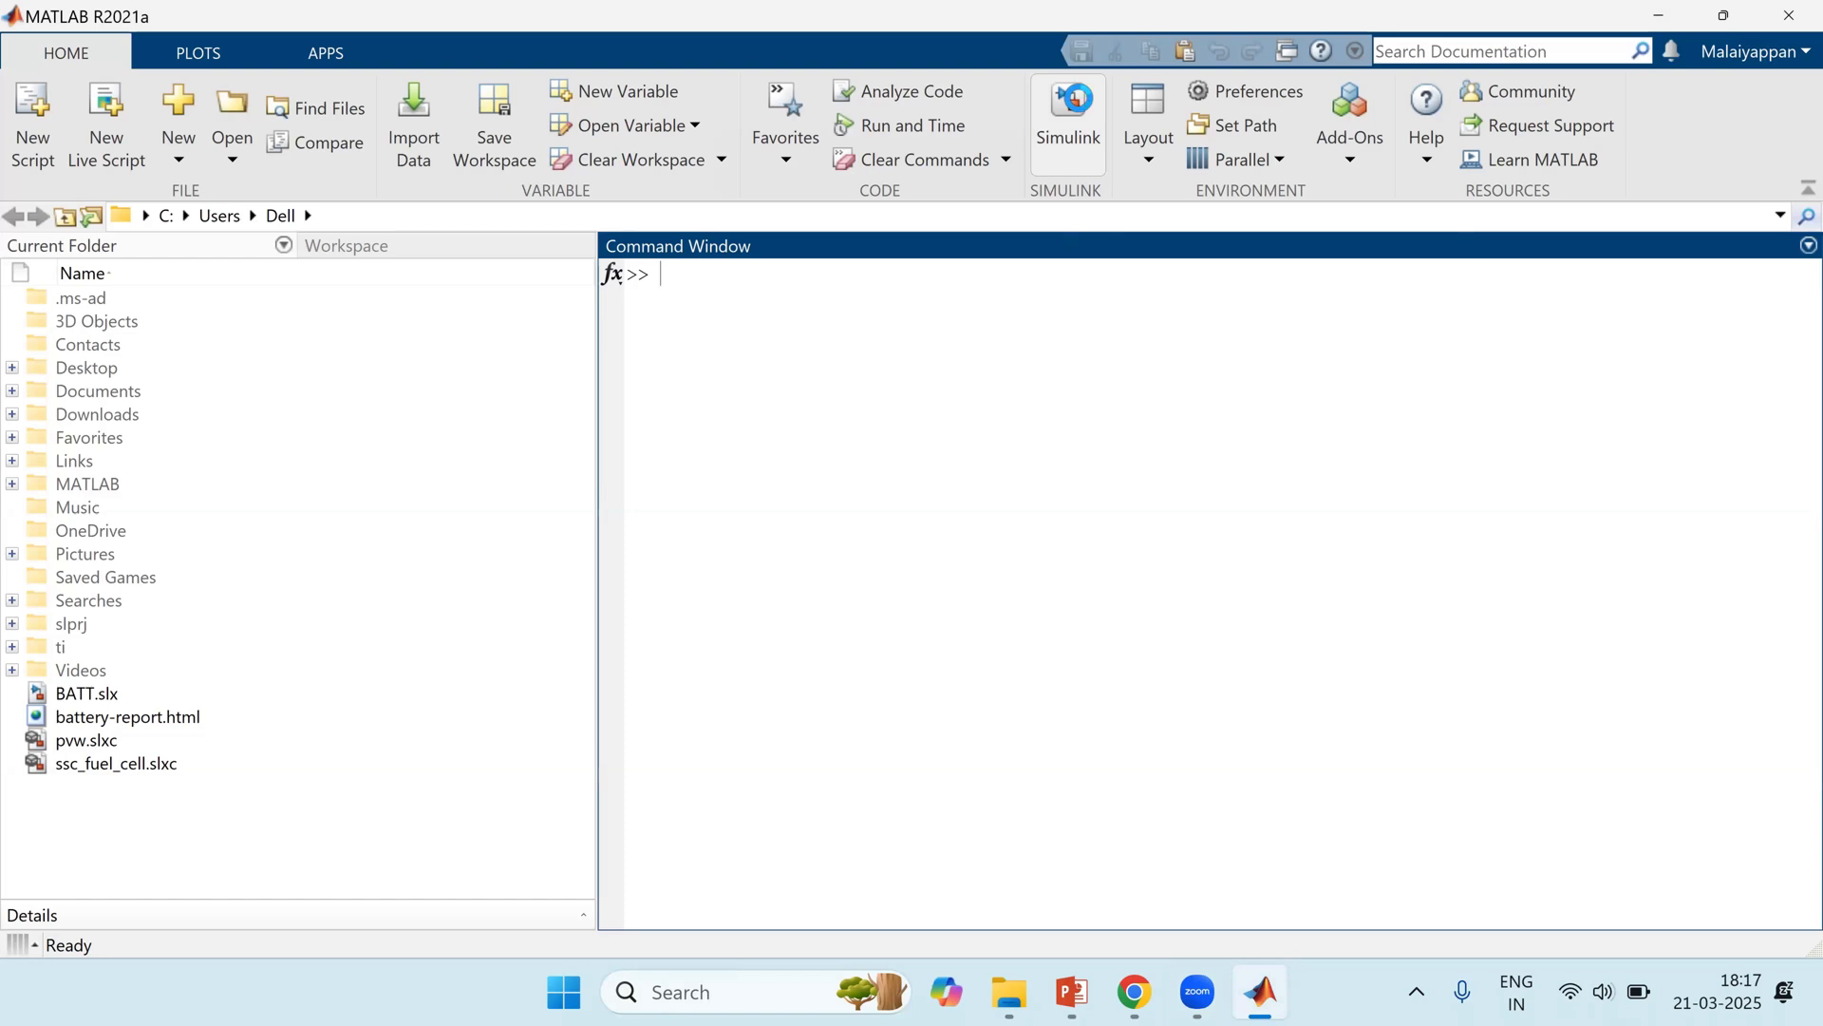
Step: Launch Simulink and start a new blank model
left_click(1073, 106)
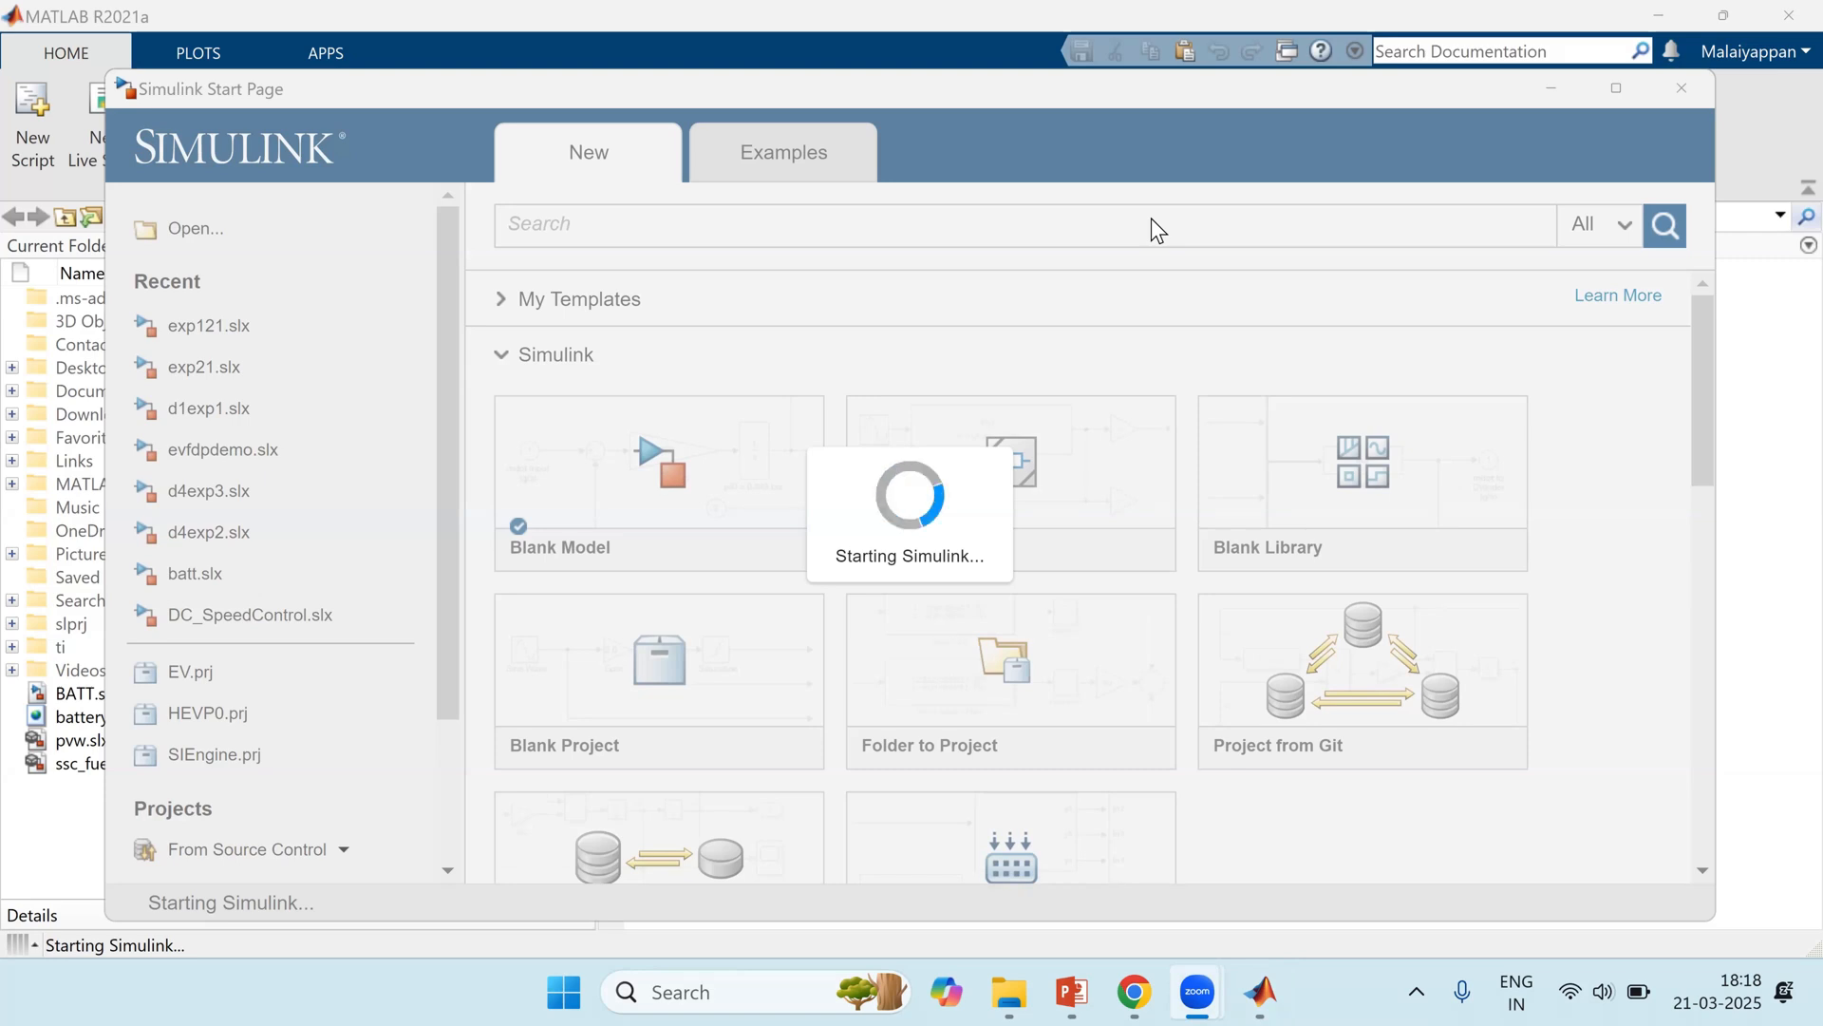
Step: Switch to the EV FDP presentation in PowerPoint and show slide 37, Sample Data
left_click(1071, 993)
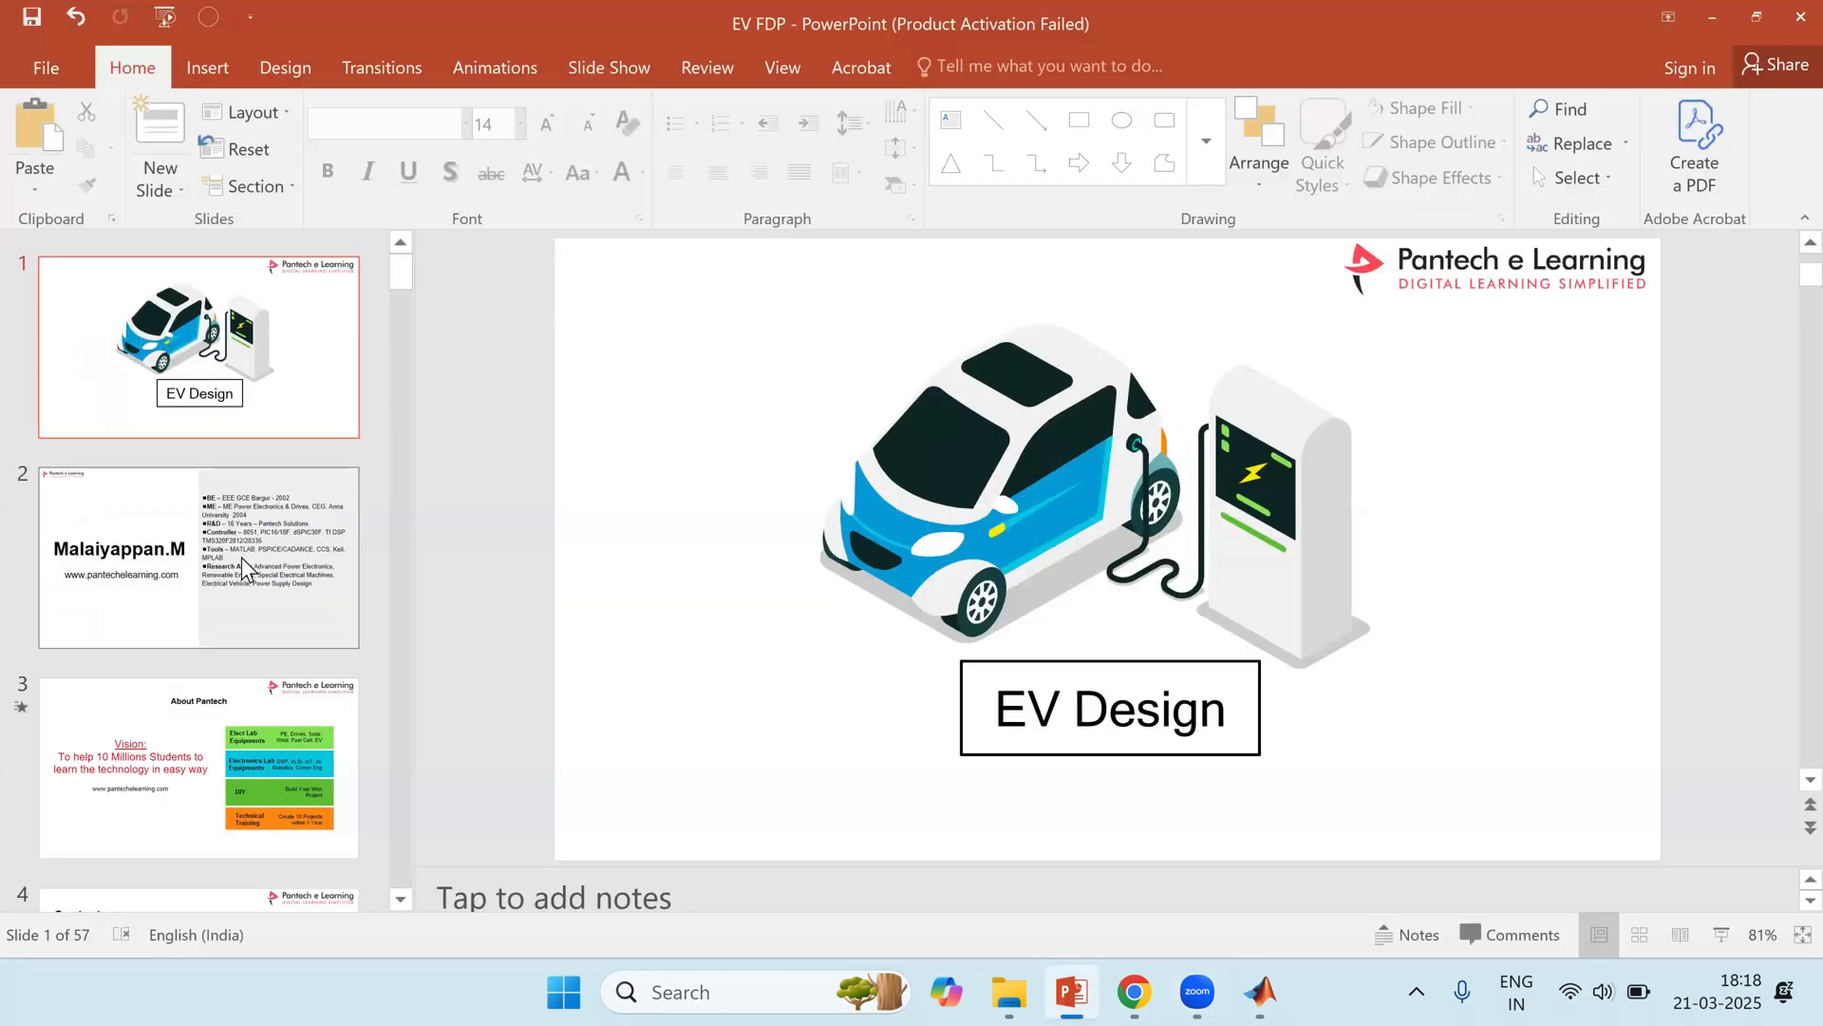
scroll(241, 556, "down", 5)
scroll(241, 556, "down", 10)
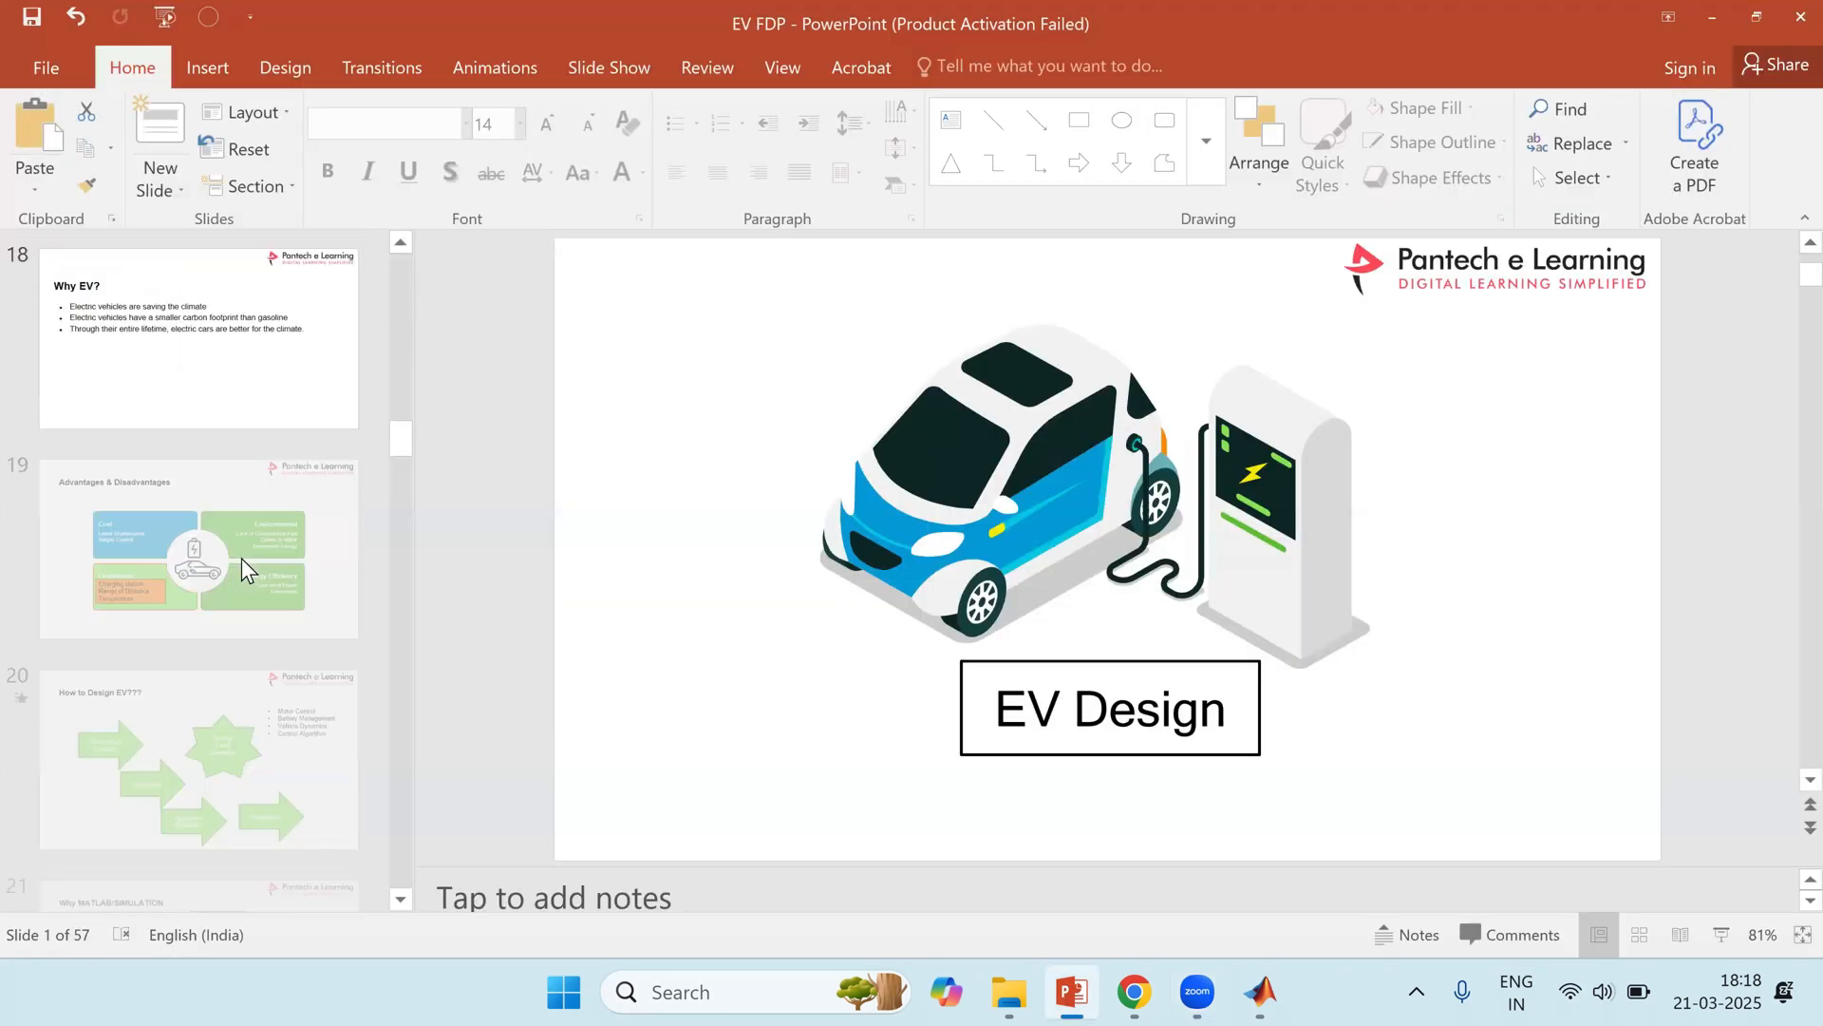
scroll(242, 557, "down", 20)
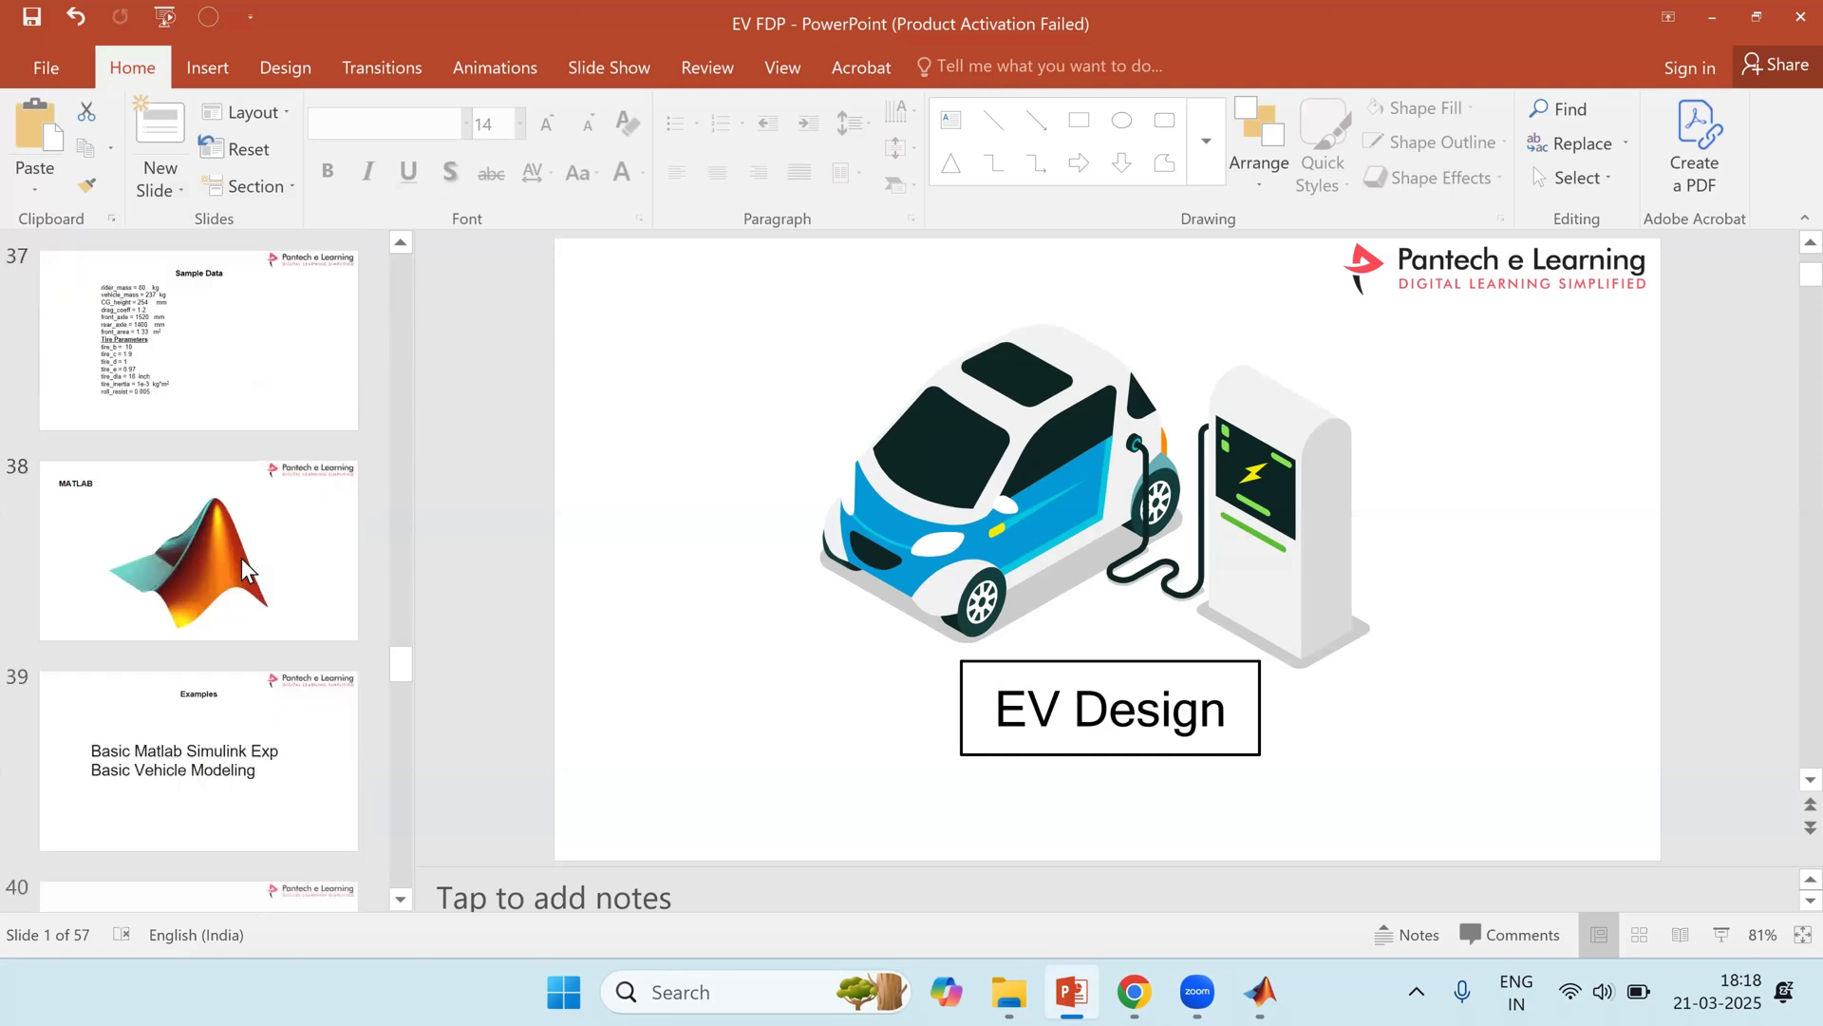
scroll(241, 559, "up", 3)
left_click(241, 559)
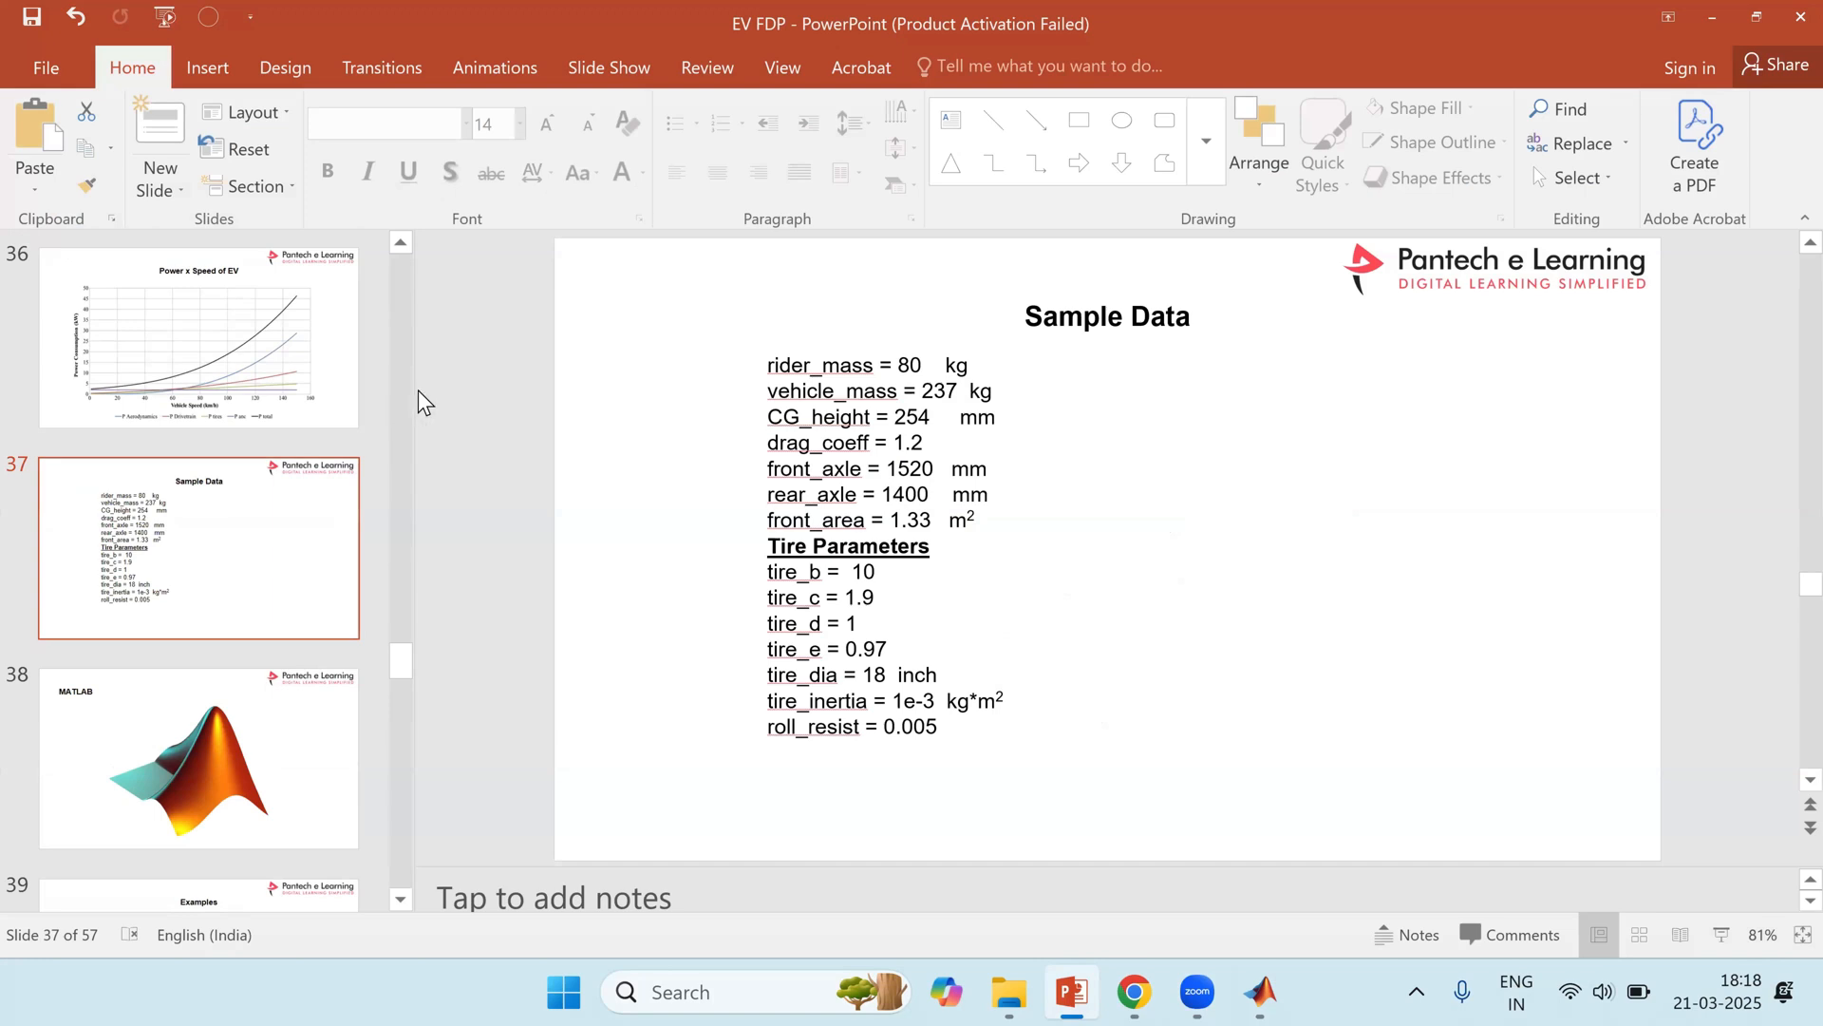
Step: Collapse the slide thumbnails and set the Sample Data slide's zoom to 100%
left_click_drag(408, 387, 19, 386)
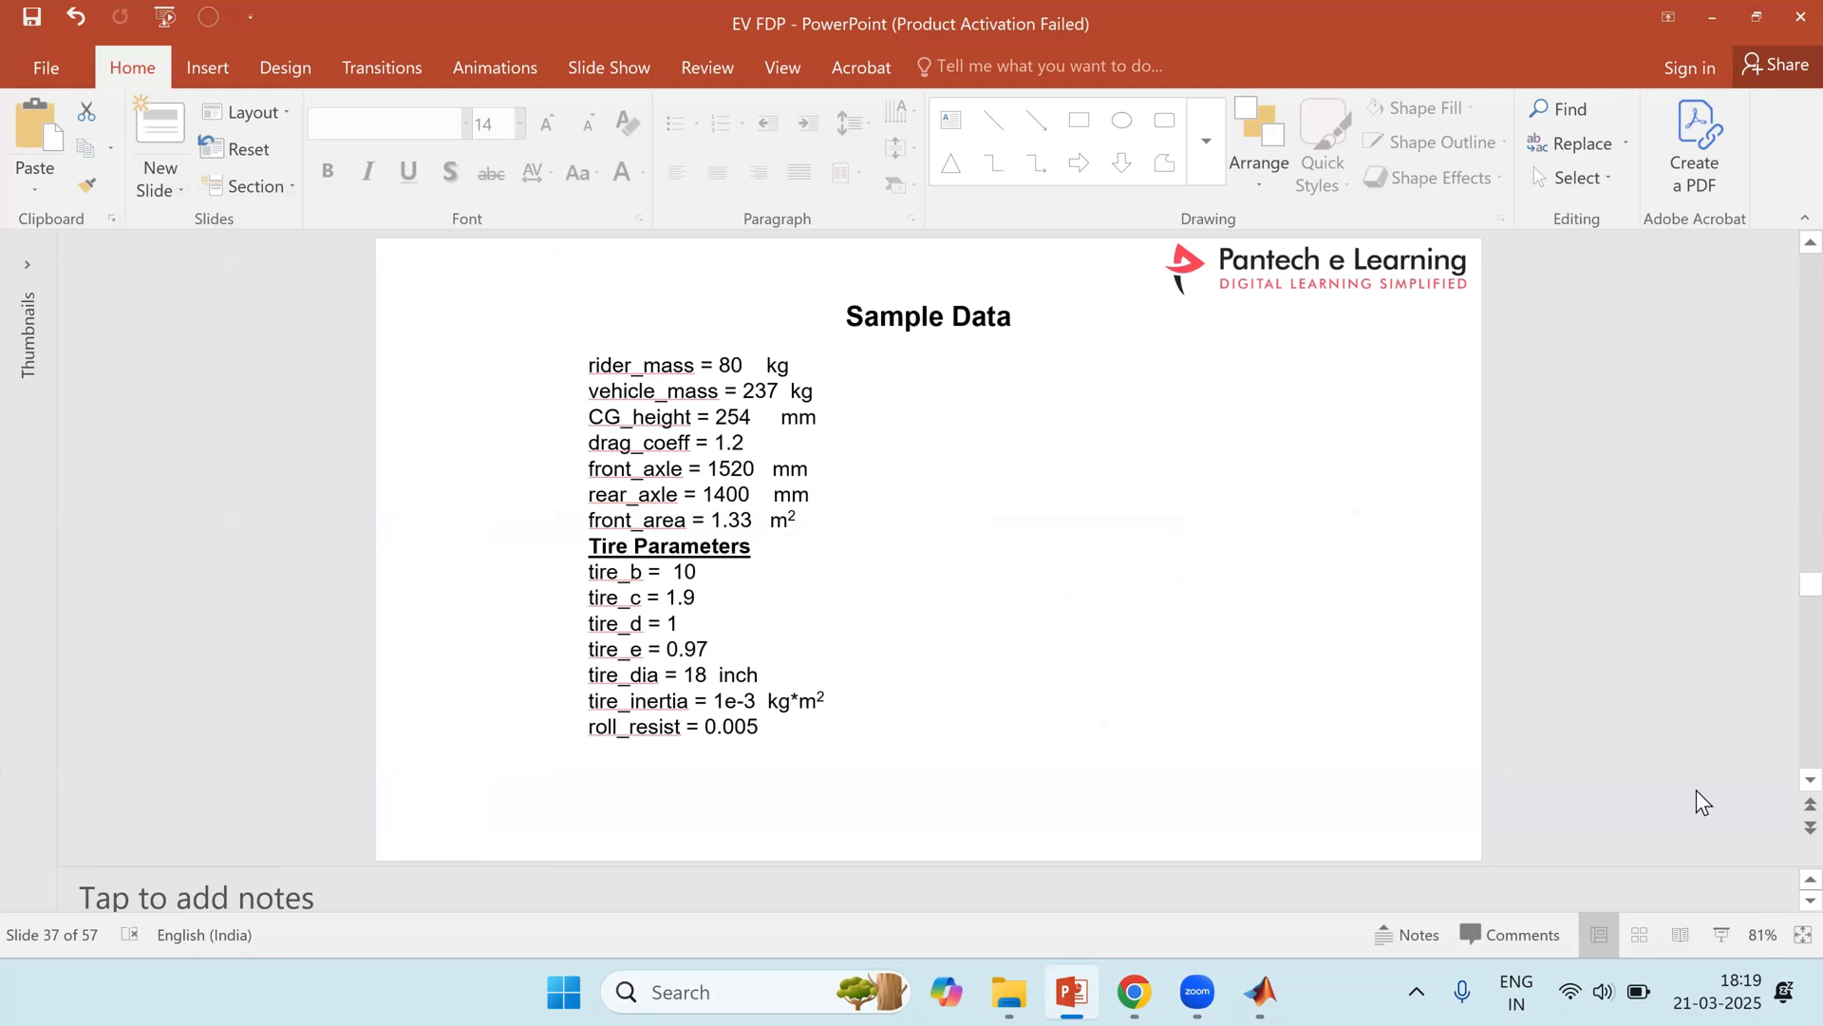
left_click(1763, 935)
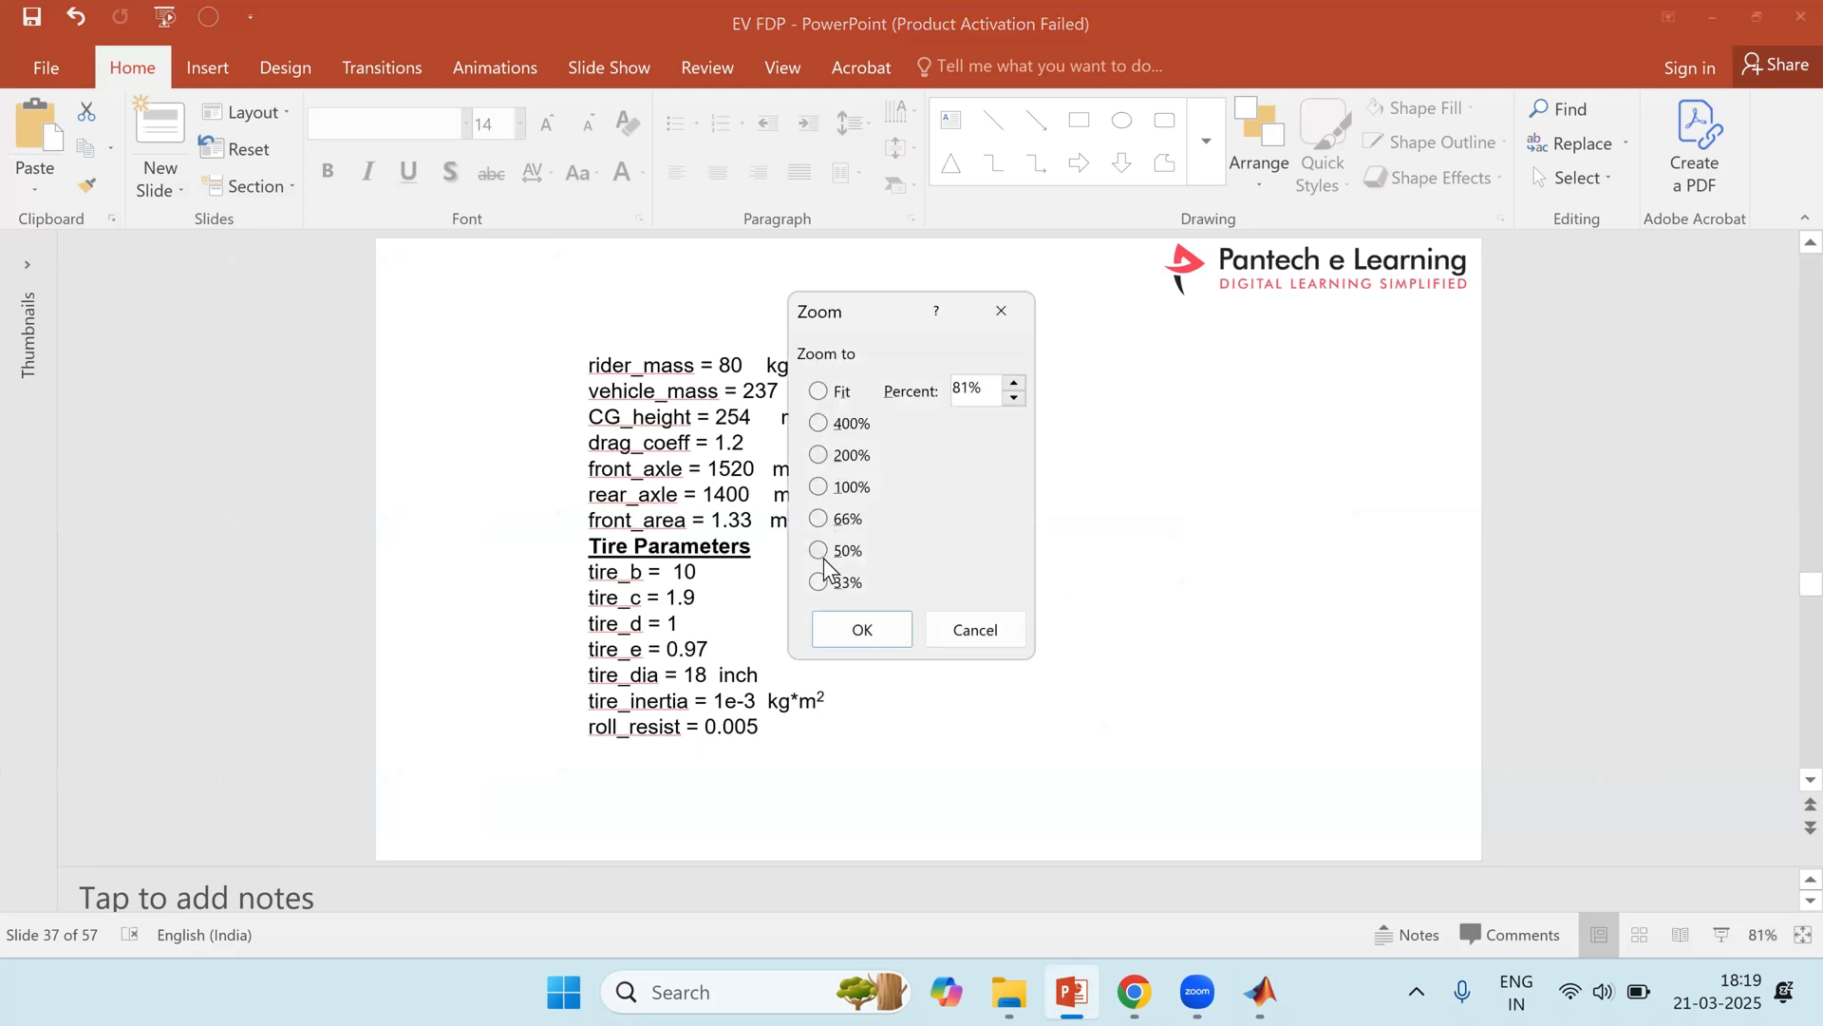
left_click(822, 486)
left_click(862, 636)
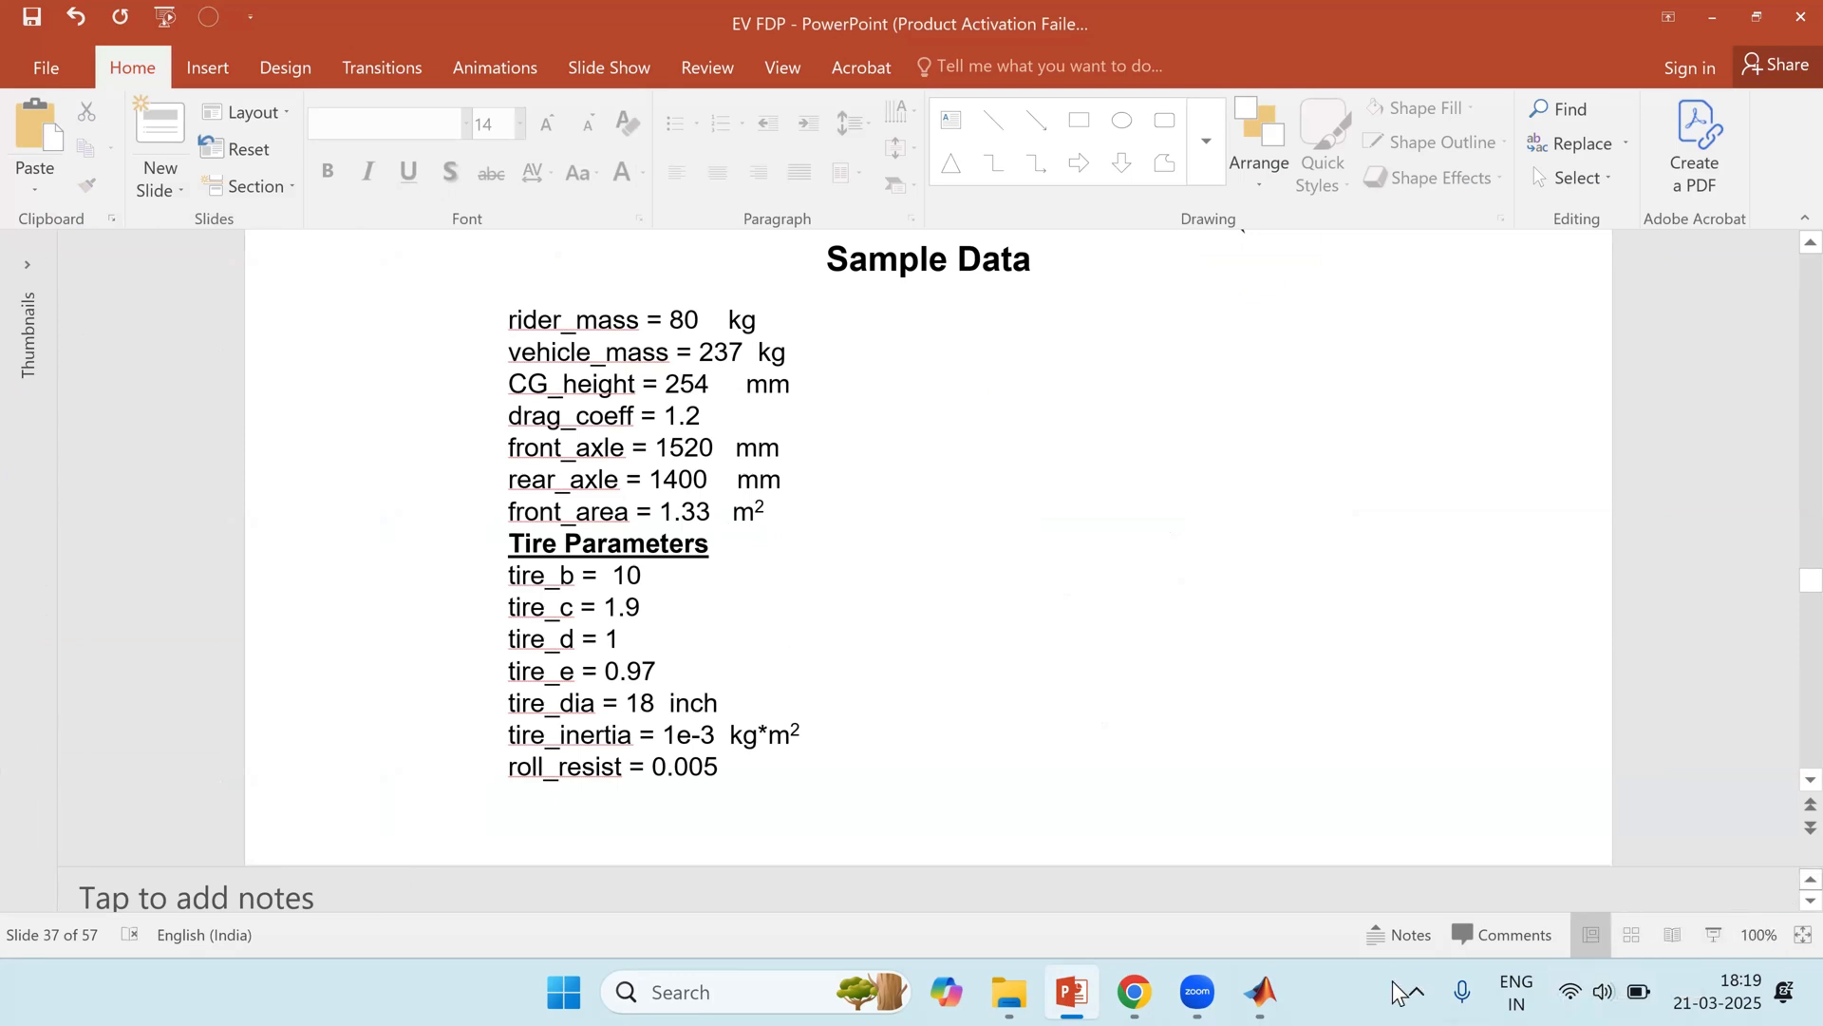
Step: Switch to MATLAB and run clear all and clc to empty the workspace and the Command Window
left_click(1261, 993)
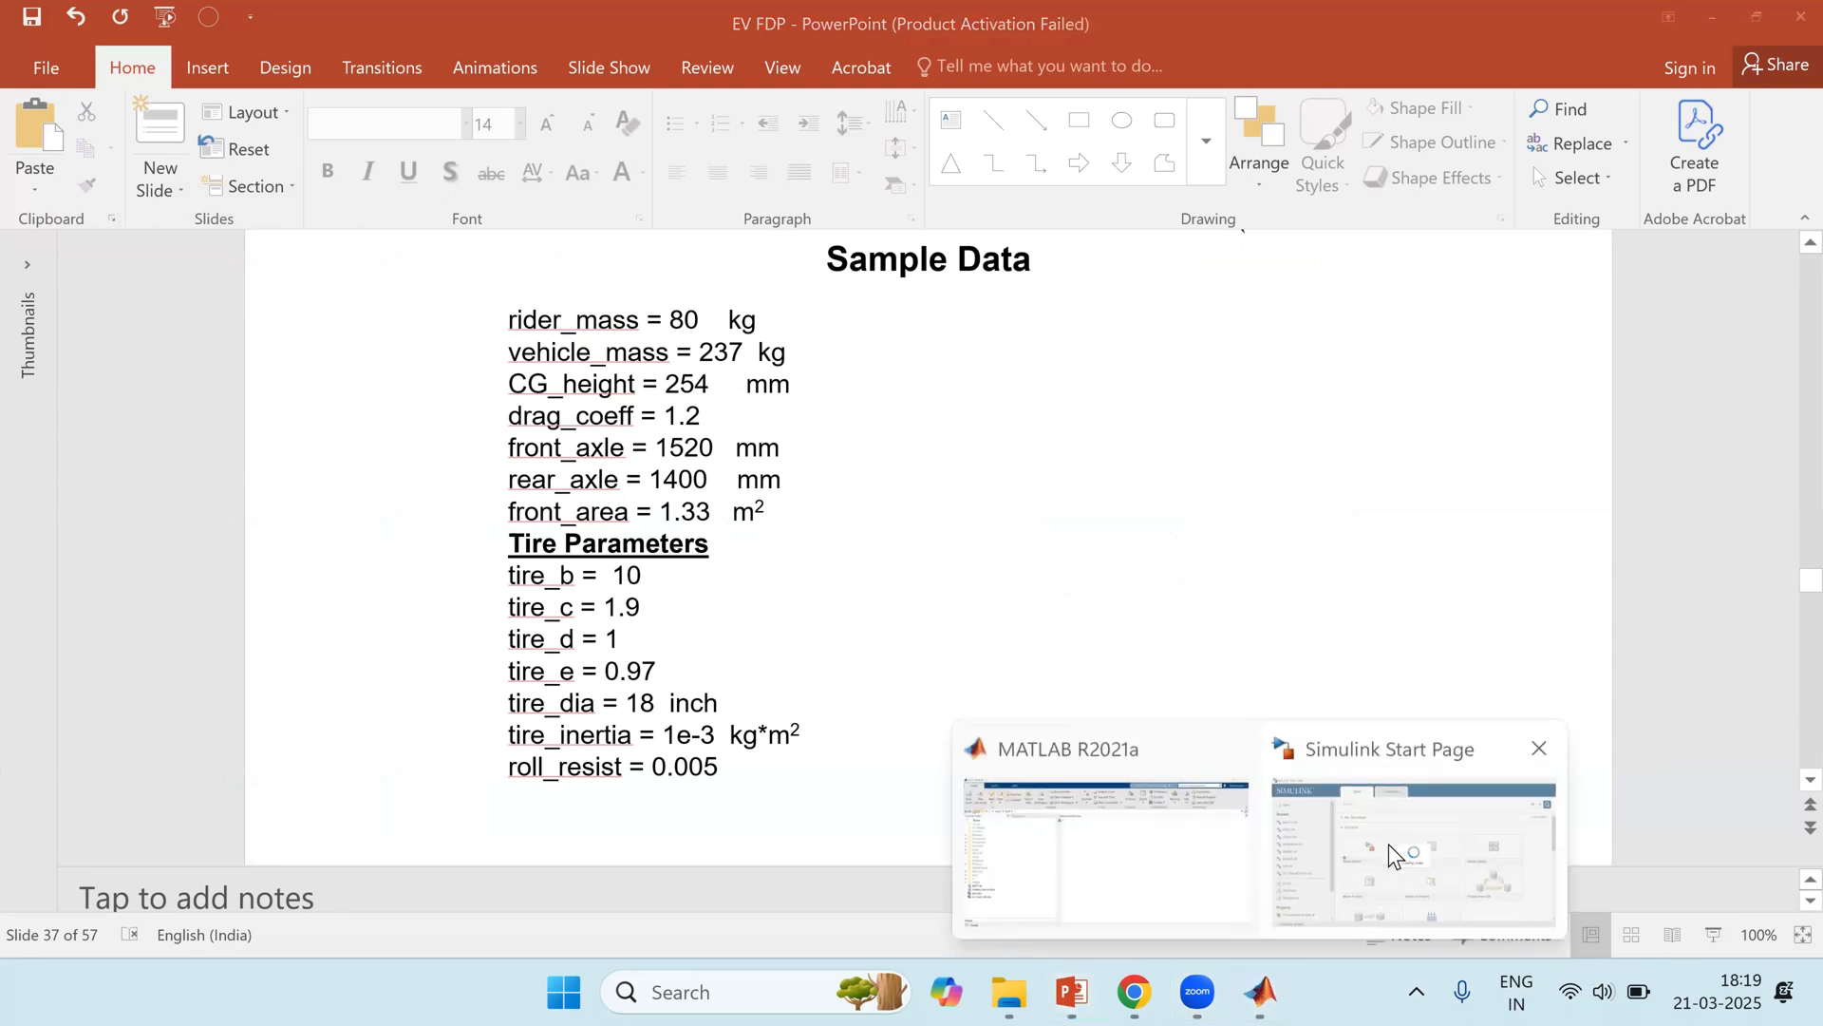
left_click(1389, 843)
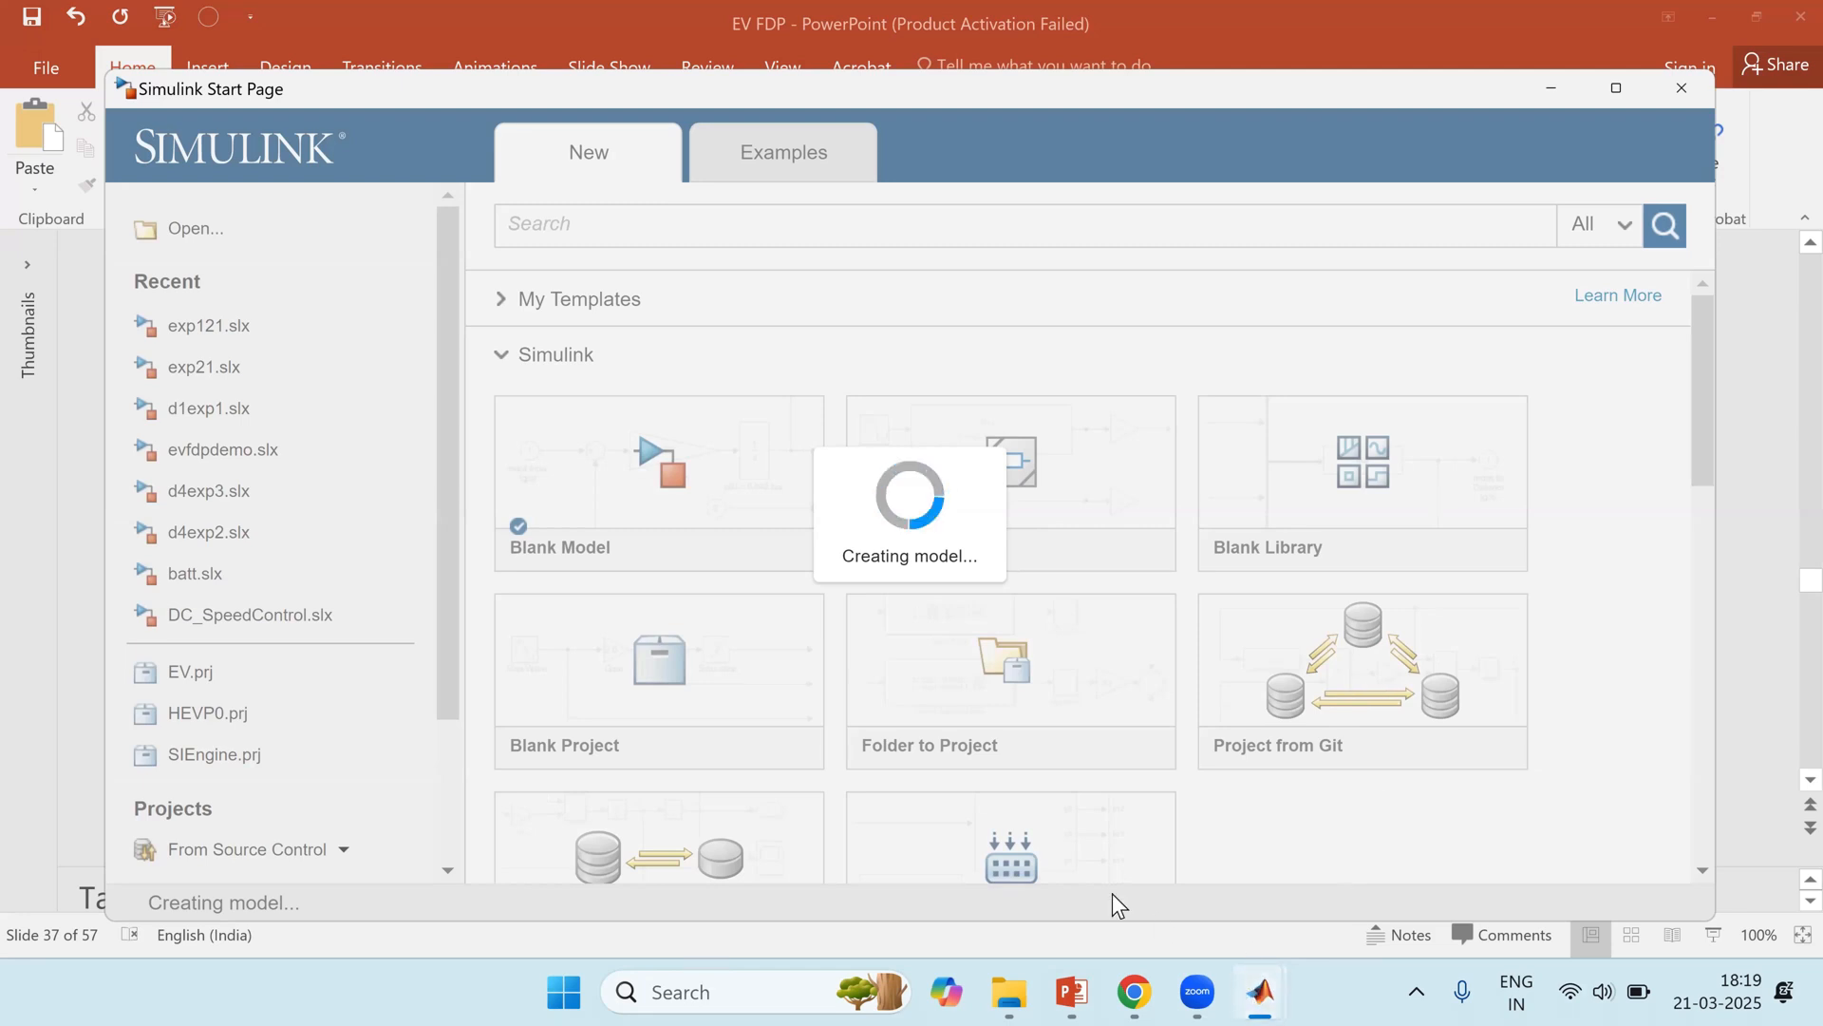
mouse_move(1259, 992)
left_click(1092, 805)
type("simul")
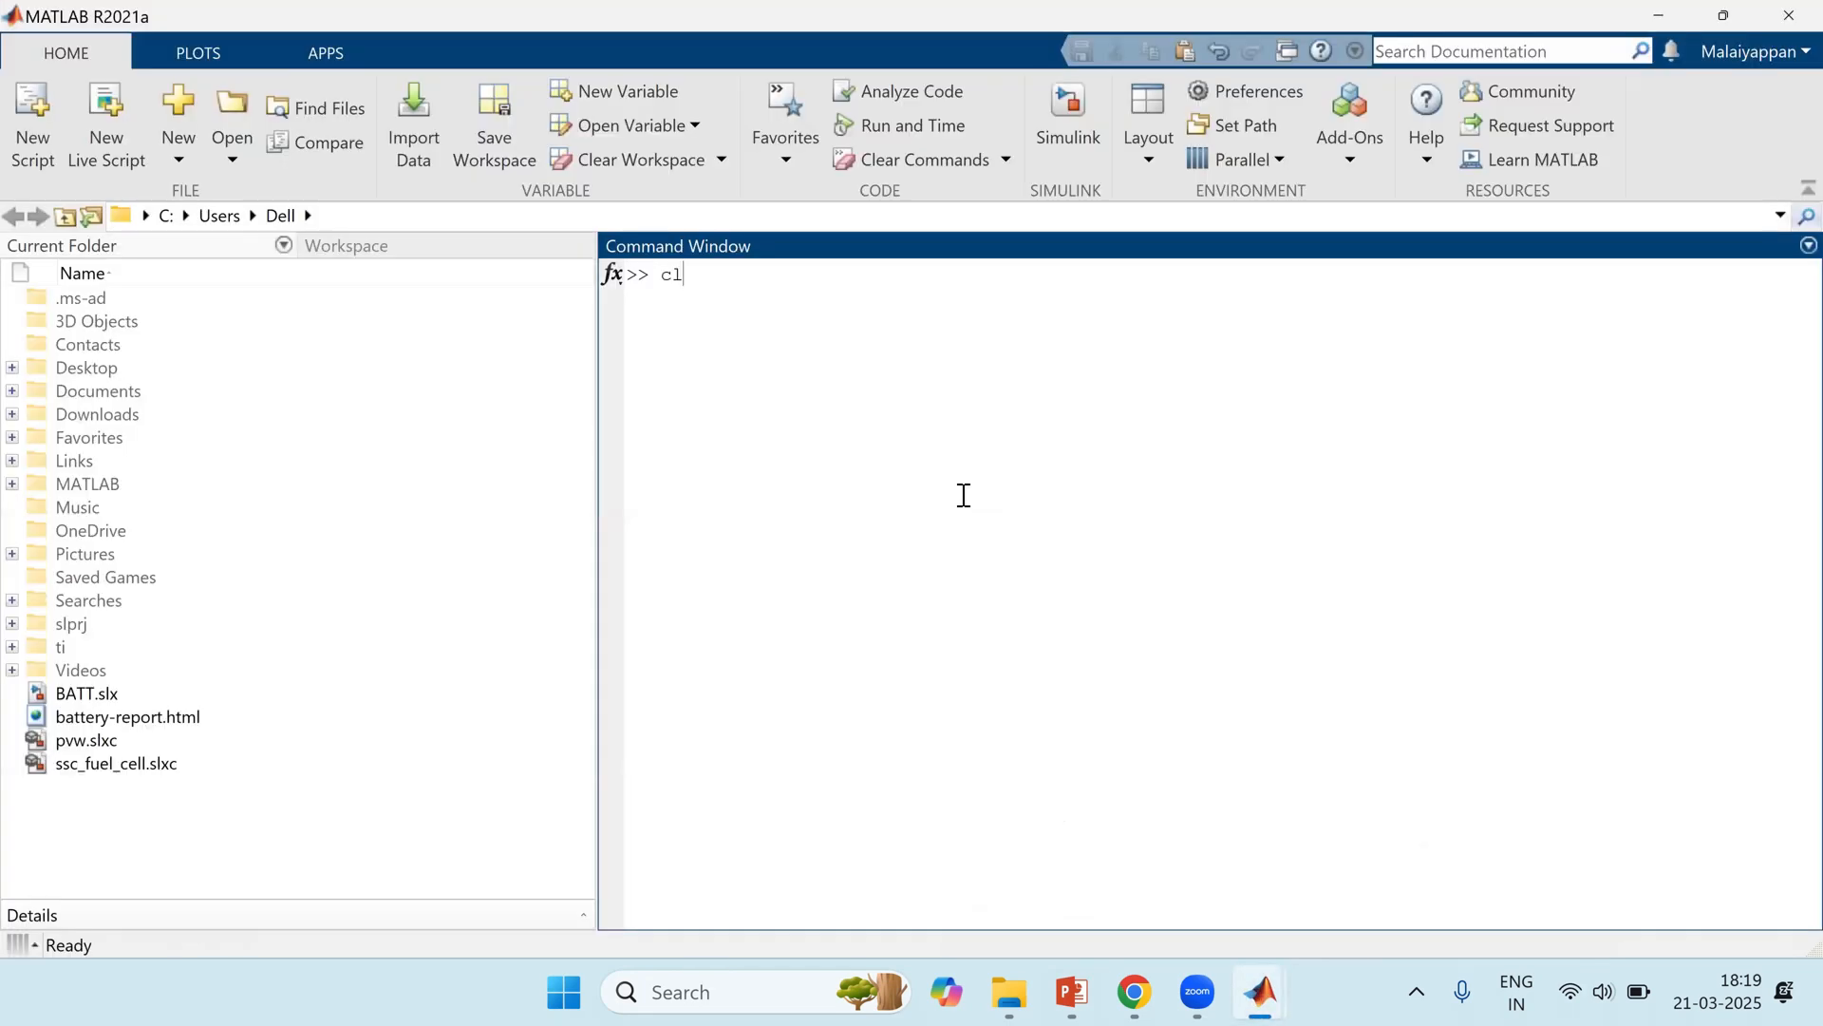
left_click(1465, 531)
type("clear all")
key("Return")
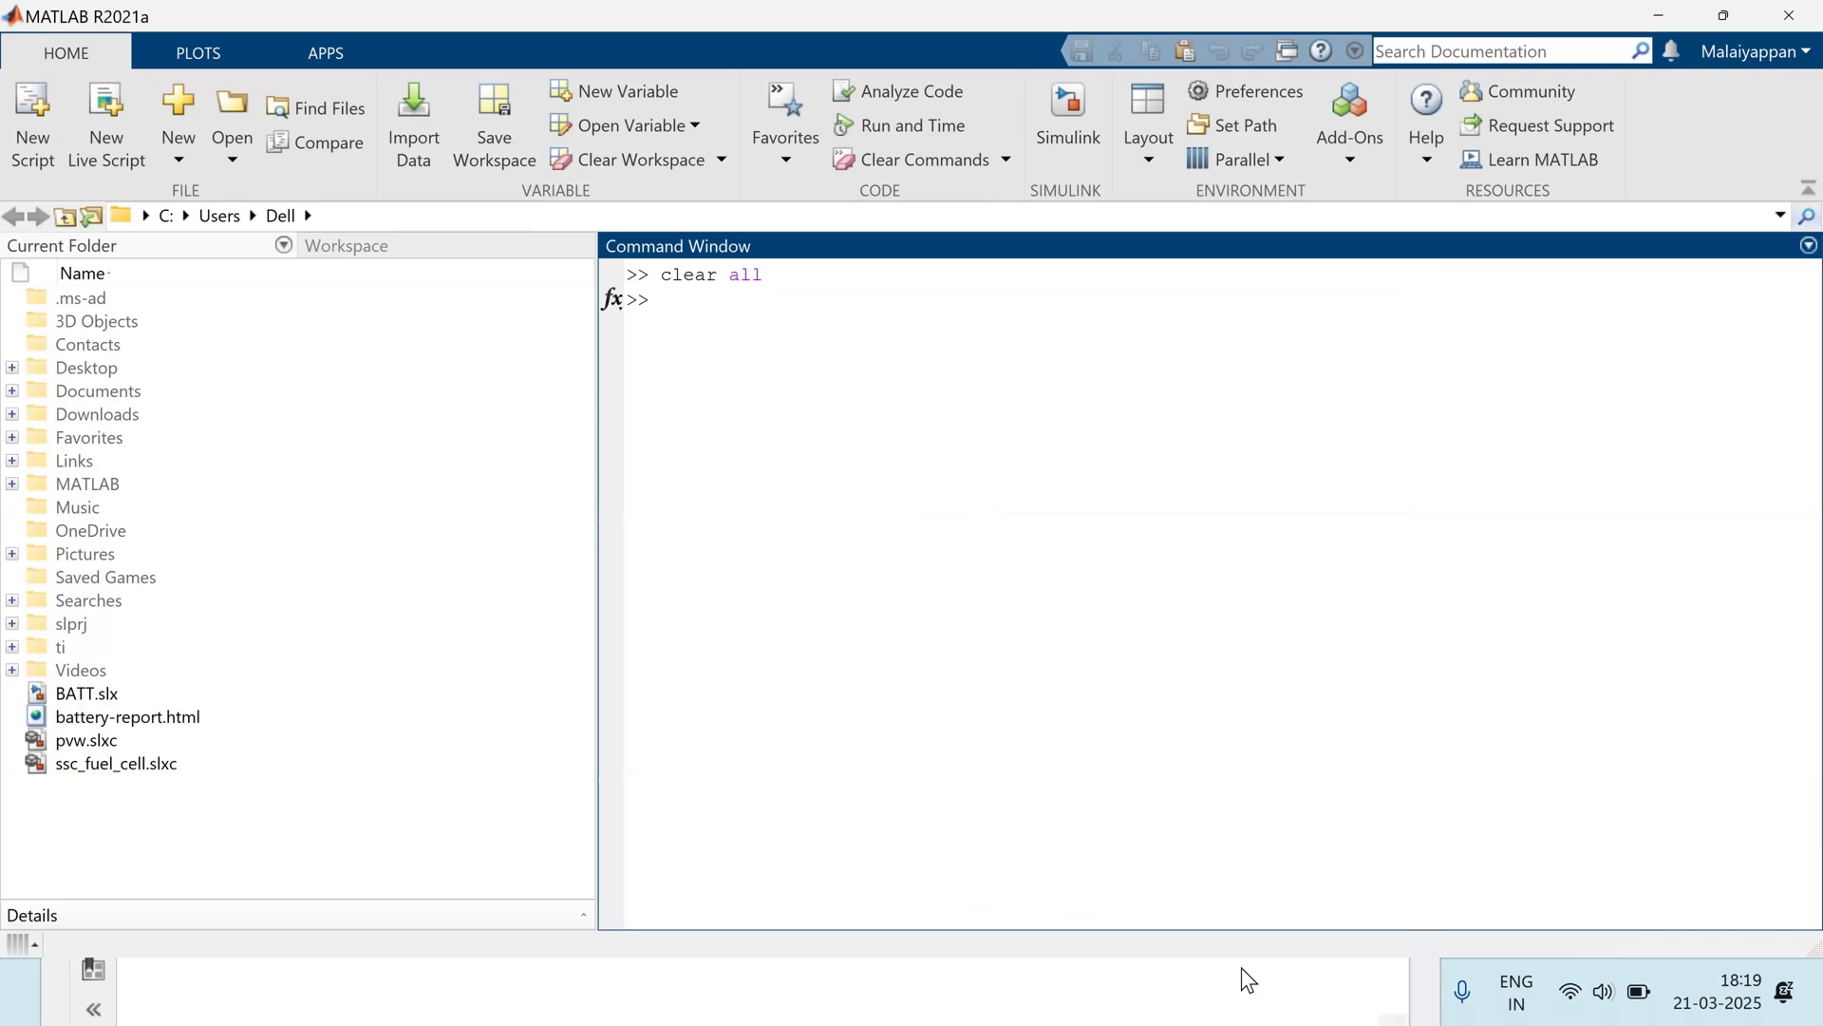
type("clc")
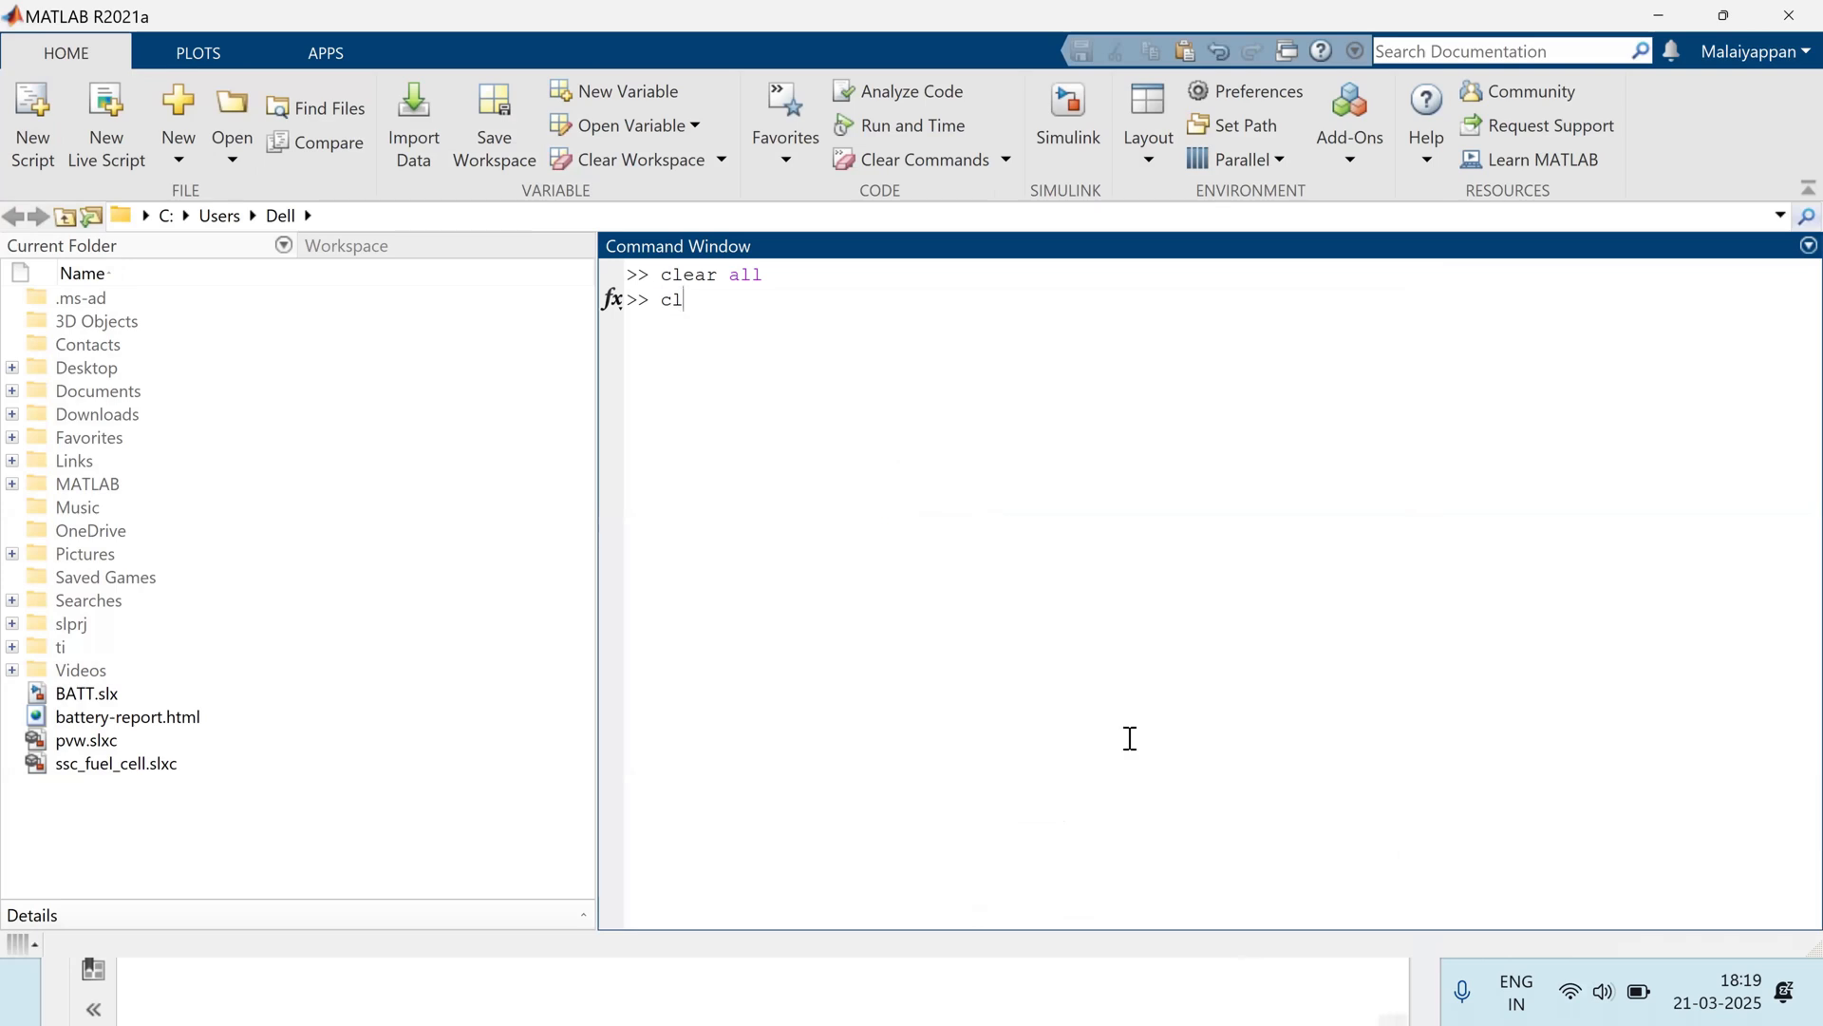
key("Return")
Step: Switch to the untitled Simulink model and save it as EVHalfCarModel in the EV Work folder on the Desktop
key("alt+Tab")
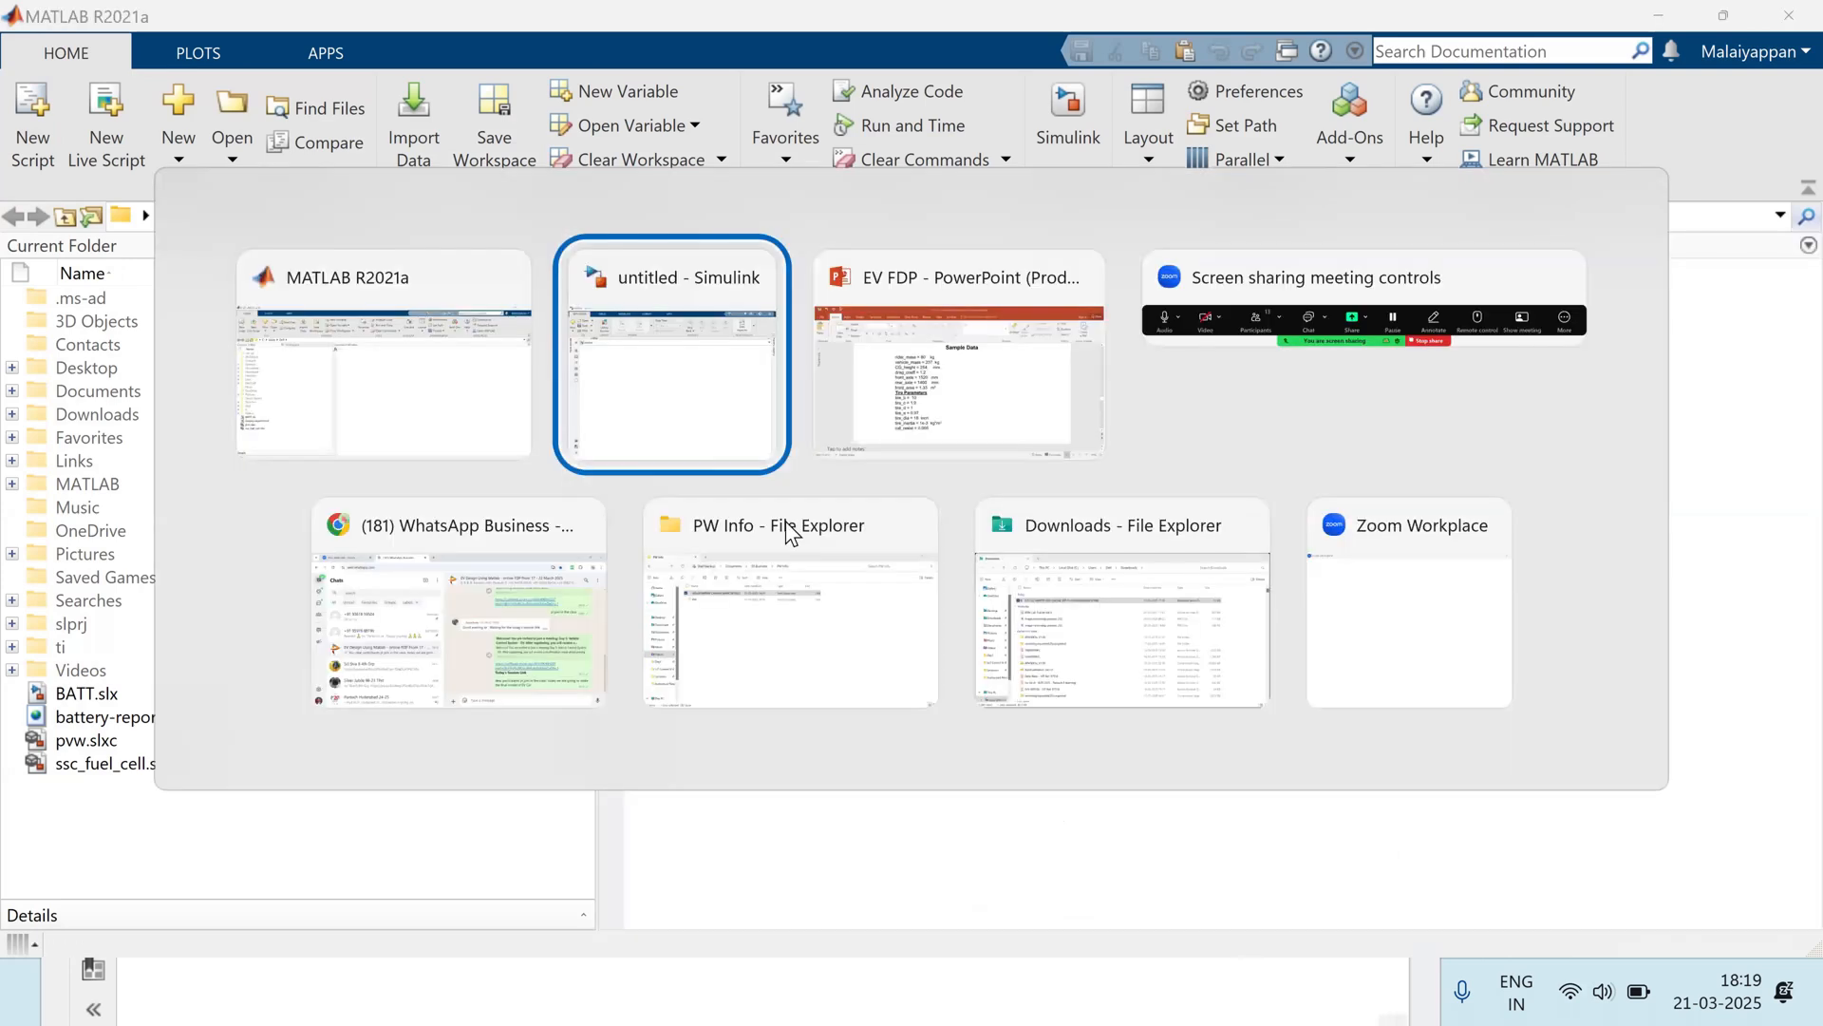
key("super+Up")
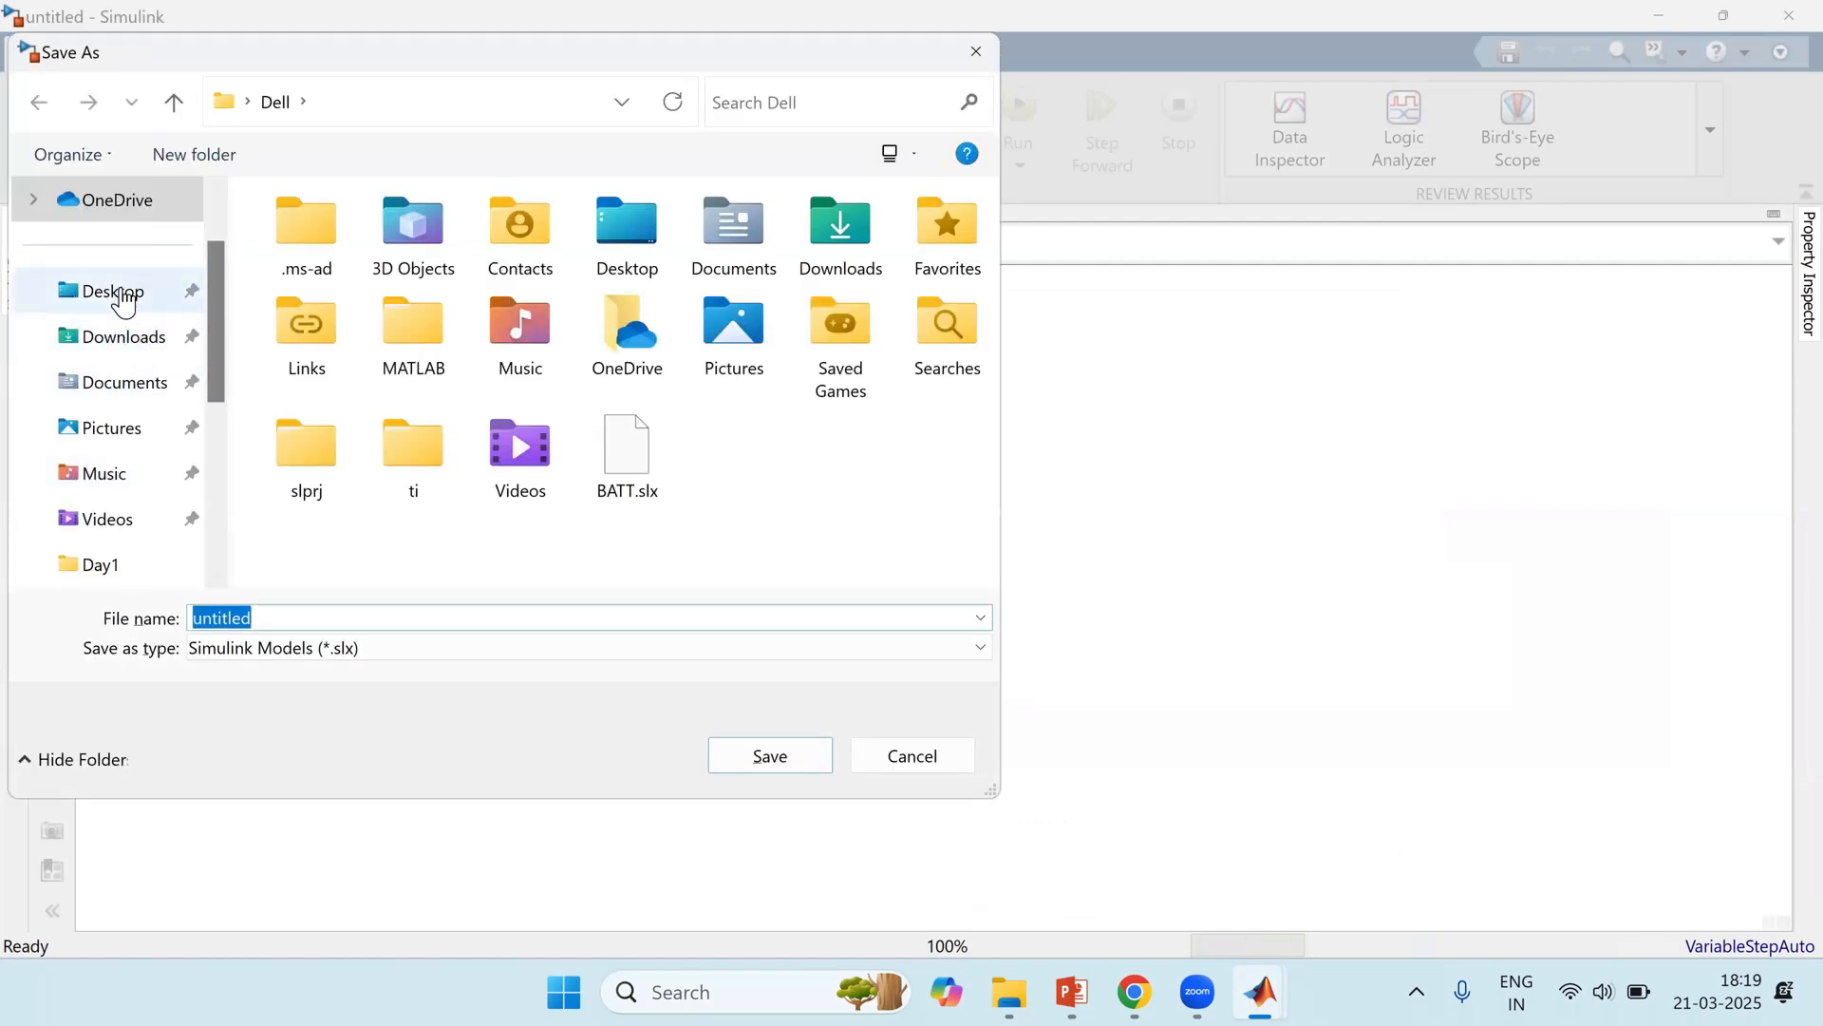
left_click(112, 290)
left_click(428, 568)
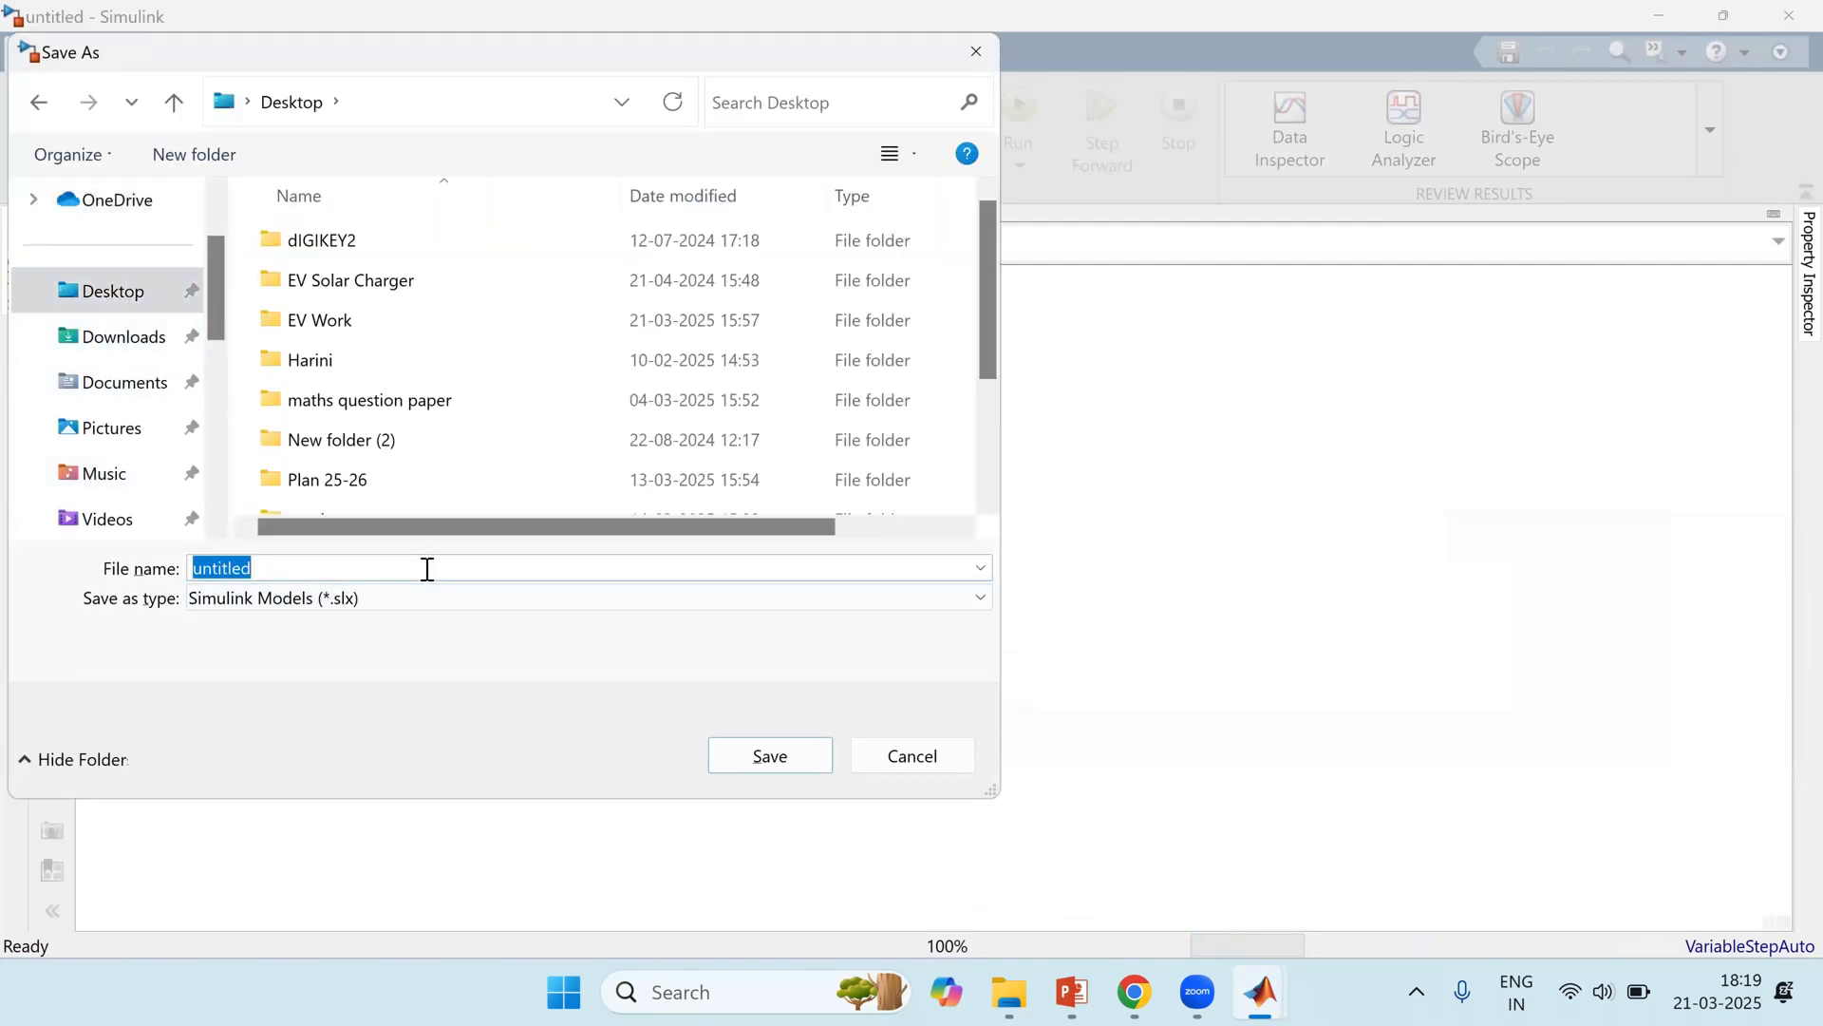
left_click(312, 283)
double_click(345, 322)
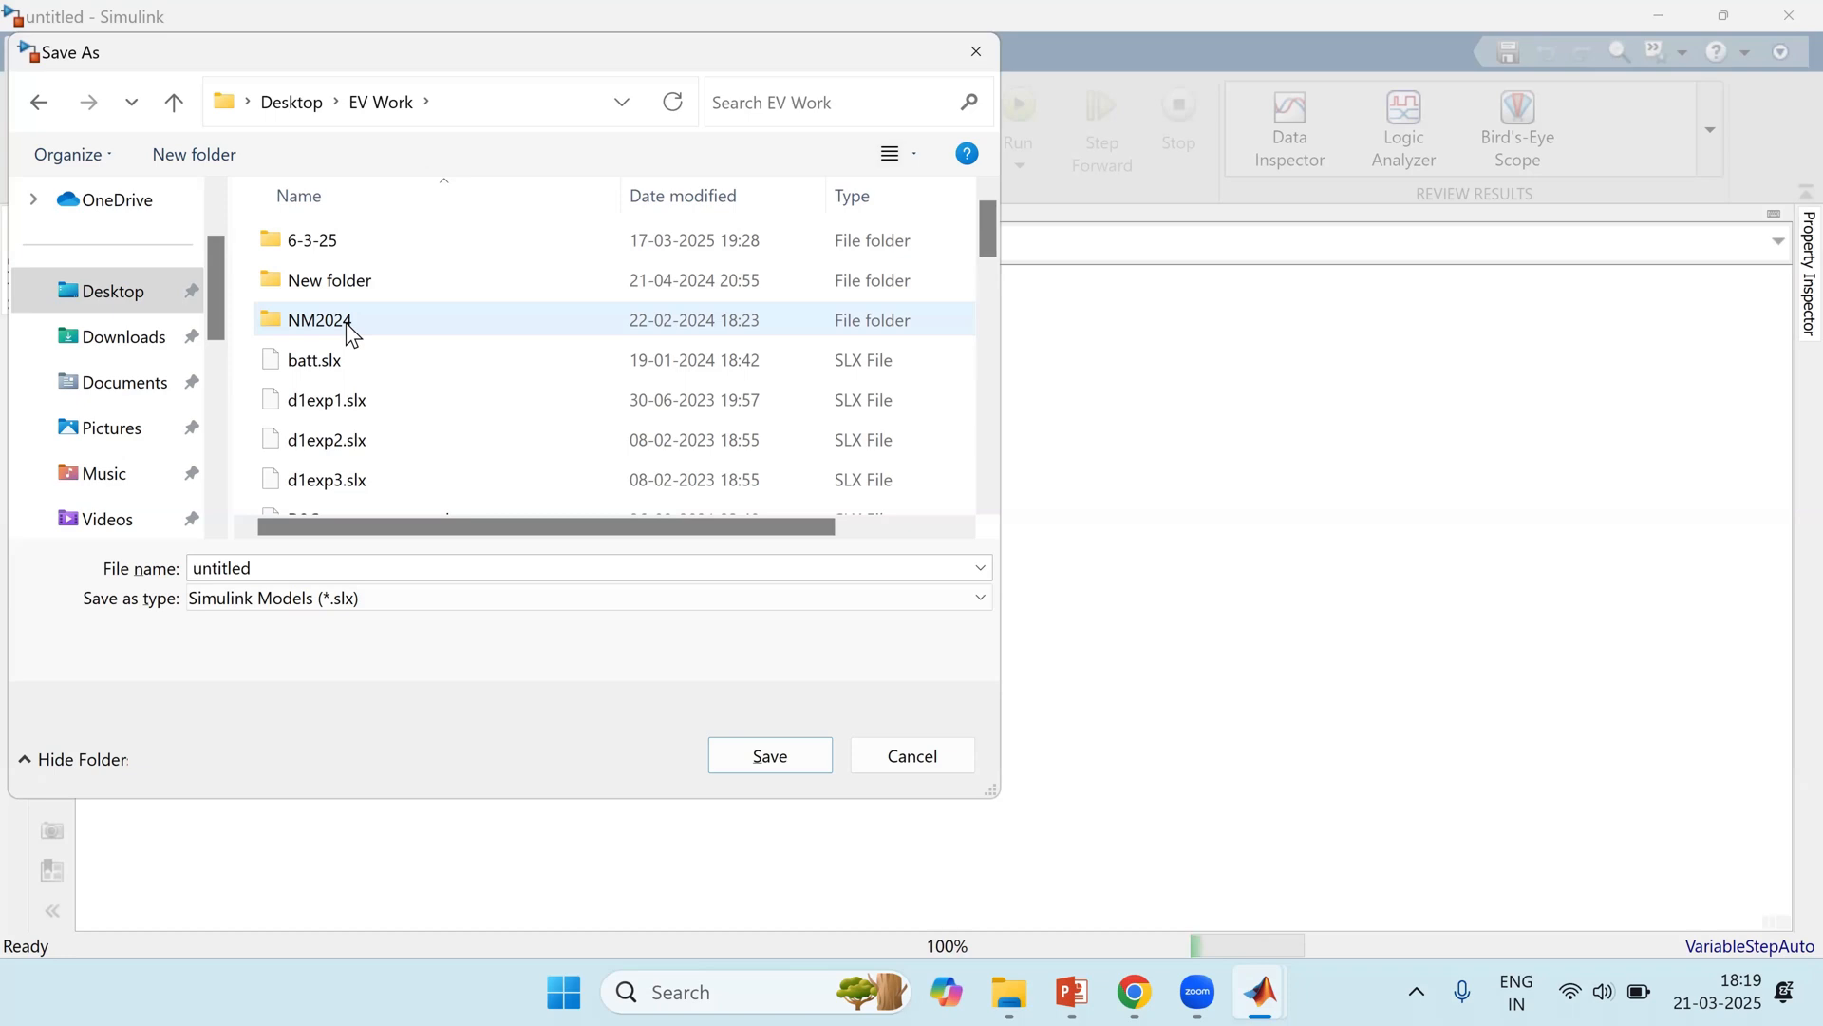
double_click(397, 283)
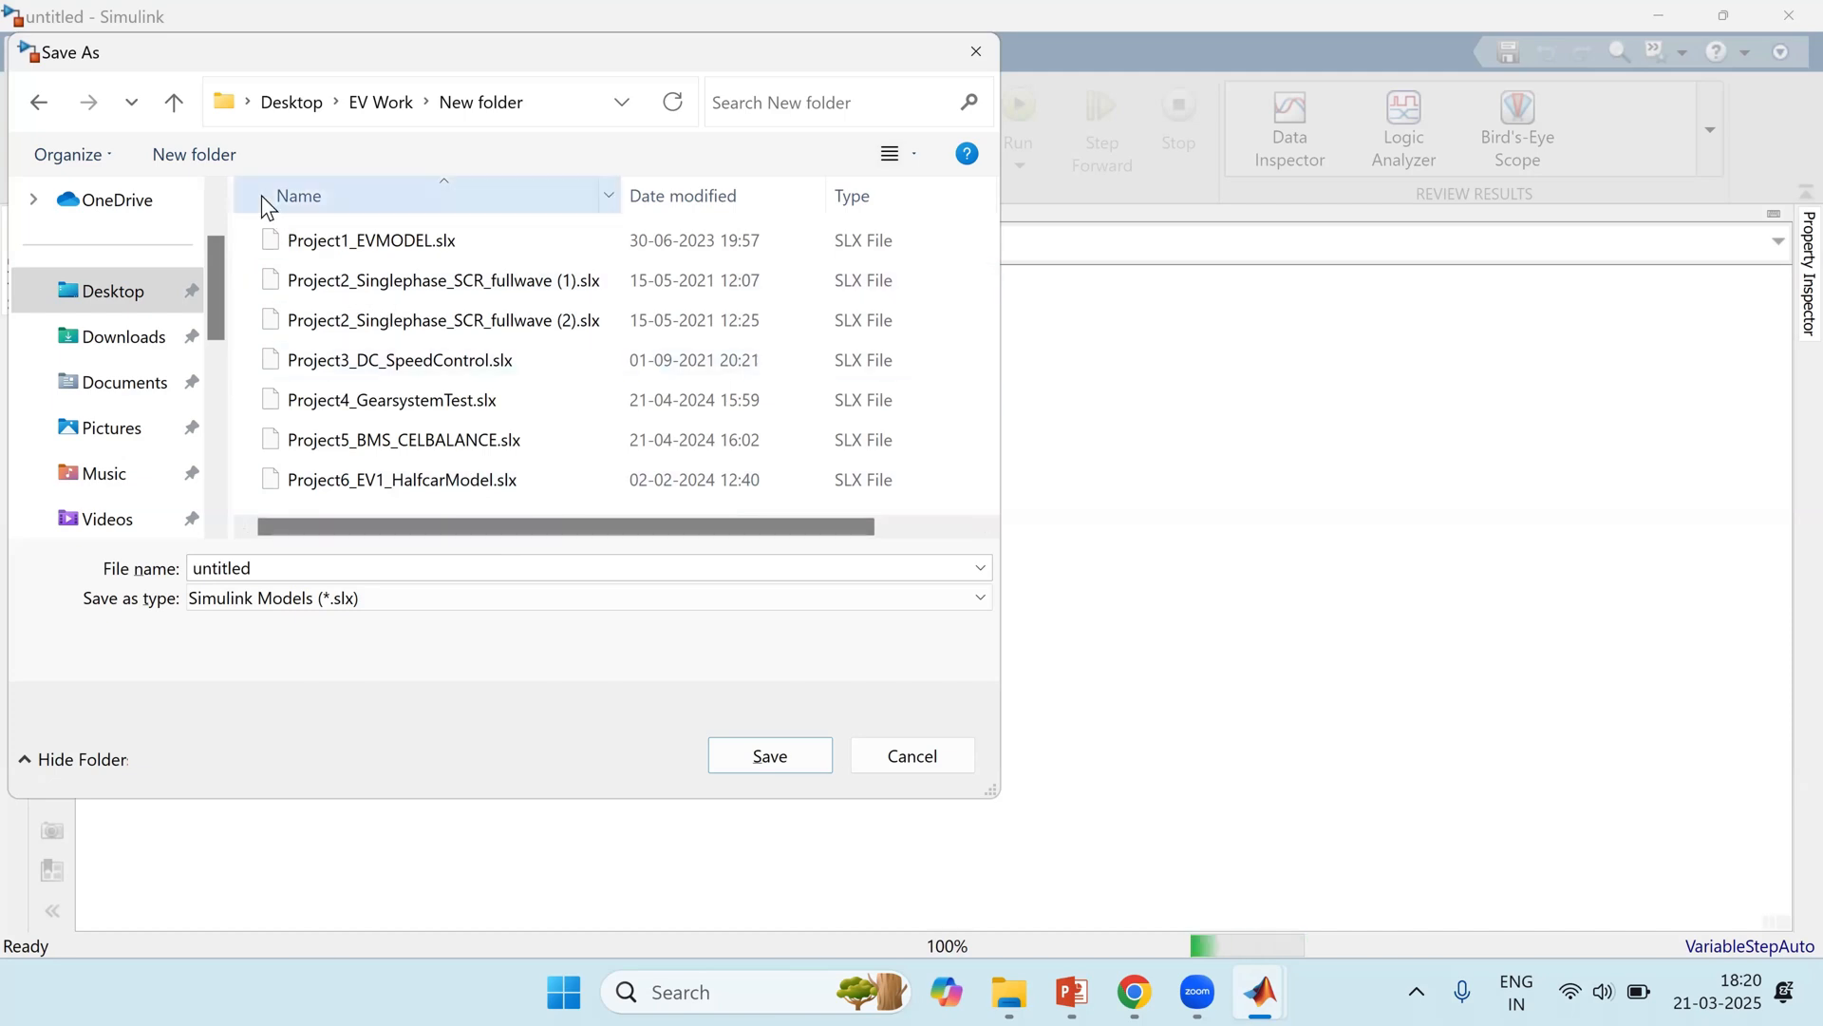
left_click(38, 105)
left_click(367, 574)
type("EV")
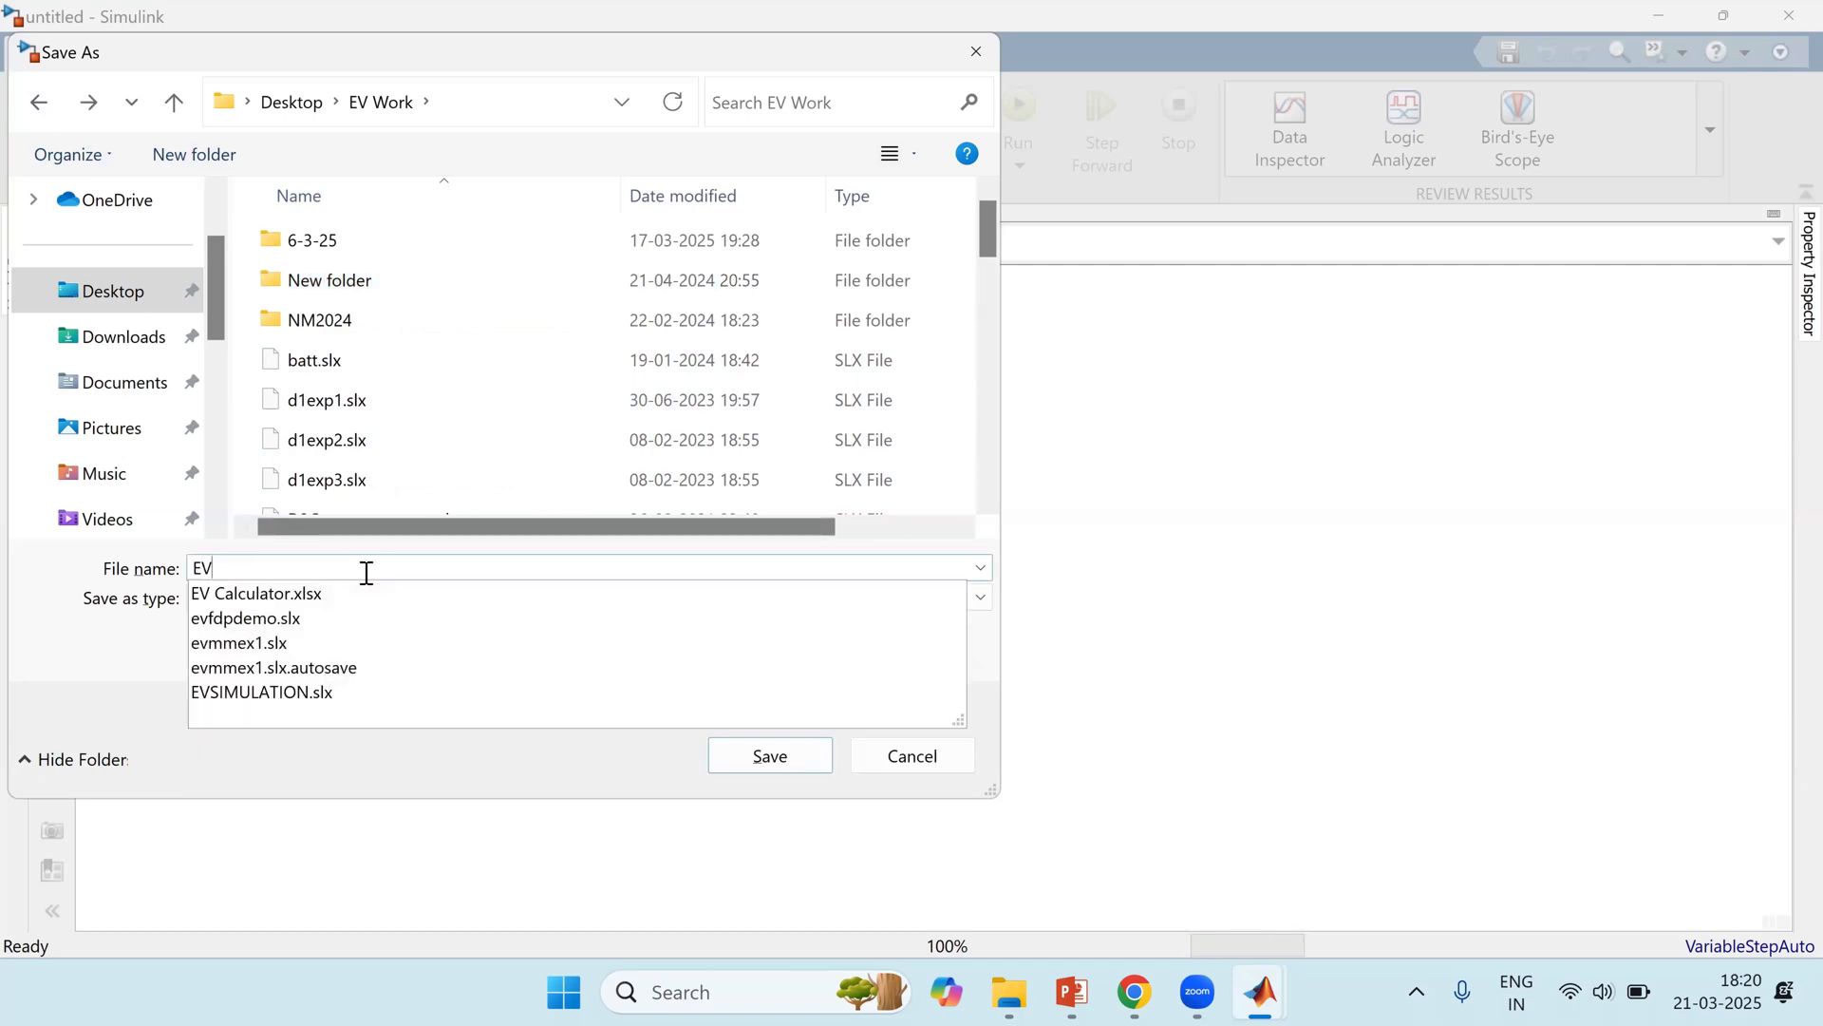
type("HalfCarModel")
key("Return")
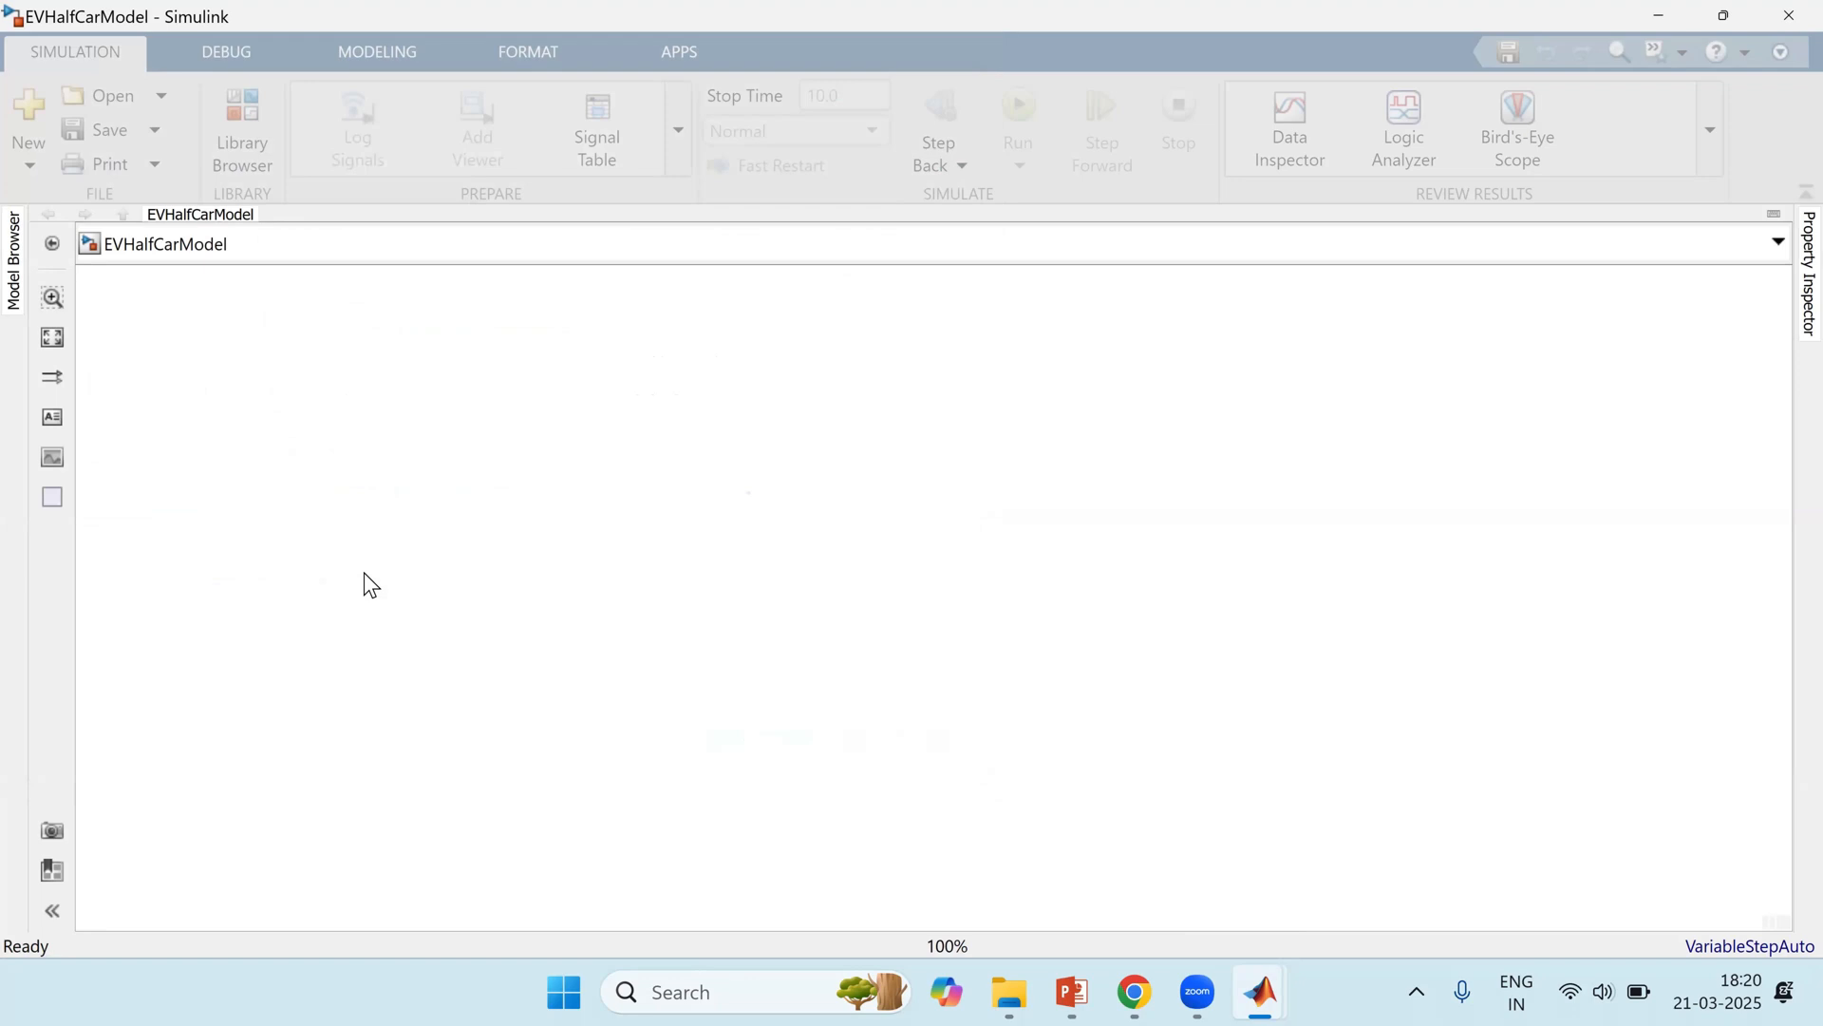
Step: Add a Vehicle Body block from Driveline/Tires & Vehicles and place it near the middle of the canvas
double_click(950, 593)
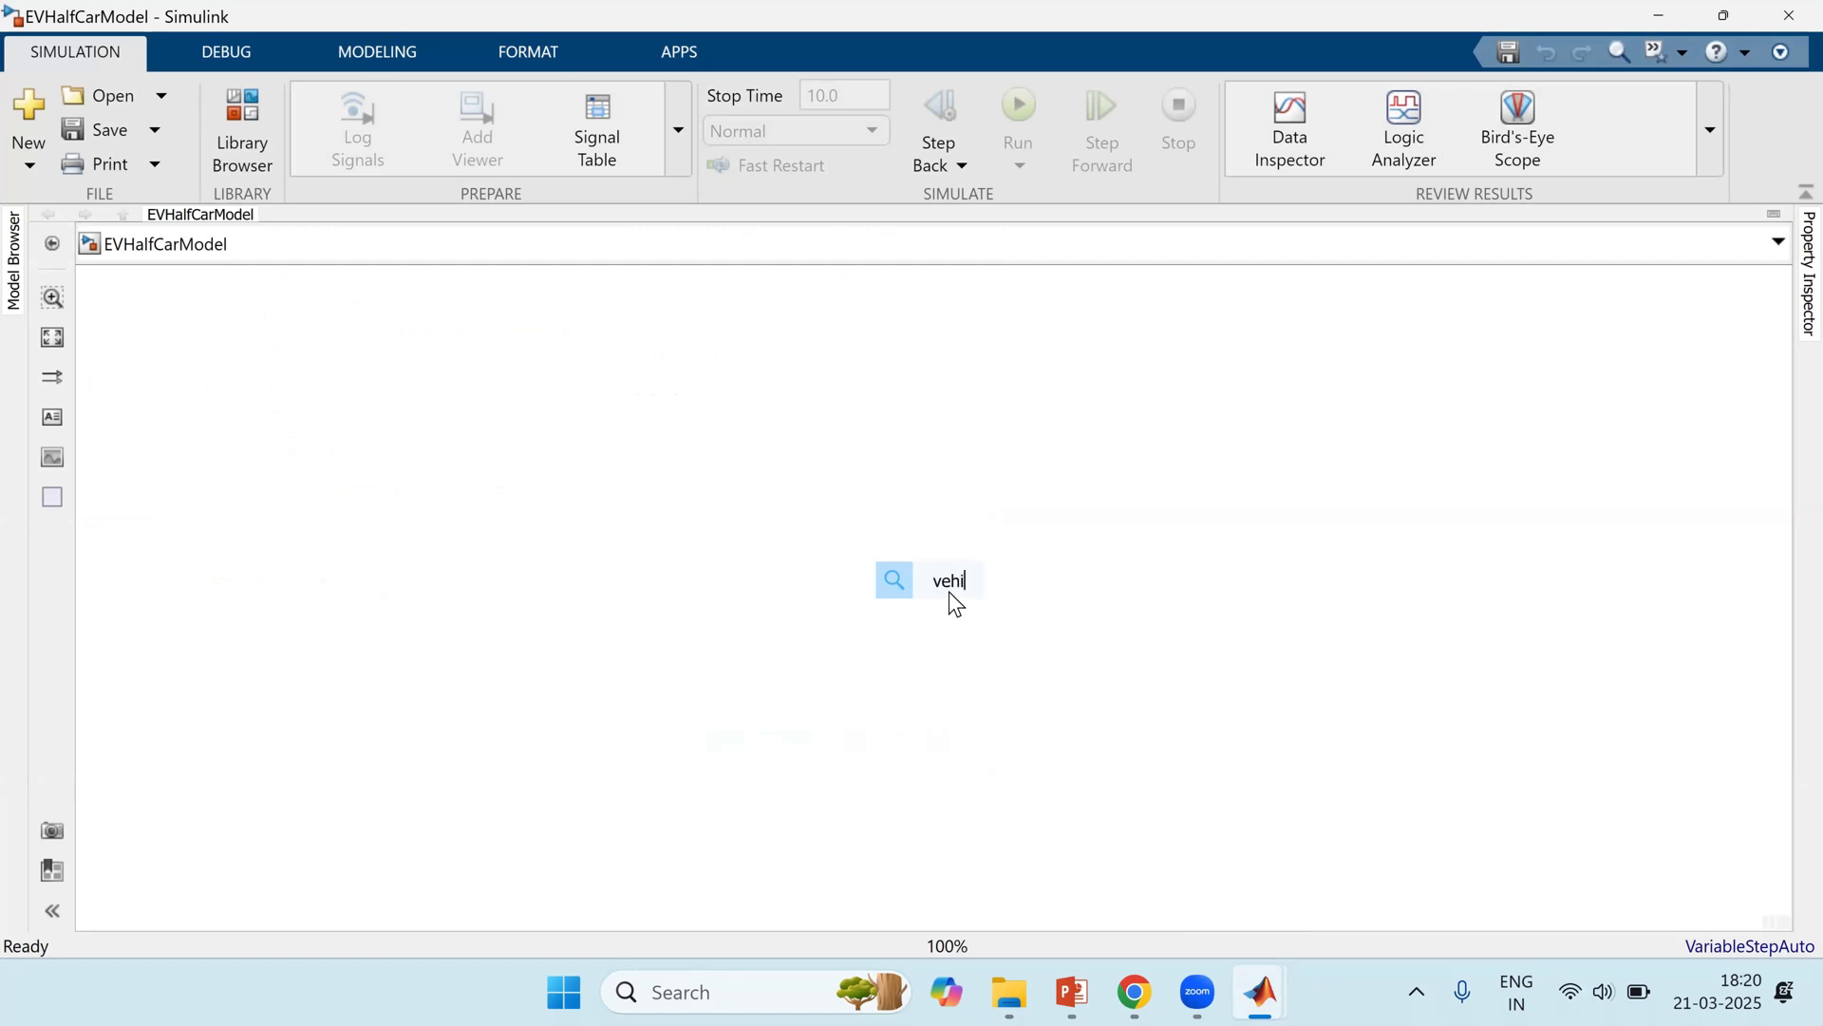
type("vehil")
key("BackSpace")
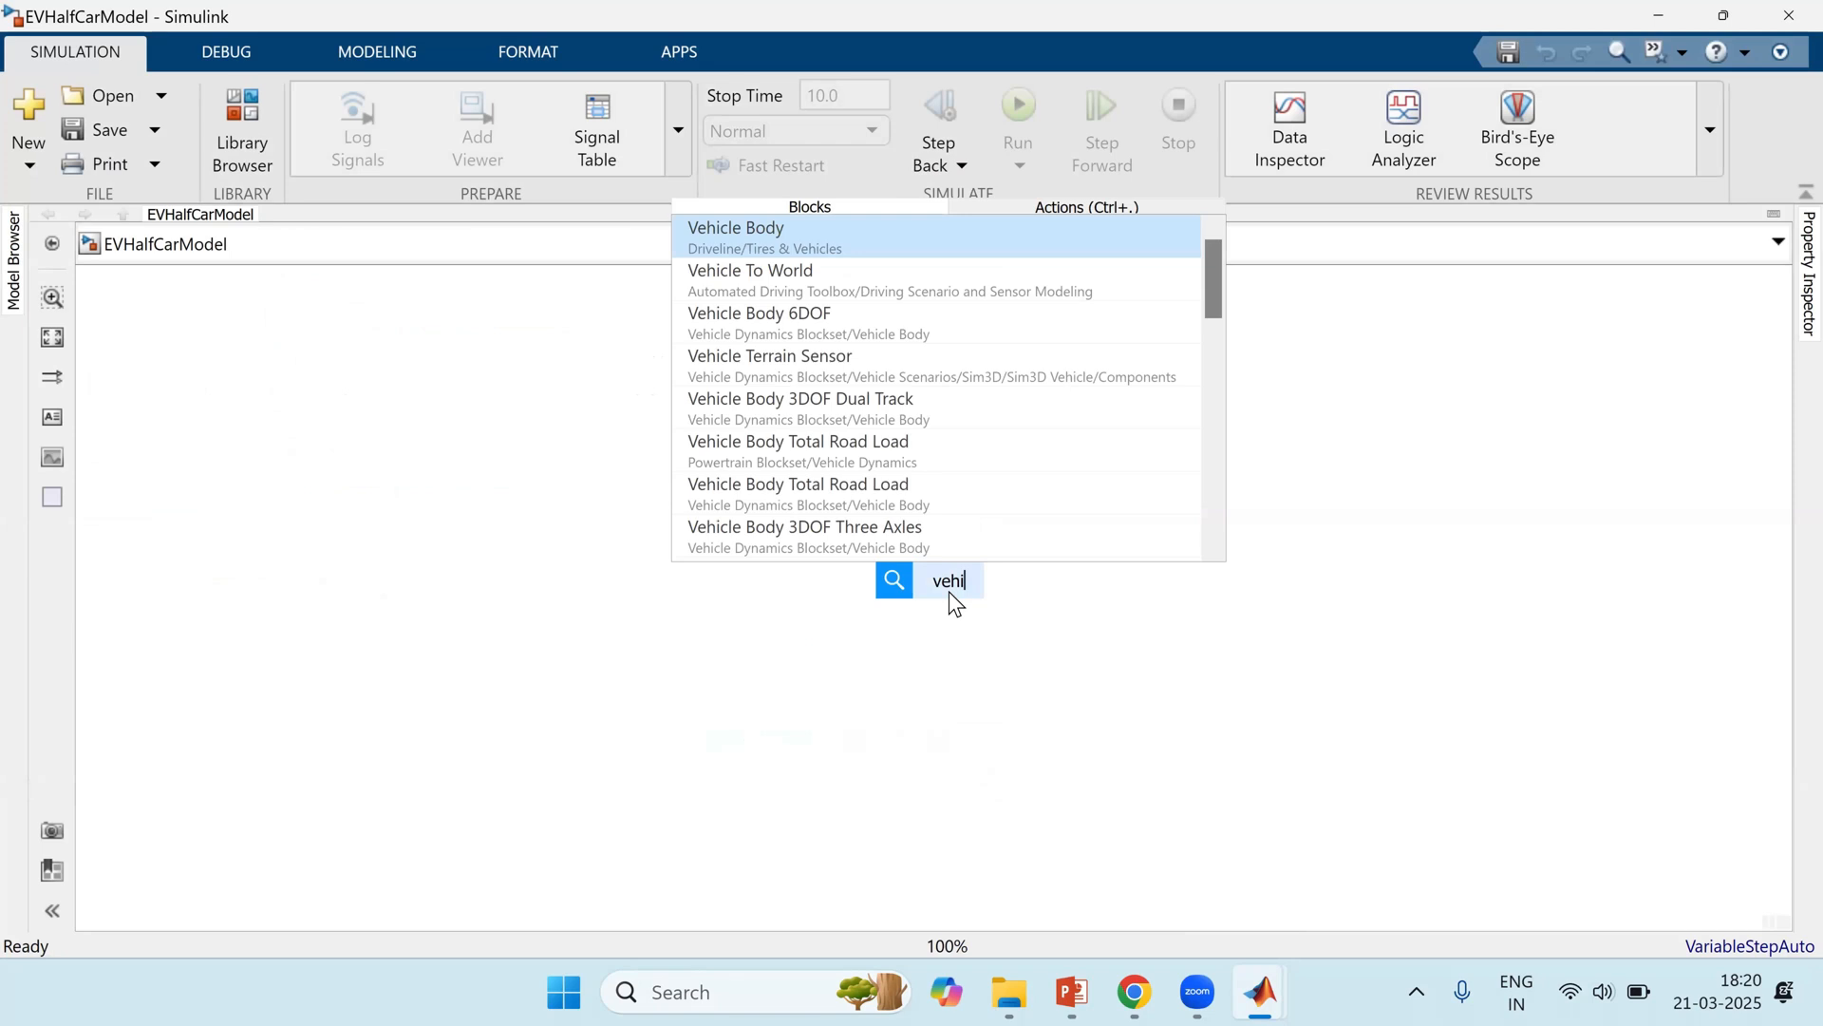
key("Return")
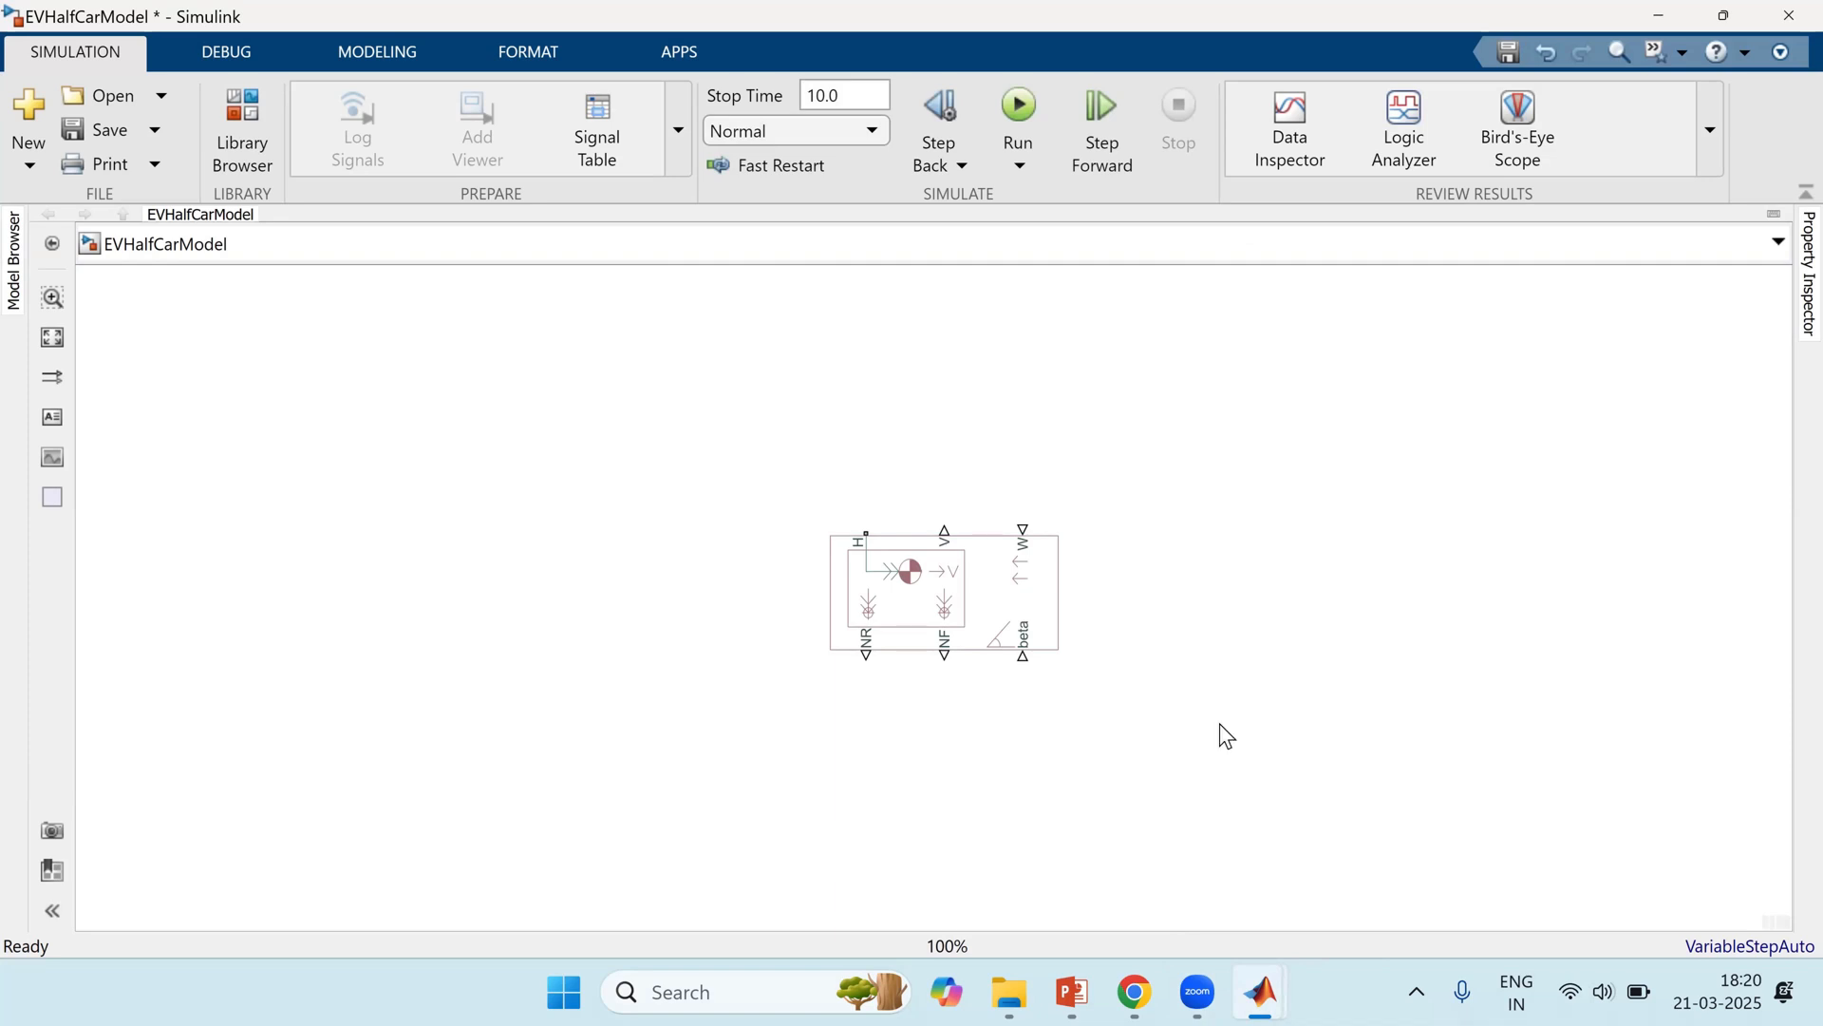
key("space")
scroll(1253, 714, "down", 5)
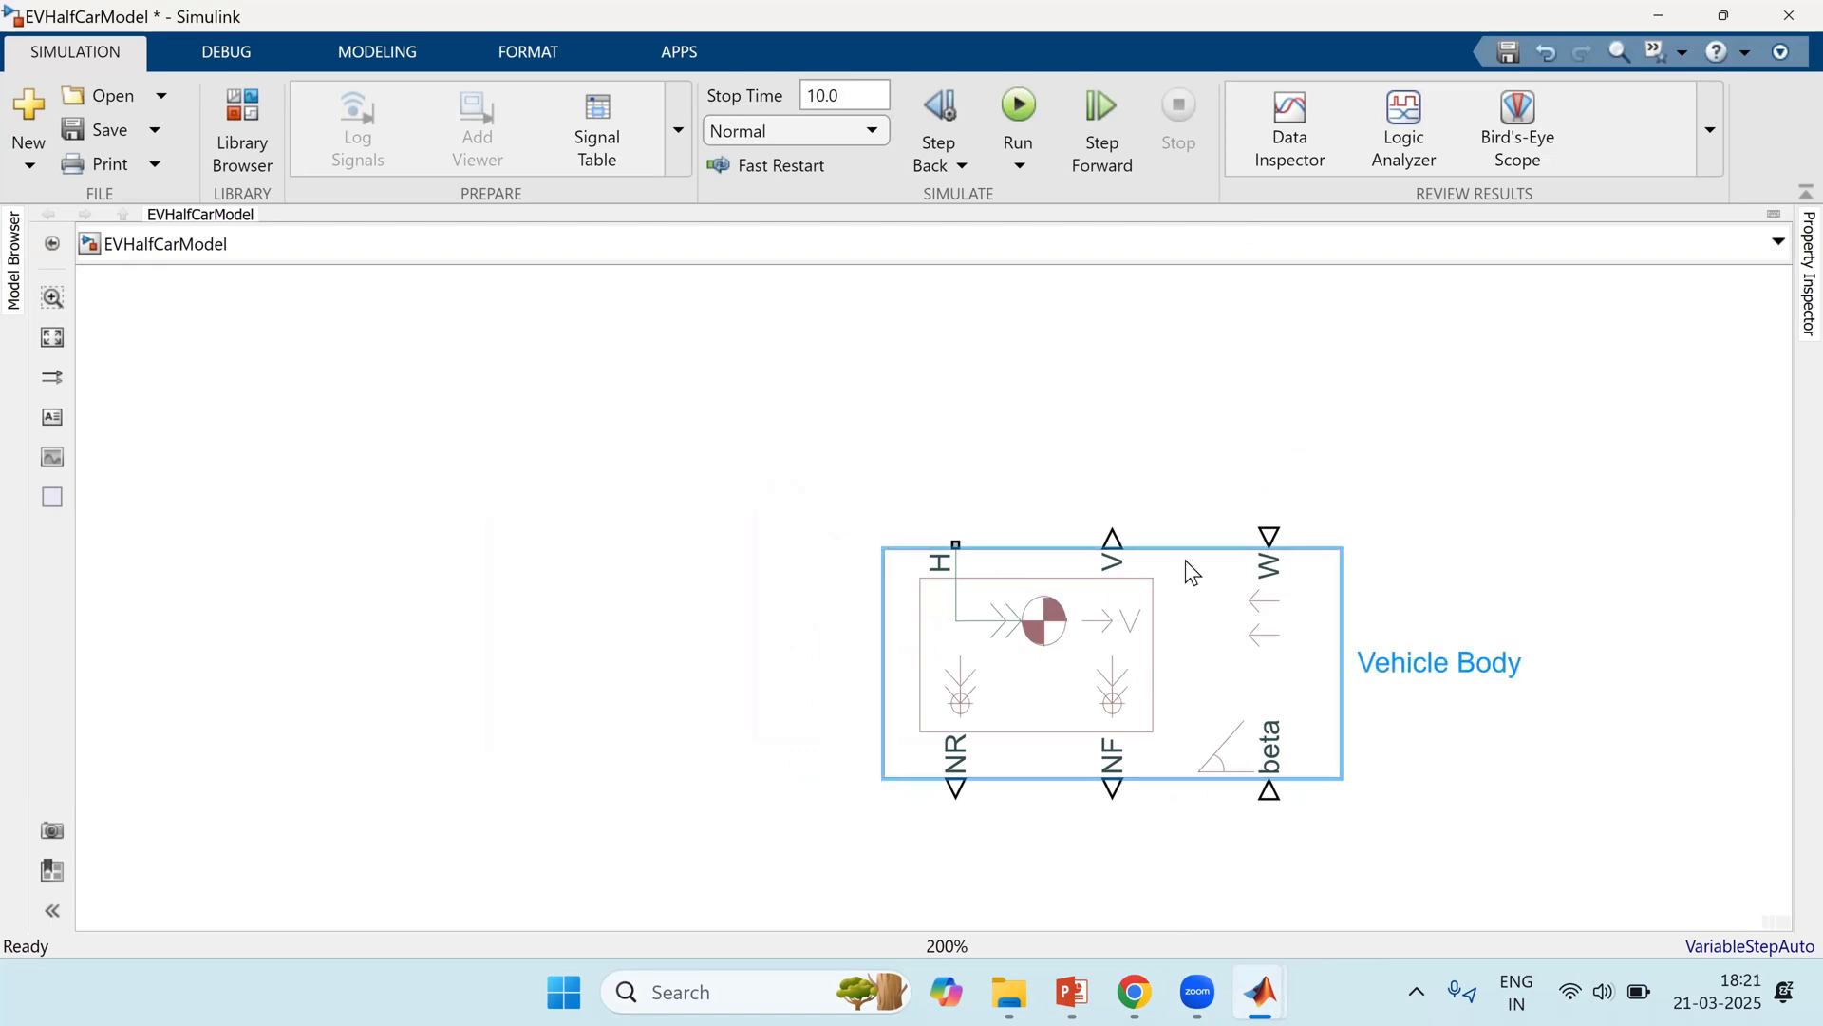
left_click_drag(1045, 591, 817, 562)
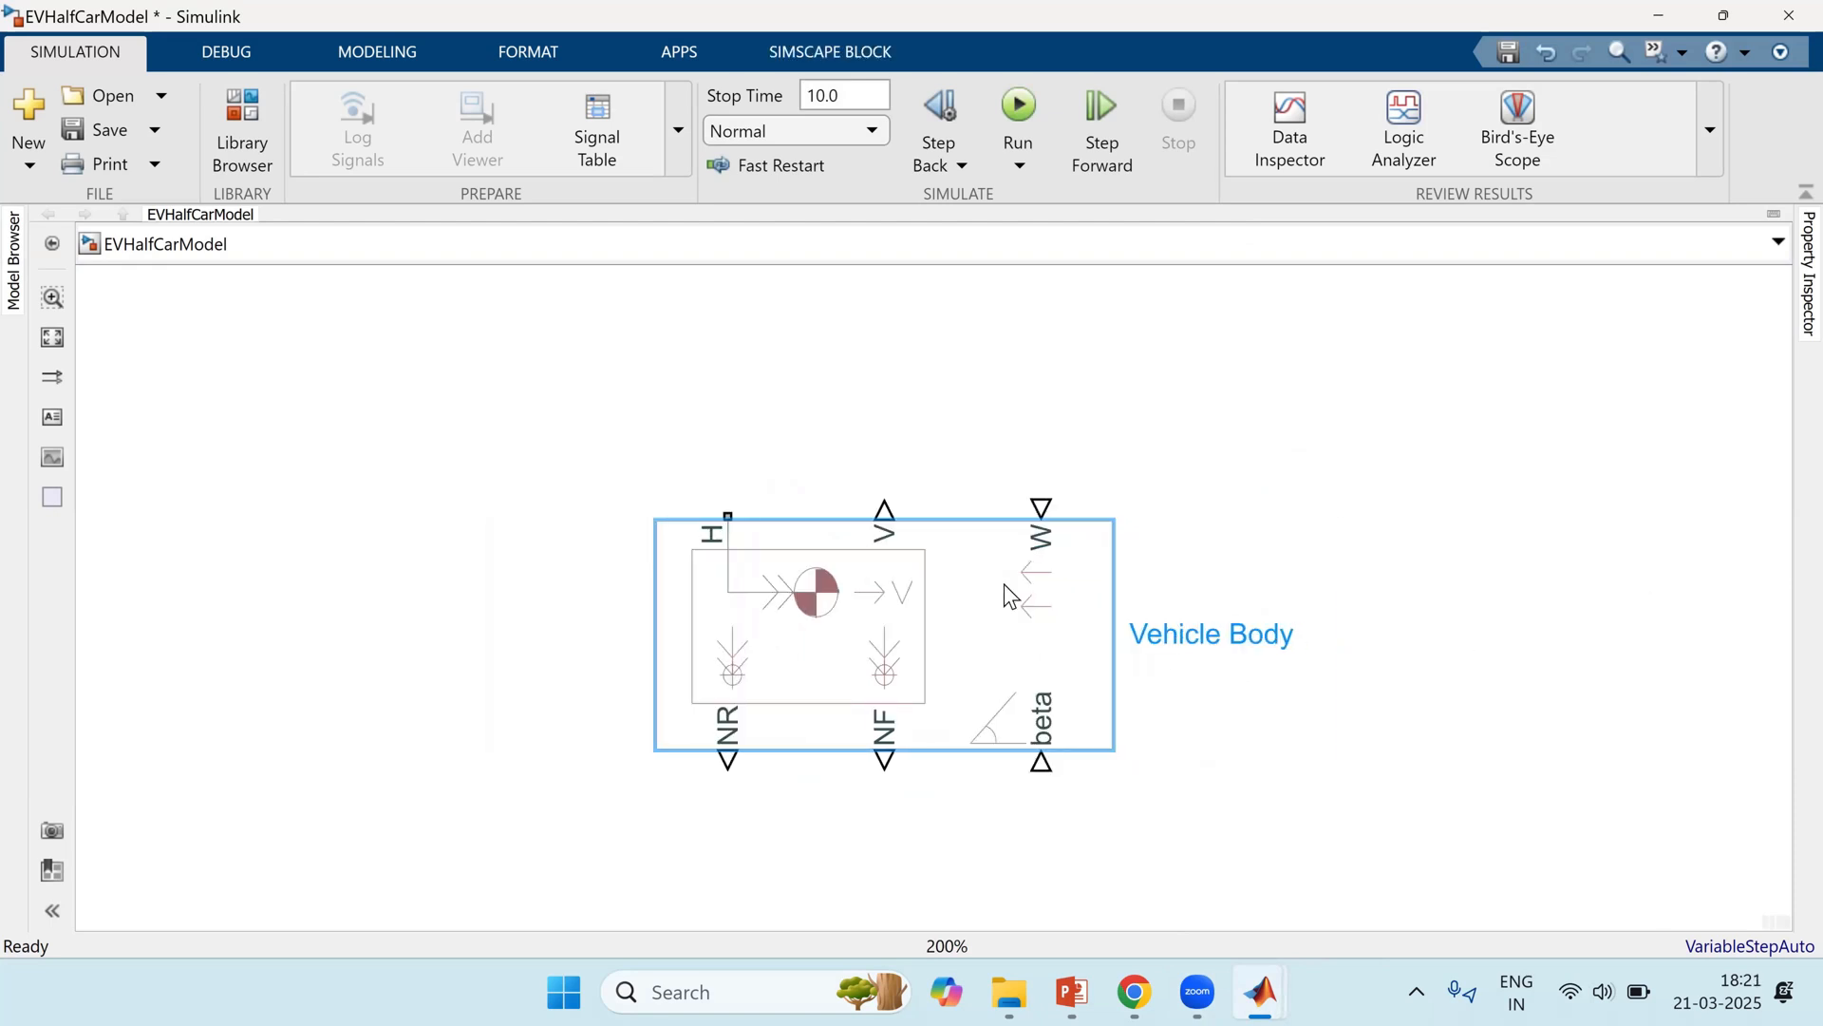
Step: Open the Vehicle Body block's parameters and show them beside the sample data slide in PowerPoint
double_click(921, 667)
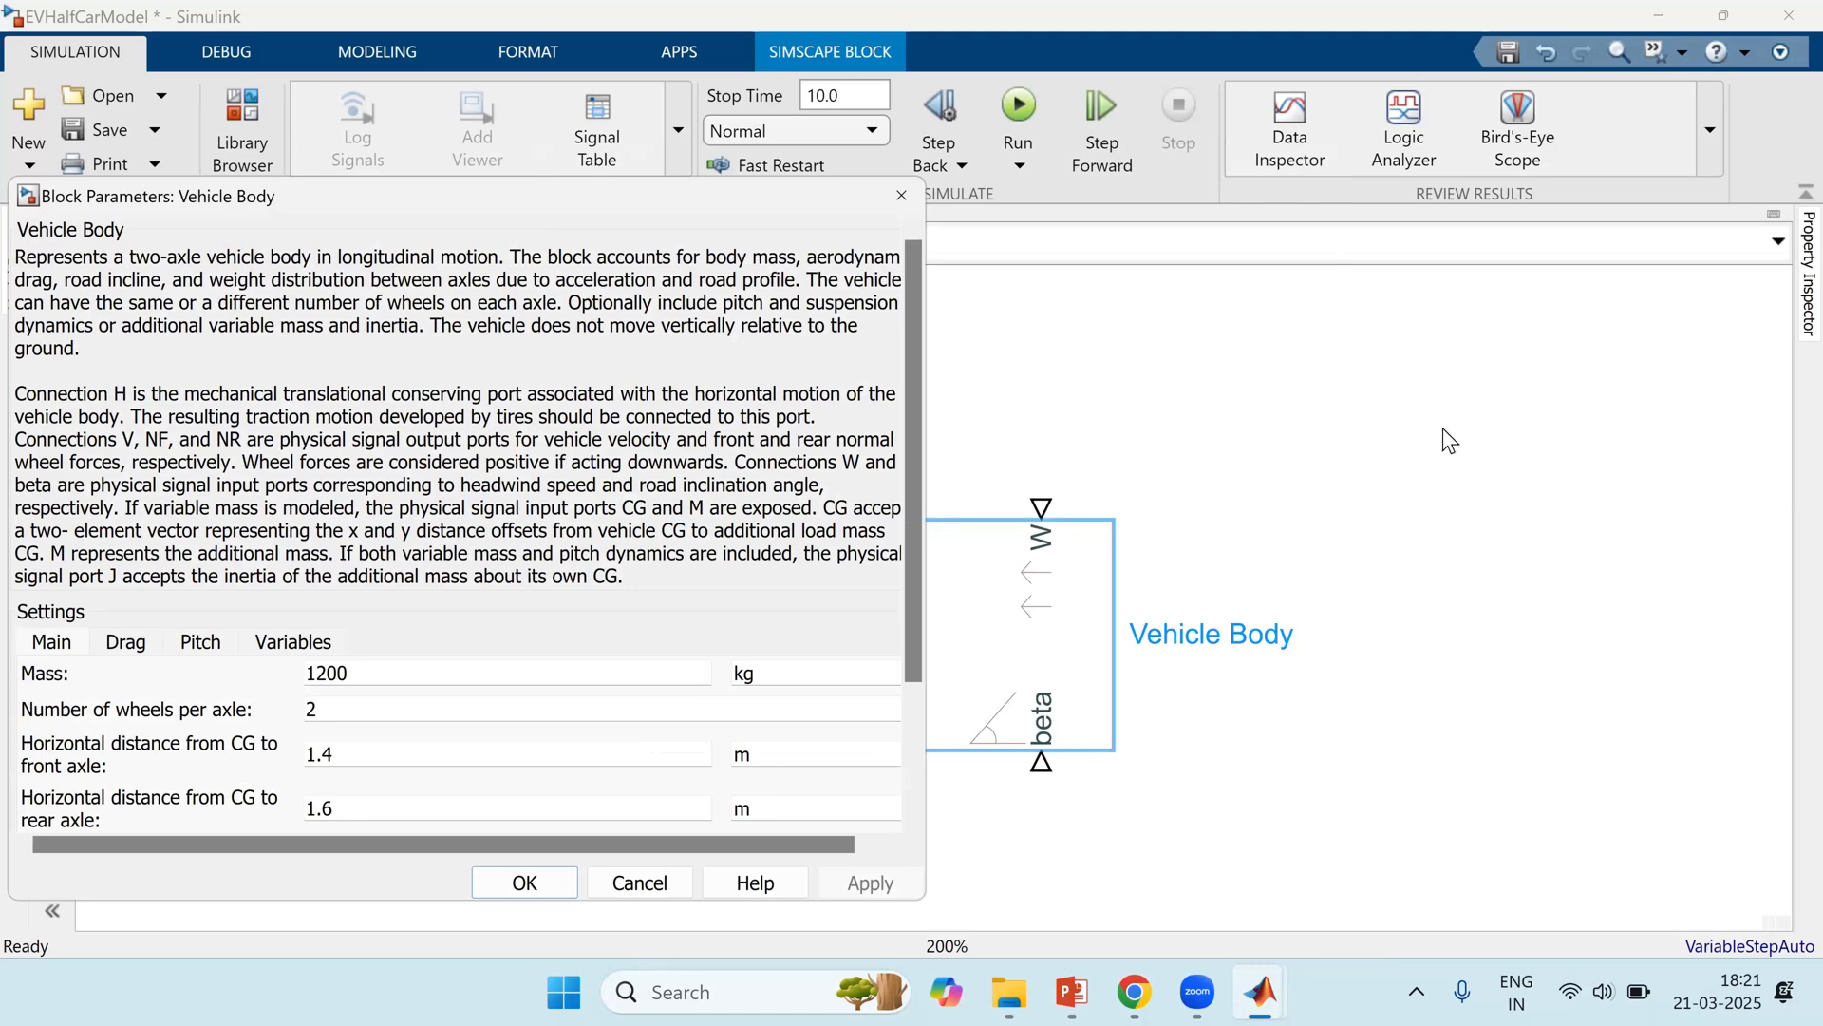
key("alt+Tab")
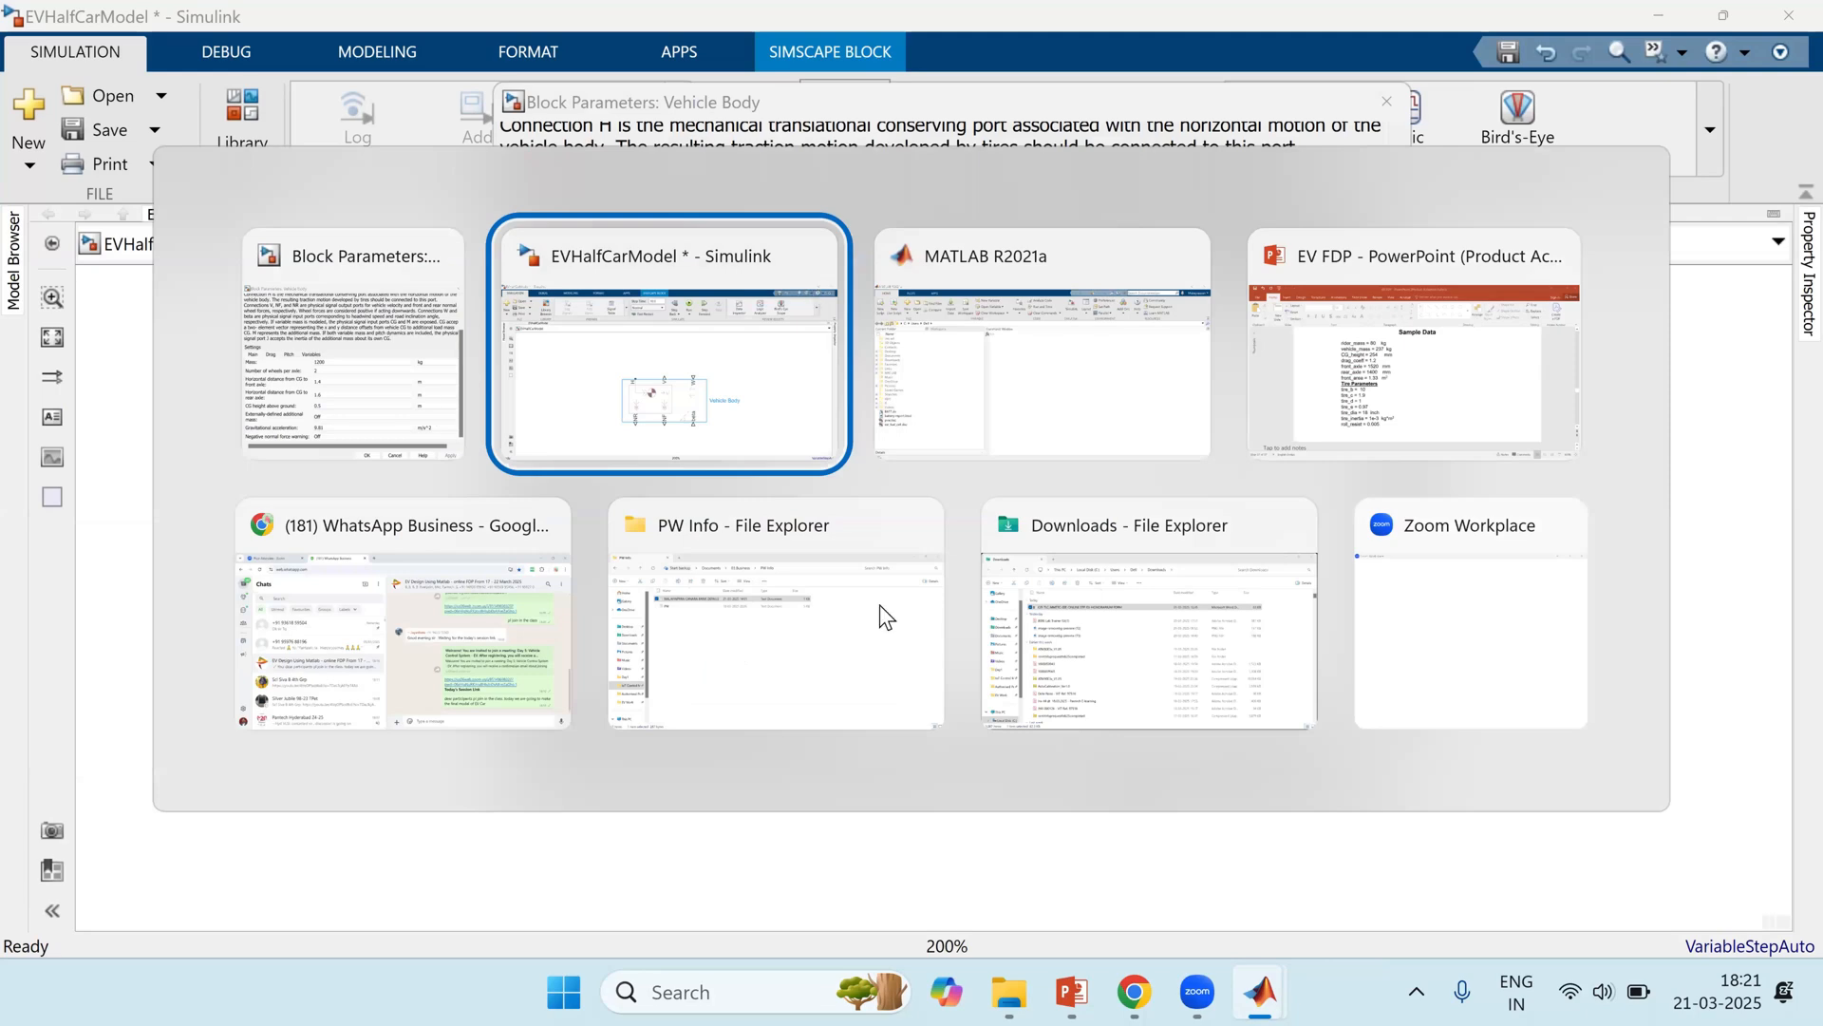
key("Tab")
key("Tab")
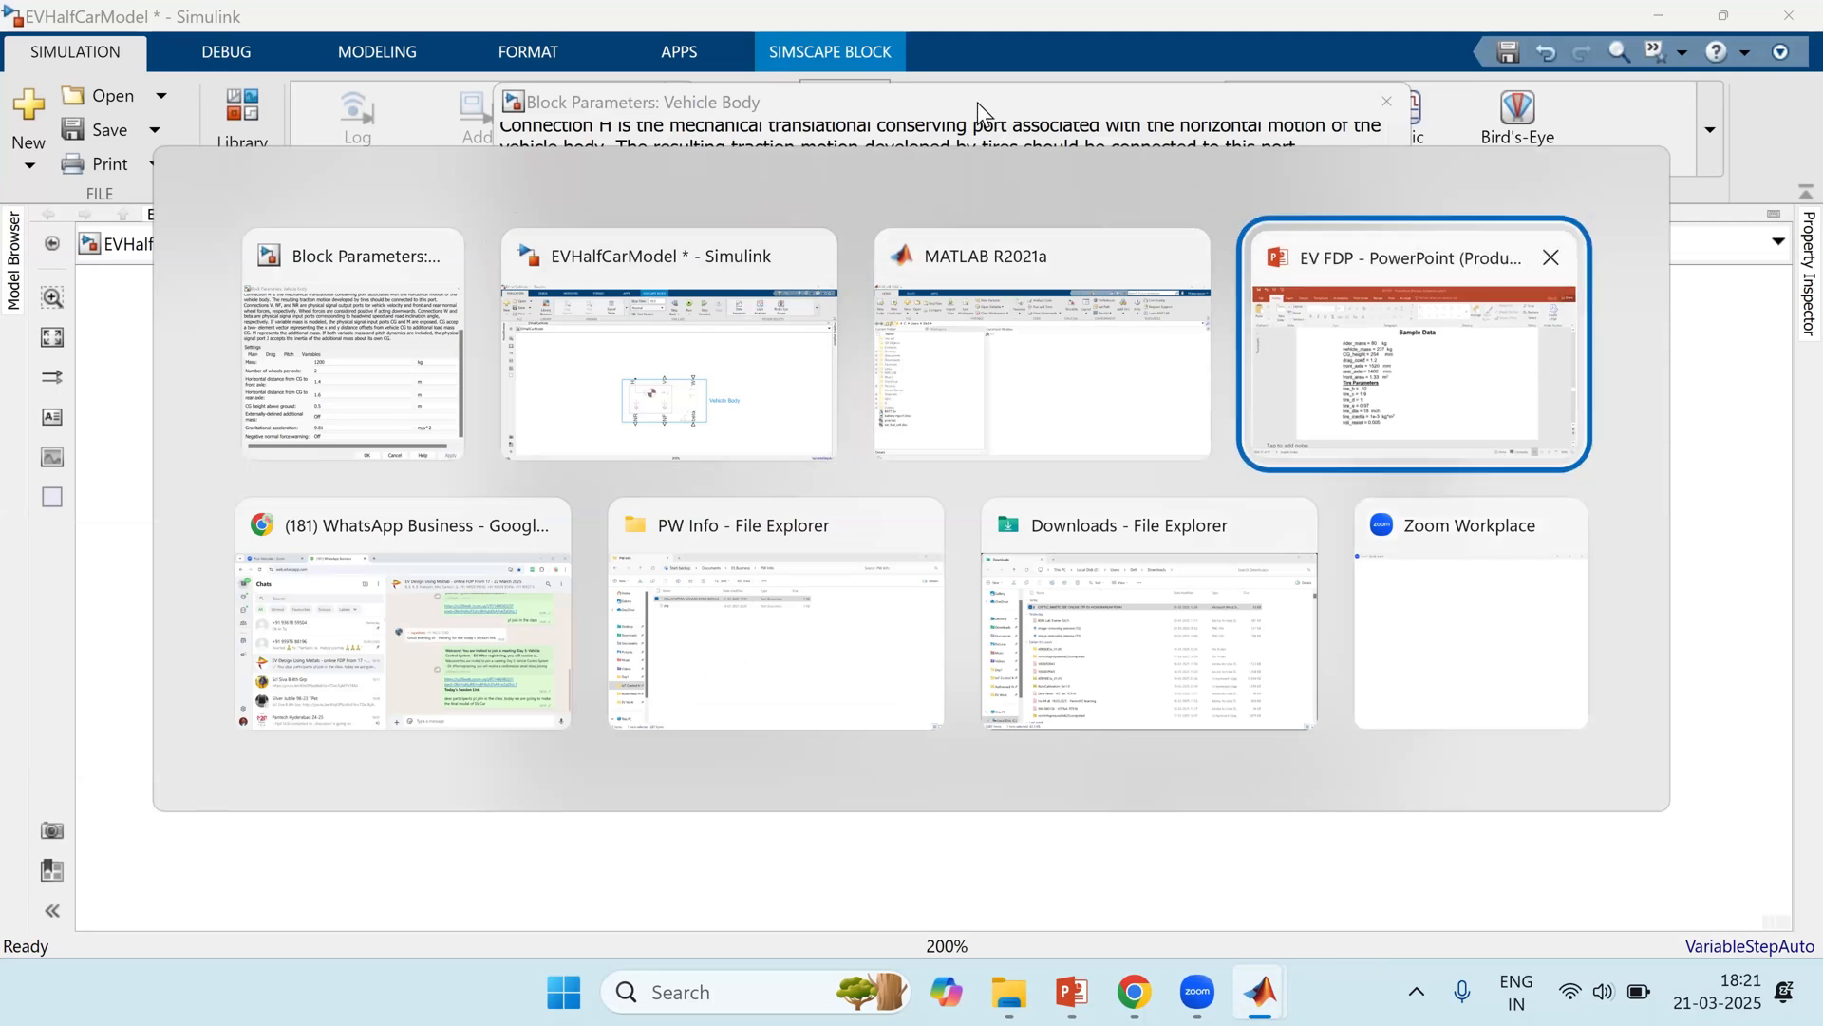
left_click(1257, 416)
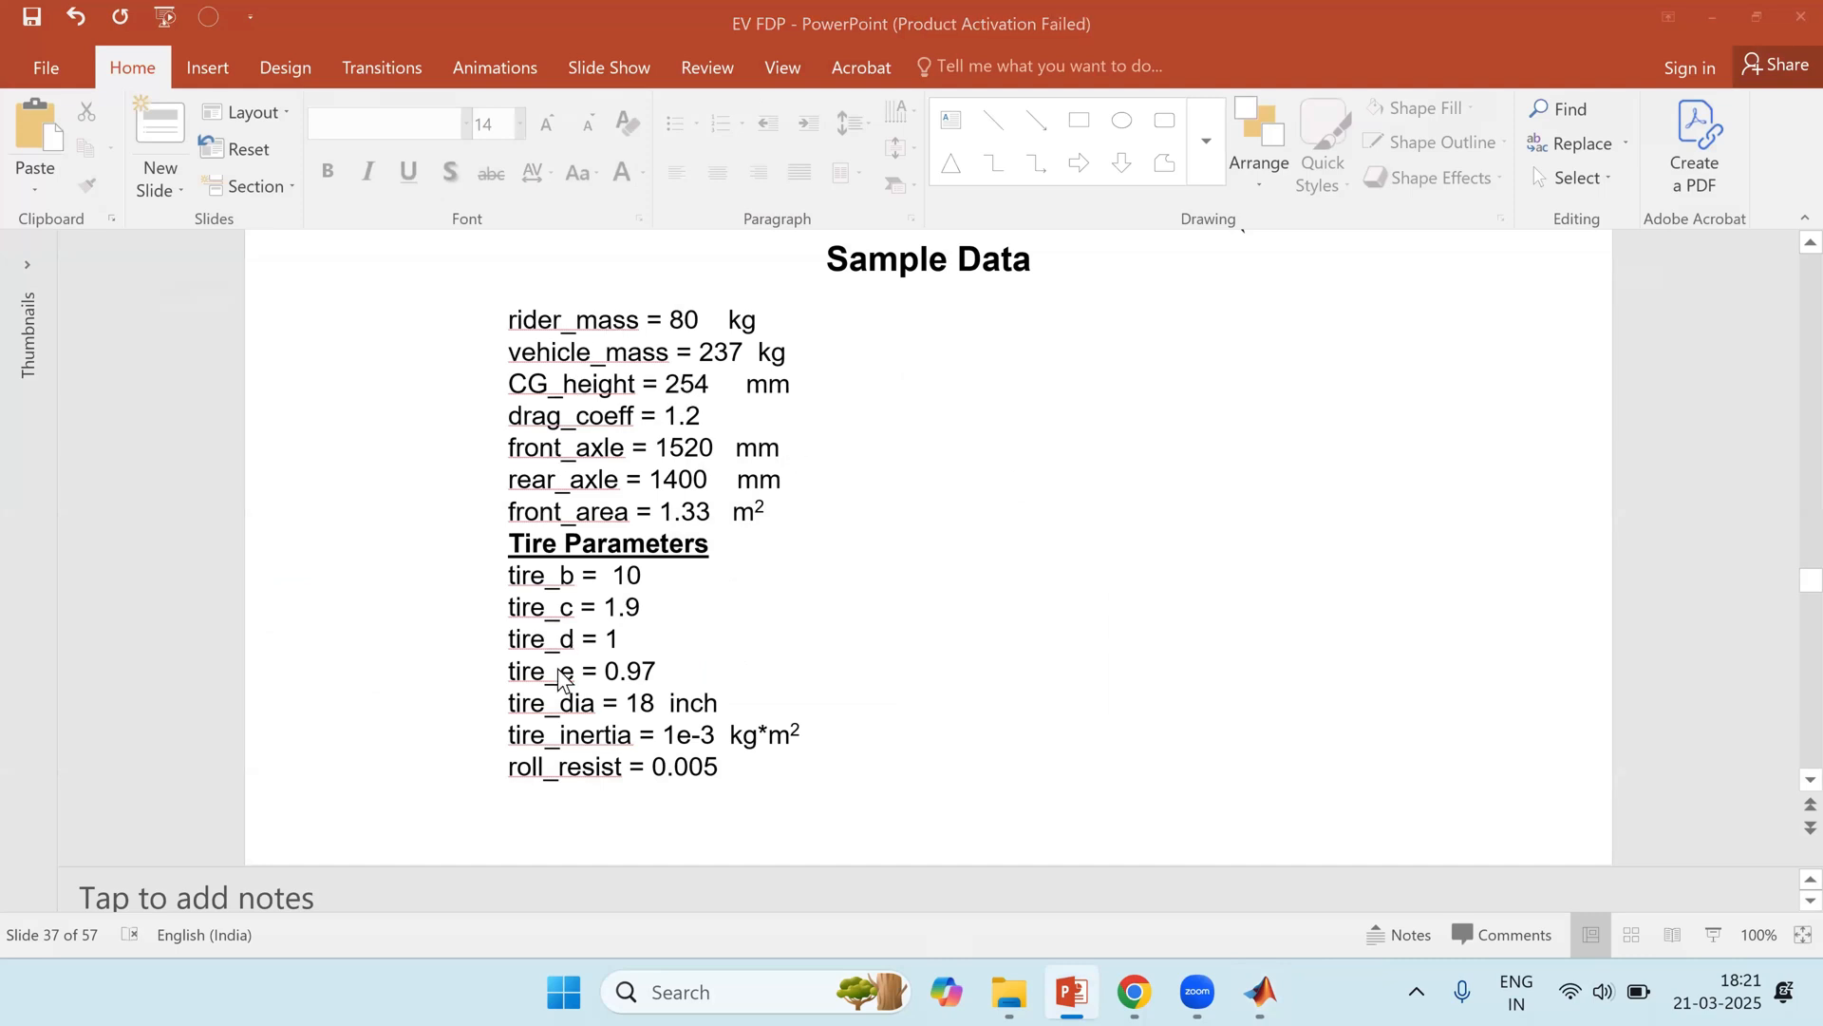
key("alt+Tab")
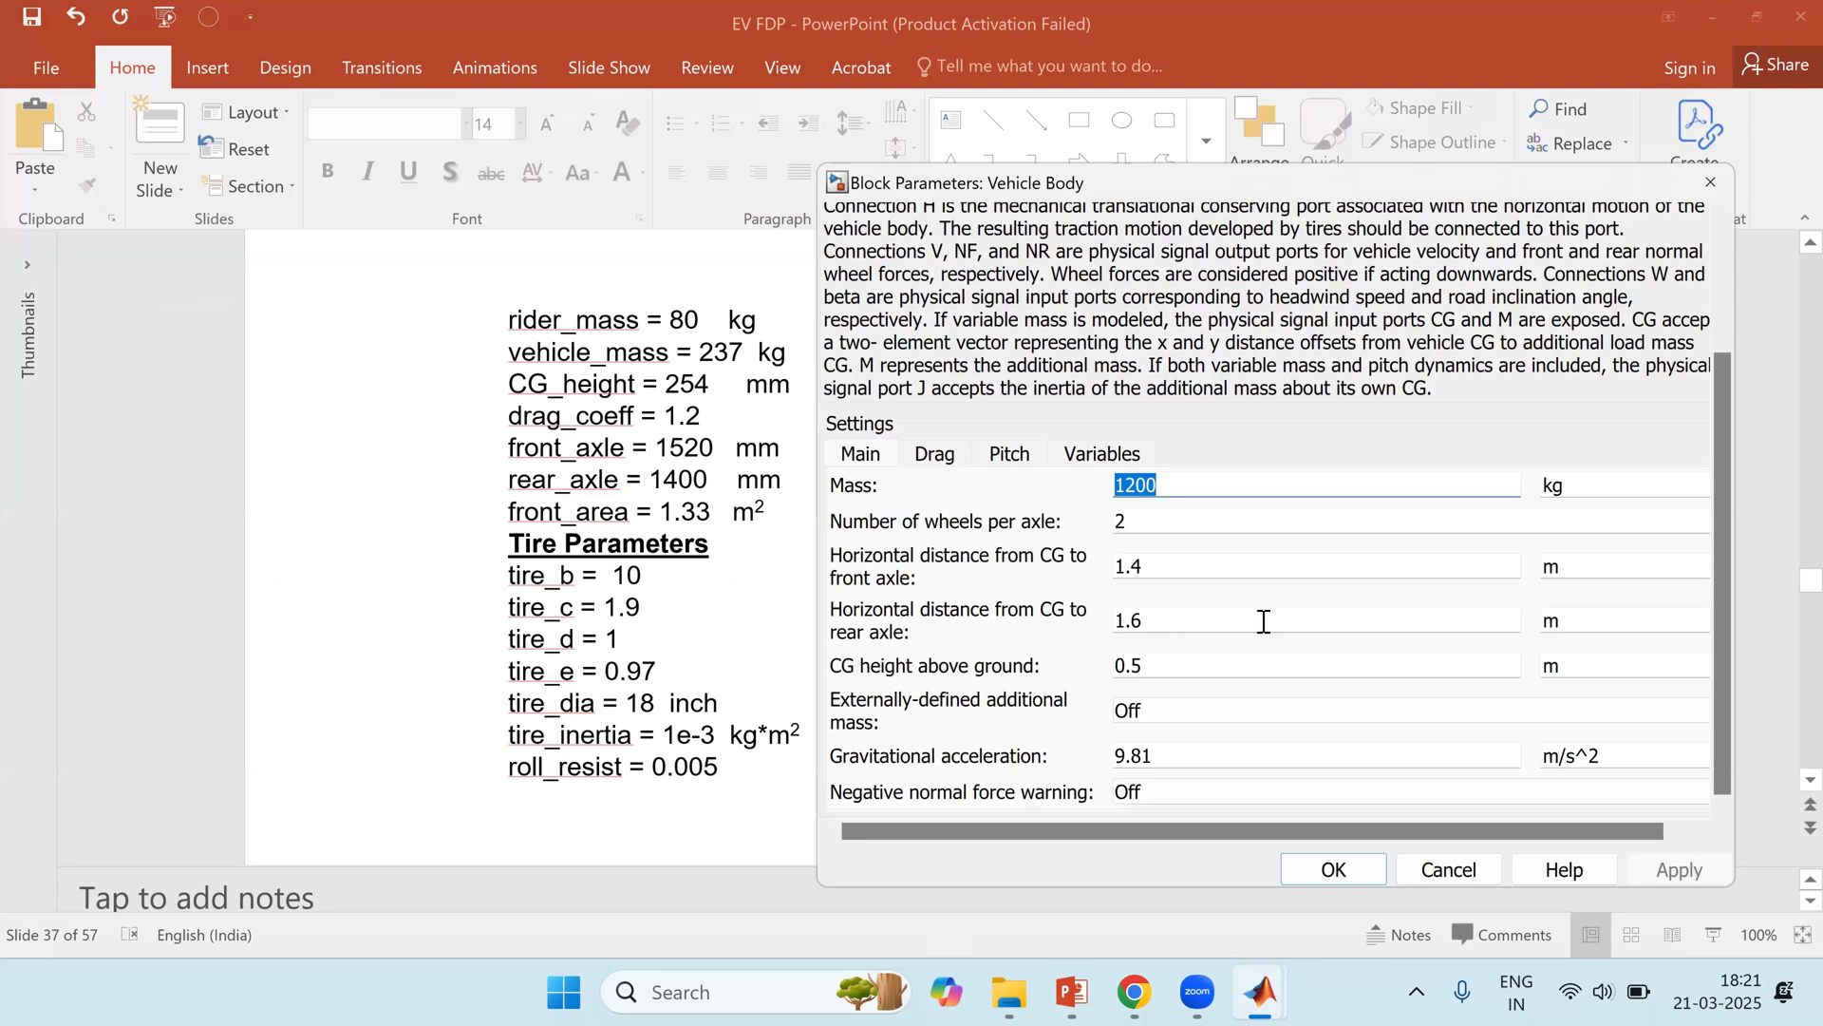
Step: Set the vehicle body's mass to 80+237 kg and its number of wheels per axle to 1
type("80")
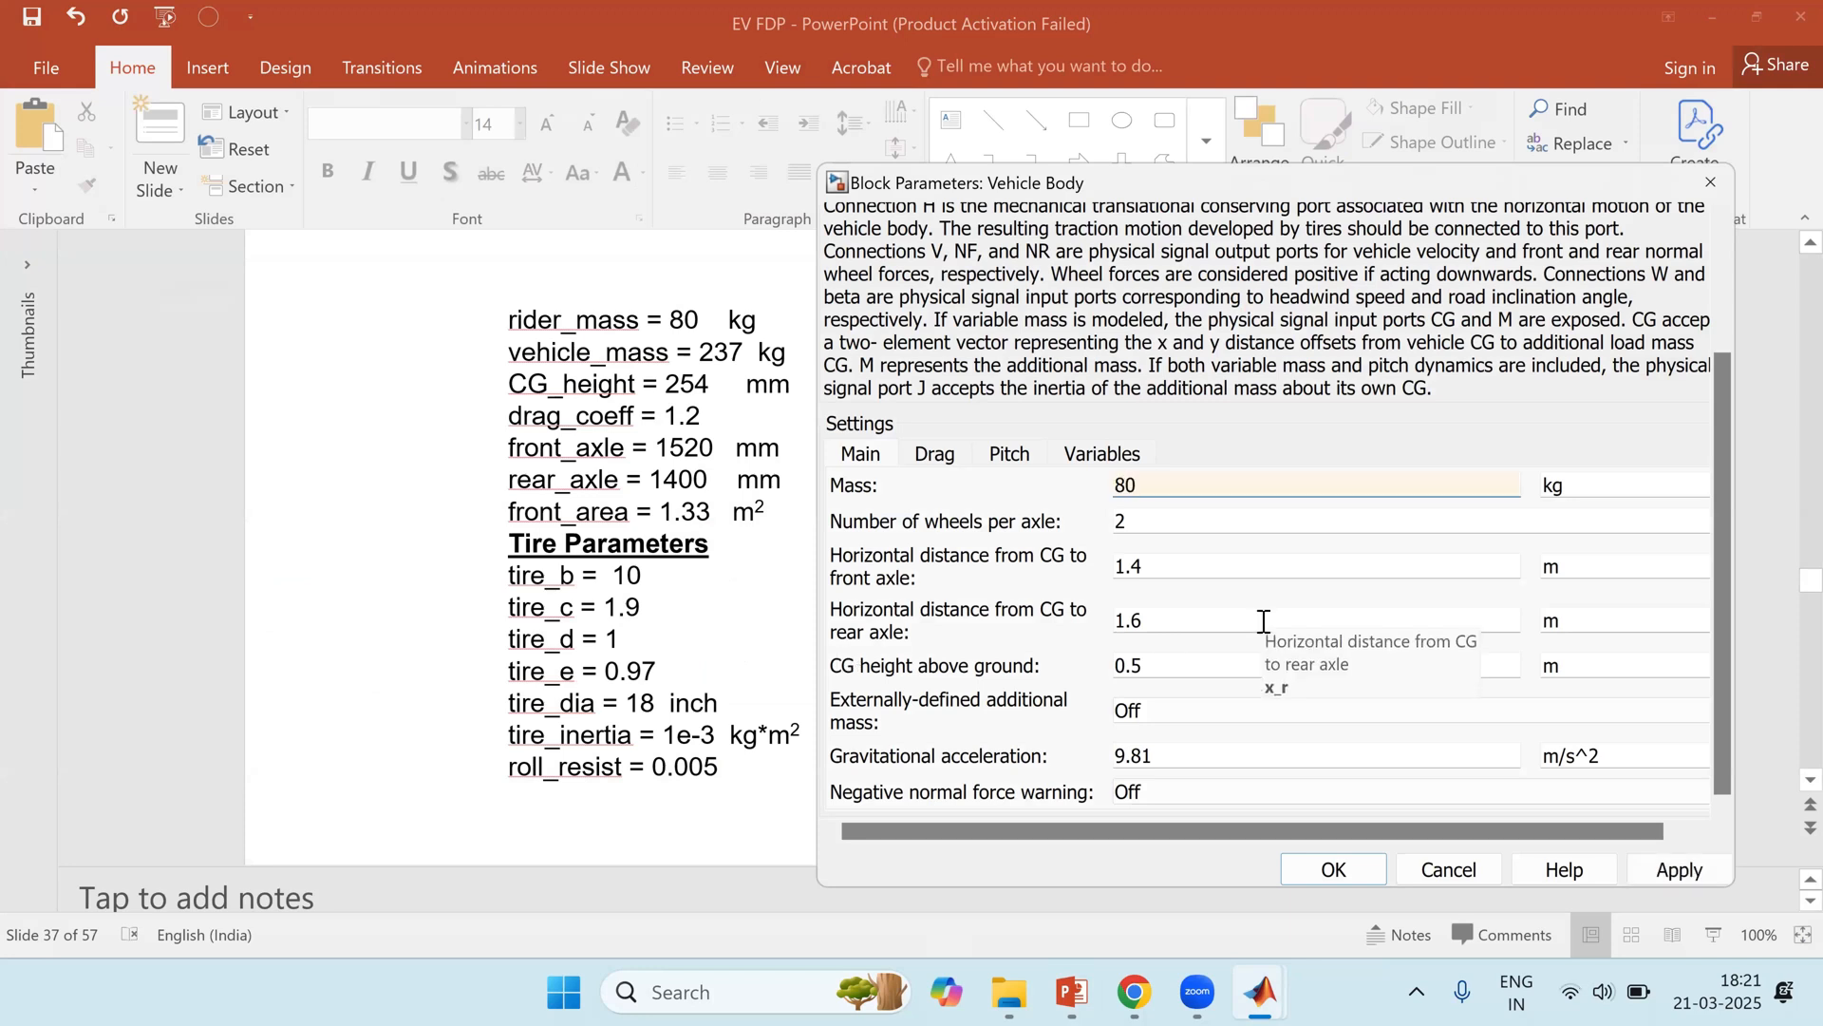
type("+237")
key("Tab")
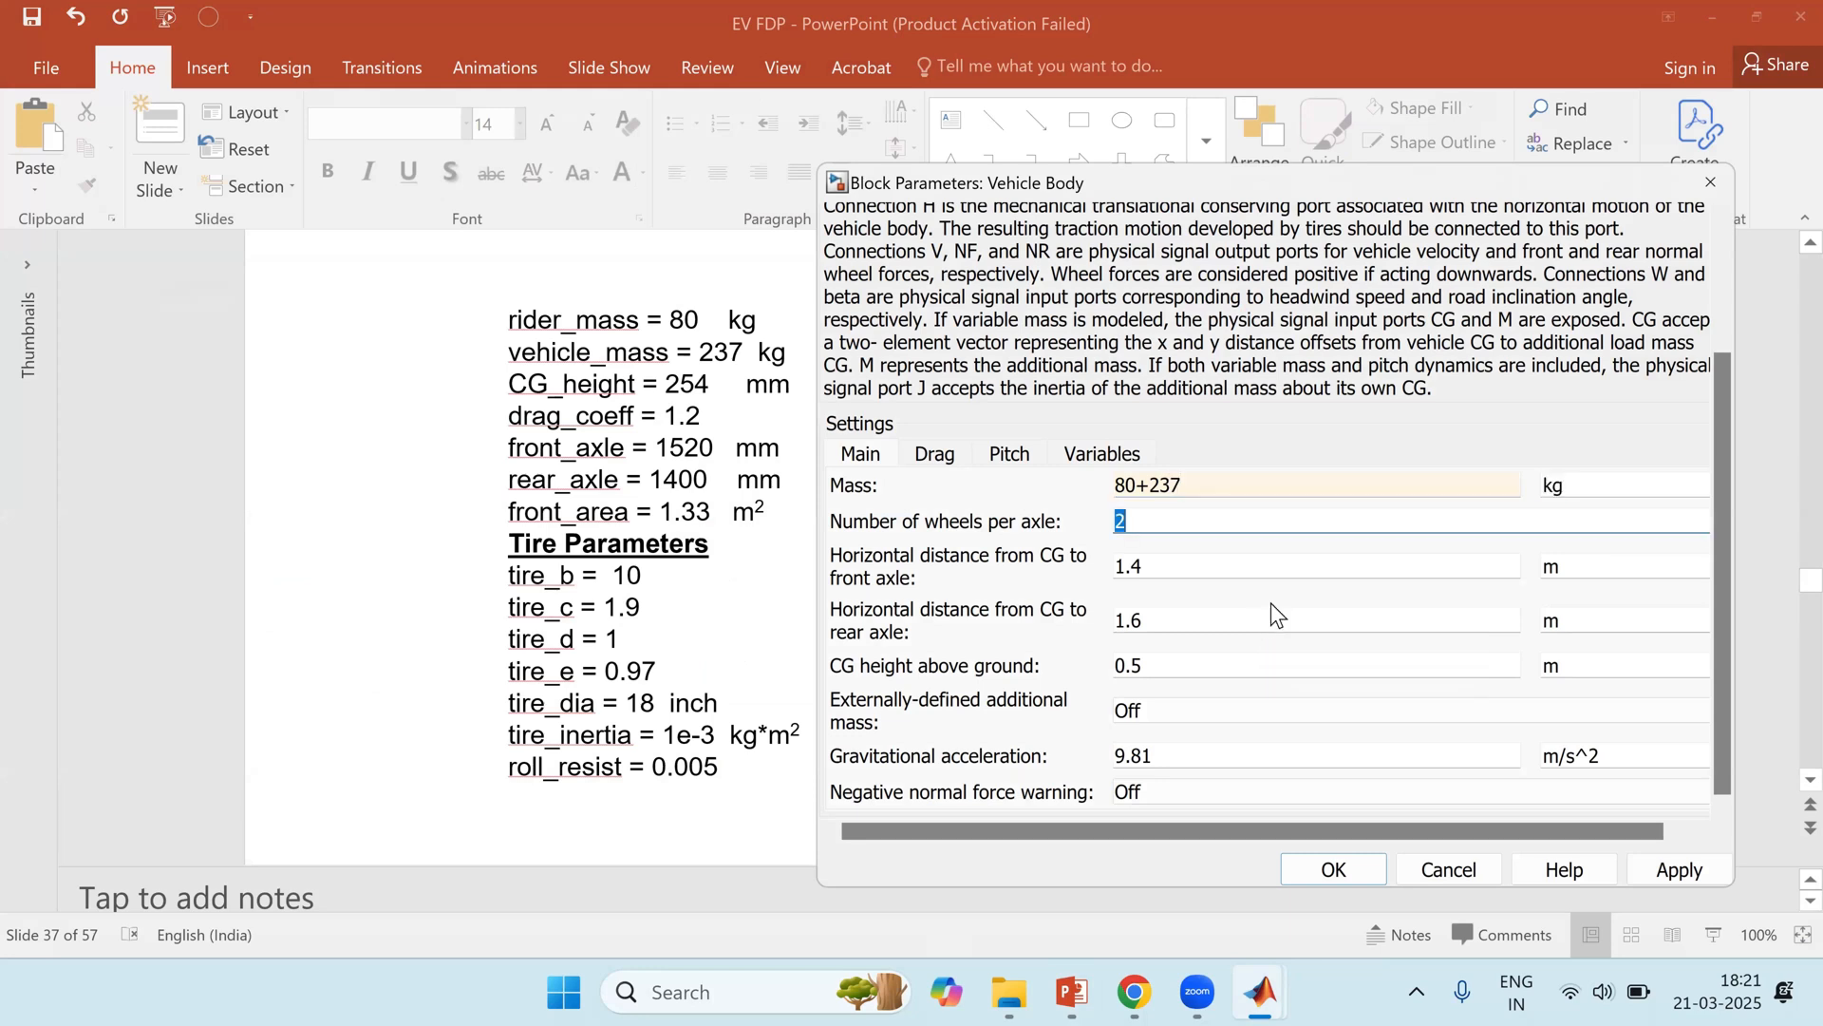
type("1")
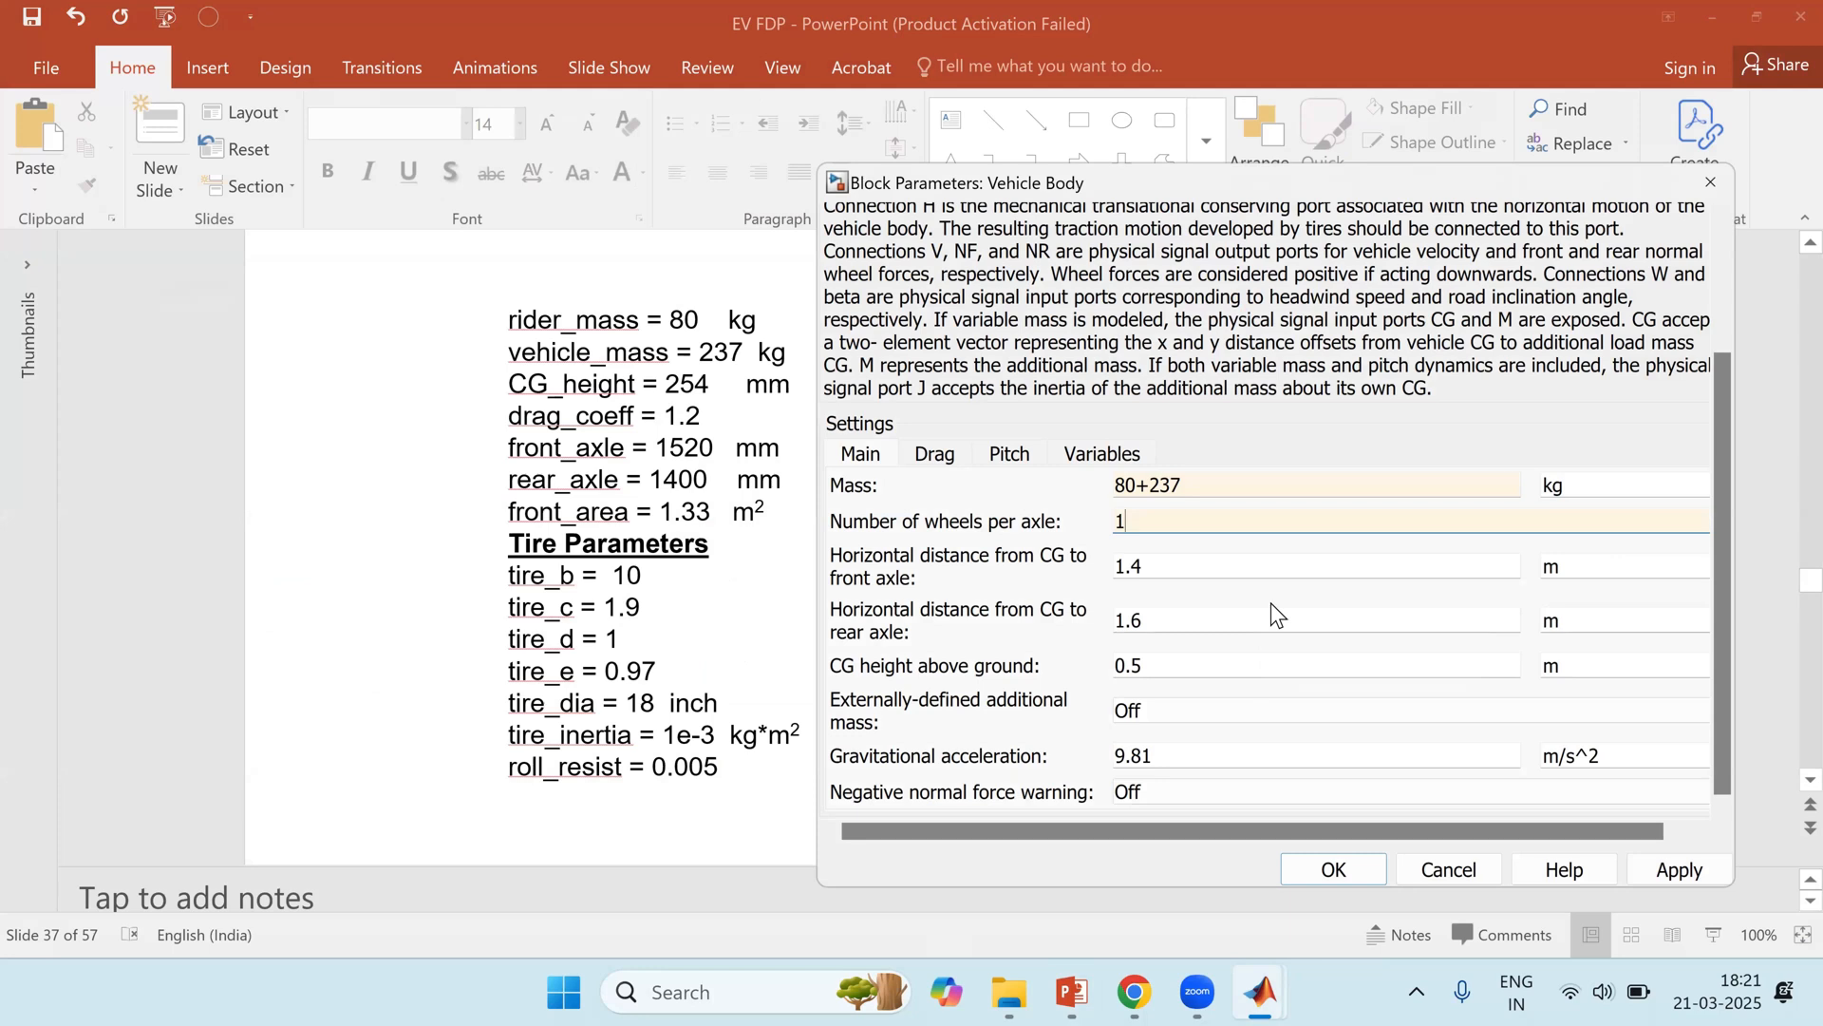
key("Tab")
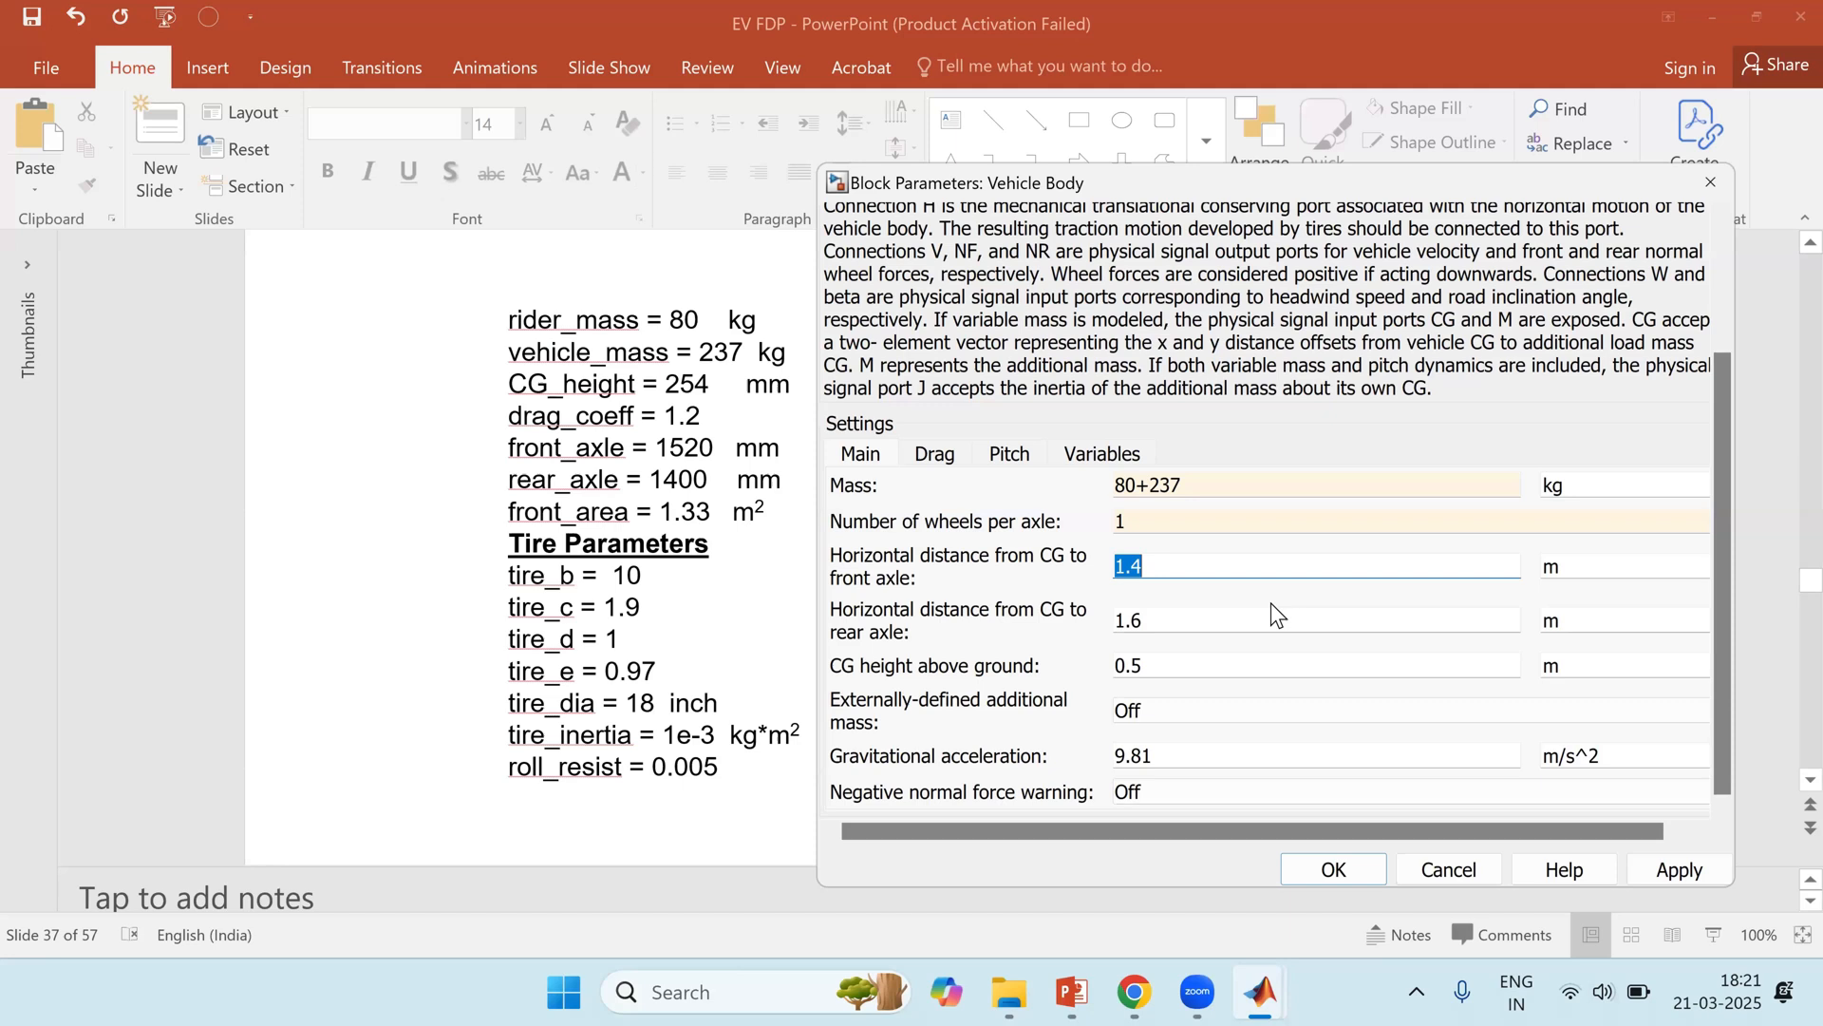
Step: Set the horizontal distance from CG to front axle to 1520 mm
type("1520")
key("Tab")
type("mm")
key("Tab")
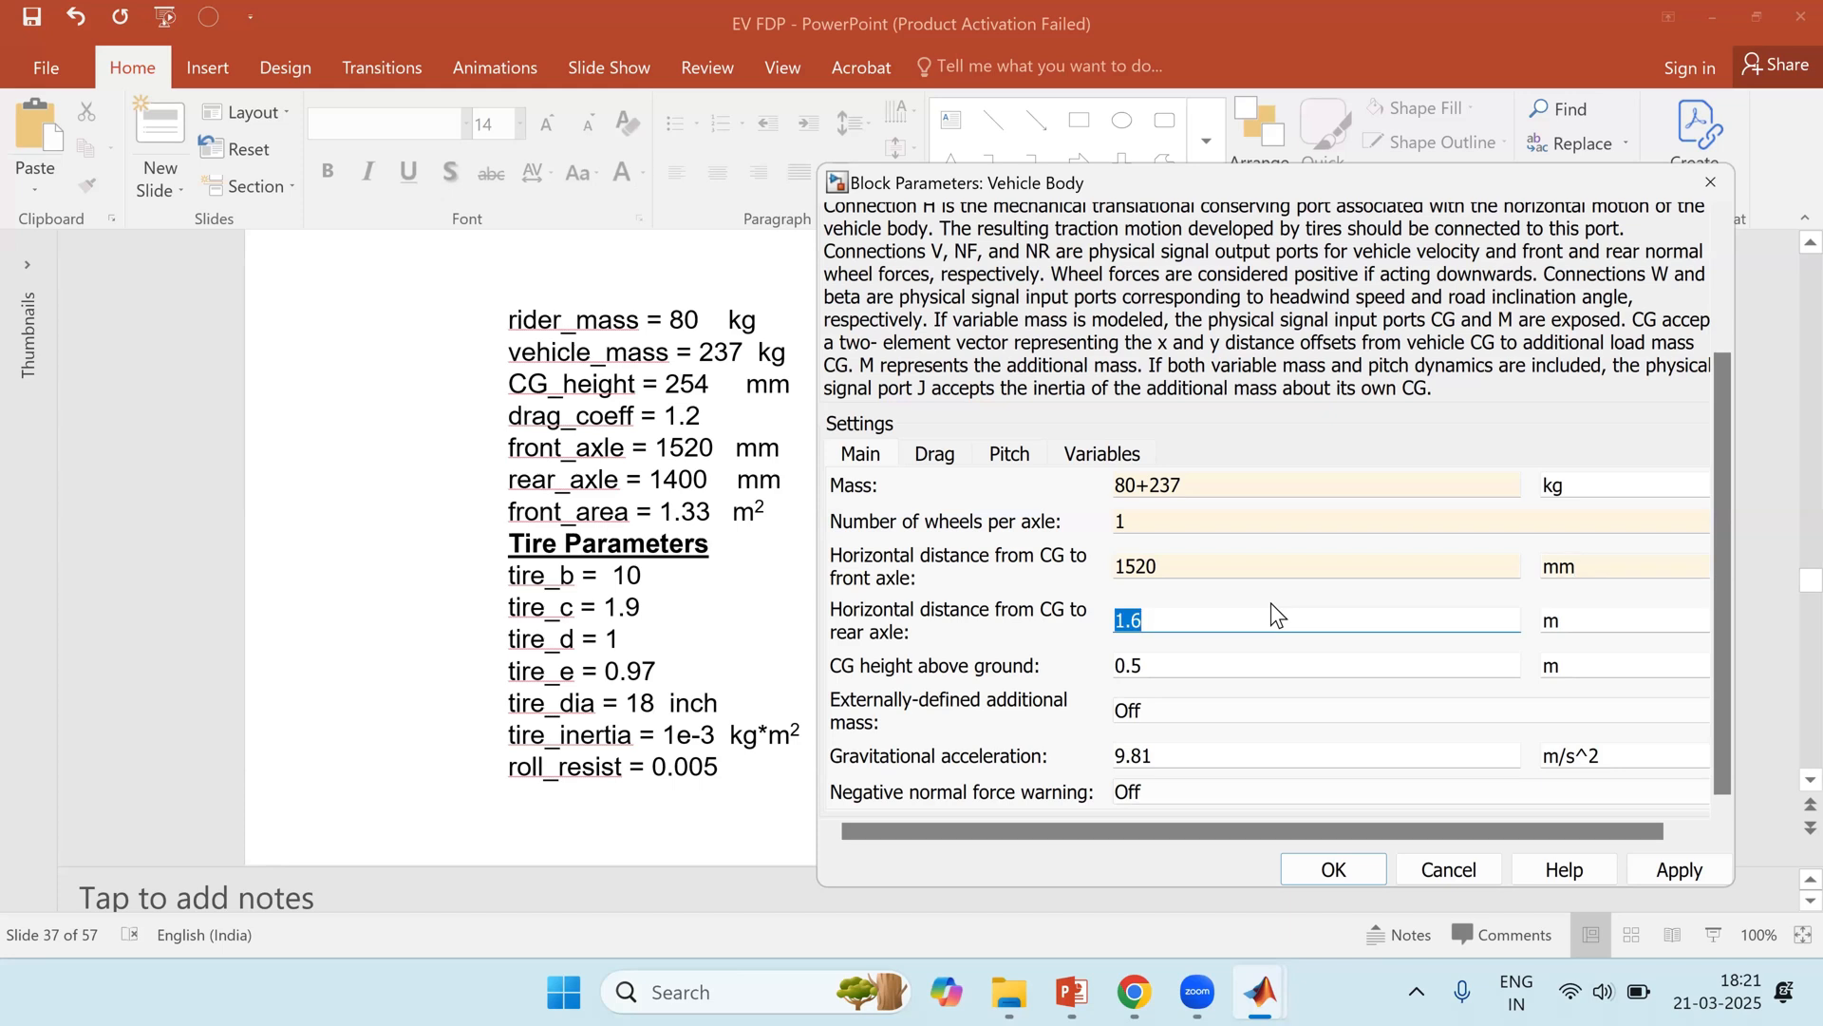
Step: Set the horizontal distance from CG to rear axle to 1400 mm and the CG height above ground to 254 mm
type("1")
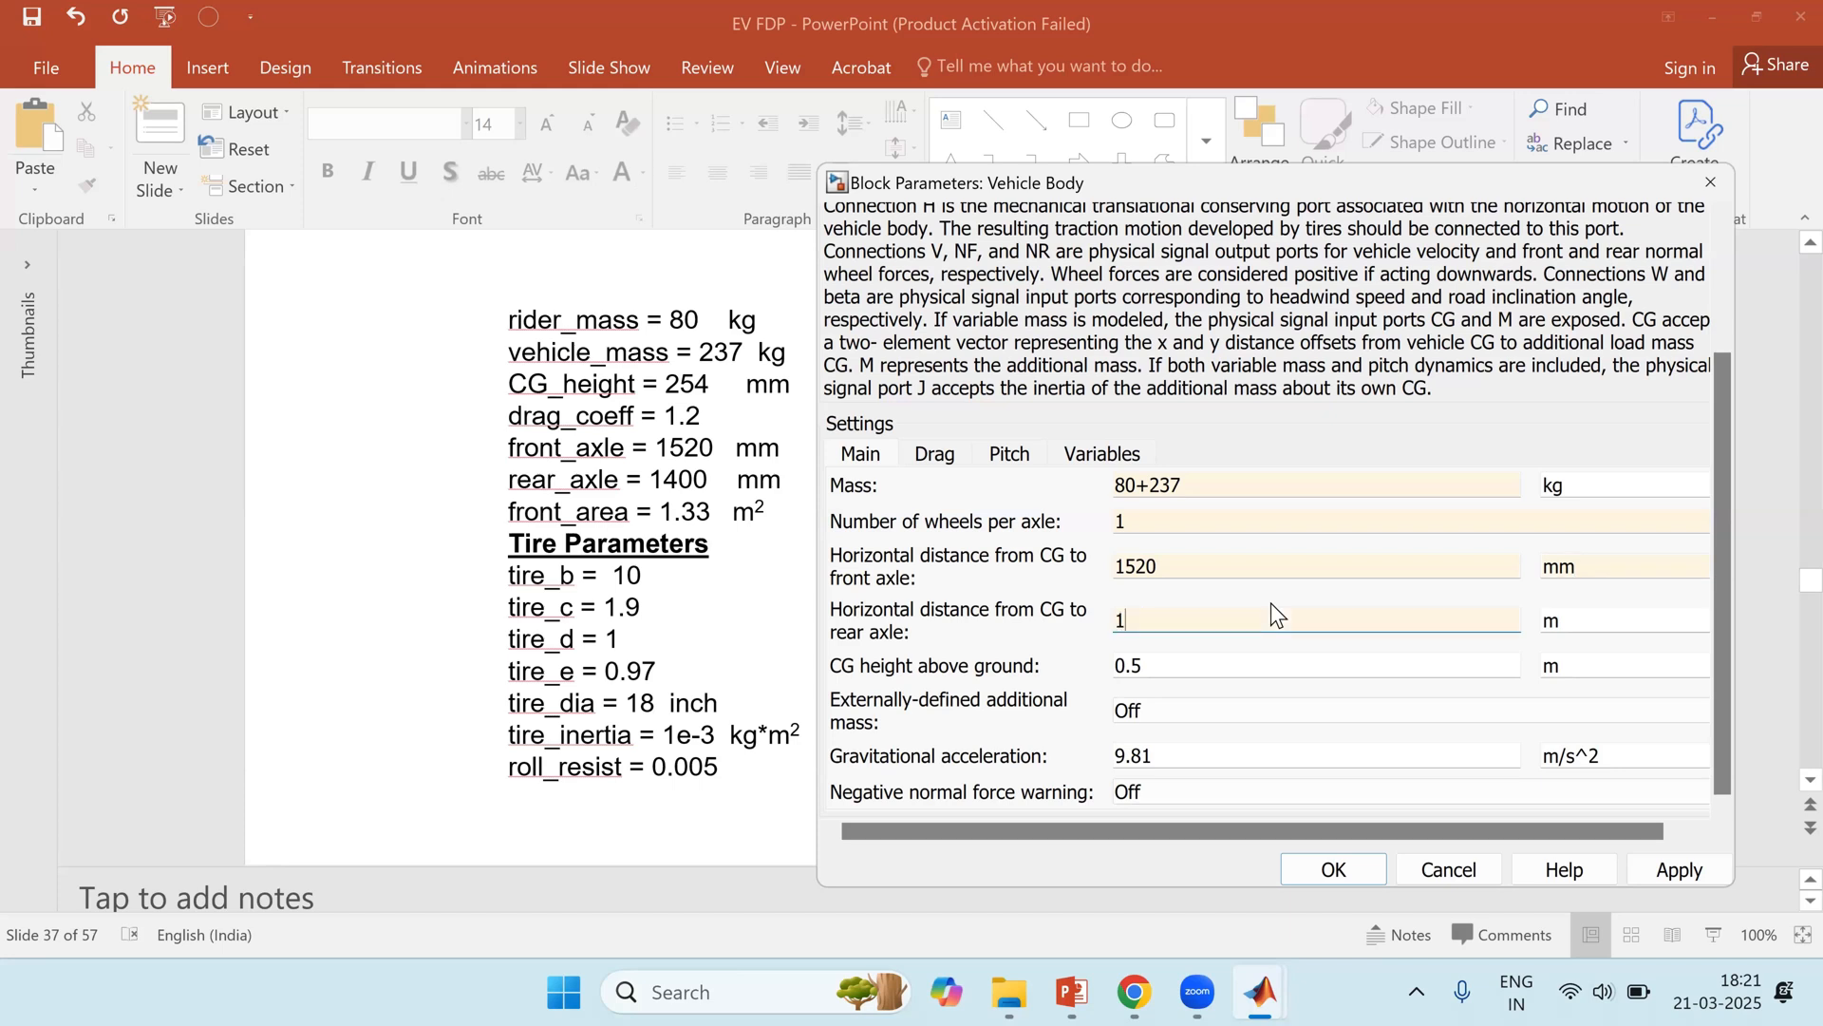
type("400")
key("Tab")
type("mm")
key("Tab")
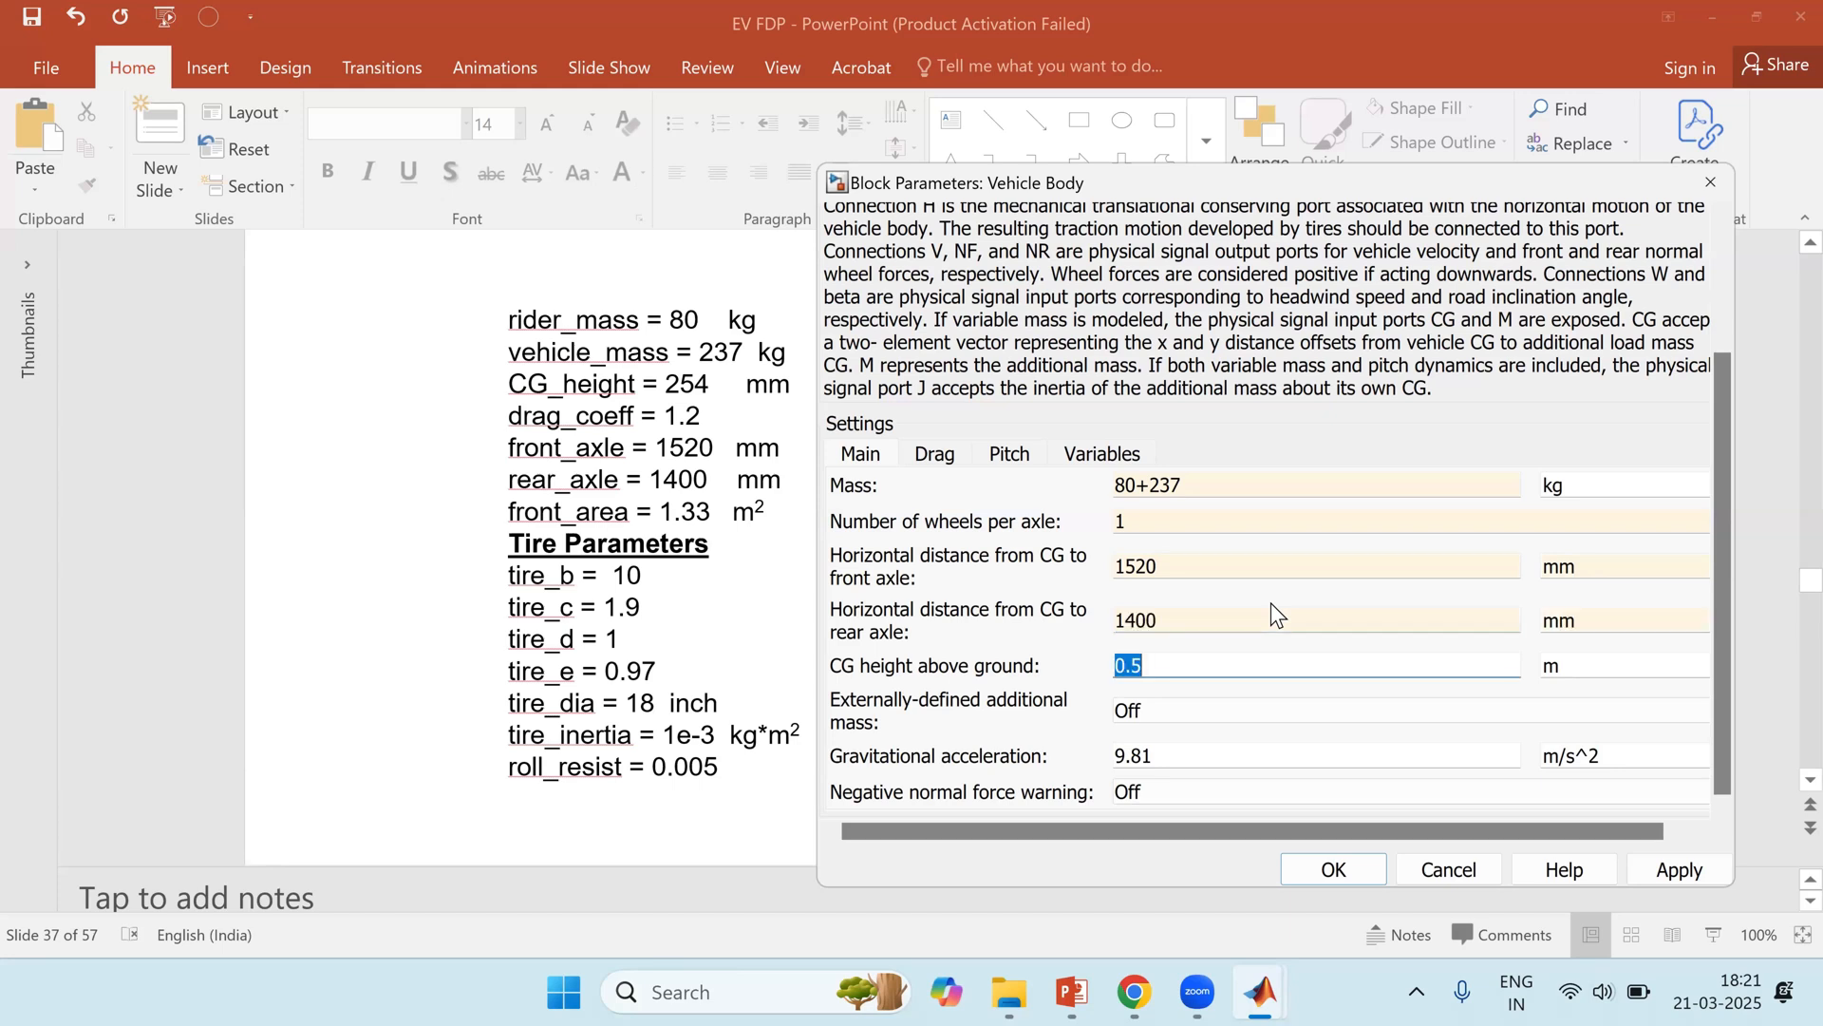
type("254")
key("Tab")
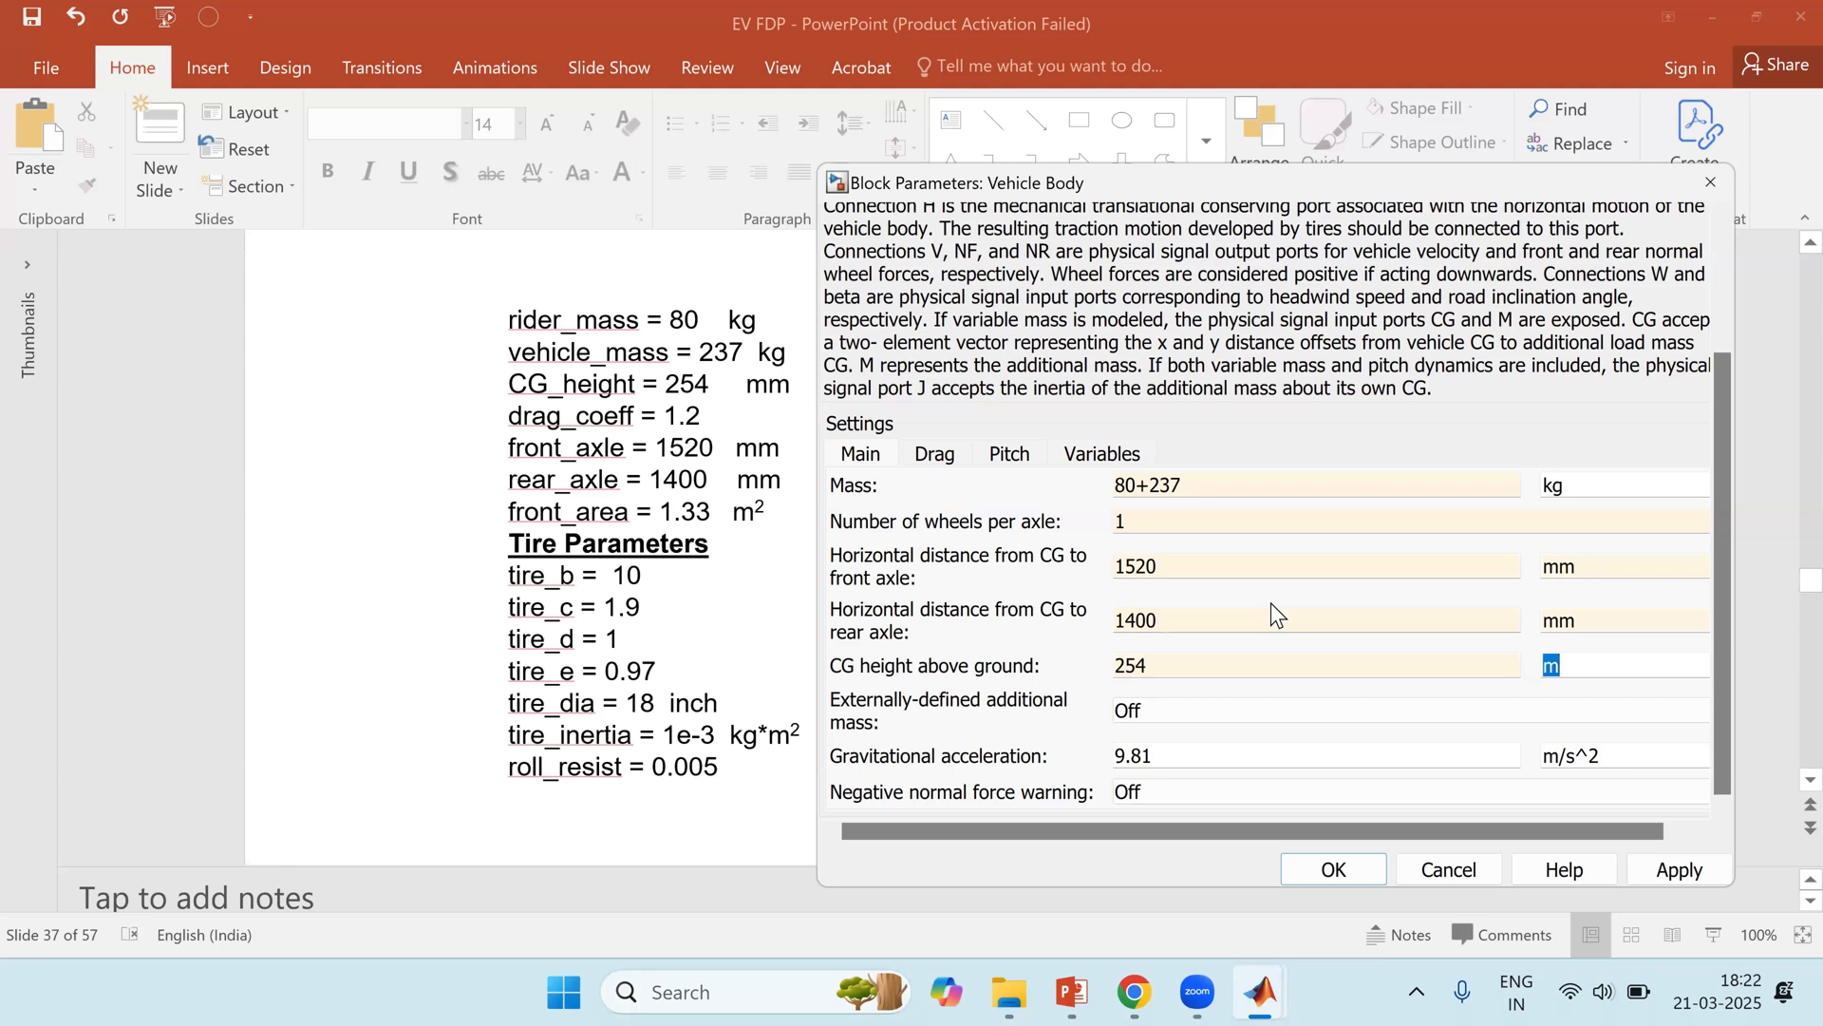
type("mm")
key("Tab")
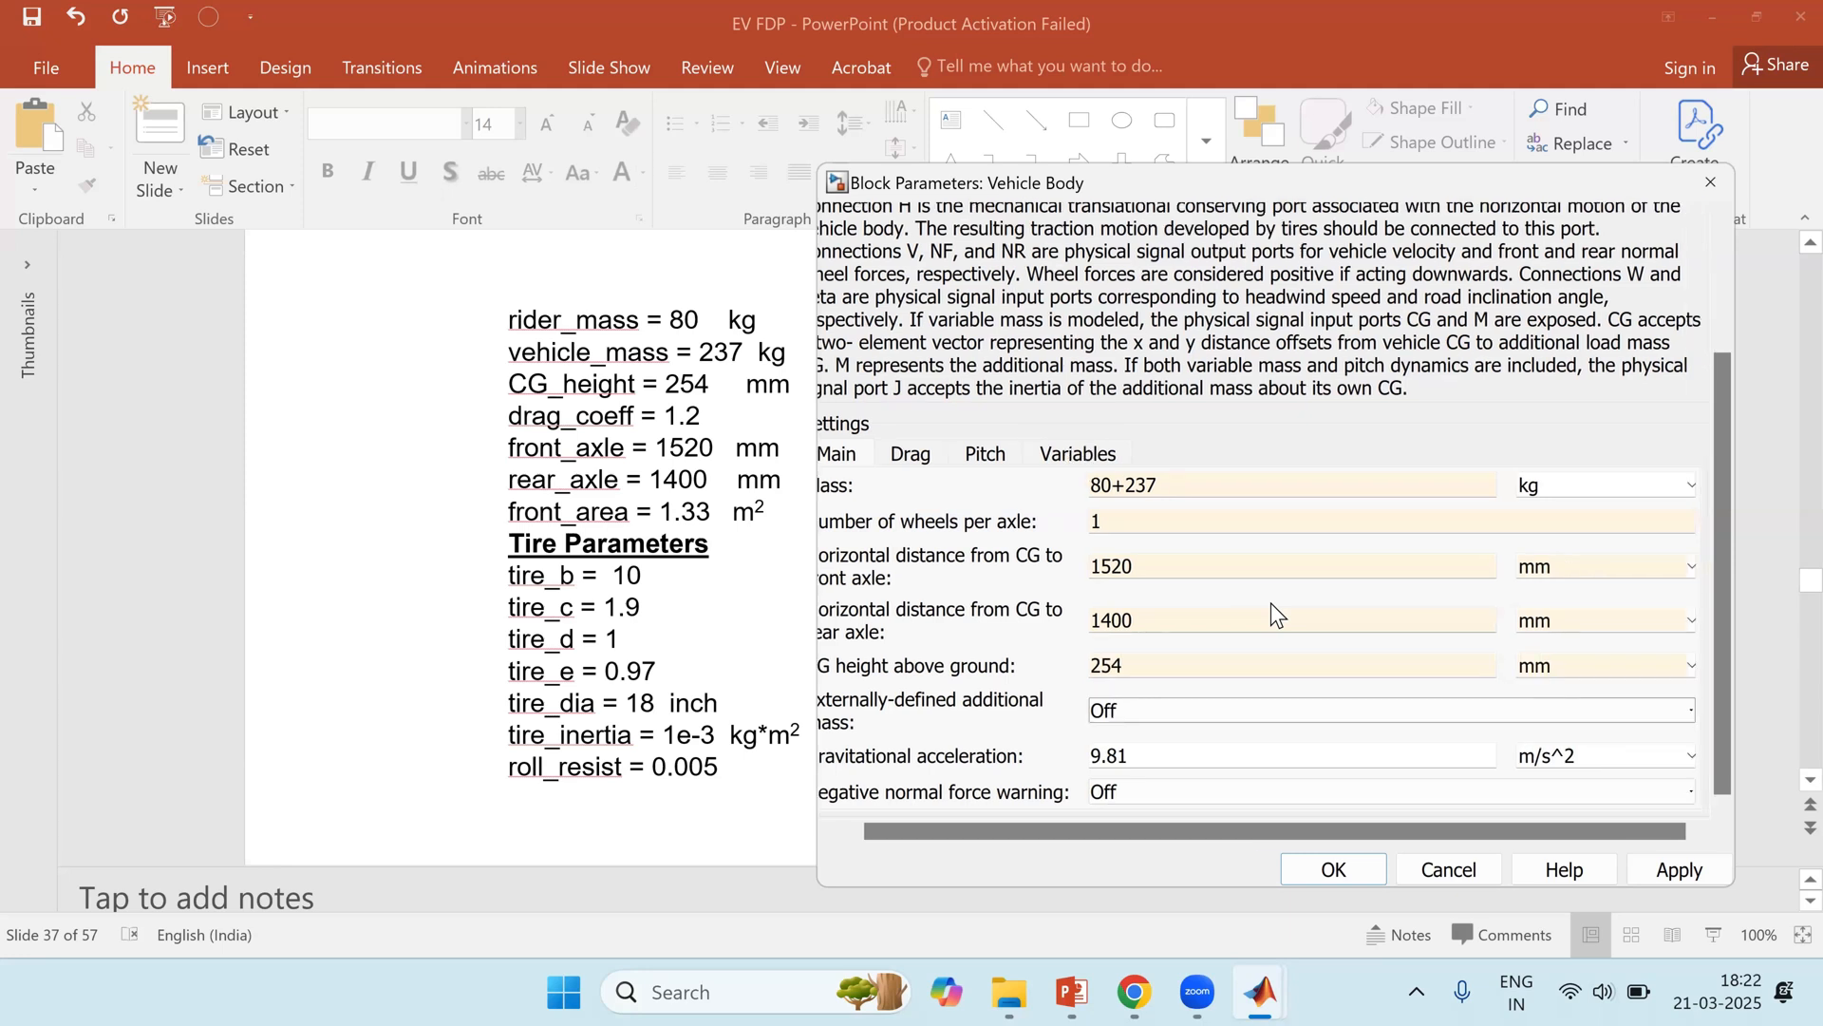
Step: Set the vehicle body's frontal area to 1.33 m^2 and drag coefficient to 1.2, and accept the parameters
left_click(910, 453)
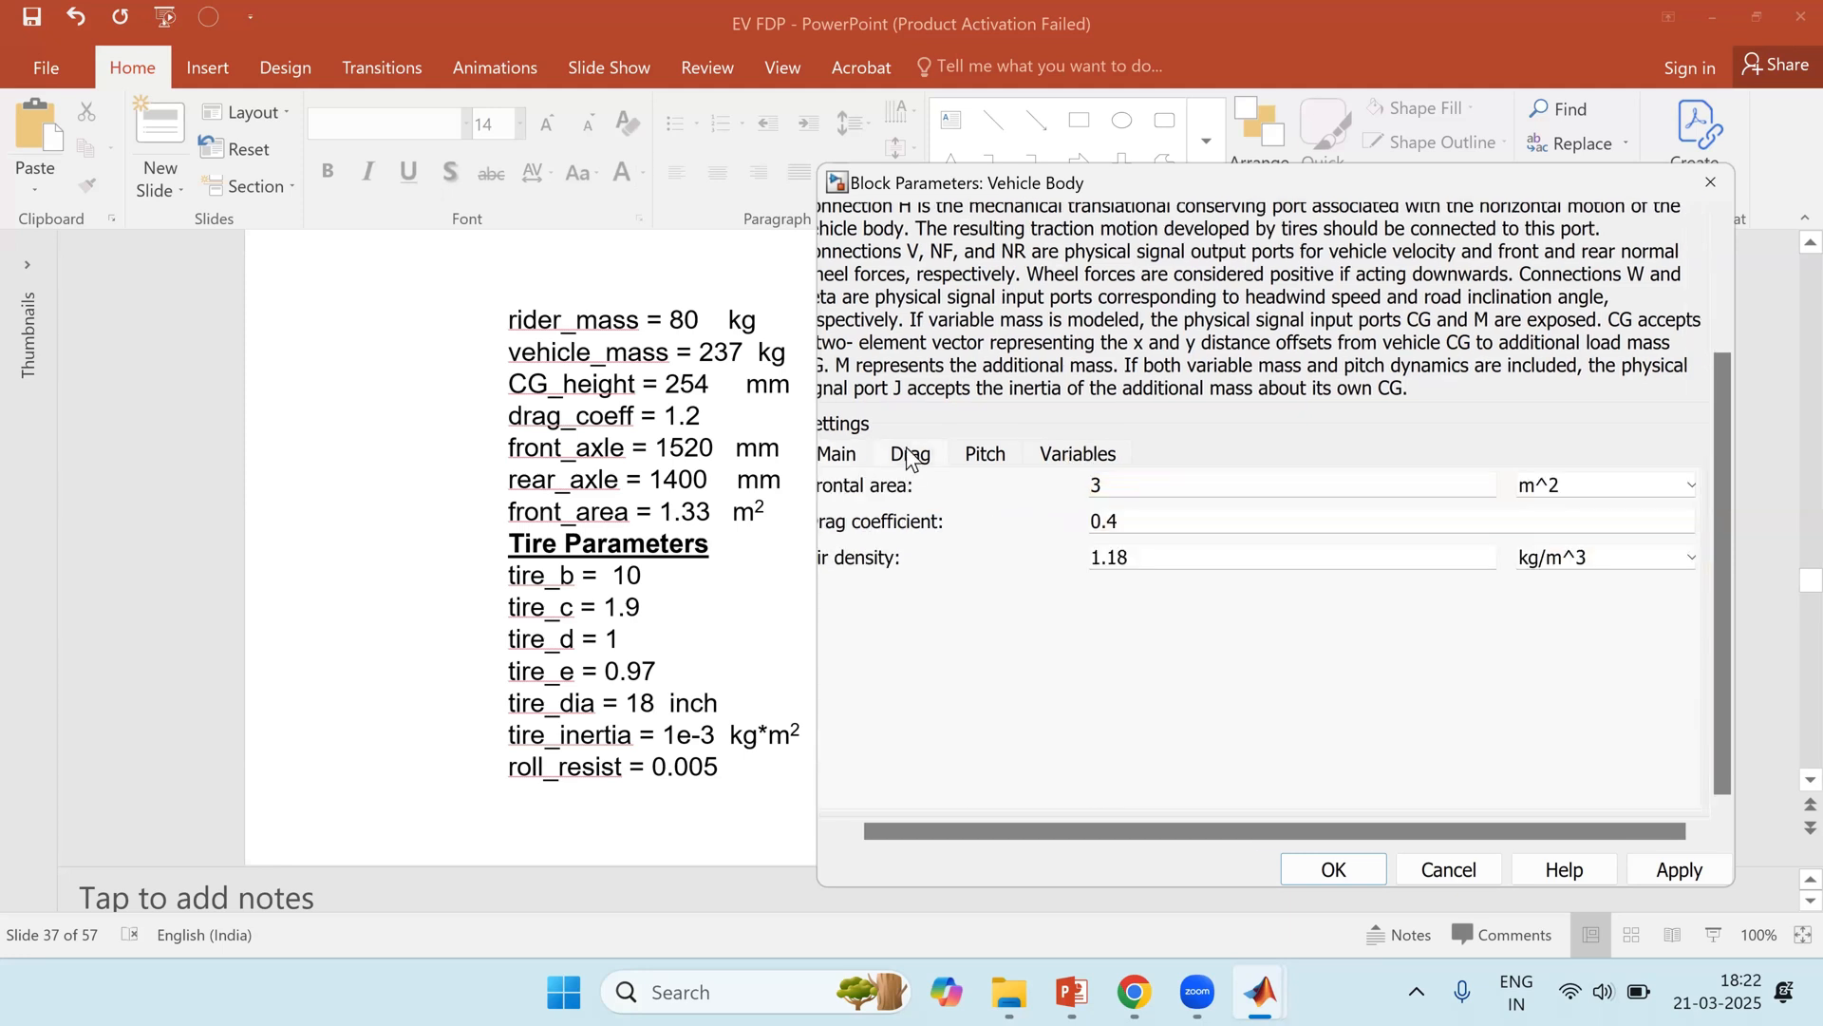
double_click(1215, 484)
type("1.33")
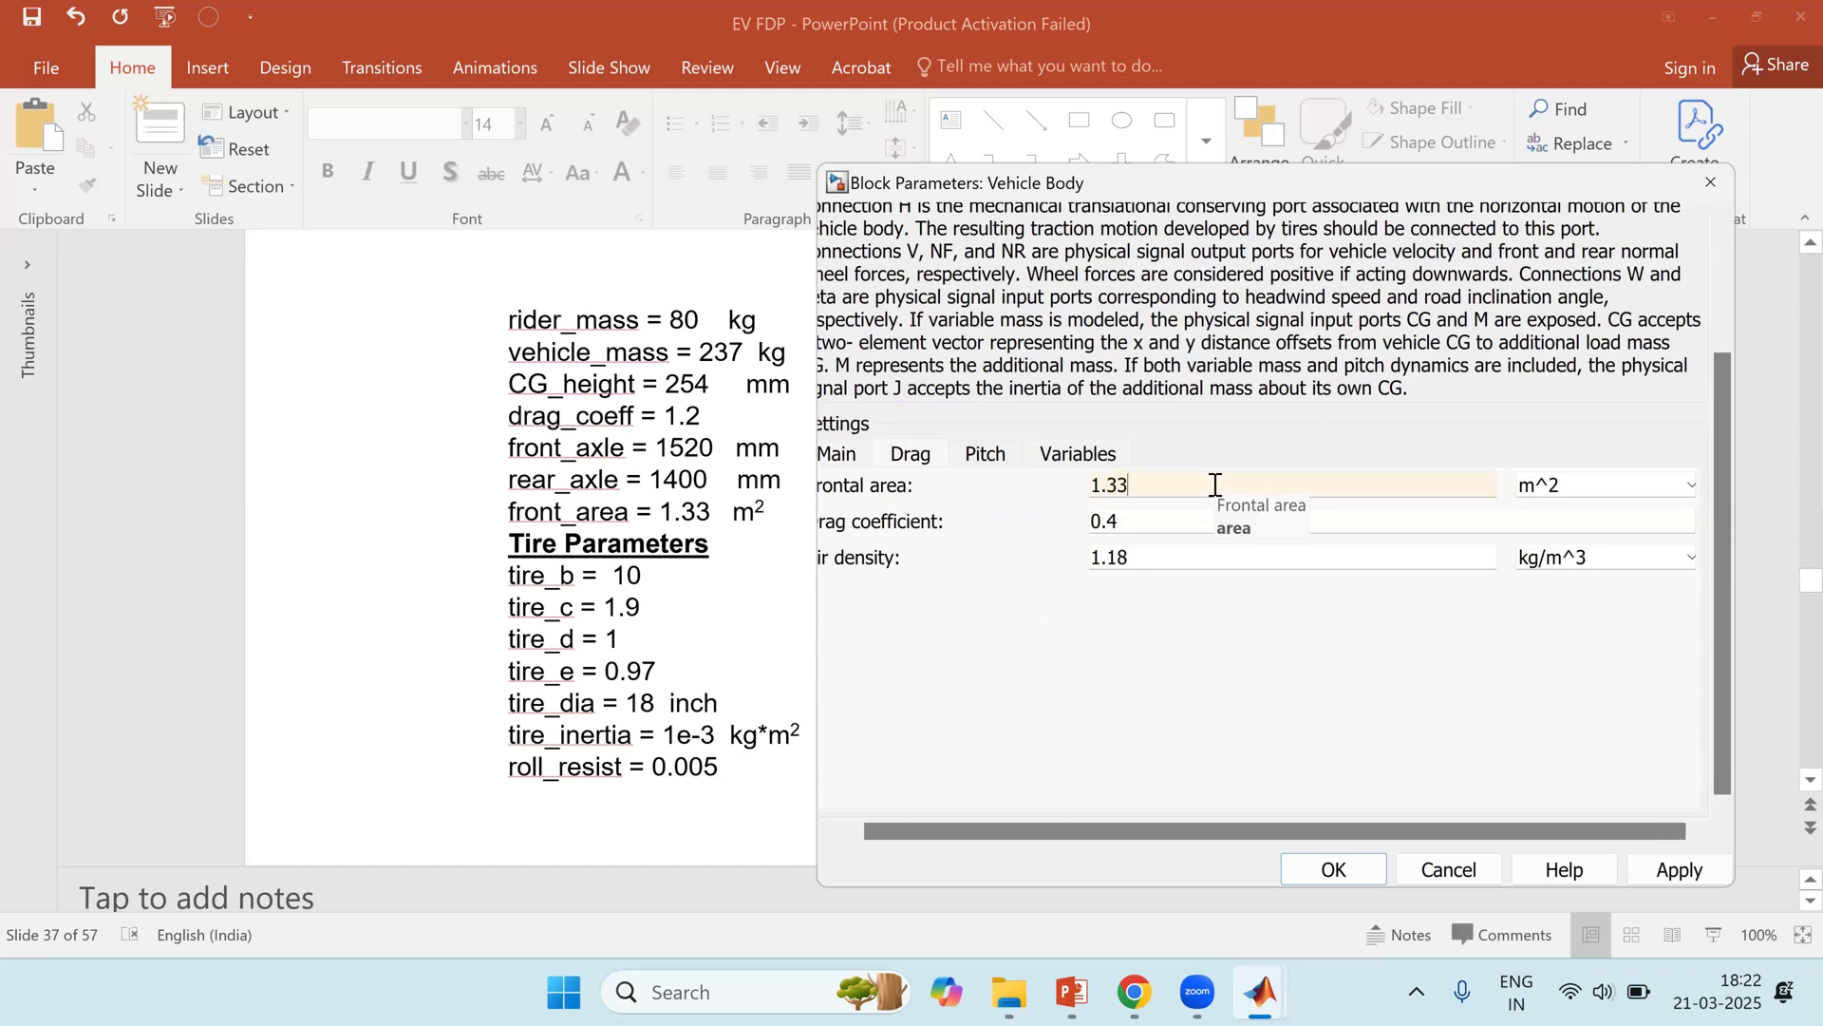
key("Tab")
key("Tab")
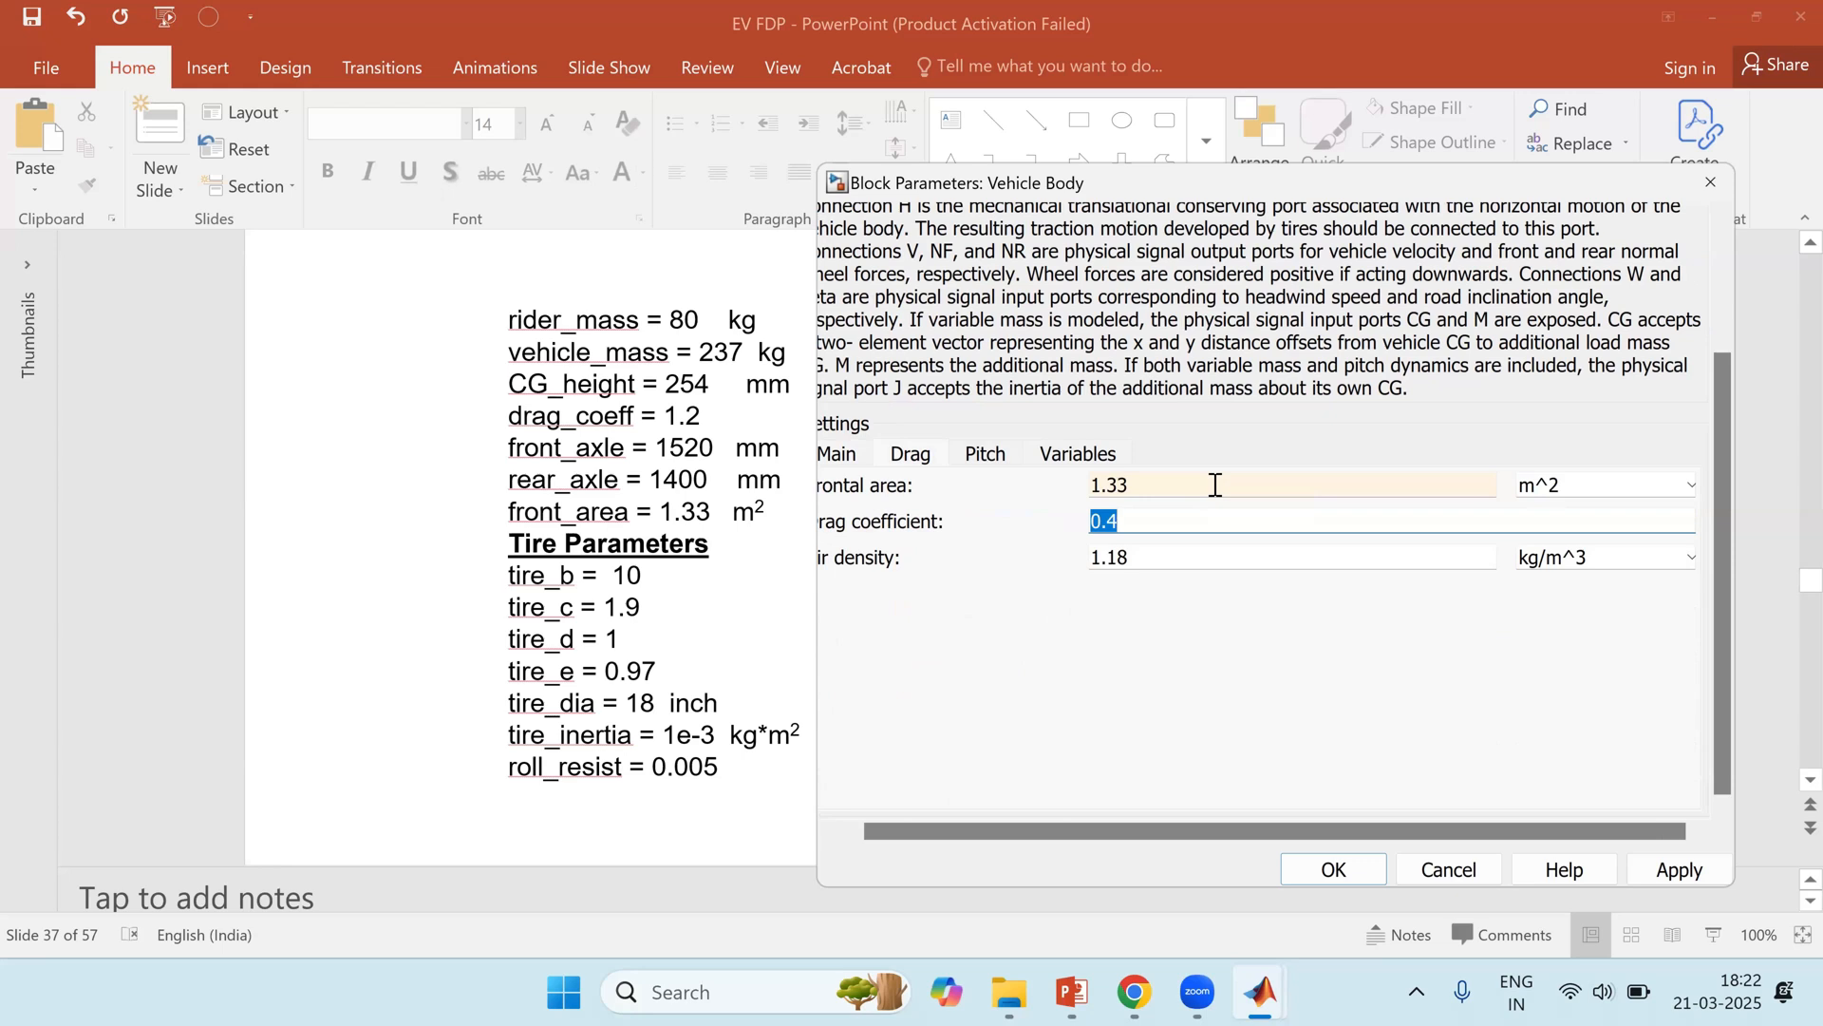
type("1.2")
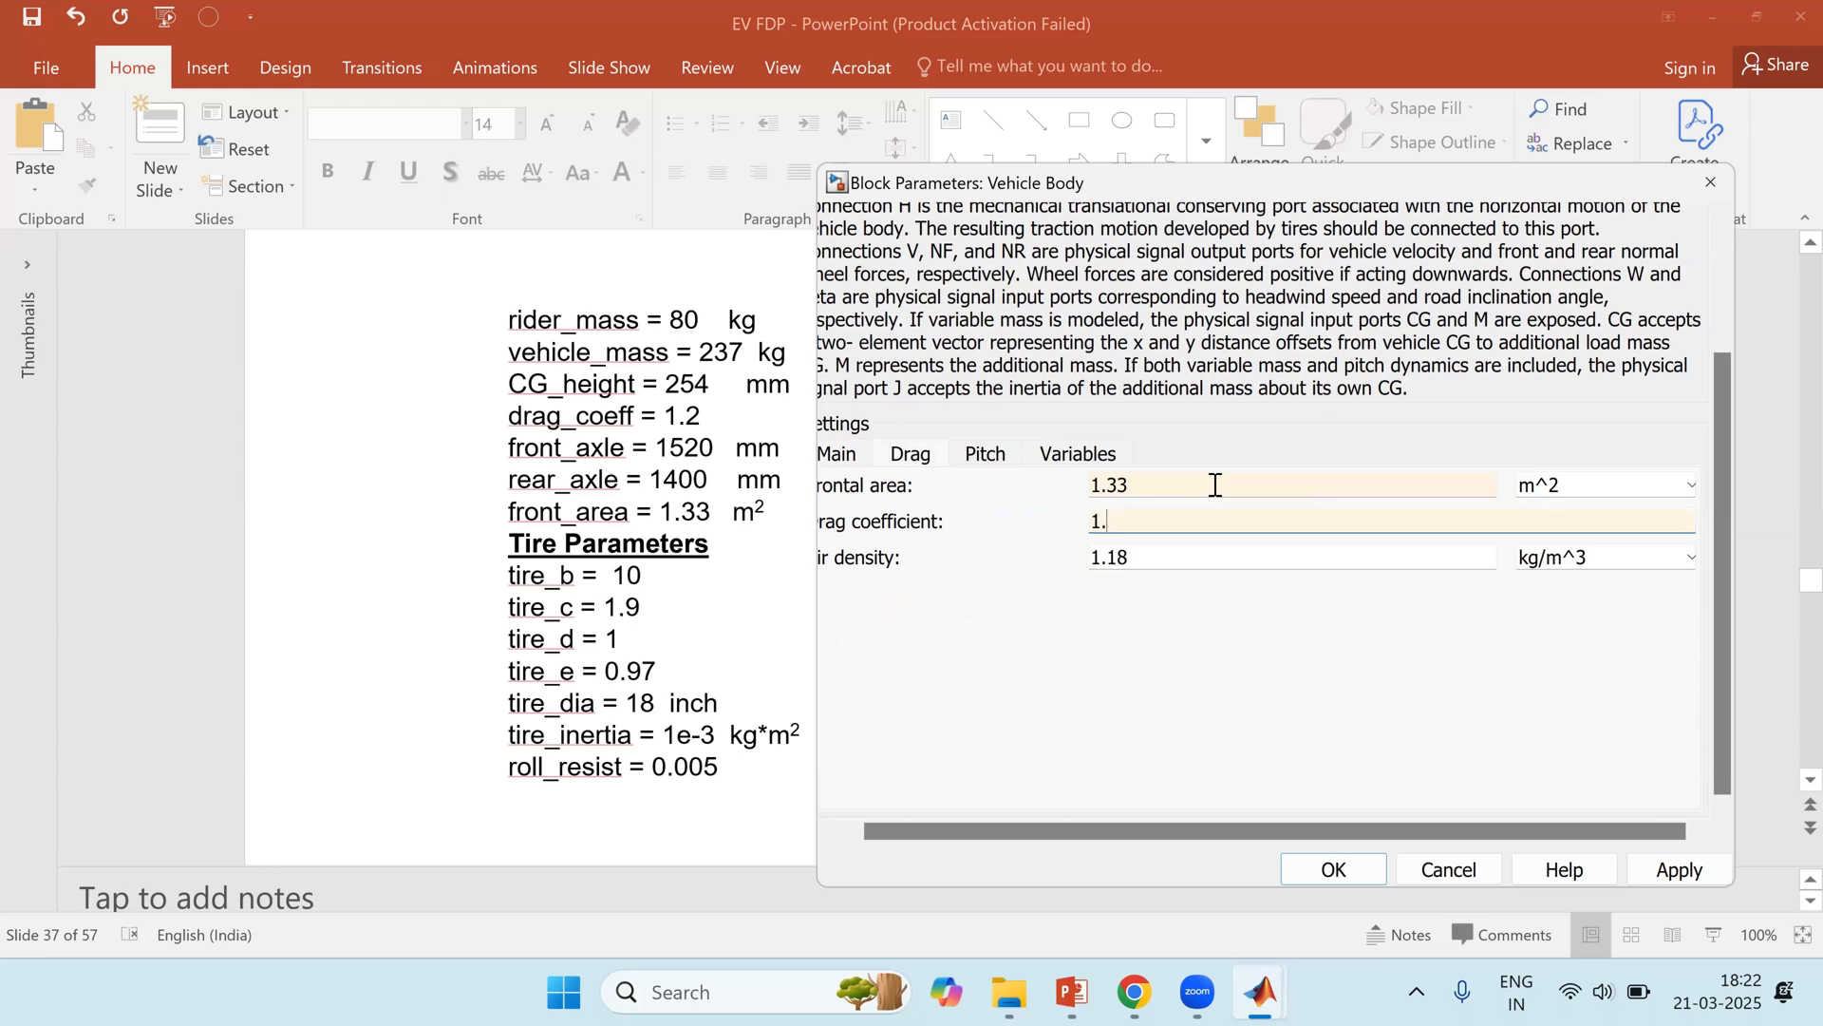
left_click(1679, 870)
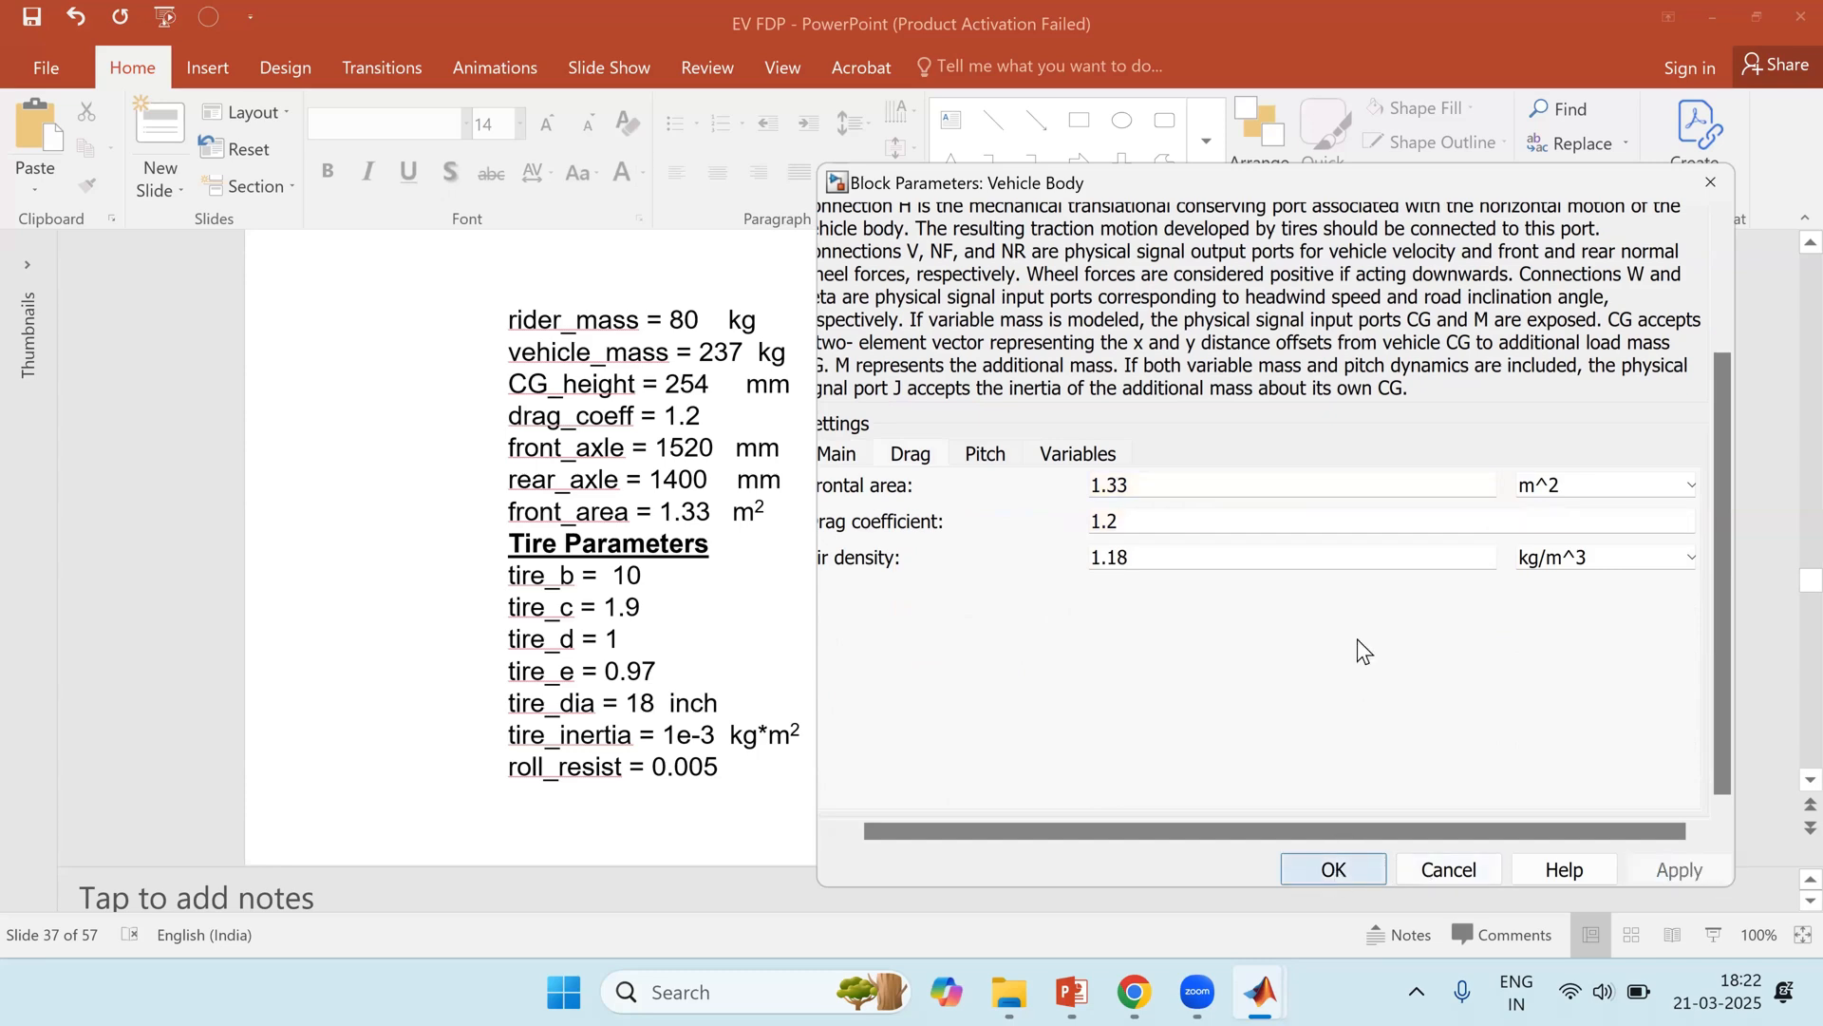
left_click(1333, 869)
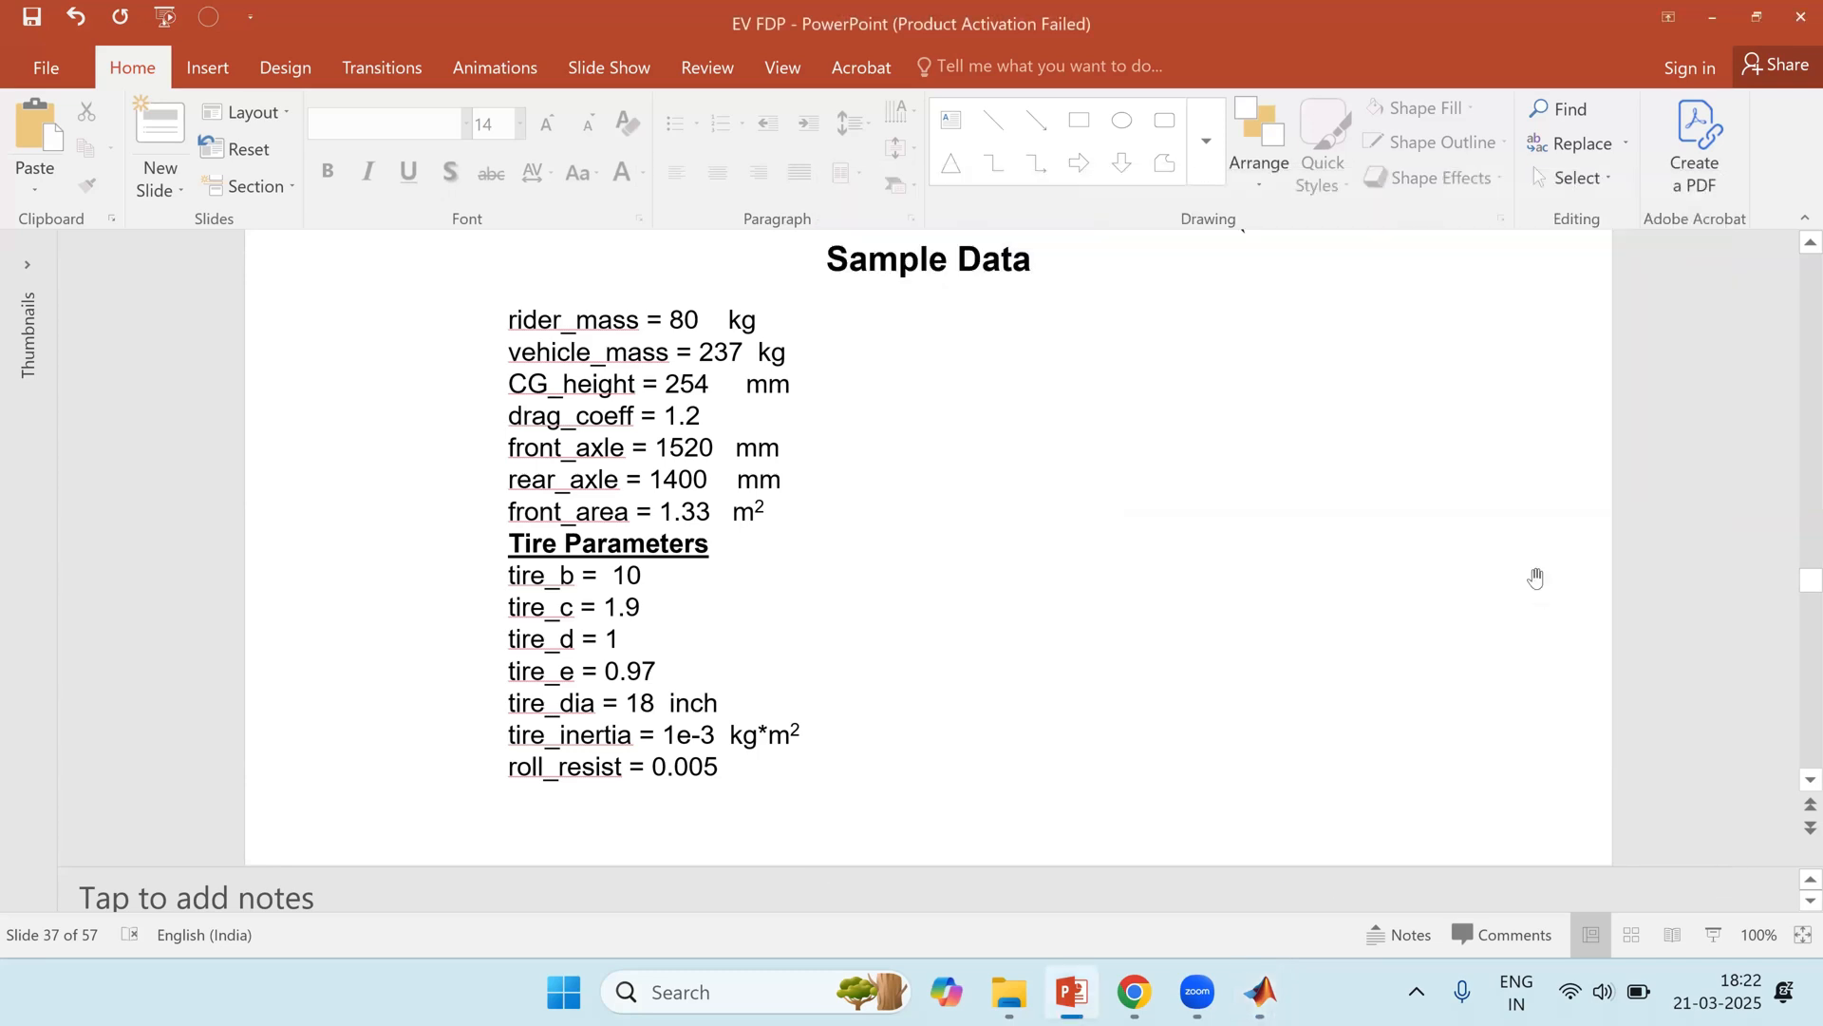
Step: Back in the Simulink model, add a Tire (Magic Formula) block above and left of the Vehicle Body, rotated with ports N and A facing down
key("alt+Tab")
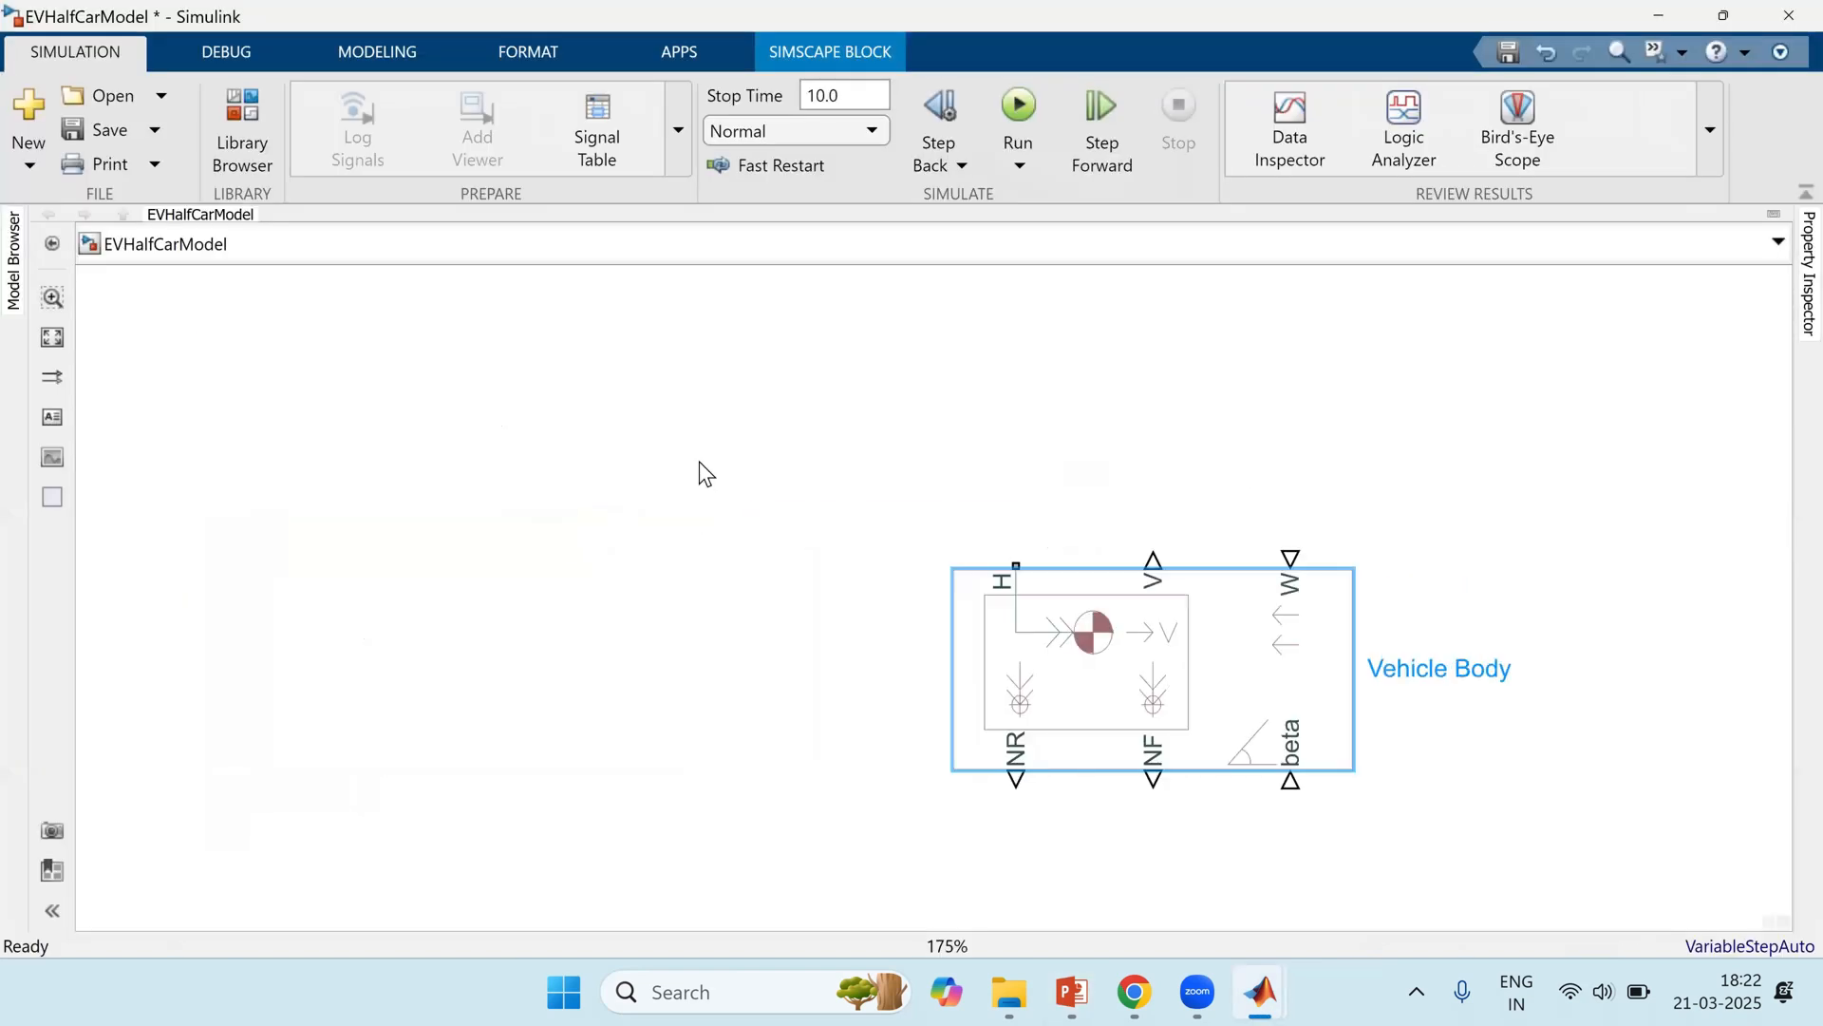
double_click(700, 464)
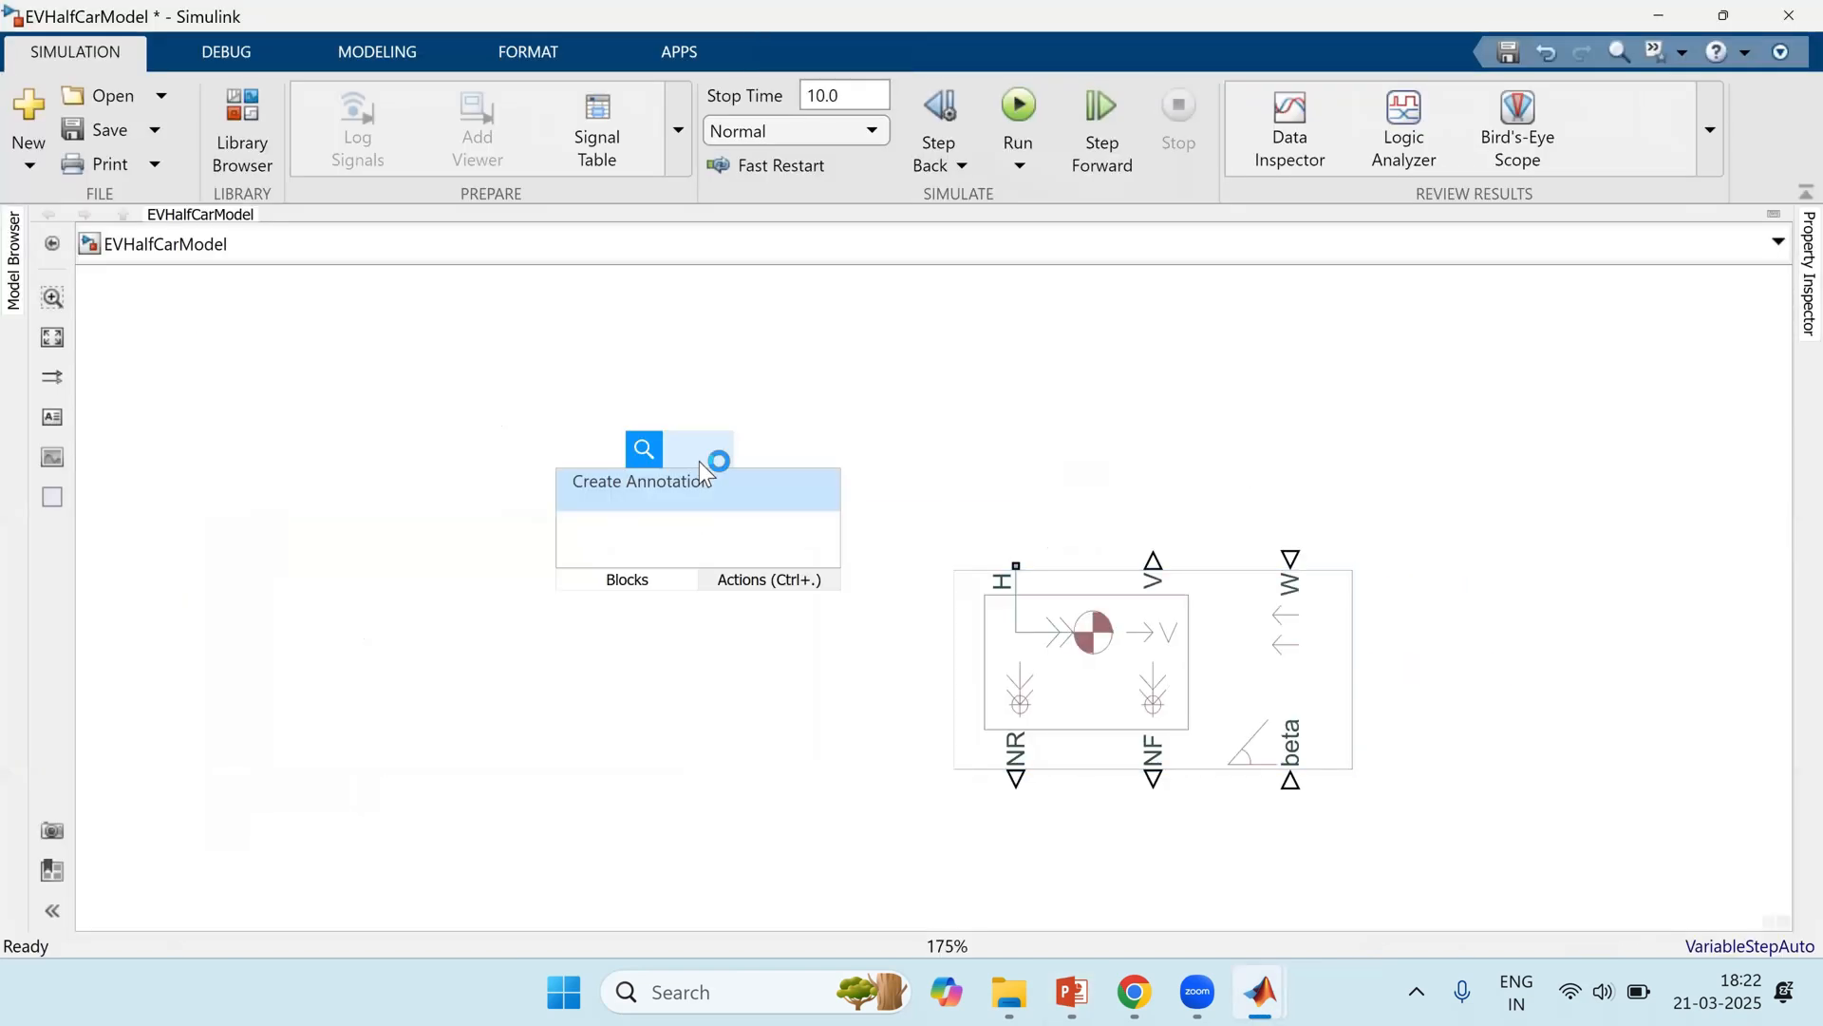
type("tire")
key("Return")
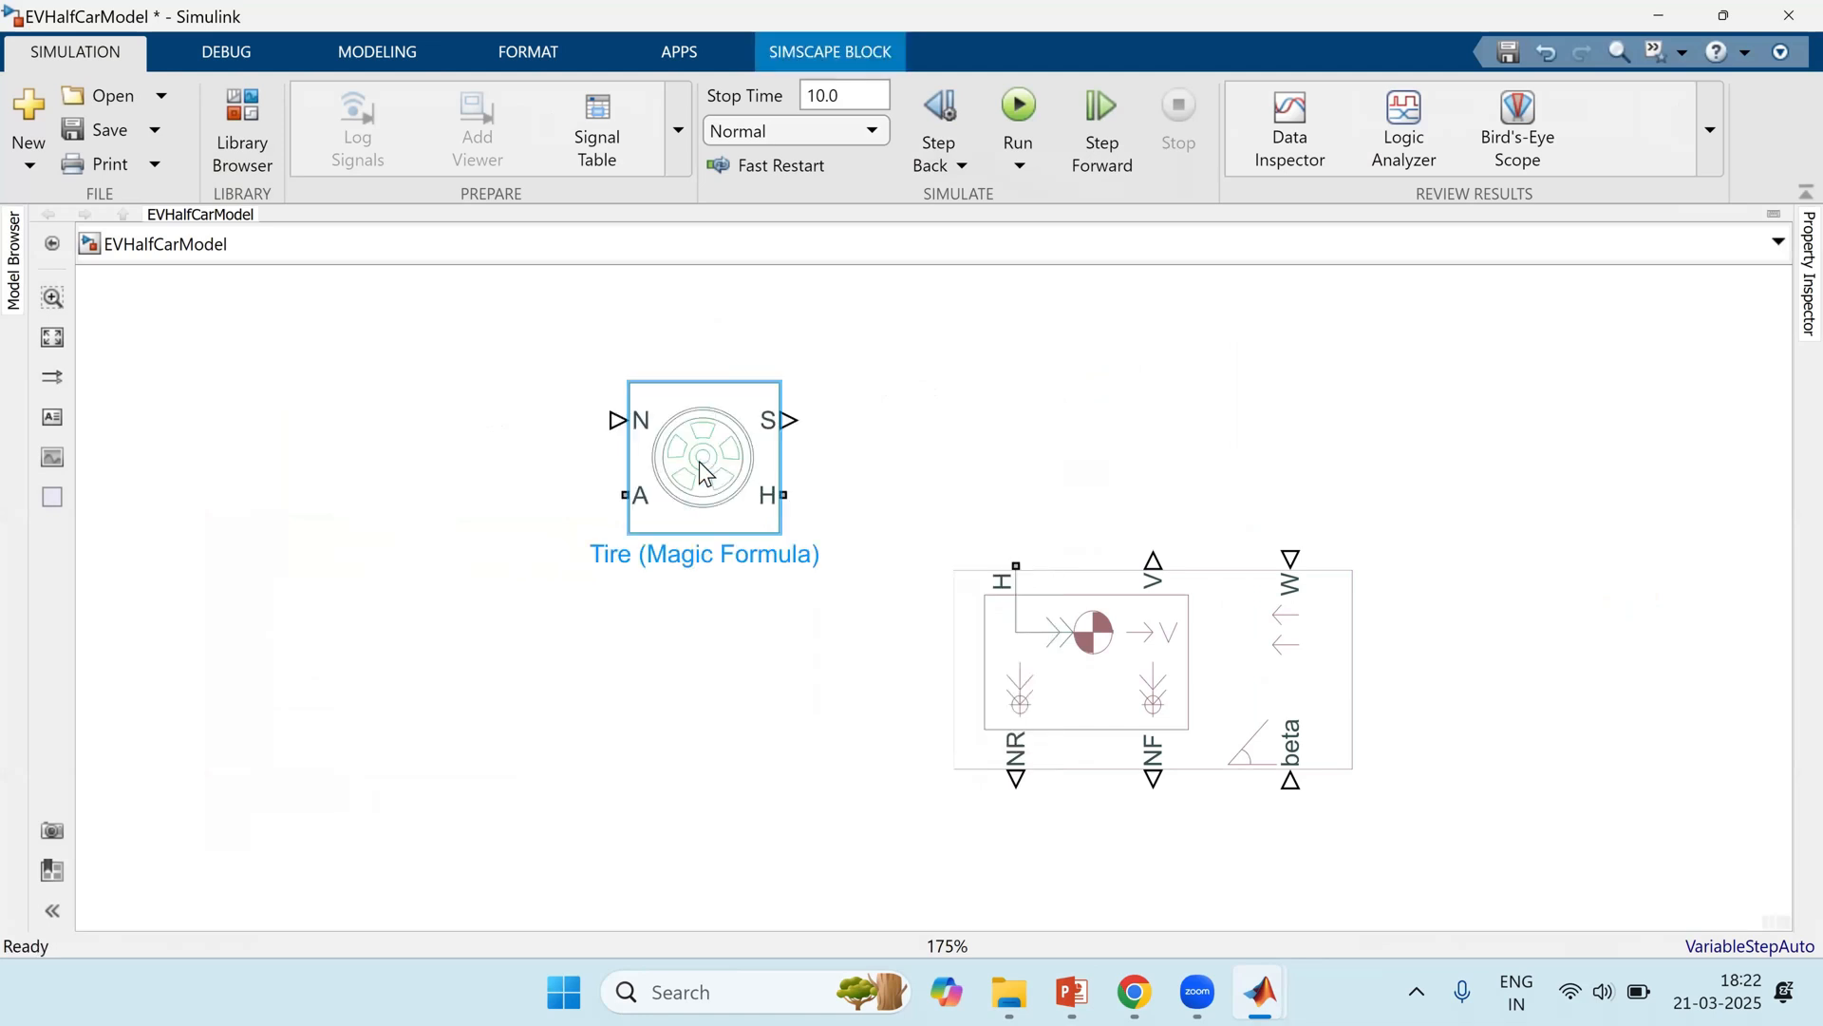
key("ctrl+r")
key("ctrl+r")
key("ctrl+r")
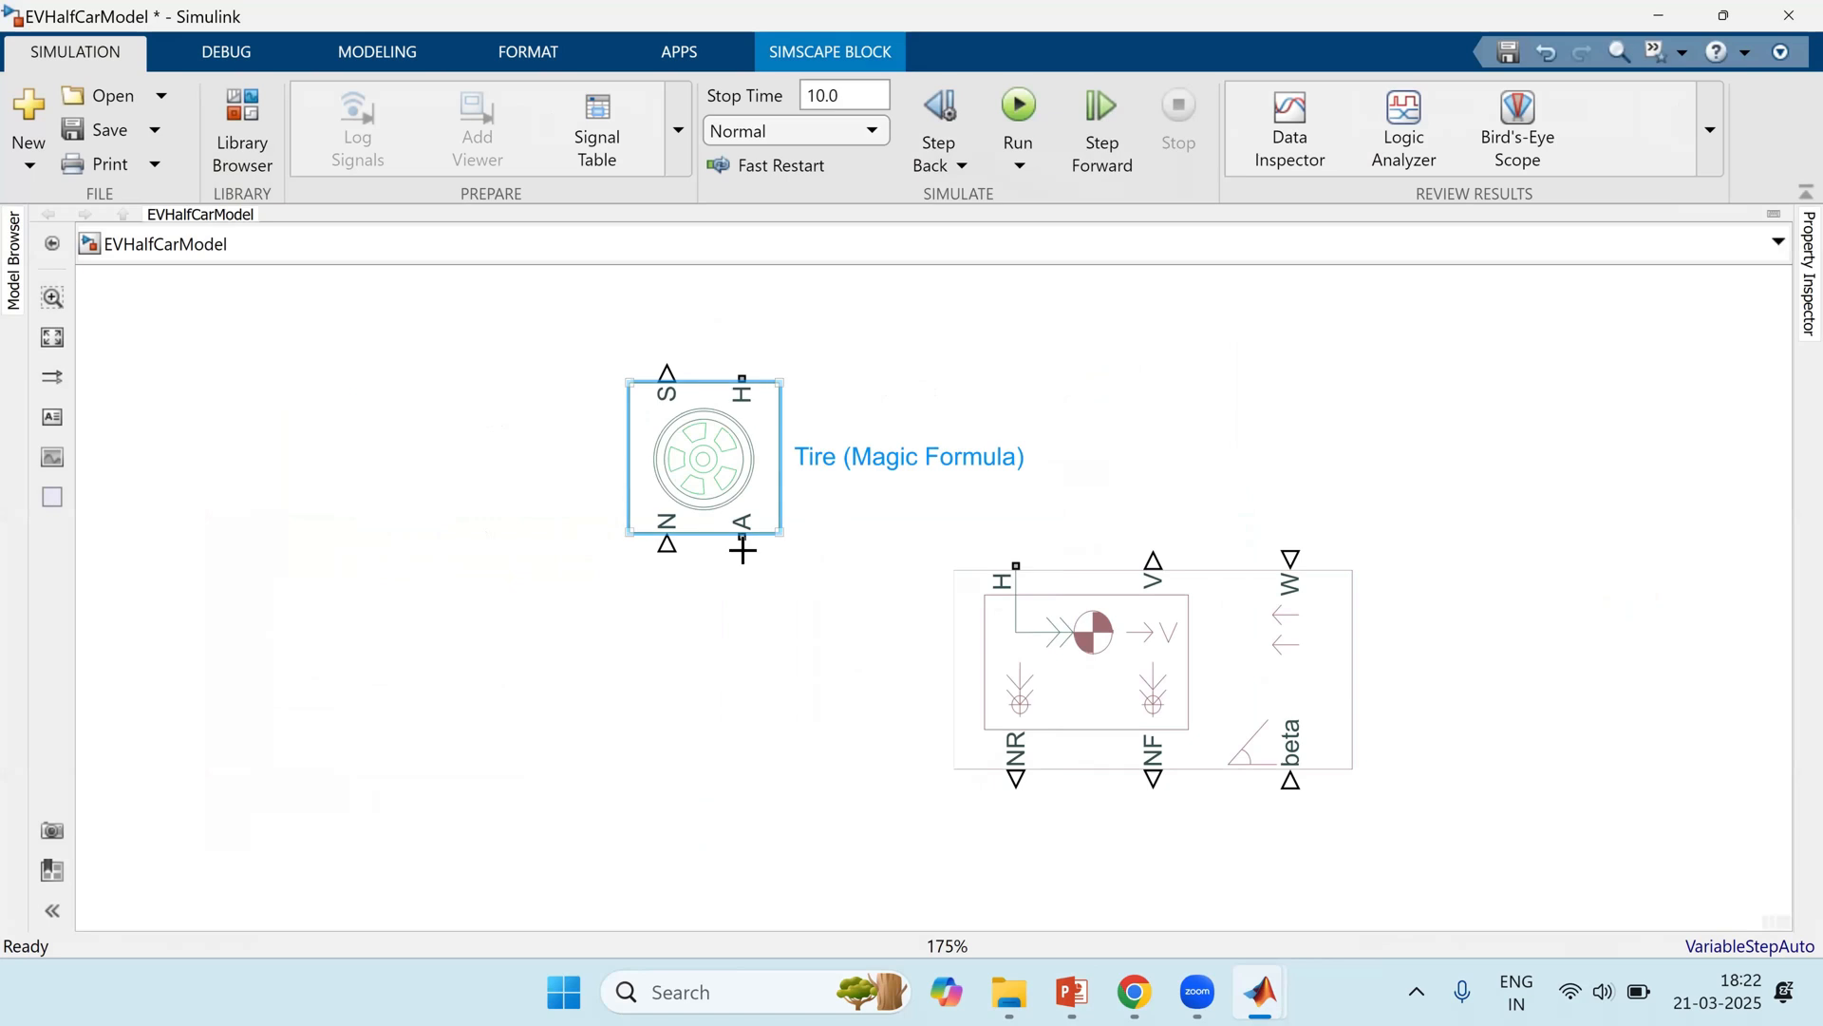
Step: Connect the tire's N port to the Vehicle Body's NR port and its H port to the body's H port
left_click(666, 543)
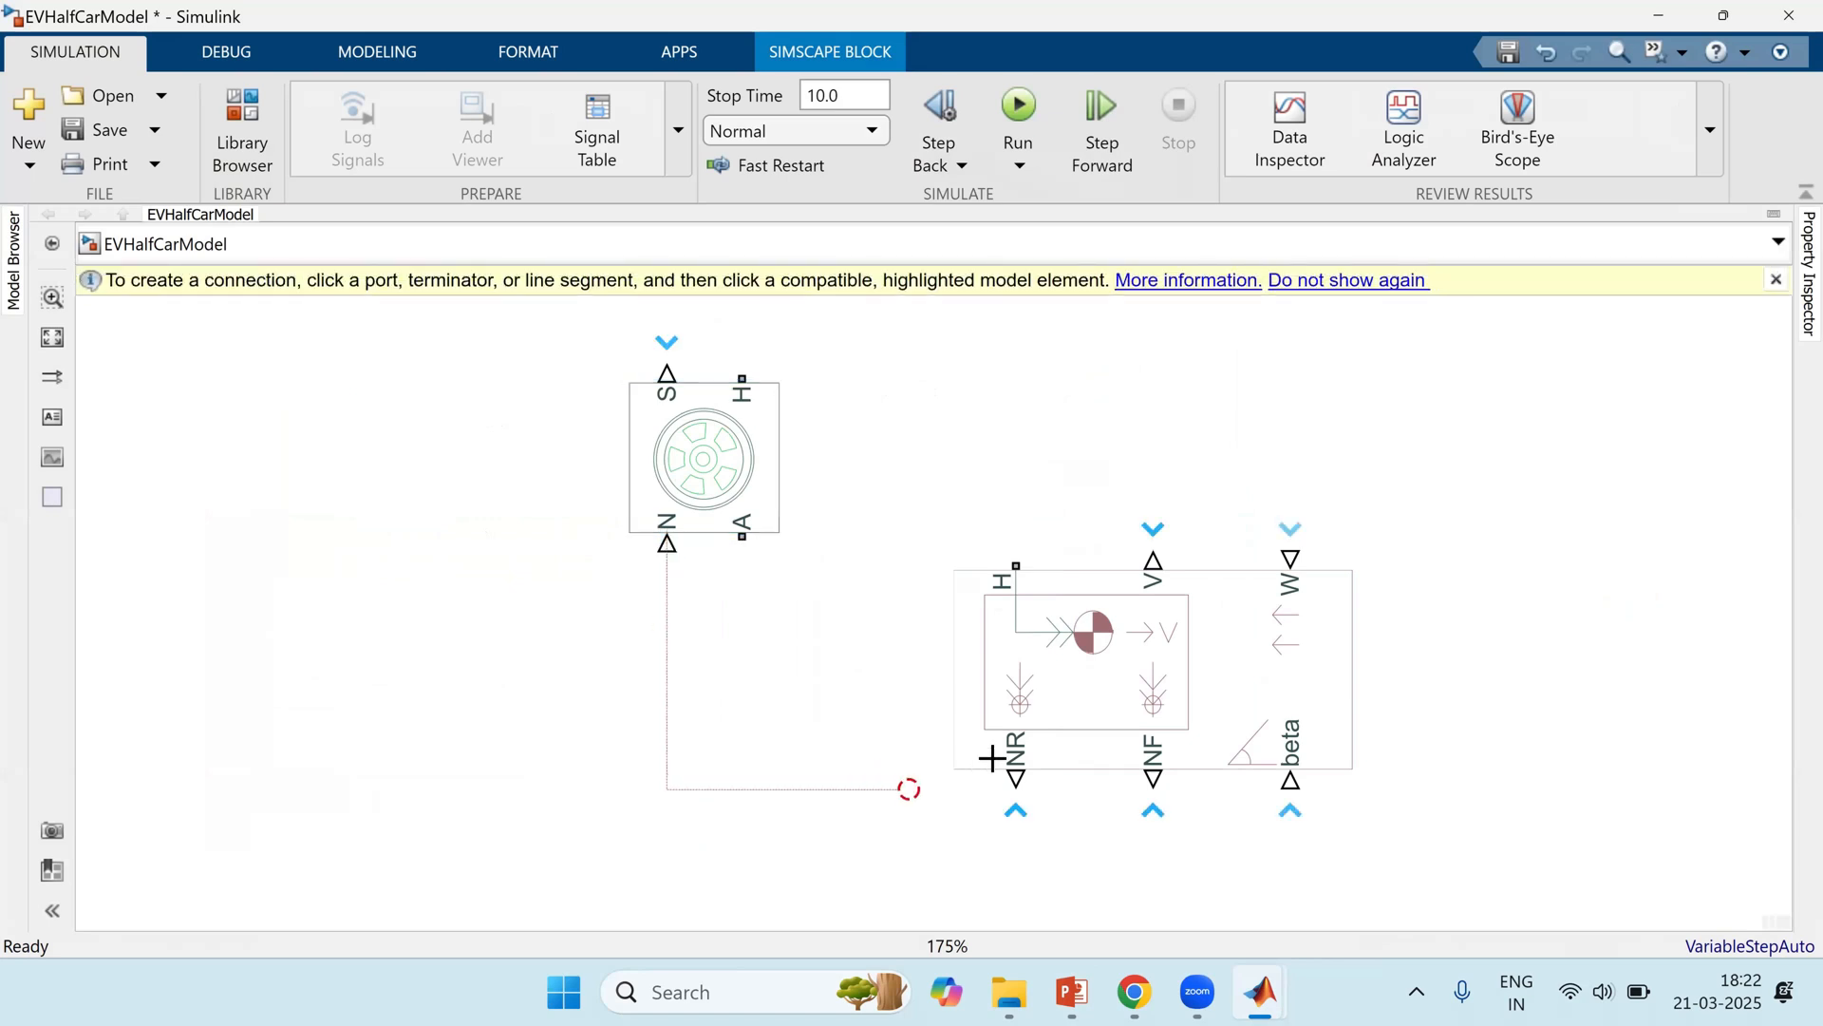
left_click(1000, 743)
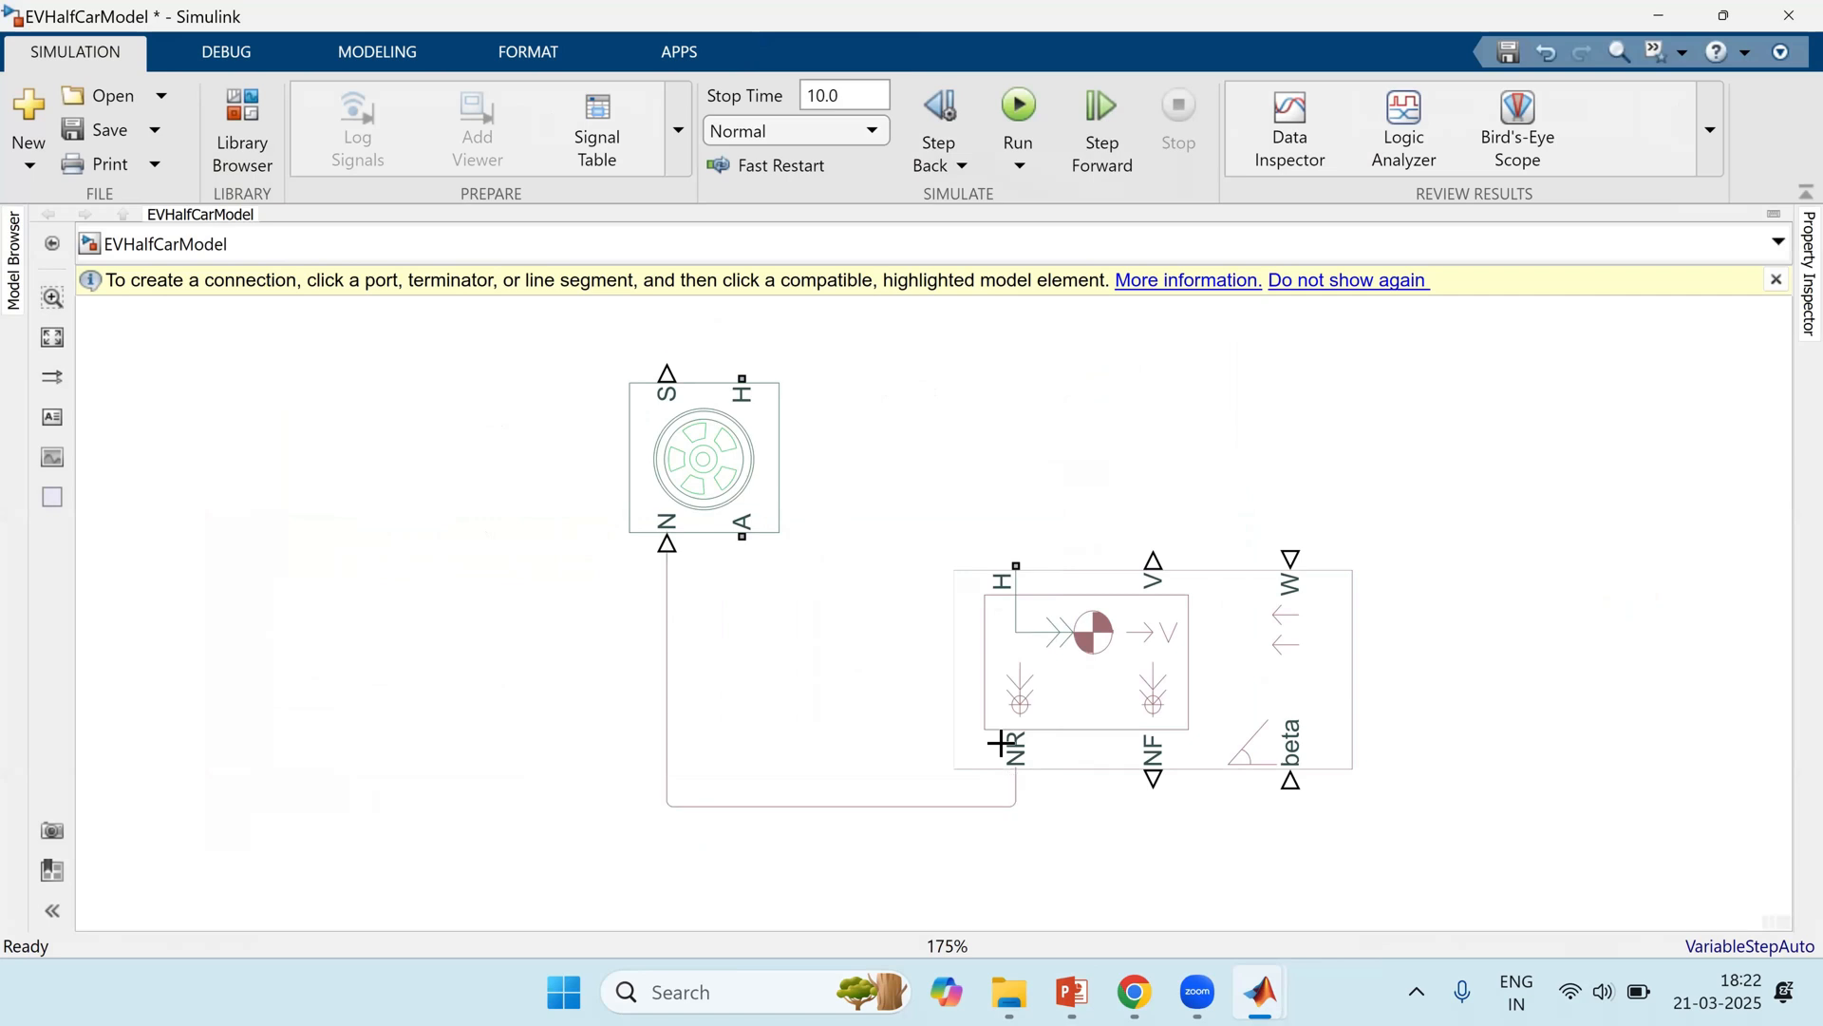
left_click(743, 378)
left_click(1009, 571)
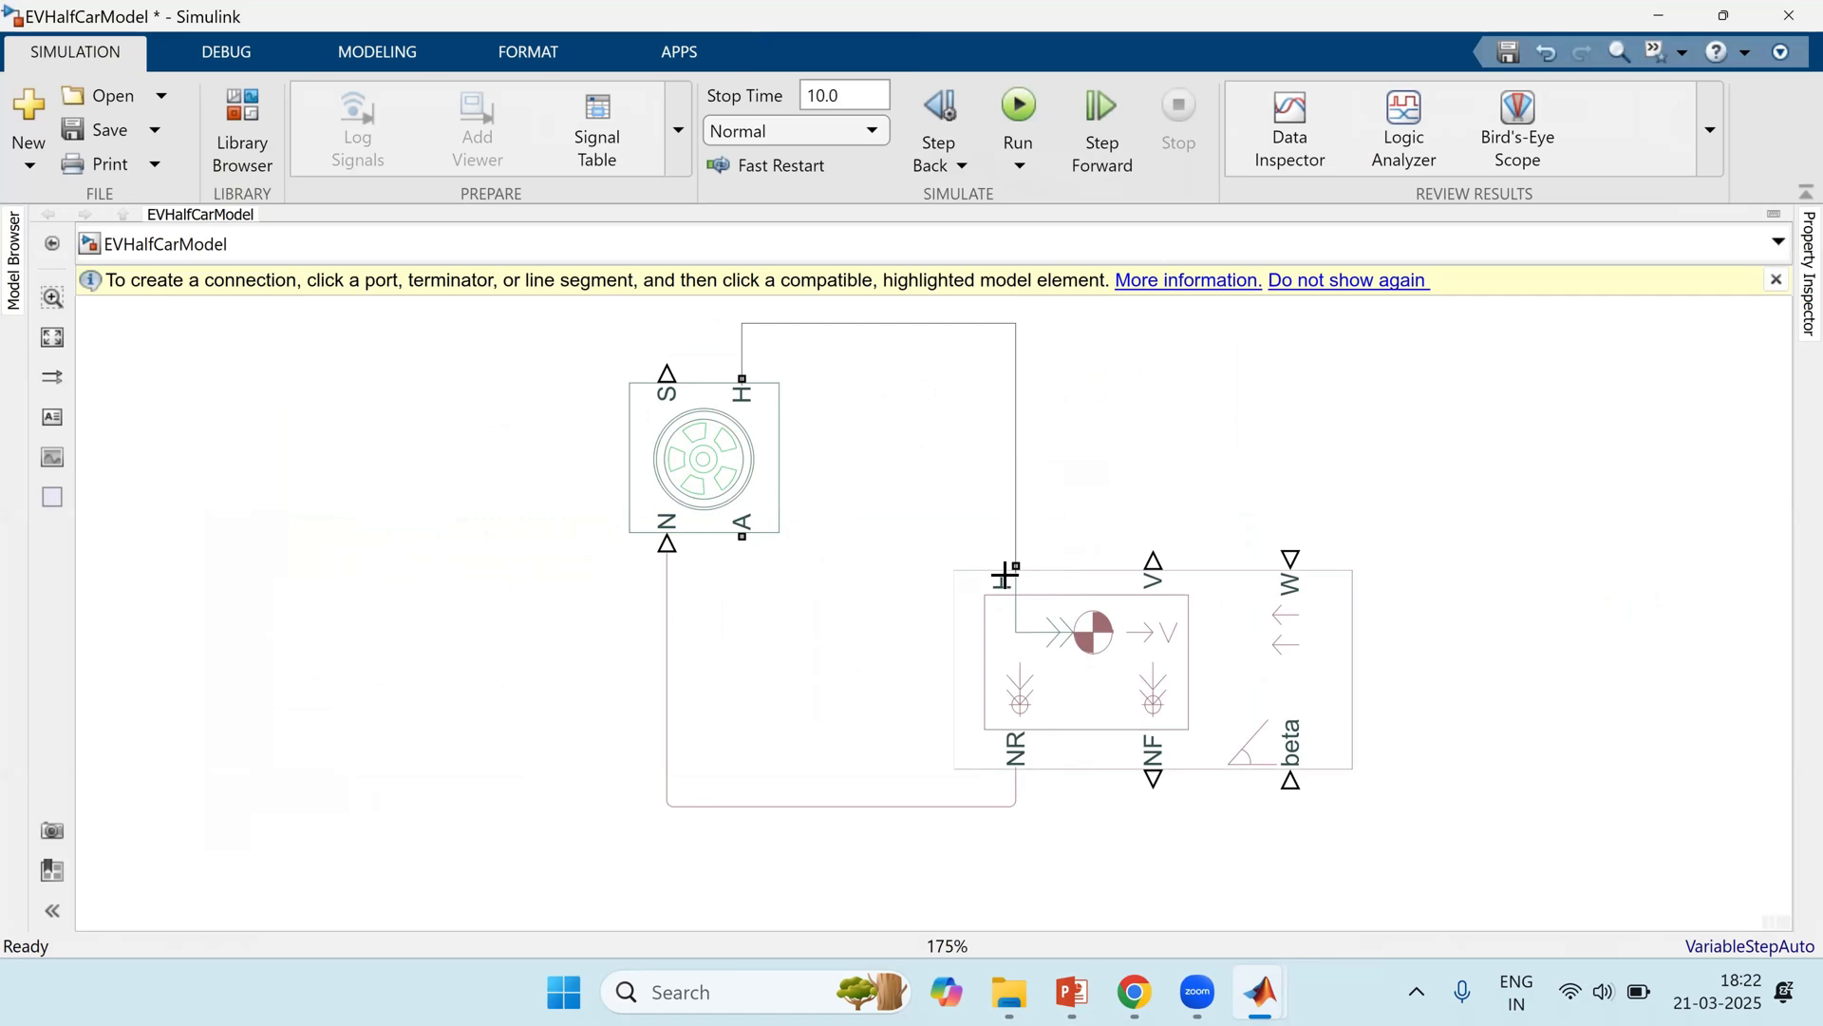
Step: Open the tire block's parameters and parameterize it by Constant Magic Formula coefficients
left_click(728, 474)
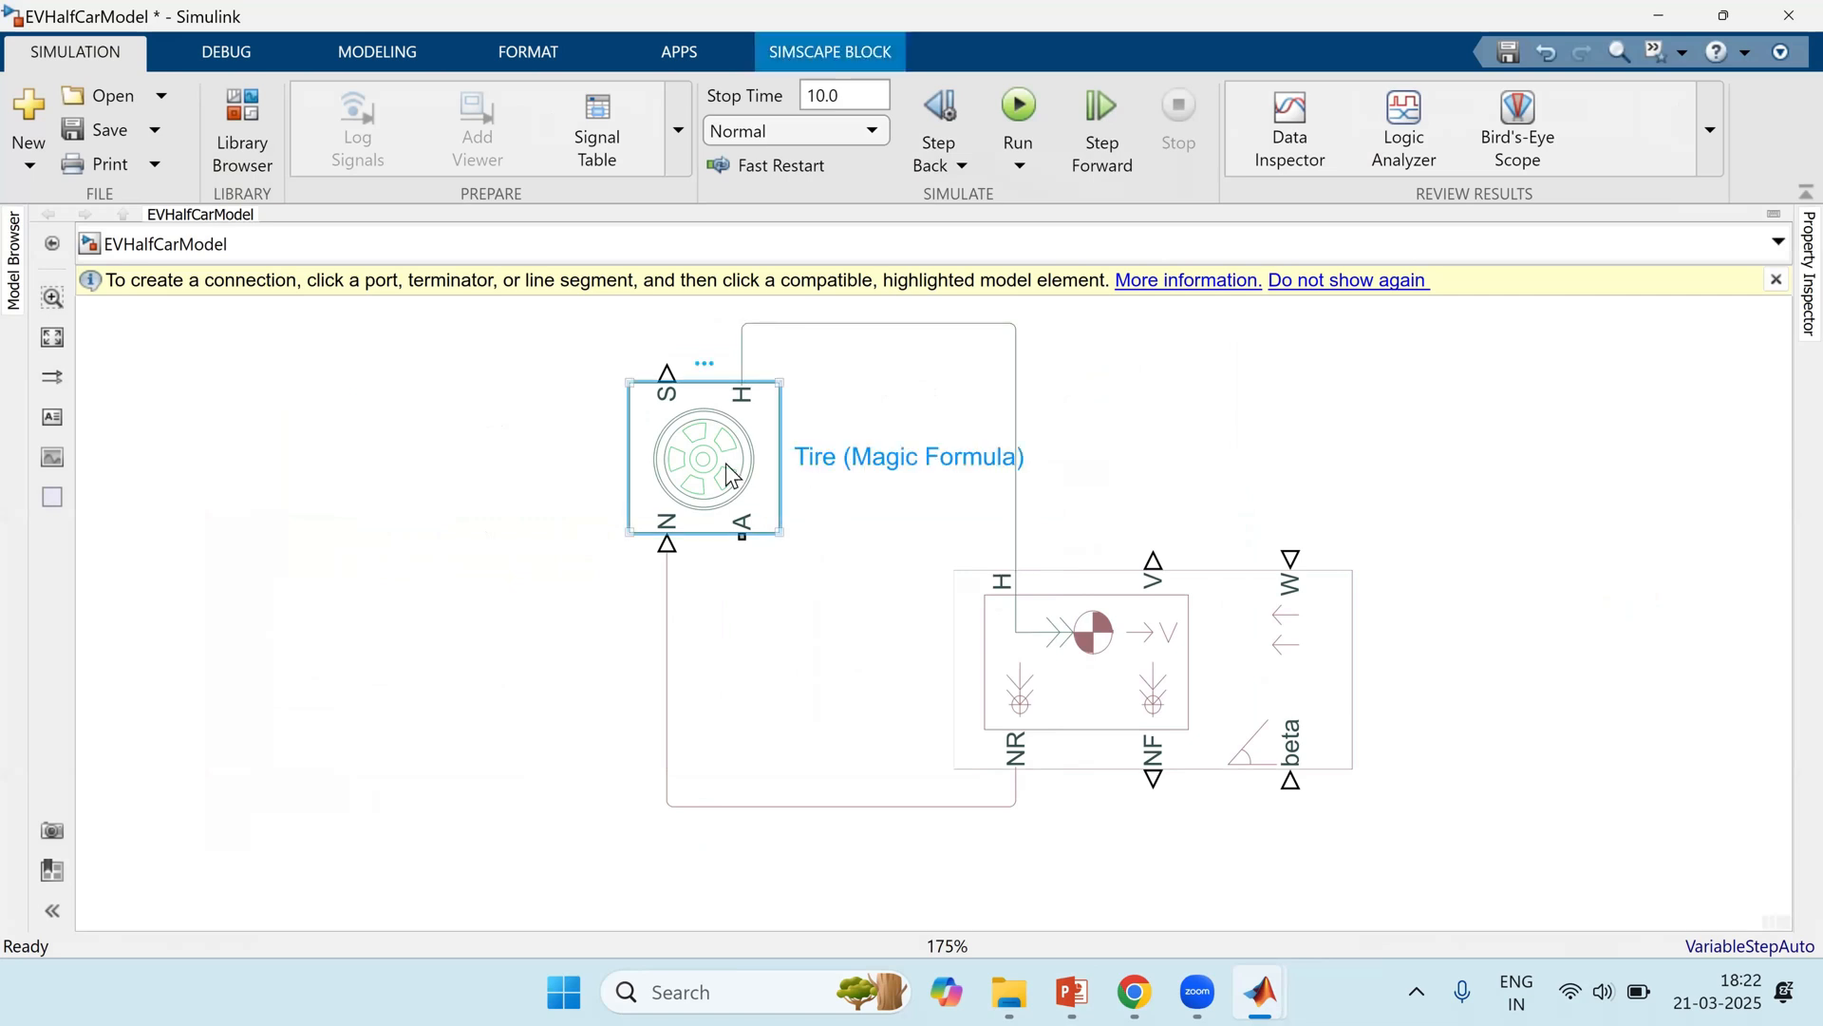
double_click(727, 474)
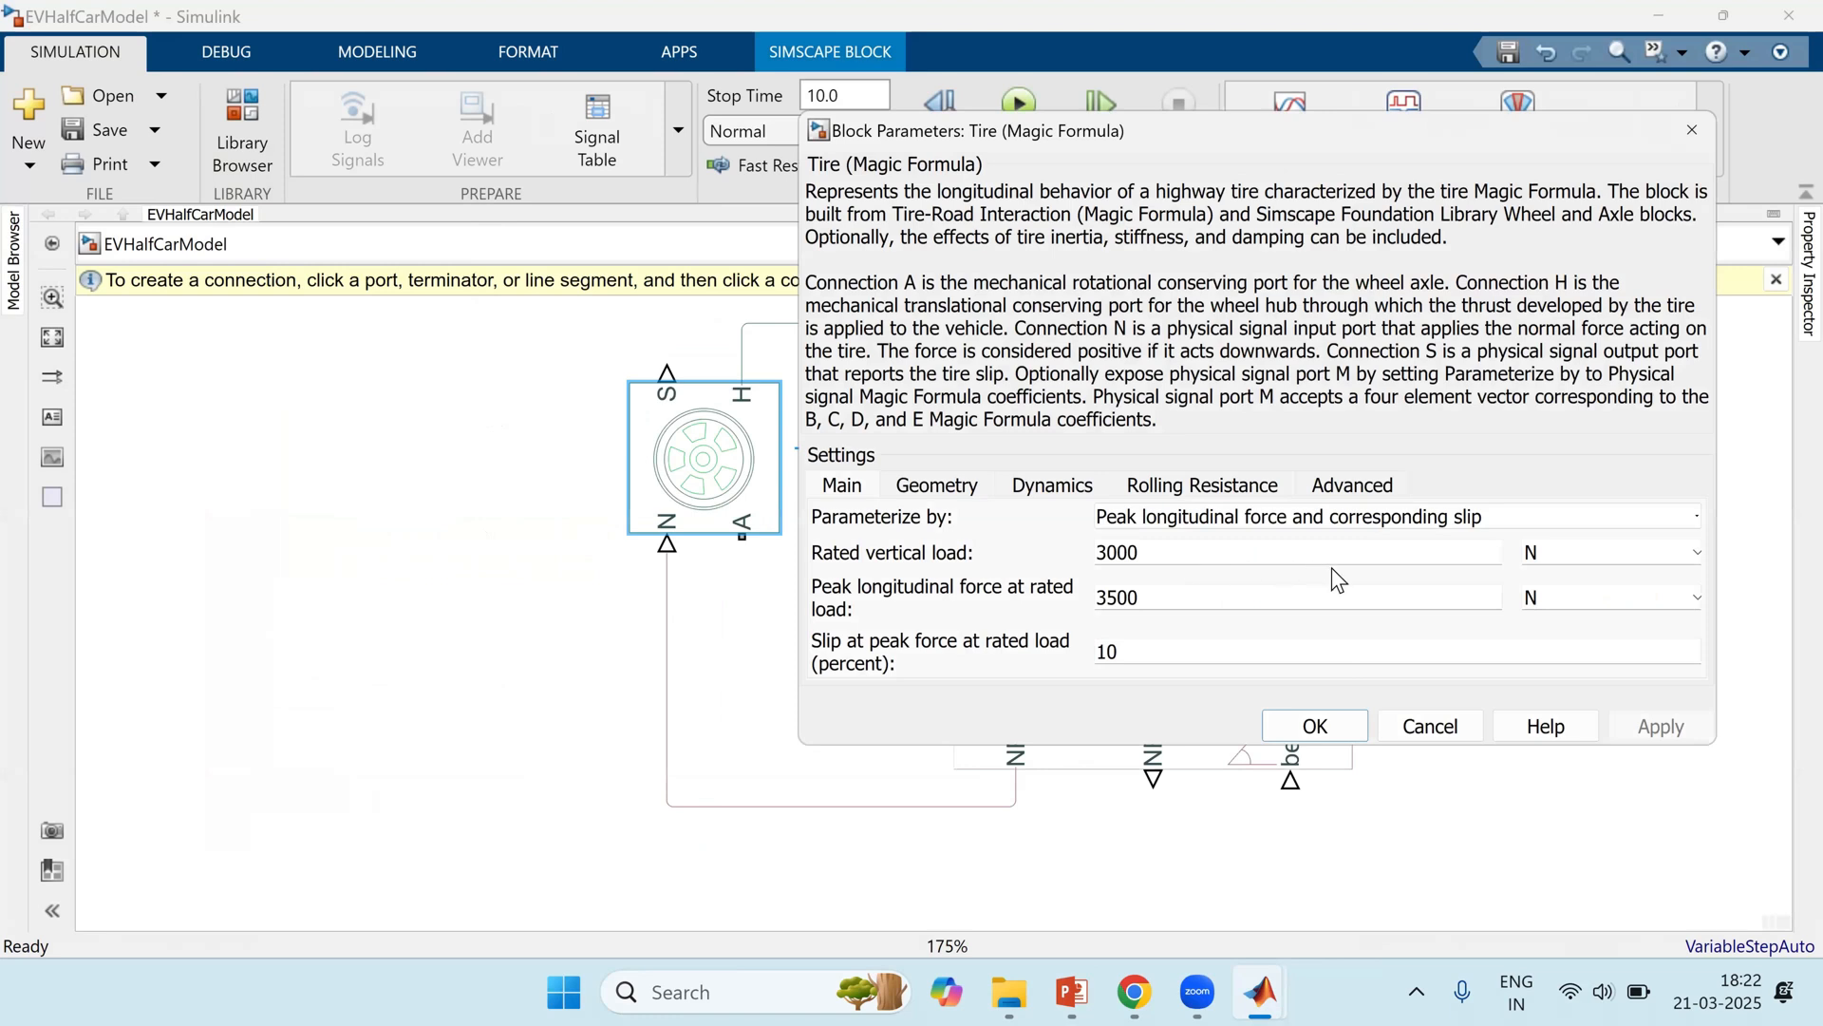
left_click(1187, 520)
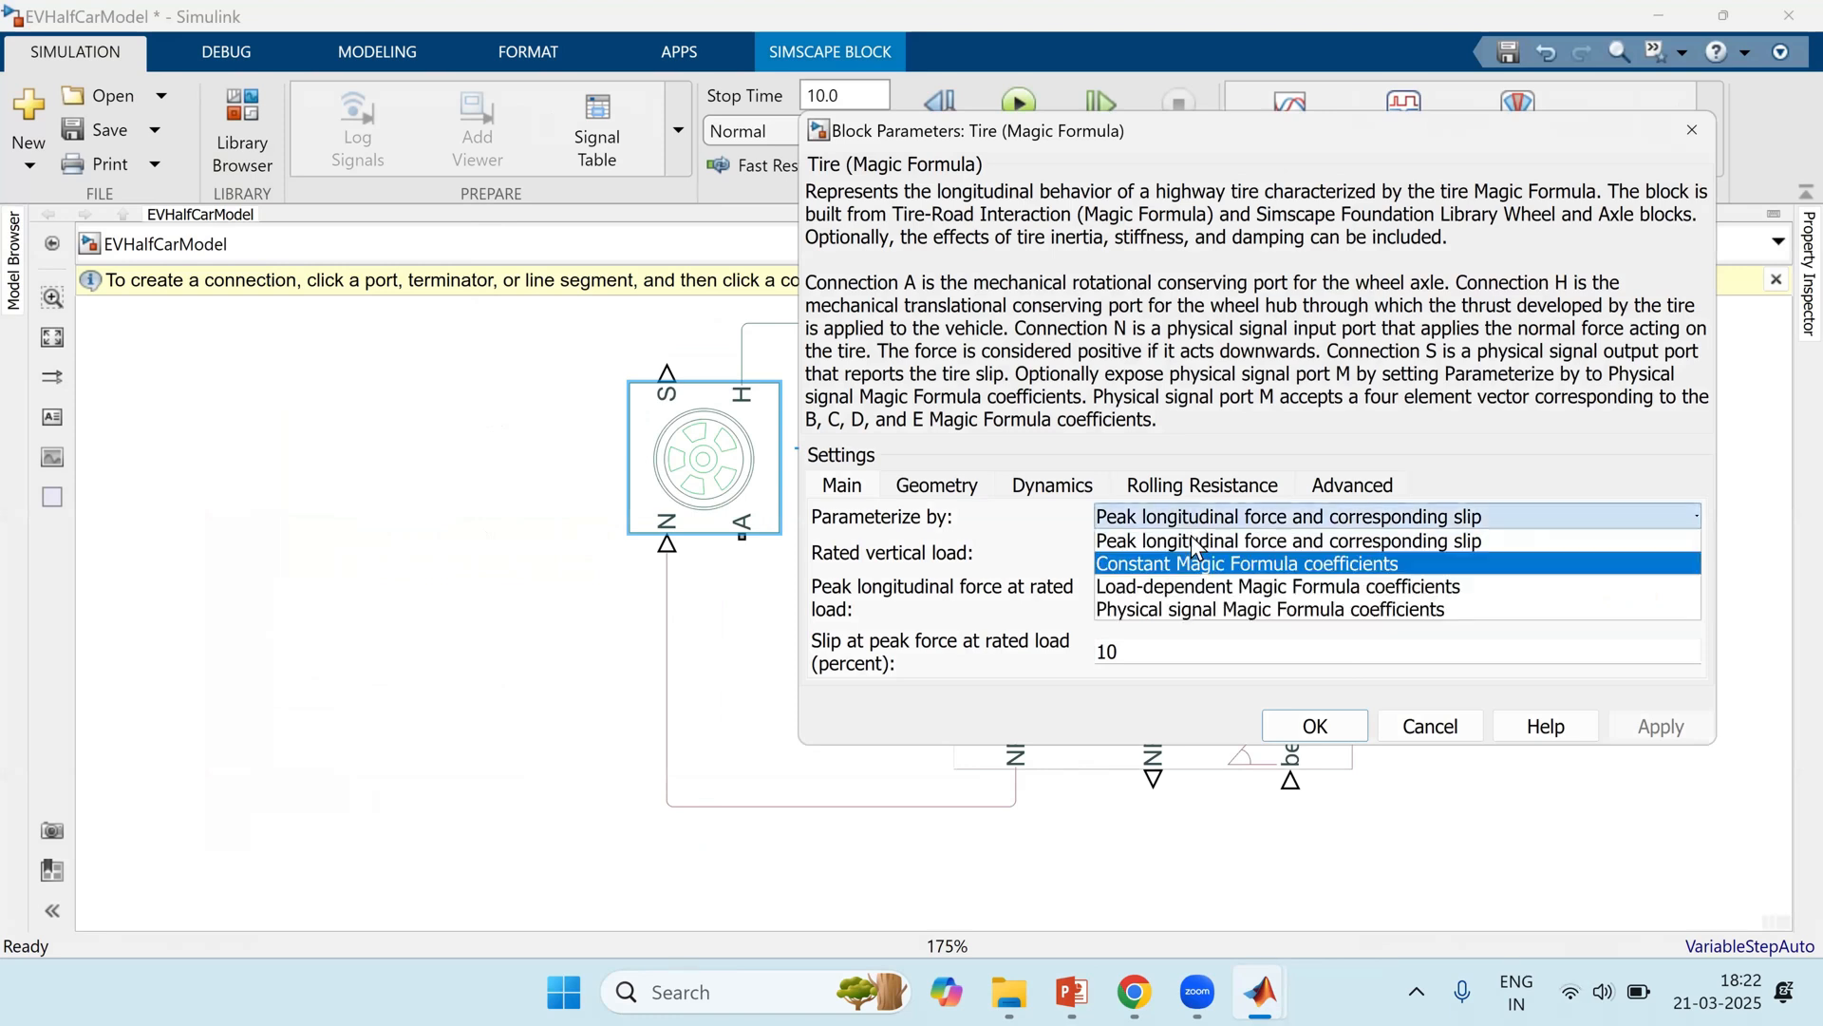
left_click(1620, 566)
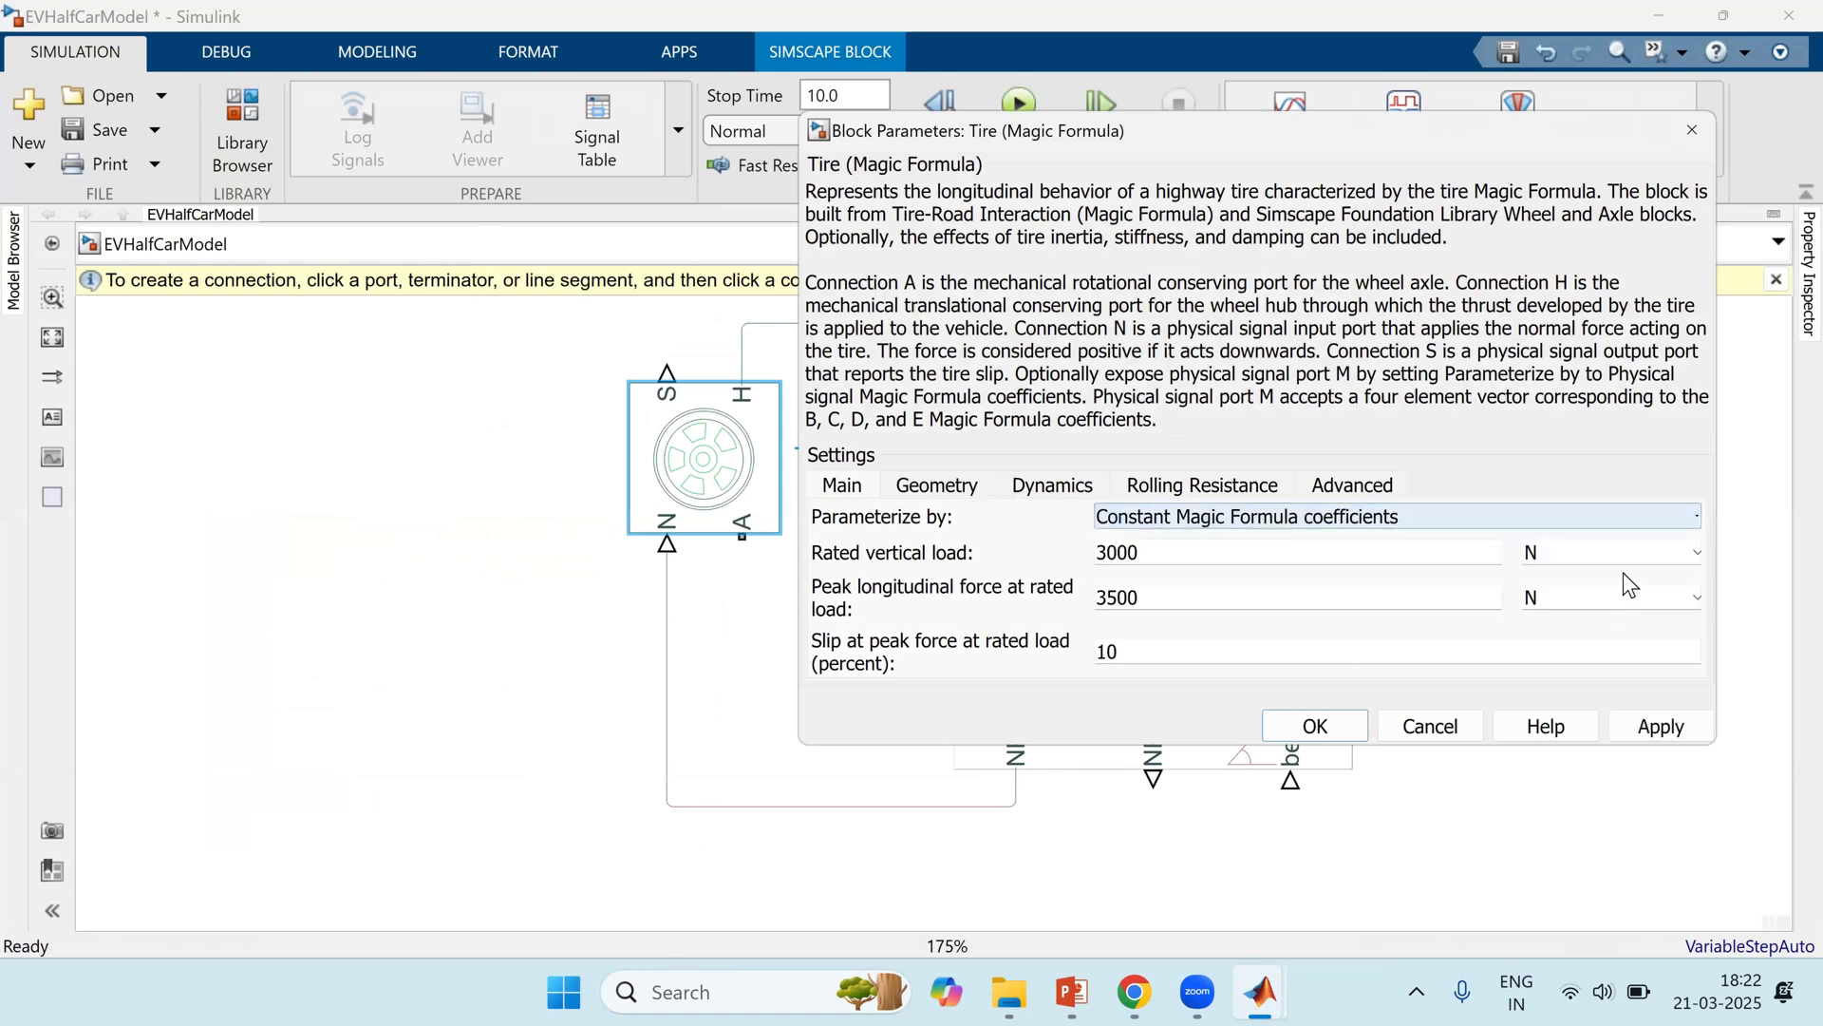
Step: Set the tire's rolling radius to 9 in
double_click(1624, 520)
type("in")
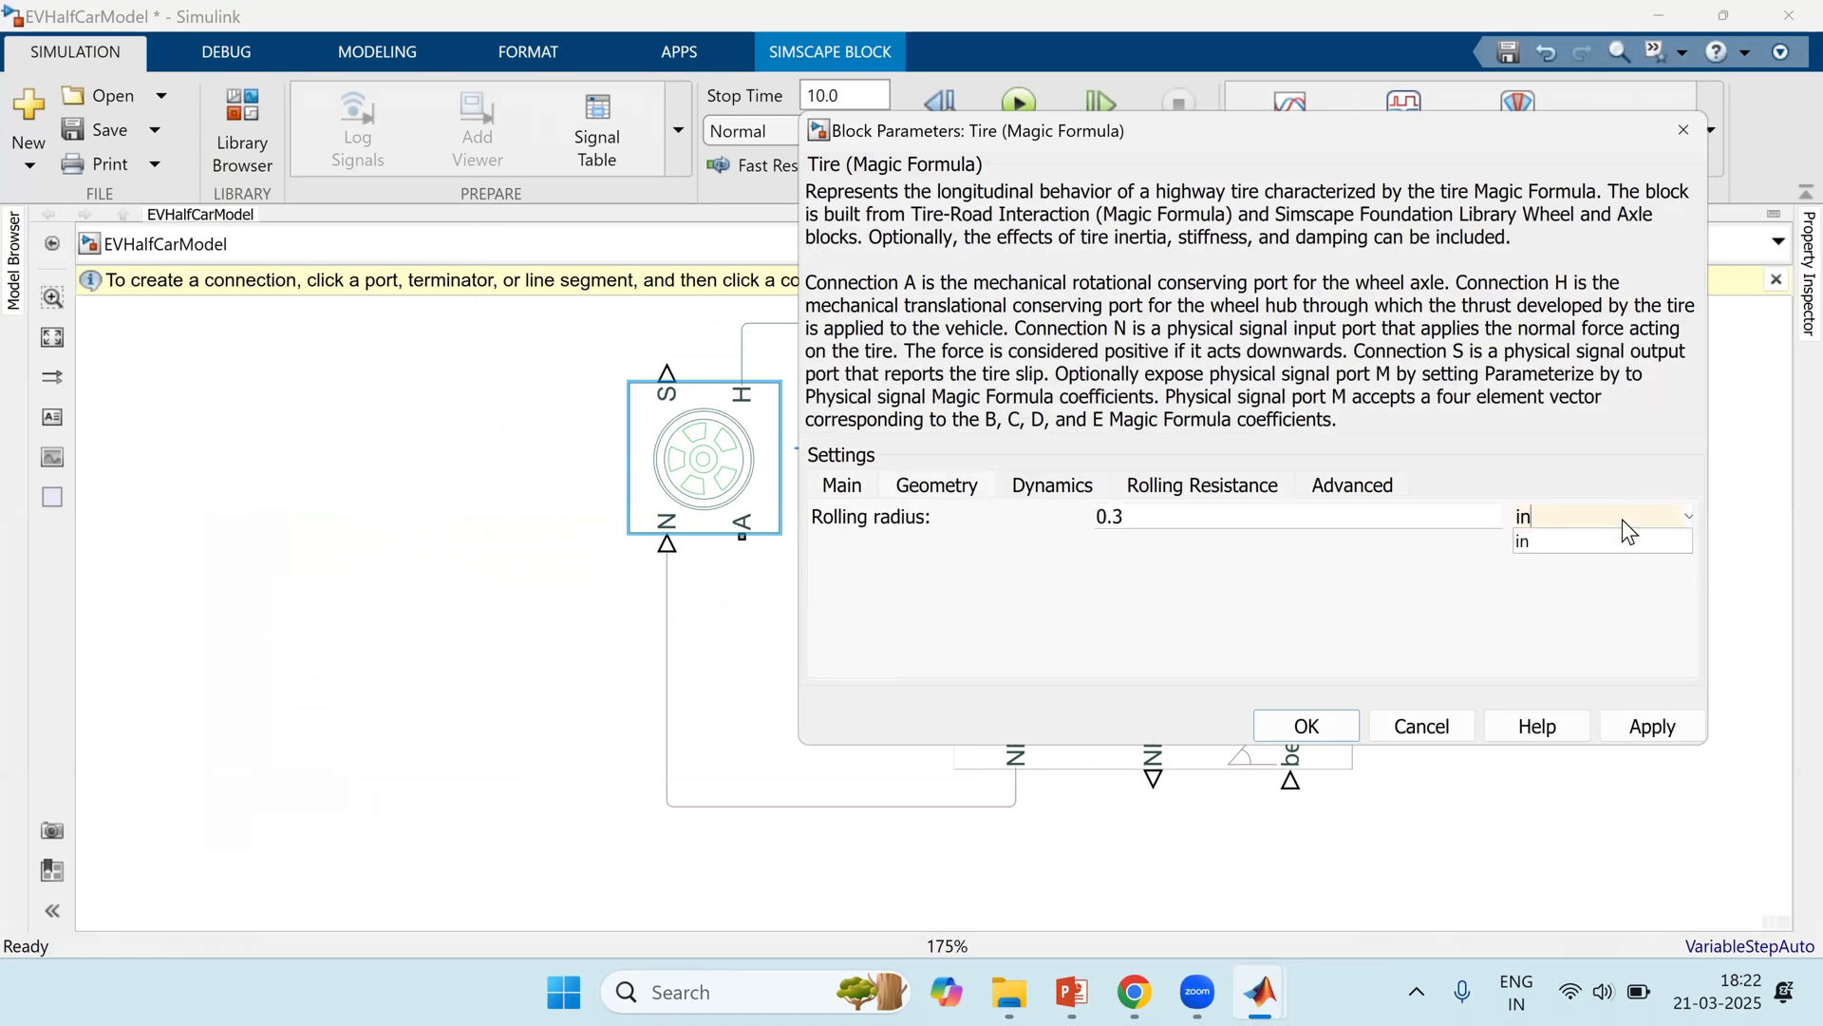
left_click(1330, 516)
double_click(1330, 516)
type("9")
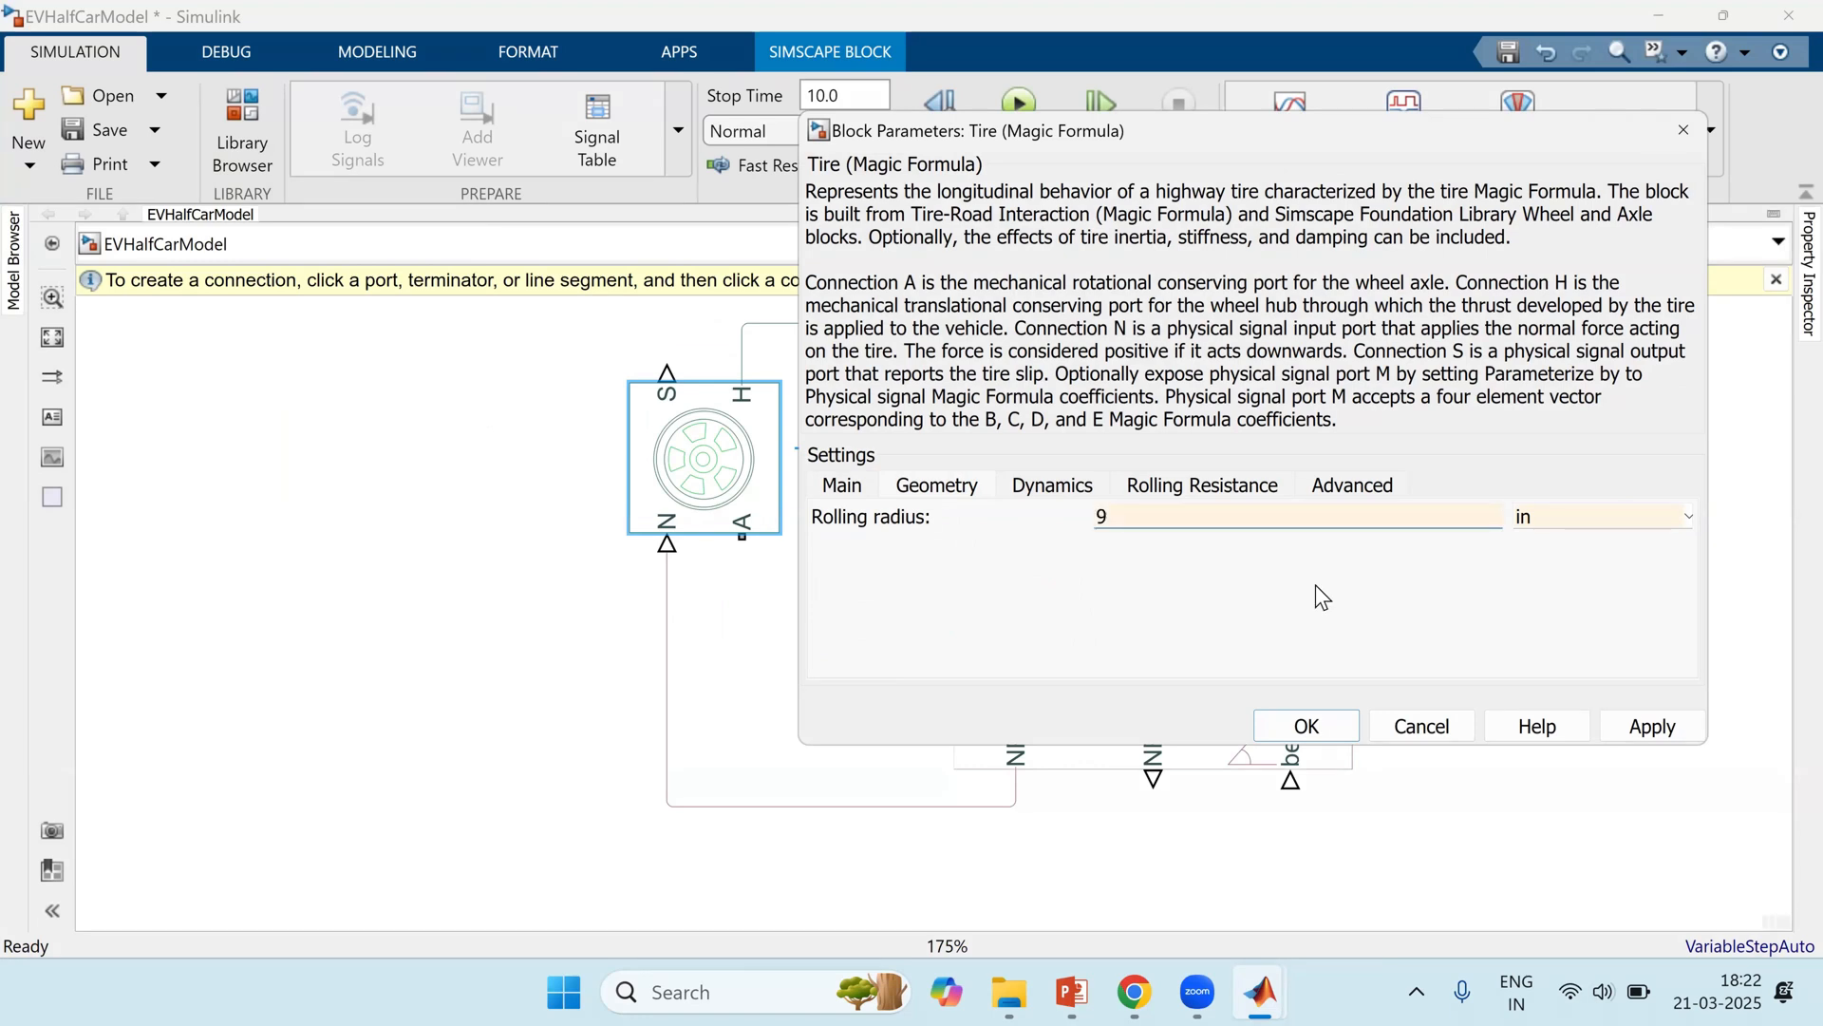
Step: Enable the tire's rolling resistance with a constant coefficient of 0.005 and accept the tire parameters
left_click(1183, 482)
left_click(1150, 515)
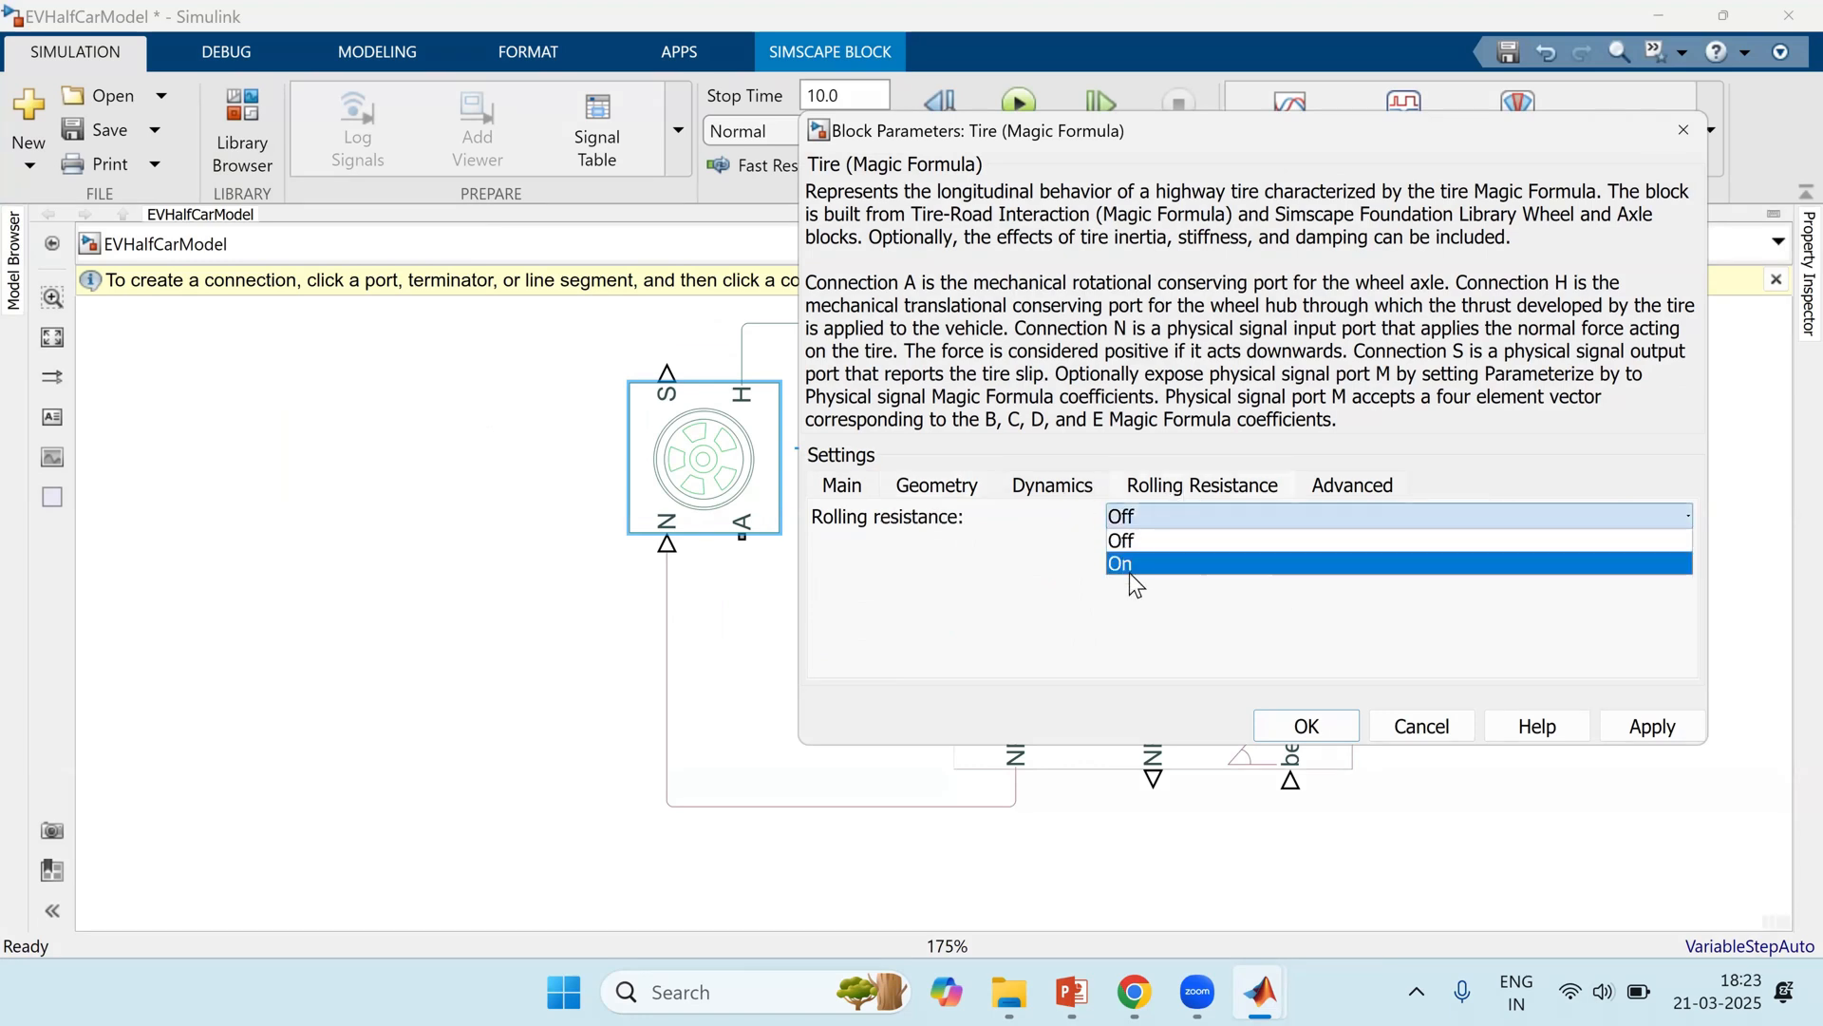
left_click(1183, 562)
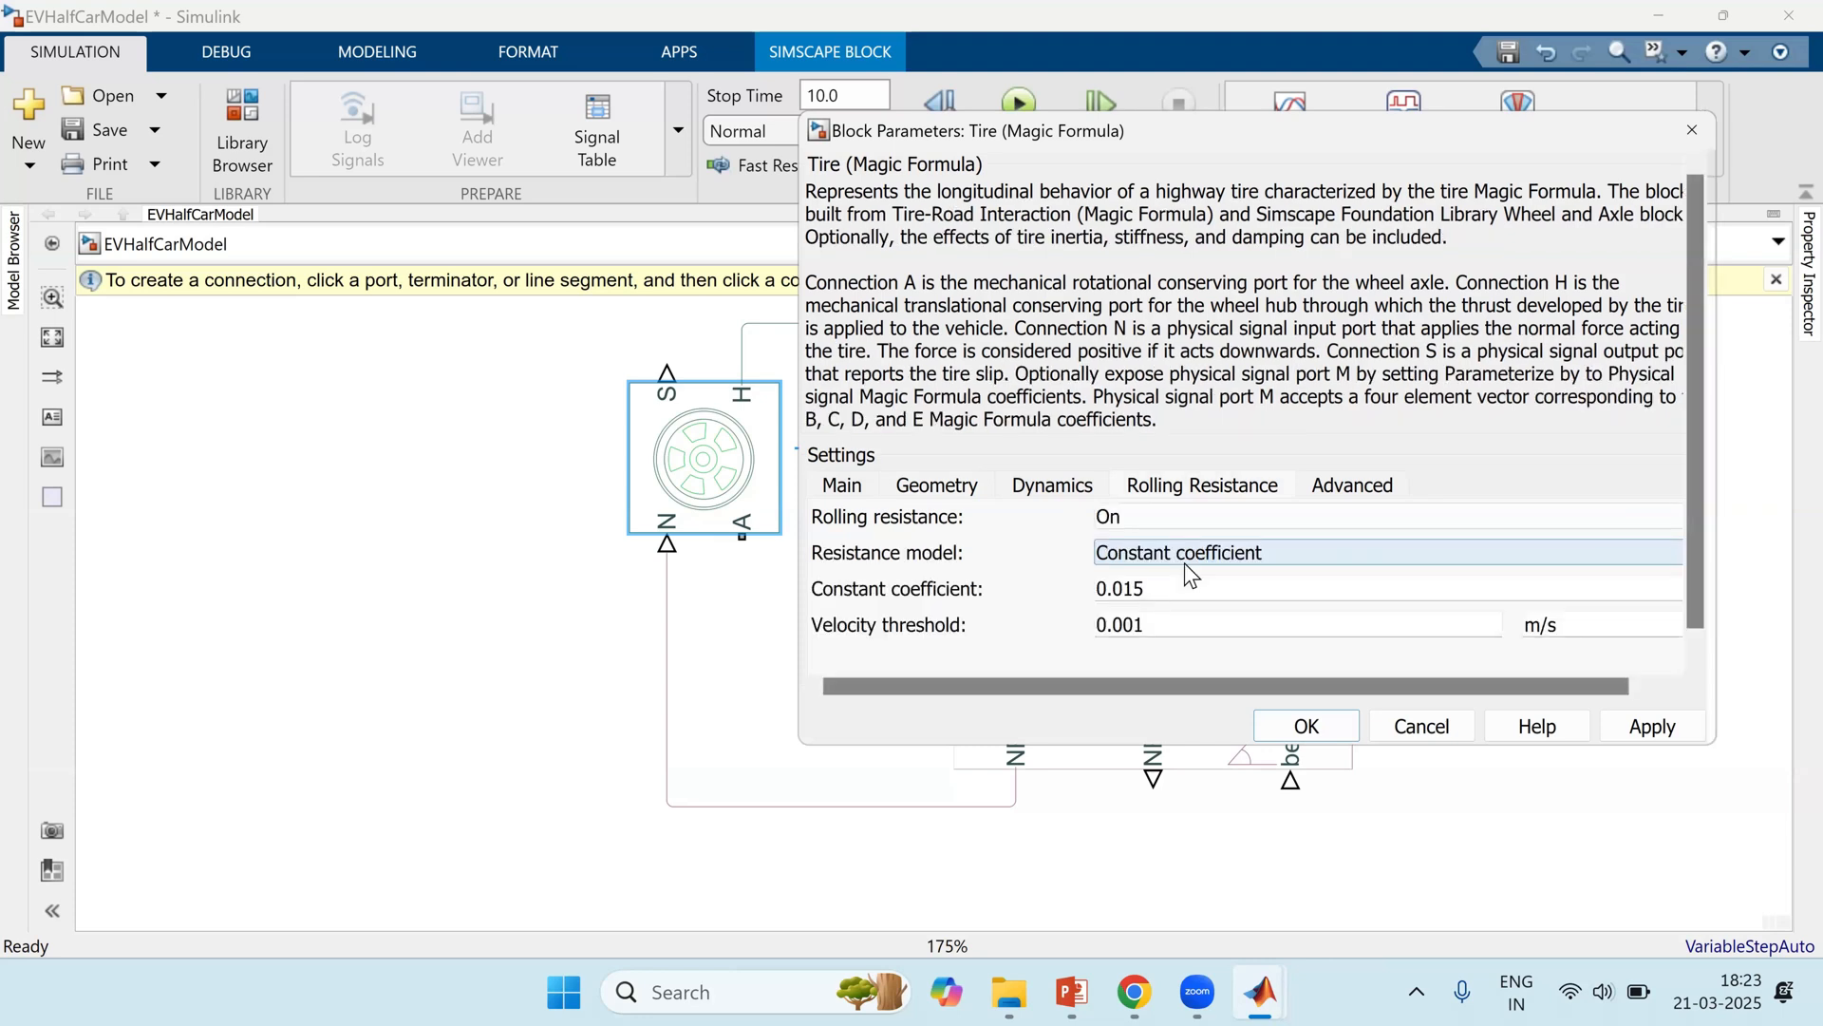
mouse_move(1146, 589)
left_mouse_down()
mouse_move(1097, 589)
mouse_move(1113, 589)
left_mouse_up()
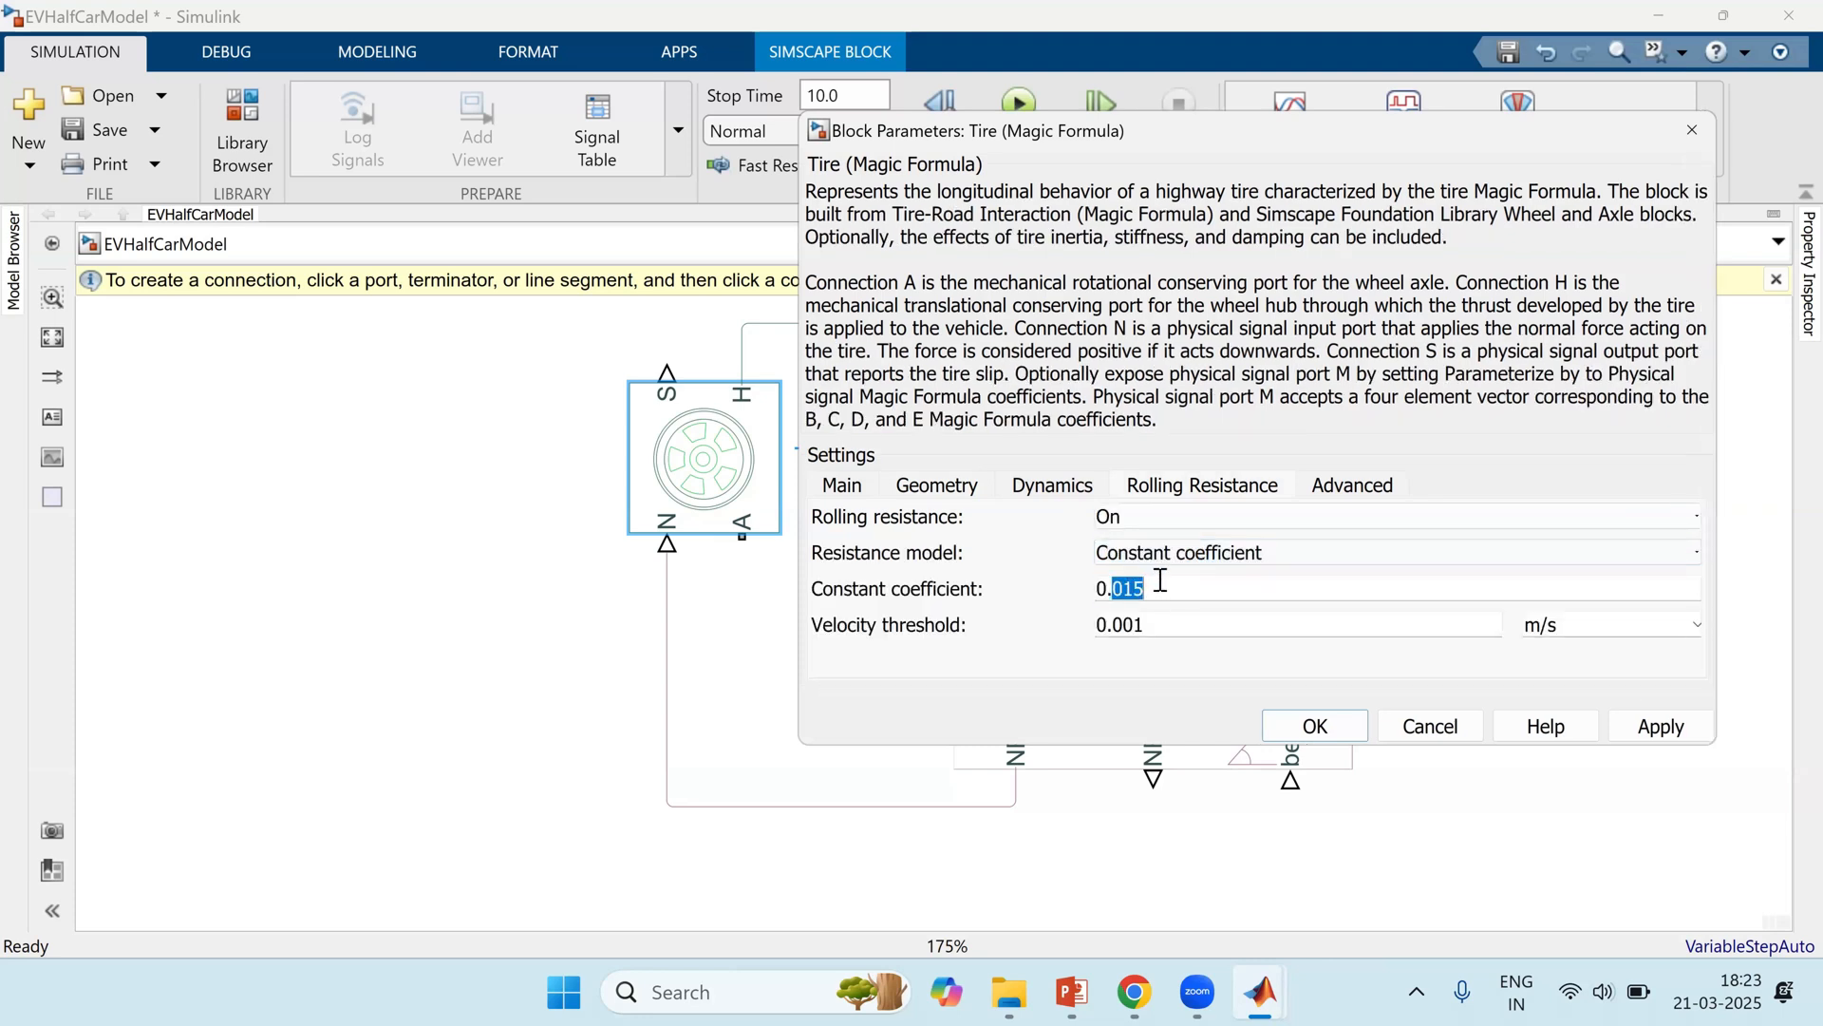
key("Right")
key("Left")
key("shift+Left")
type("0")
key("Return")
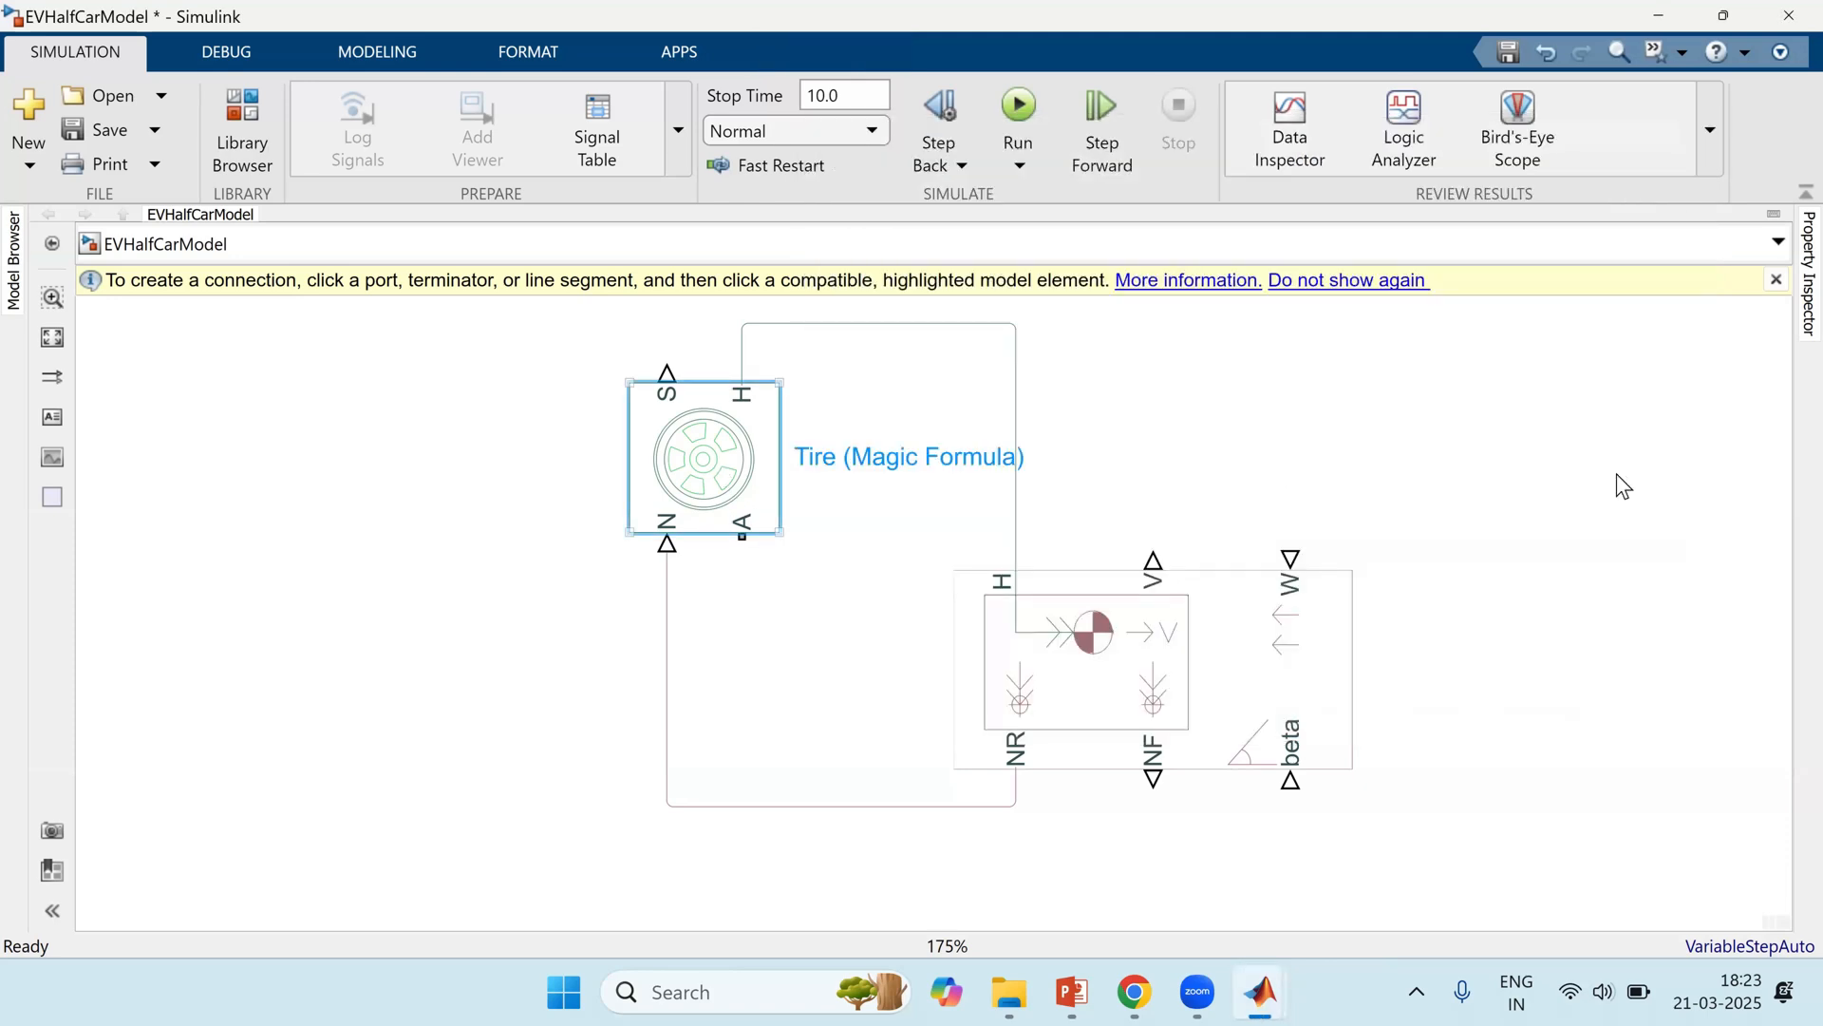
Step: Place a copy of the tire on the other side of the Vehicle Body, connecting its H port to the shared H line and N to NF
key("ctrl+v")
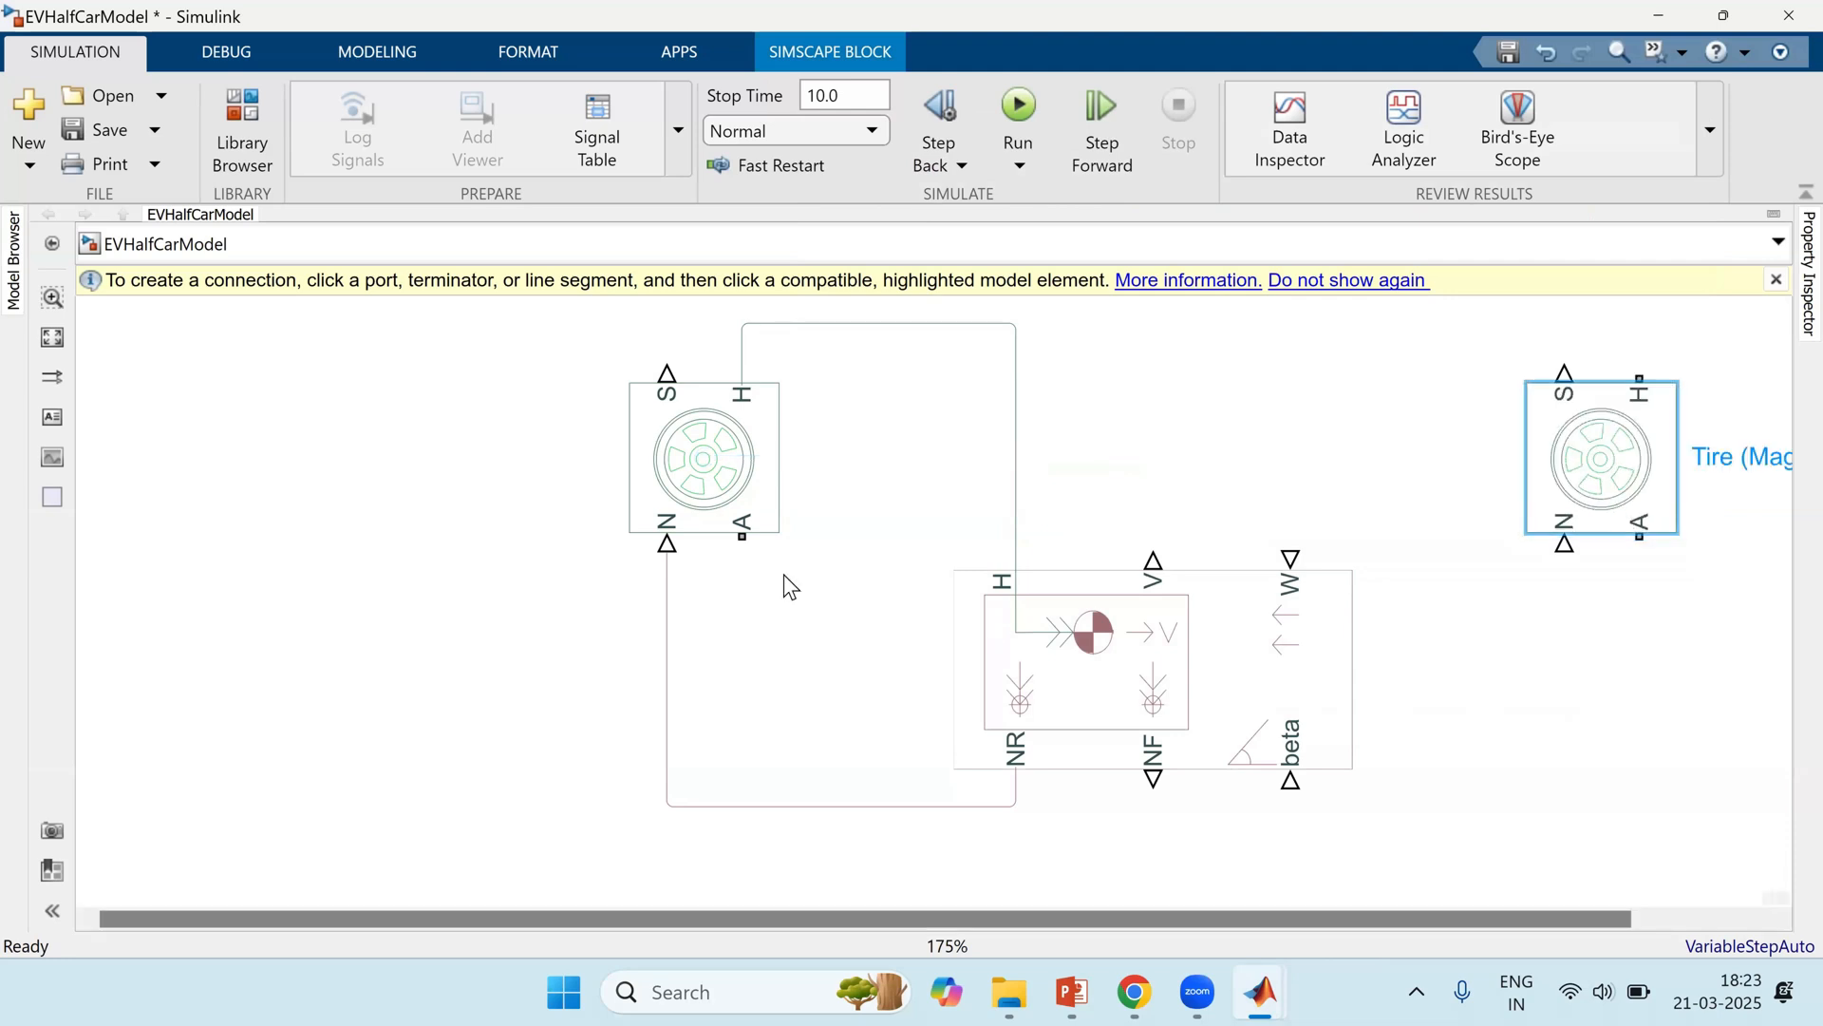
left_click(691, 456)
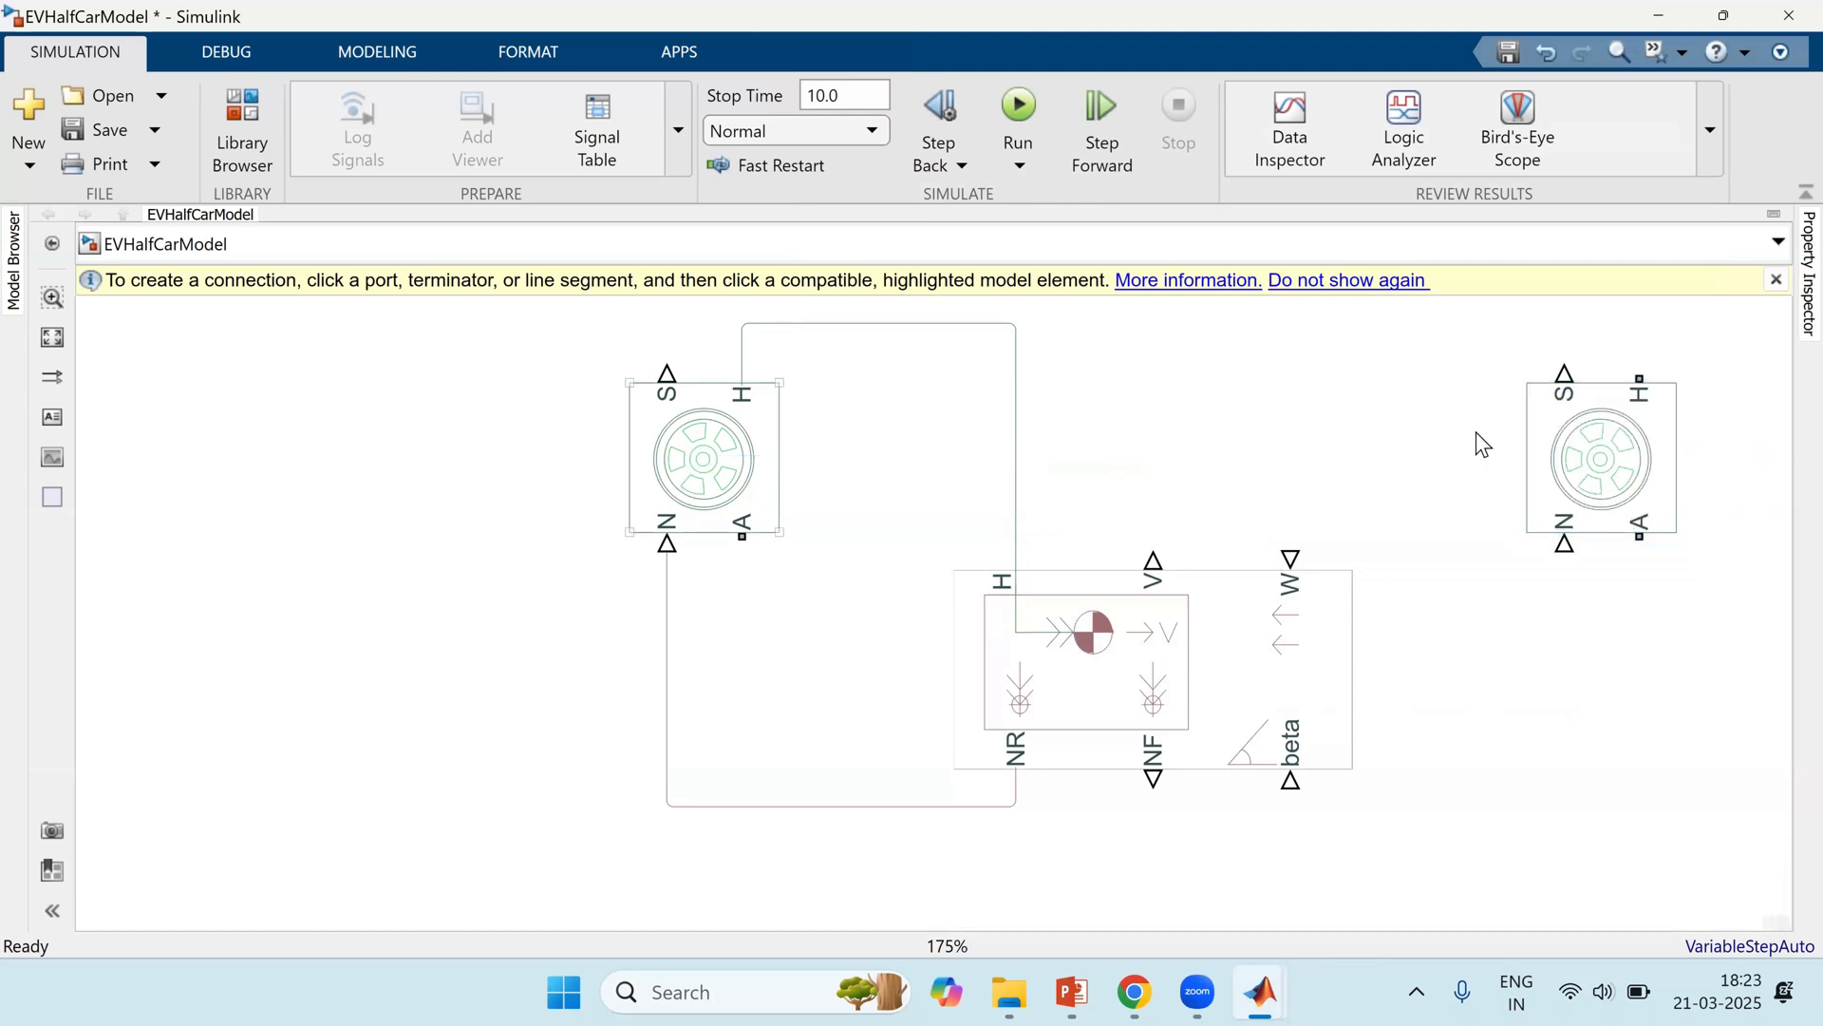
left_click(1626, 523)
left_click_drag(1640, 387, 1016, 326)
left_click(1581, 551)
left_click(1178, 753)
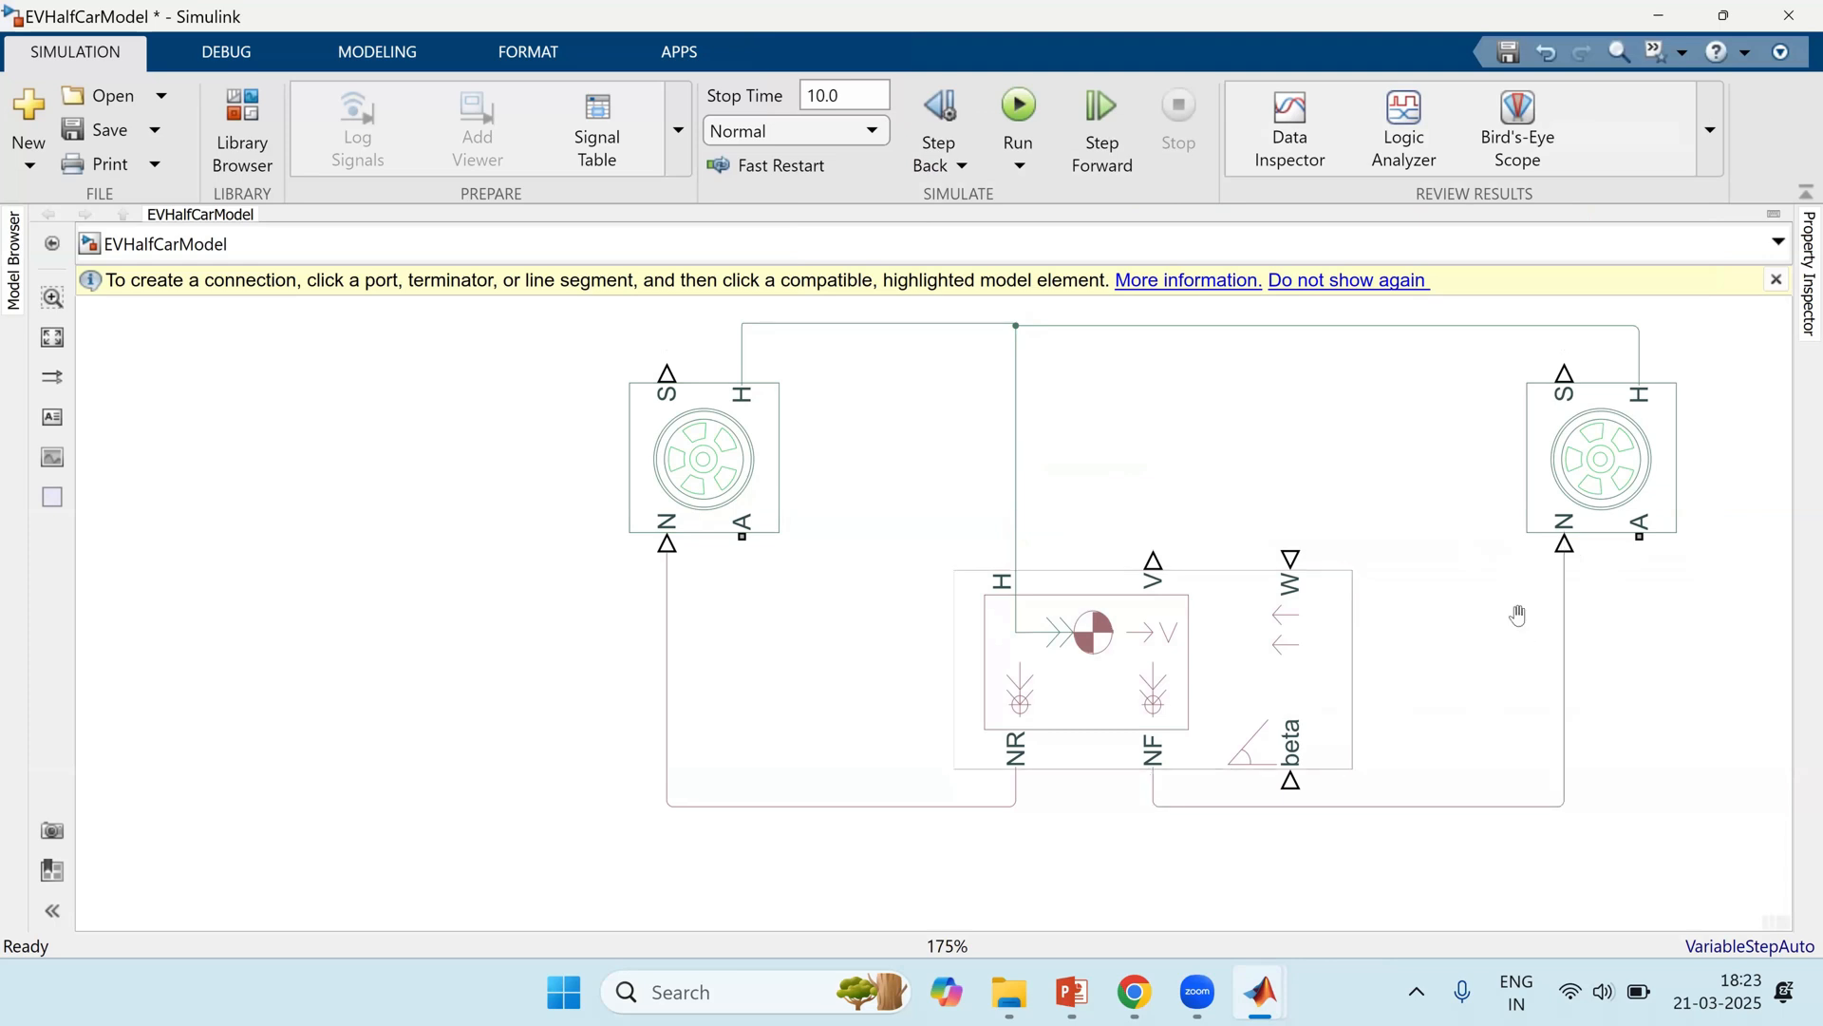
Step: Draw a short open-ended signal line upward from the Vehicle Body's W port
scroll(1519, 615, "up", 2)
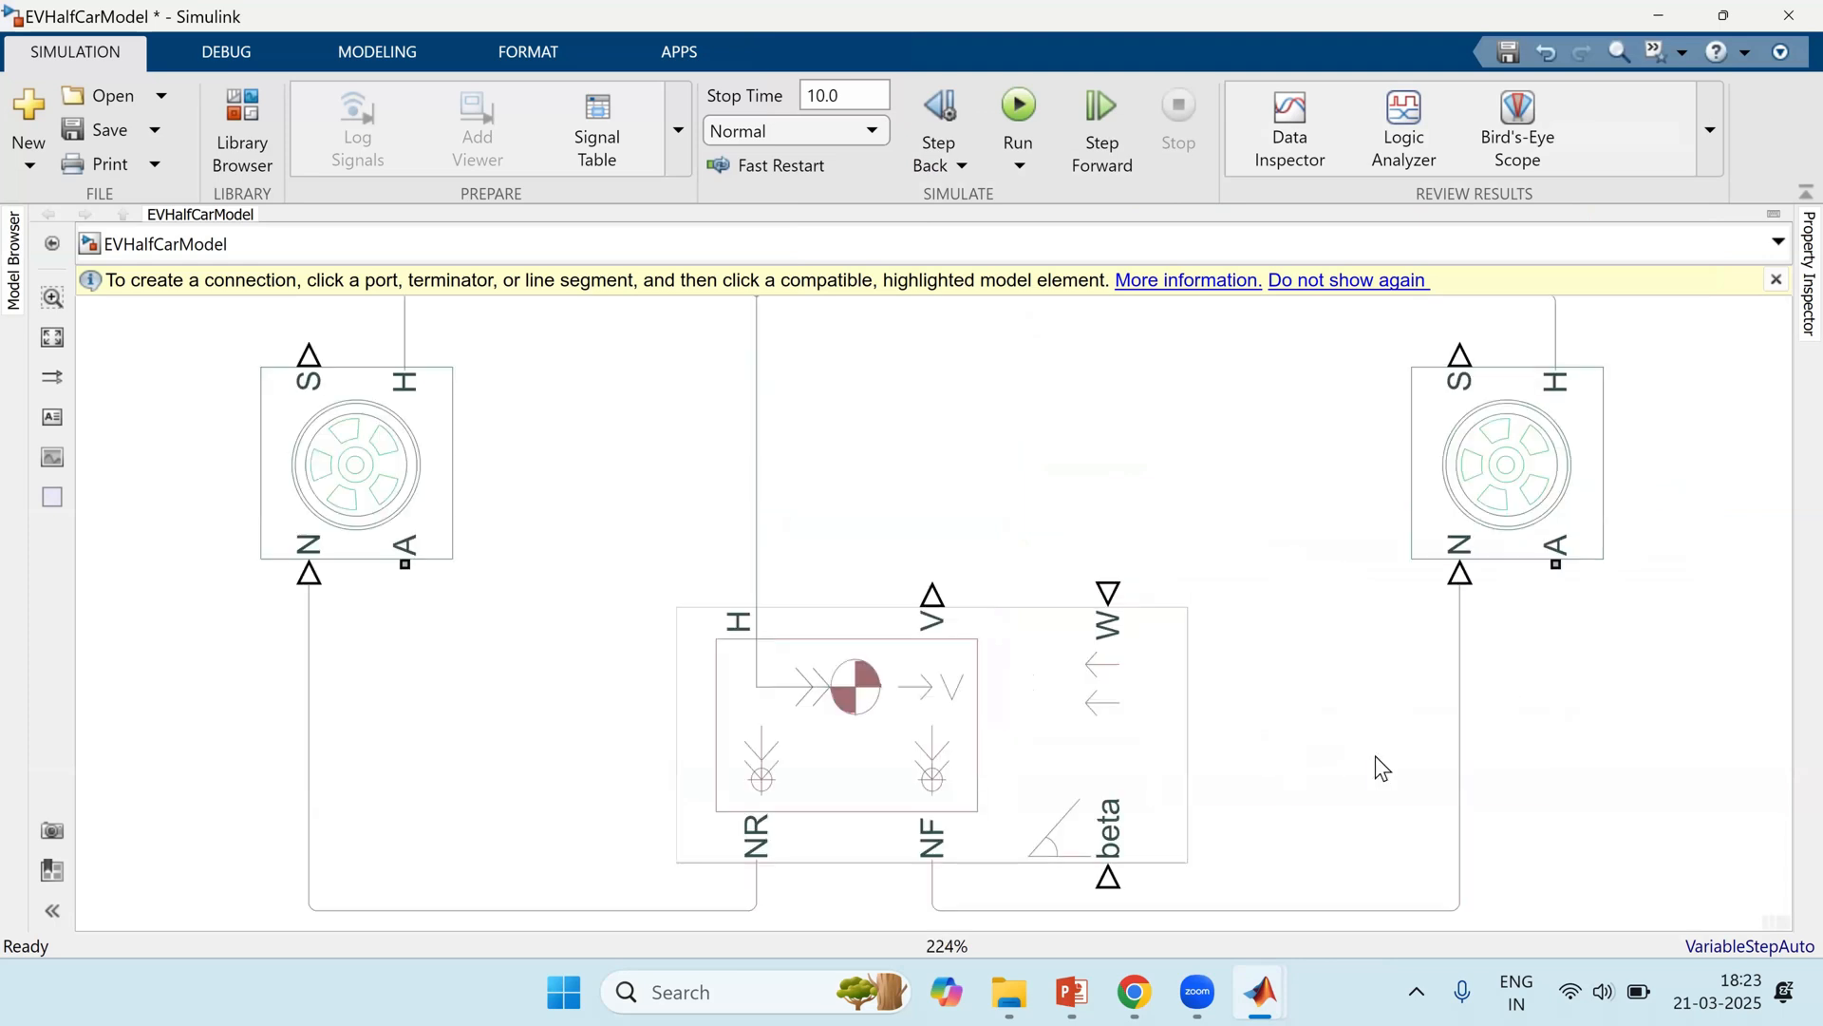
scroll(1375, 755, "down", 1)
left_click(1048, 729)
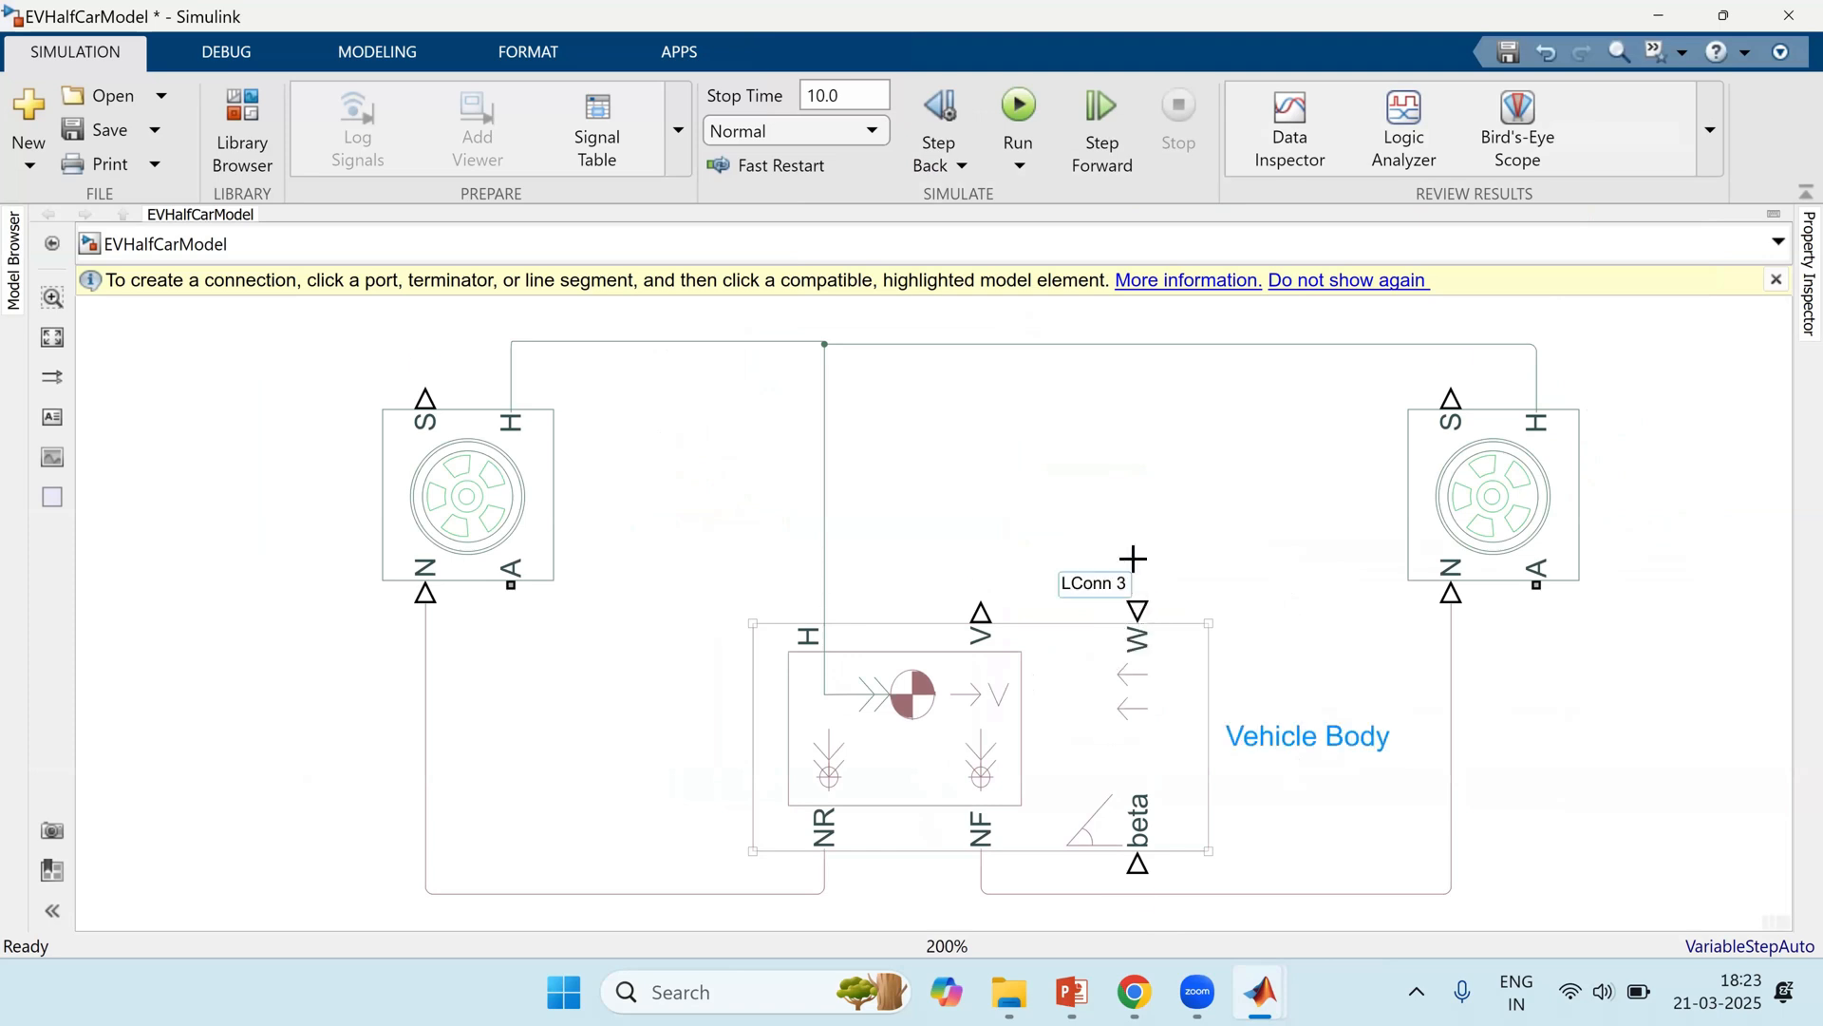
left_click_drag(1133, 559, 1137, 546)
left_click(1246, 562)
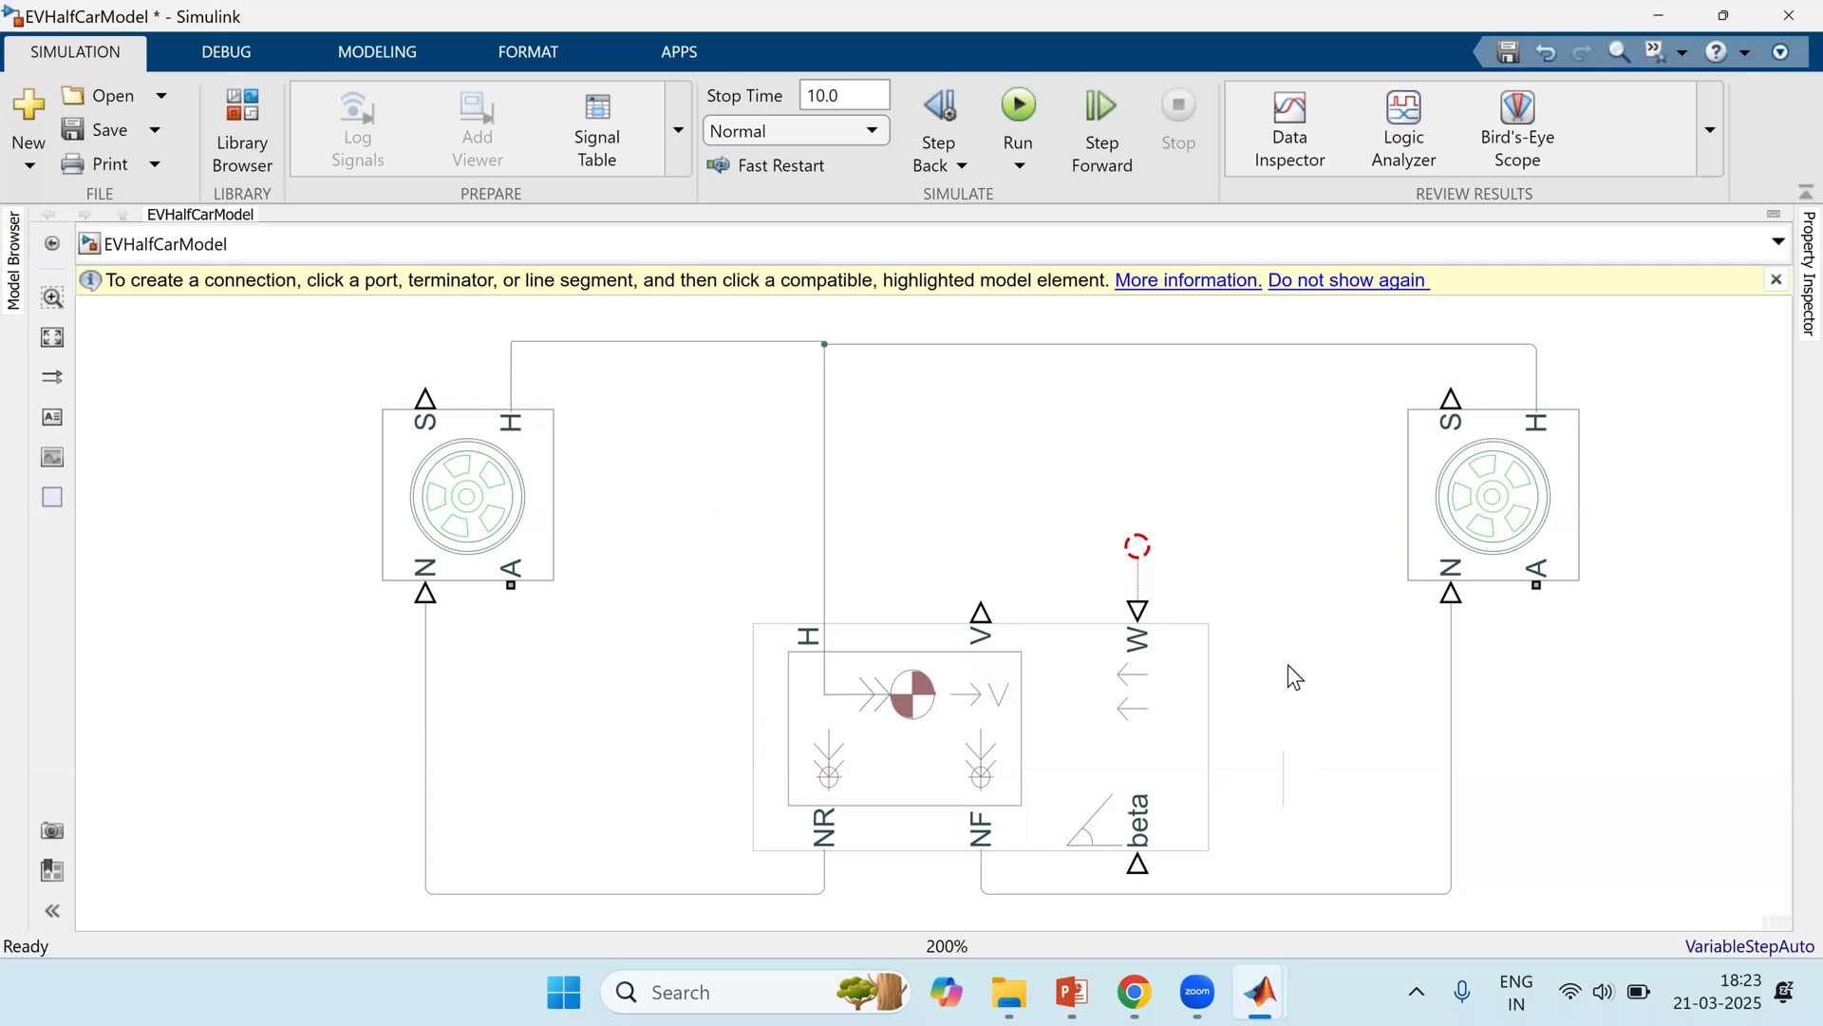
Step: Move the horizontal segments of the NF and NR connection lines farther below the Vehicle Body, level with each other
scroll(1519, 684, "down", 3)
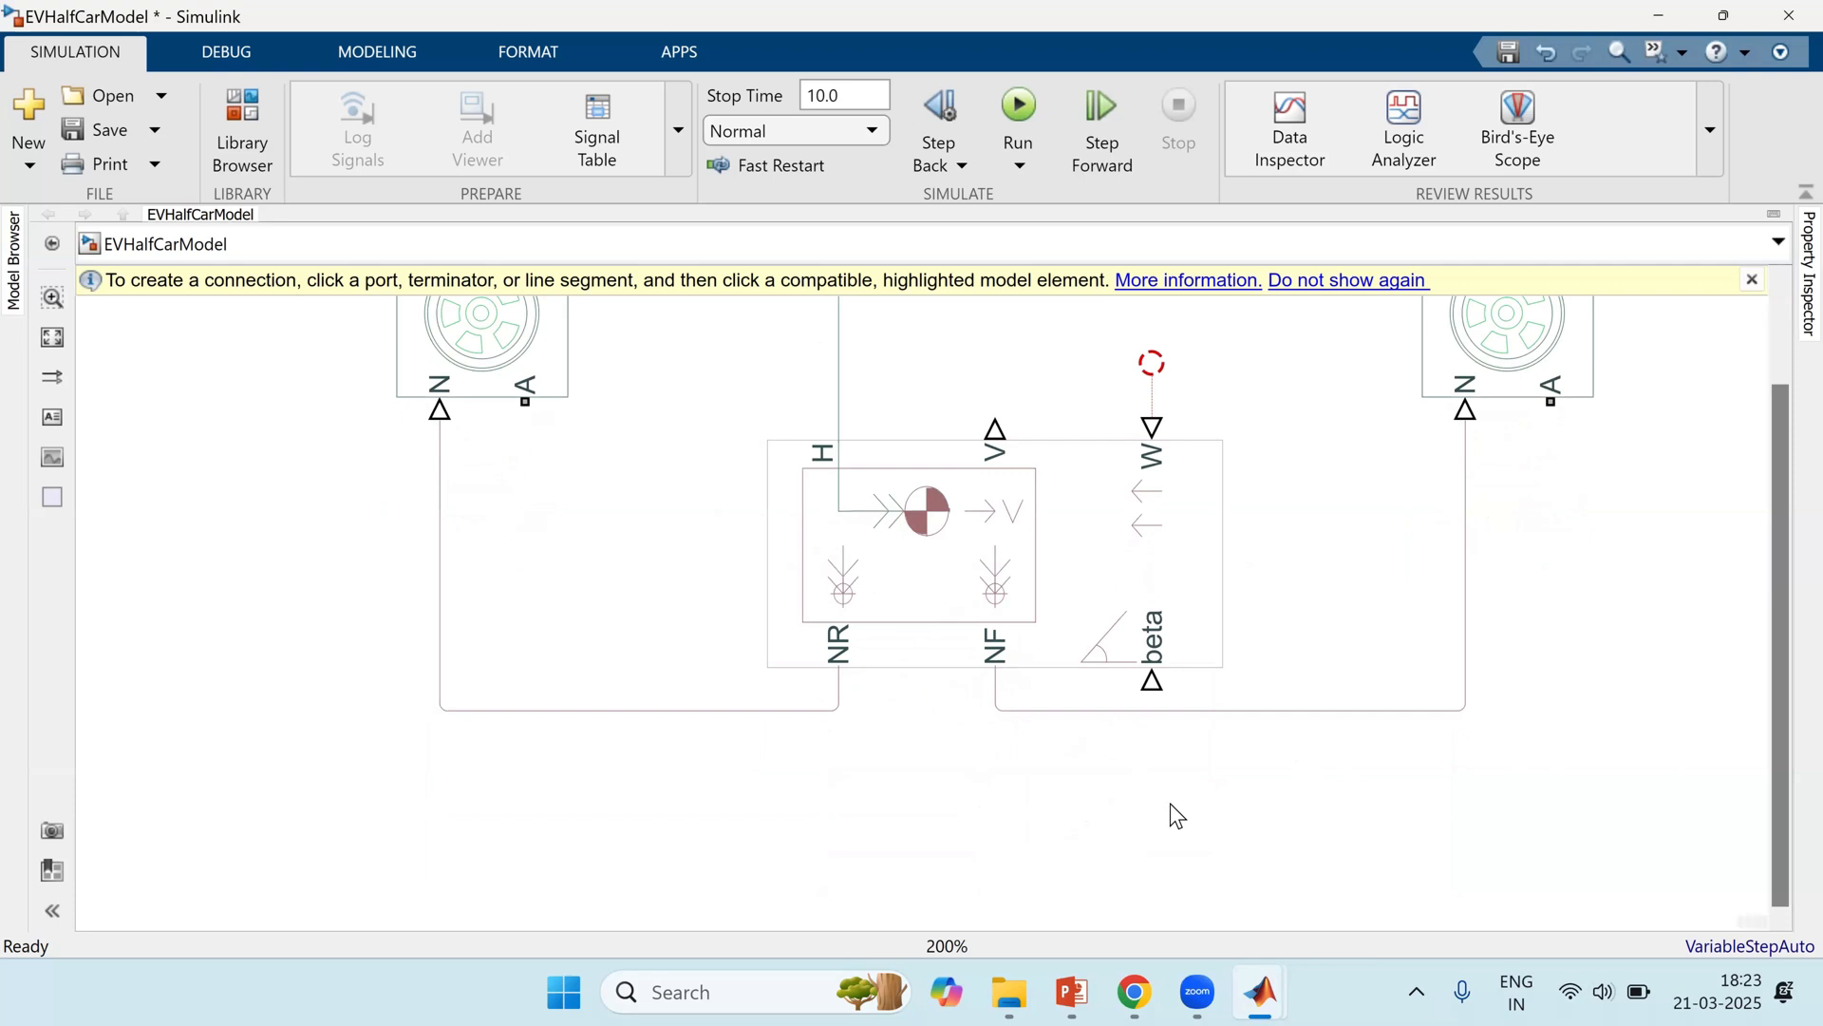
left_click_drag(1269, 711, 1263, 819)
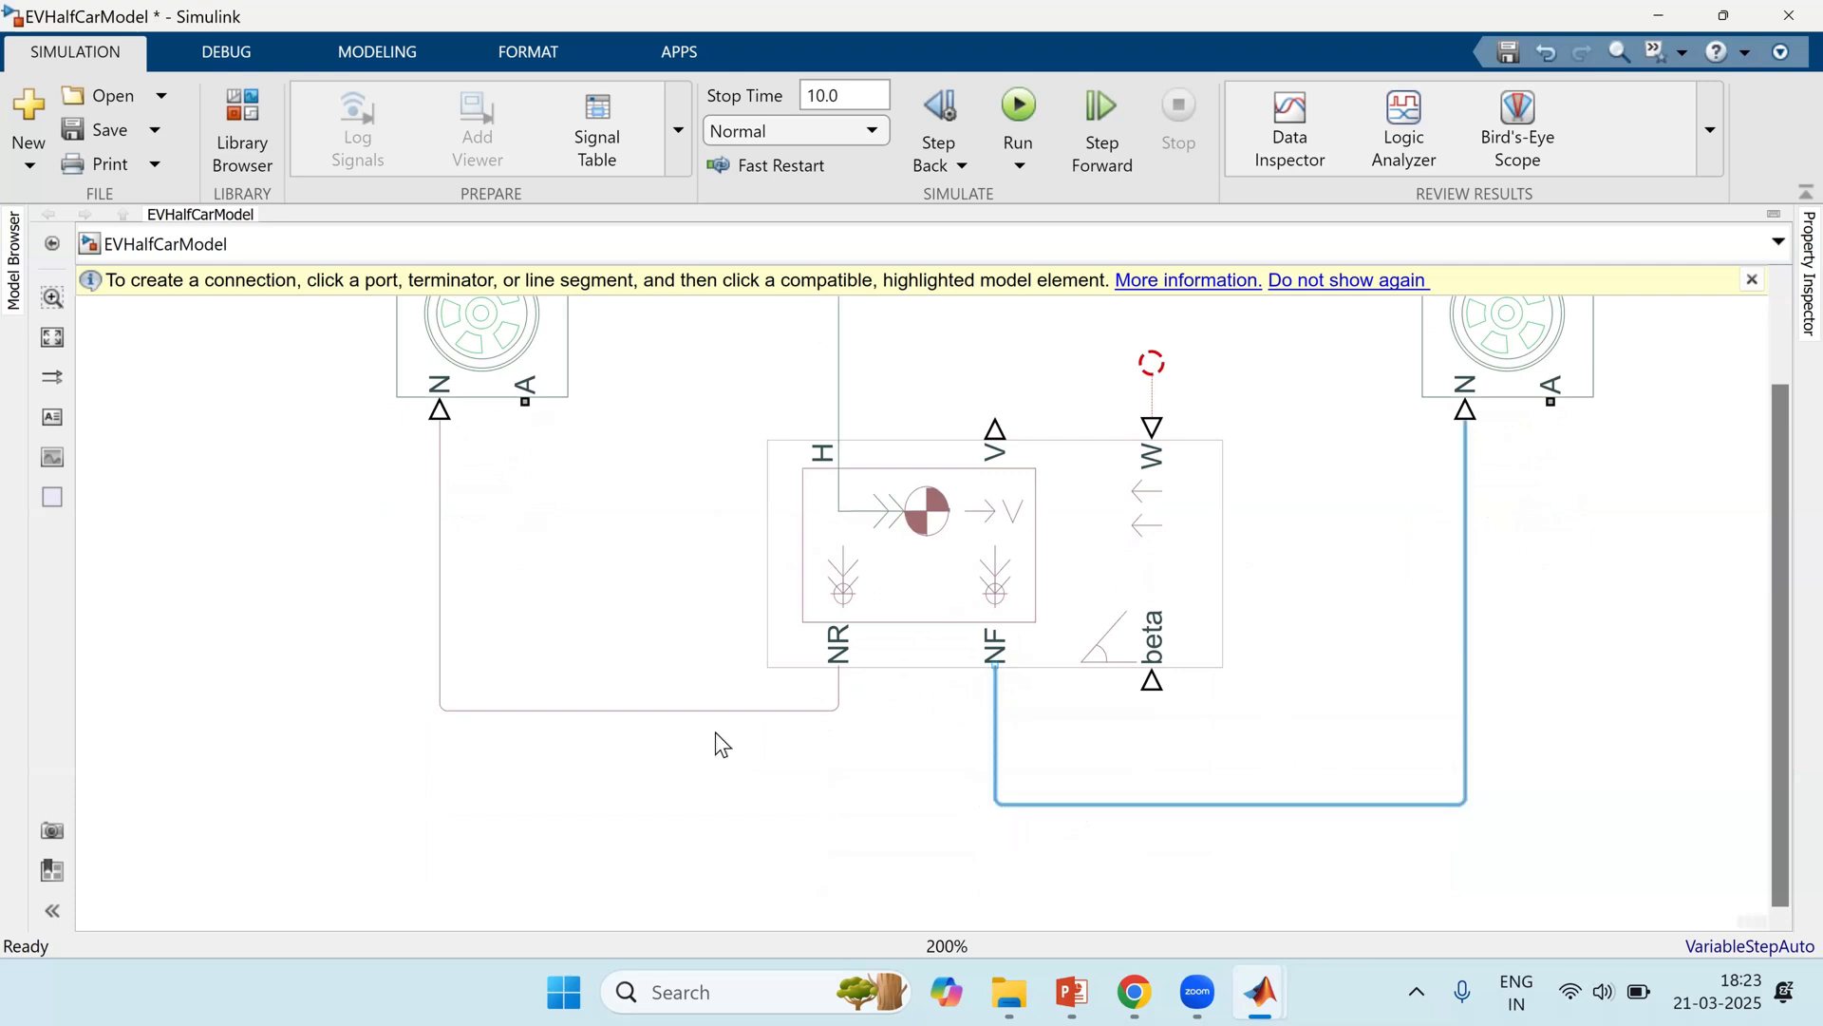
left_click_drag(729, 711, 734, 812)
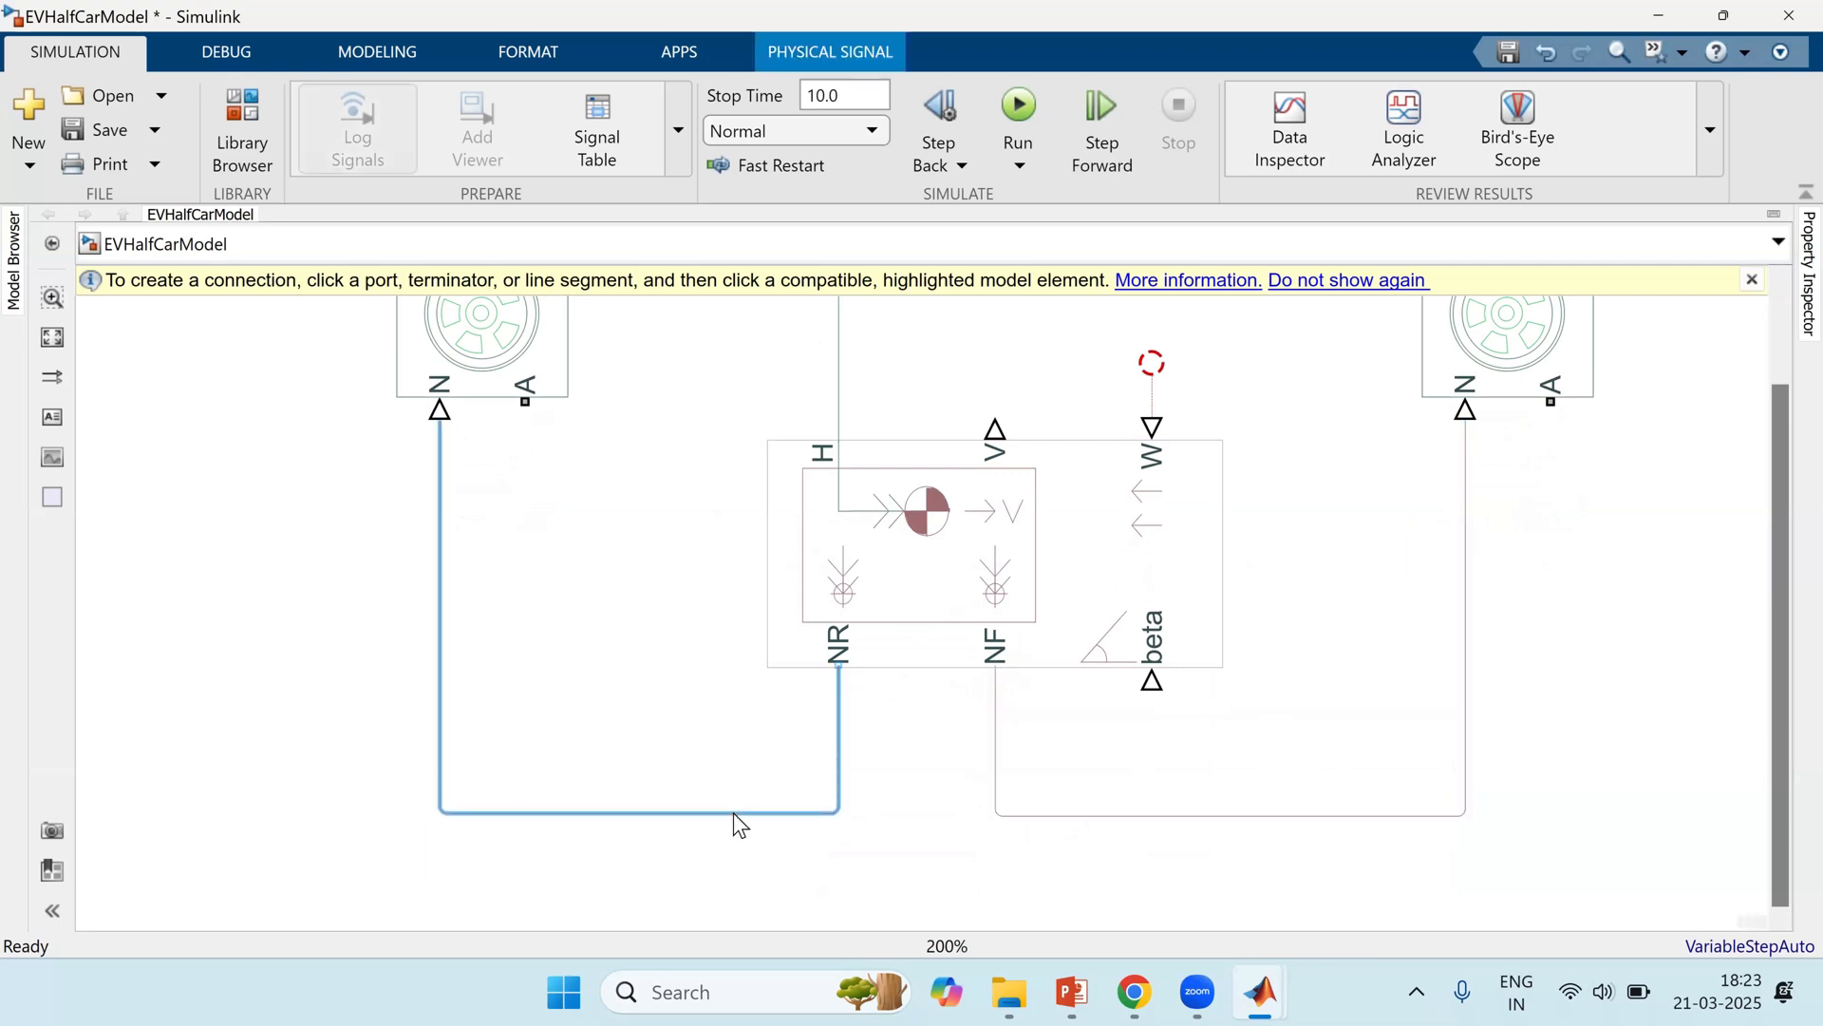
left_click(1249, 738)
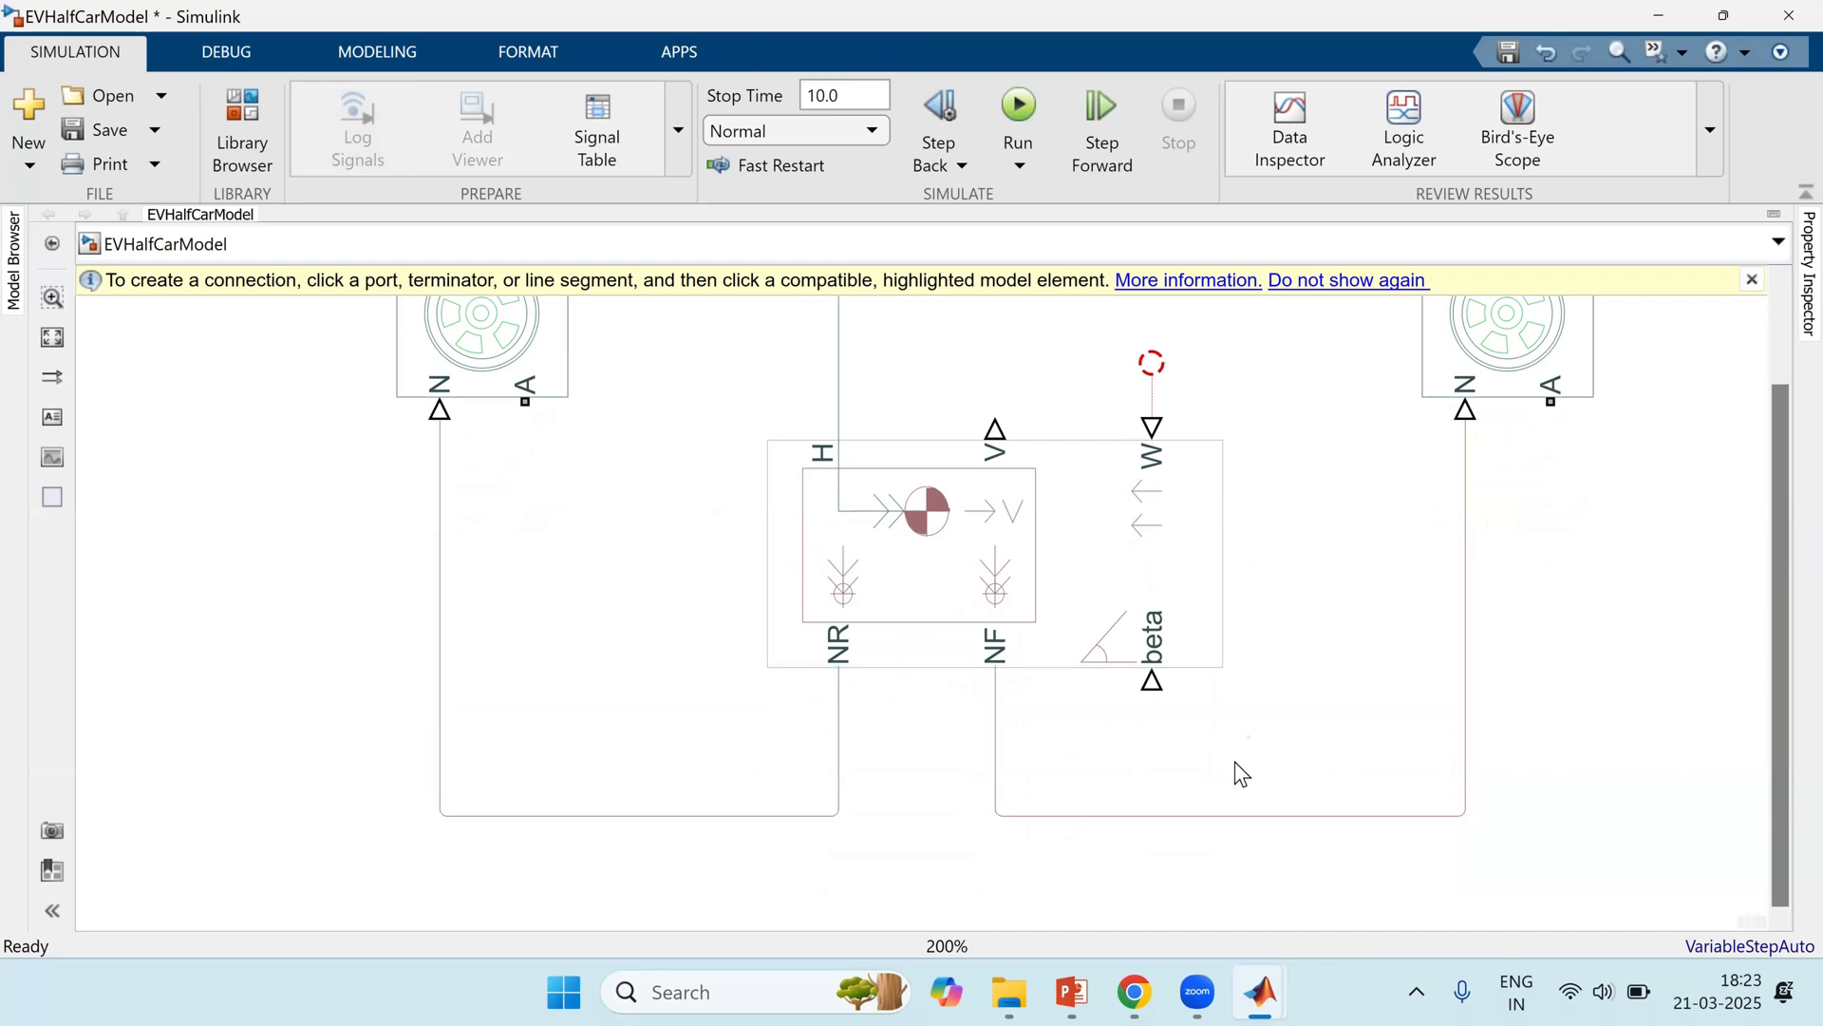
Step: Add a PS Constant block beneath the Vehicle Body, flip its output to face the body, and connect it to beta
double_click(1316, 741)
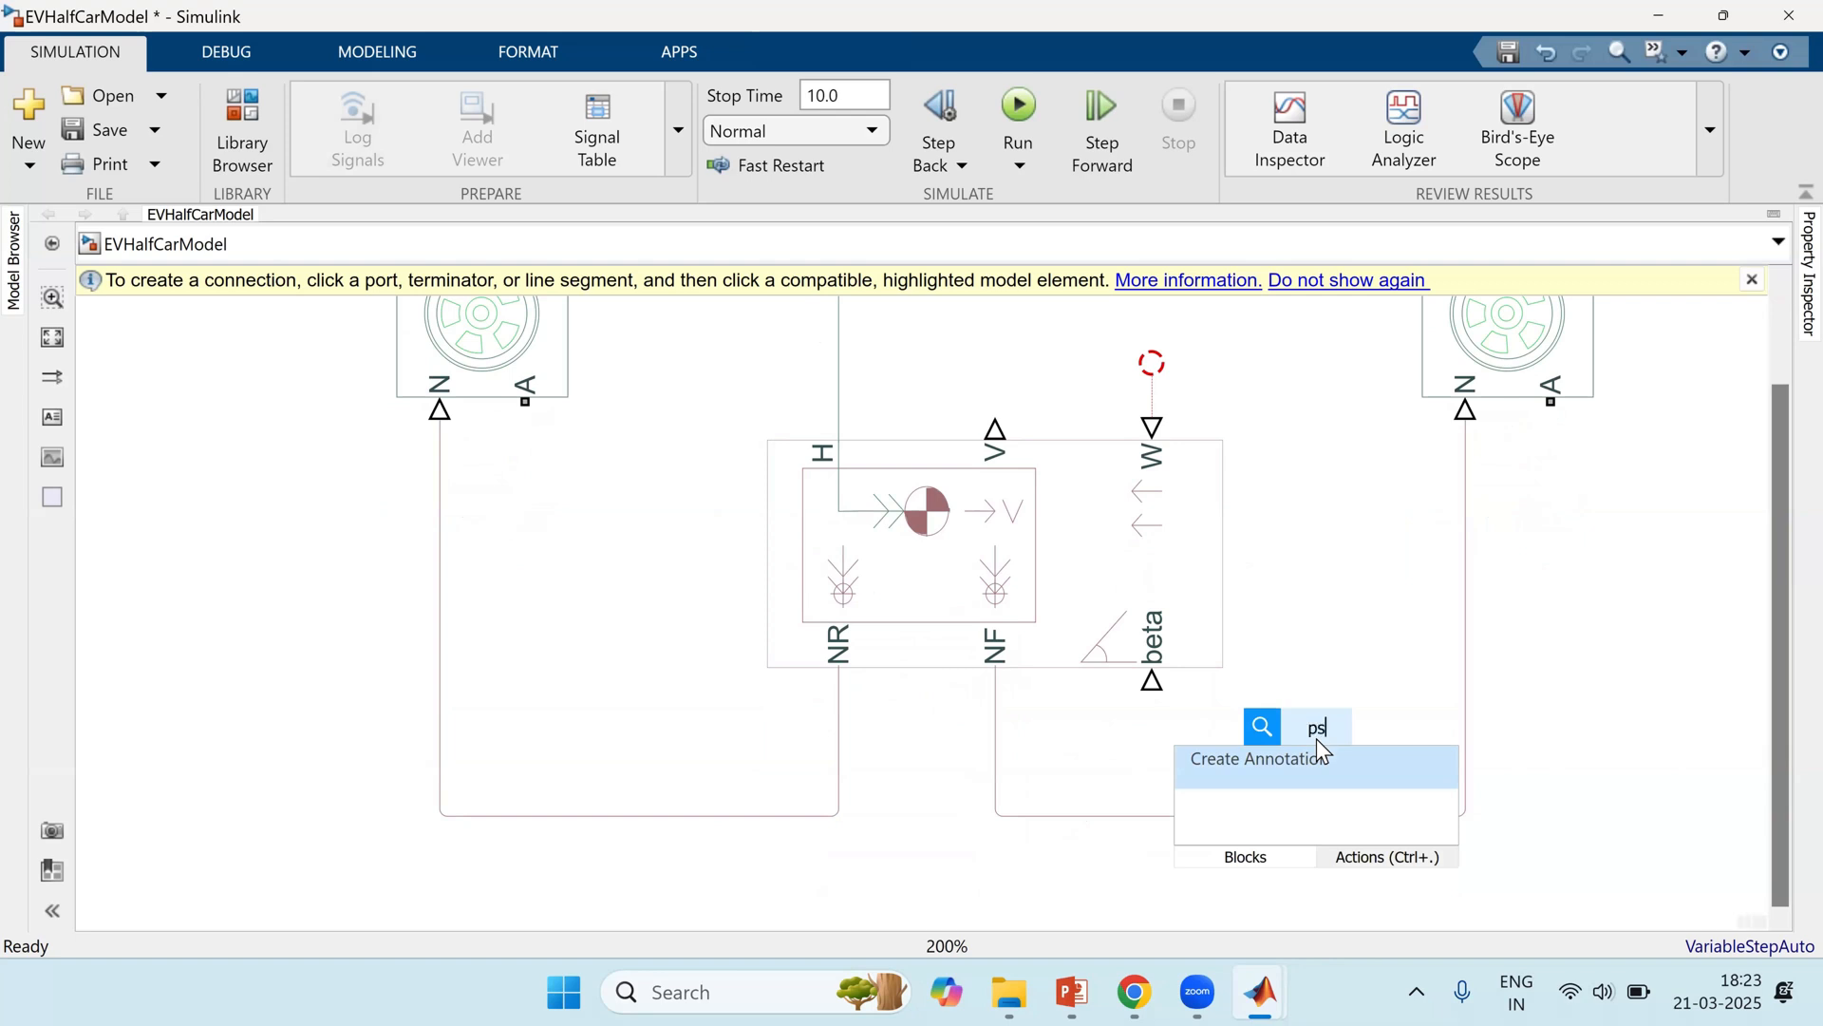
type("ps")
key("Down")
key("Return")
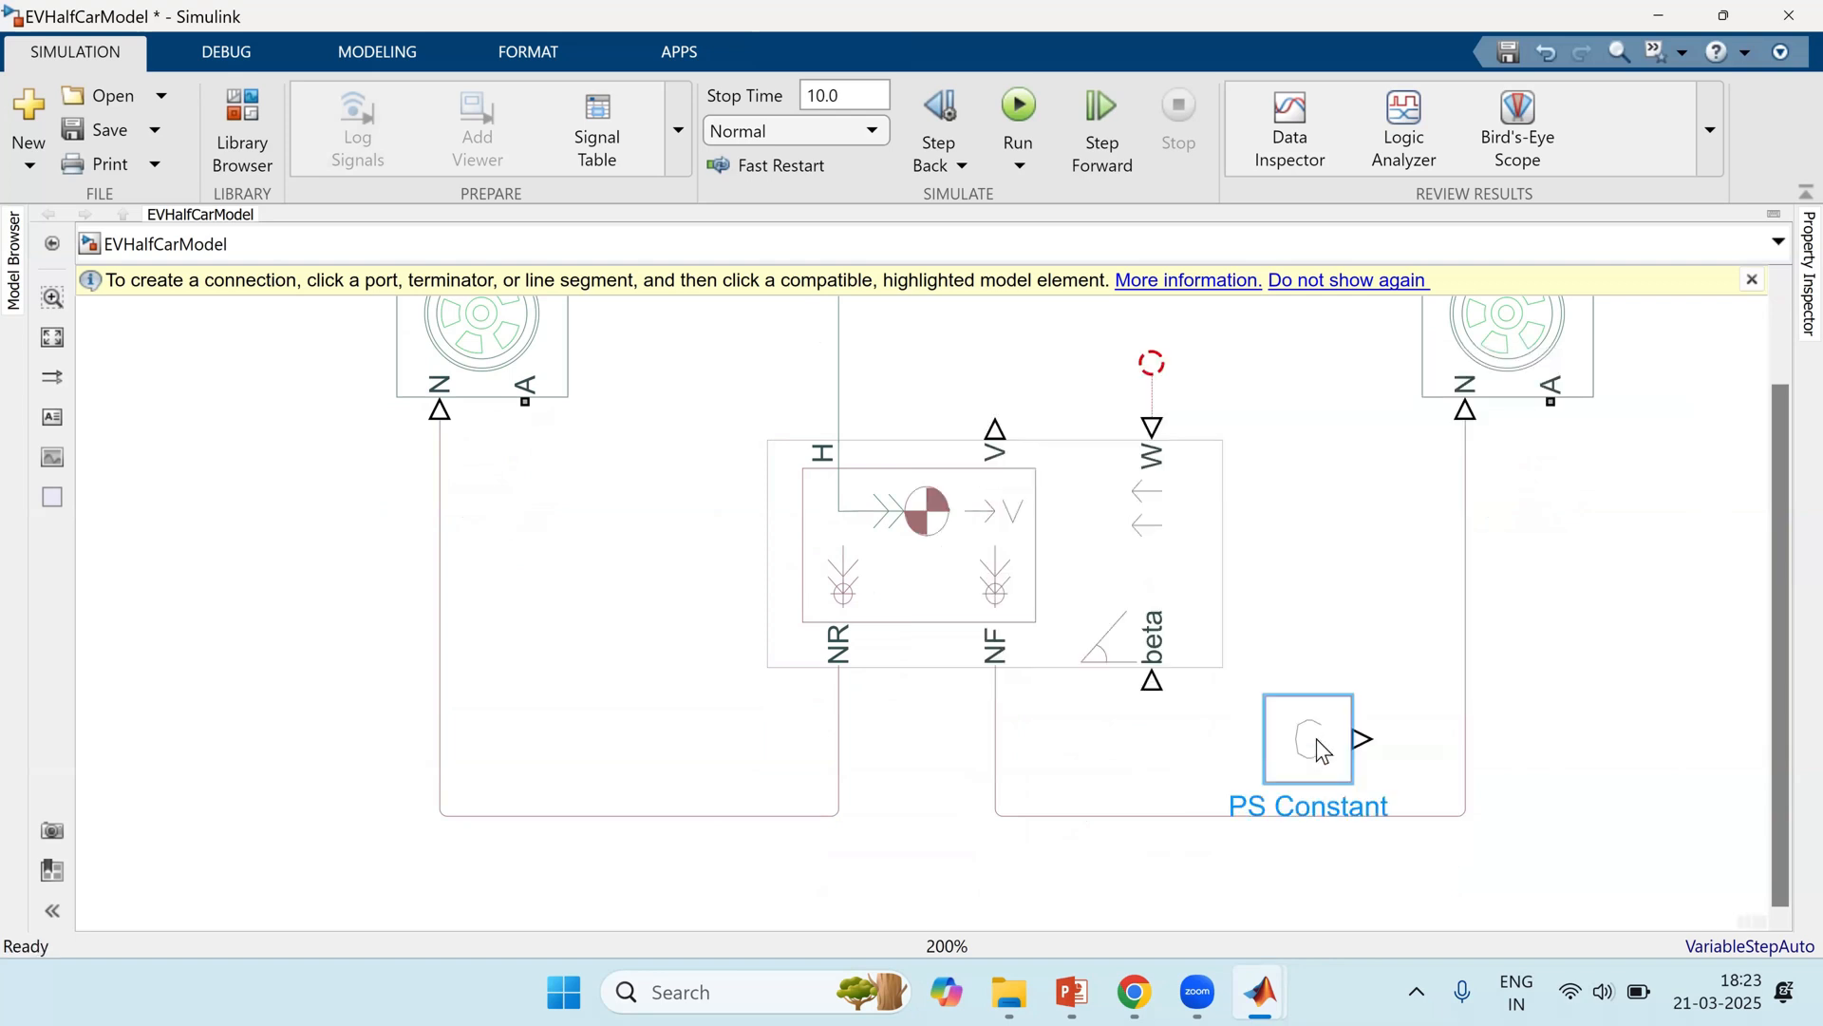
key("ctrl+r")
left_click_drag(1254, 737, 1152, 678)
Step: Set the PS Constant feeding beta to 0 rad and accept its parameters
left_click(1297, 741)
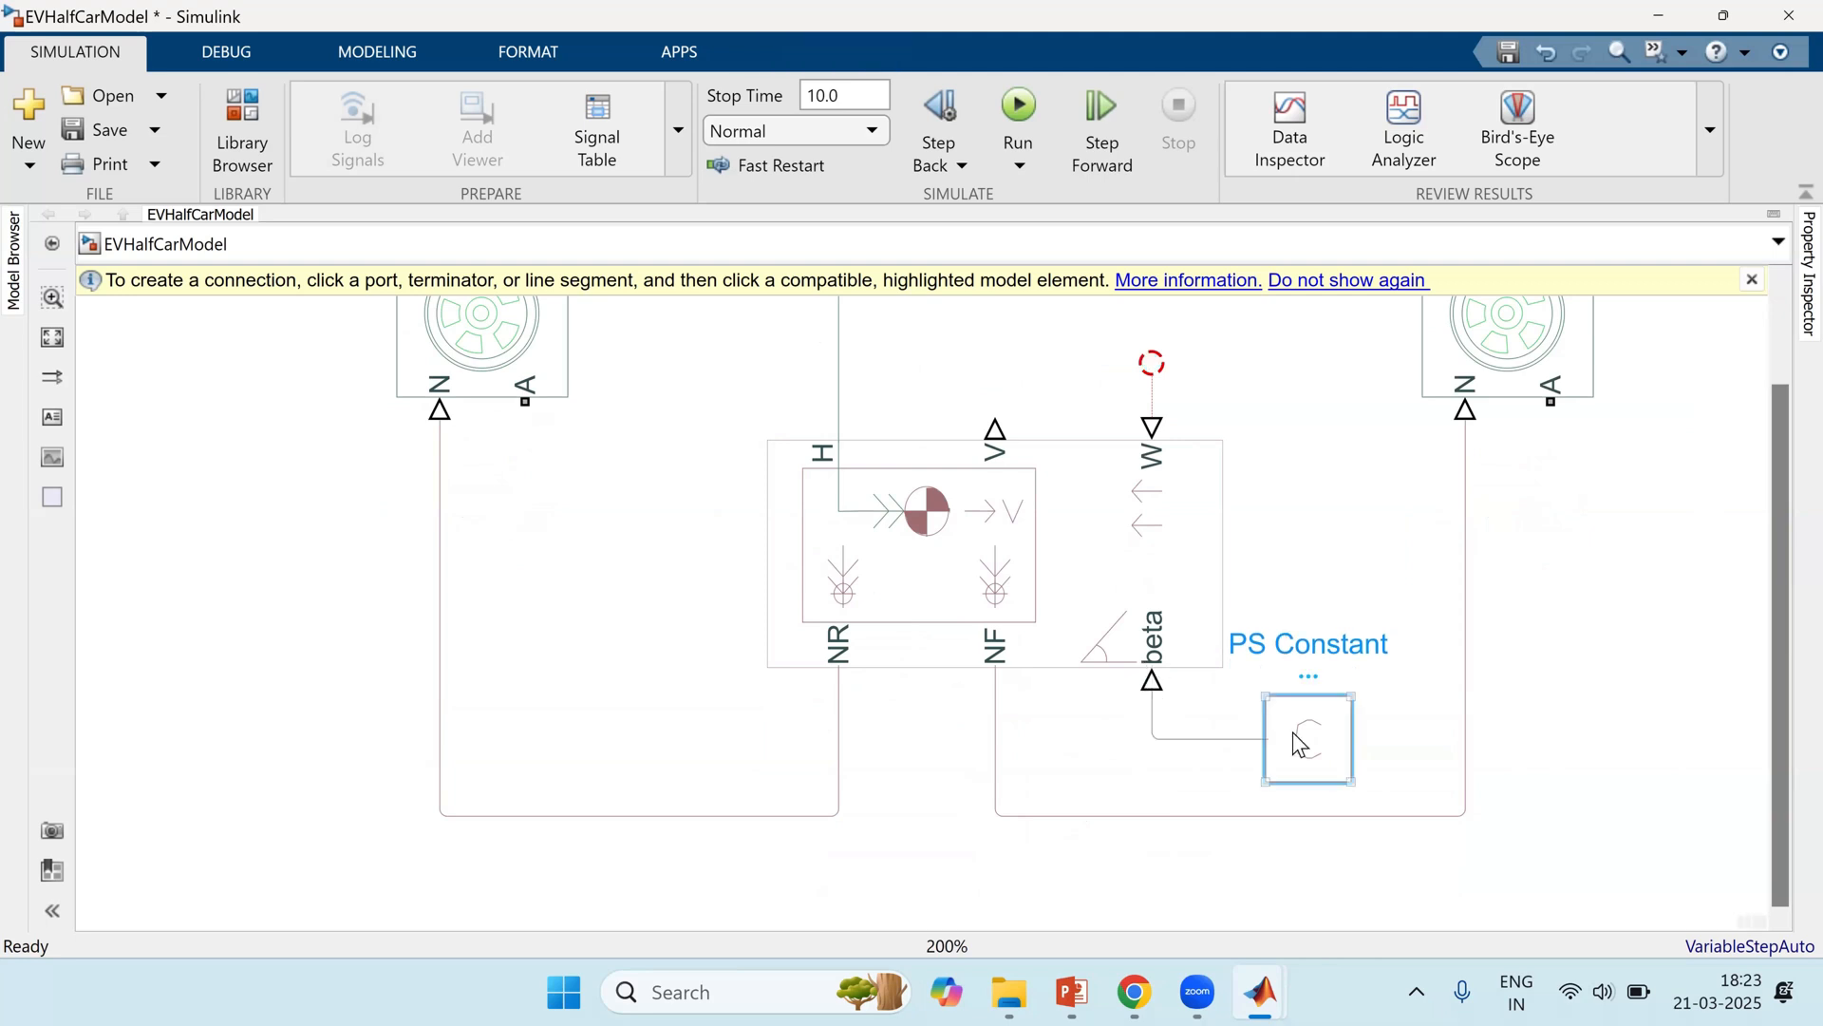
double_click(1299, 742)
left_click(1225, 815)
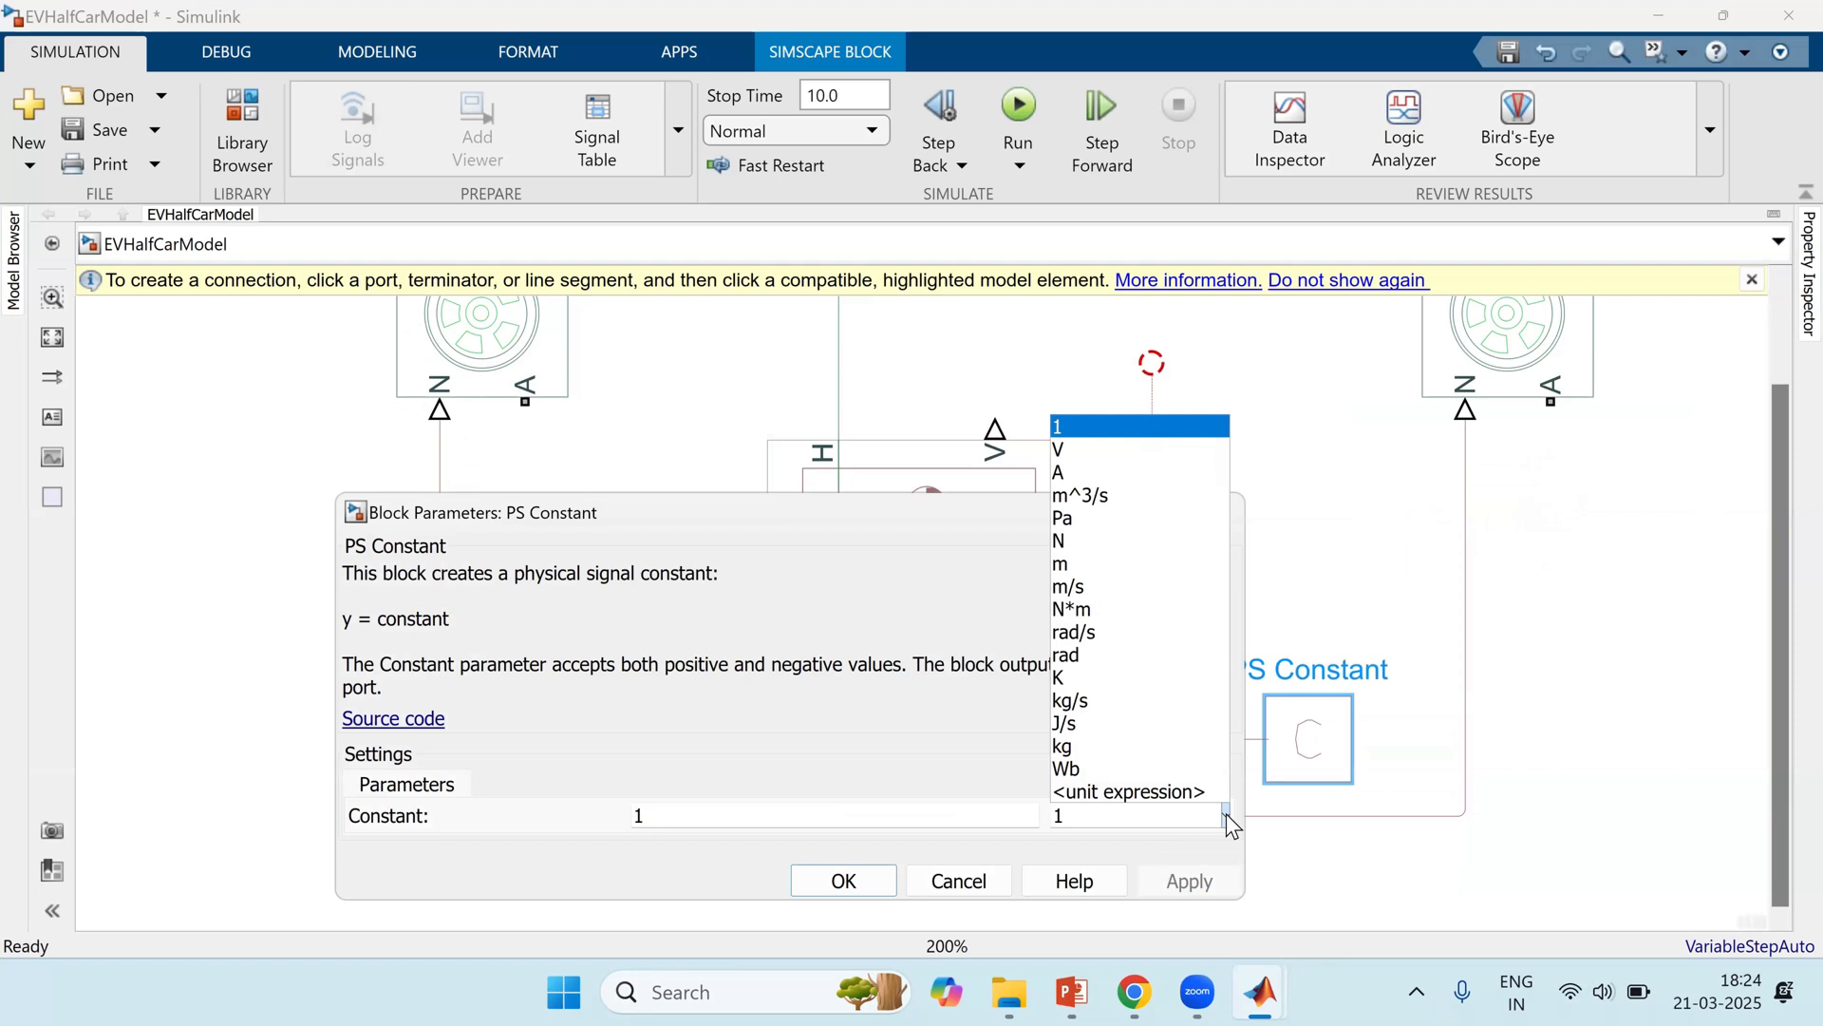
key("r")
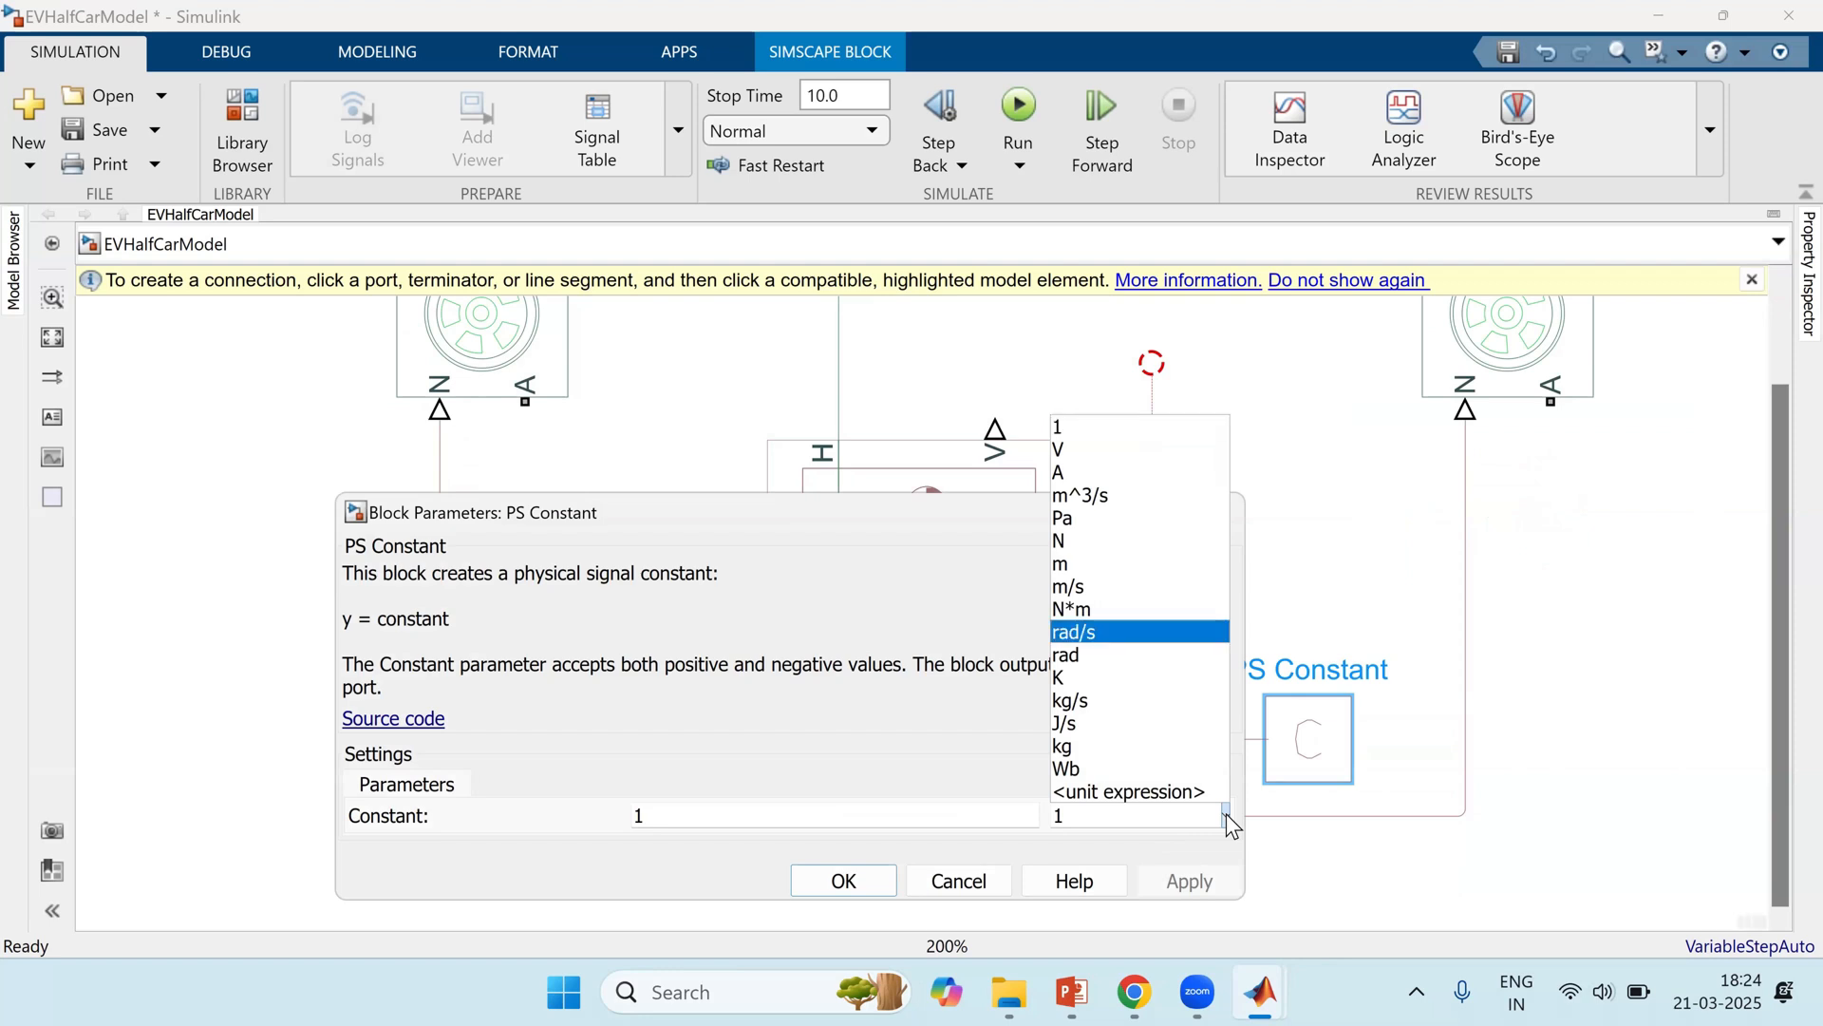
left_click(1144, 653)
double_click(764, 813)
type("0")
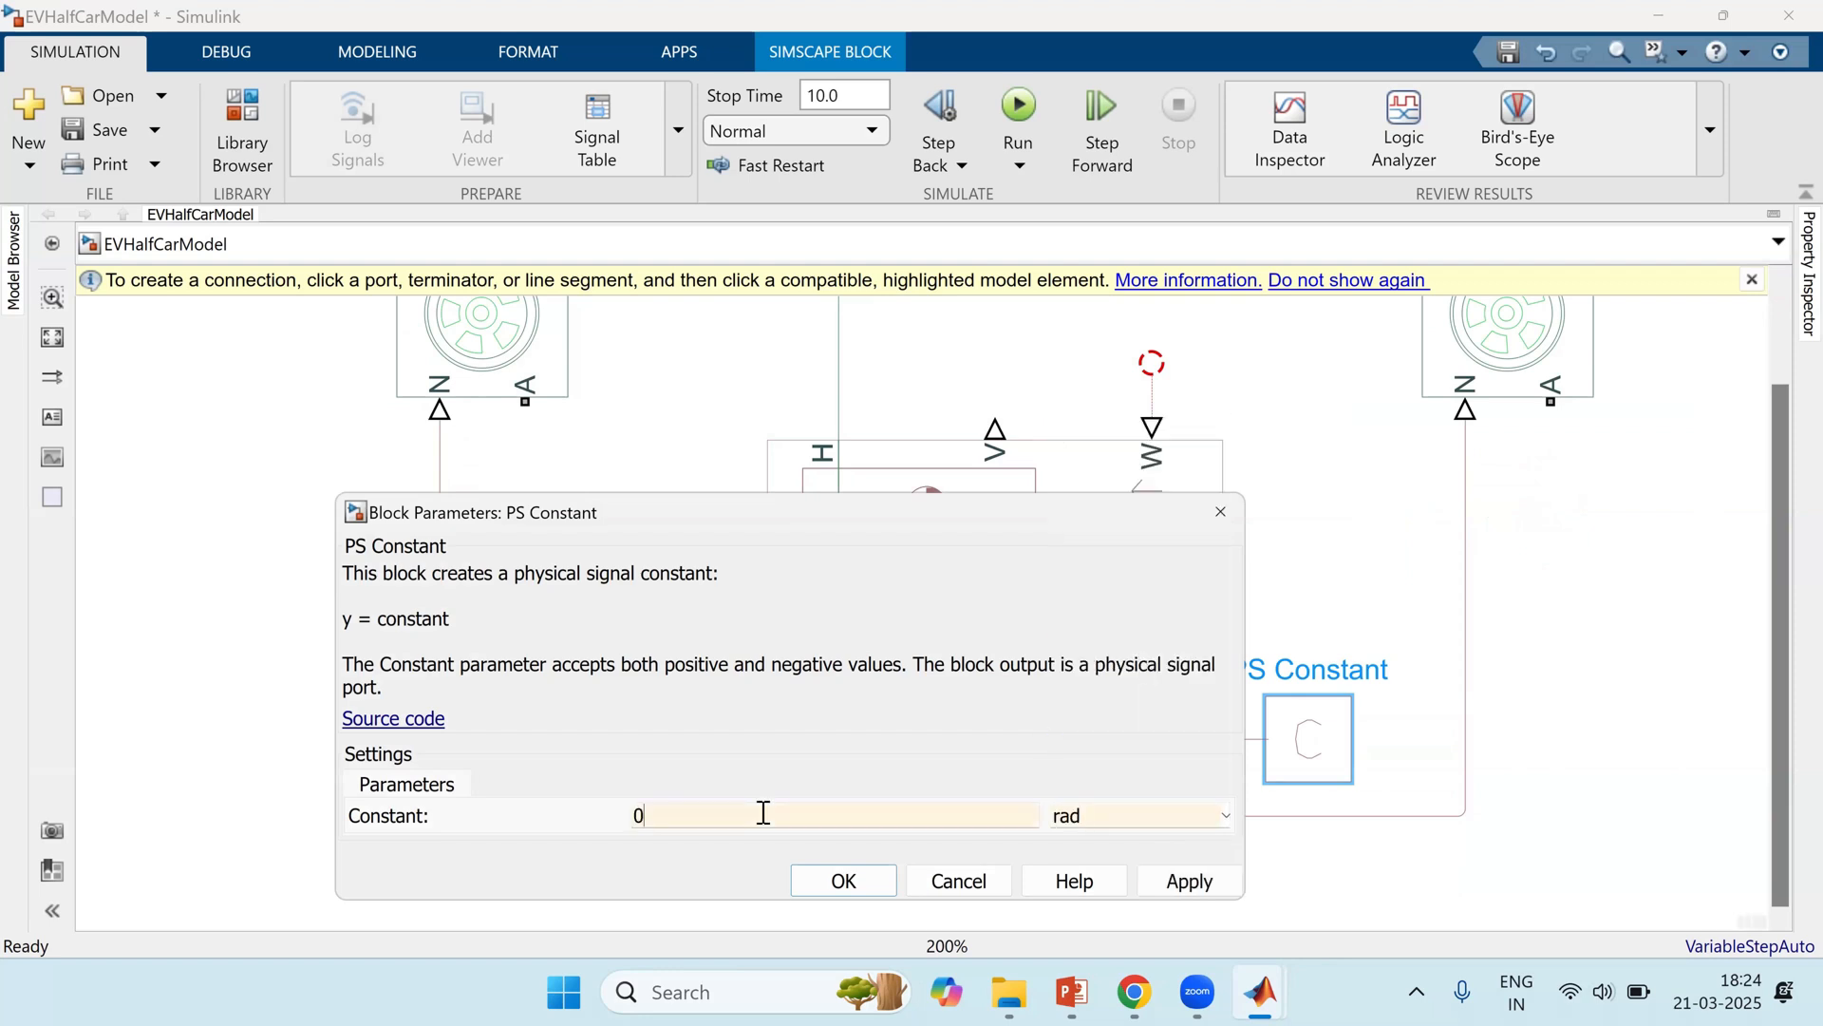
double_click(761, 811)
key("Return")
left_click(1660, 646)
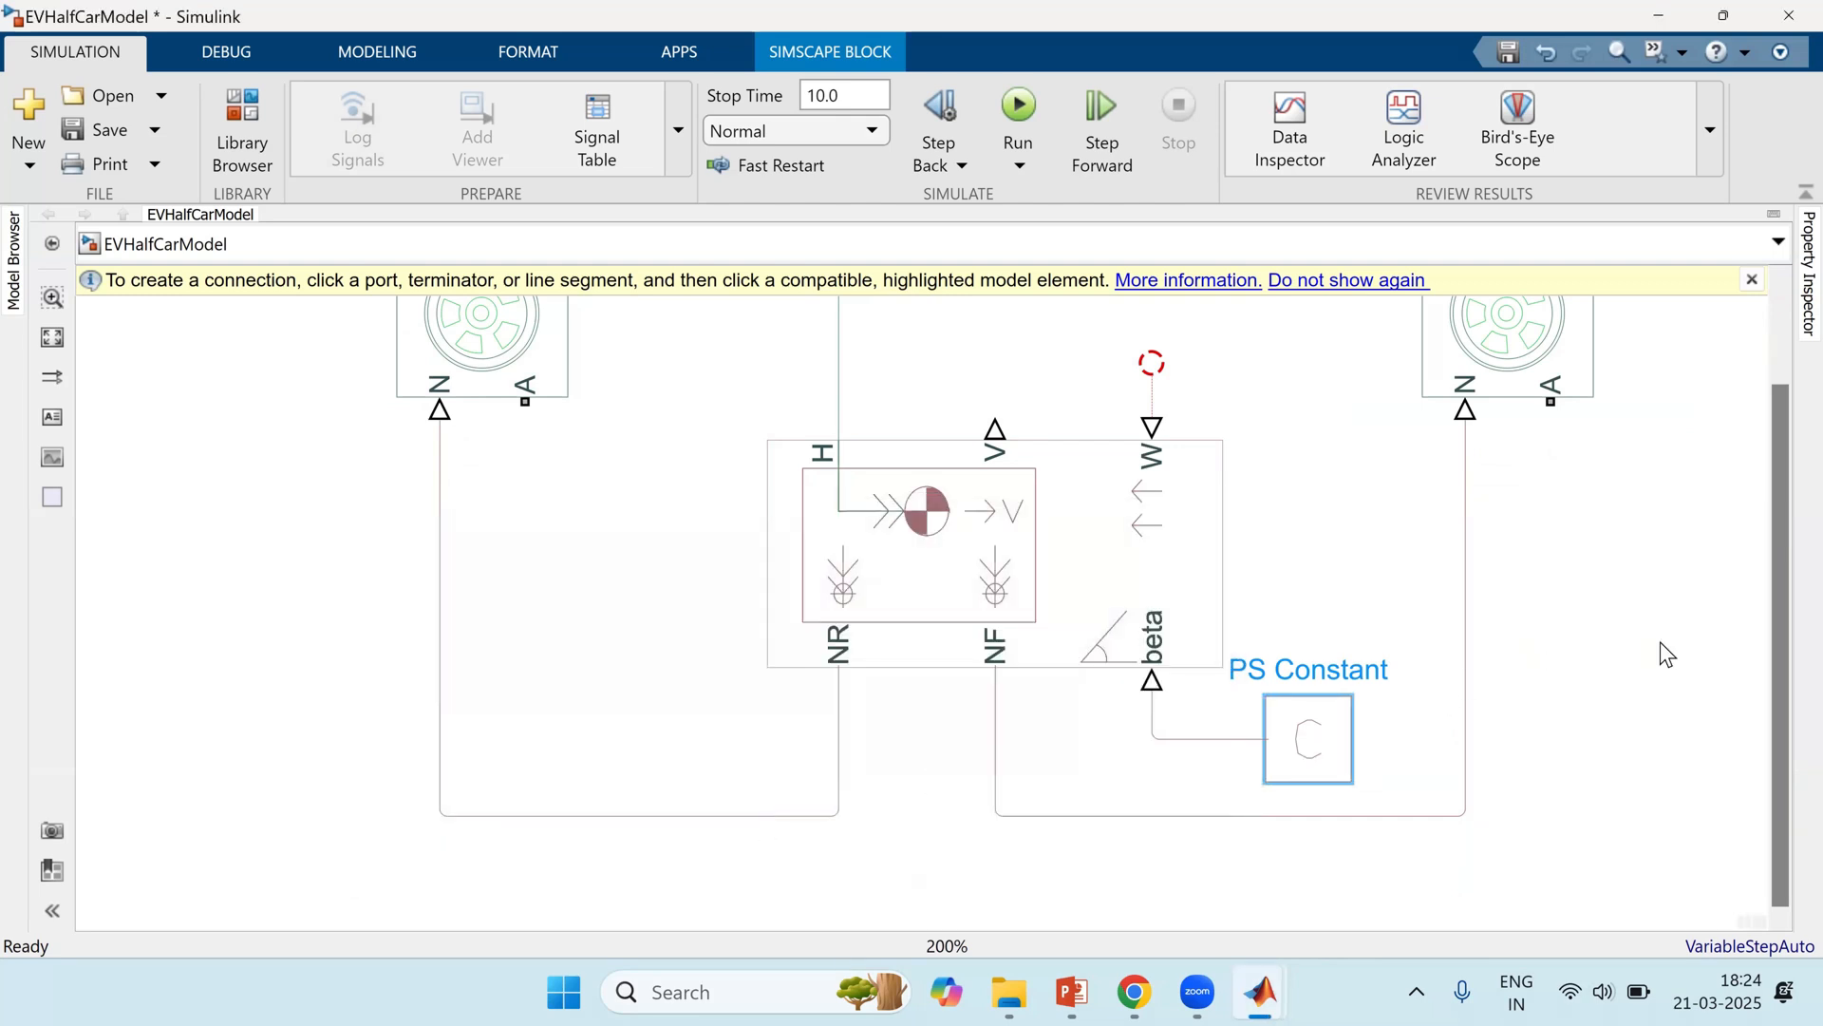
Step: Copy the PS Constant onto the Vehicle Body's open W line and set the copy's unit to m/s
key("space")
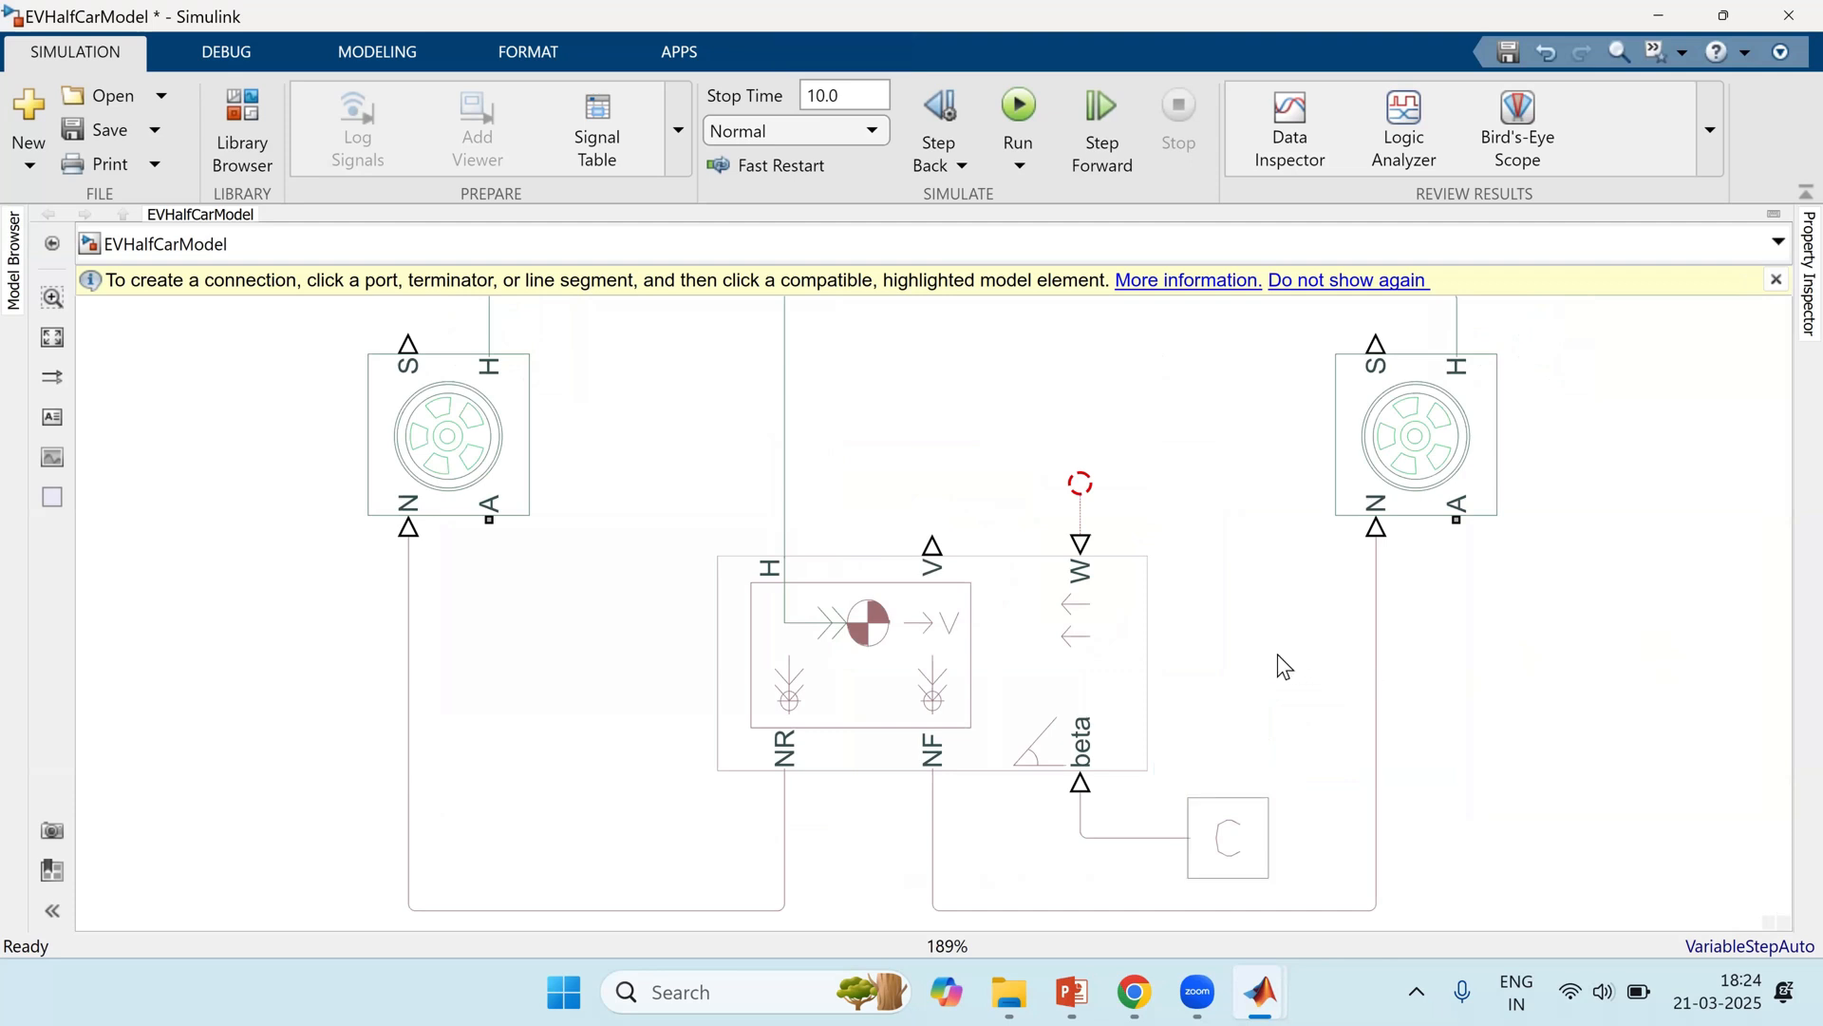
left_click_drag(1223, 854, 1084, 492)
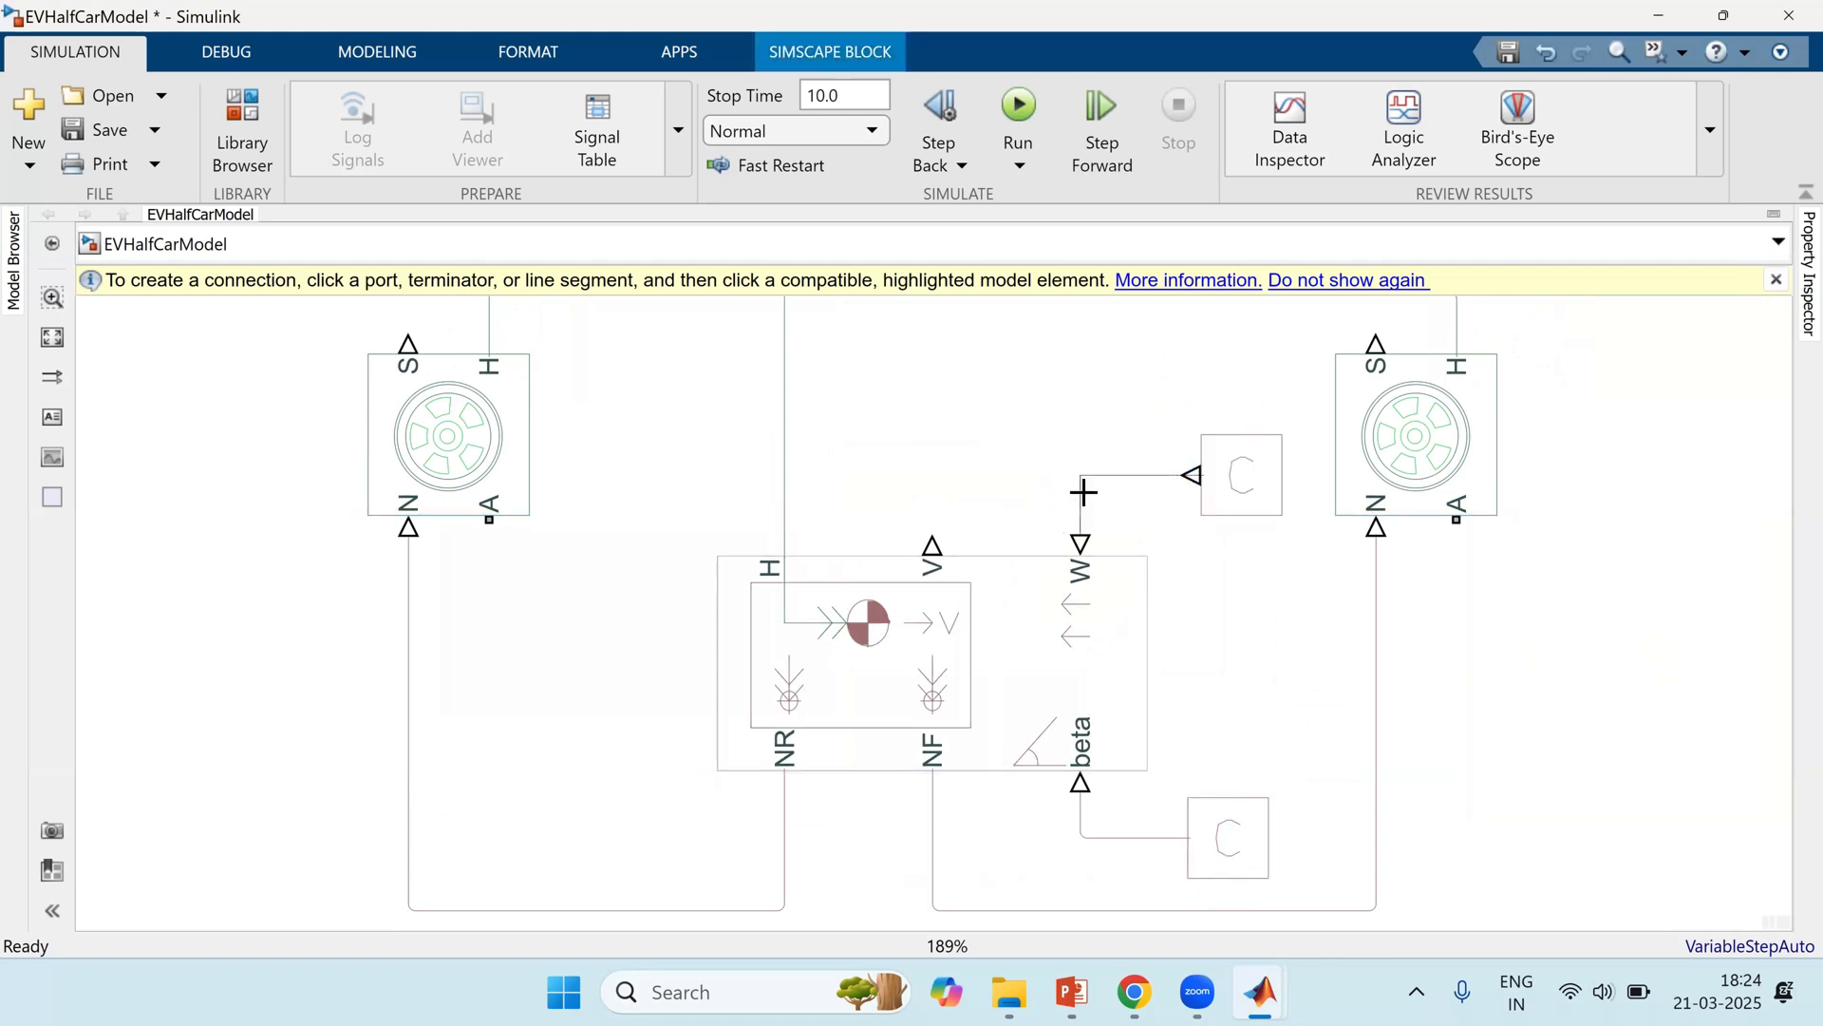
left_click(1241, 478)
double_click(1244, 479)
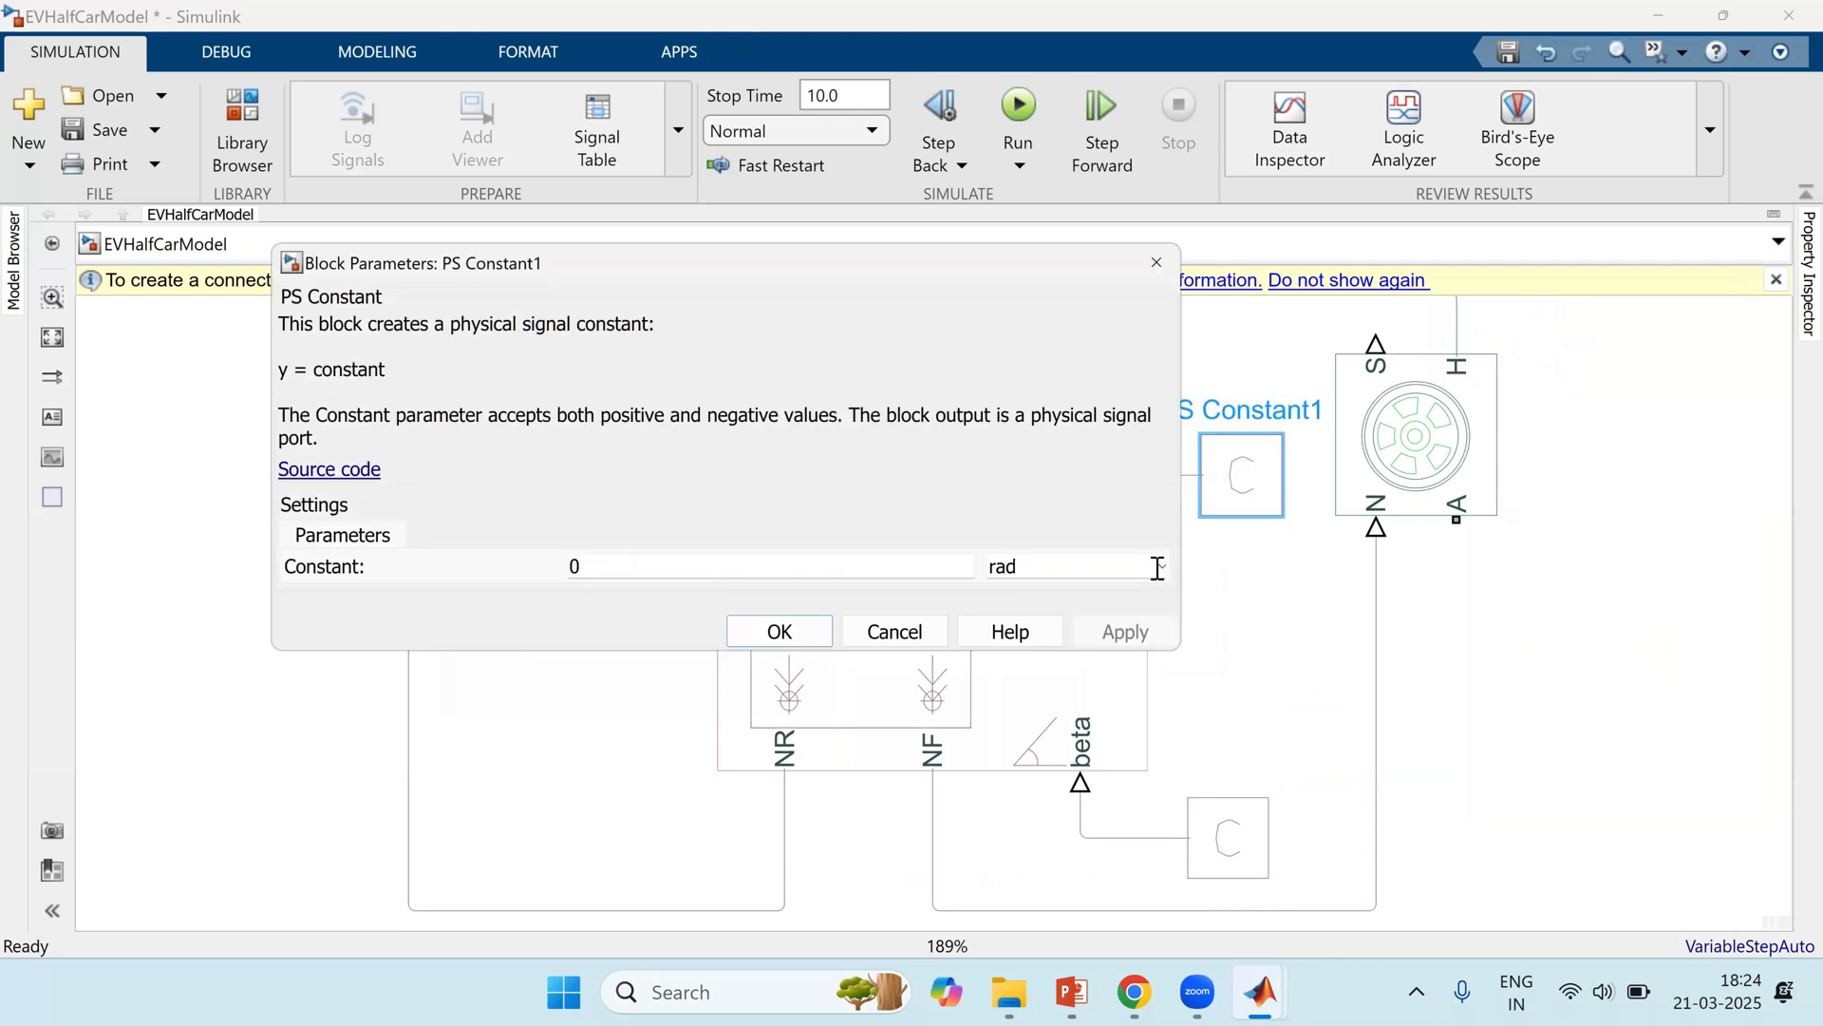
double_click(1155, 570)
type("m/s")
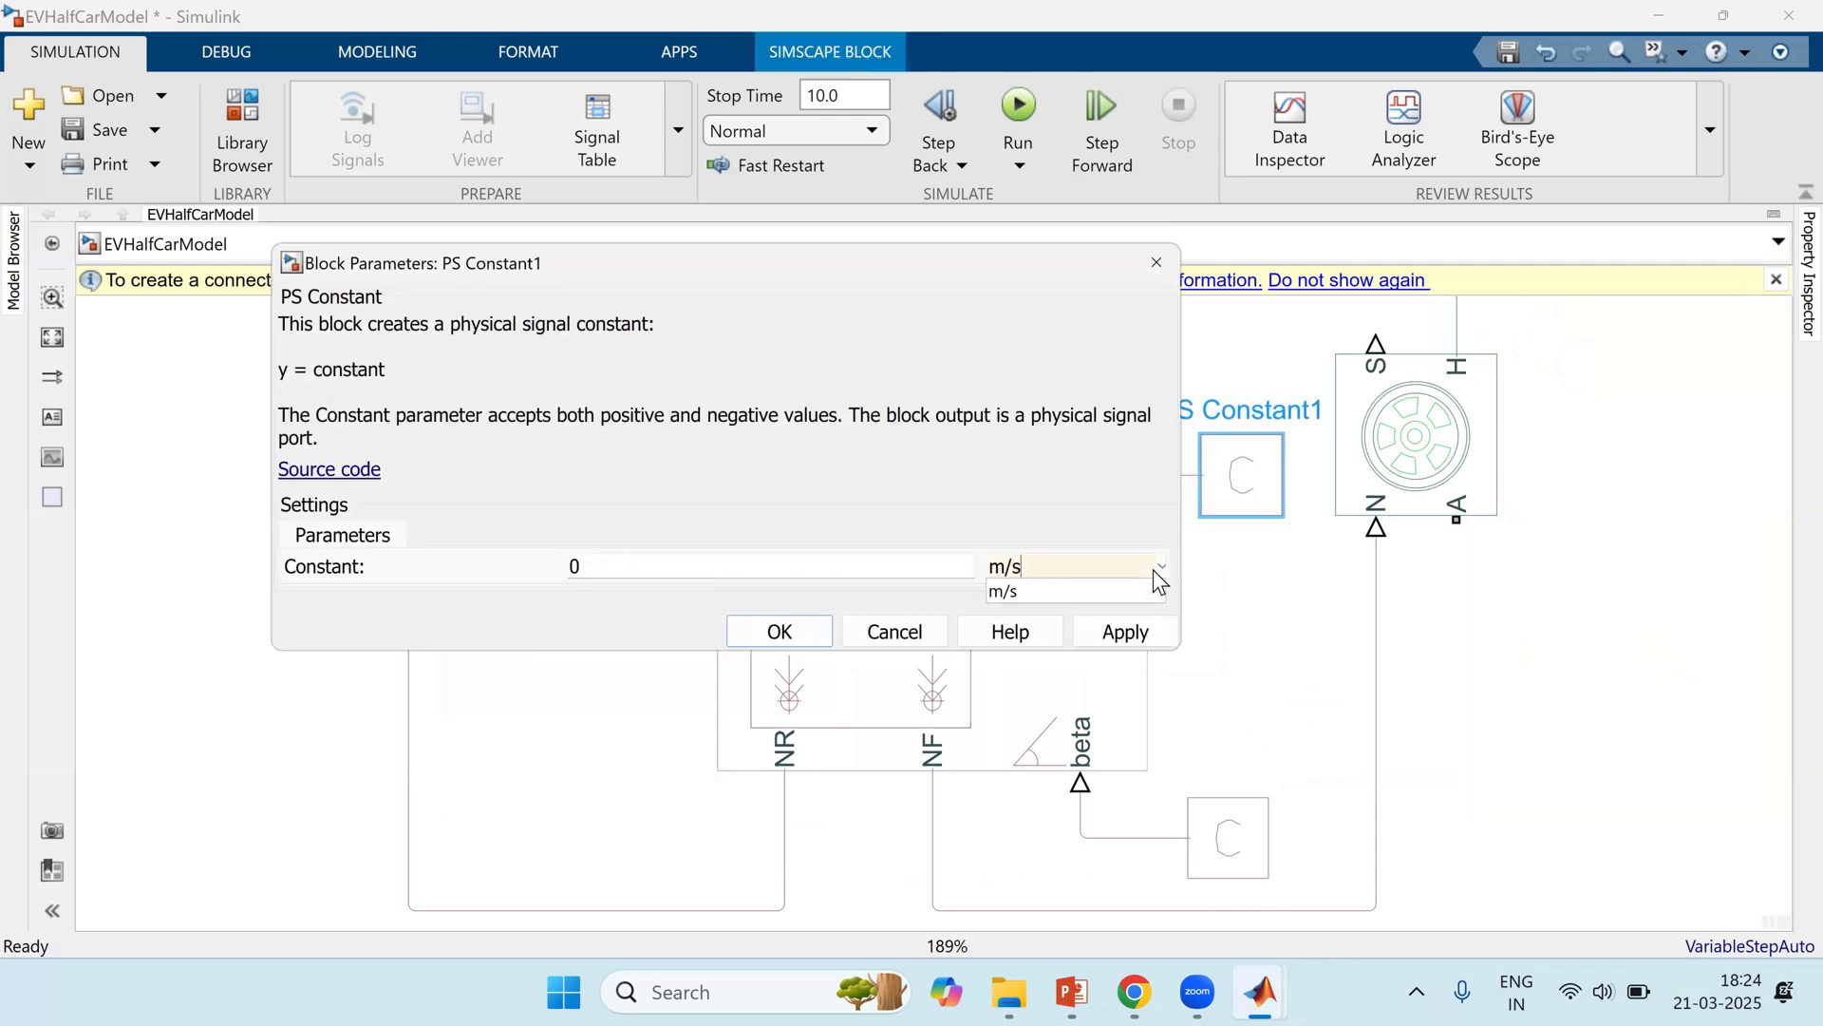
left_click(950, 565)
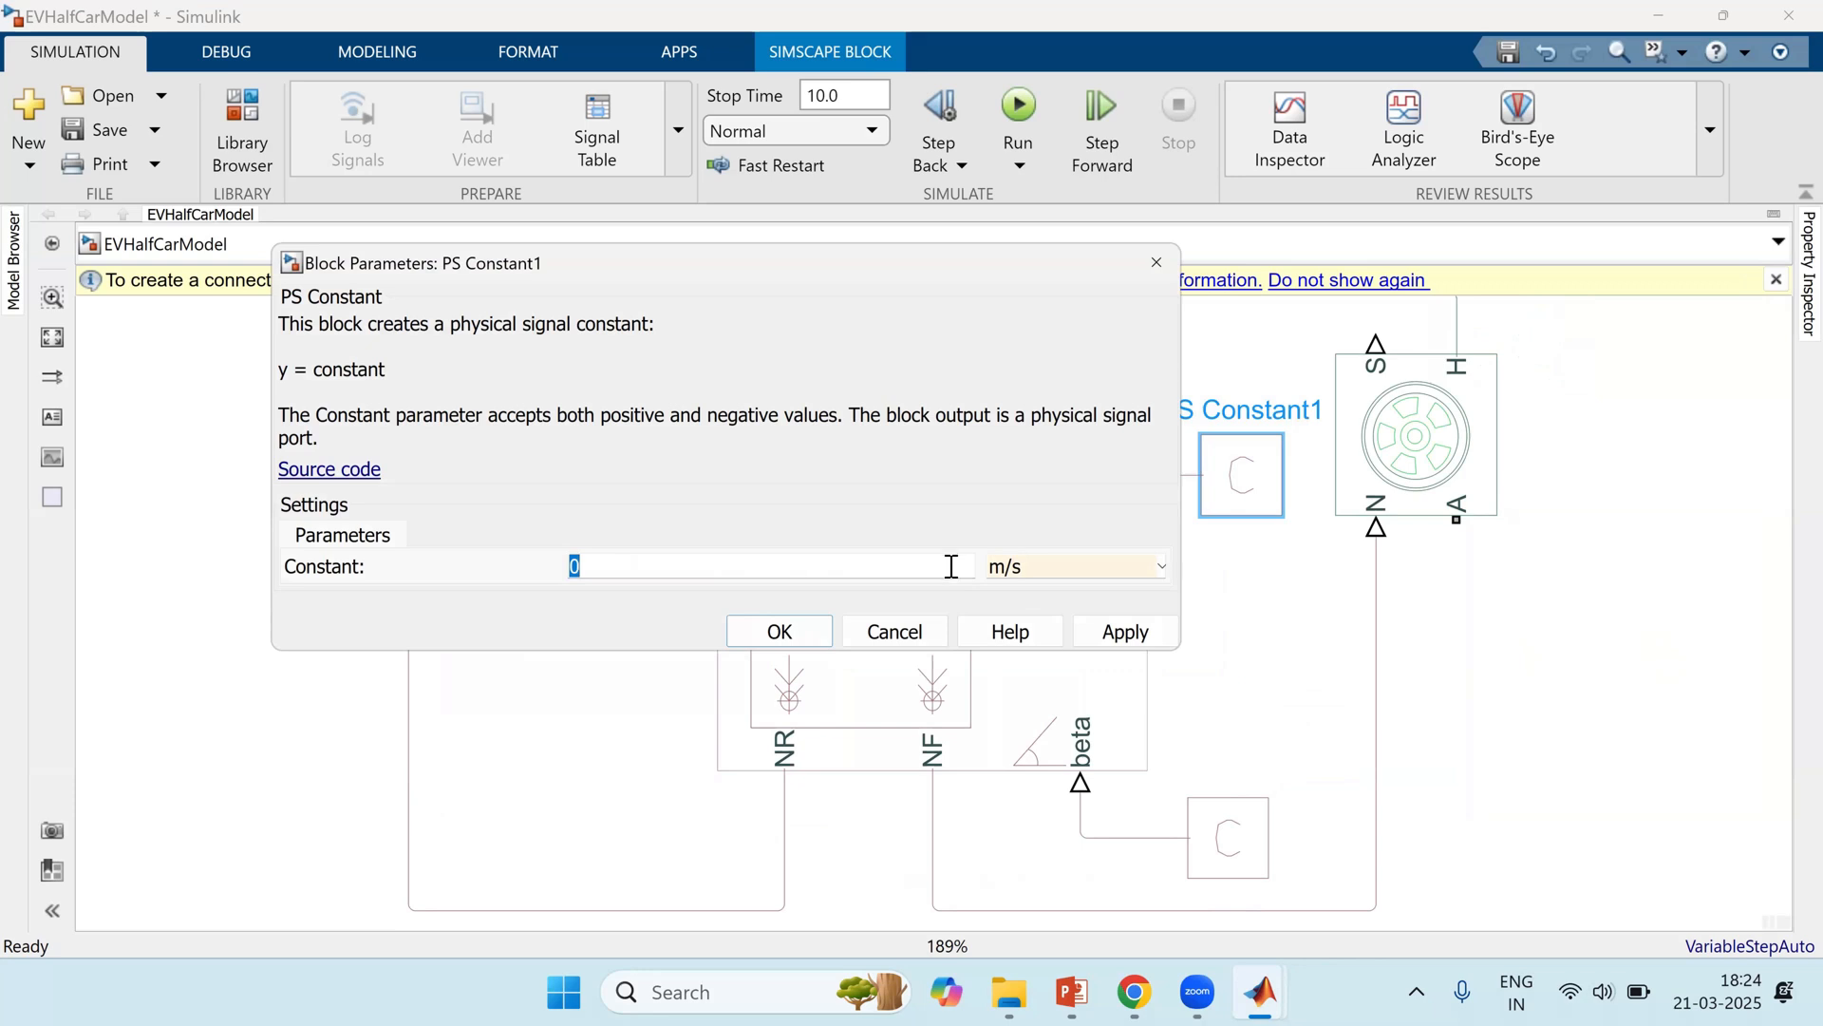
left_click(777, 633)
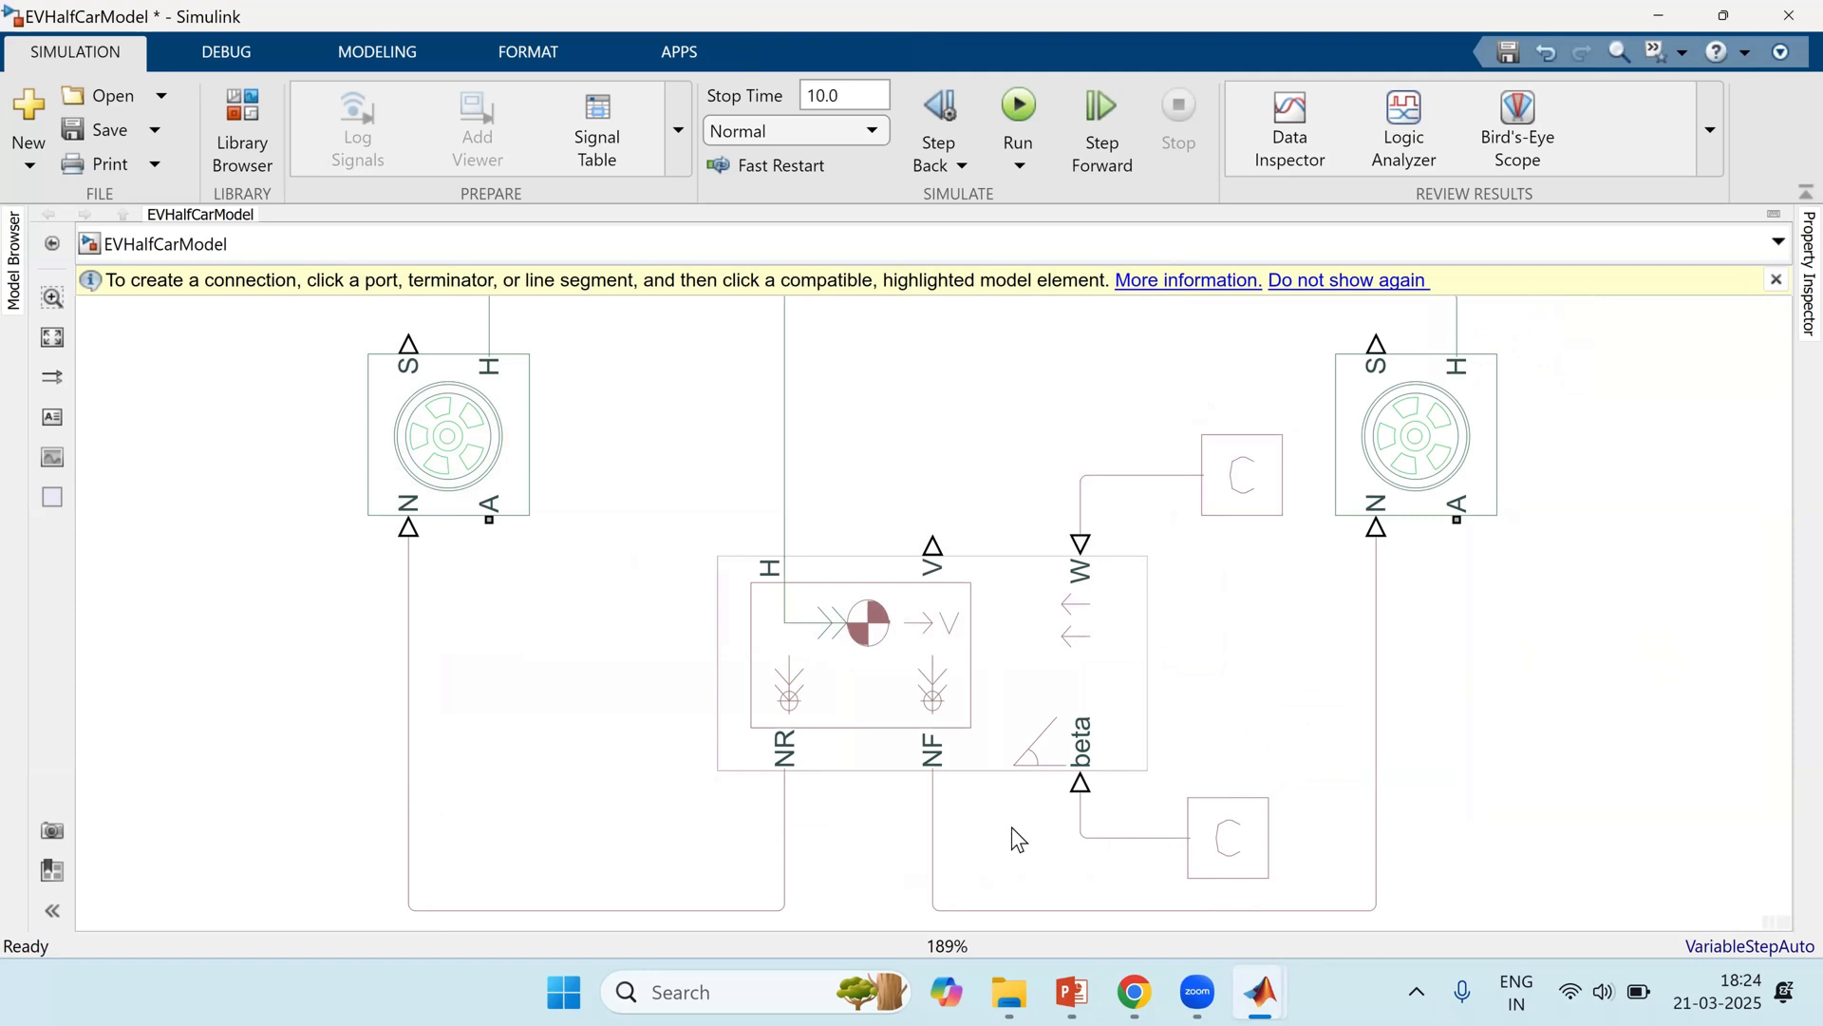
Step: Place a Scope above the Vehicle Body and draw a short open-ended line upward from the V port
double_click(992, 394)
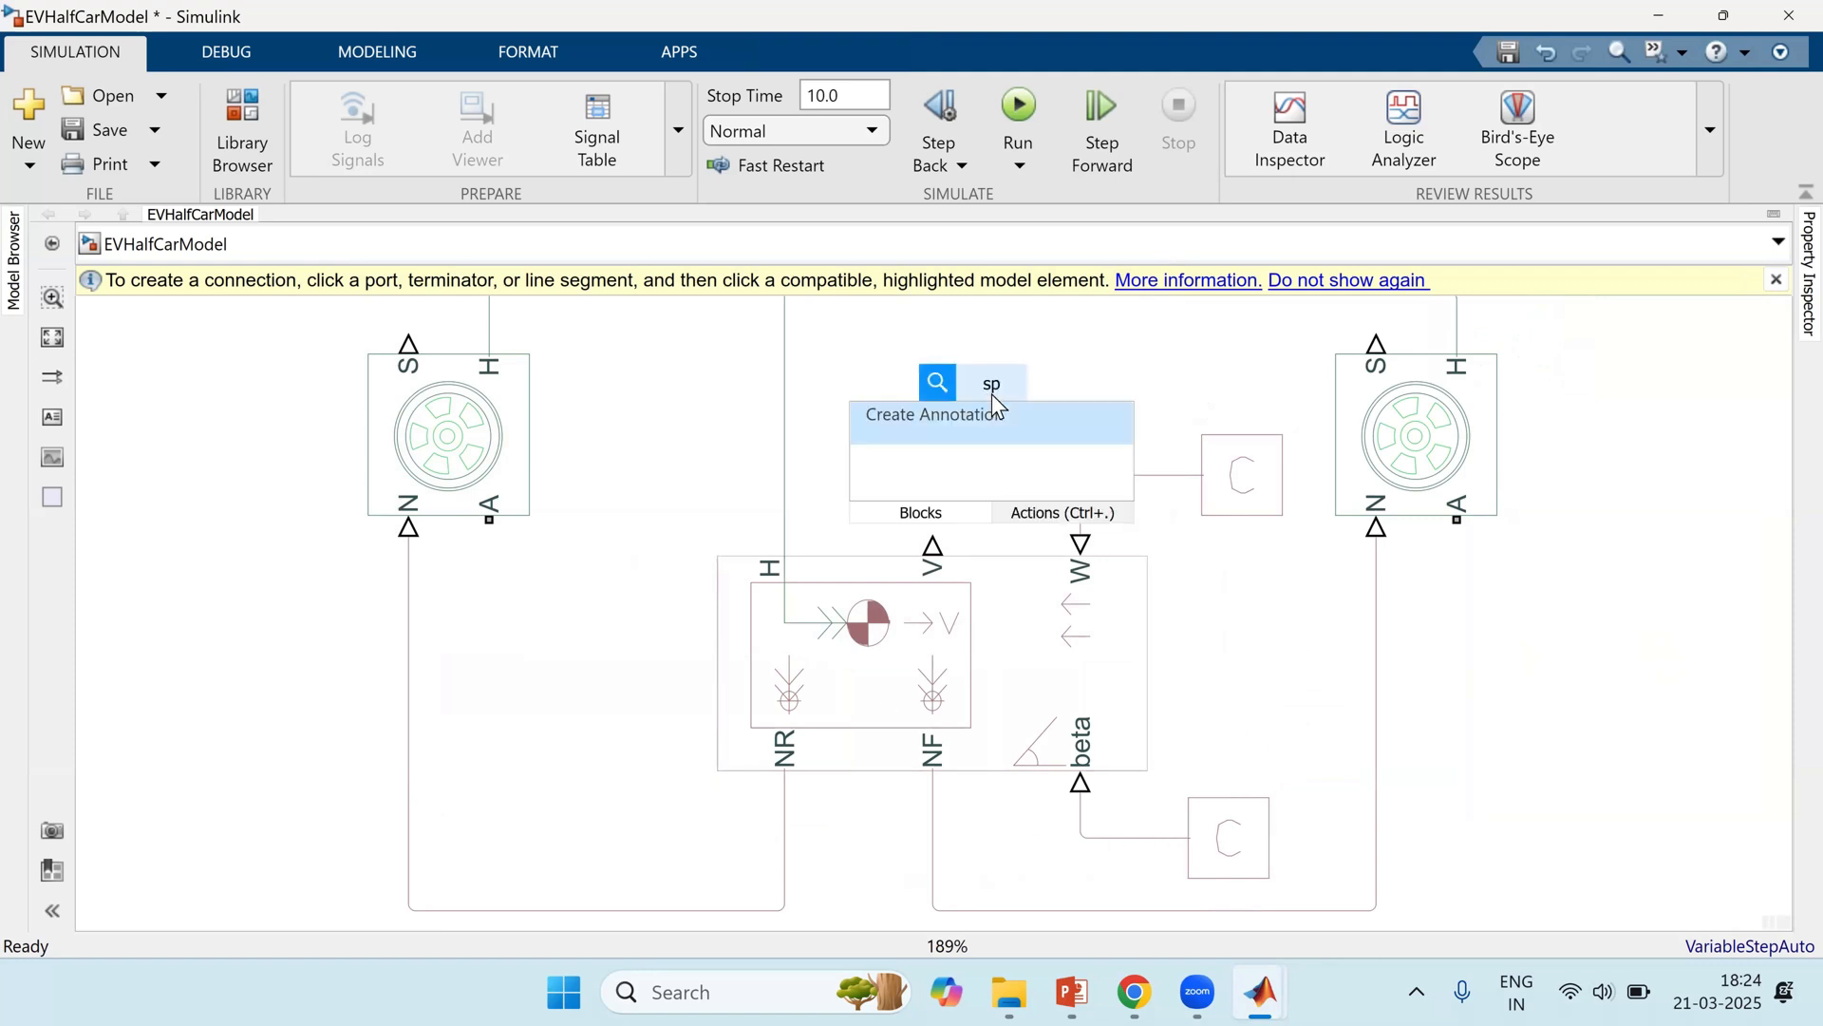
type("p")
type("co")
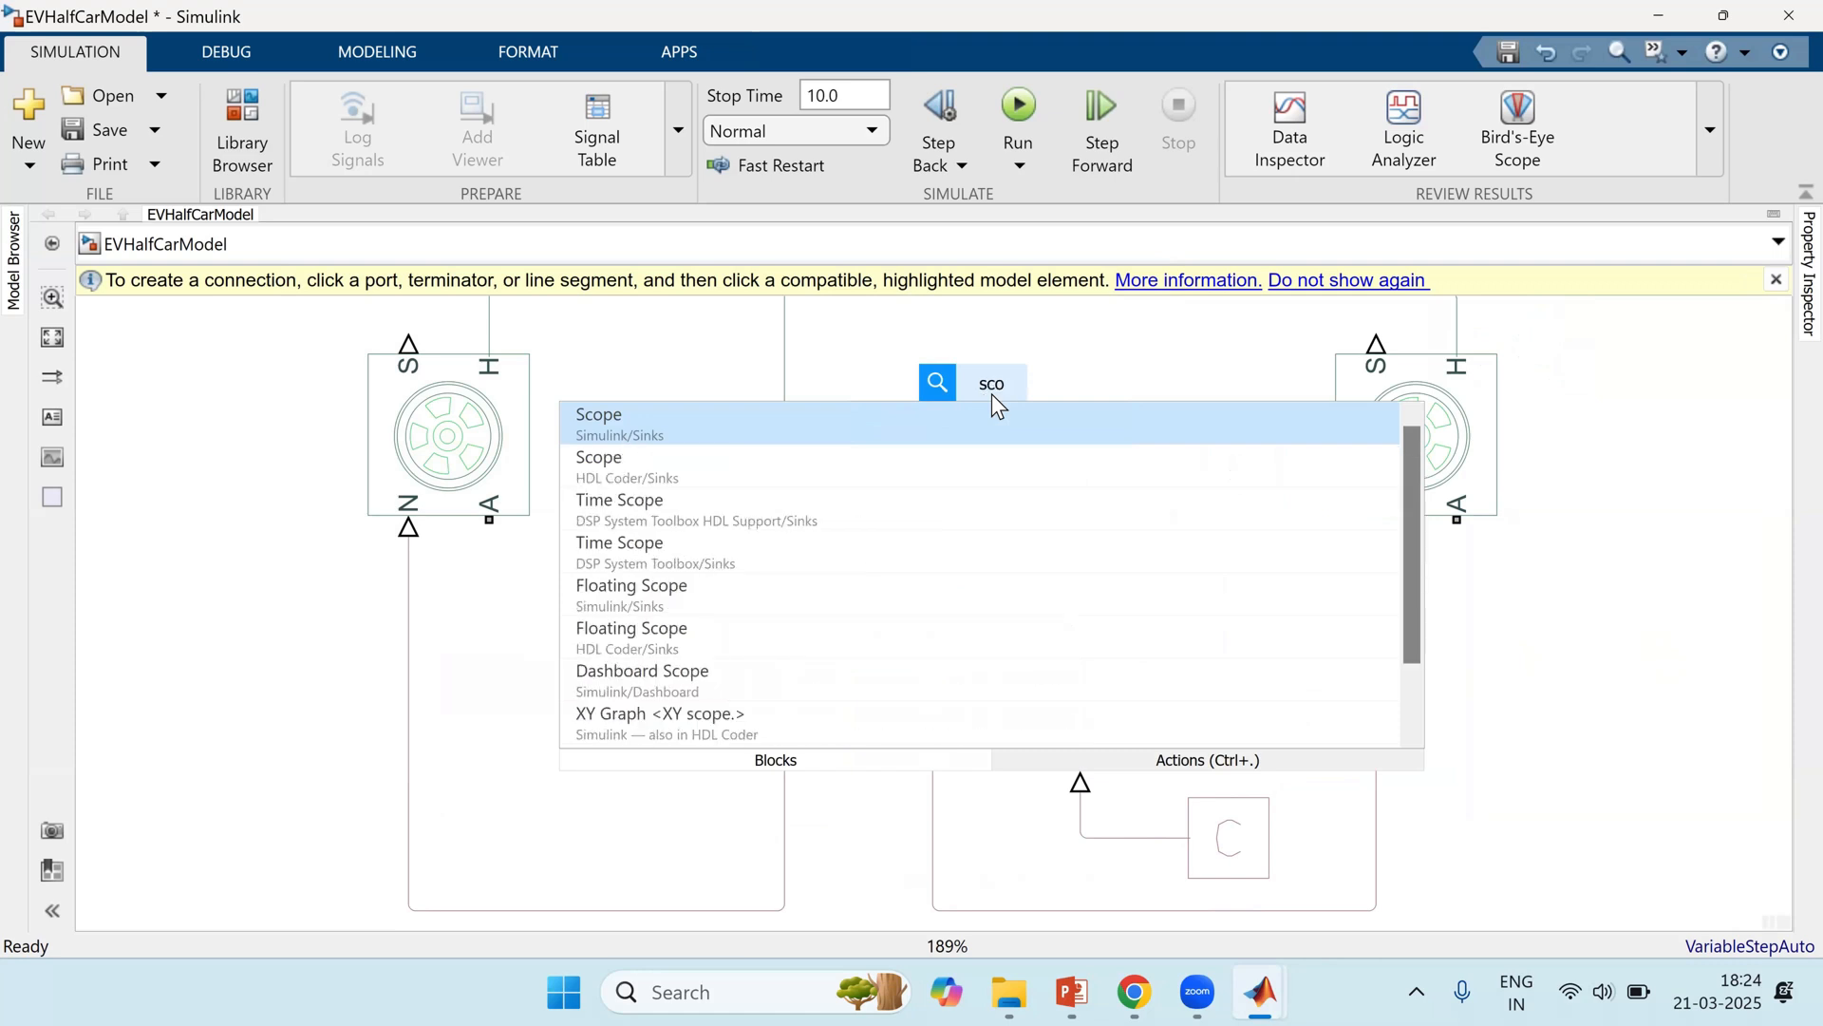
key("Return")
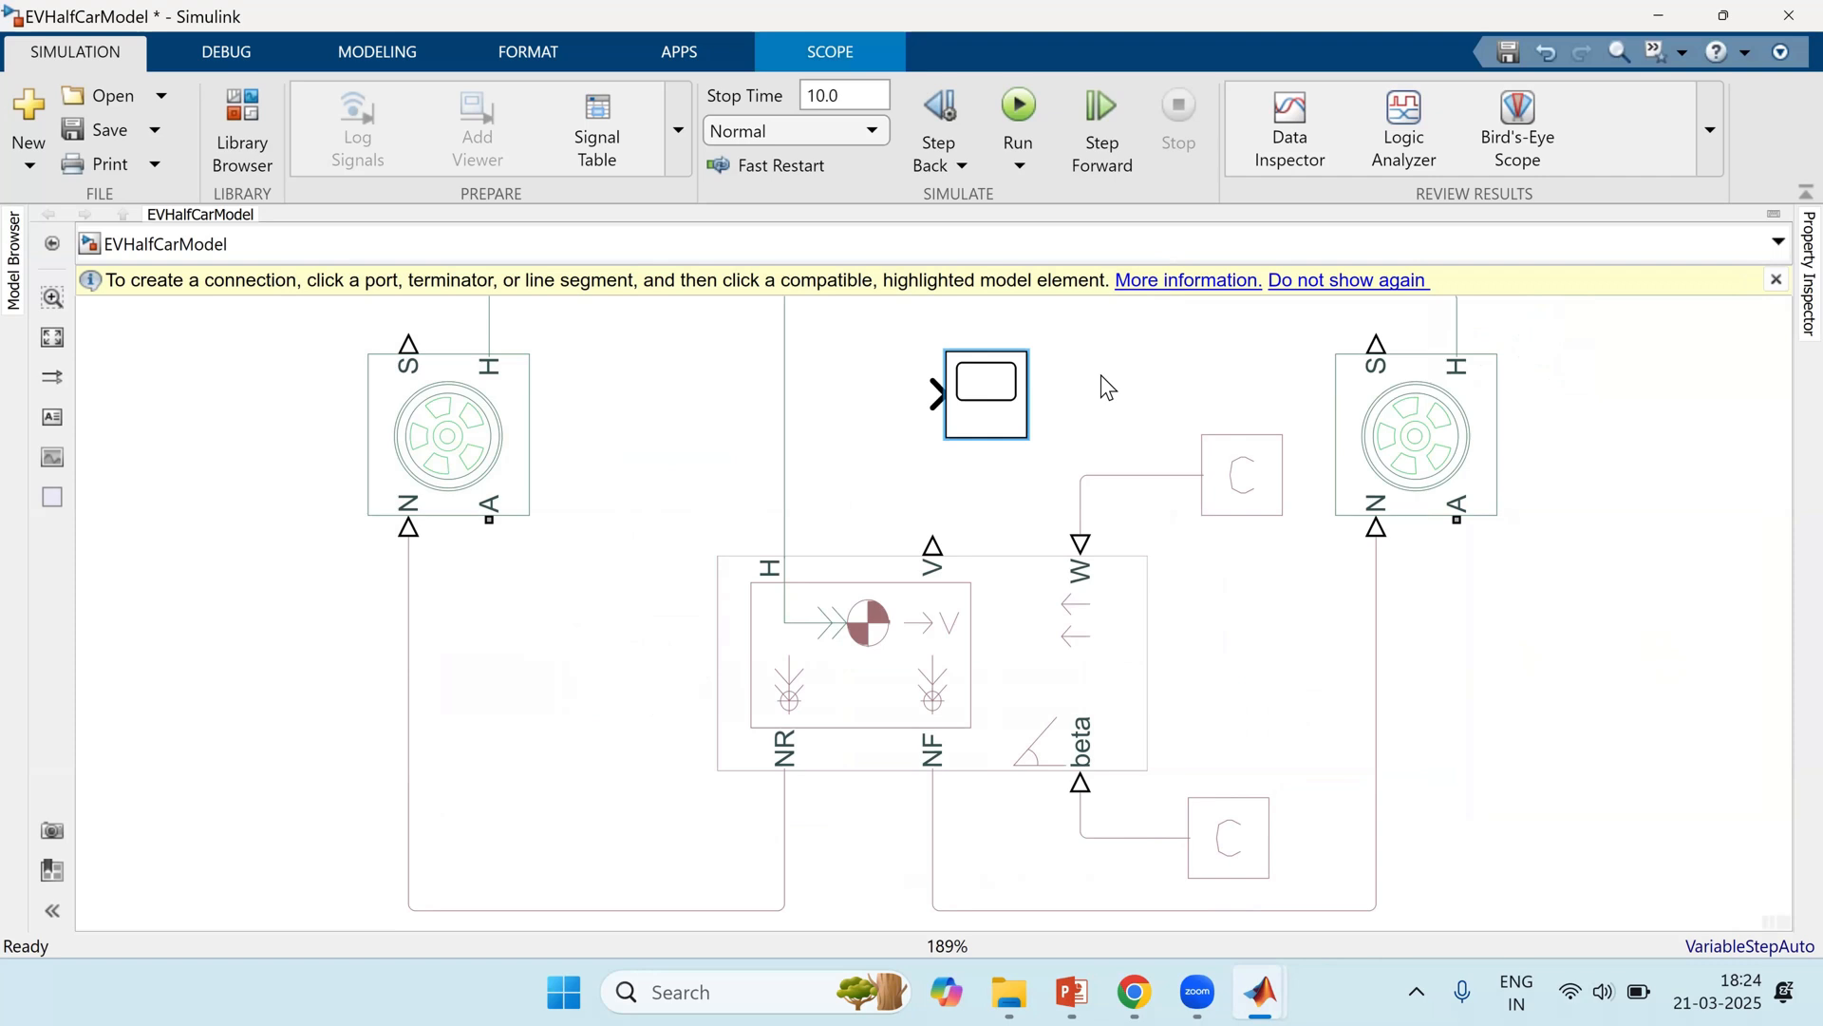
left_click_drag(930, 545, 933, 496)
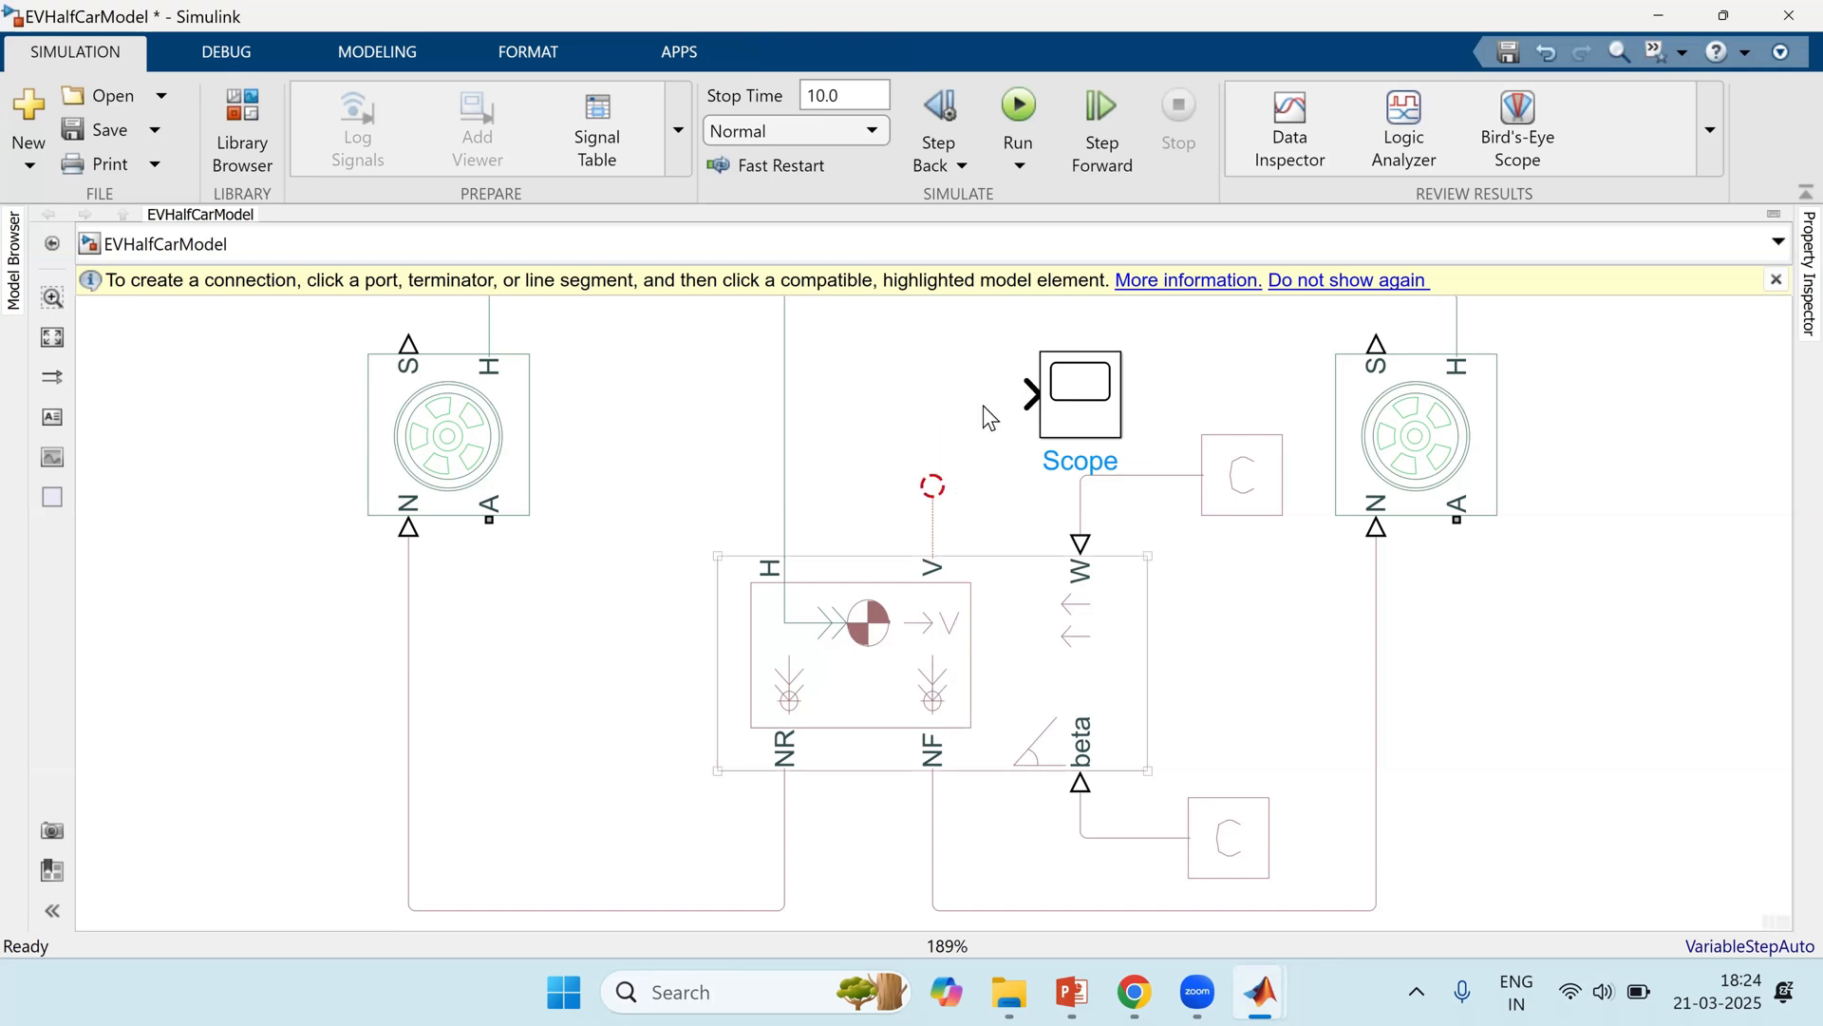
left_click_drag(1131, 411, 1157, 411)
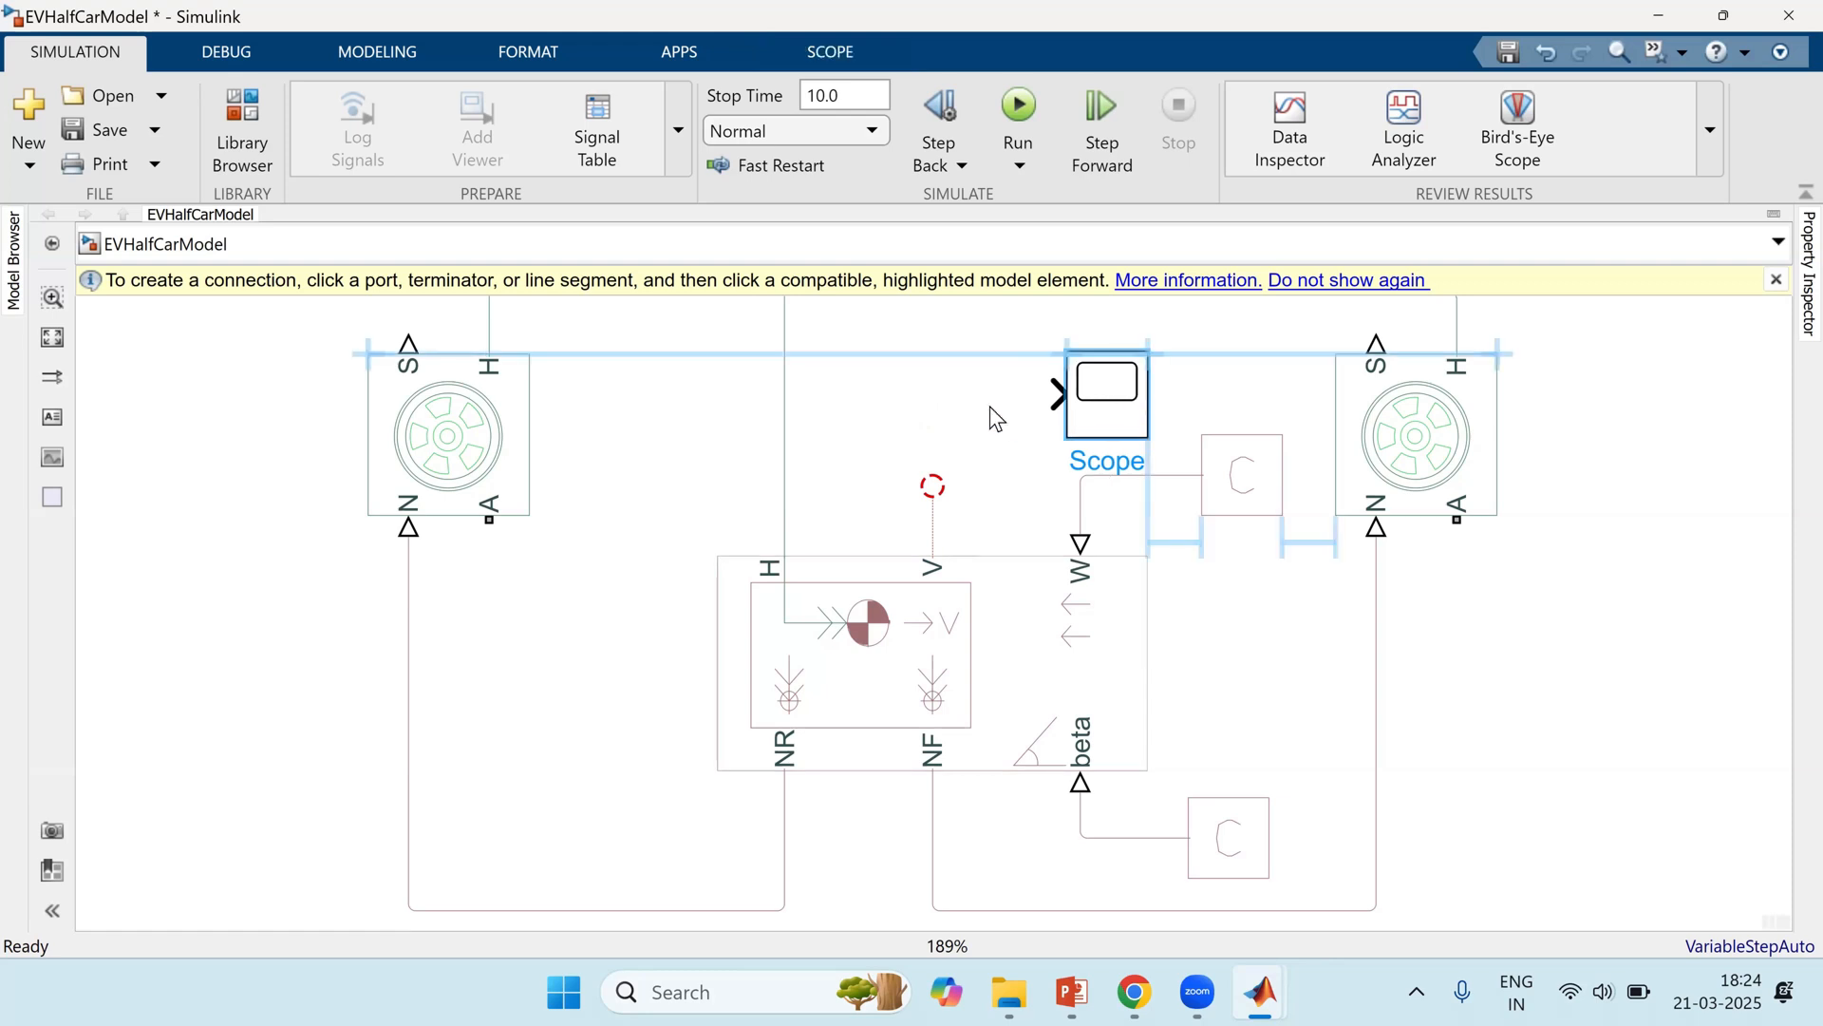
Step: Add a PS-Simulink Converter close to the Scope and connect the Vehicle Body's V port through it to the Scope
double_click(965, 391)
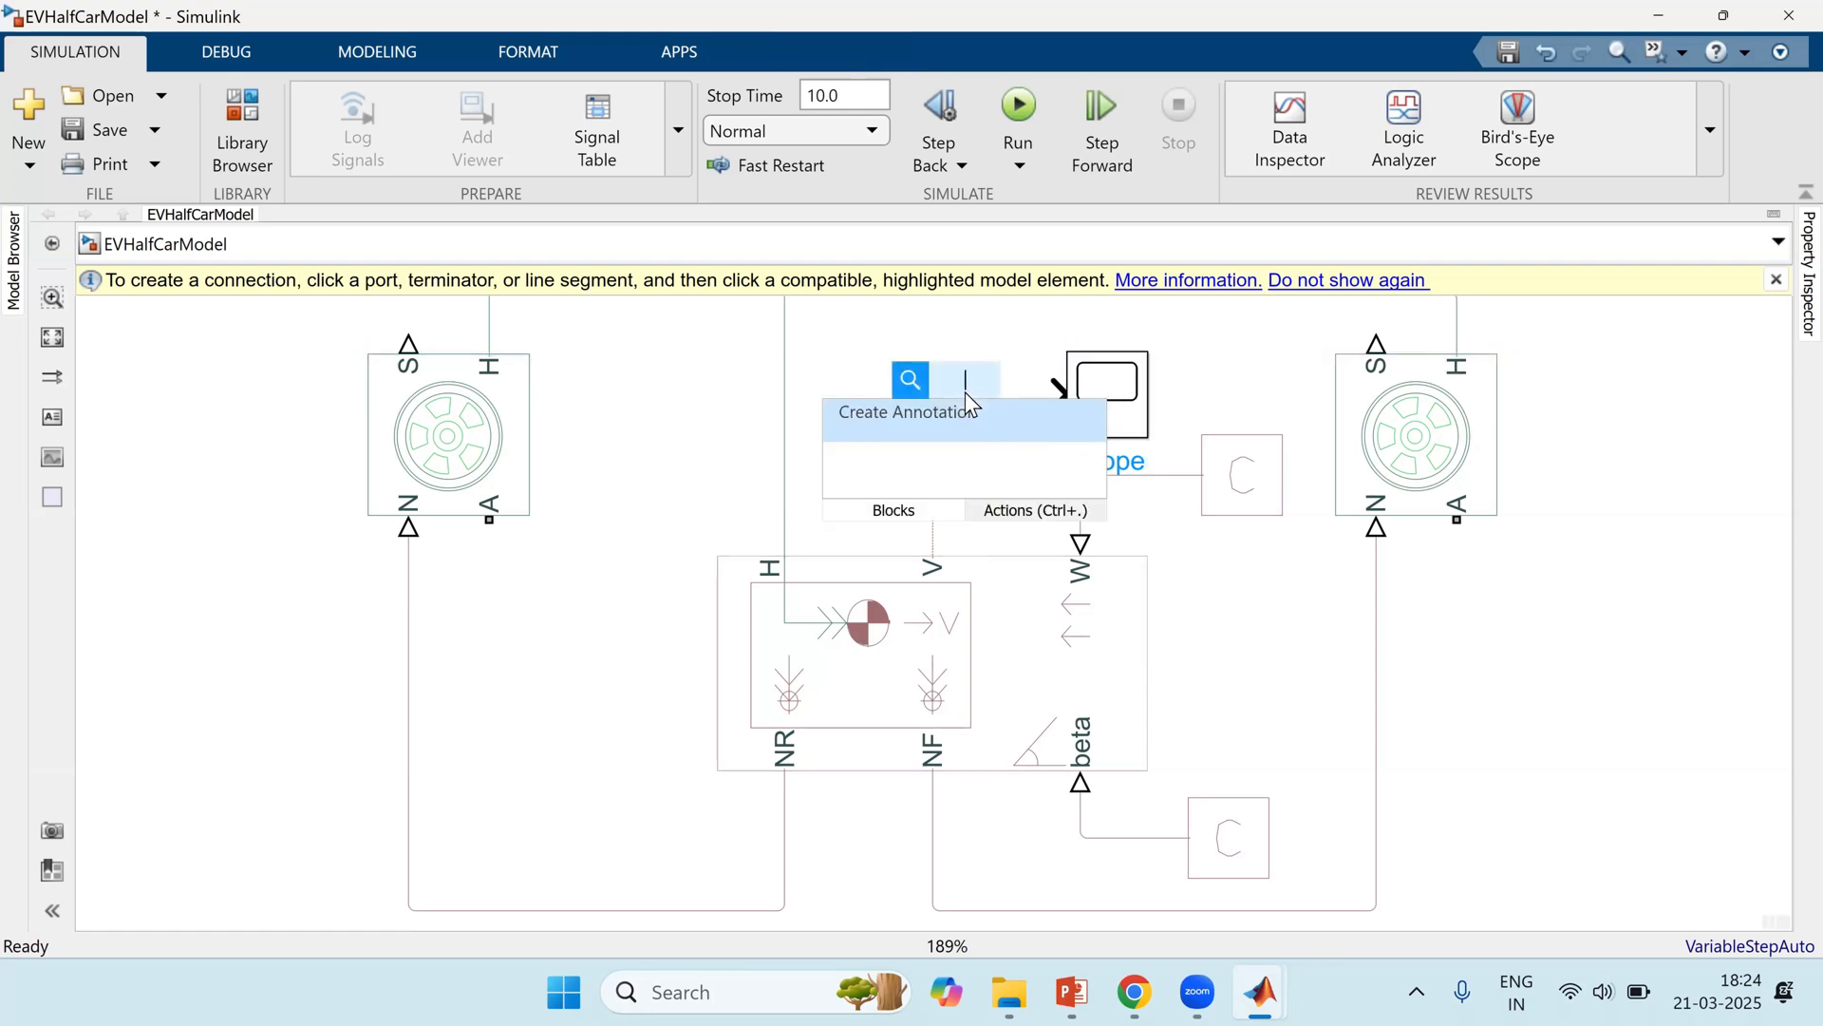
type("ps")
key("Return")
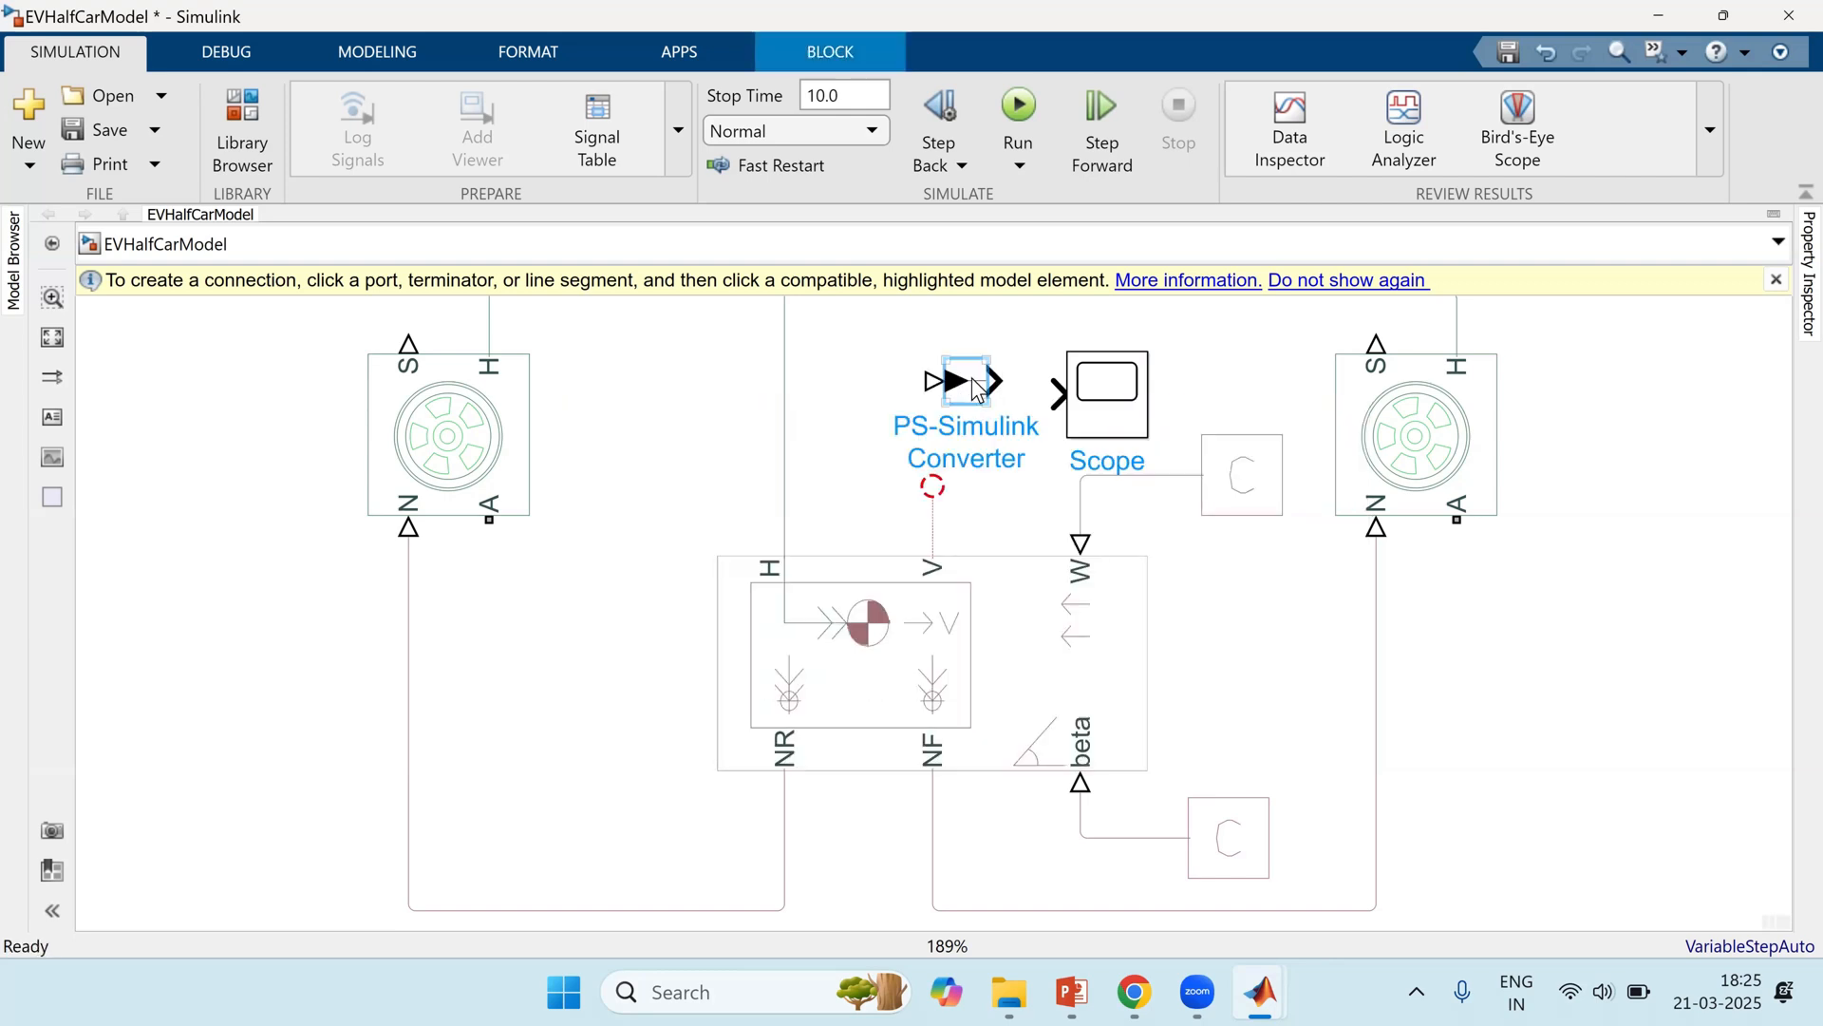
left_click(932, 532)
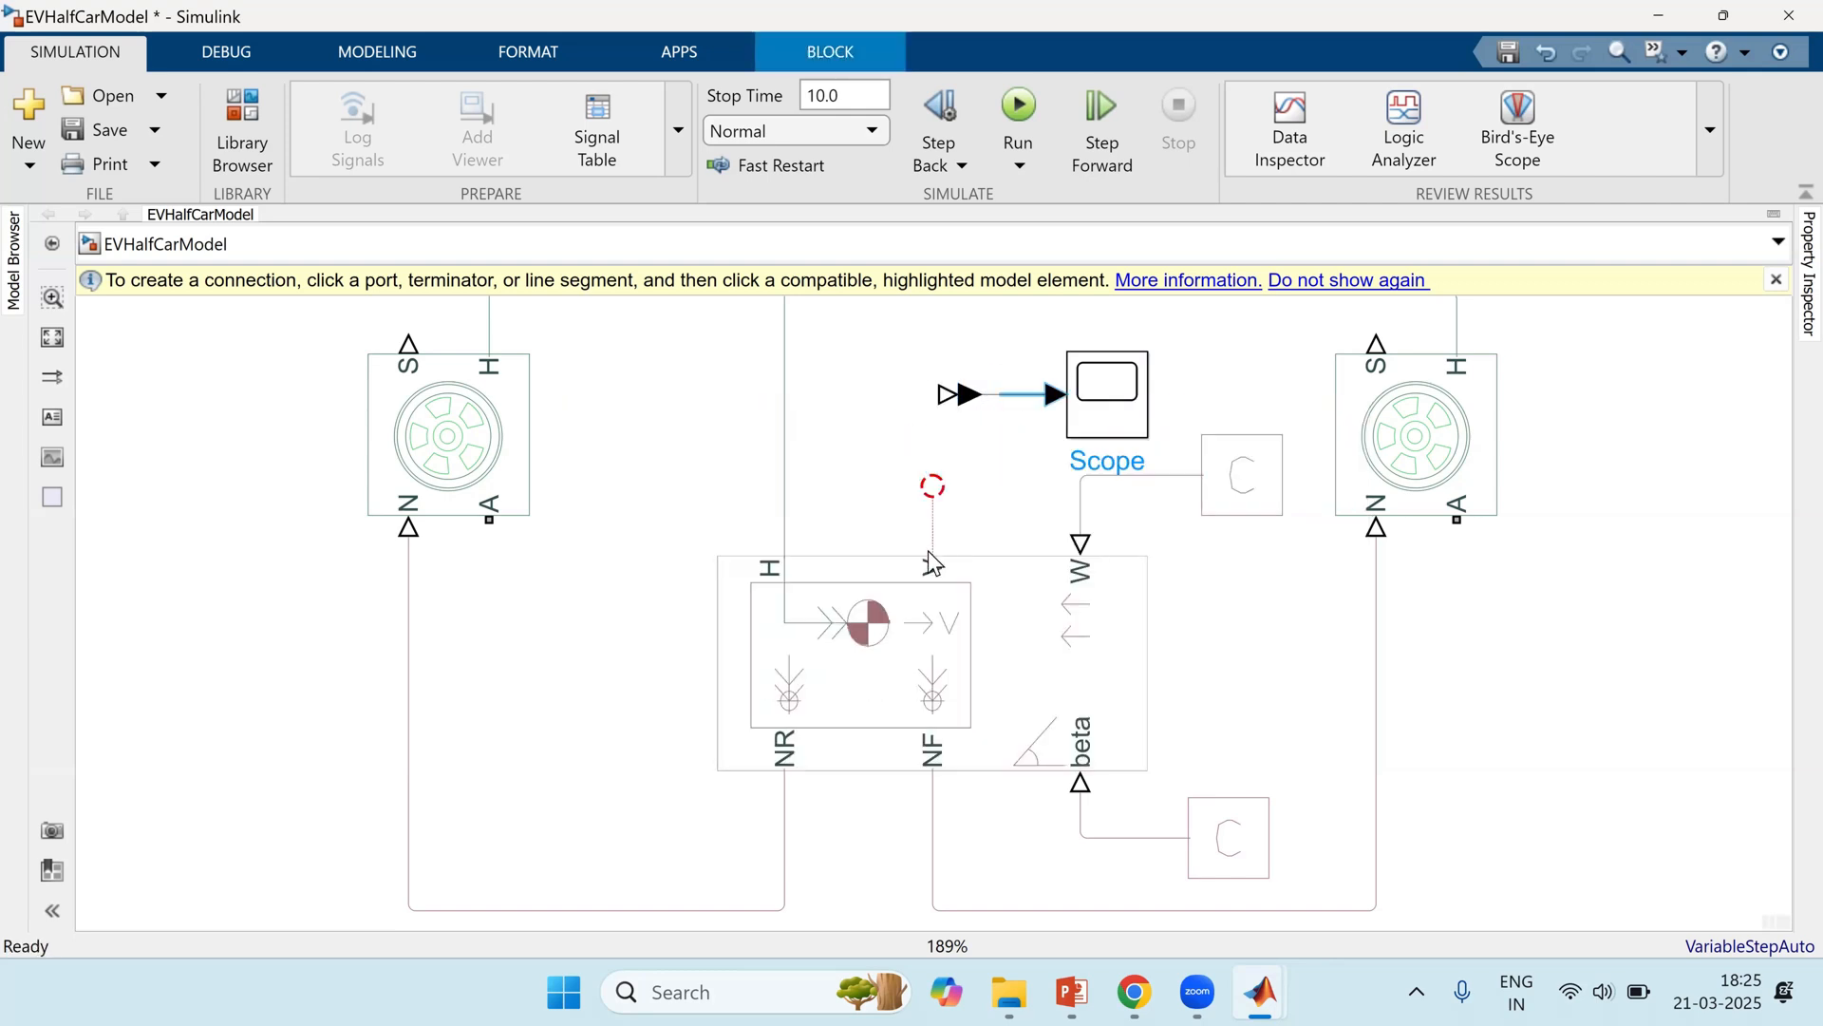
left_click_drag(927, 423, 944, 396)
left_click(982, 392)
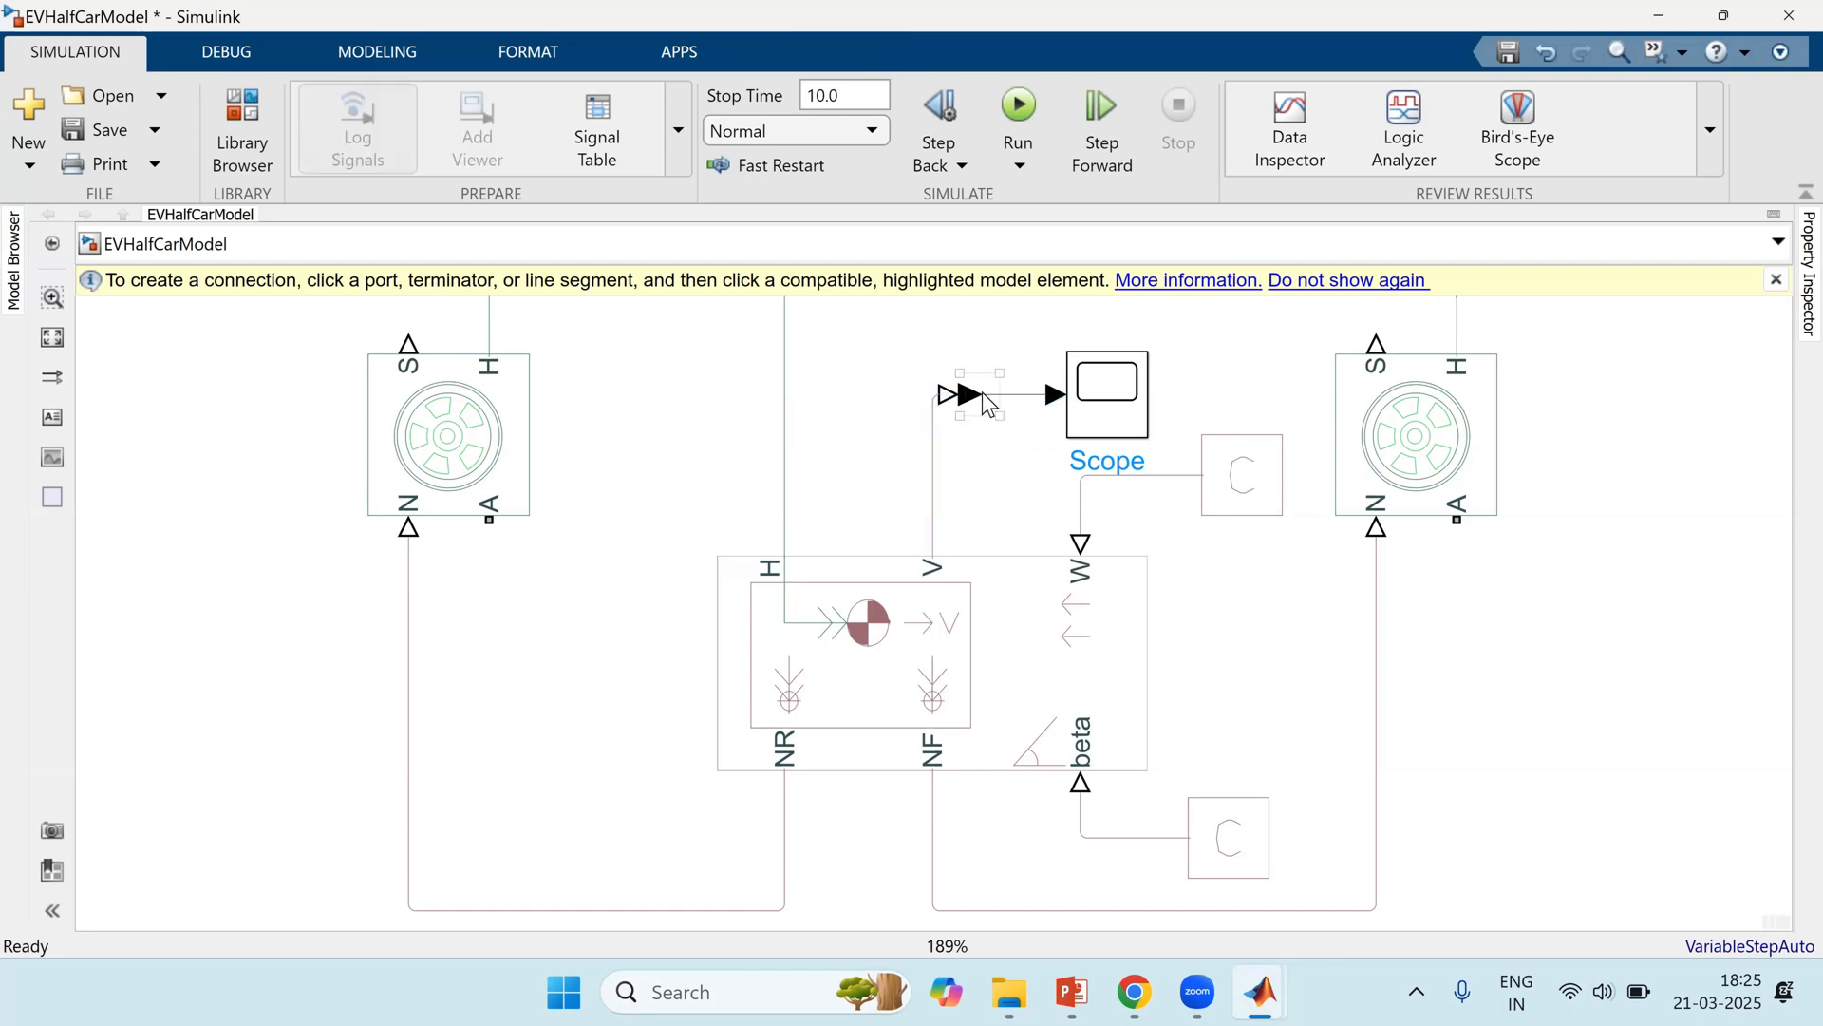
left_click_drag(1006, 393, 1035, 403)
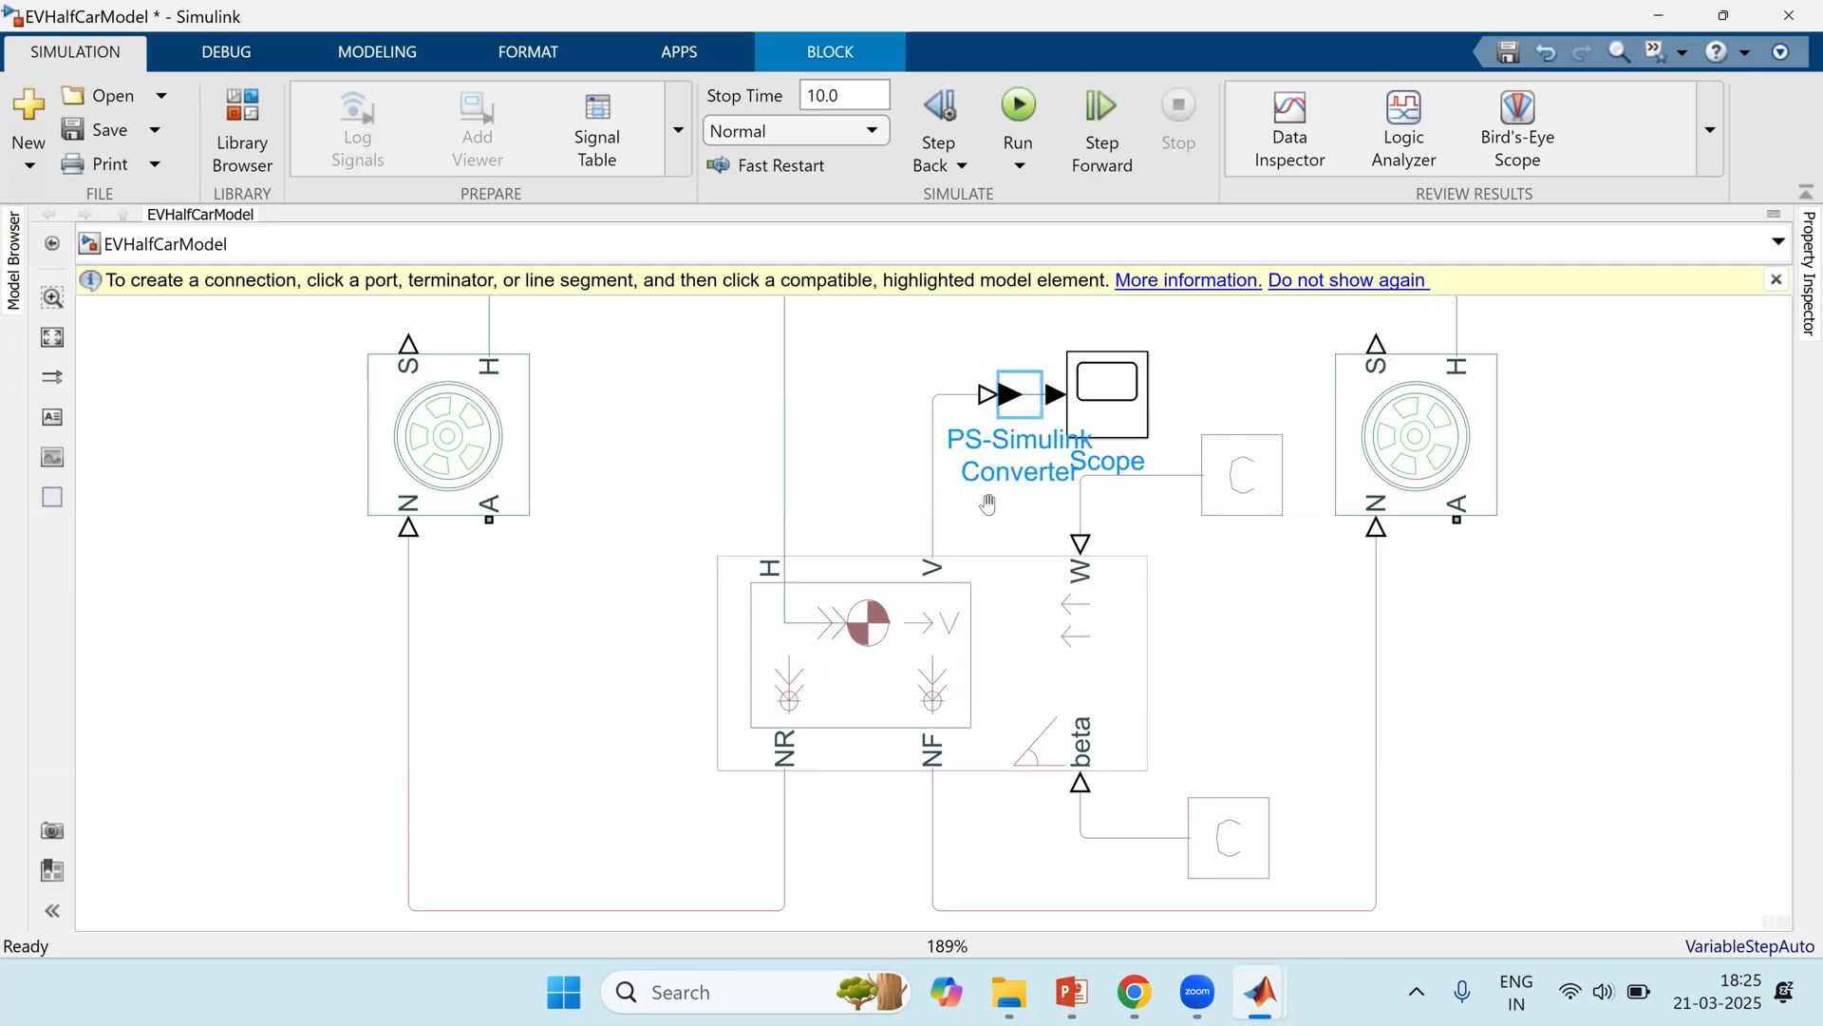
left_click(1282, 565)
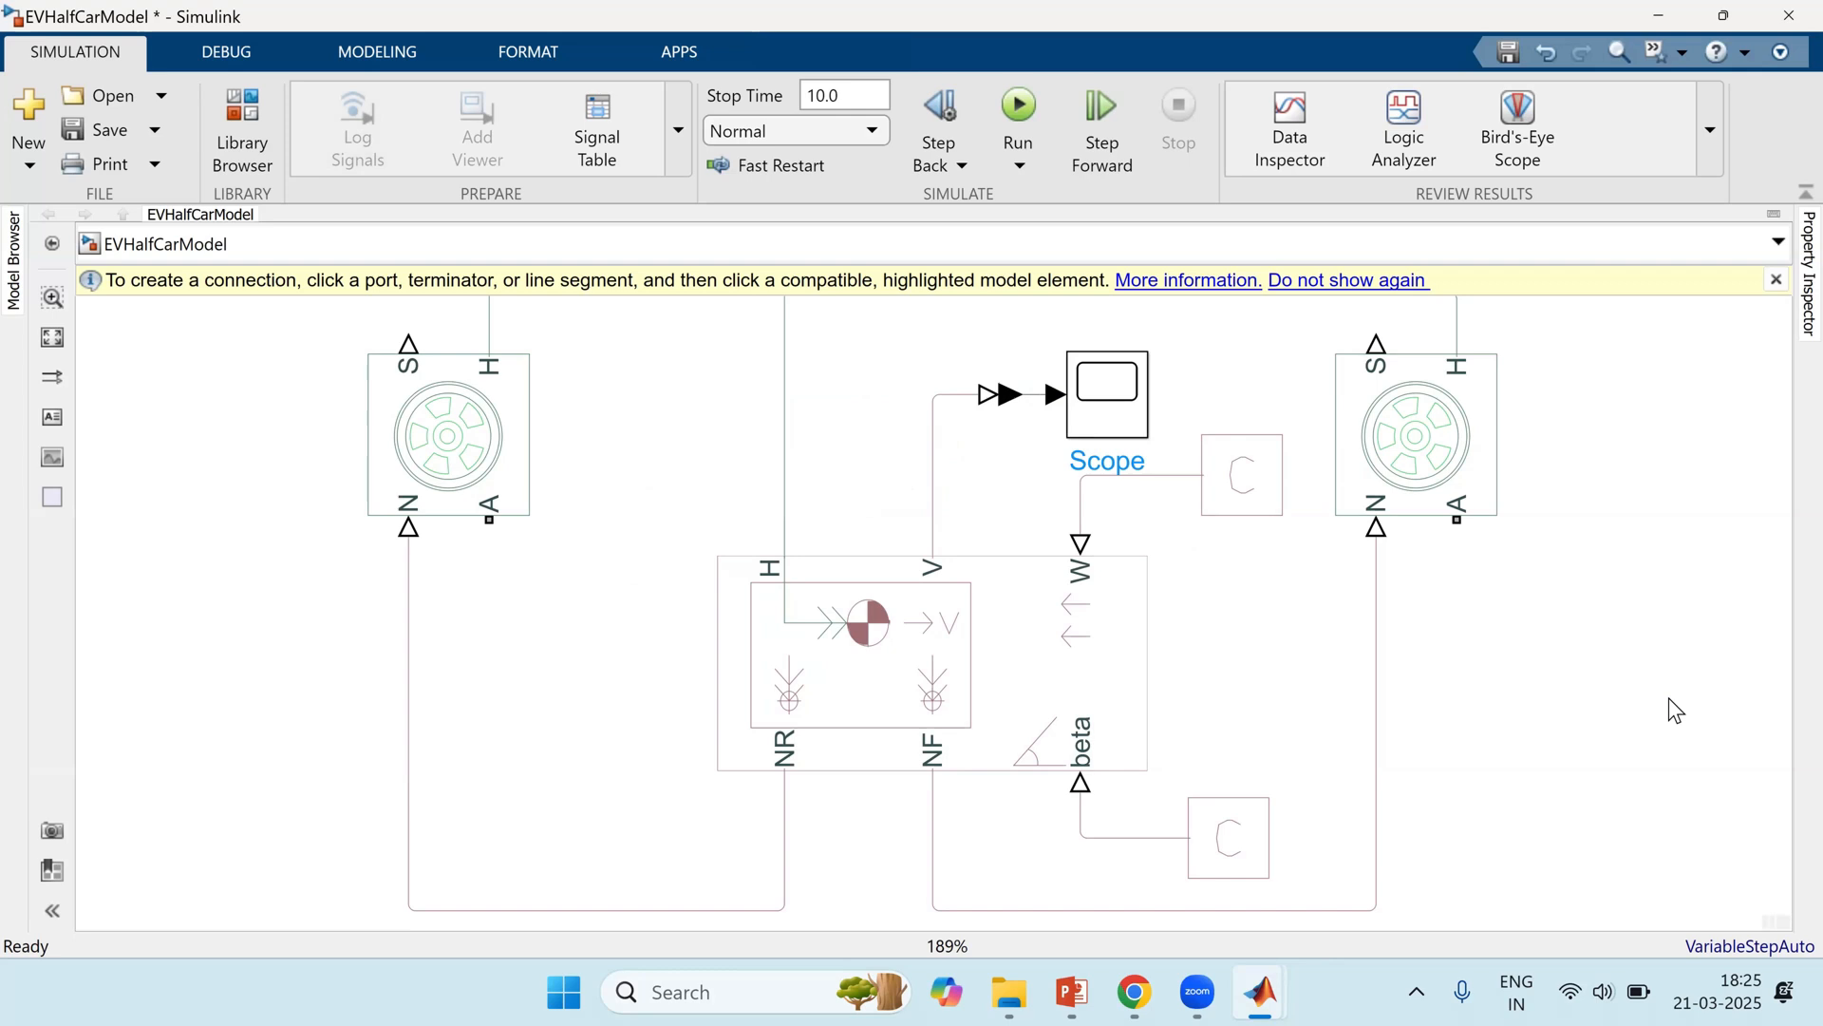
Step: Dismiss the connection hint and add a Solver Configuration block below the model, connected to the line between NR and the tire's N port
left_click(1776, 278)
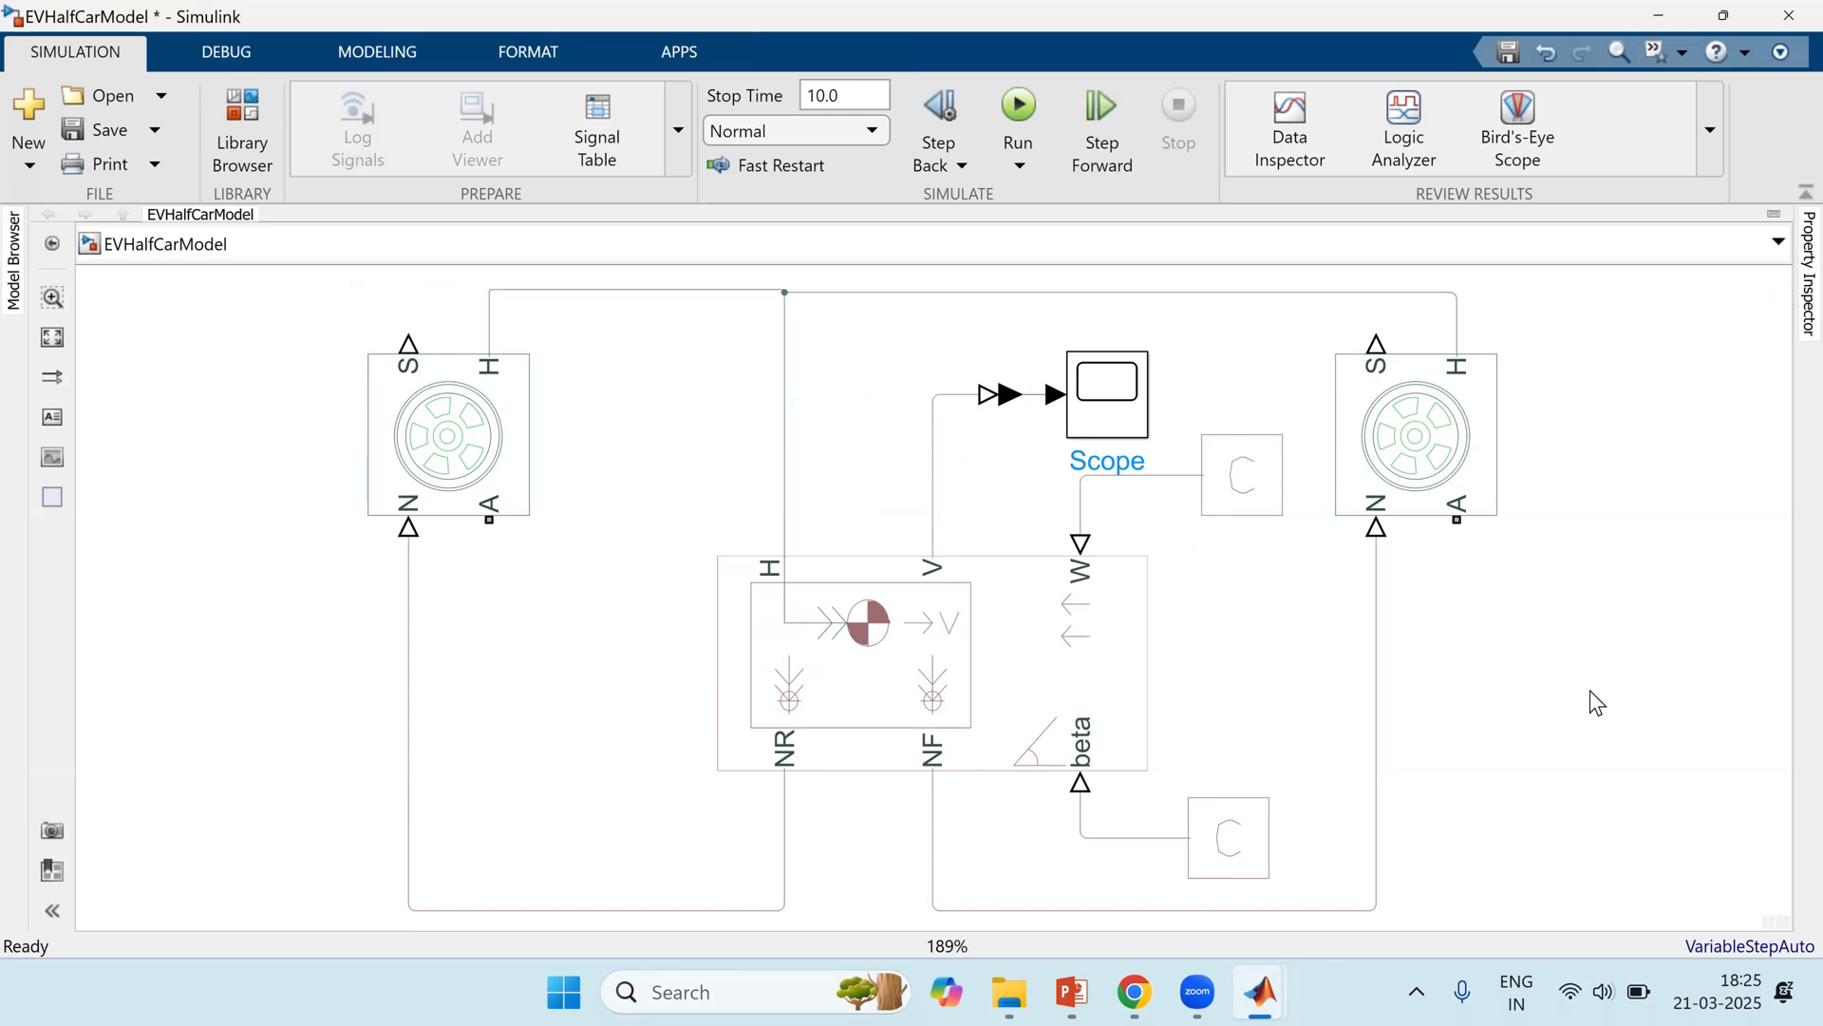
scroll(1569, 706, "down", 3)
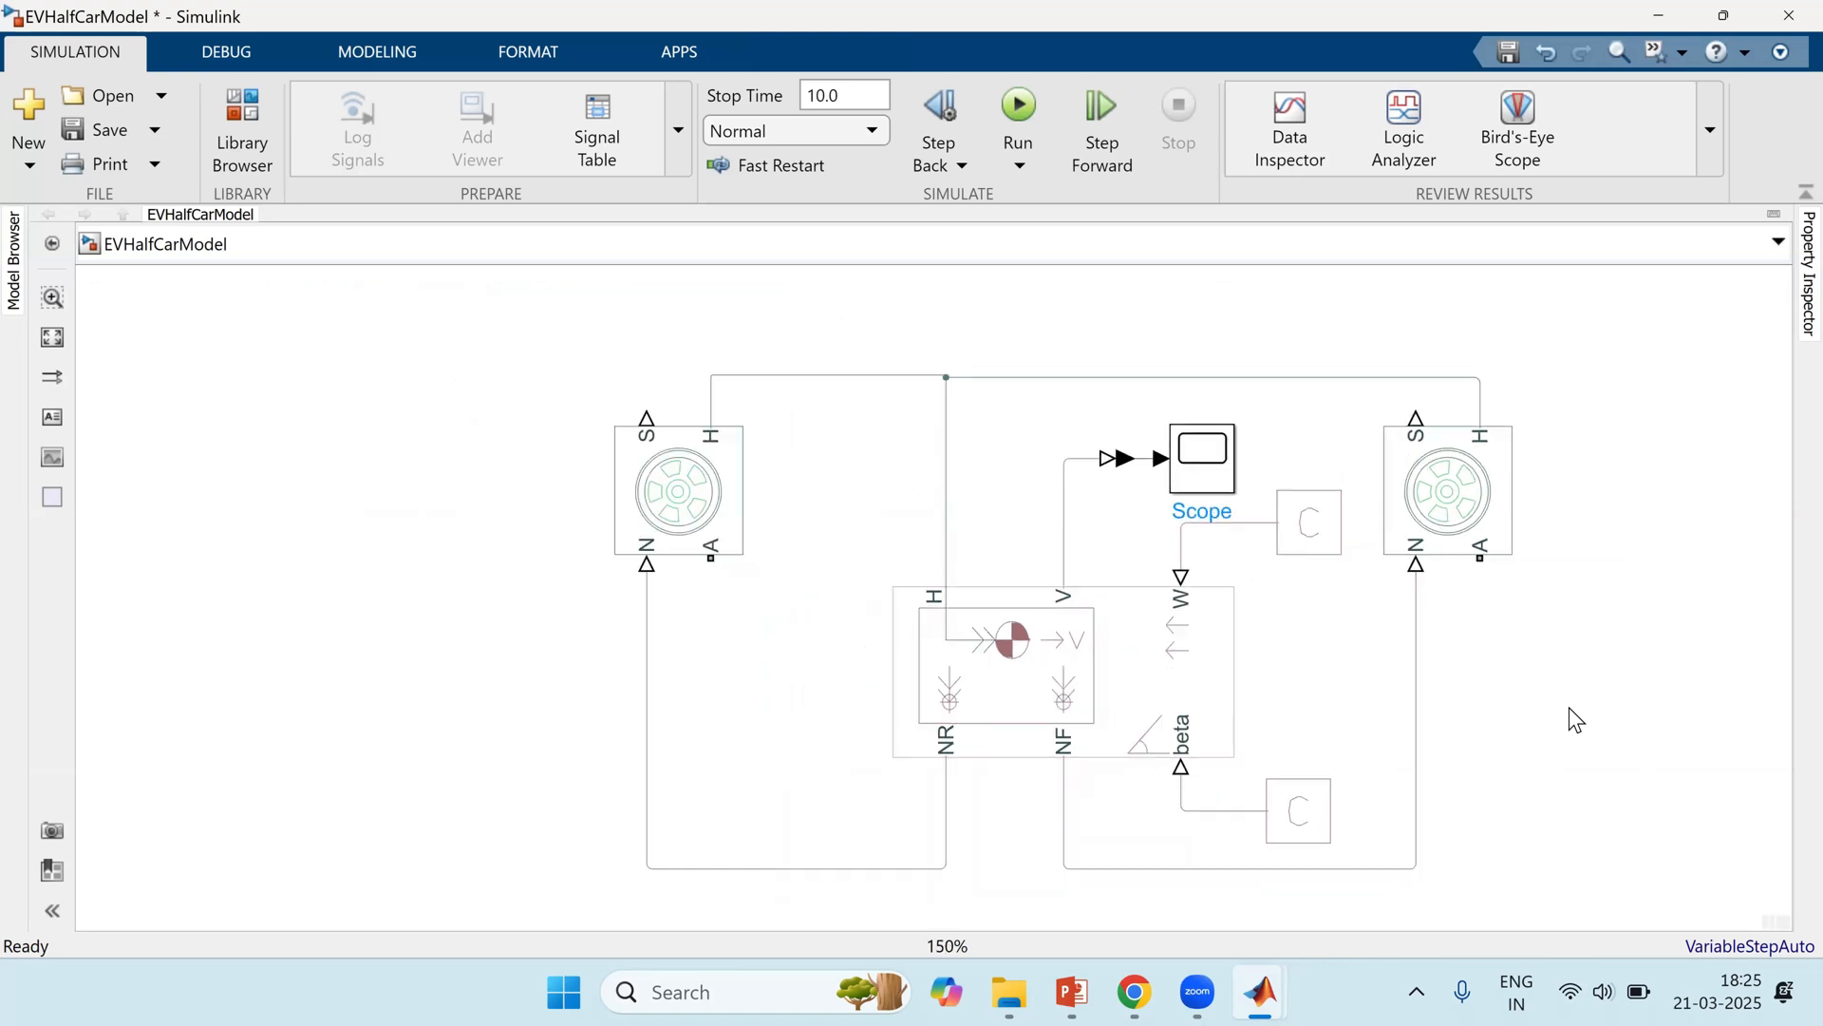
left_click_drag(1562, 786, 1428, 620)
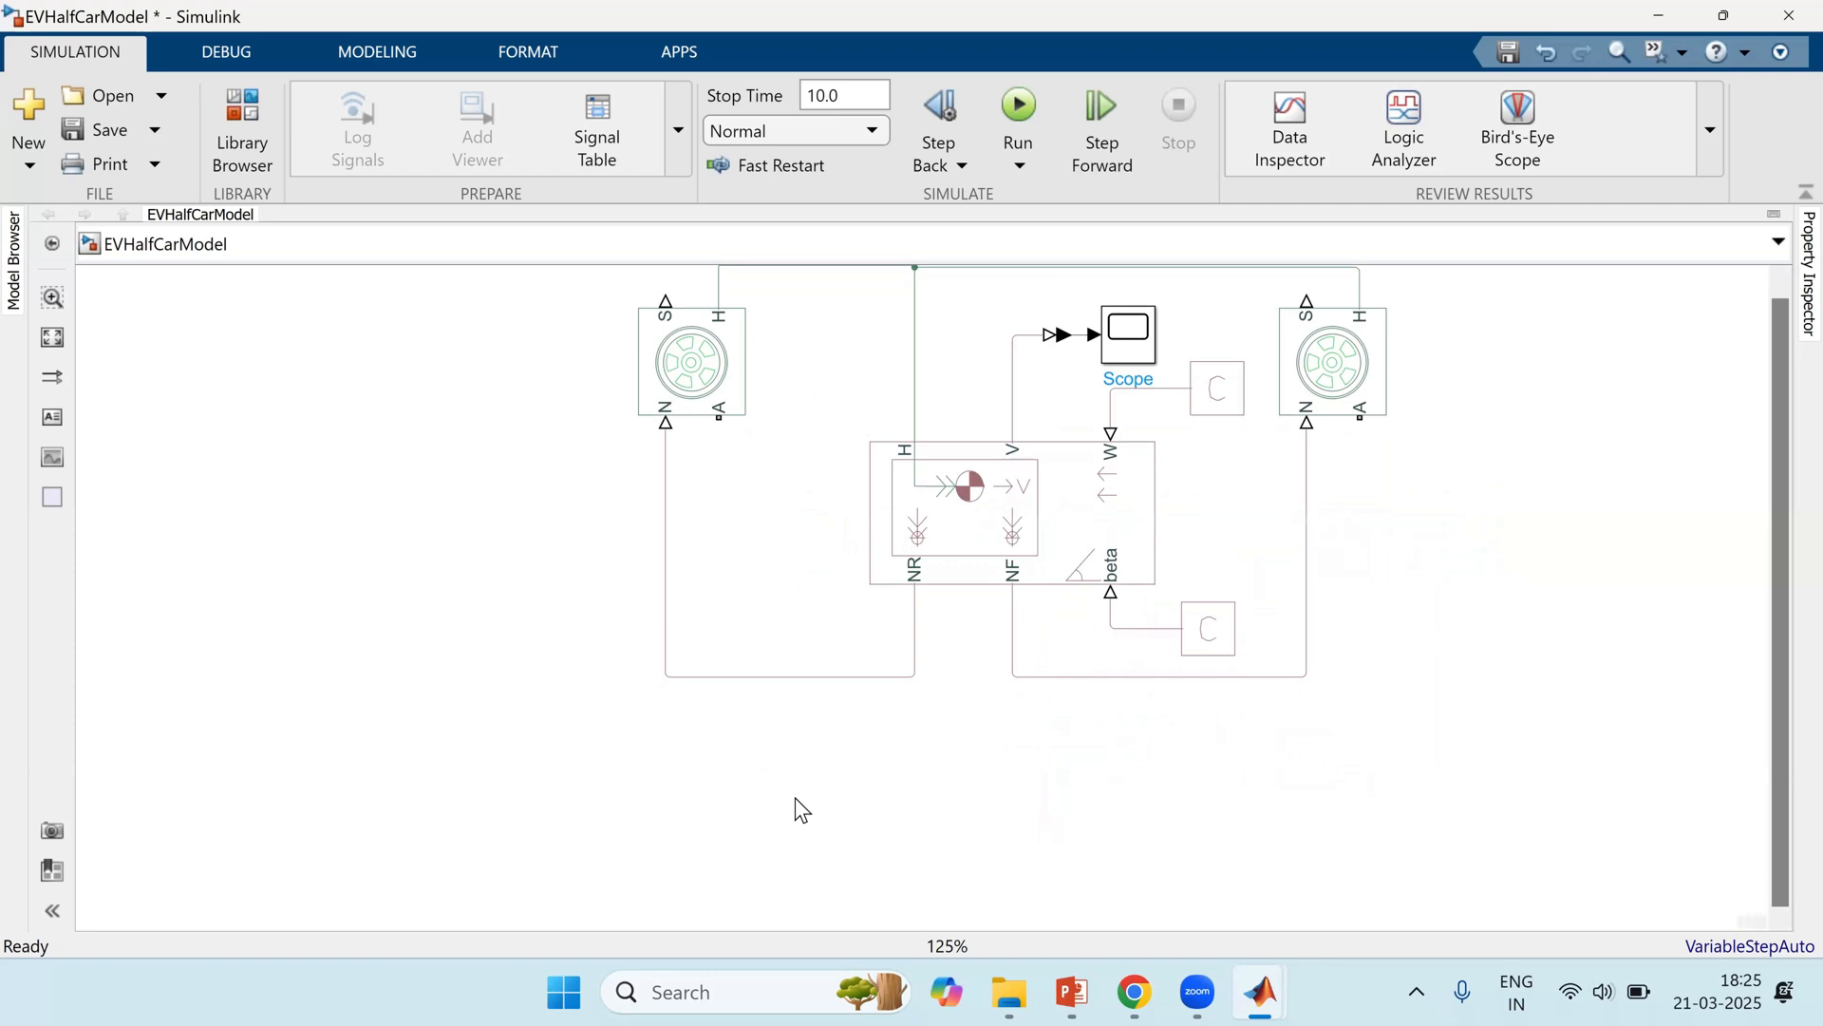
double_click(741, 769)
type("sol")
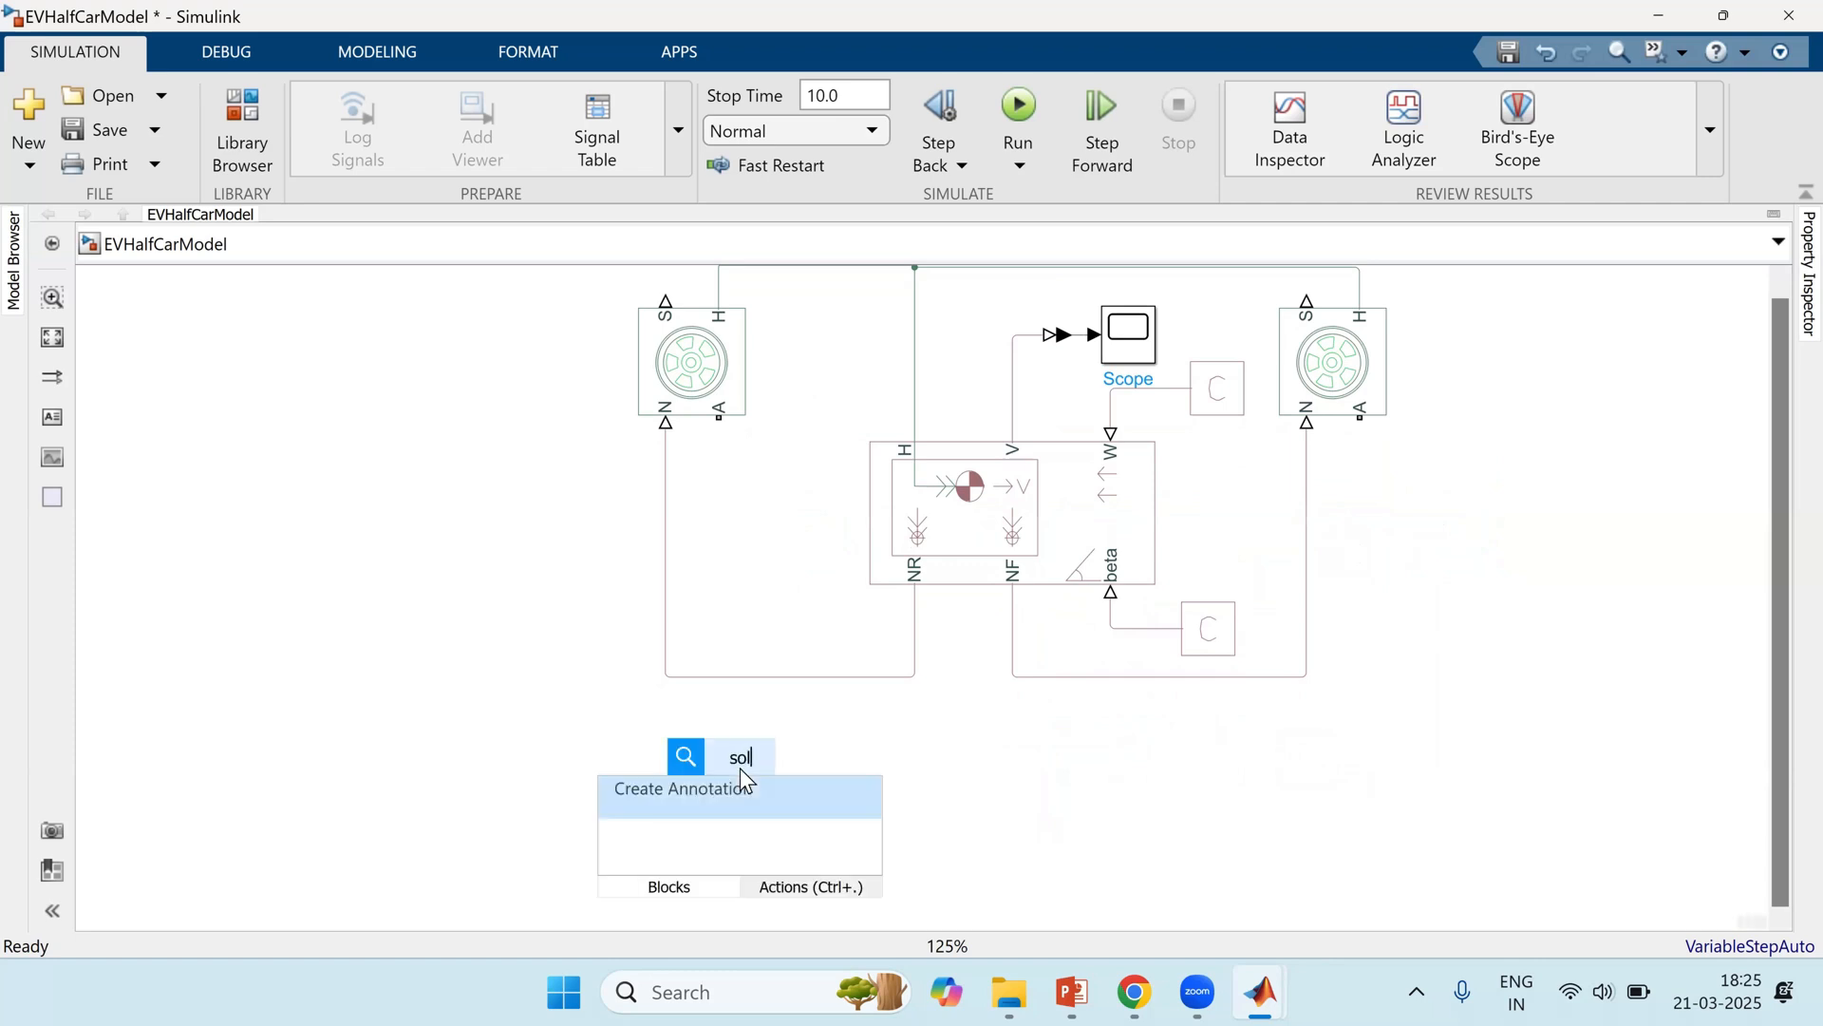
type("ver")
key("Return")
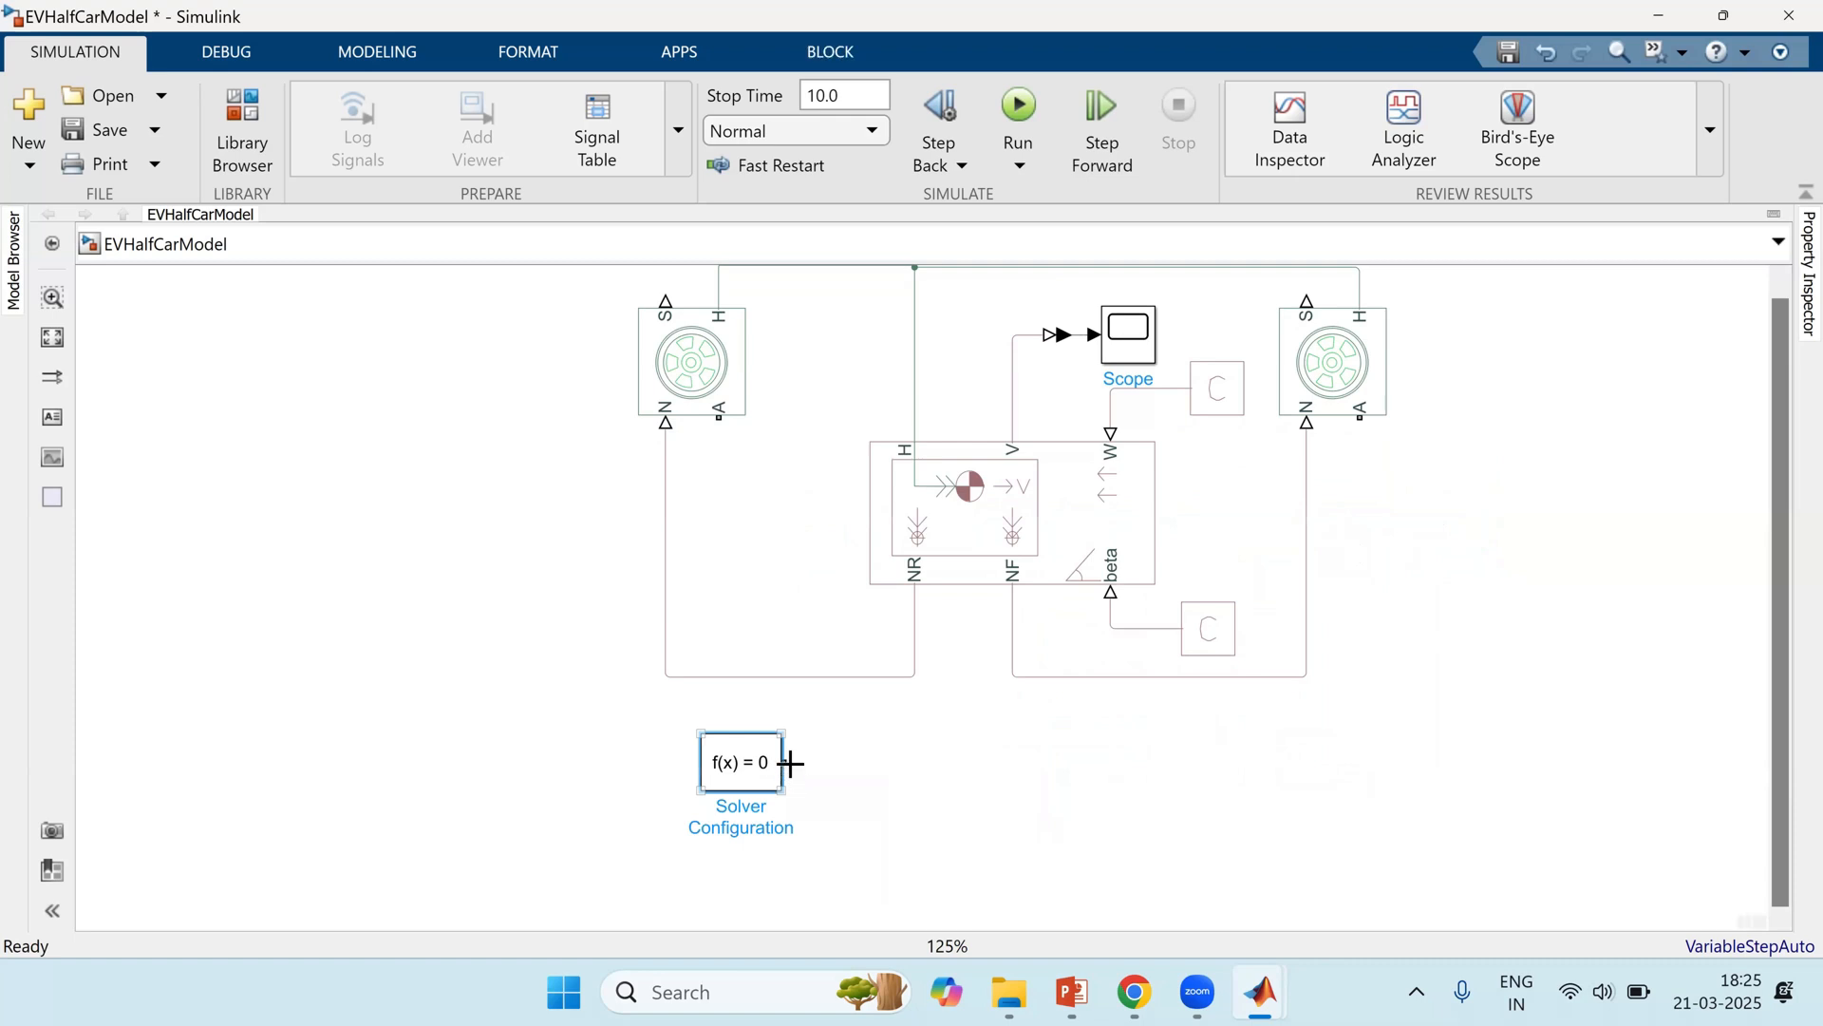
left_click_drag(786, 763, 804, 676)
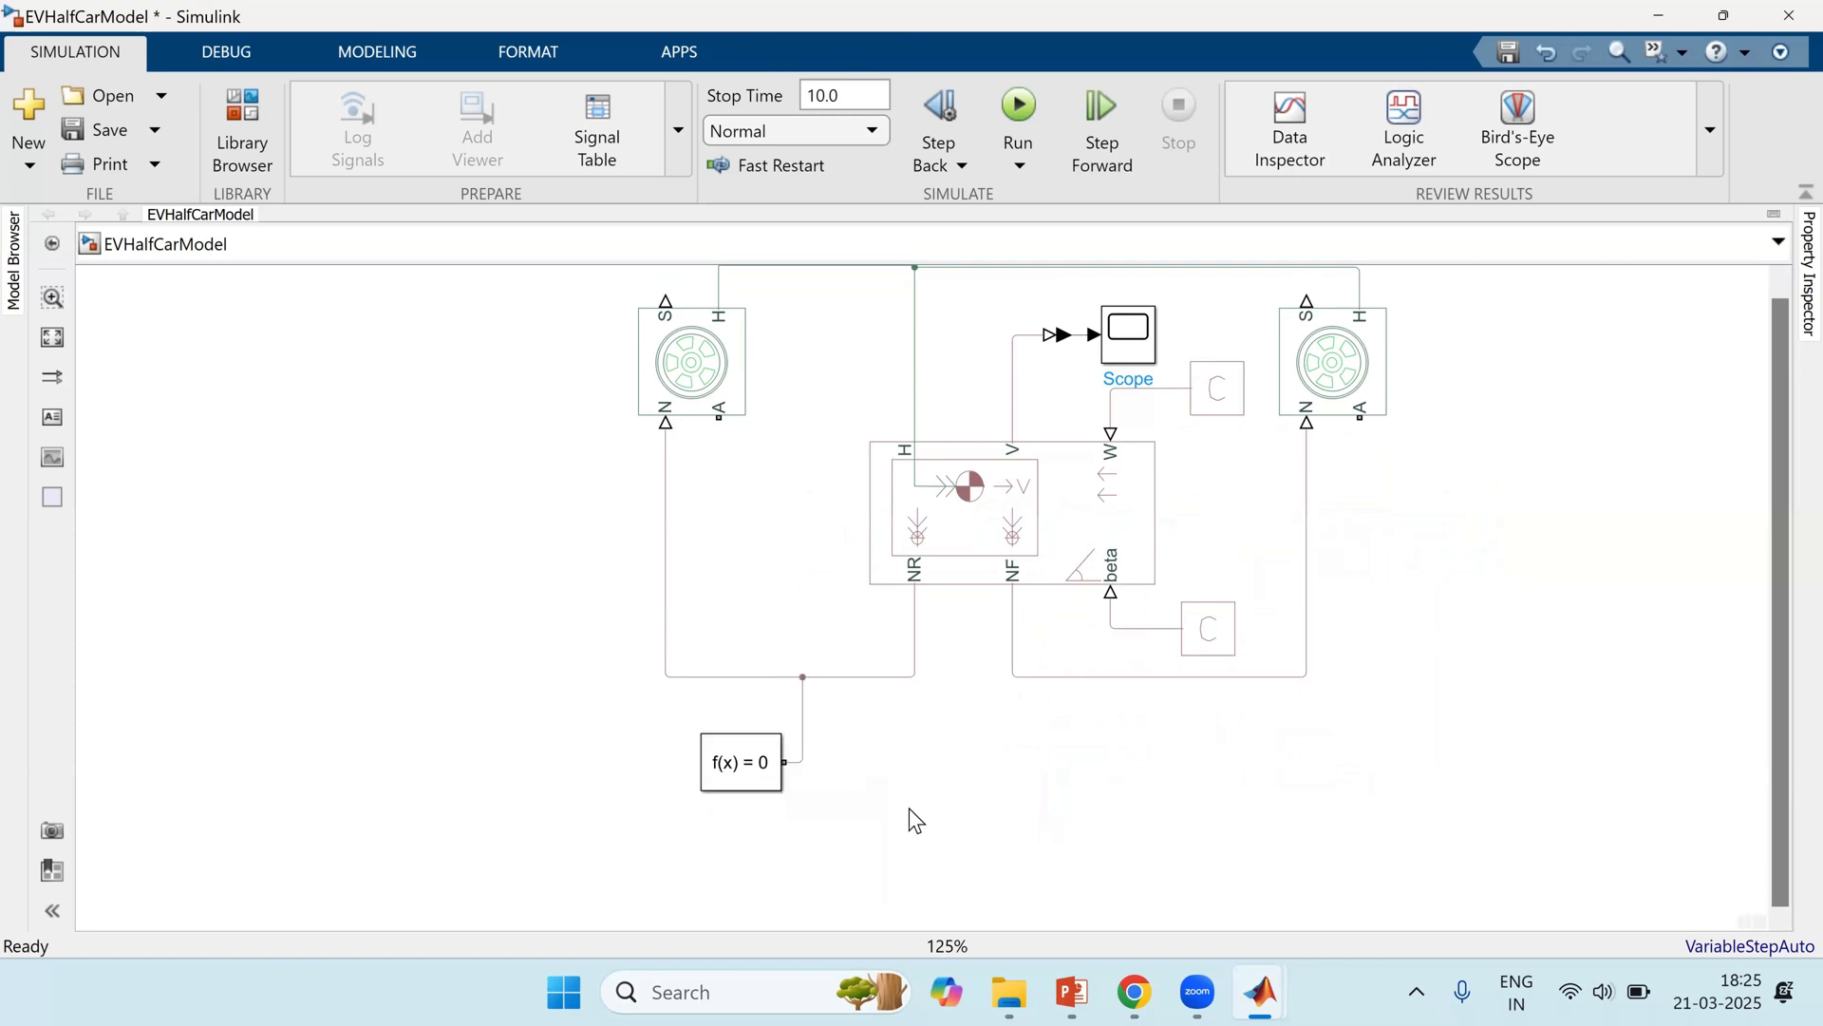
Step: Move the tire on the NR line lower and closer to the Vehicle Body, and the tire on the NF line slightly farther from it
key("space")
left_click_drag(607, 435, 704, 443)
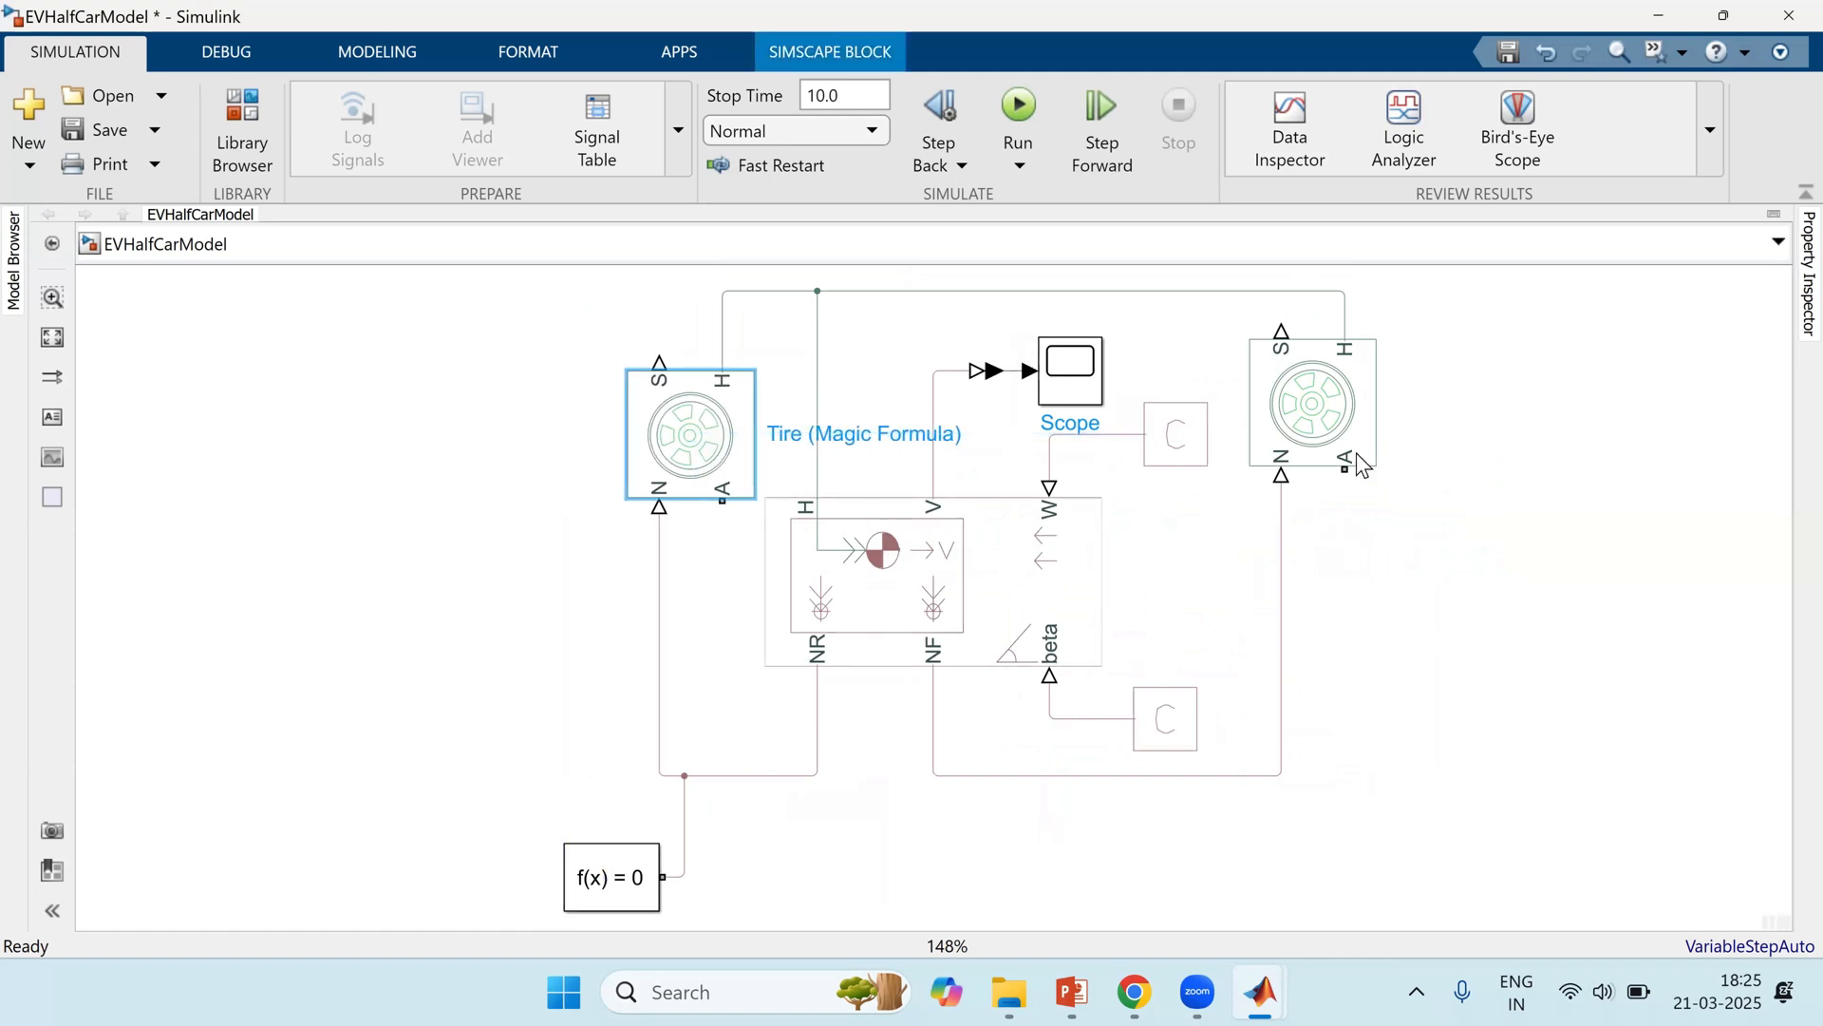
left_click(1366, 421)
left_click_drag(1343, 408, 1363, 409)
left_click(1473, 722)
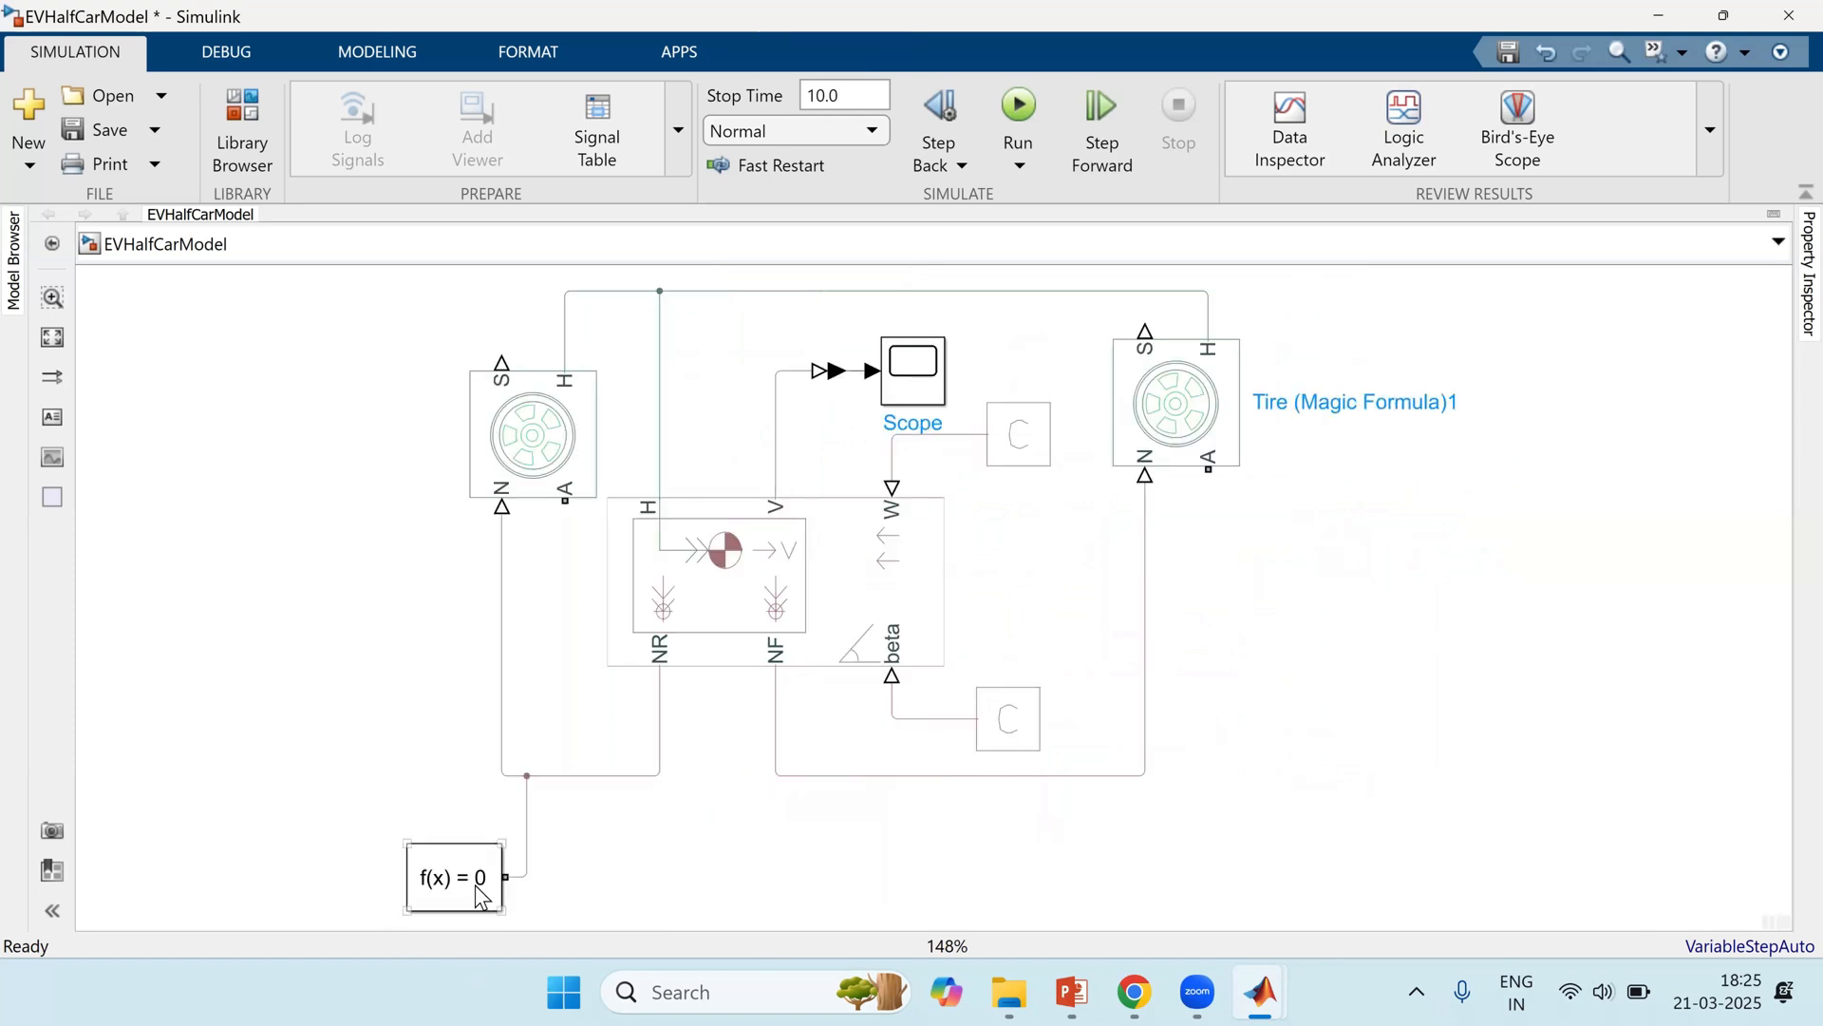
Step: Add a DC Motor block in the empty canvas area beside the tire connected to NR
left_click_drag(285, 708, 933, 692)
double_click(799, 541)
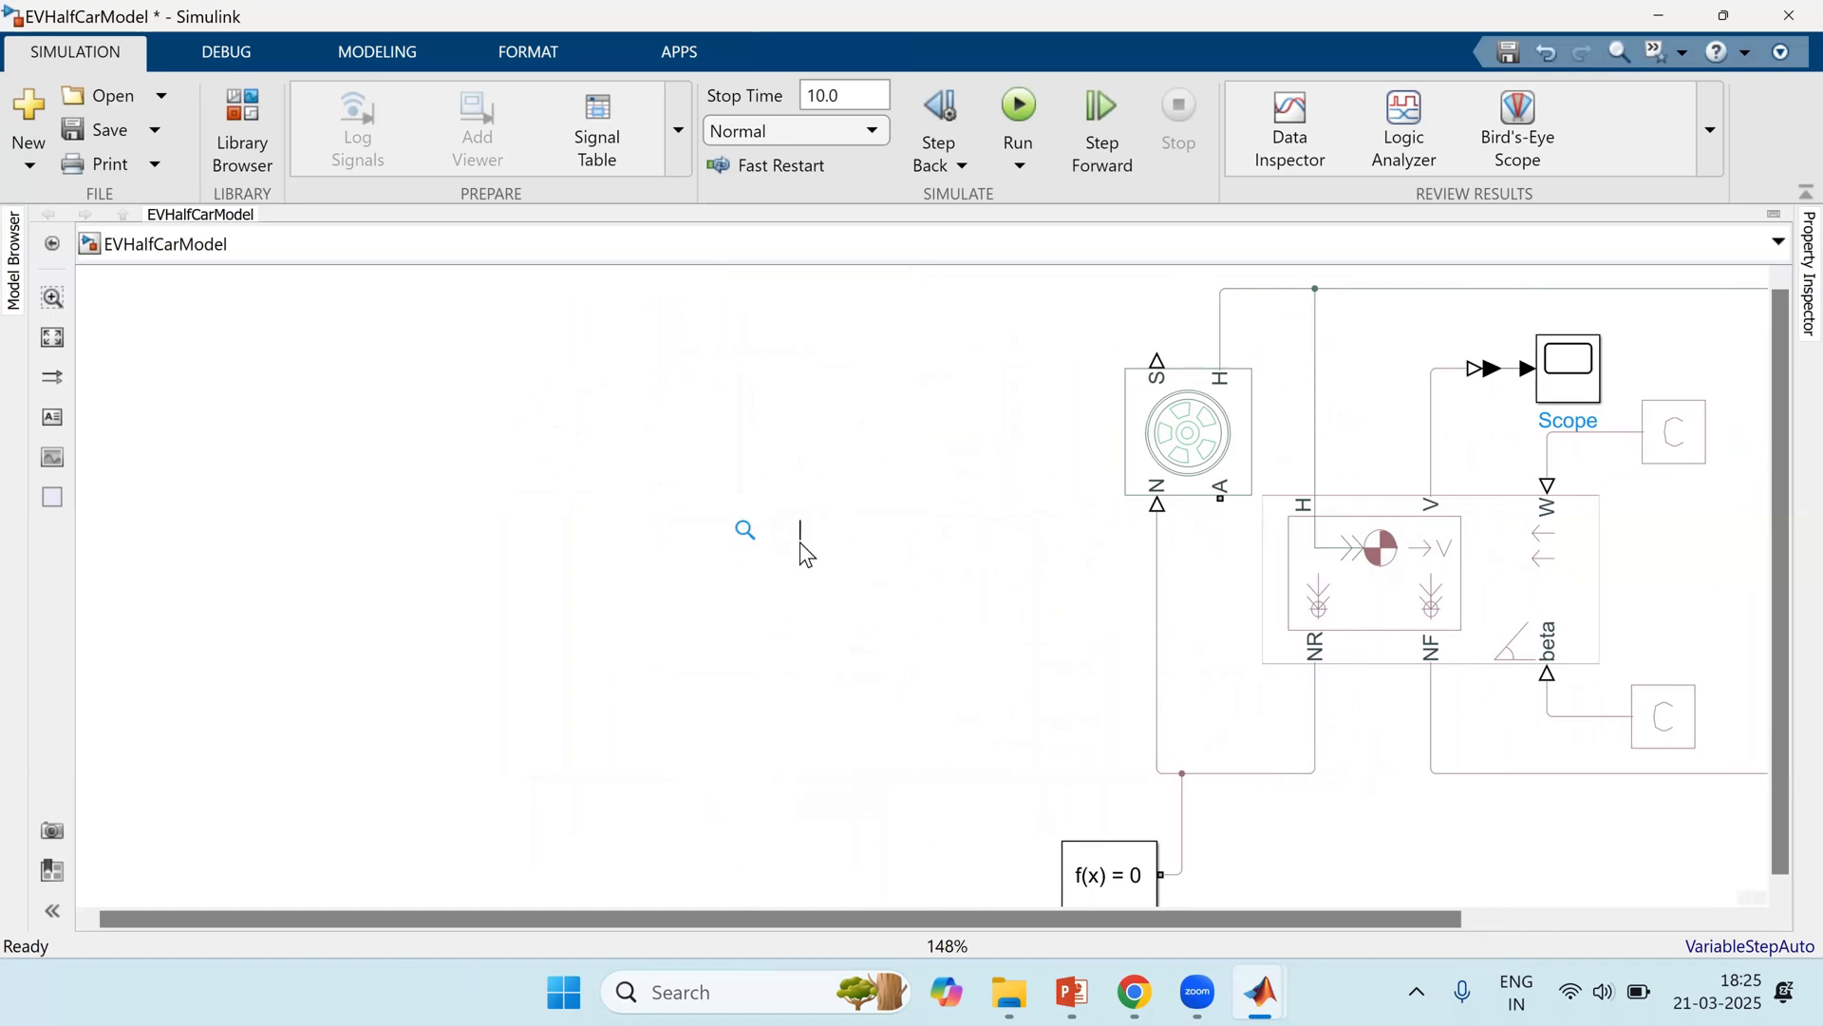
type("dc moto")
key("Return")
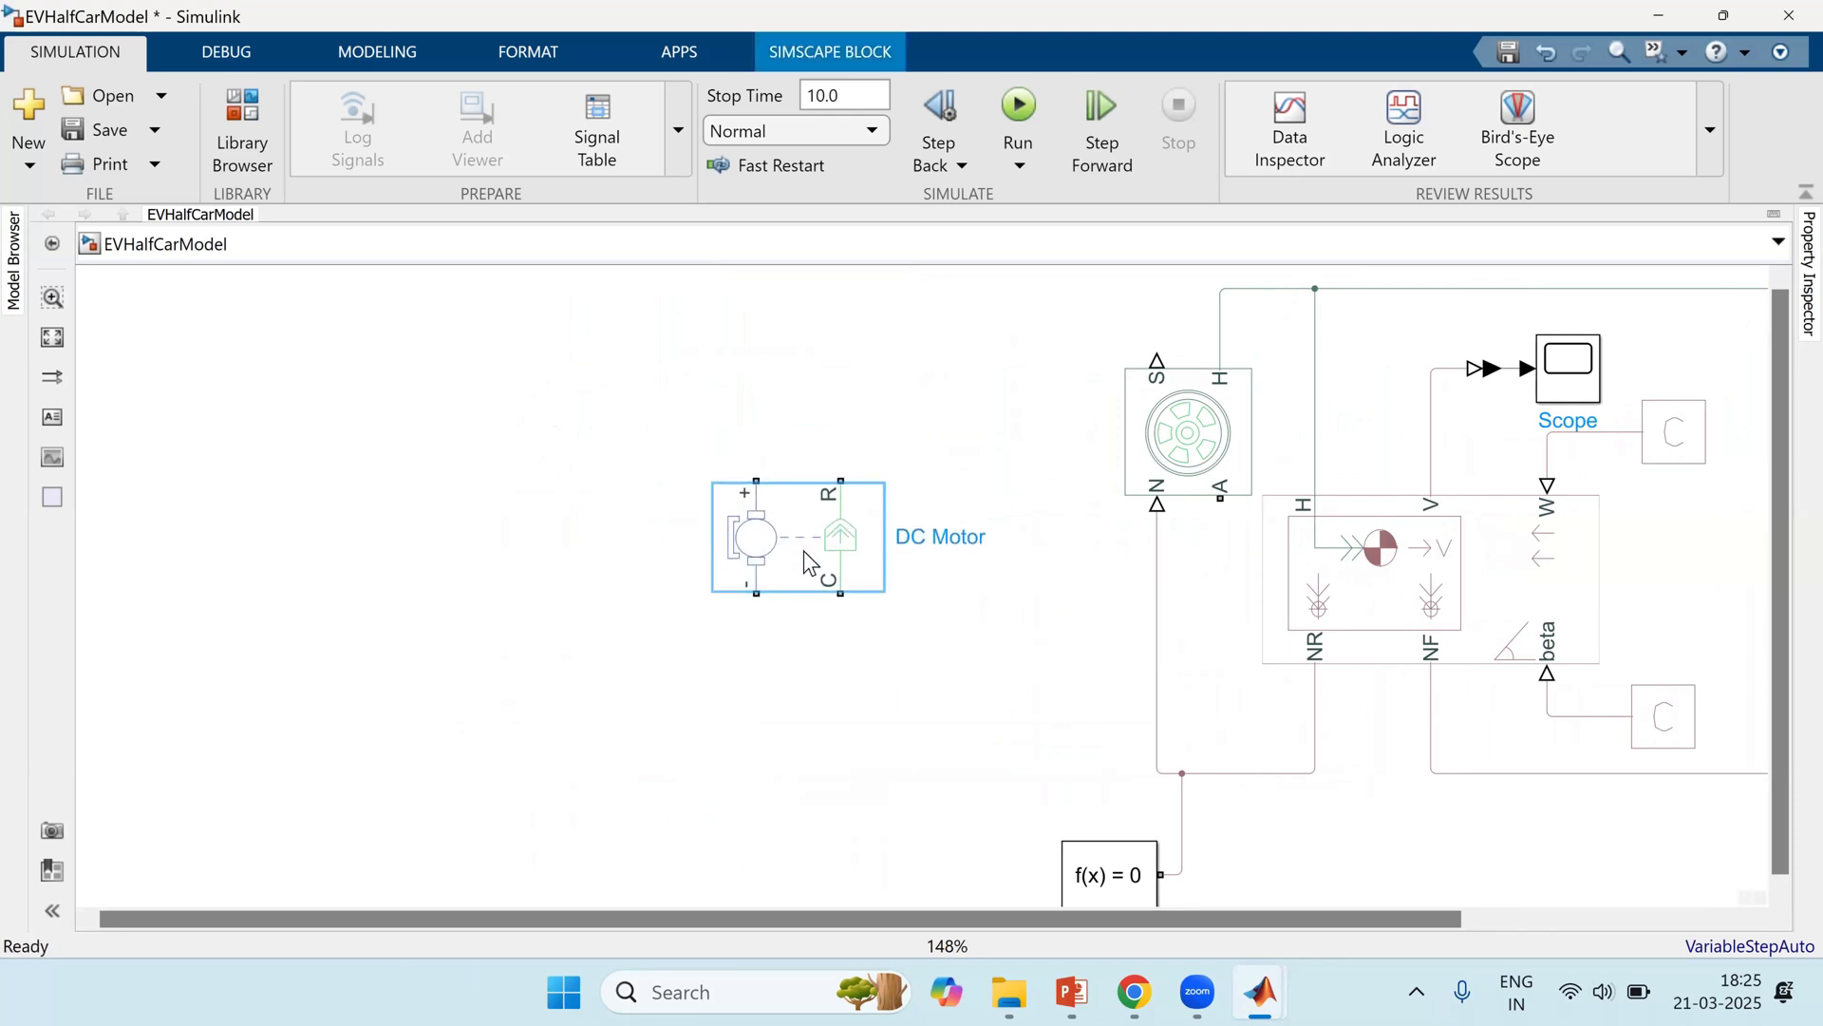
Step: Parameterize the DC Motor by rated load and speed, with a no-load speed of 2000 rpm and a rated speed of 1500 rpm
double_click(805, 562)
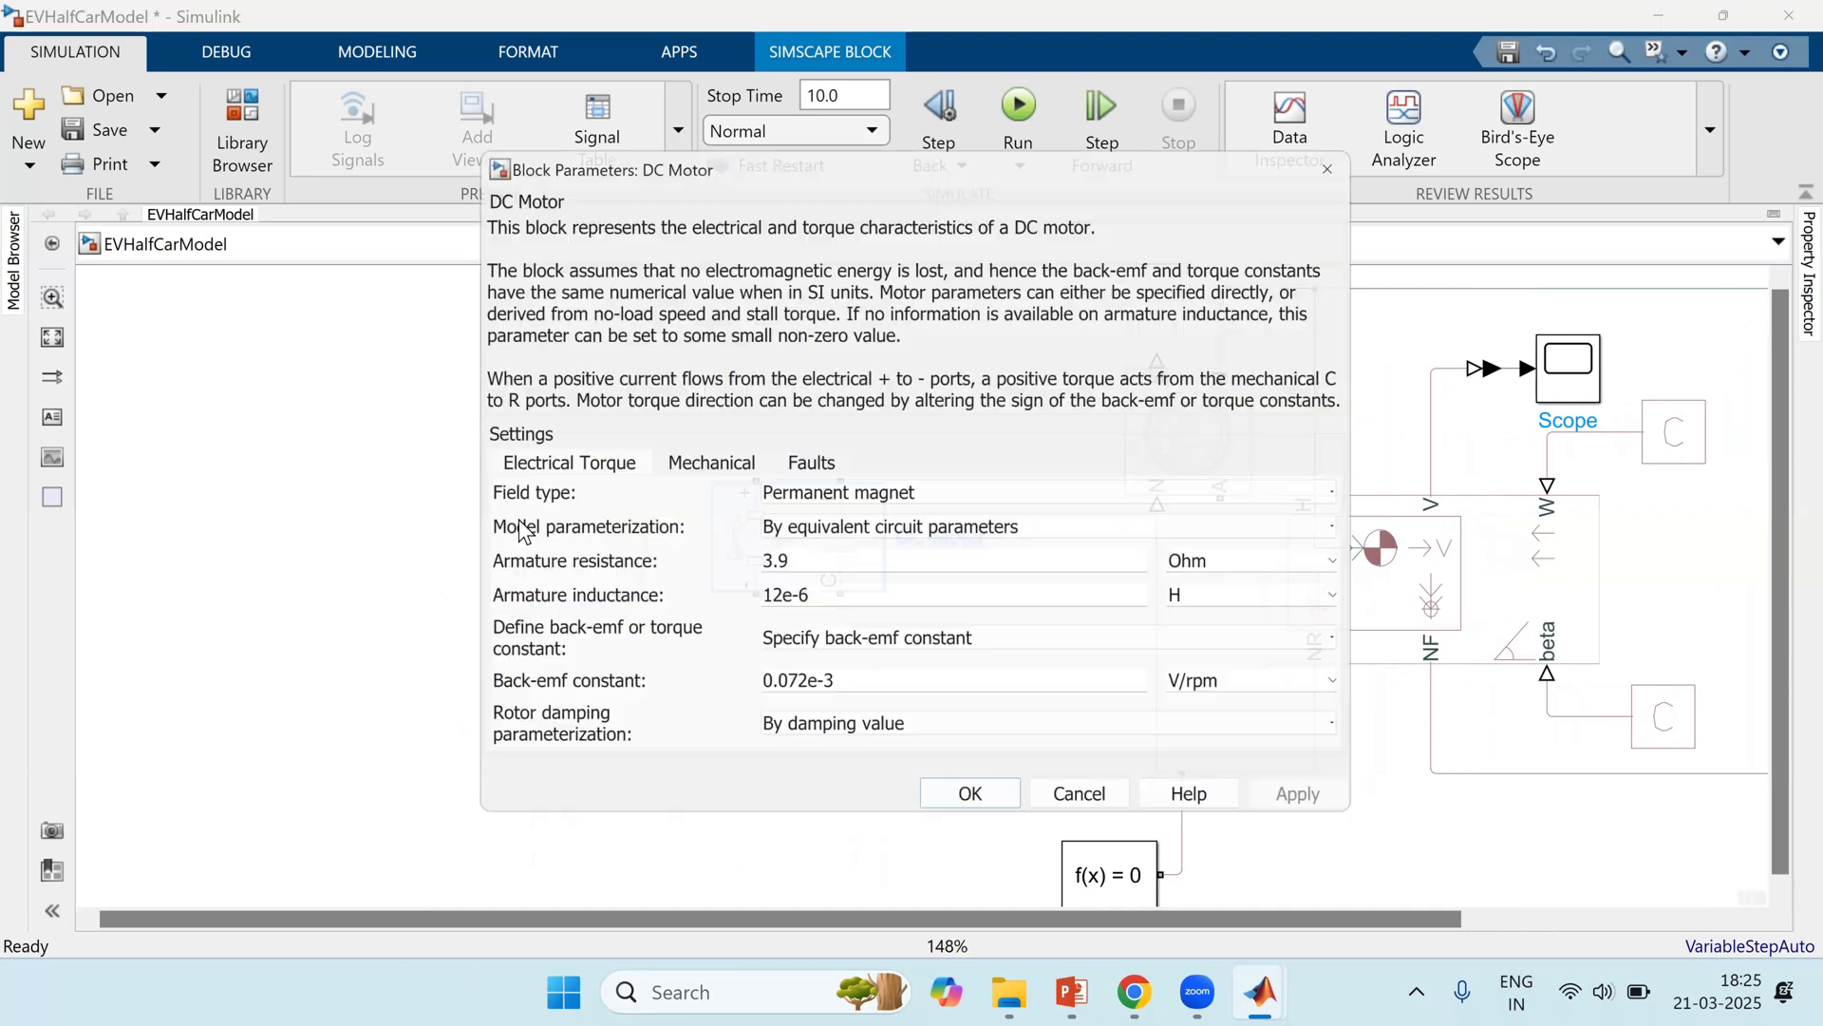
left_click(501, 567)
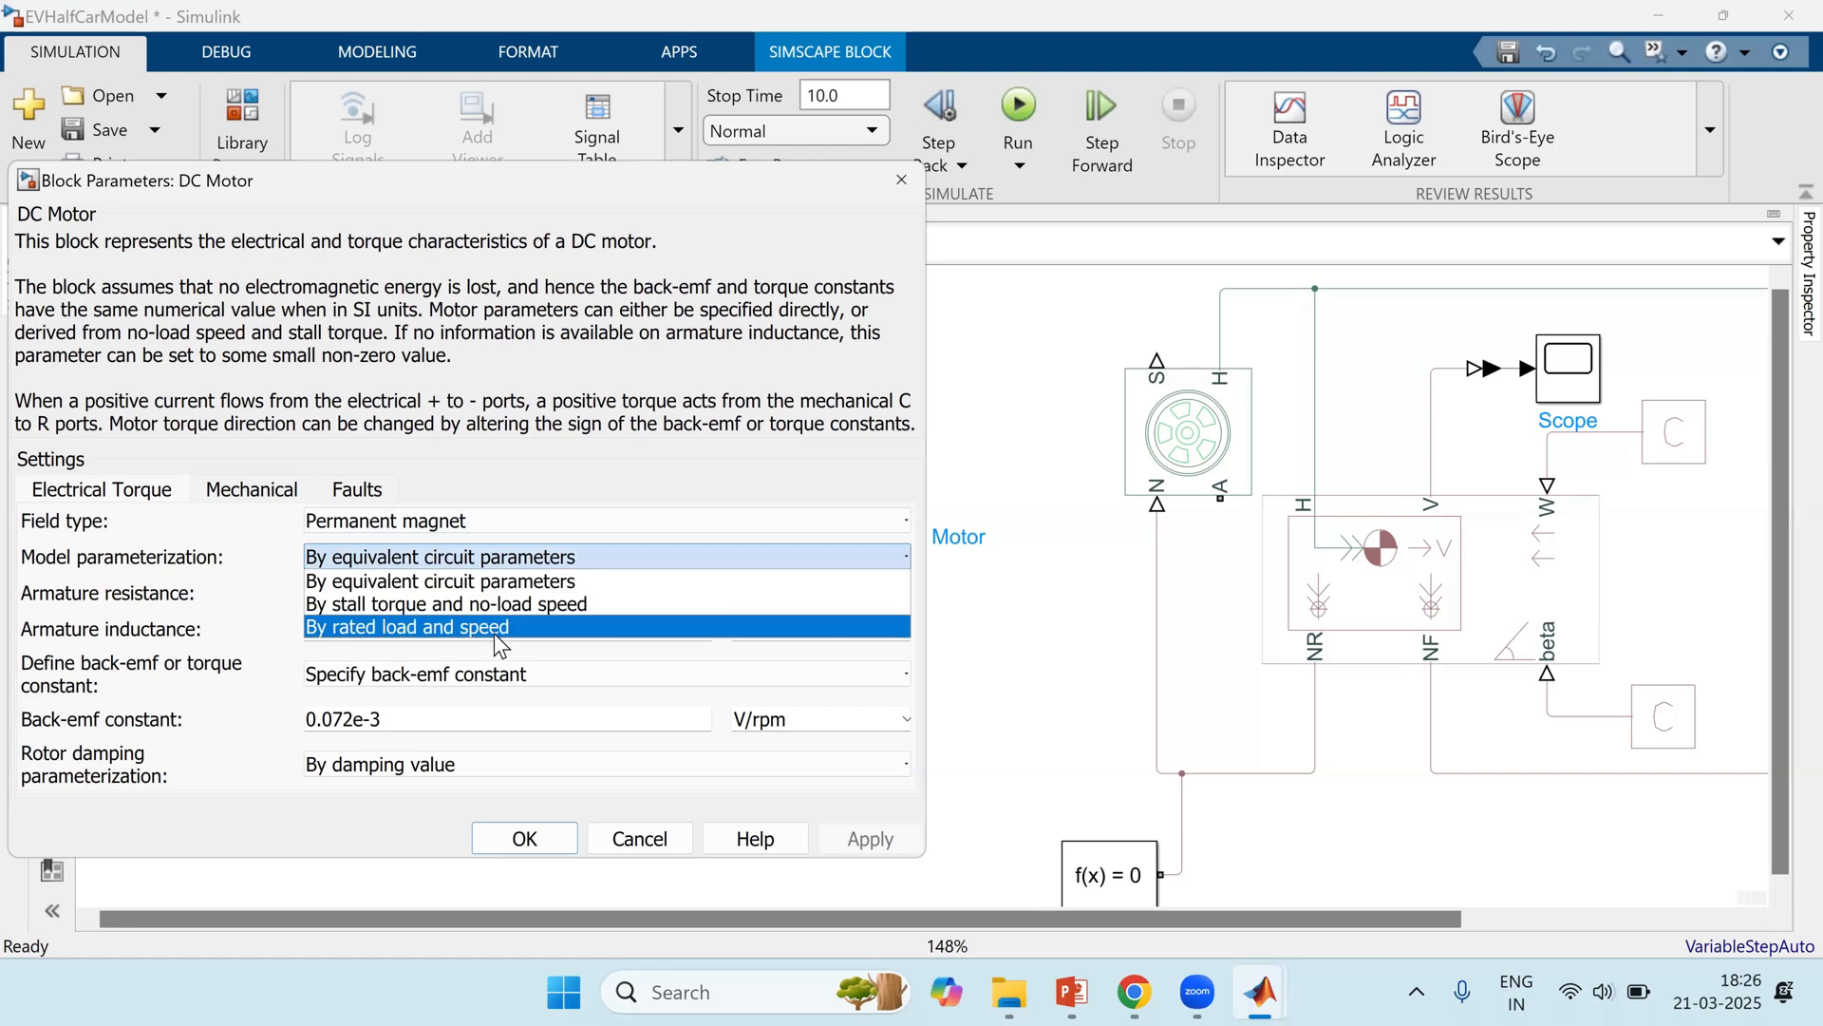
left_click(494, 632)
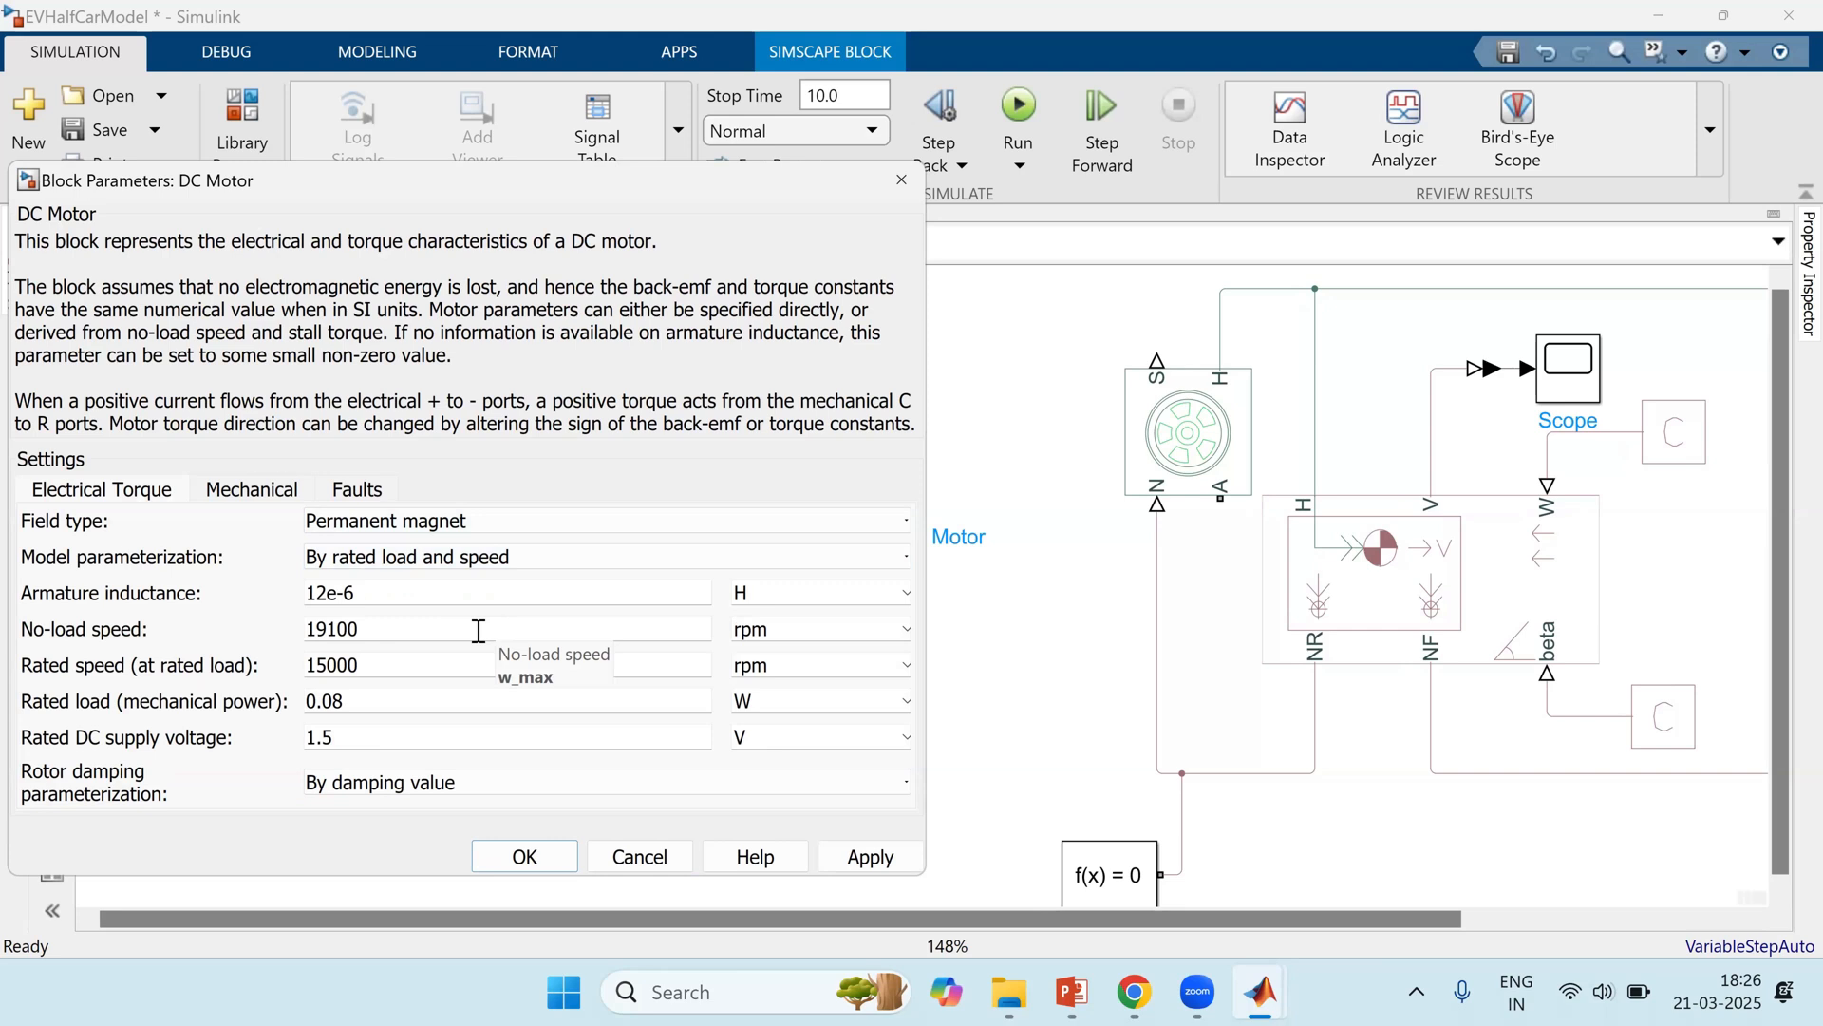
double_click(479, 630)
type("2000")
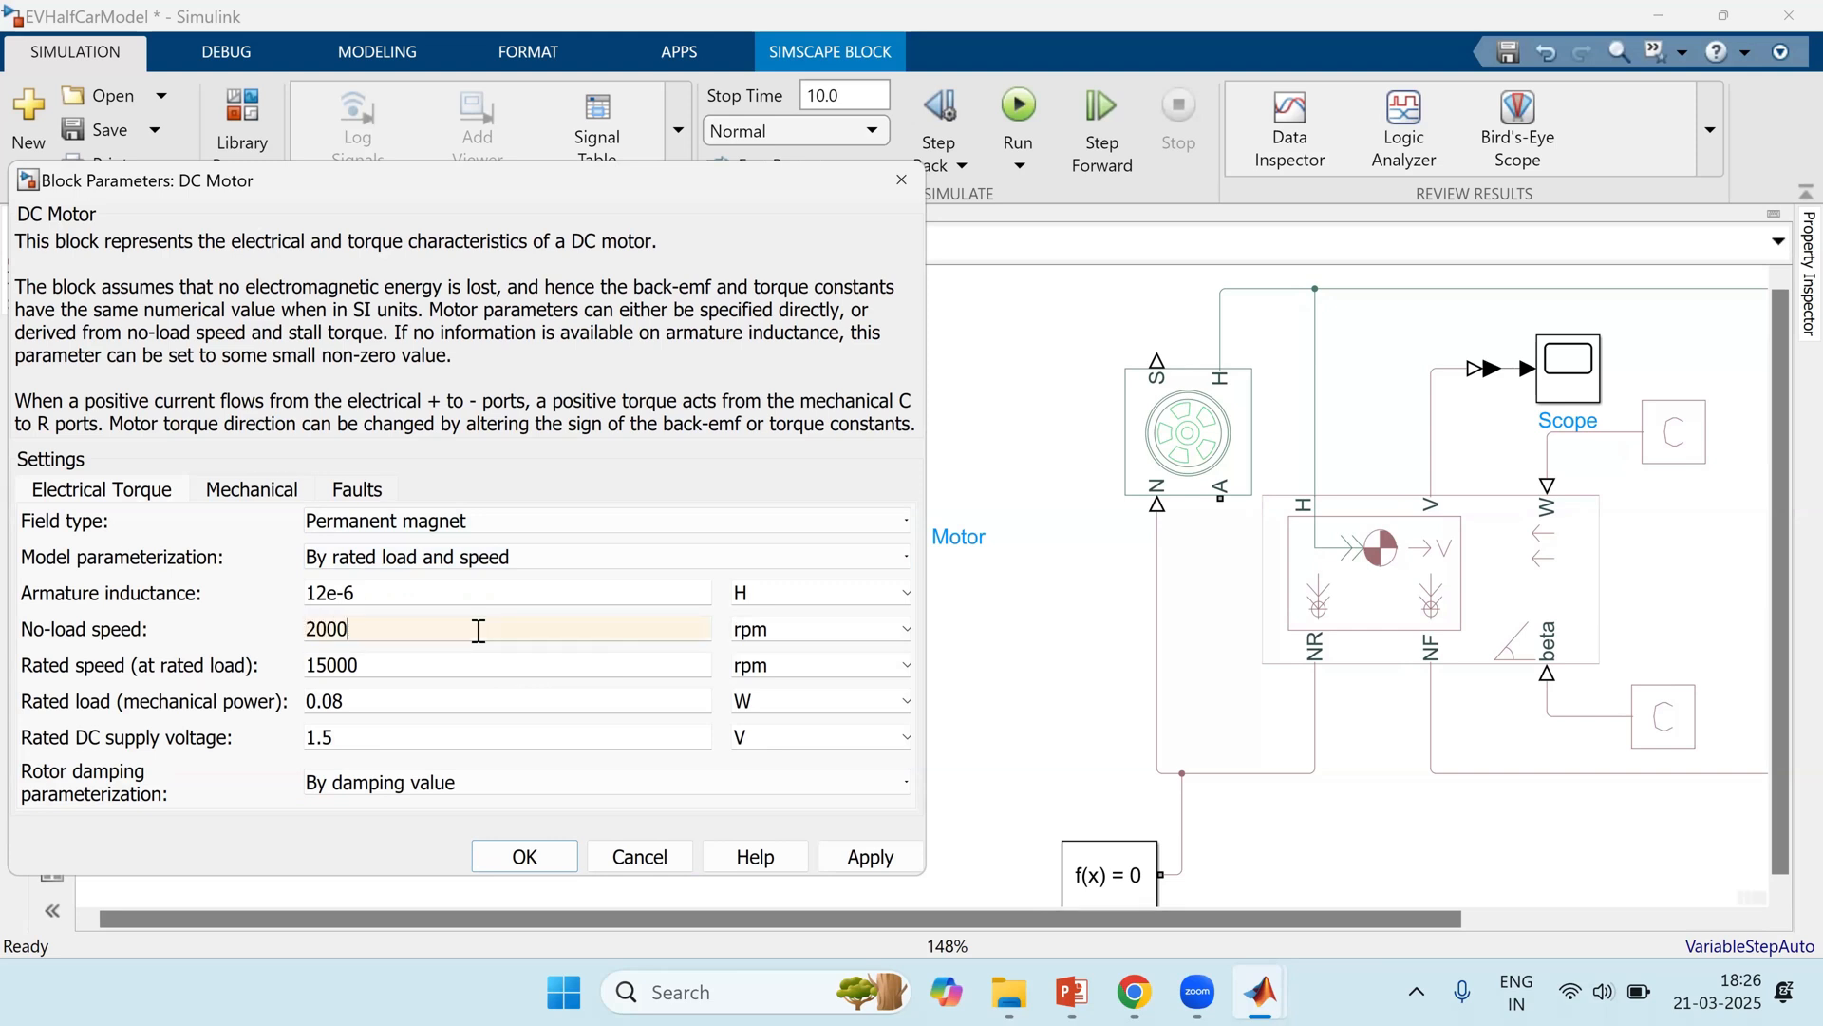
key("Tab")
key("Tab")
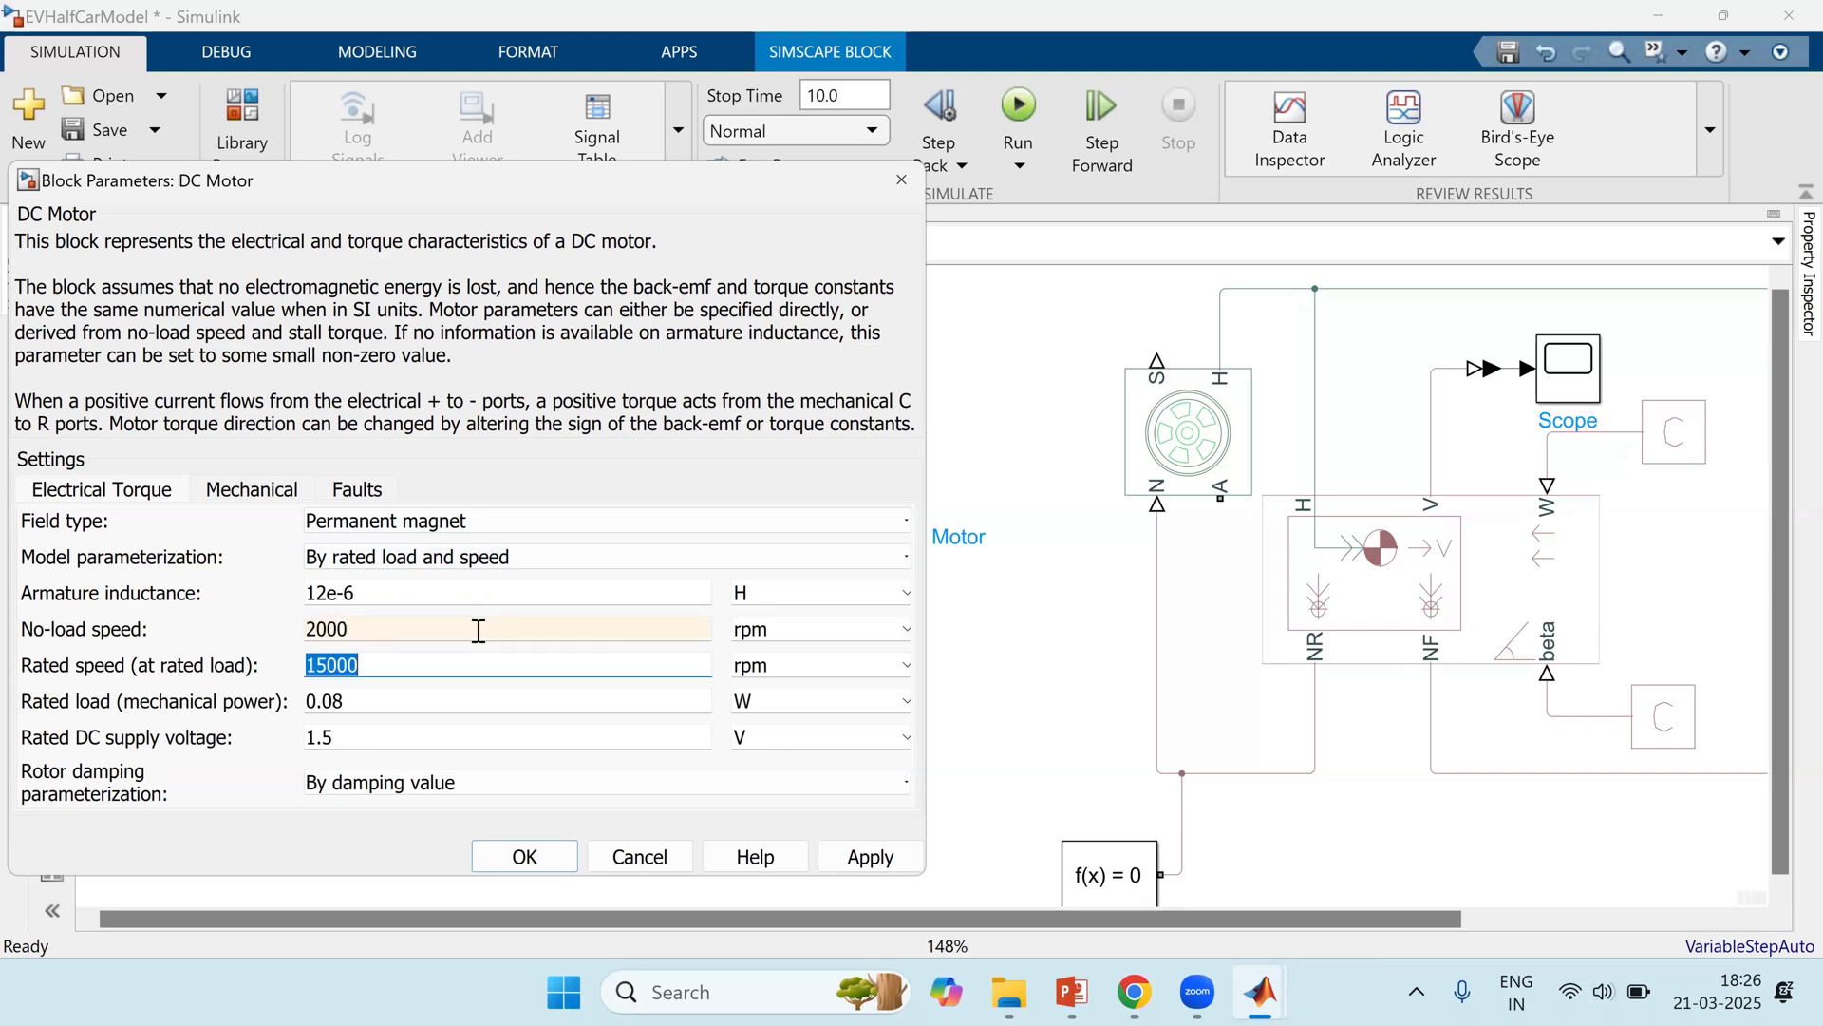
type("1")
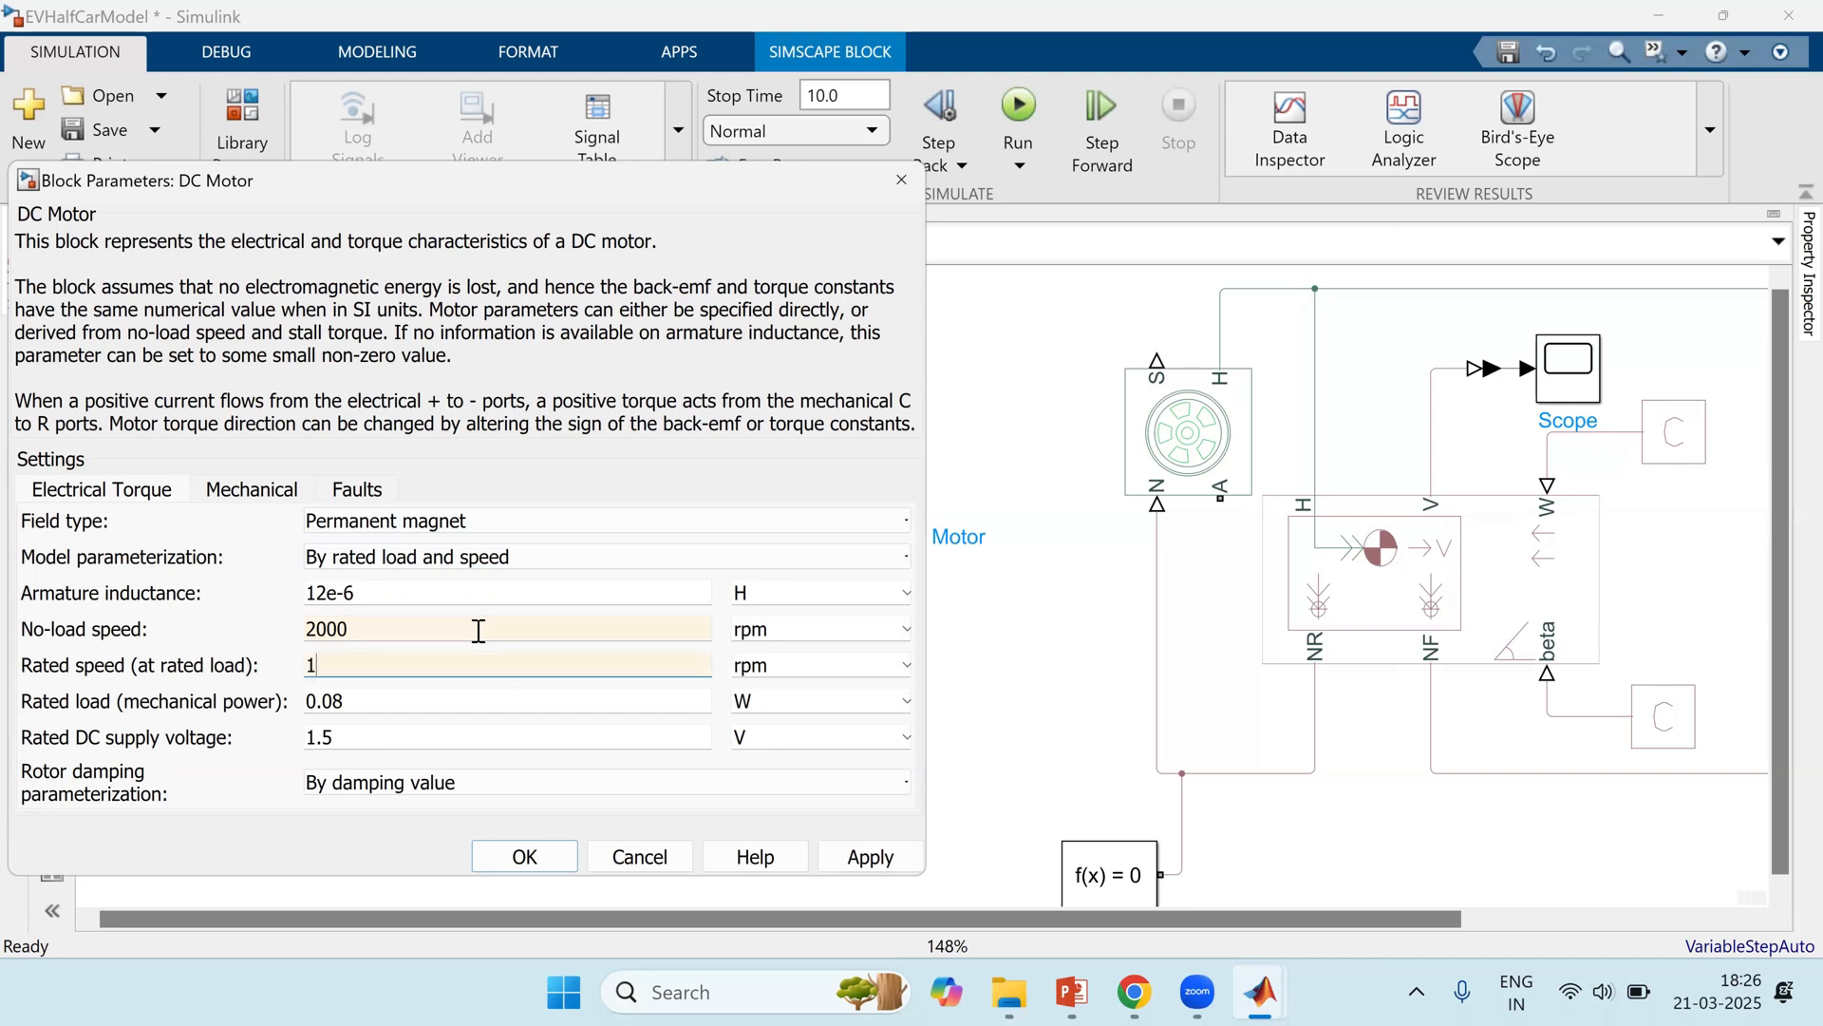
type("500")
key("Tab")
key("Tab")
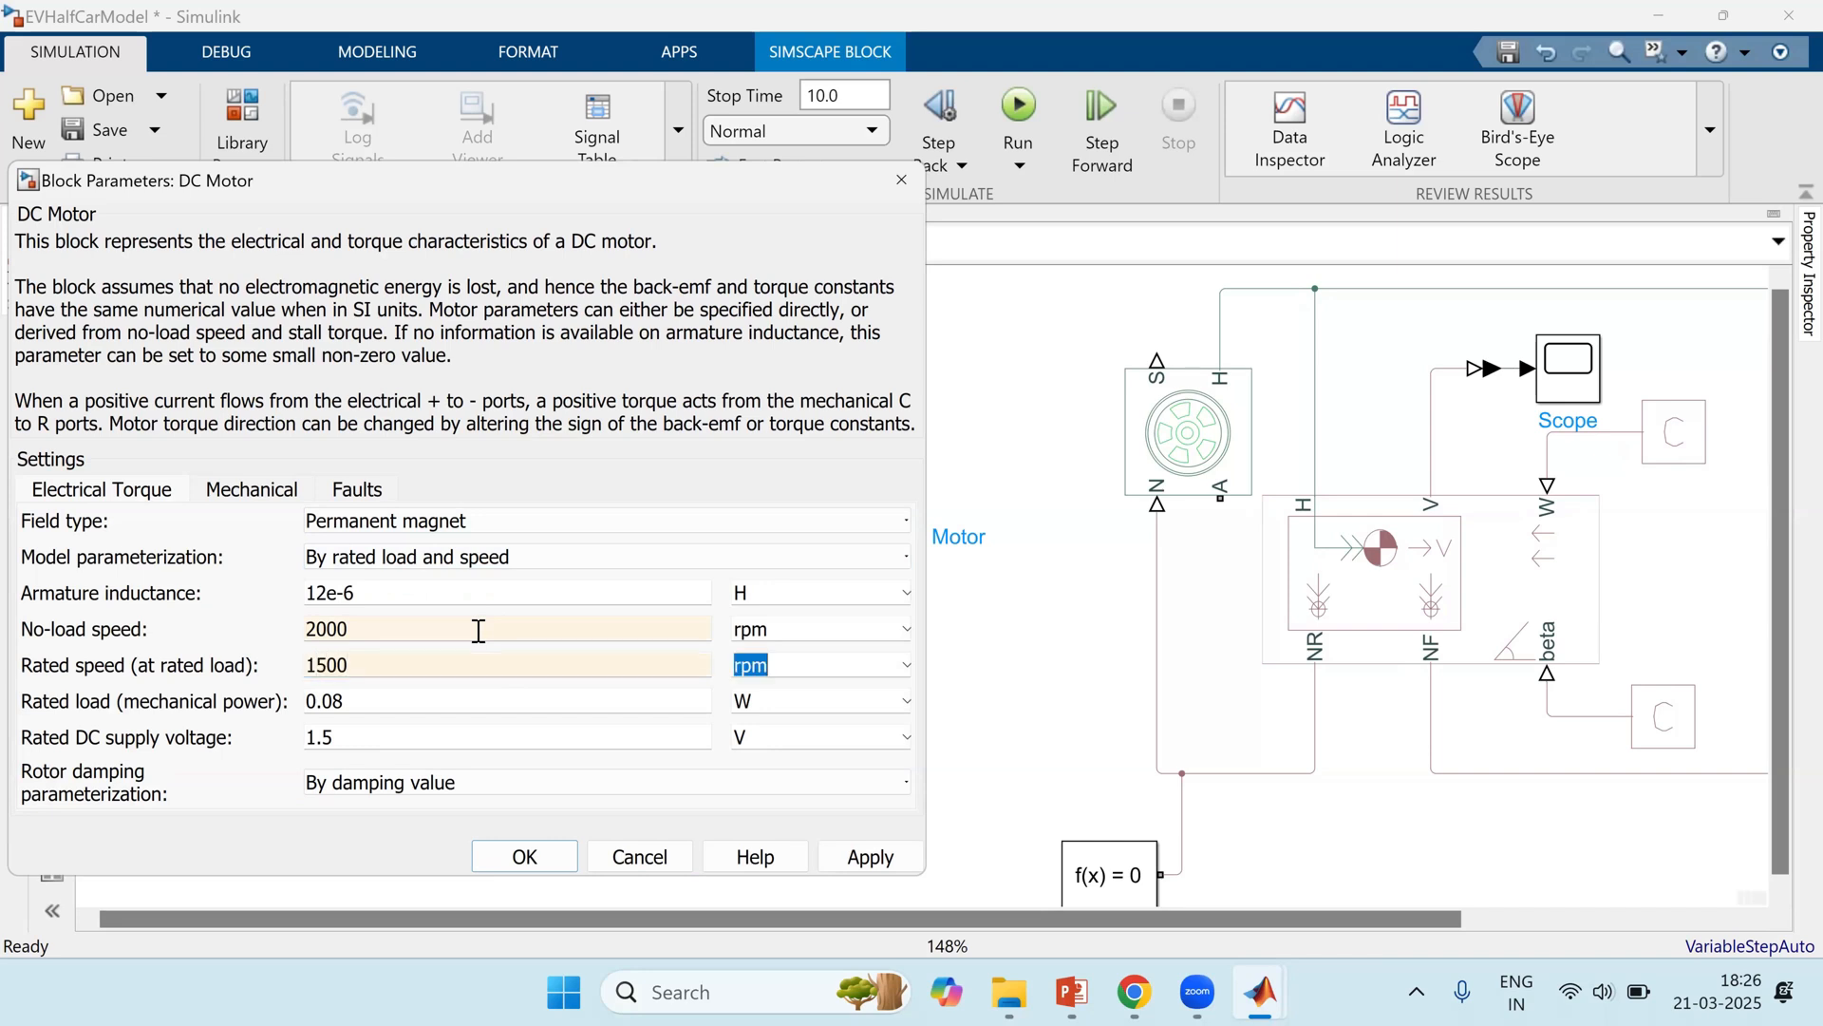
Step: Enter a rated load of 3 with unit kw and a rated DC supply voltage of 100 V for the motor
type("3")
key("Tab")
type("kw")
key("Tab")
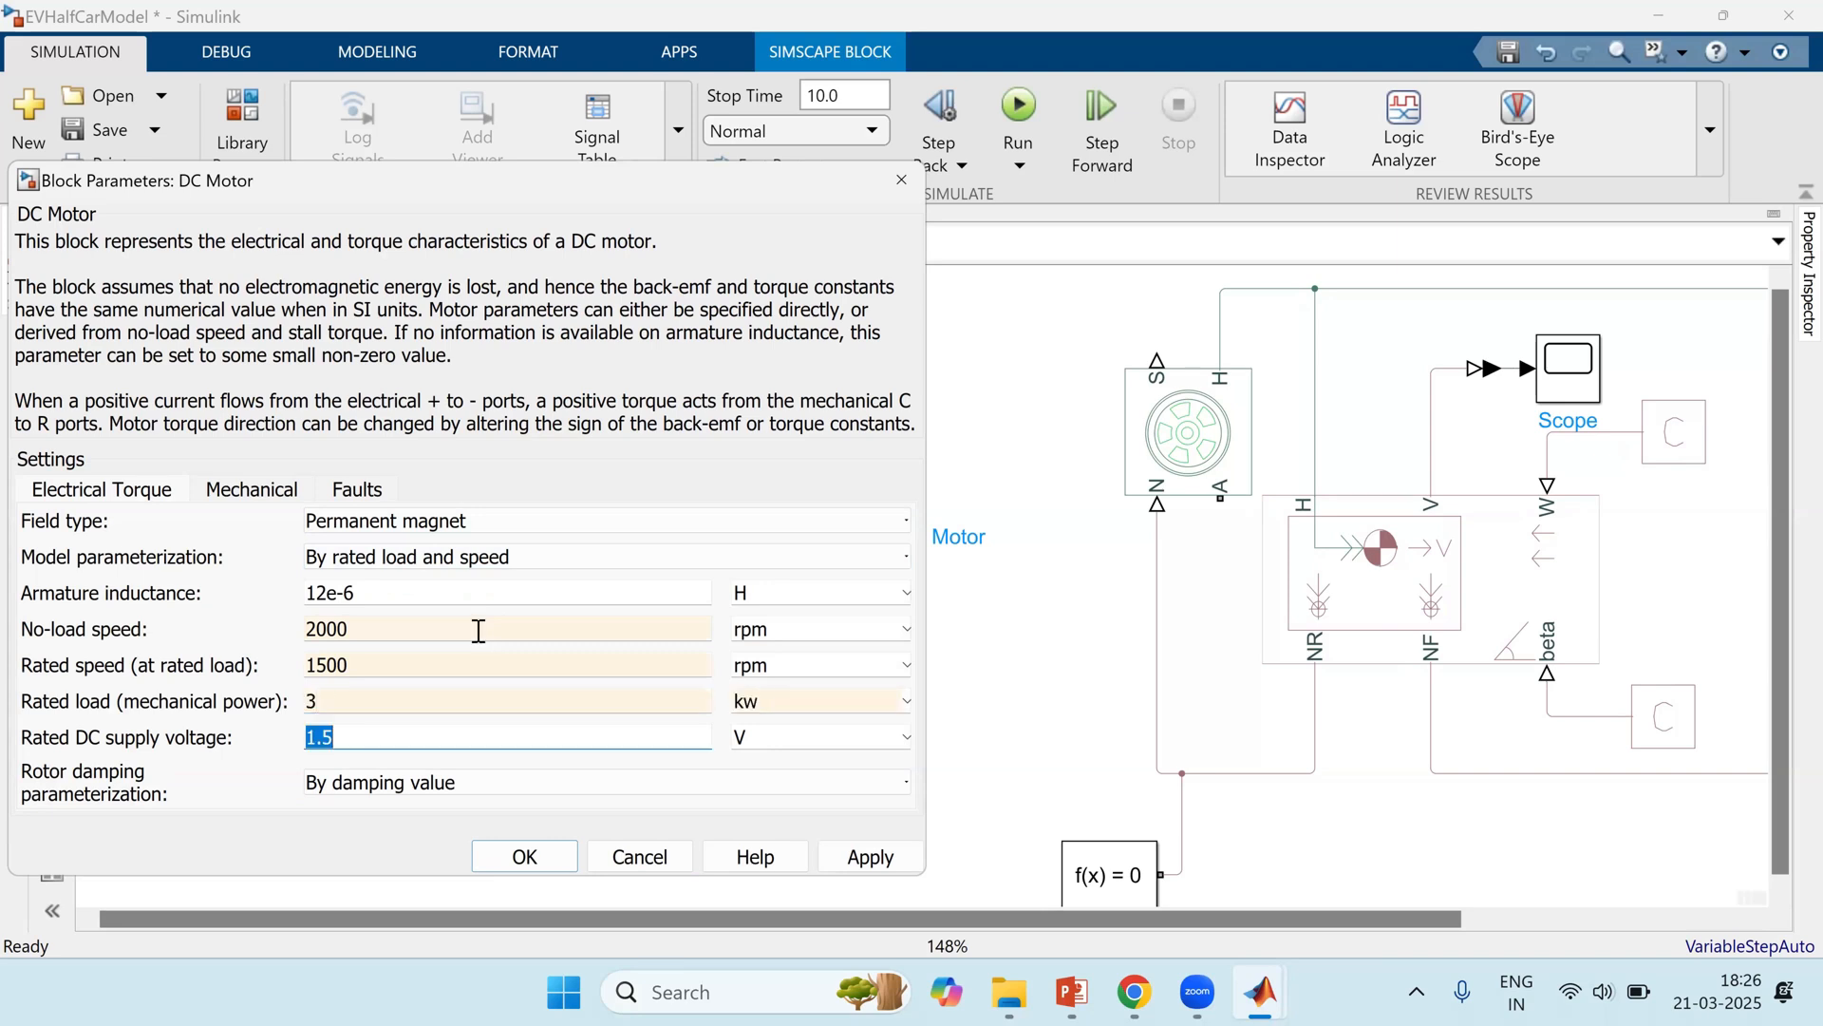
type("100")
key("ctrl+a")
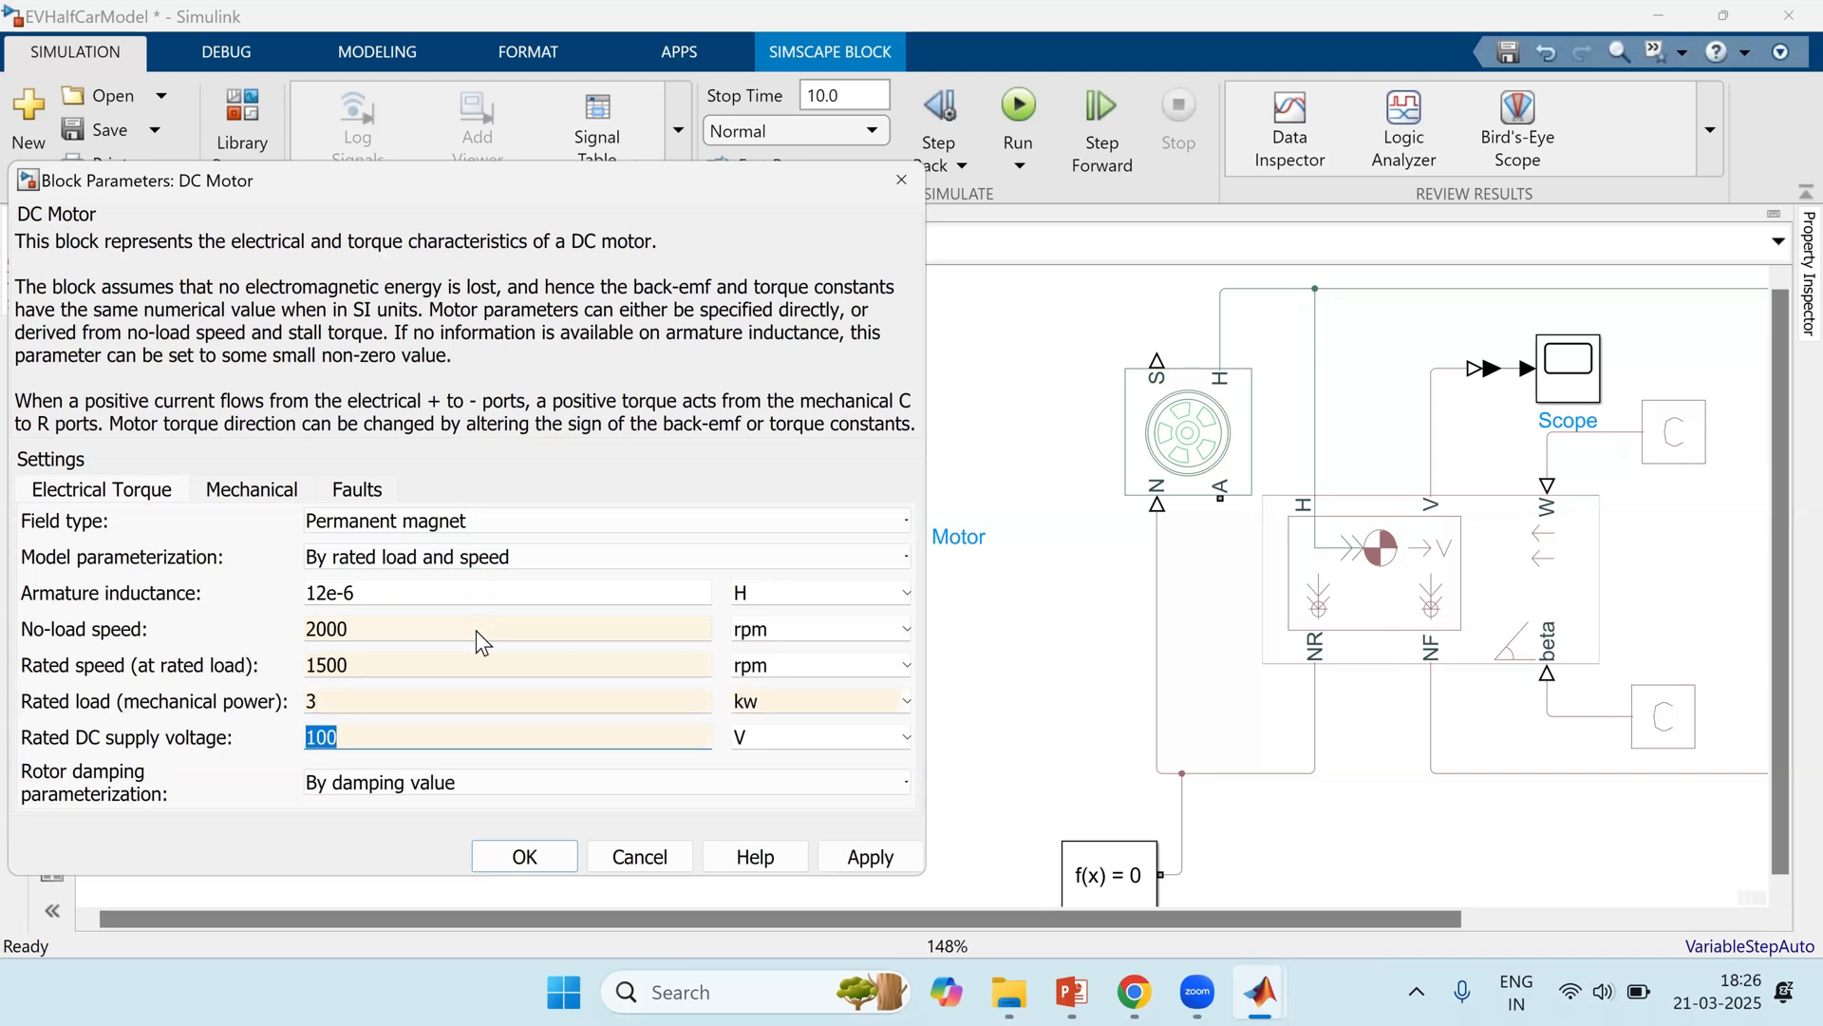
key("Return")
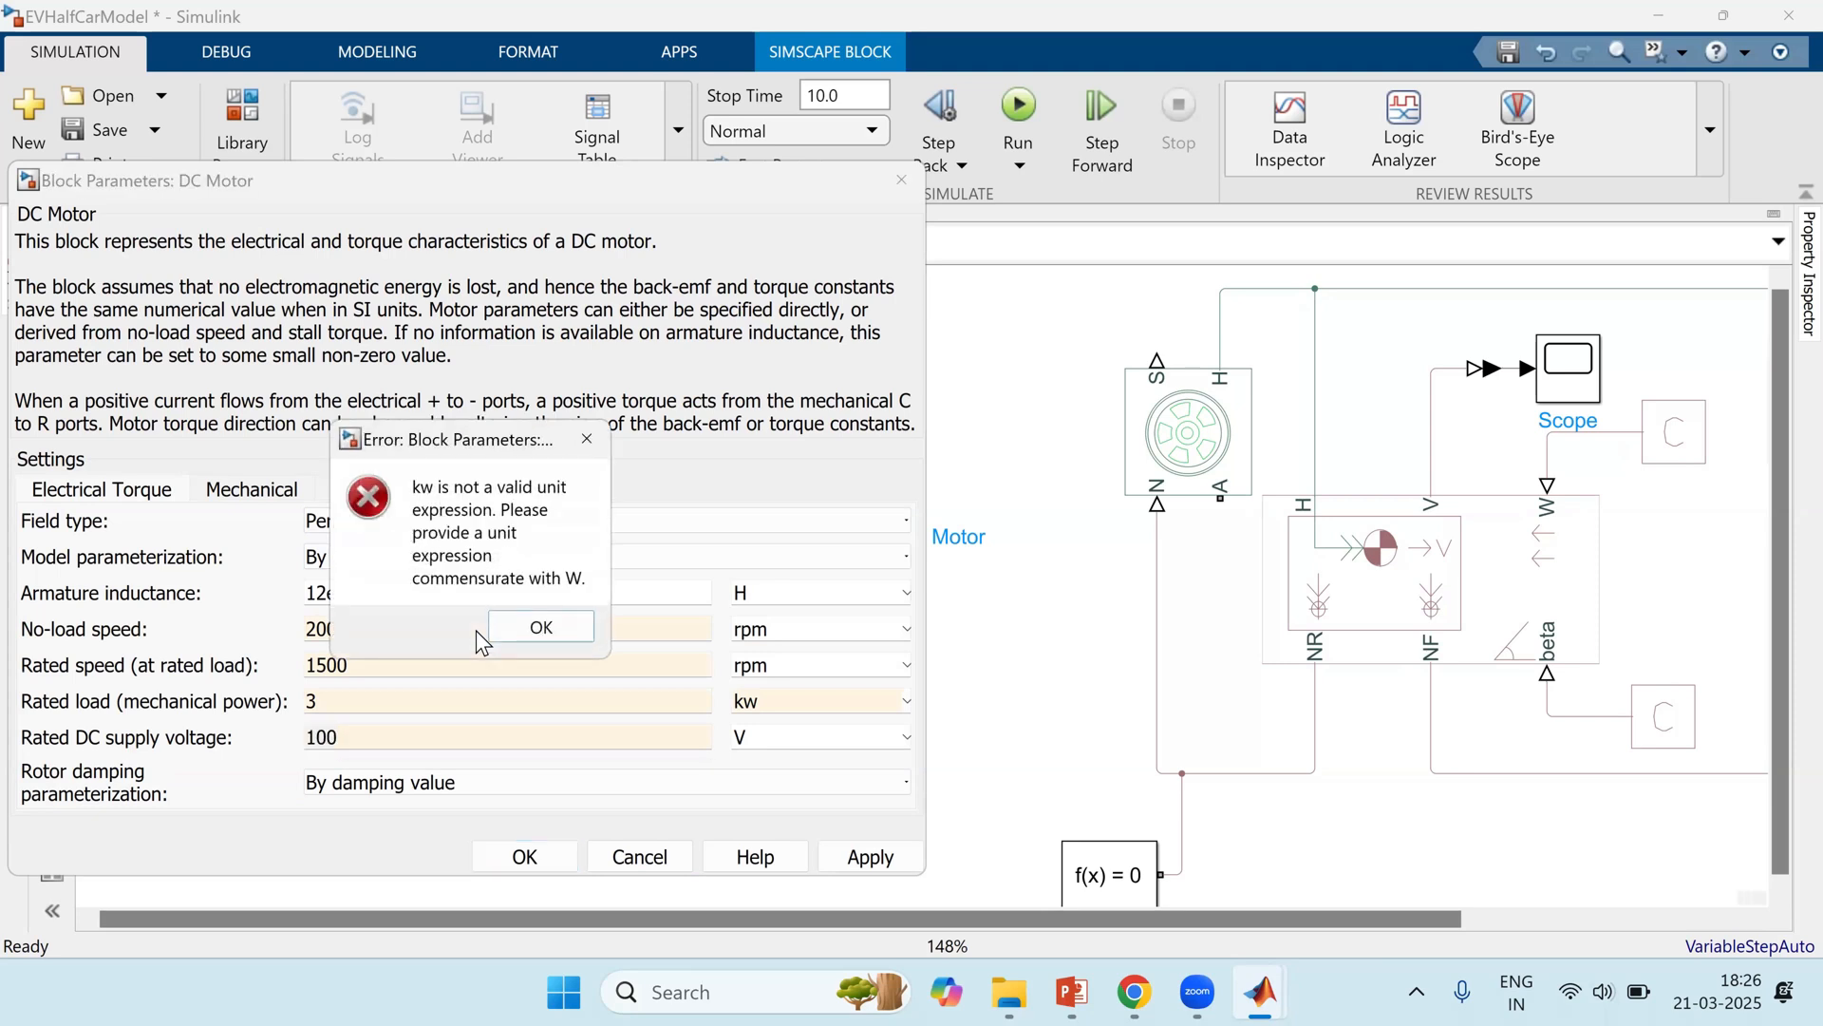
Step: Dismiss the unit error, change the motor's rated load unit to kW, and accept the parameters
left_click(532, 630)
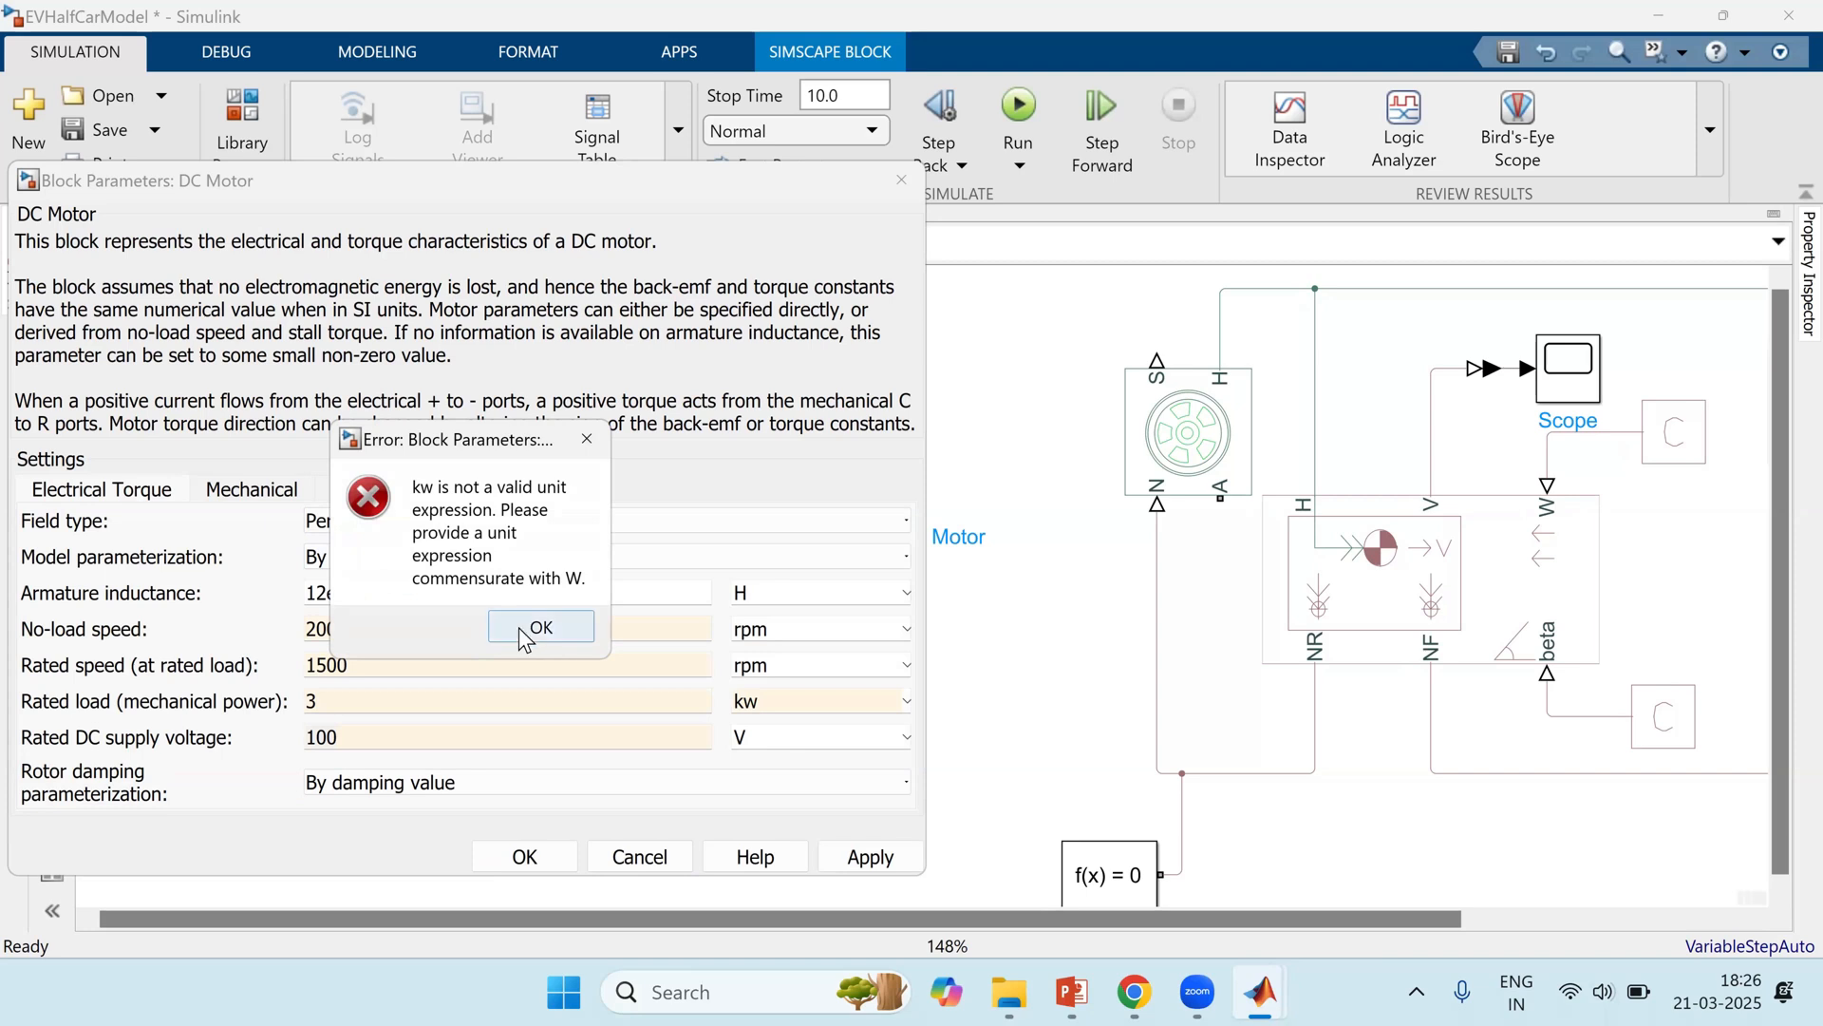
left_click(907, 700)
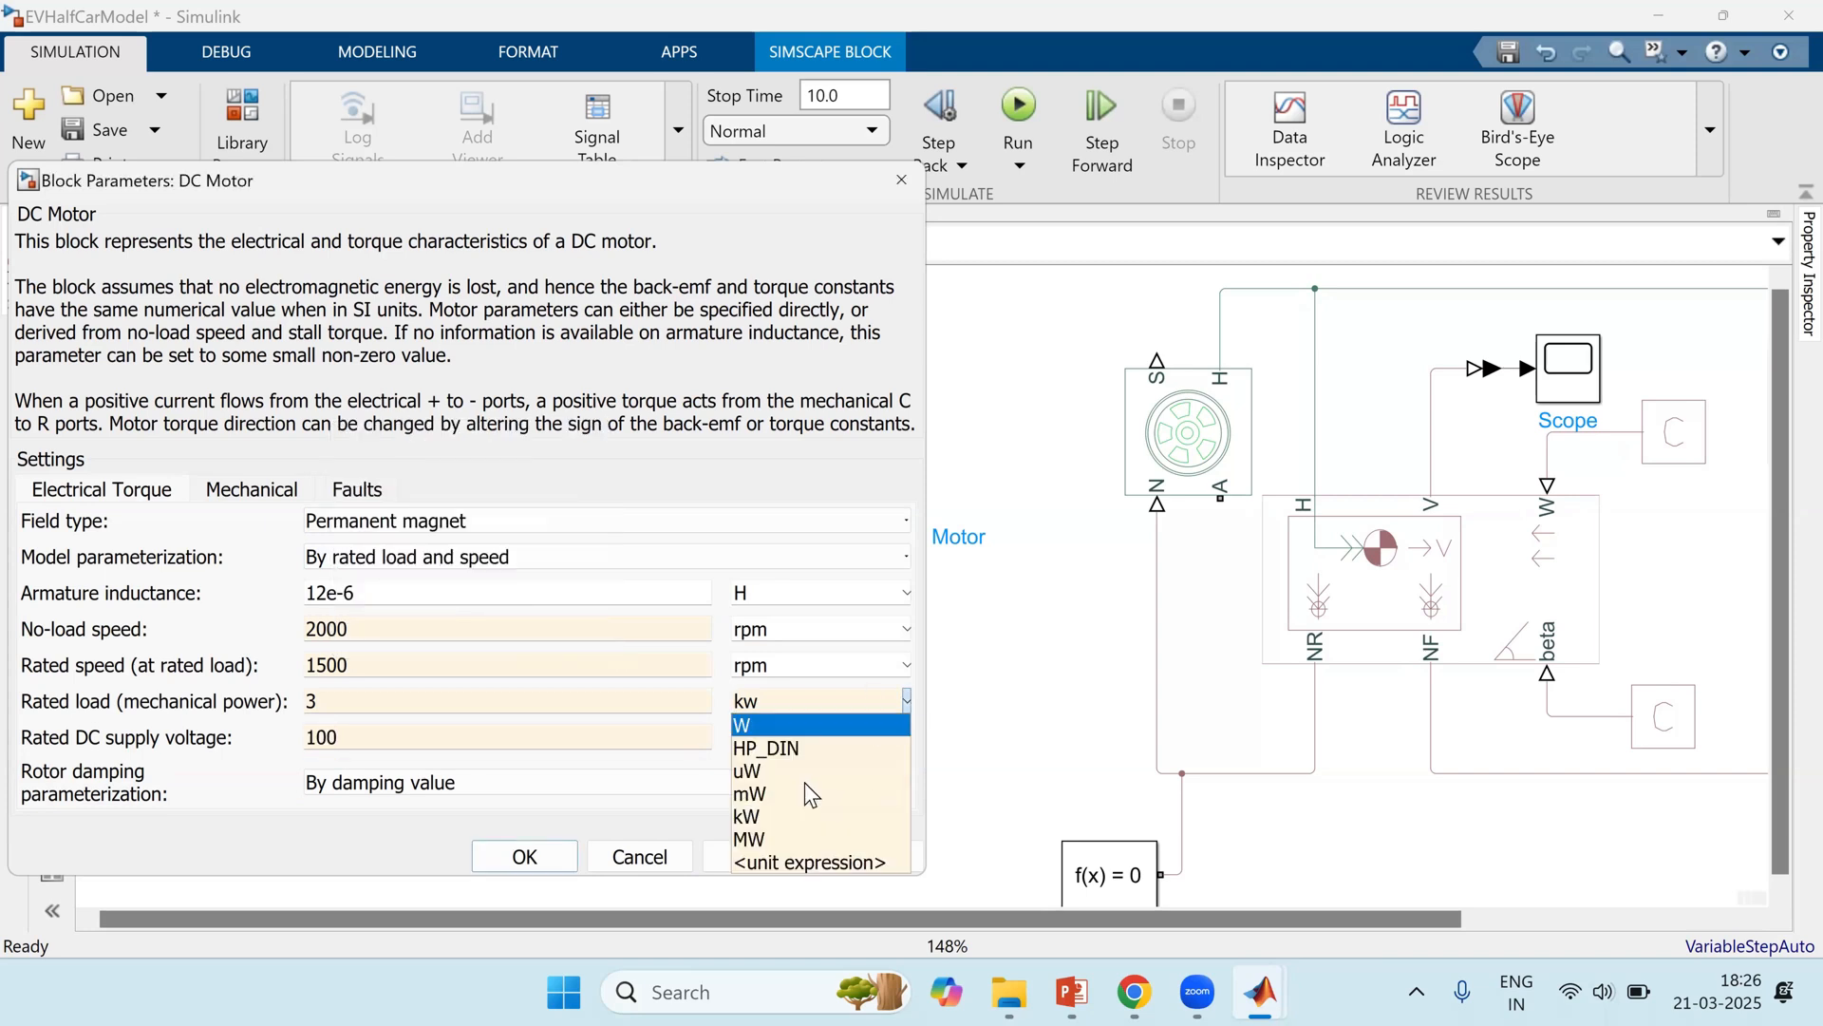
left_click(783, 823)
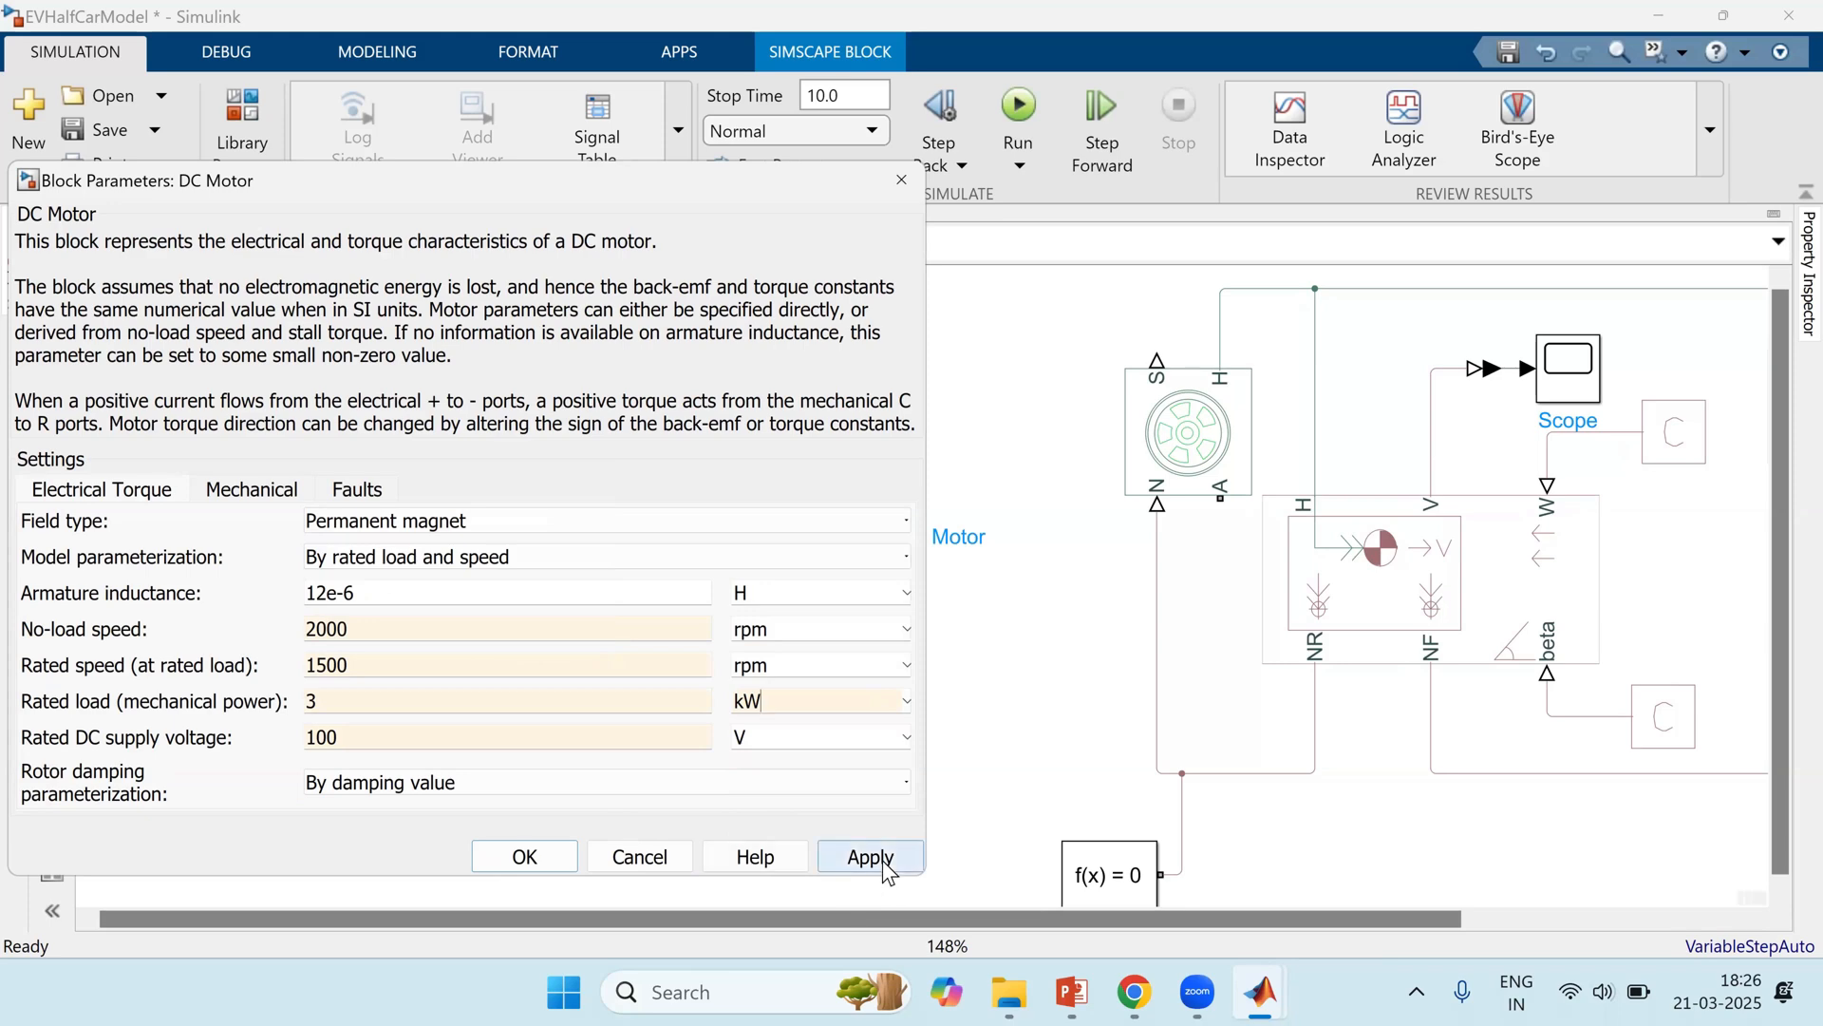
left_click(822, 857)
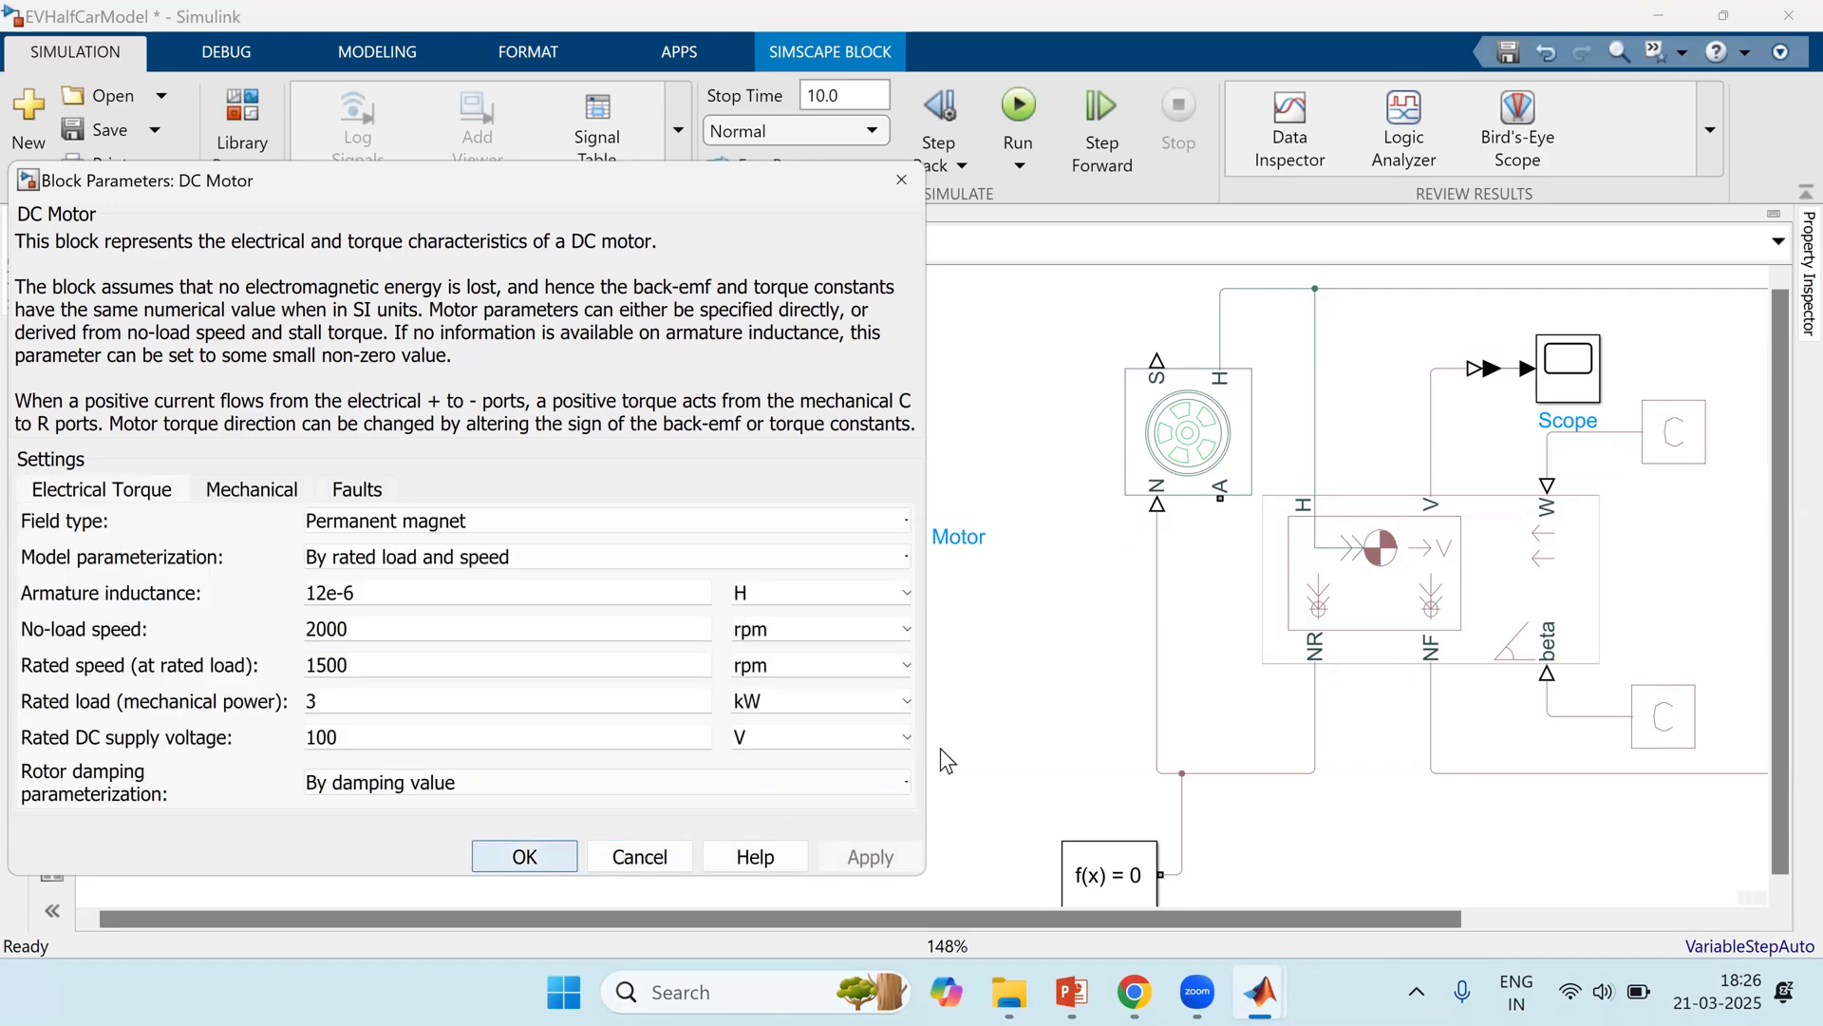
left_click(524, 857)
Step: Draw a short open-ended line from the DC Motor's R port and add a Simple Gear between the motor and the tire
mouse_move(819, 562)
left_mouse_down()
mouse_move(860, 605)
mouse_move(804, 648)
mouse_move(801, 613)
mouse_move(892, 561)
left_mouse_up()
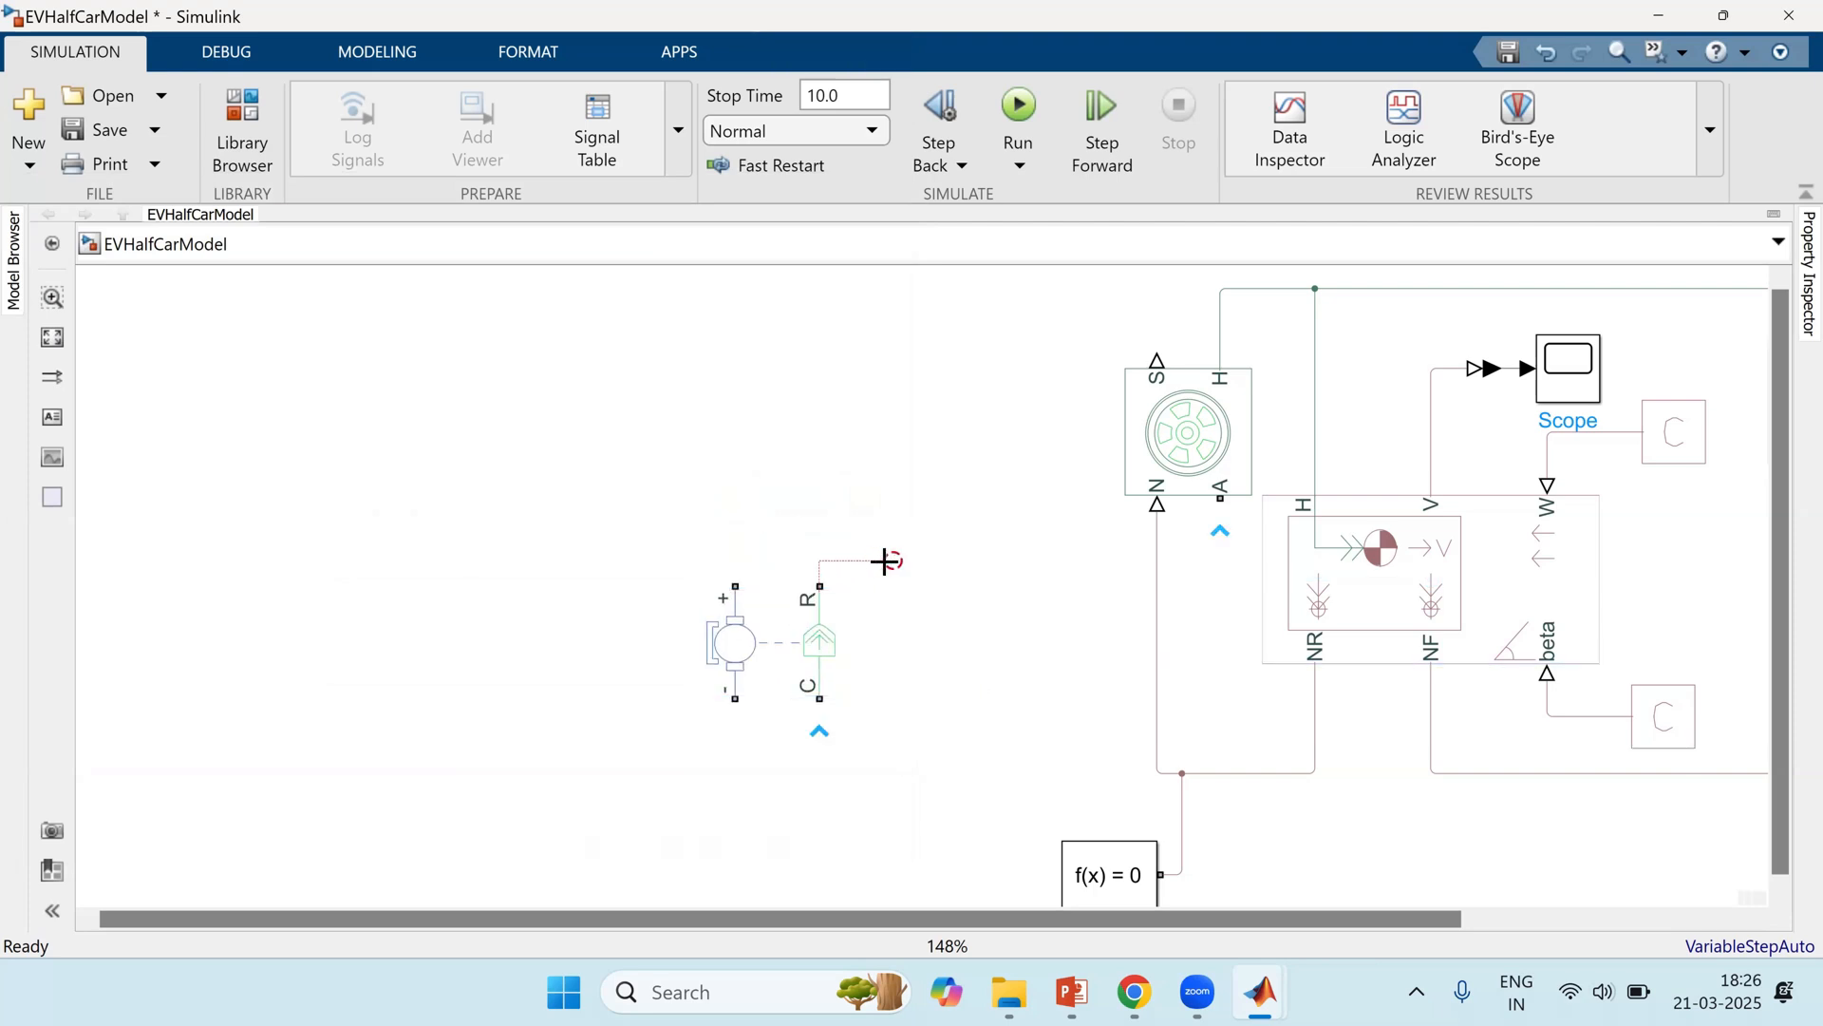
left_click(1020, 604)
left_click(1224, 478)
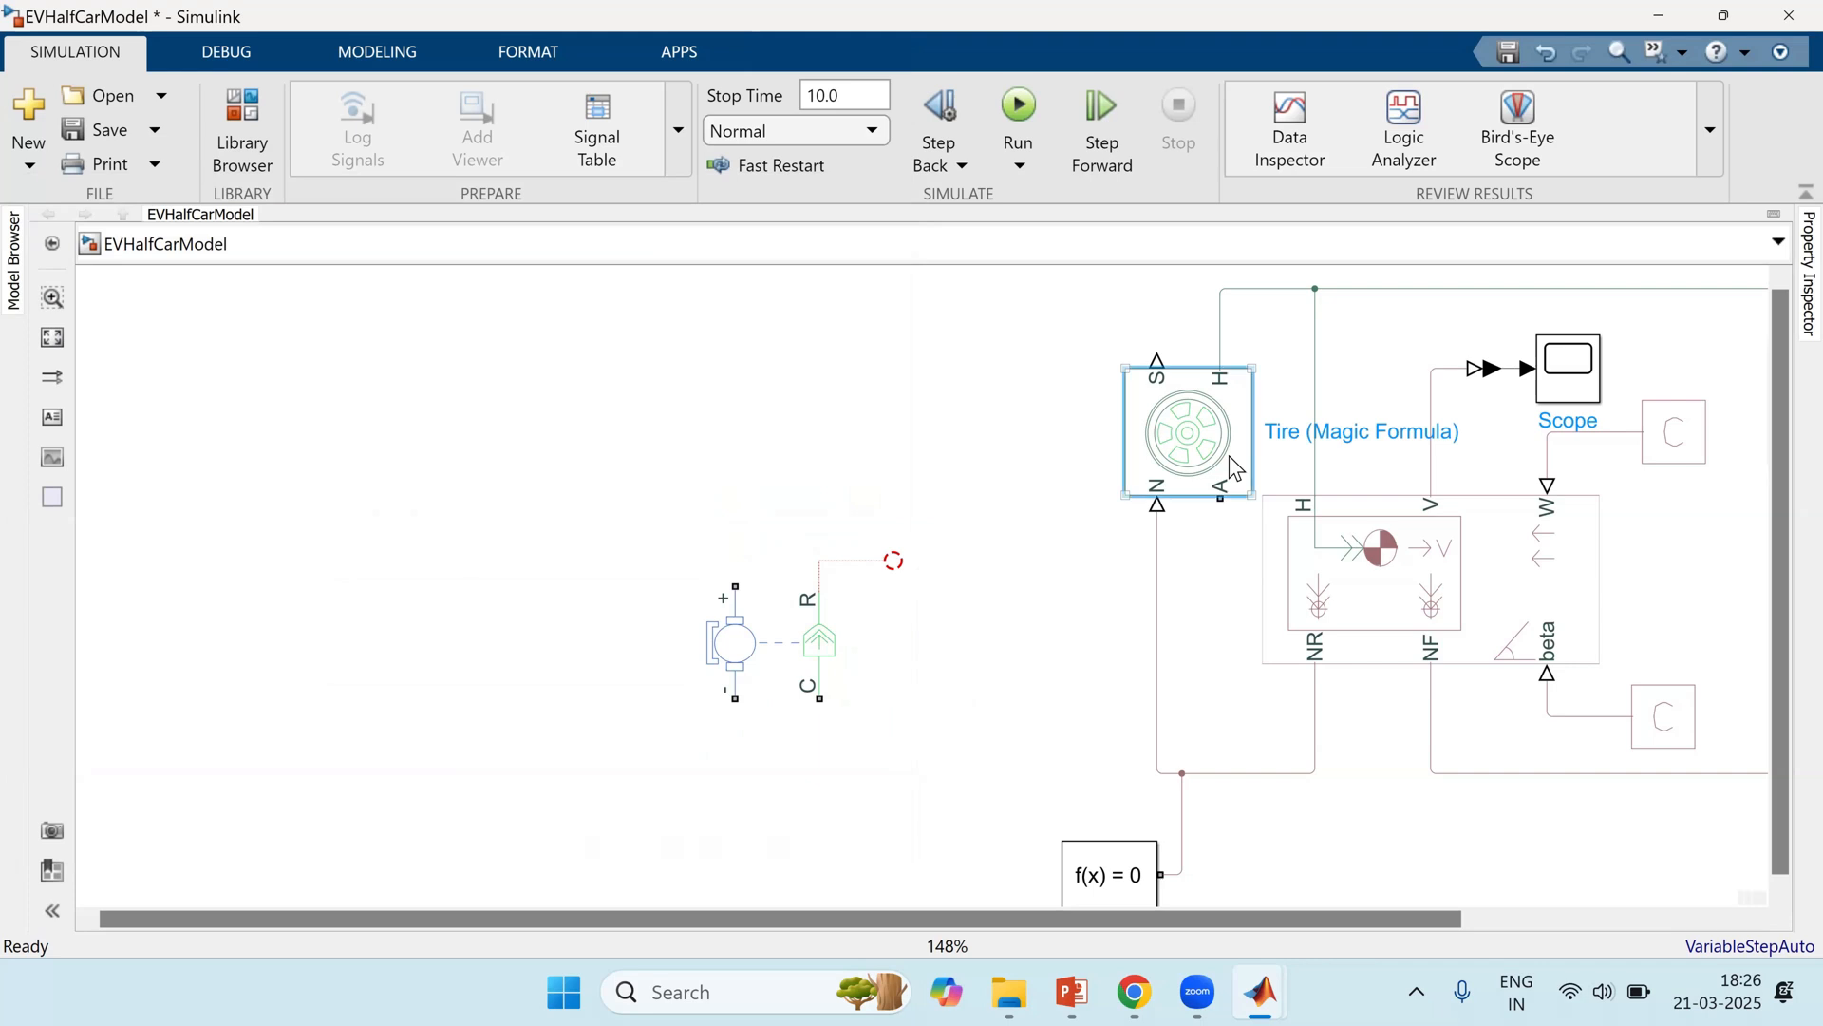
double_click(976, 595)
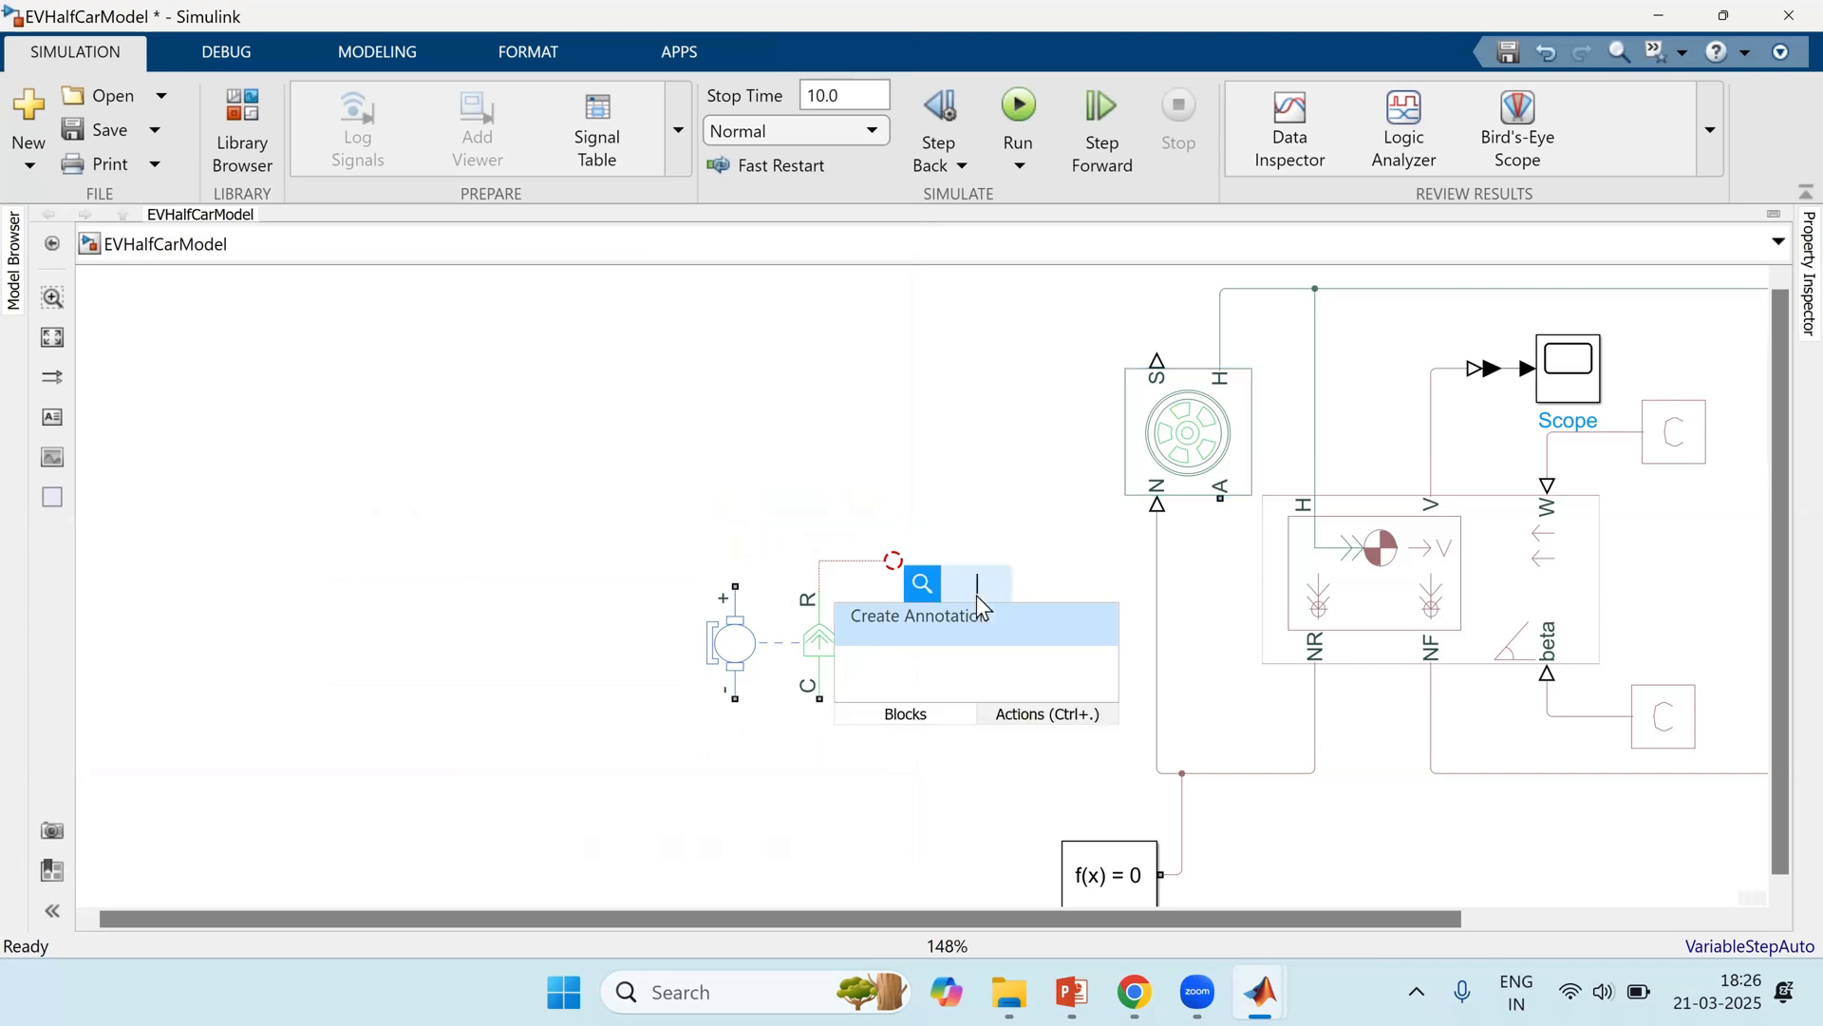
type("simpl")
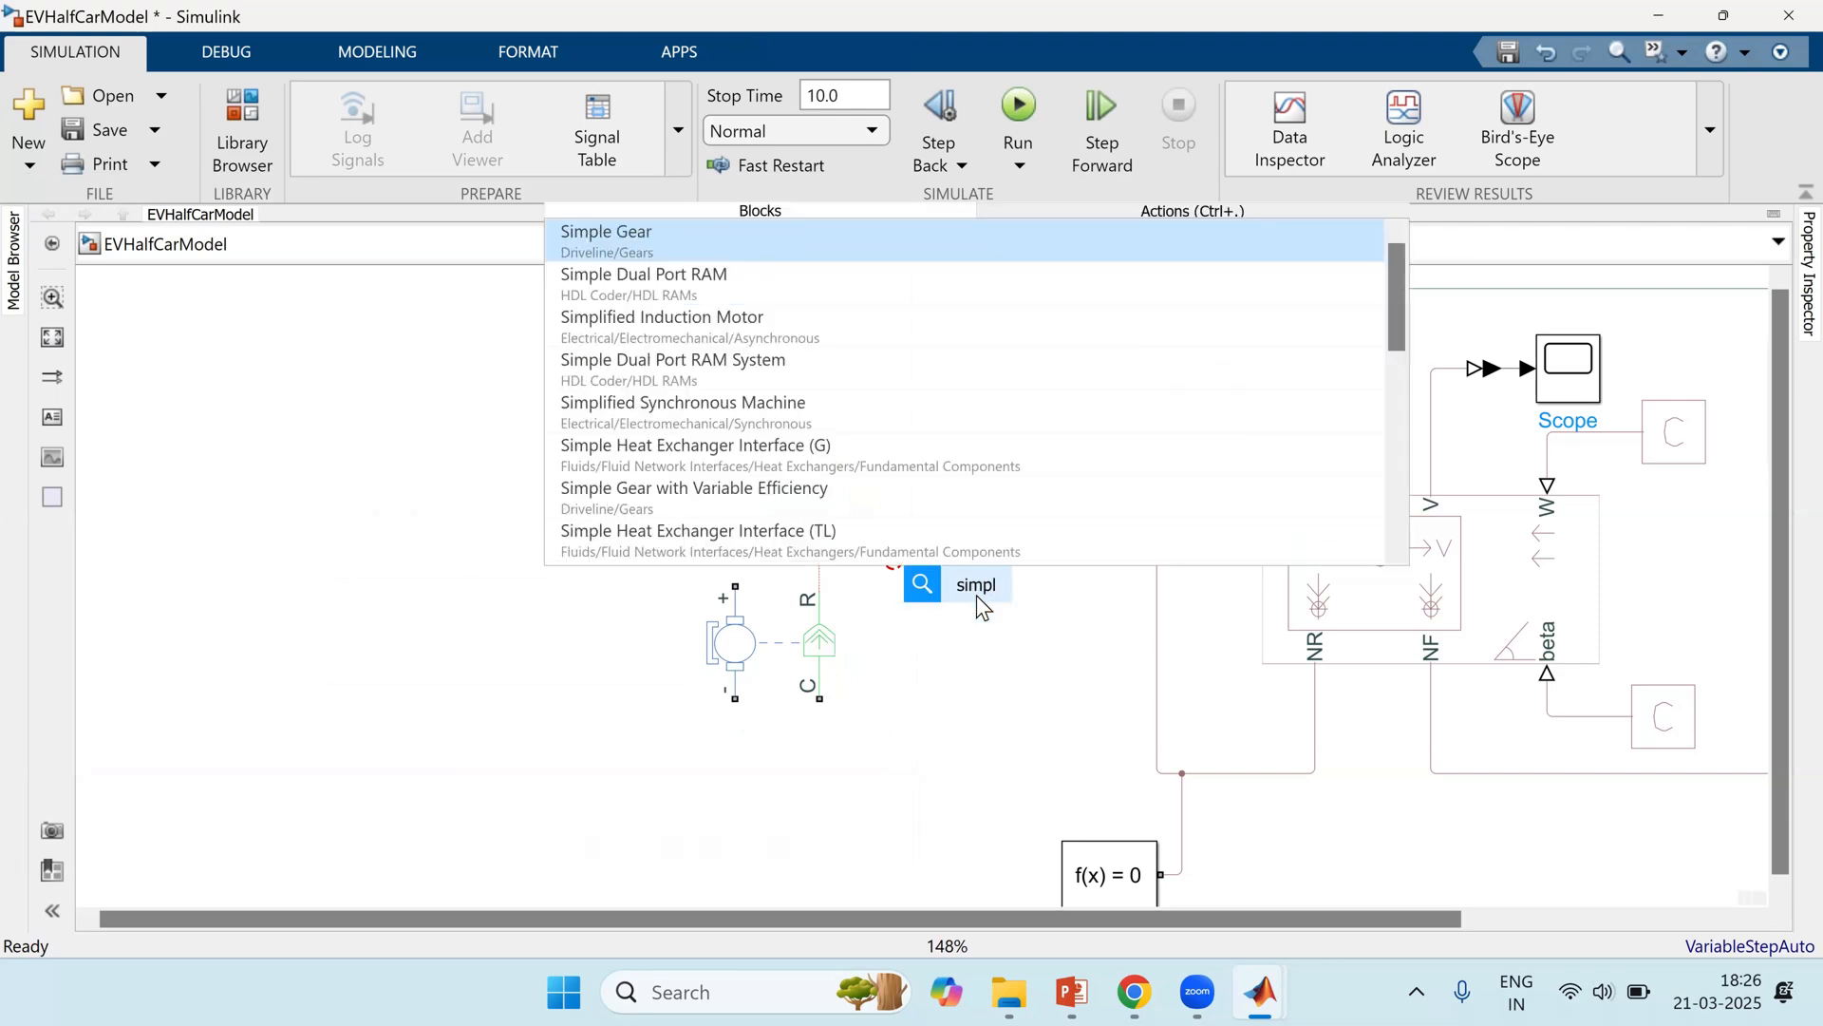
key("Return")
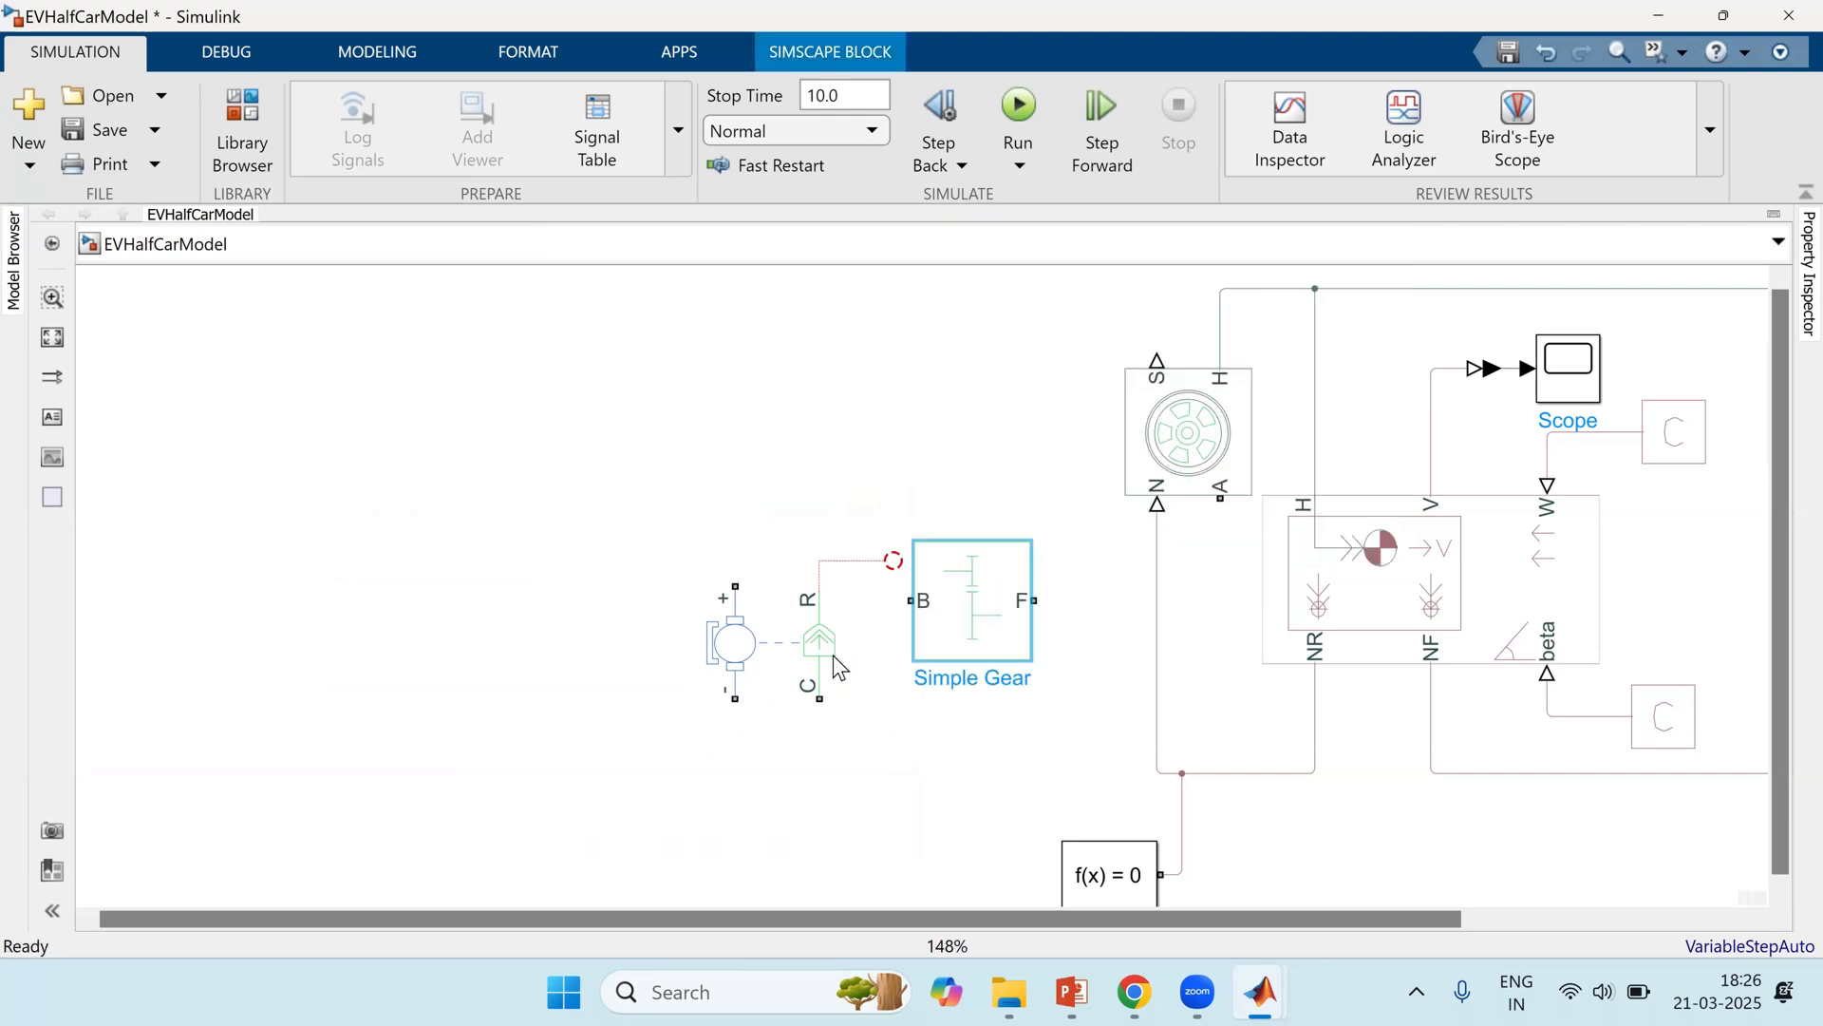
Step: Align the DC Motor and Simple Gear so the R line joins port B, and connect port F to the nearby tire's A port
left_click(794, 682)
left_click_drag(791, 693, 790, 683)
left_click_drag(959, 656, 938, 634)
key("Down")
key("Down")
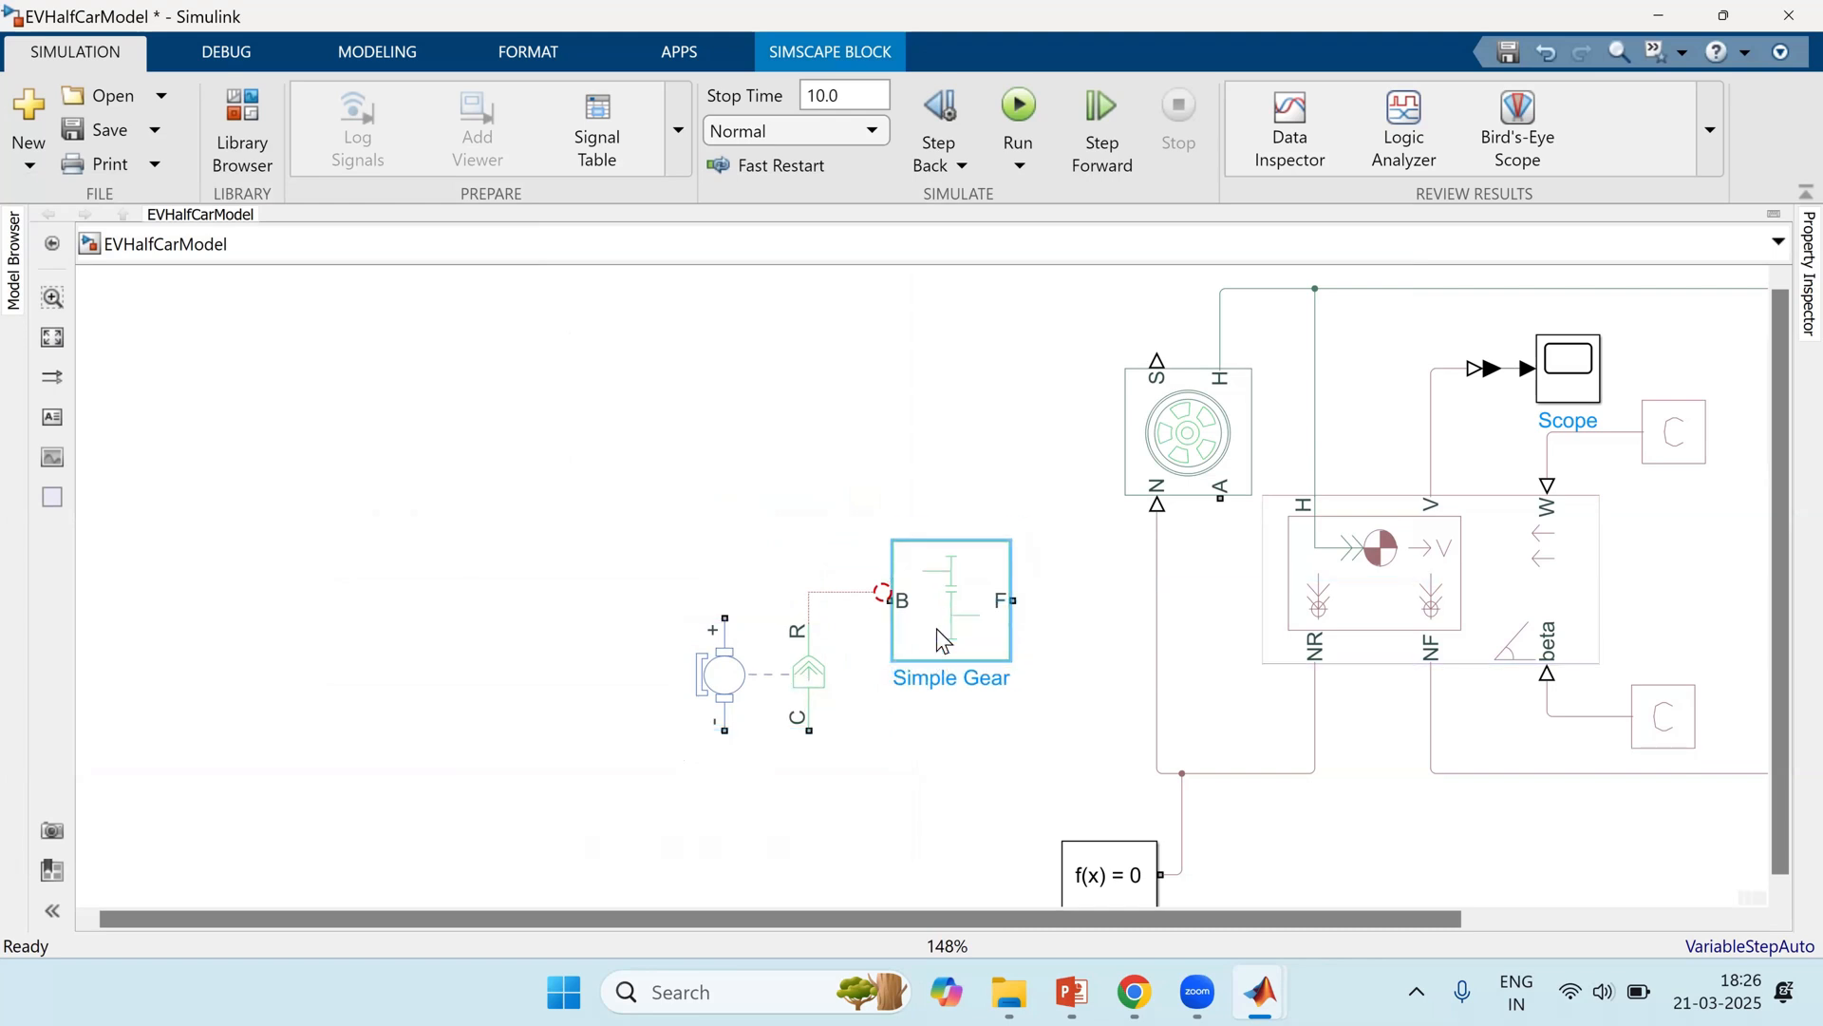
key("Left")
key("Right")
key("Up")
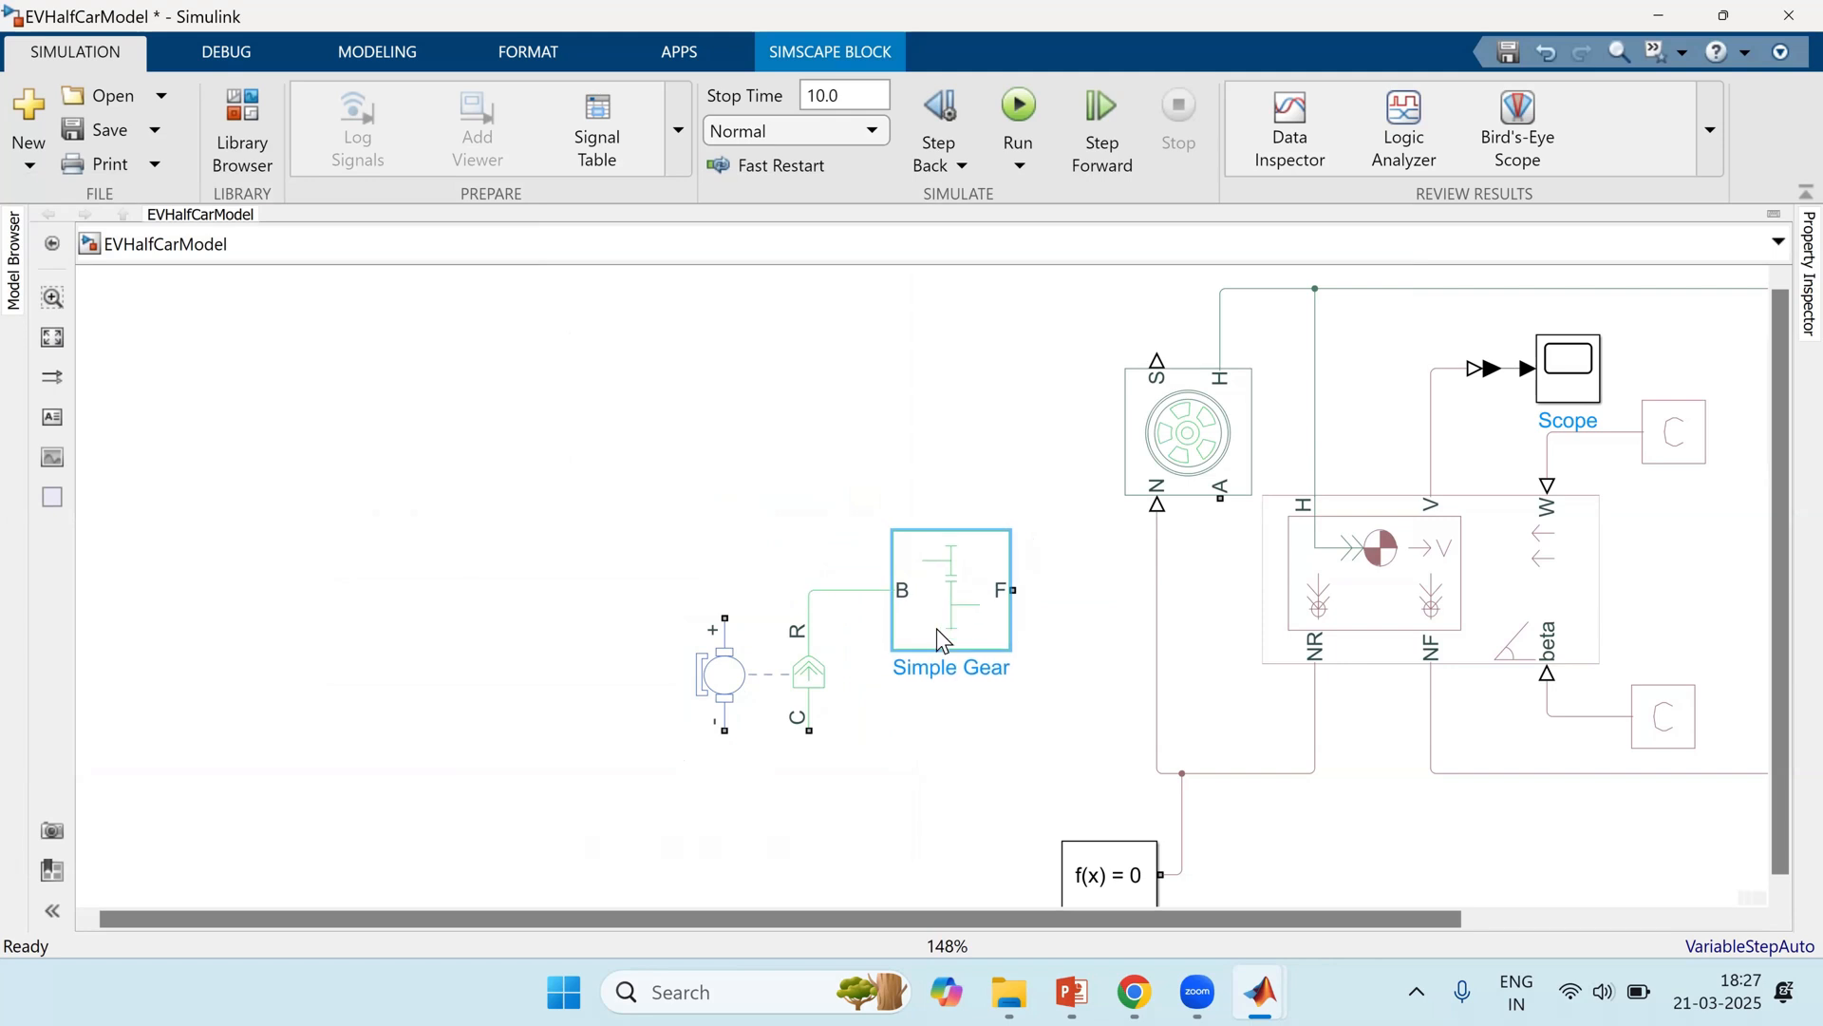
mouse_move(1016, 589)
left_mouse_down()
mouse_move(1103, 573)
mouse_move(1232, 494)
left_mouse_up()
Step: Set the Simple Gear's follower-to-base teeth ratio to 1 and its output shaft to rotate in the same direction as the input shaft
left_click(1003, 638)
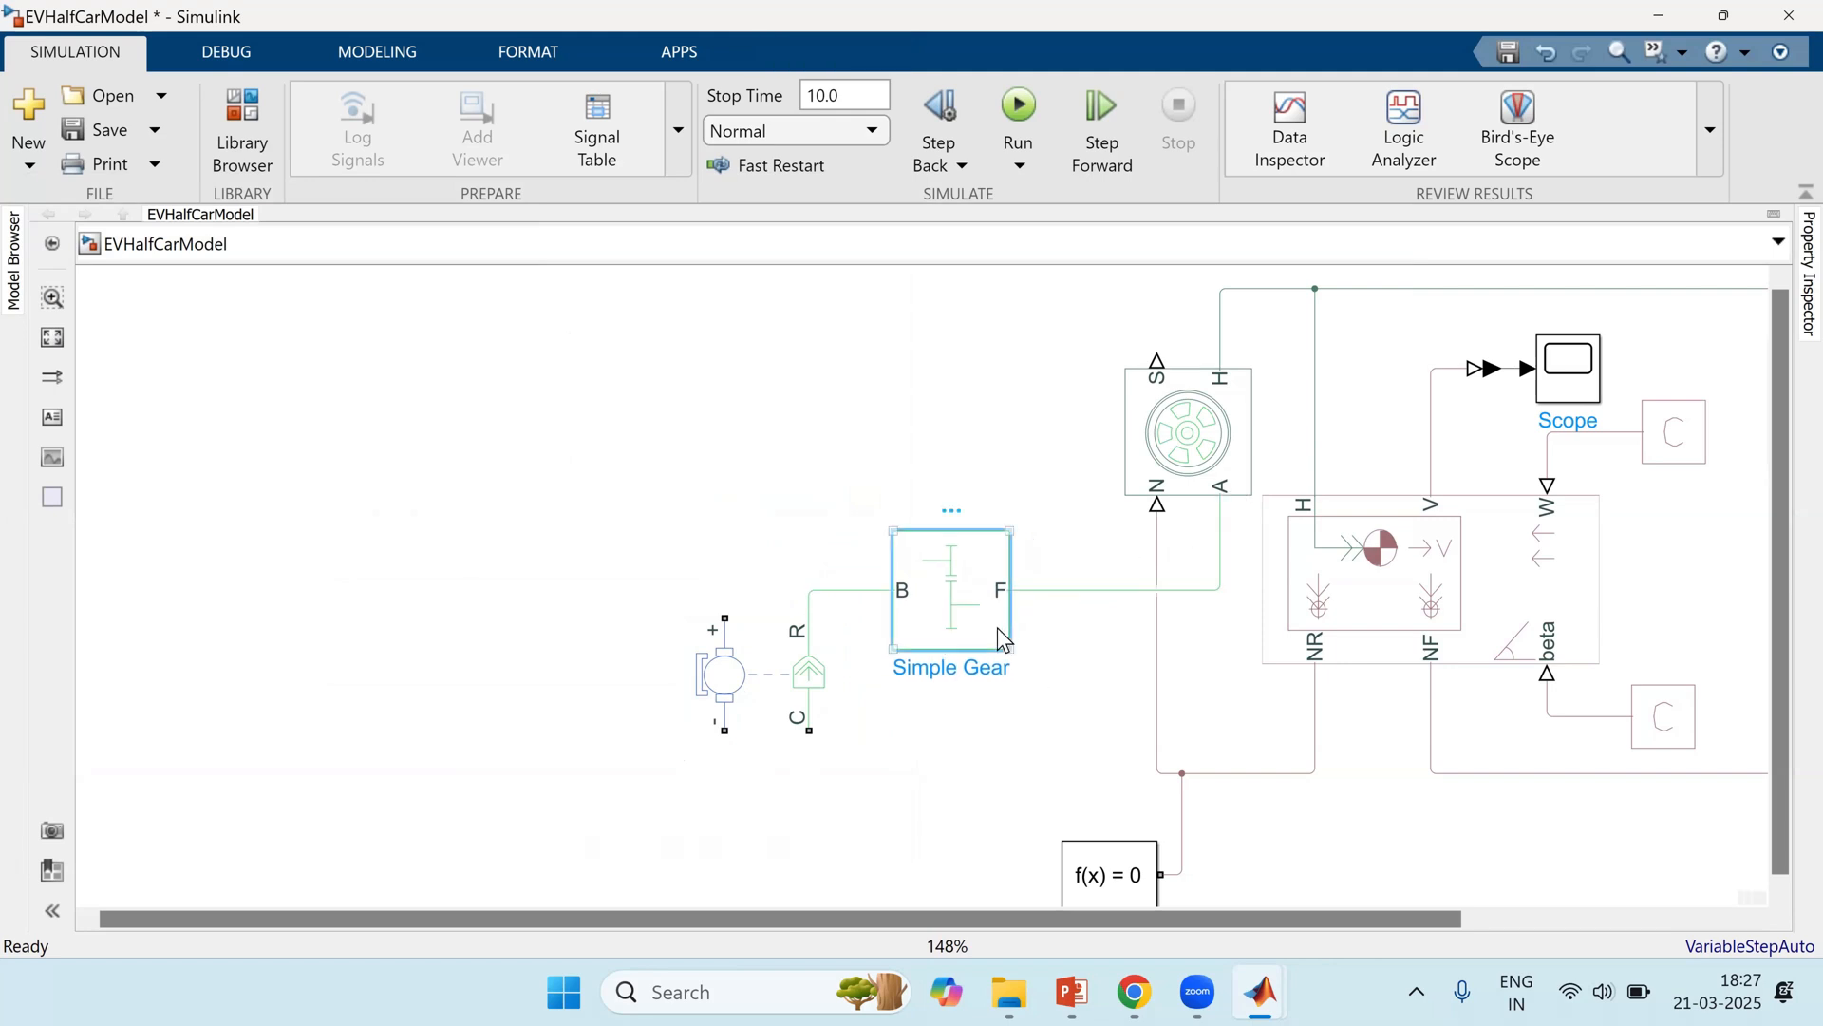
double_click(1004, 638)
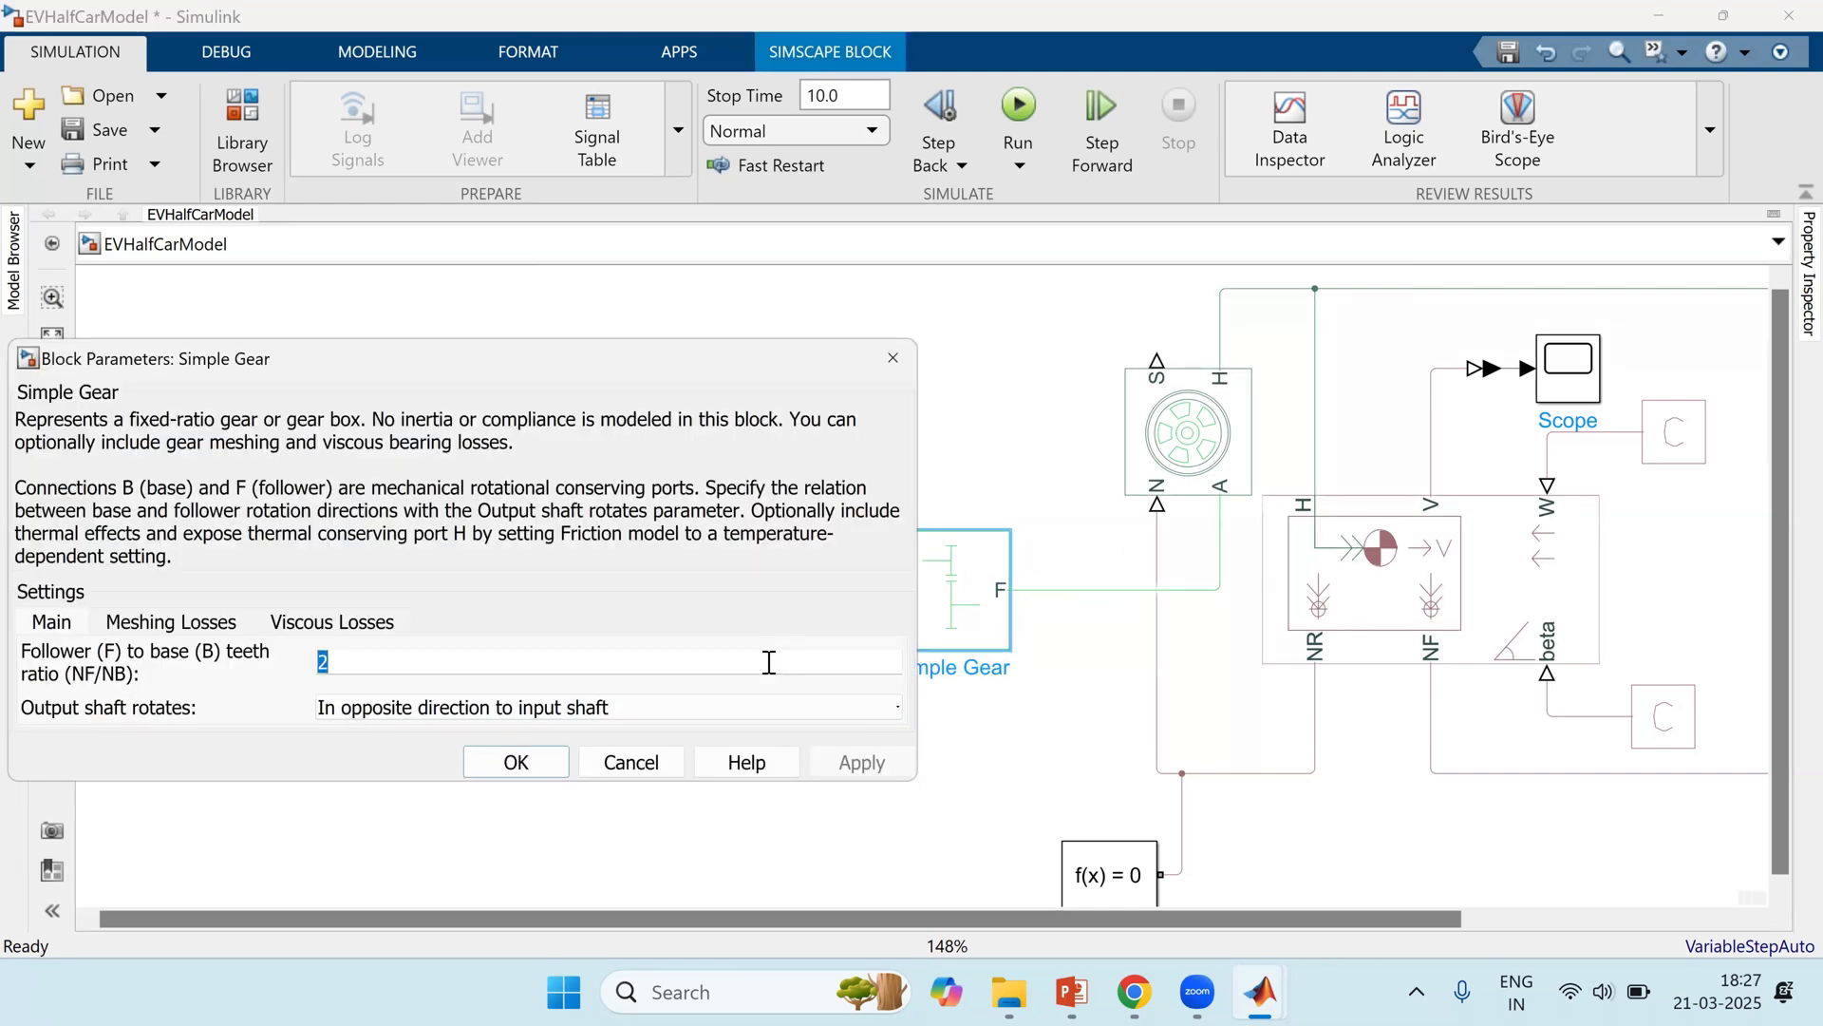
type("1")
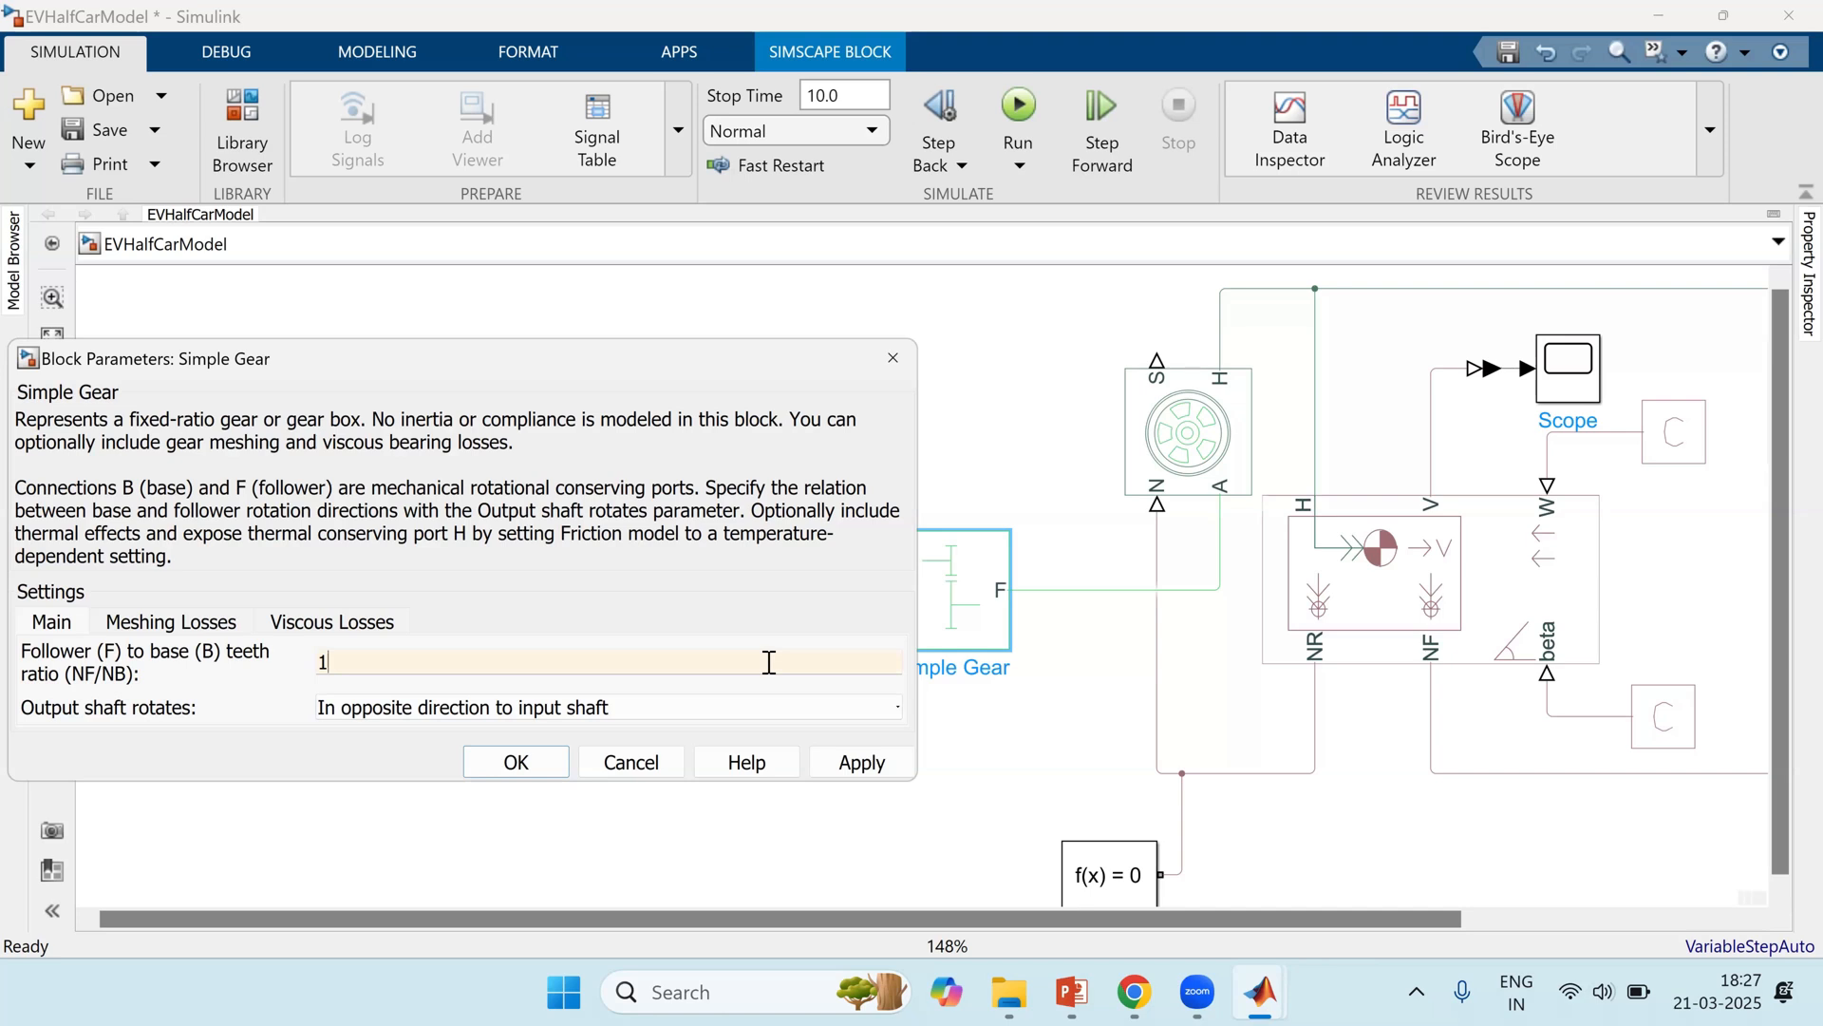
left_click(613, 708)
left_click(586, 729)
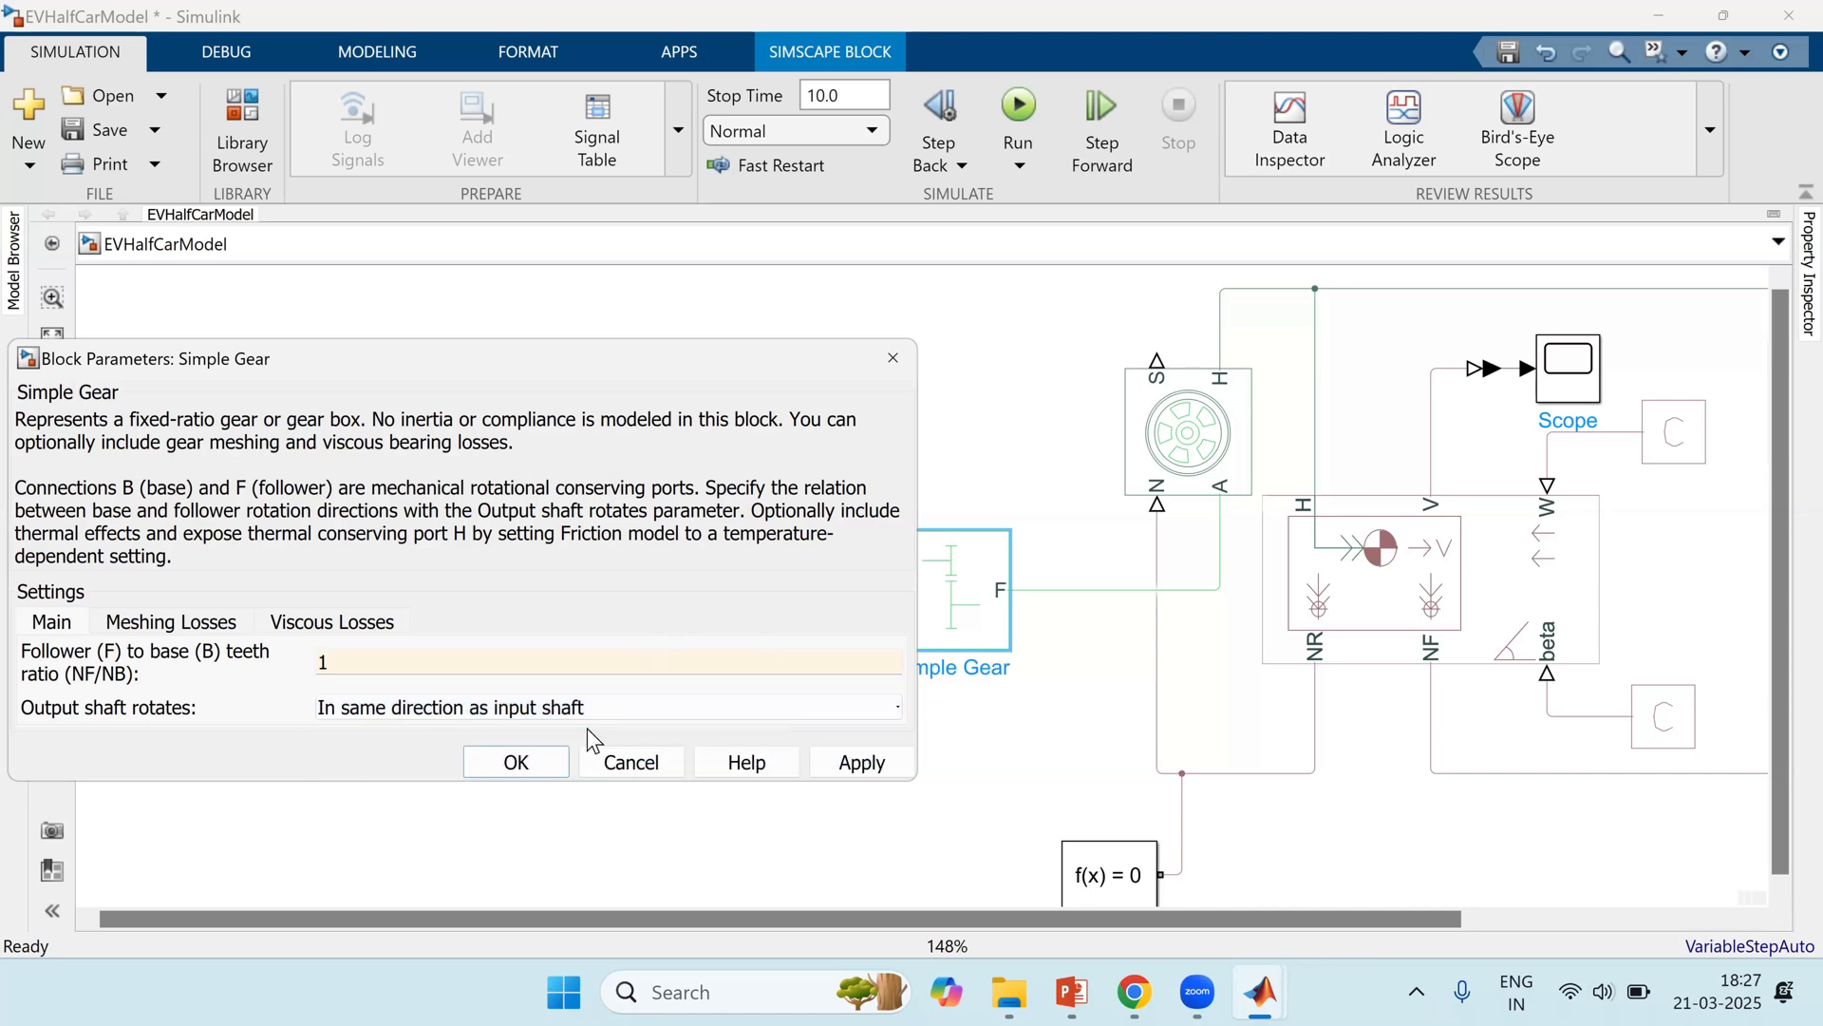
left_click(880, 767)
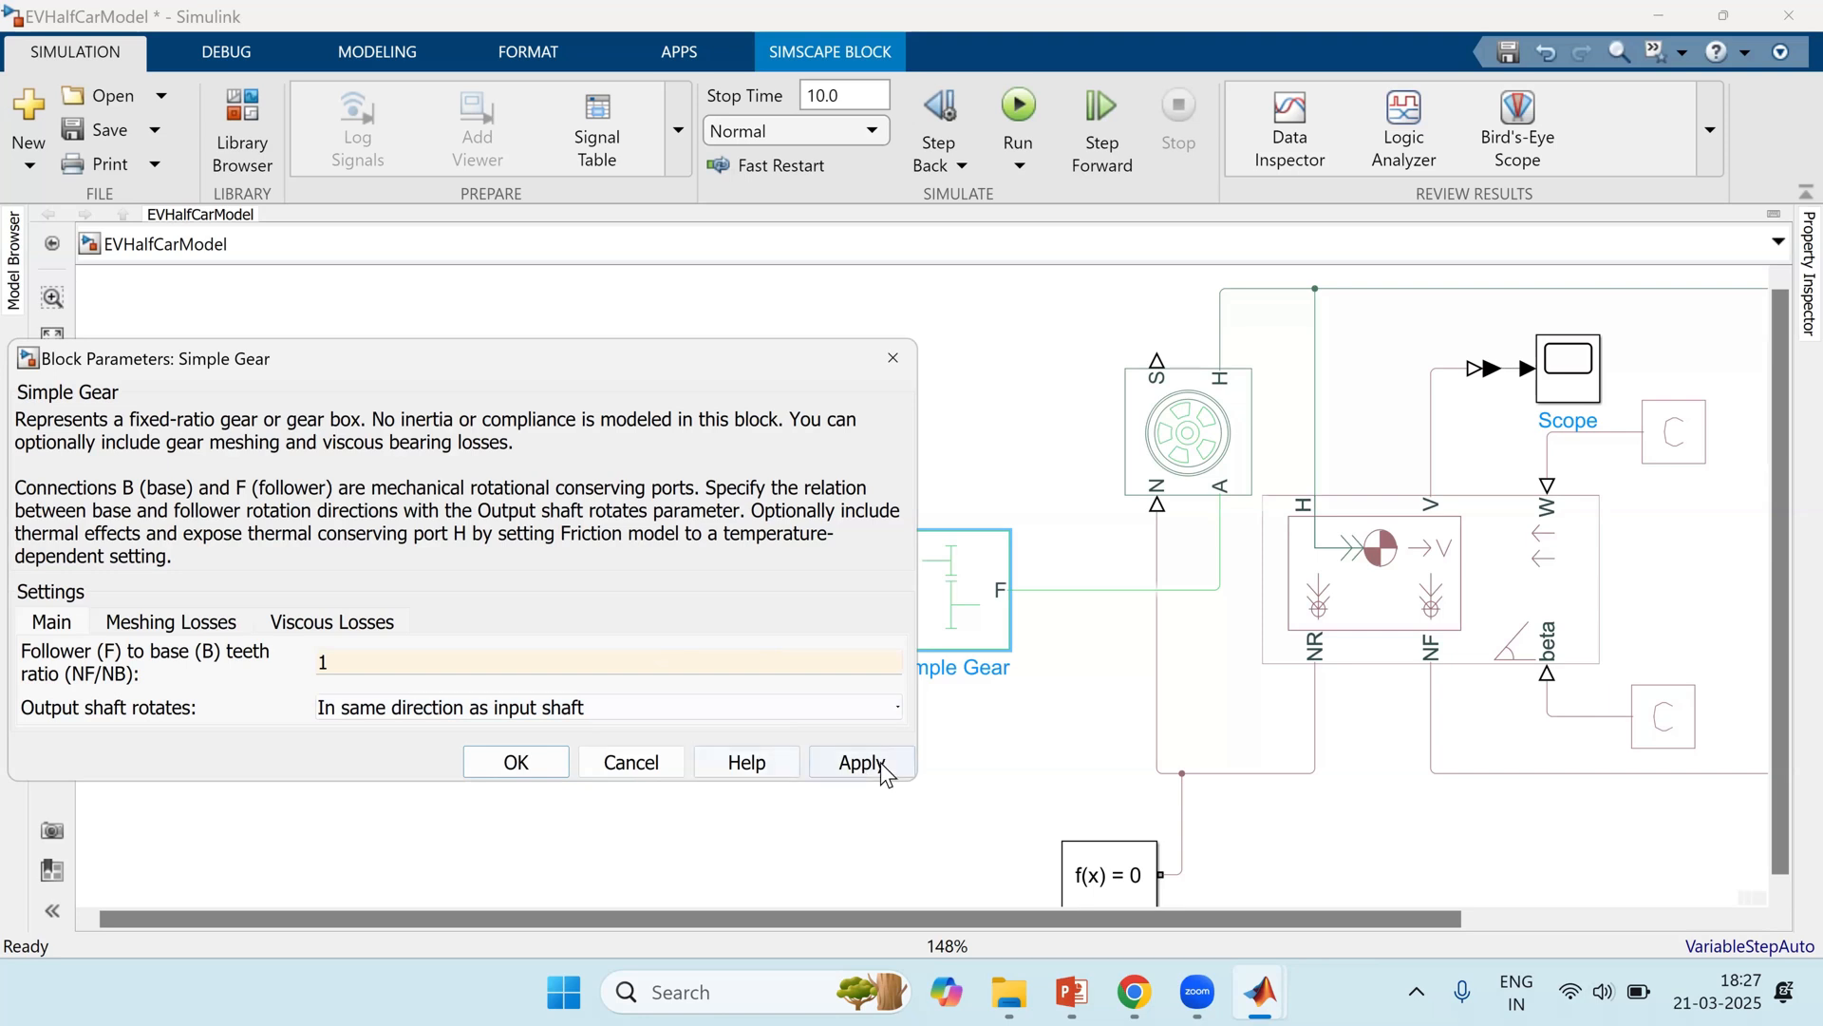
key("Return")
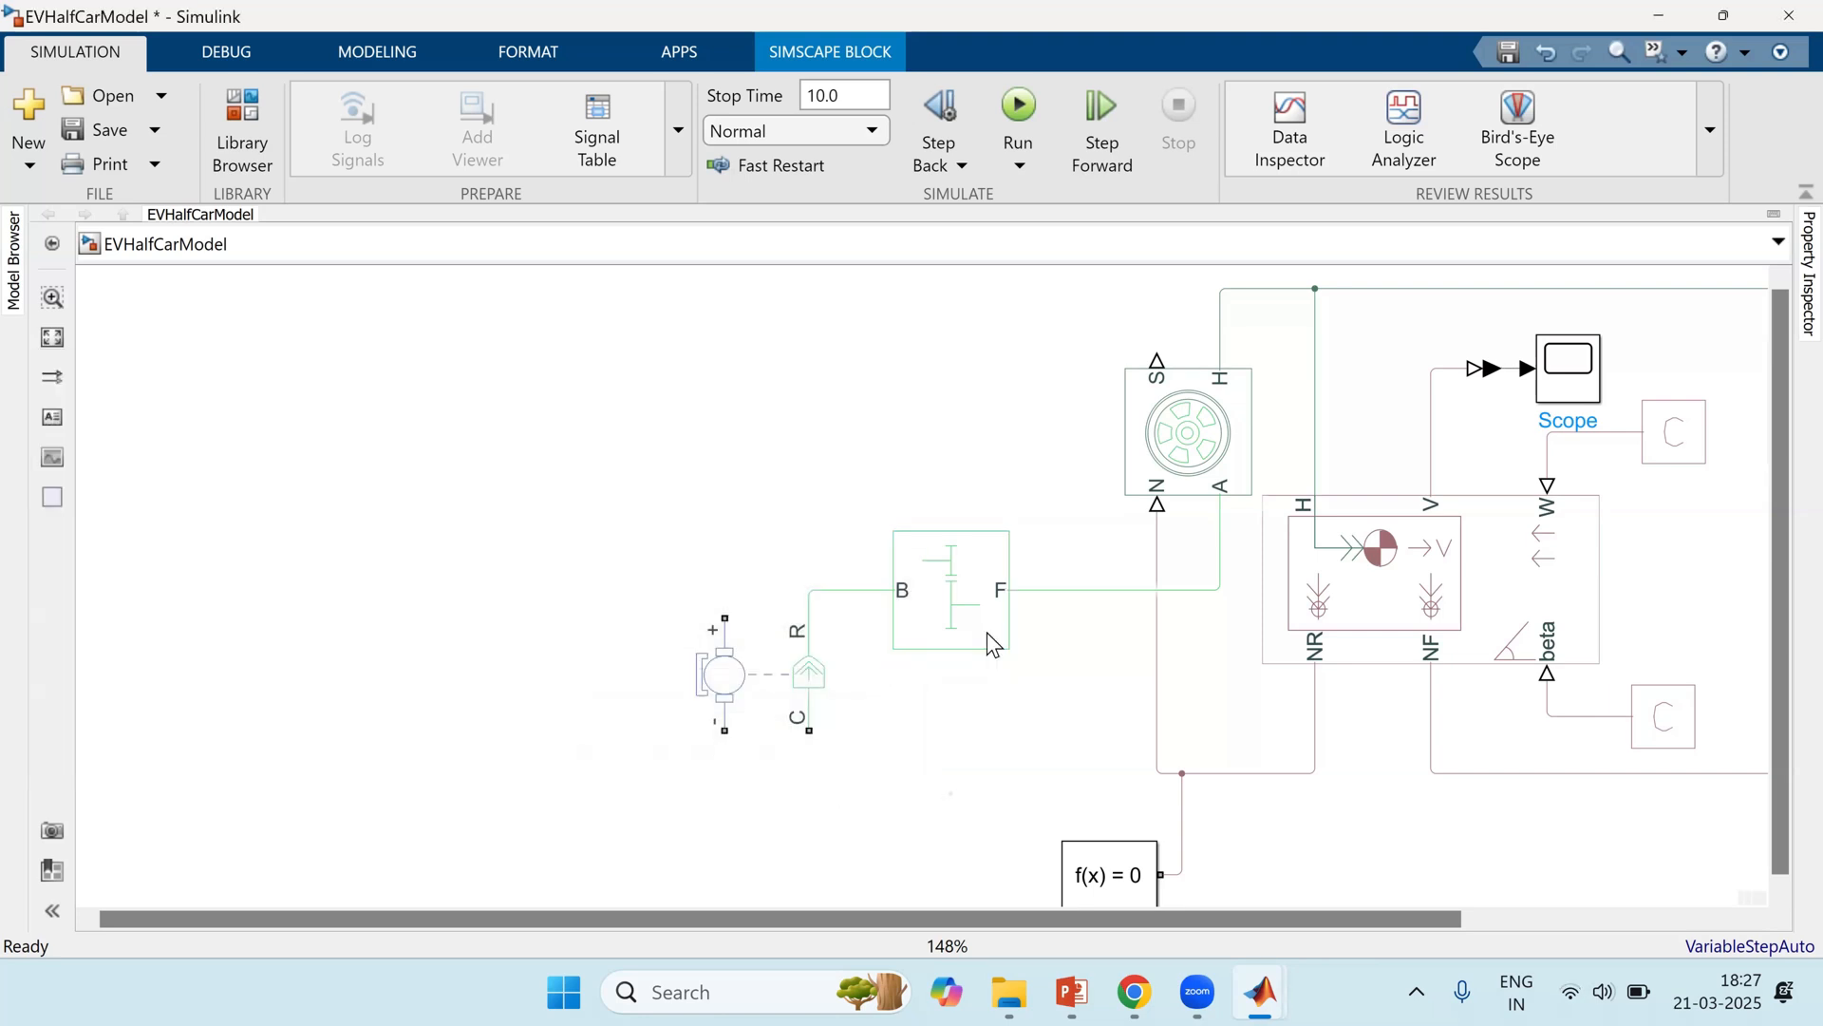
Step: Move the Simple Gear and the DC Motor closer to the tire they drive
left_click_drag(1005, 619, 1094, 618)
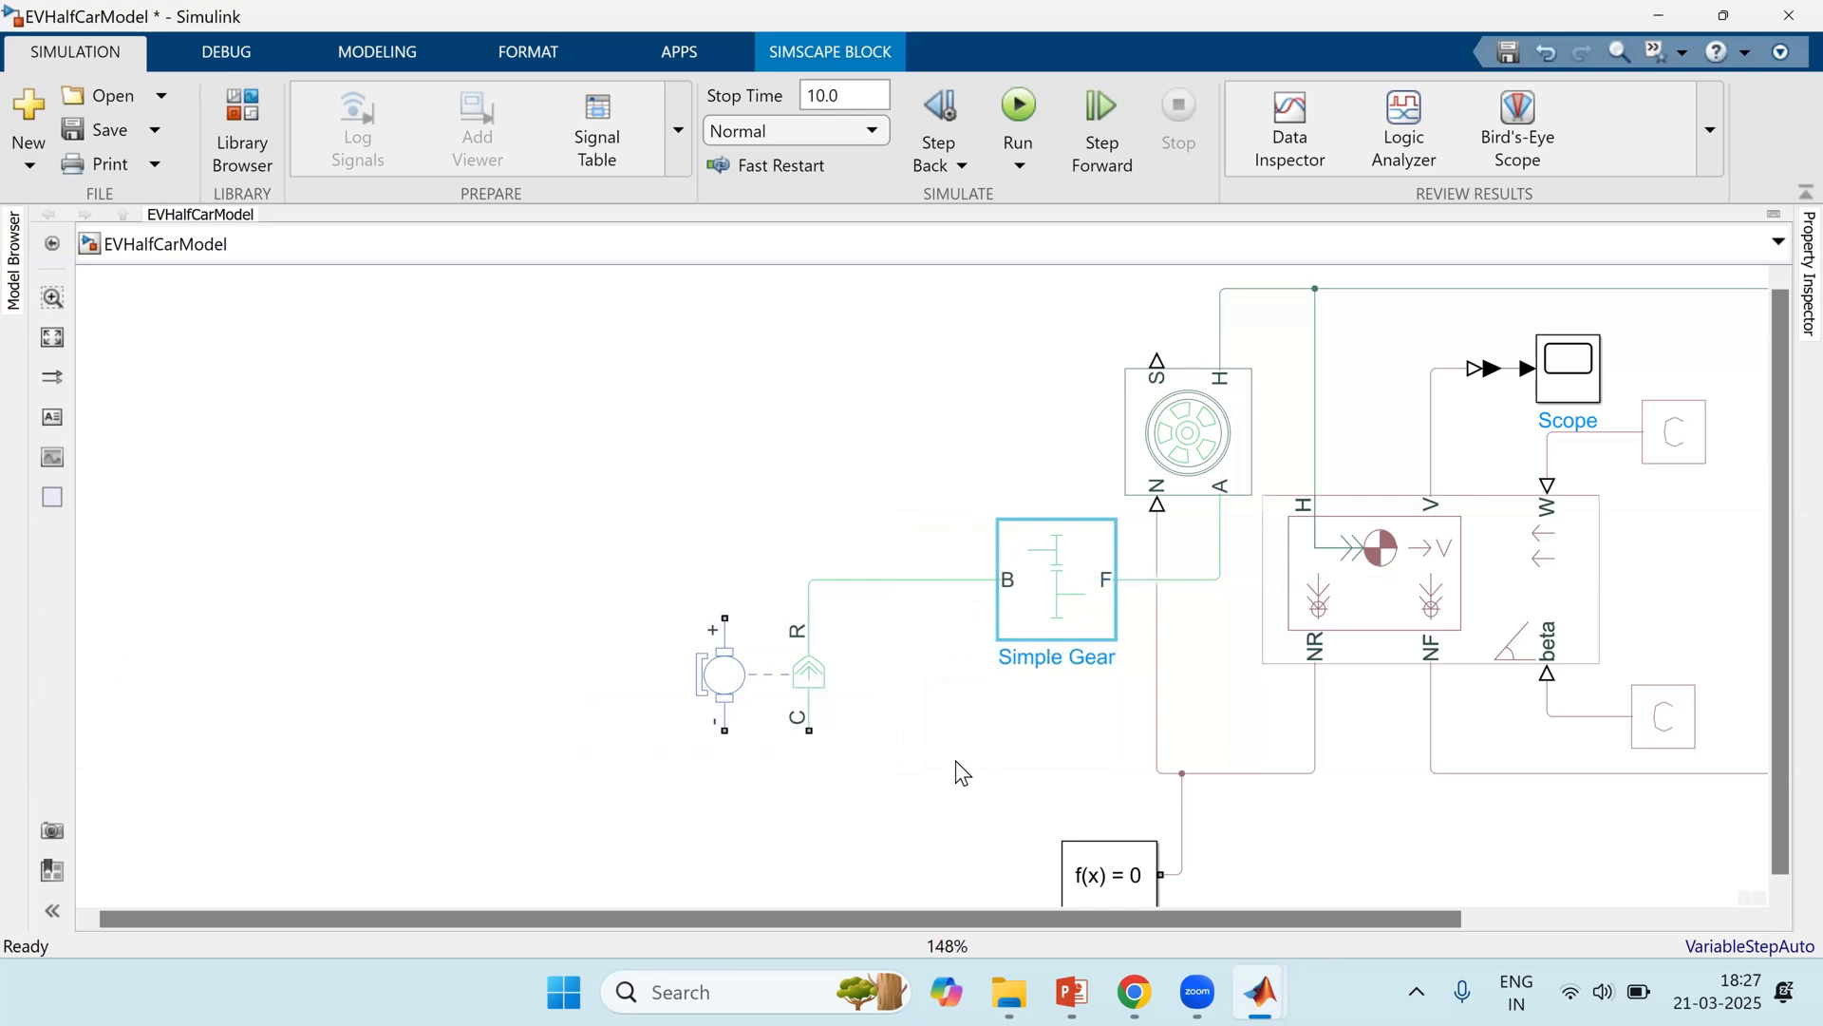
left_click_drag(799, 703, 869, 670)
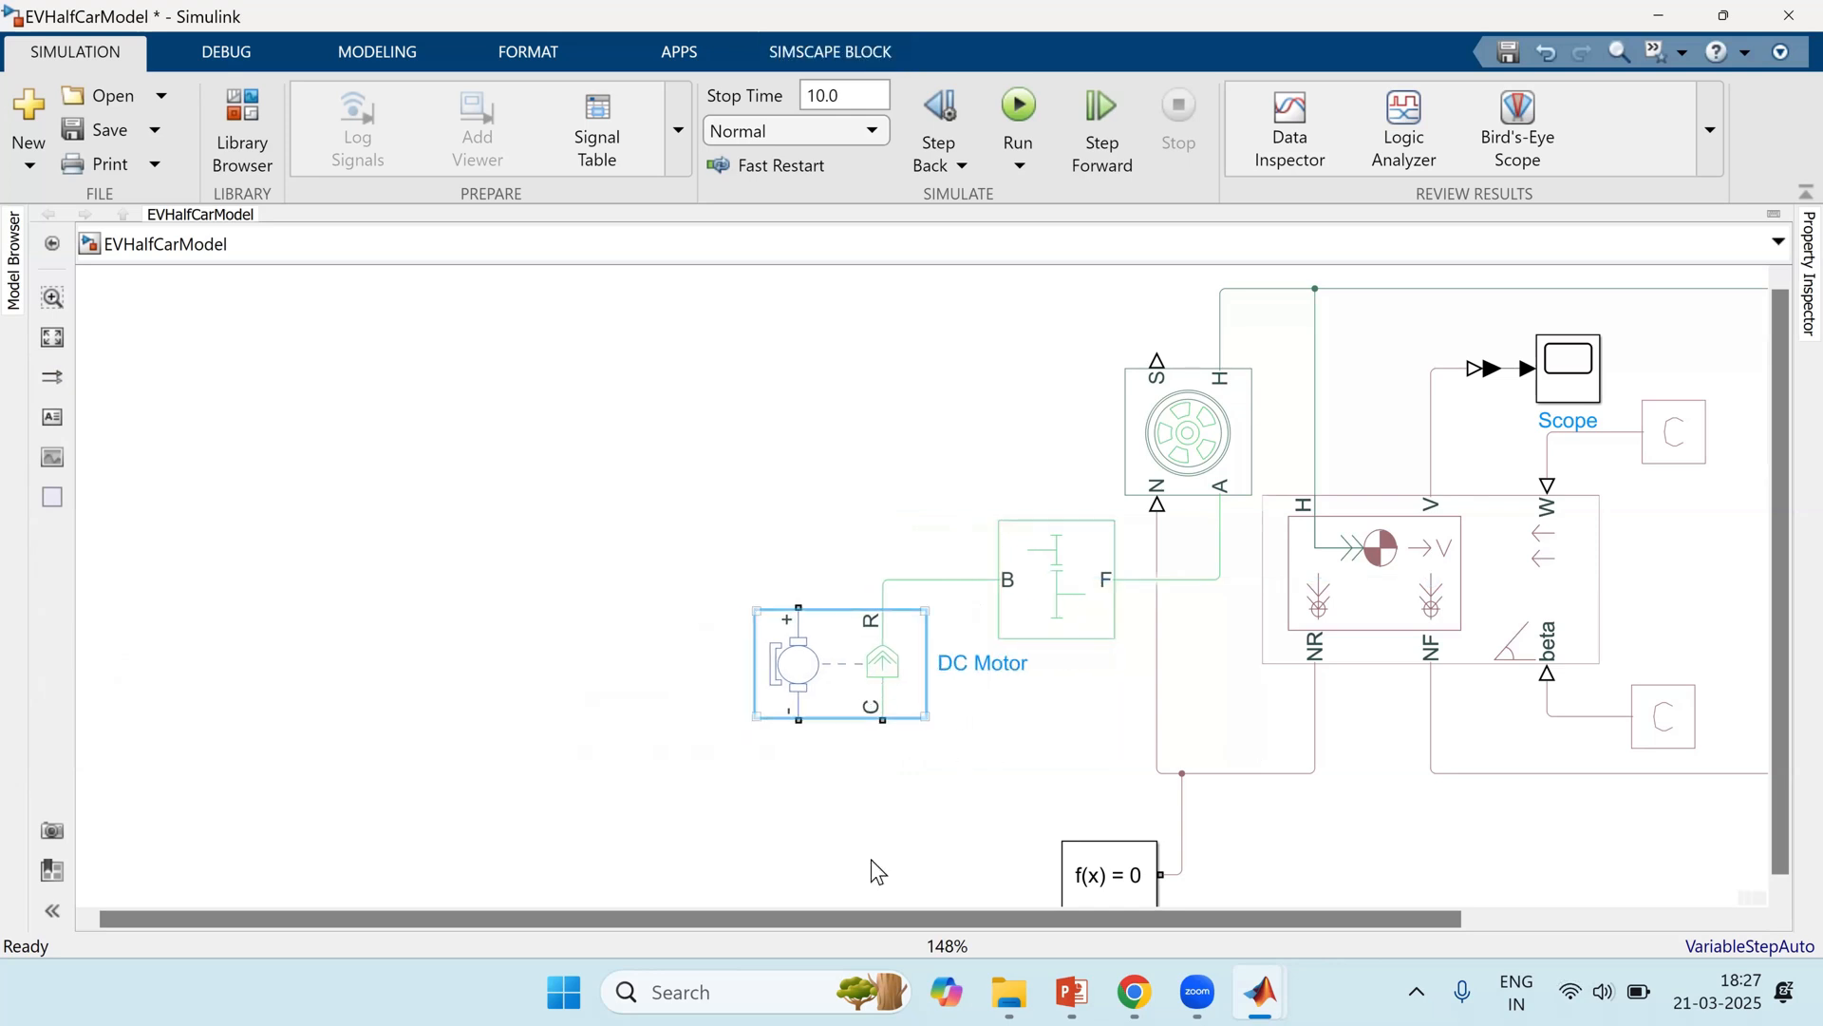
Step: Add a Mechanical Rotational Reference below the DC Motor and connect it to the motor's C port
double_click(861, 829)
type("me")
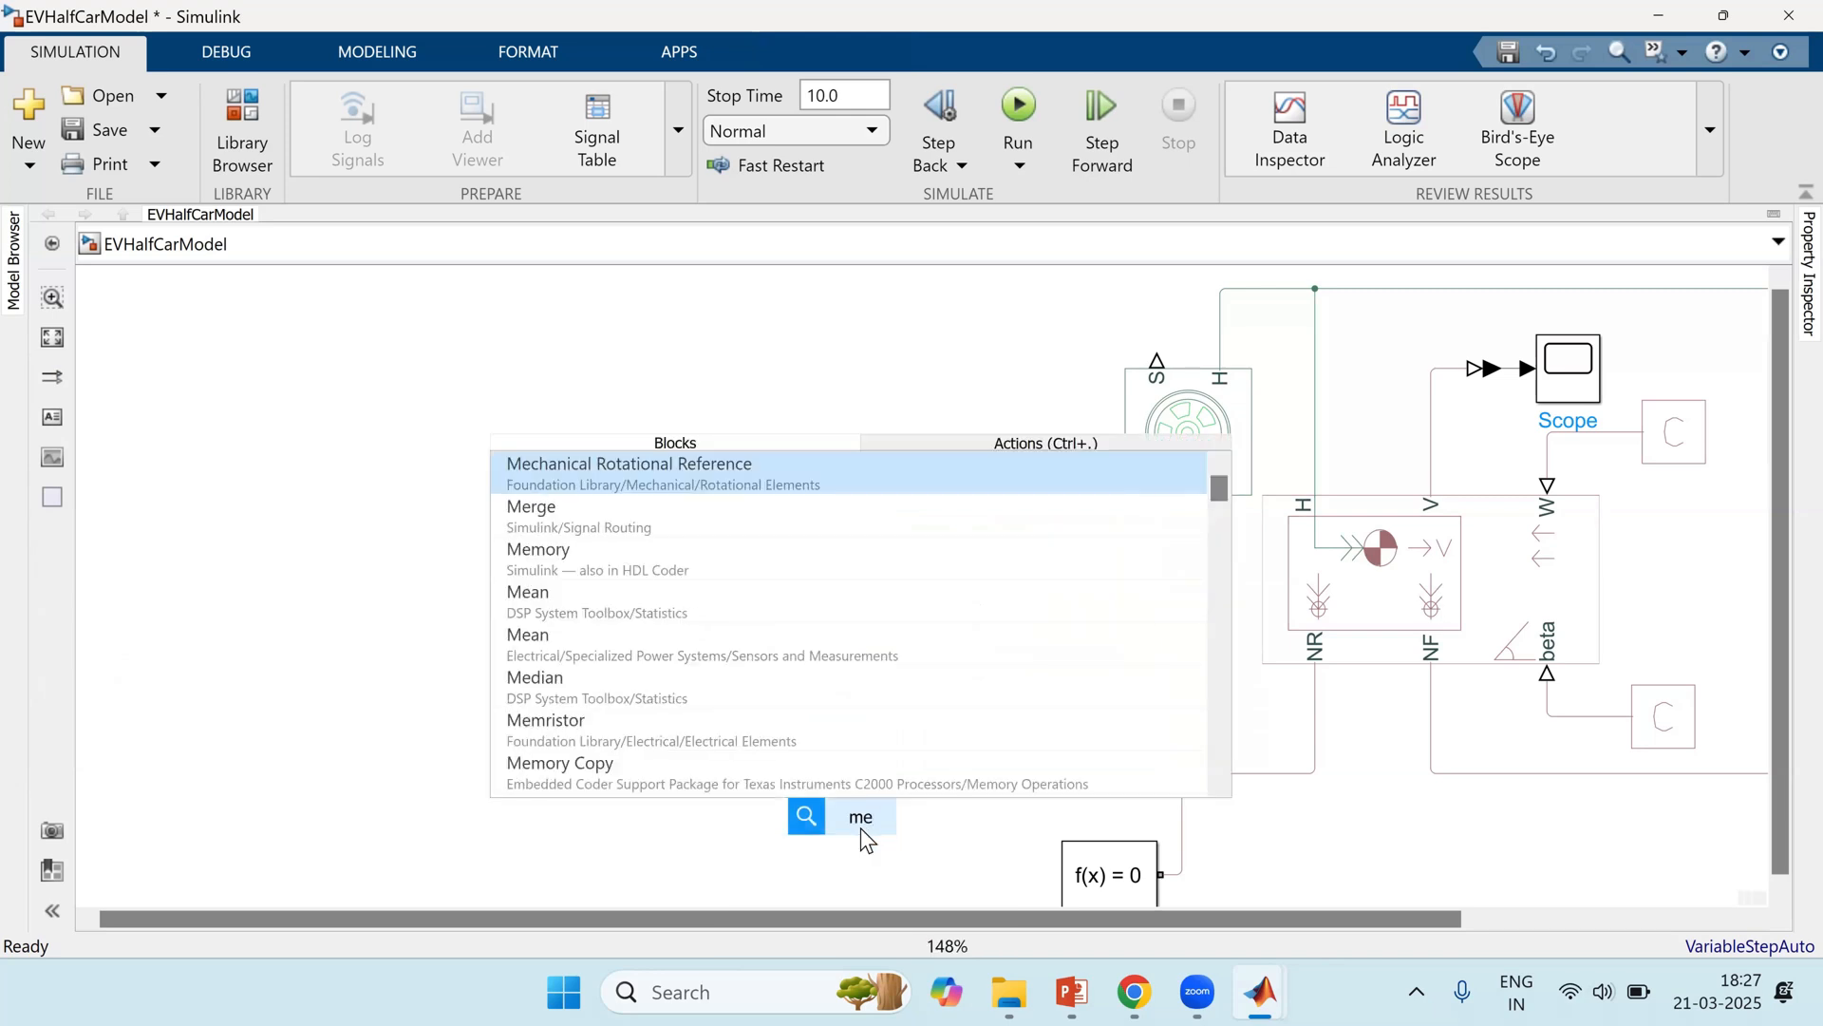
type("chani")
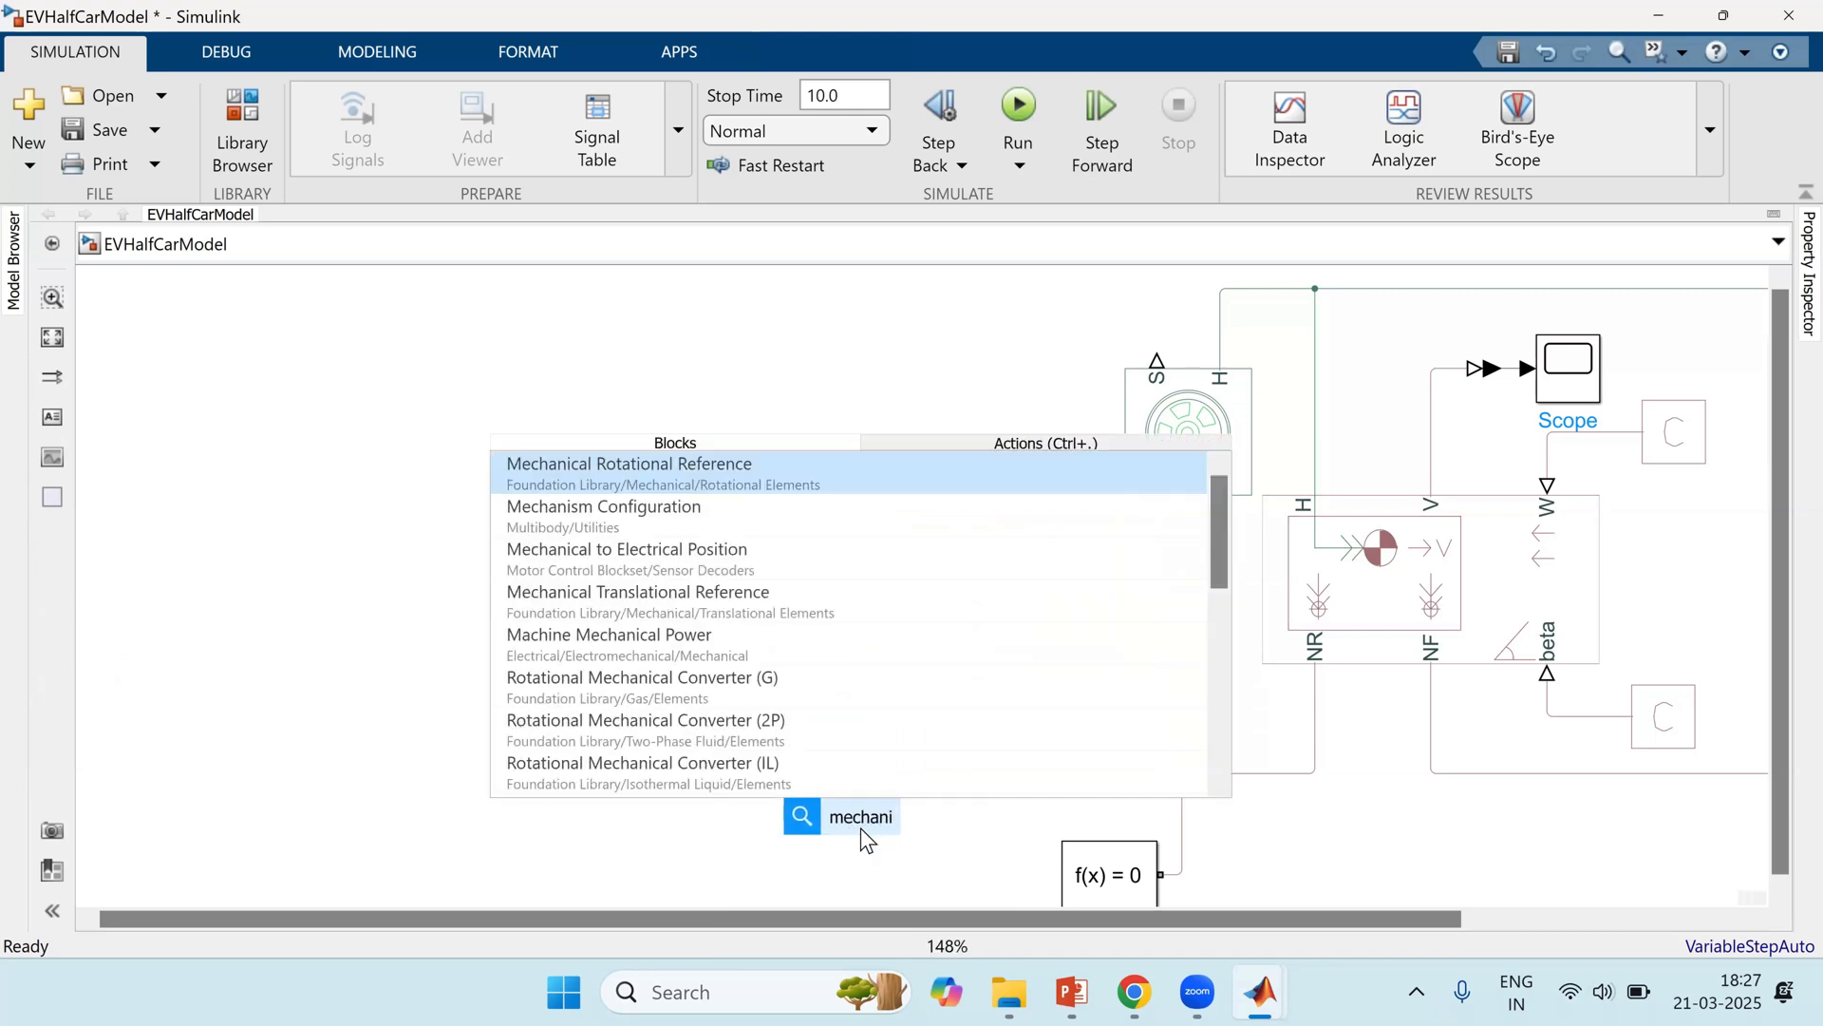
key("Return")
left_click_drag(860, 828, 892, 828)
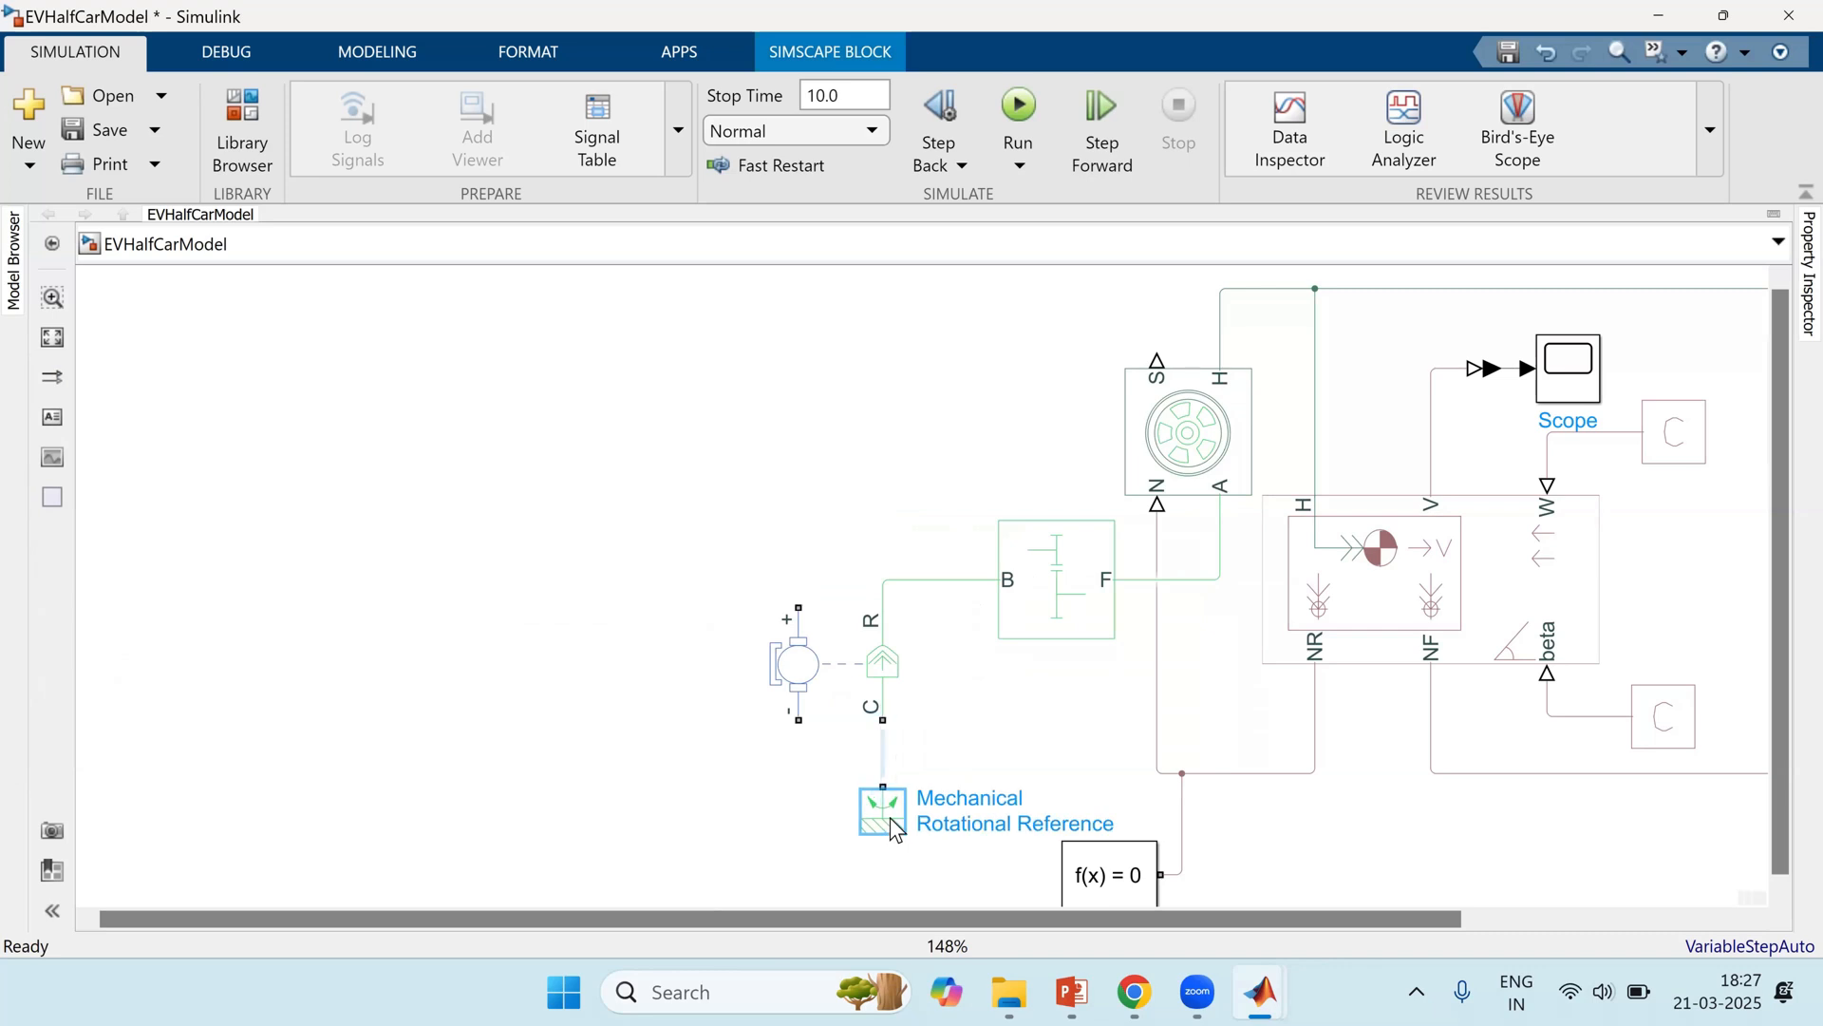
left_click(1044, 738)
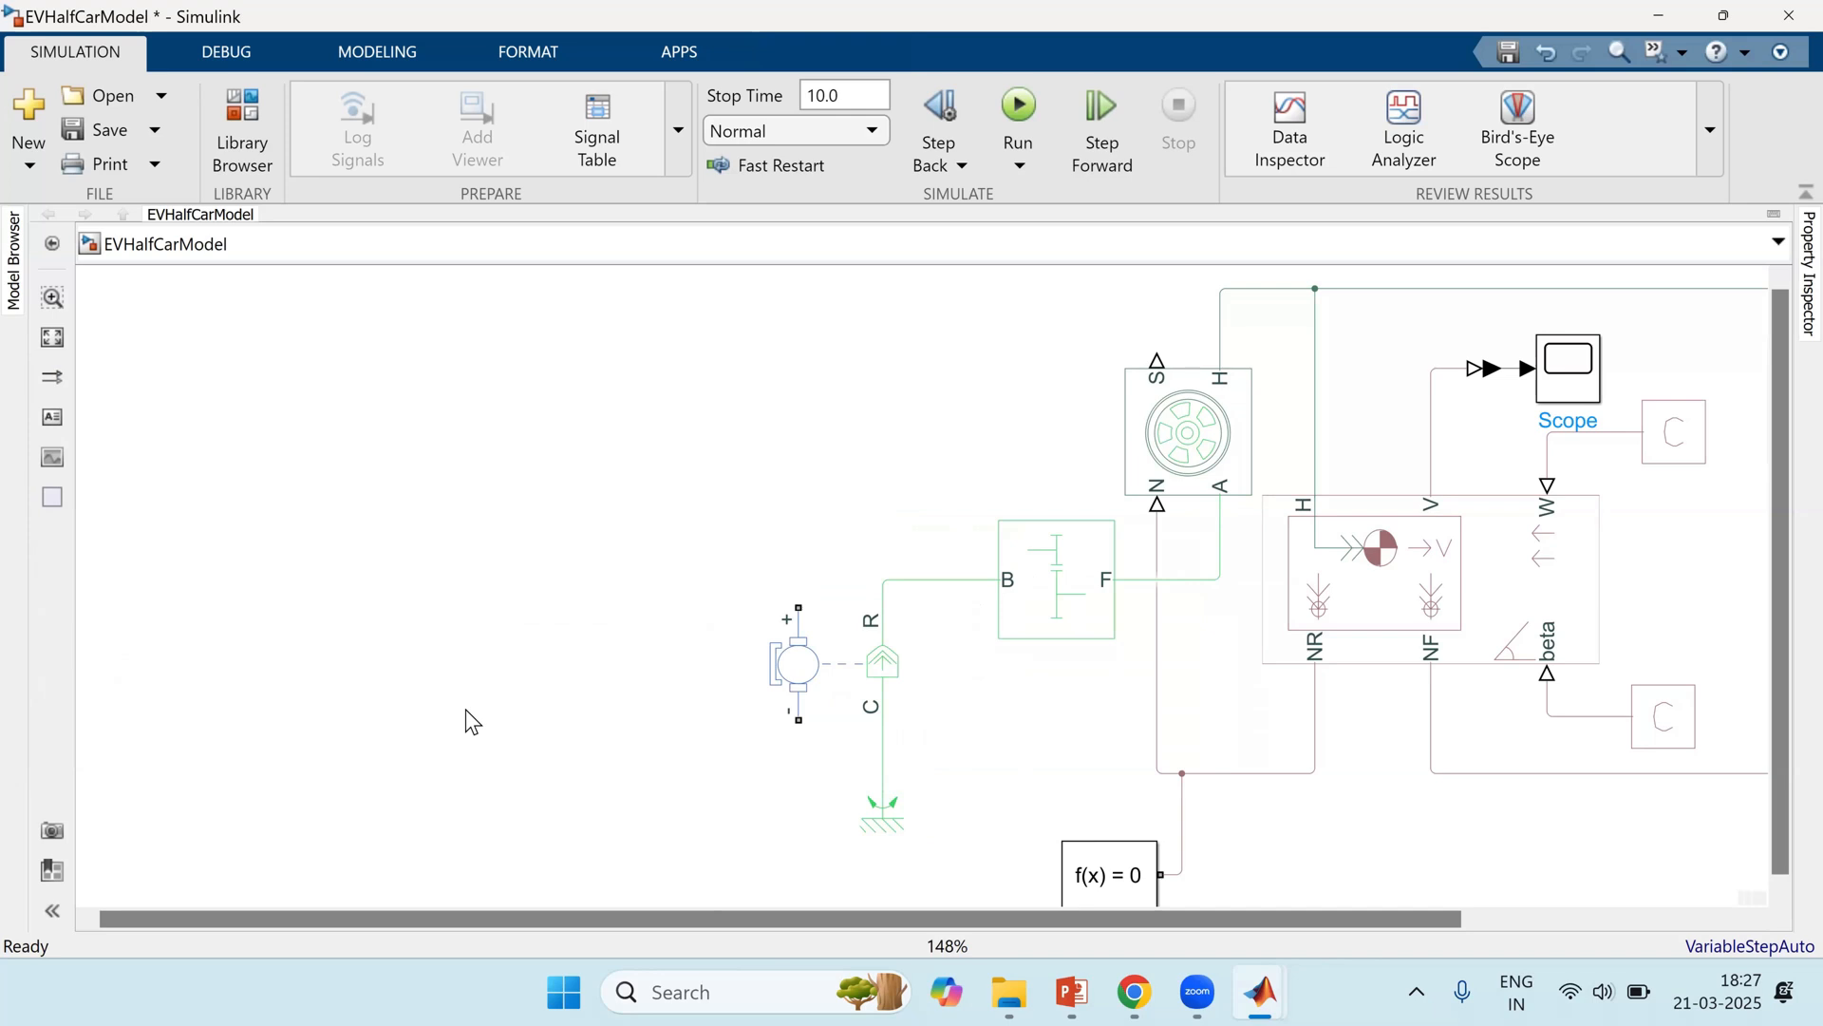
Step: Add an H-Bridge beside the DC Motor and connect its + and - ports to the motor's matching terminals
double_click(533, 680)
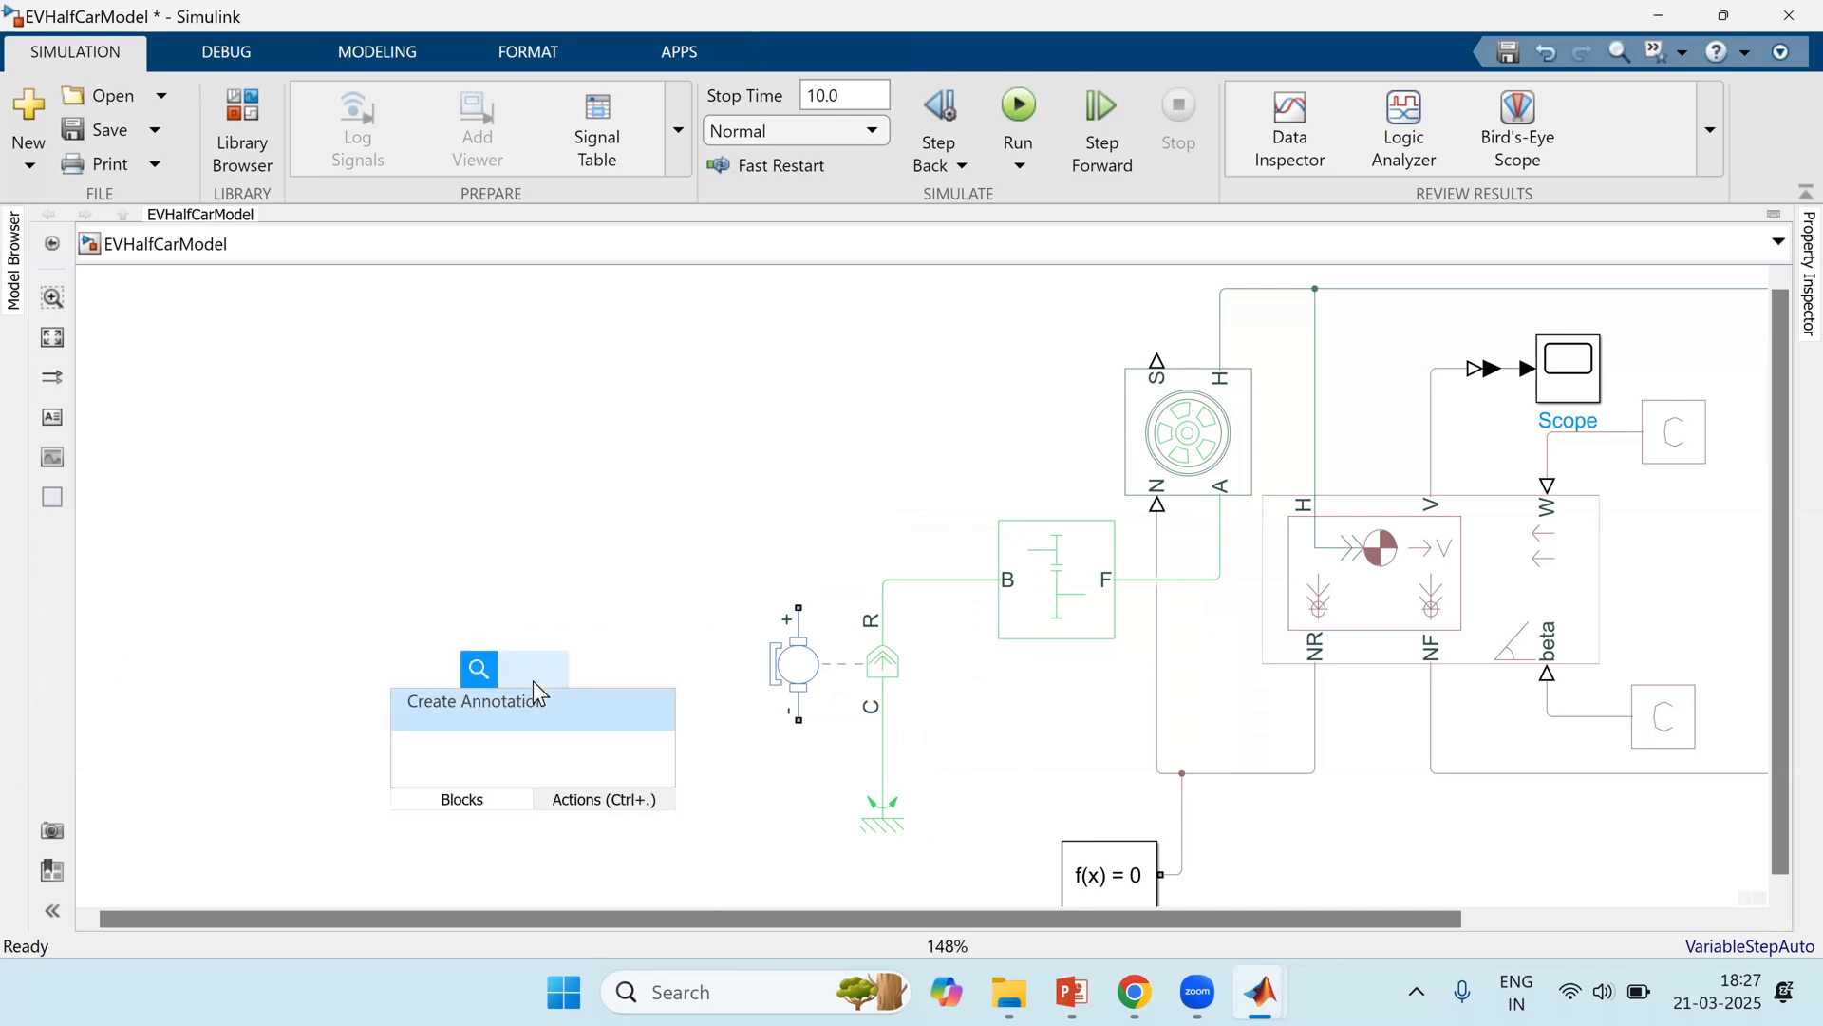
type("hb")
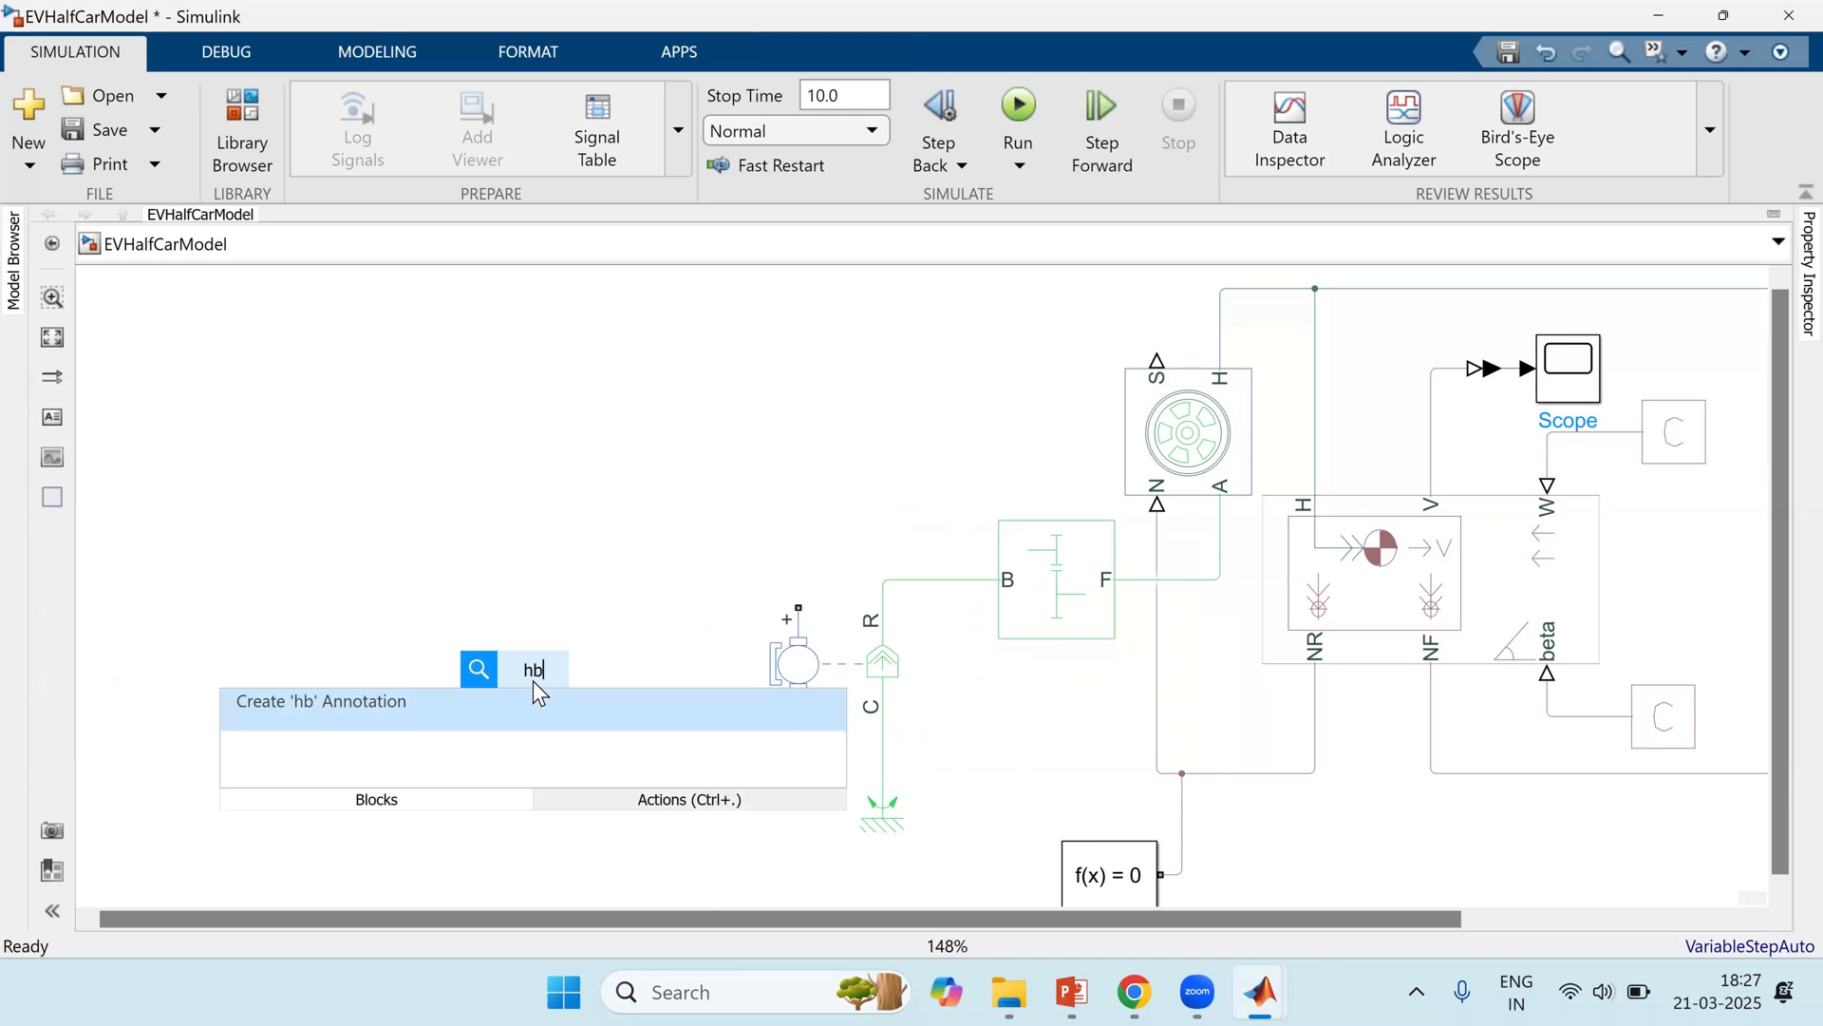
key("Return")
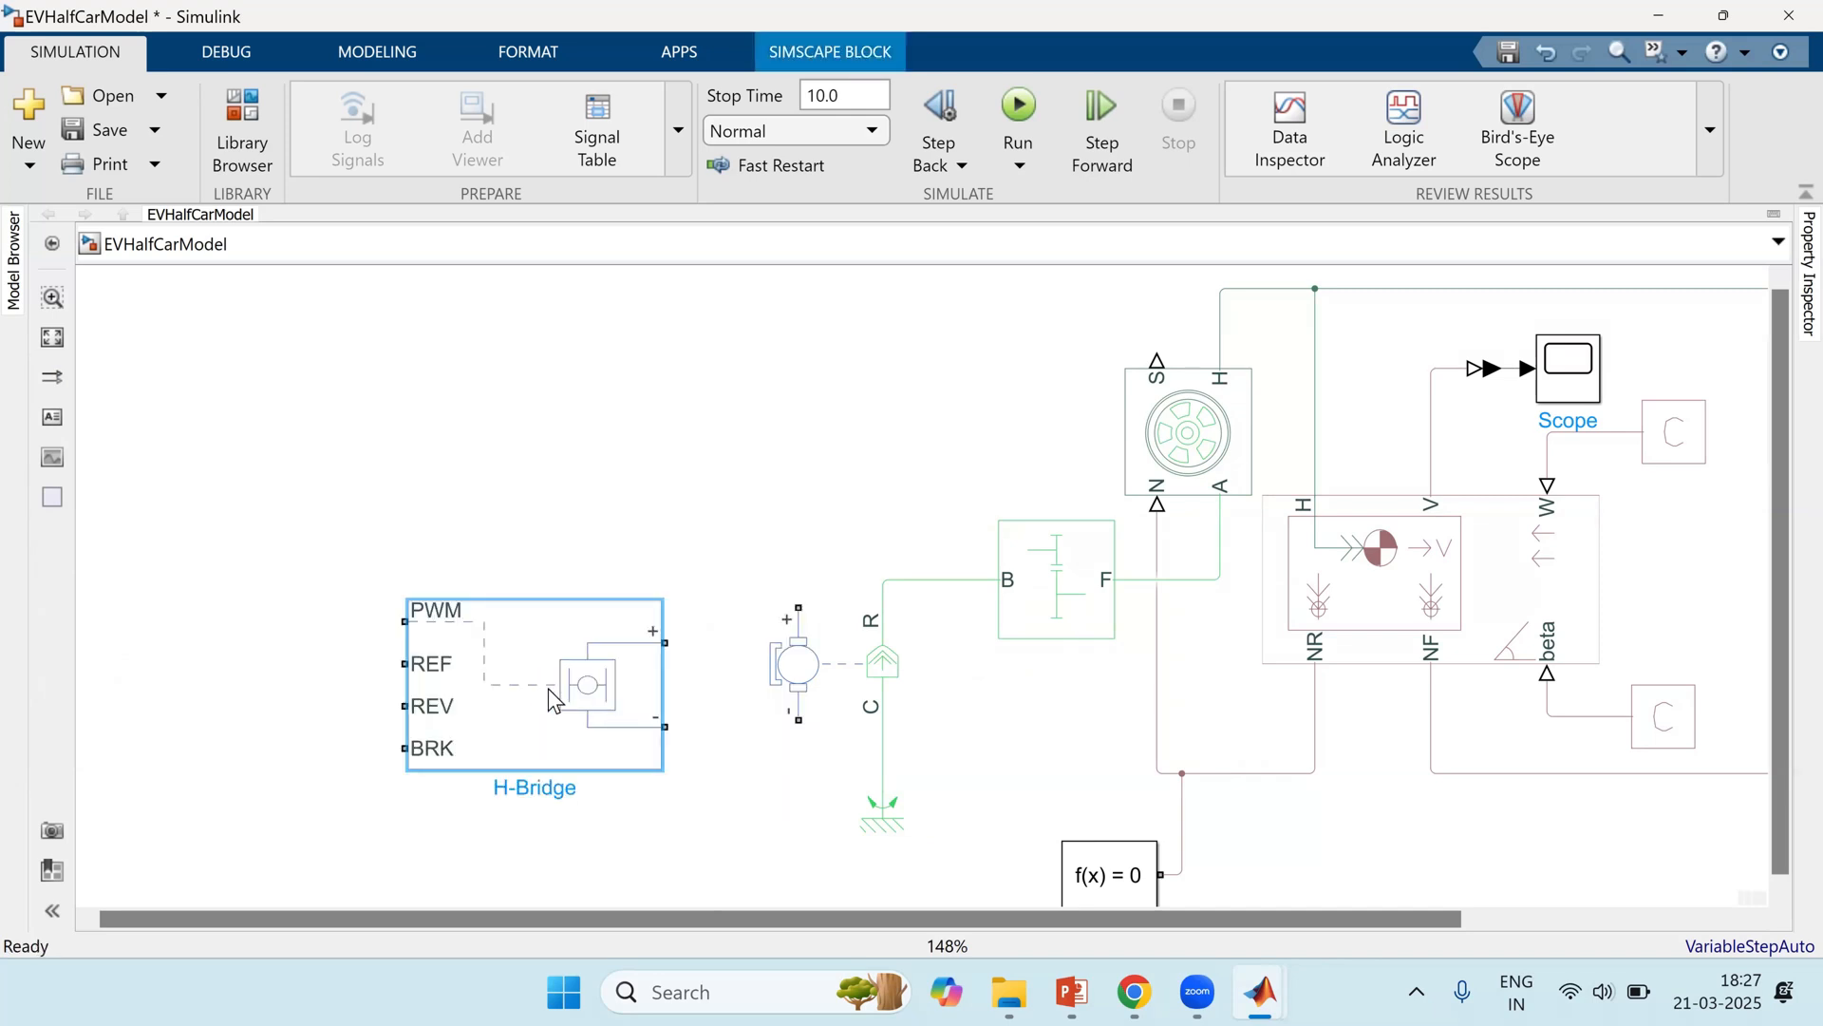
left_click_drag(550, 662, 551, 642)
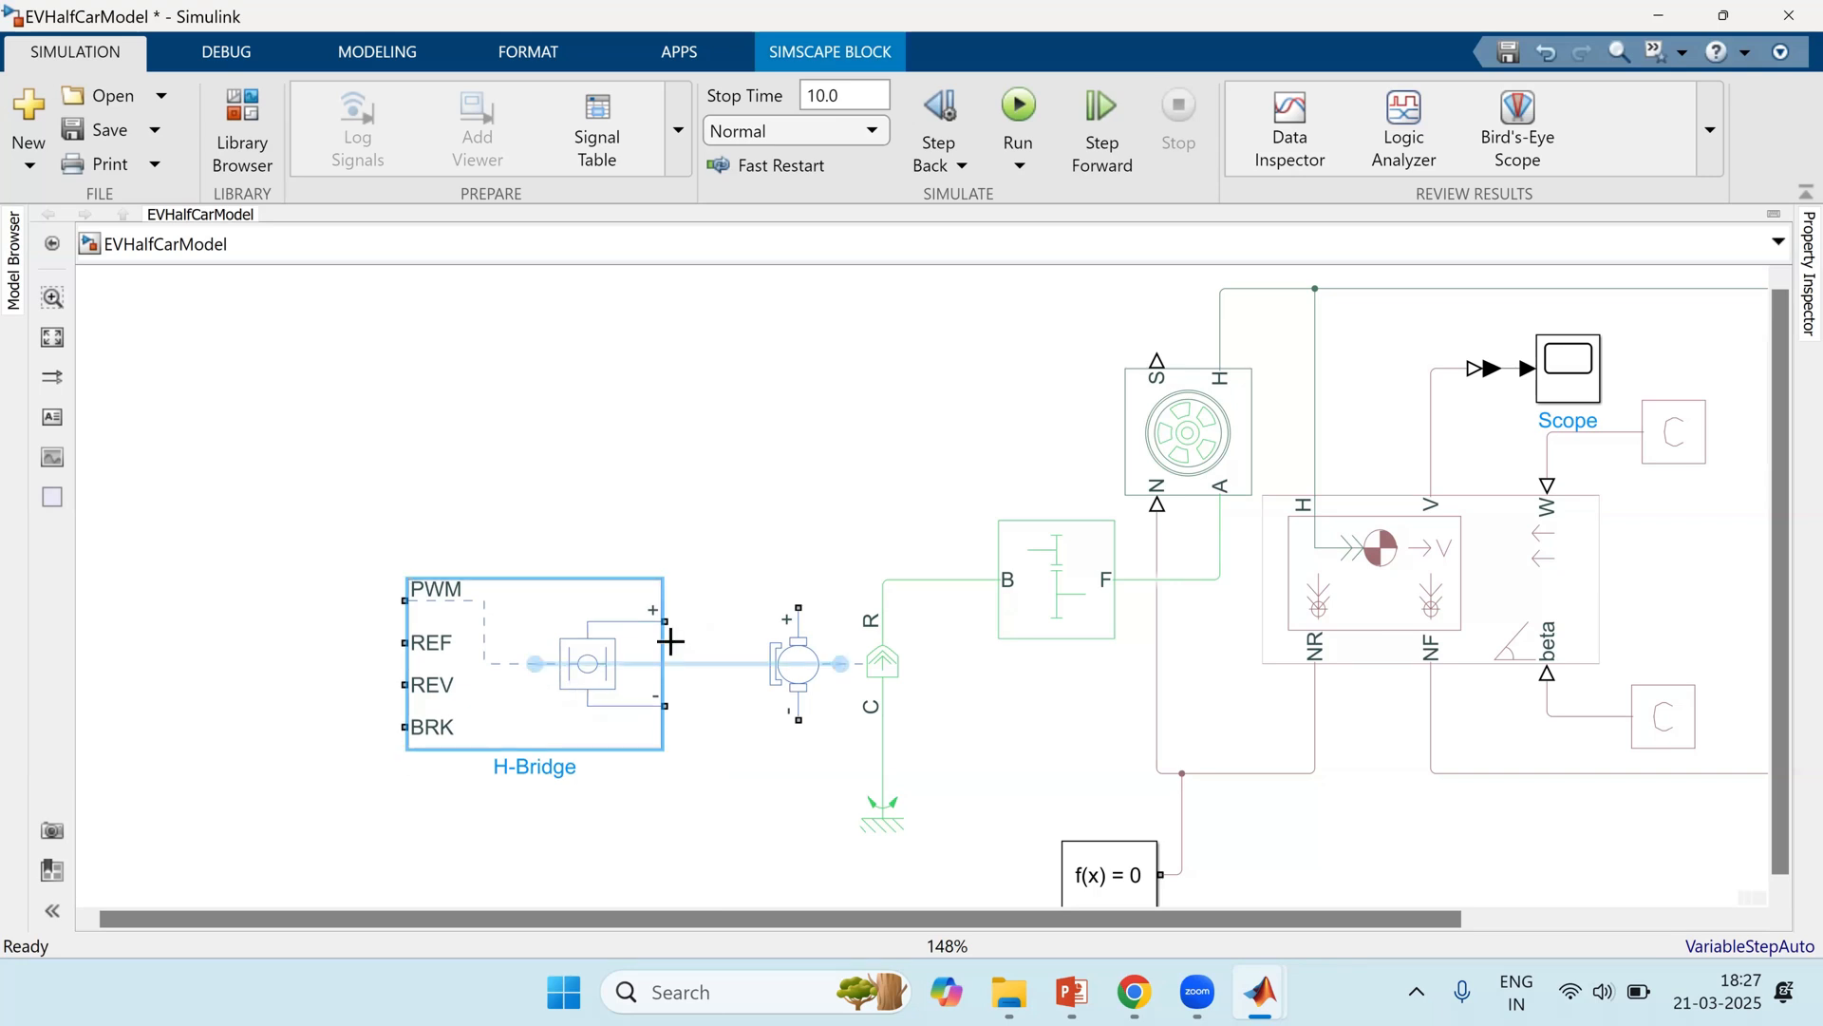
left_click_drag(667, 622, 793, 610)
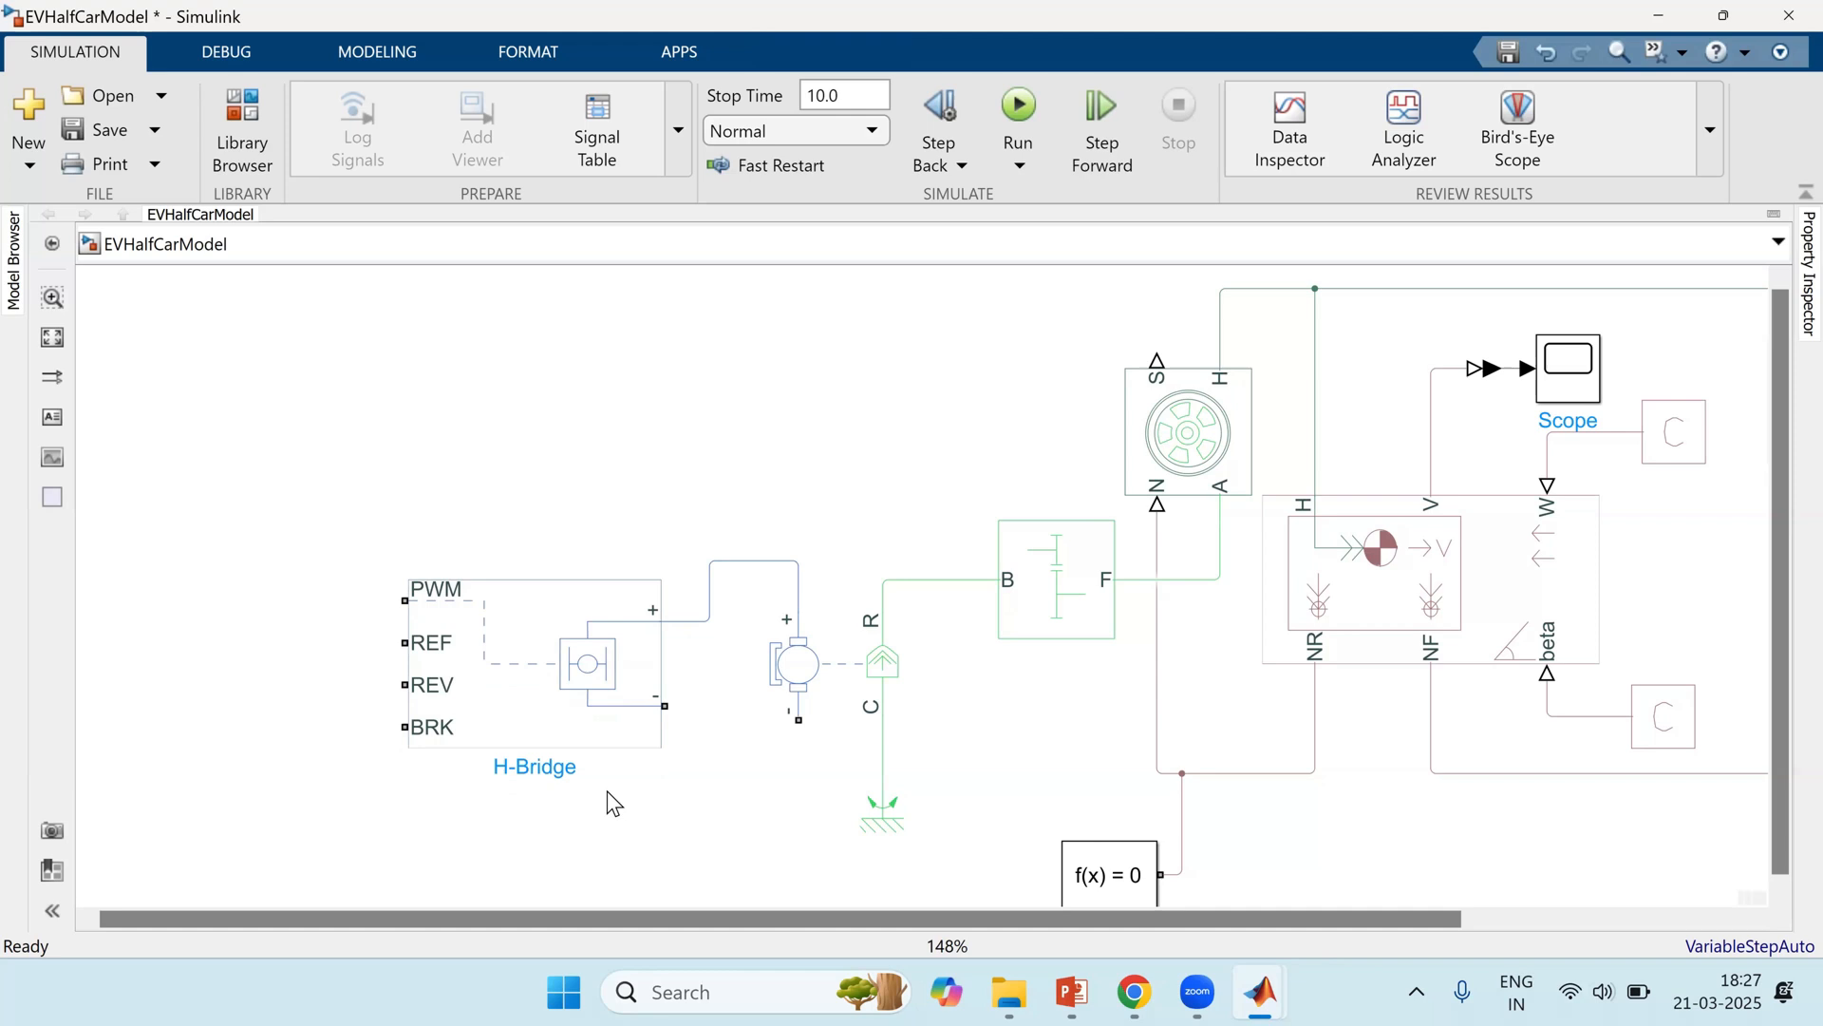
left_click_drag(794, 730, 665, 706)
Step: Set the H-Bridge's simulation mode to Averaged and its bridge output voltage to 400
double_click(510, 682)
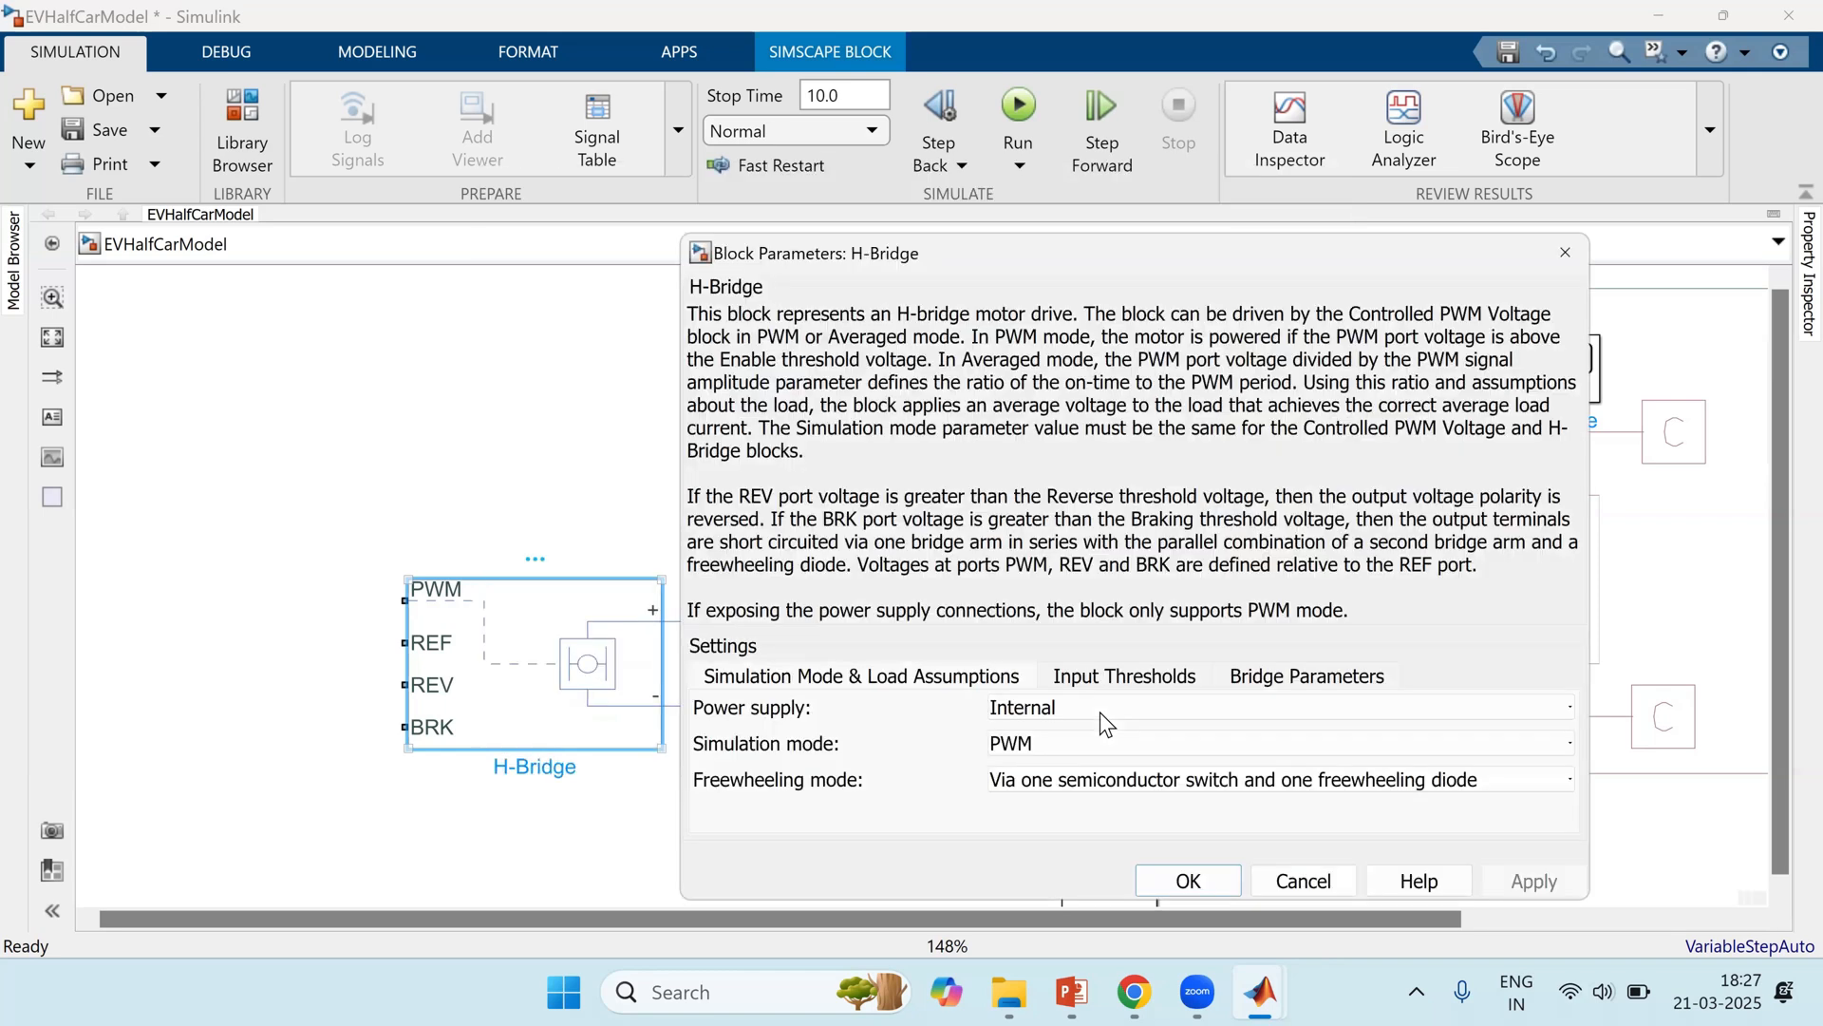
left_click(1085, 749)
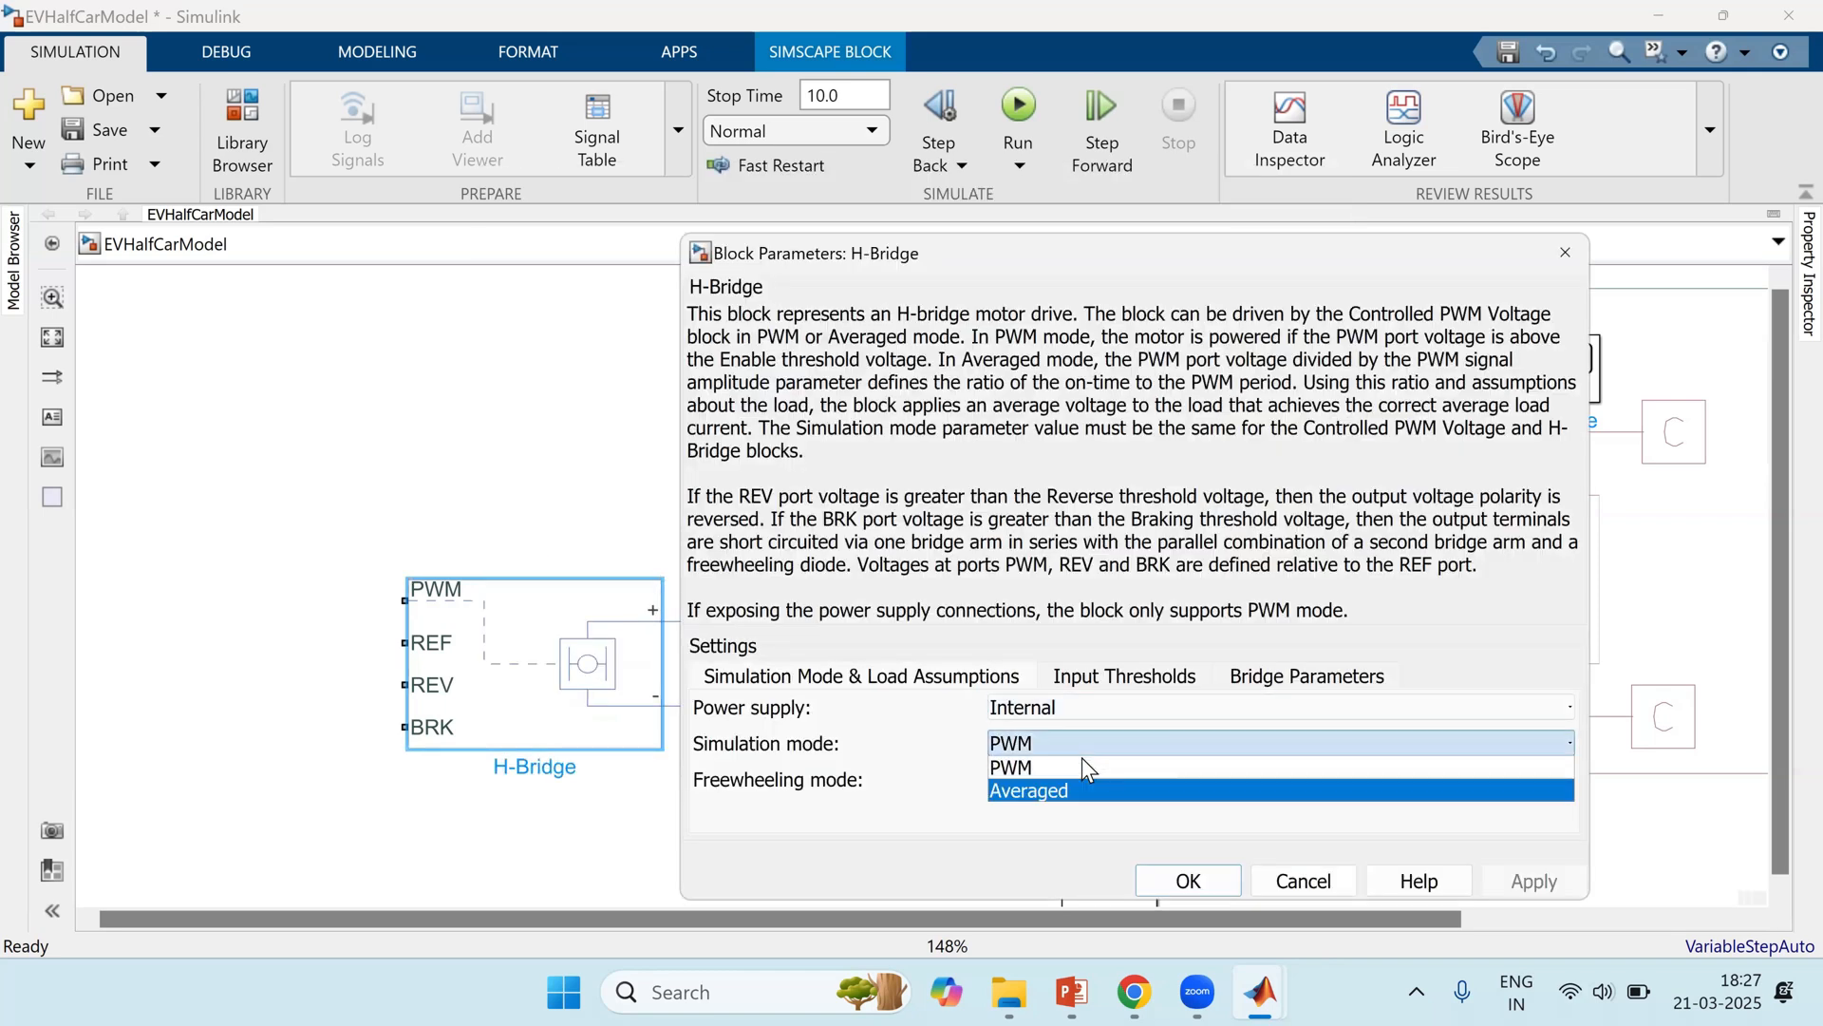
left_click(1083, 786)
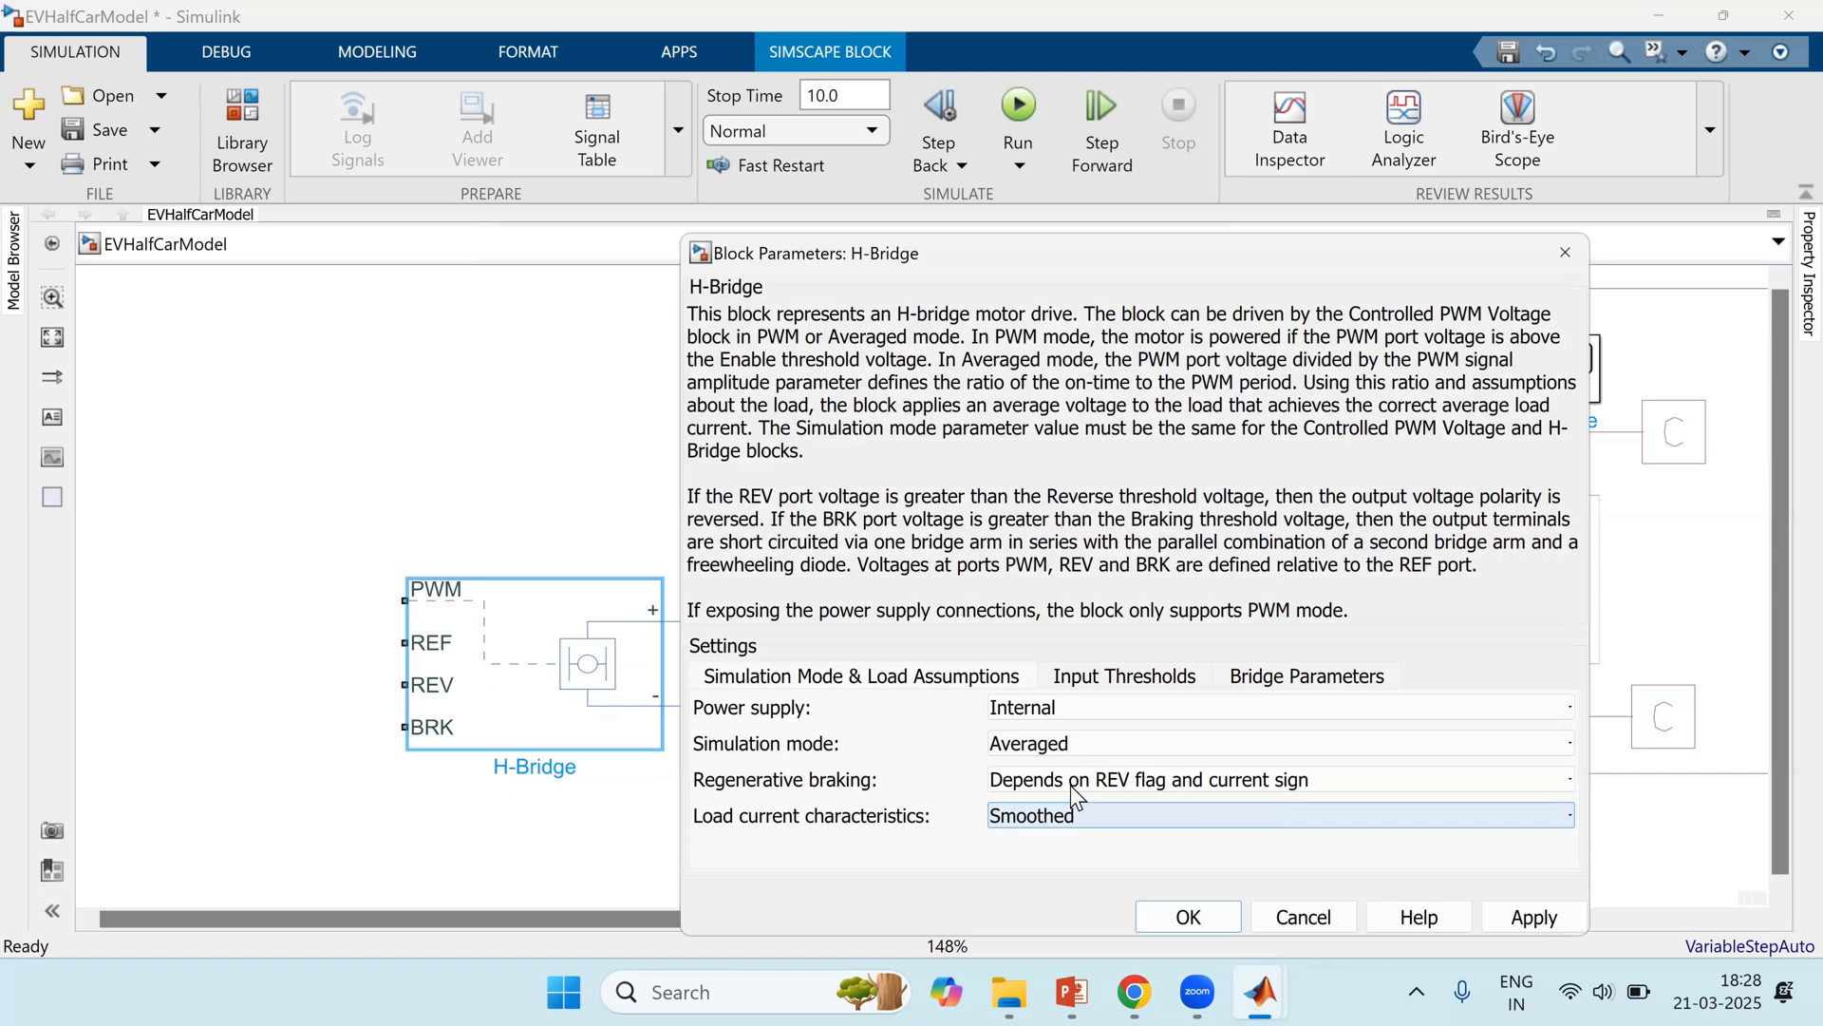
left_click(1332, 684)
type("400")
key("Return")
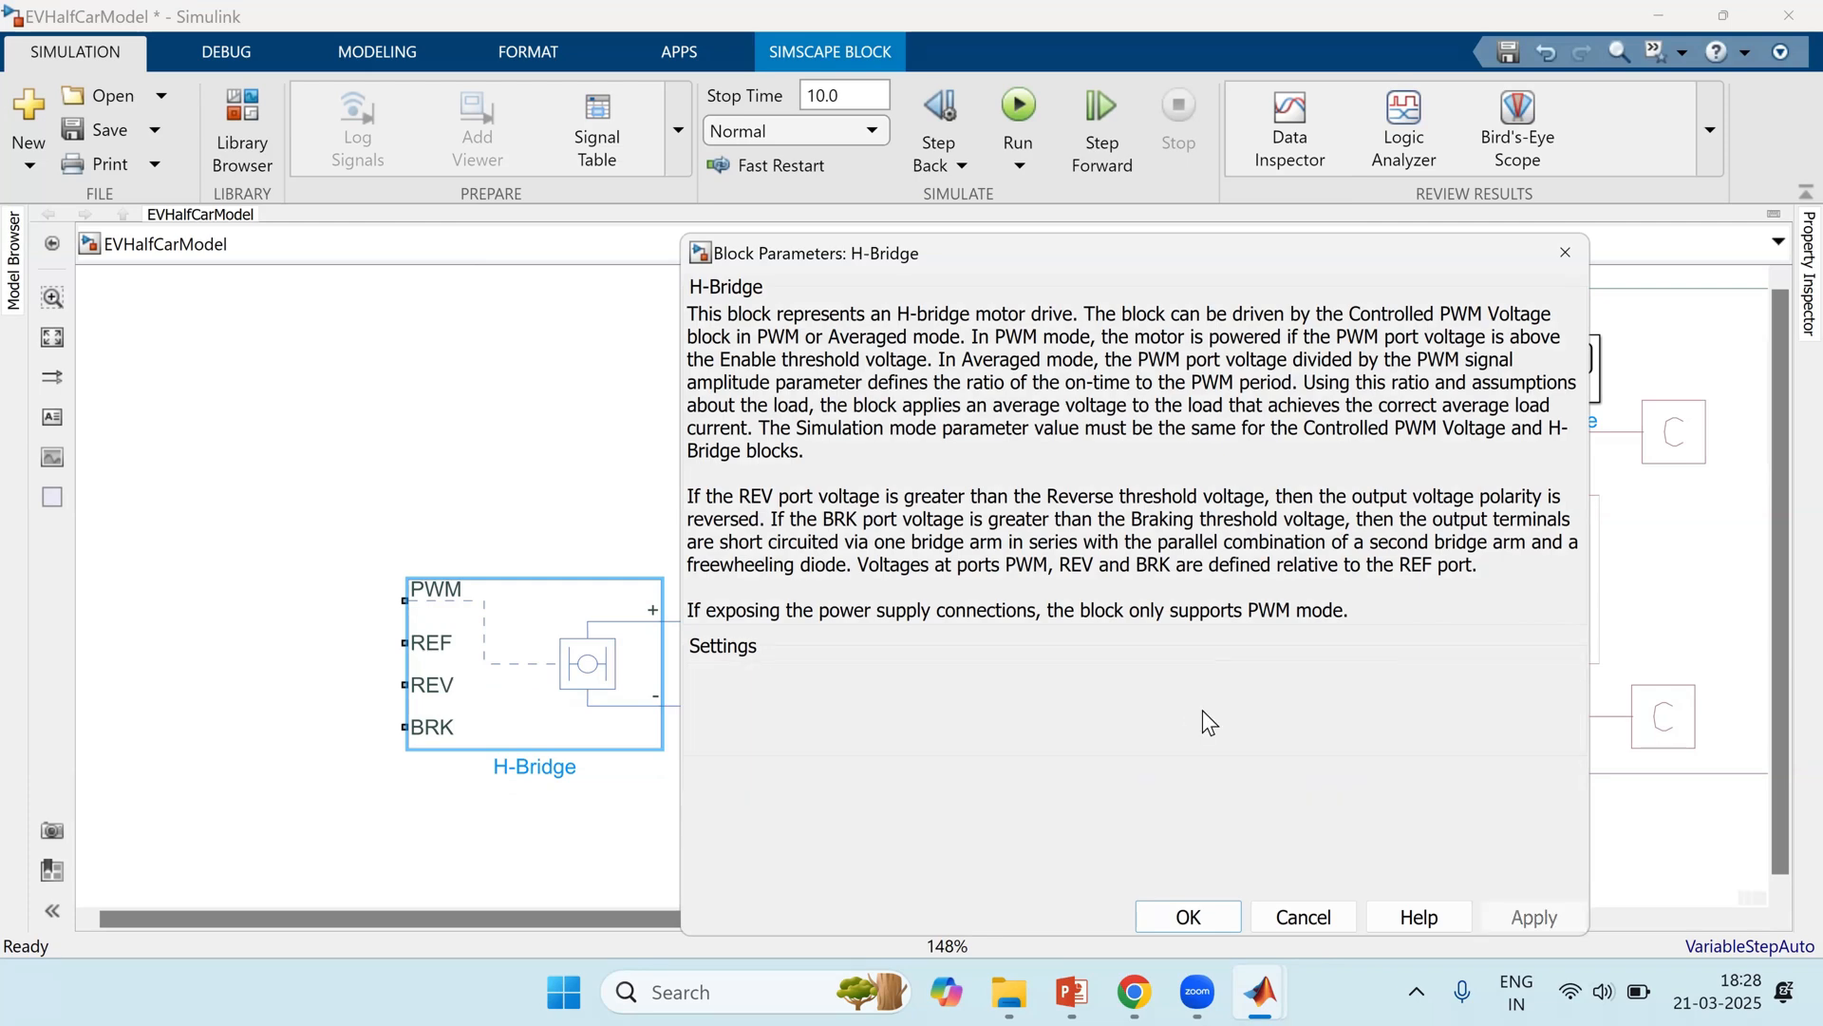
Step: Reroute the H-Bridge's negative line well below the DC Motor and its positive line well above it
left_click(1060, 782)
key("space")
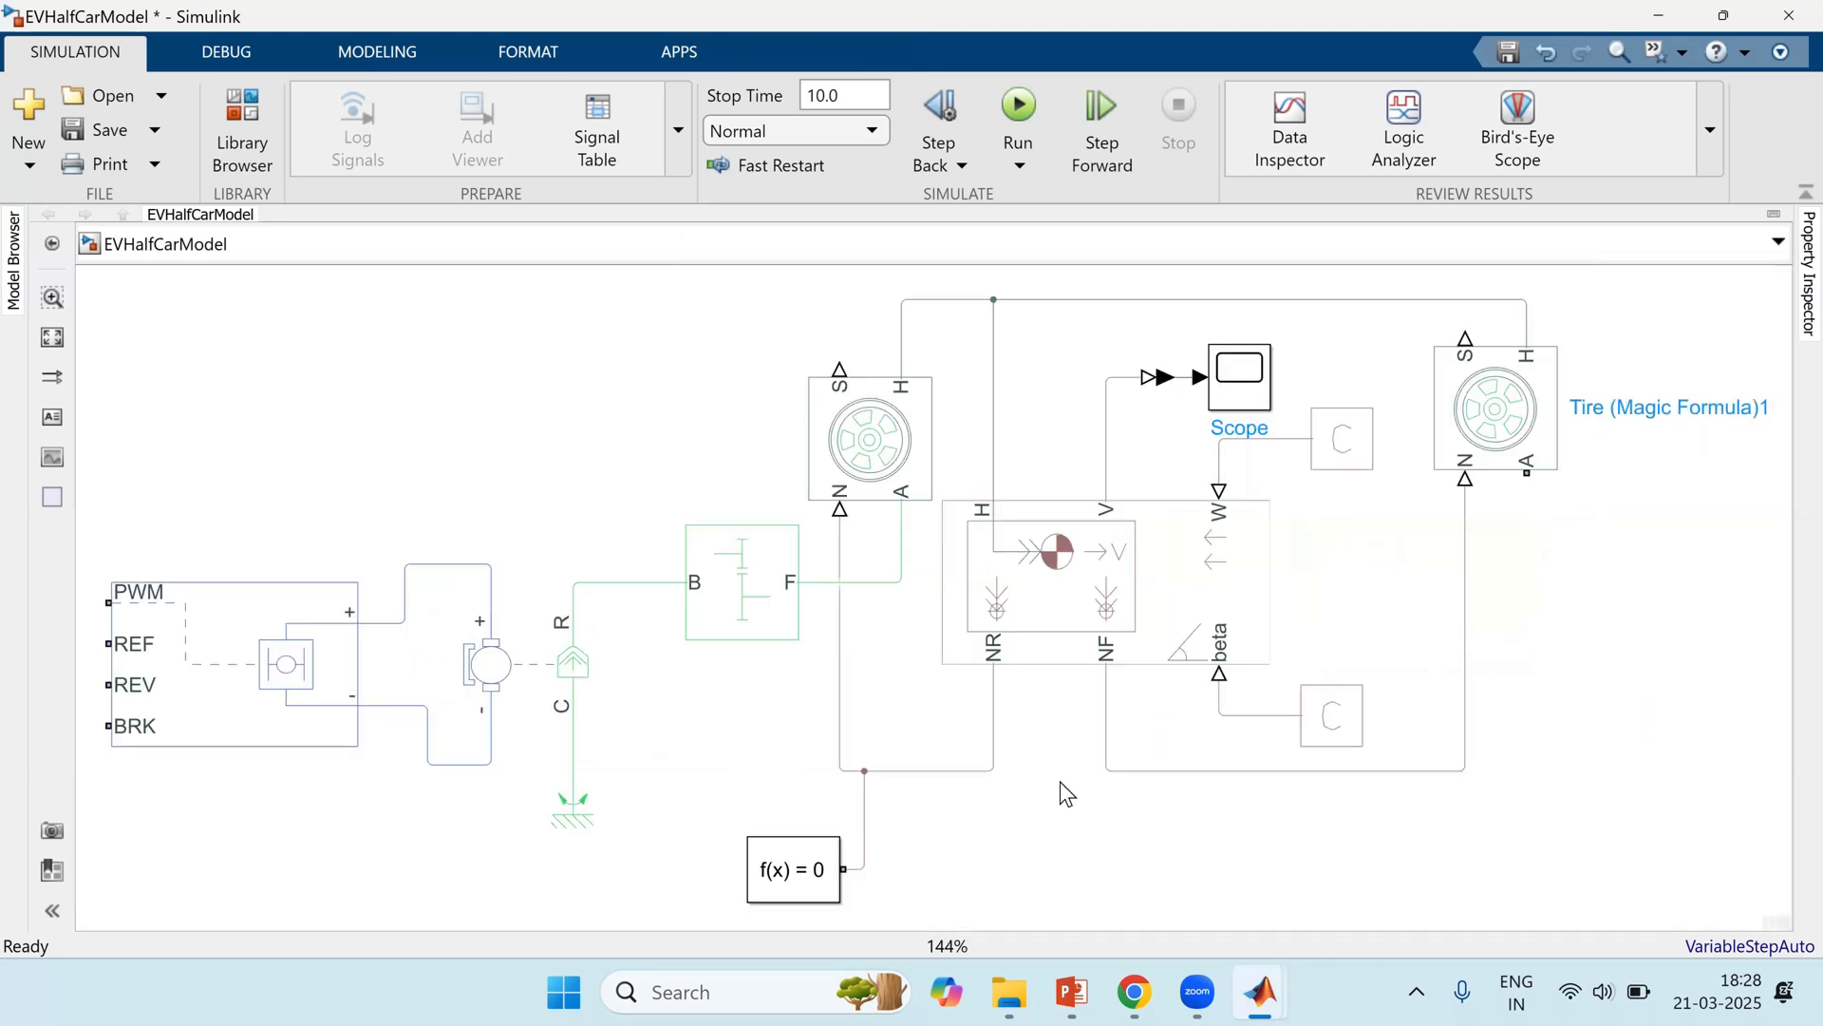
left_click_drag(911, 734, 1293, 702)
left_click_drag(1206, 648, 1308, 582)
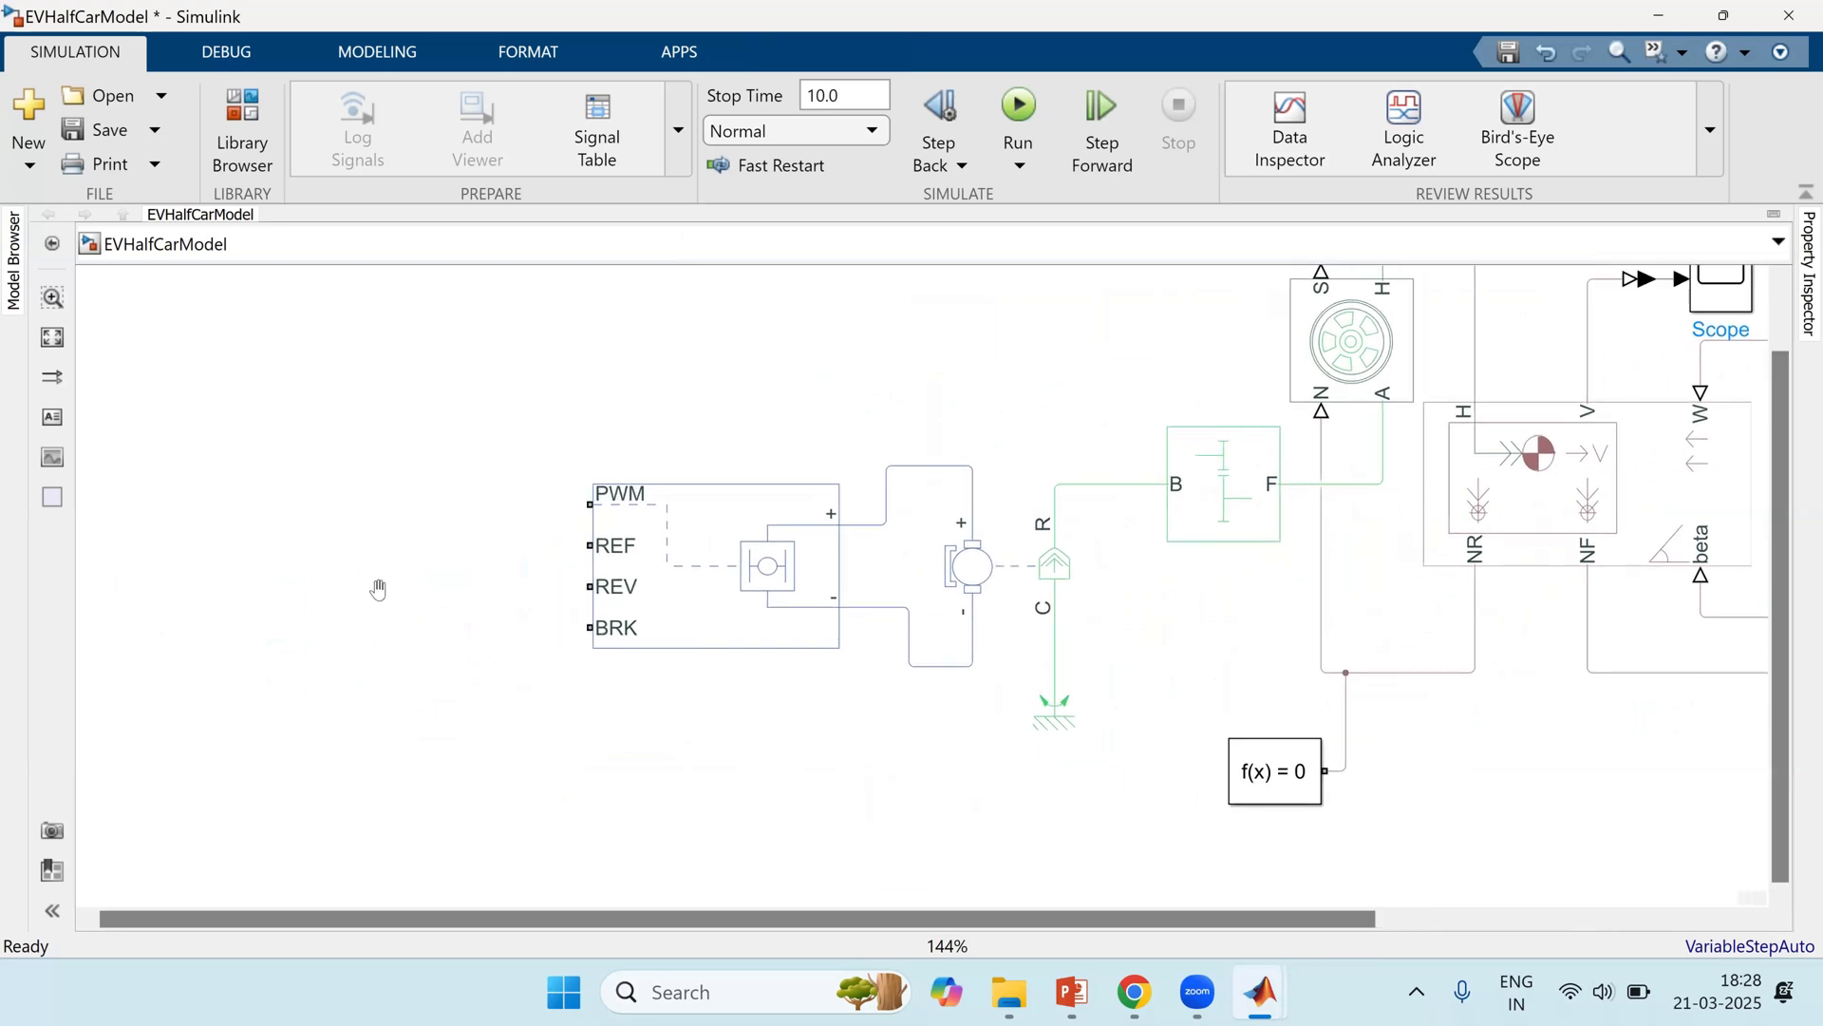
left_click_drag(940, 665, 931, 803)
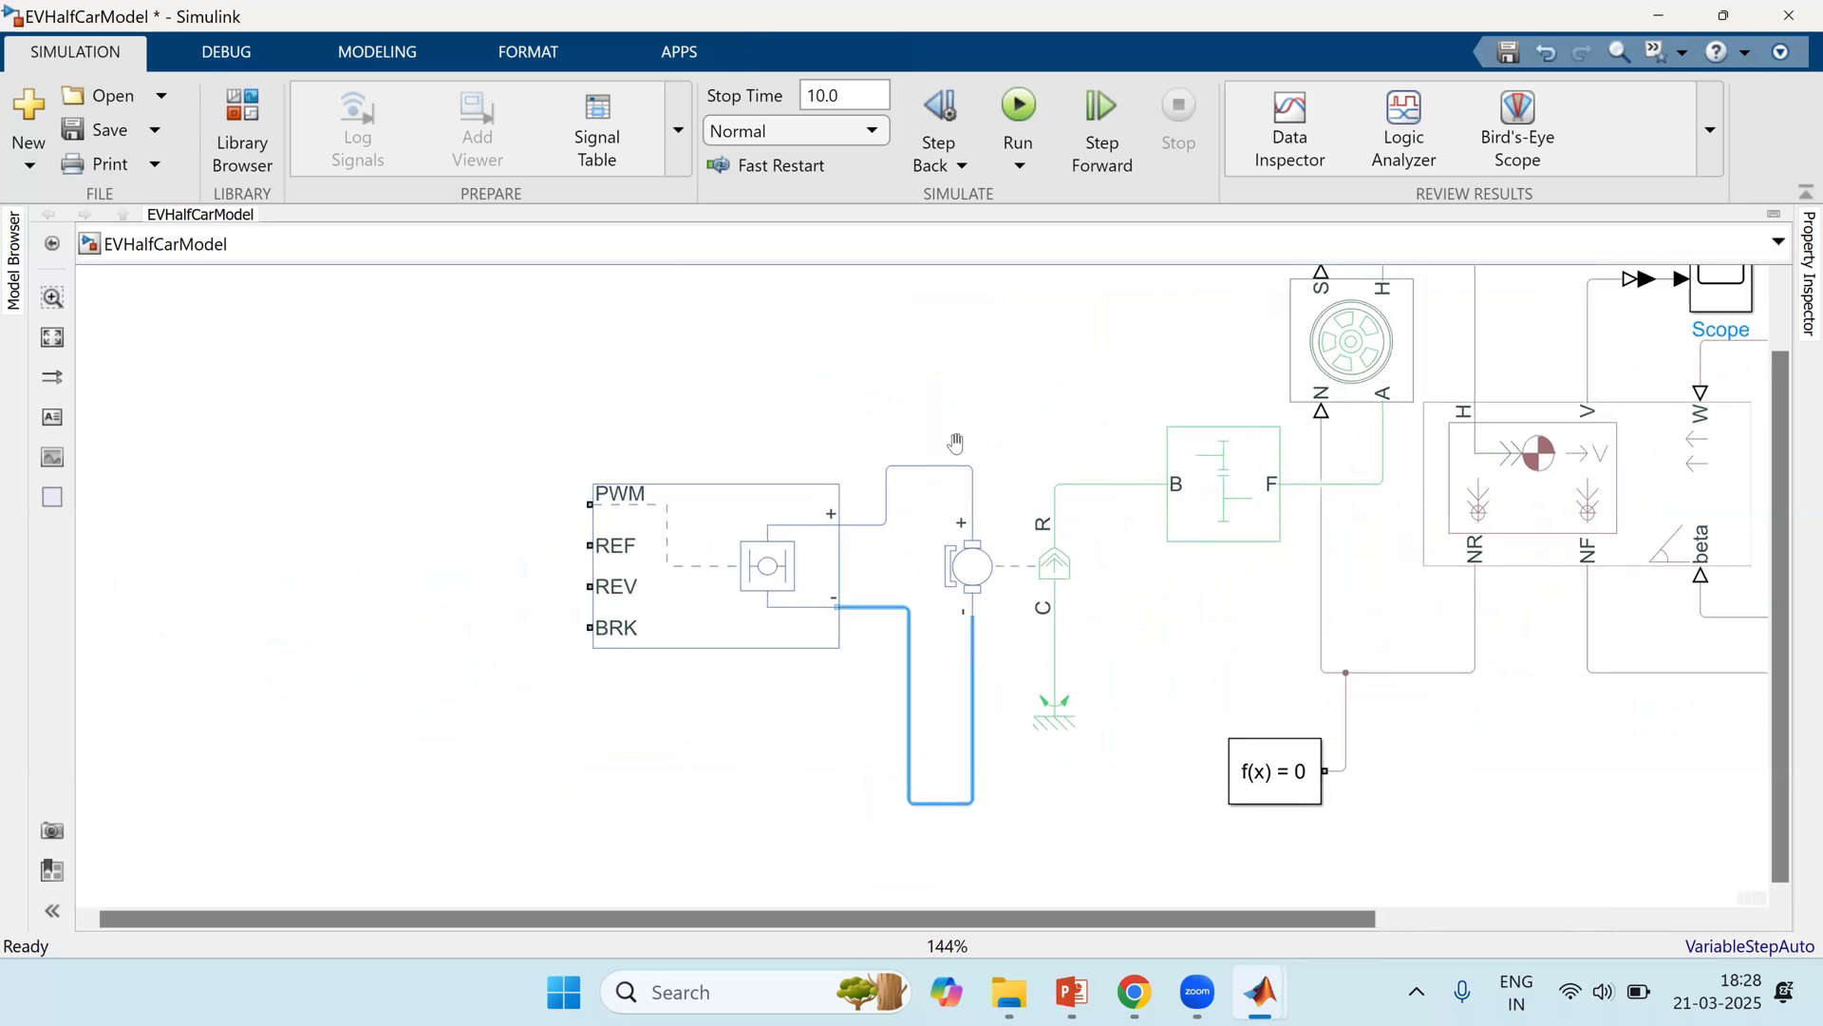
left_click_drag(931, 462, 940, 358)
left_click(1137, 334)
Step: Add a Controlled PWM Voltage block aligned with the H-Bridge so that their PWM and REF ports are connected
double_click(394, 589)
type("pwm")
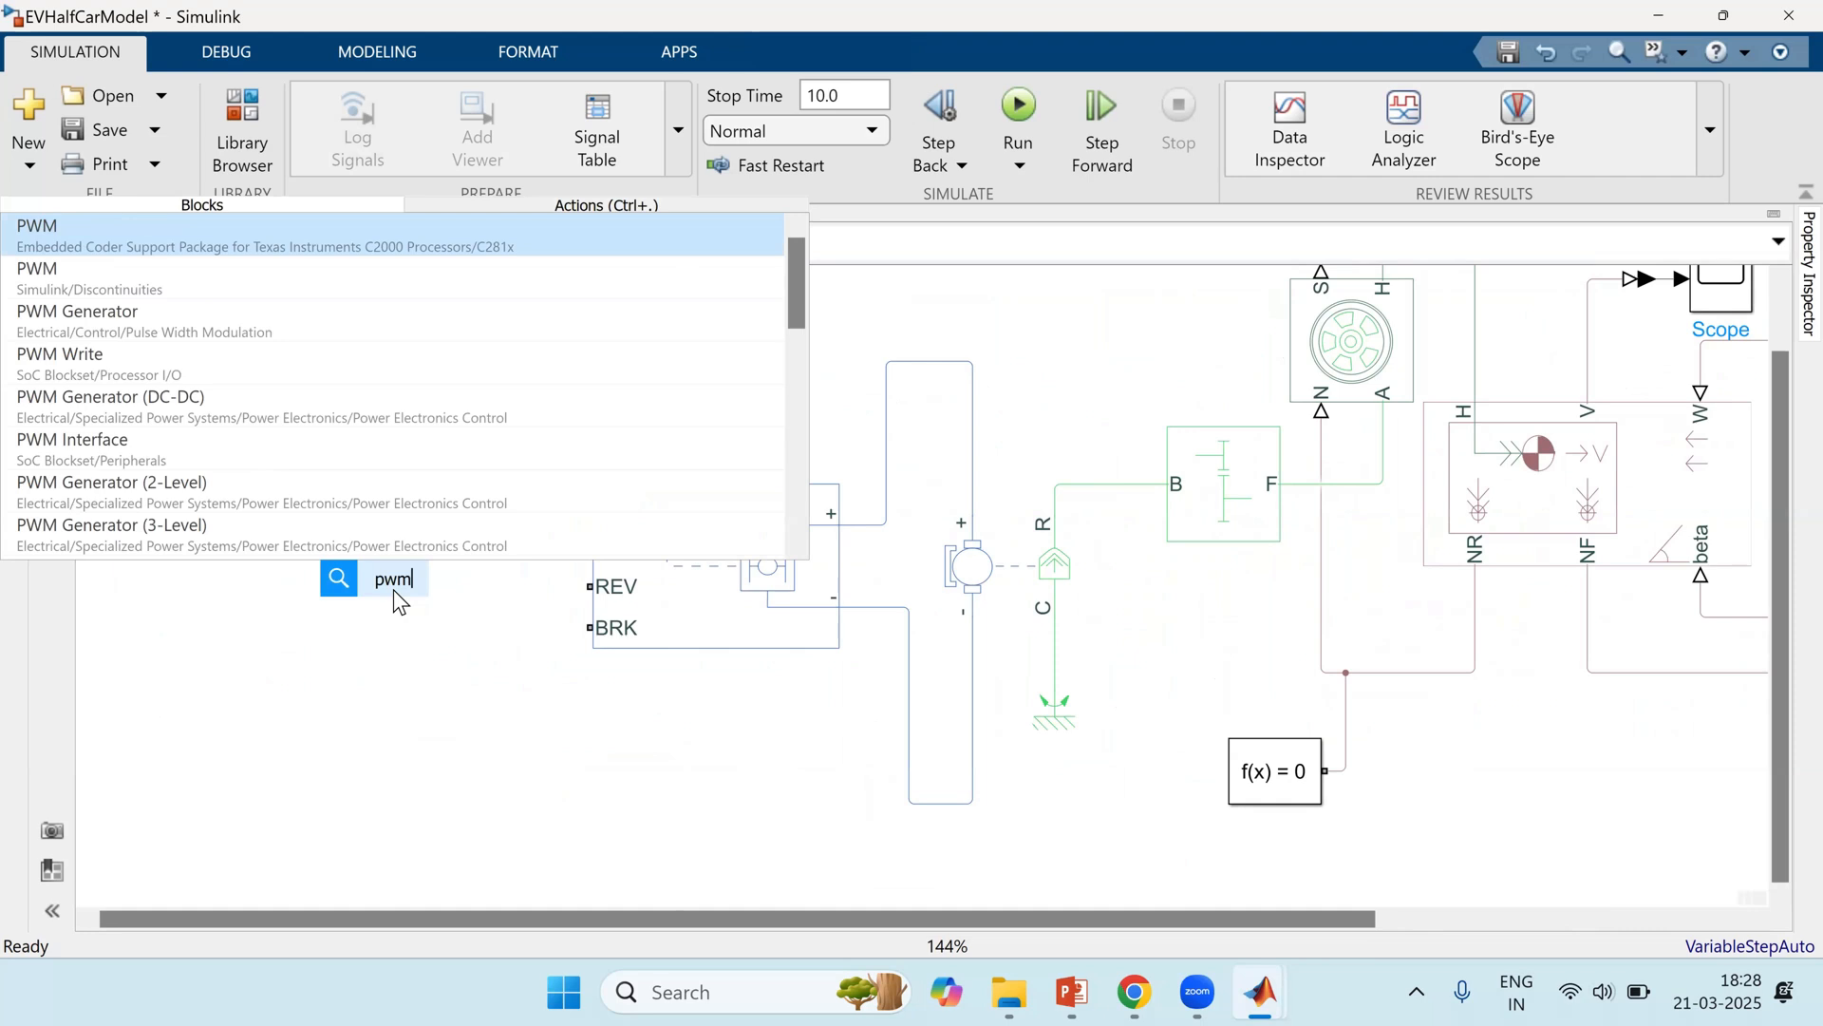
type(" con")
key("Return")
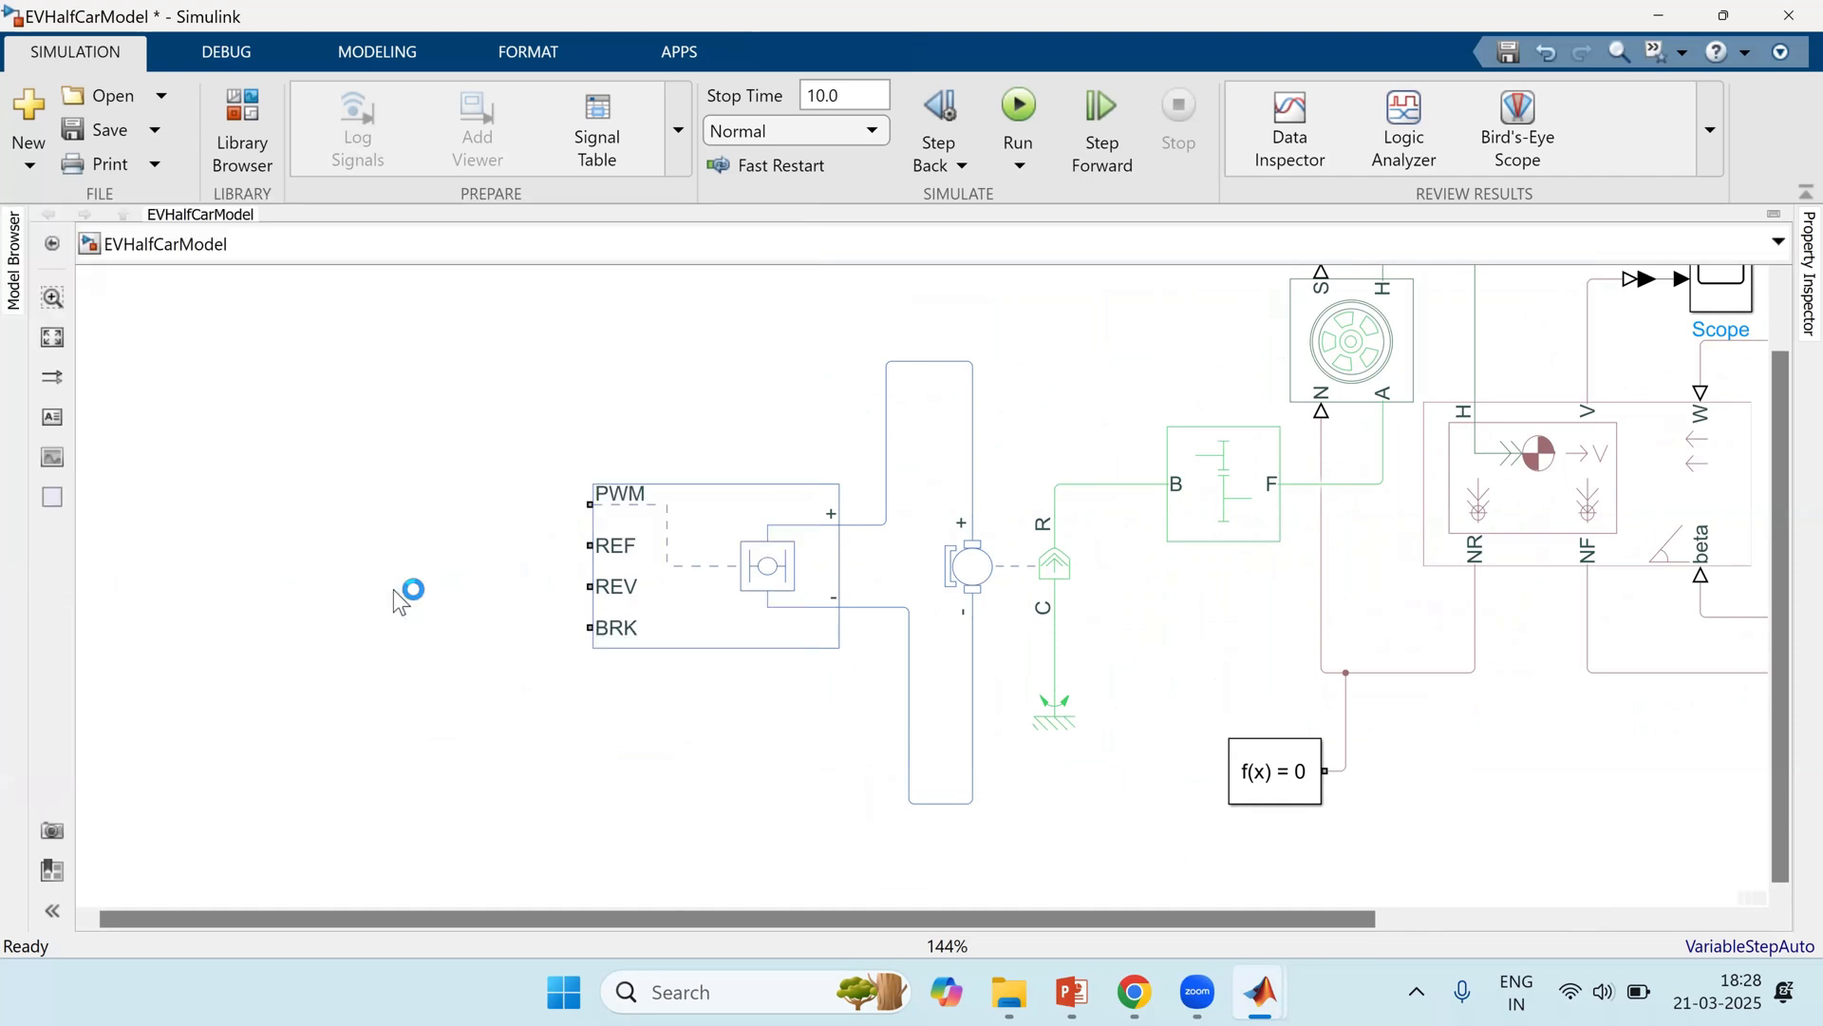
left_click_drag(380, 557, 374, 540)
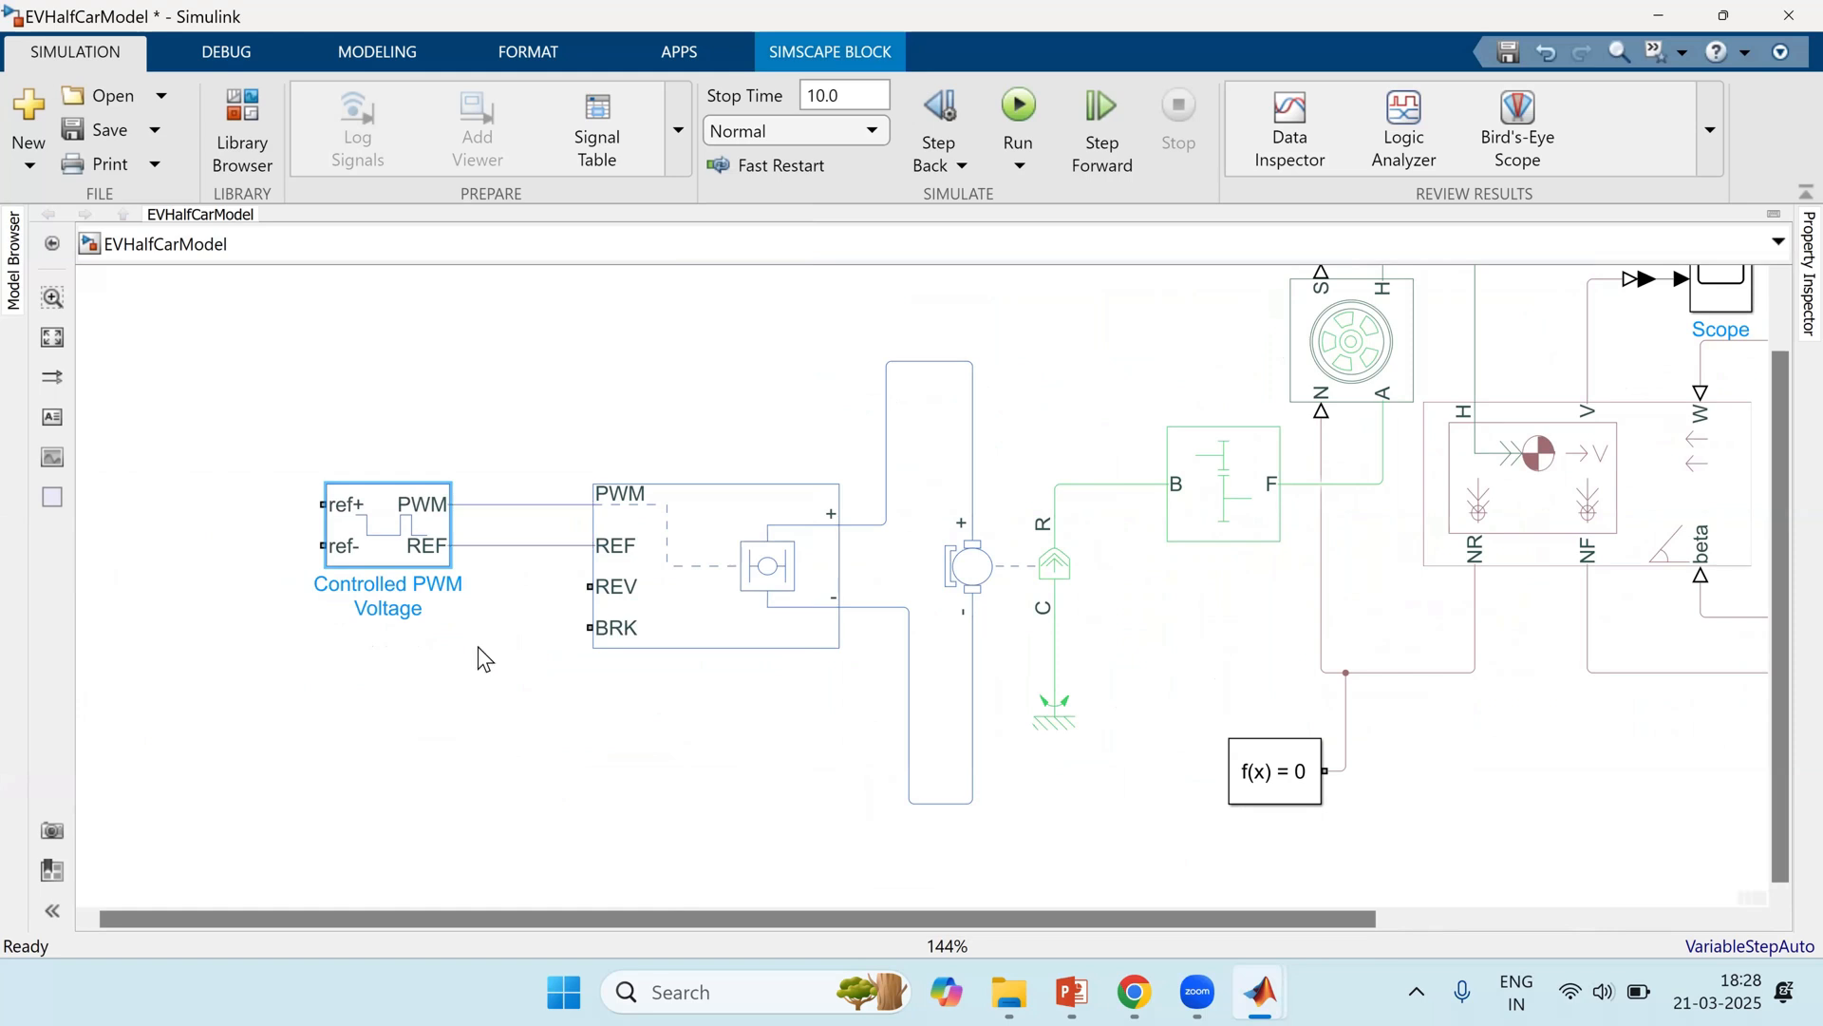
left_click(345, 429)
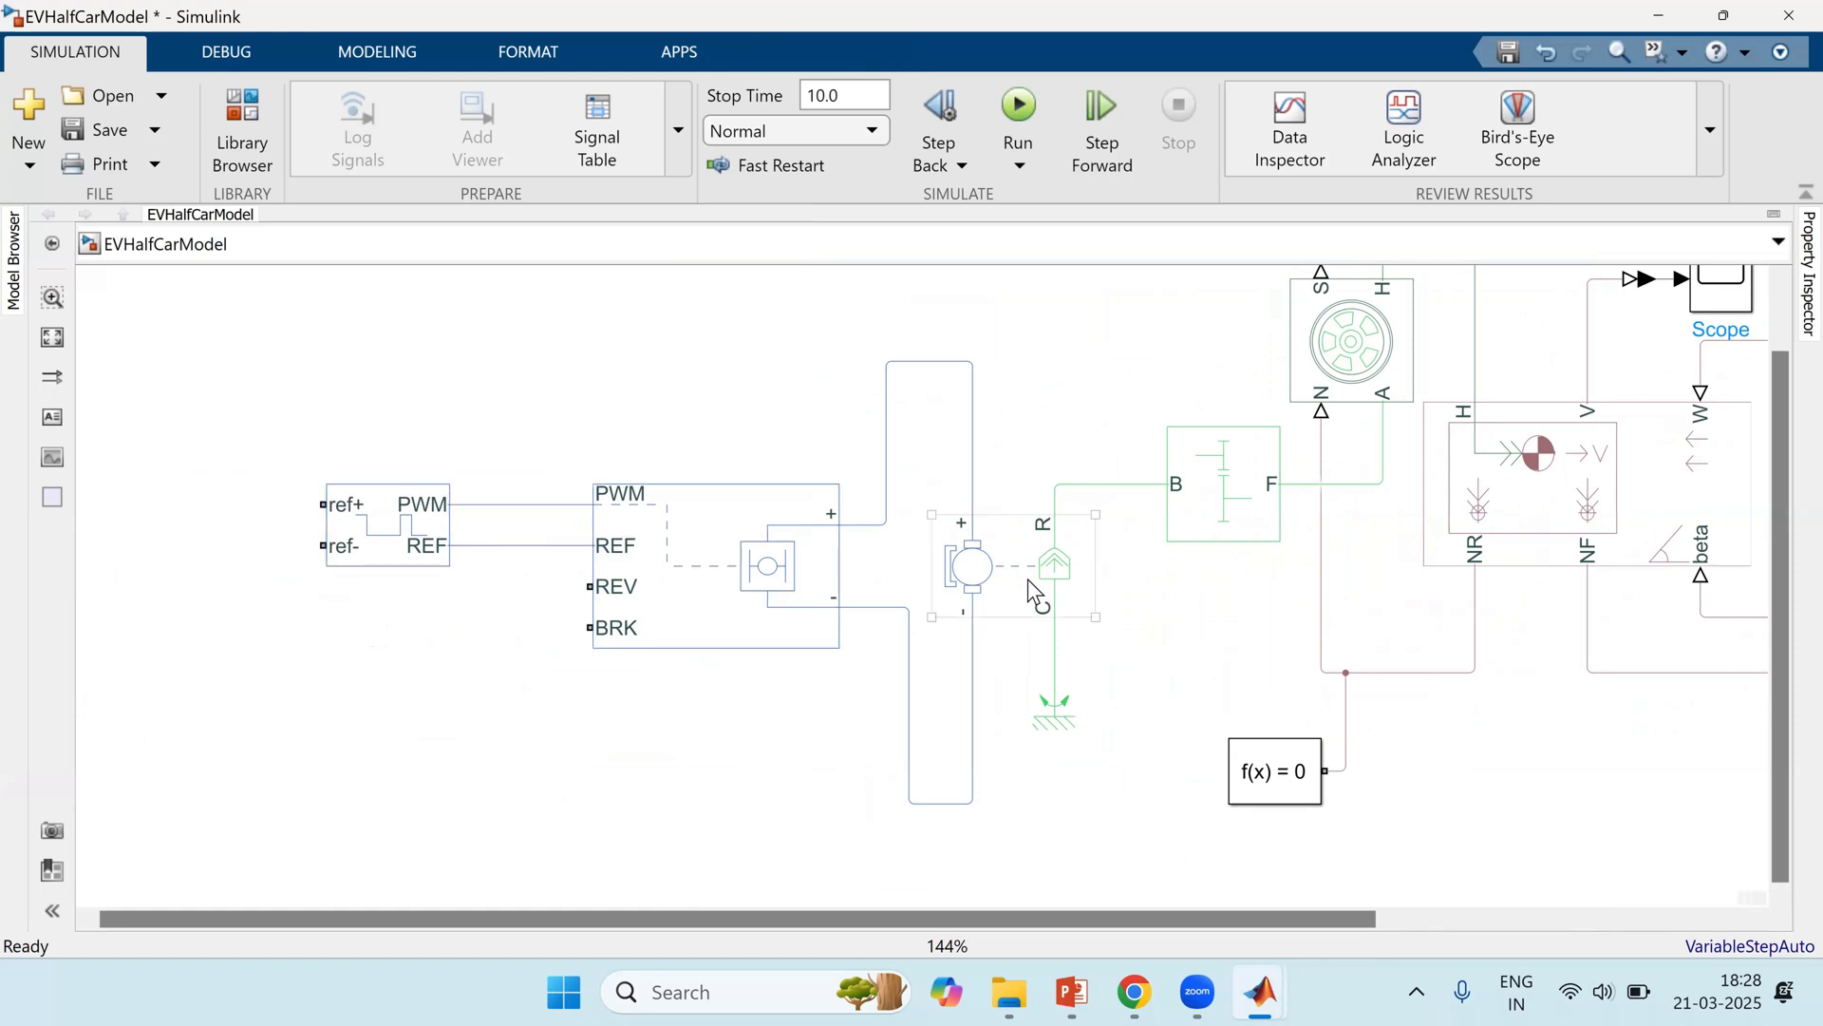
Step: Tie the H-Bridge's REF and REV ports and the Controlled PWM Voltage's ref- port to the DC Motor's negative line
left_click(1041, 603)
left_click(602, 800)
left_click_drag(586, 583, 540, 548)
left_click_drag(316, 548, 911, 796)
left_click_drag(795, 779, 794, 802)
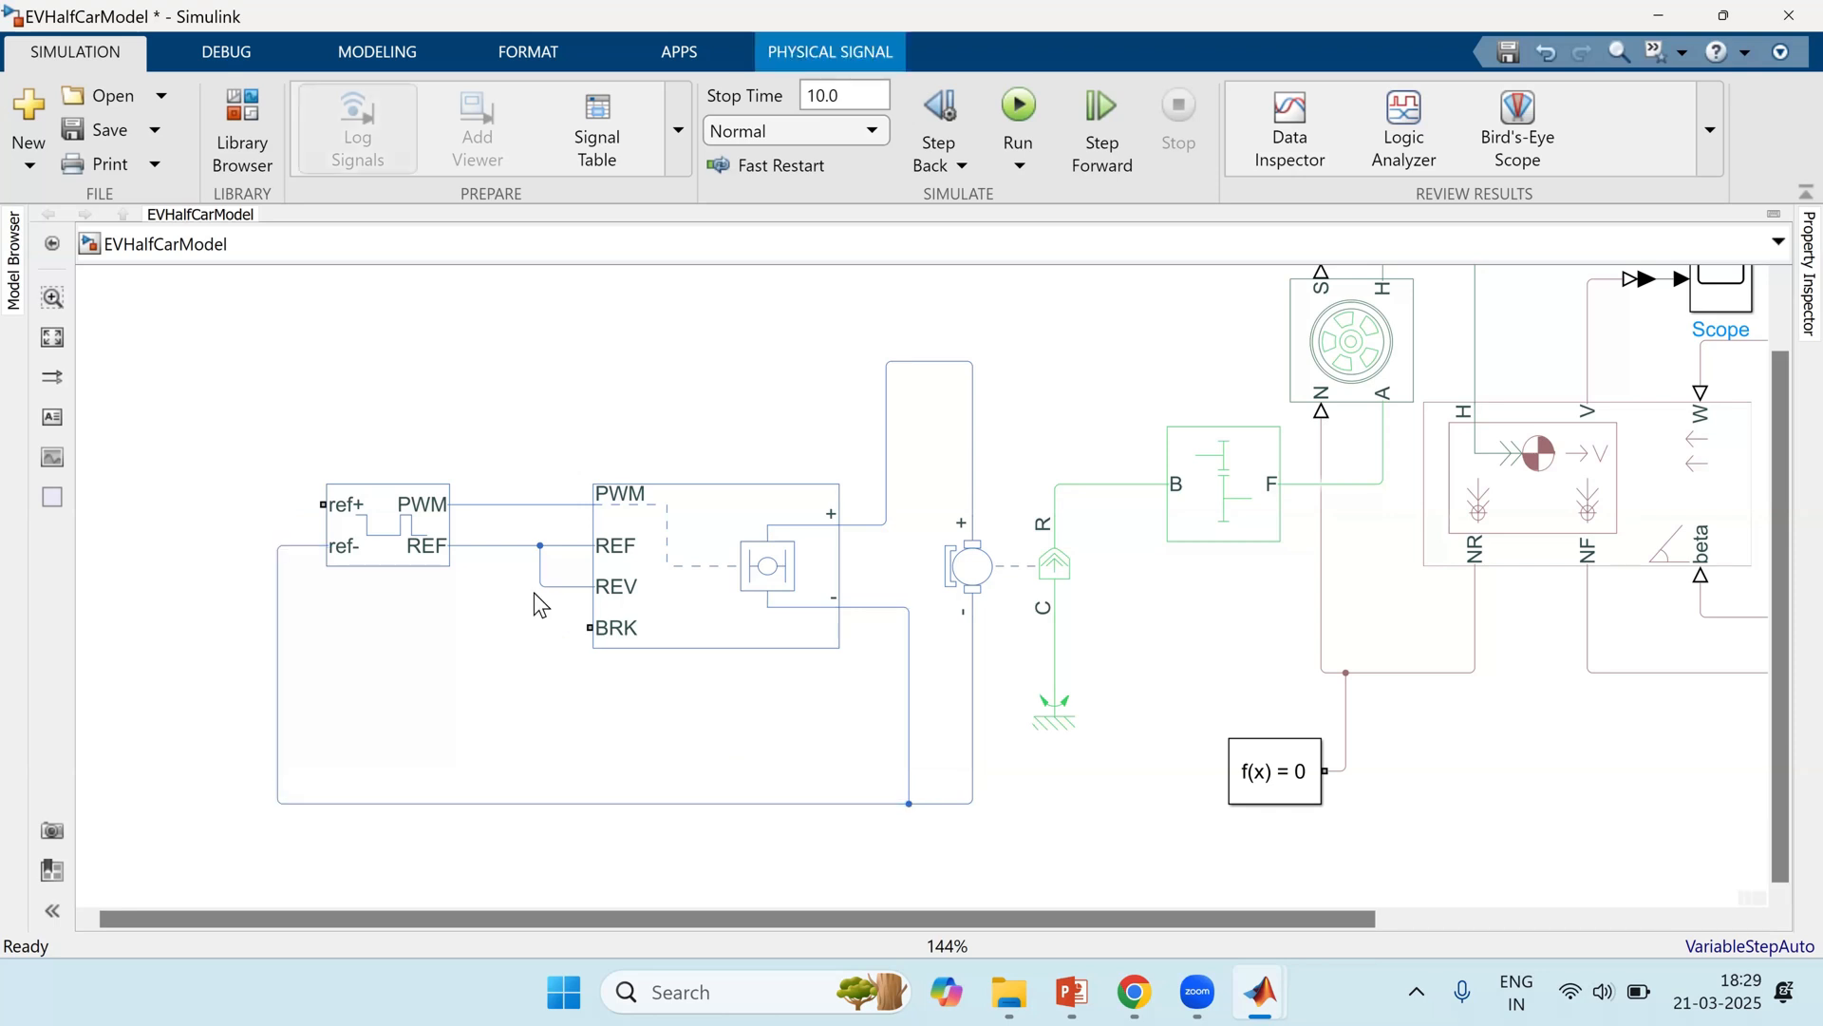
left_click_drag(540, 584, 1103, 756)
key("space")
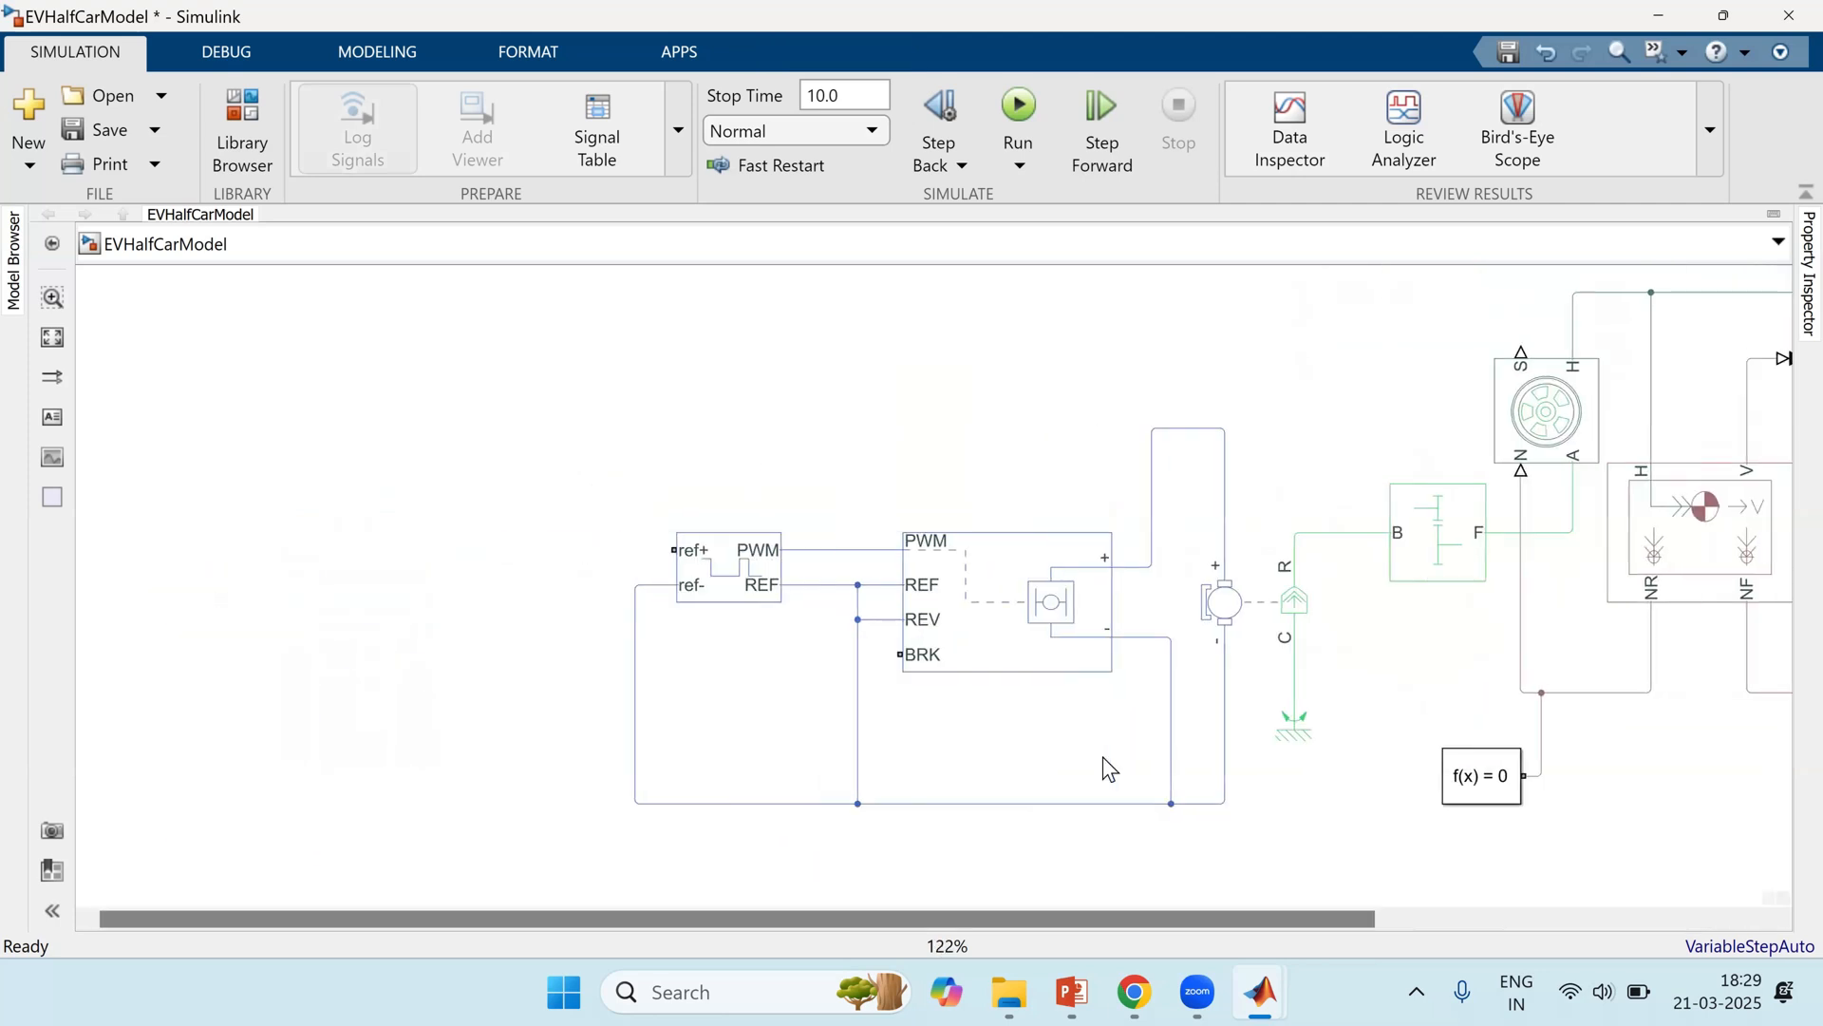
Step: Set the Controlled PWM Voltage's PWM frequency to 5000 Hz and its simulation mode to Averaged
double_click(726, 567)
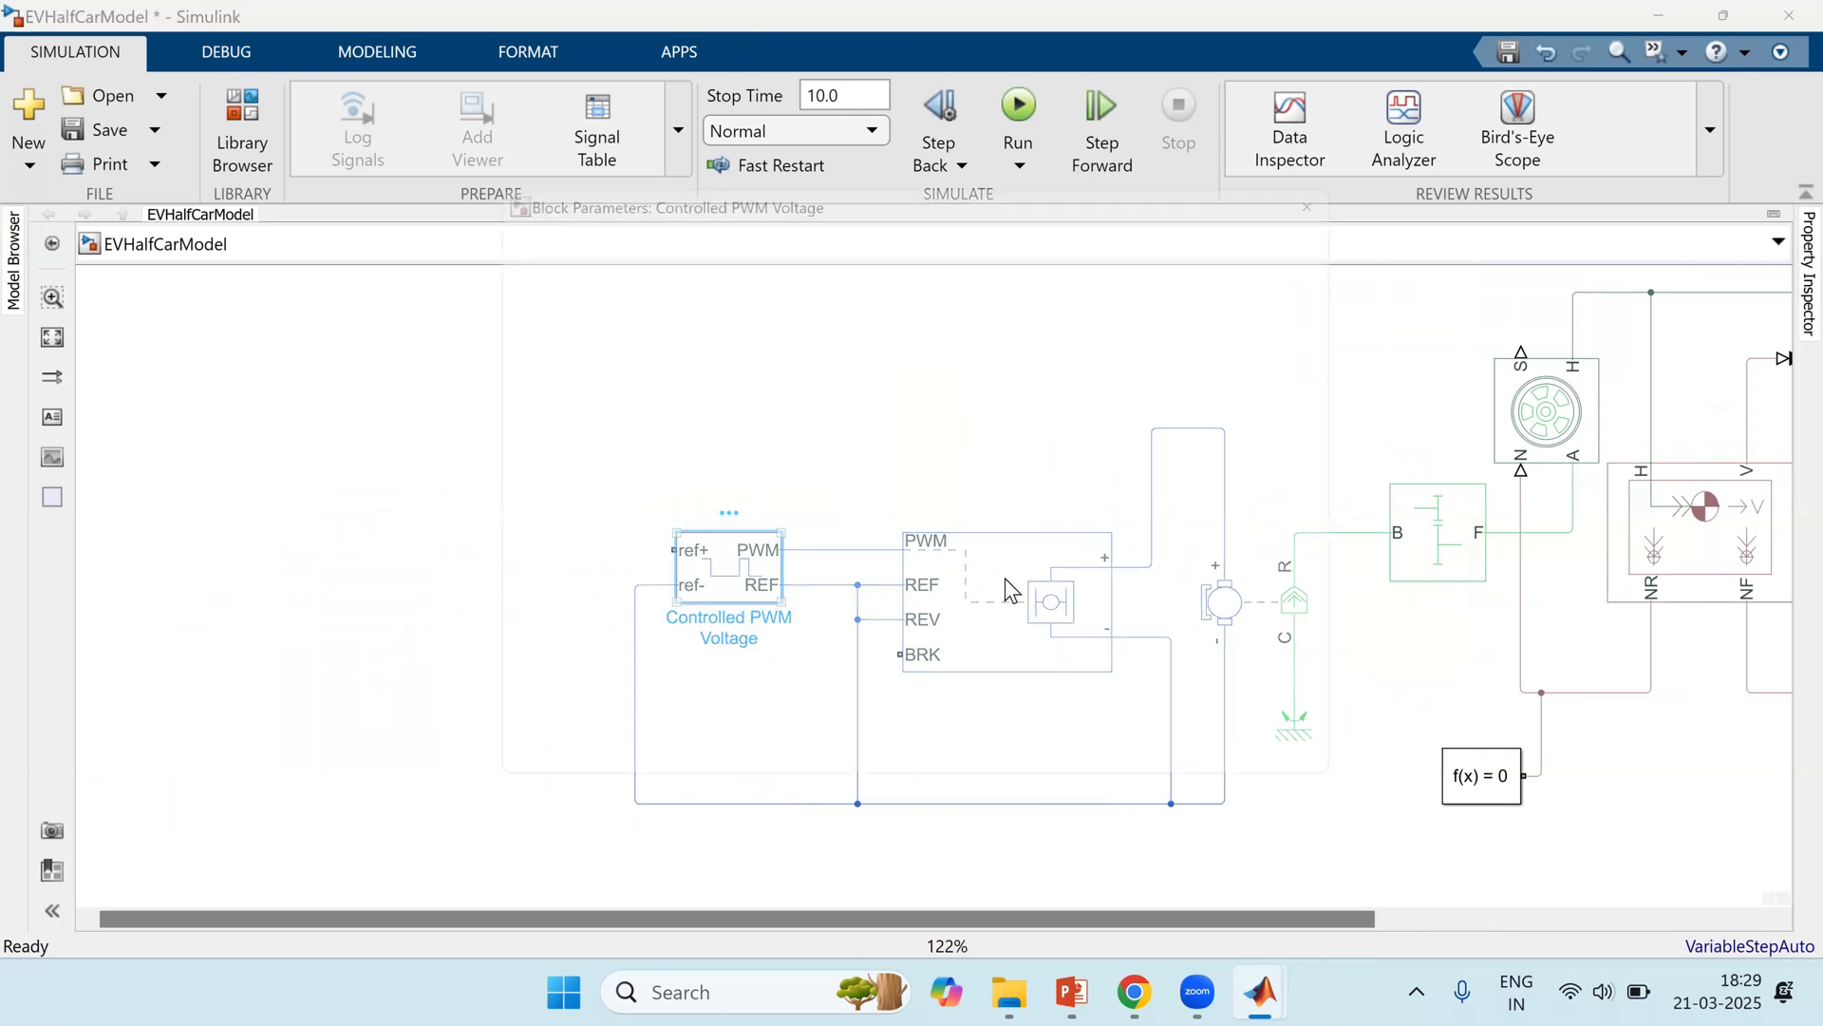
double_click(1236, 603)
type("5000")
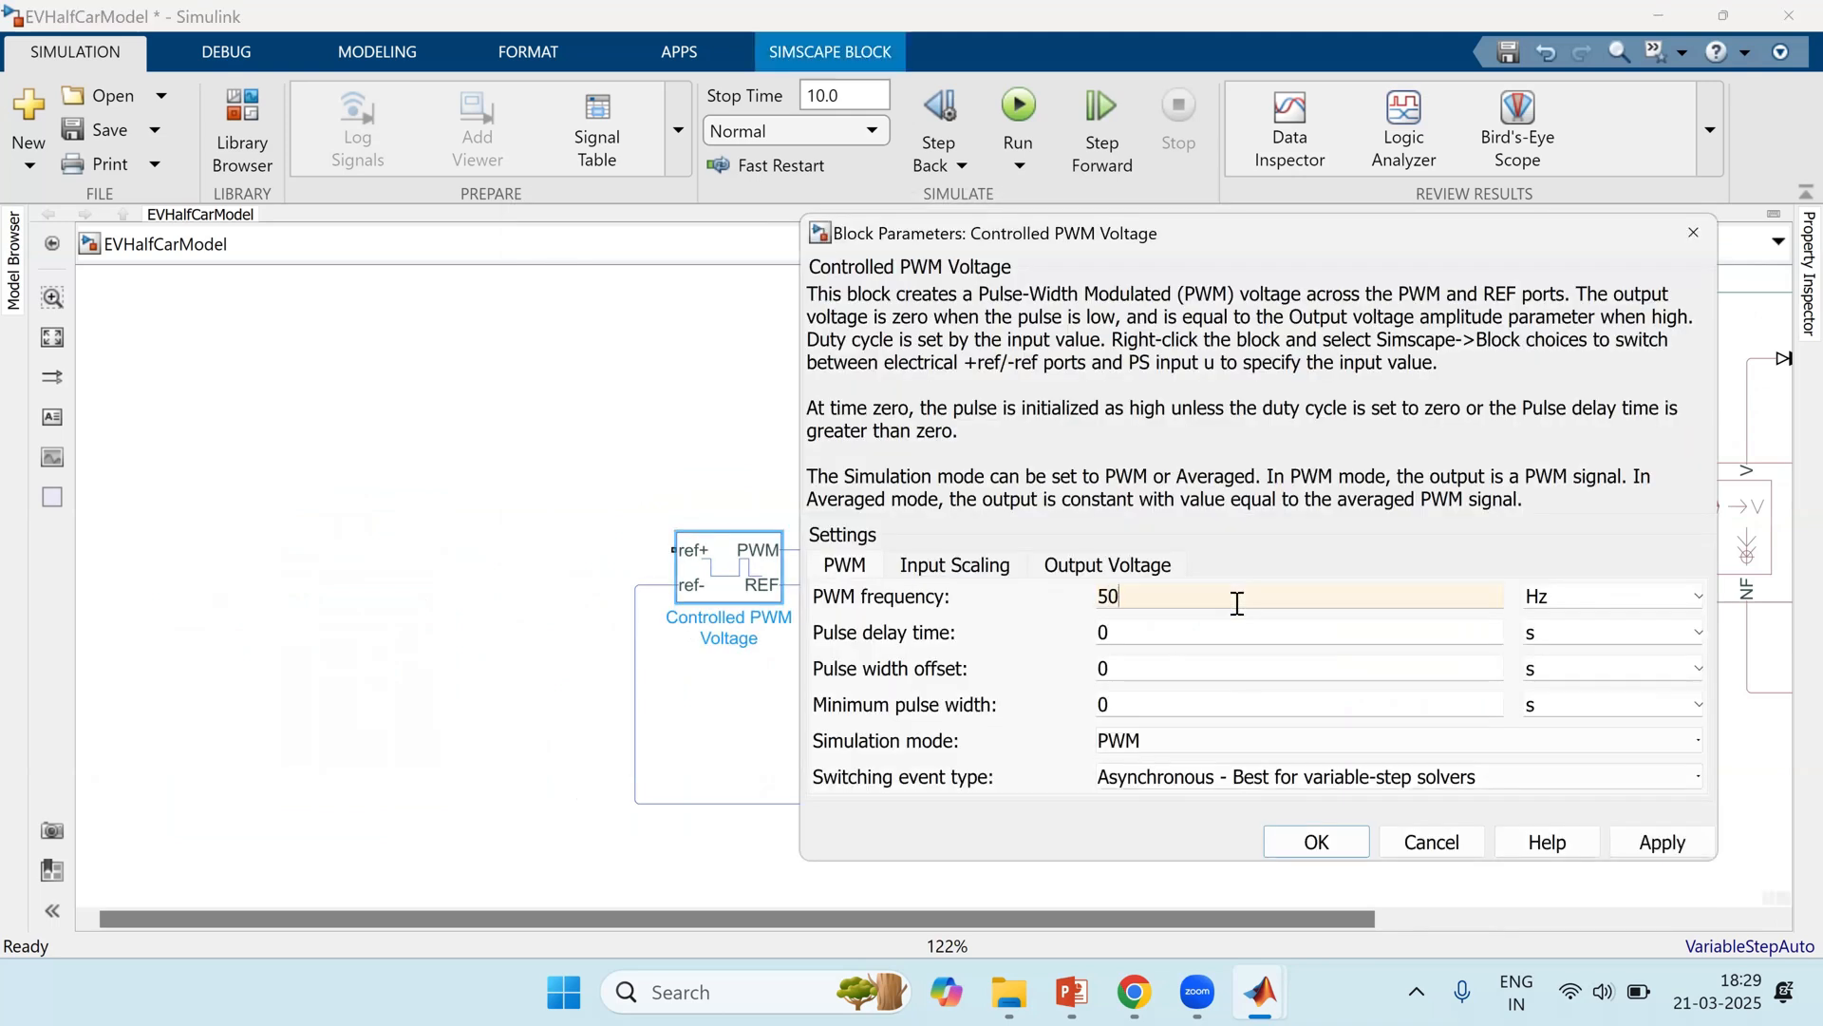
left_click(1218, 744)
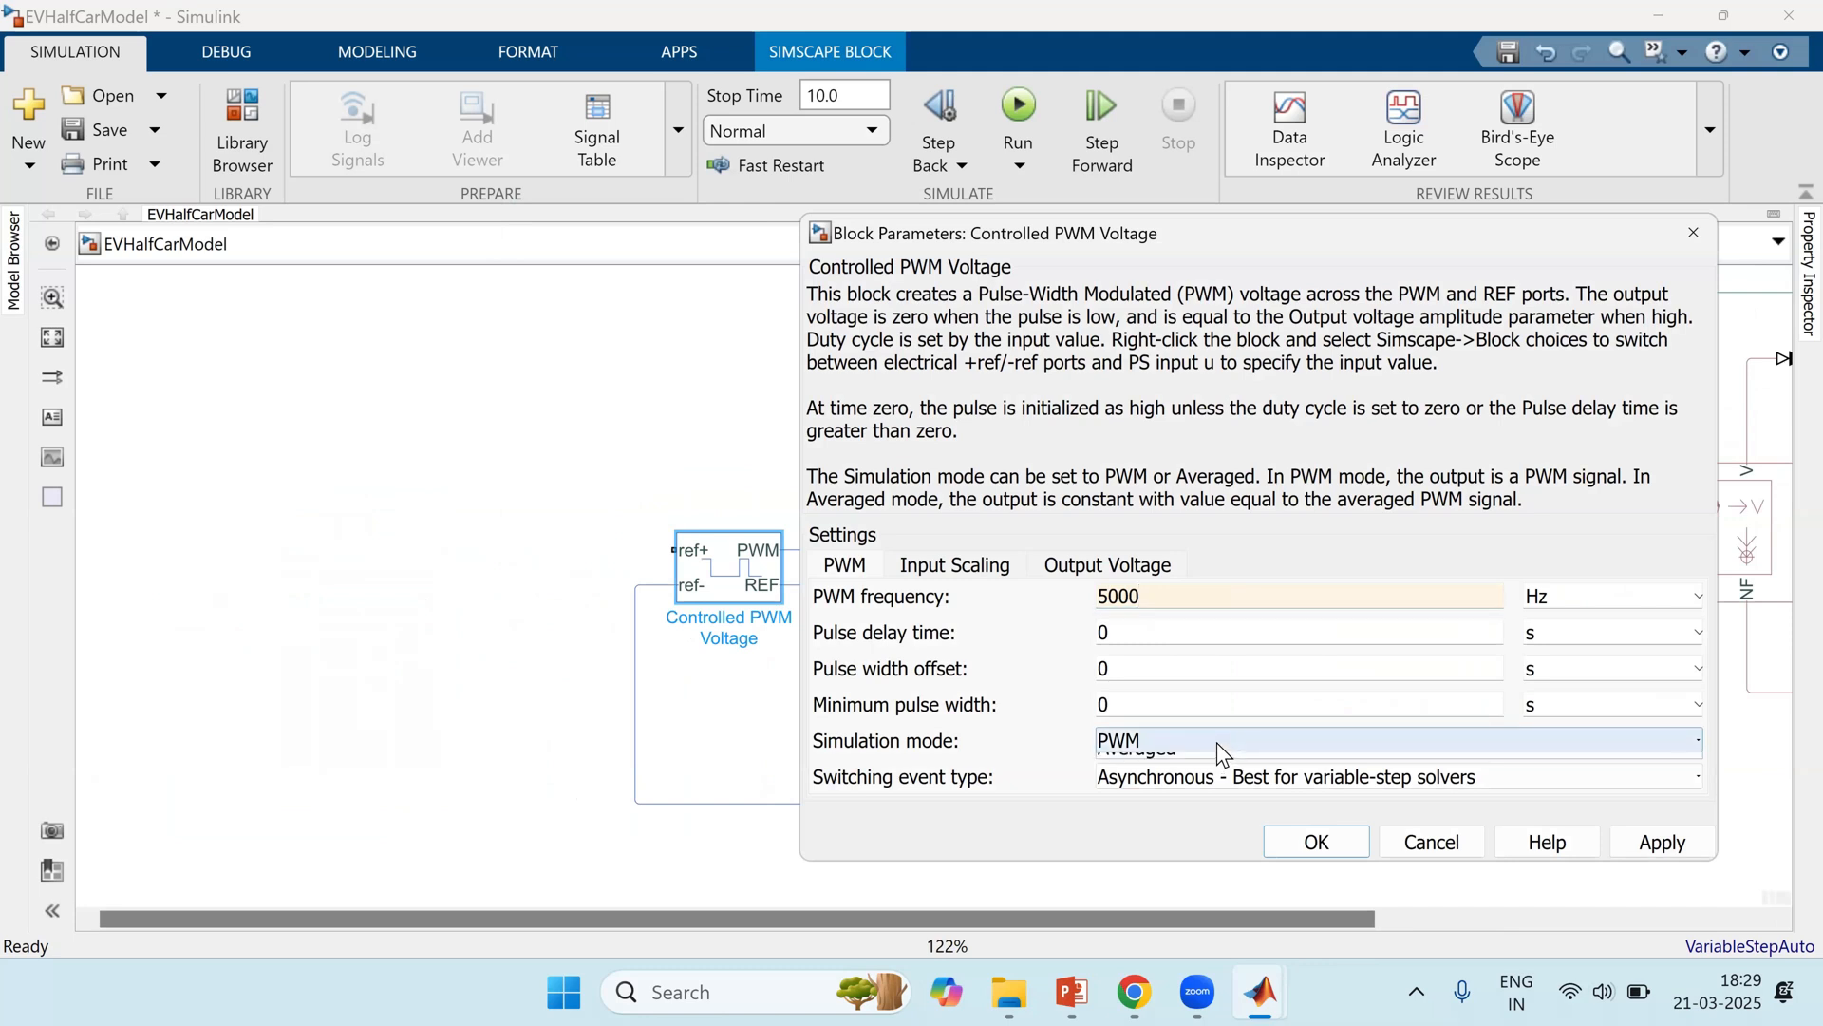
left_click(1210, 780)
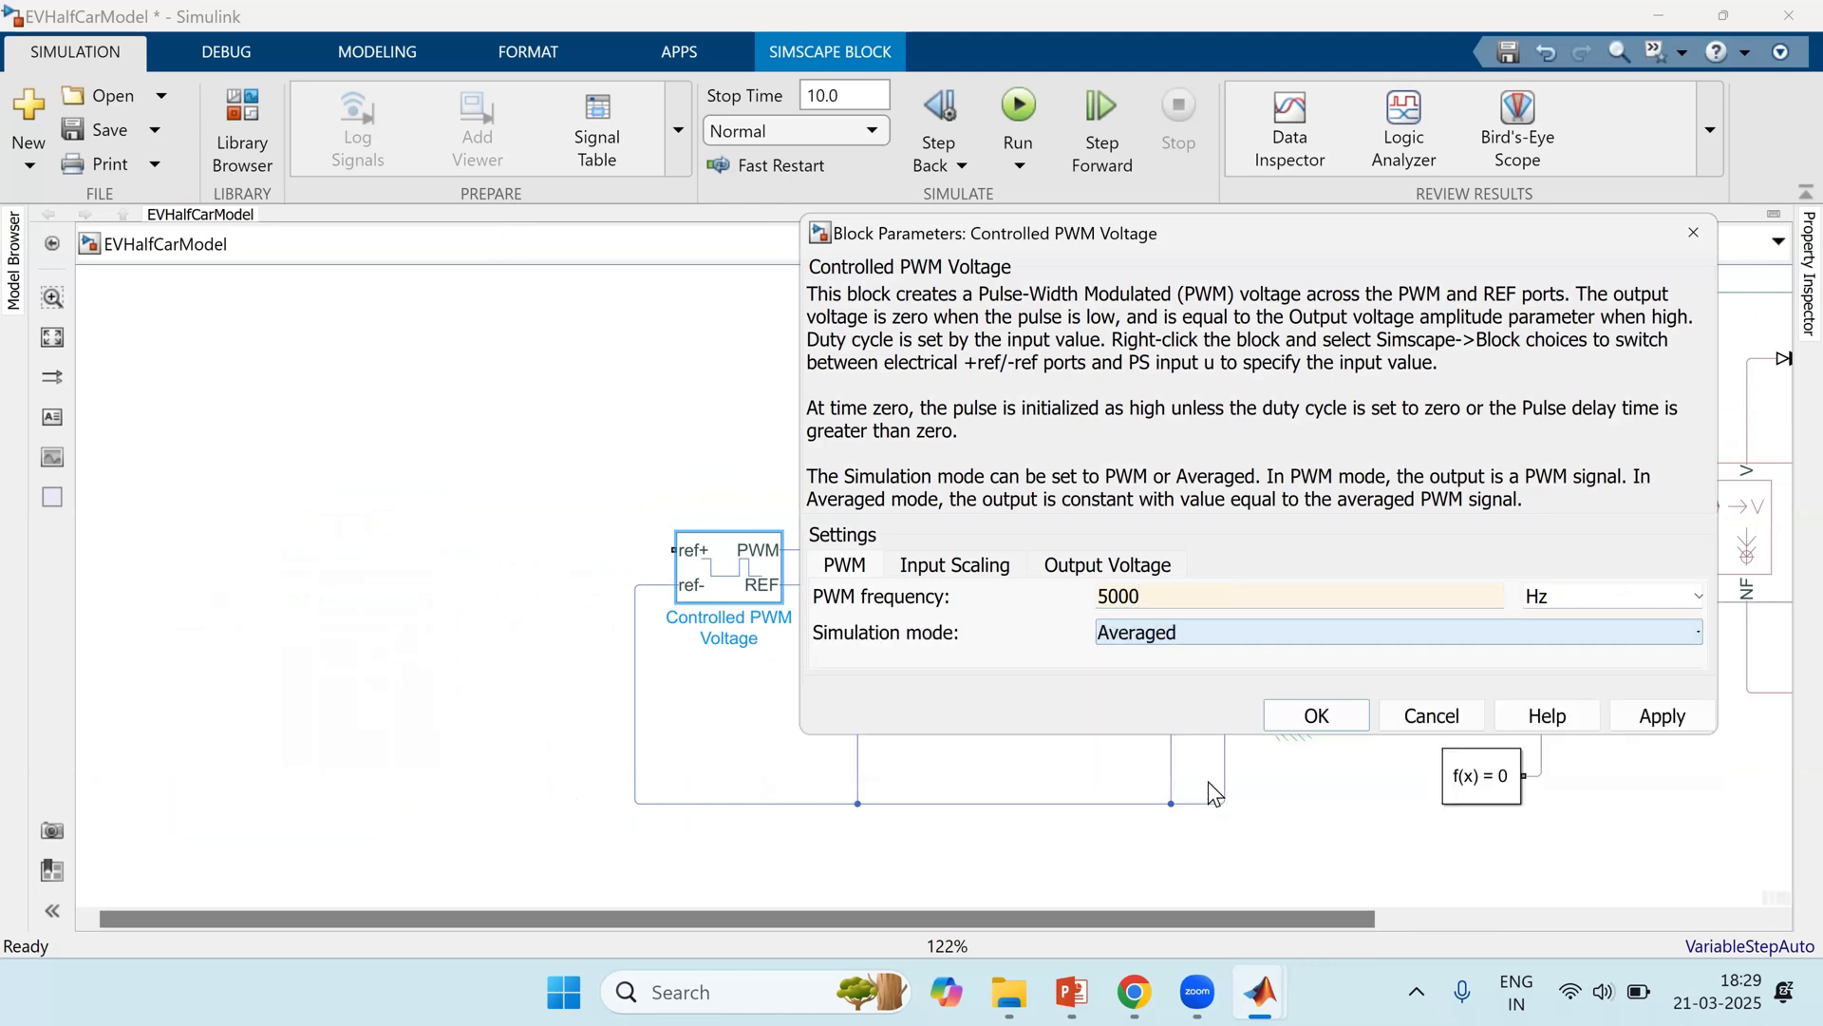
Step: Set the Controlled PWM Voltage's output voltage amplitude to 400 V and apply its parameters
left_click(950, 573)
left_click(1100, 568)
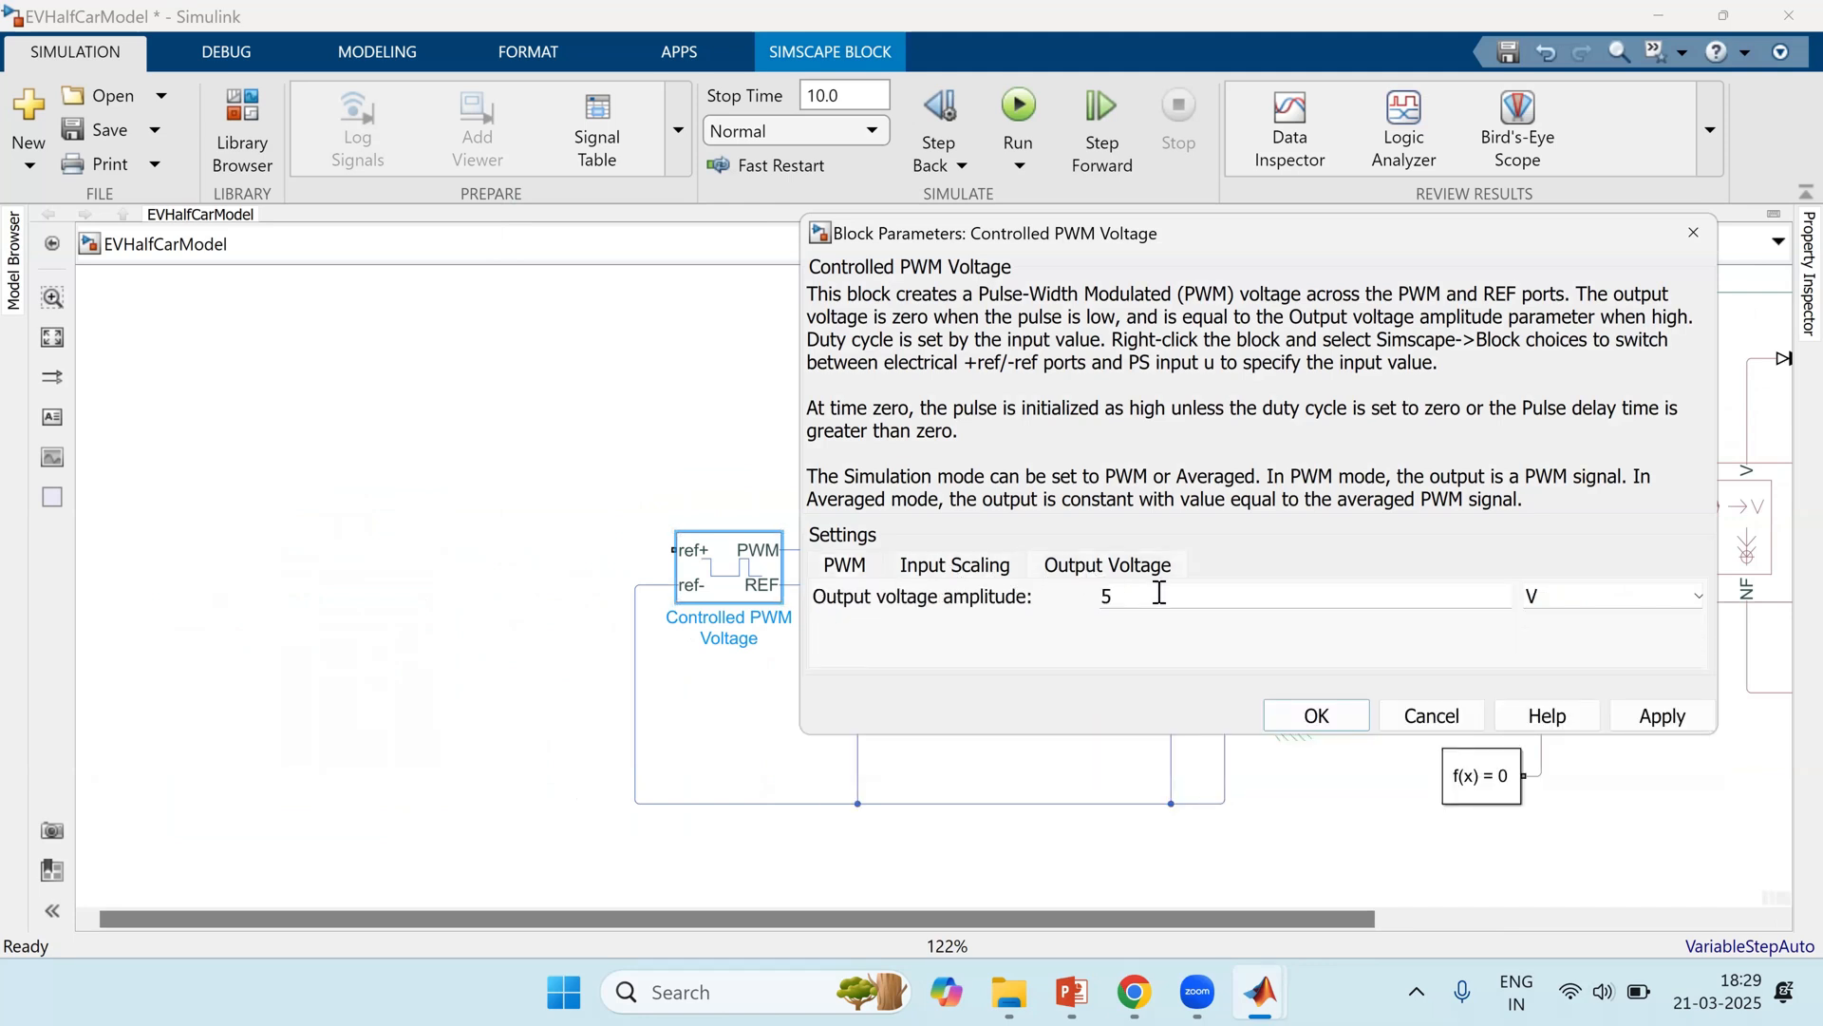
double_click(1178, 604)
type("400")
key("Return")
left_click(1014, 467)
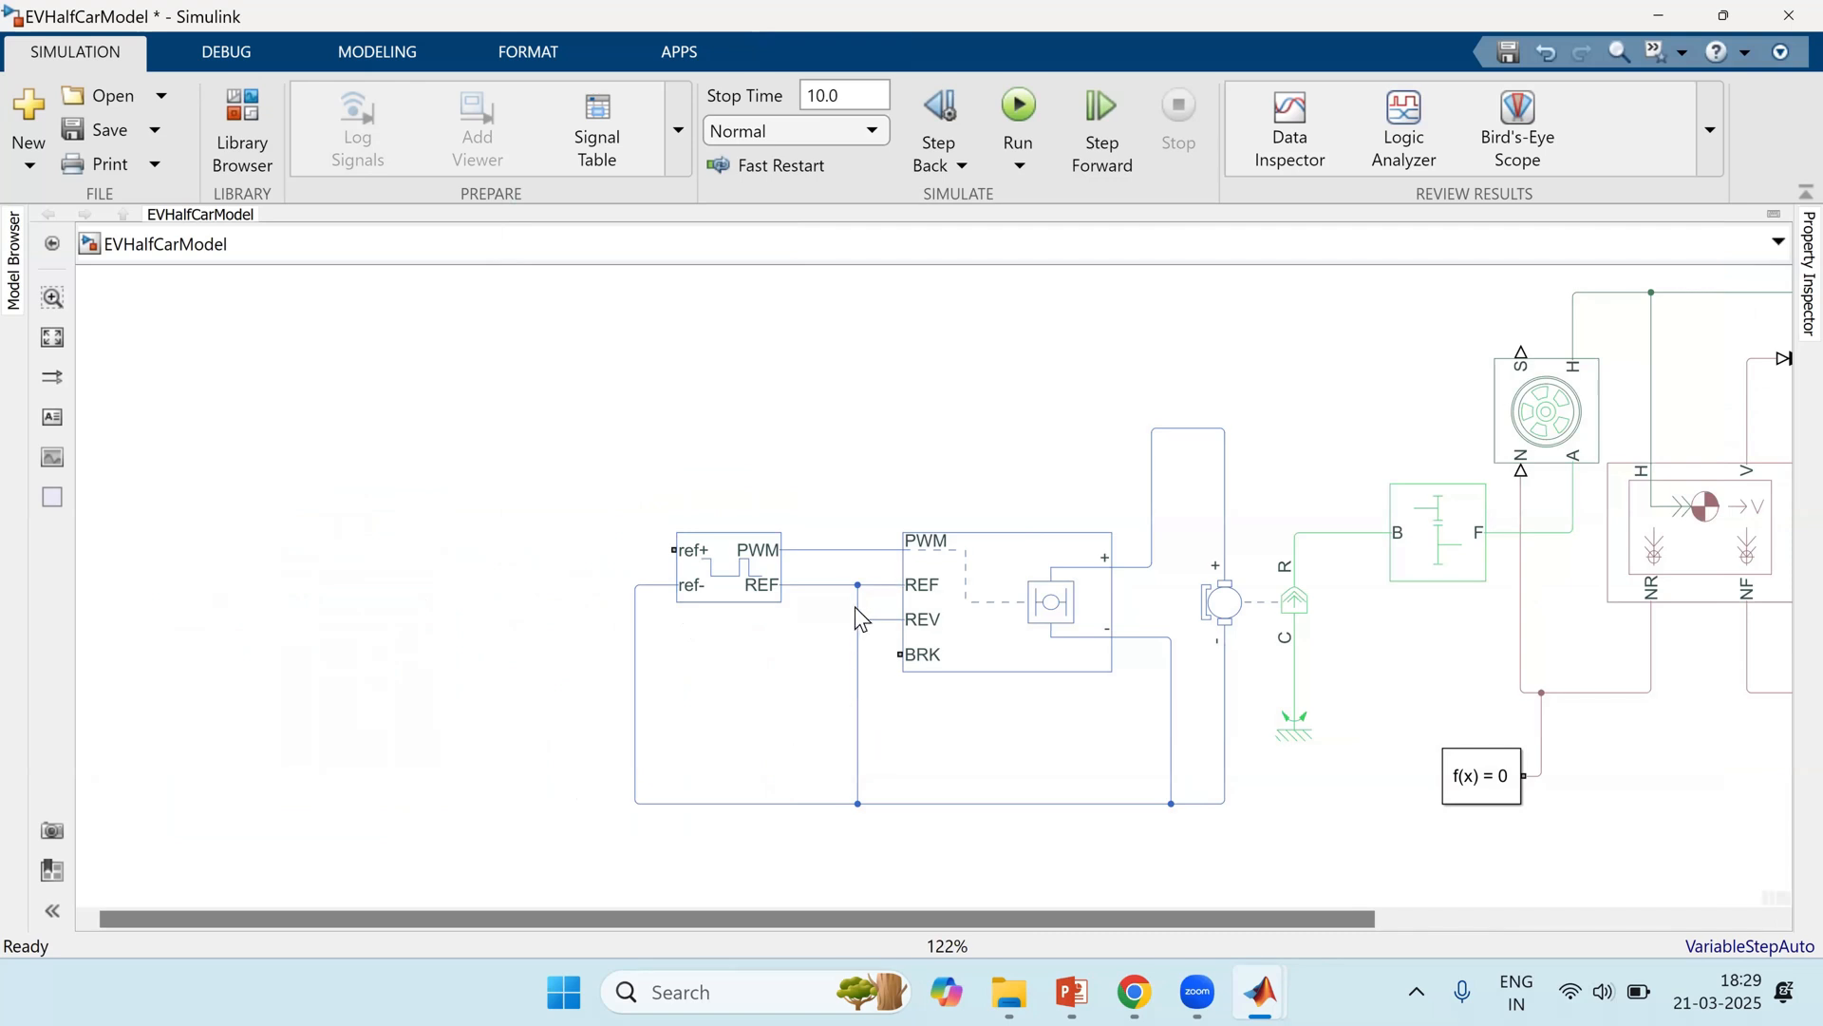
Step: Shift the vertical REF/REV line closer to the Controlled PWM Voltage and draw open-ended lines from ports ref+ and BRK
left_click(827, 606)
left_click_drag(855, 704, 809, 704)
left_click(668, 557)
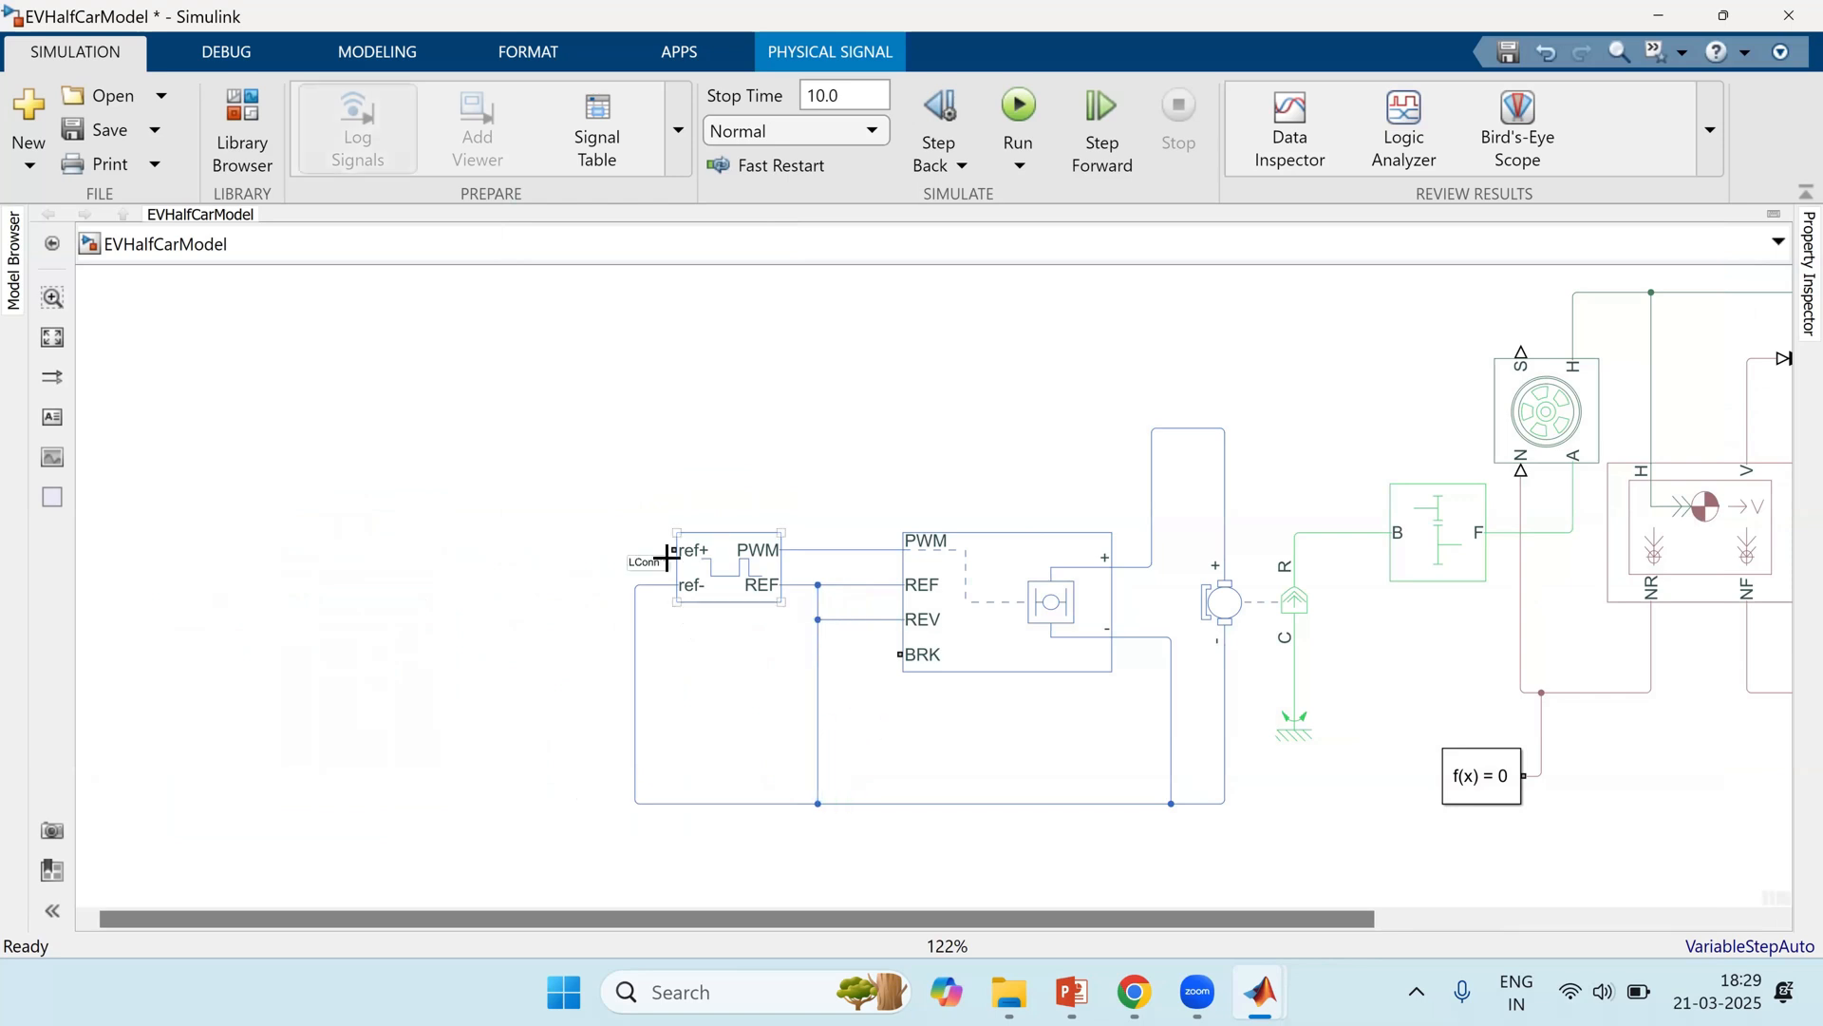
left_click_drag(673, 550, 447, 555)
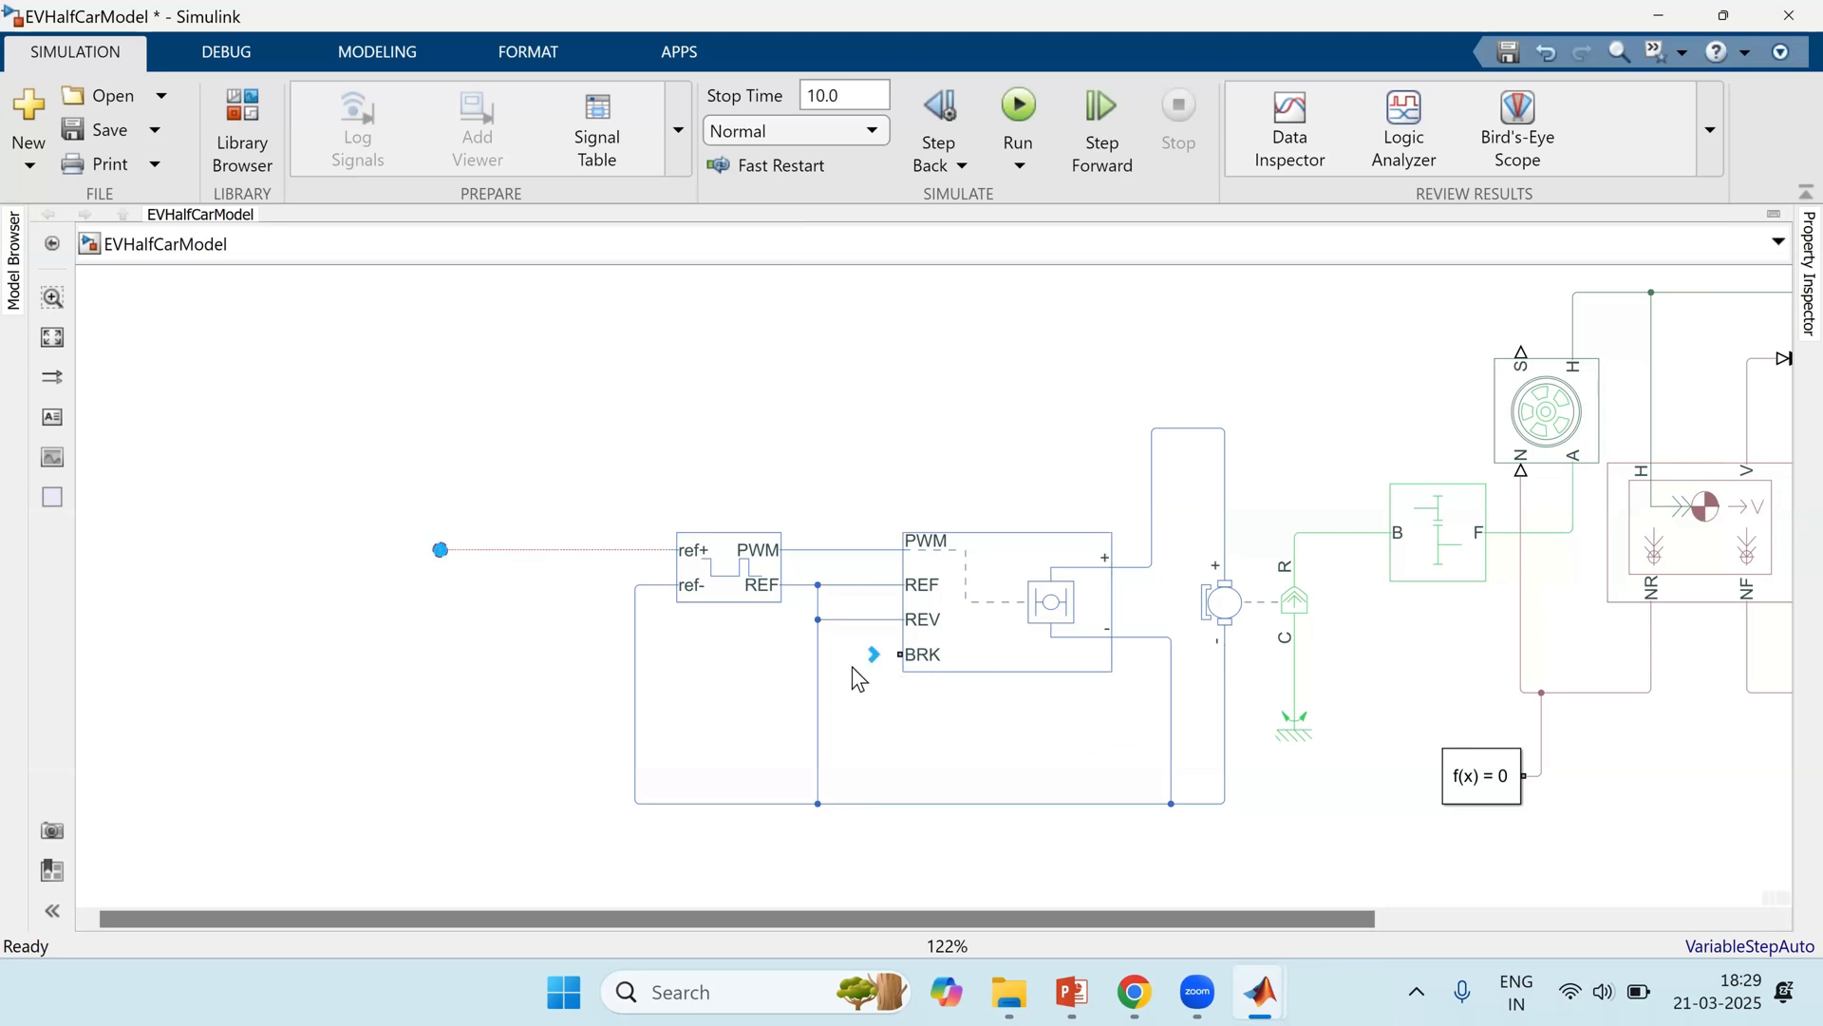
left_click_drag(879, 659, 718, 685)
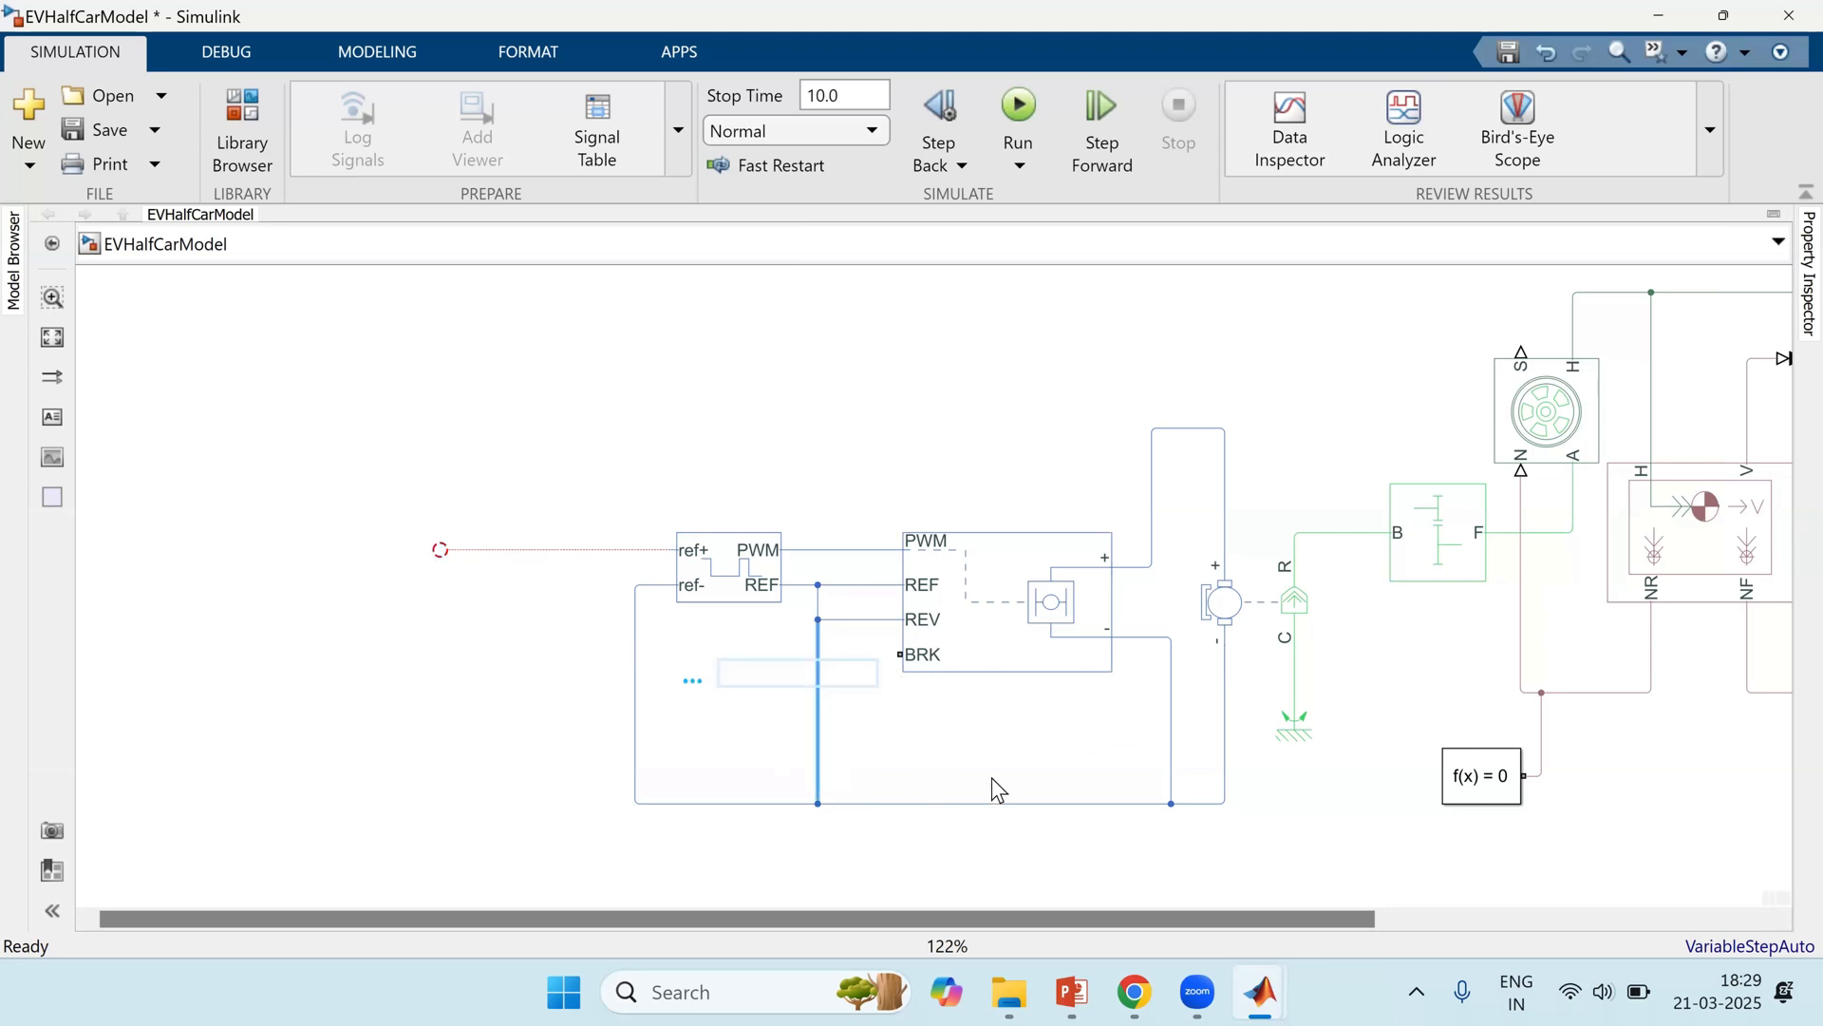
left_click_drag(900, 654, 886, 703)
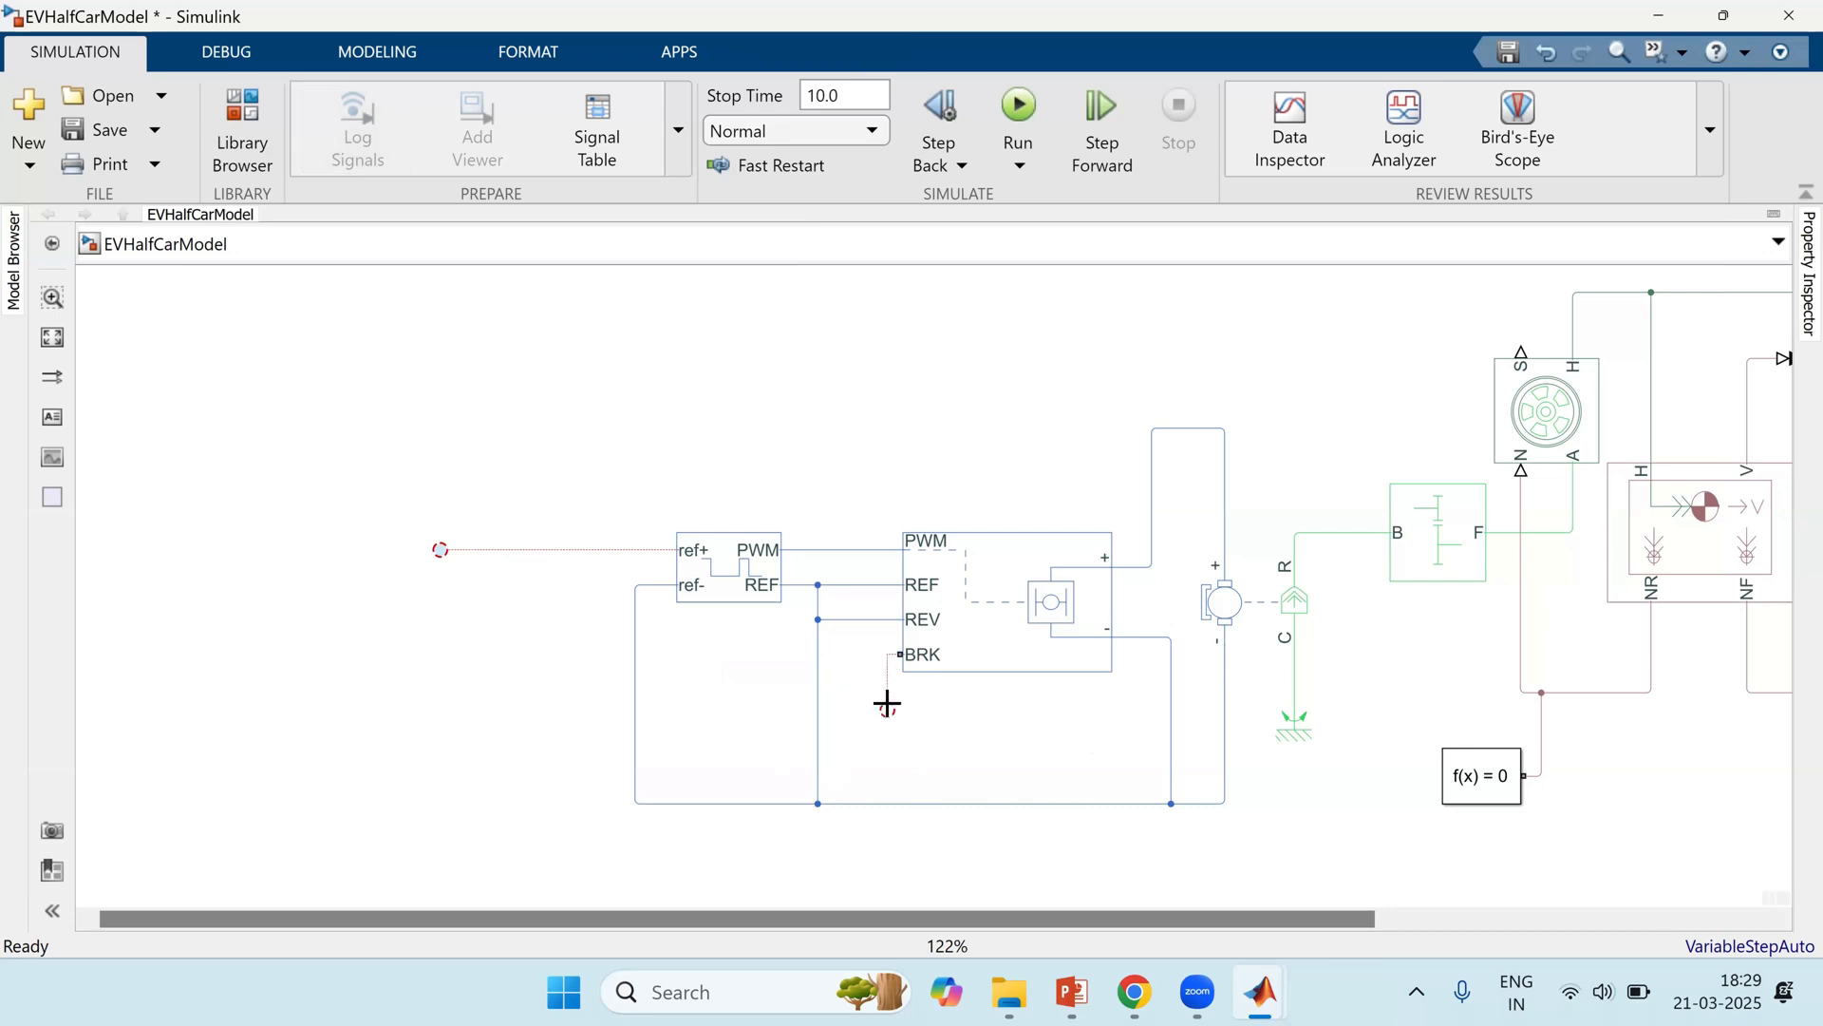
left_click_drag(887, 704, 888, 710)
Step: Add a Controlled Voltage Source from the Foundation Library below the open end of the ref+ line
double_click(447, 677)
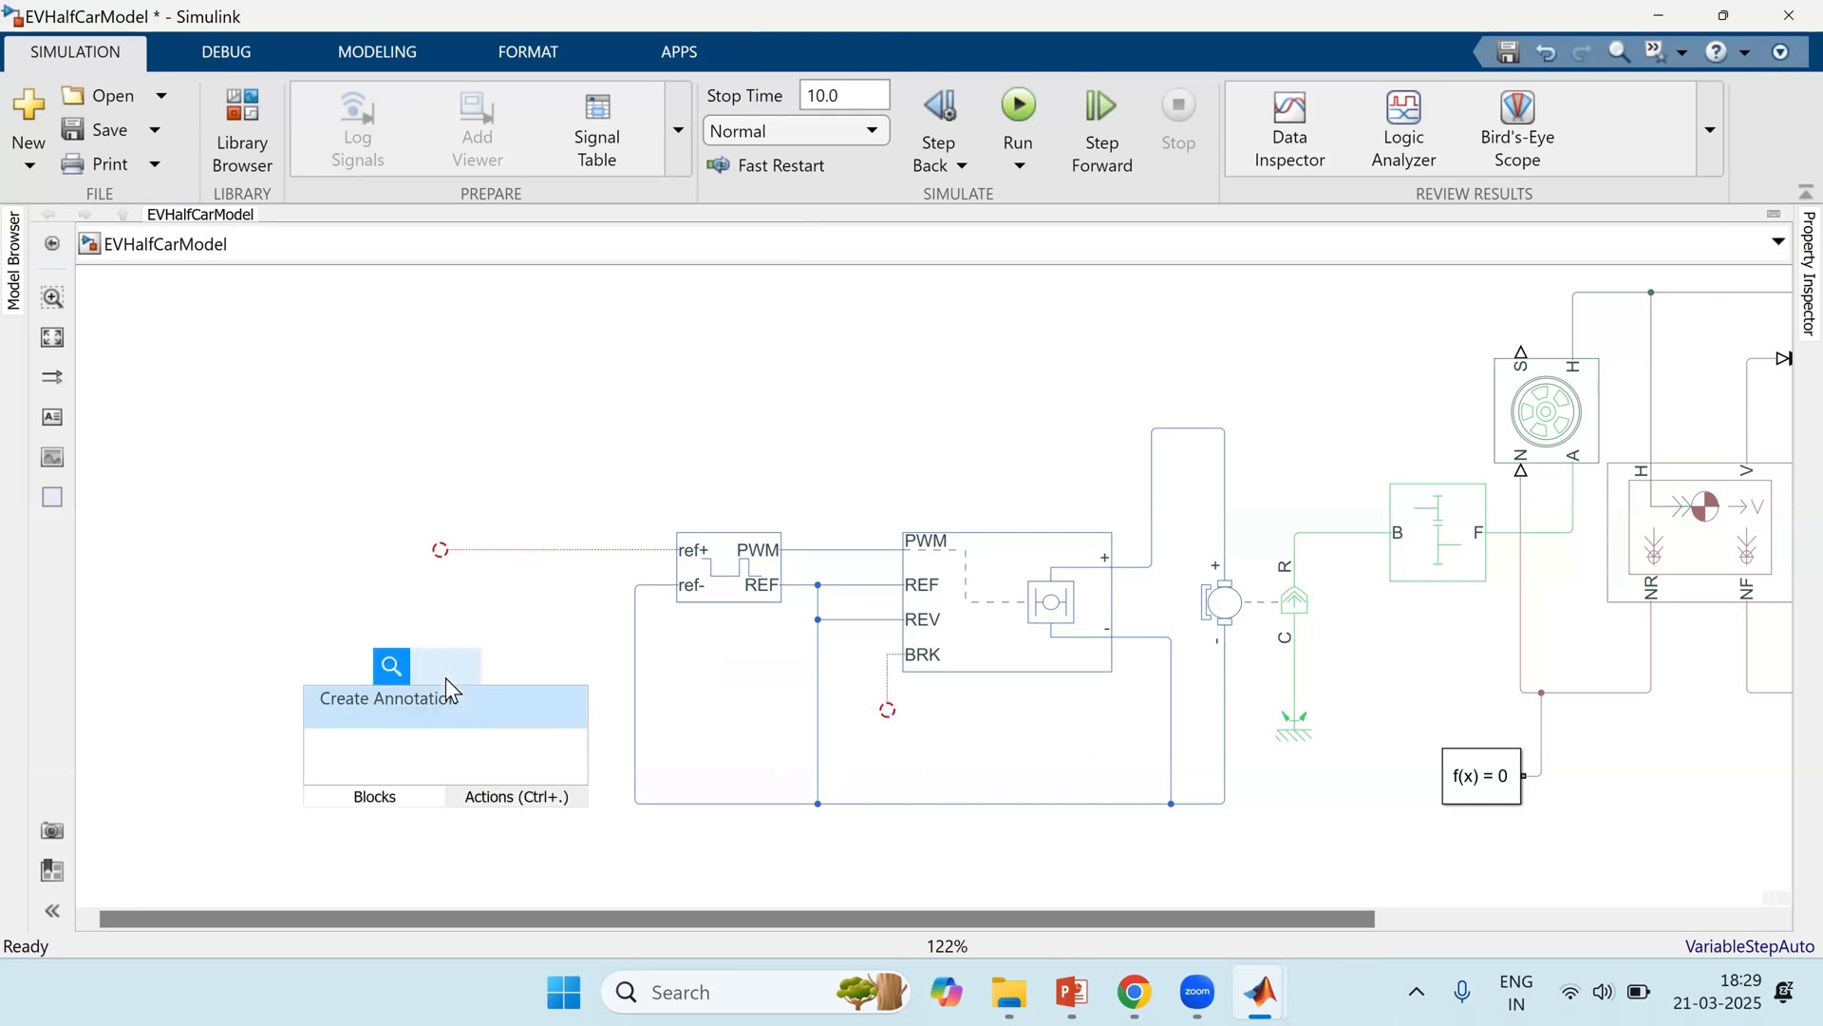
type("controll")
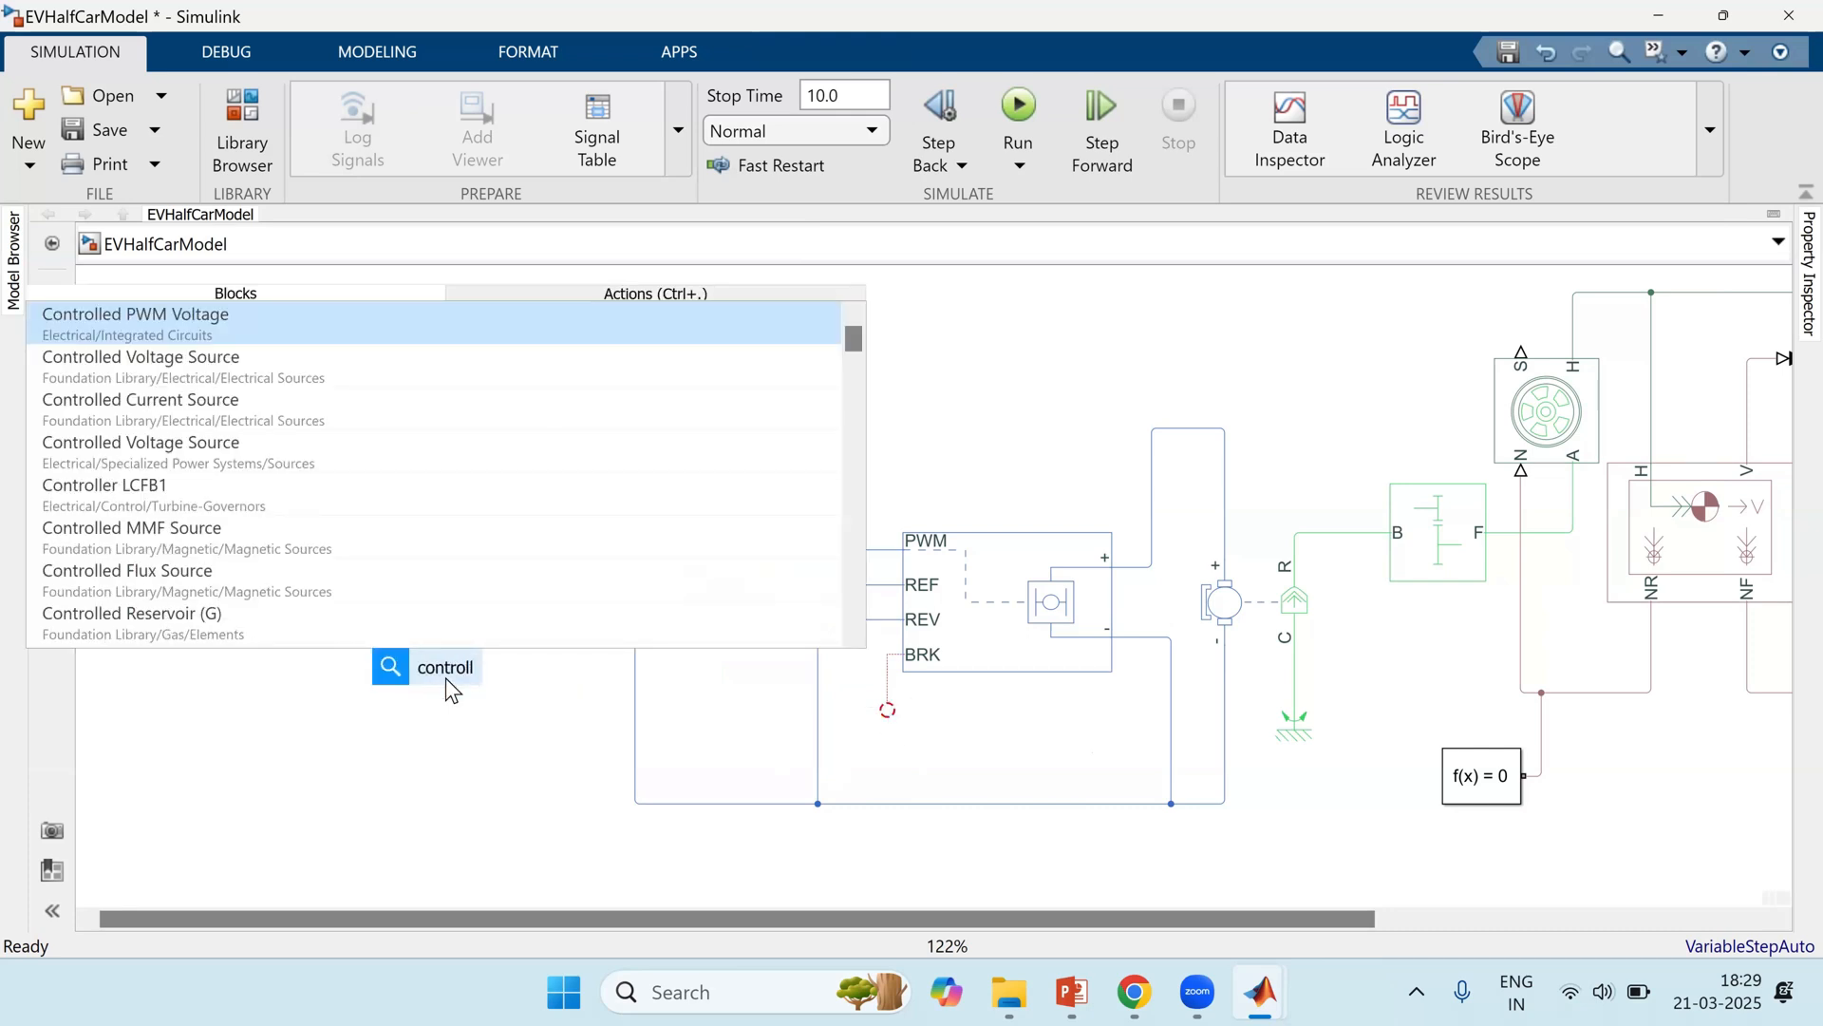
key("Down")
key("Down")
key("Return")
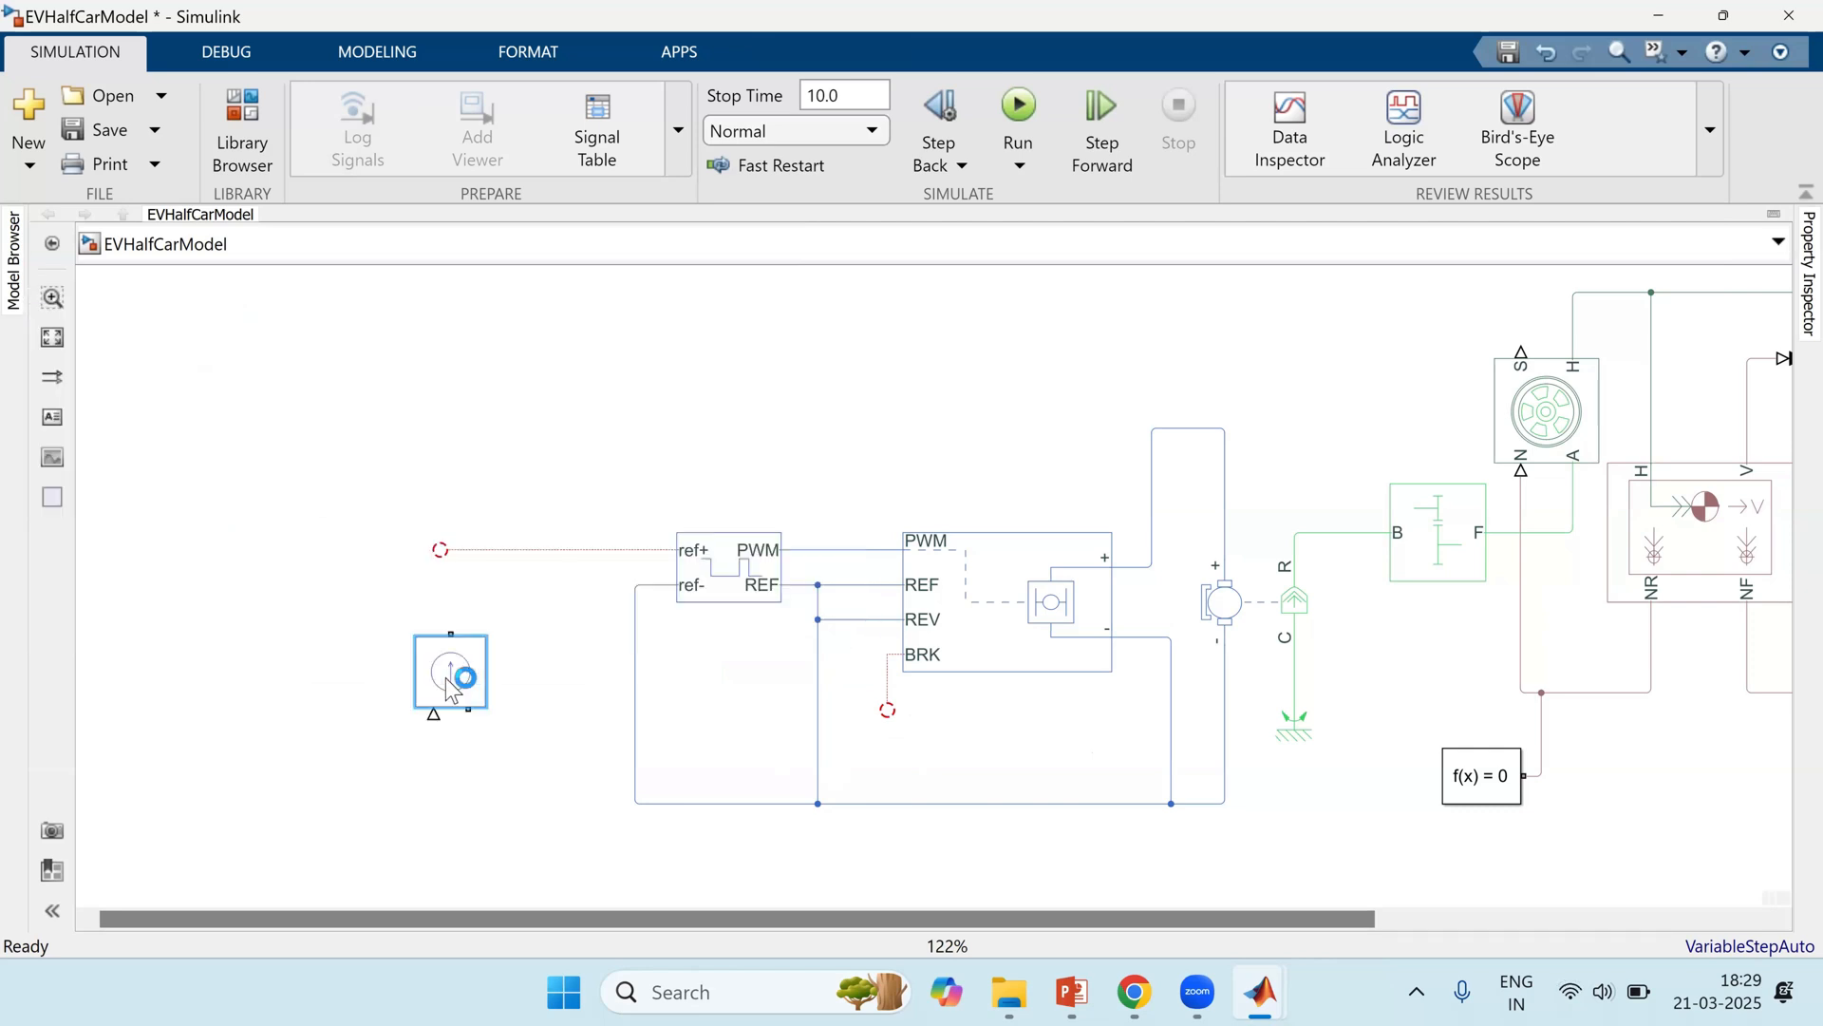
Step: Connect the controlled source's upper terminal to ref+ of the Controlled PWM Voltage and its lower terminal to the common reference line
left_click_drag(400, 676, 439, 549)
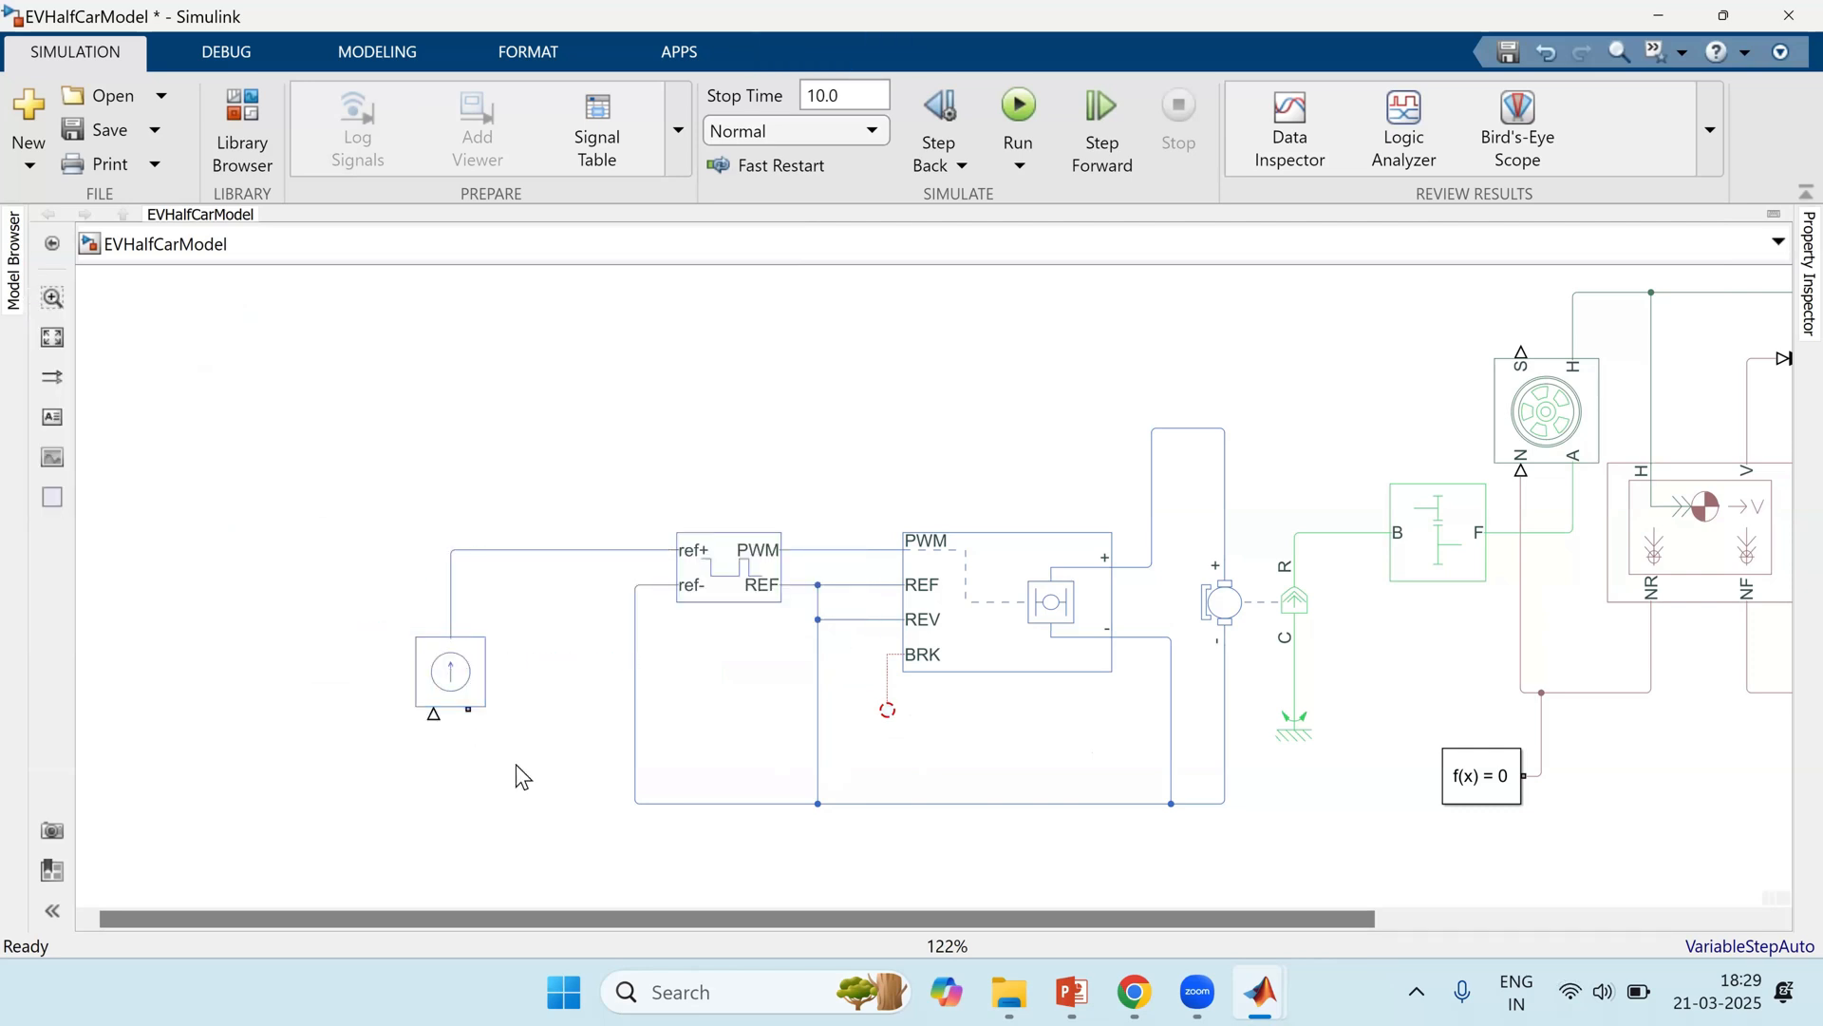
left_click_drag(469, 710, 506, 743)
left_click_drag(658, 809, 634, 807)
Step: Copy the controlled source, wire the copy between BRK and the common reference line, and move the original closer to the PWM block
mouse_move(451, 676)
left_mouse_down()
mouse_move(716, 712)
mouse_move(746, 801)
left_mouse_up()
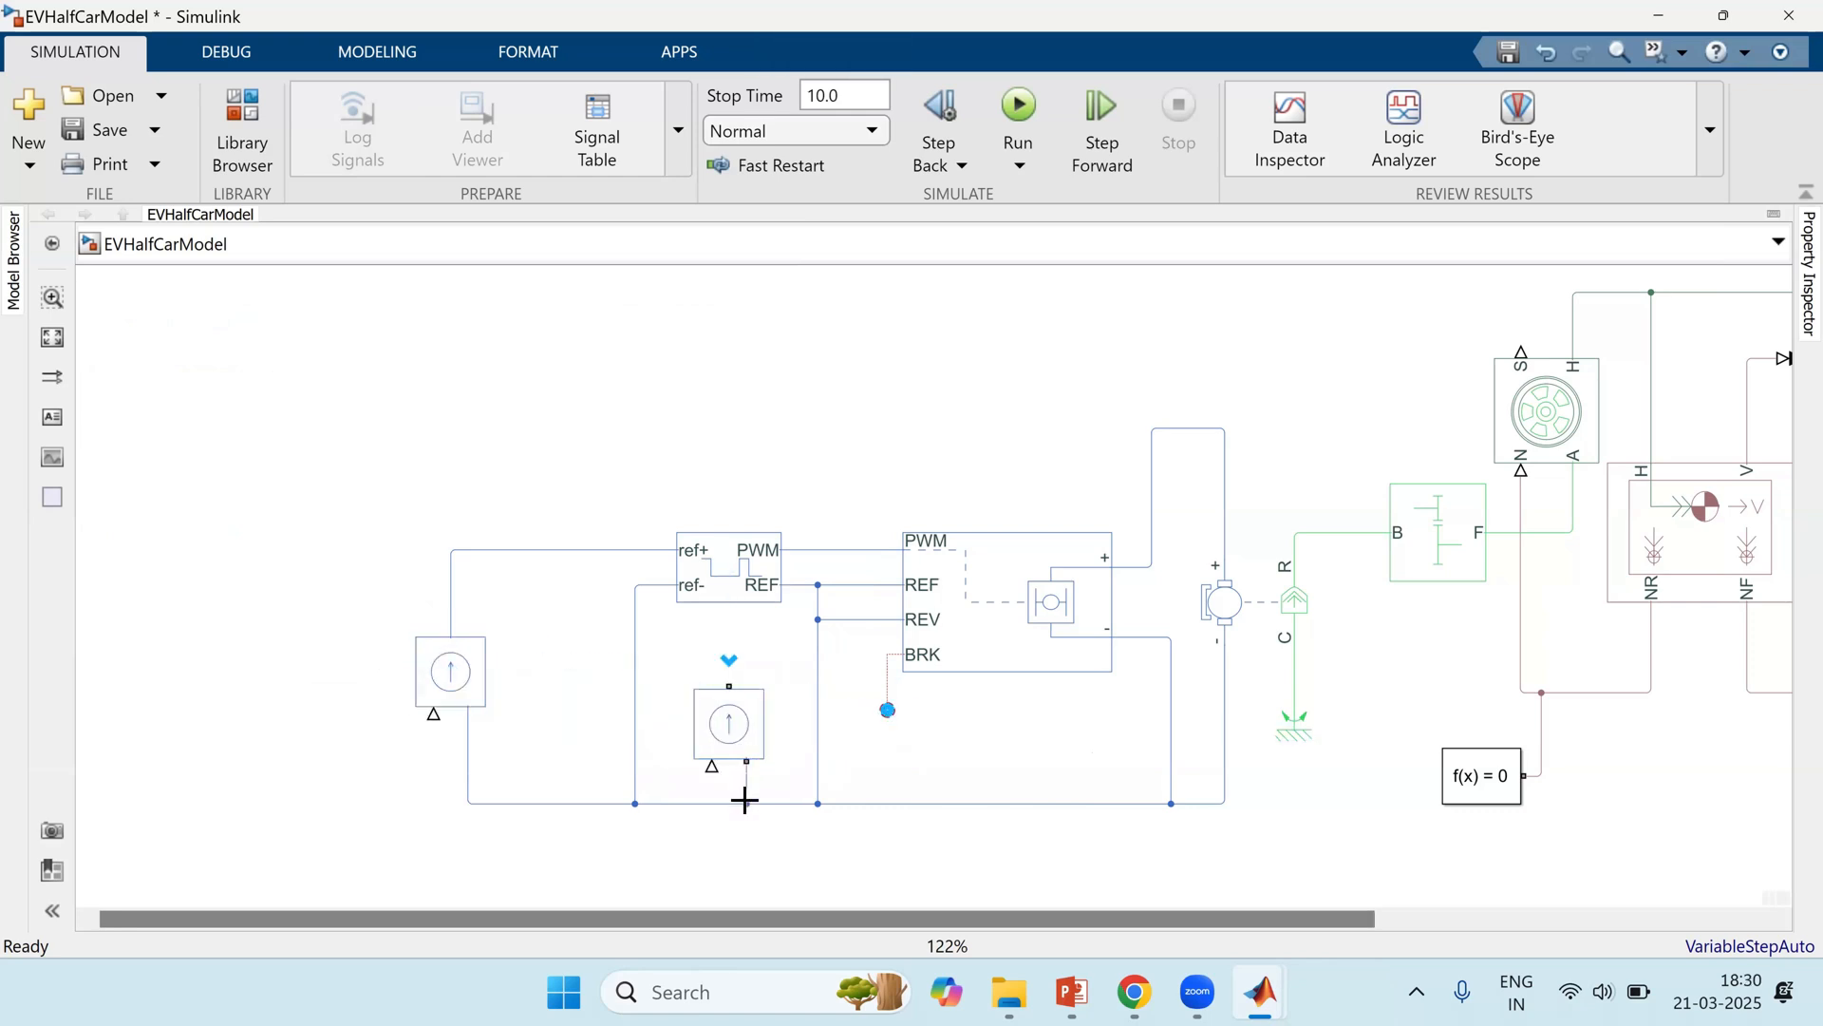
left_click_drag(729, 684, 883, 708)
left_click_drag(745, 731, 743, 710)
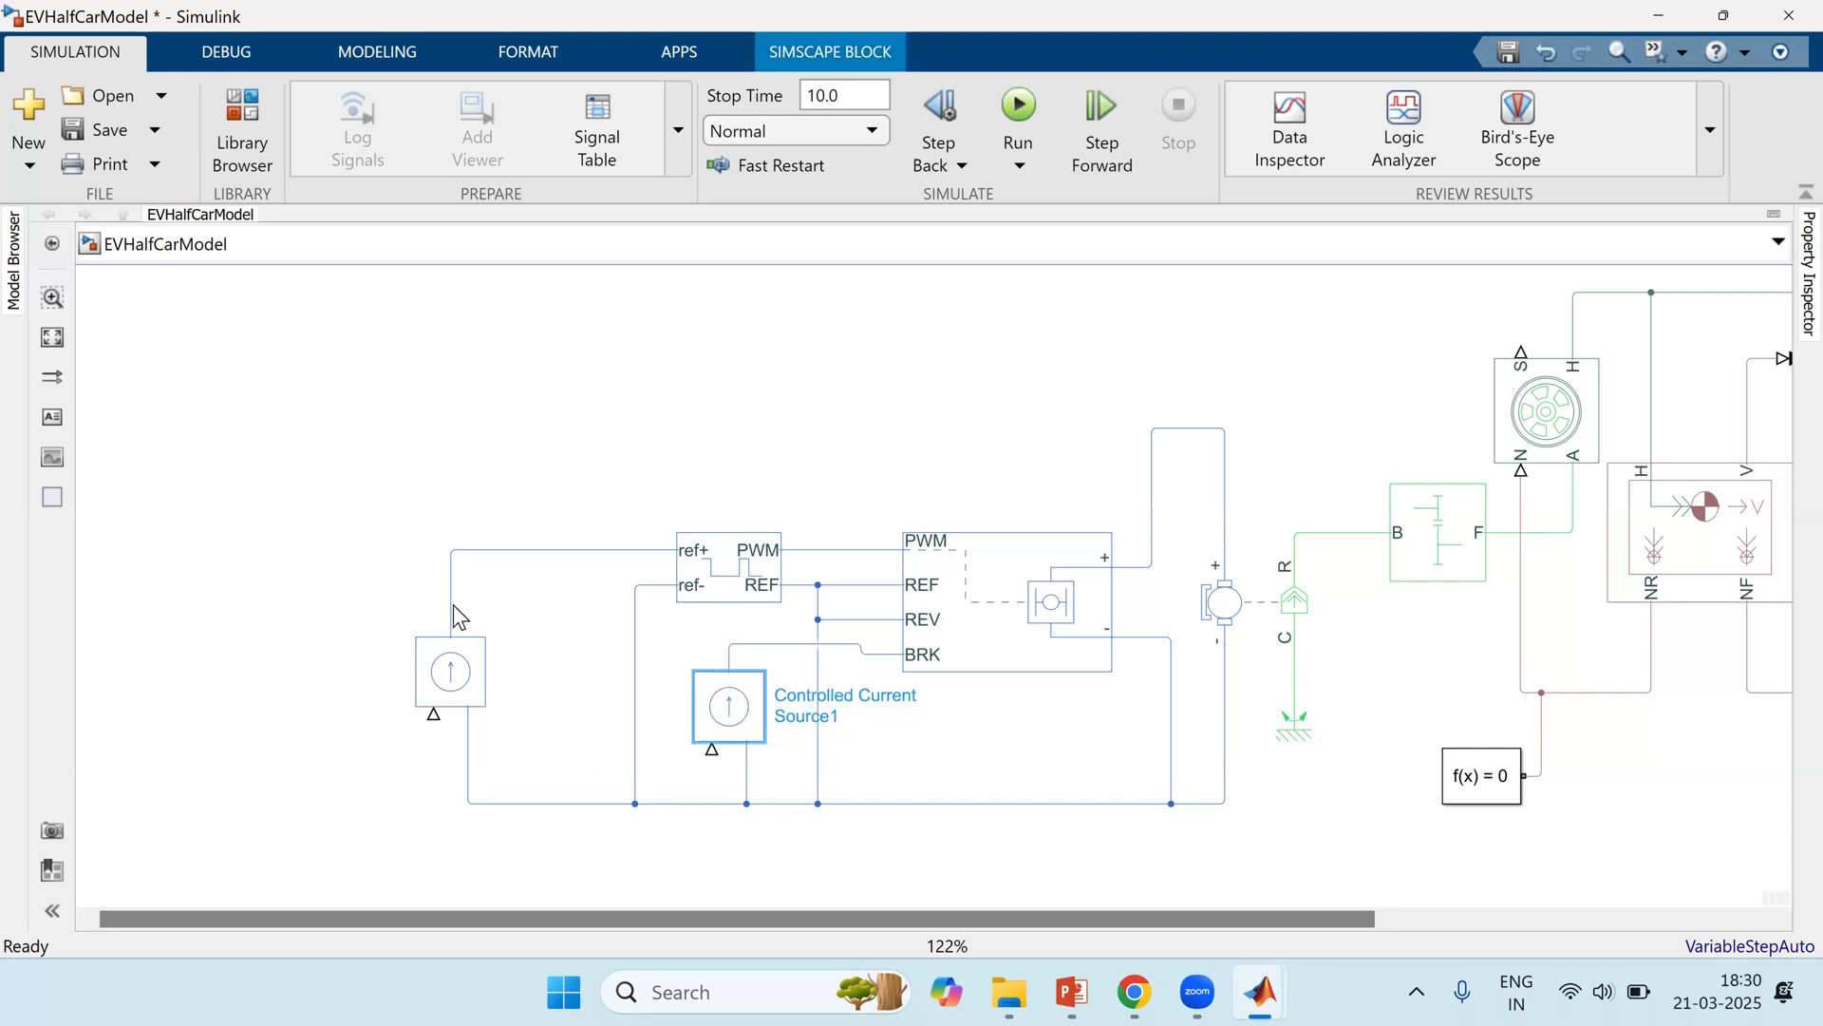
left_click_drag(451, 681, 521, 681)
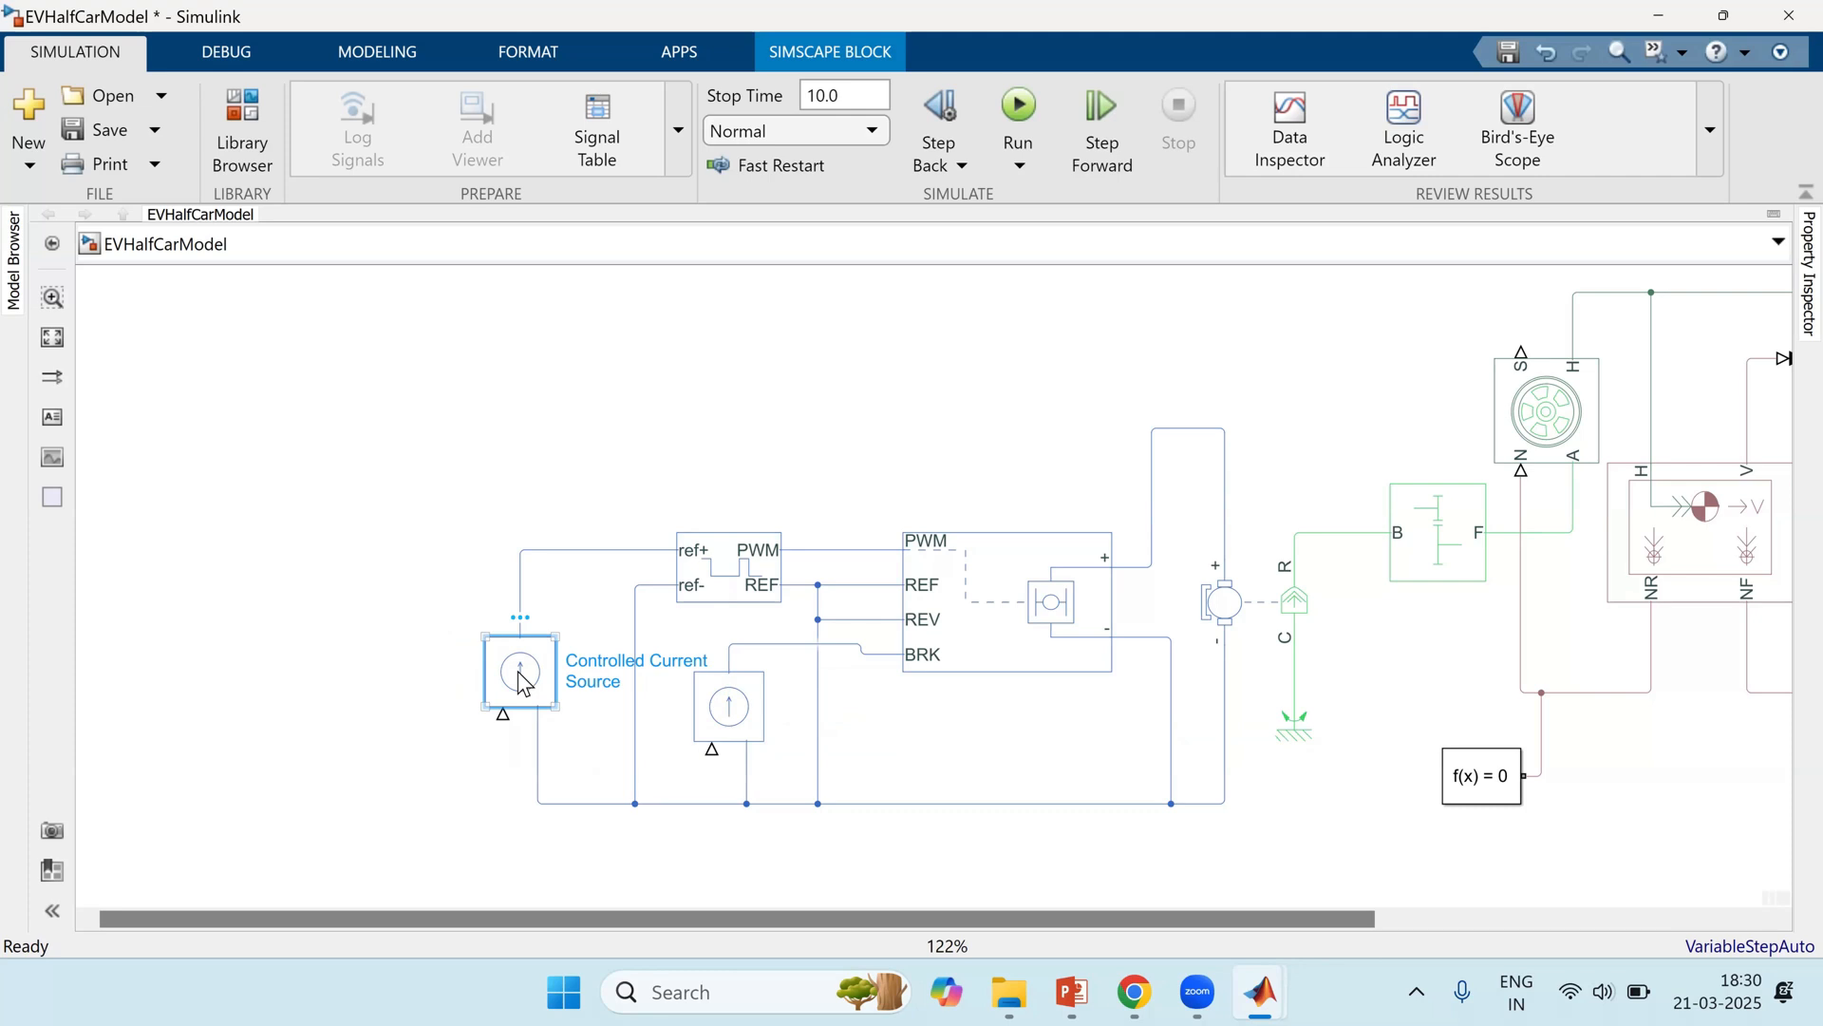
left_click(376, 765)
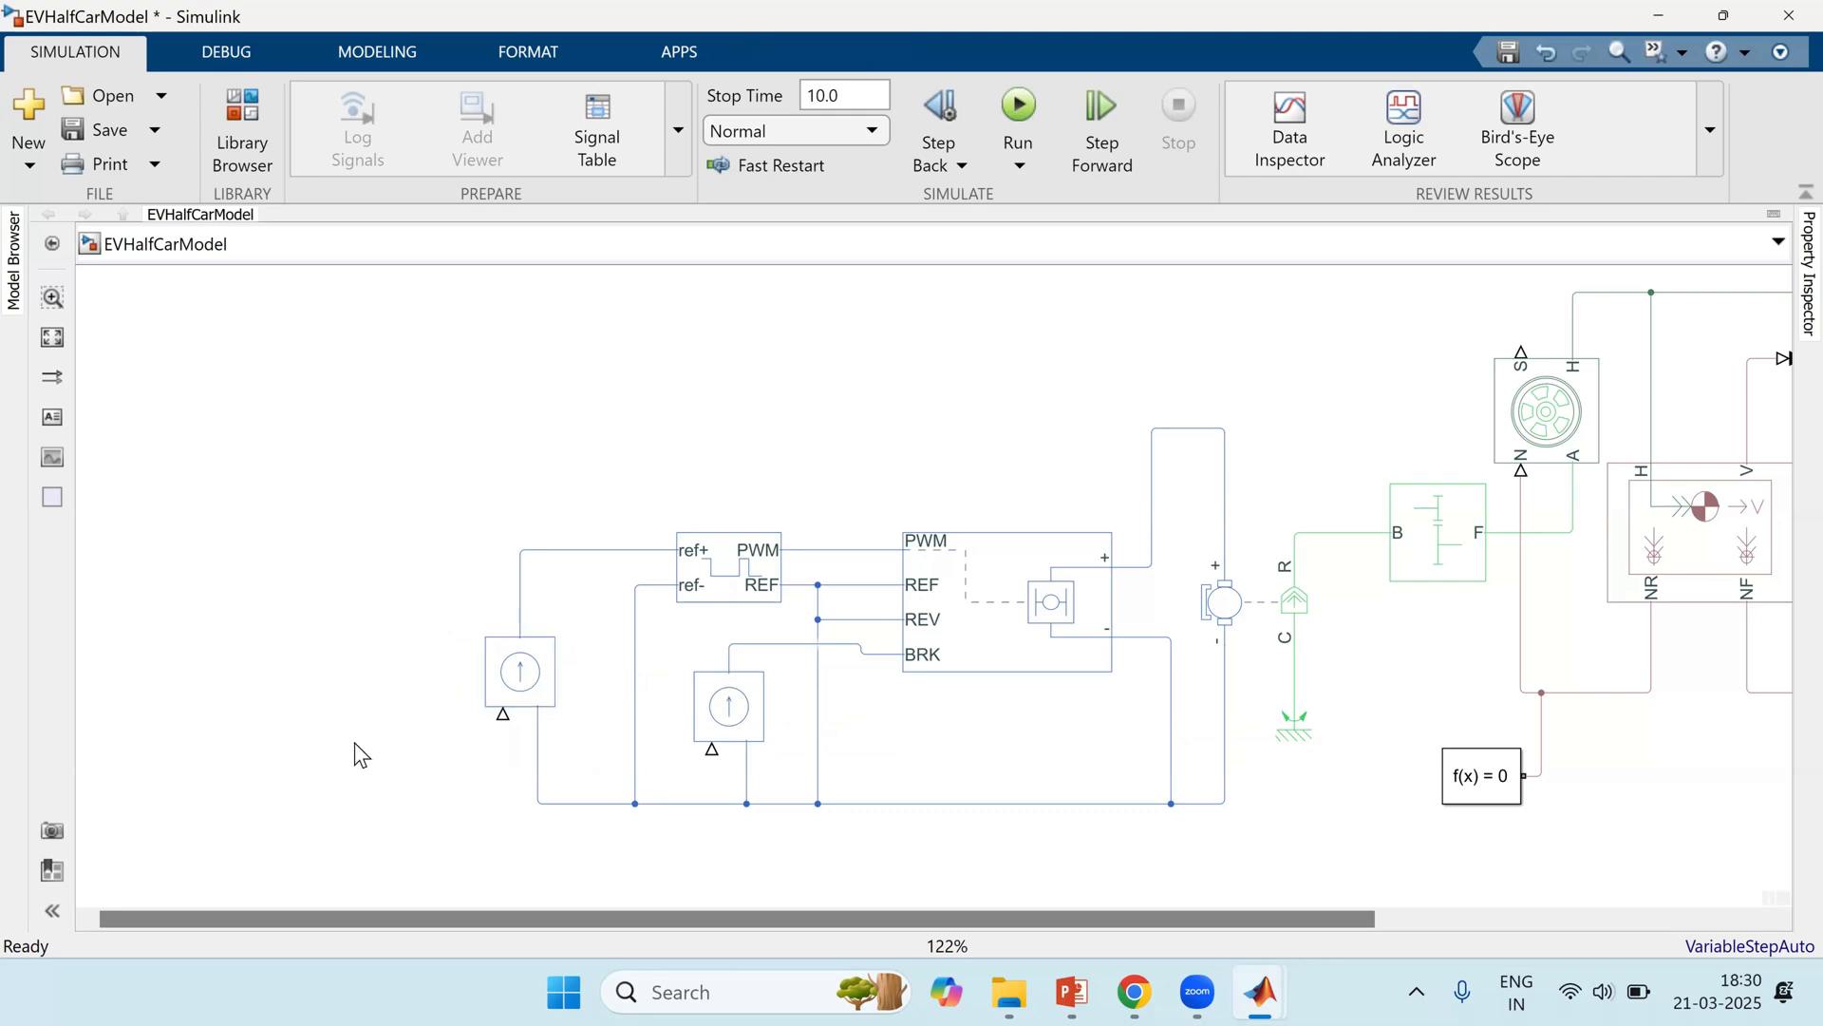
Step: Add a Constant block in the empty area beside the controlled source that feeds ref+
double_click(322, 768)
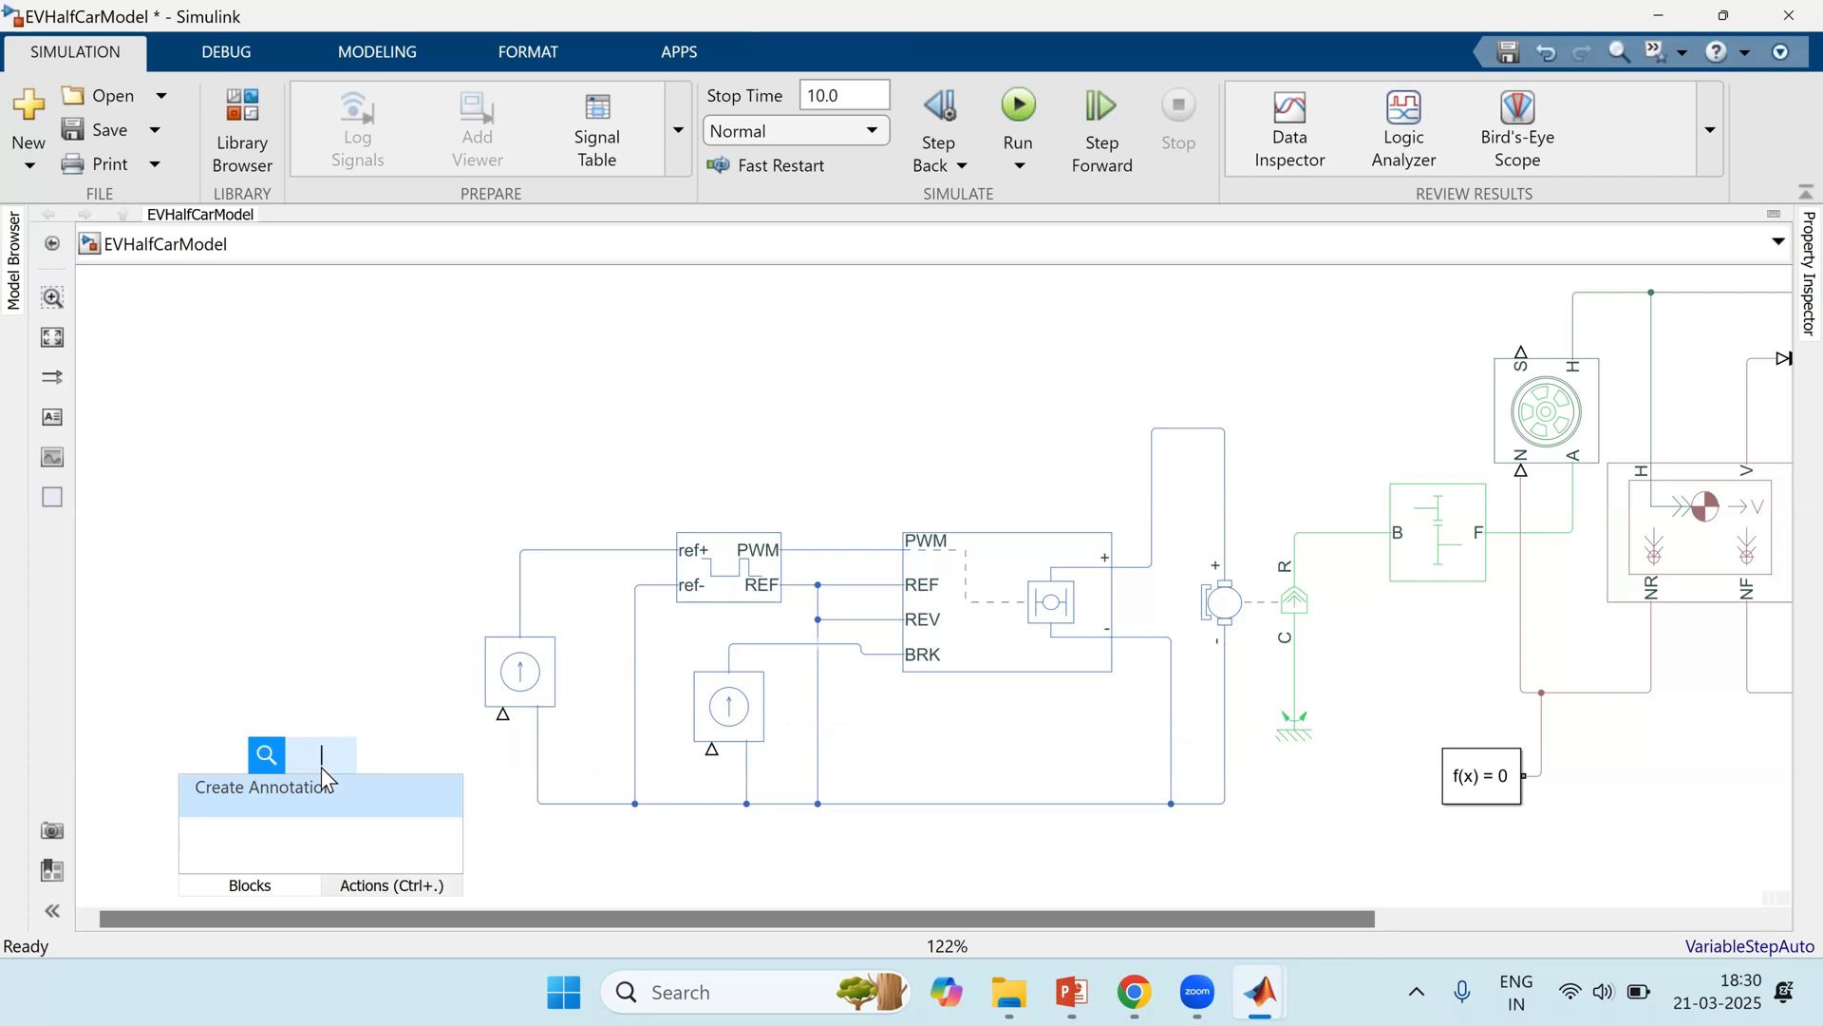
type("con")
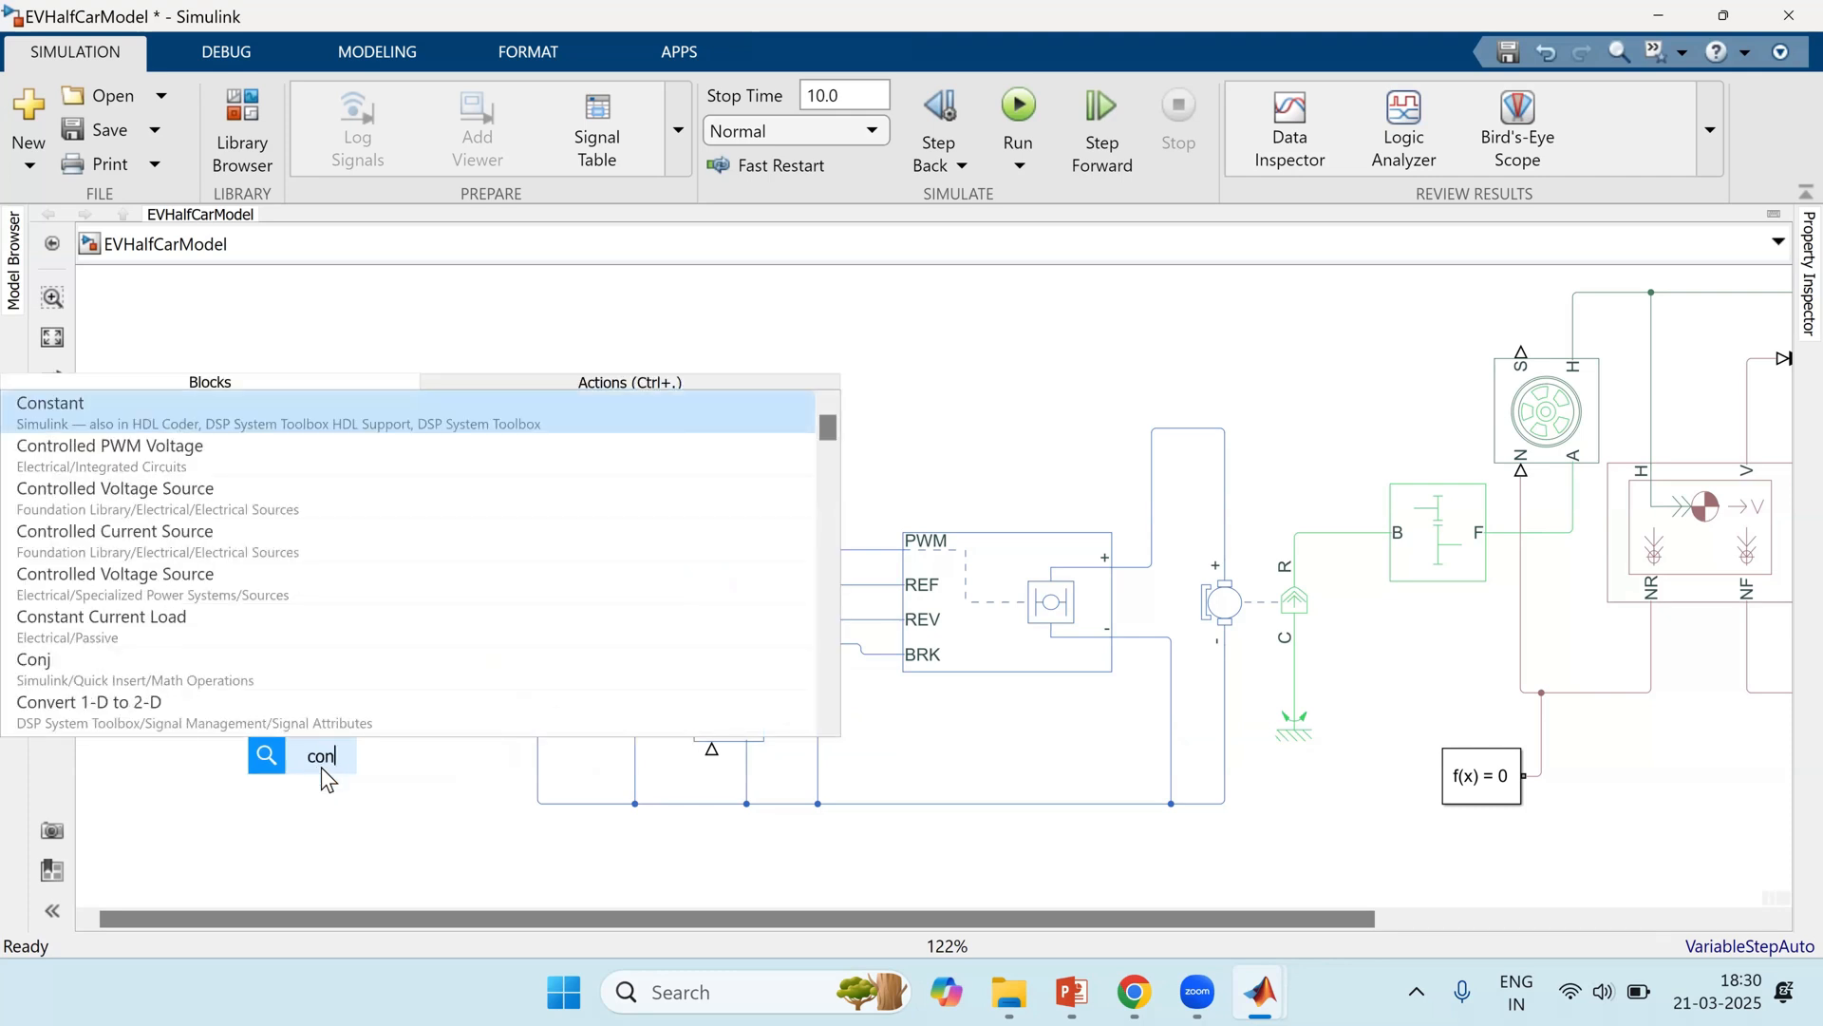
key("Return")
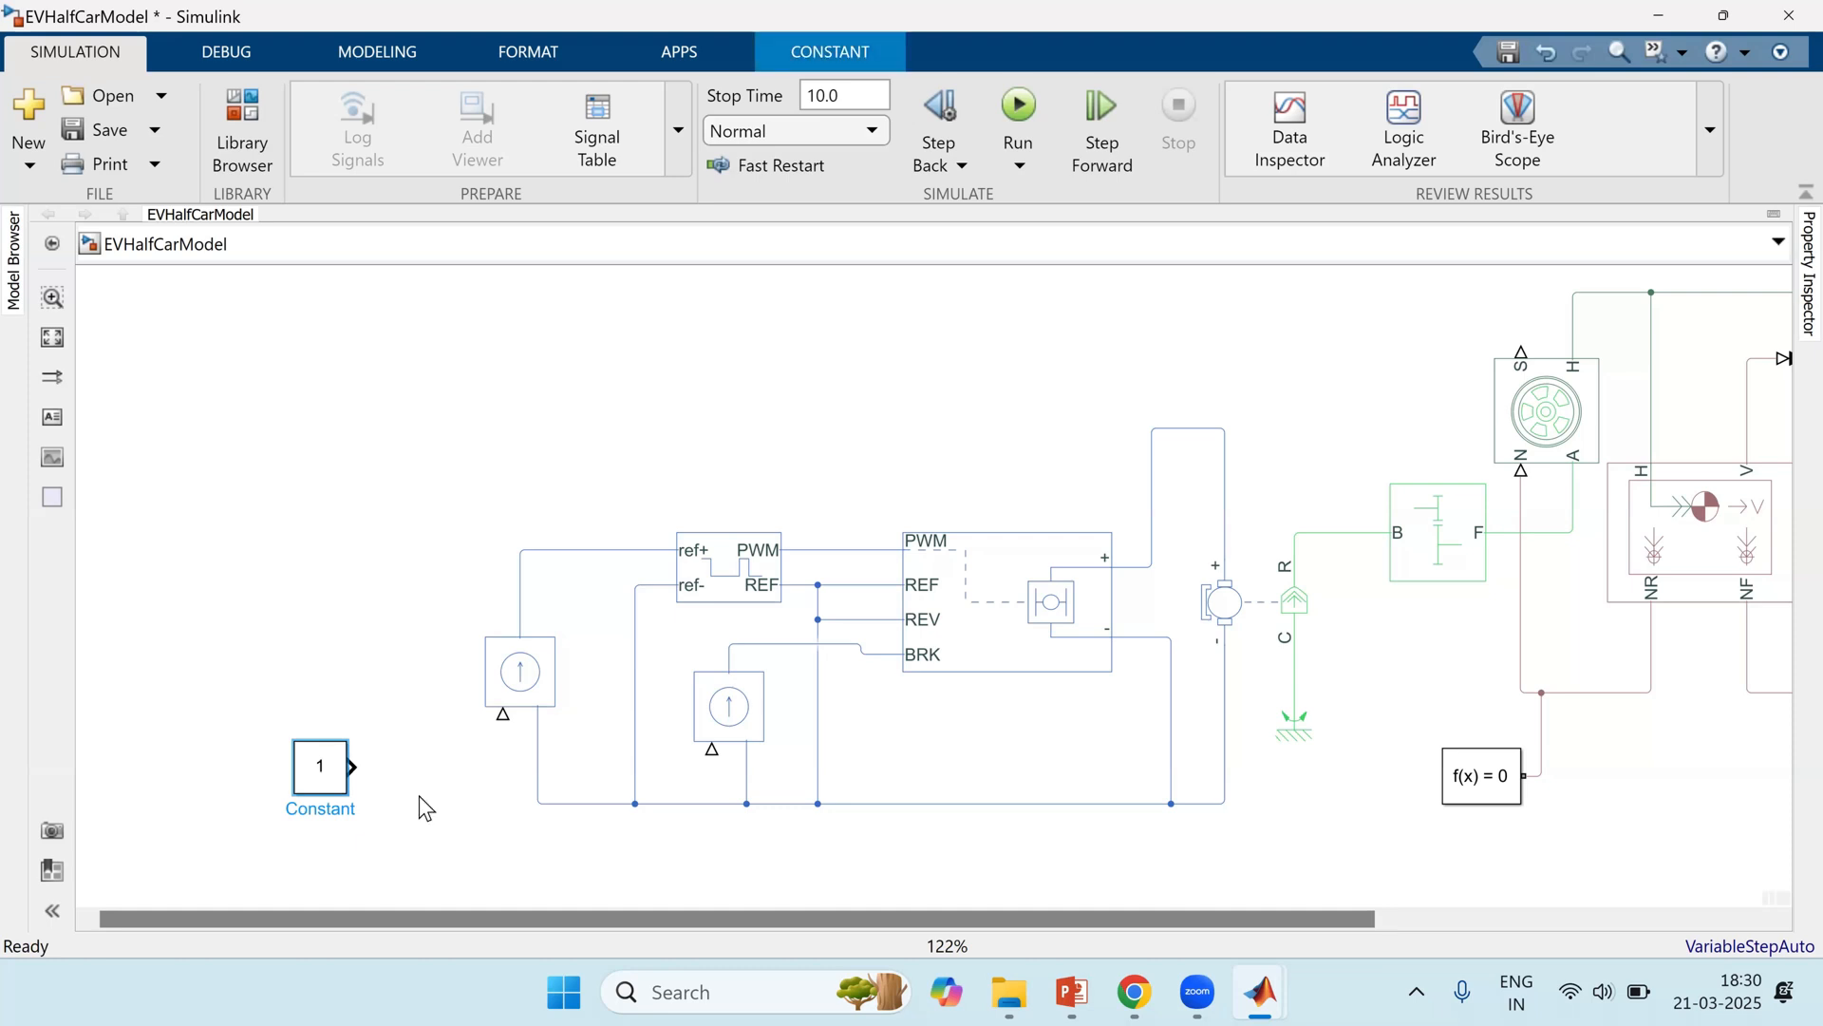
Step: Add a Simulink-PS Converter and connect the Constant through it to the control input of the ref+ source
double_click(418, 795)
type("ps")
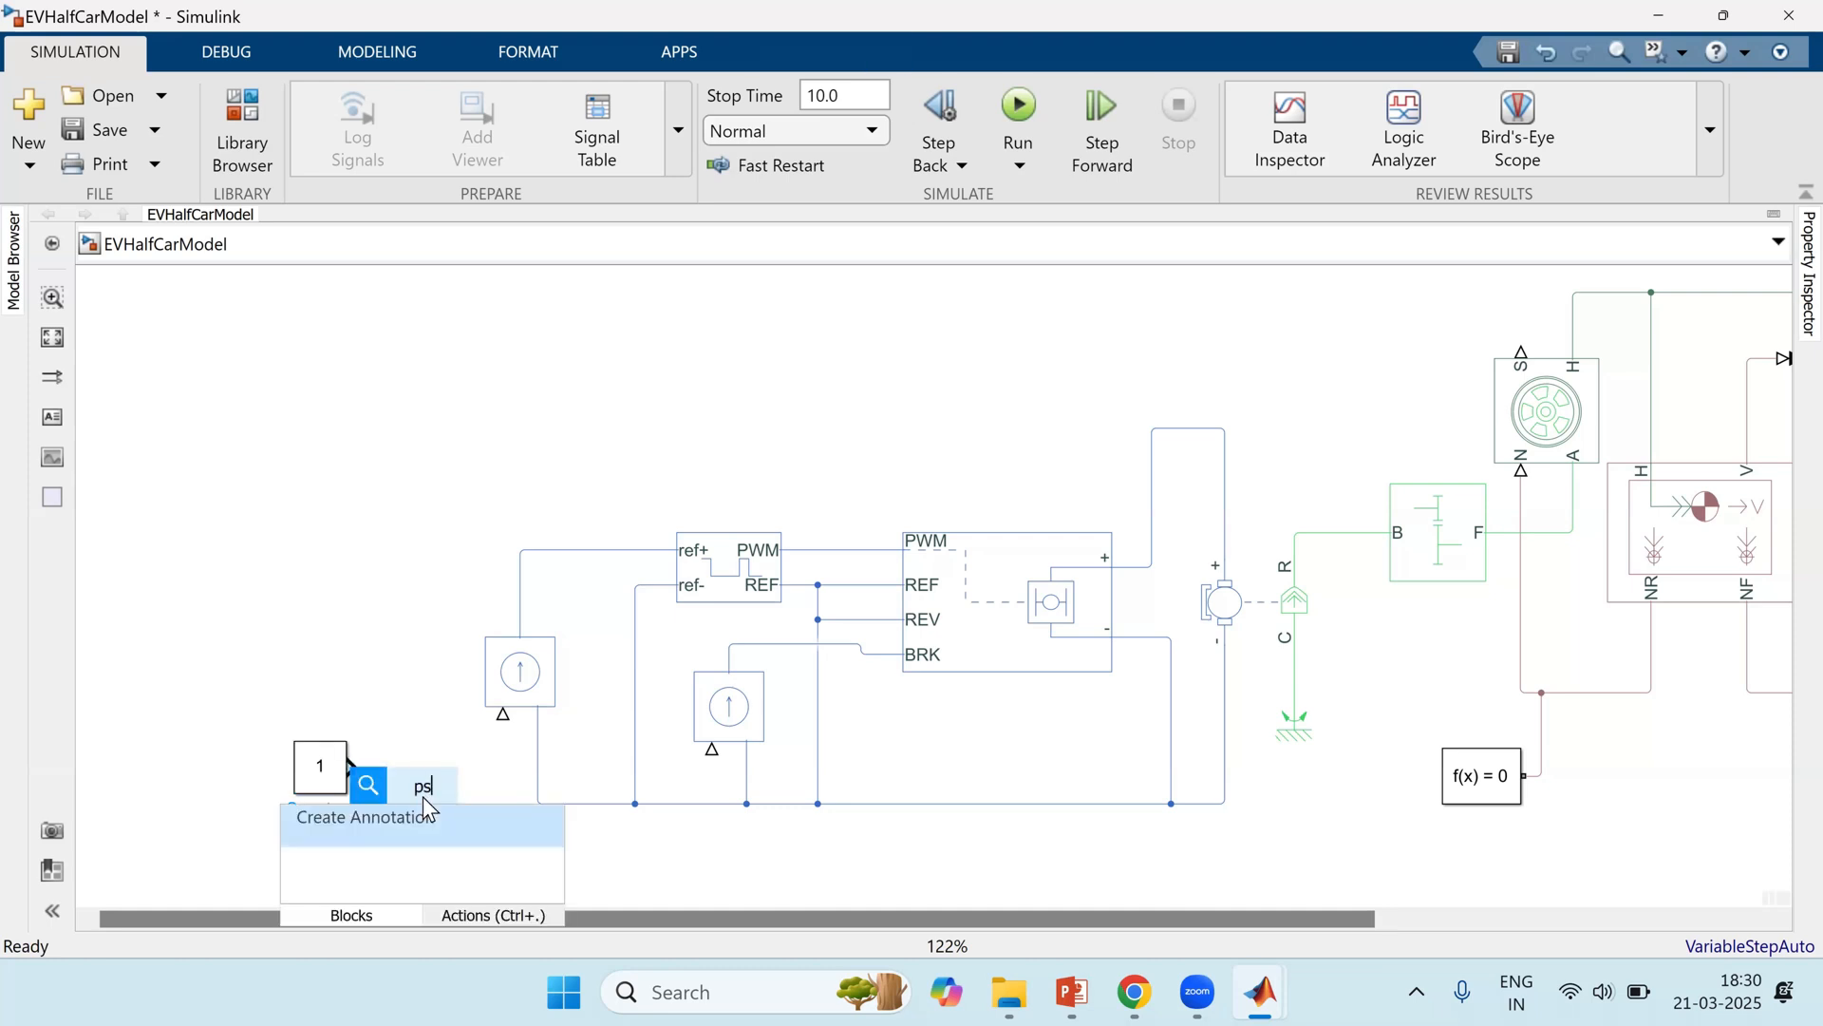
key("BackSpace")
key("BackSpace")
type("simu")
key("Return")
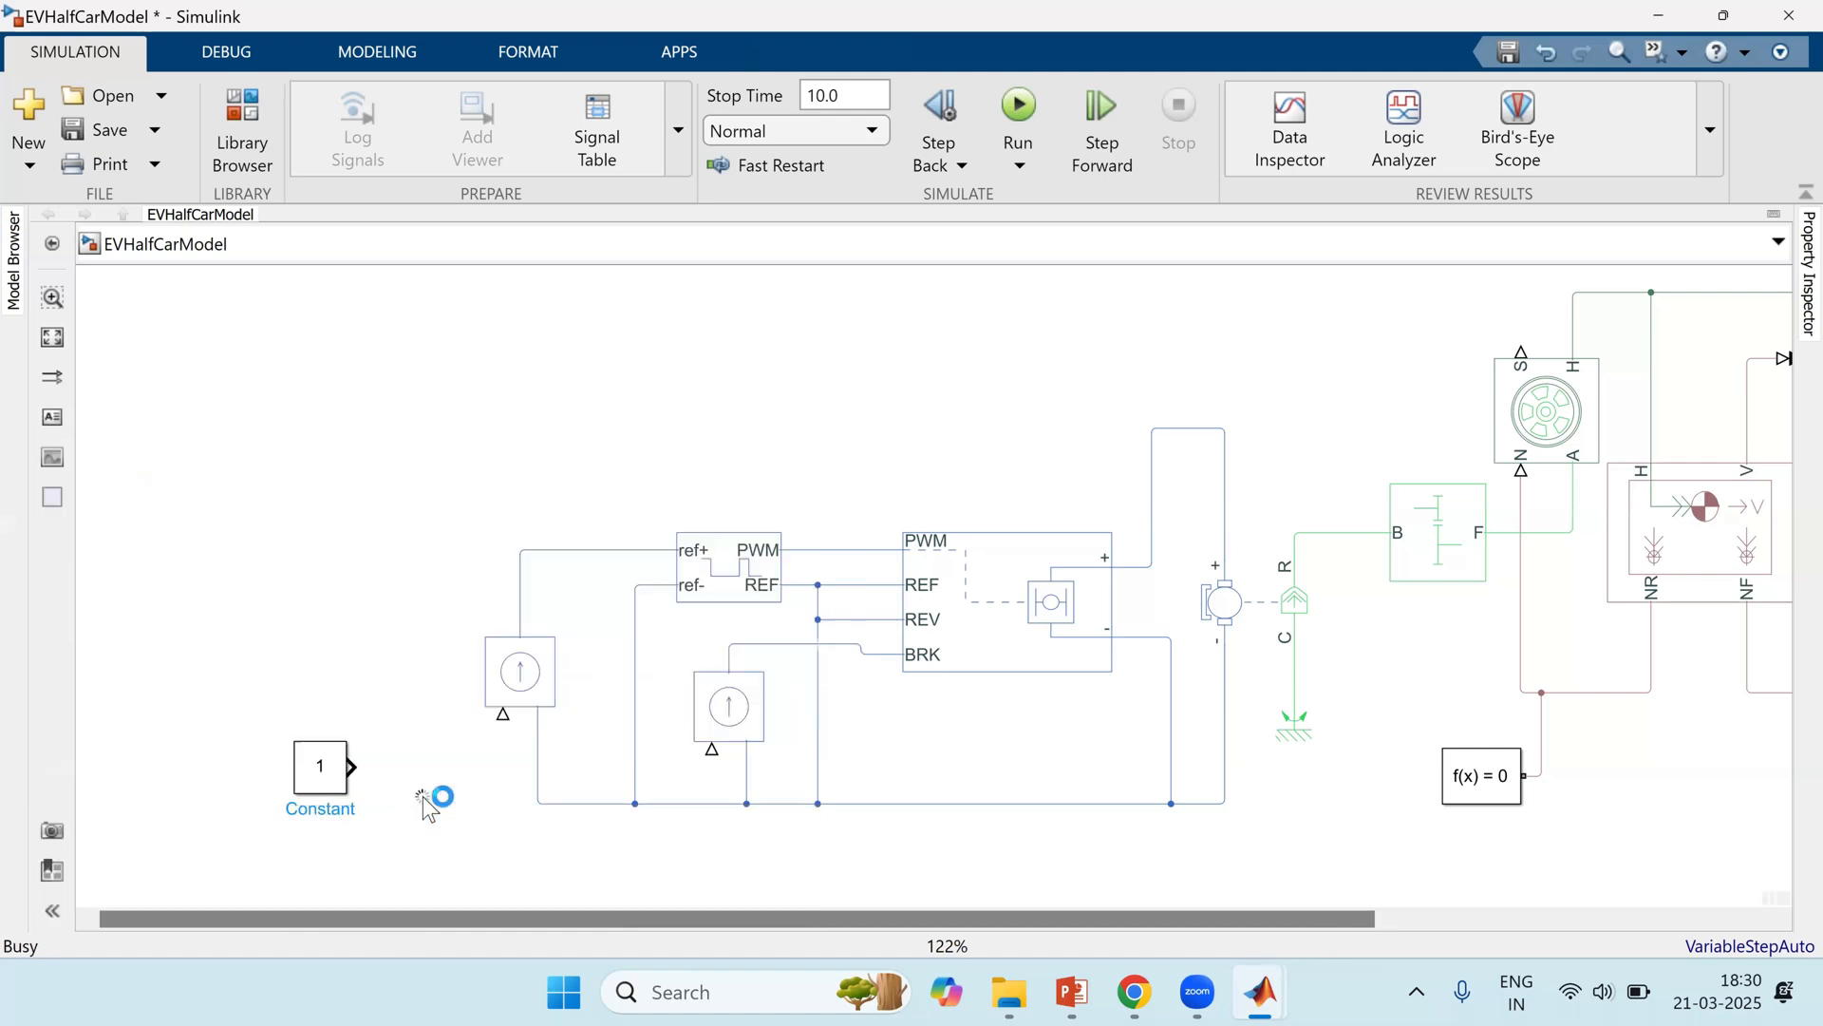
mouse_move(408, 794)
left_mouse_down()
mouse_move(351, 766)
mouse_move(416, 764)
mouse_move(418, 780)
mouse_move(504, 714)
left_mouse_up()
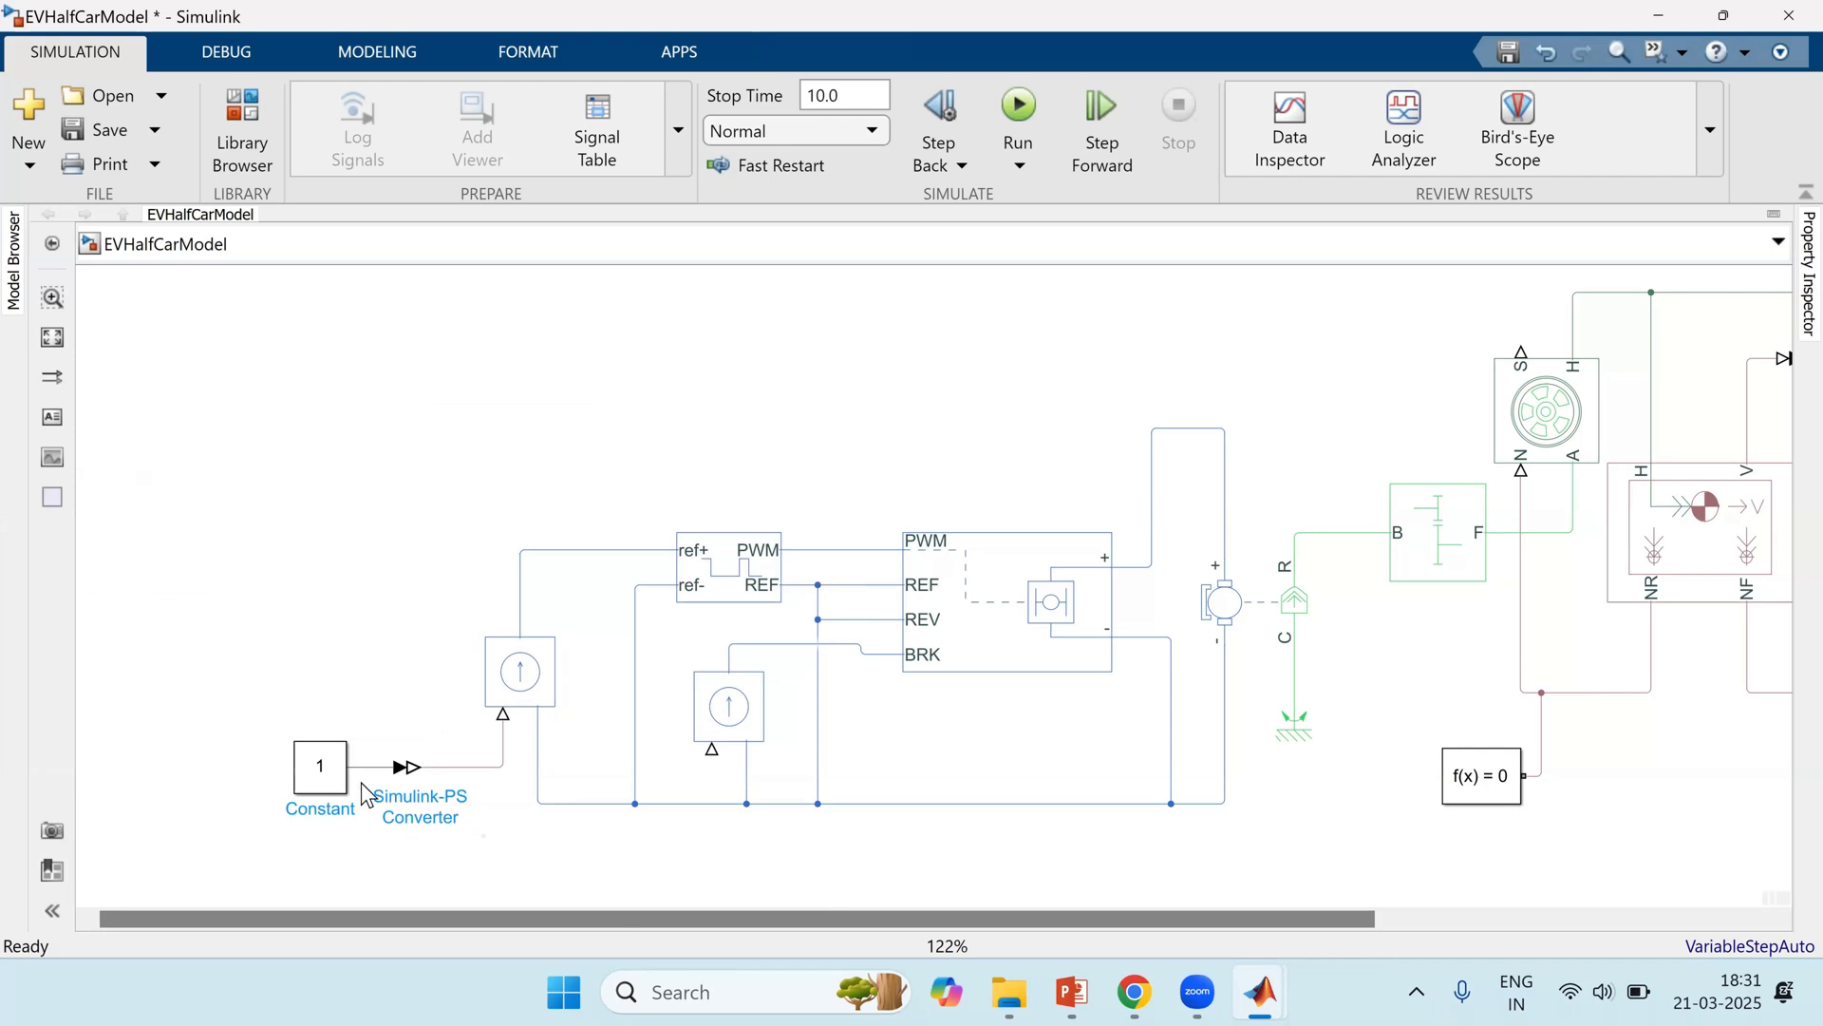
Step: Duplicate the Constant and Simulink-PS Converter pair and connect the copy to the control input of the BRK source
left_click_drag(281, 739, 446, 836)
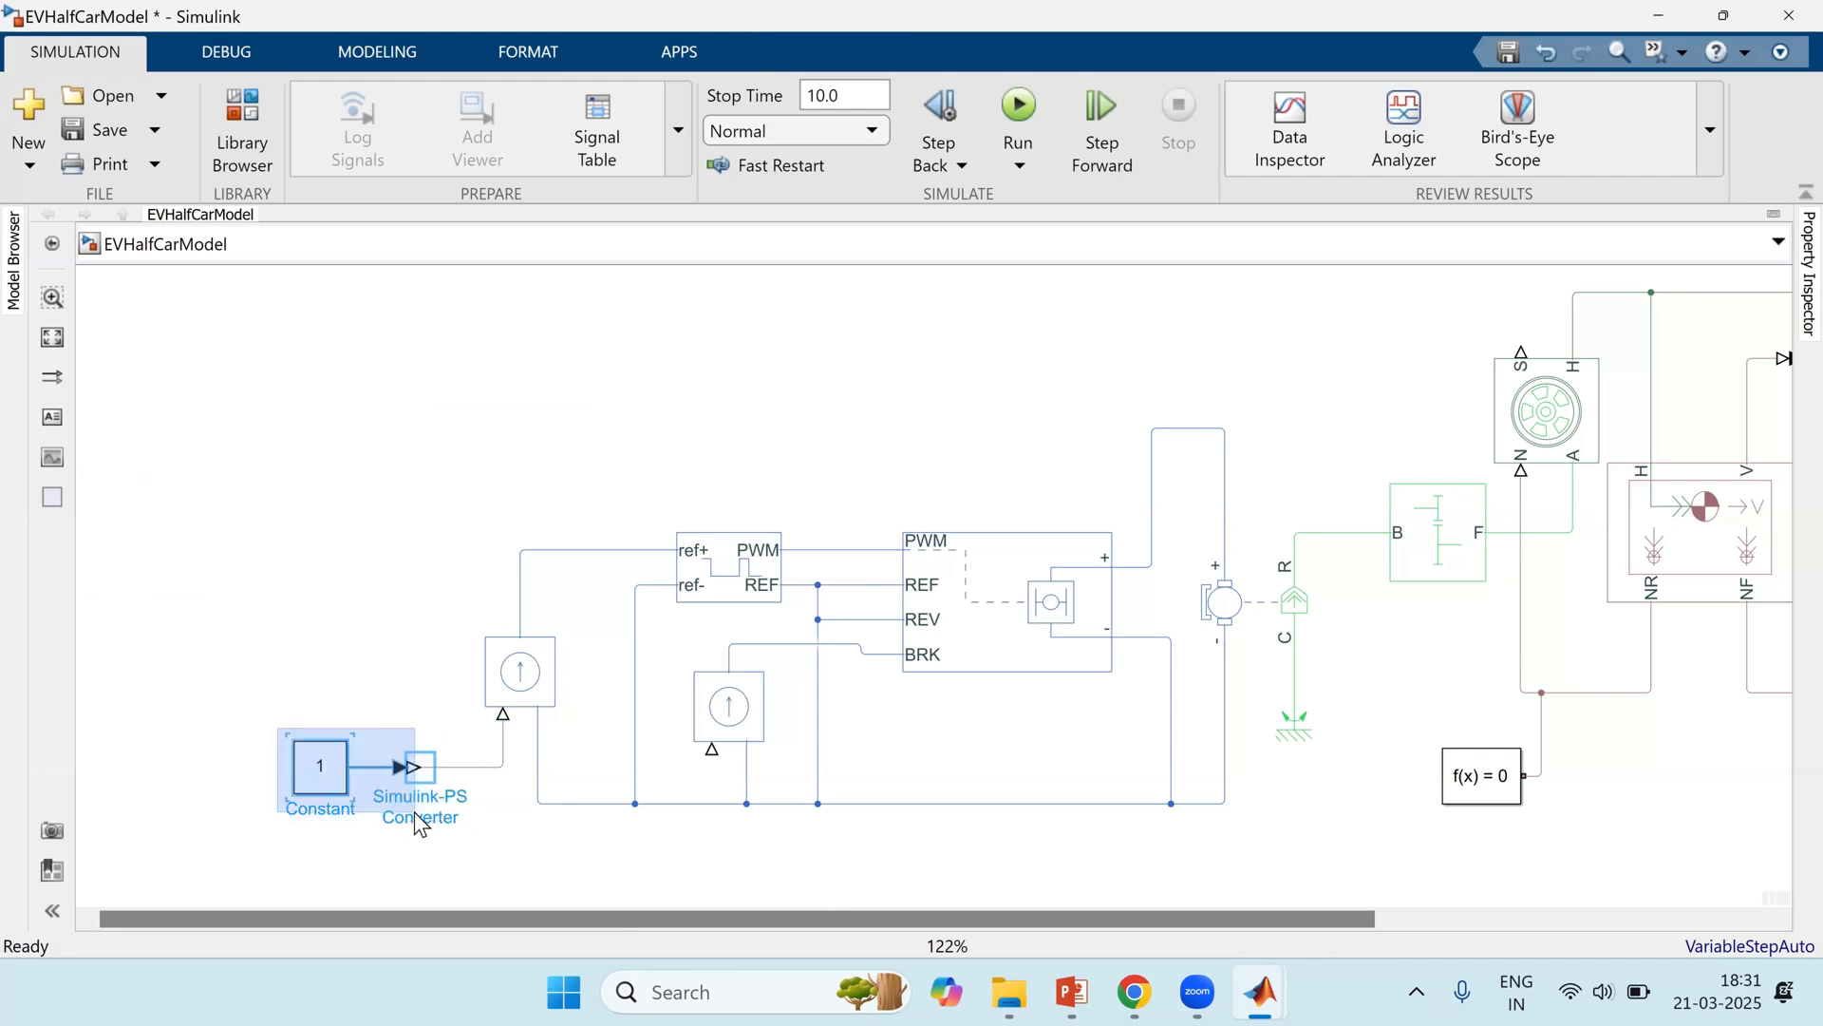
left_click_drag(429, 770, 652, 866)
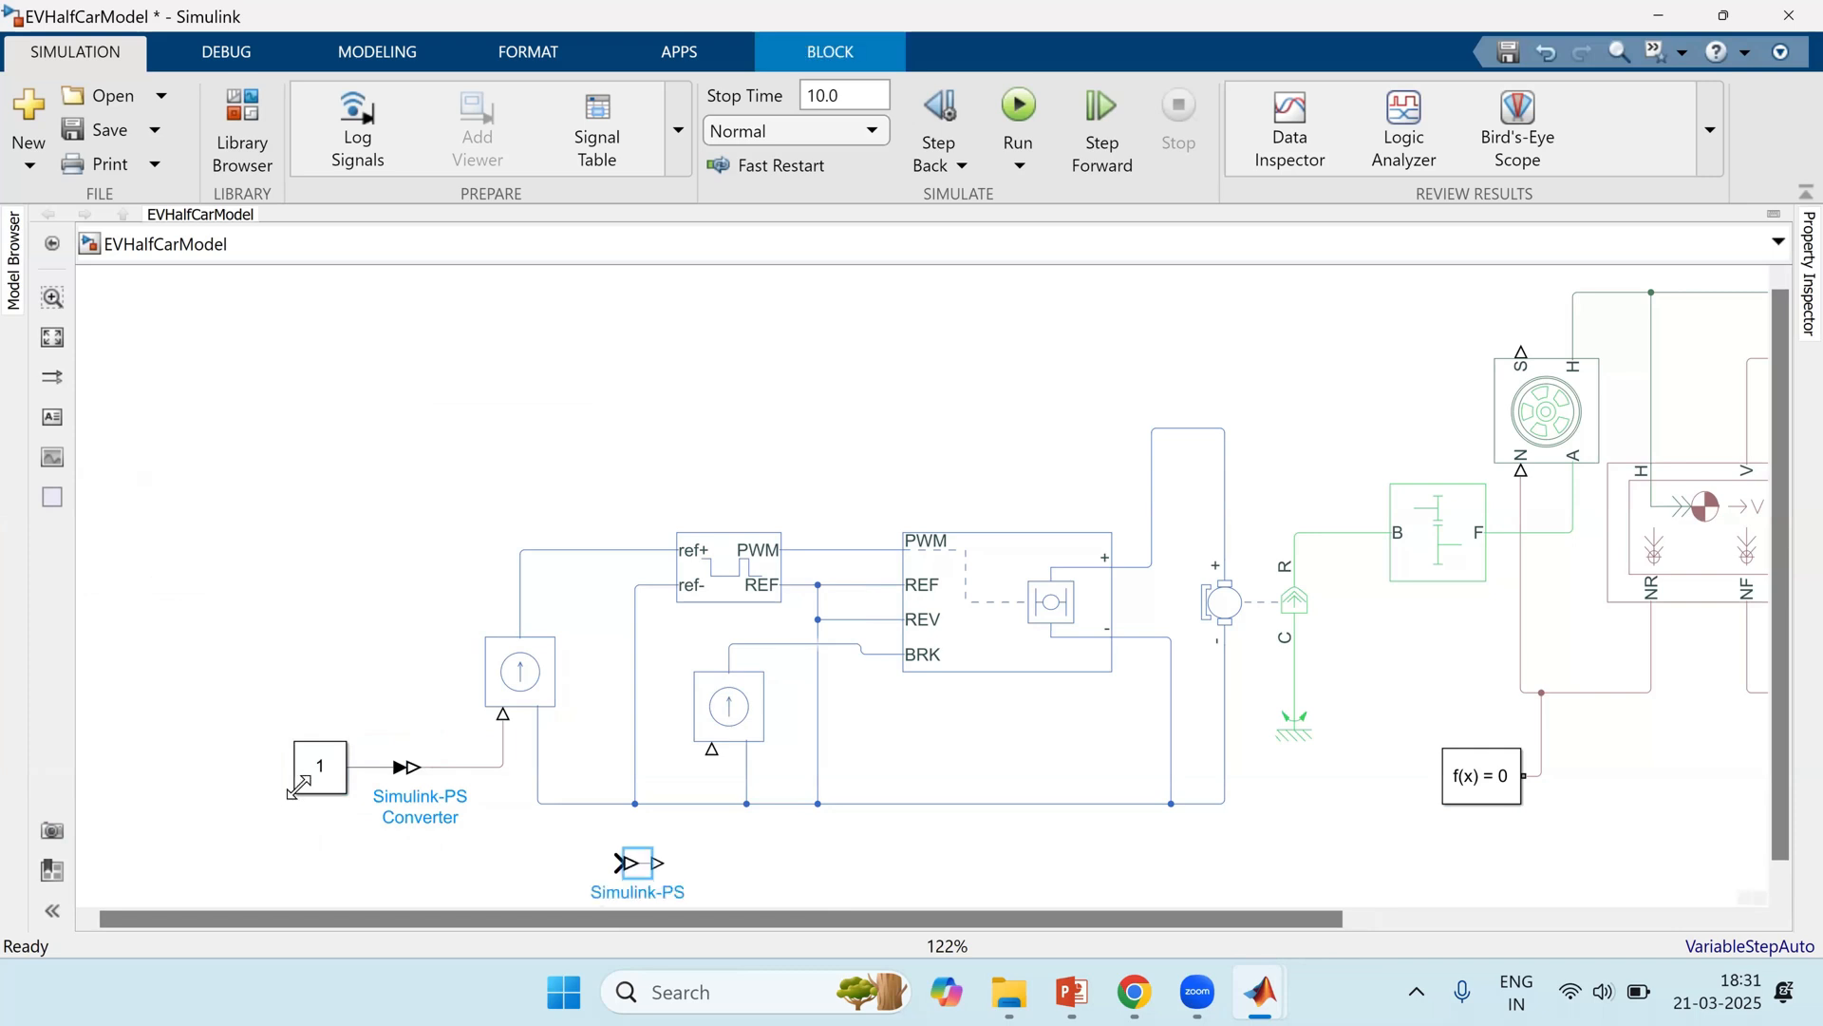
mouse_move(320, 781)
left_mouse_down()
mouse_move(463, 872)
mouse_move(655, 866)
mouse_move(711, 750)
left_mouse_up()
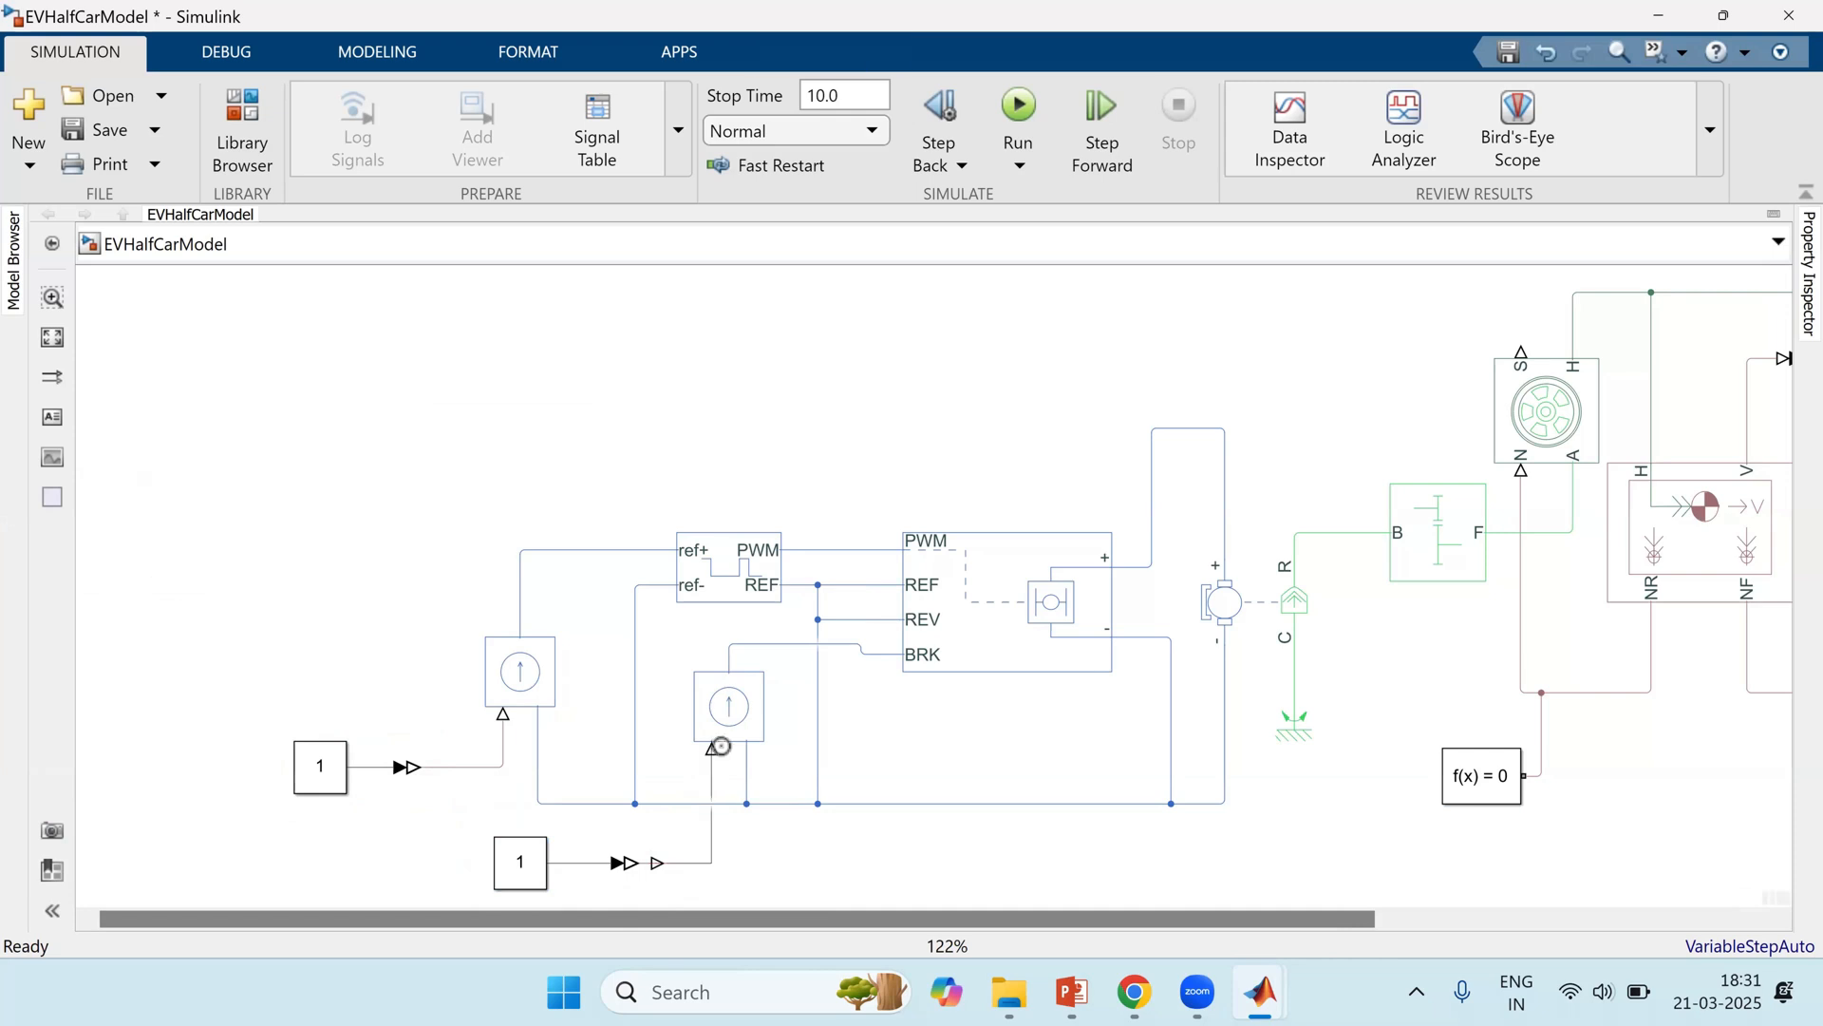
Step: Set the Constant feeding the BRK source to 0 and the Constant feeding the ref+ source to 5
left_click(534, 862)
double_click(537, 869)
type("0")
key("Return")
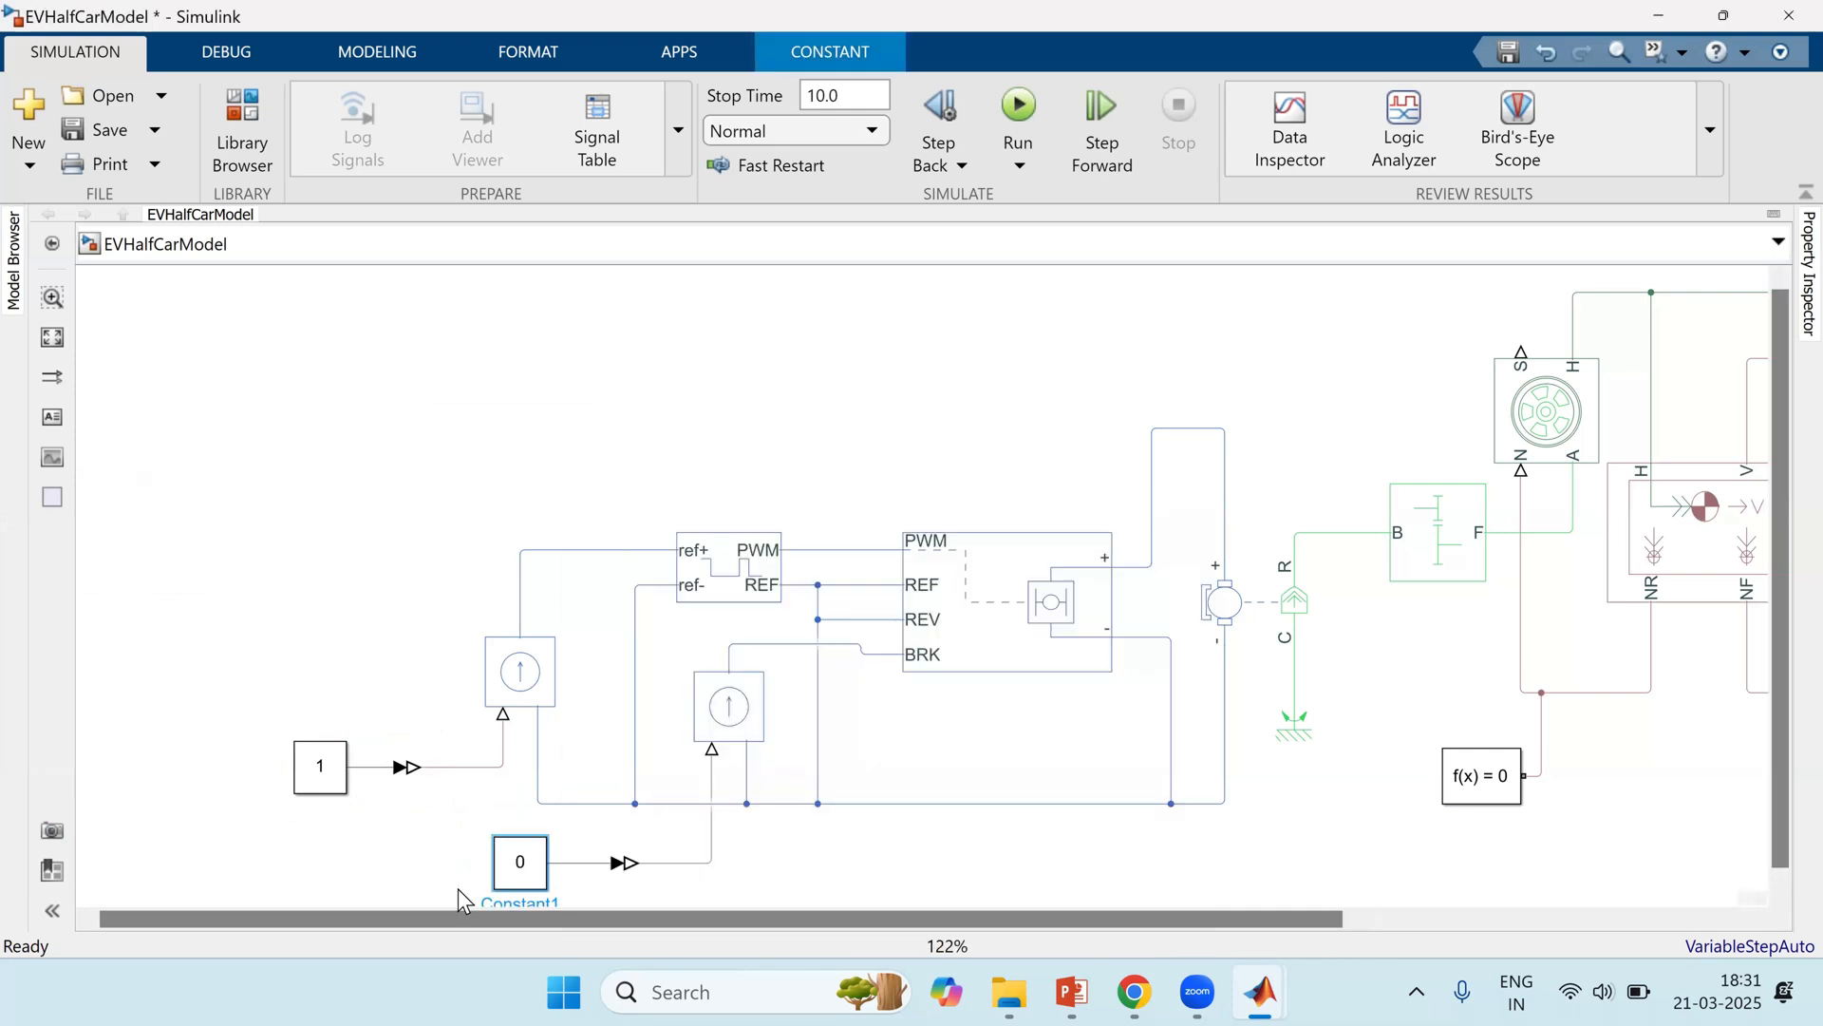
left_click(321, 777)
double_click(321, 777)
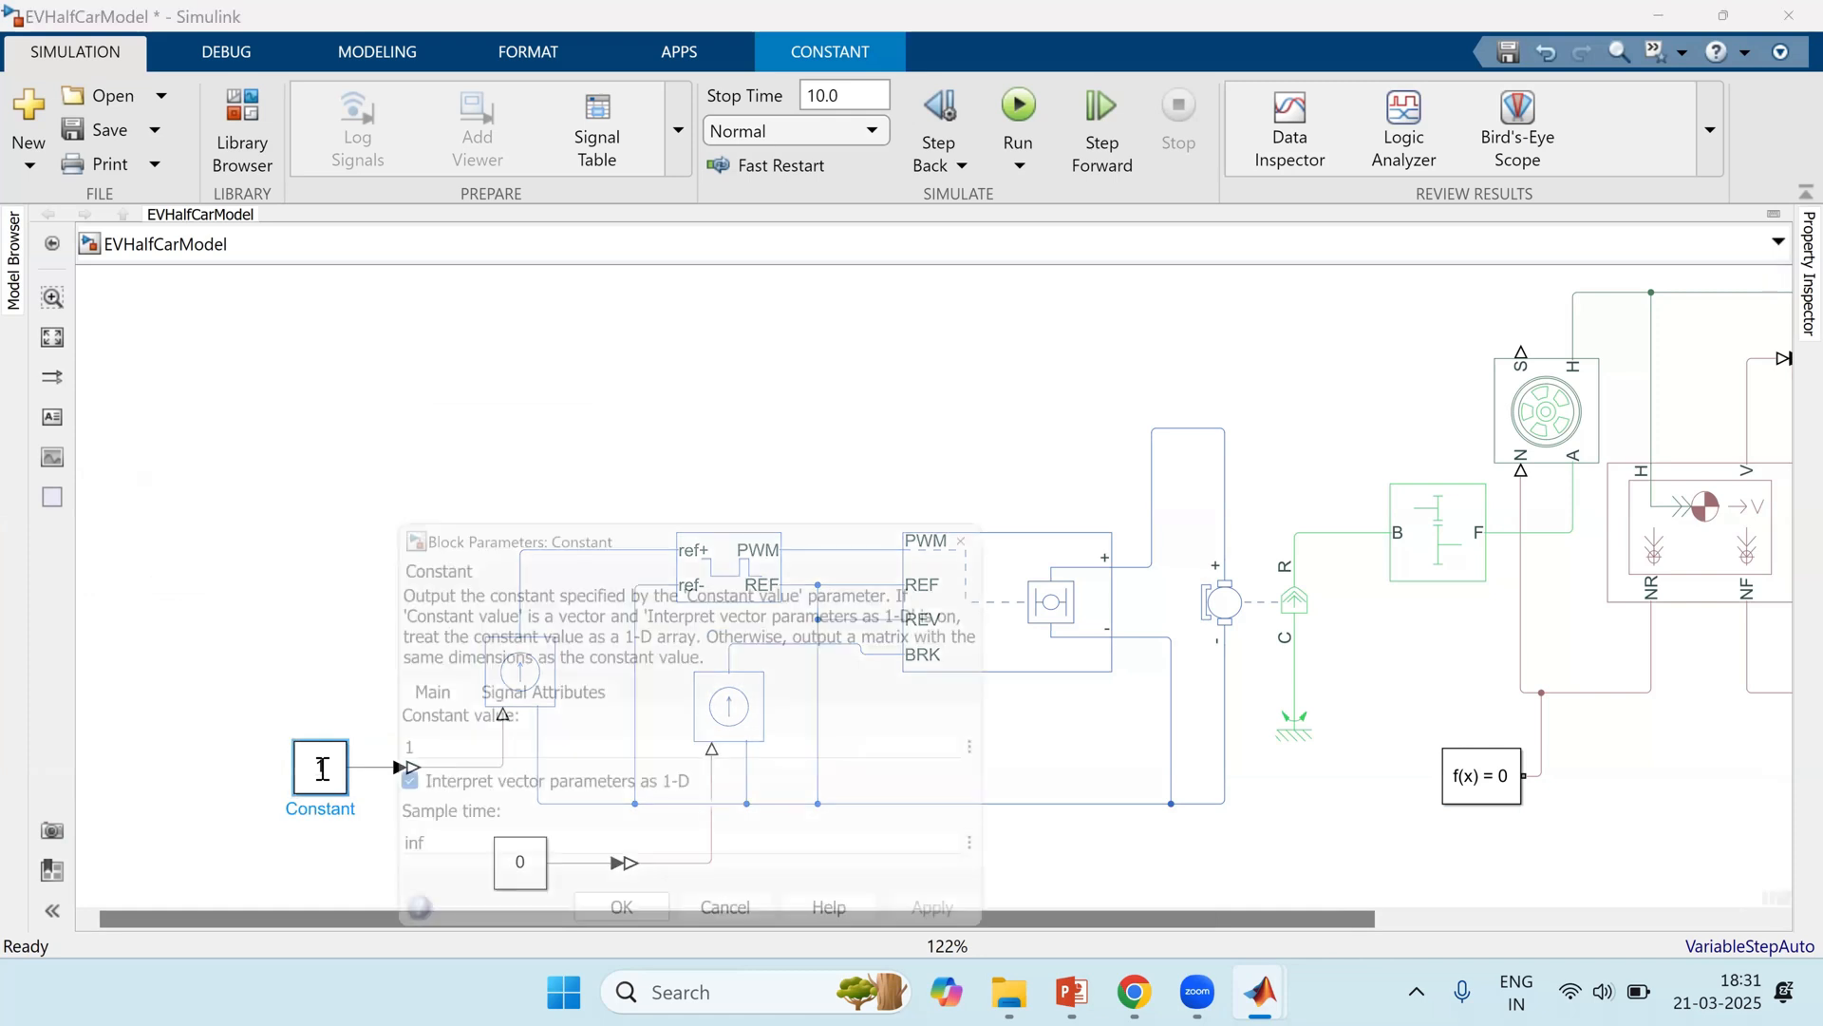
type("5")
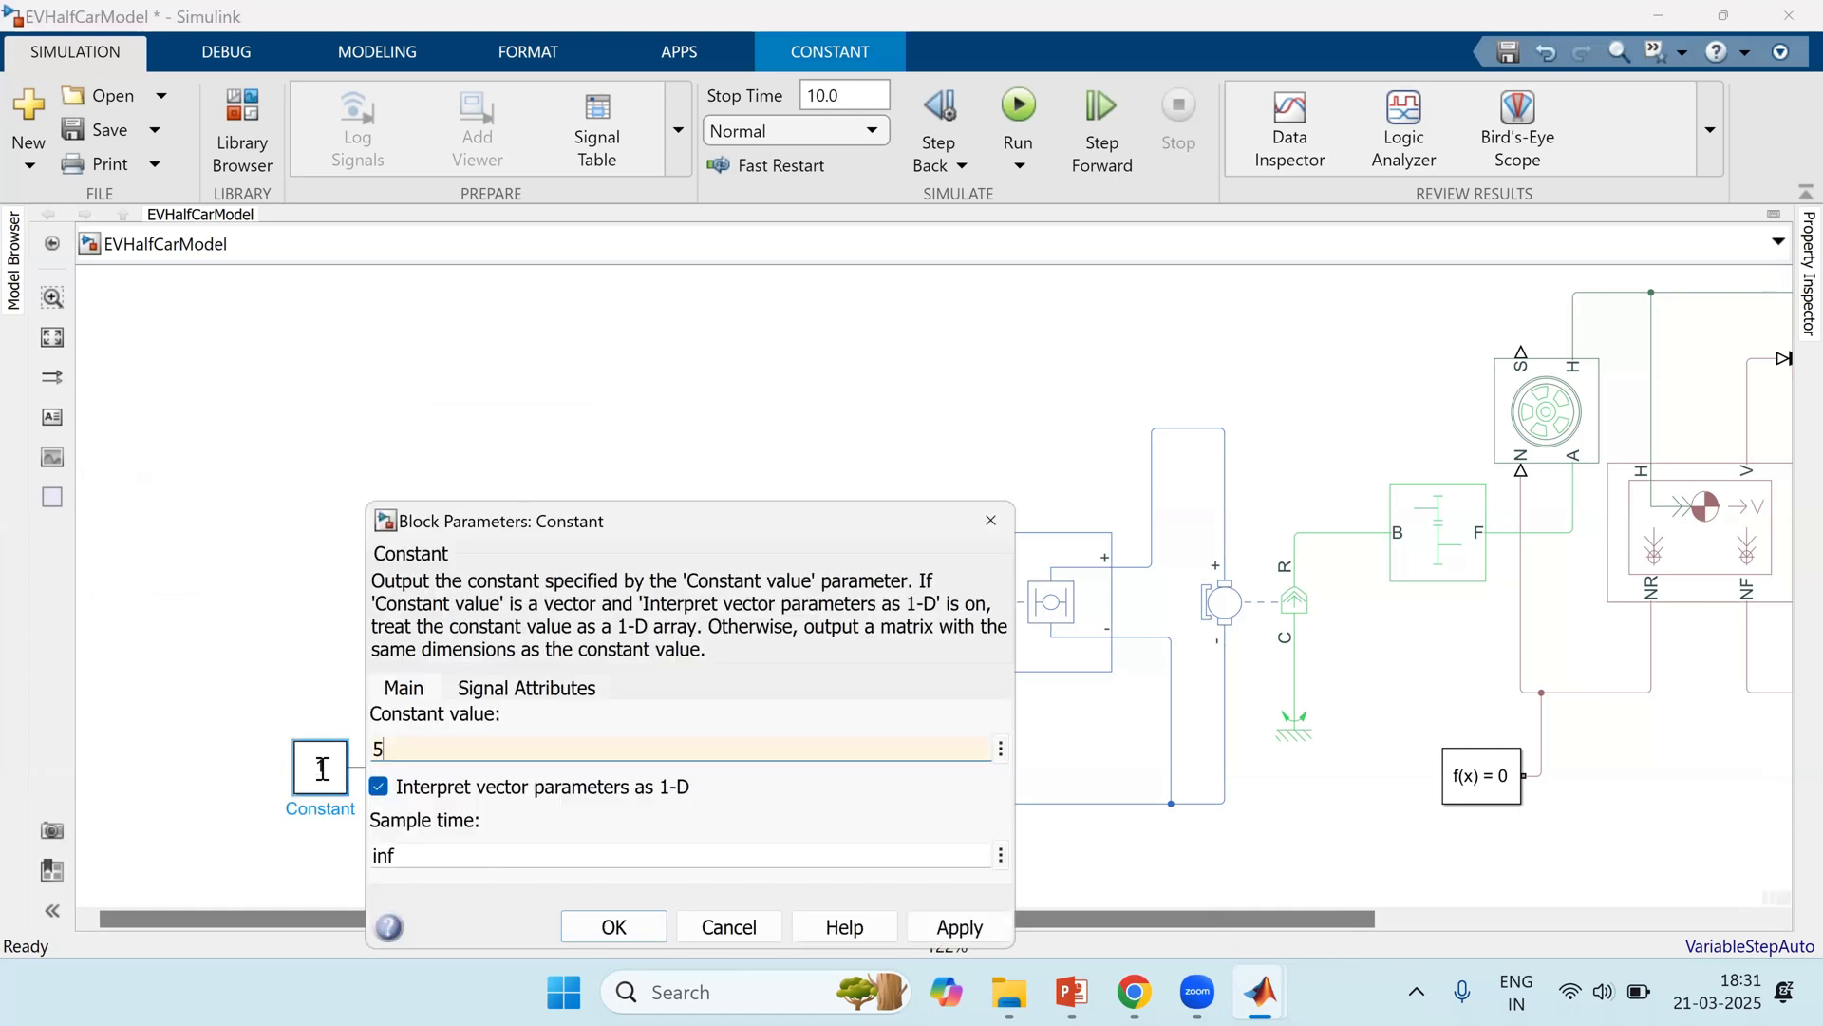
key("Return")
left_click(265, 539)
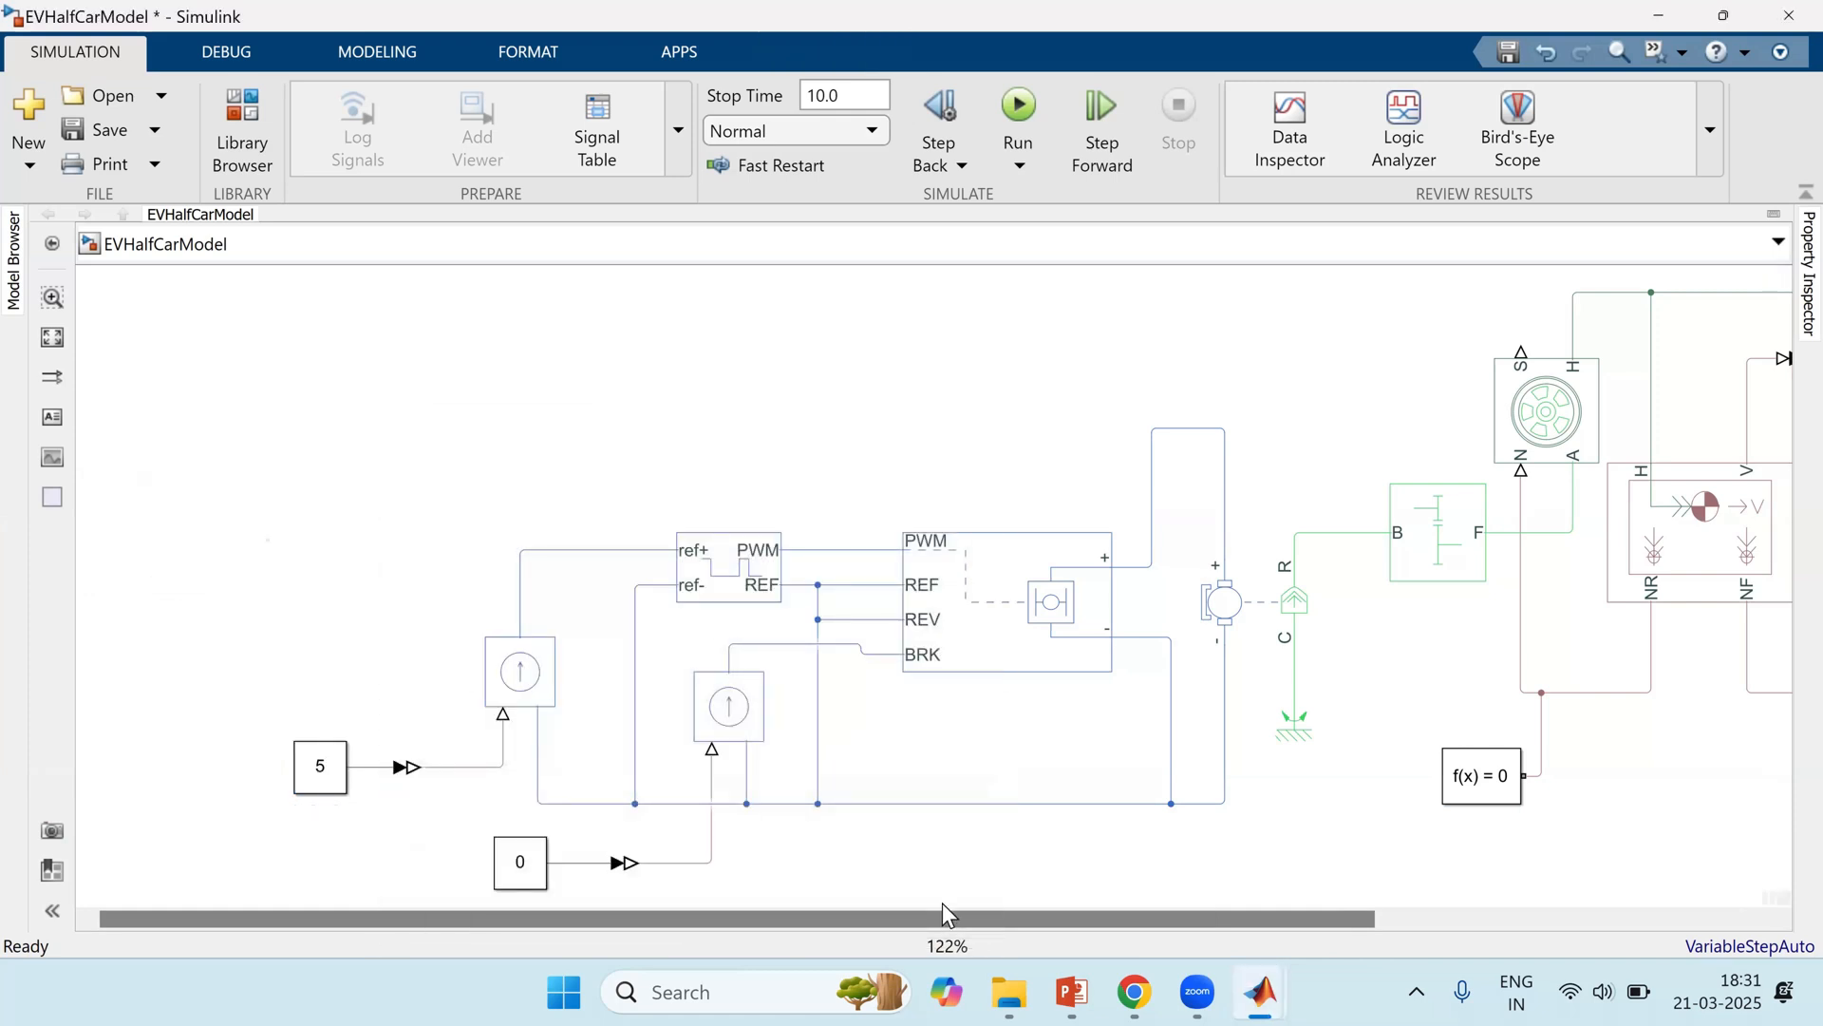
Step: Add an Electrical Reference block below the common reference line and connect it to that line
double_click(904, 883)
type("e")
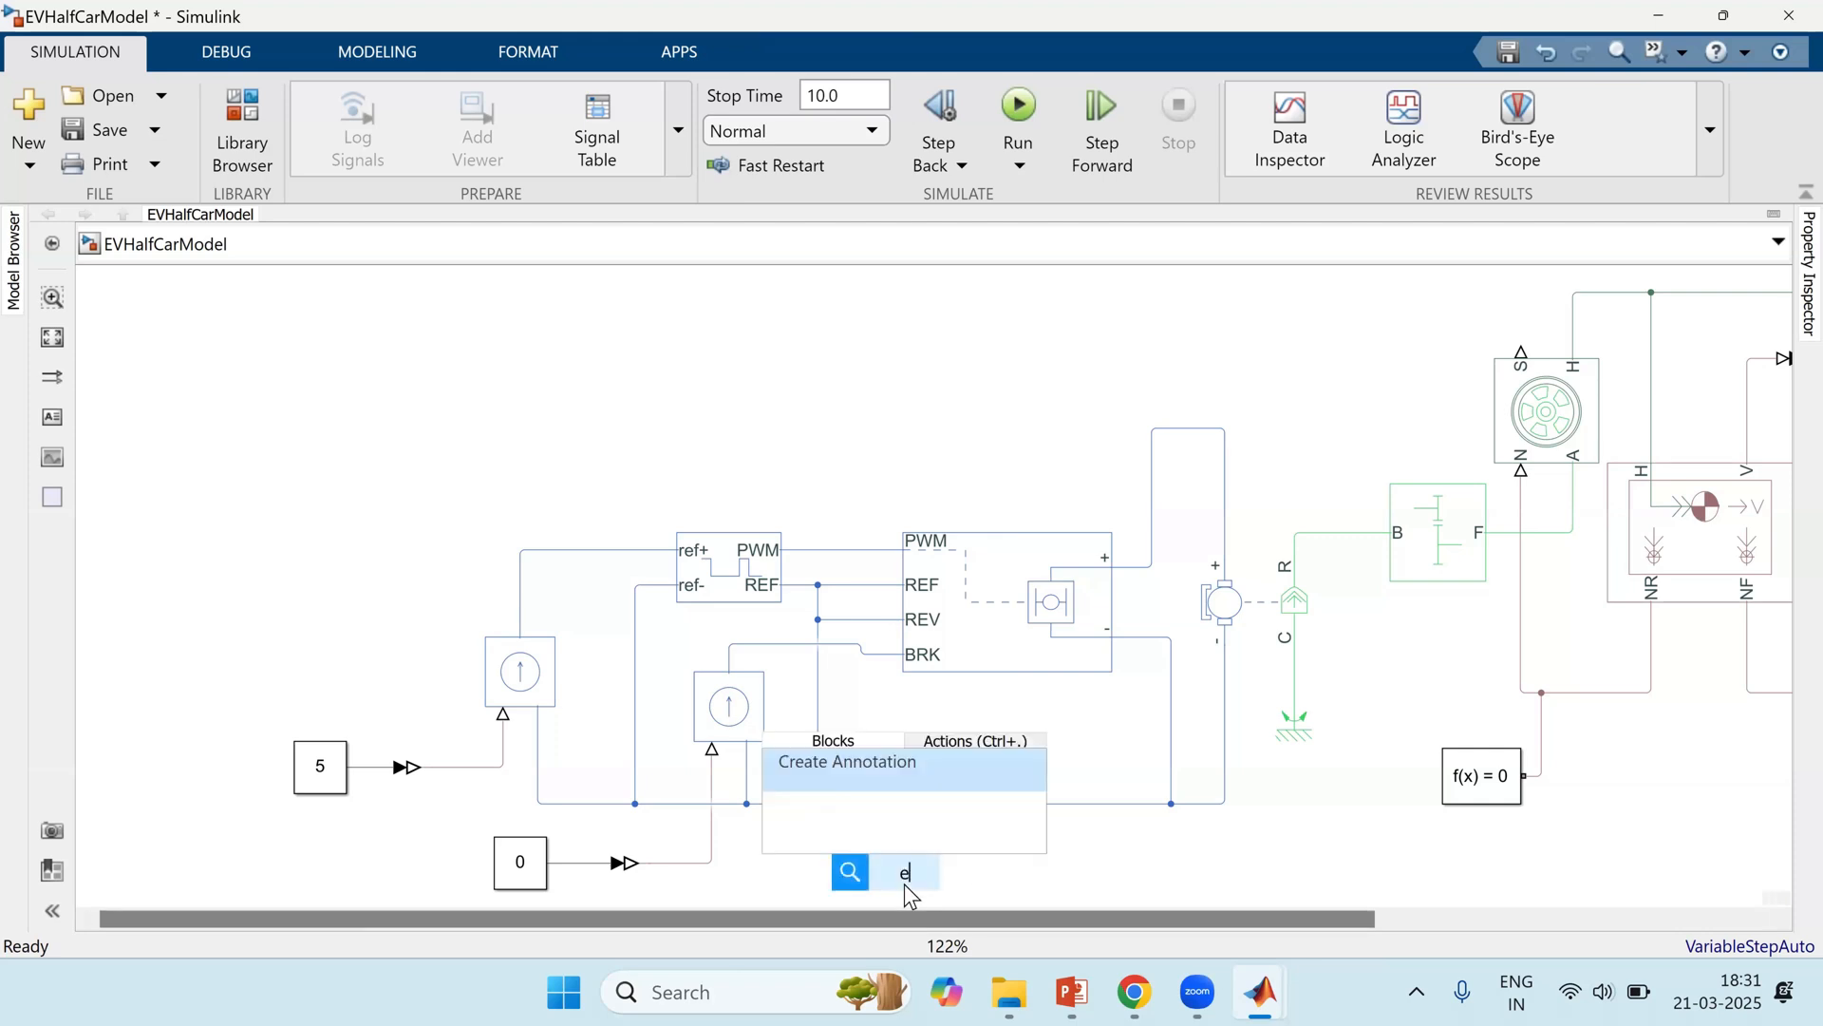
type("lel")
key("BackSpace")
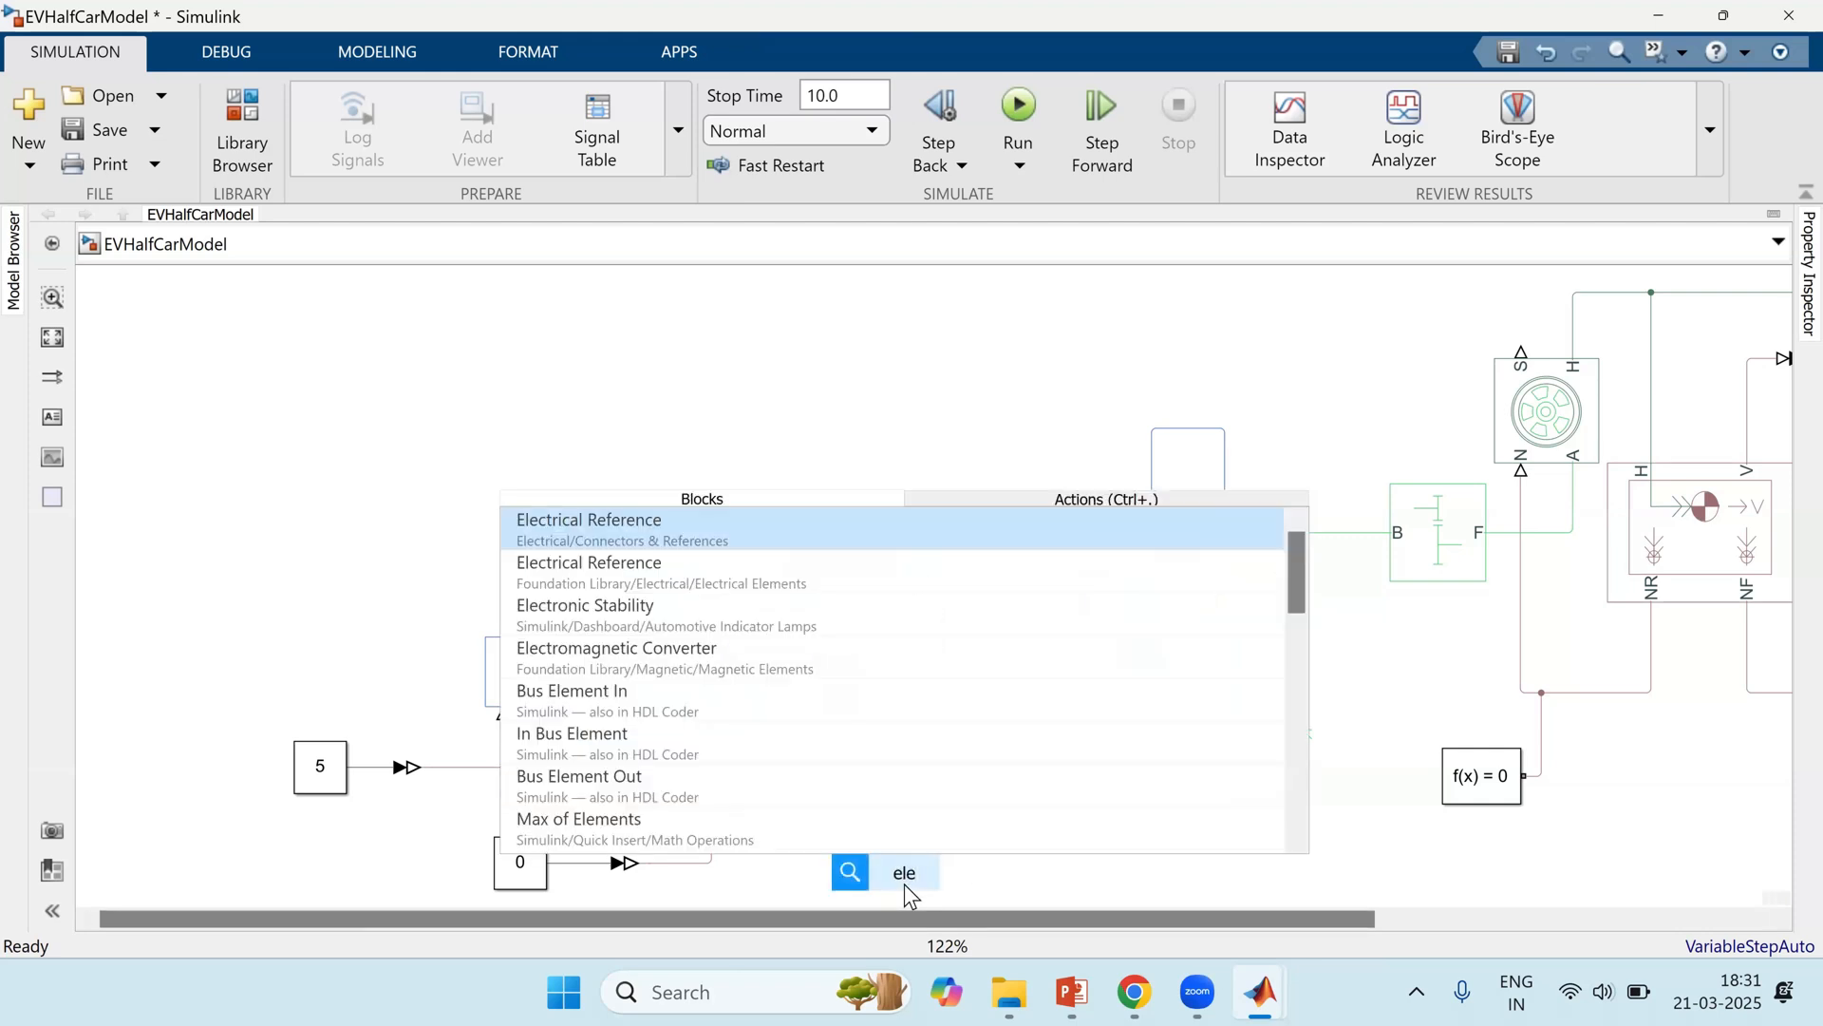
type("ctrical")
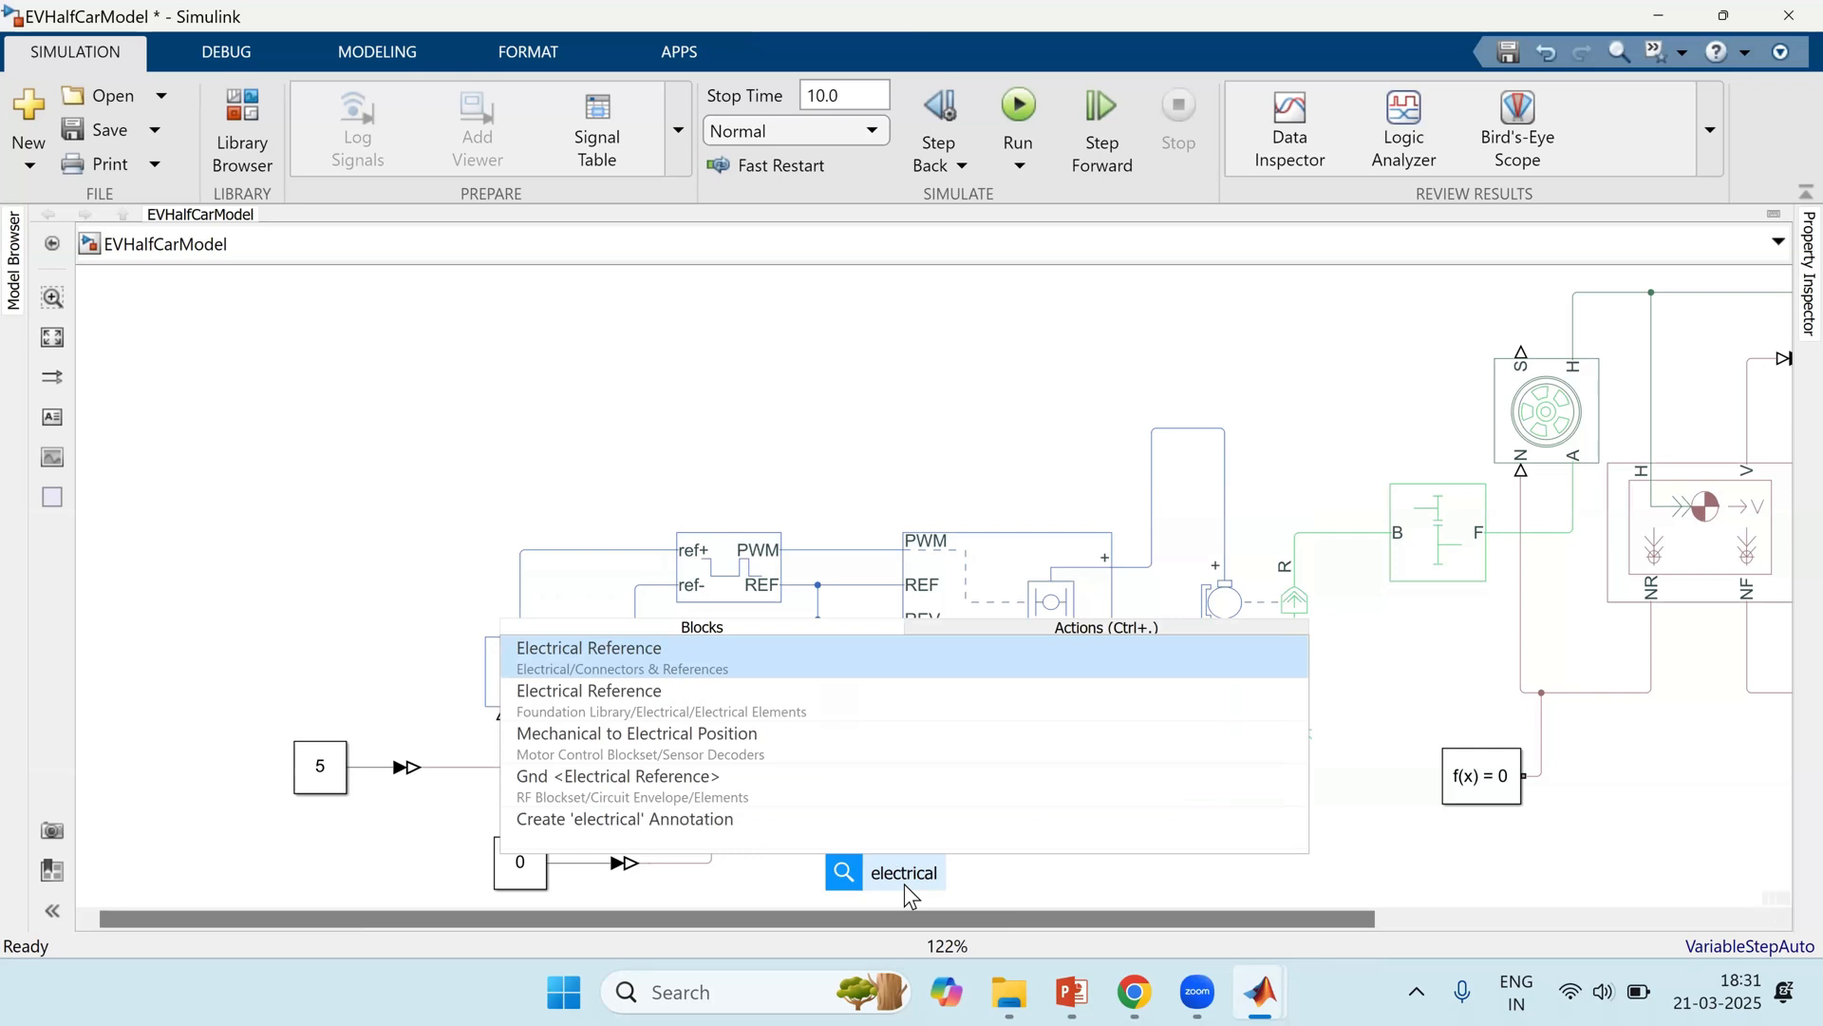
key("Return")
left_click_drag(900, 850, 902, 804)
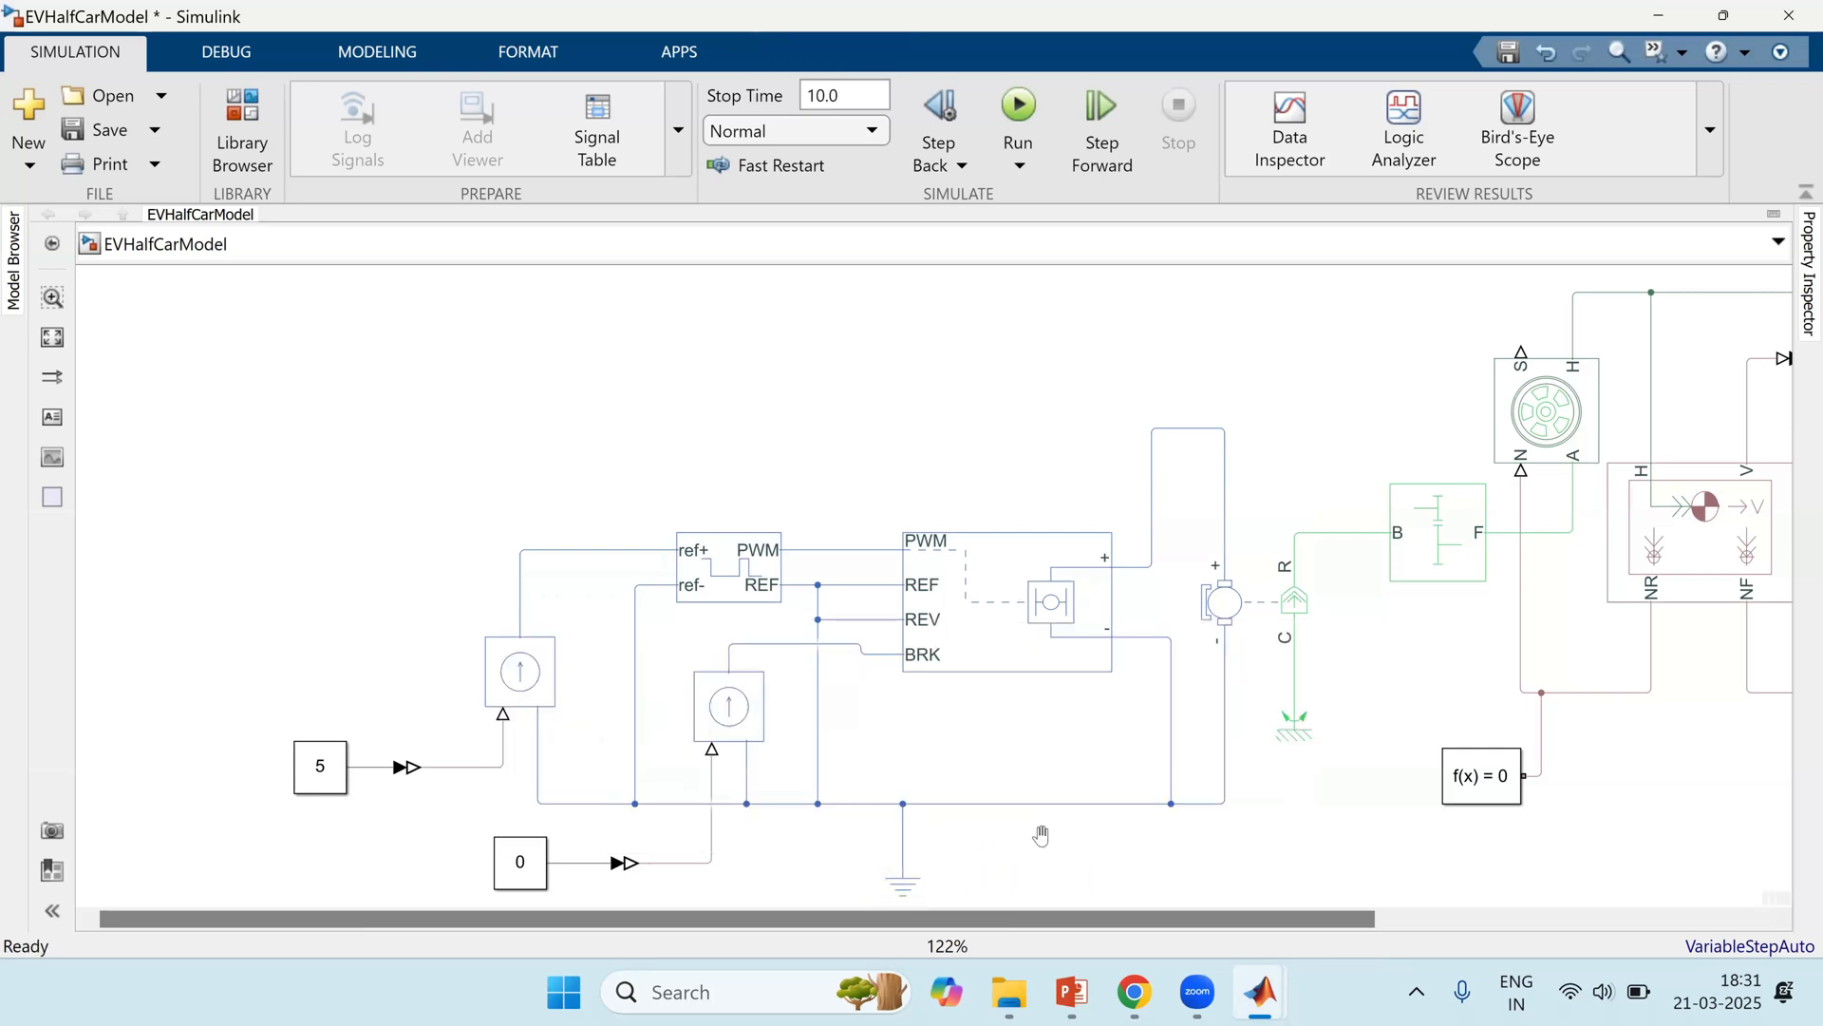
Step: Turn on the block names for all blocks in the model
key("space")
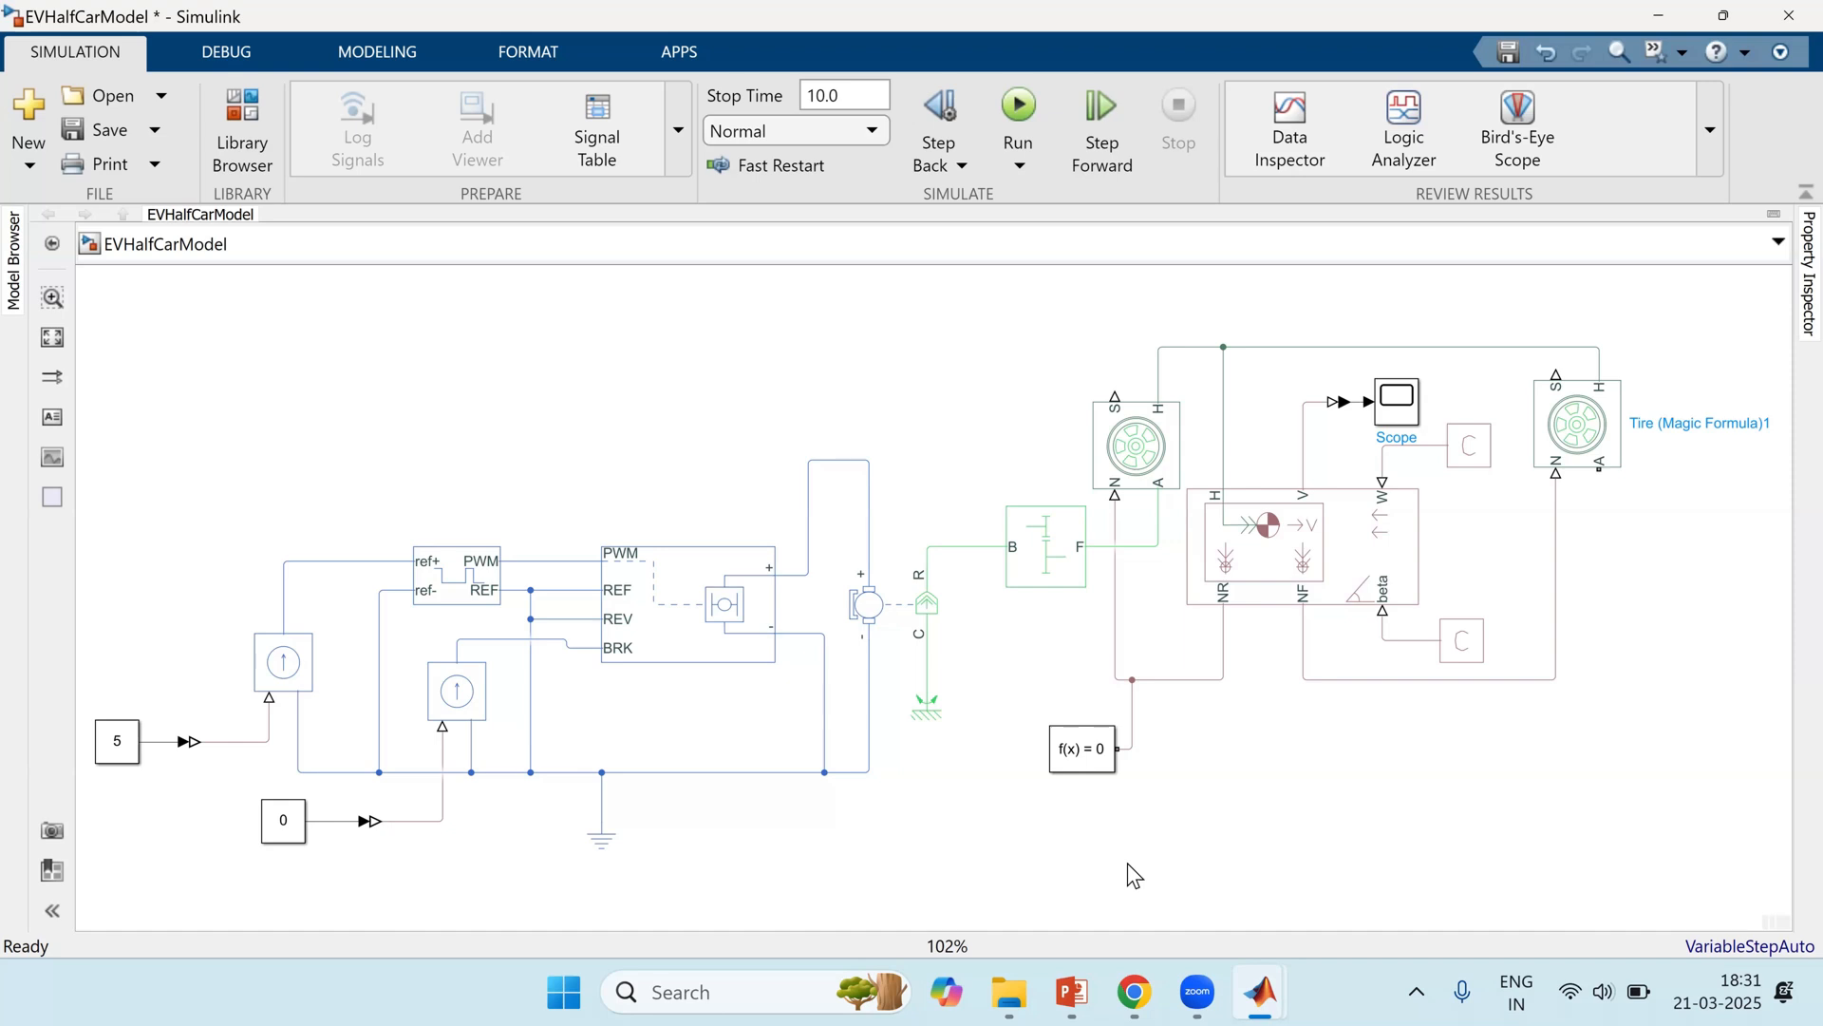
key("ctrl+a")
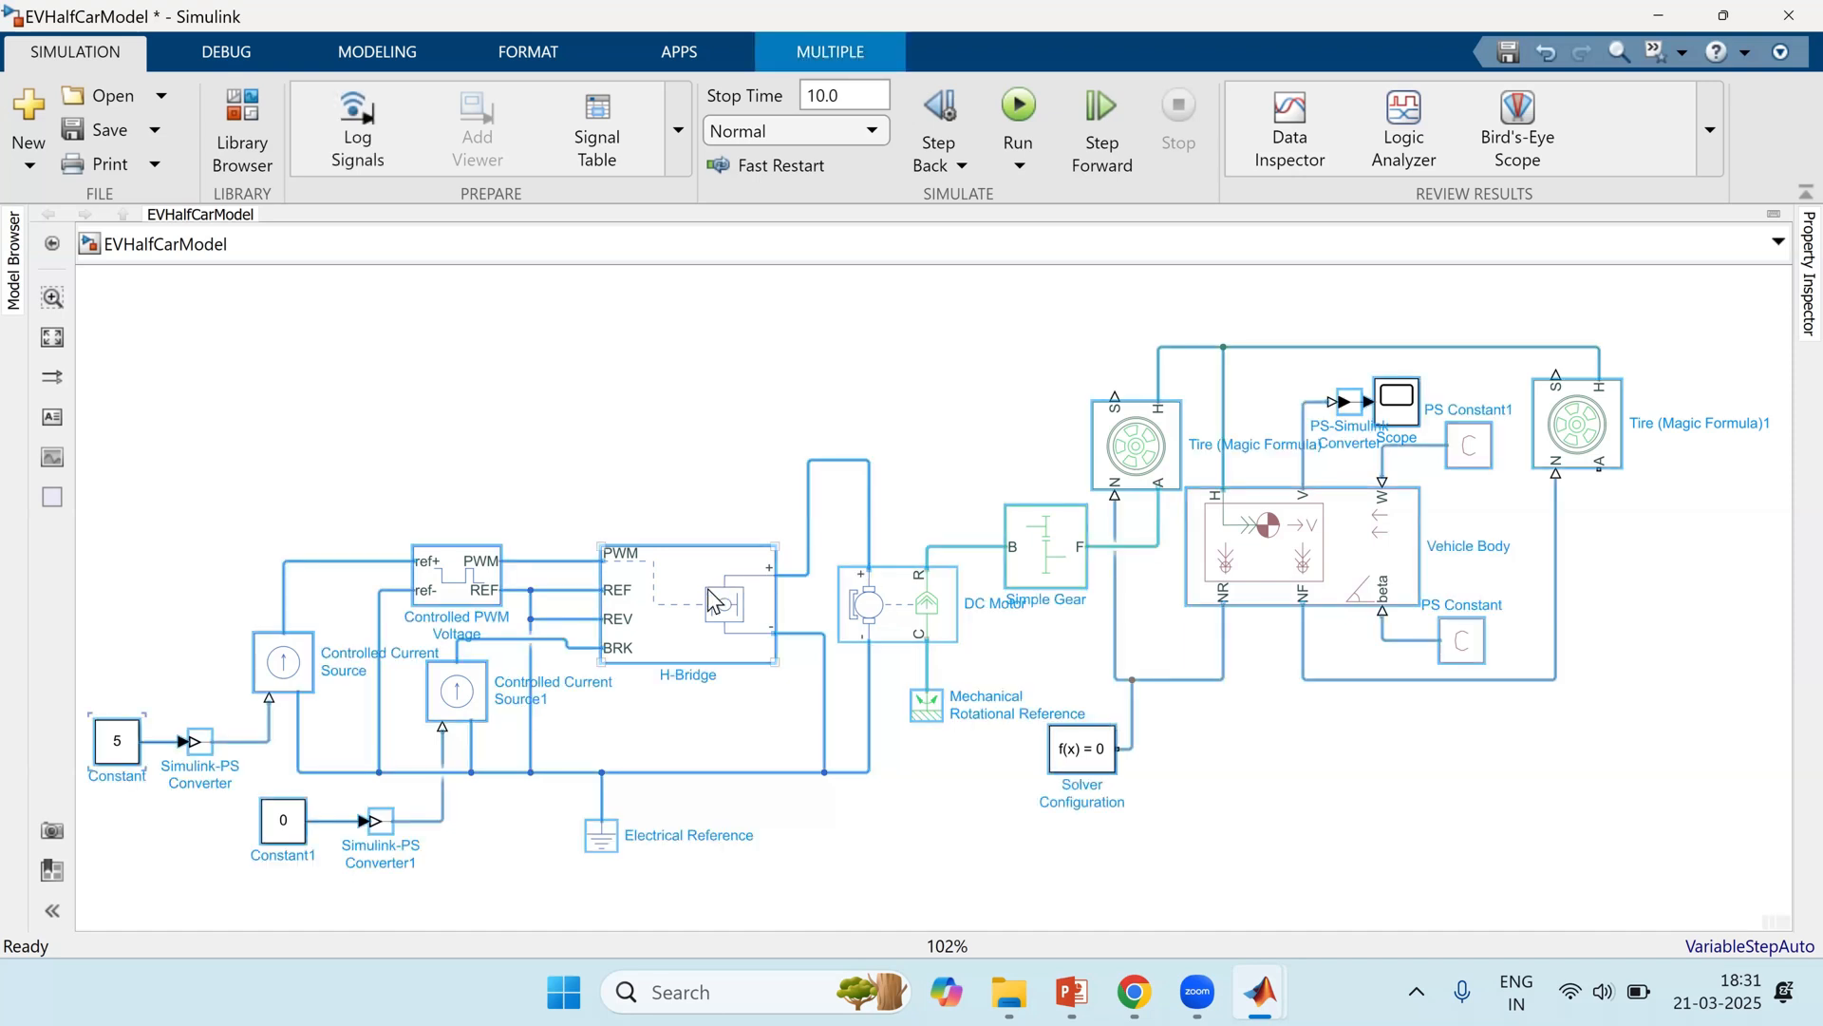
right_click(708, 588)
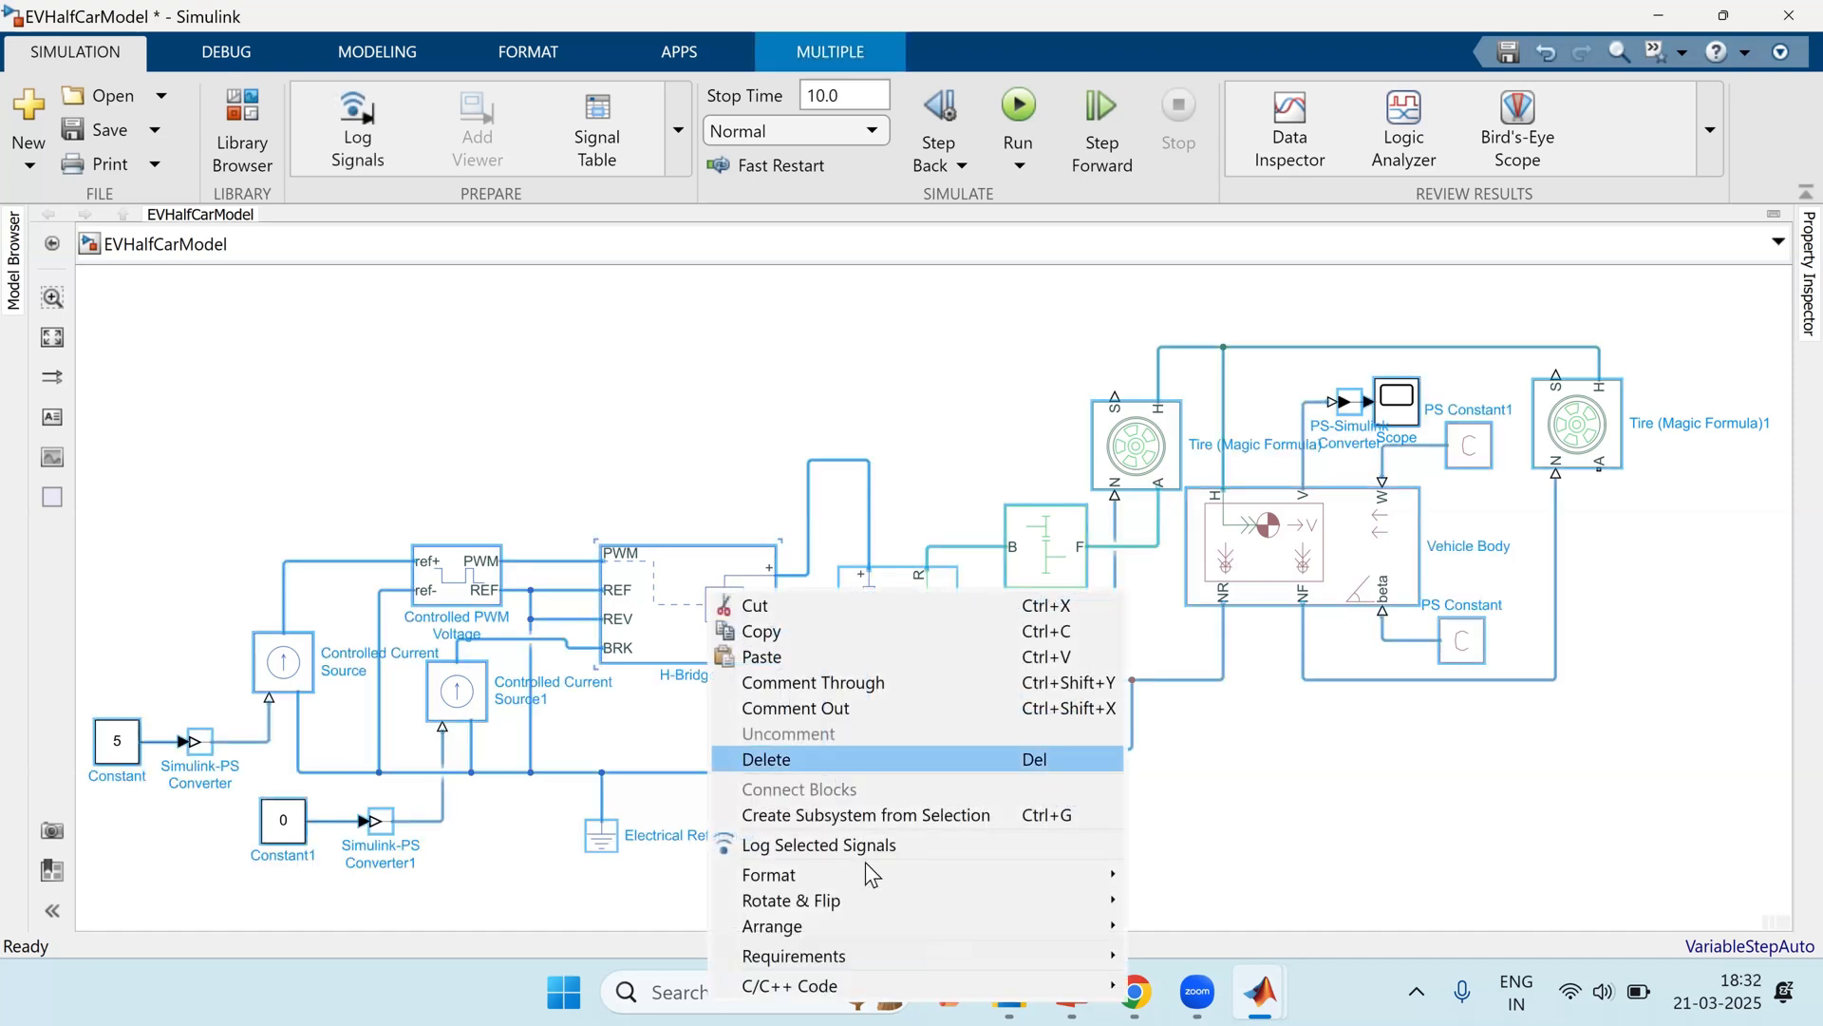
mouse_move(869, 875)
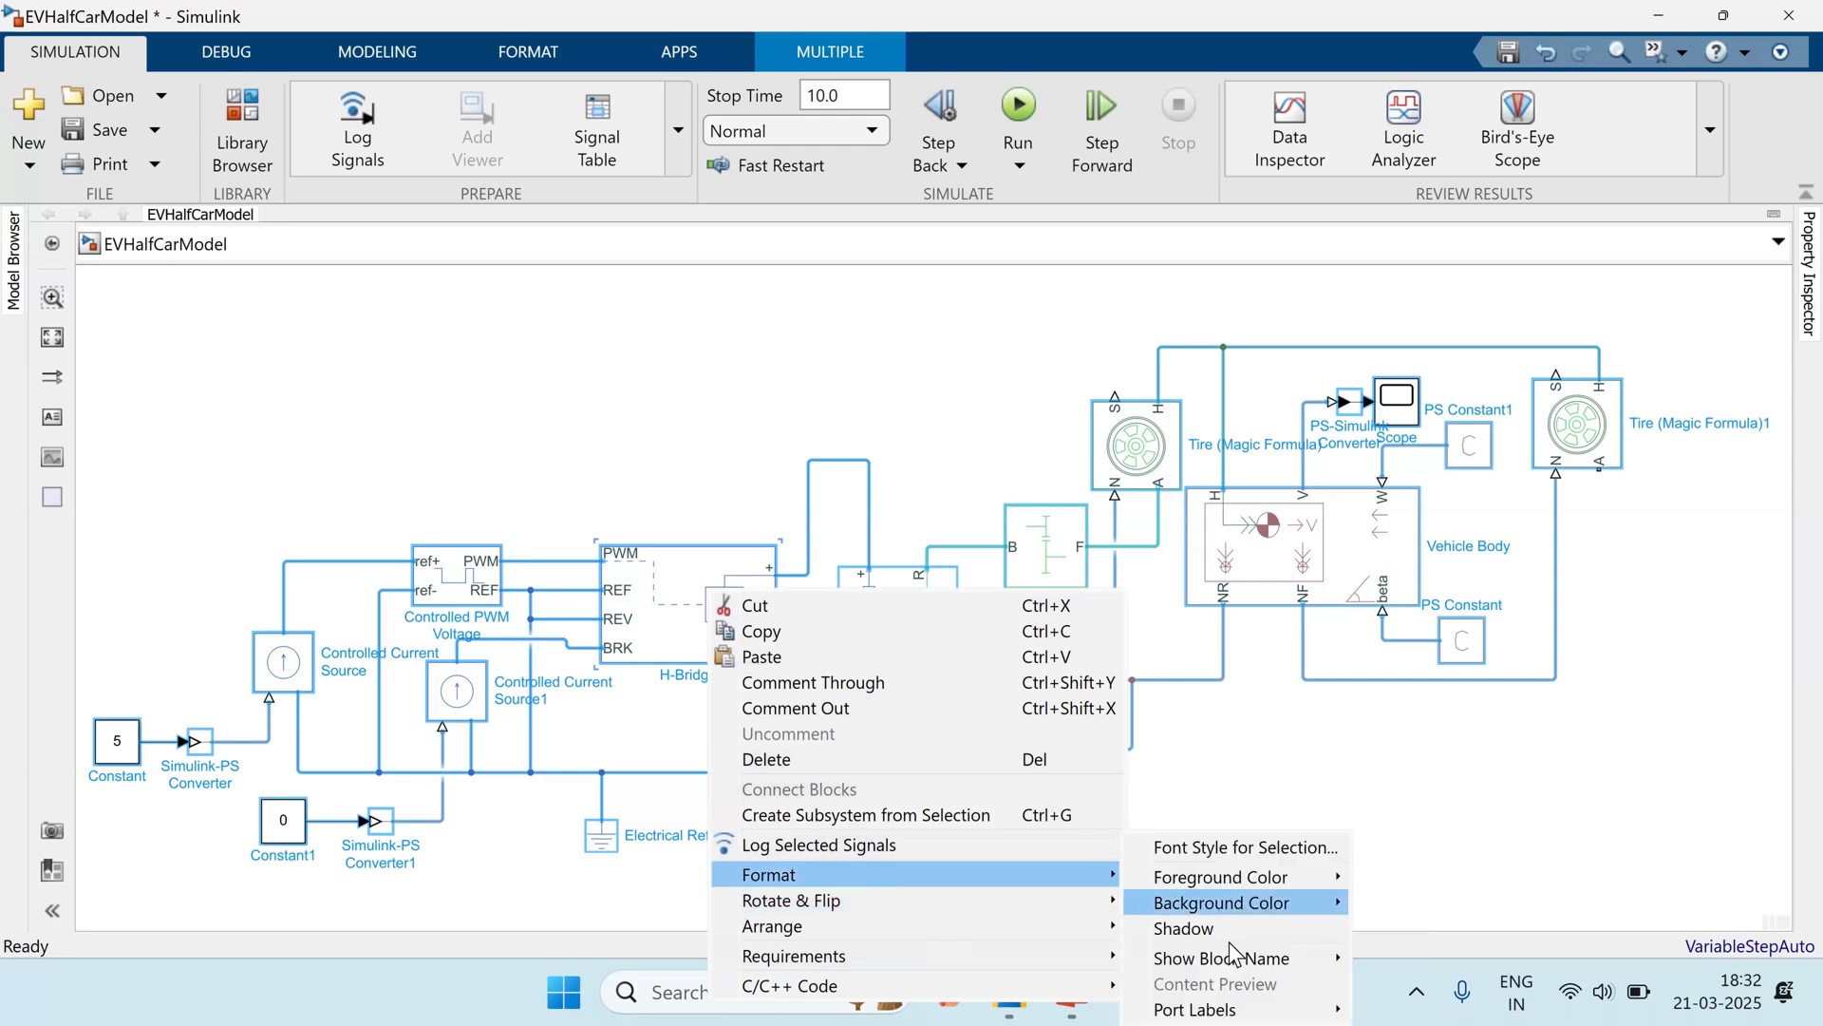
left_click(1407, 854)
left_click(1407, 851)
key("space")
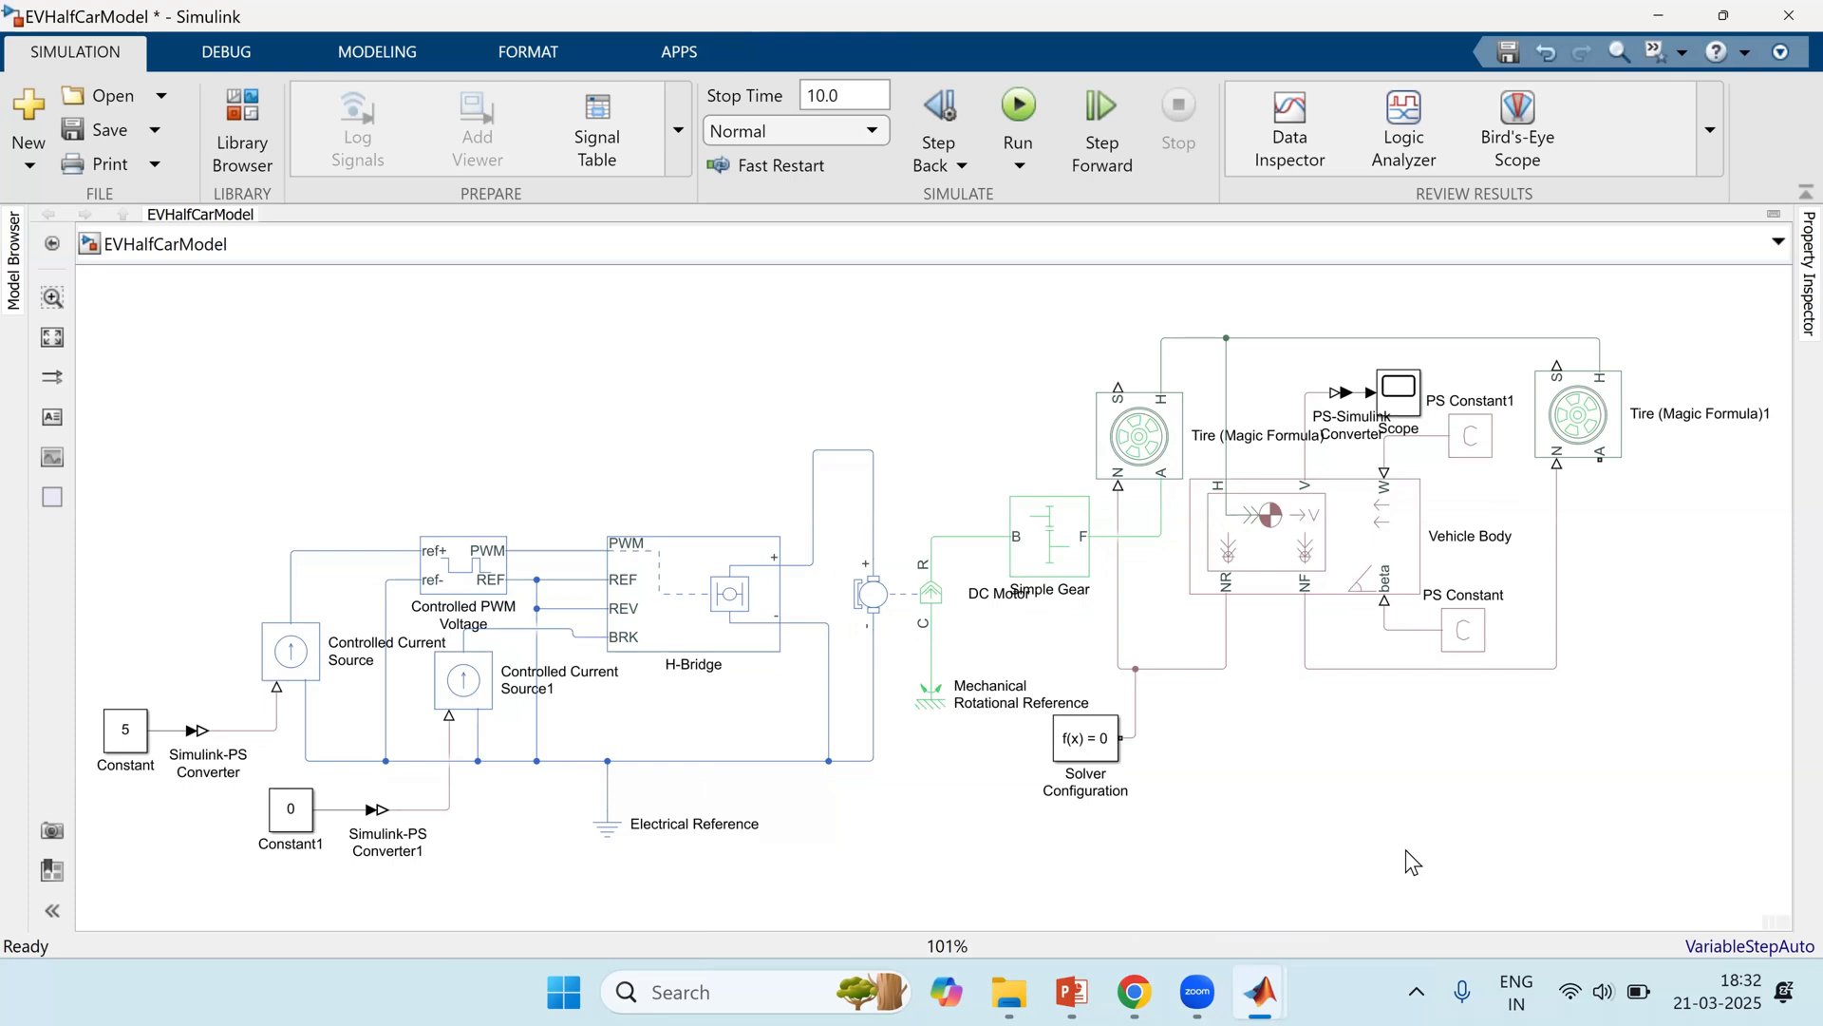
Step: Move the Simple Gear's name label above its block
left_click(997, 599)
left_click(1296, 629)
left_click_drag(1055, 586, 1052, 486)
Step: Rotate the Solver Configuration block by 180 degrees
left_click(989, 745)
left_click(1098, 753)
key("ctrl+r")
key("ctrl+r")
Step: Shift the Solver Configuration's connecting line, delete the block's stray copy, and move the original block beneath the Vehicle Body
left_click_drag(1095, 743, 1236, 746)
left_click(1003, 746)
left_click_drag(894, 705, 1165, 706)
left_click(1236, 748)
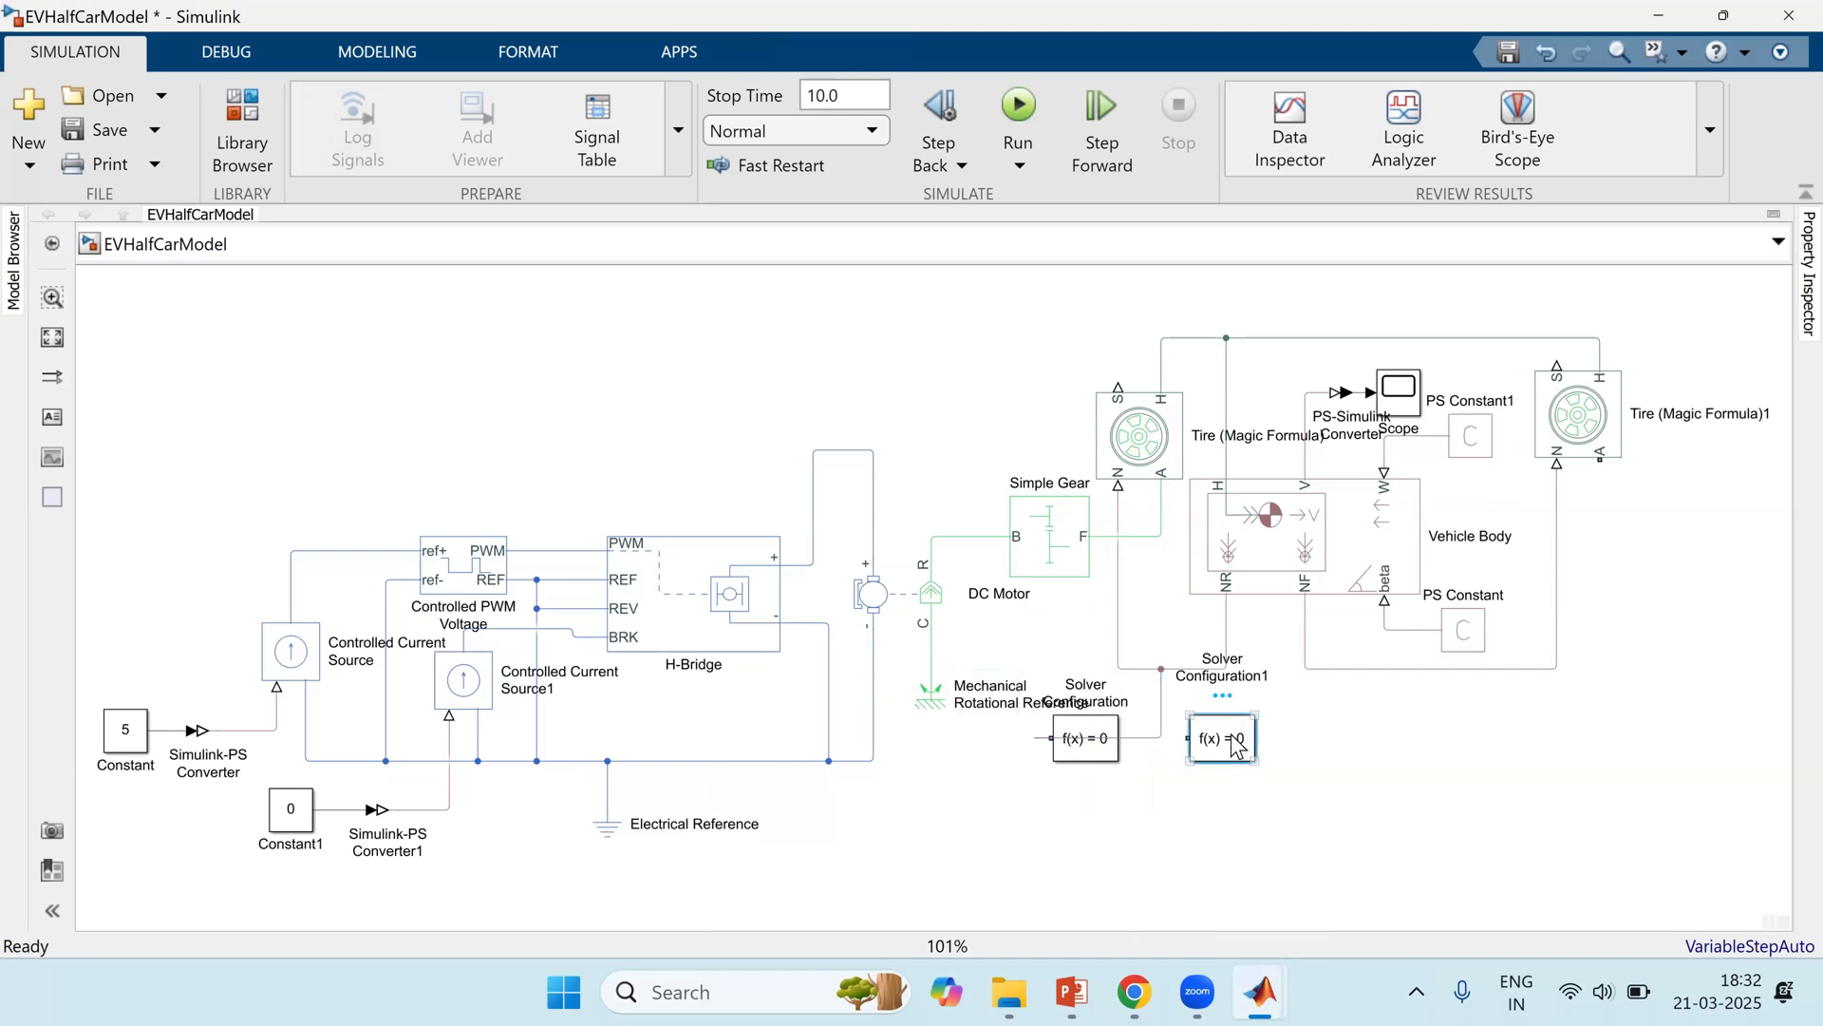
key("Delete")
left_click(1098, 754)
left_click_drag(1098, 752, 1237, 749)
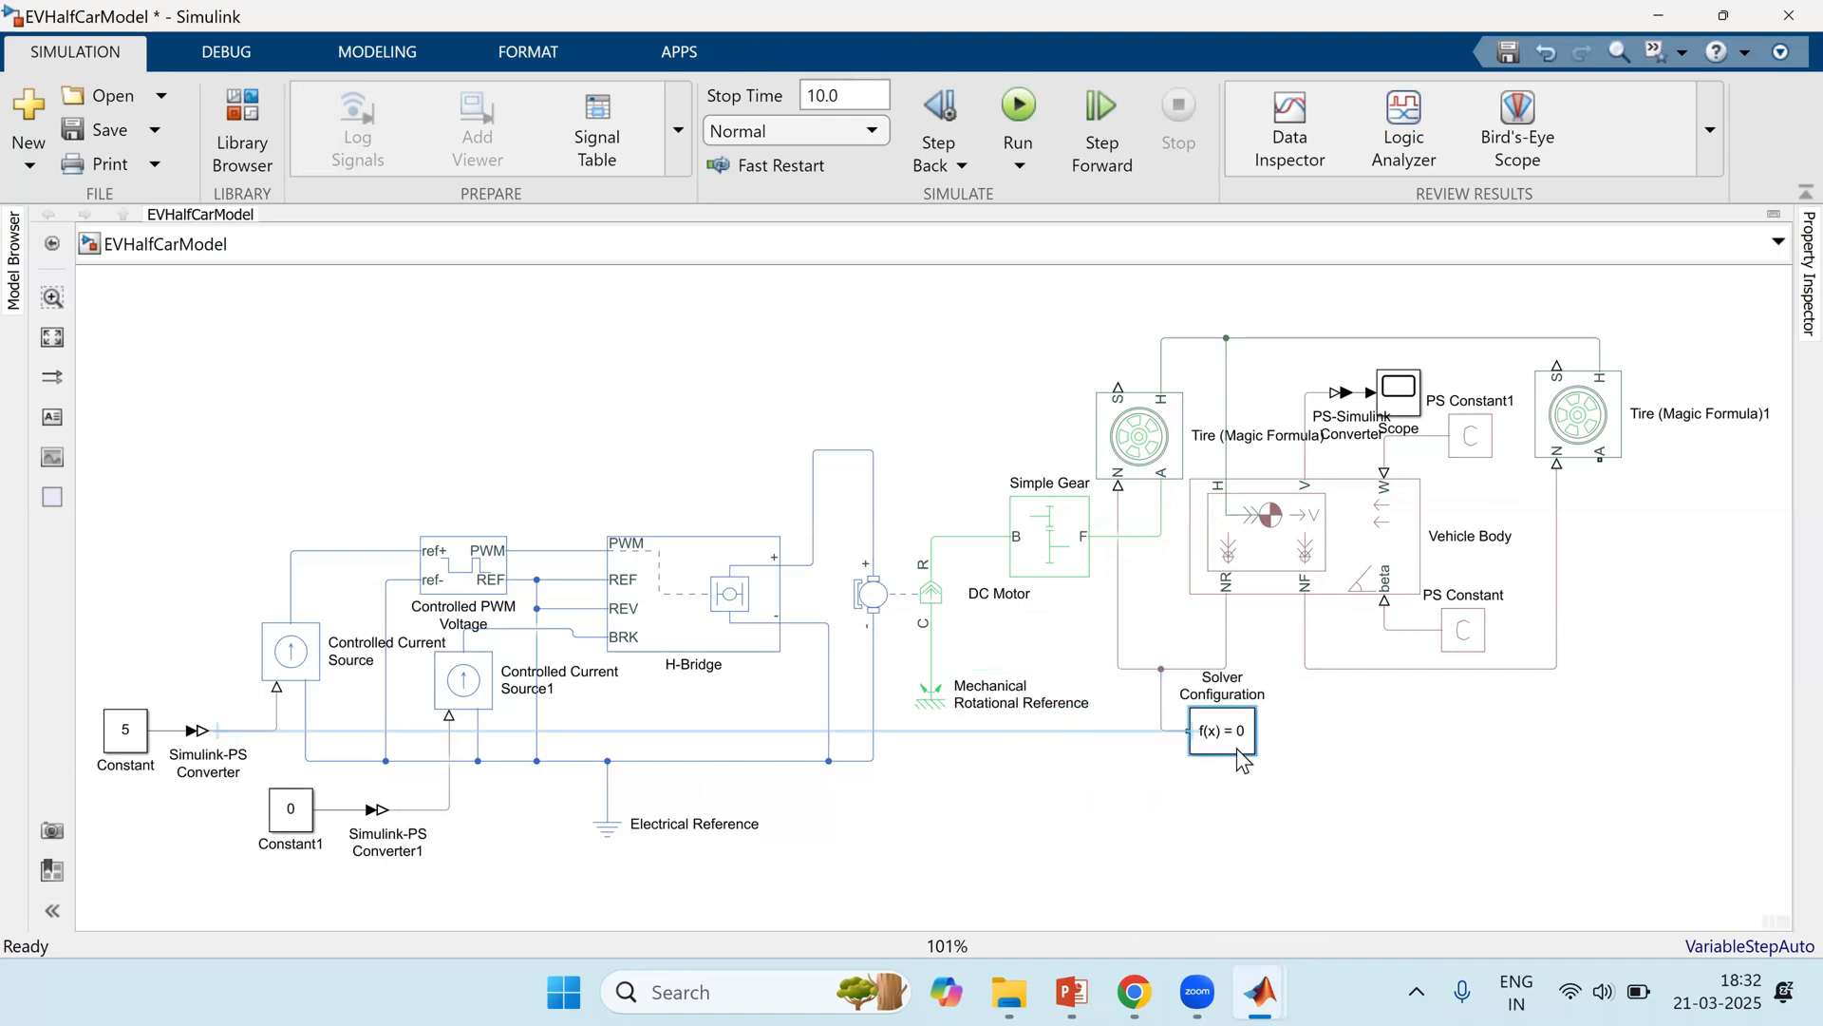
left_click(1252, 843)
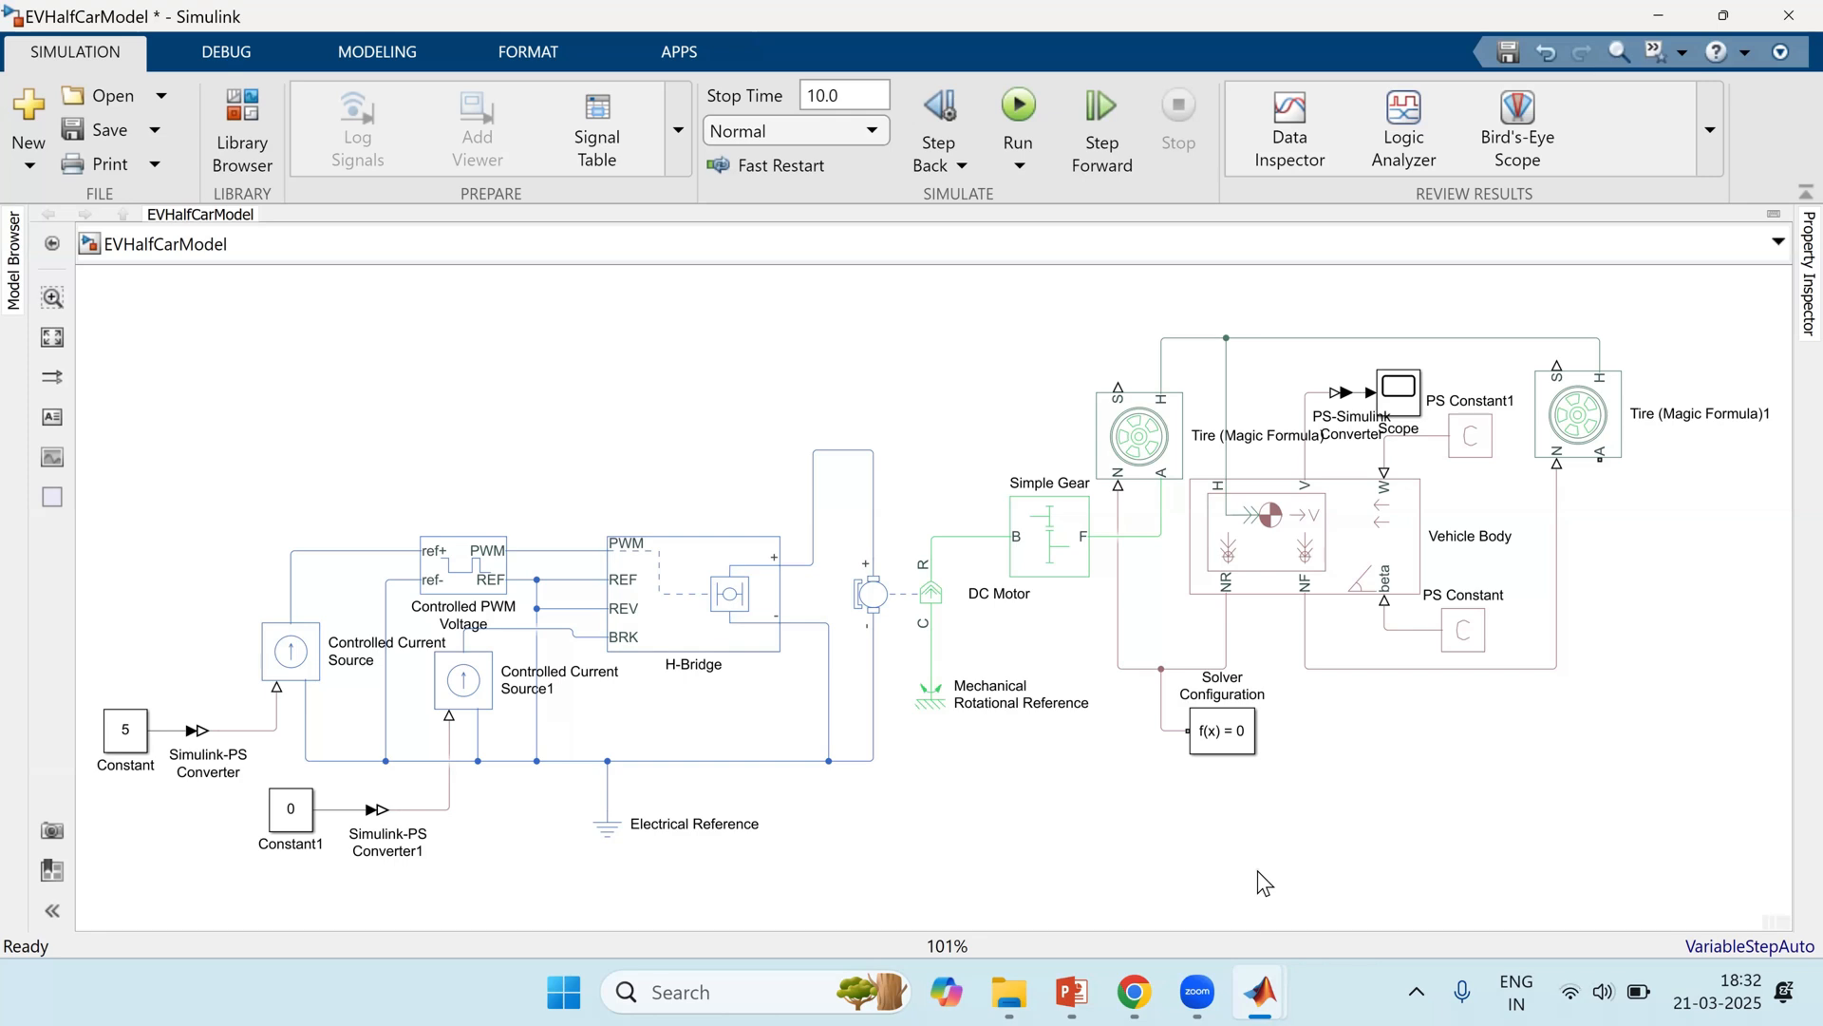
Step: Switch to the PowerPoint Sample Data slide and examine the rider and vehicle masses, CG height, drag coefficient and axle distances
key("alt+Tab")
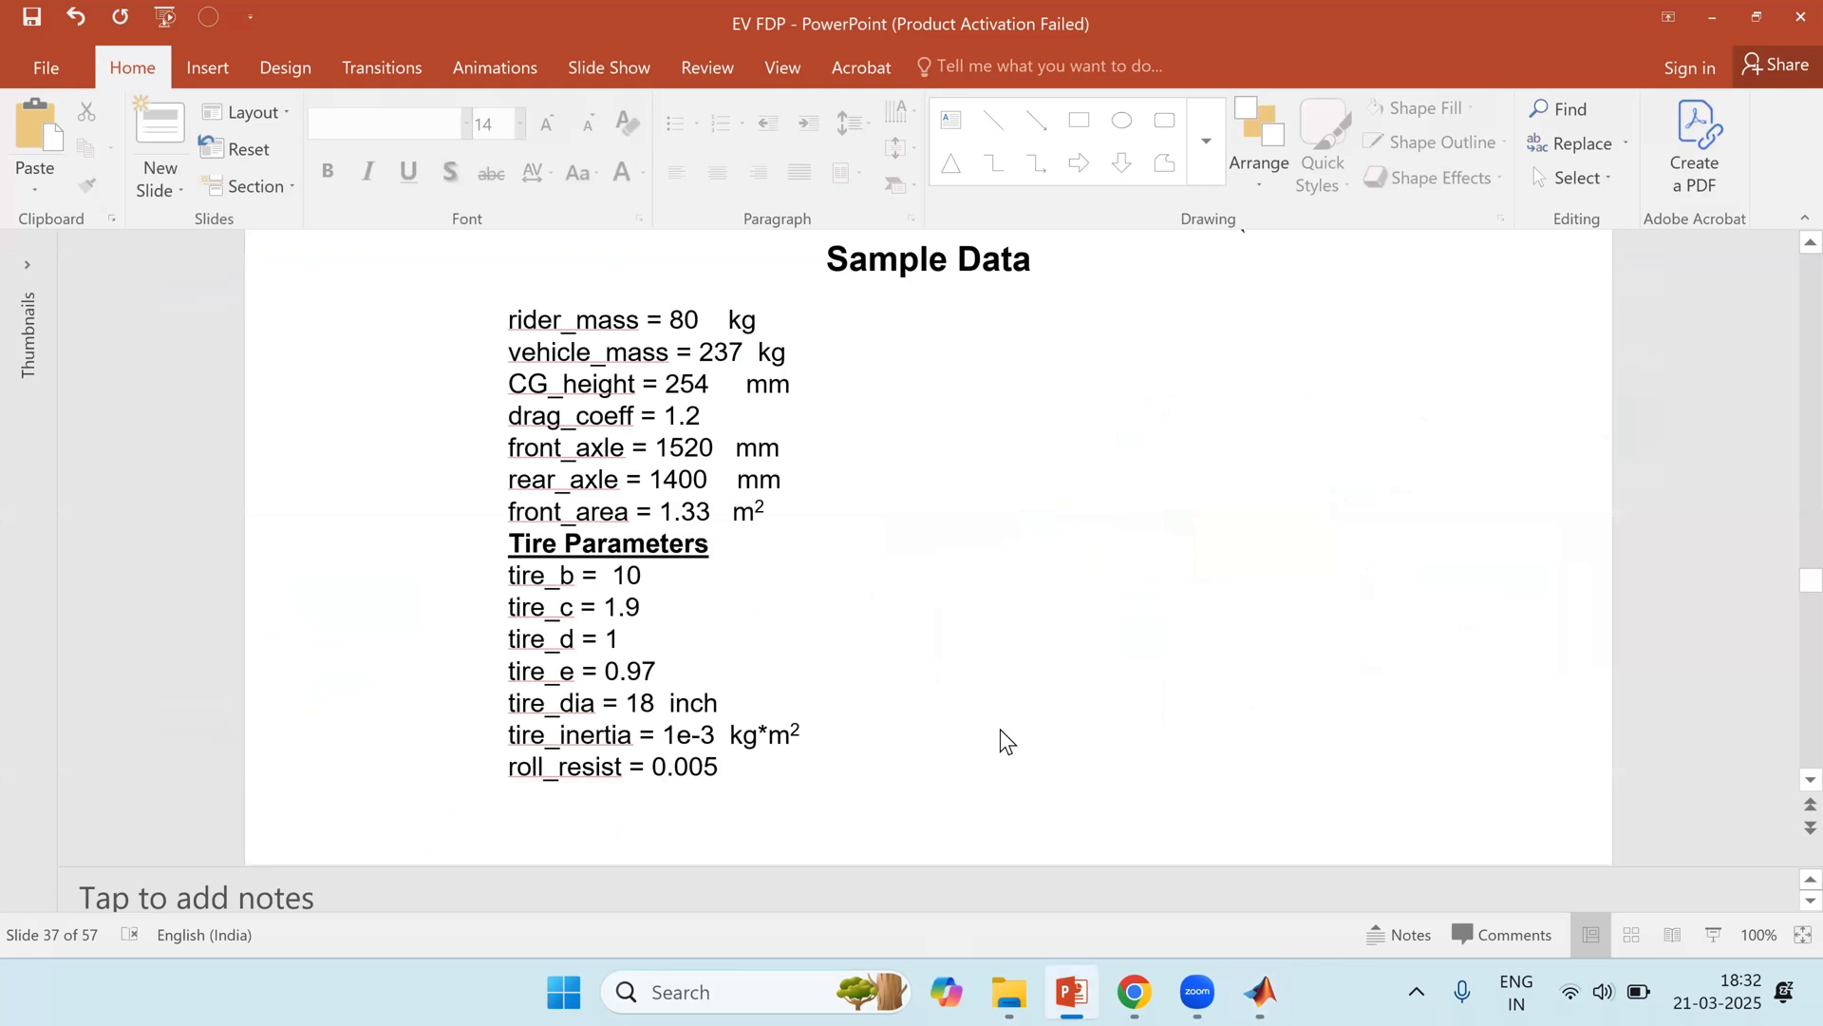
key("alt")
left_click_drag(647, 330, 790, 357)
left_click_drag(513, 384, 644, 491)
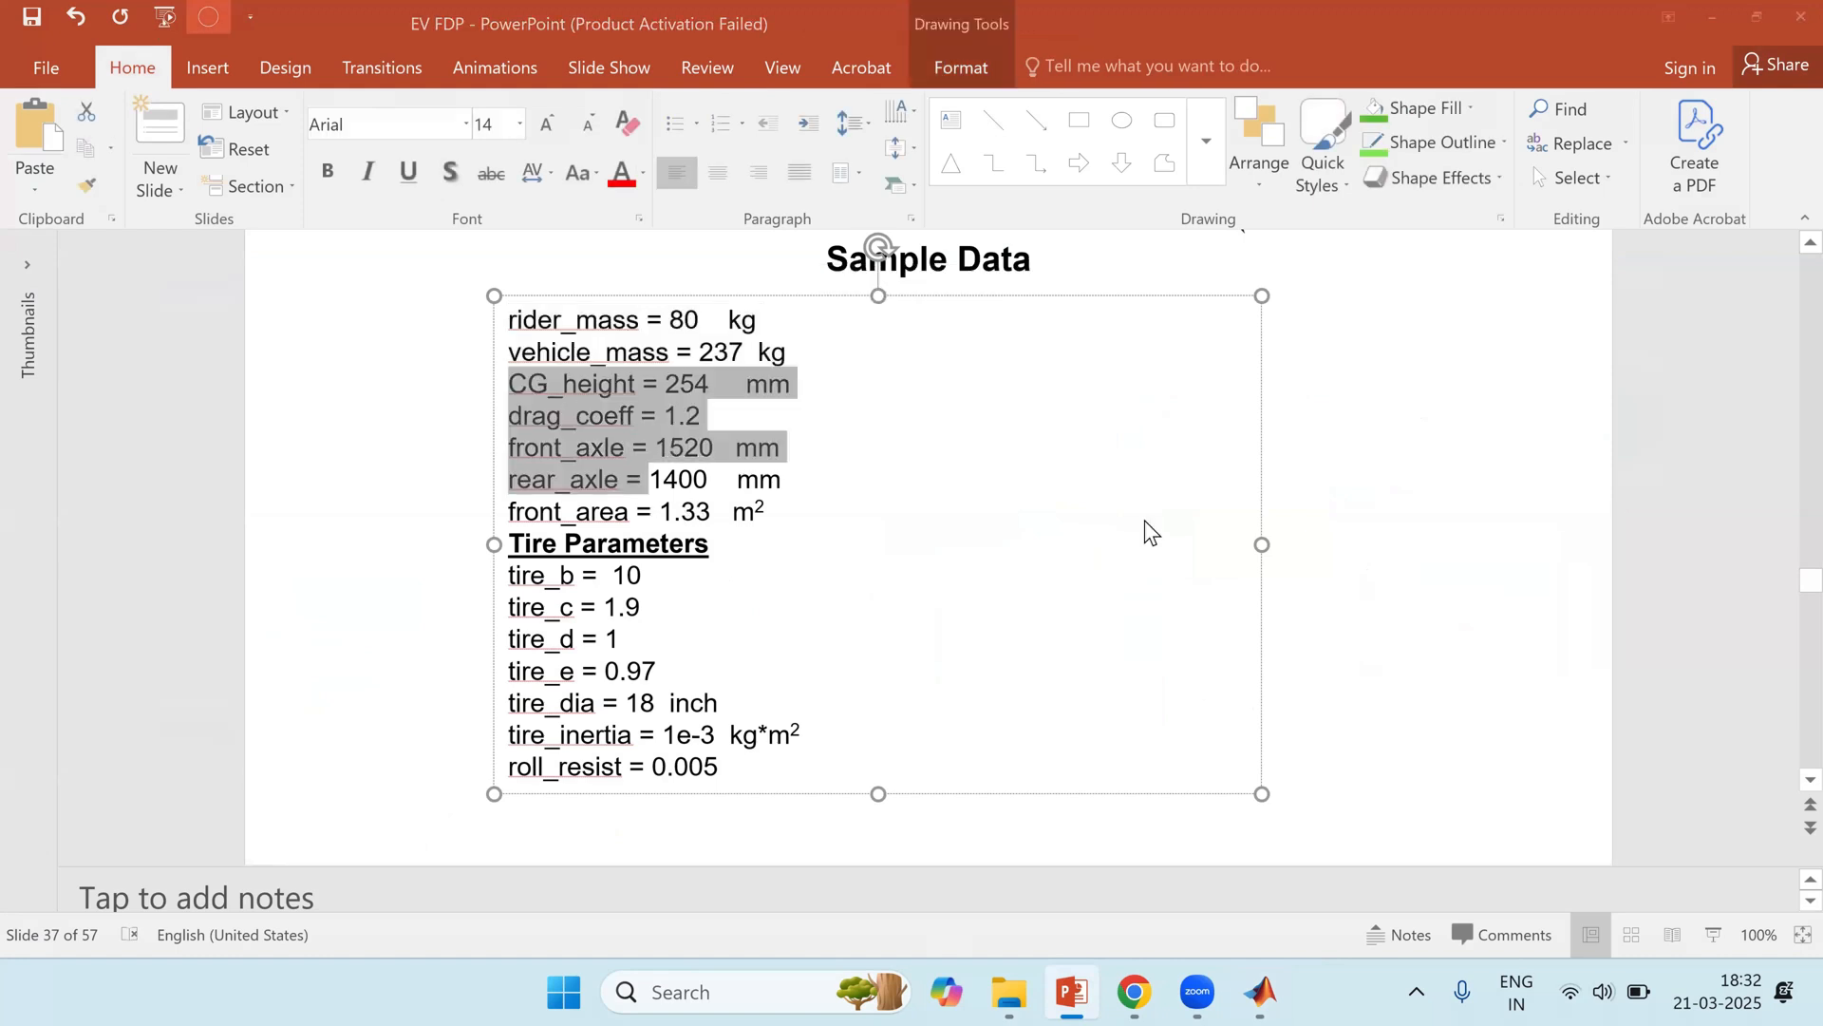
Step: Switch to Simulink and check the Vehicle Body's mass, wheels per axle, axle distances and CG height against the sample data
key("alt+Tab")
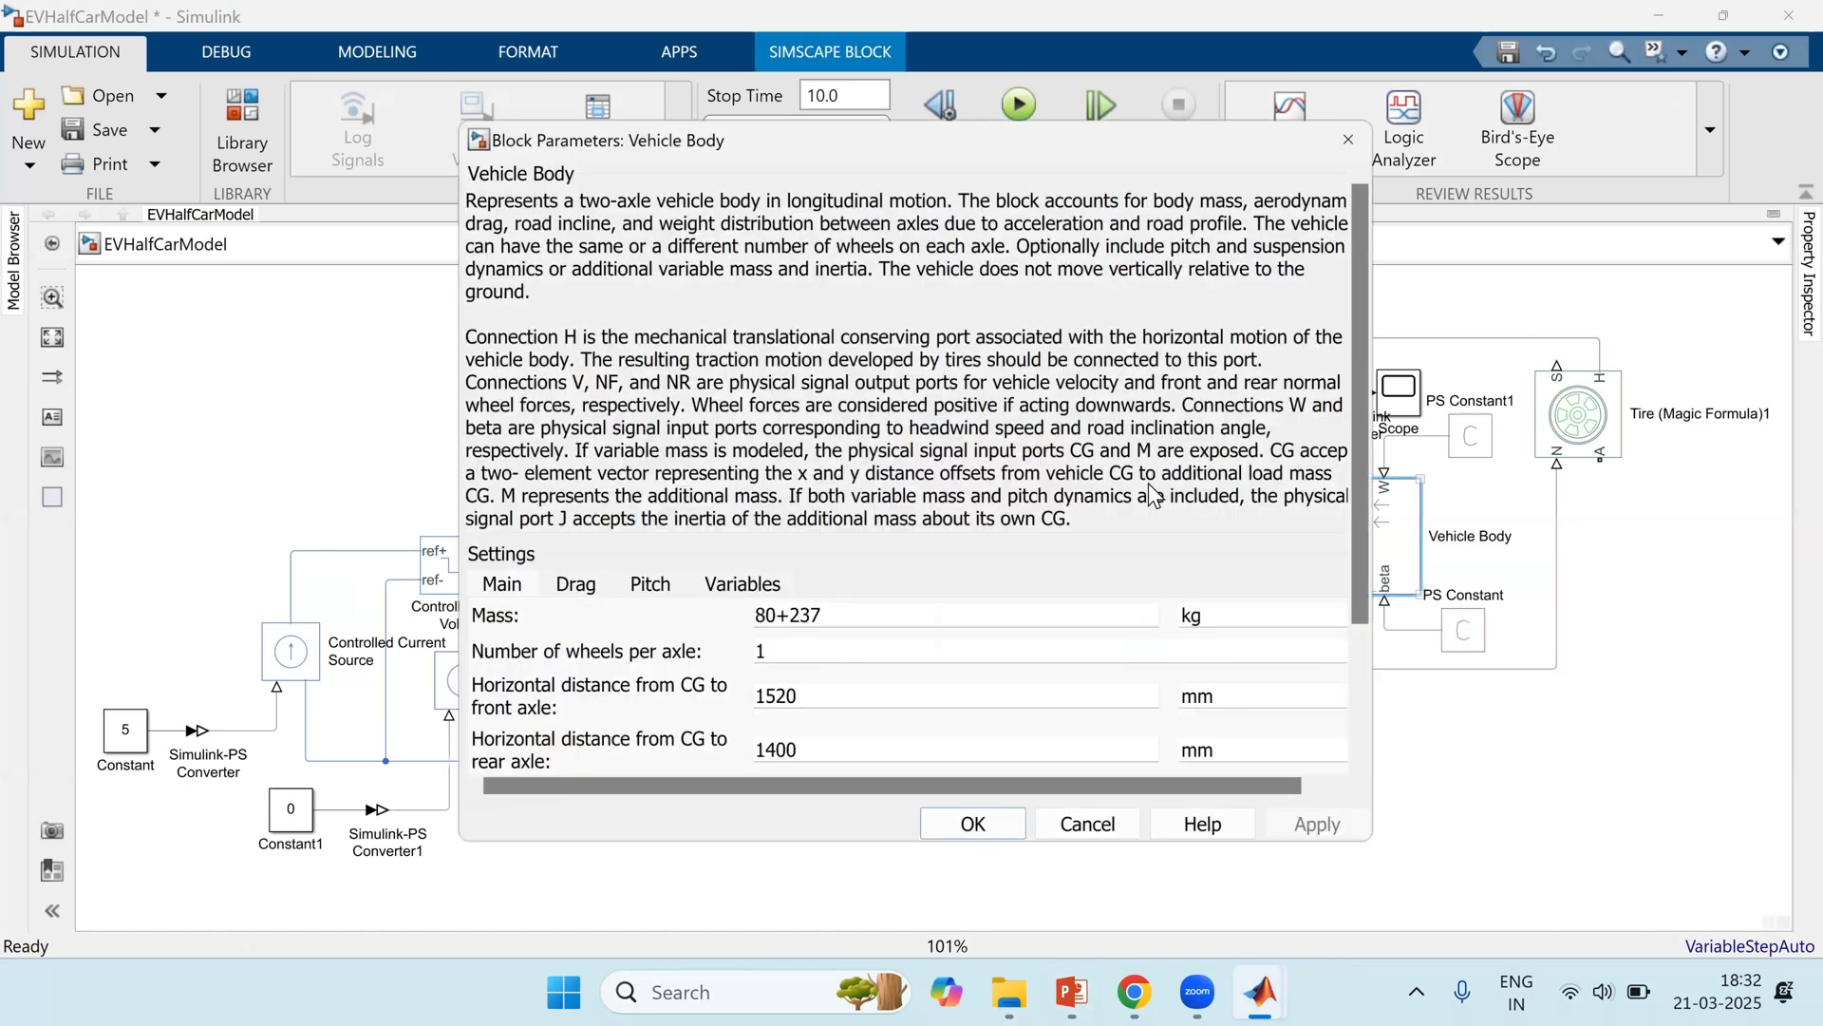
left_click_drag(959, 141, 752, 166)
scroll(773, 484, "down", 3)
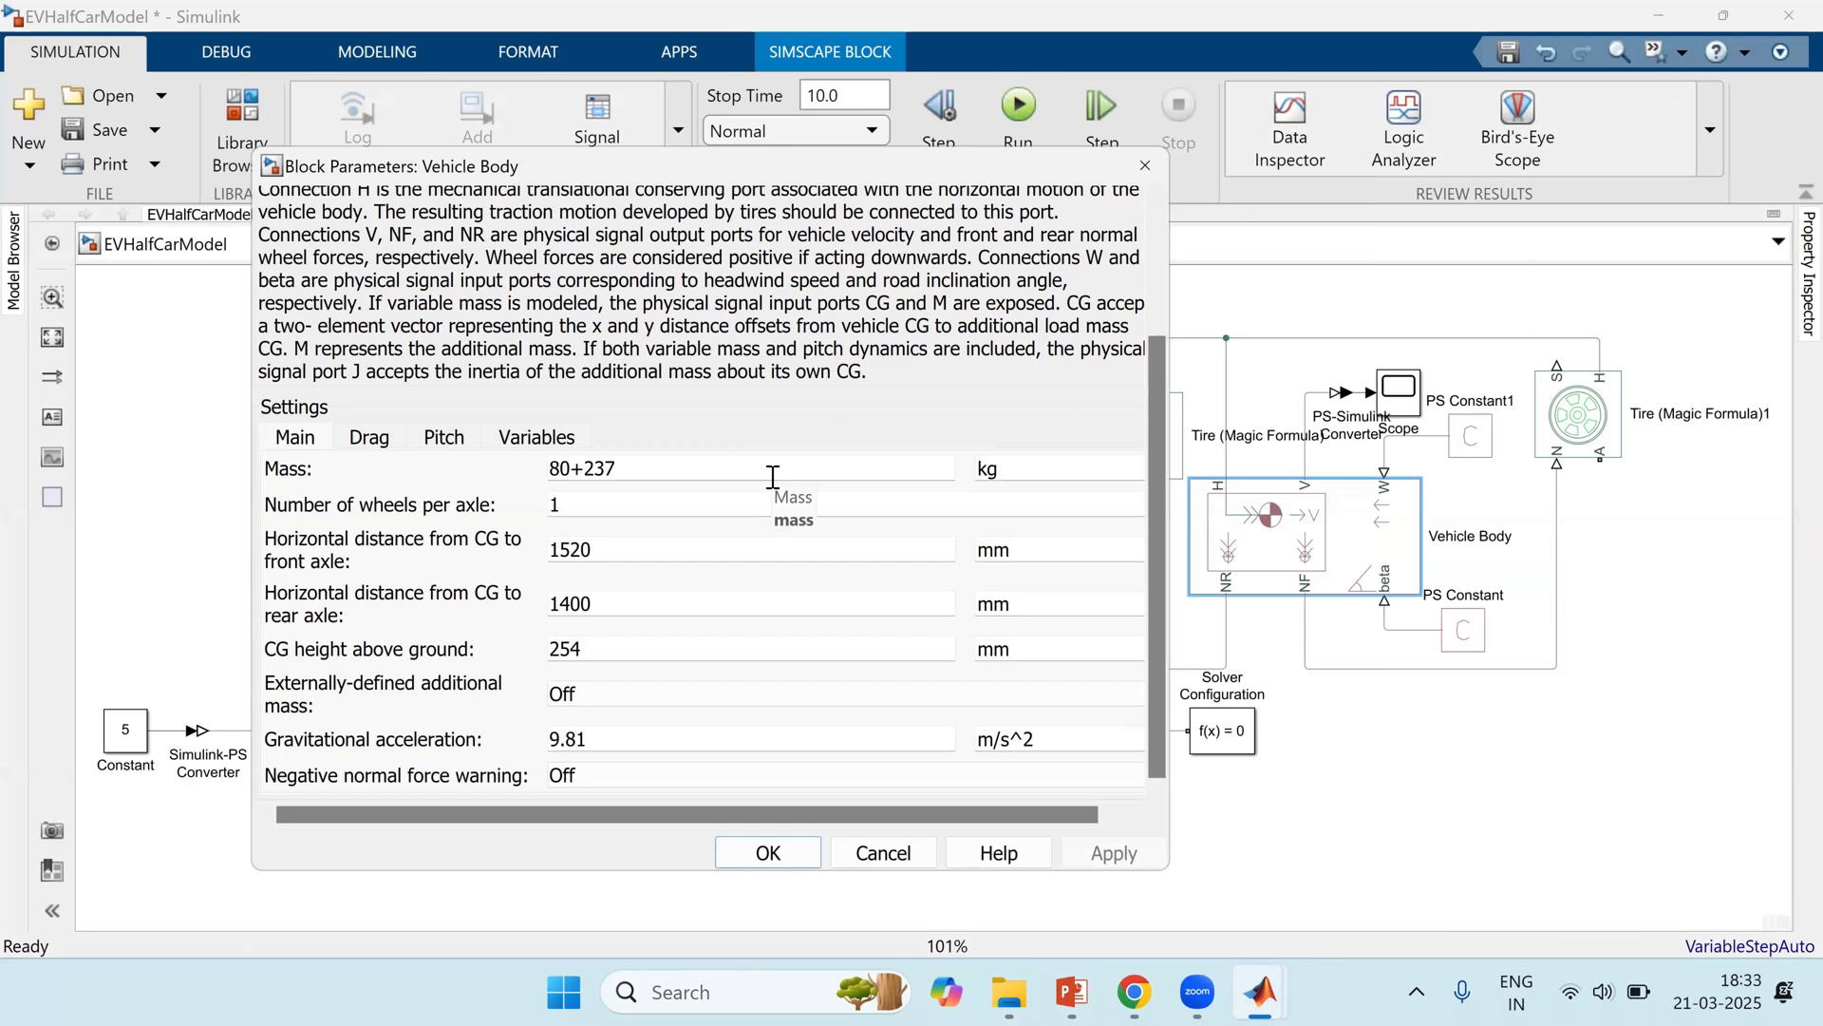
triple_click(773, 477)
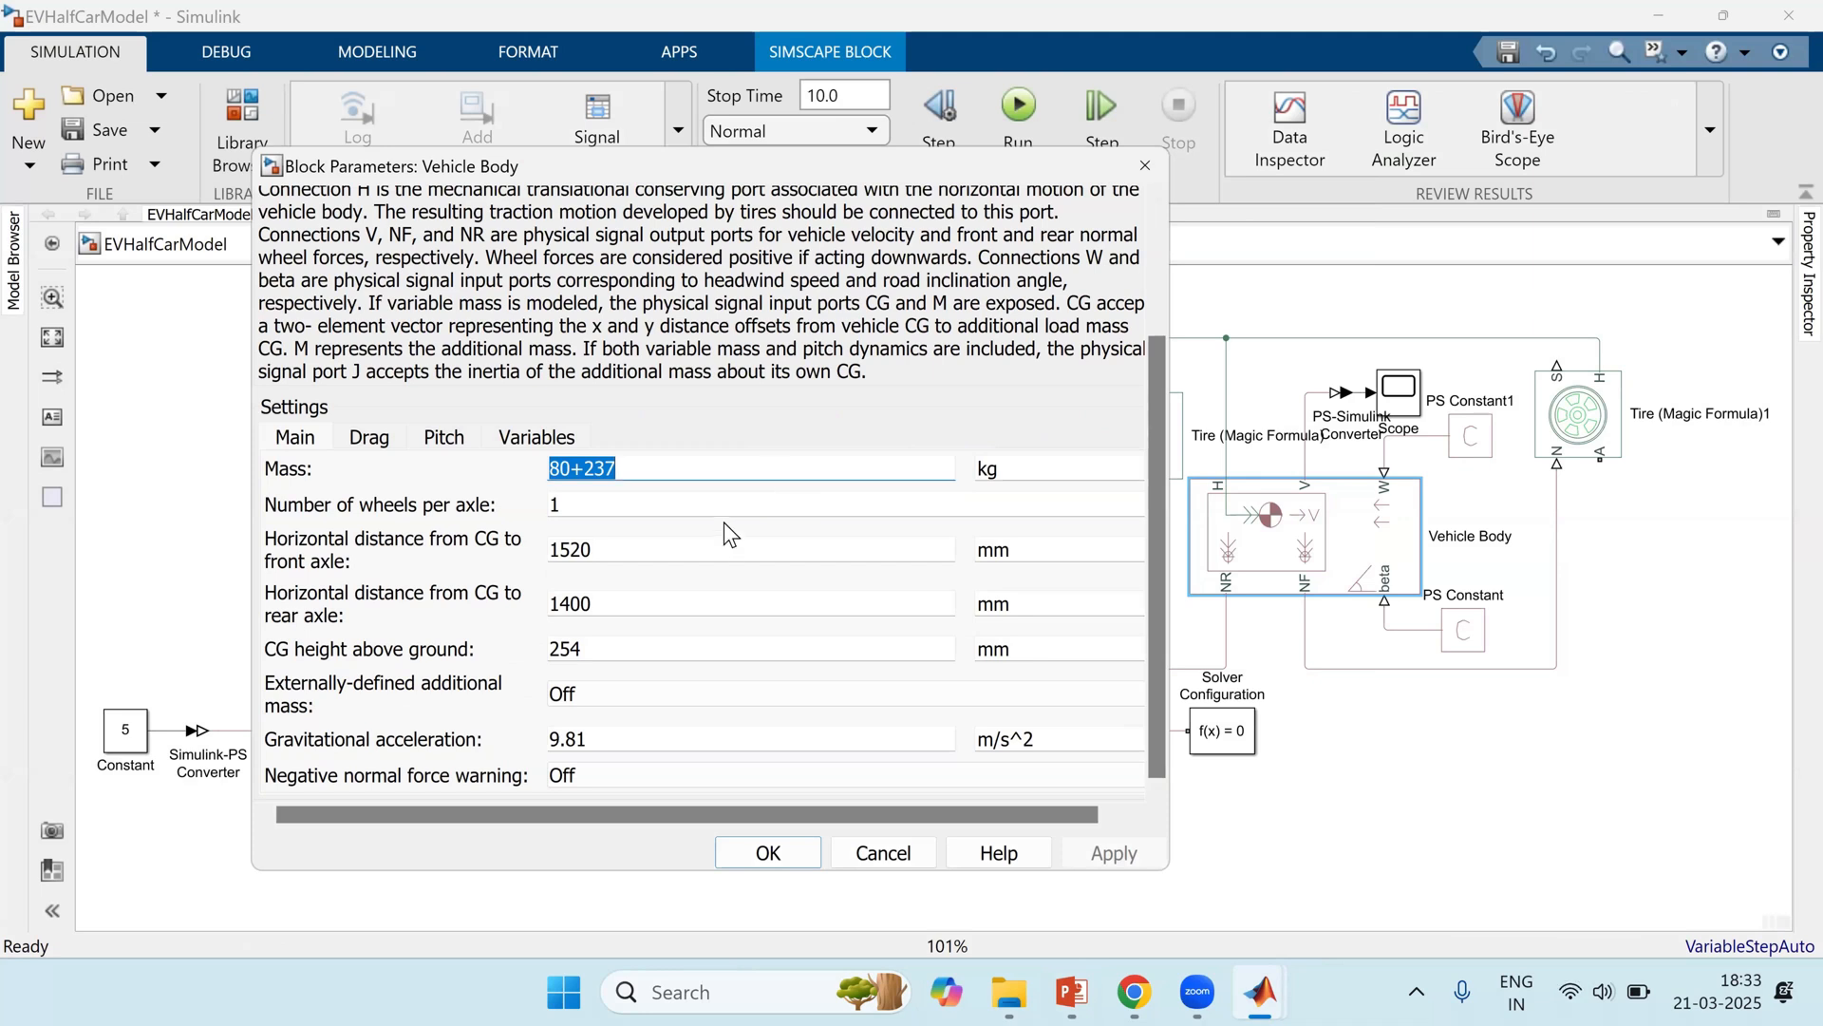
key("Tab")
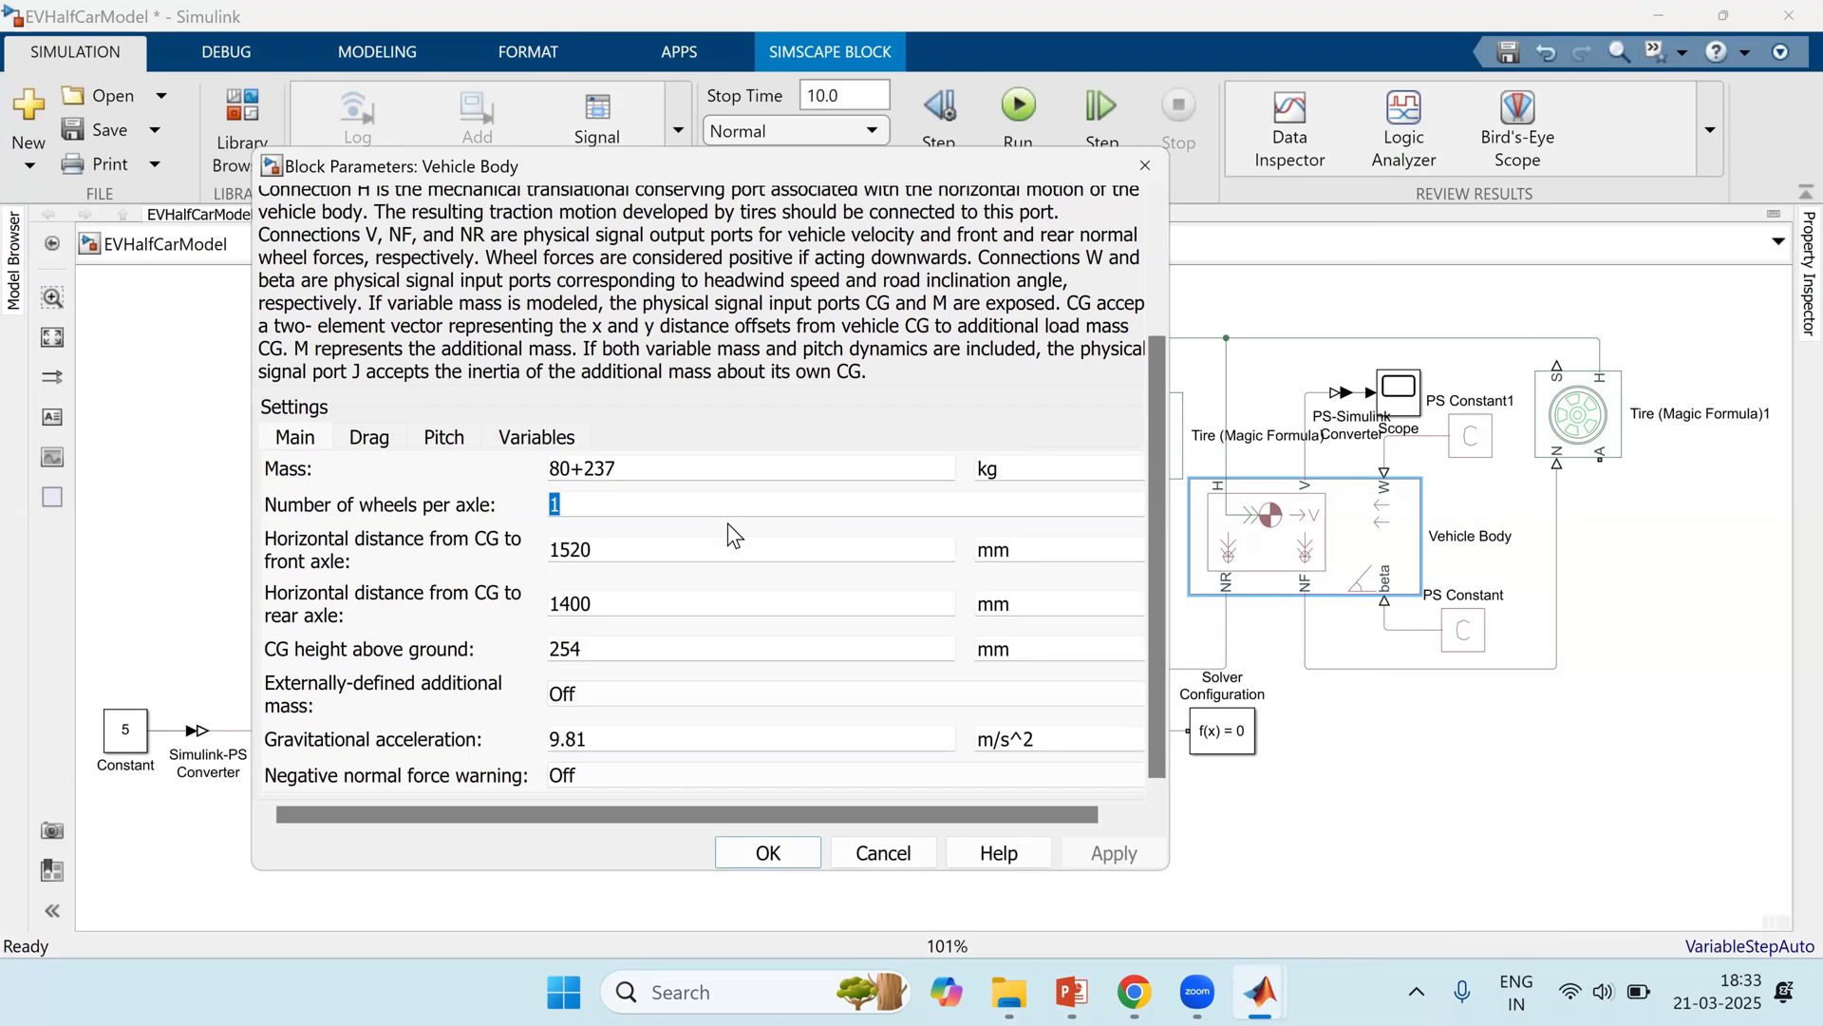
left_click(749, 556)
double_click(755, 540)
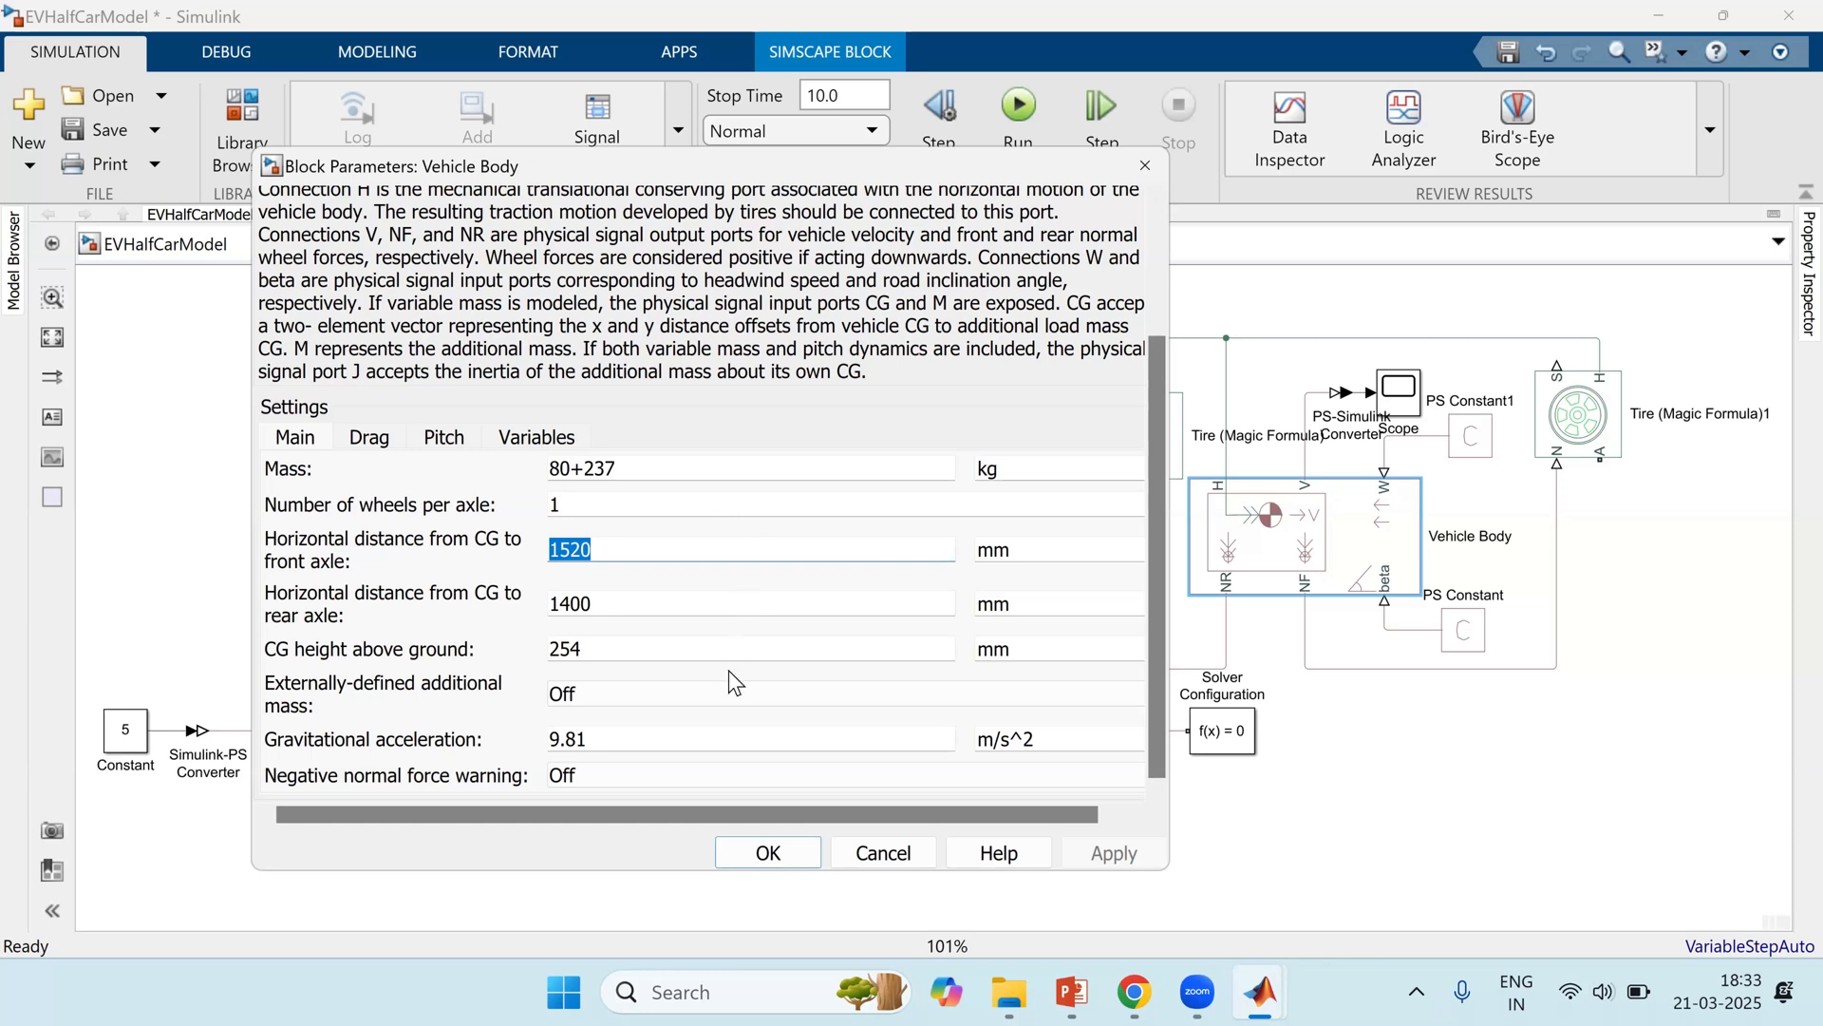
key("Tab")
key("Tab")
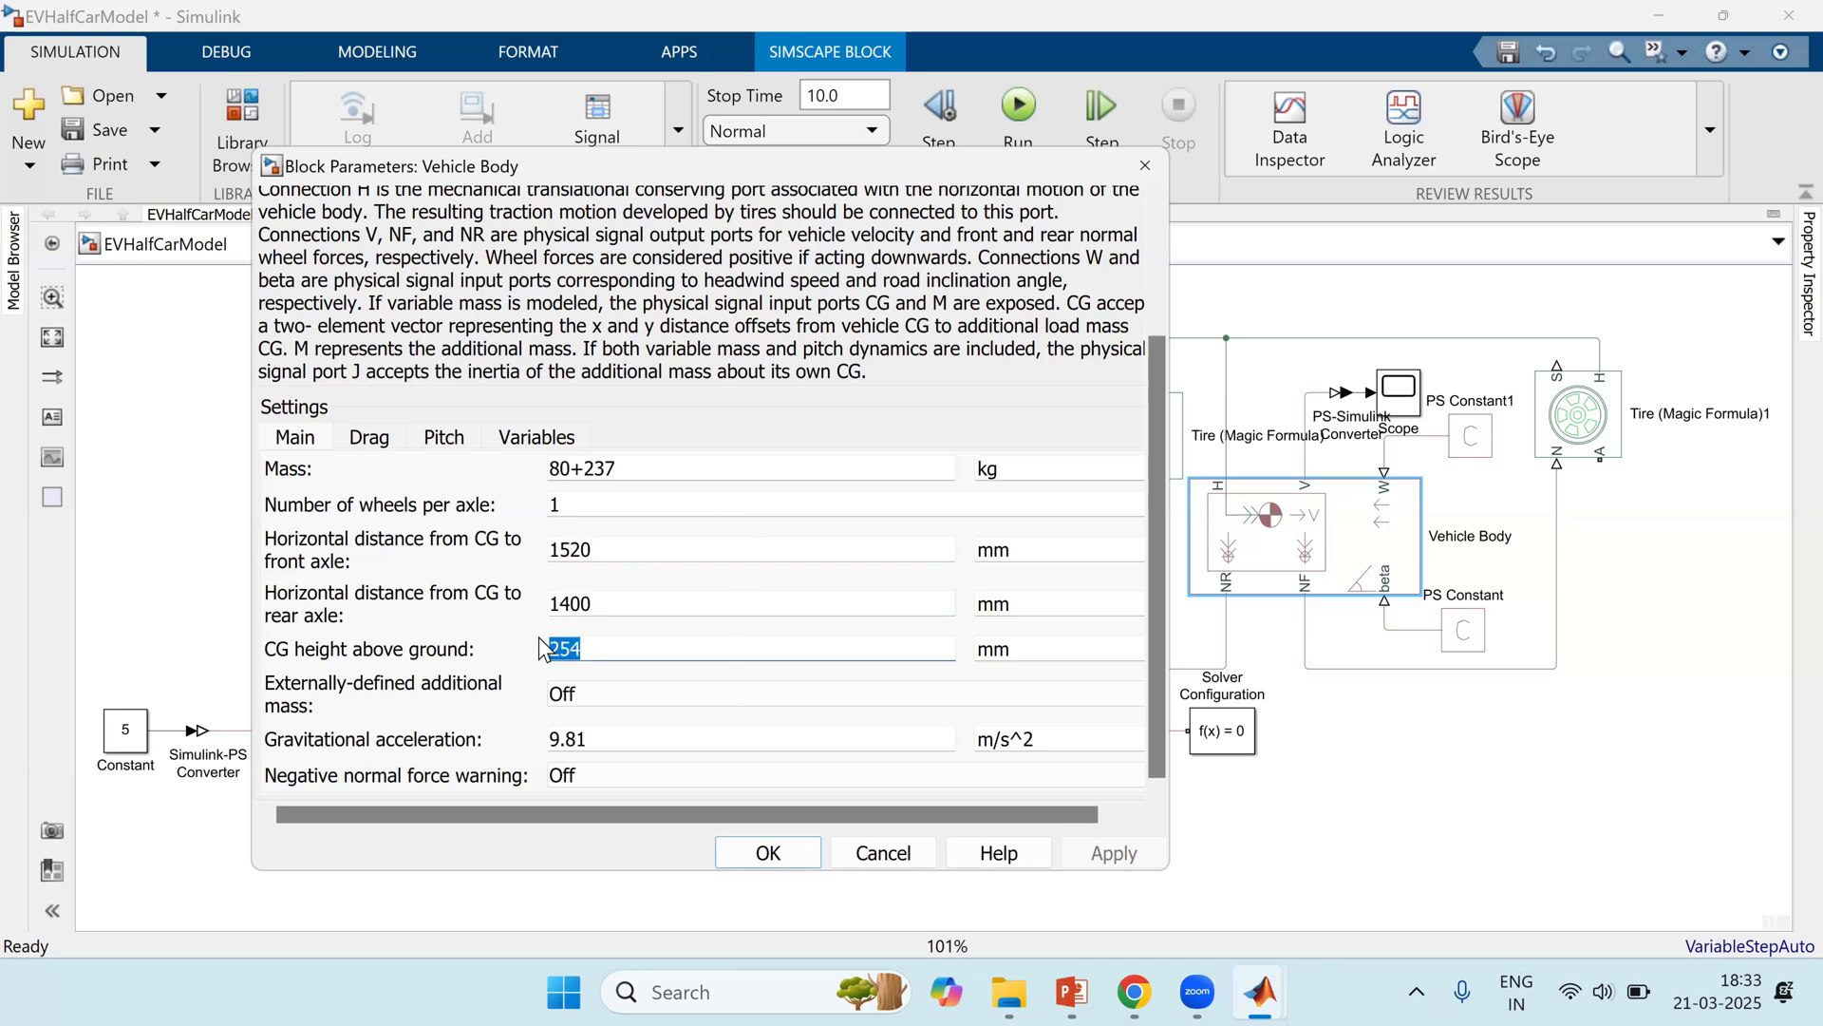
Step: Check the Vehicle Body's frontal area and drag coefficient, and close its parameters without changes
left_click(372, 439)
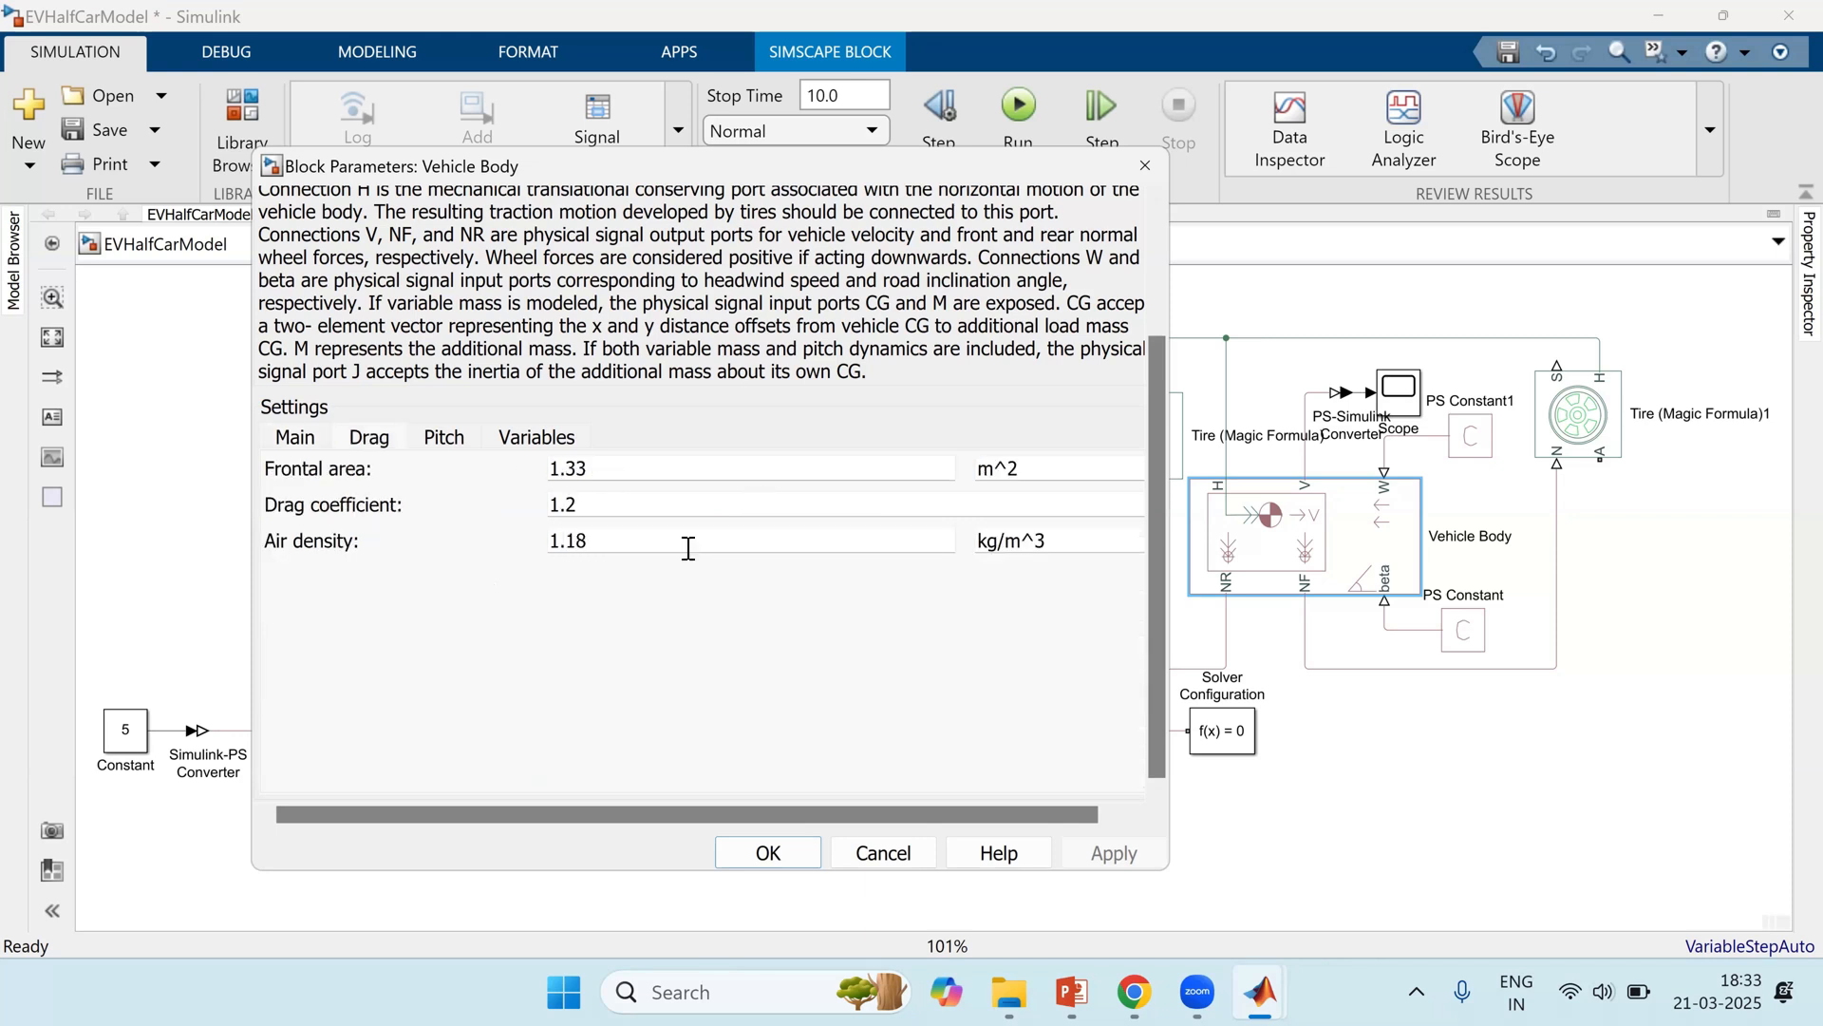
double_click(663, 473)
double_click(657, 509)
left_click(881, 852)
Step: Review the Magic Formula coefficients of the tire connected to the Simple Gear, and close its parameters without changes
left_click(1123, 449)
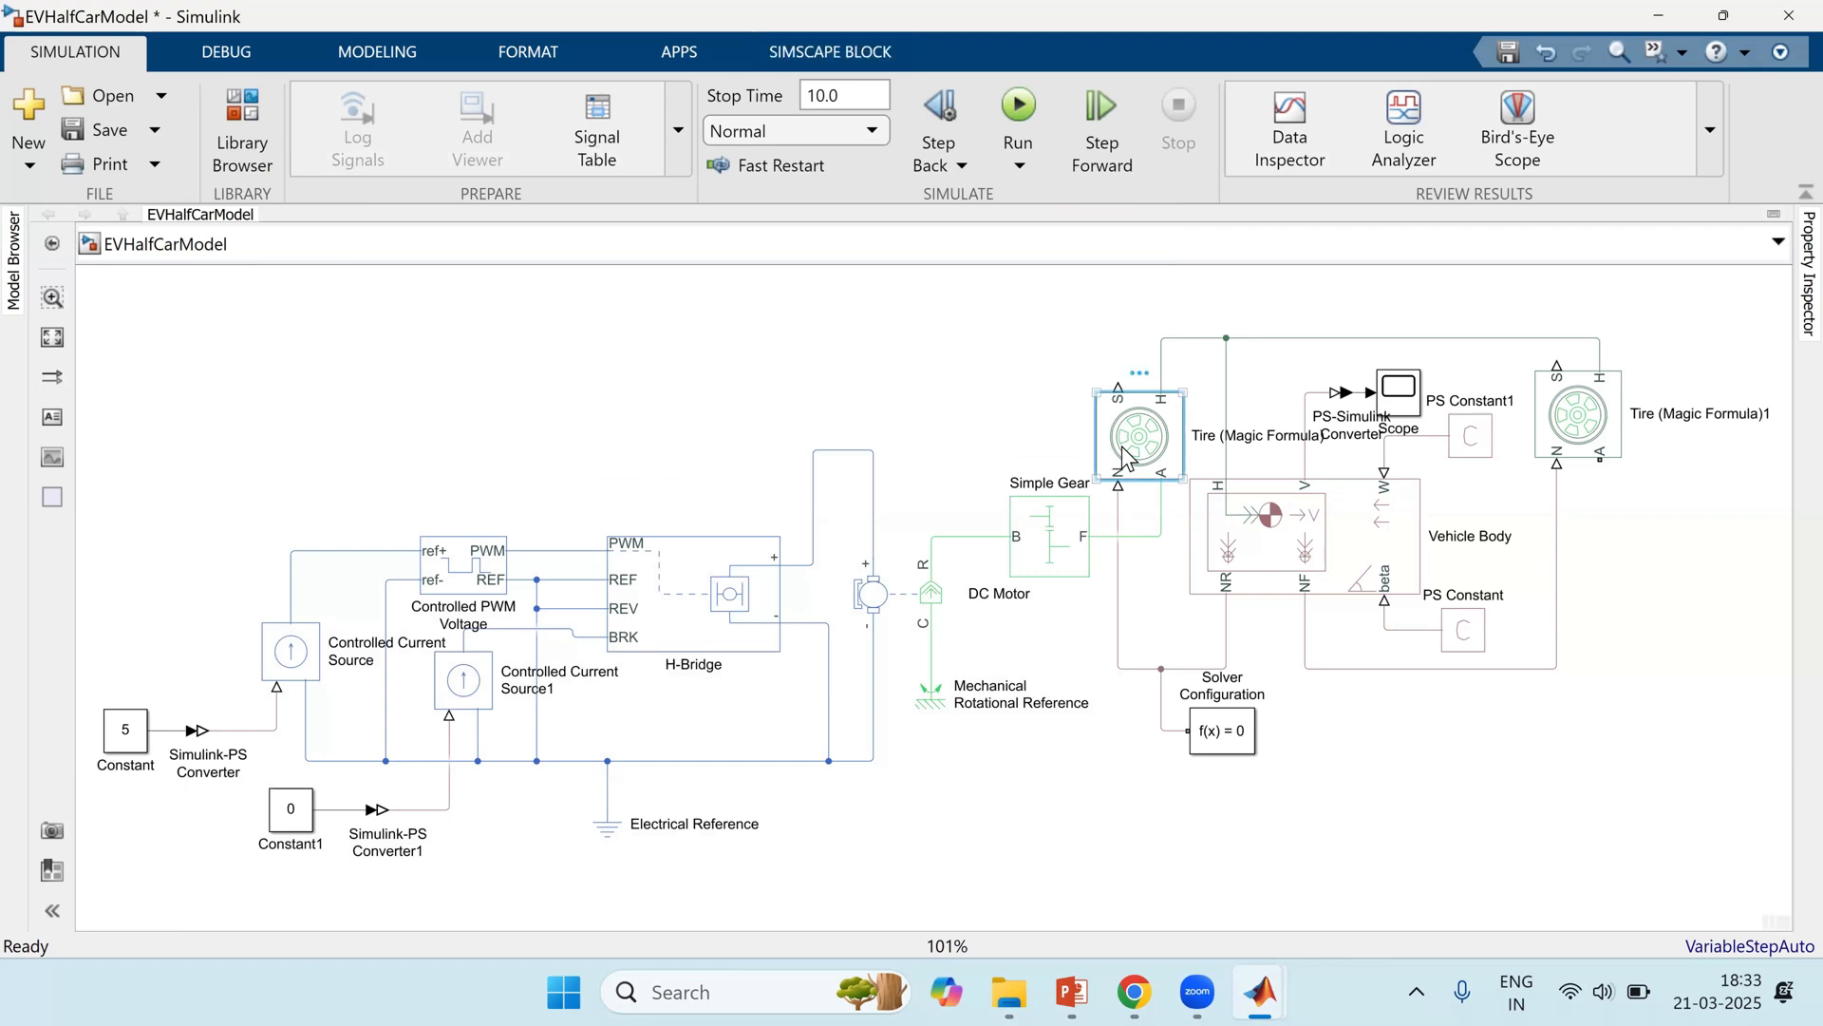
double_click(1123, 451)
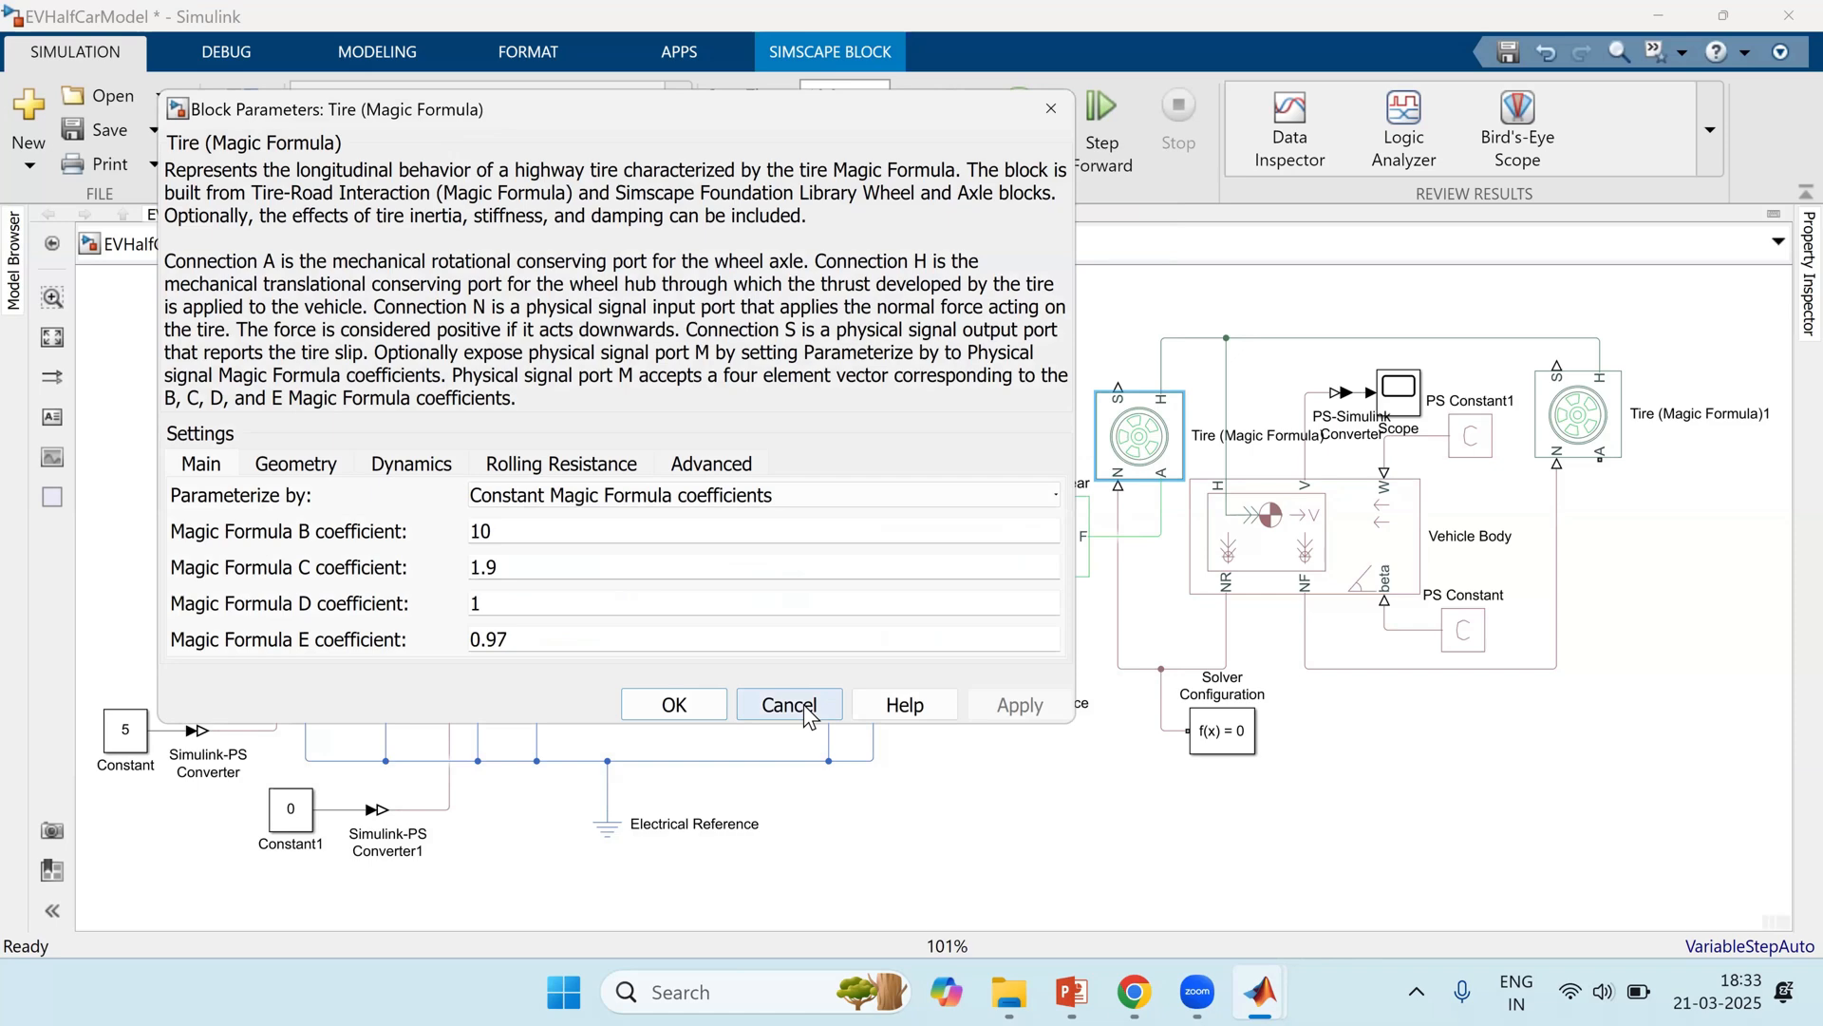
key("Escape")
left_click(1458, 862)
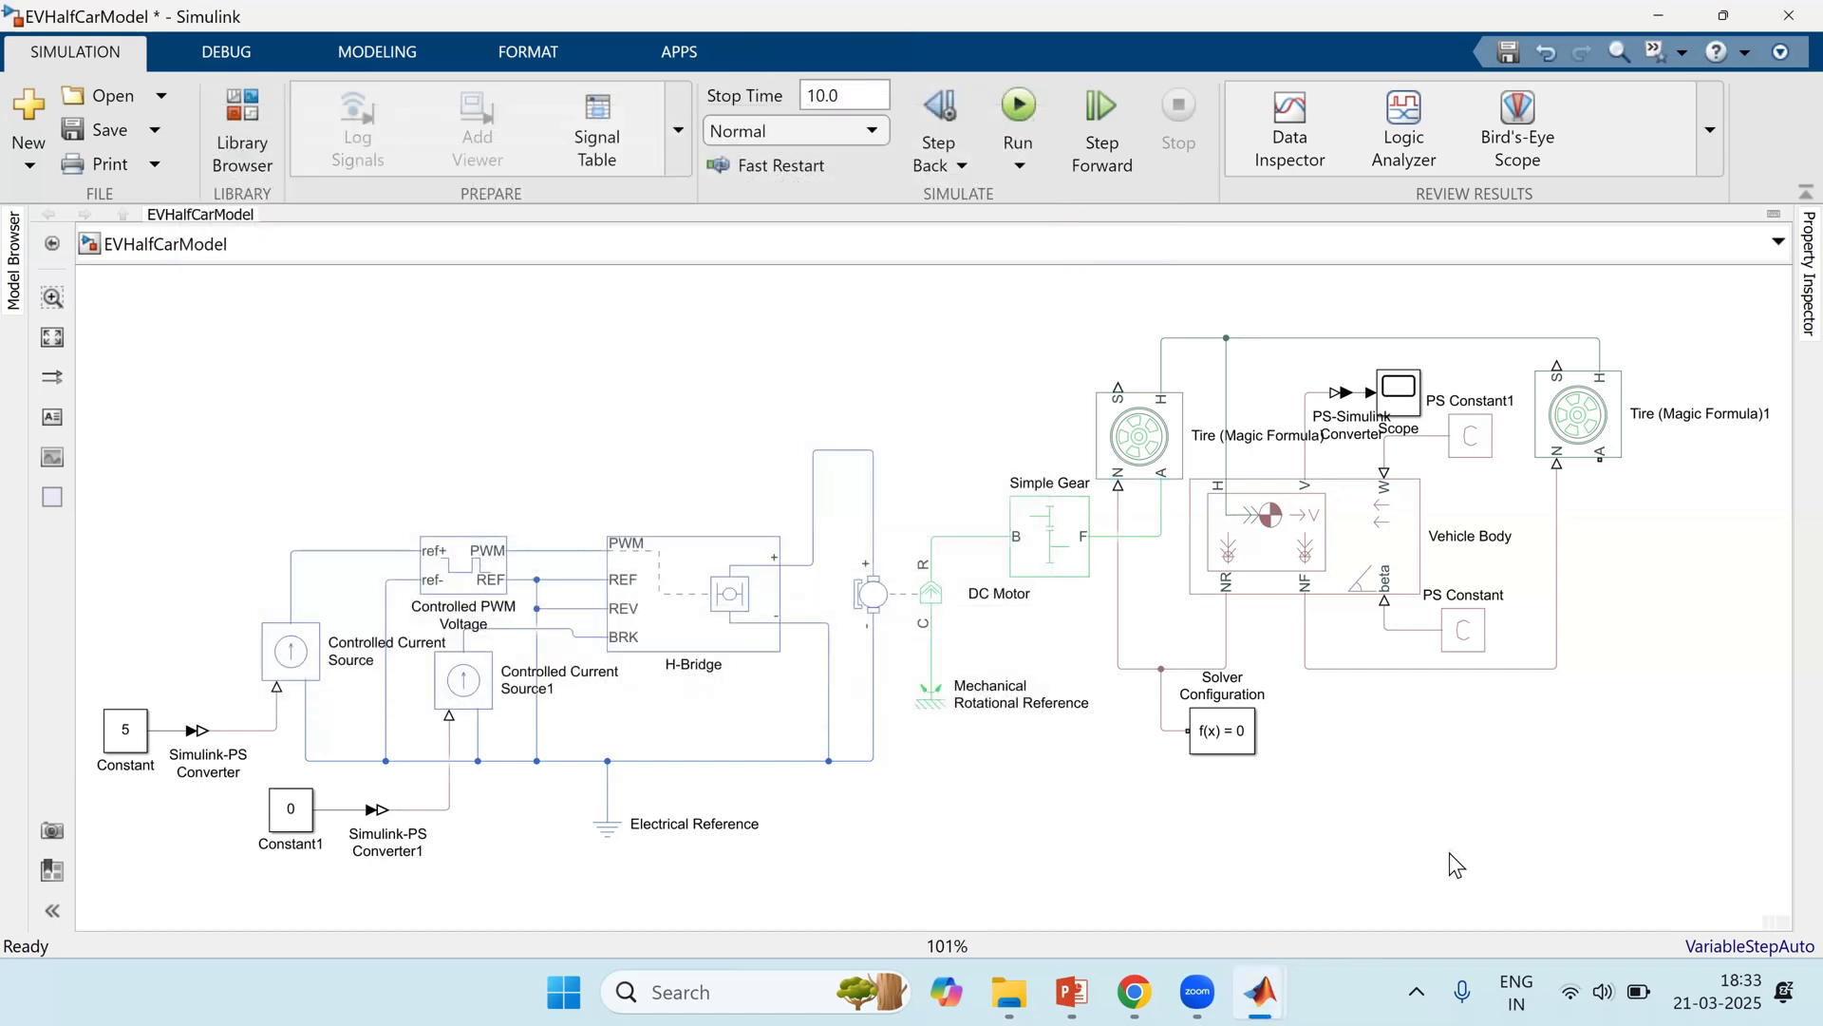
Step: Reopen the Vehicle Body parameters and capture a screenshot of the dialog showing all its main settings
left_click(1355, 560)
double_click(1355, 560)
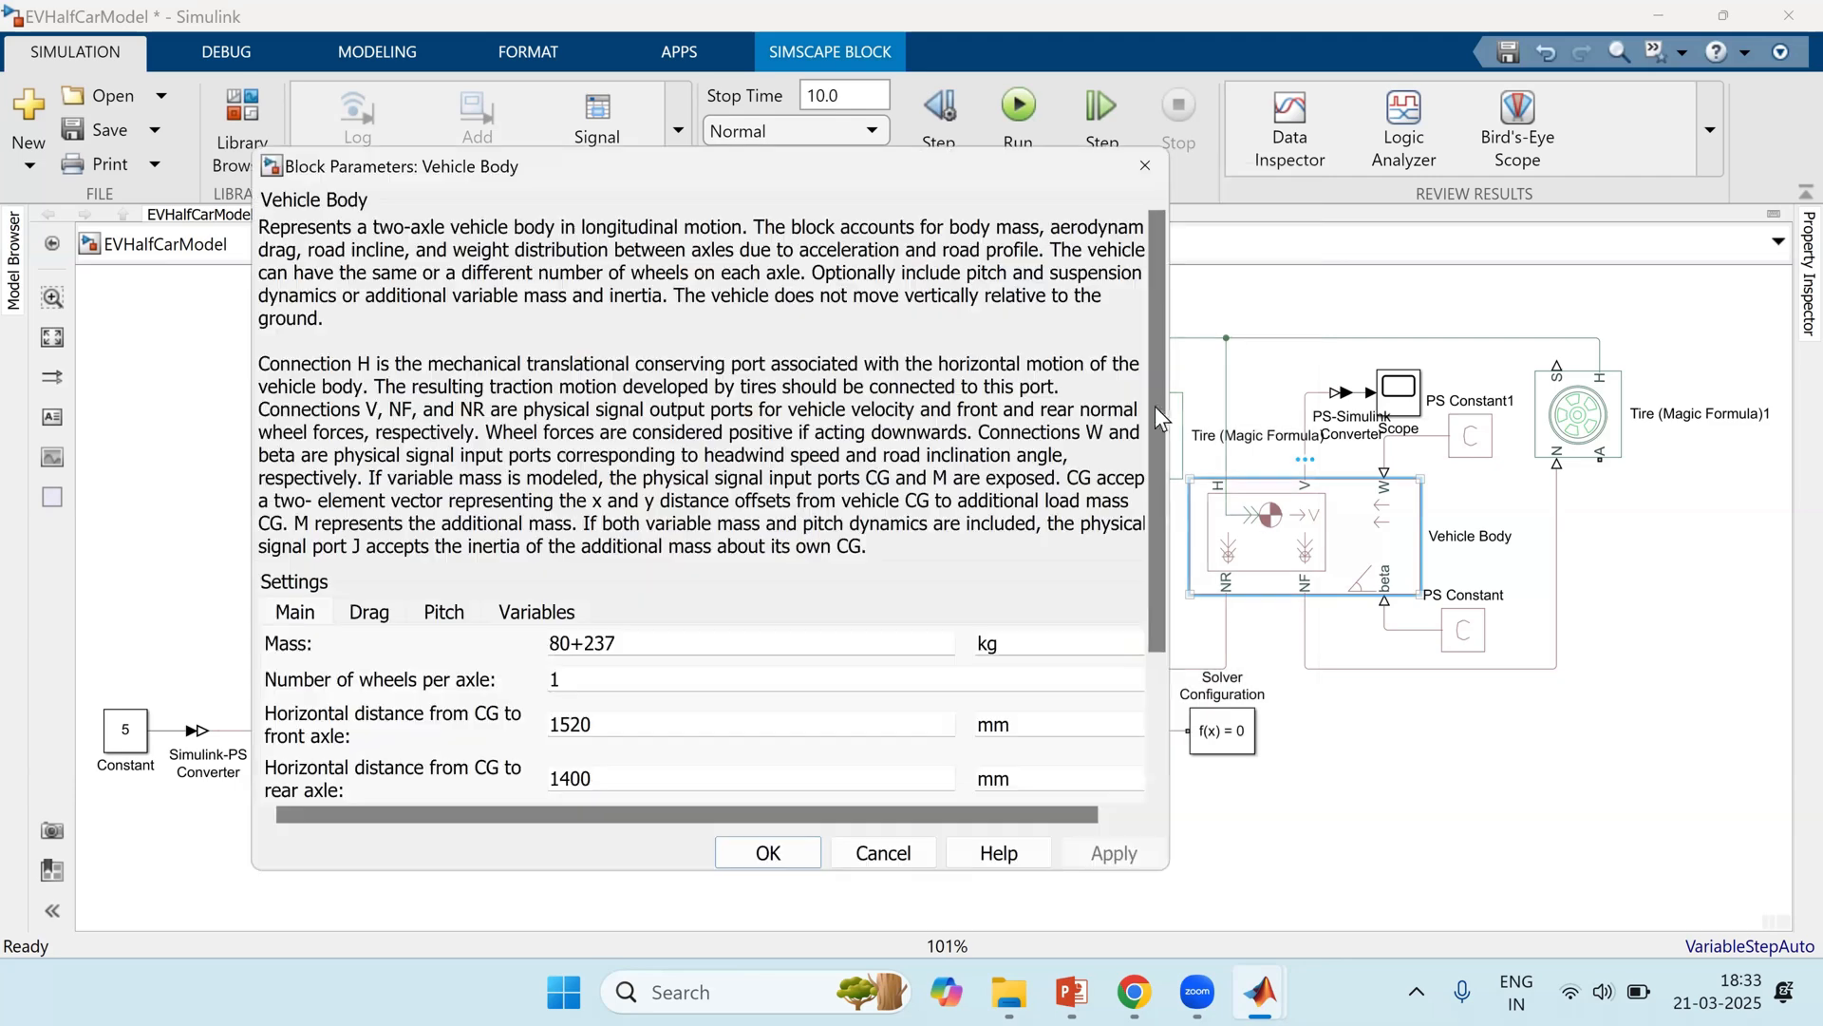
scroll(1155, 585, "down", 3)
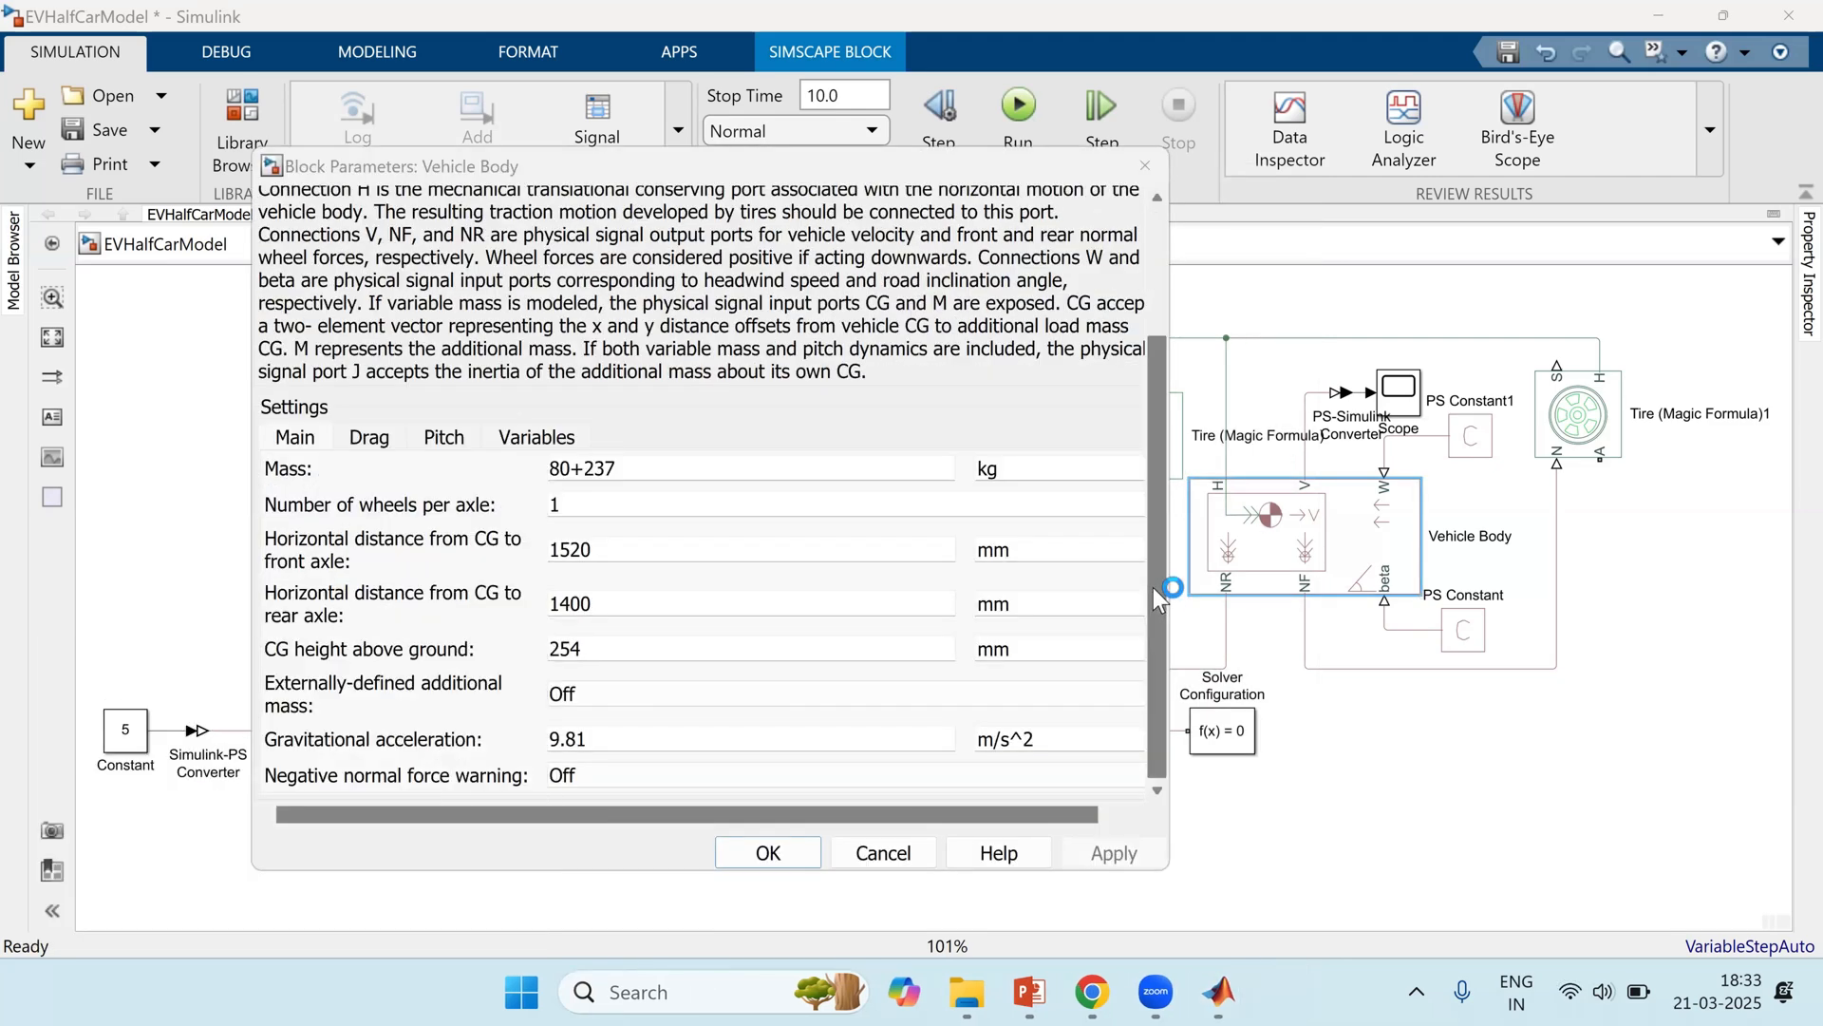
left_click(632, 404)
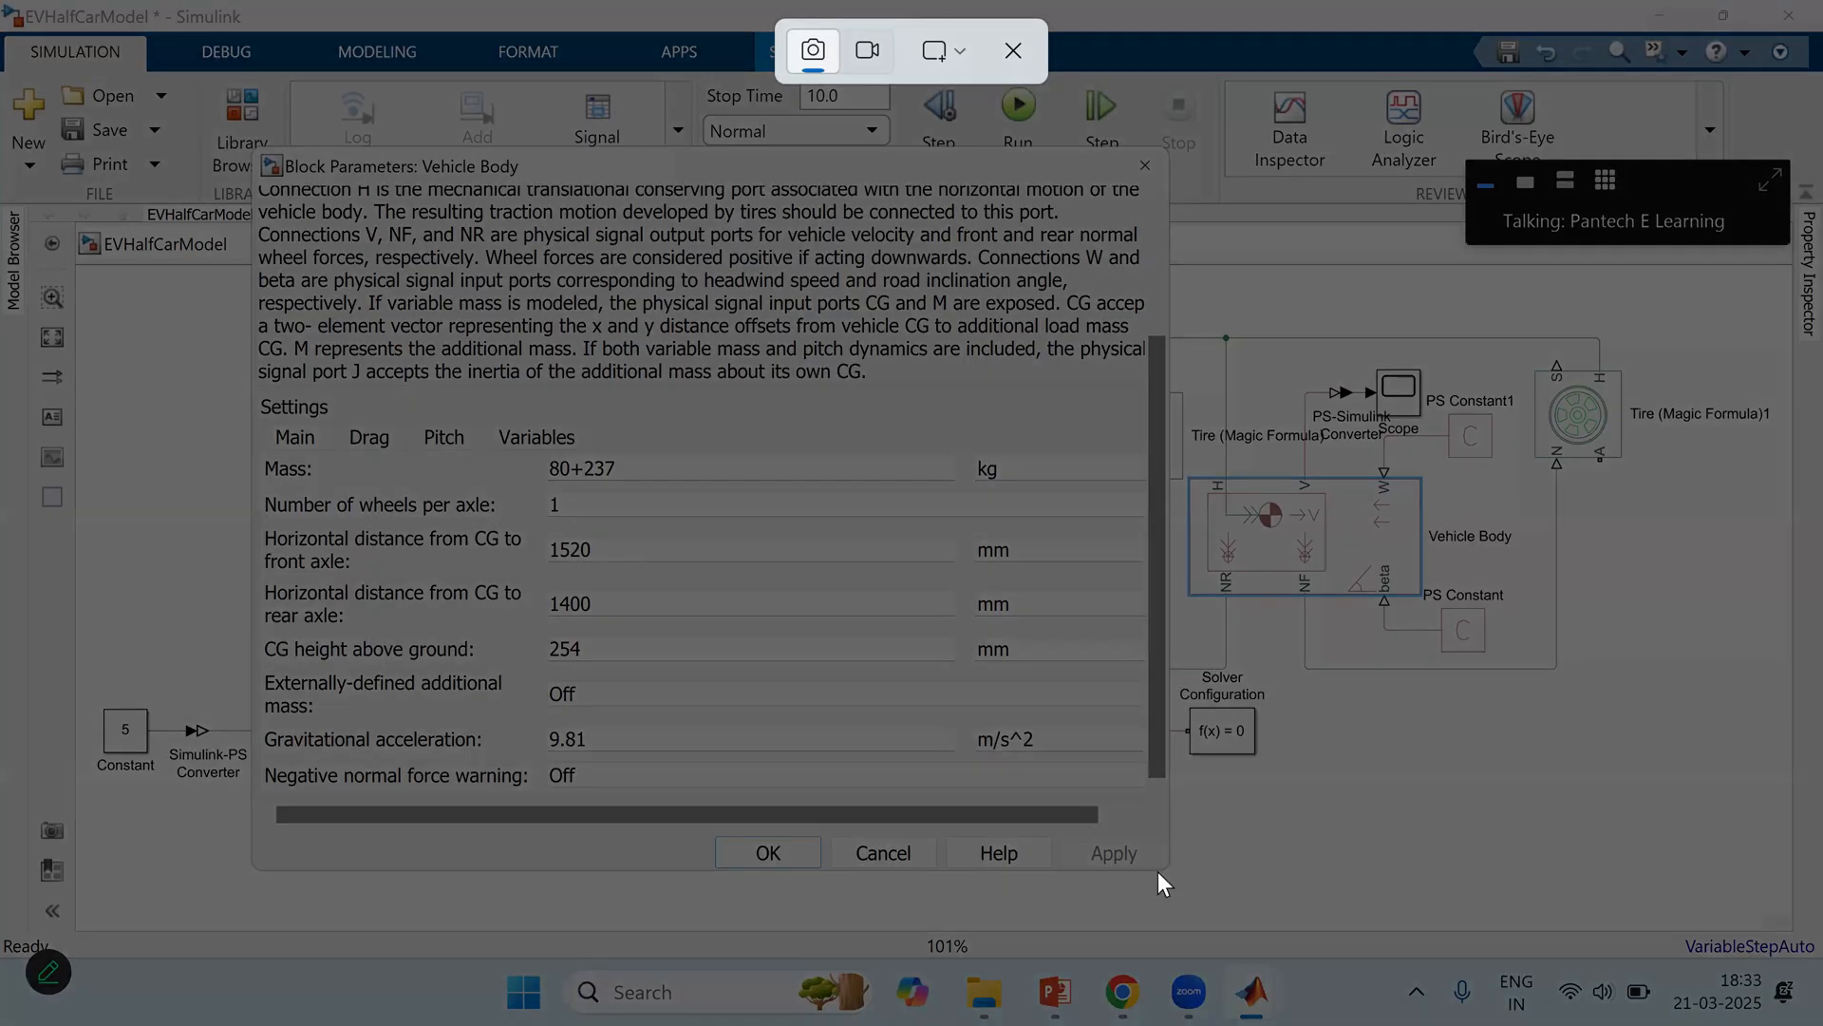
left_click_drag(1159, 870, 1156, 883)
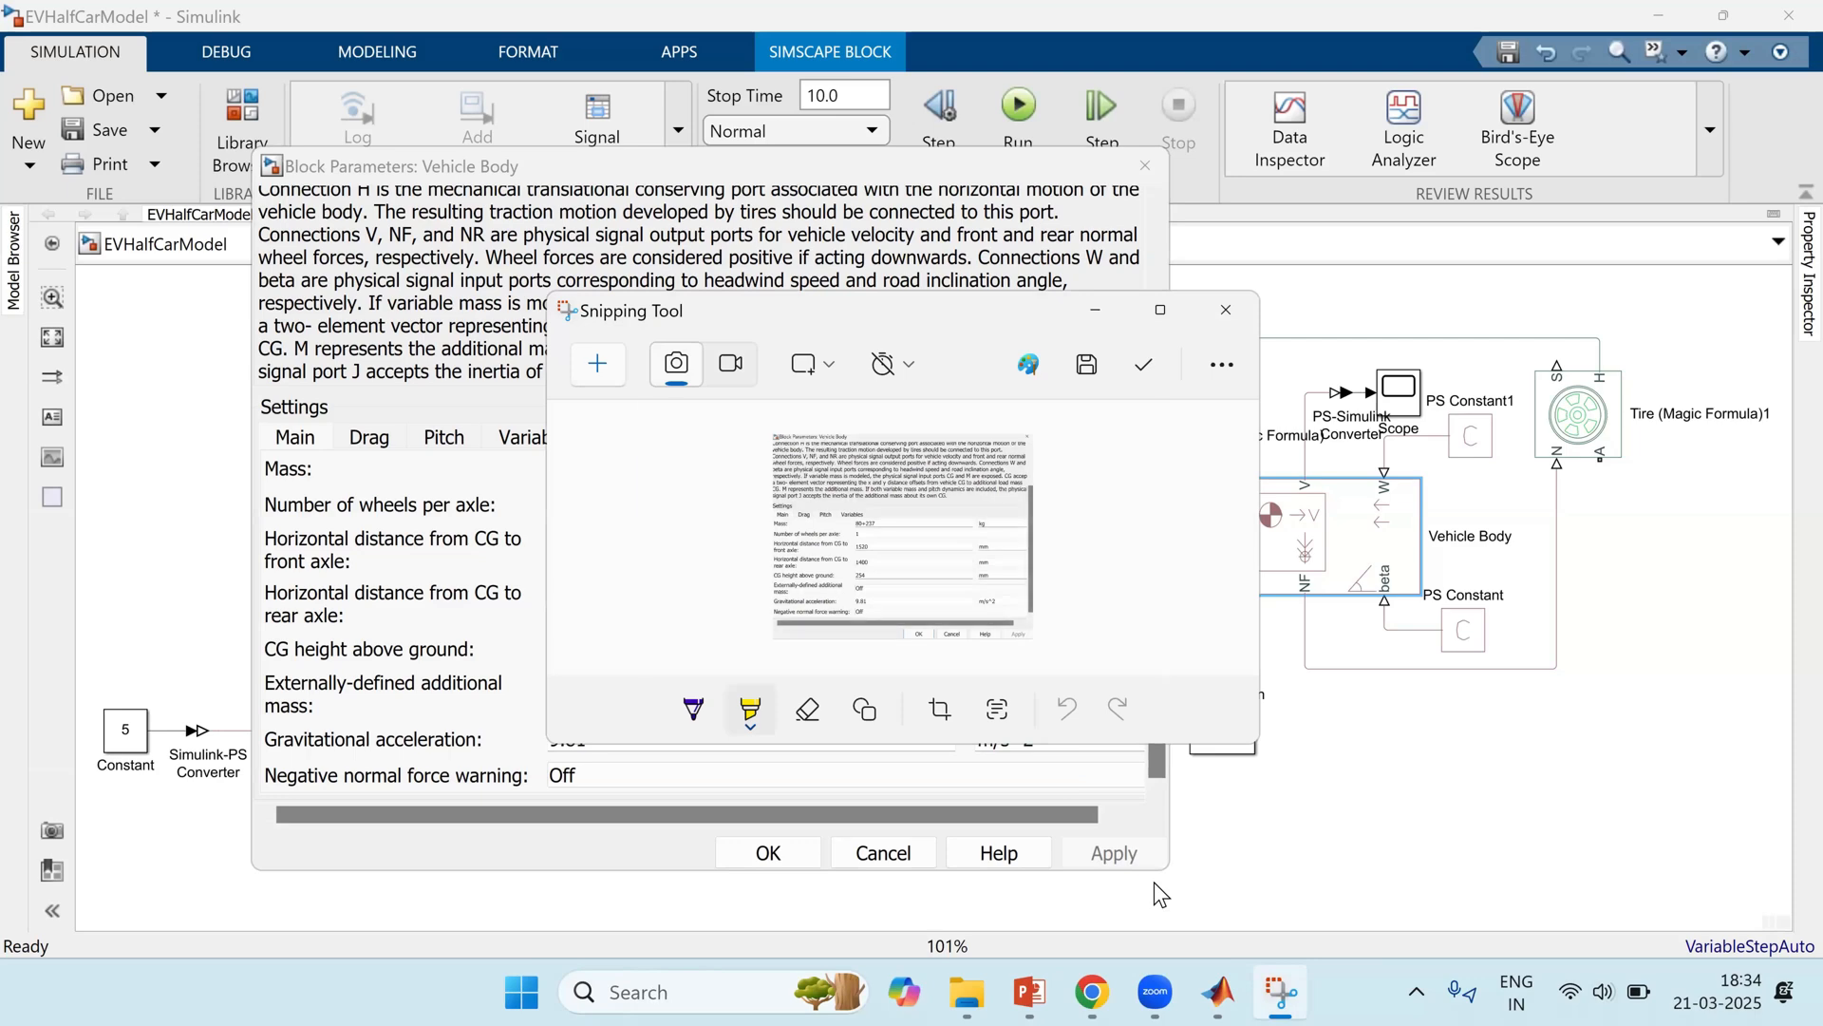
Step: Switch to Zoom and share the Vehicle Body parameter screenshot with everyone in the meeting chat
key("alt+Tab")
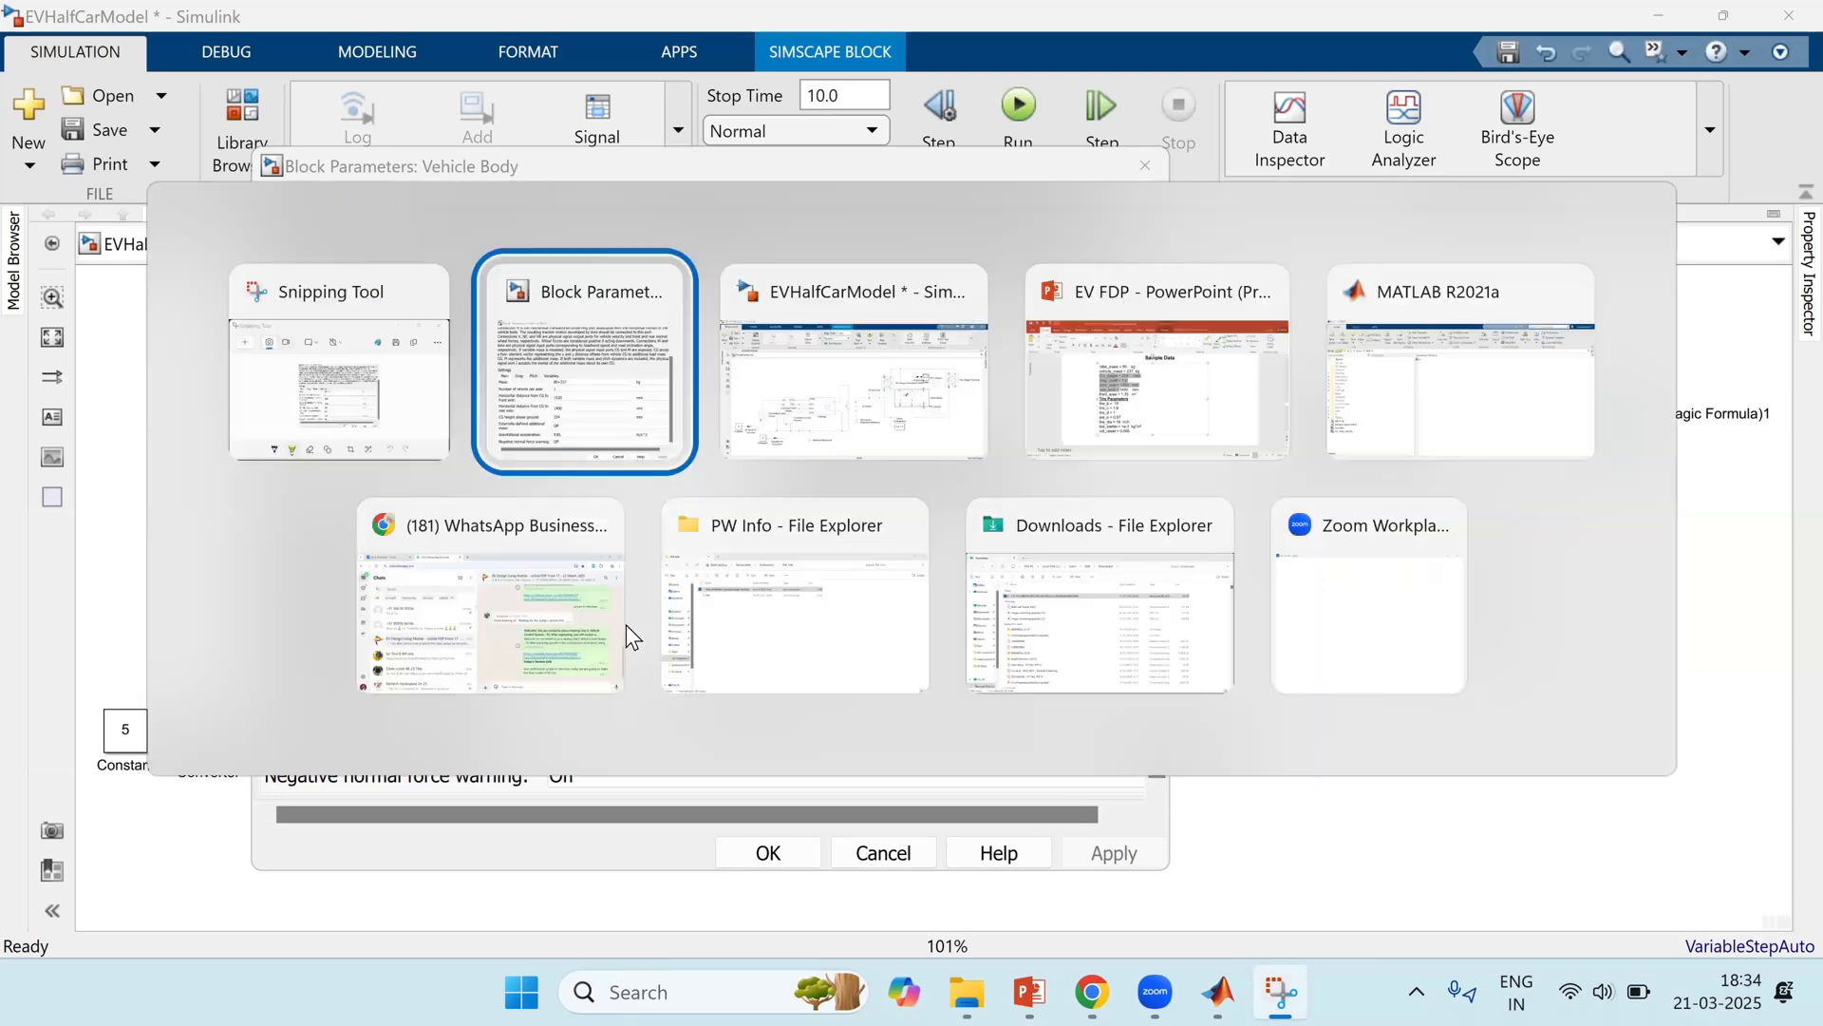
left_click(527, 534)
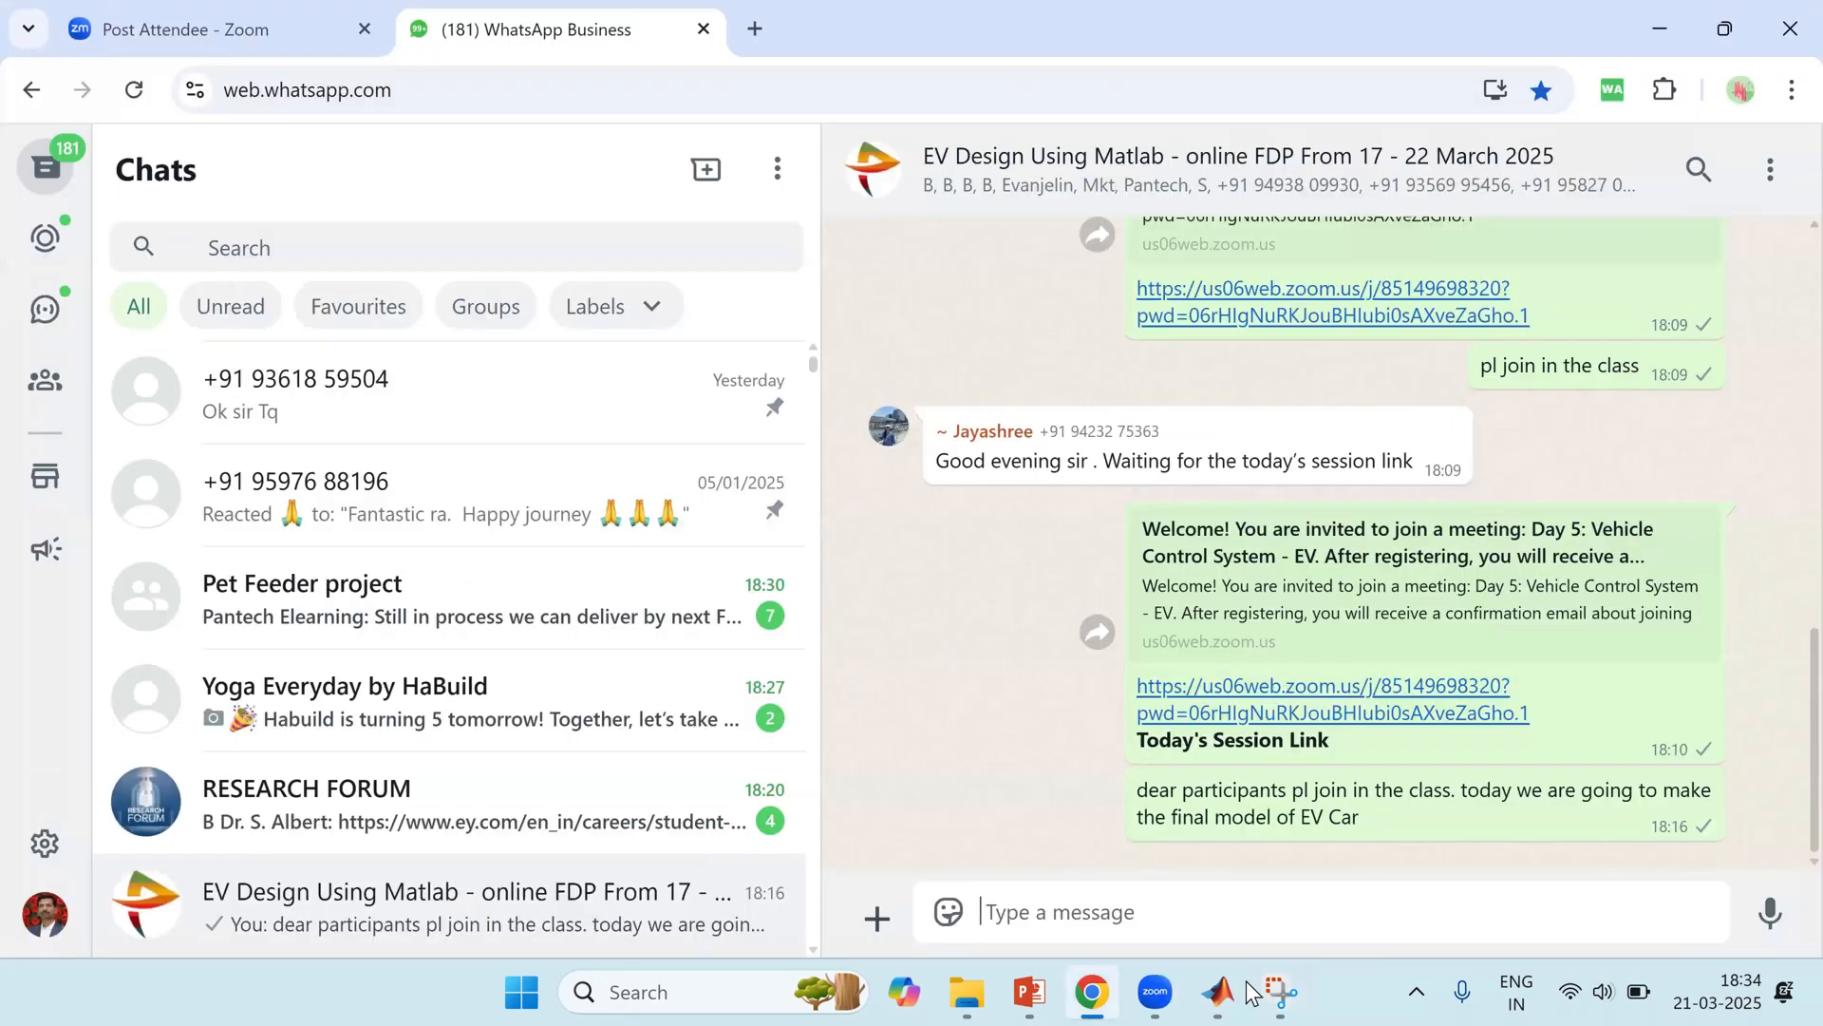
left_click(1160, 979)
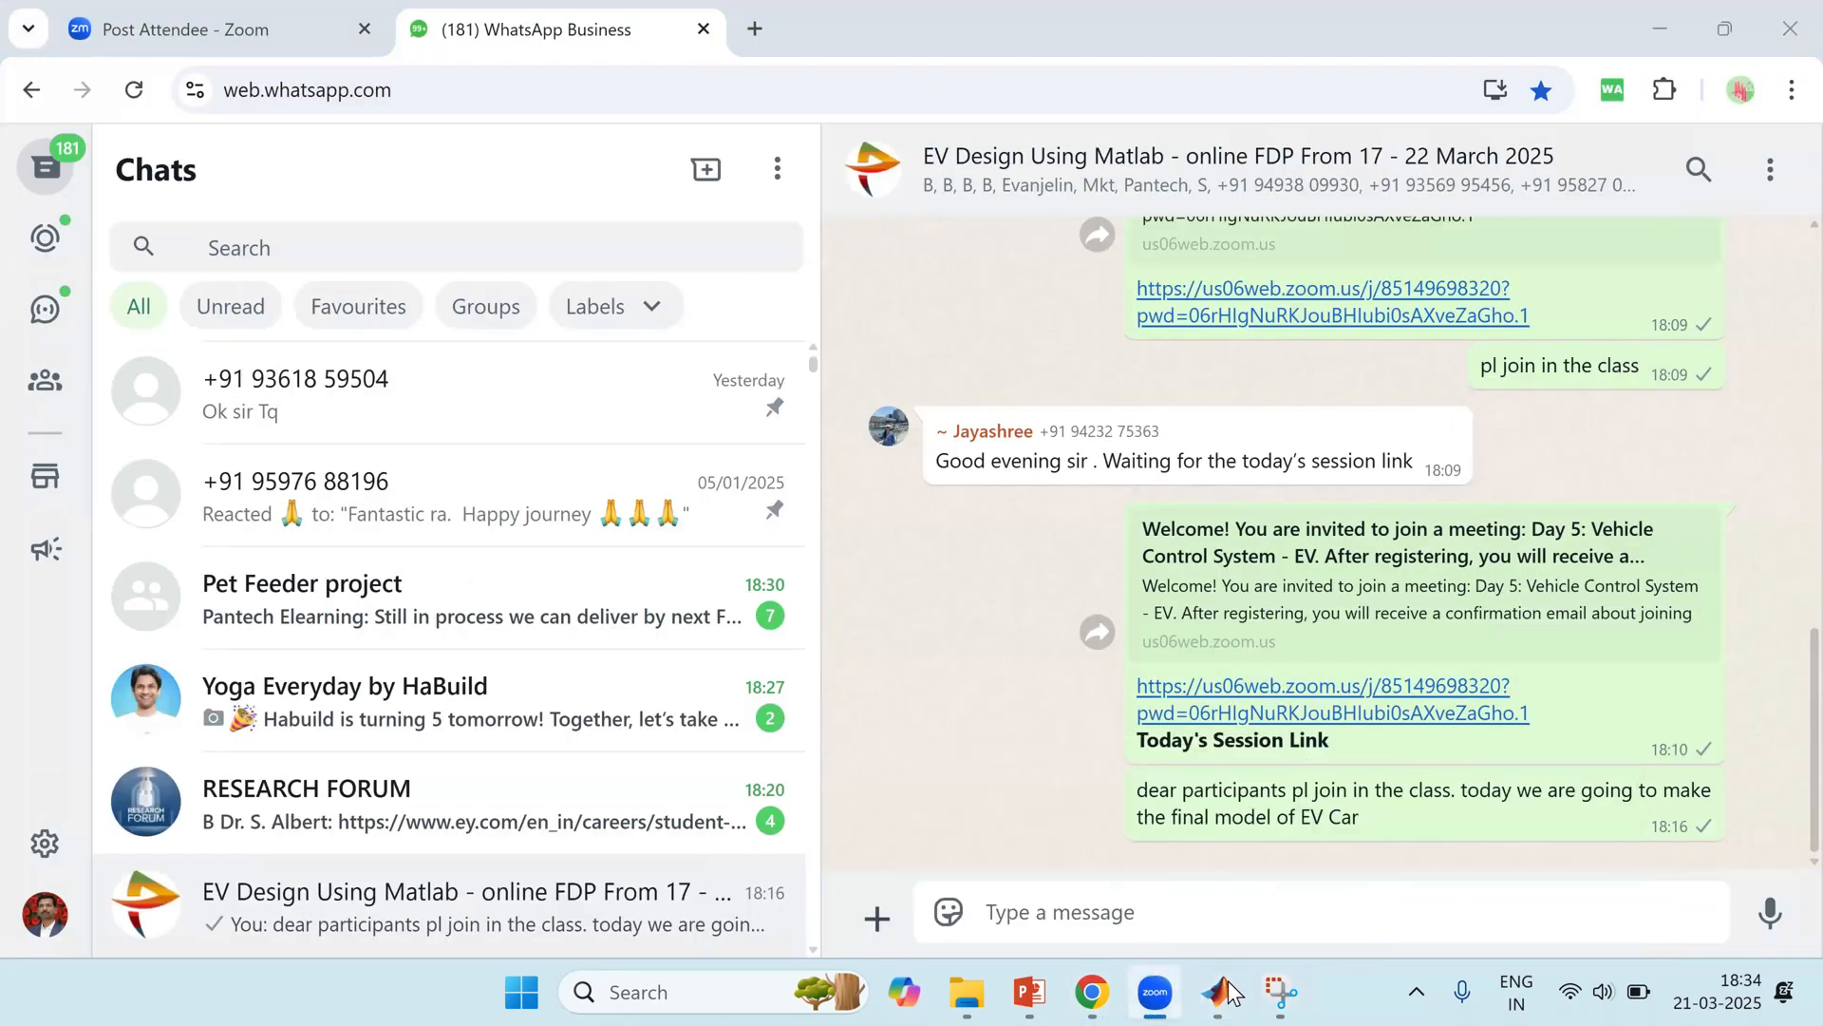
left_click(1175, 989)
left_click(1176, 982)
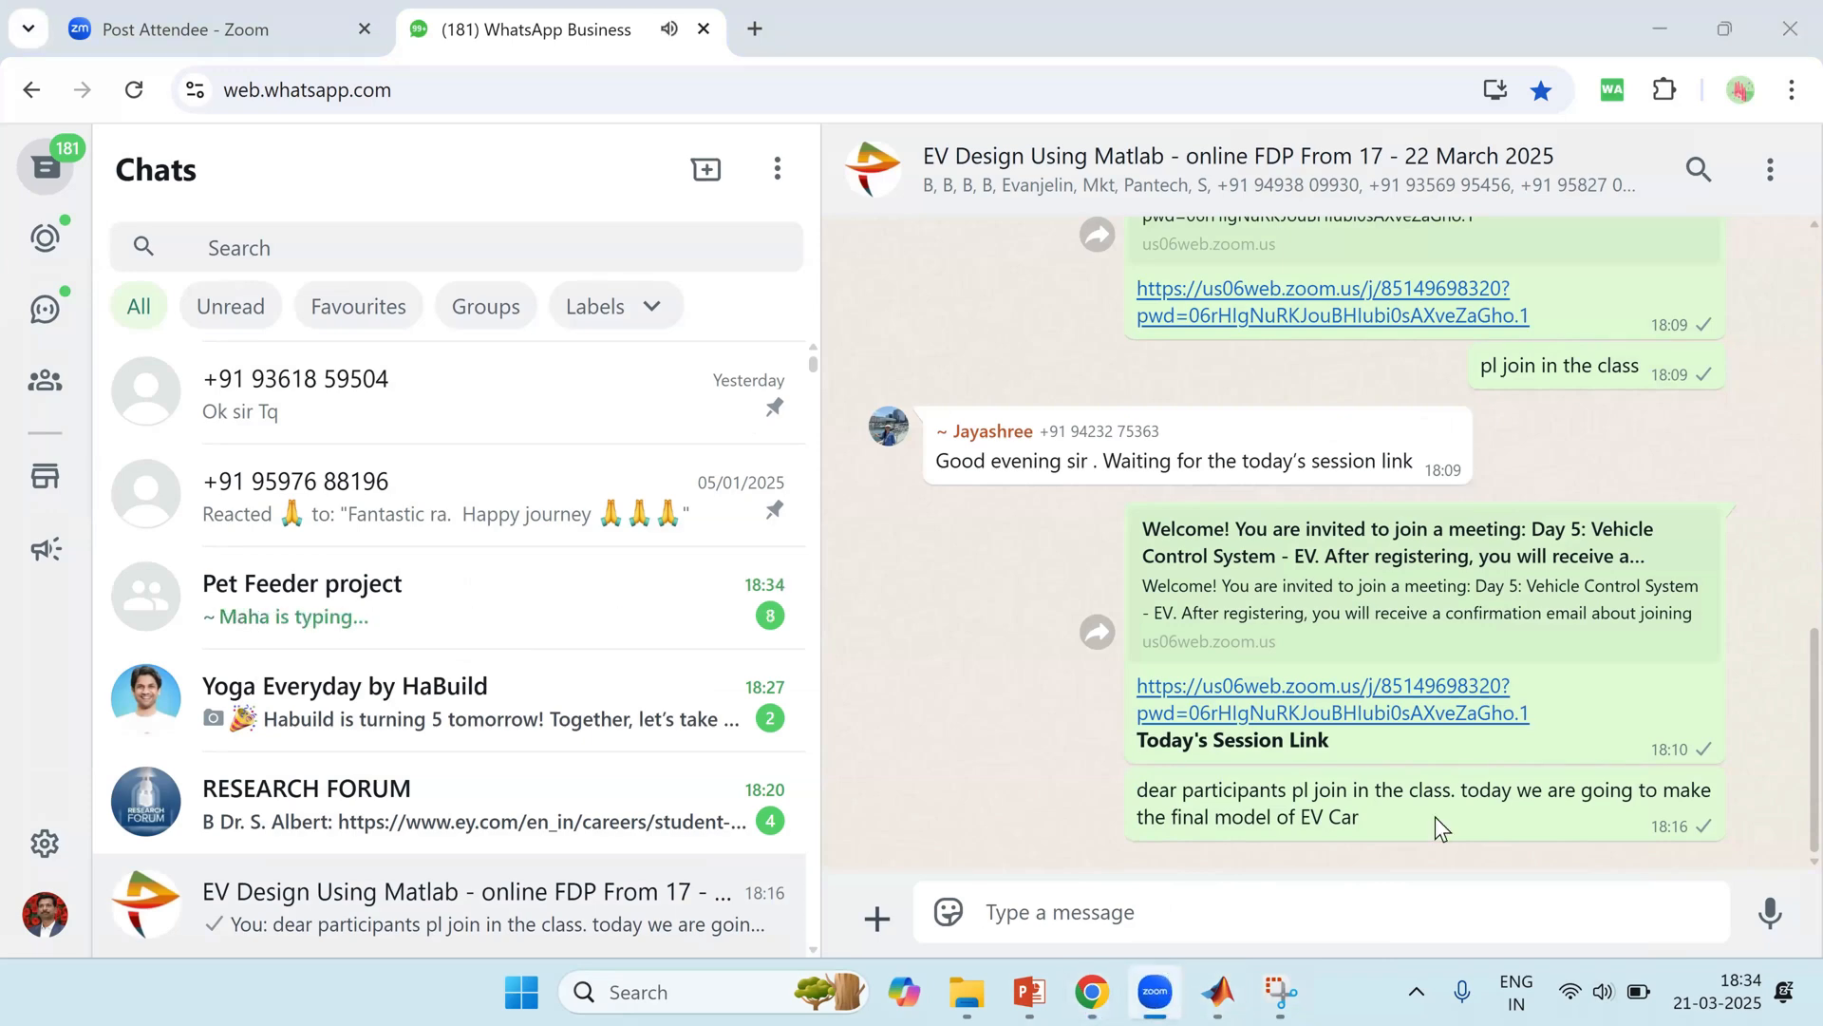
key("alt+Tab")
key("alt+Tab")
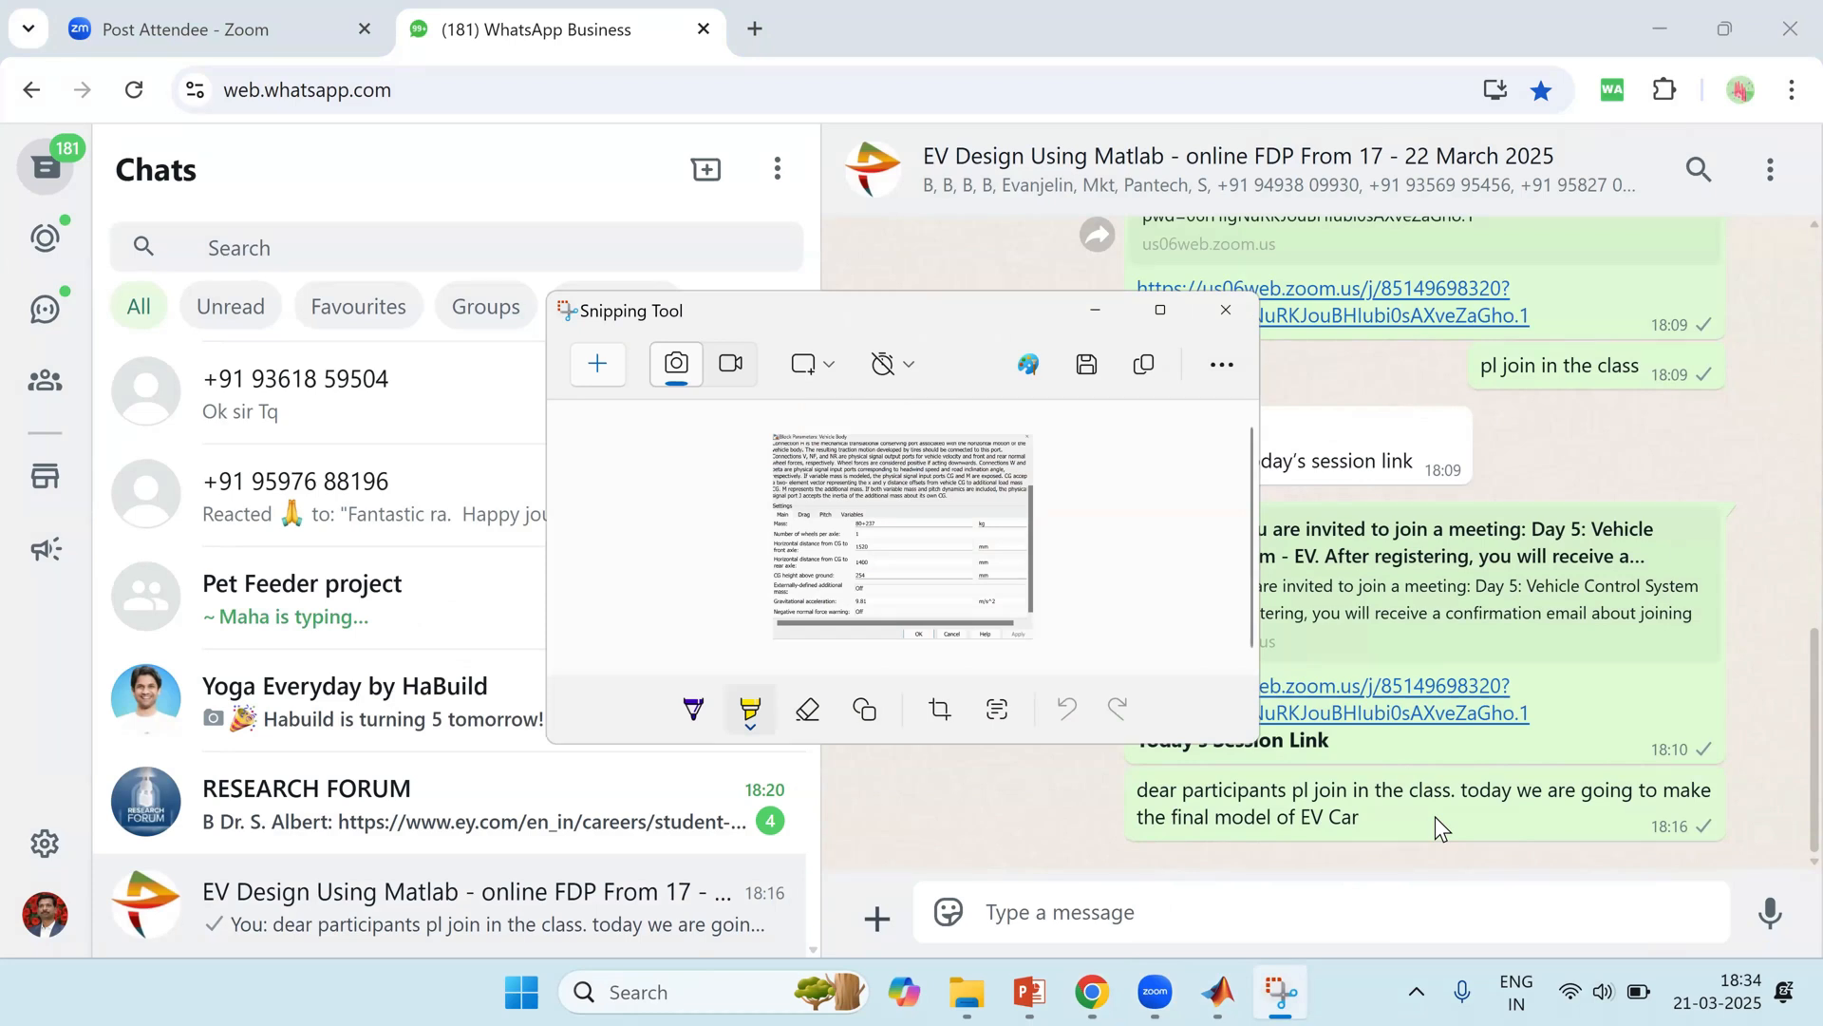
key("alt+Tab")
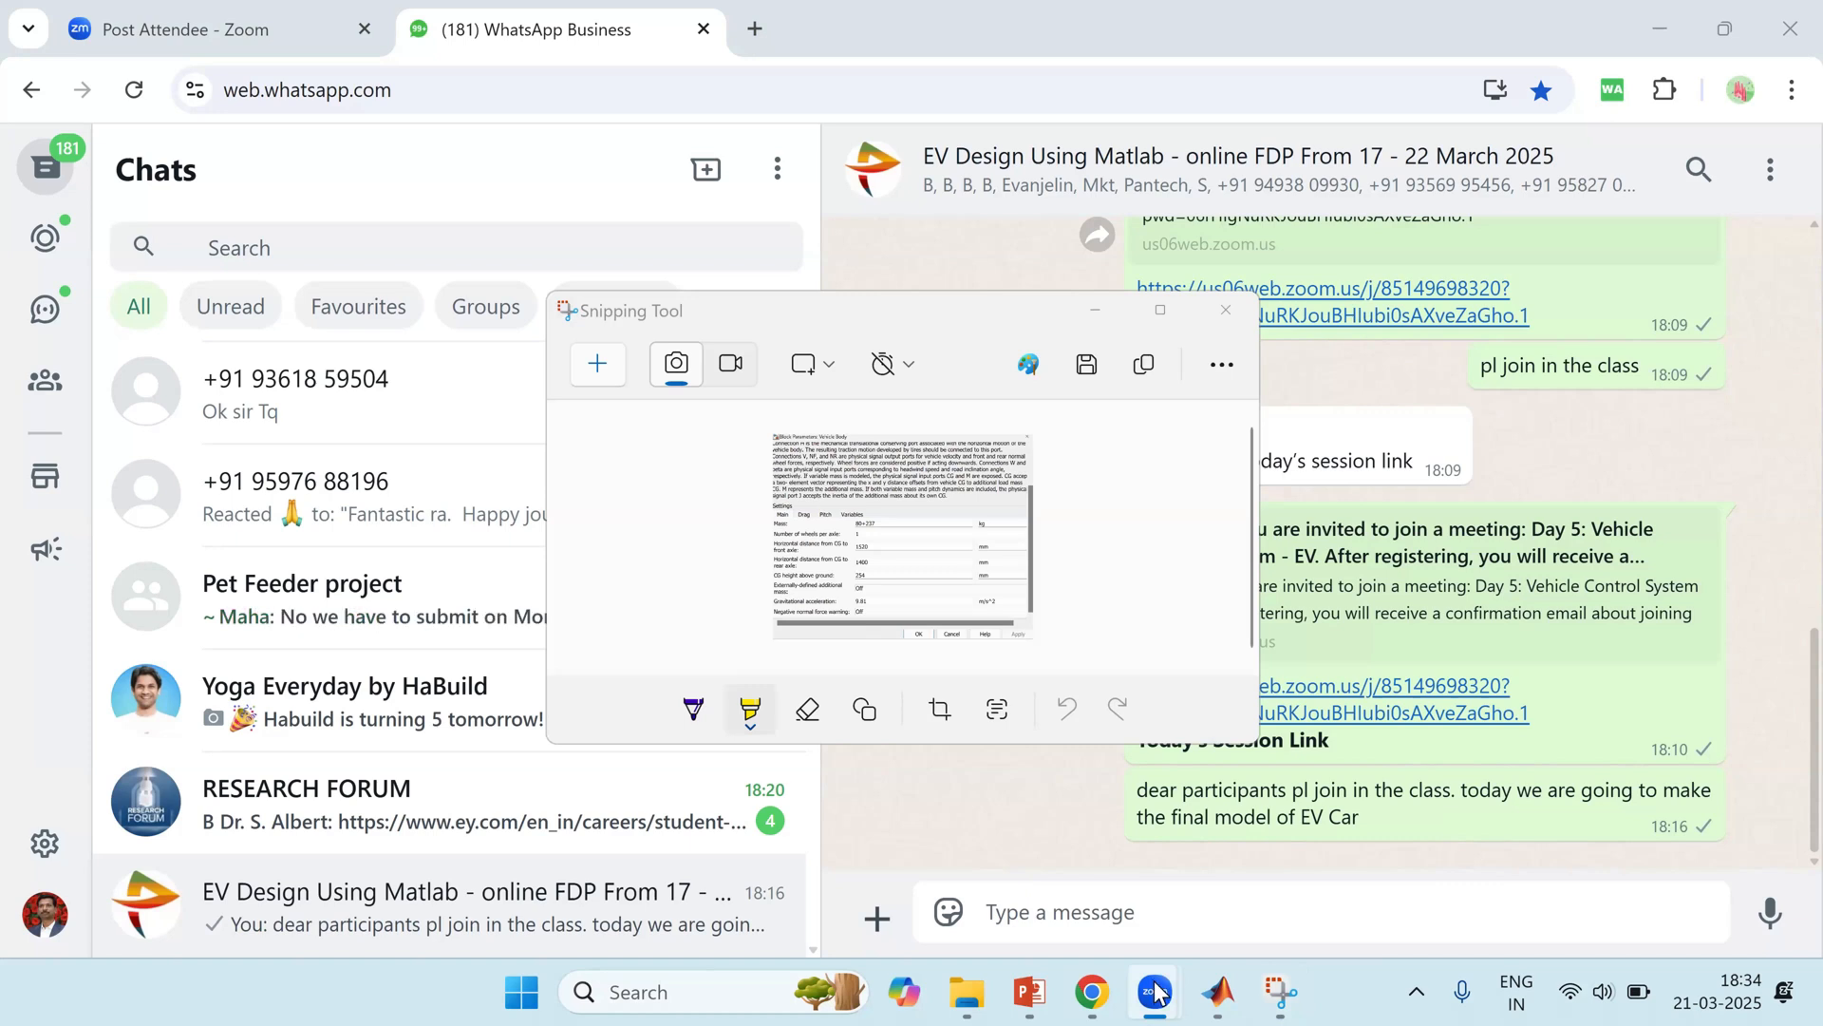
Step: Return to Simulink and review the geometry, rolling resistance and main settings of the tire connected to the Simple Gear
left_click(1219, 991)
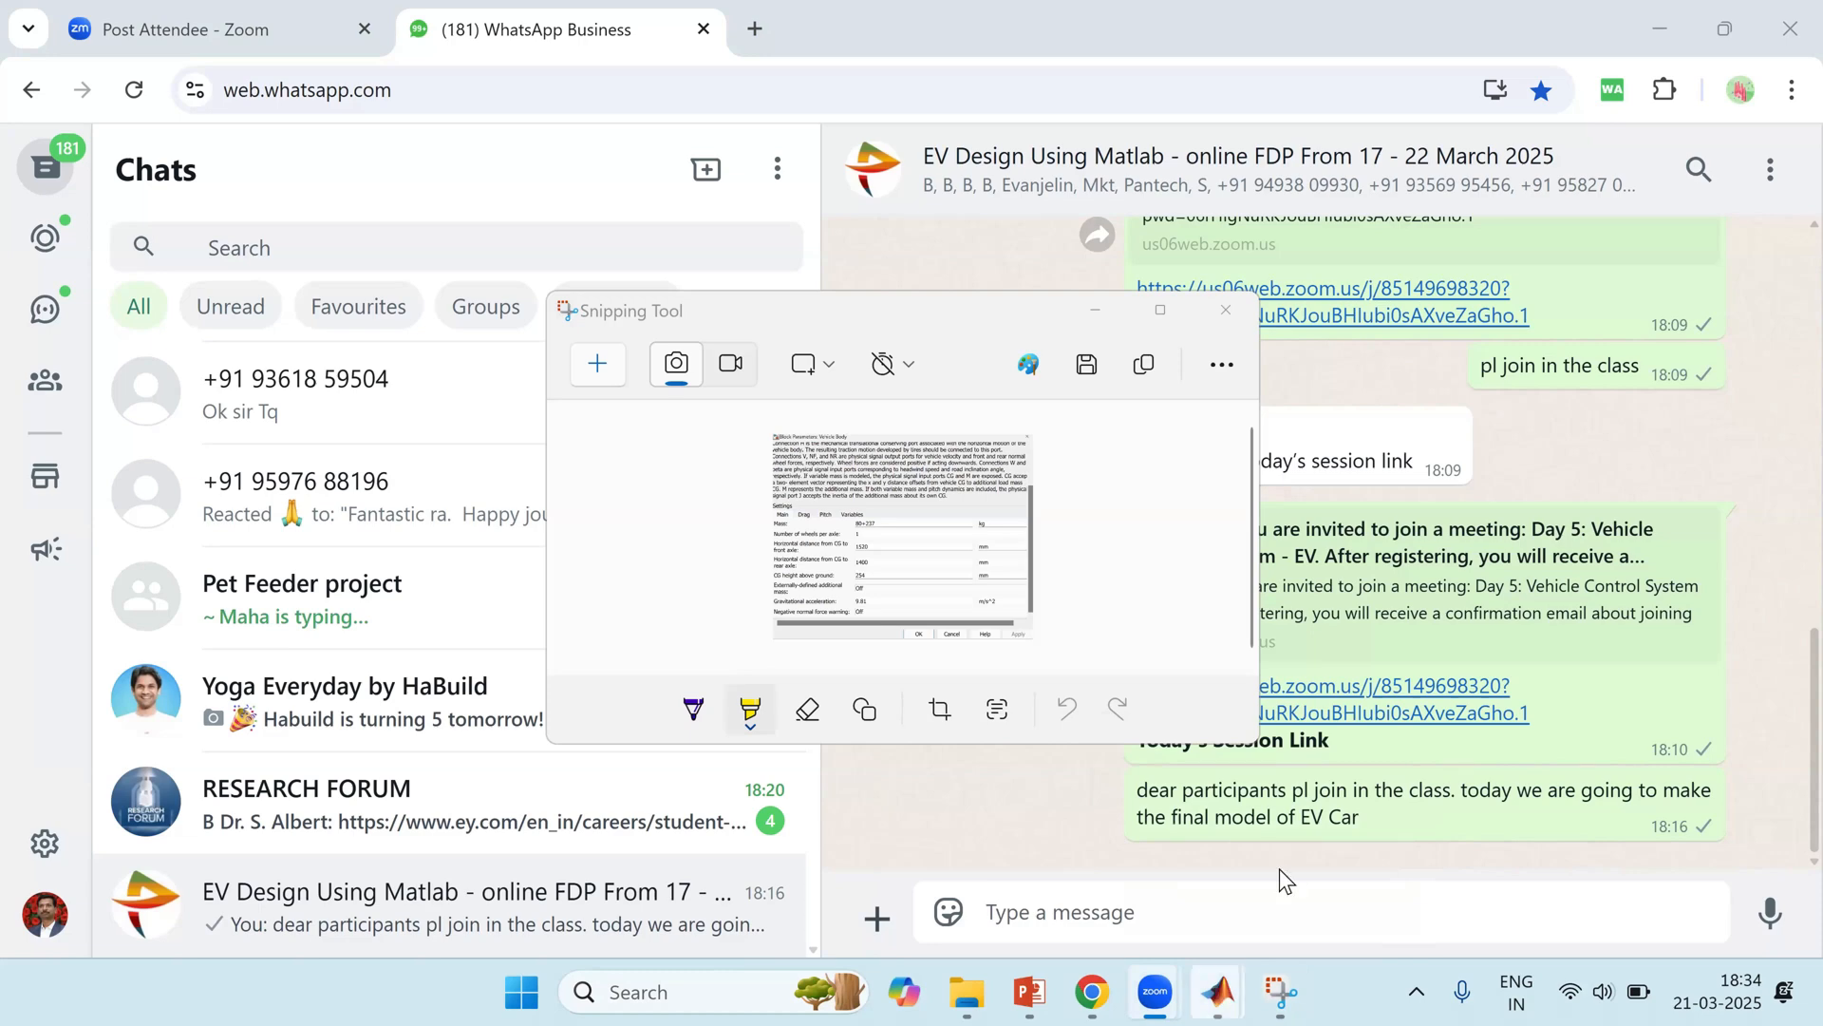
left_click(1219, 853)
left_click(1130, 866)
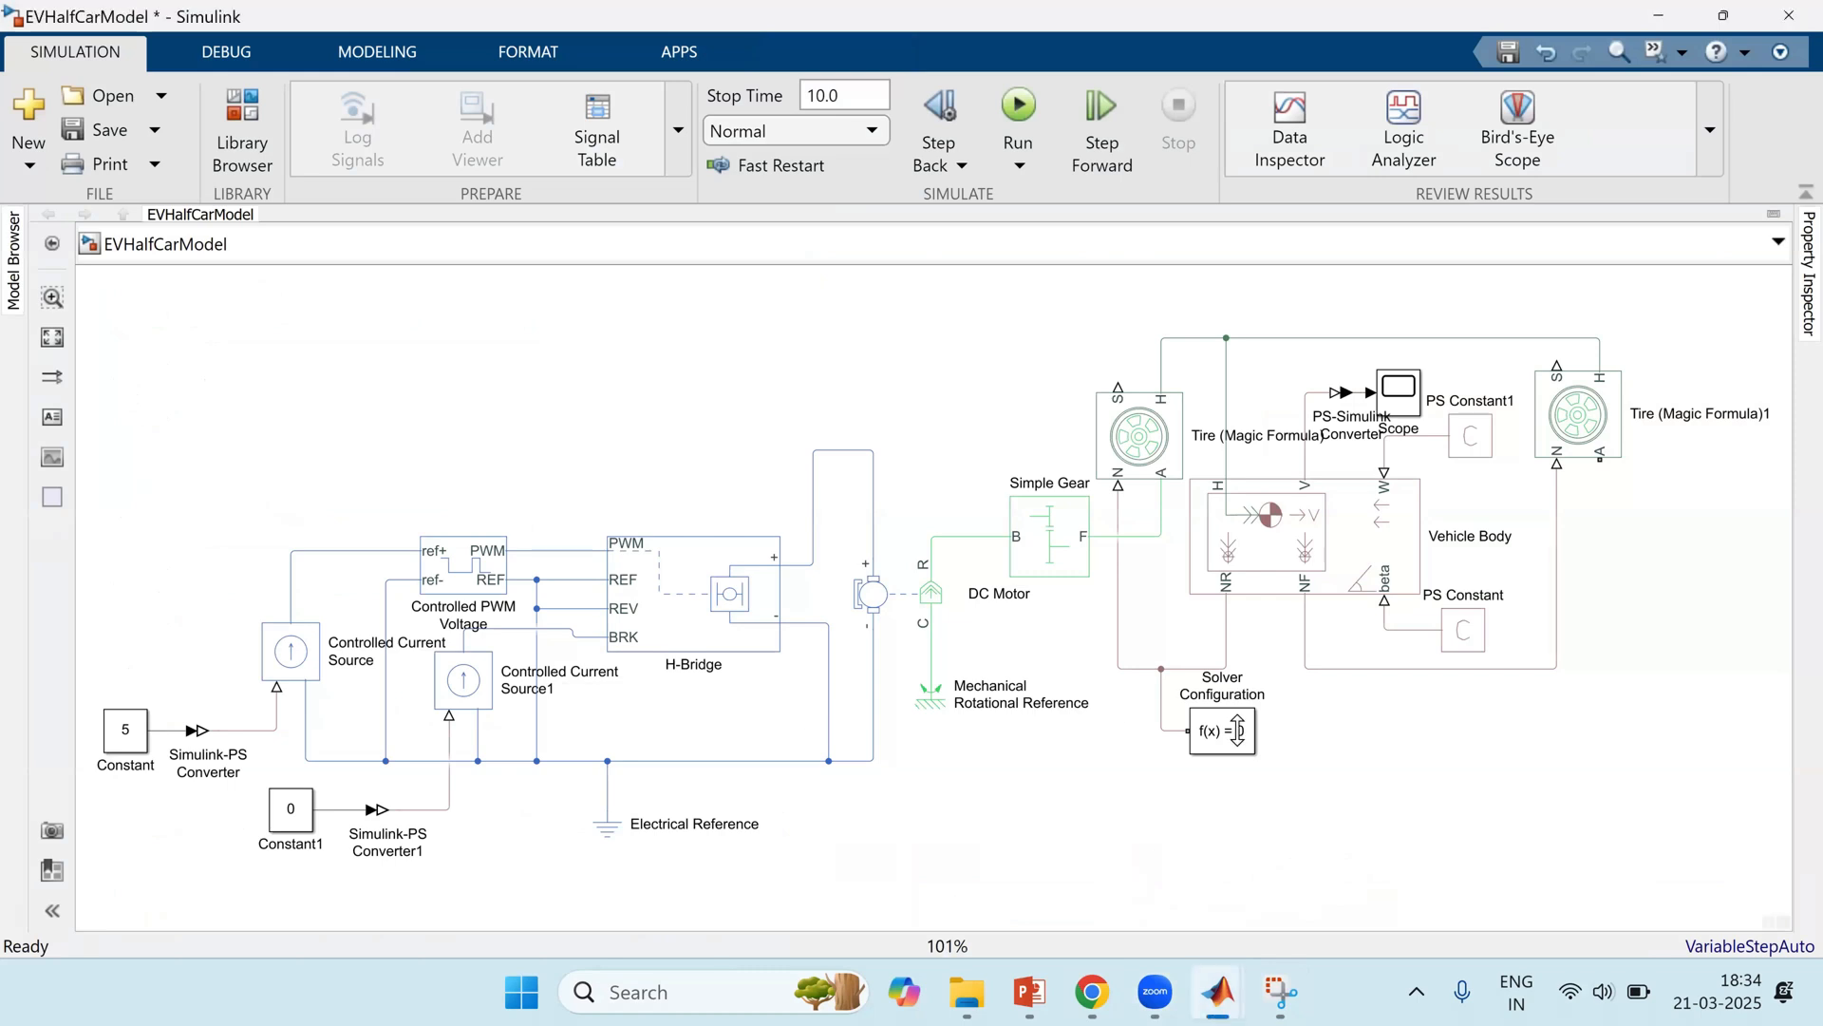
left_click(1146, 431)
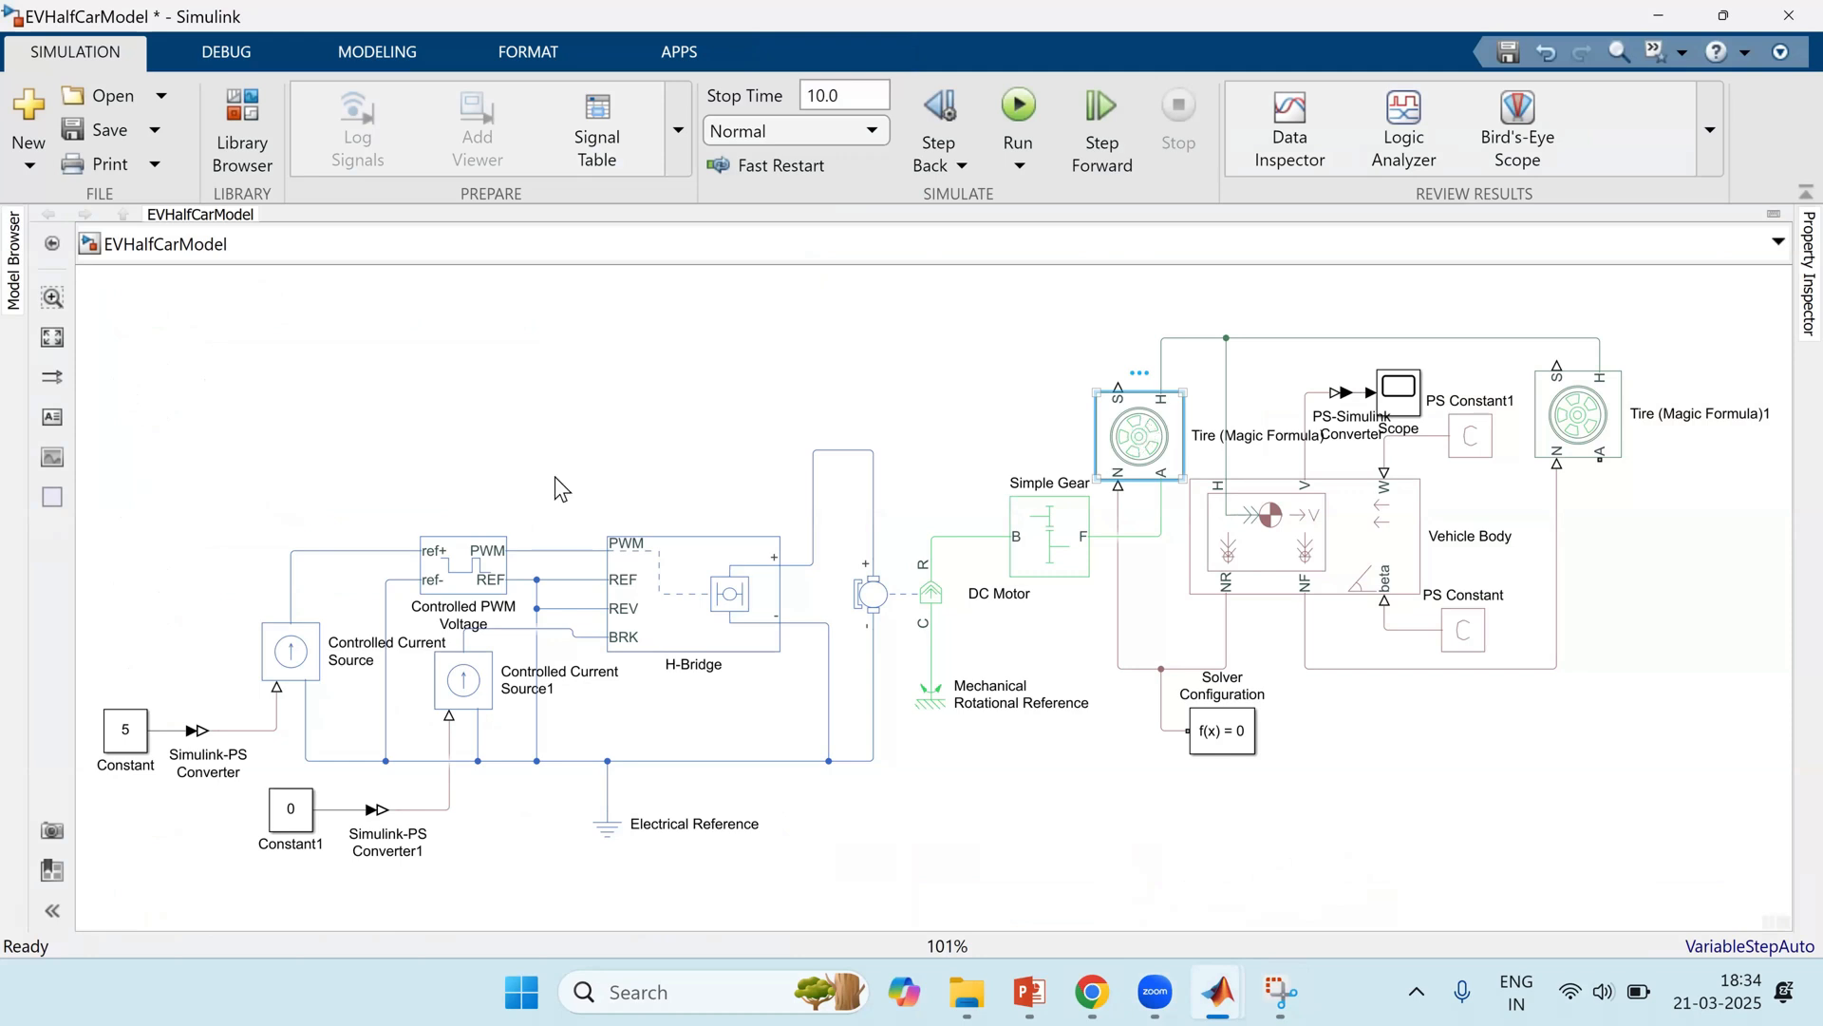
key("Return")
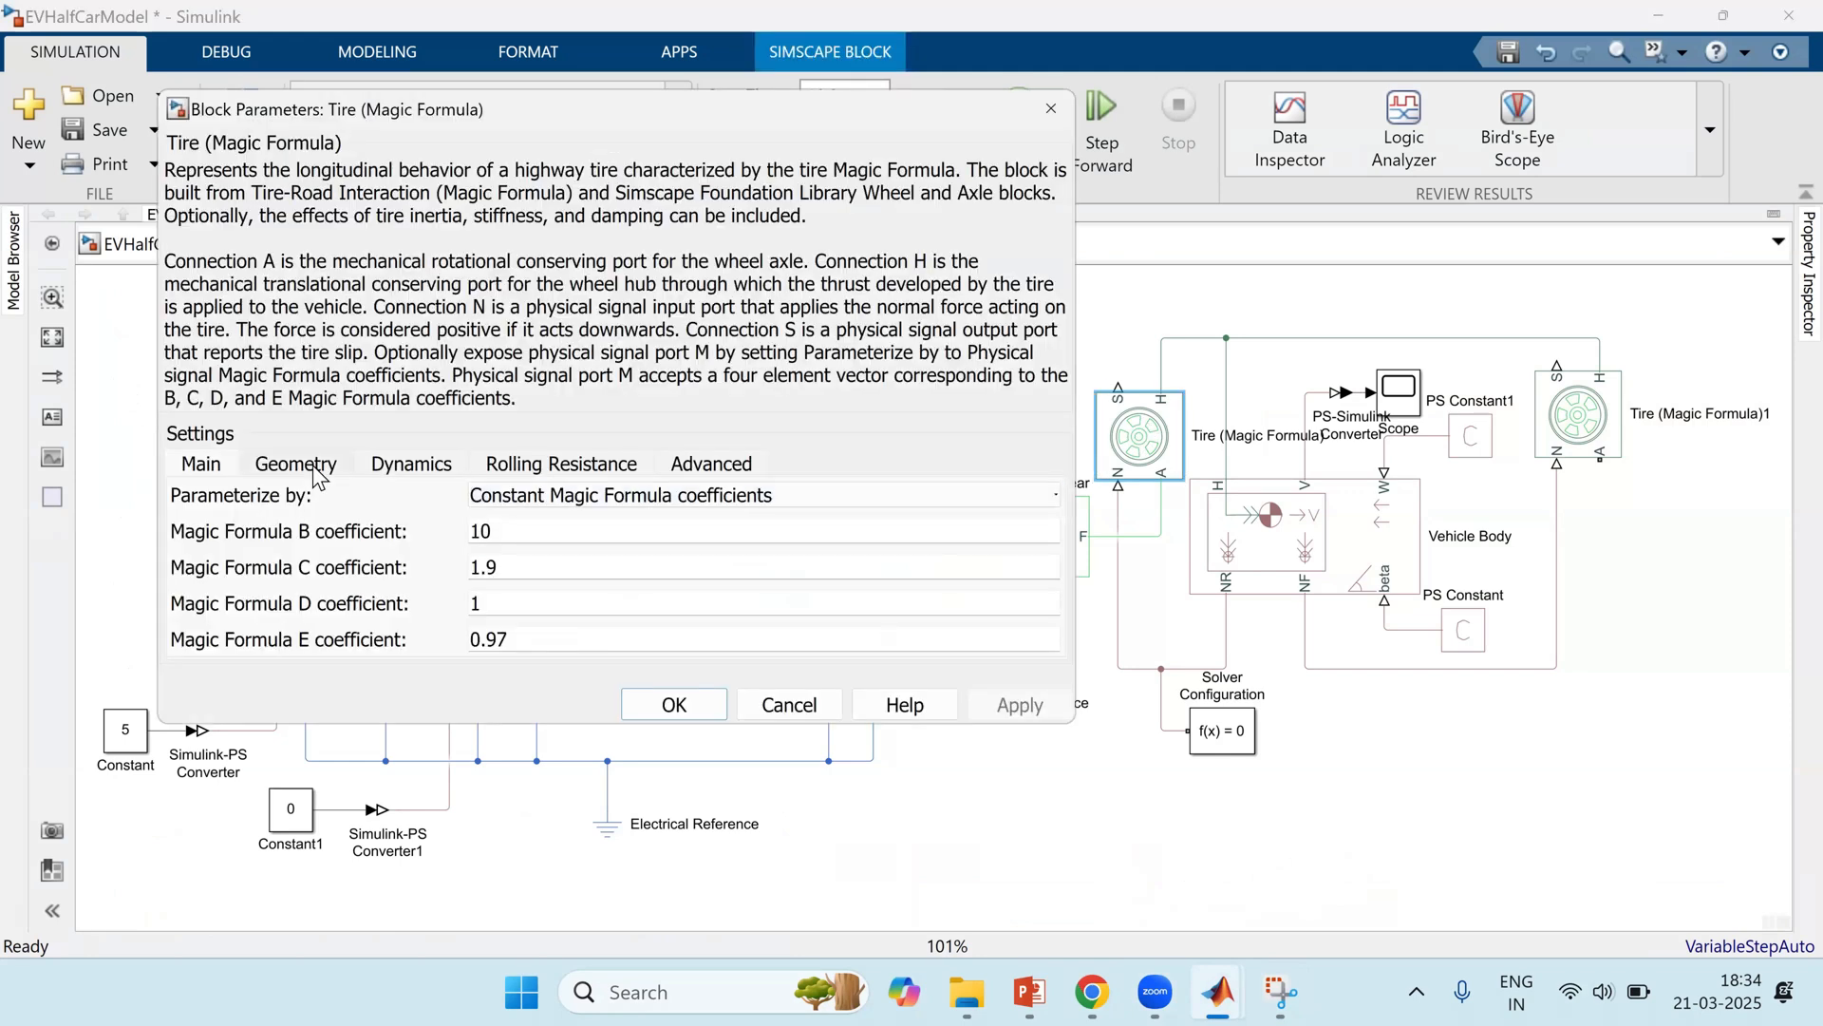
left_click(296, 464)
left_click(554, 470)
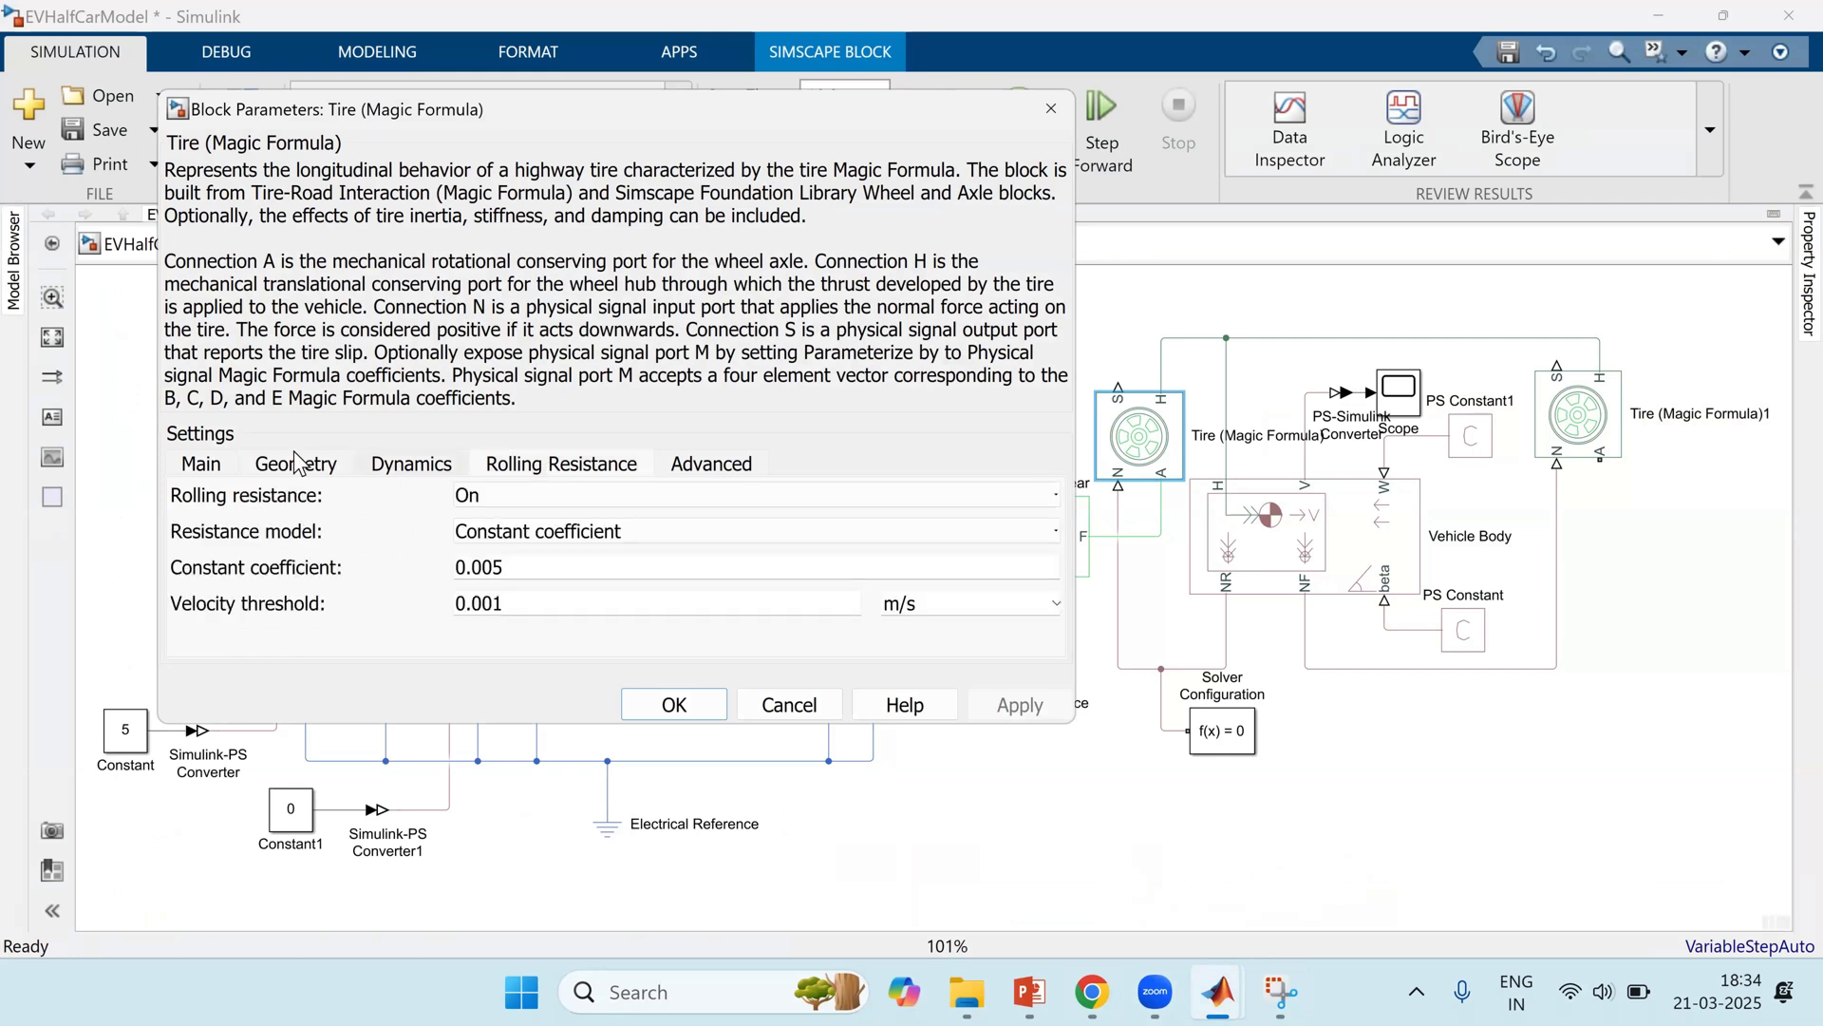
left_click(204, 467)
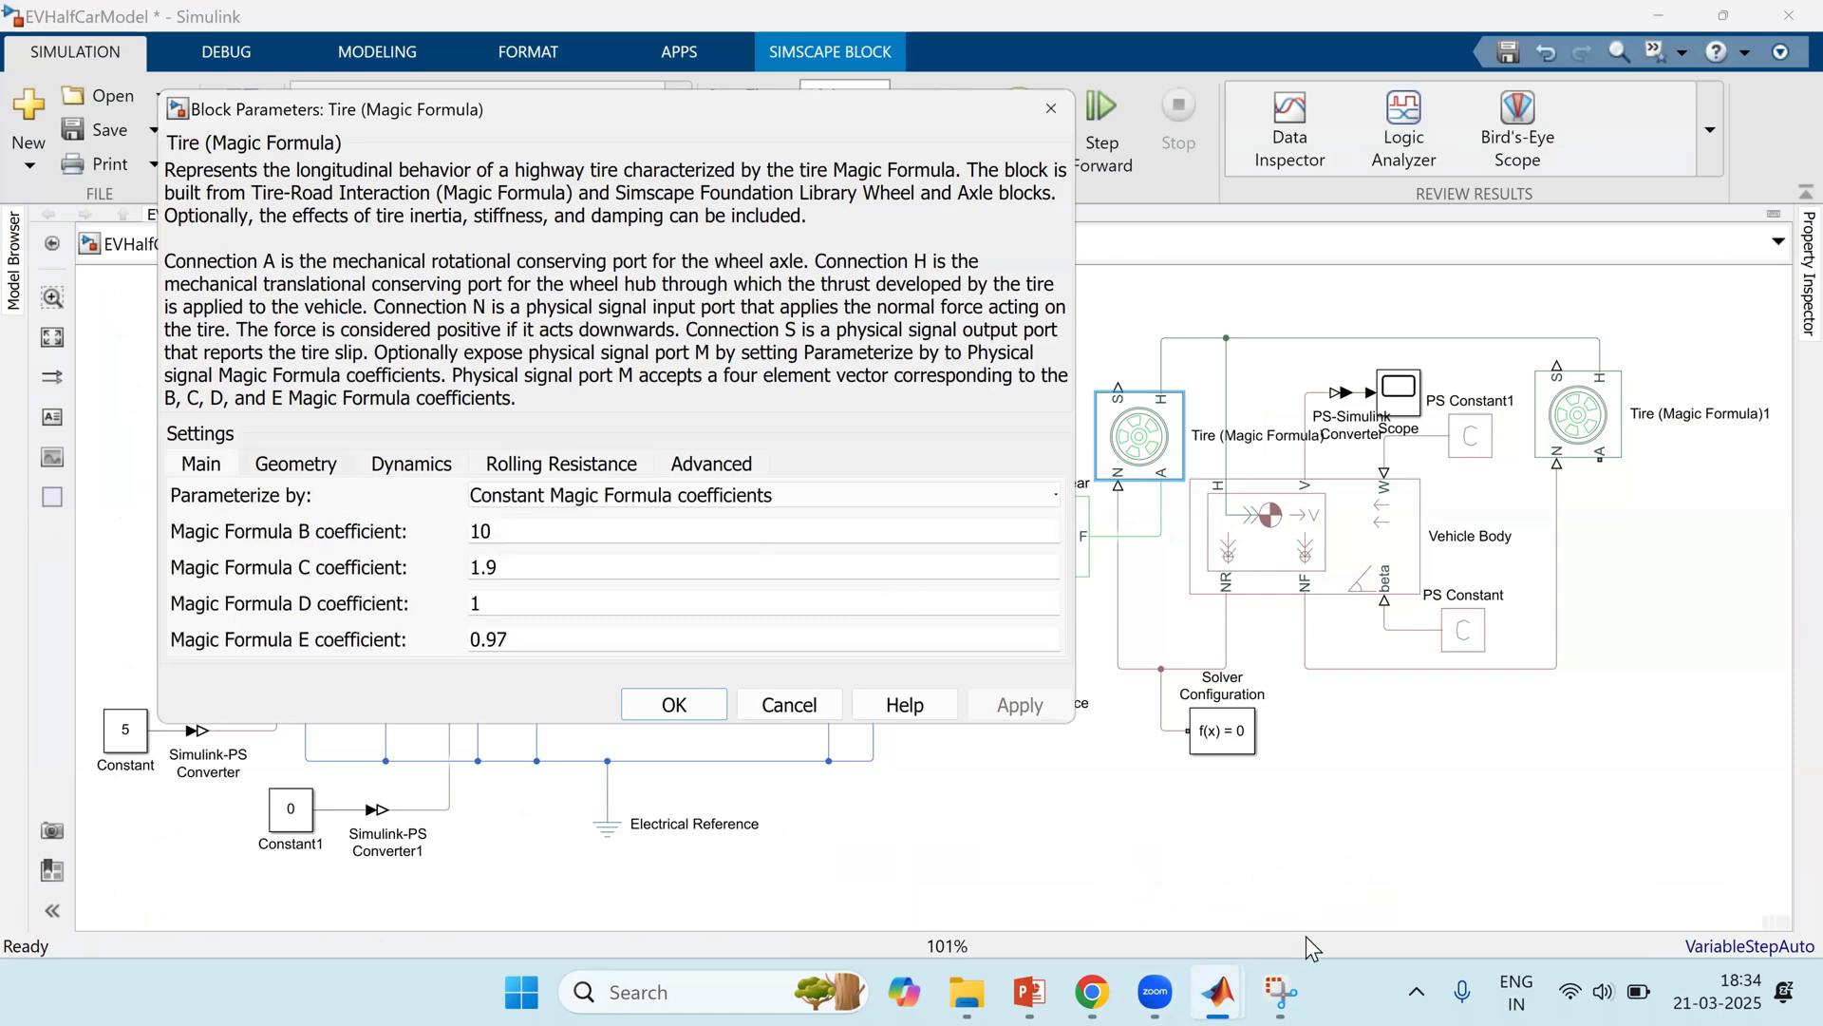
Step: Capture the tire's Magic Formula coefficients with Snipping Tool and share the screenshot in the meeting chat
left_click(1282, 992)
left_click(597, 364)
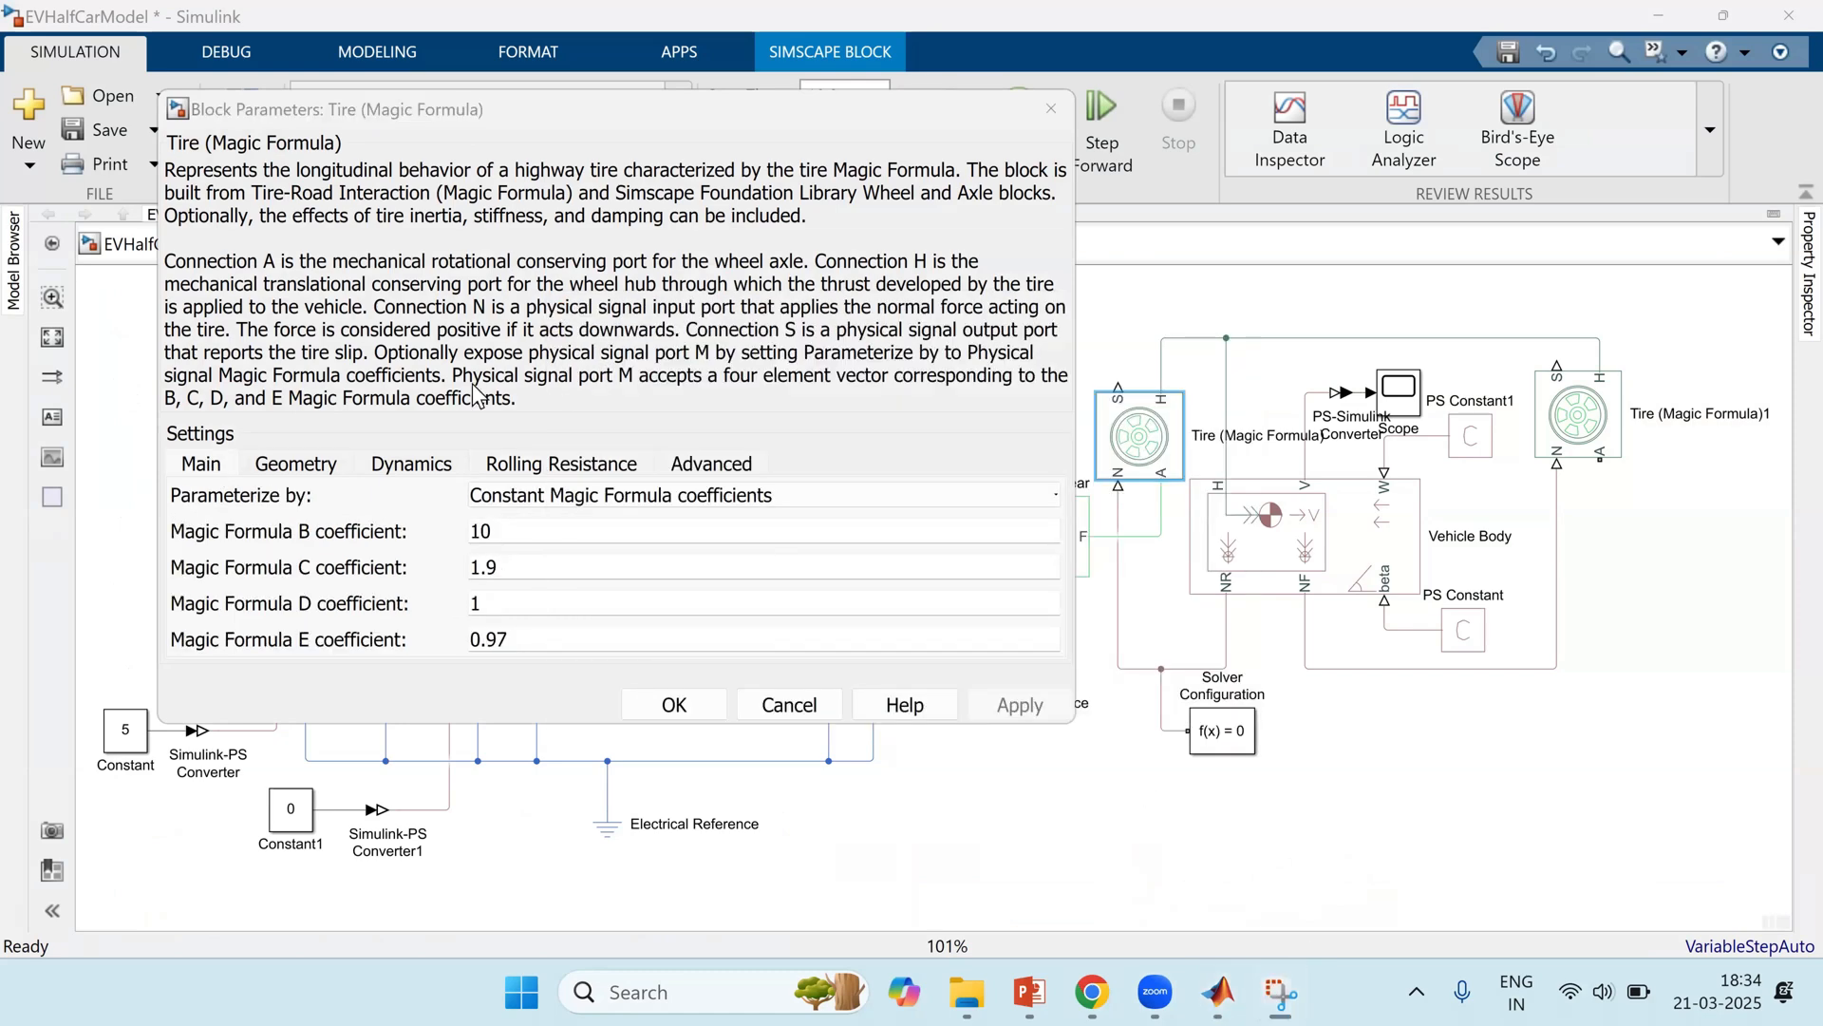
left_click_drag(171, 177, 1063, 718)
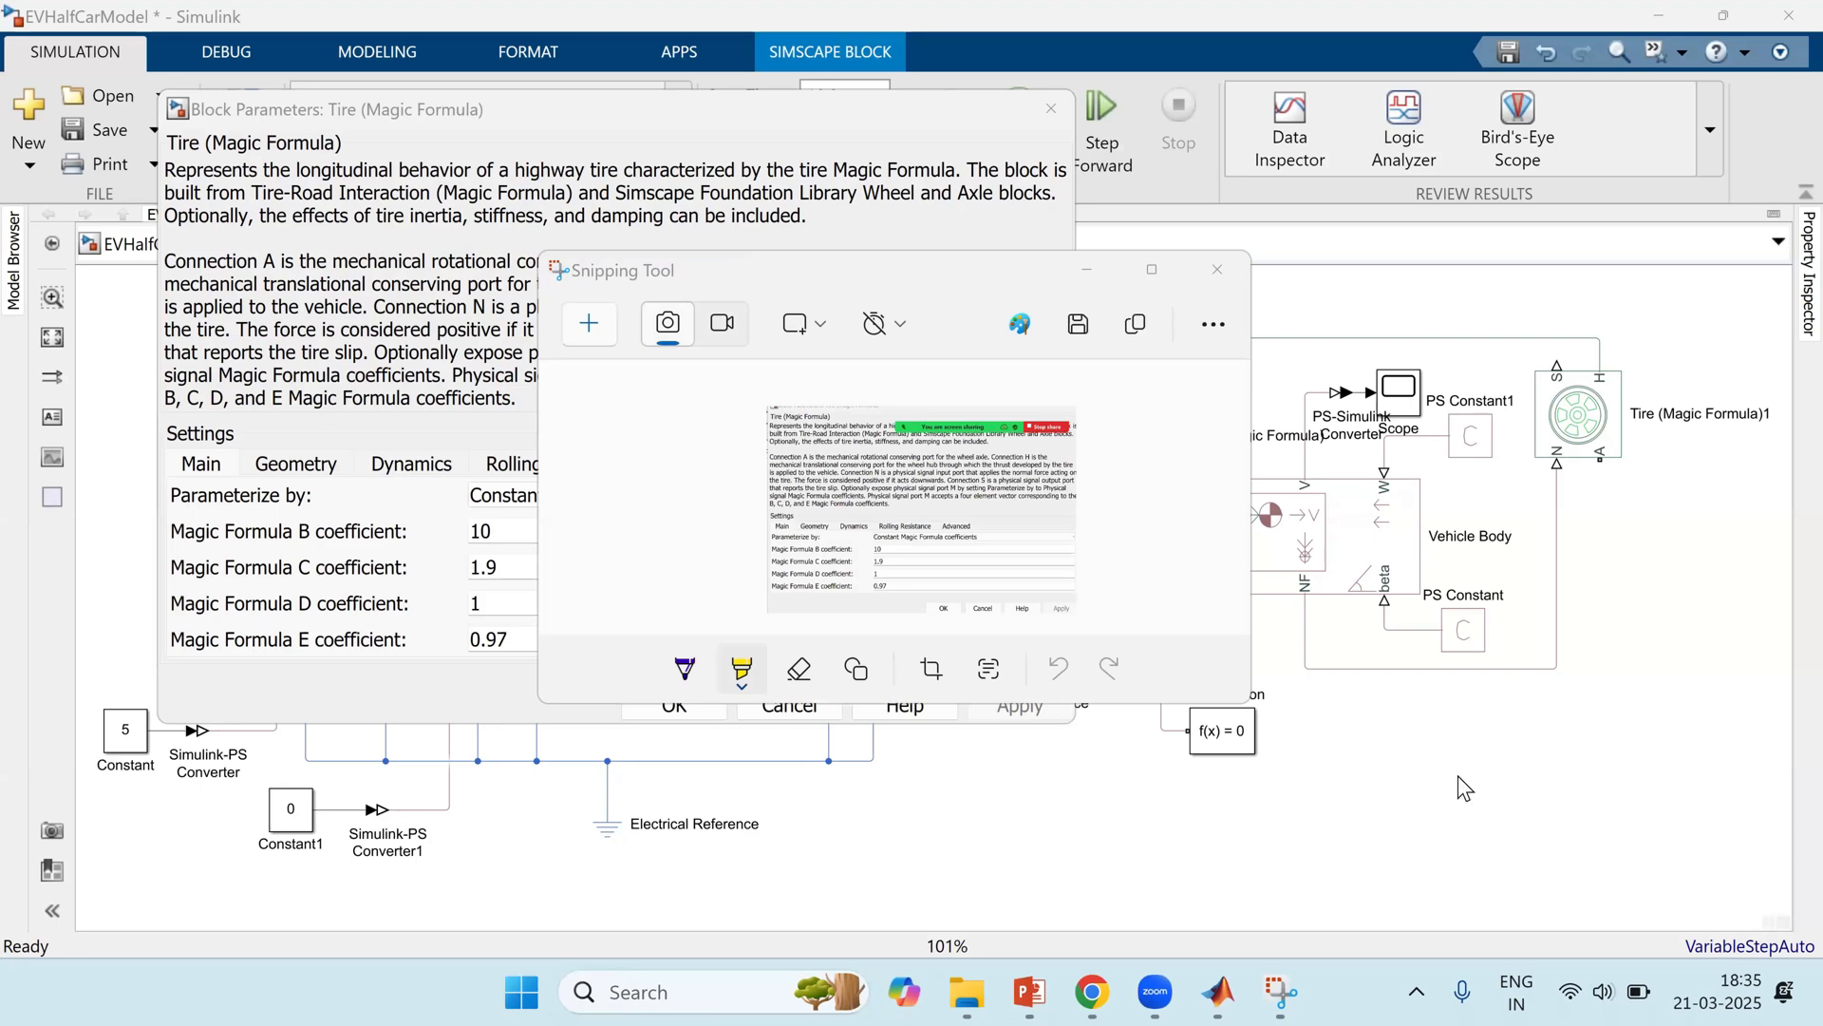
key("alt+Tab")
Step: Show the tire's geometry settings and capture the dialog with its rolling radius in Snipping Tool
left_click(296, 464)
left_click(1278, 993)
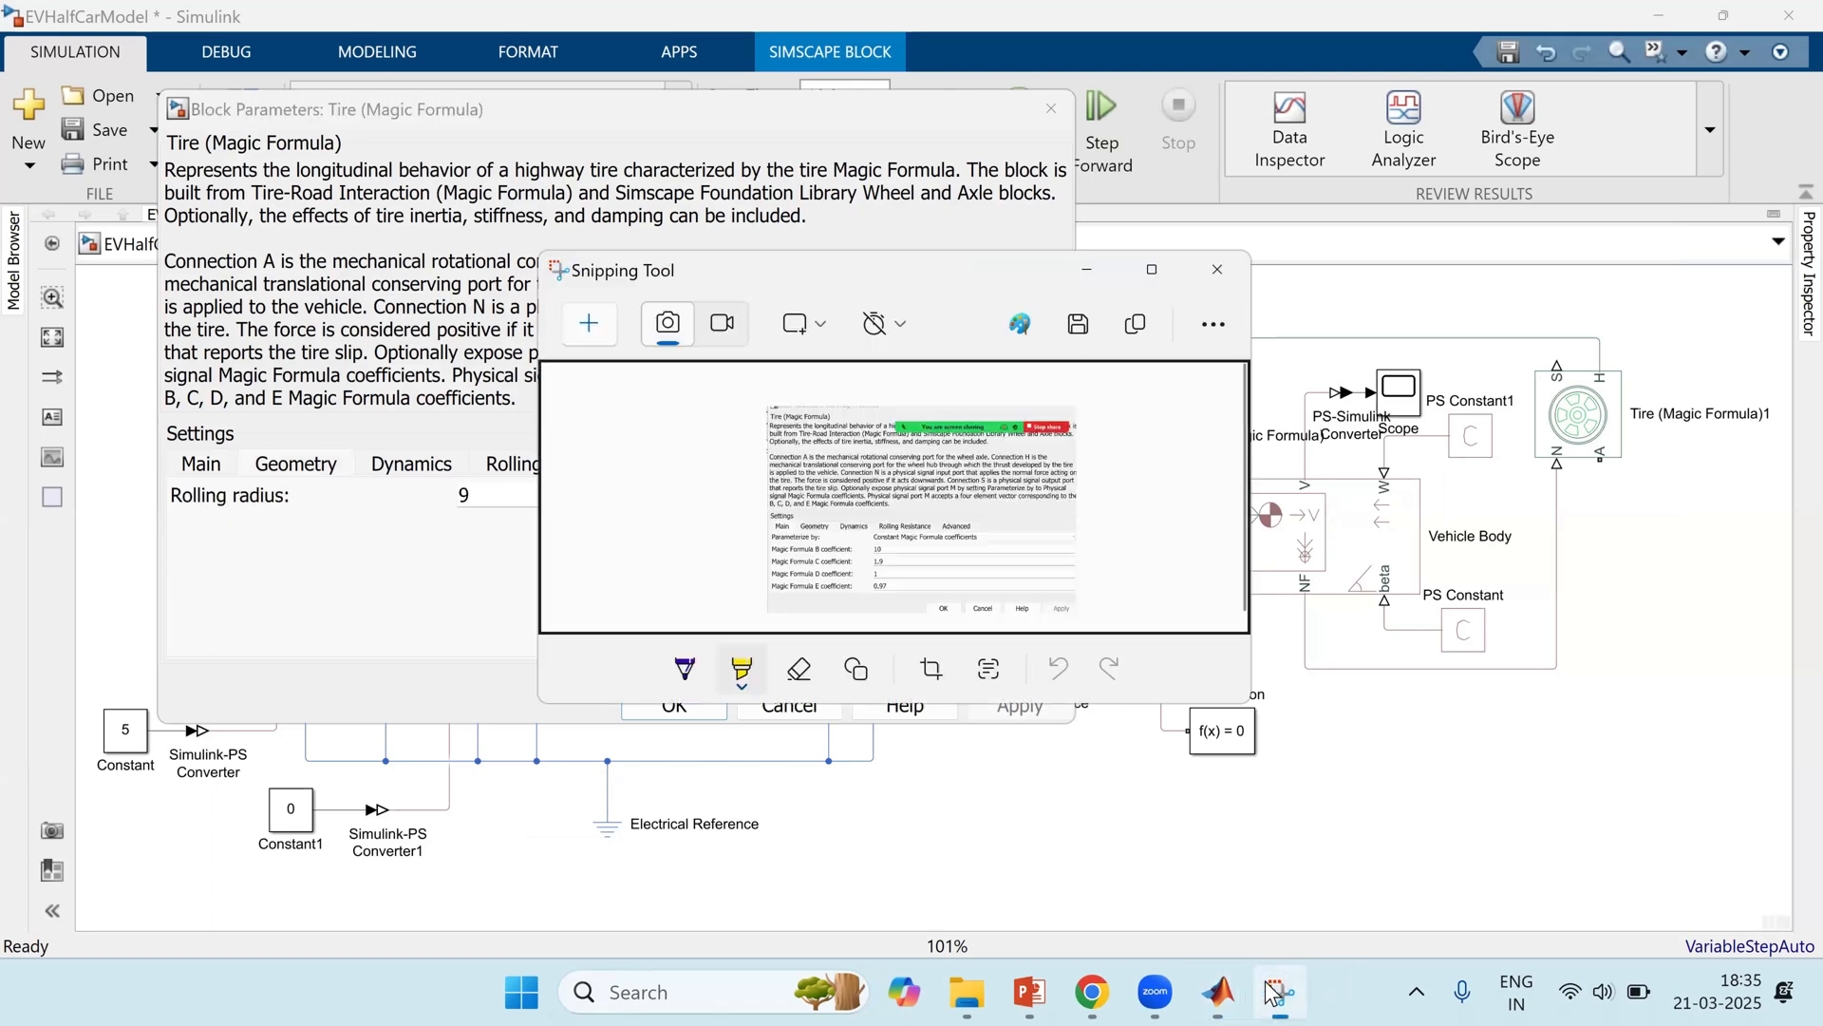
left_click(1274, 992)
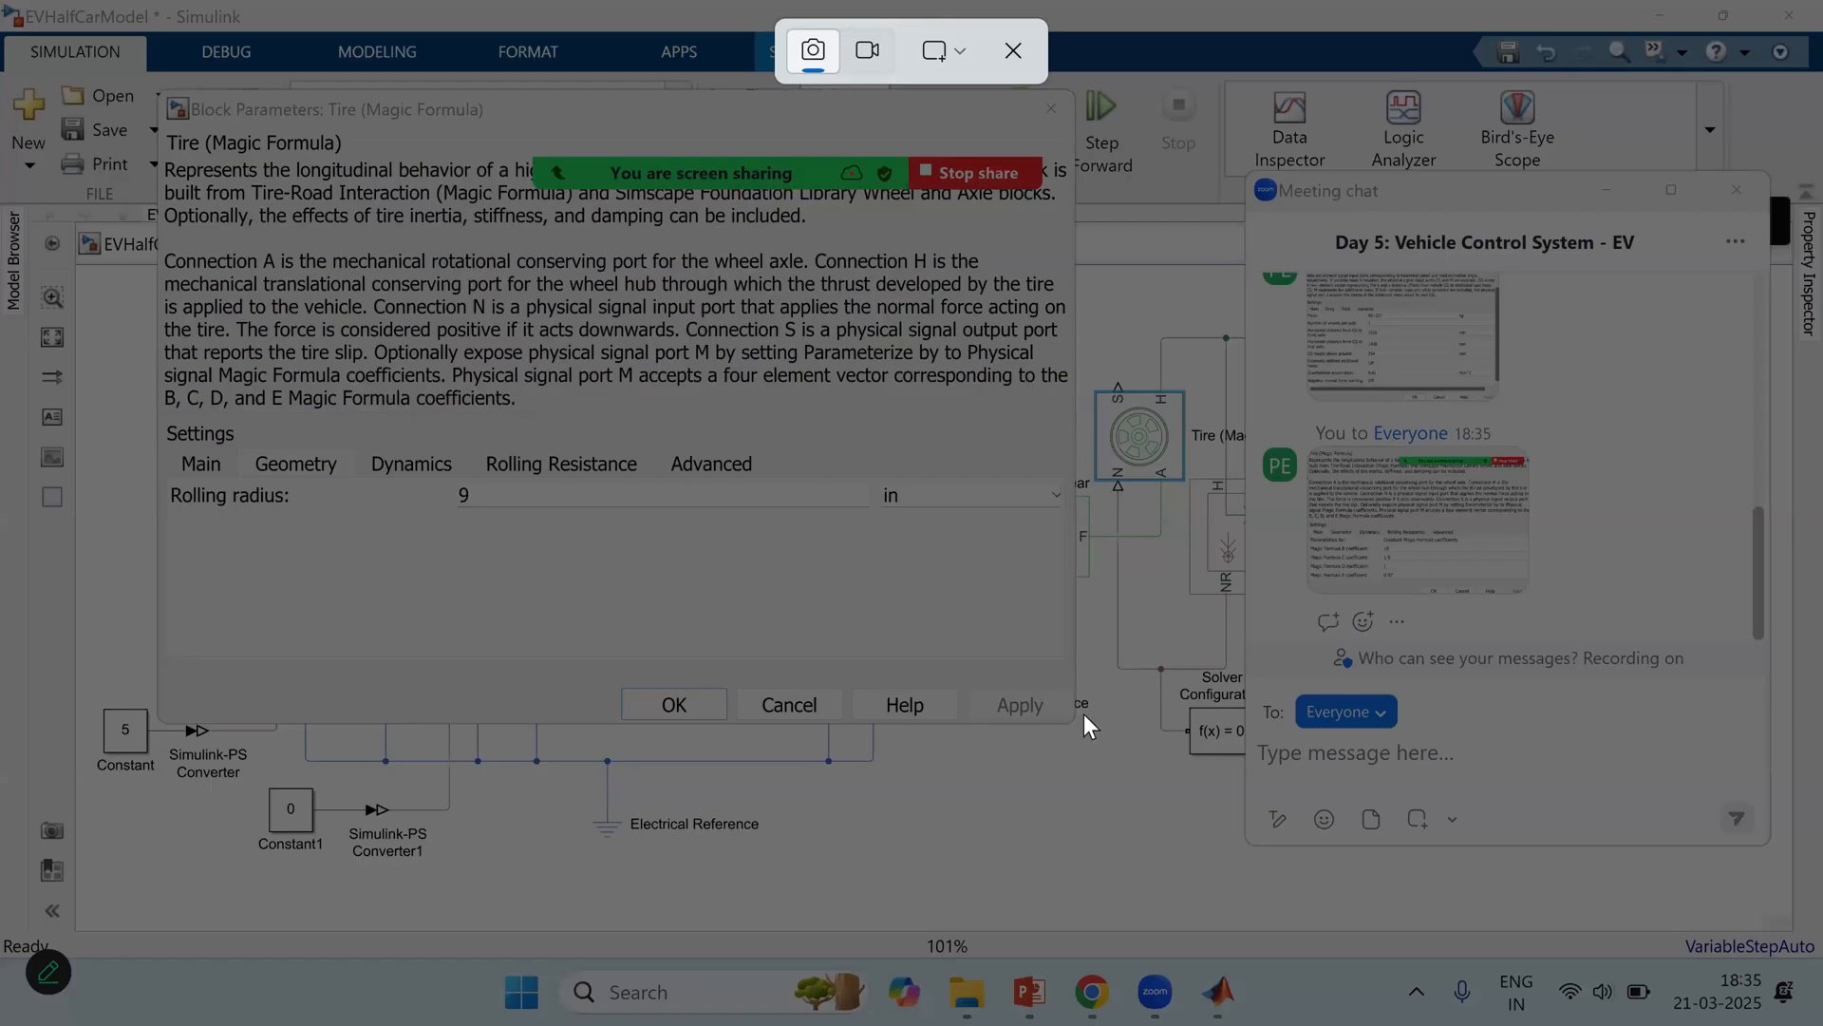
left_click_drag(166, 89, 1017, 655)
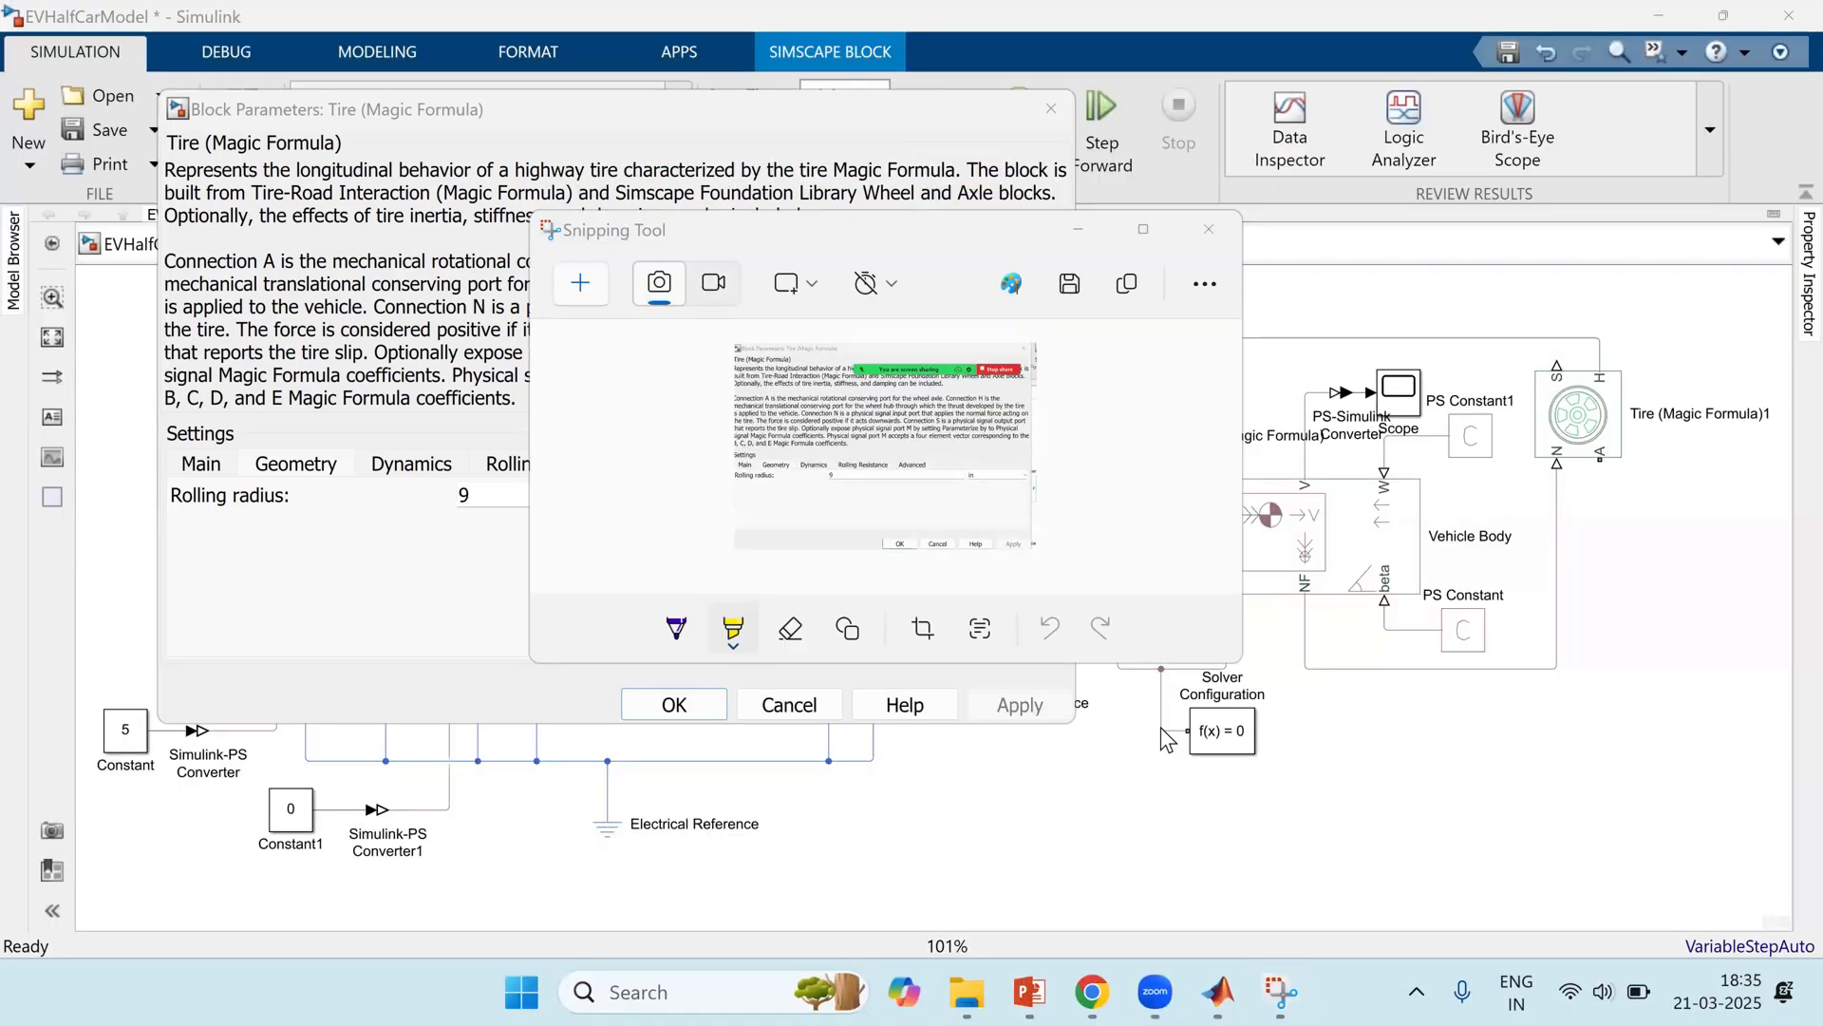
Step: Close the Tire (Magic Formula) and Vehicle Body parameter dialogs without changes
left_click(789, 705)
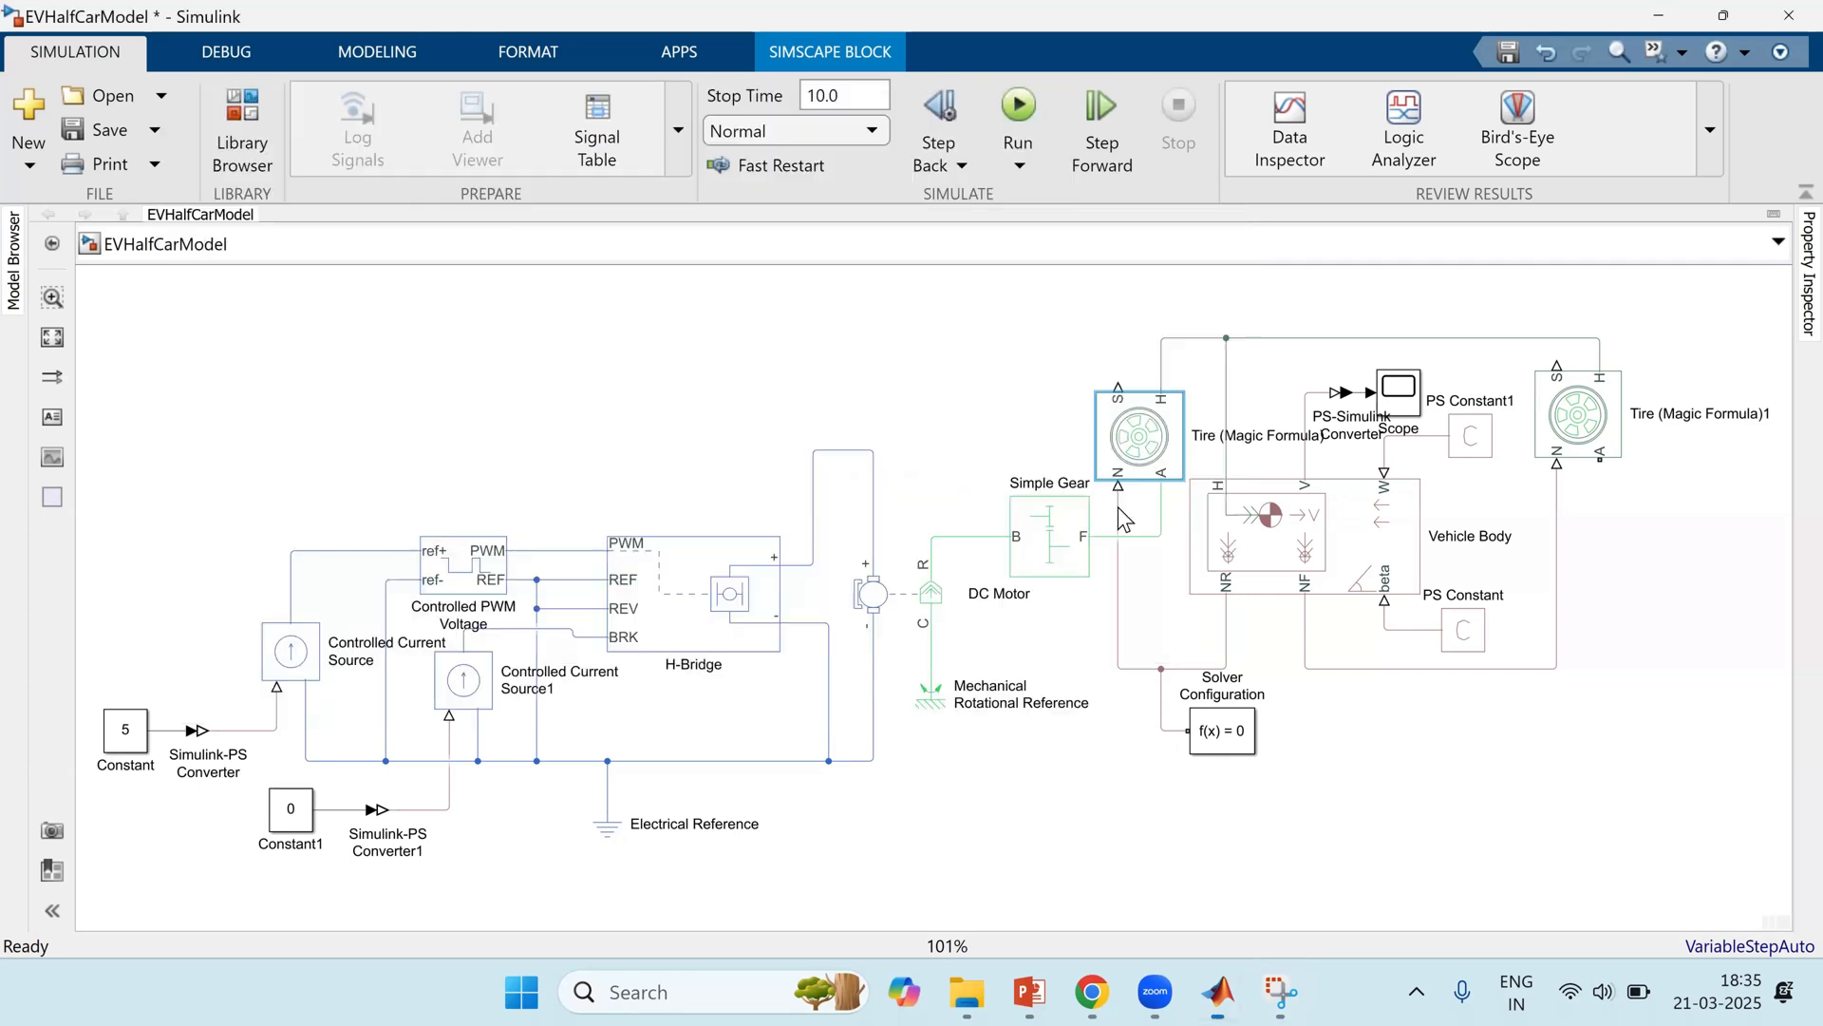
mouse_move(1233, 993)
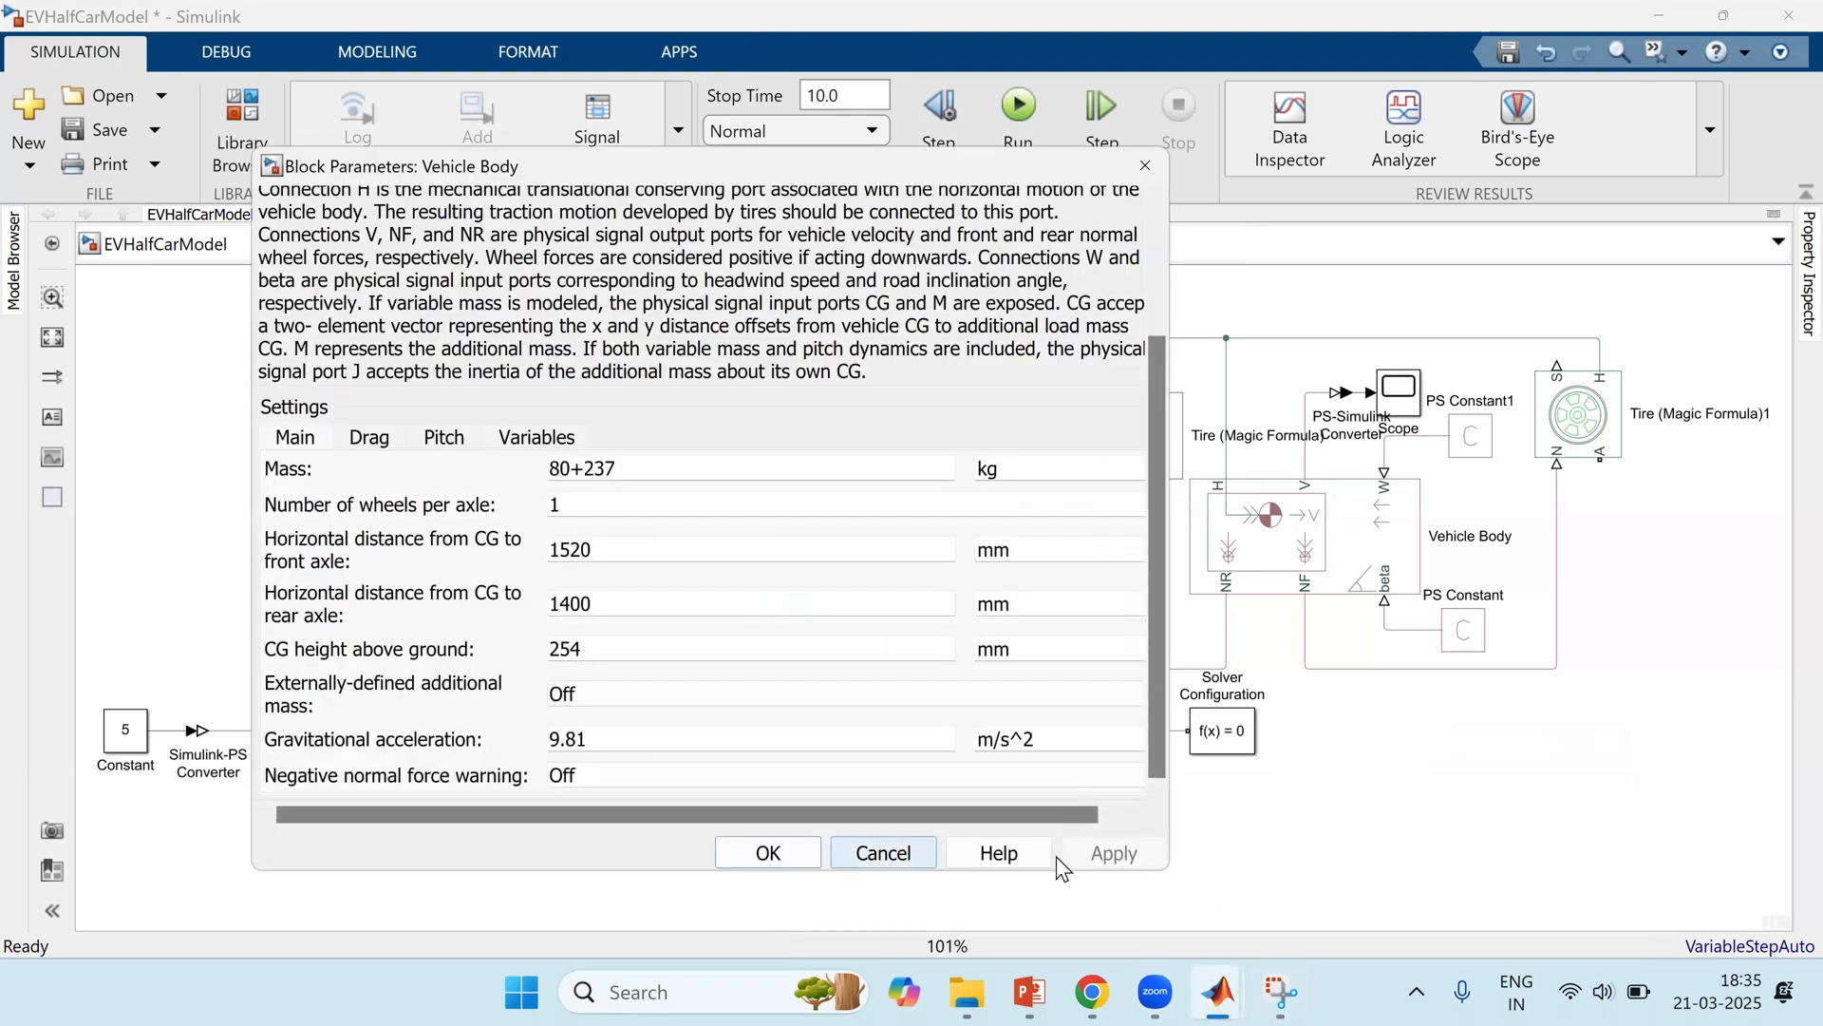
left_click(883, 853)
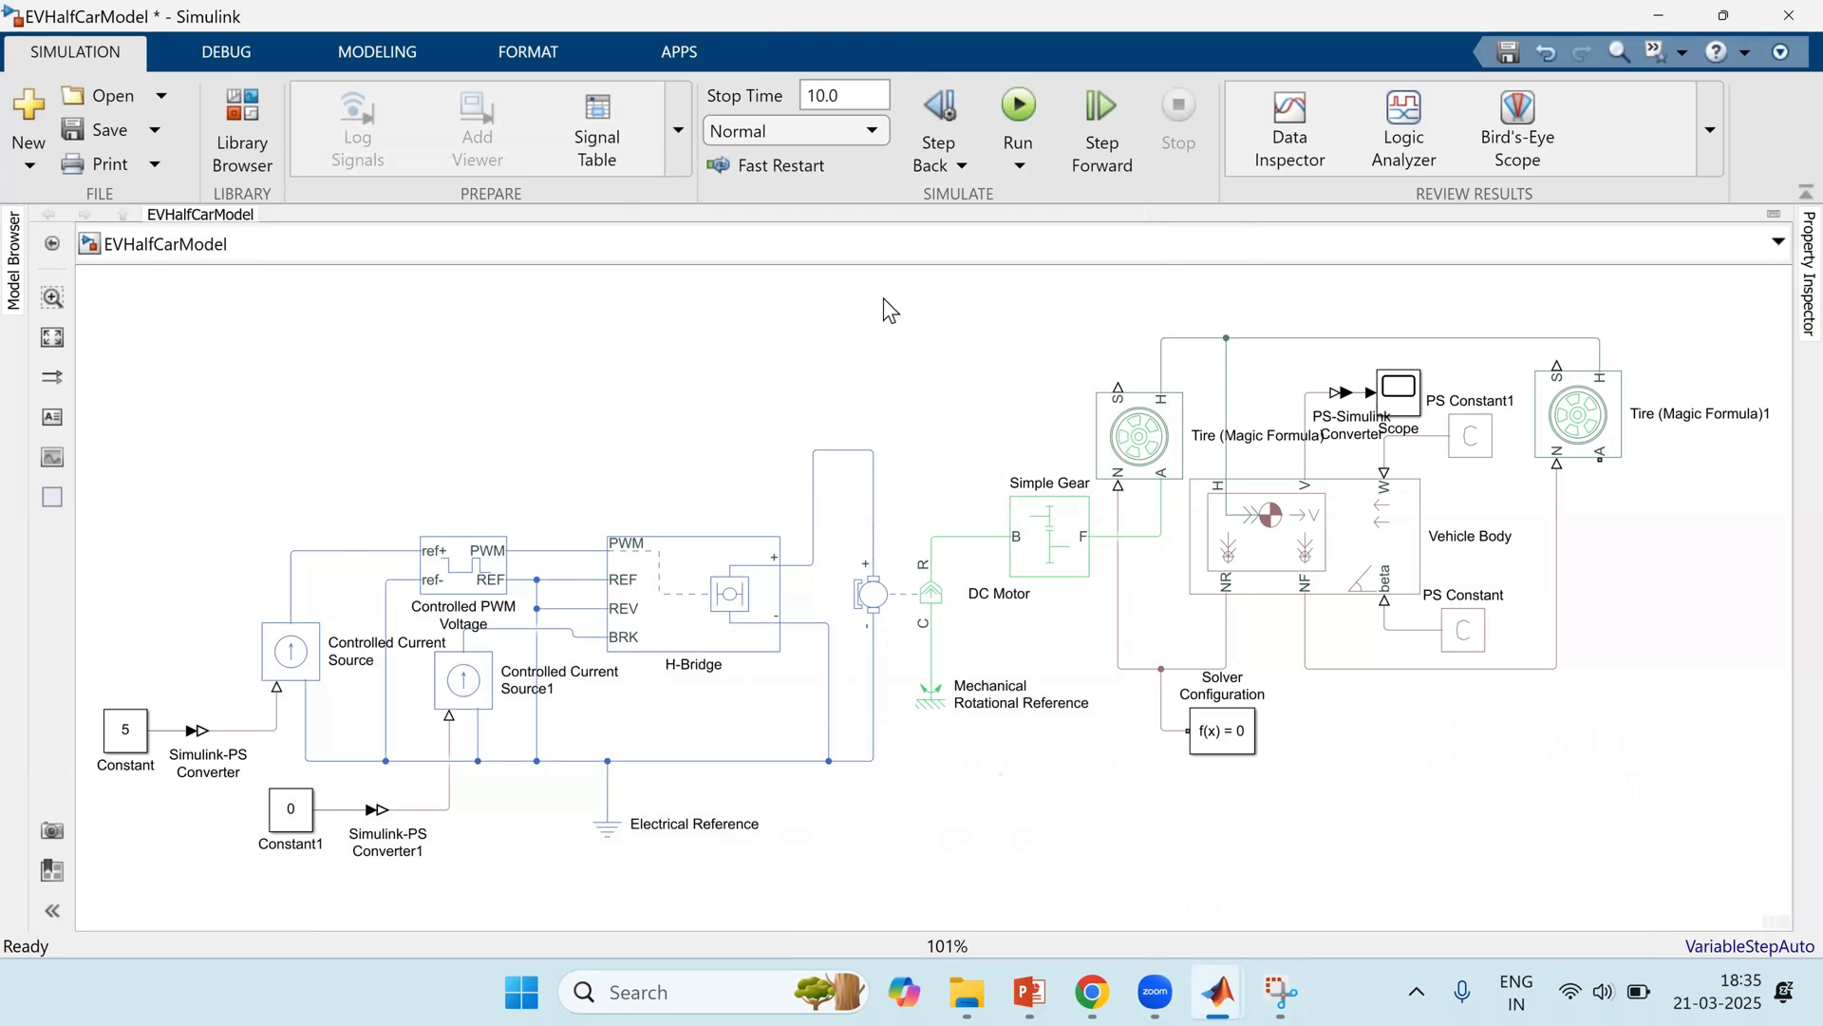
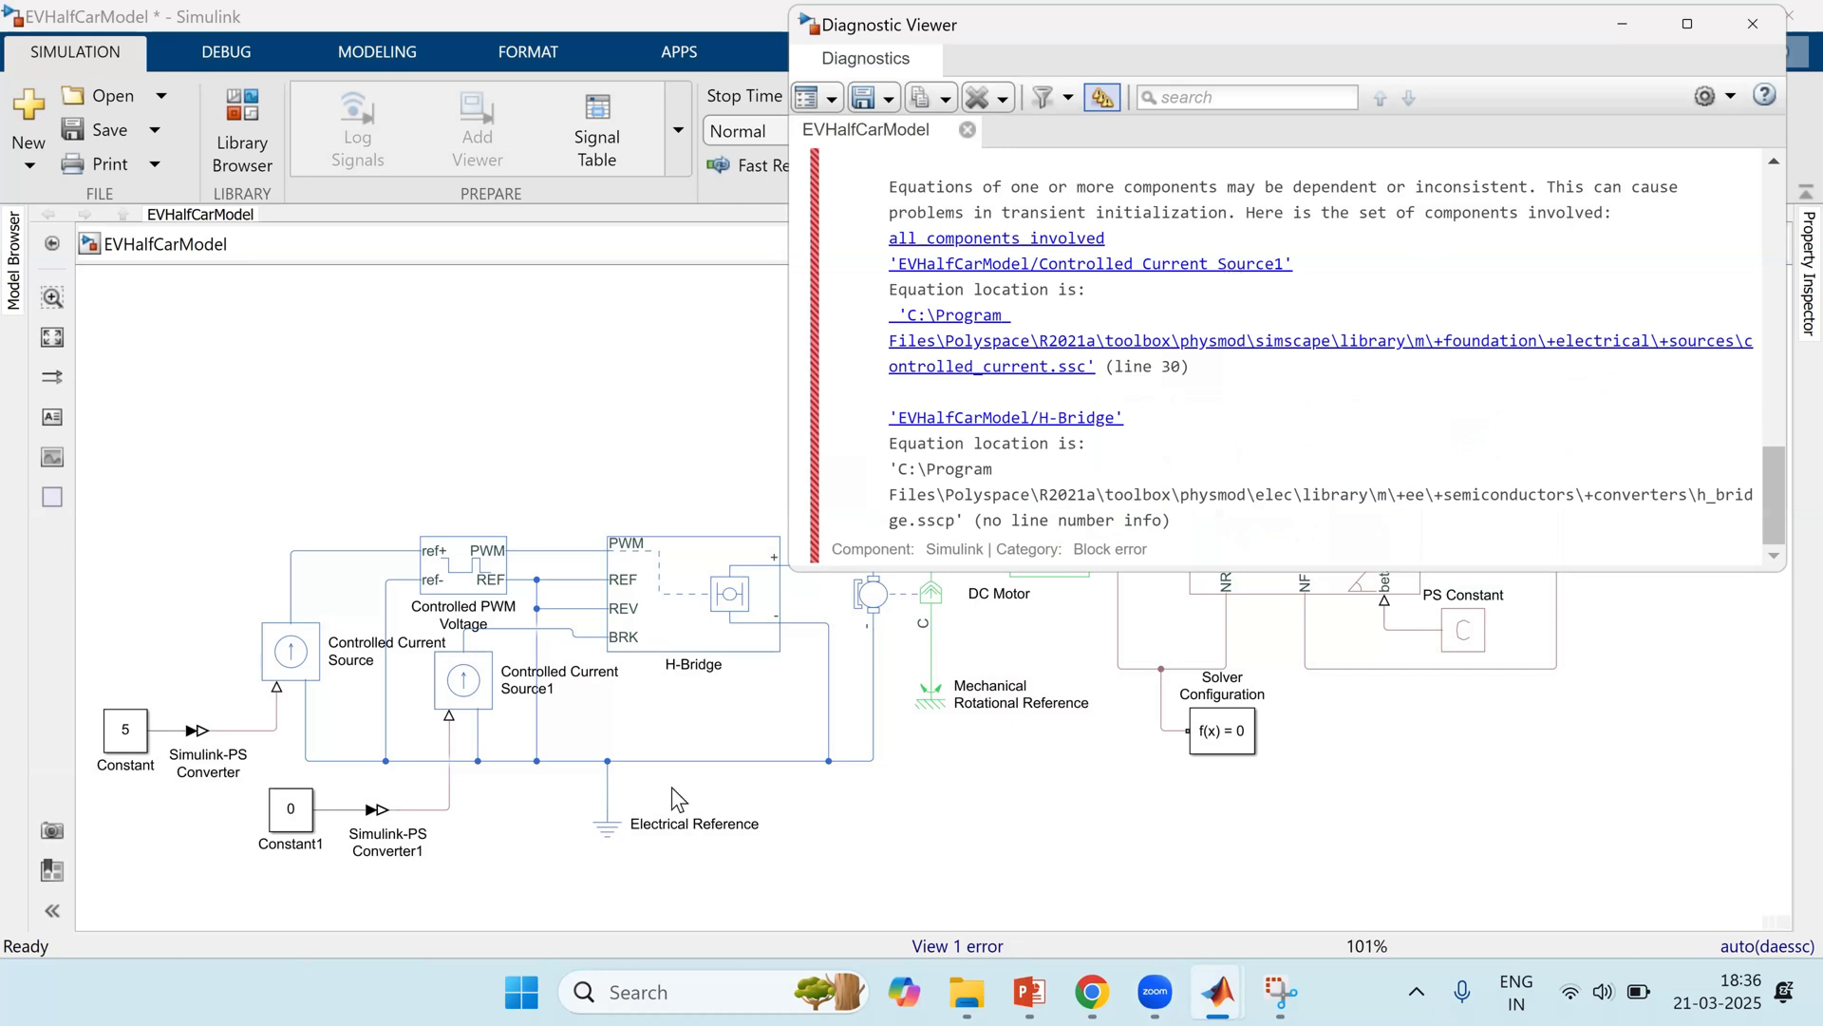
Step: Replace the Controlled Current Source feeding the ref+ port with a new Foundation Library Controlled Current Source
left_click(292, 660)
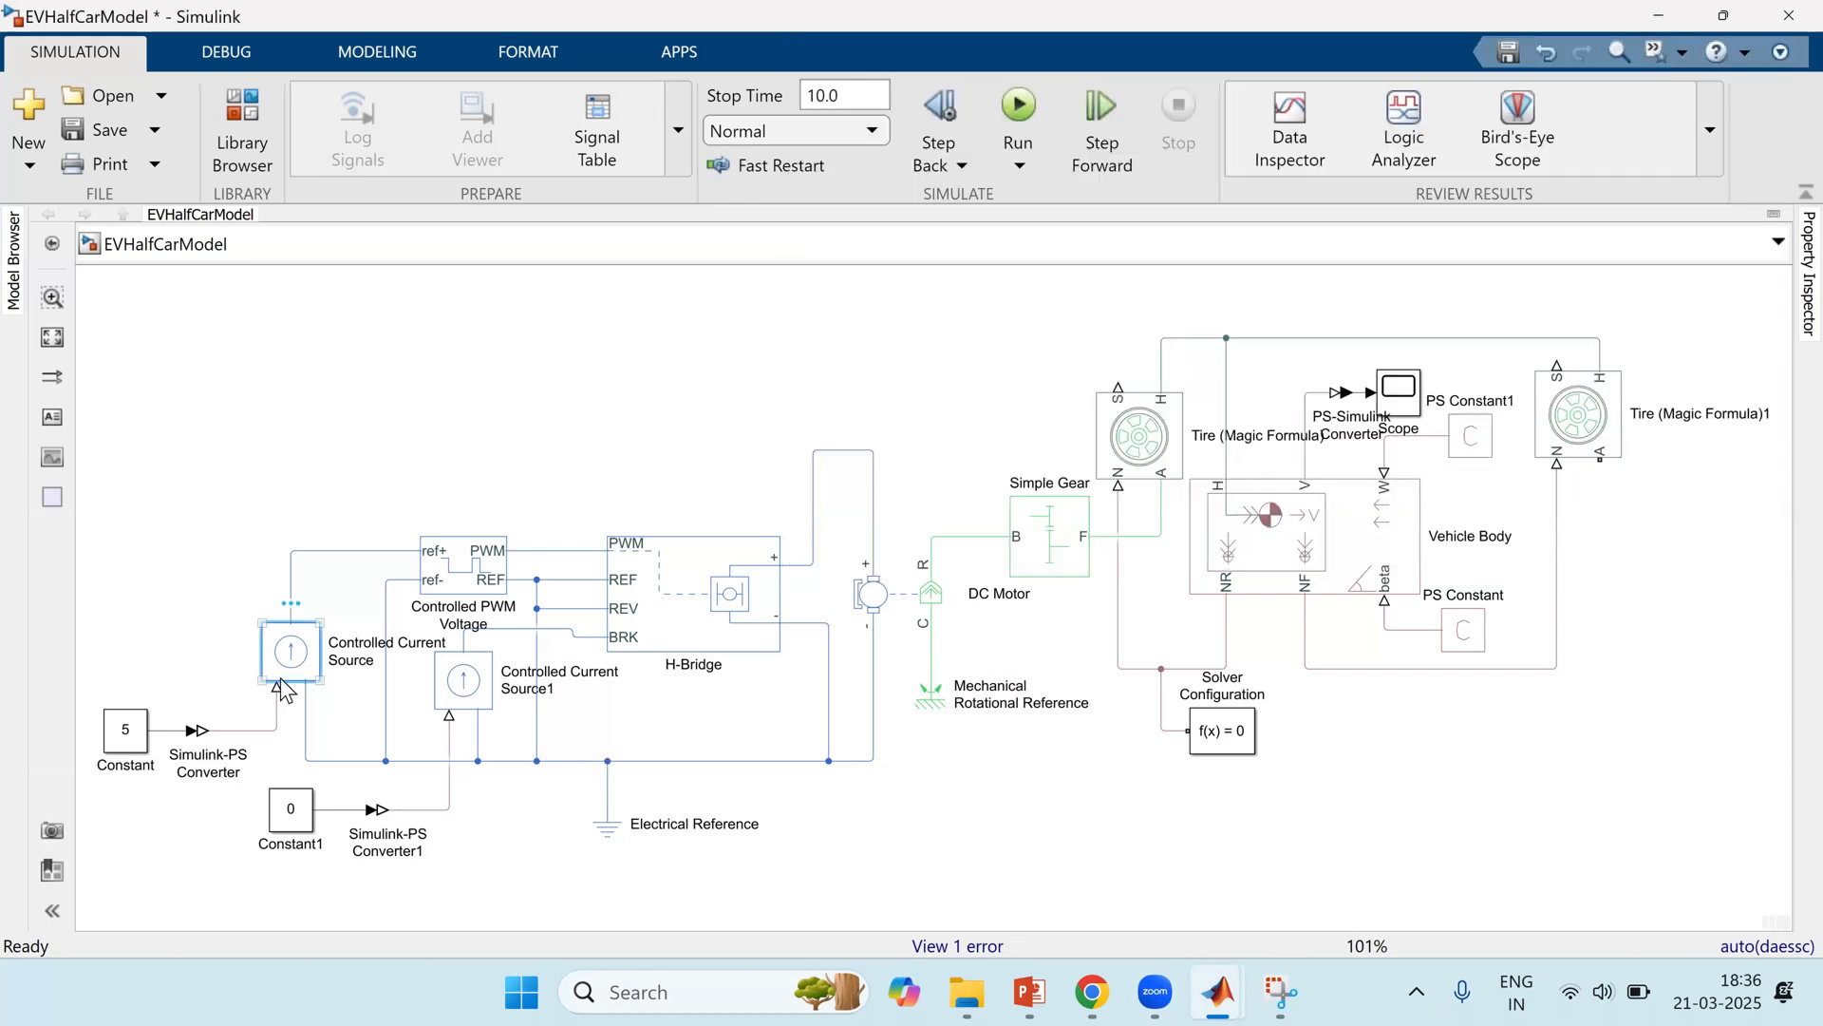
double_click(192, 584)
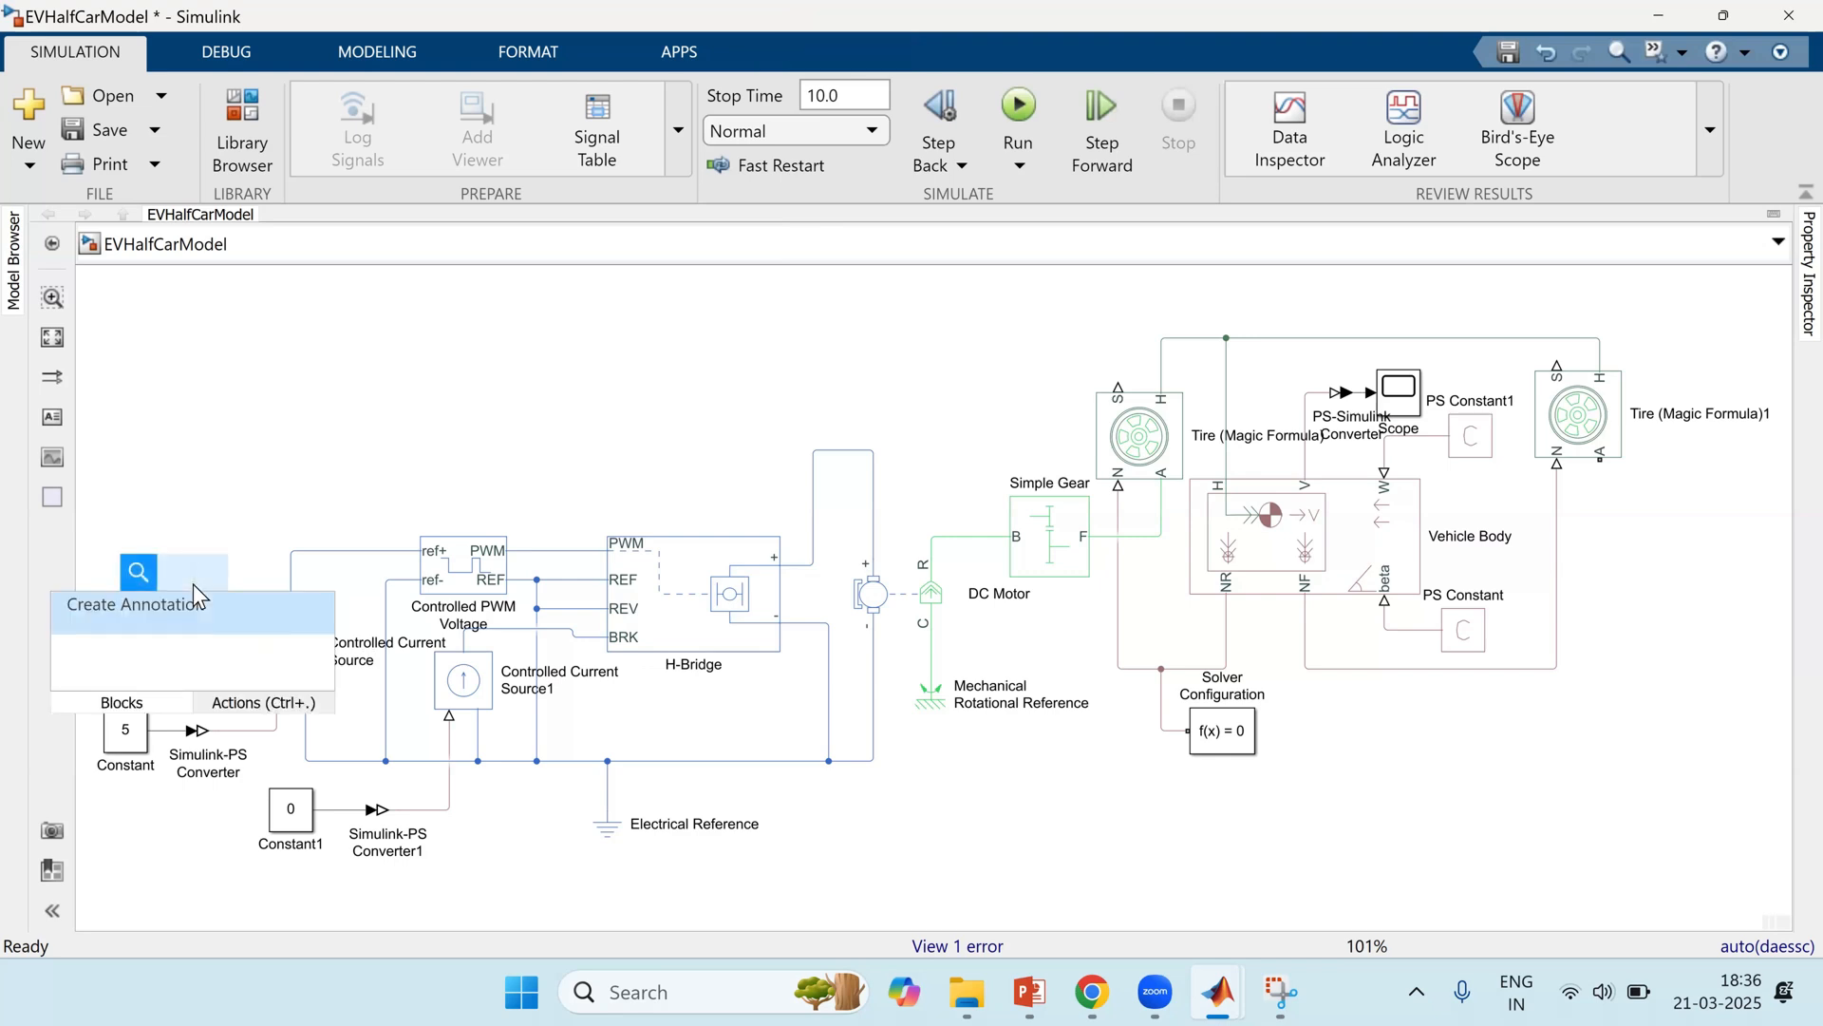
type("controlled")
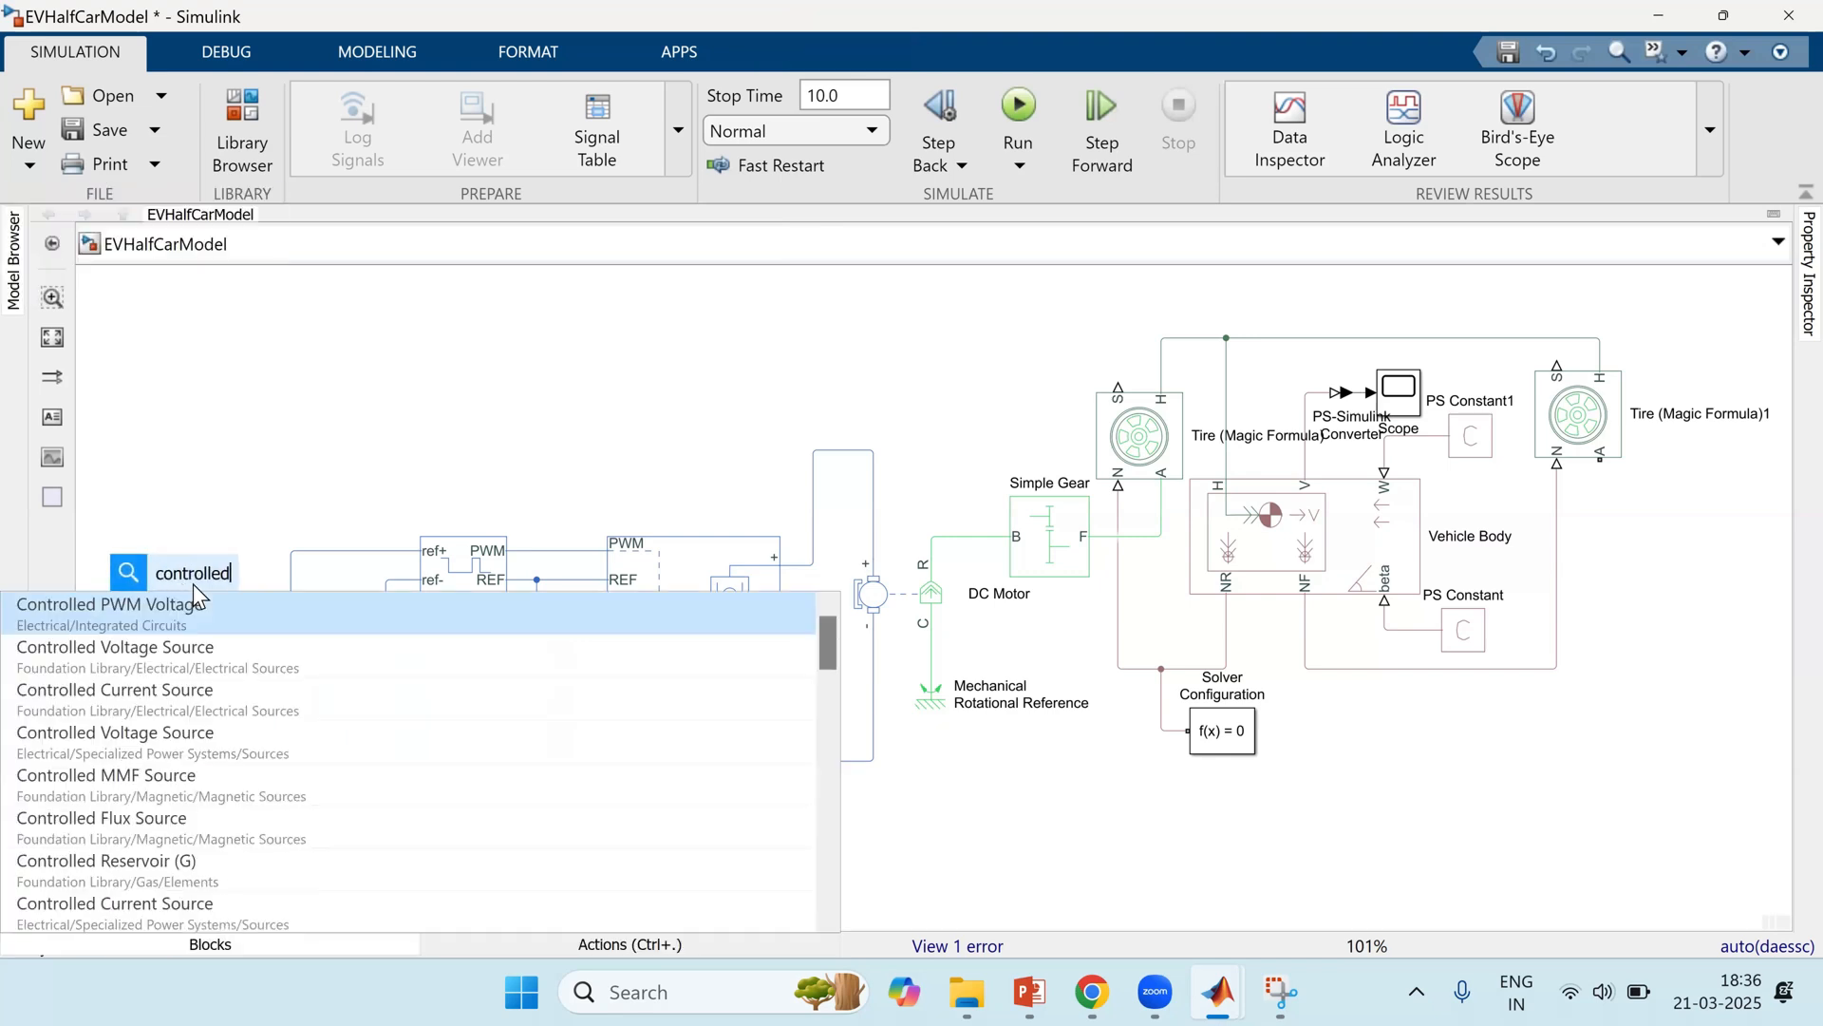
key("Down")
key("Down")
key("Return")
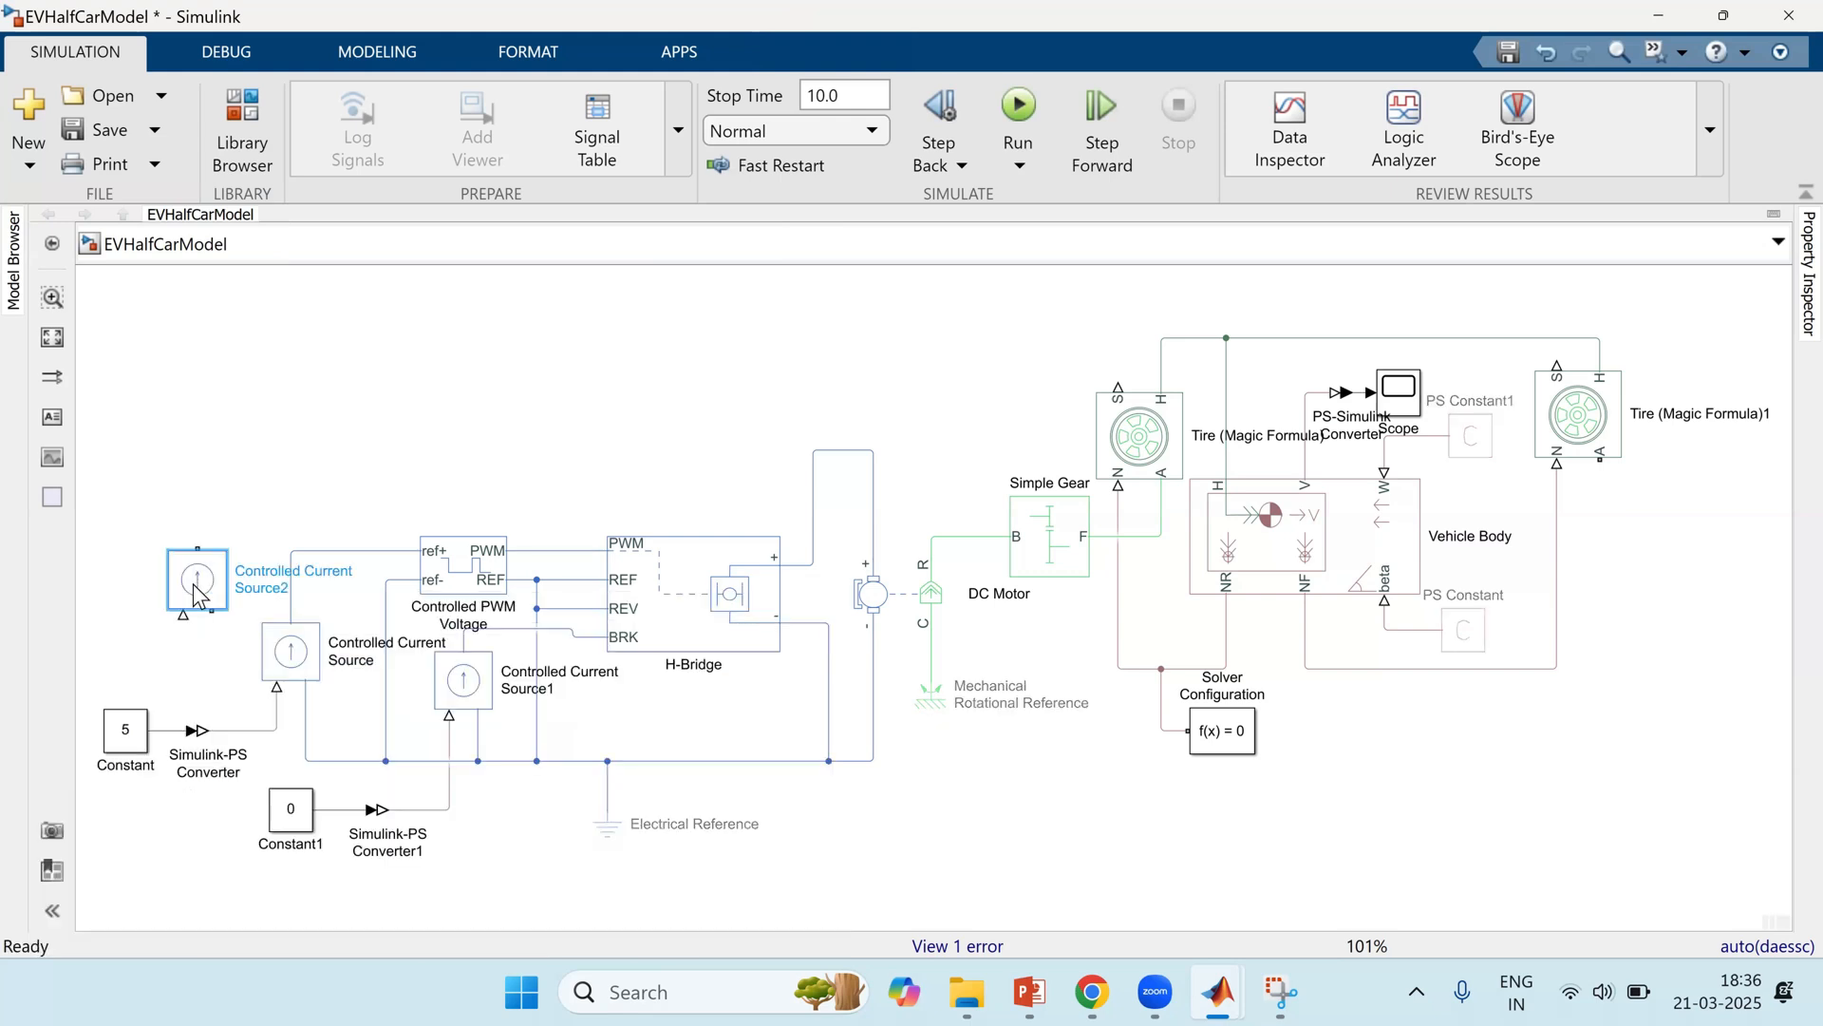
left_click(294, 651)
key("Delete")
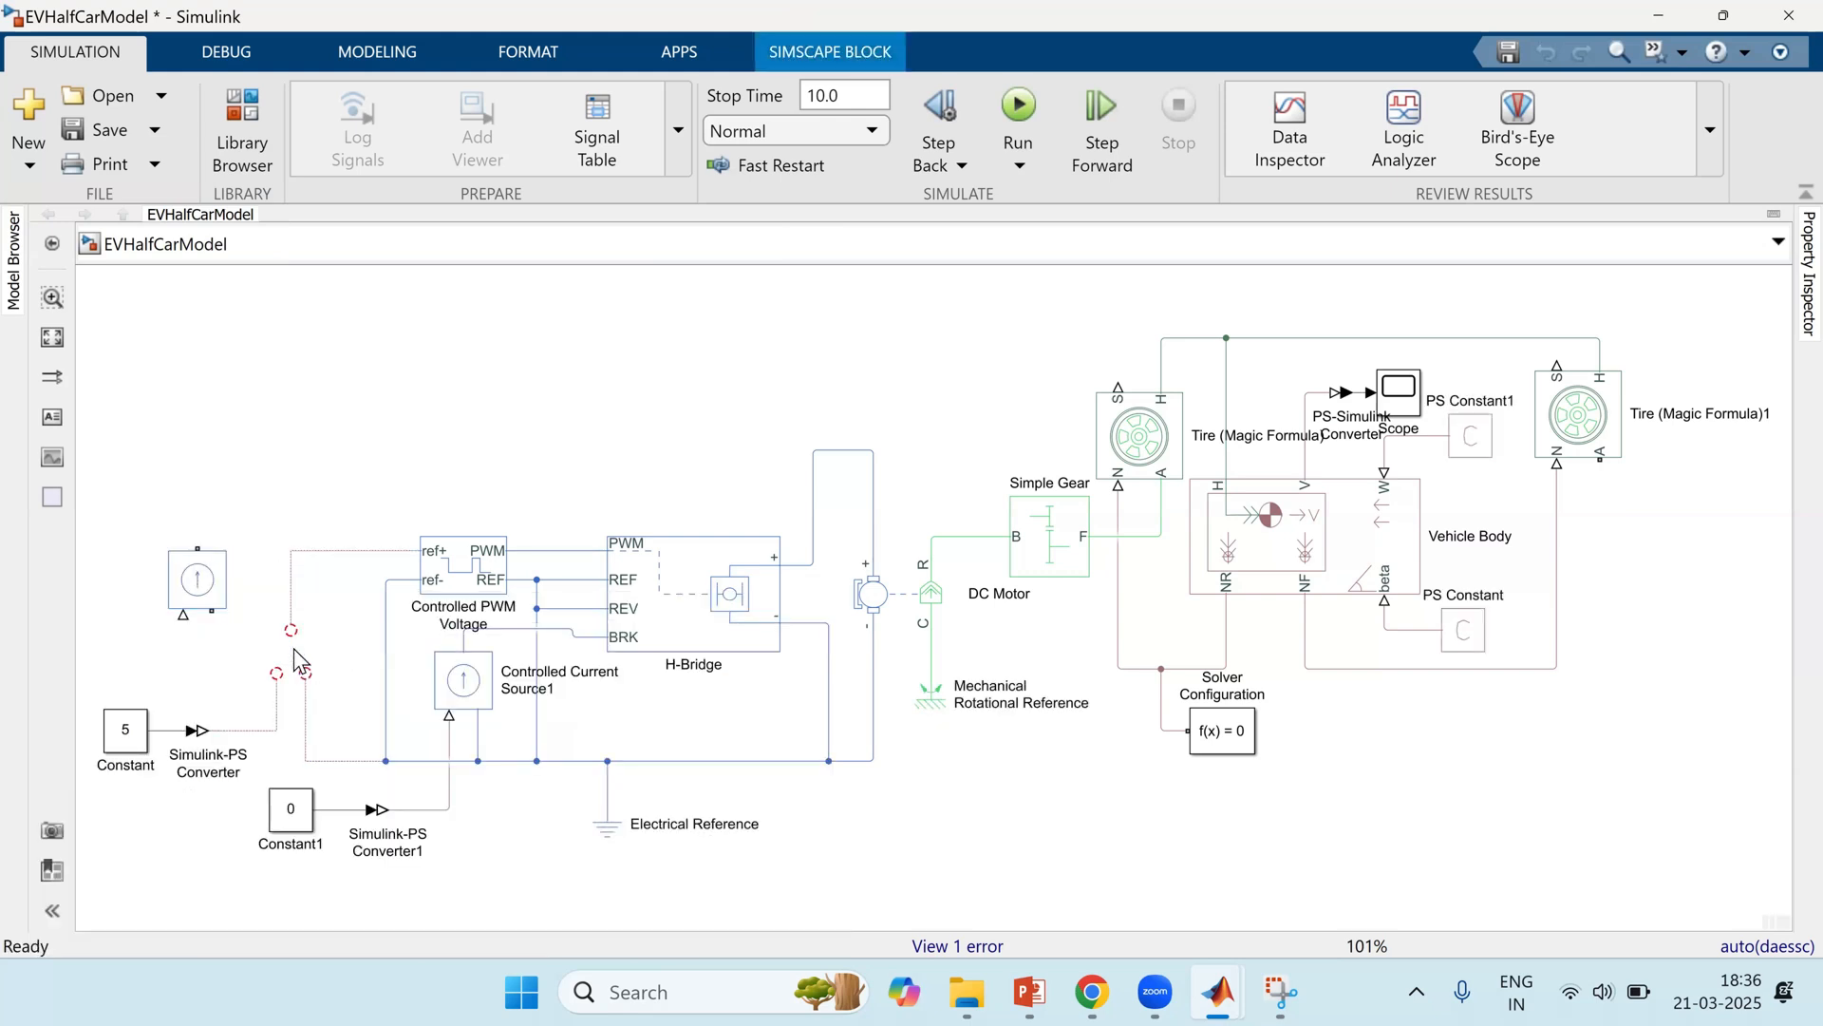
left_click_drag(183, 592, 275, 664)
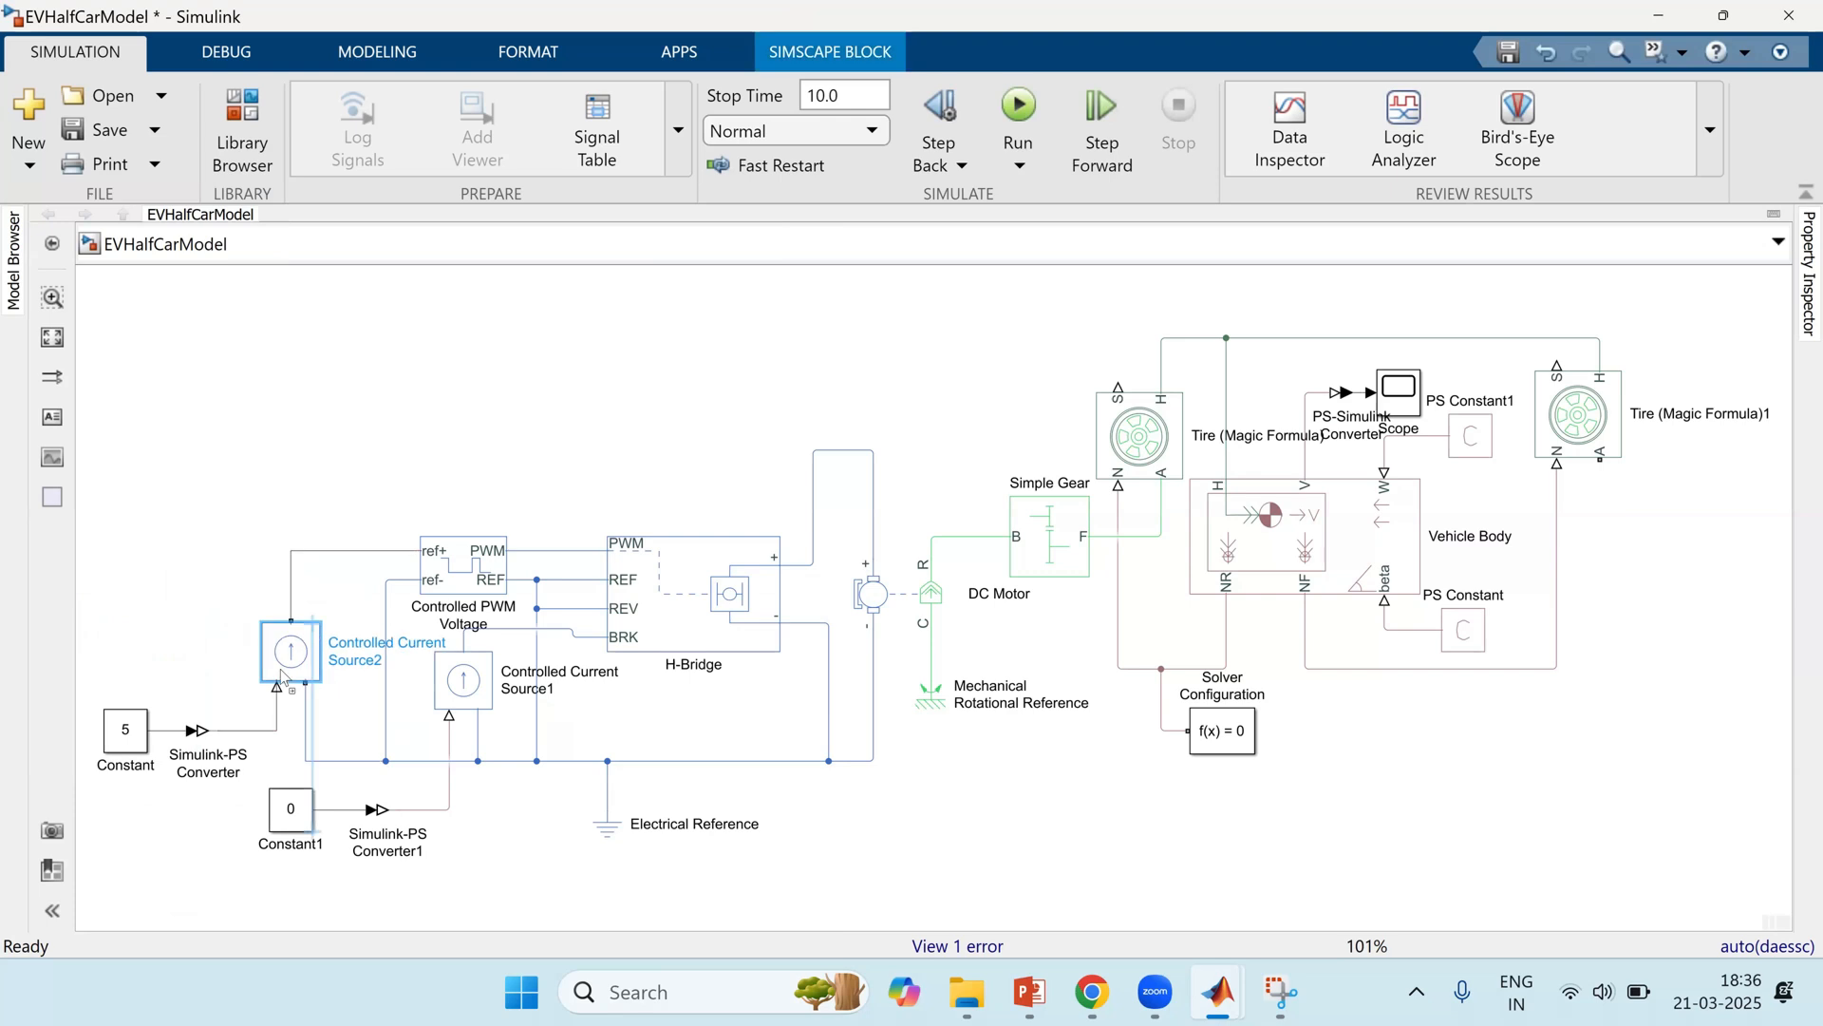
Step: Replace the current source wired to the H-Bridge BRK port with a copy of the new Controlled Current Source
left_click(482, 701)
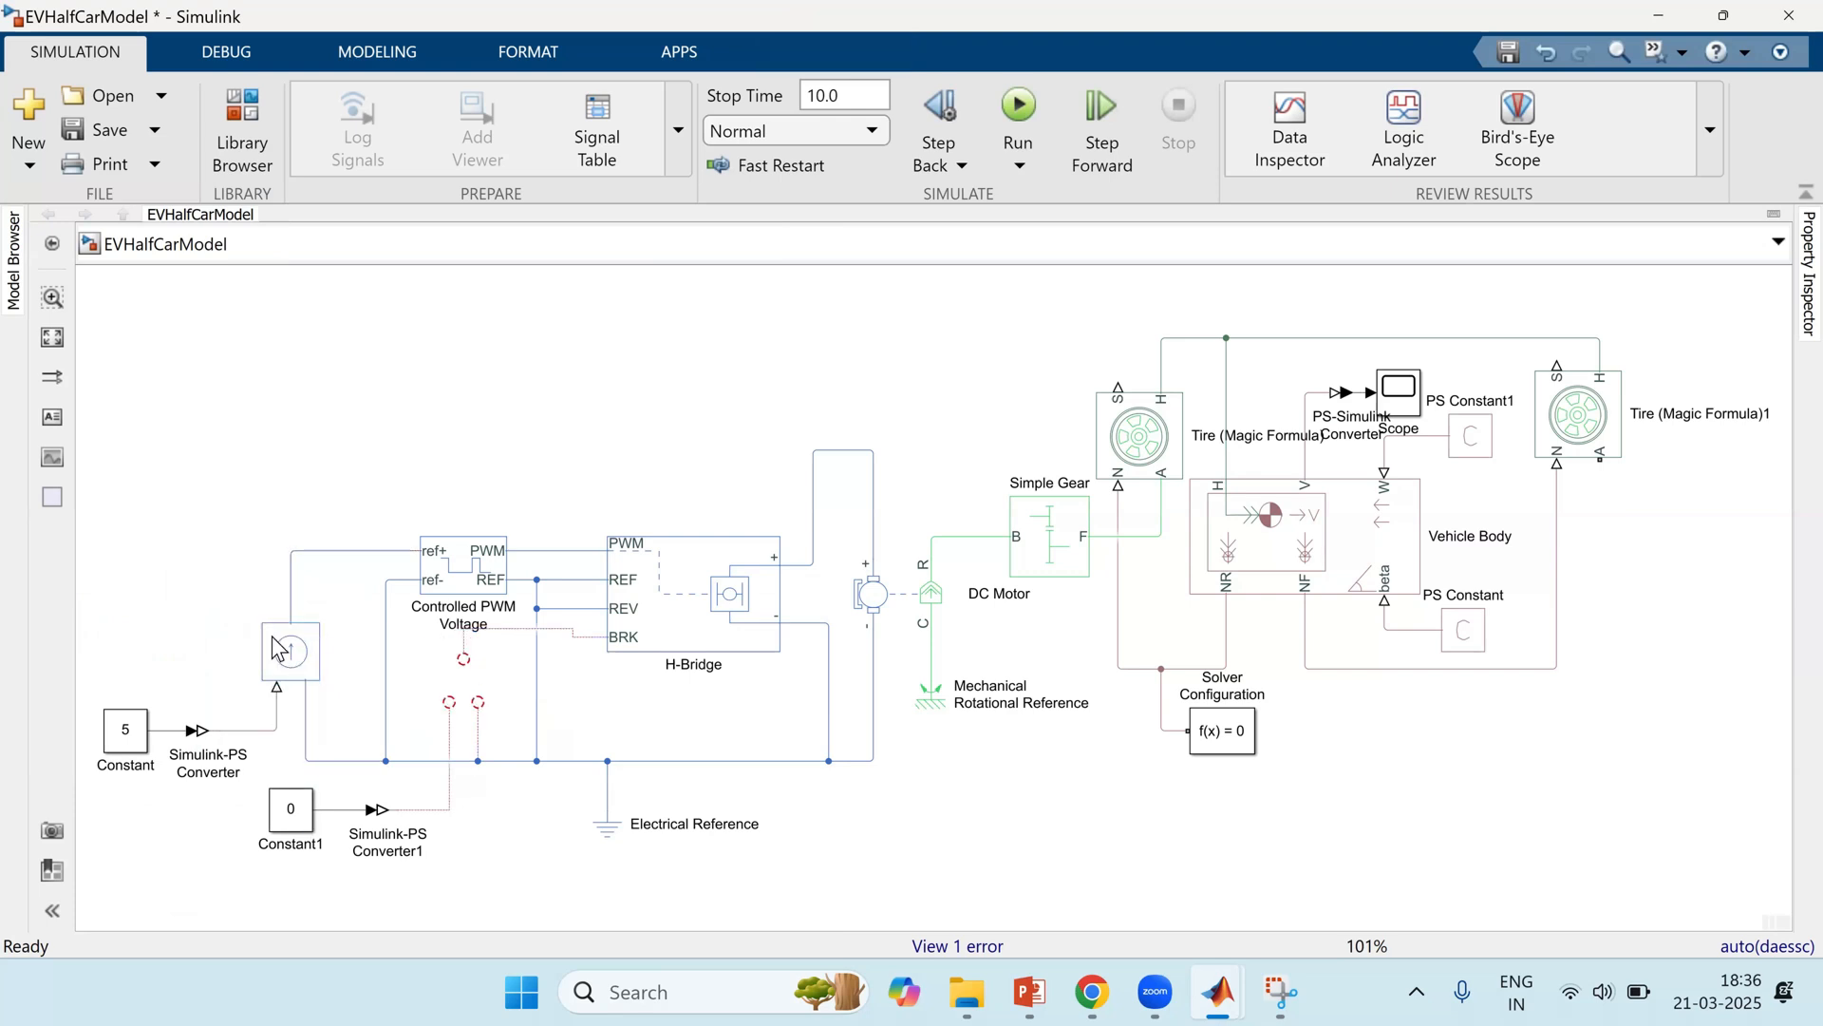
mouse_move(482, 676)
left_mouse_down()
mouse_move(498, 676)
mouse_move(474, 676)
left_mouse_up()
left_click(640, 454)
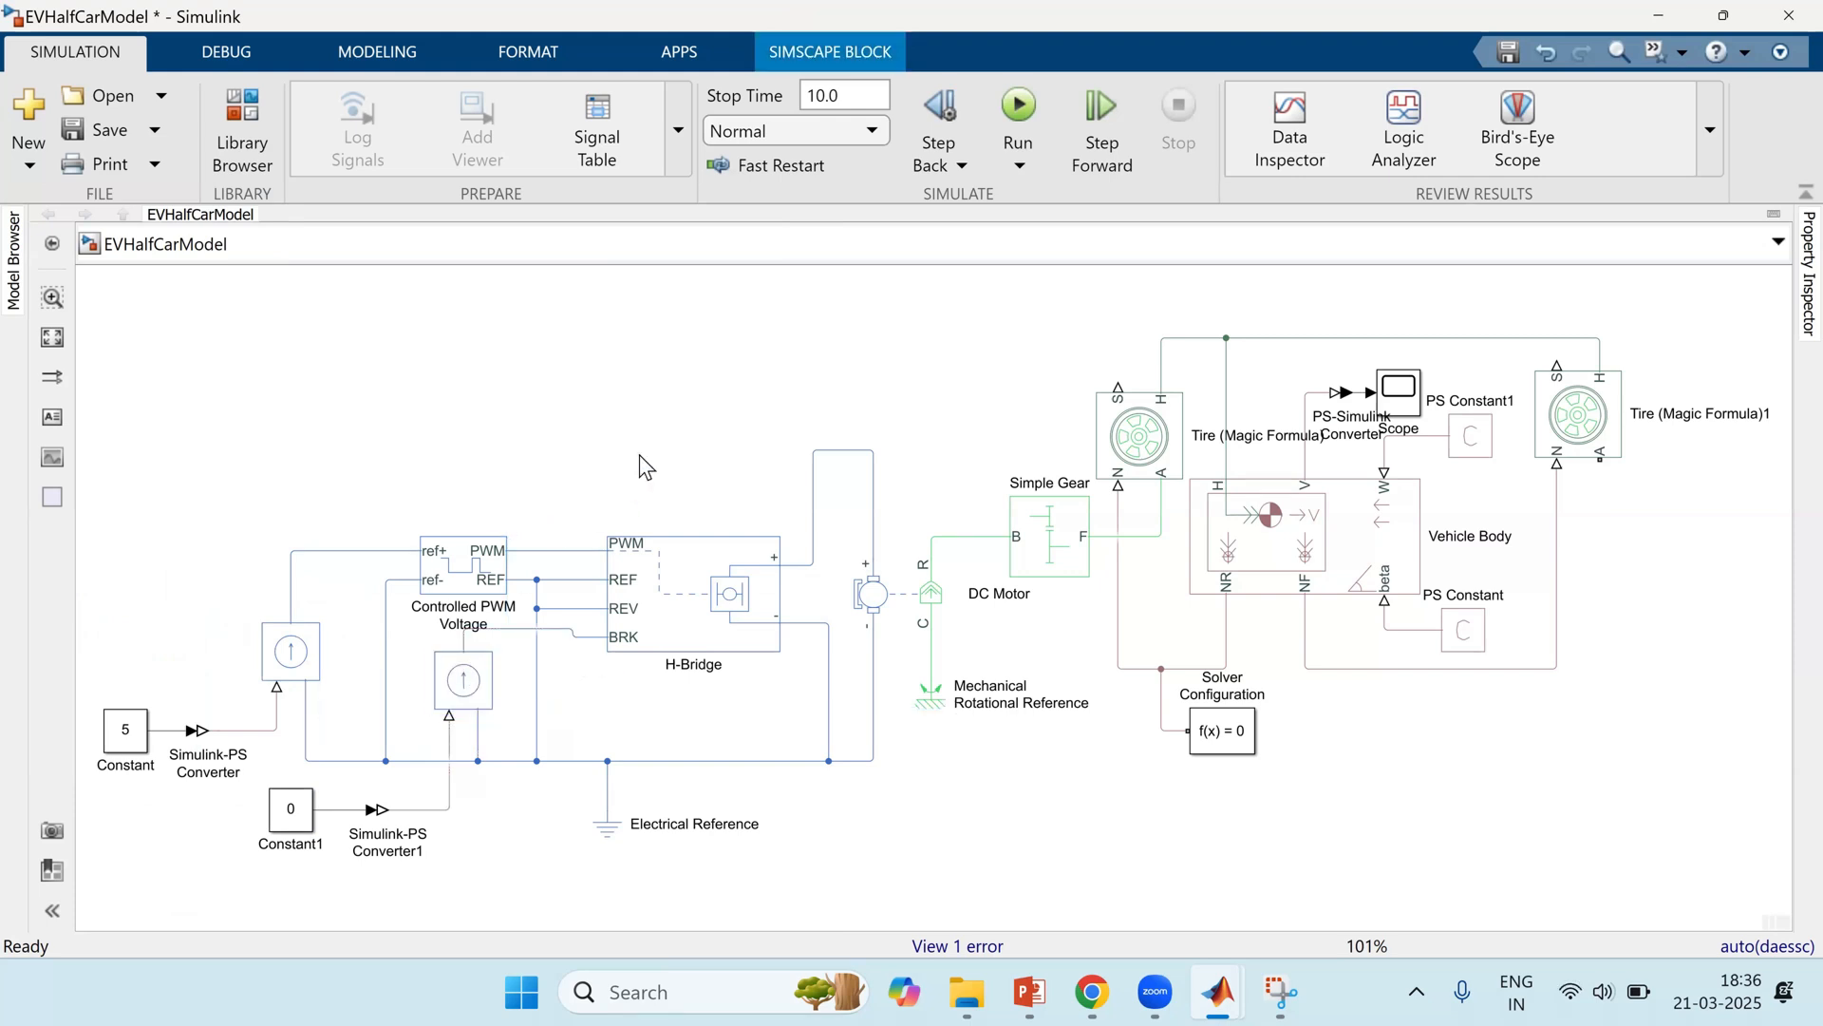
Step: Save EVHalfCarModel, run the simulation and read through the diagnostic messages
key("ctrl+s")
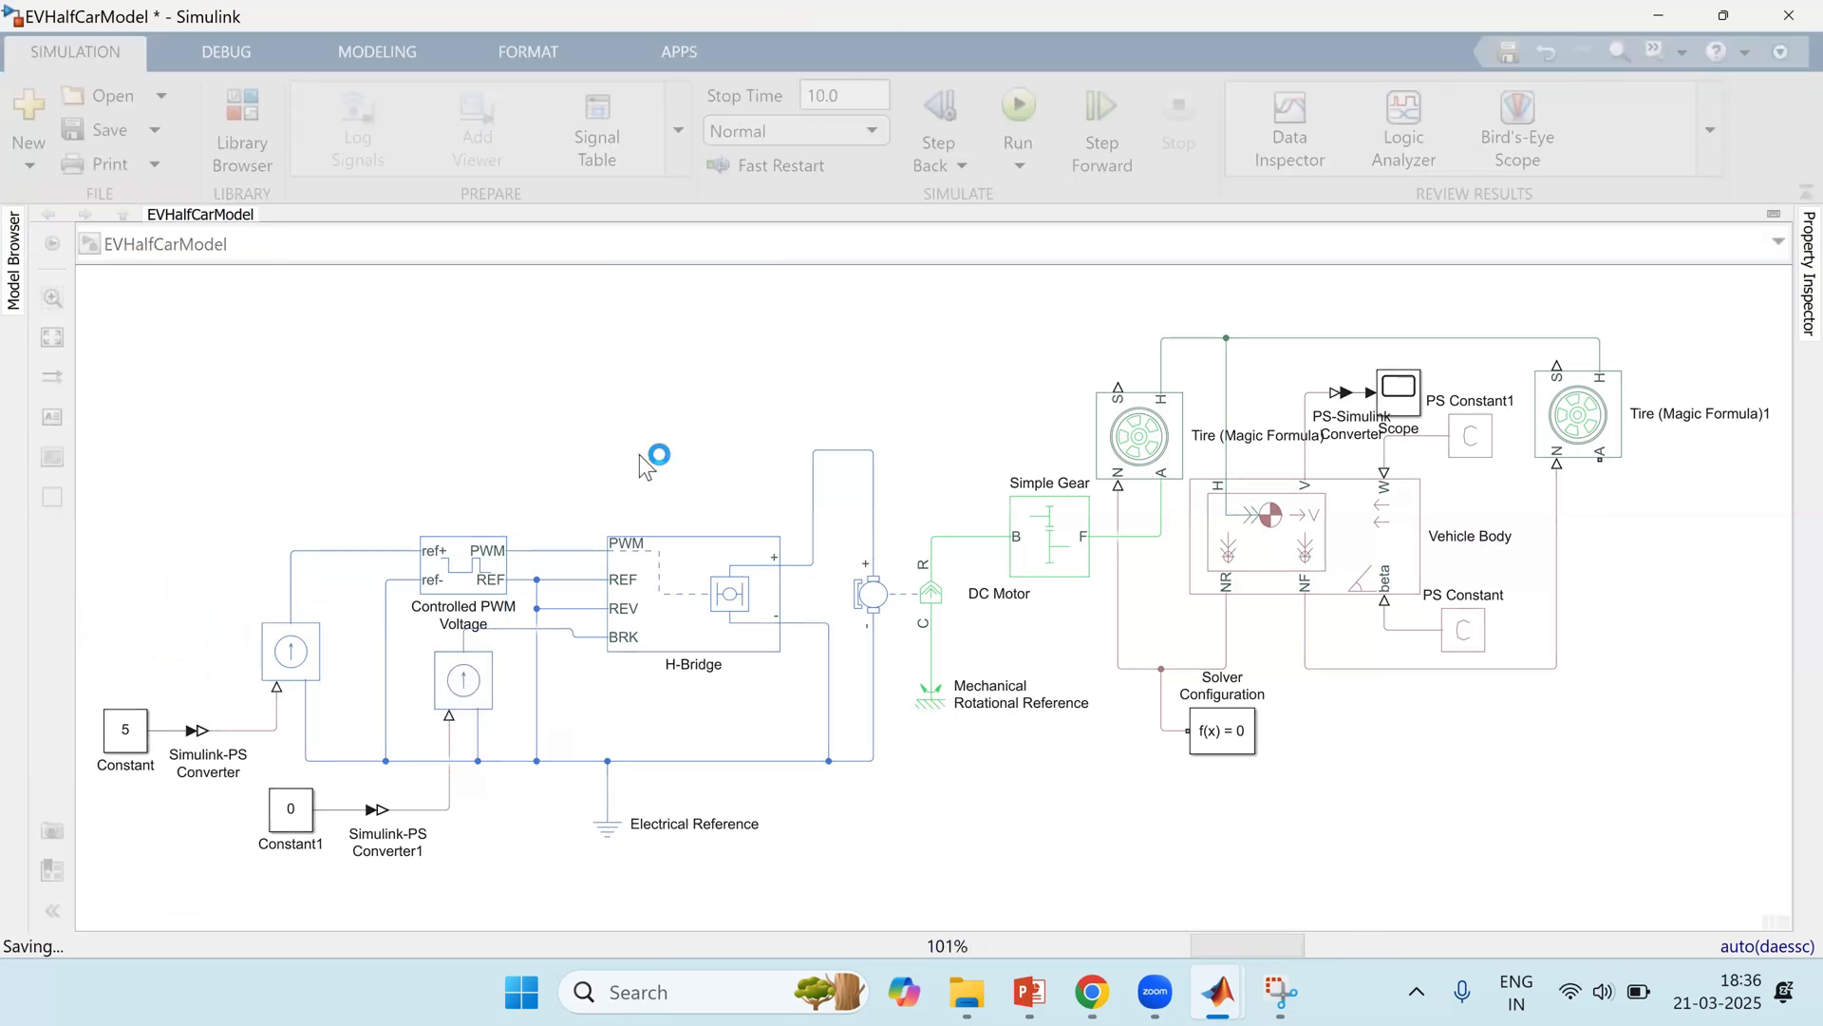
key("ctrl+t")
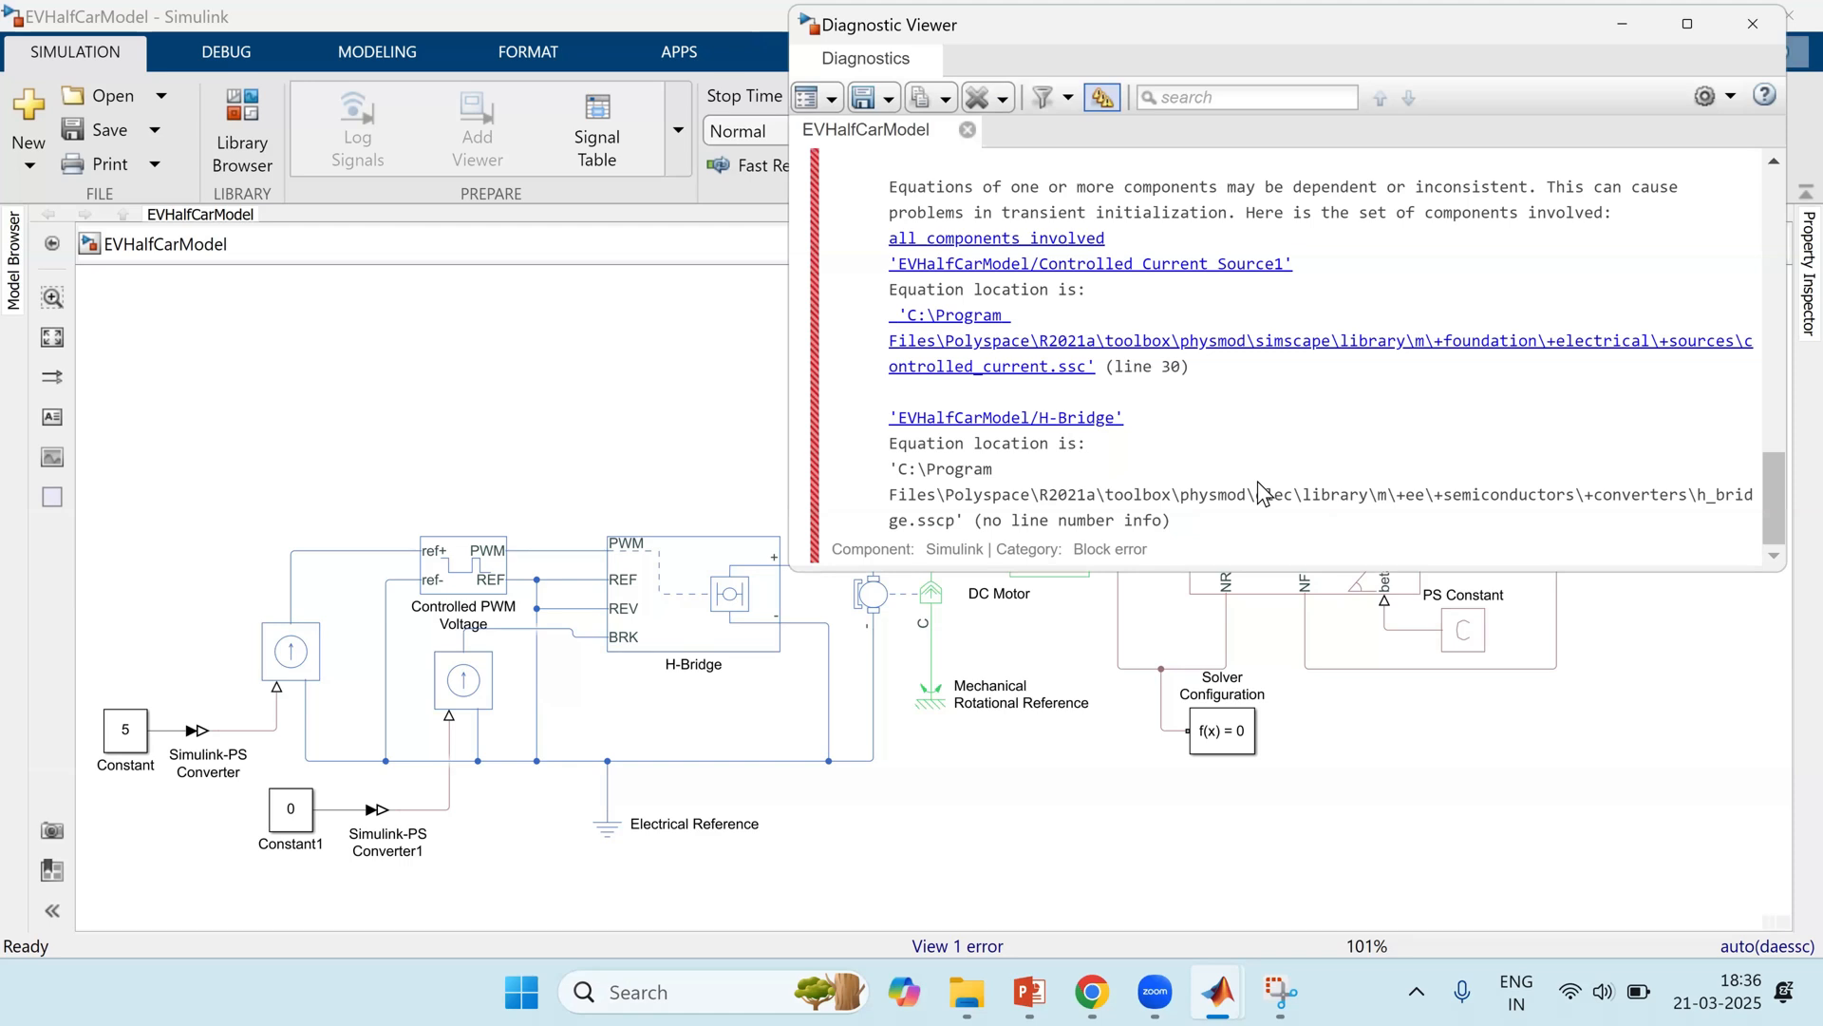
scroll(1257, 481, "up", 10)
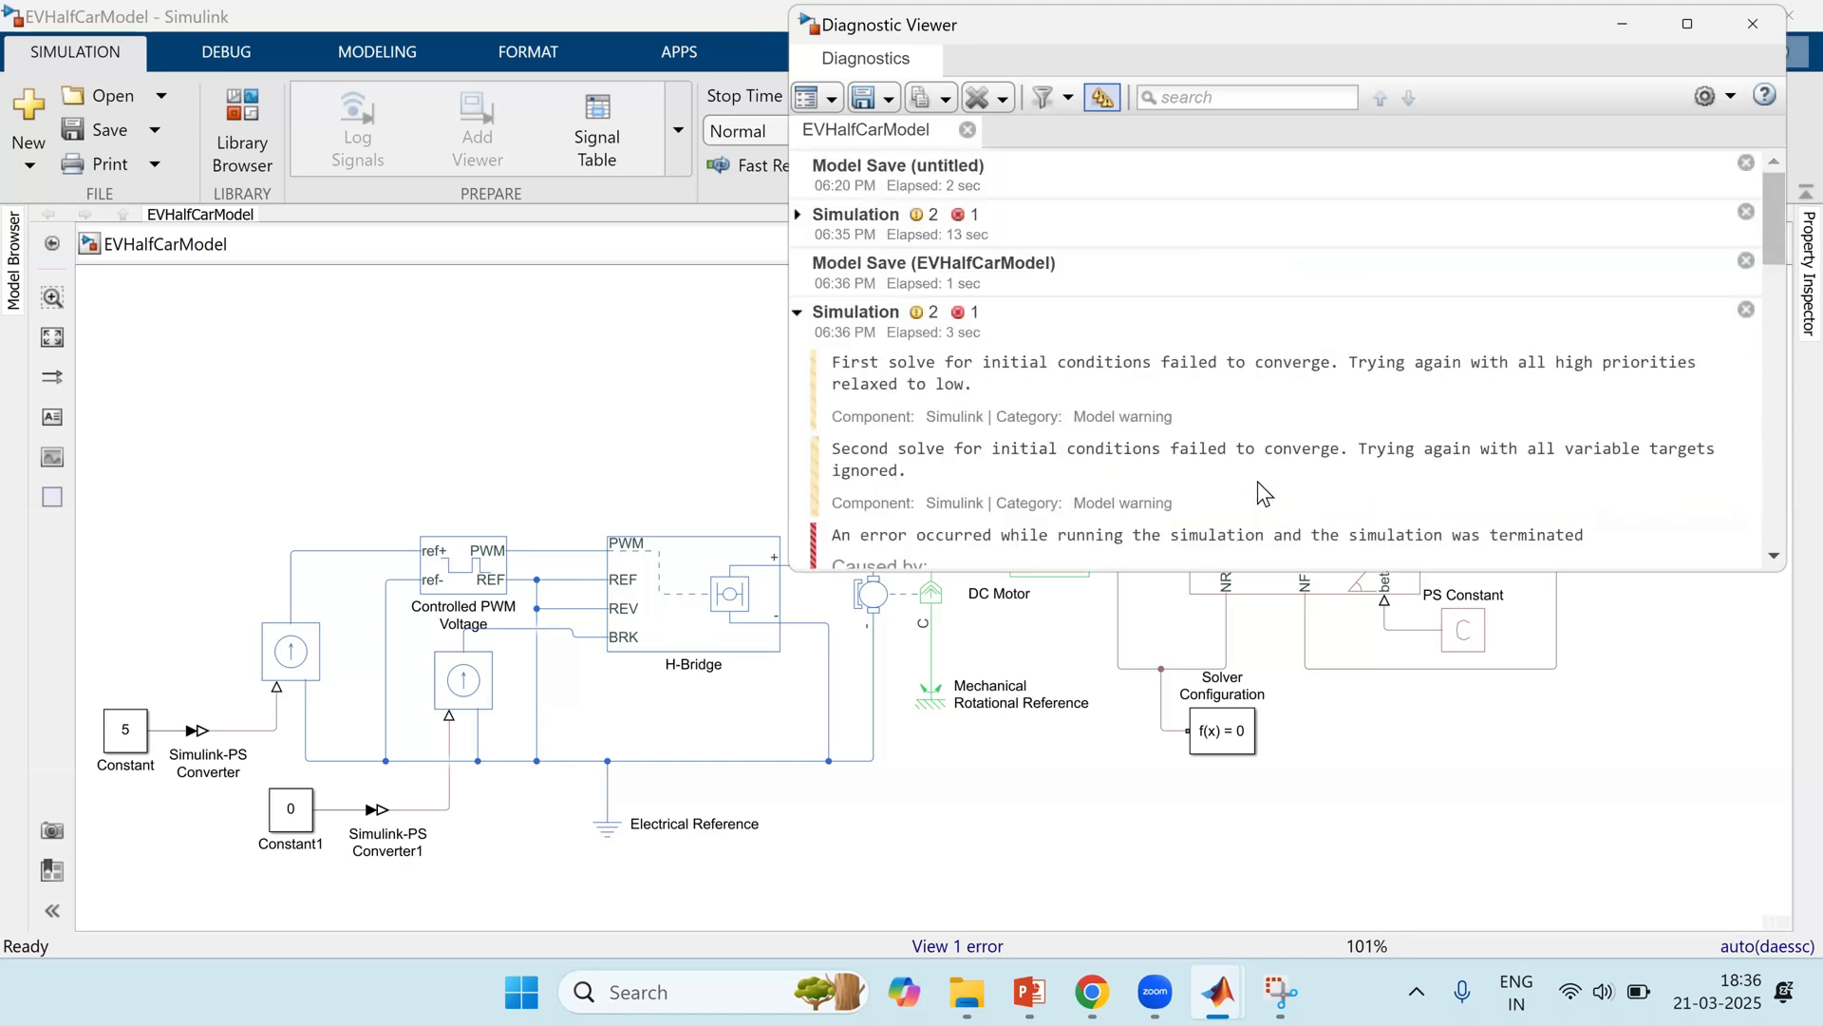
left_click(1302, 864)
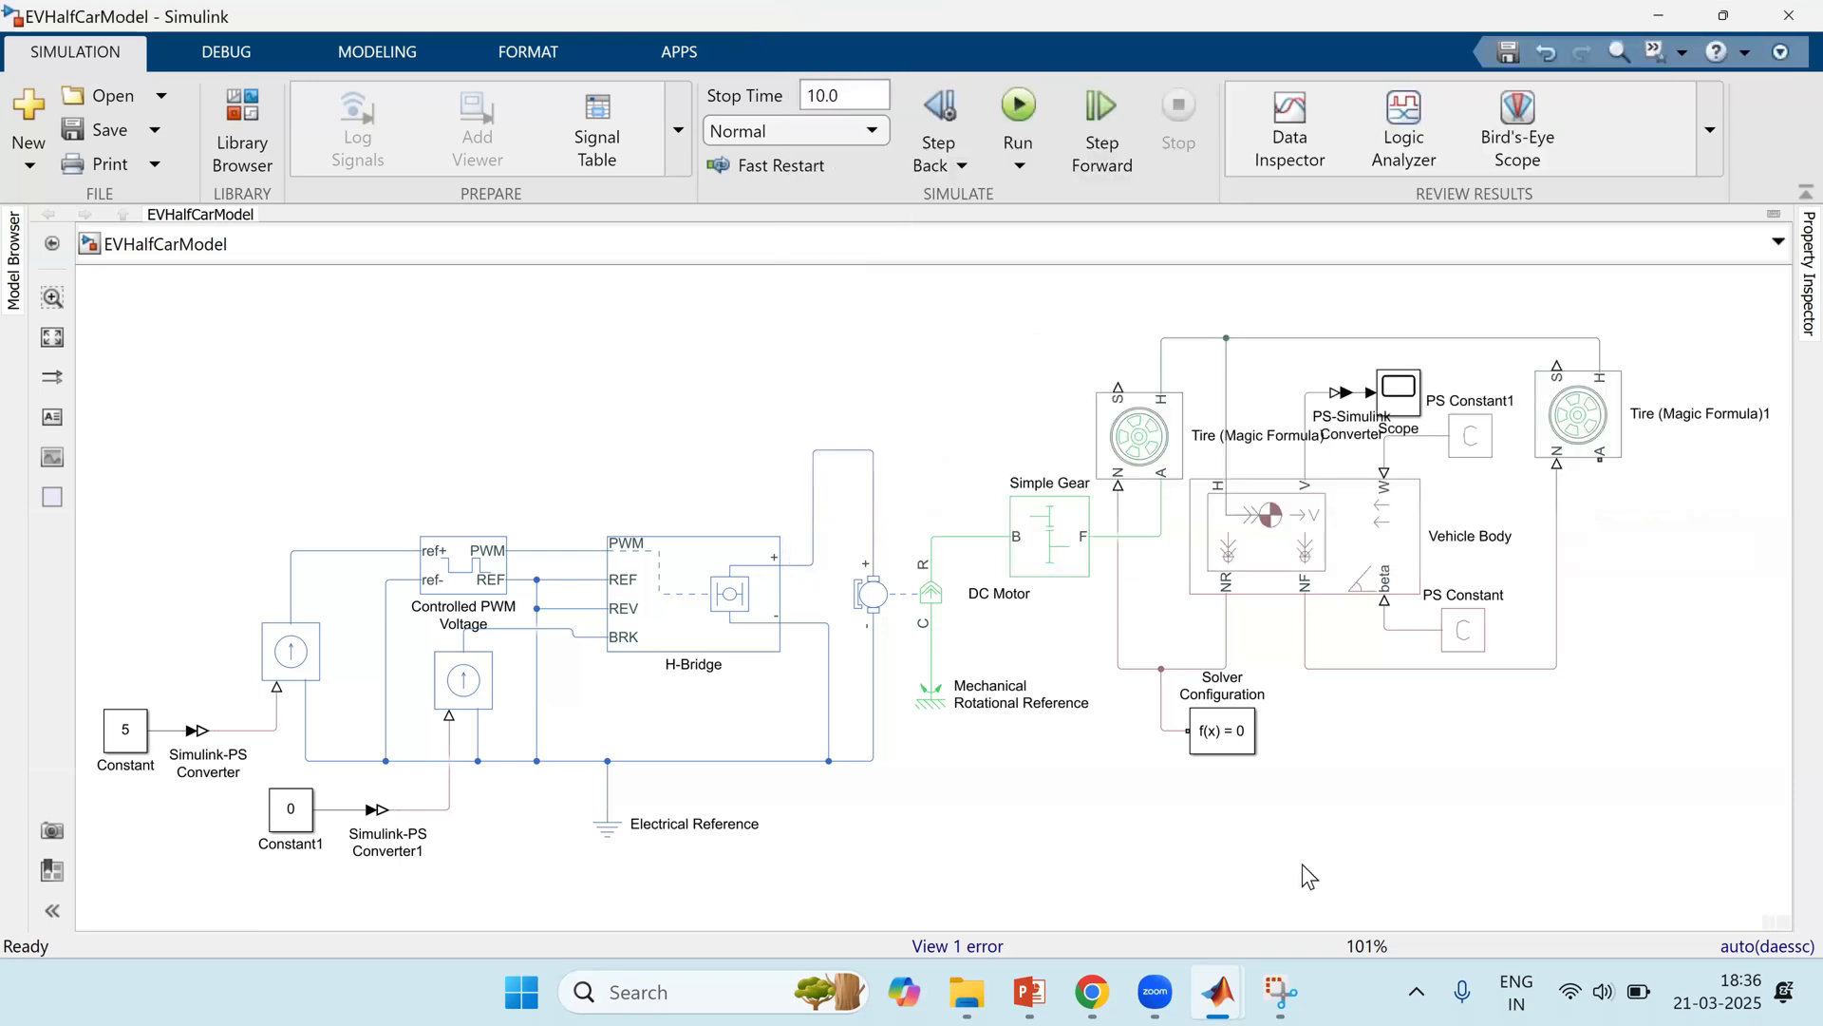
Step: Review the H-Bridge simulation mode and load assumption settings, then close them without changes
left_click(895, 613)
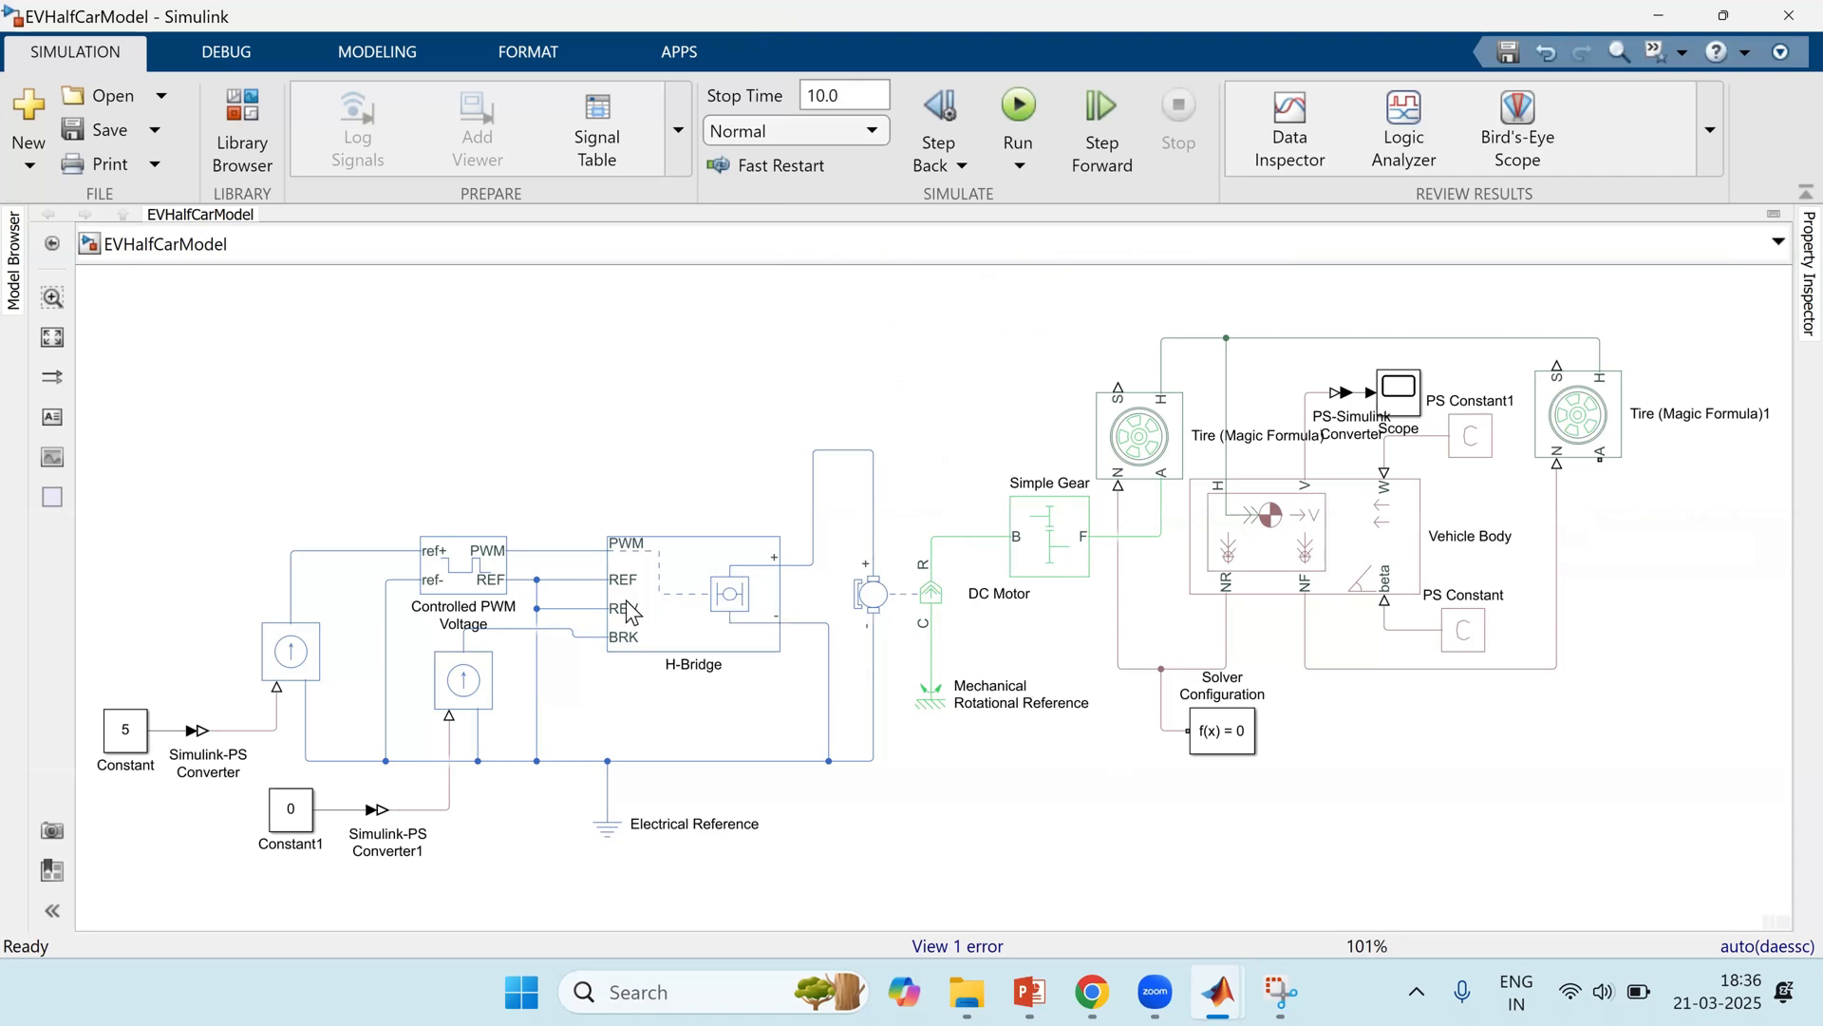
left_click(717, 598)
double_click(717, 599)
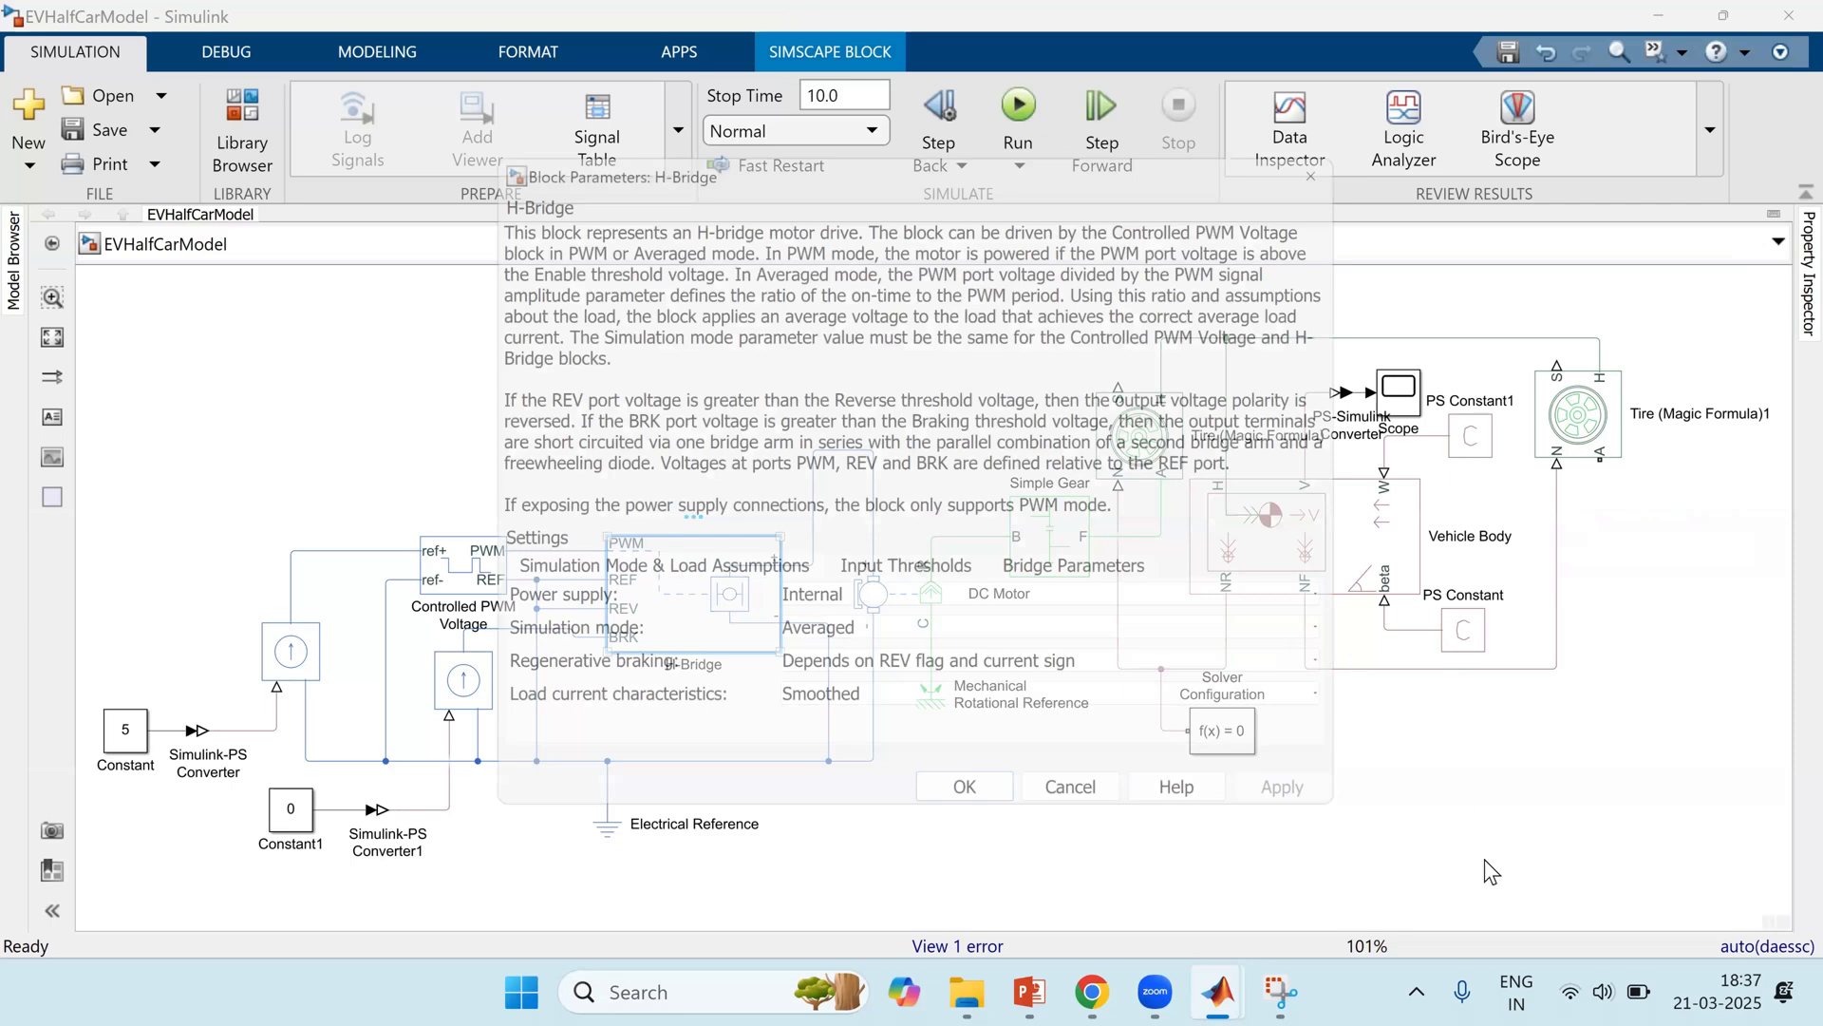
left_click(724, 875)
left_click(460, 712)
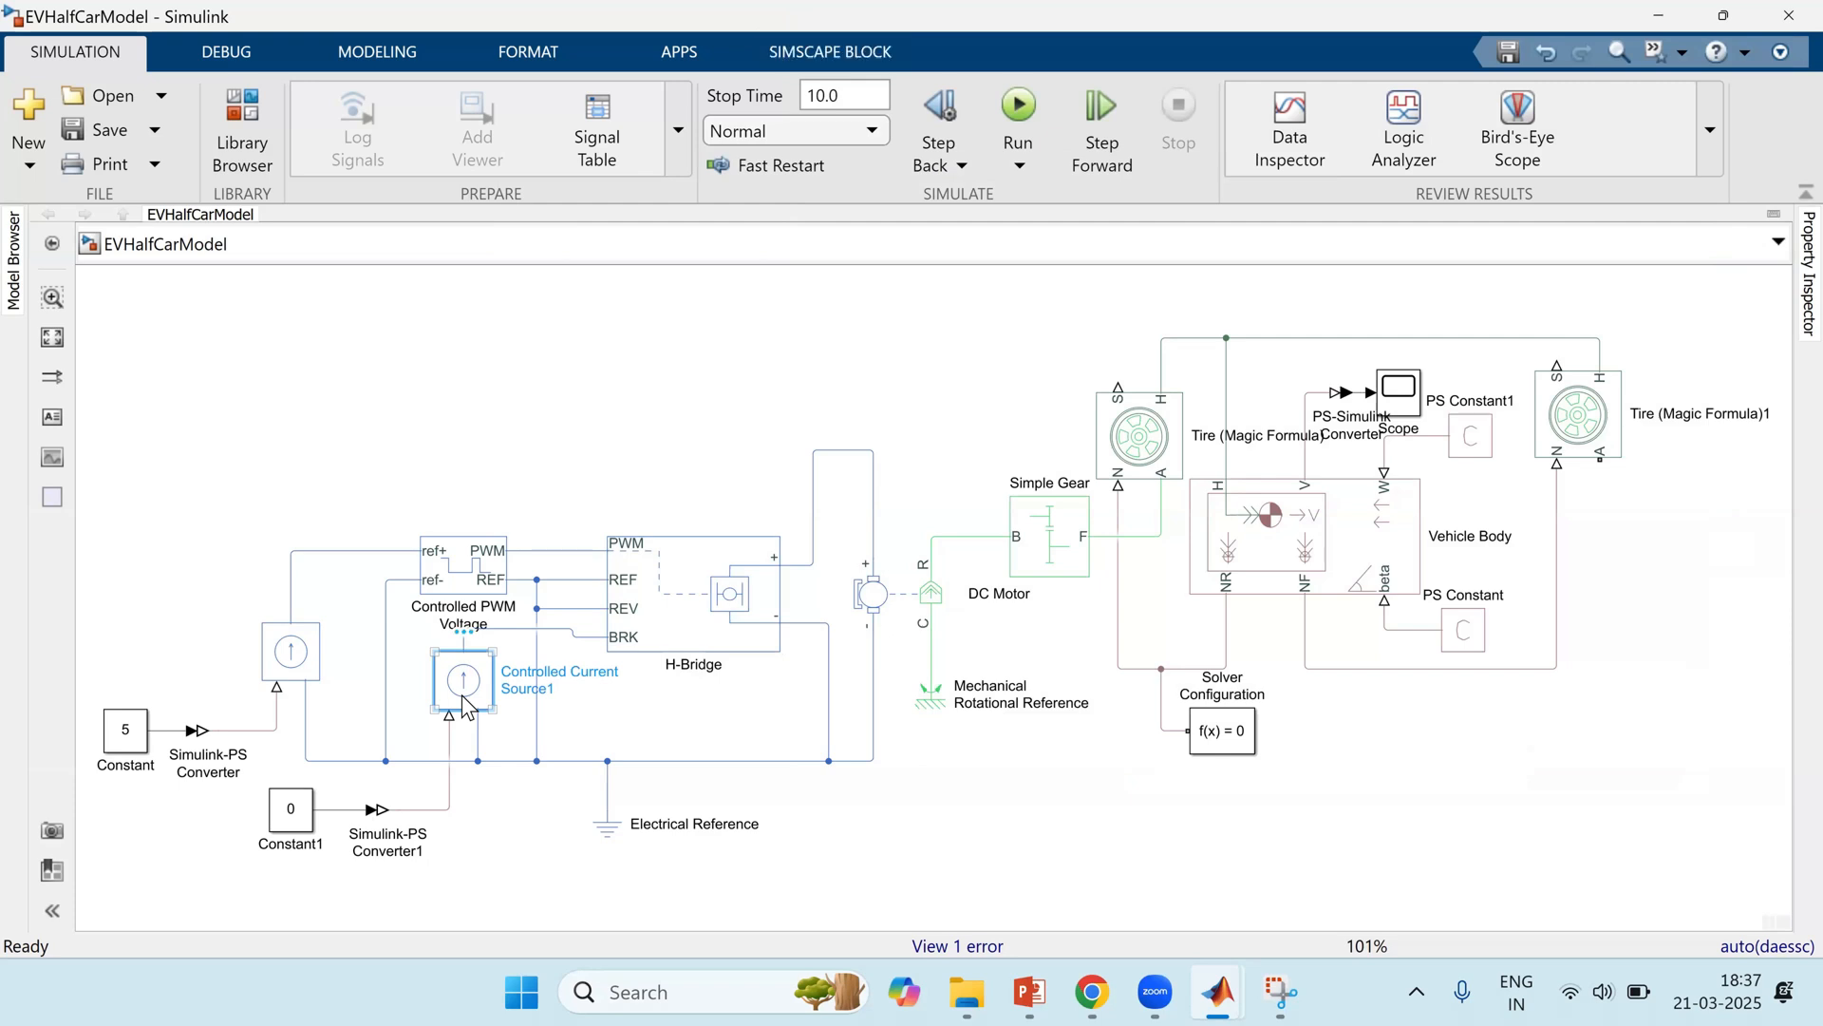
left_click(292, 652)
left_click(218, 620)
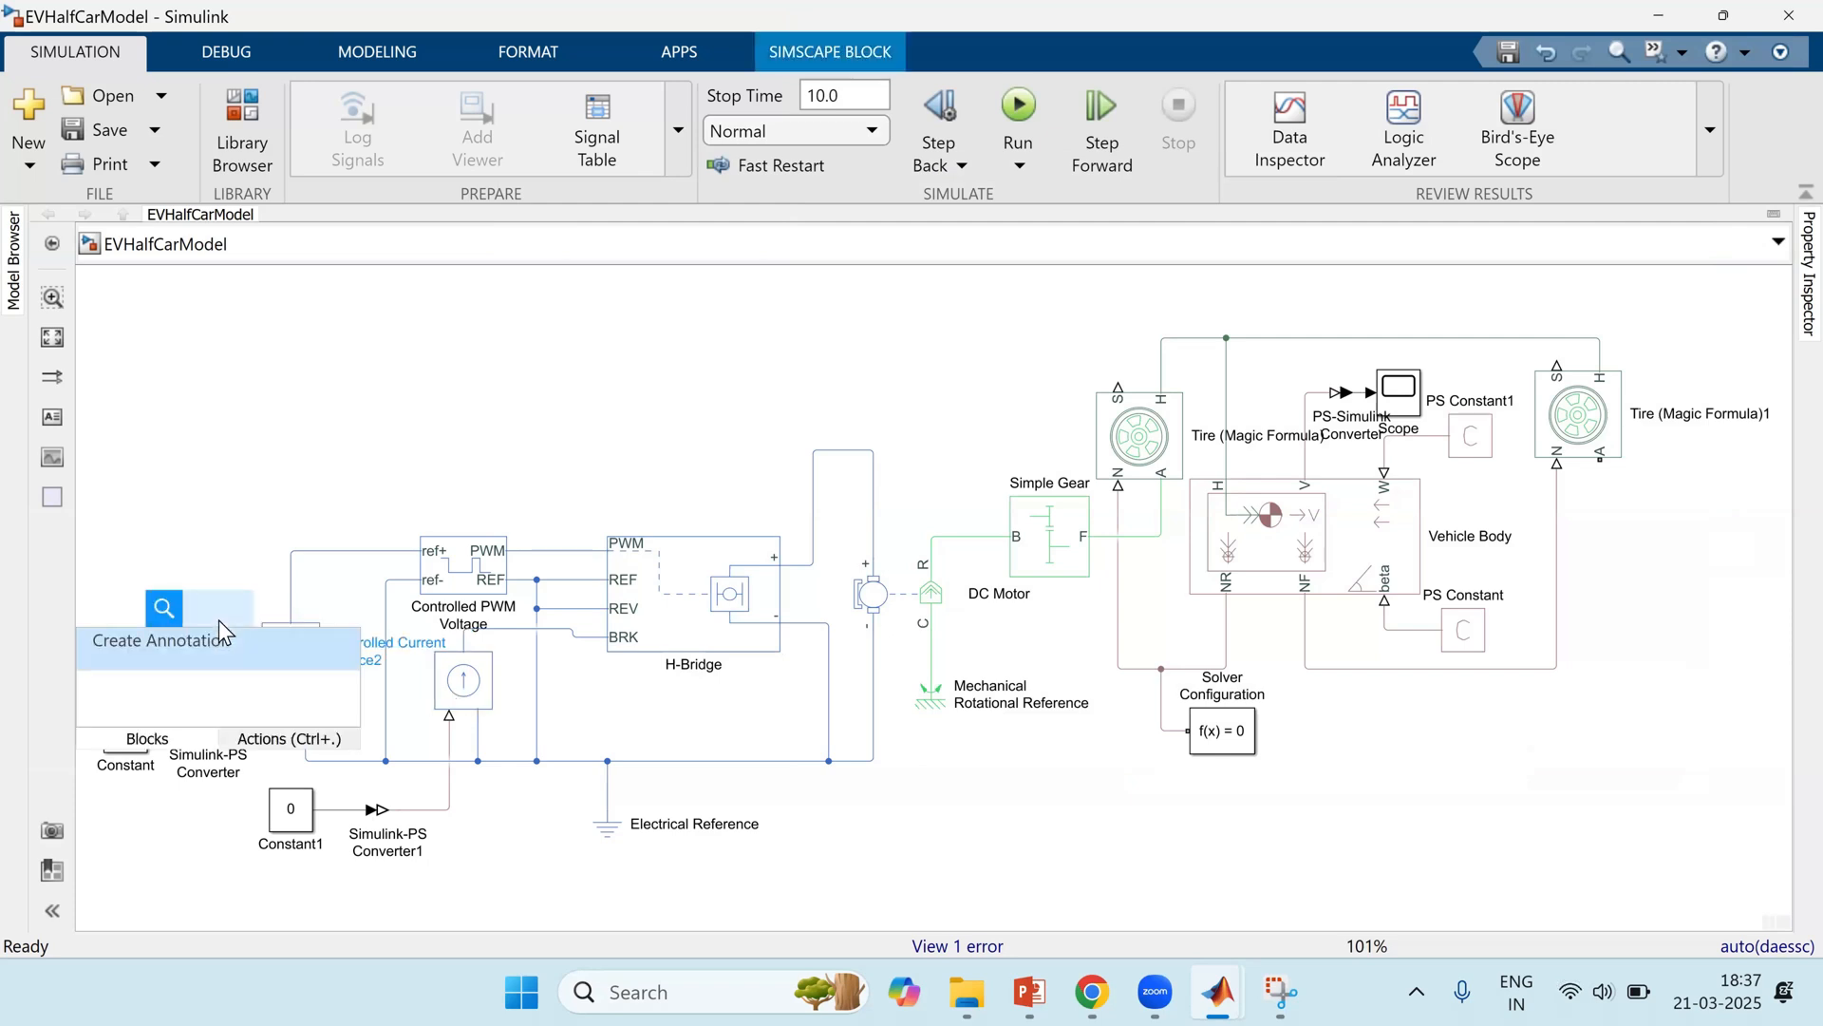
type("controlled")
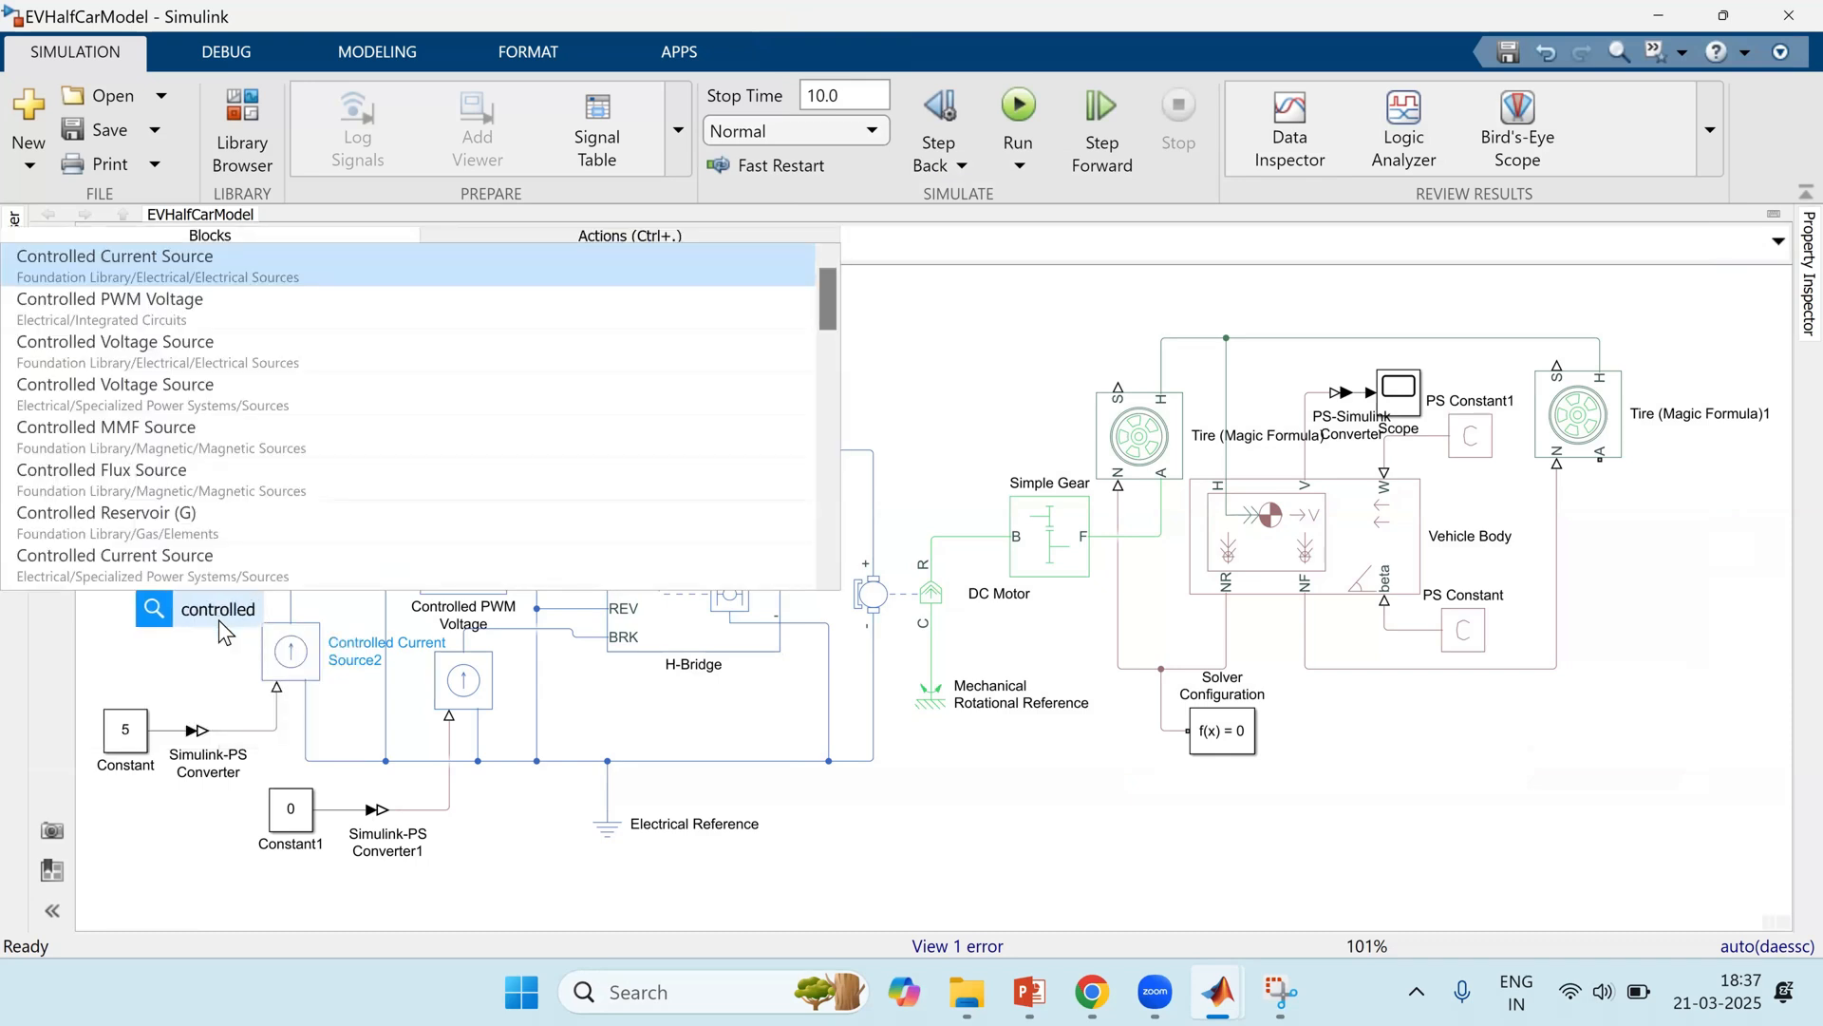
key("Down")
key("Down")
key("Return")
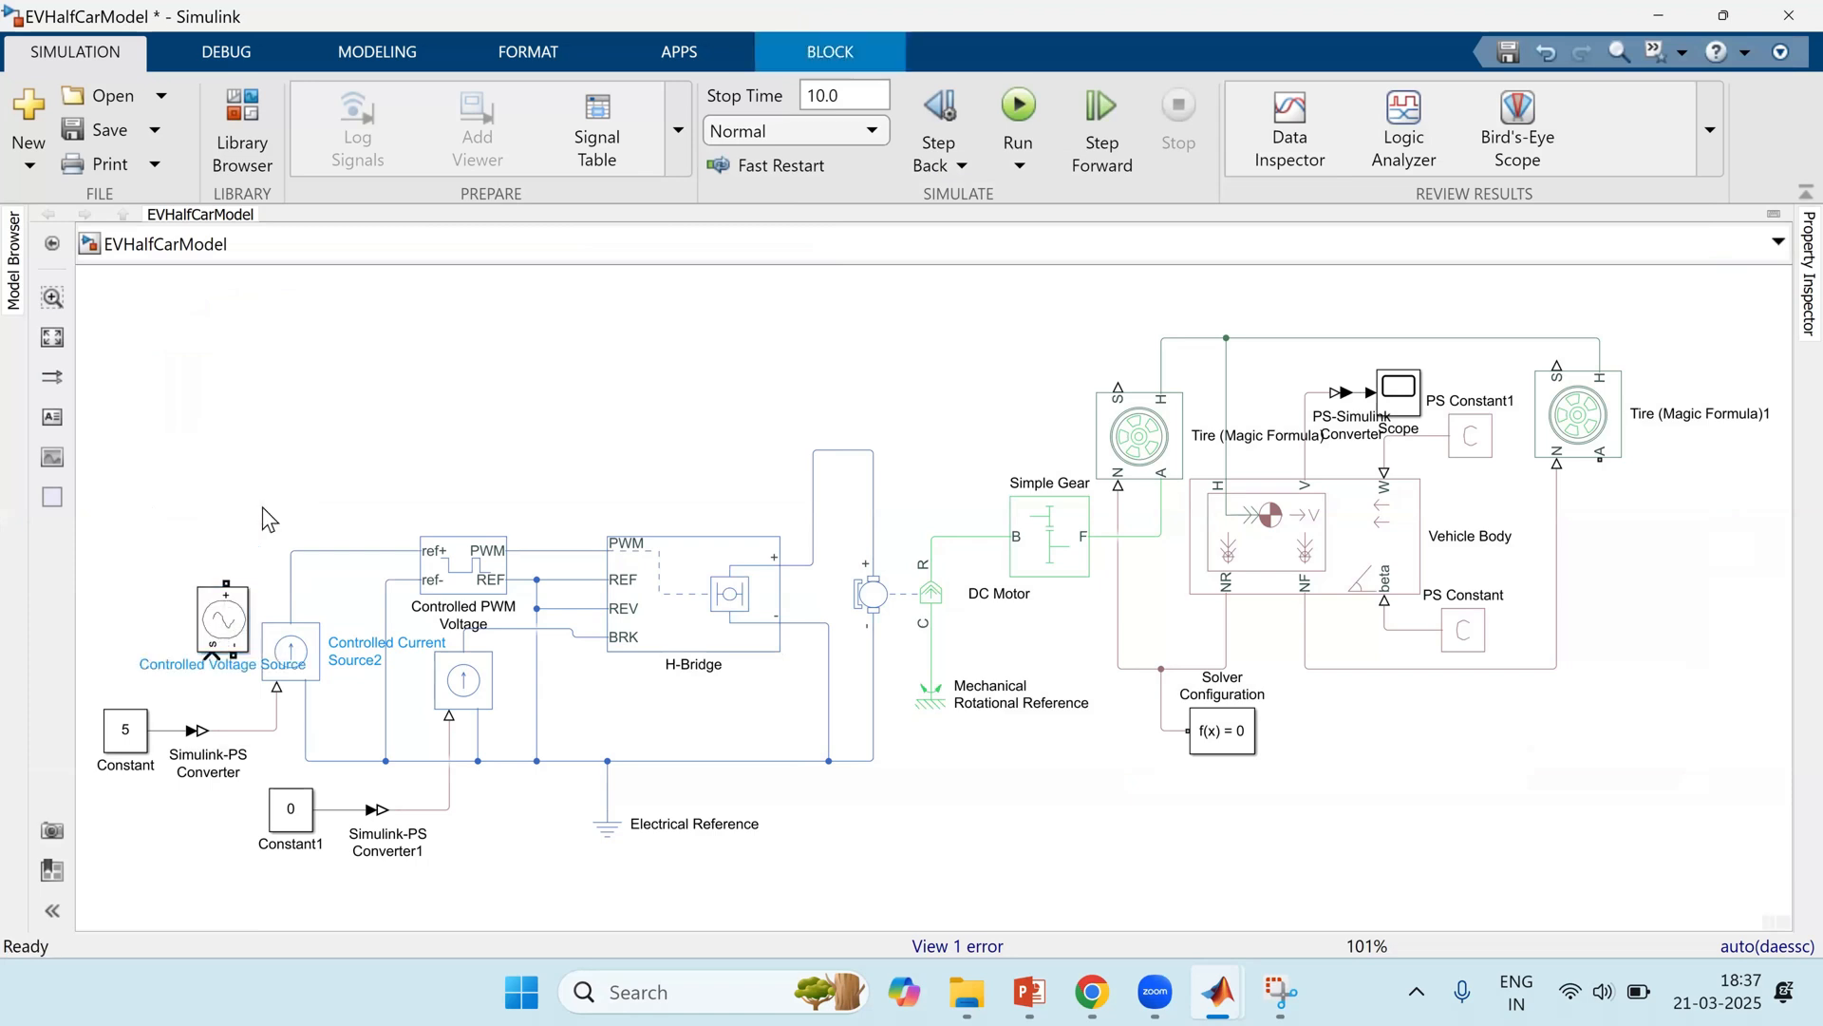
left_click(262, 506)
left_click(226, 630)
key("Delete")
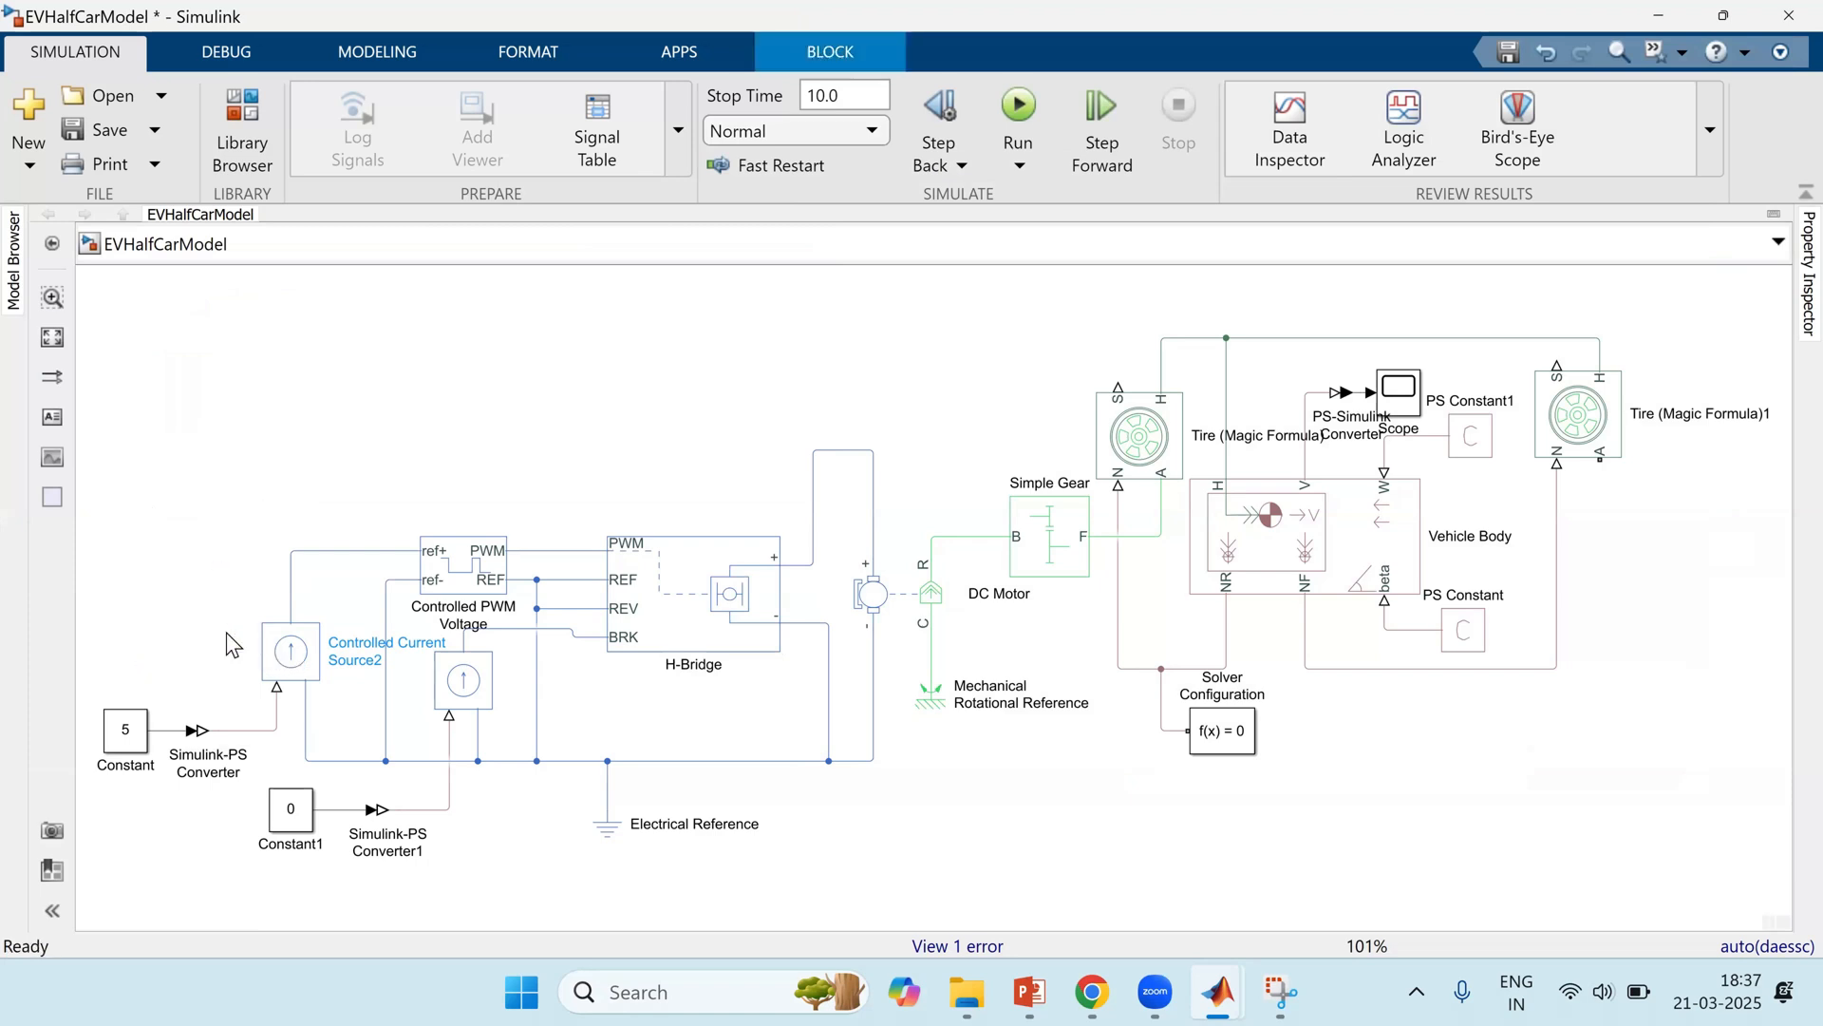
Step: Add a Controlled Voltage Source from the Foundation Library's Electrical Sources next to the current source feeding ref+
double_click(227, 633)
type("dontrolled")
key("Down")
key("Down")
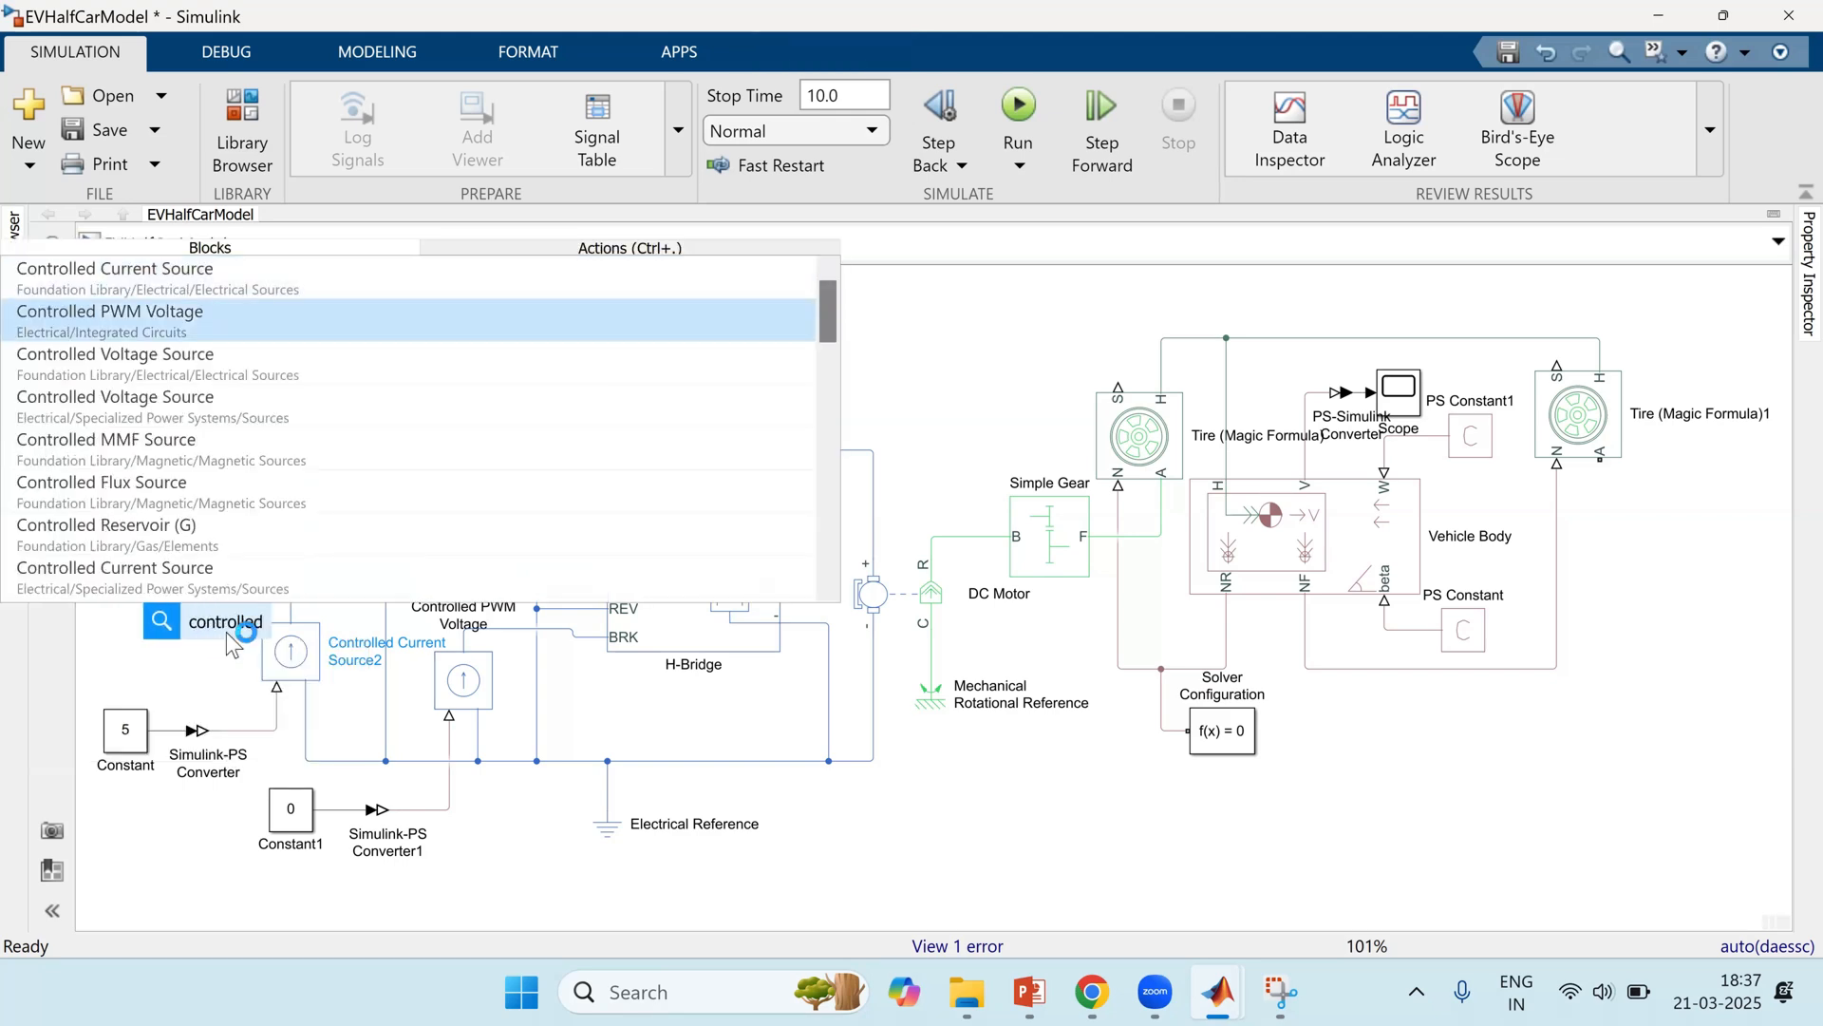
key("Return")
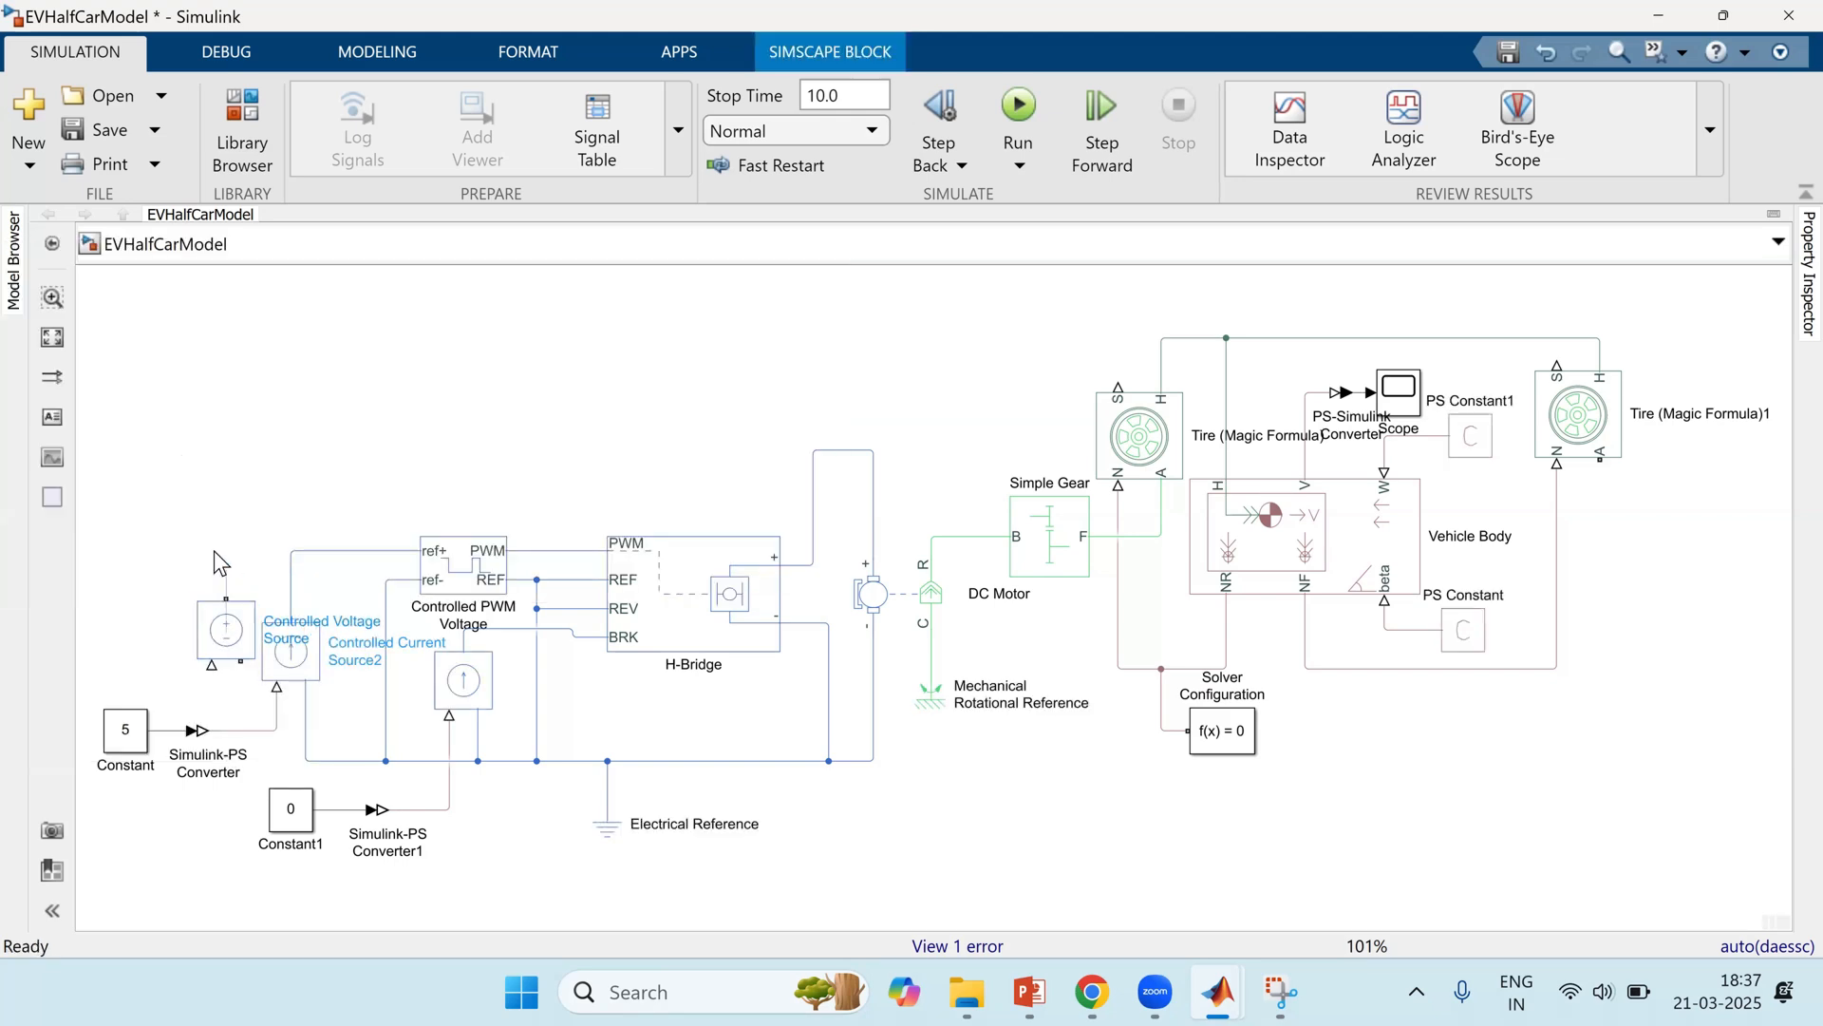
Step: Replace both Controlled Current Sources, at the ref+ and BRK connections, with Controlled Voltage Source blocks
left_click(286, 653)
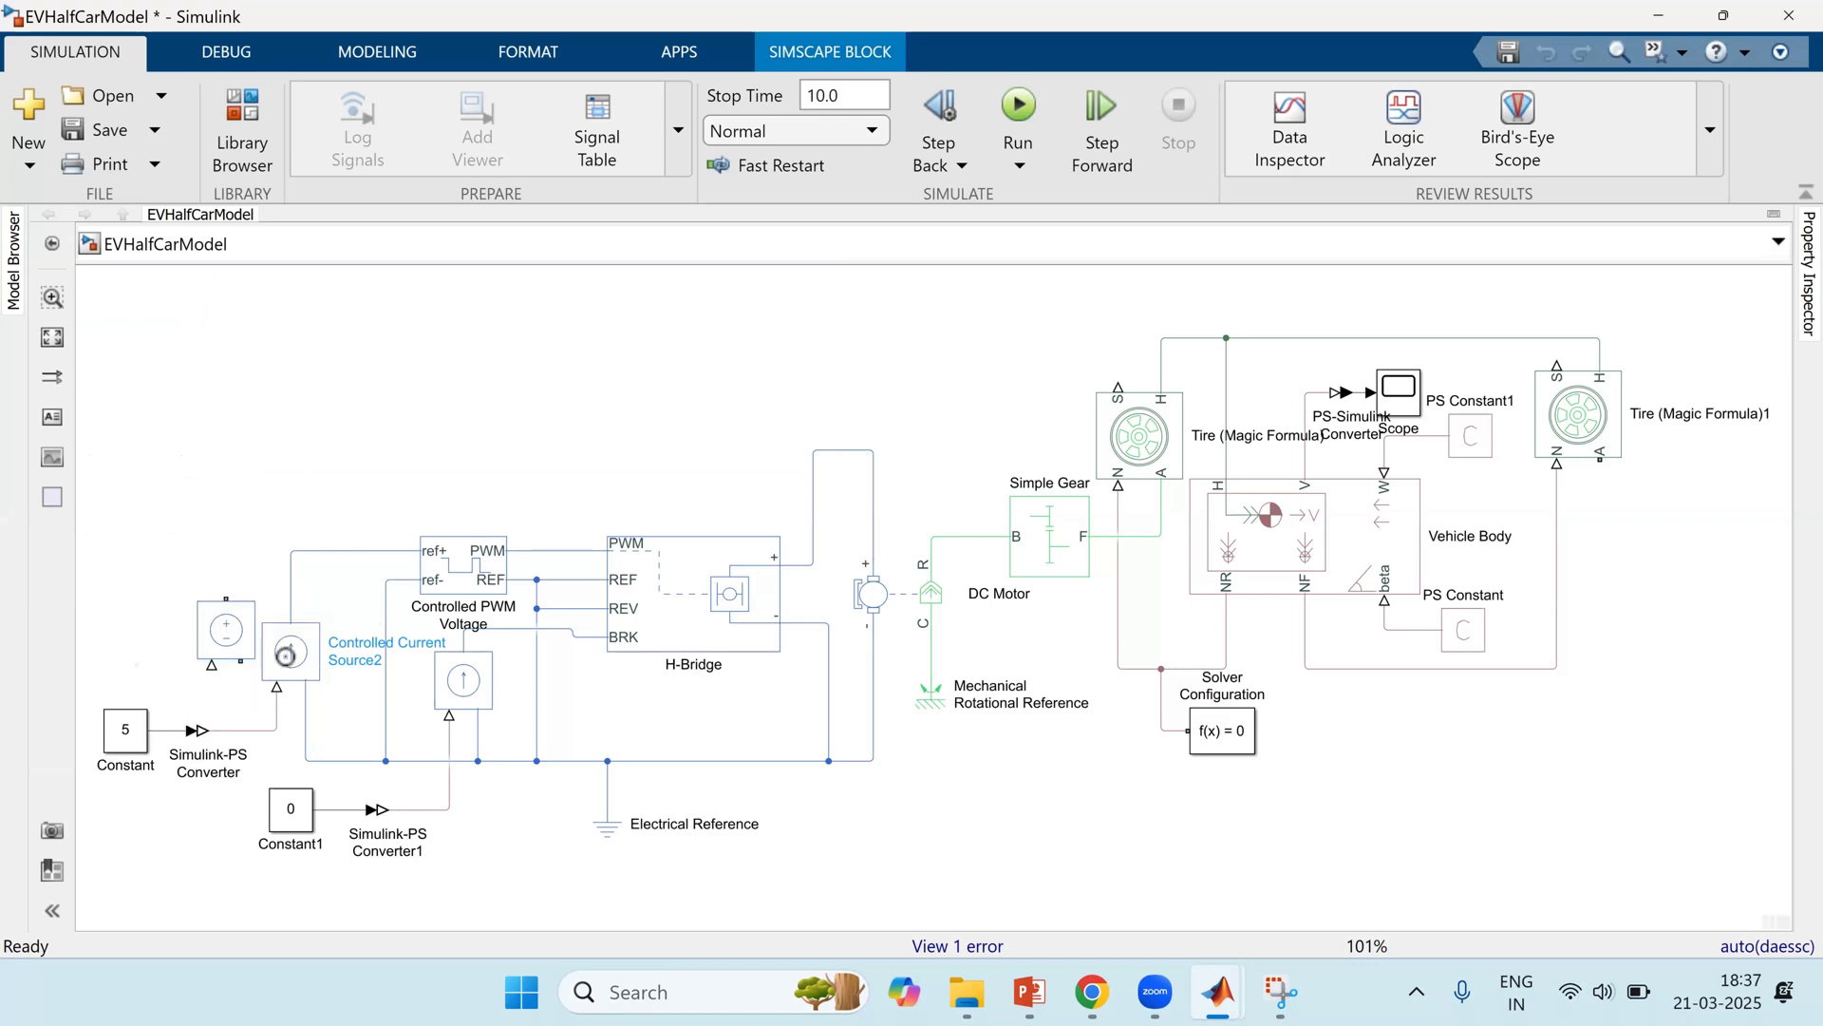
key("Delete")
left_click(475, 688)
key("Delete")
left_click(207, 629)
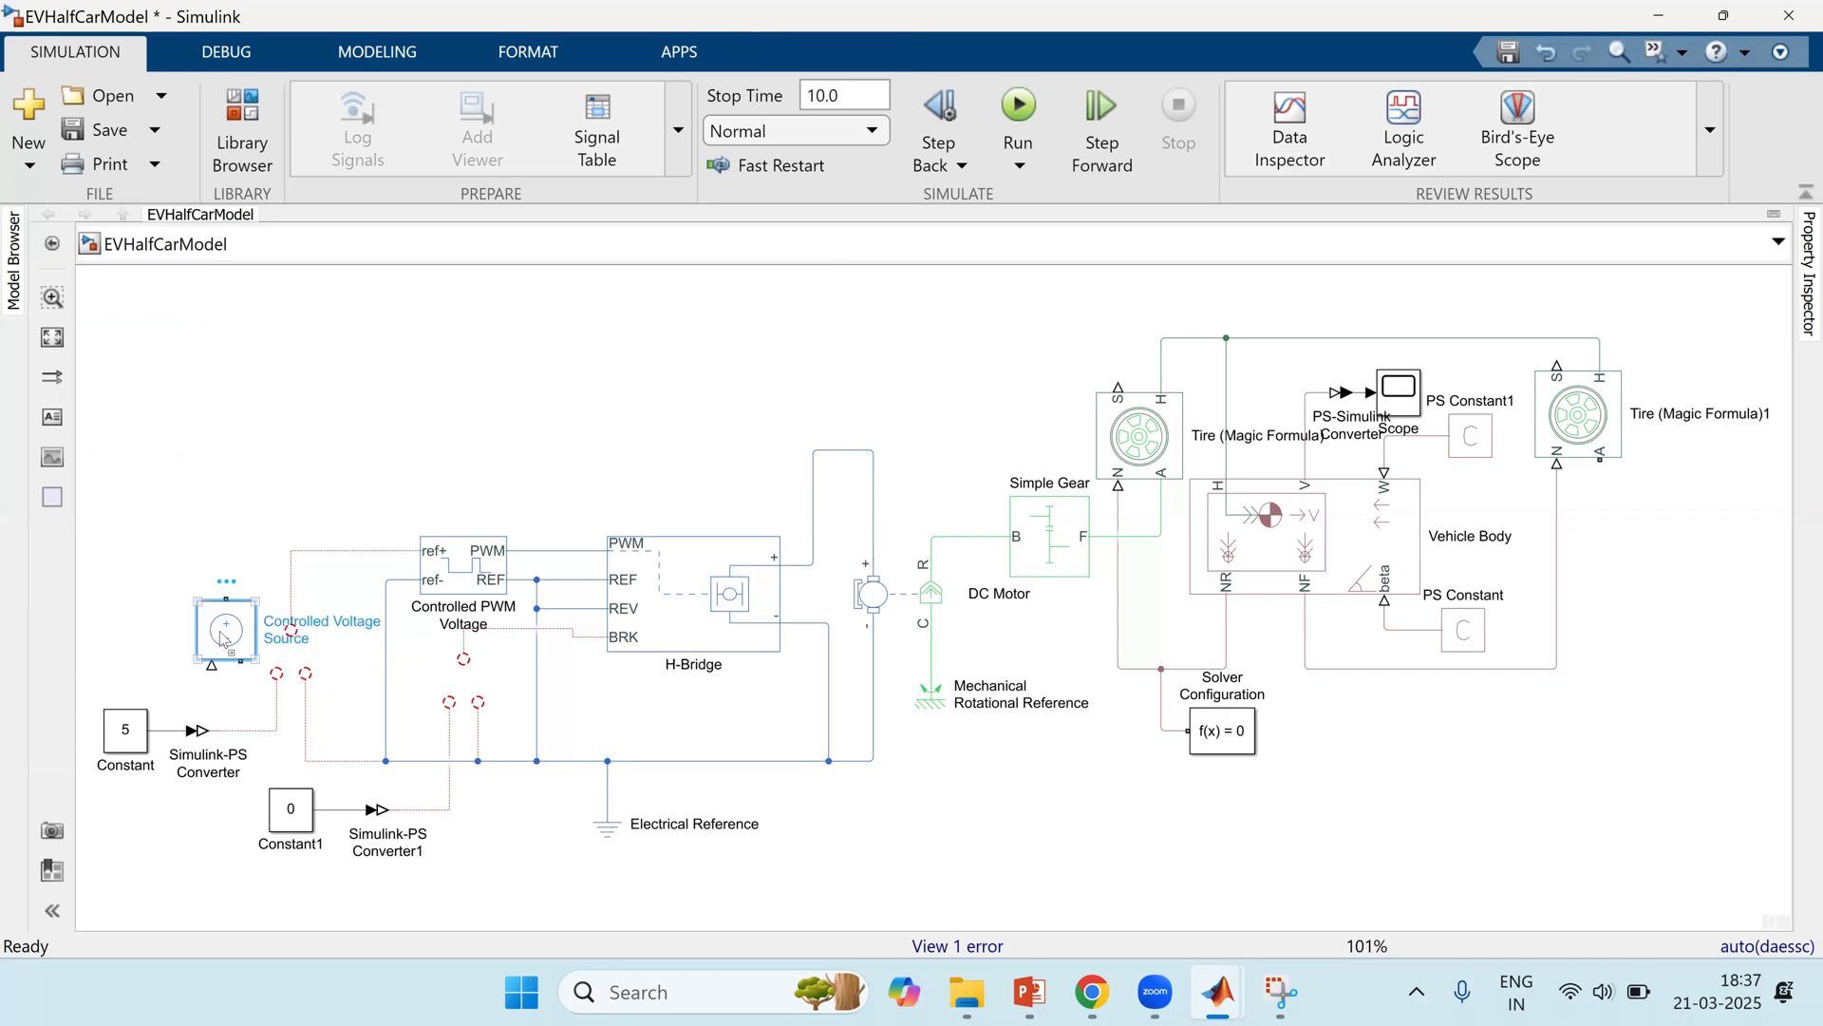
left_click_drag(249, 658, 459, 685)
left_click(738, 743)
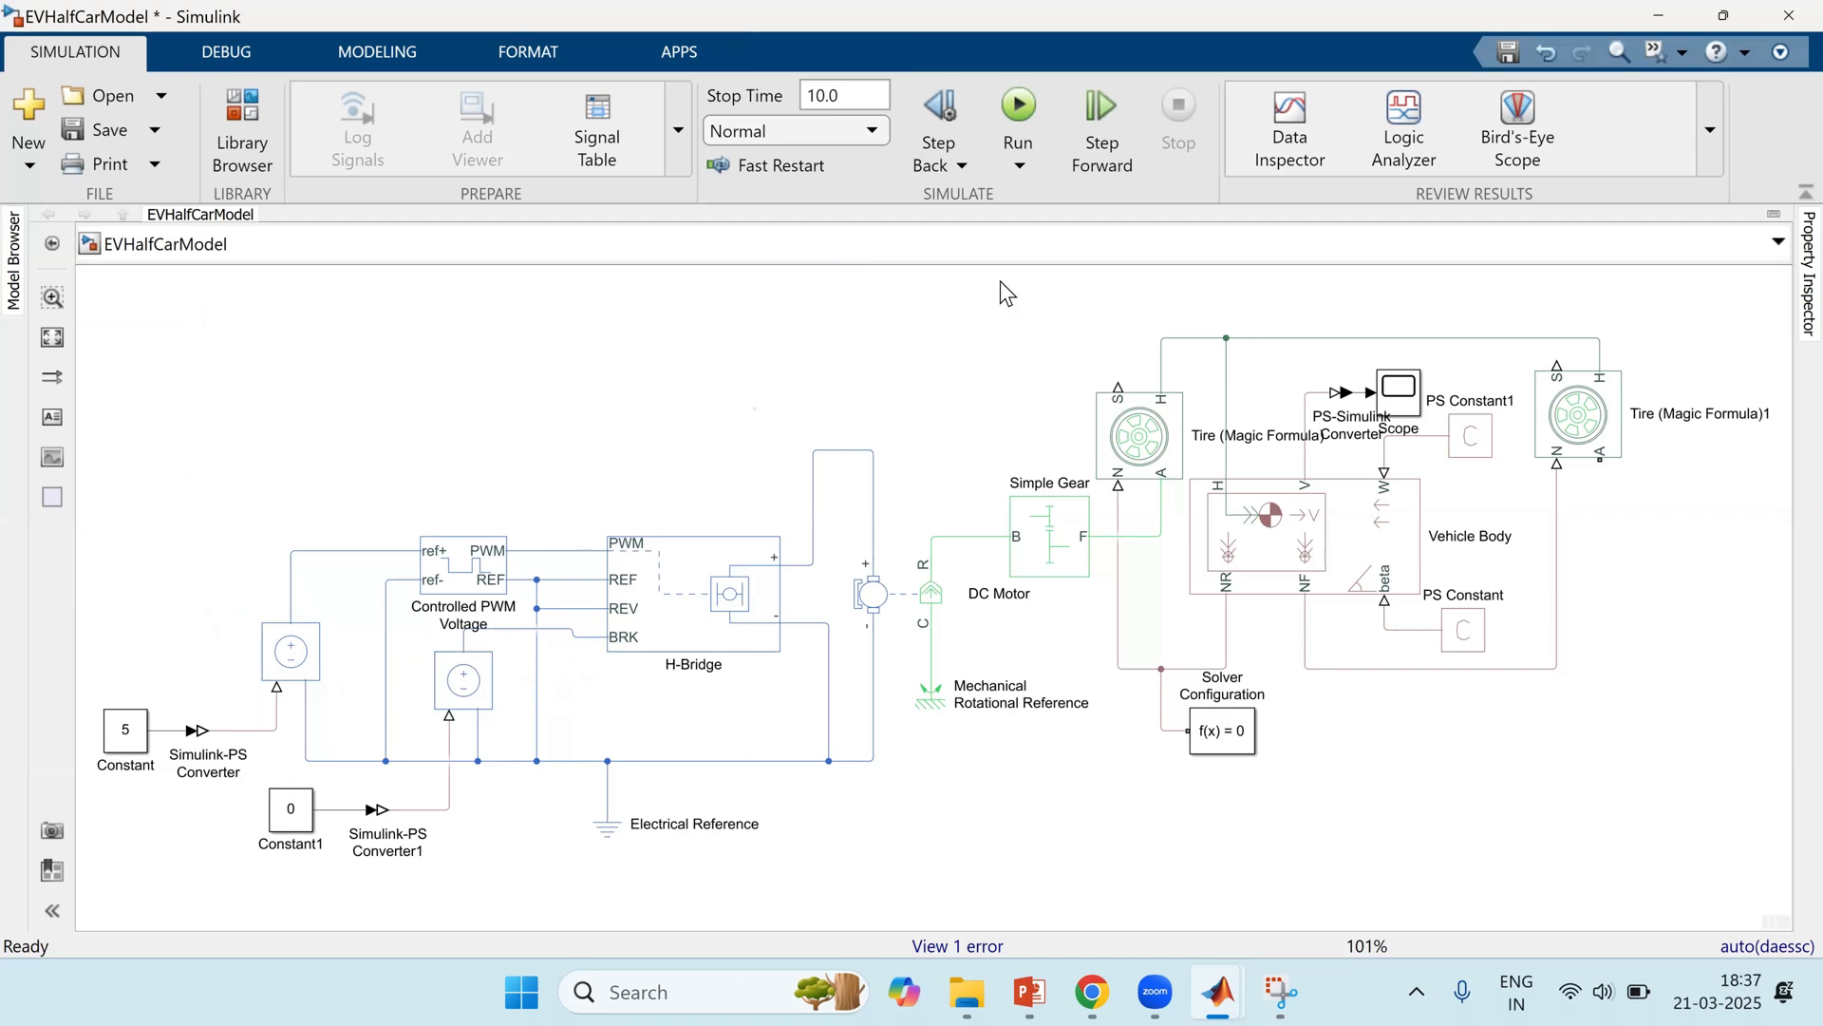
Step: Run the simulation and examine the vehicle velocity curve in the Scope
key("ctrl+t")
left_click(1399, 400)
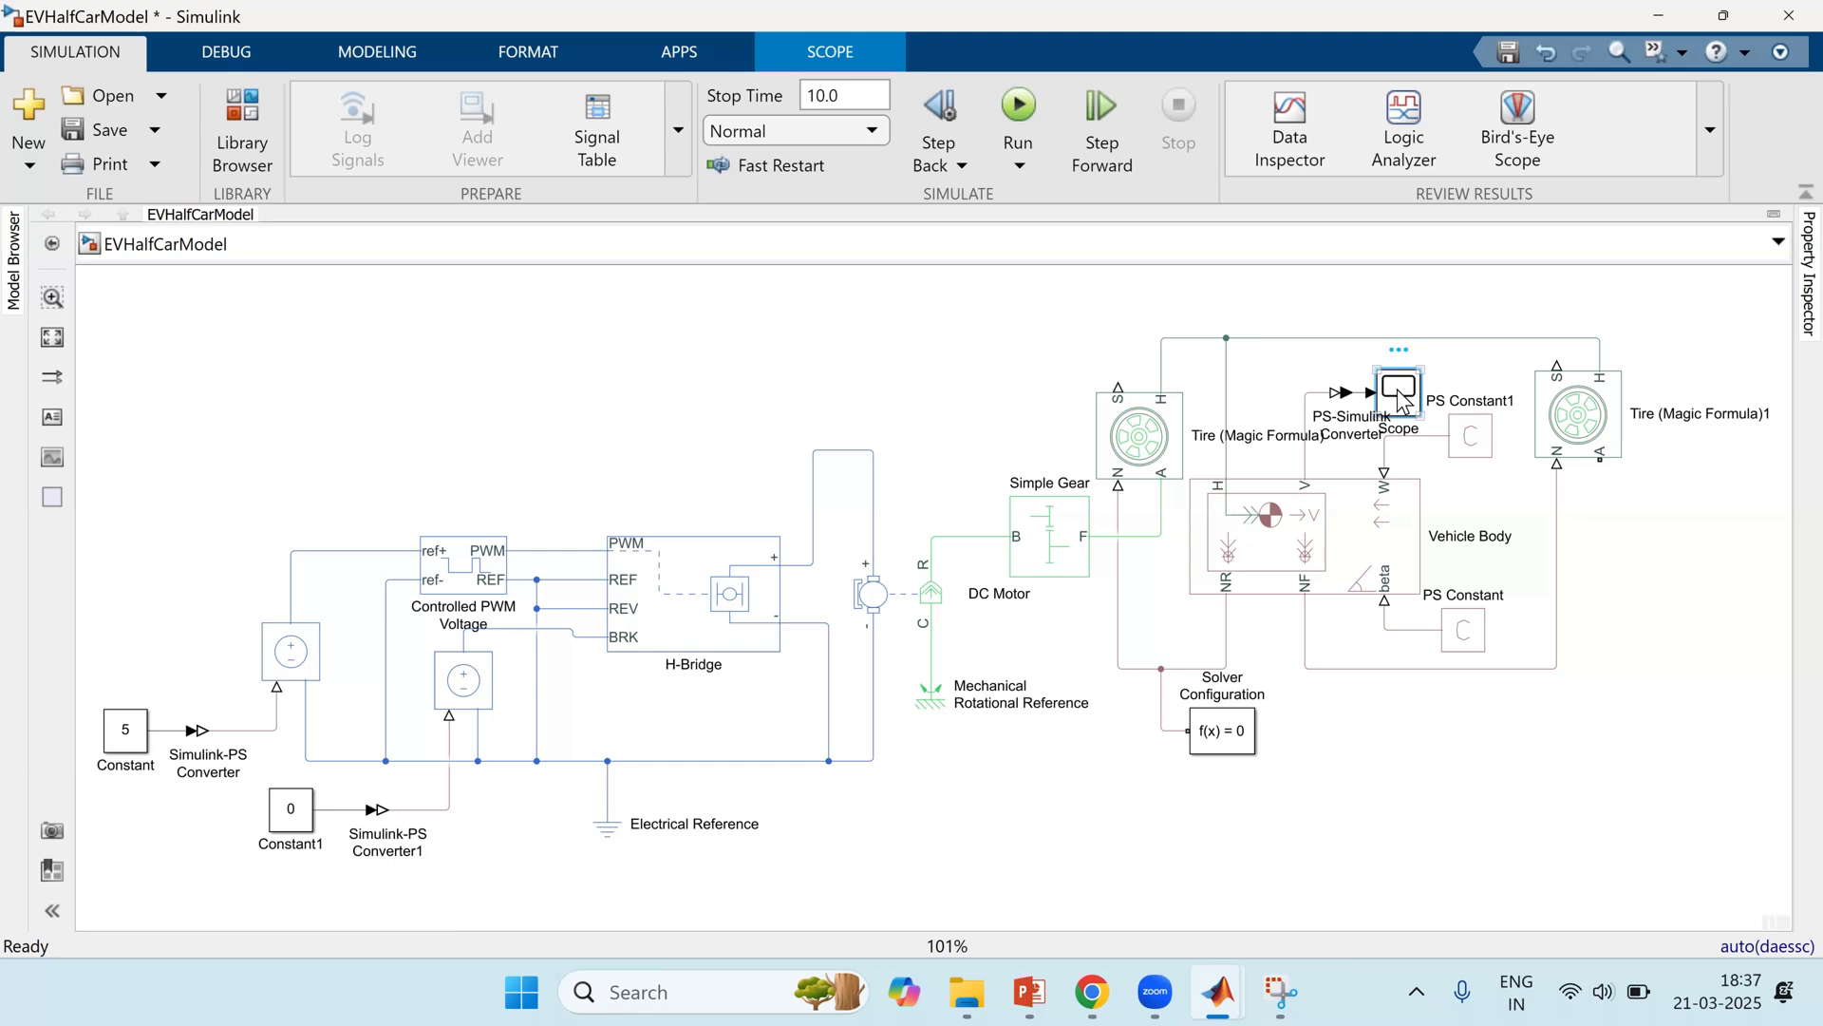
double_click(1401, 402)
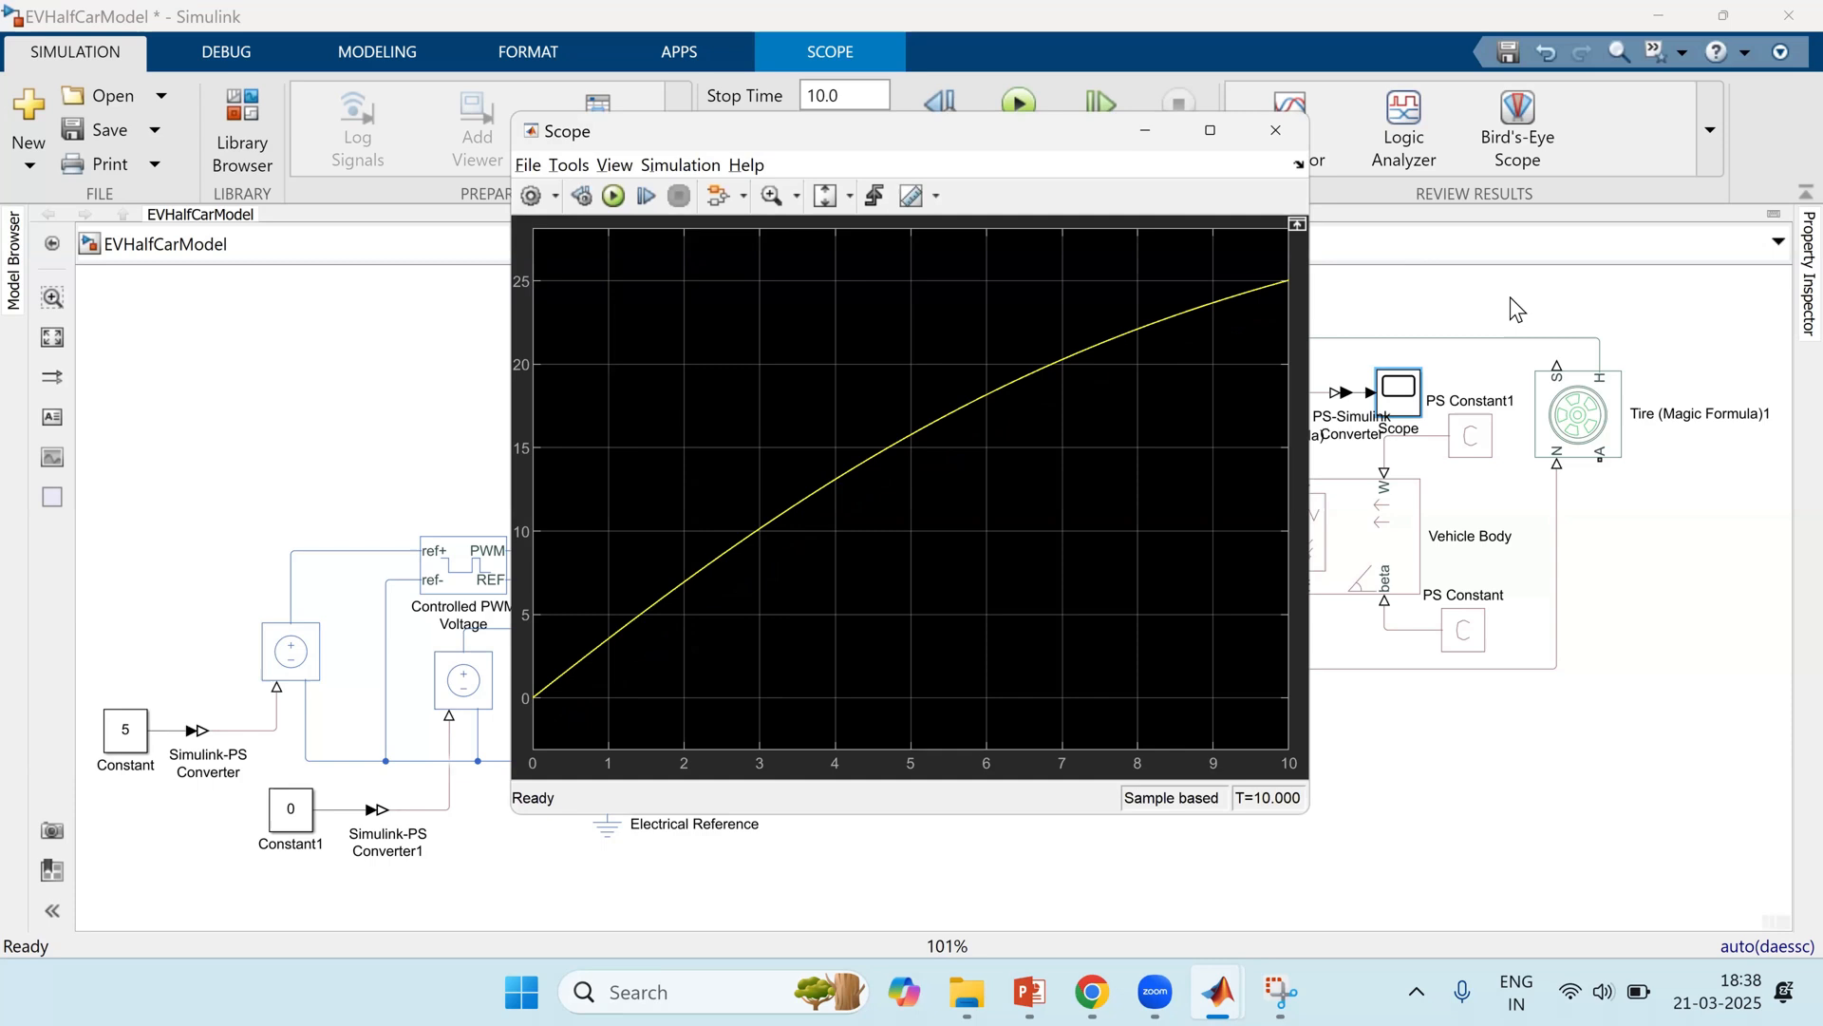
left_click(1337, 209)
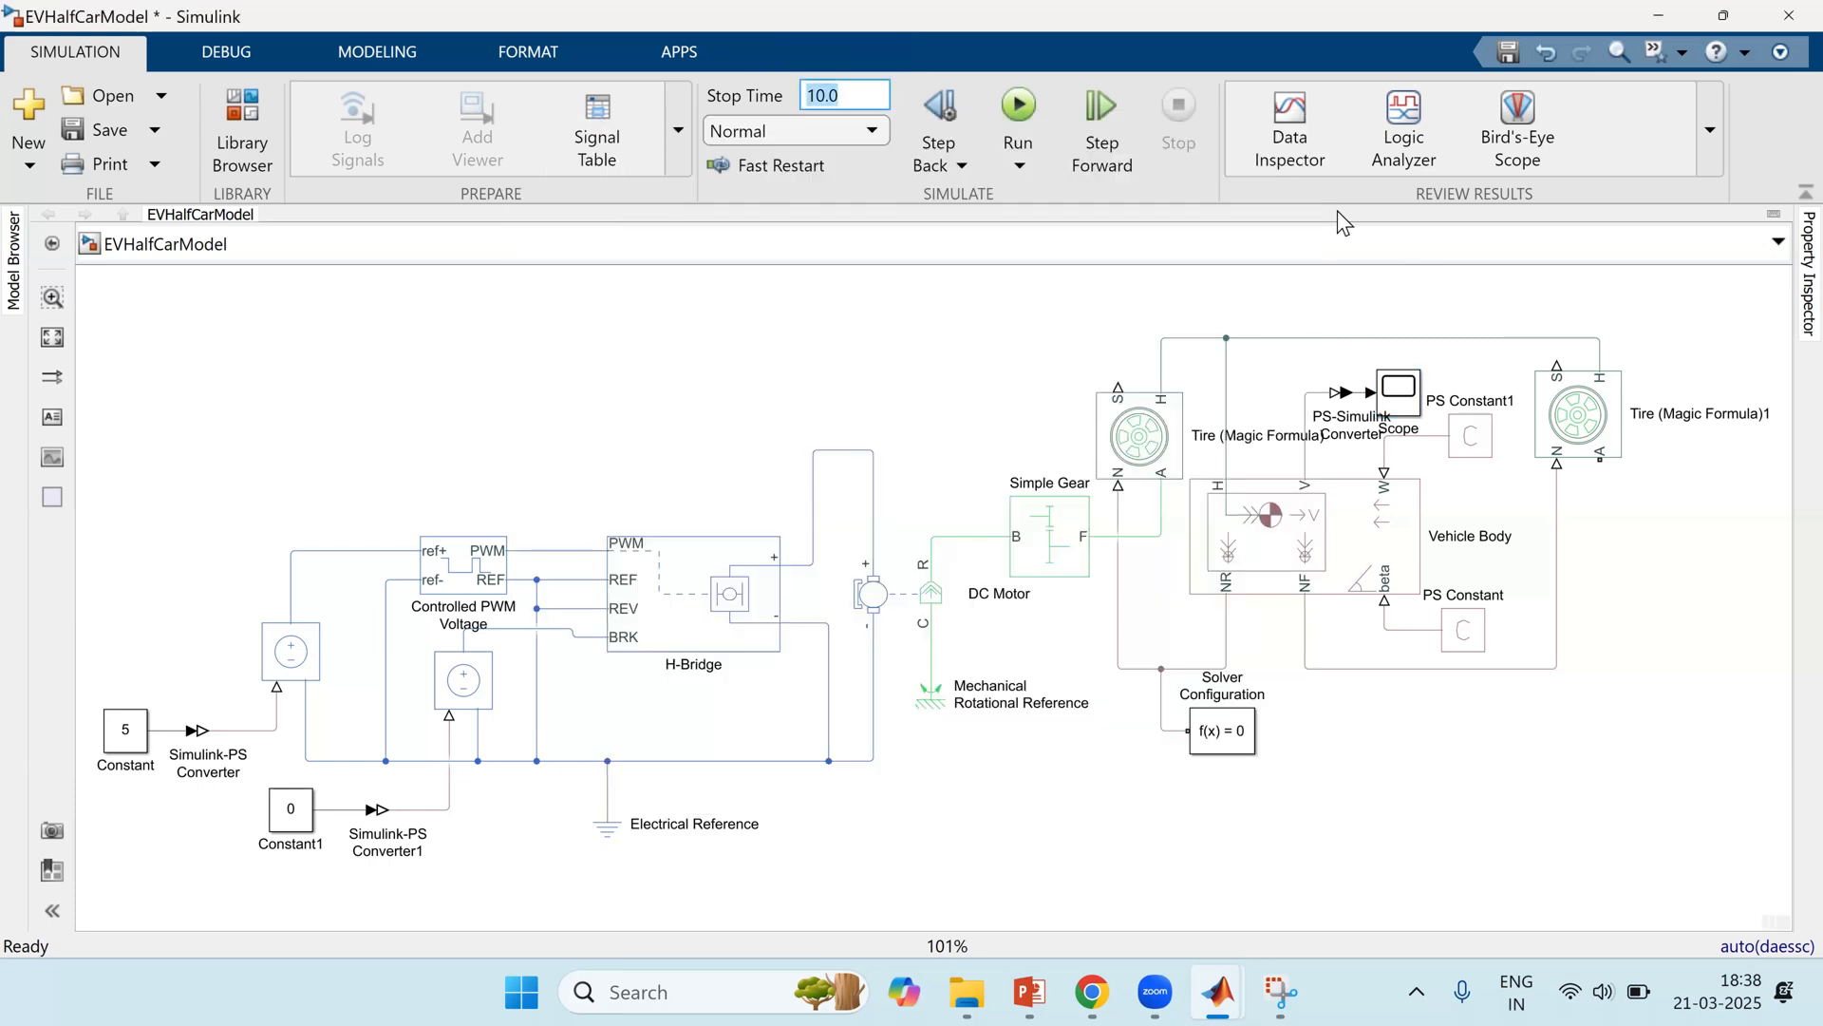
Step: Set the simulation stop time to 100, rerun the model and view the velocity in the Scope
type("100")
key("ctrl+t")
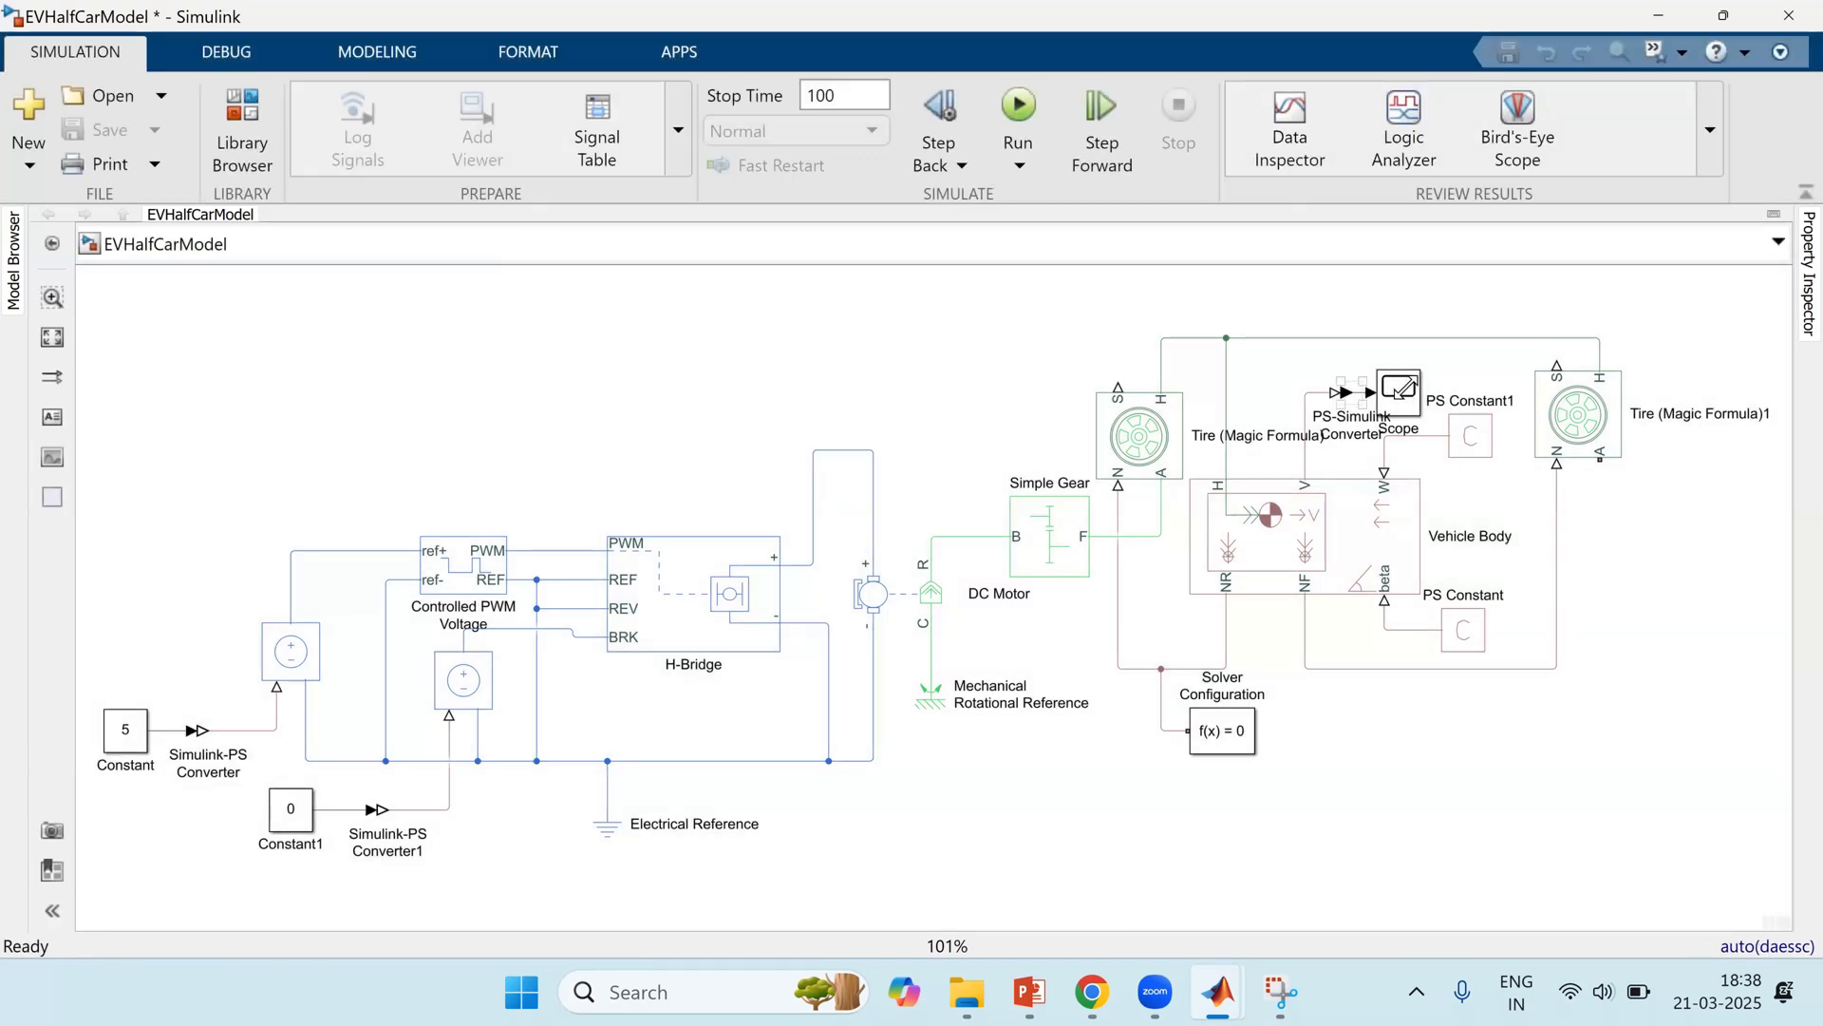
left_click(1404, 399)
double_click(1404, 399)
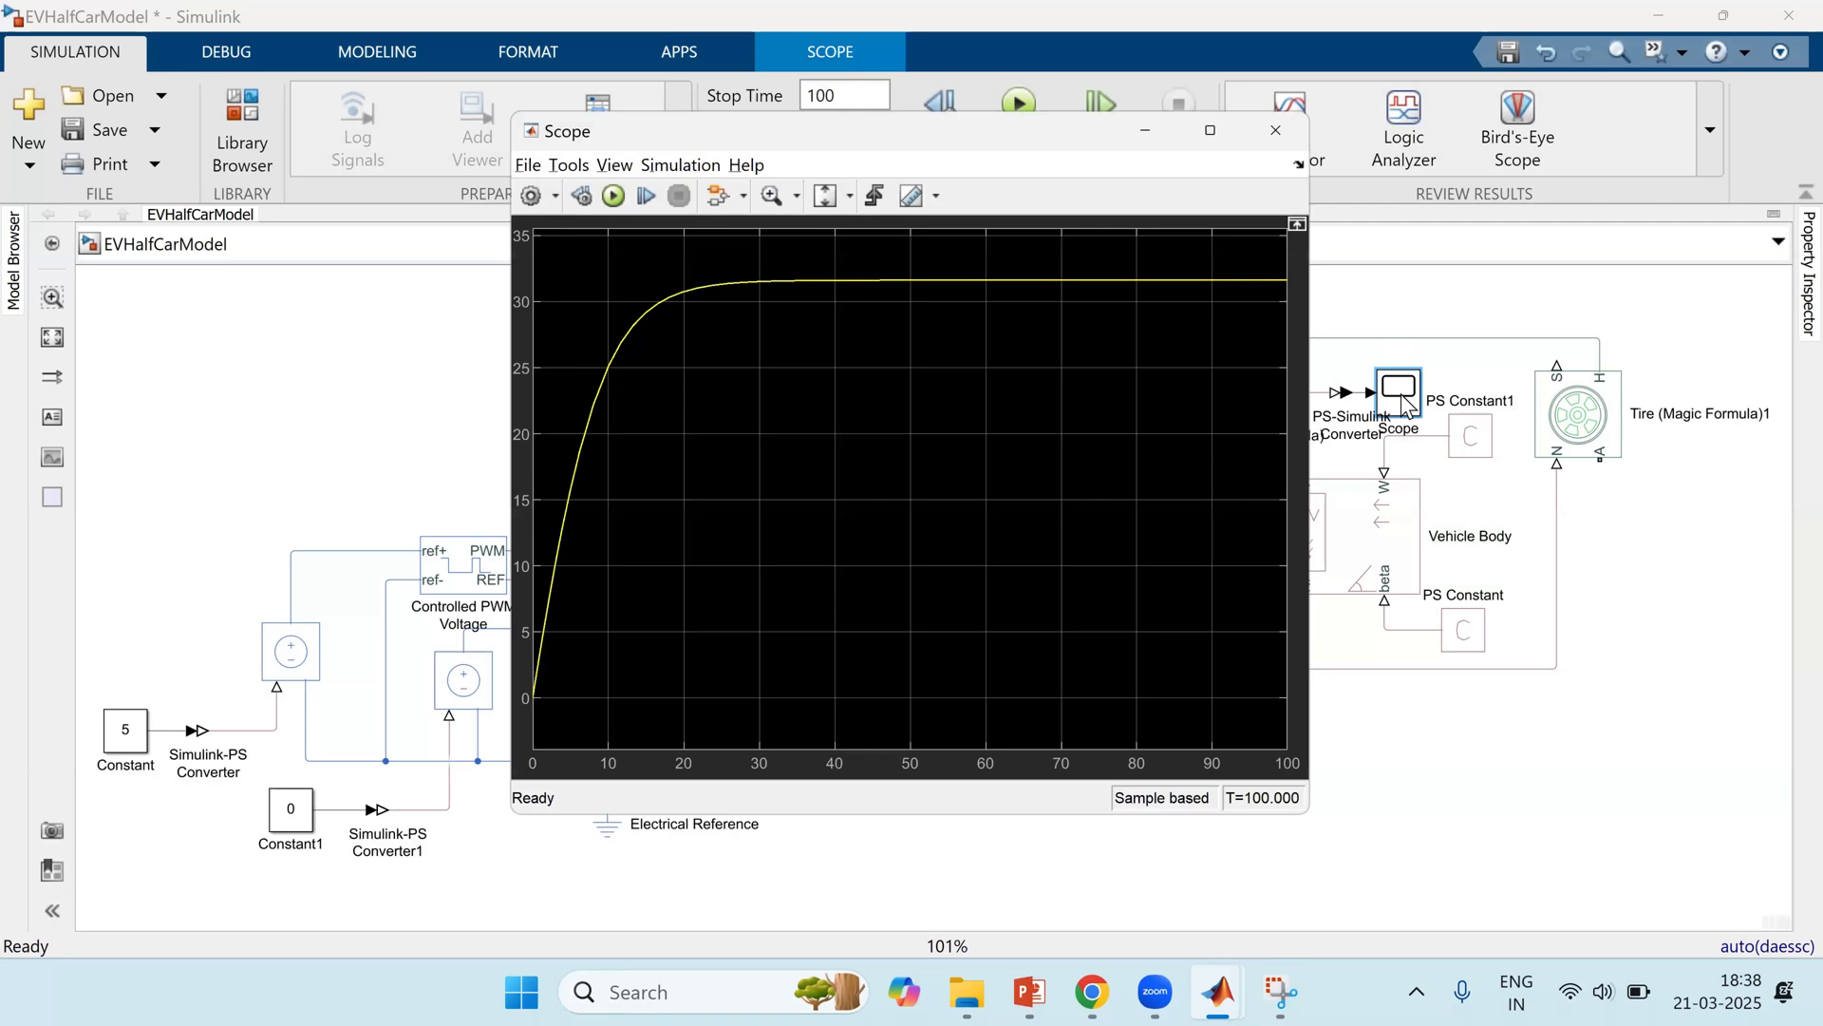
left_click(1403, 790)
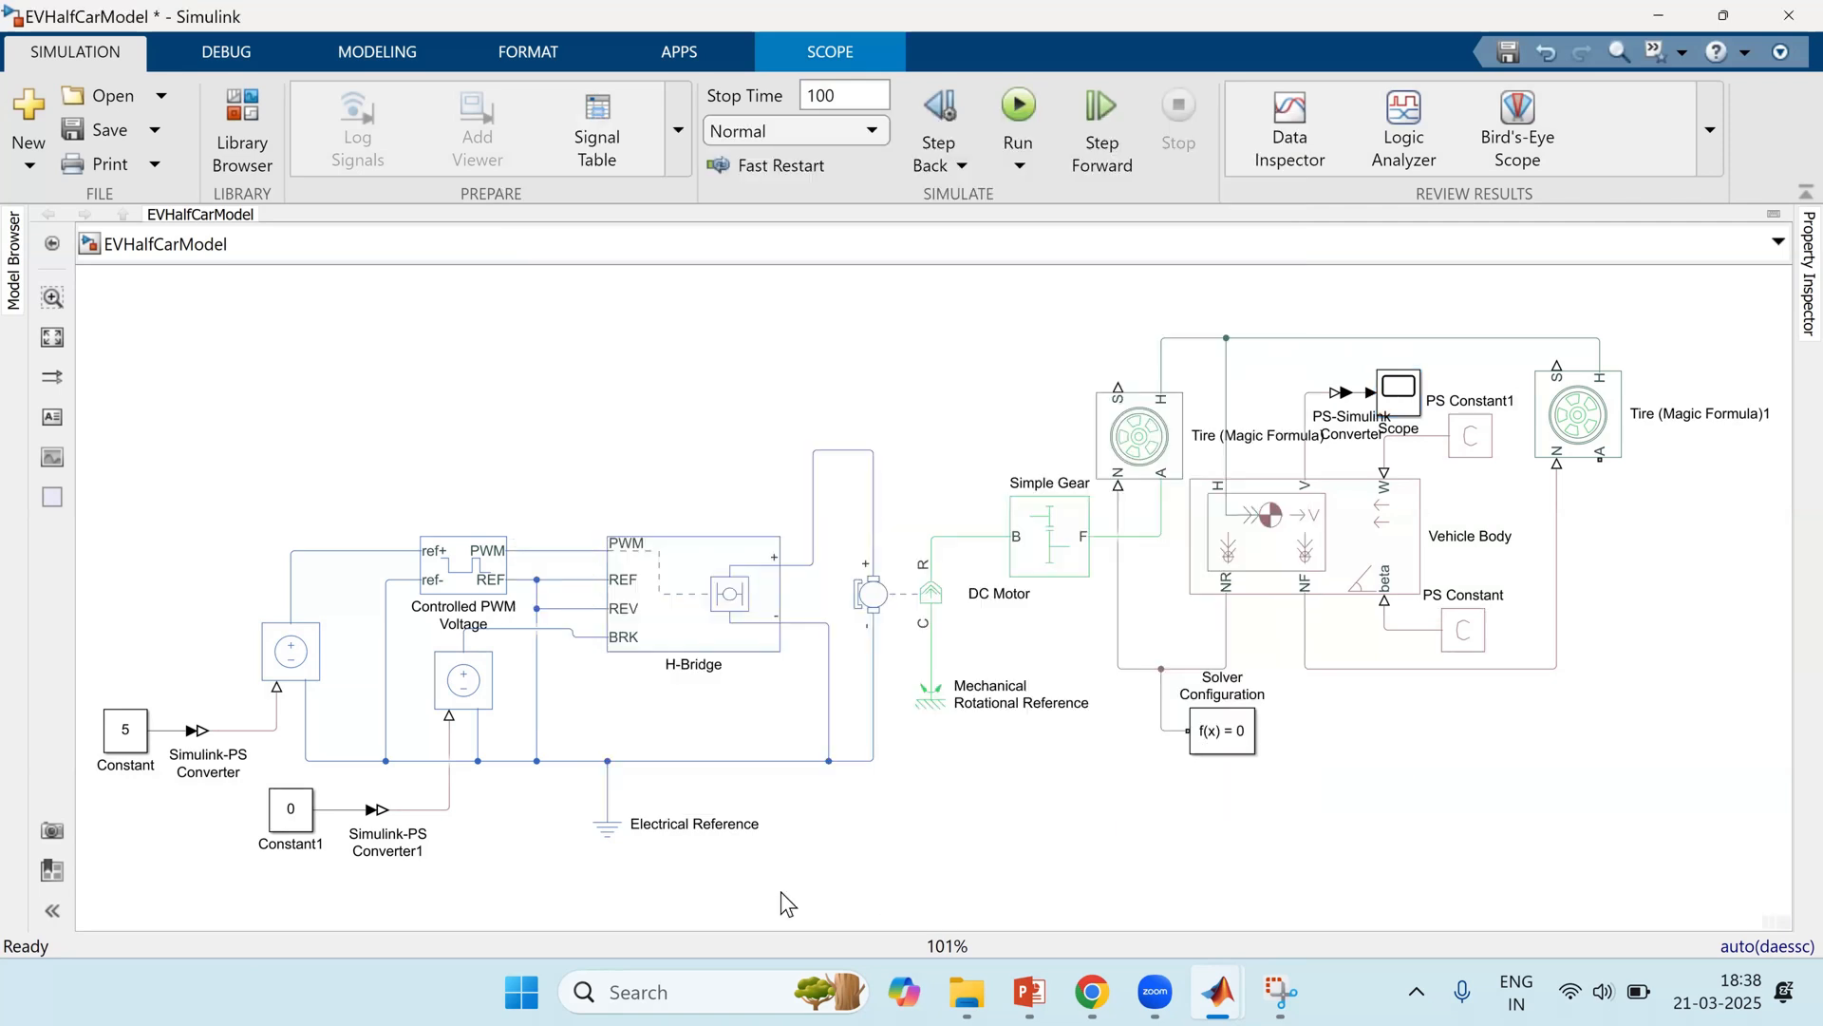
Step: Add a Step block from Simulink Sources and place it just above the Constant block of value 5
left_click(294, 815)
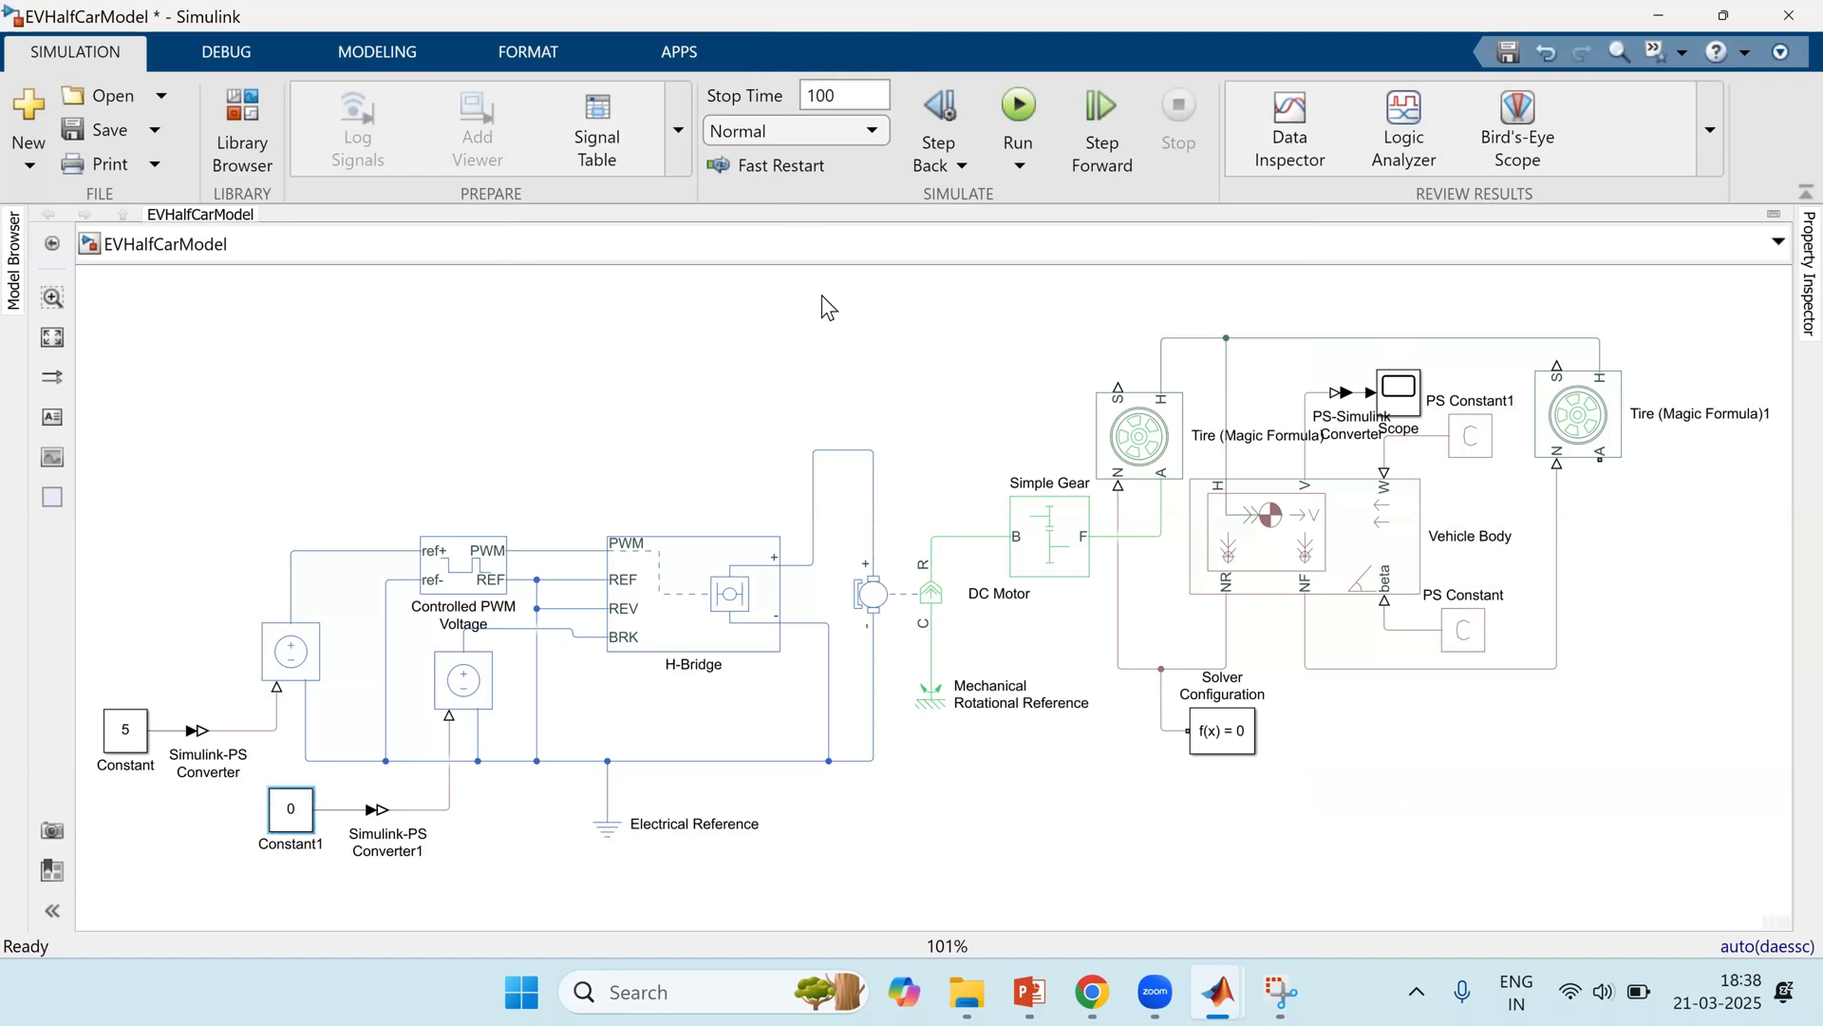
left_click(945, 272)
double_click(224, 891)
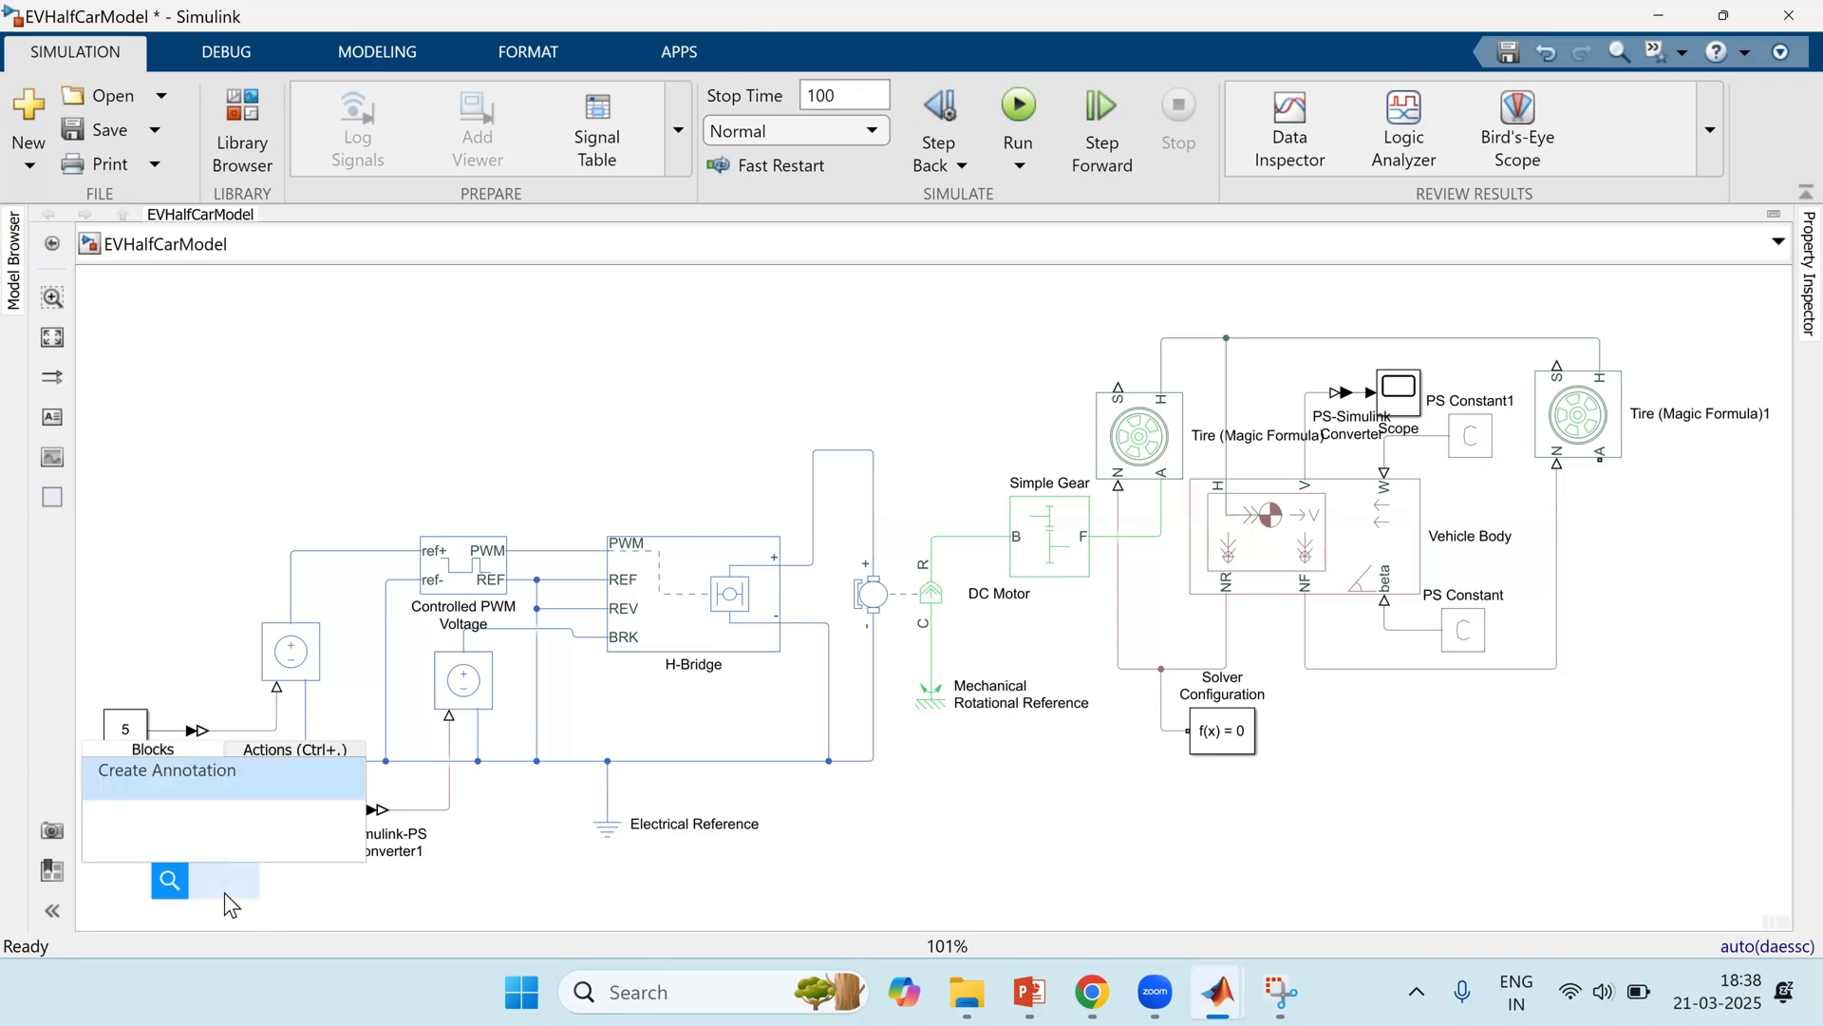
type("step")
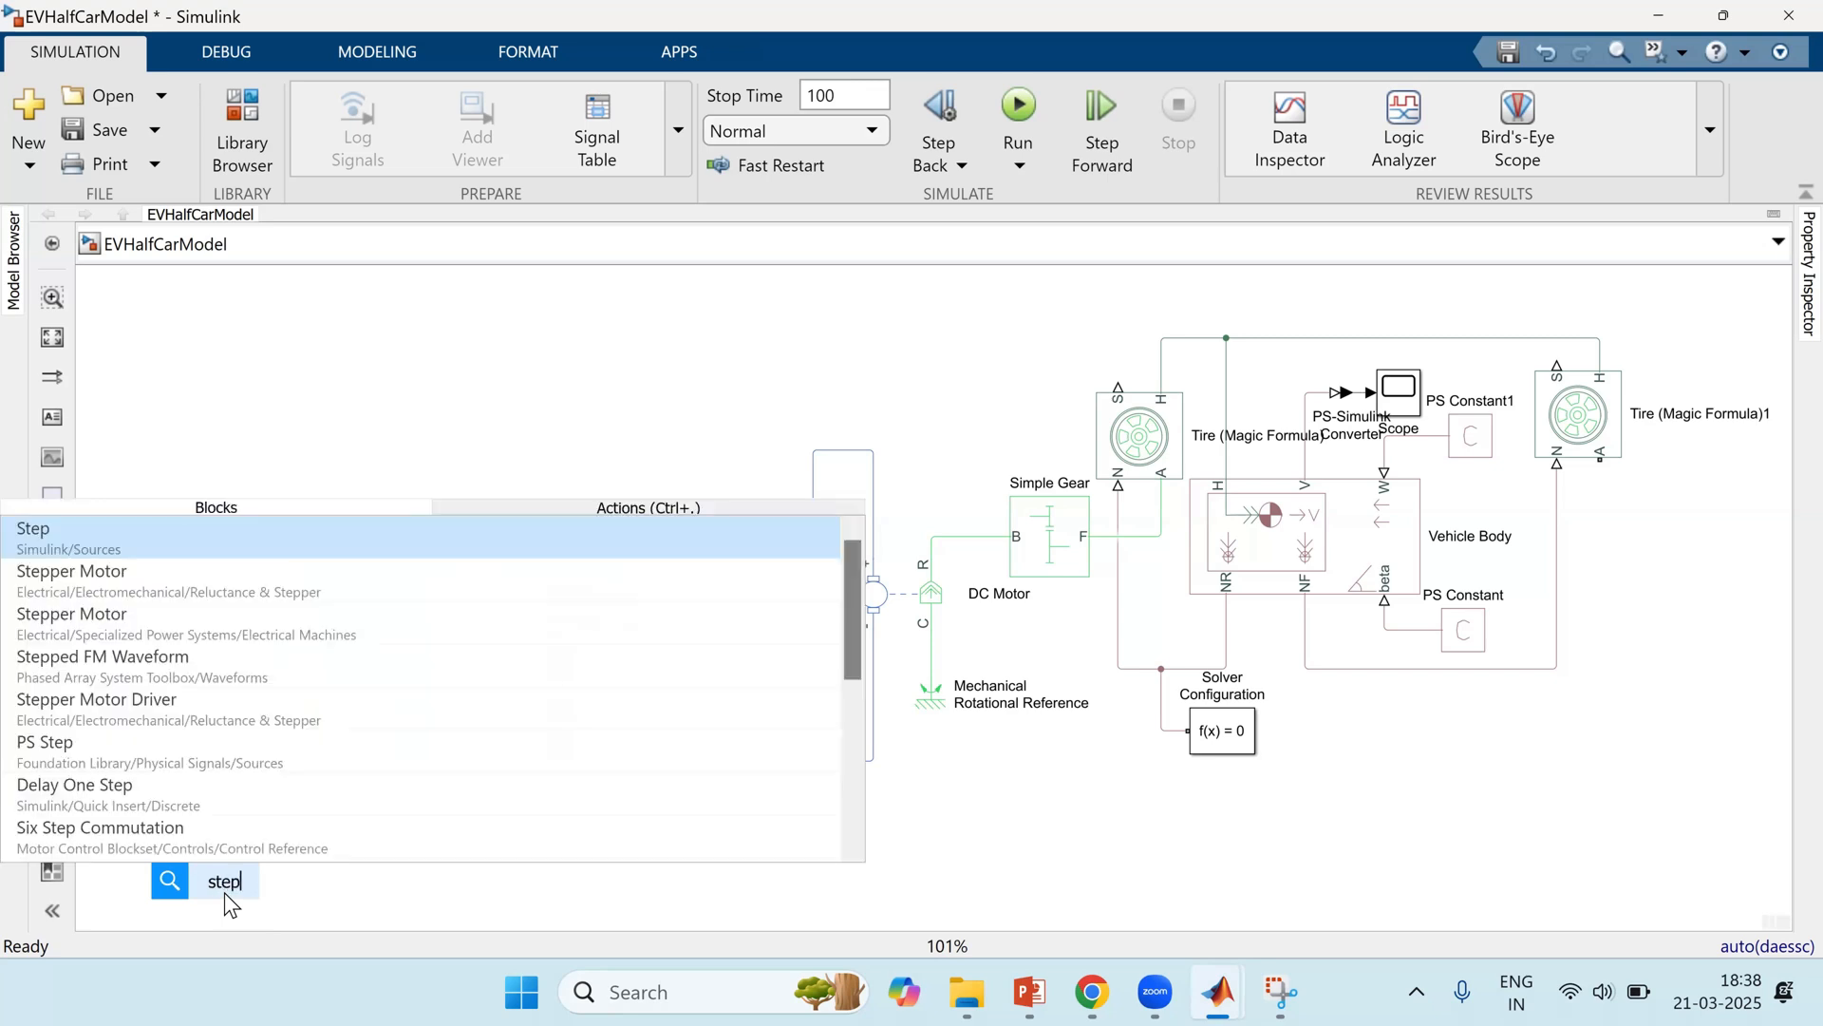
key("Return")
left_click_drag(227, 902, 133, 635)
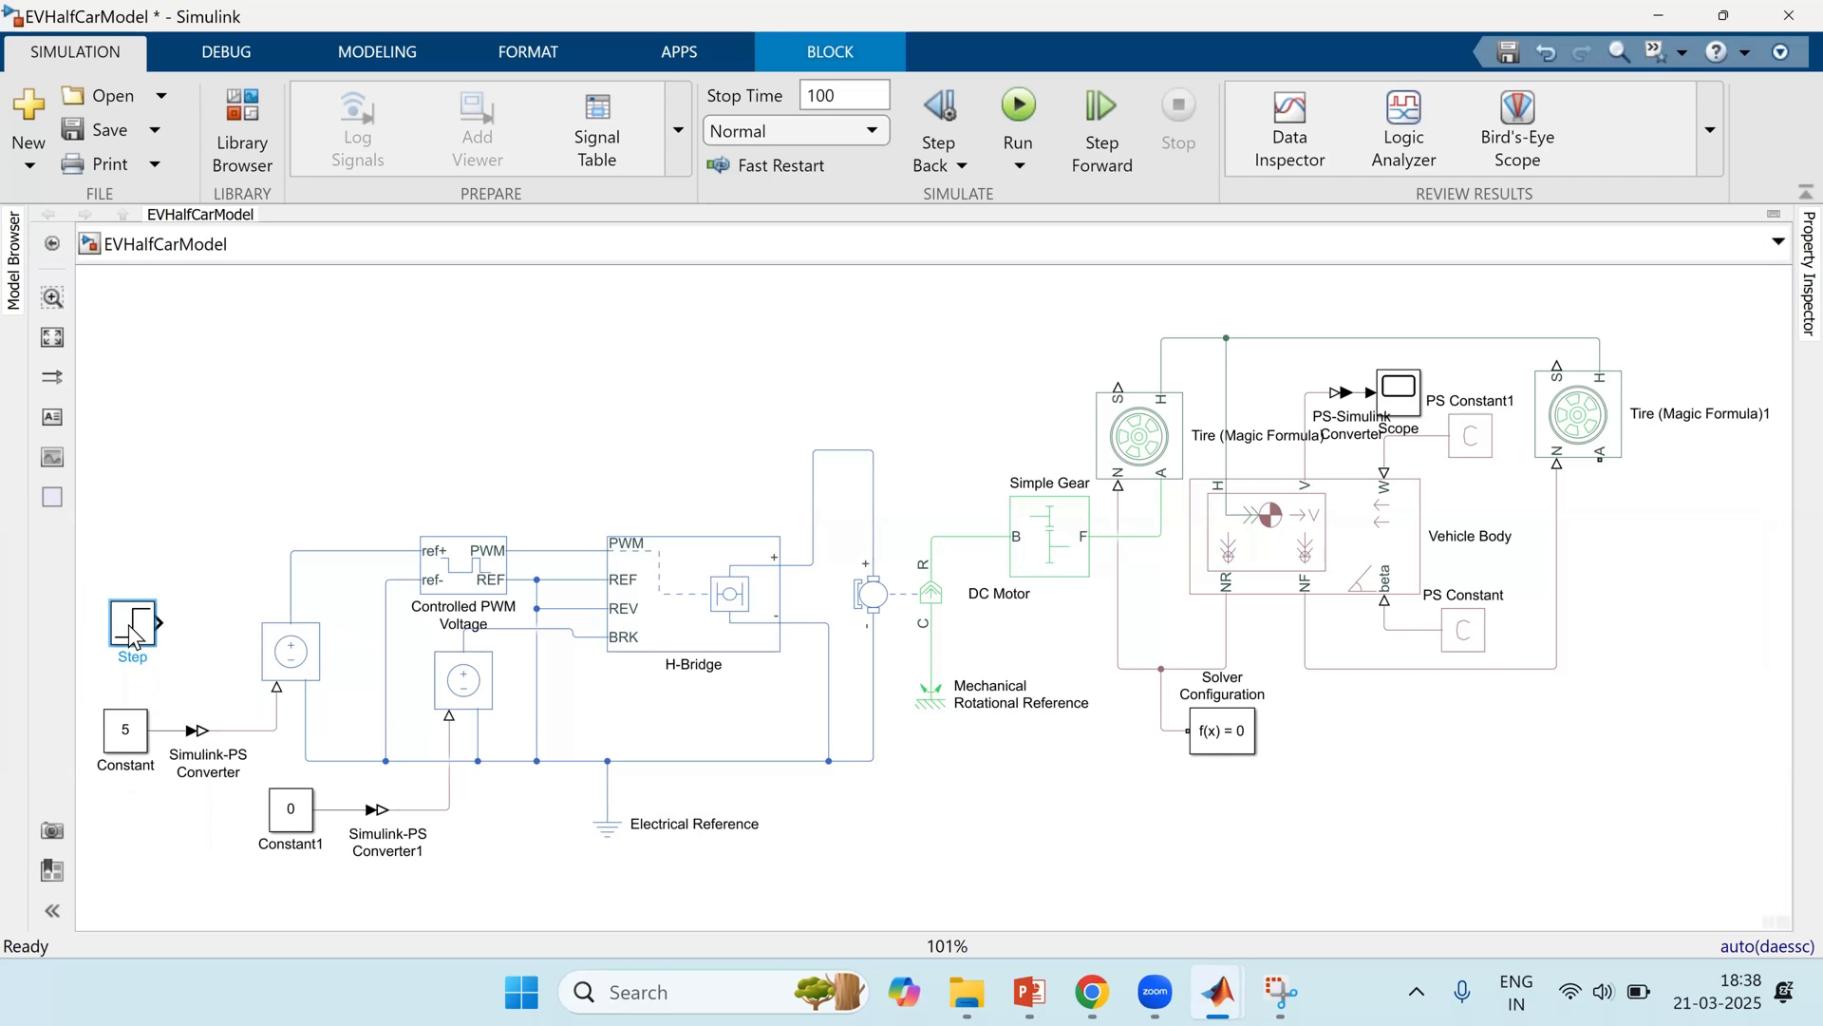
left_click(120, 738)
left_click(318, 517)
left_click(272, 823)
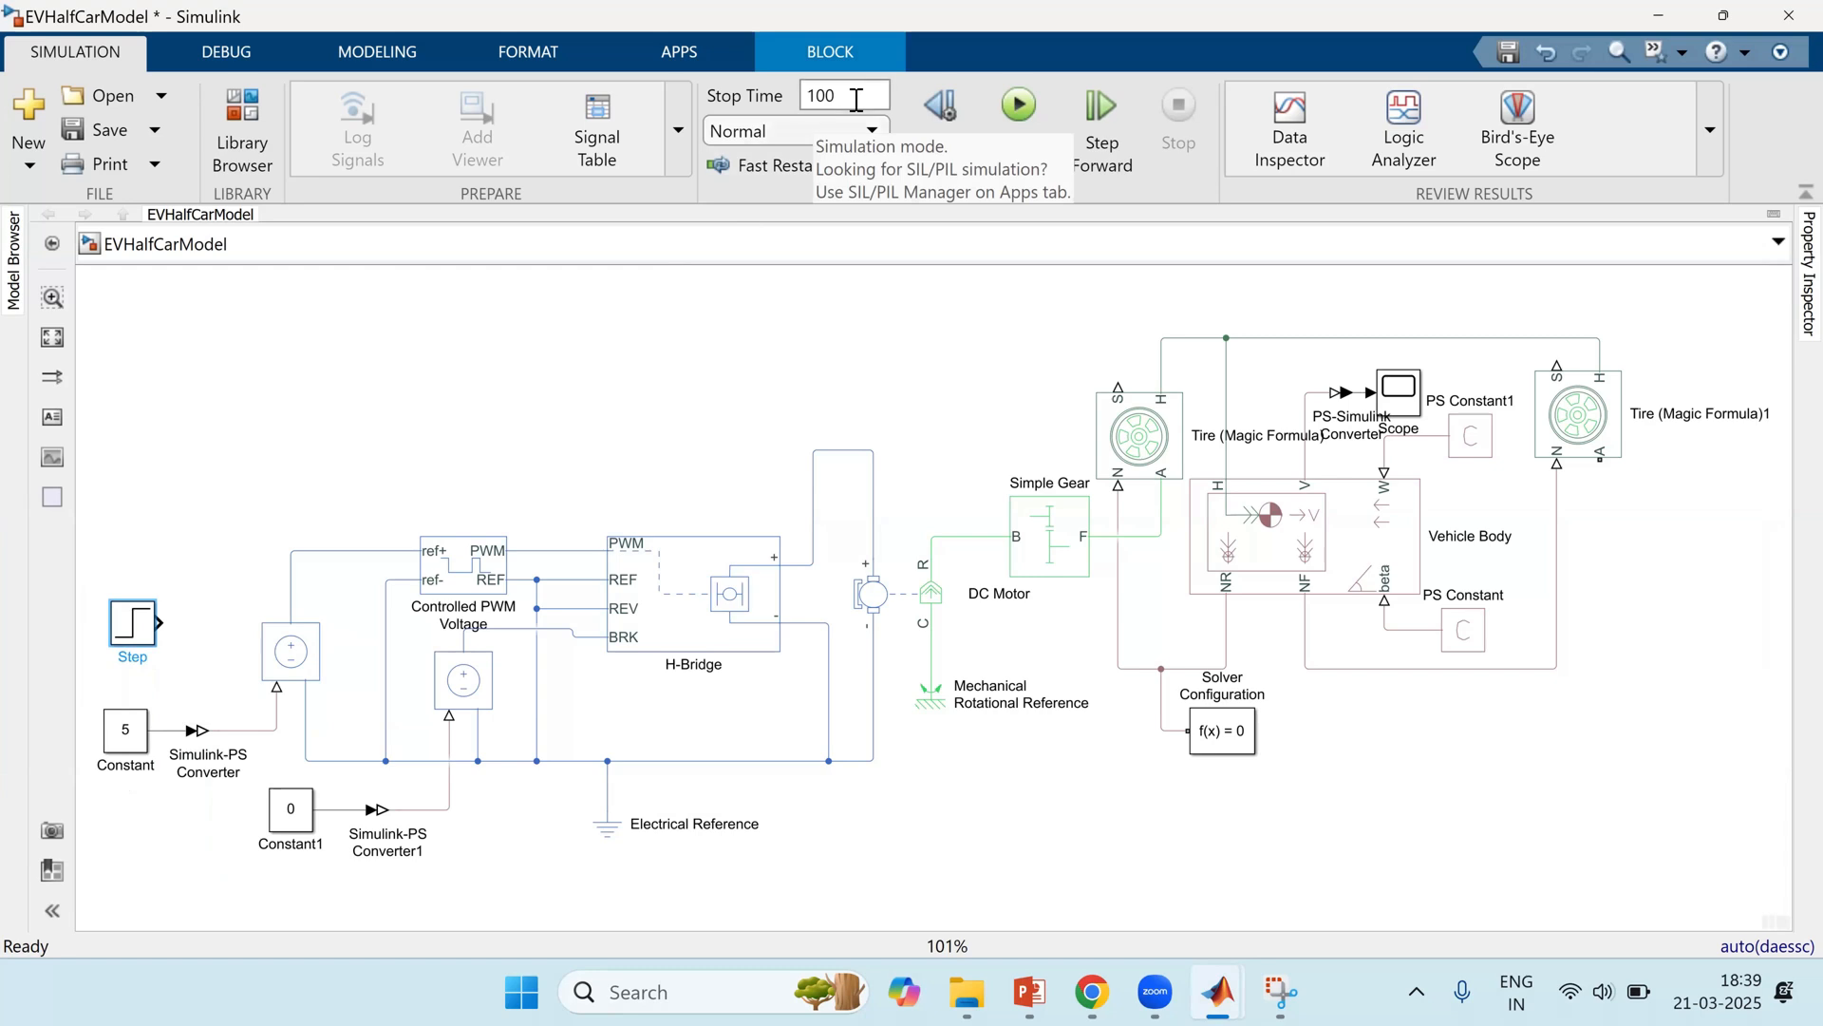
Step: Set the Step block's initial value to 50
left_click(144, 633)
double_click(142, 632)
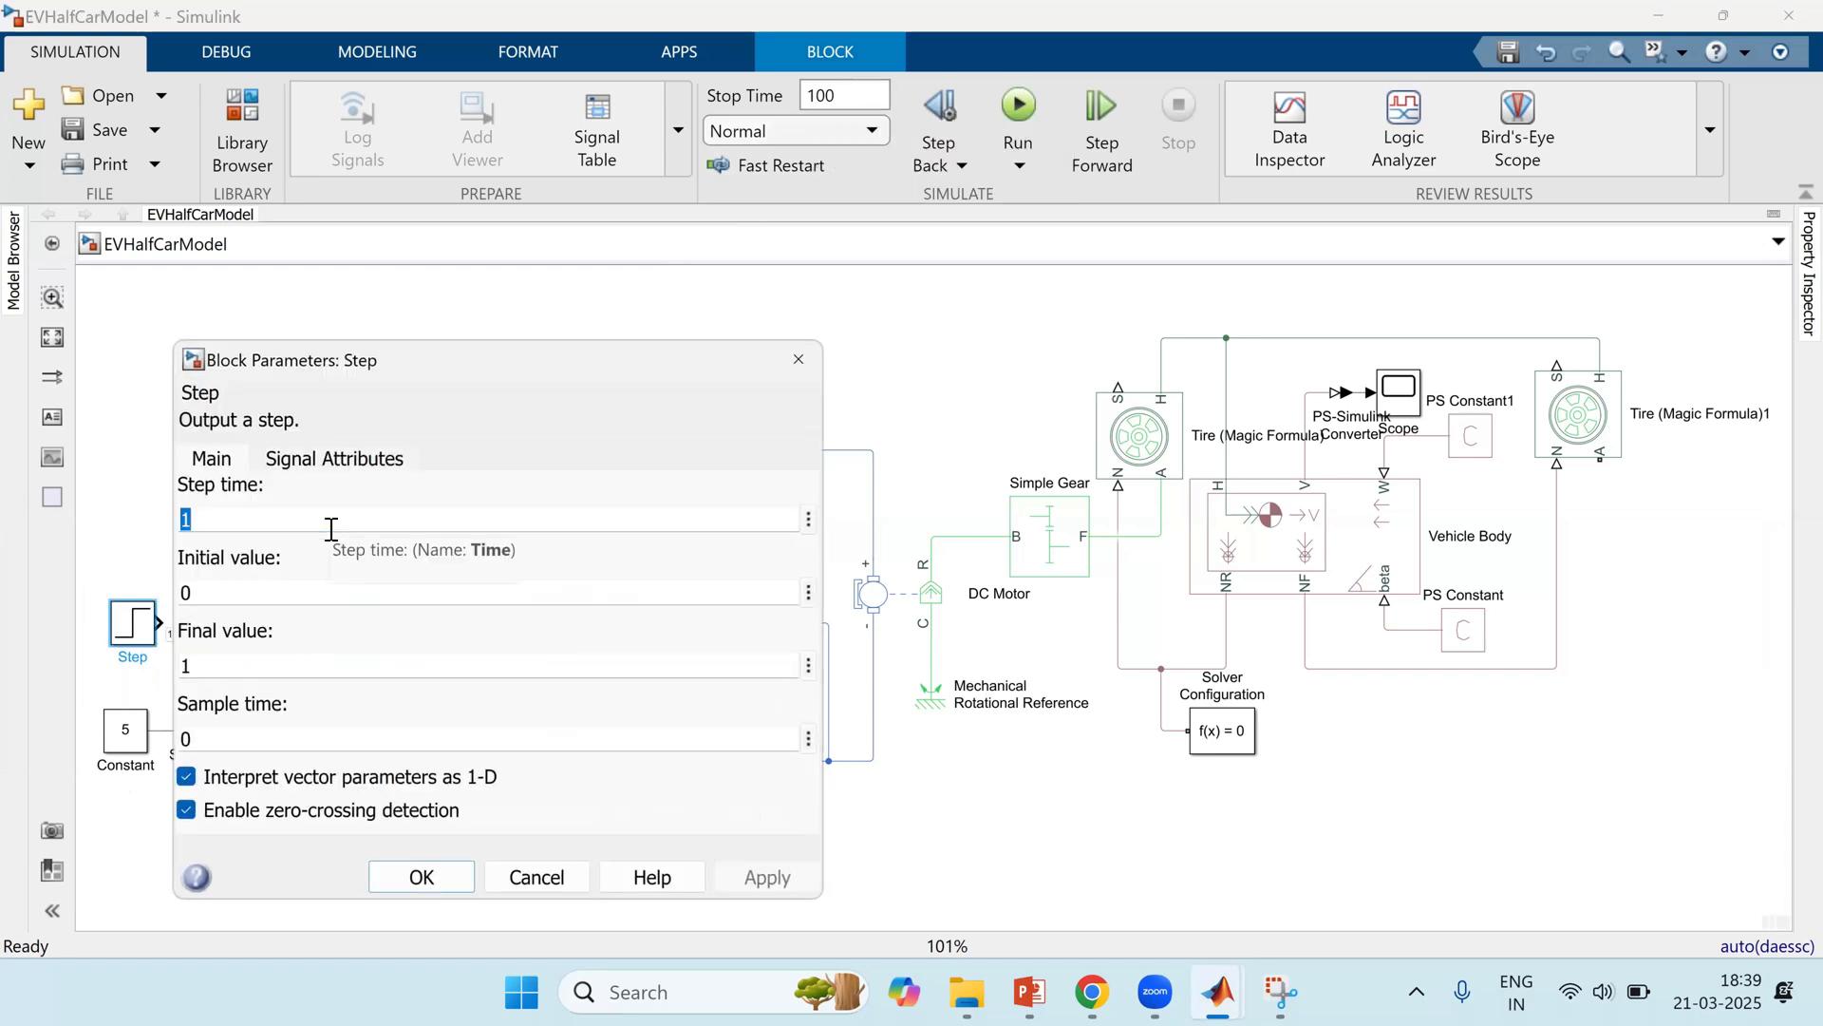
left_click(301, 586)
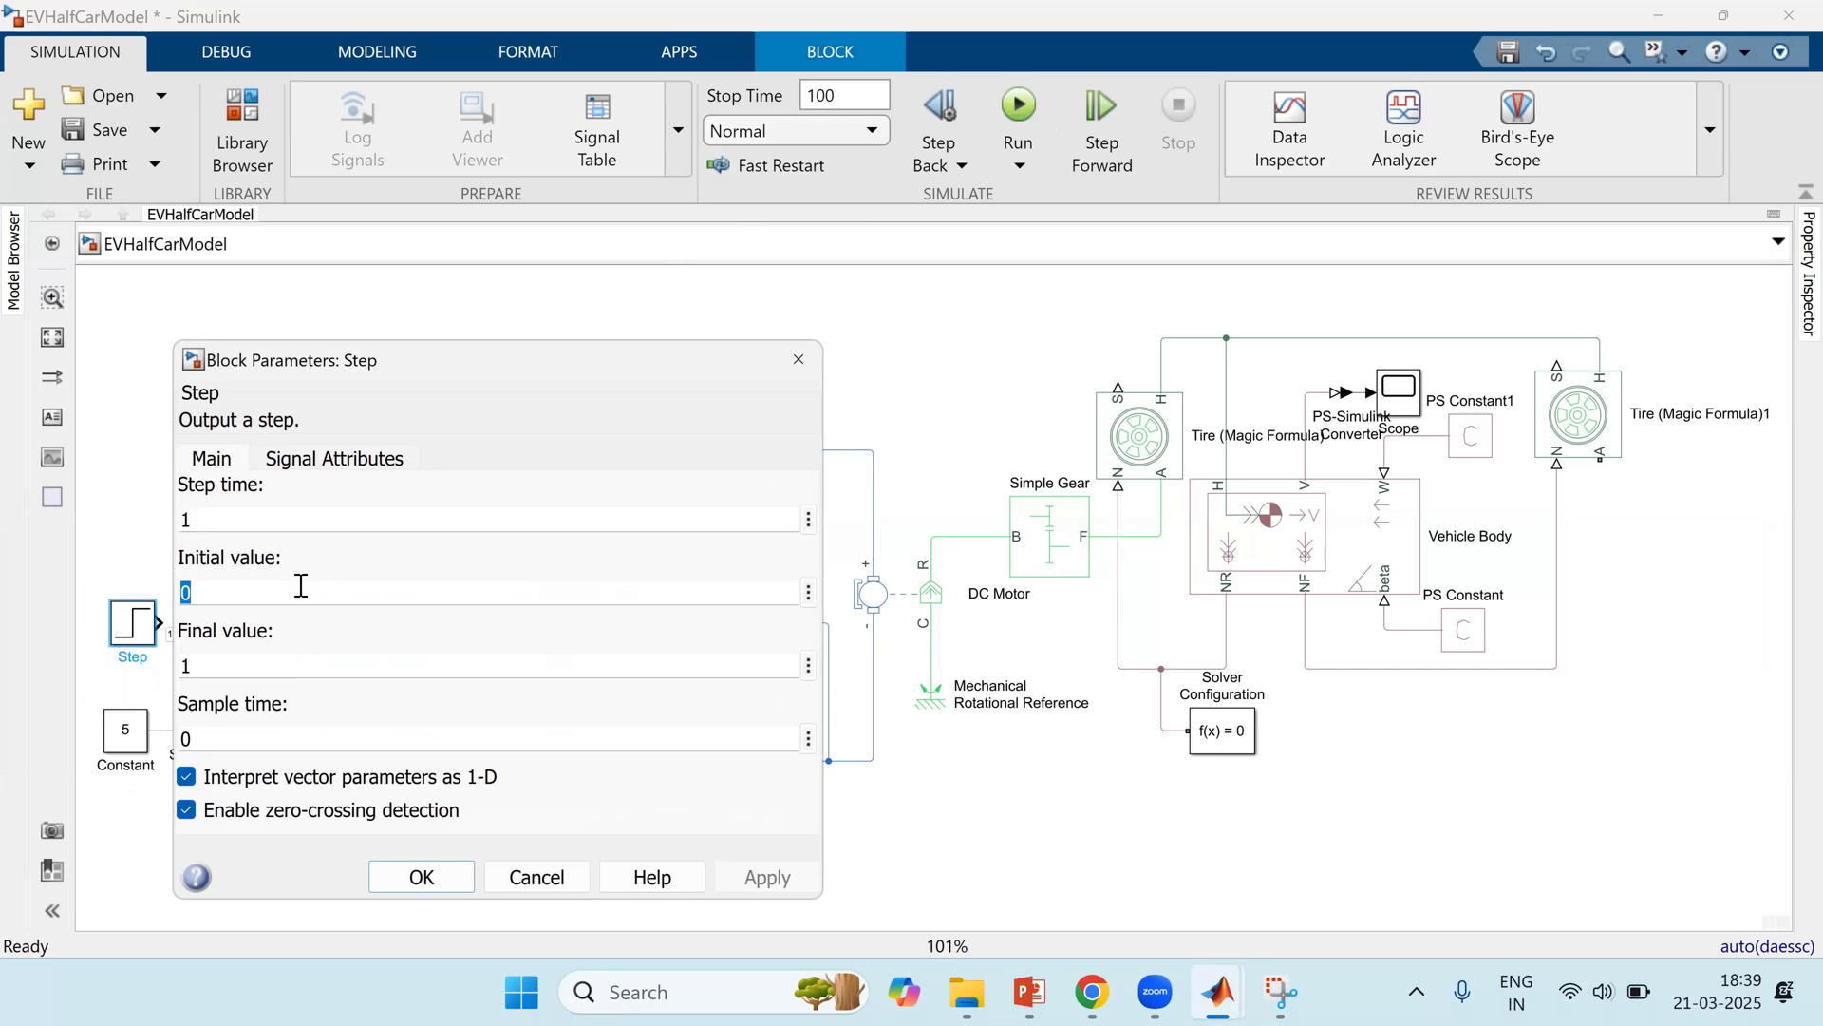
type("50")
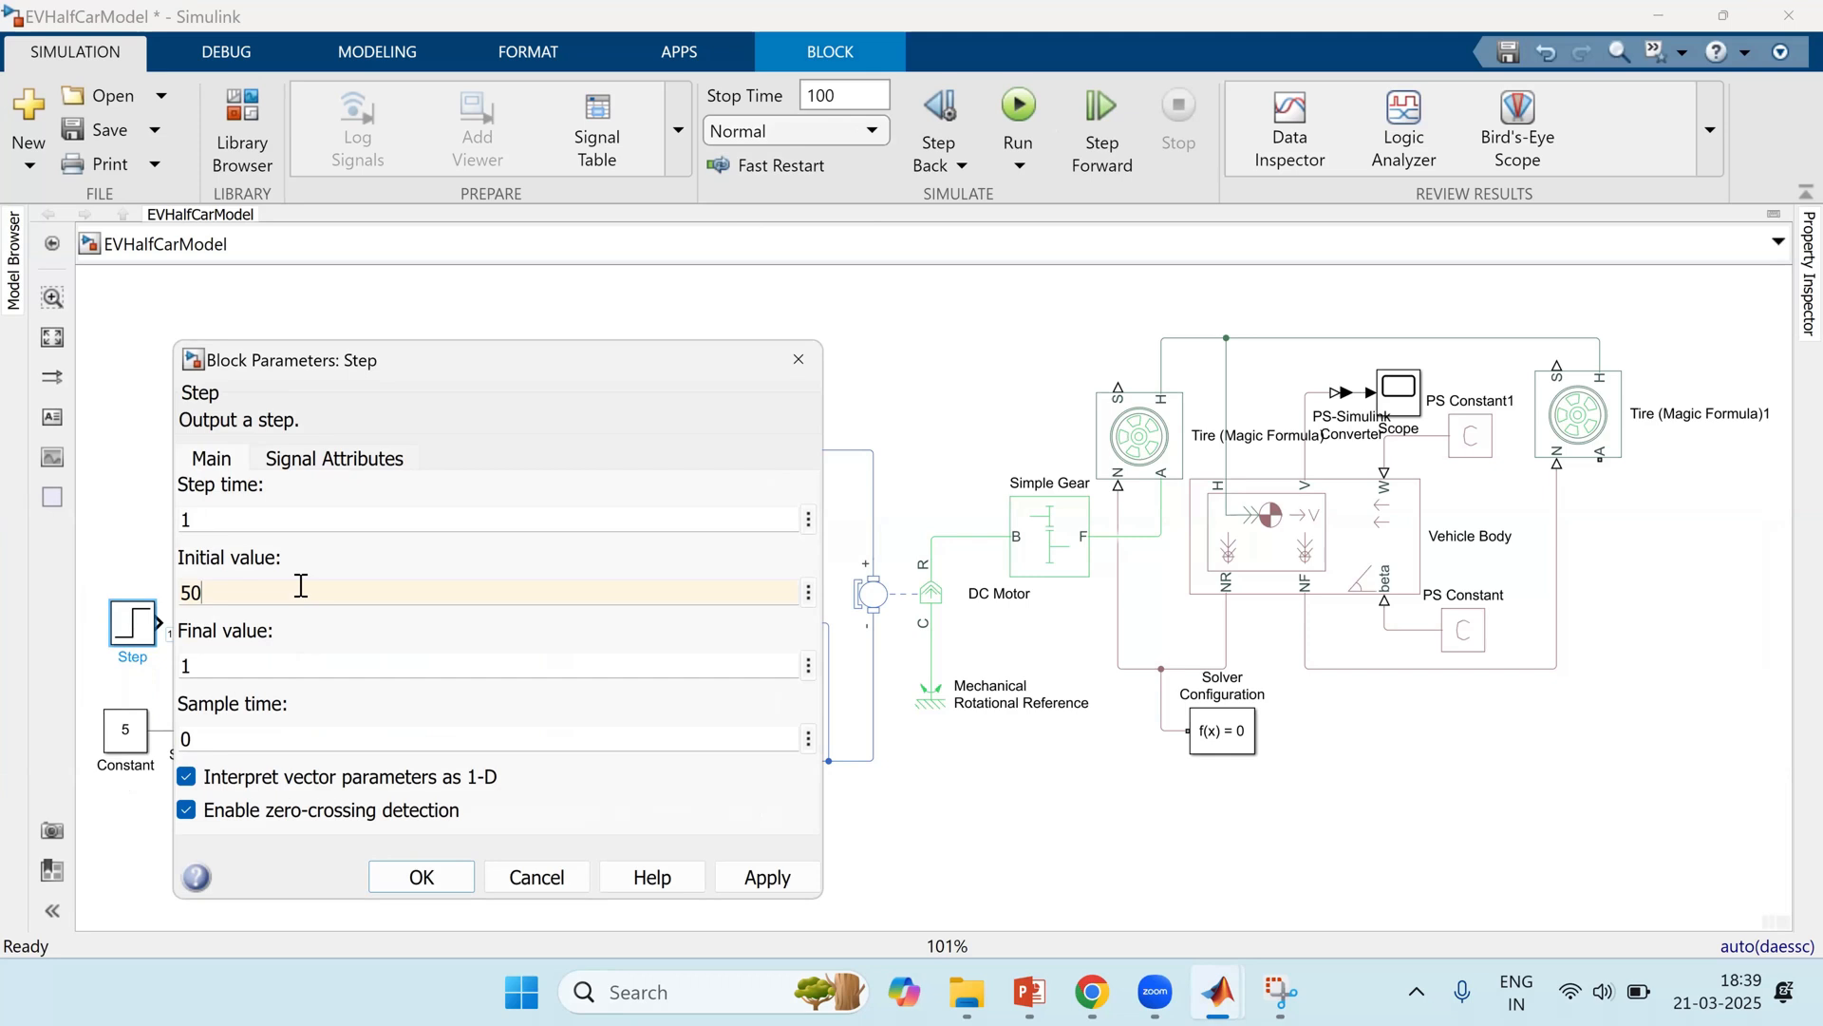
Step: Configure the Step block with a step time of 50, an initial value of 5 and a final value of 0
key("BackSpace")
left_click(283, 665)
type("0")
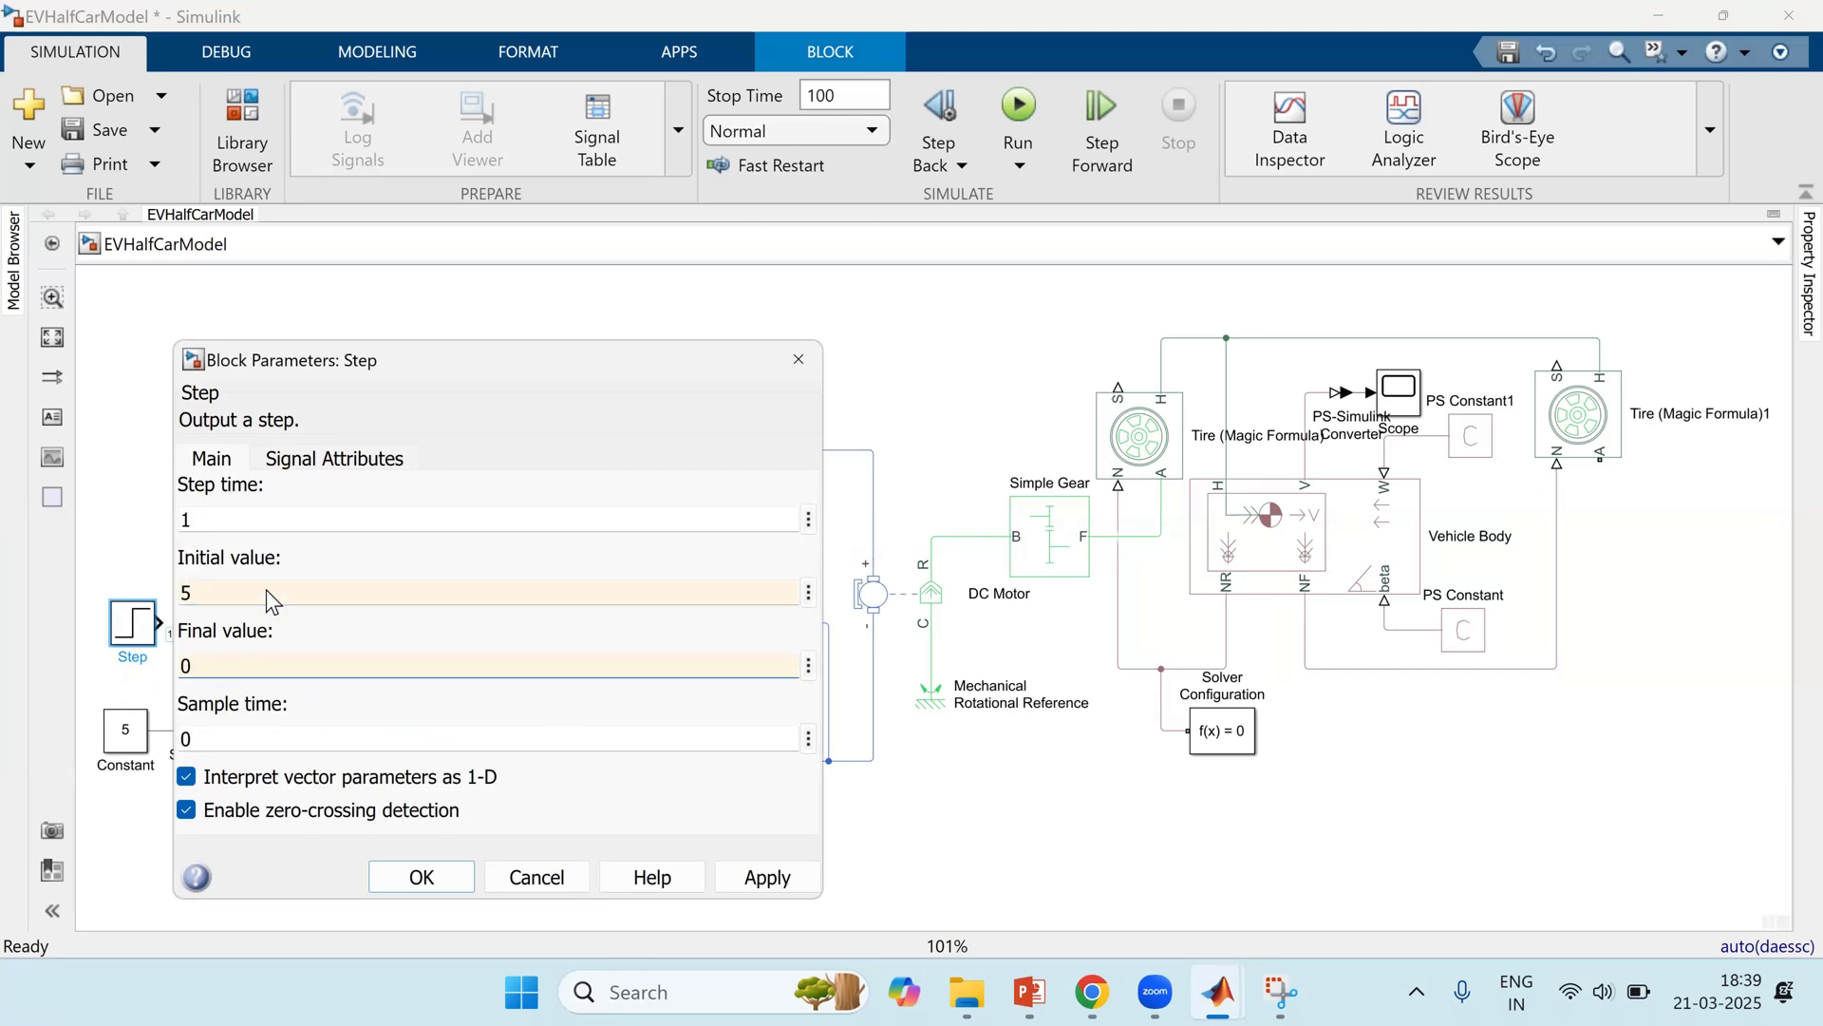
double_click(296, 520)
type("50")
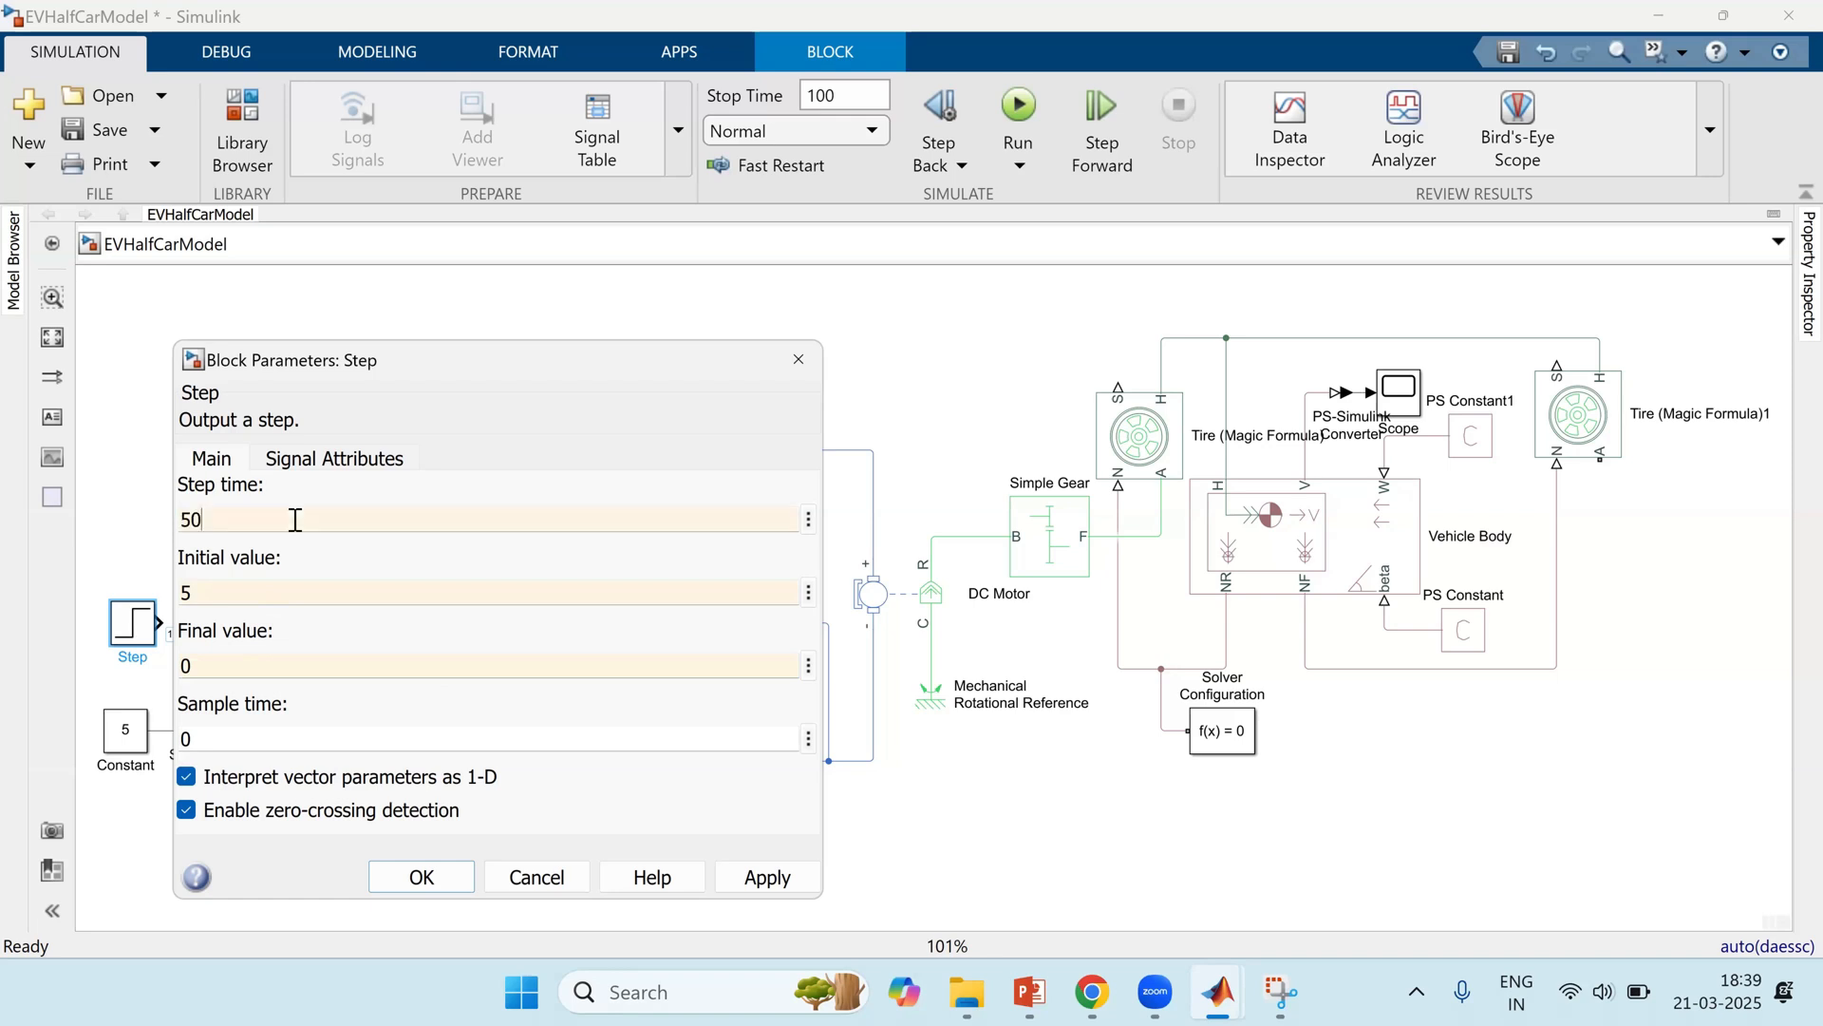
key("Return")
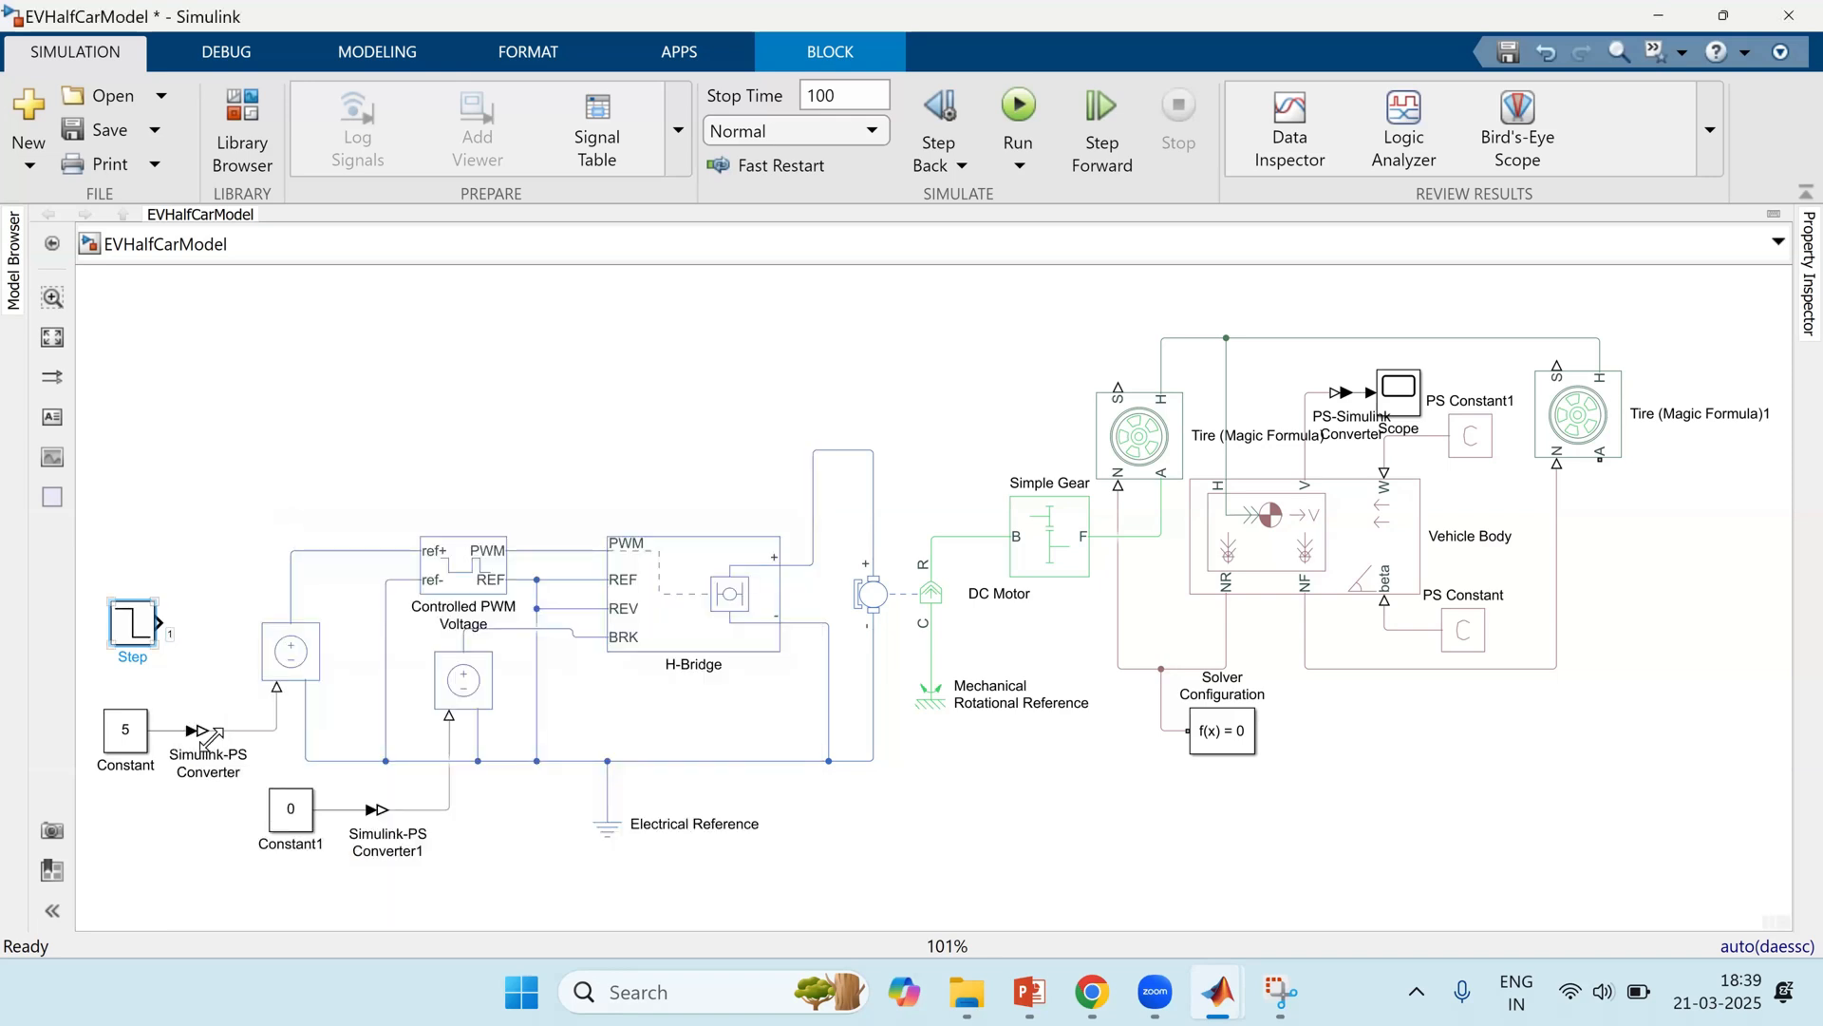
Step: Duplicate the Step block below Constant1 and set the copy's initial value to 0 and final value to 5
left_click(190, 688)
left_click_drag(128, 622, 221, 888)
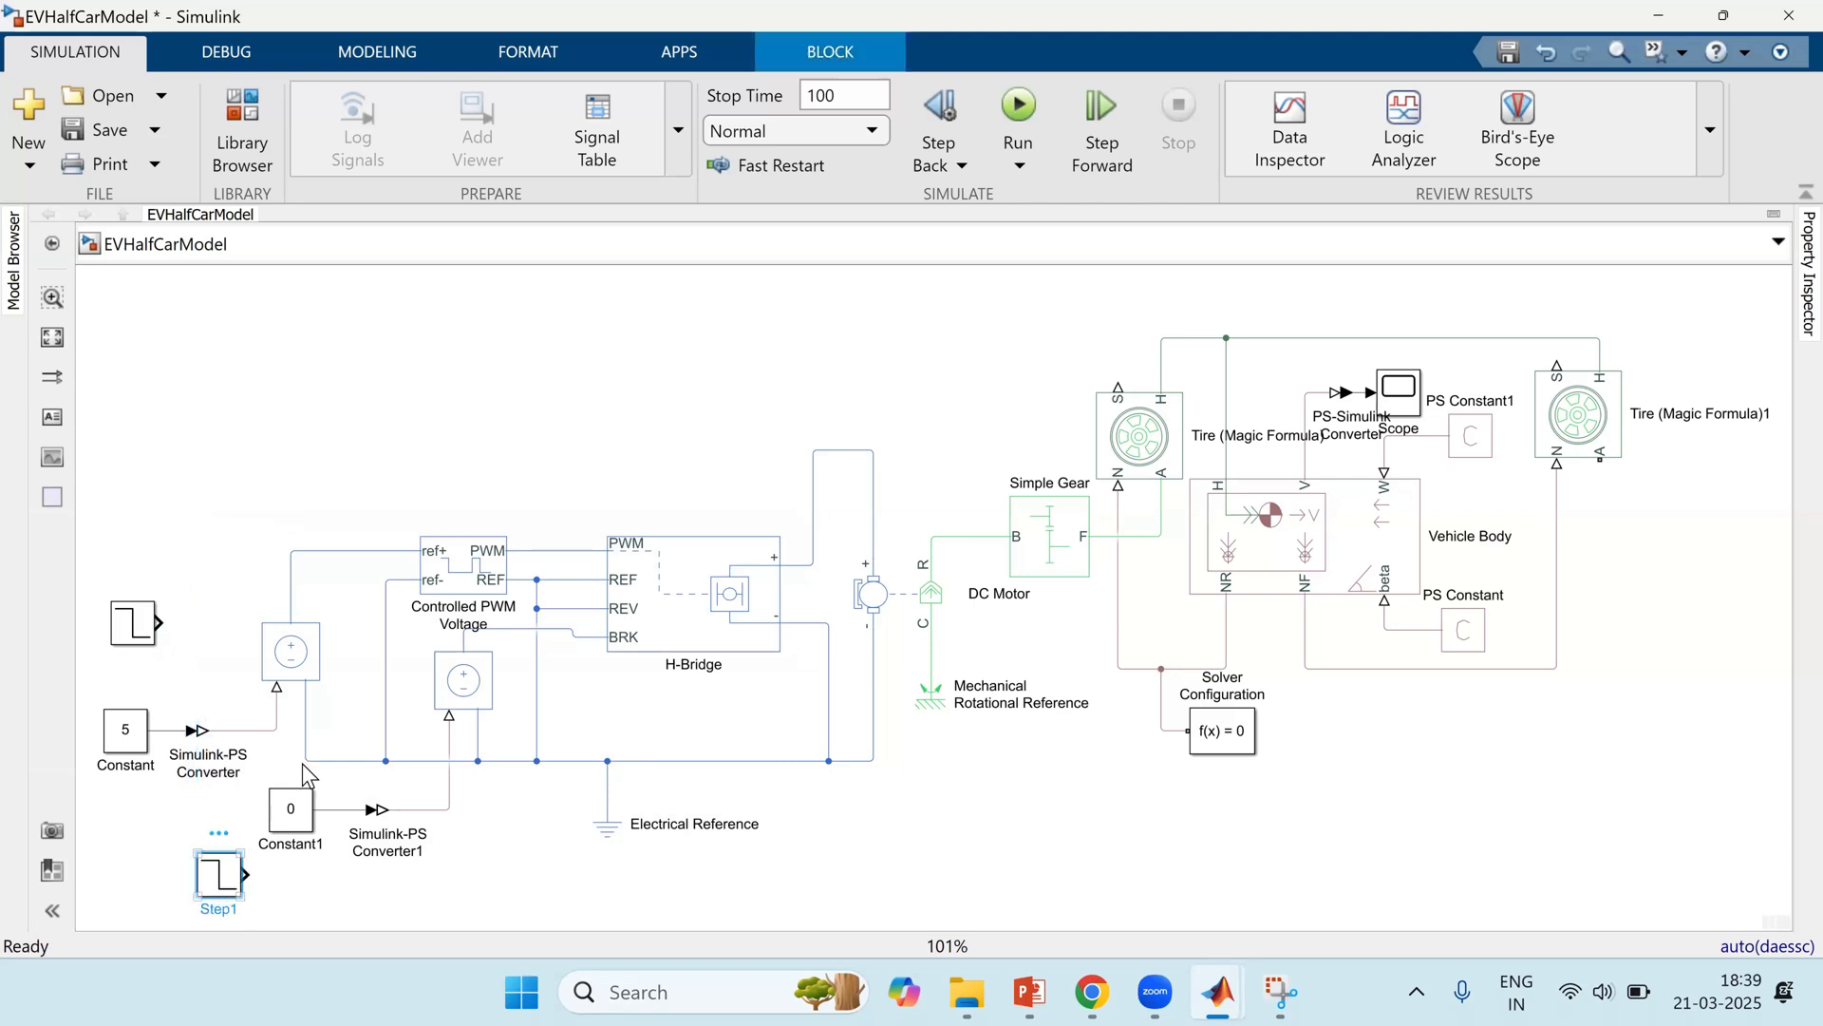
double_click(219, 879)
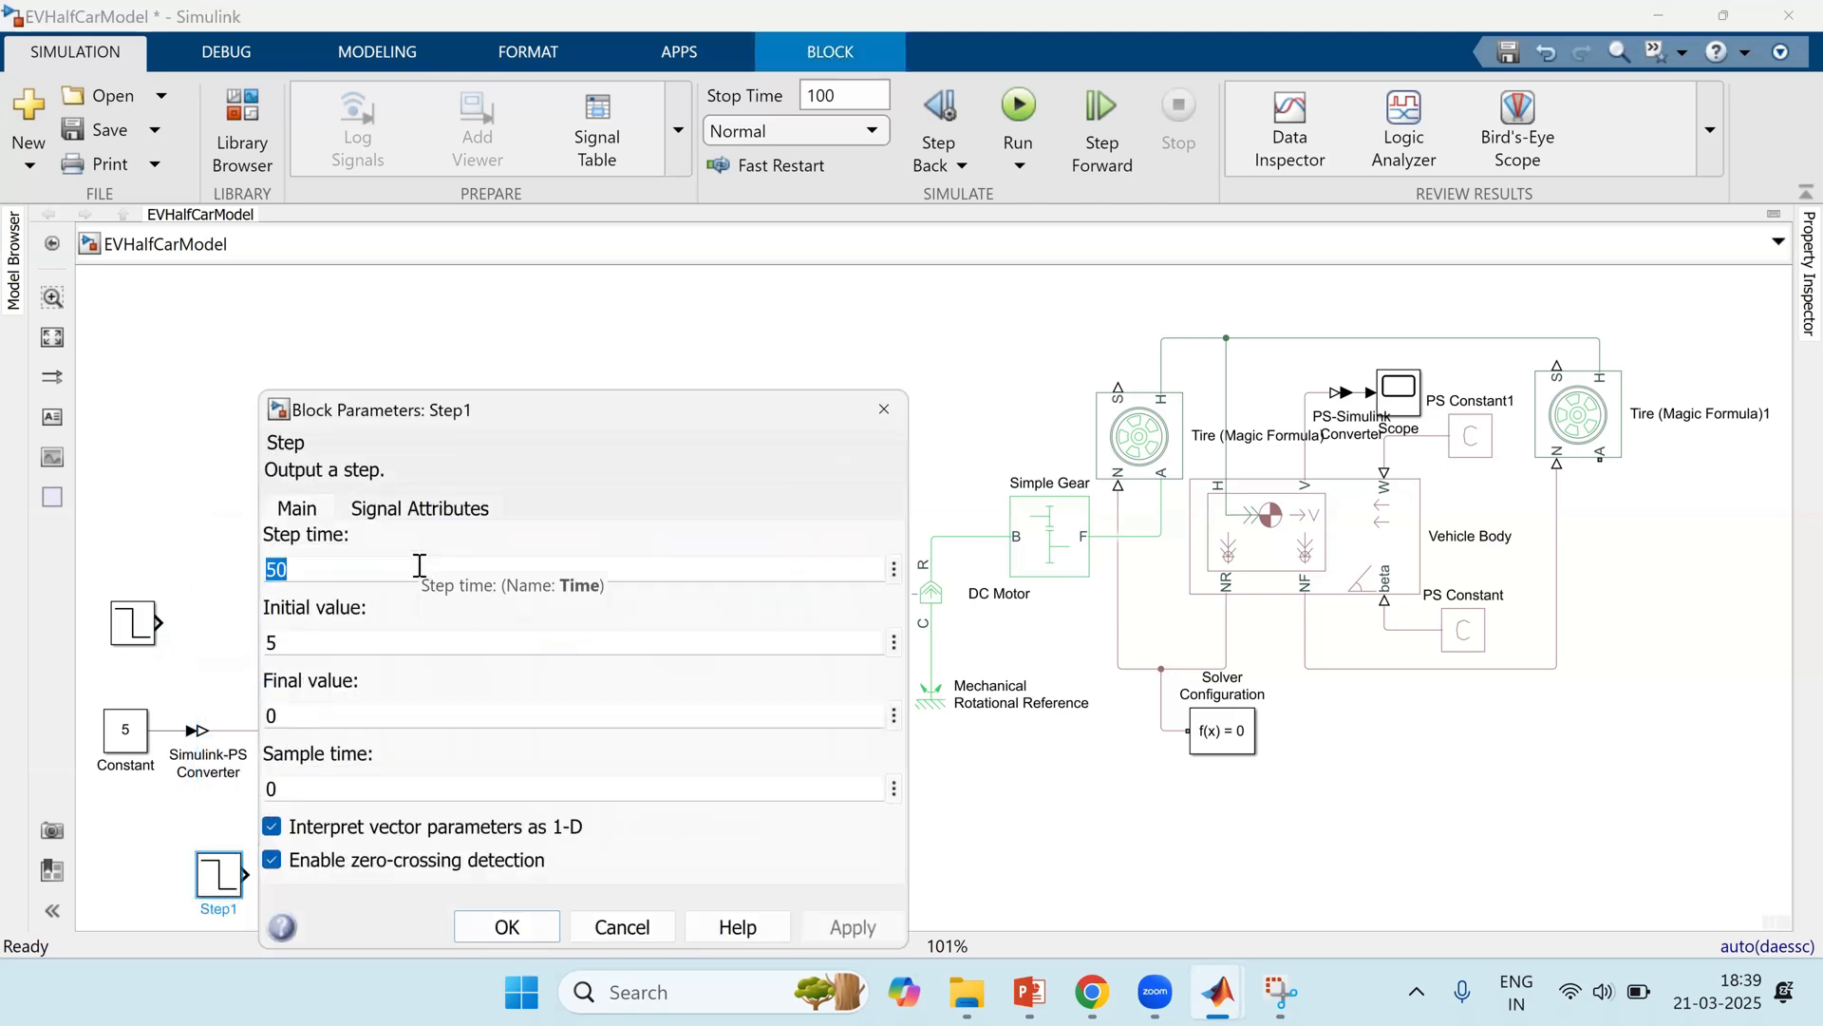
double_click(388, 638)
type("0")
double_click(359, 717)
type("5")
key("Return")
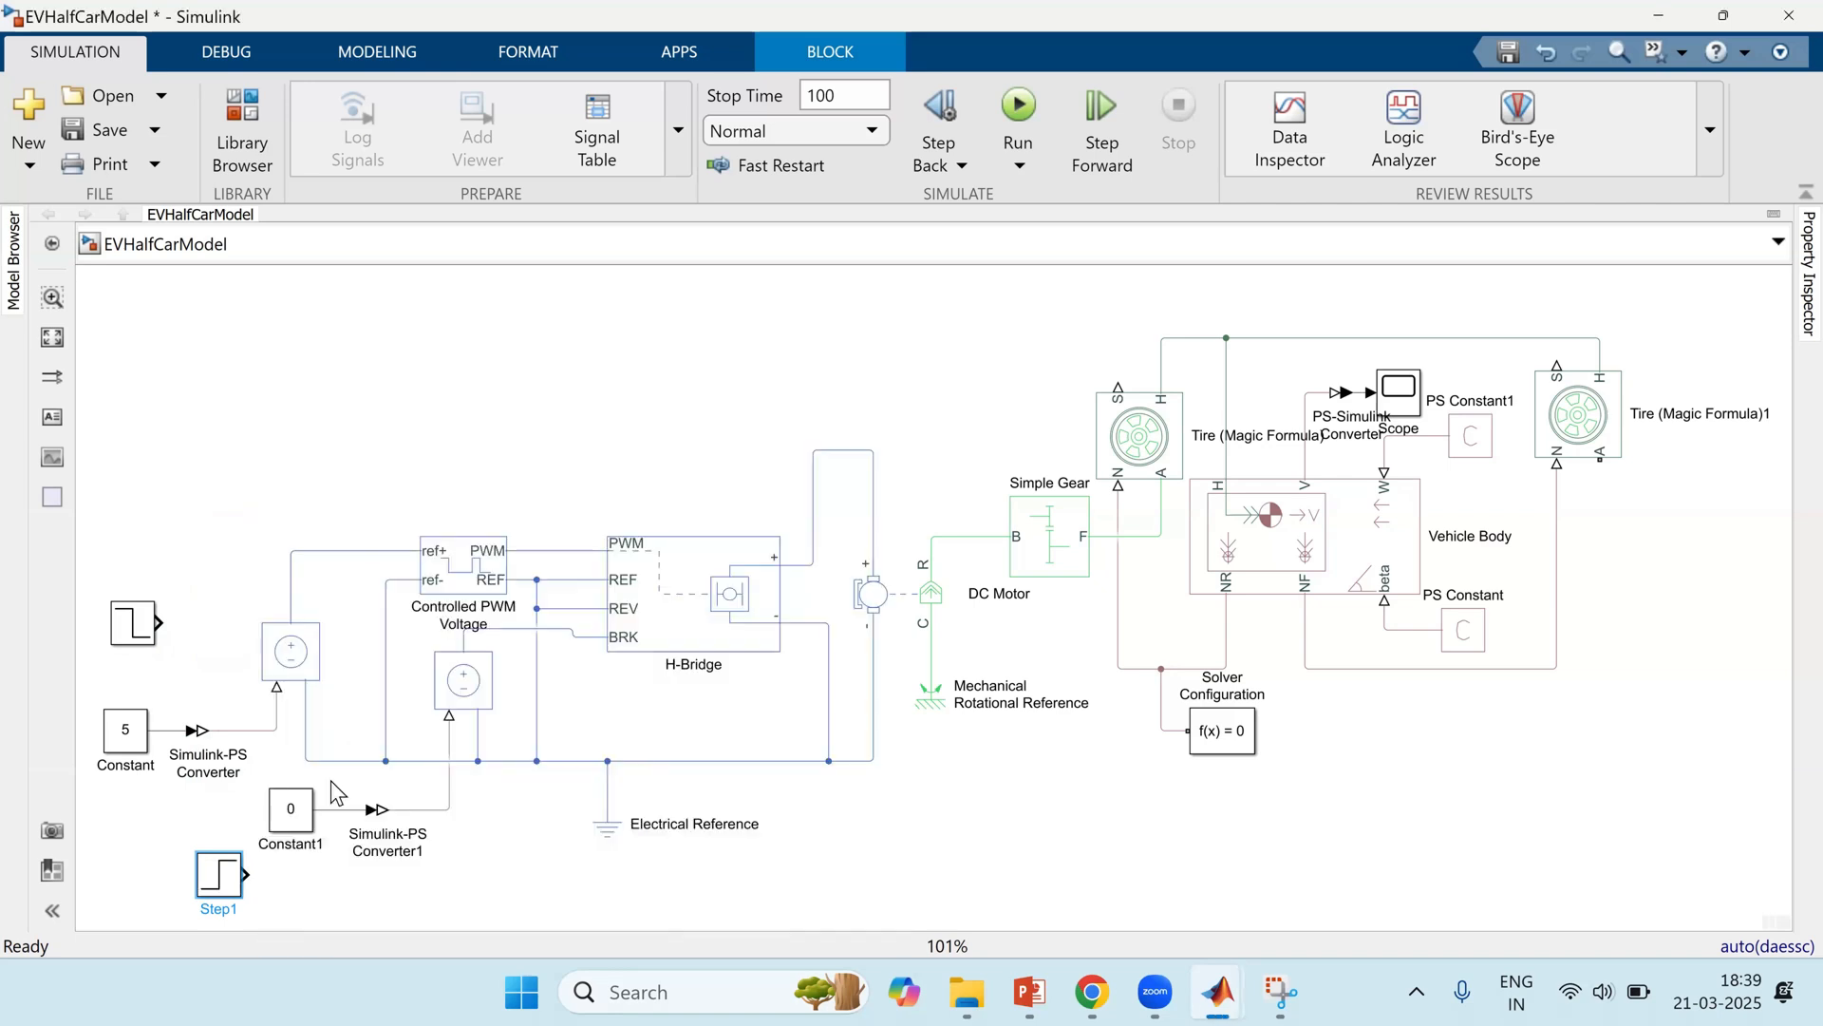
Step: Replace the Constant inputs with Step blocks, feeding the falling step to Simulink-PS Converter and the rising step to Simulink-PS Converter1
left_click(302, 819)
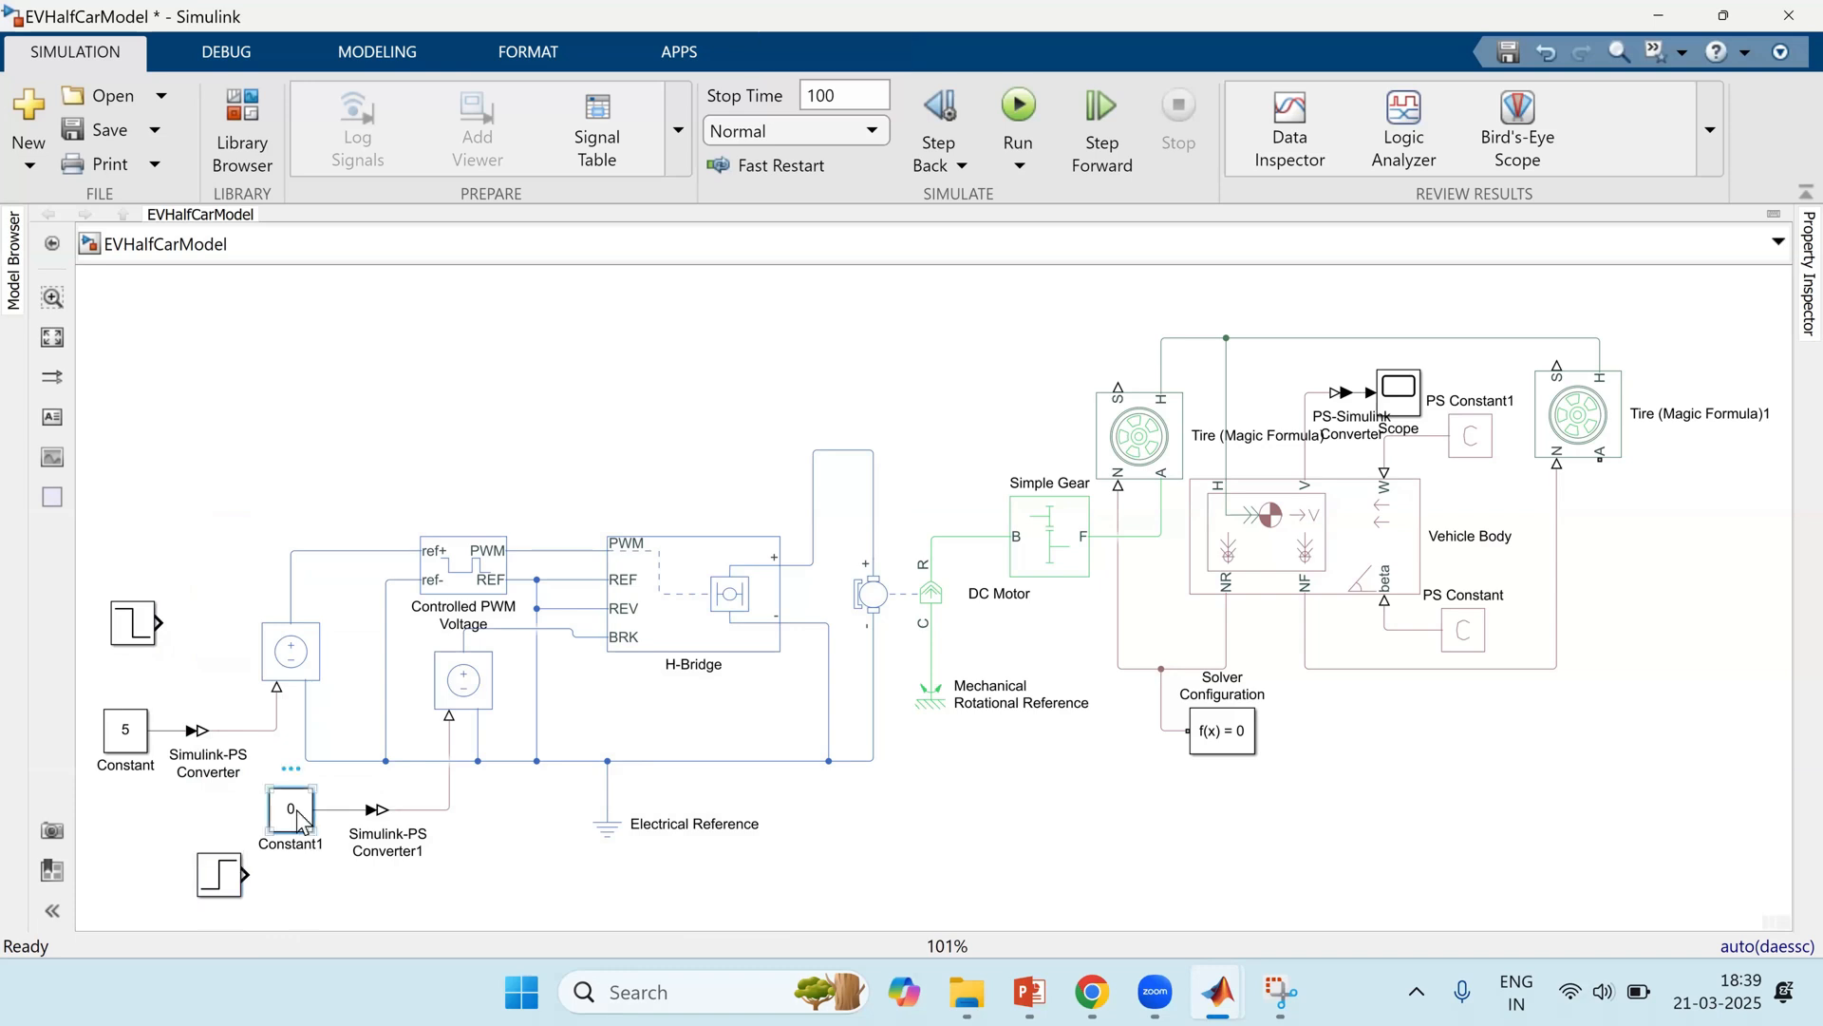
left_click_drag(330, 791, 332, 834)
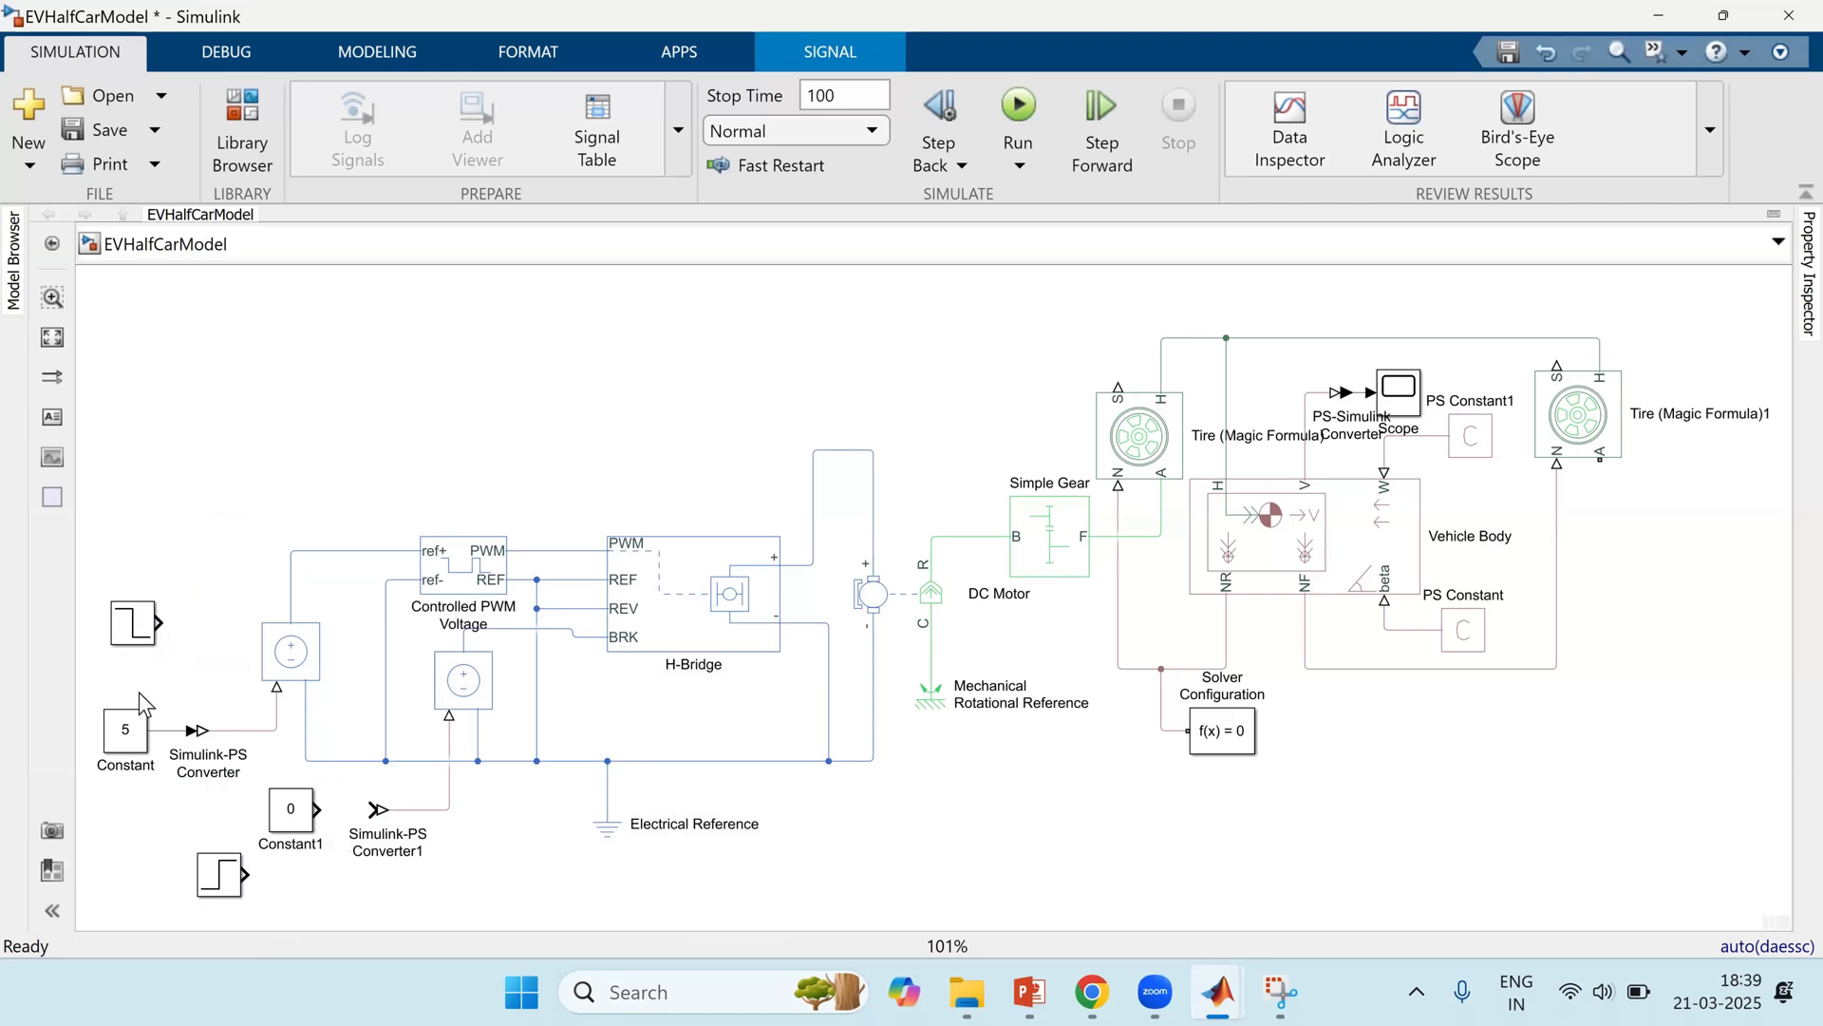
key("Delete")
left_click_drag(161, 704, 167, 760)
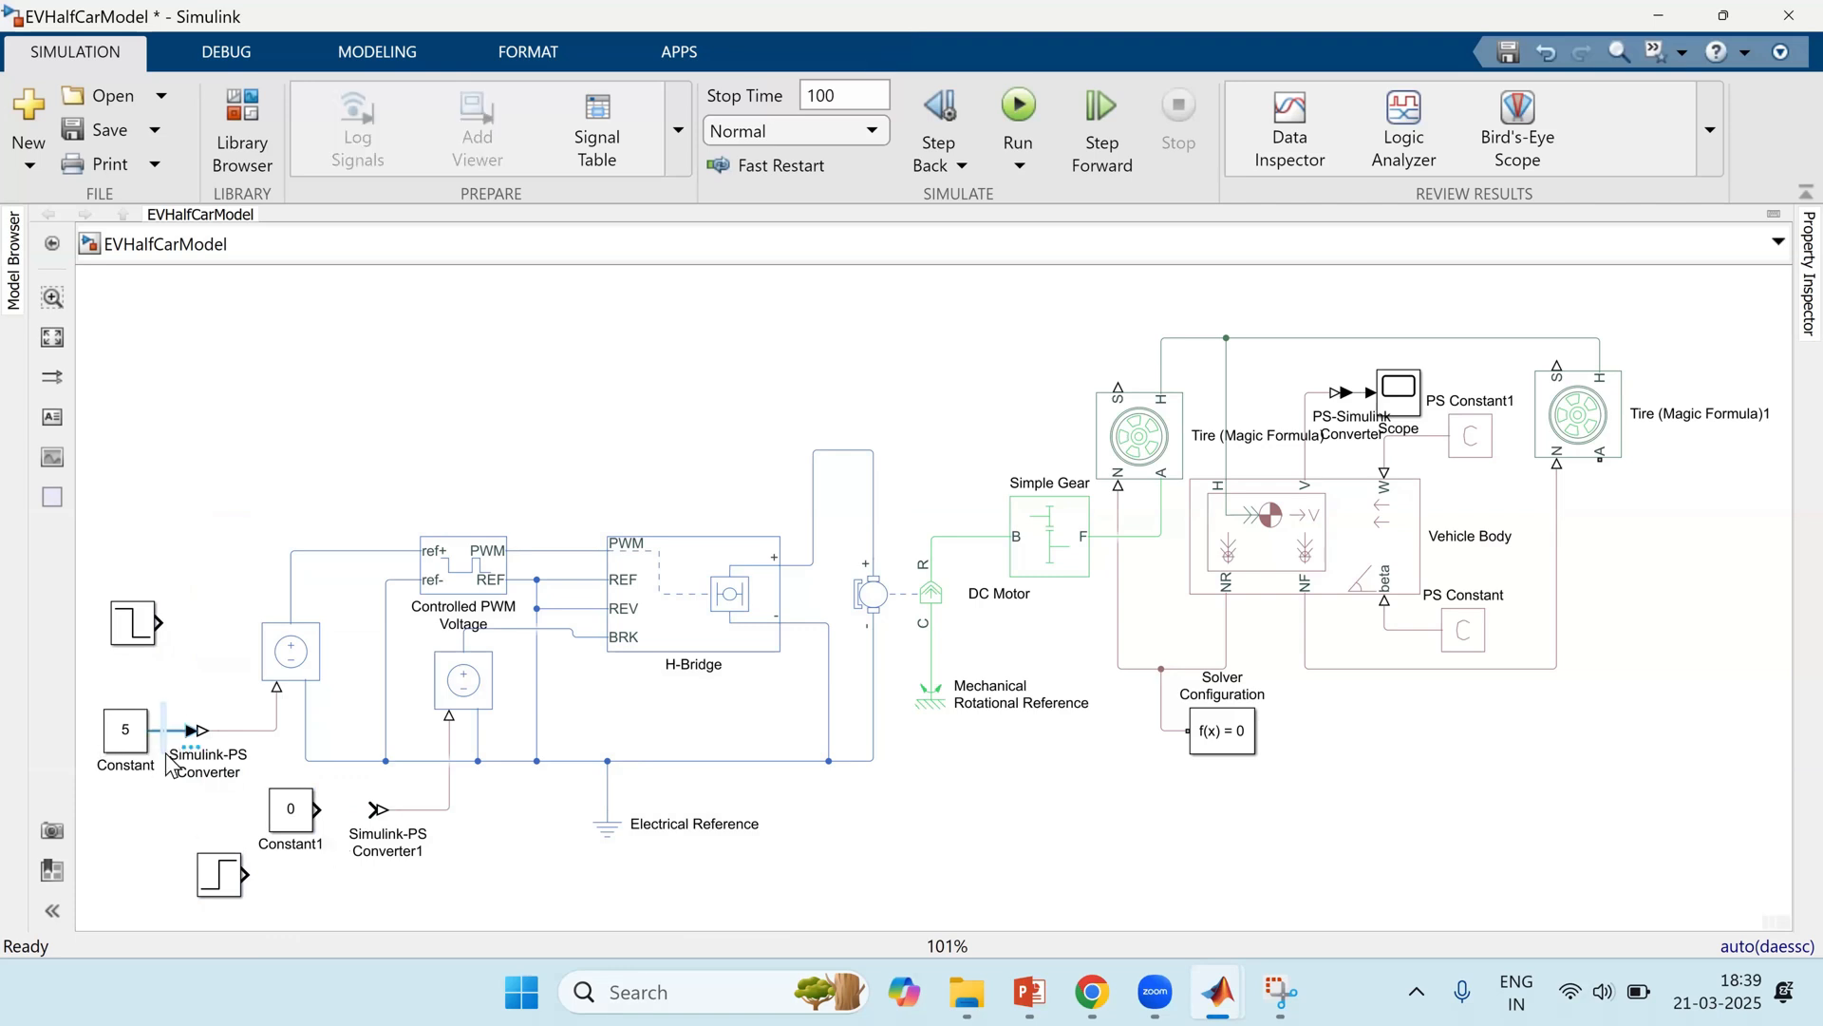
key("Delete")
left_click_drag(166, 627, 189, 730)
left_click_drag(244, 874, 371, 809)
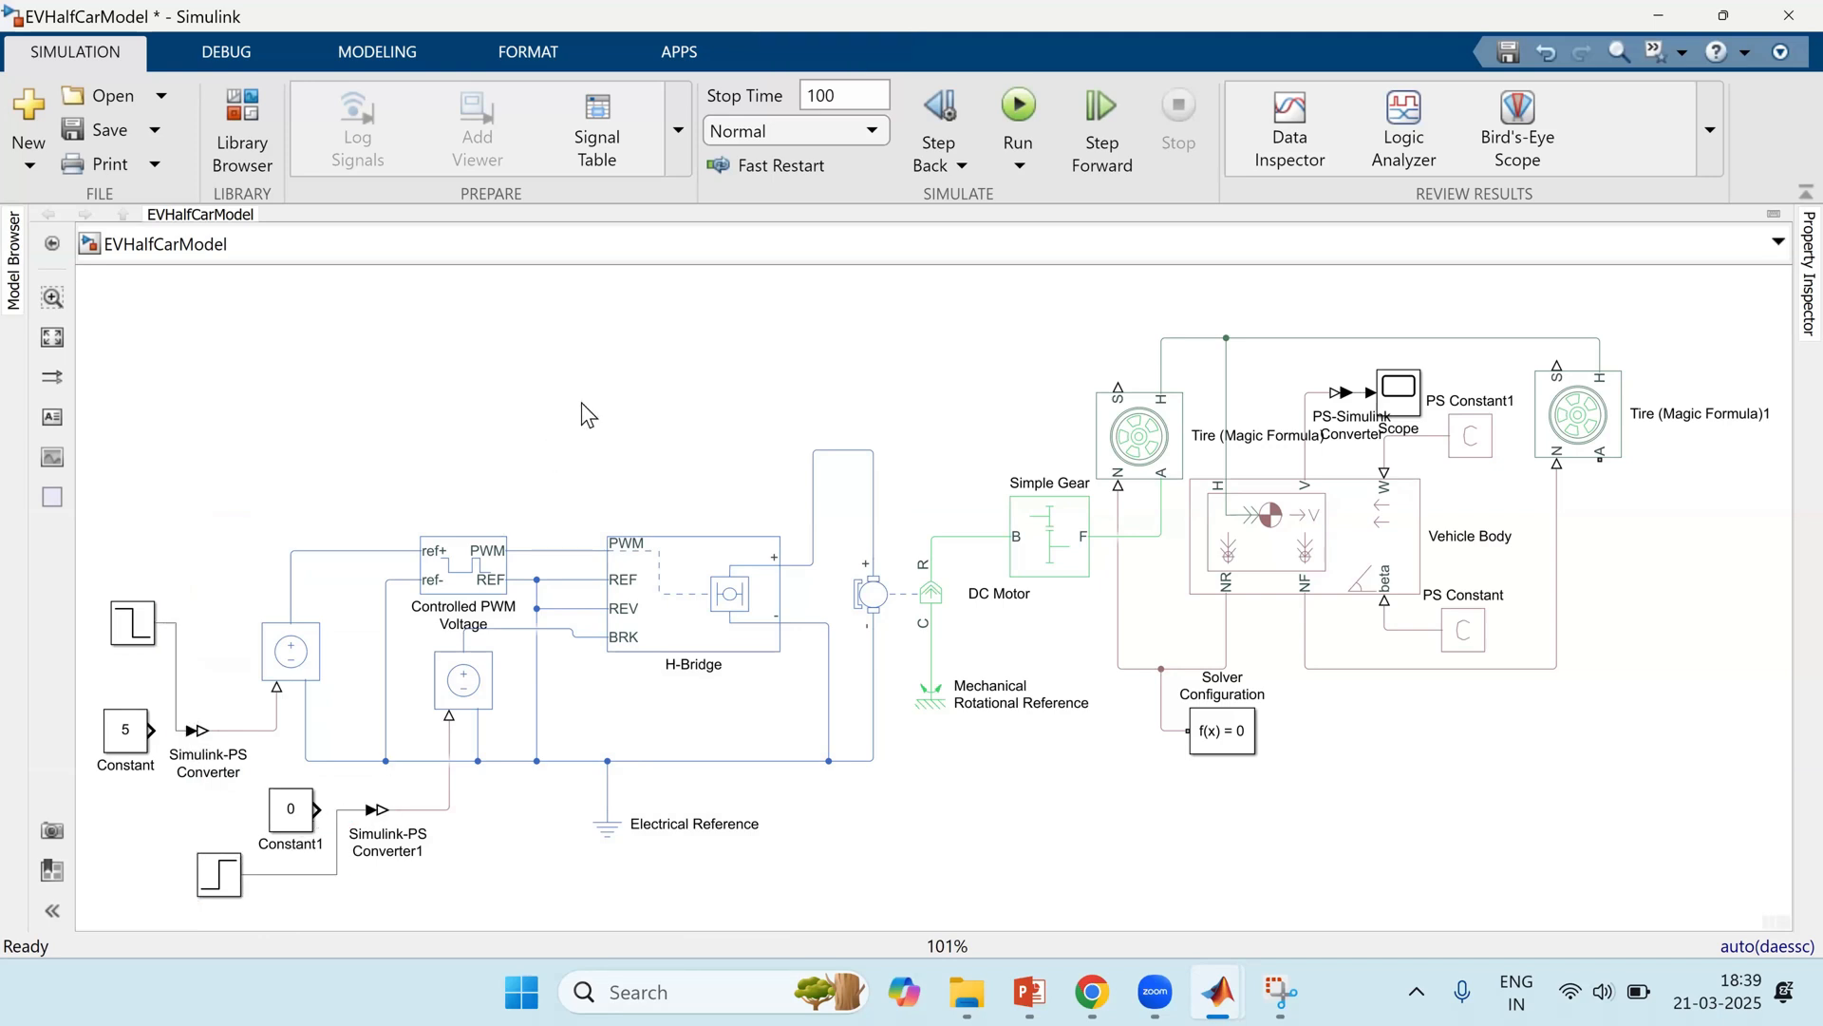
Step: Run the simulation and open the Scope to view the vehicle velocity response
left_click(1031, 91)
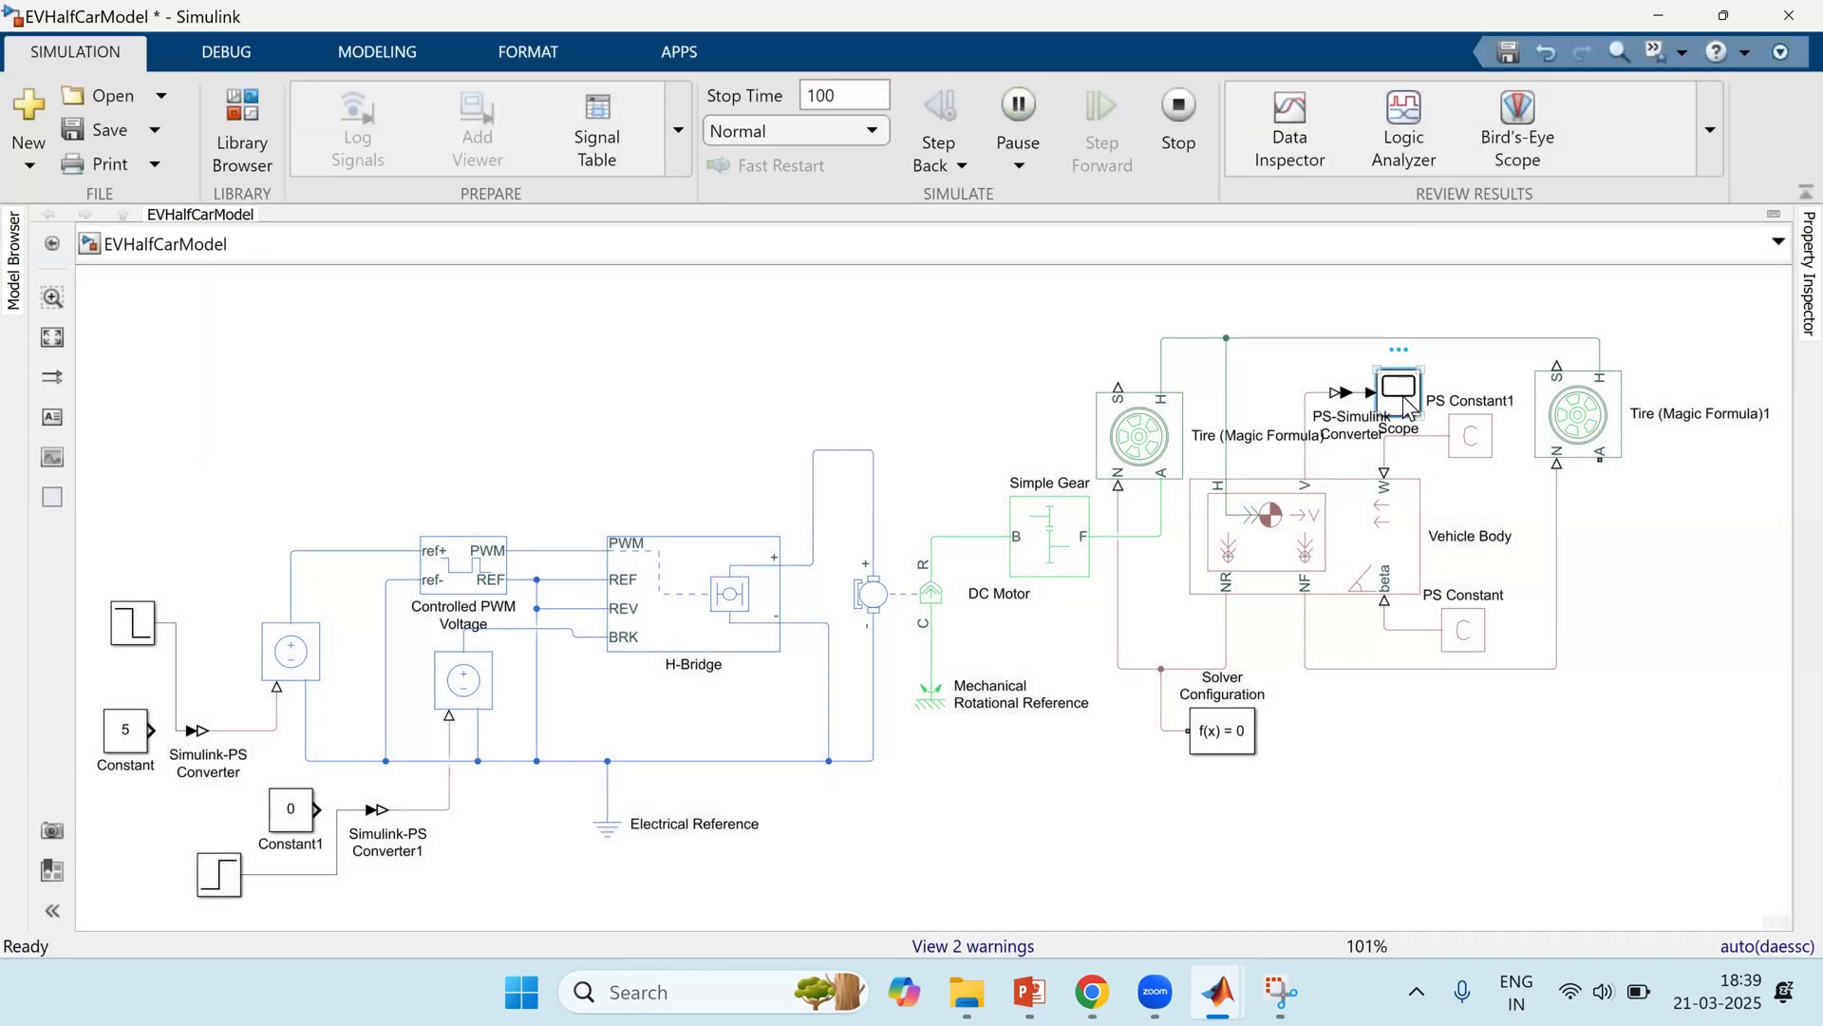
double_click(1403, 389)
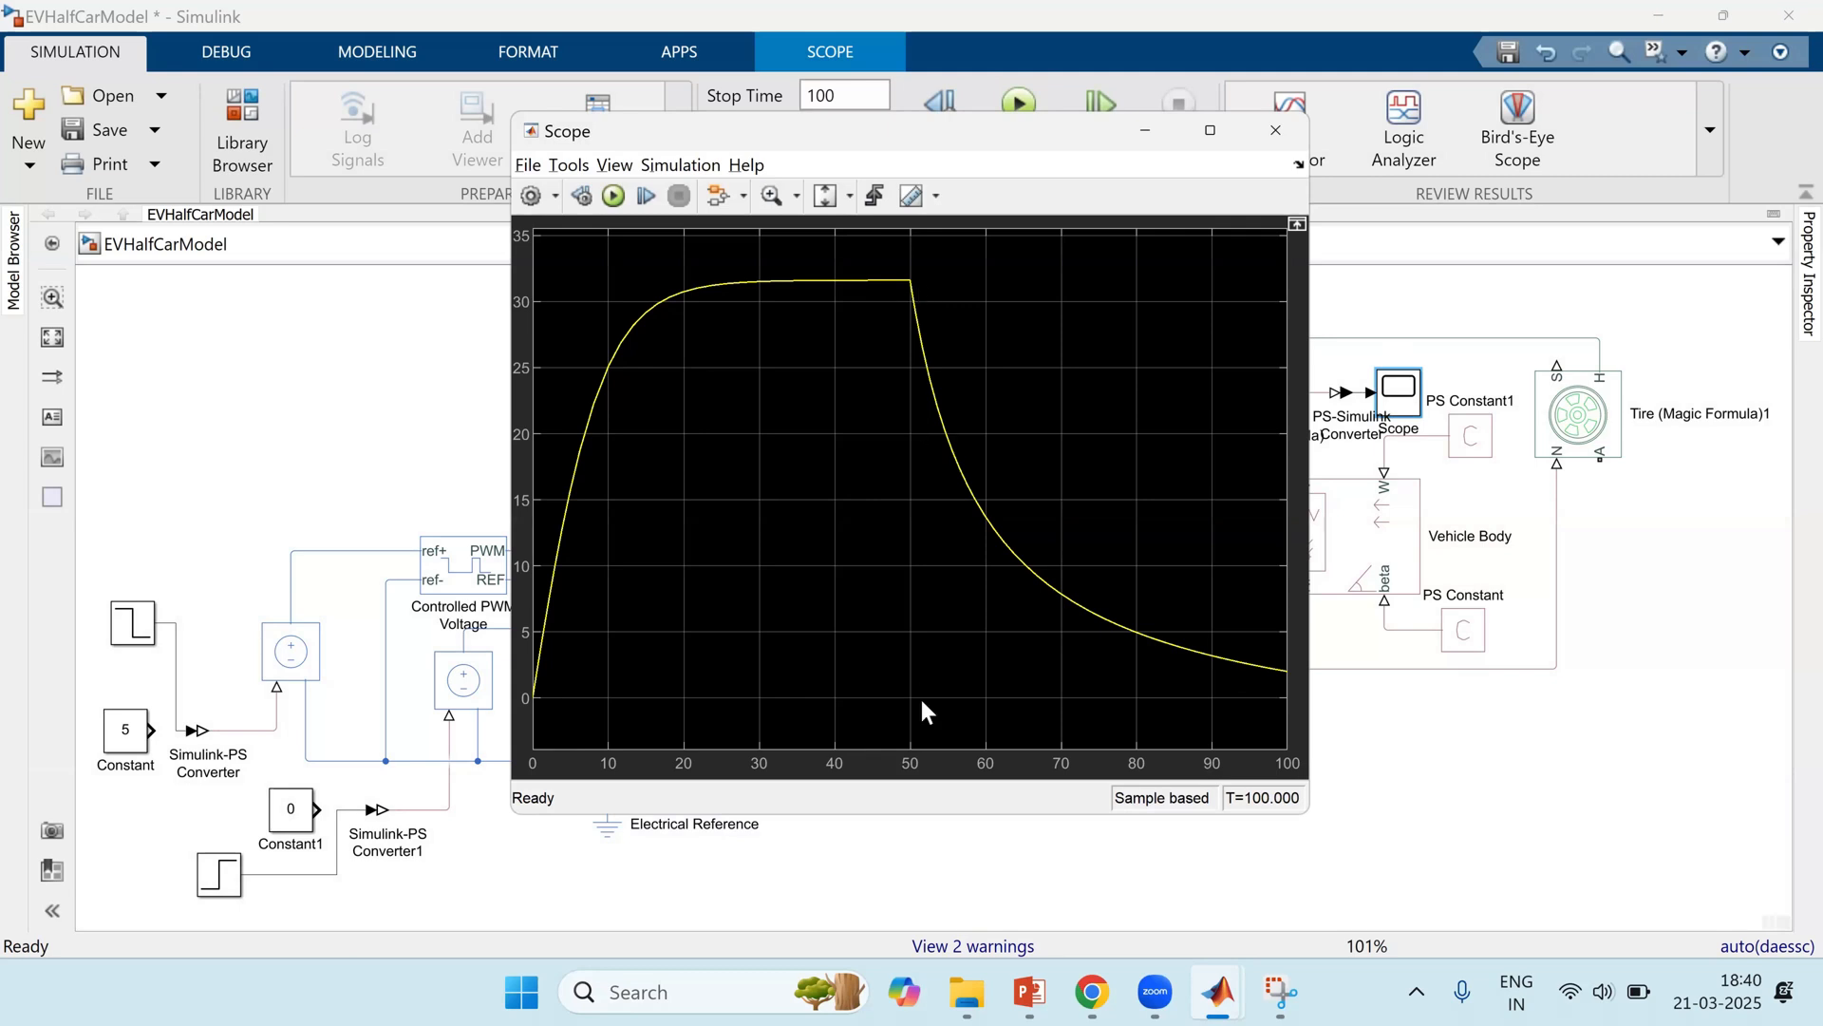
left_click(1056, 900)
left_click(1230, 875)
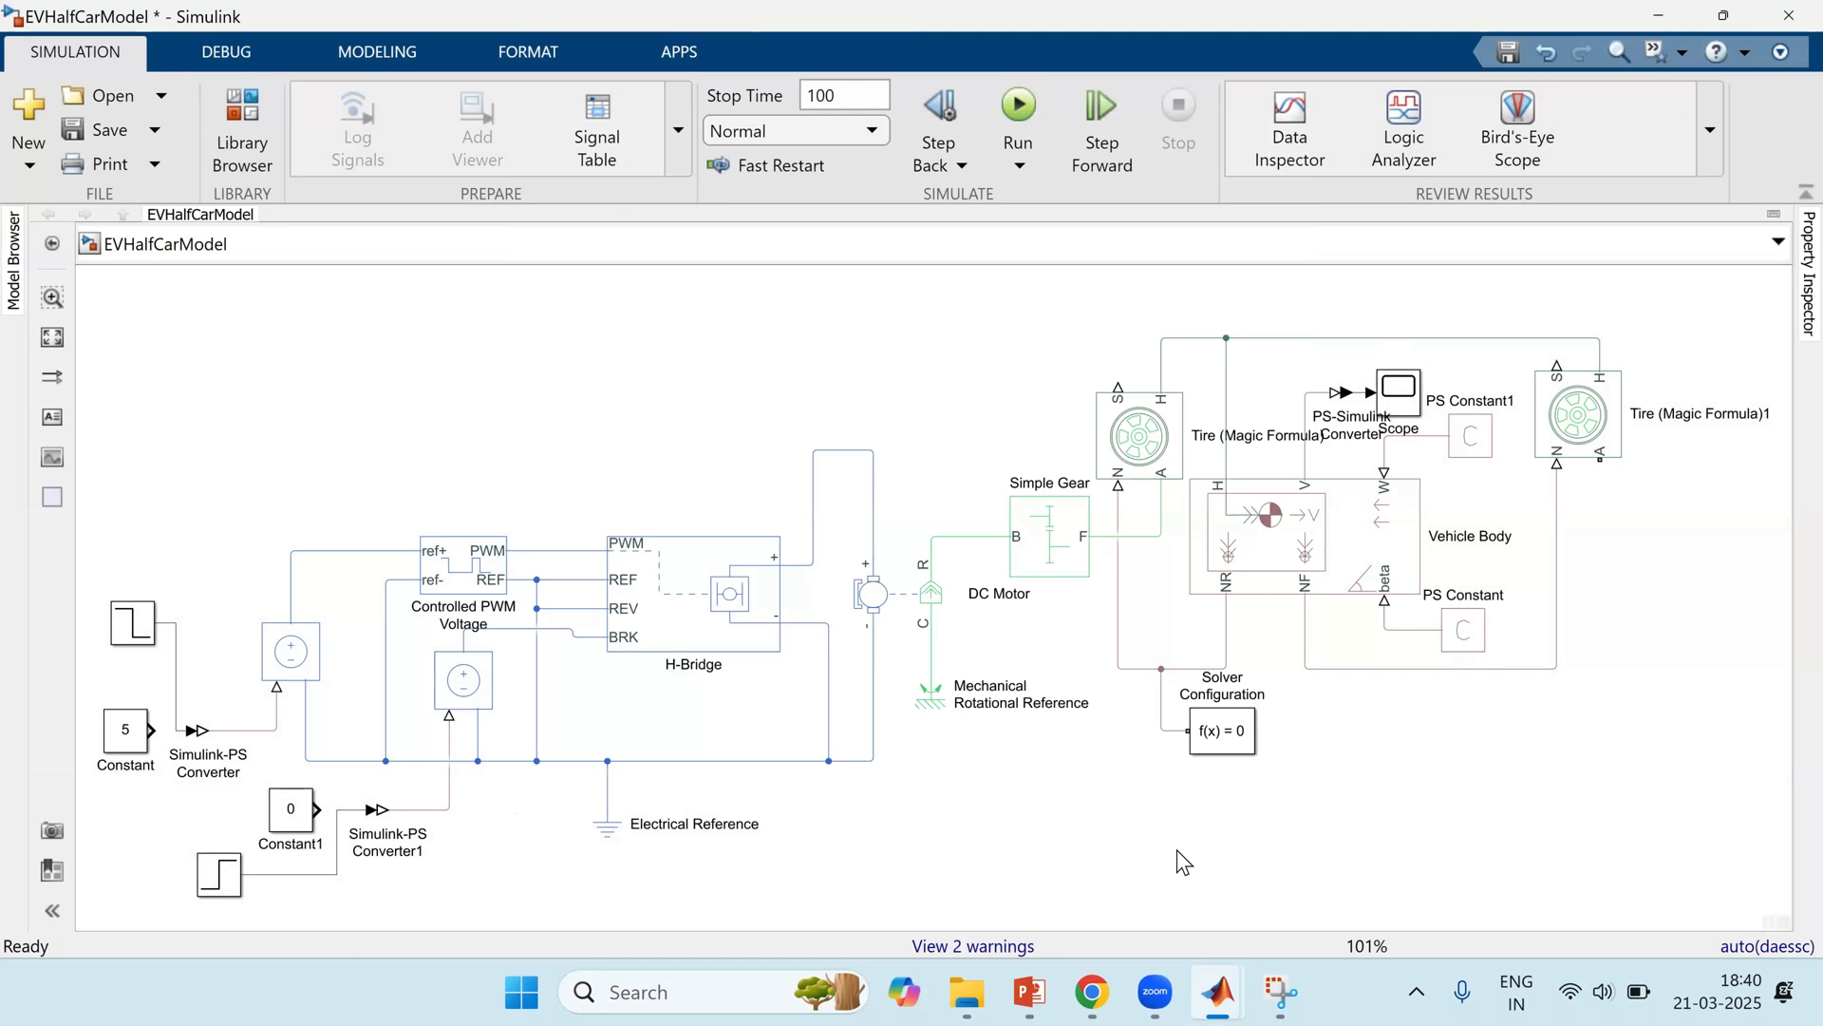
left_click_drag(1121, 300, 1614, 807)
left_click_drag(561, 326, 907, 851)
left_click_drag(133, 488, 276, 699)
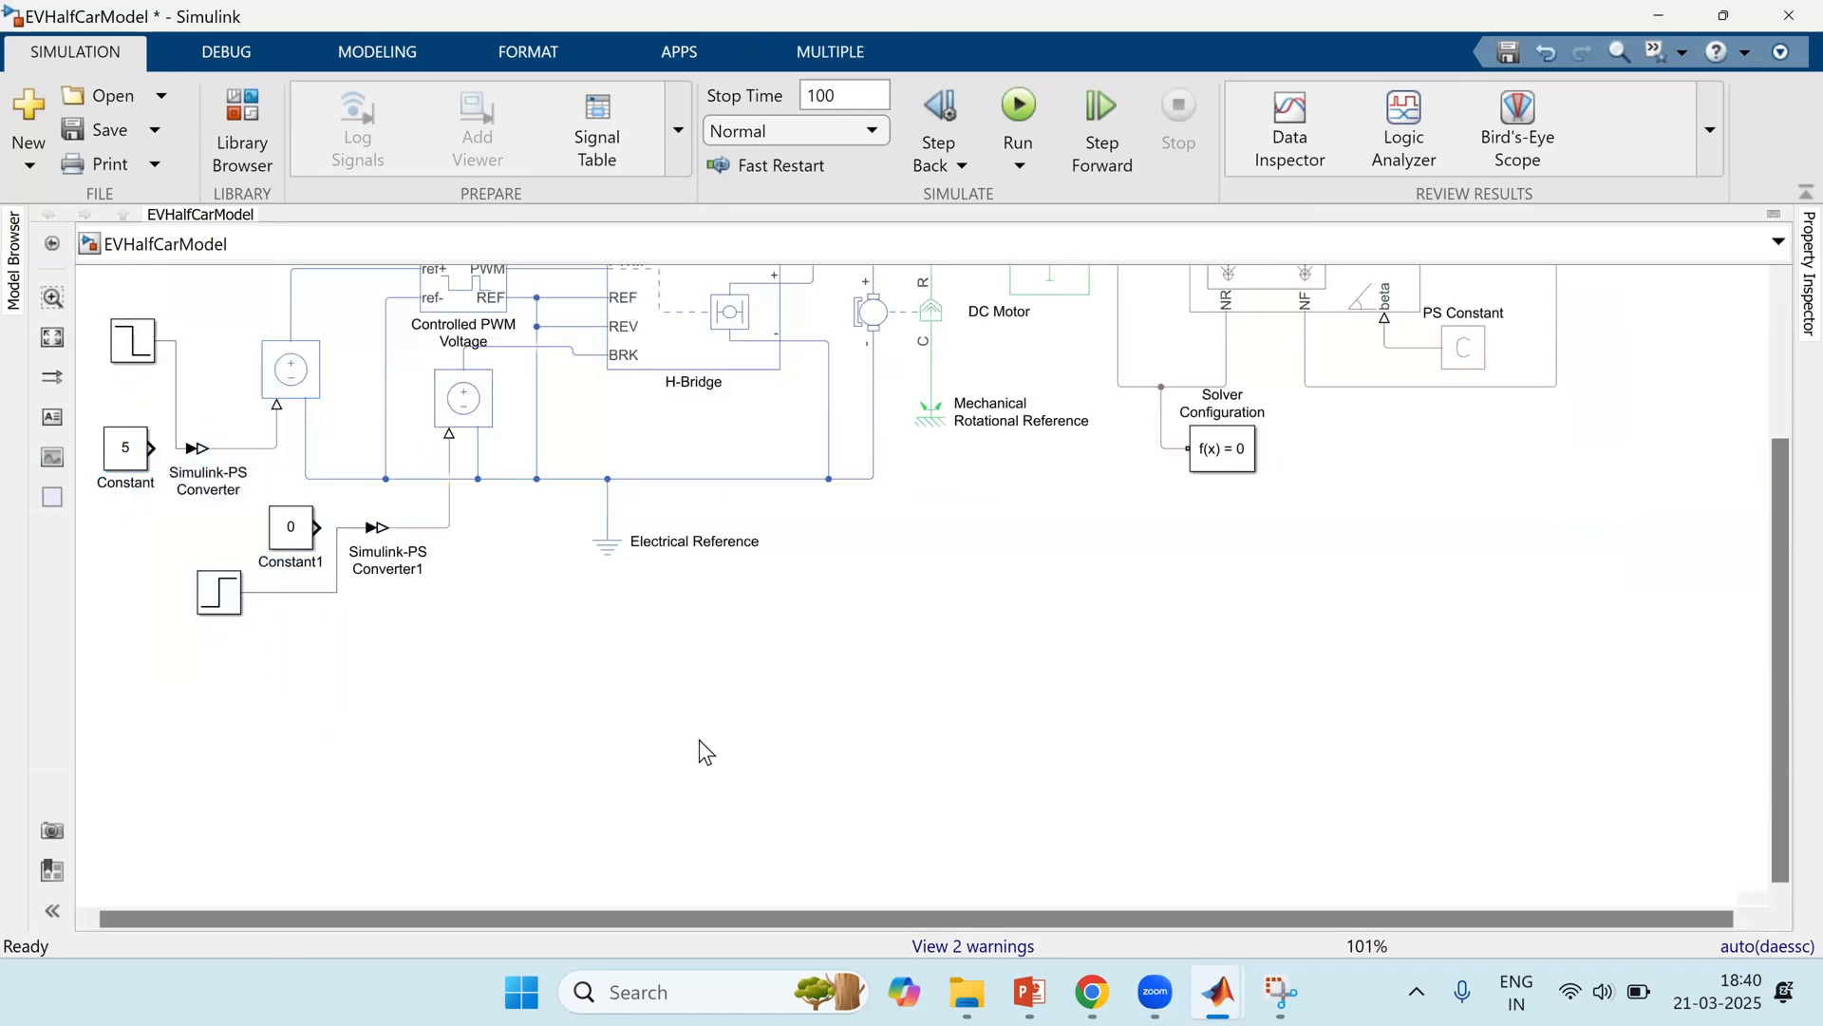
left_click(699, 739)
scroll(699, 739, "up", 3)
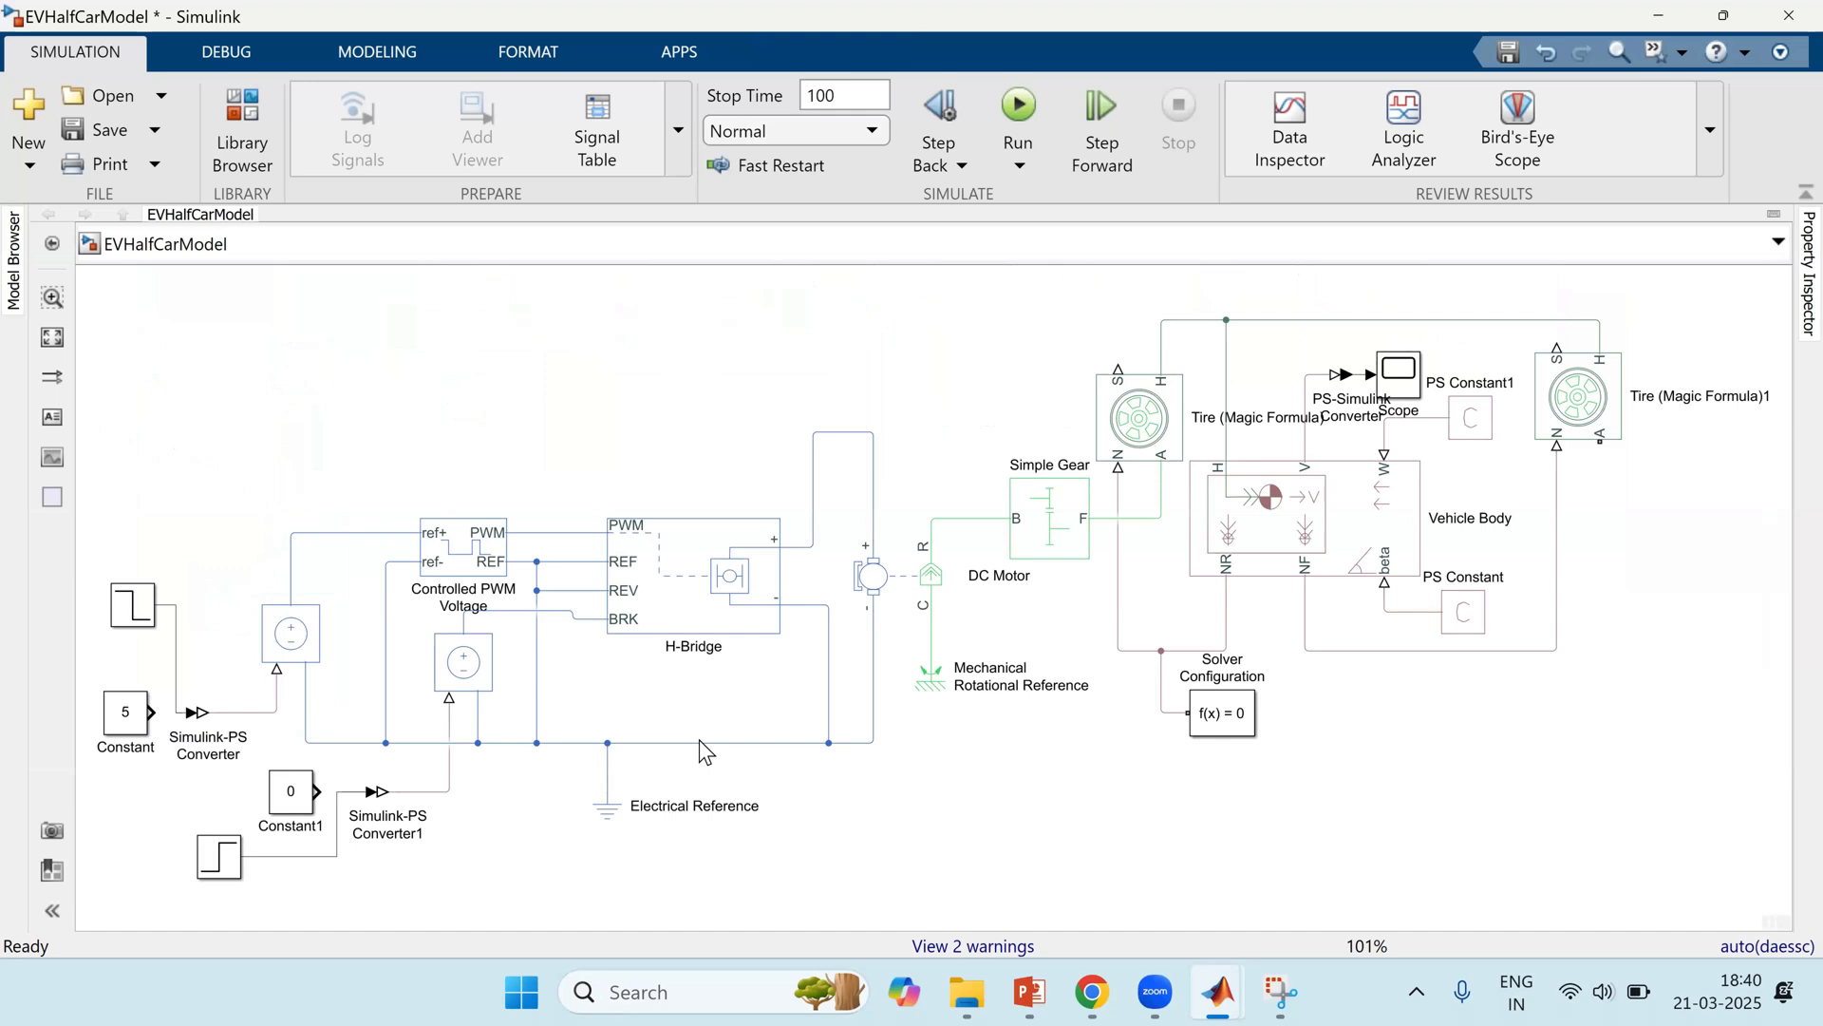
key("alt+Tab")
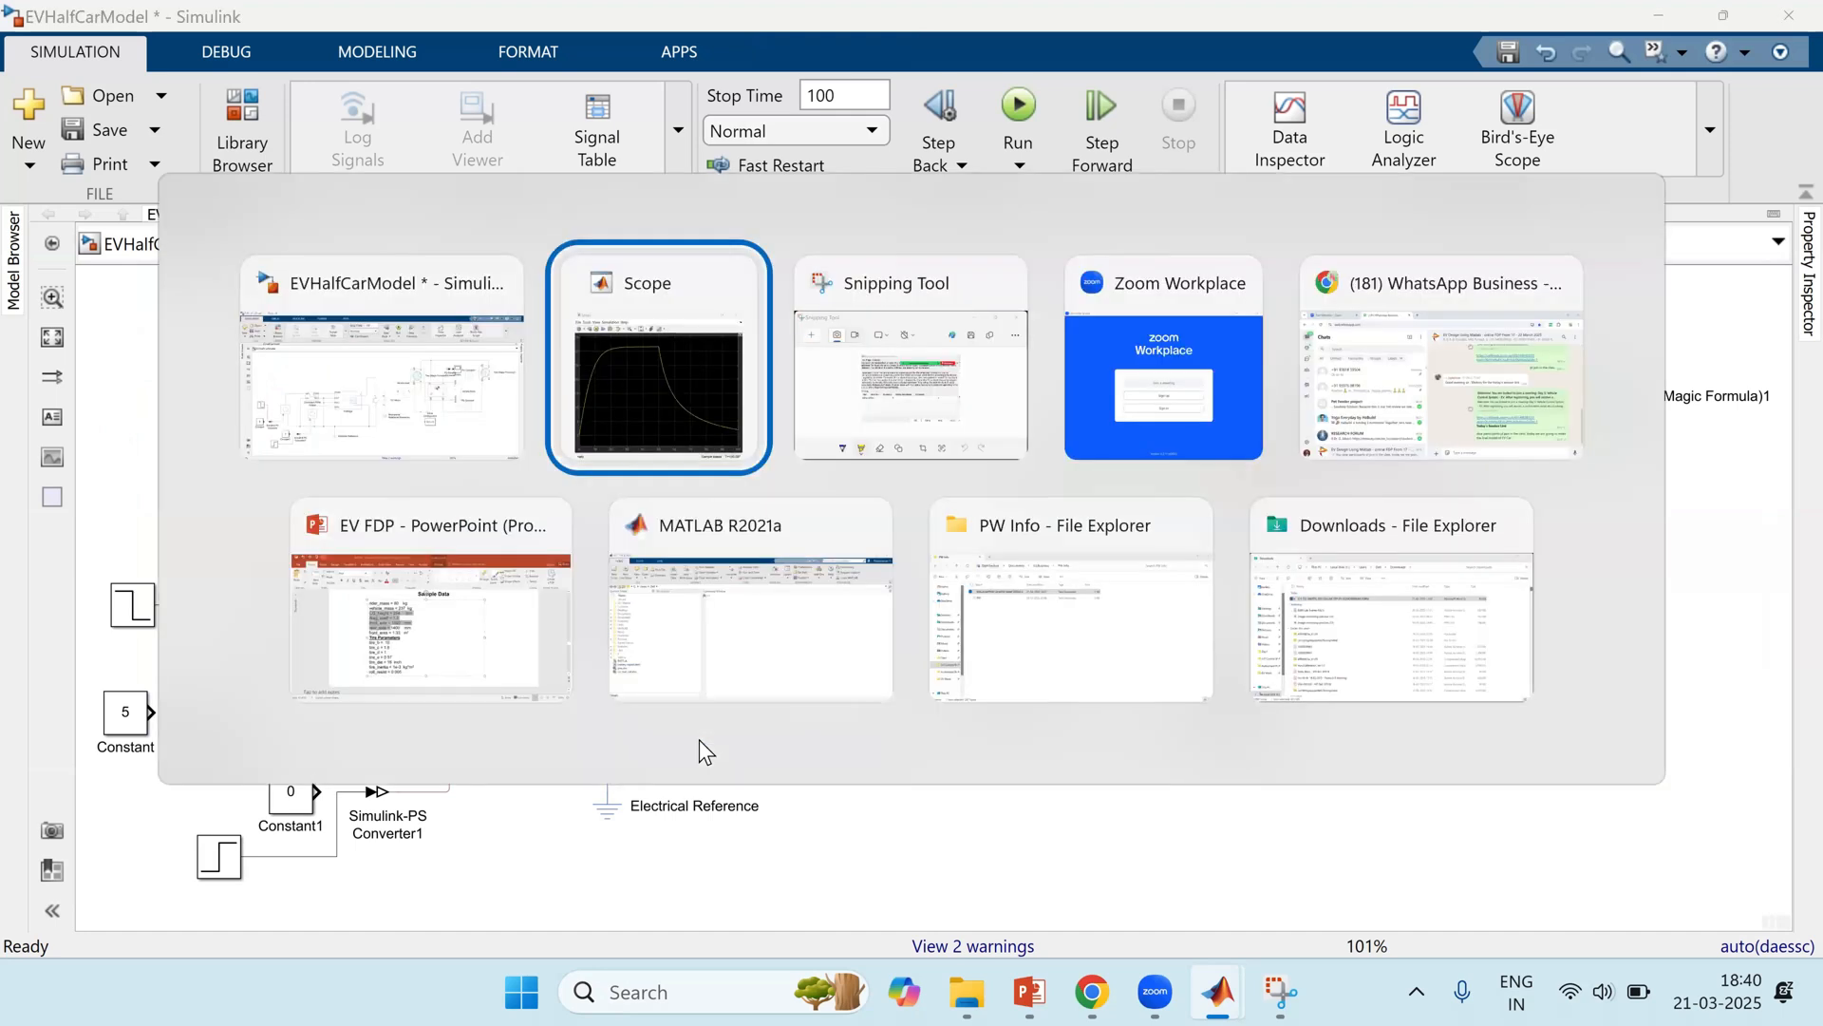
key("Tab")
key("Tab")
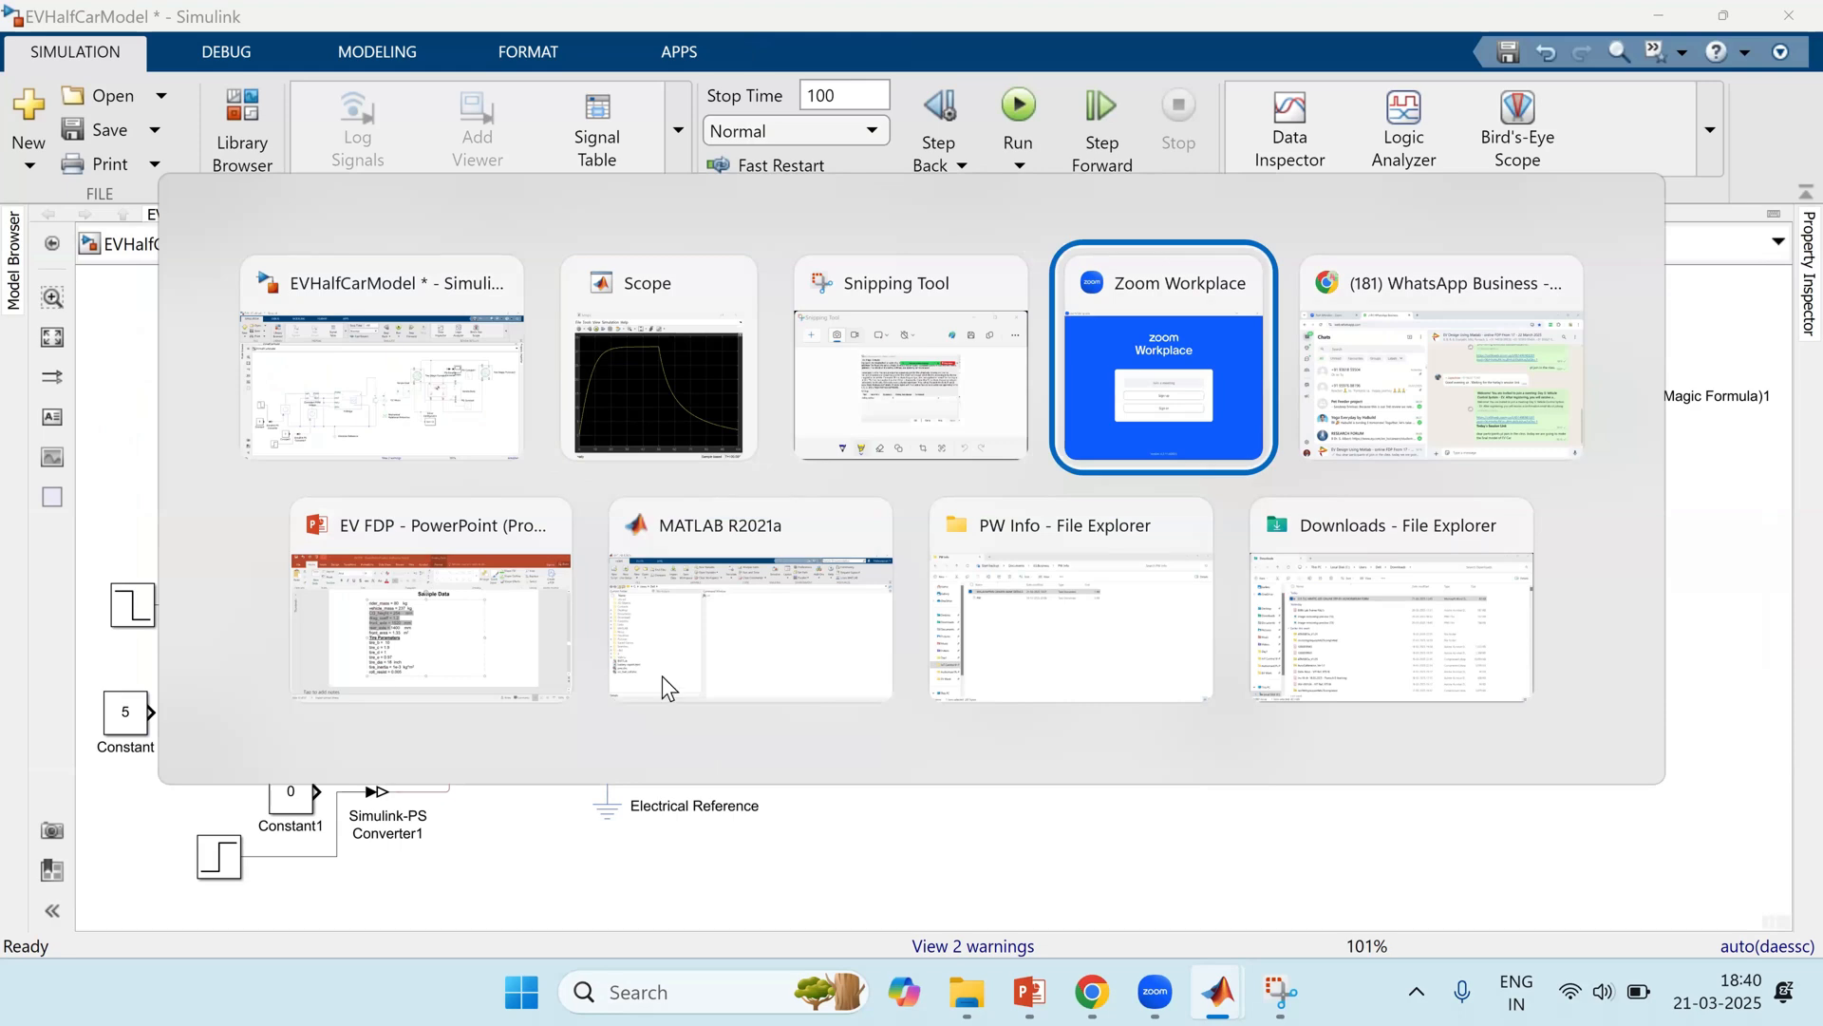
left_click(691, 425)
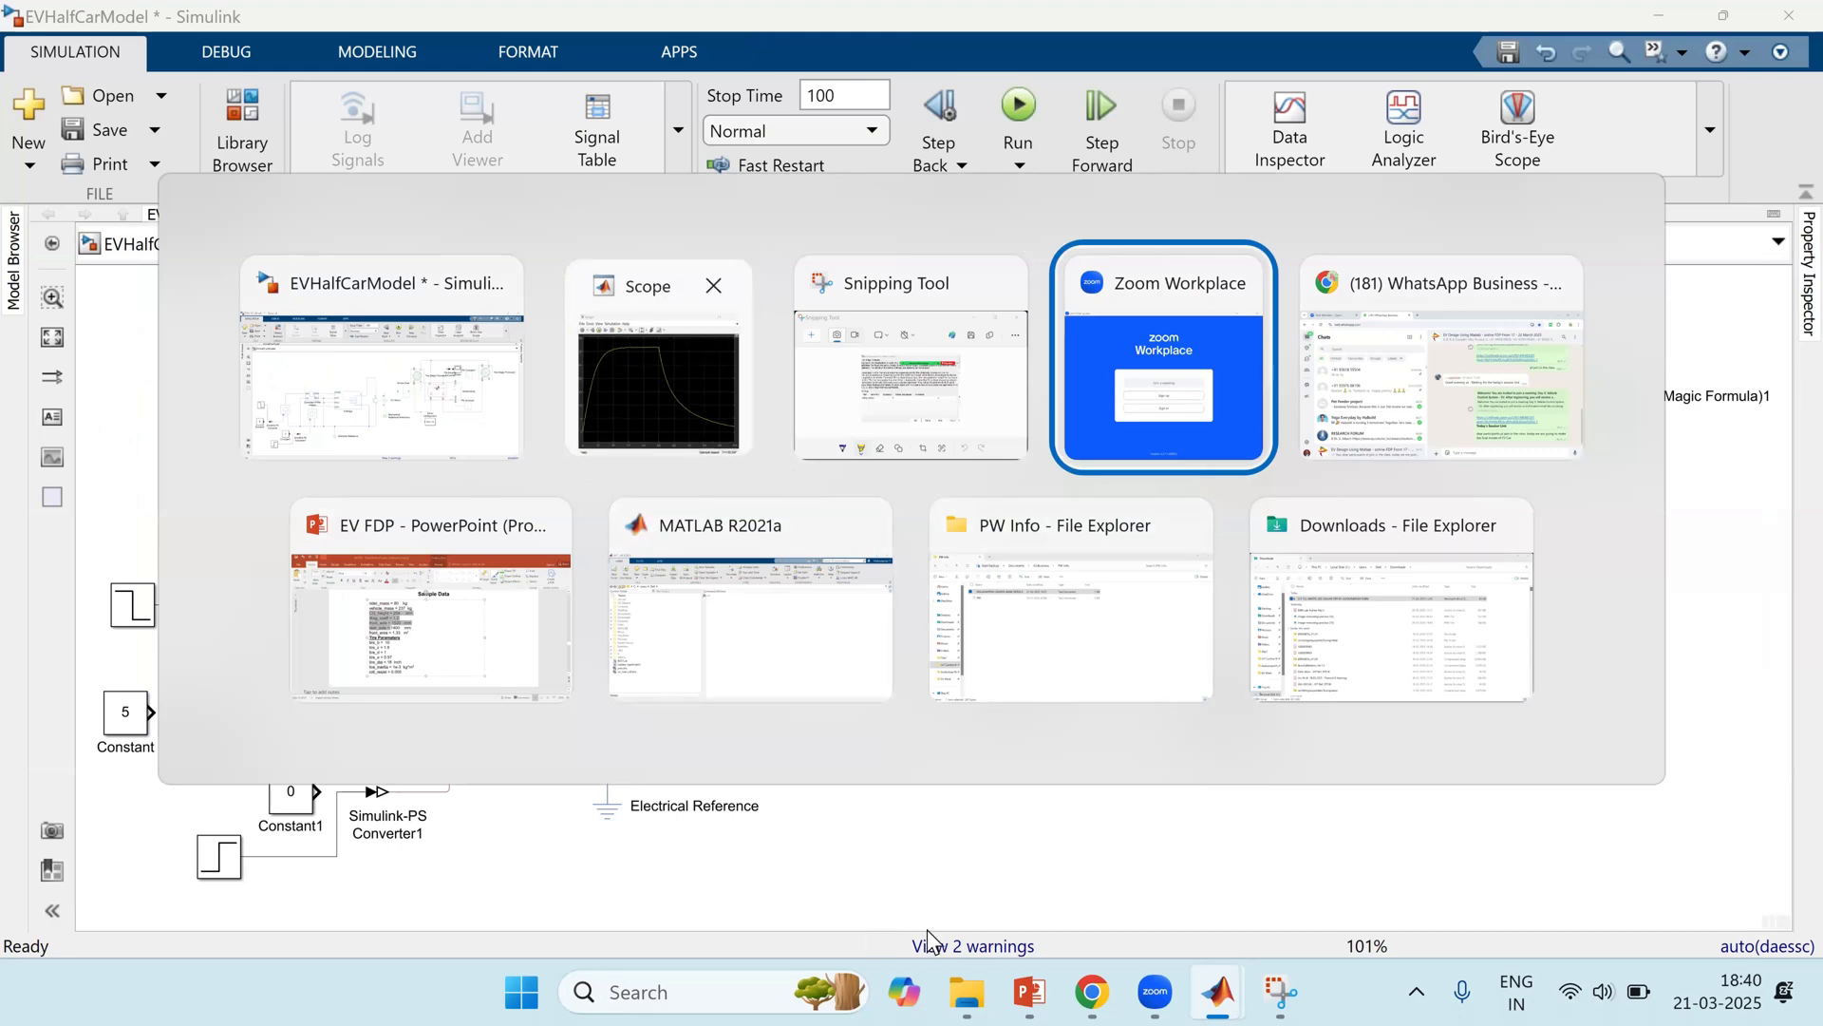
left_click(1002, 876)
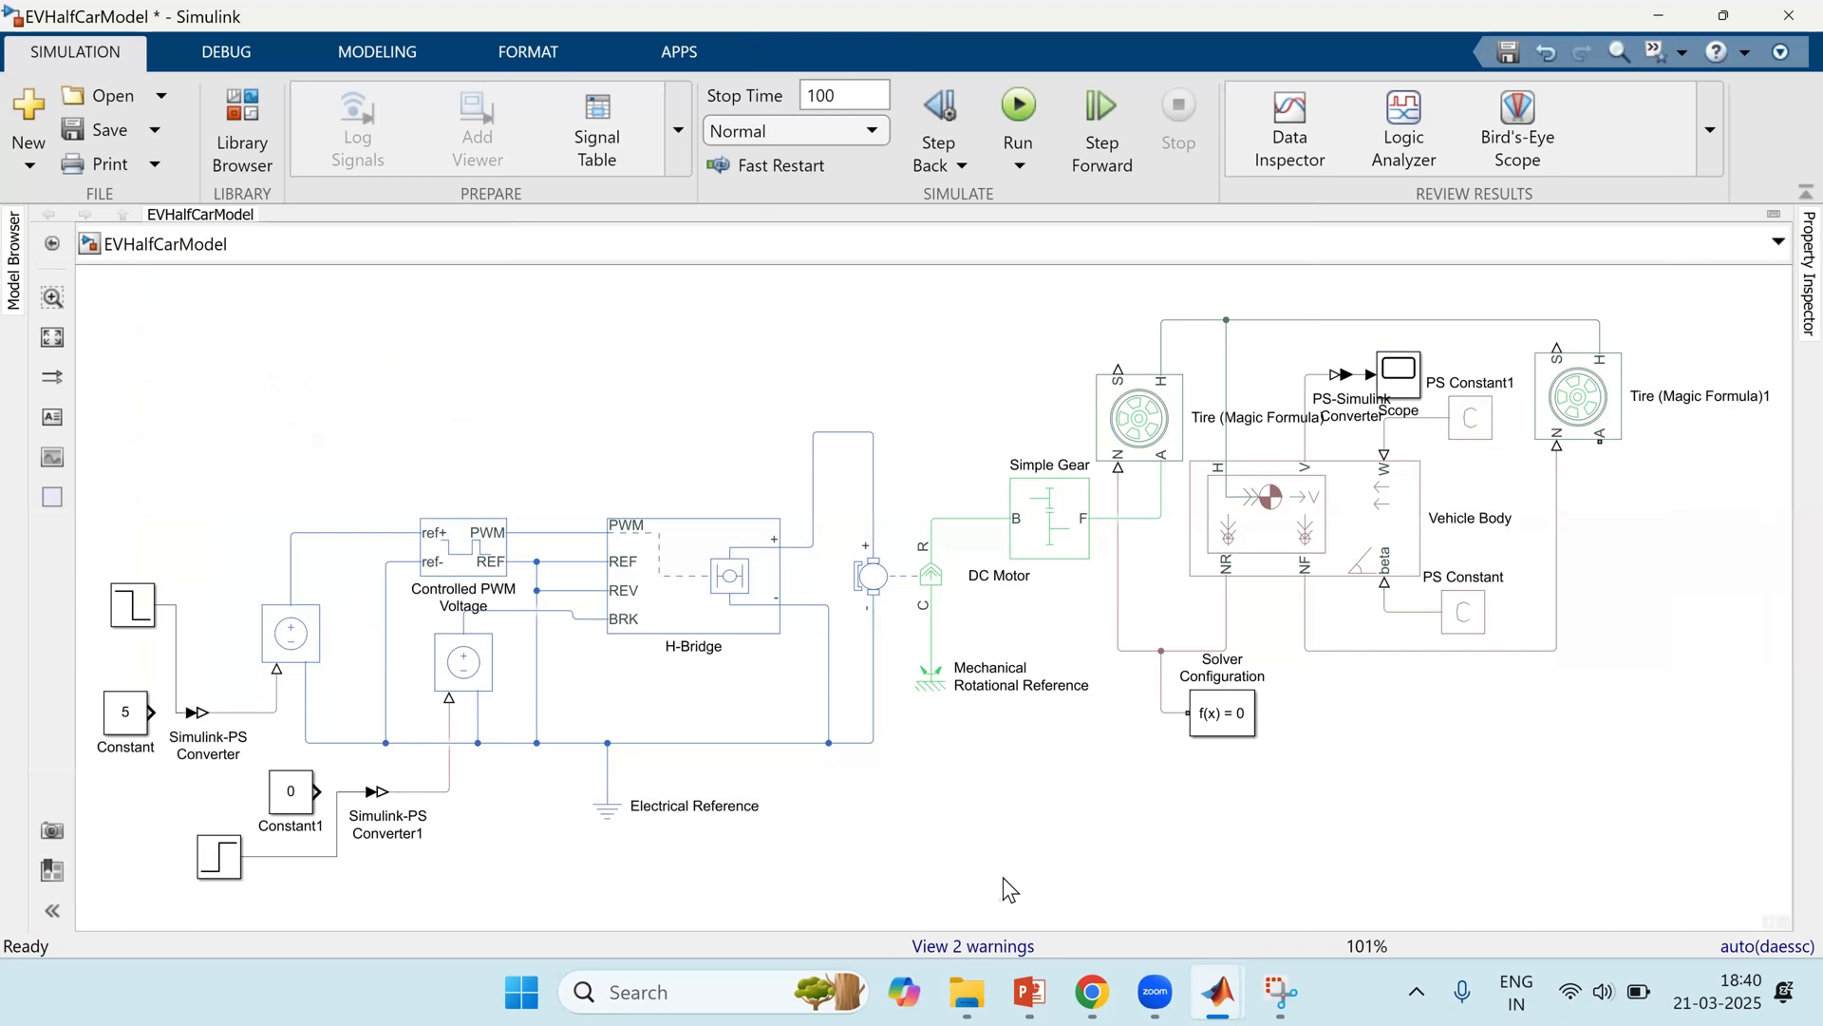
key("alt+Tab")
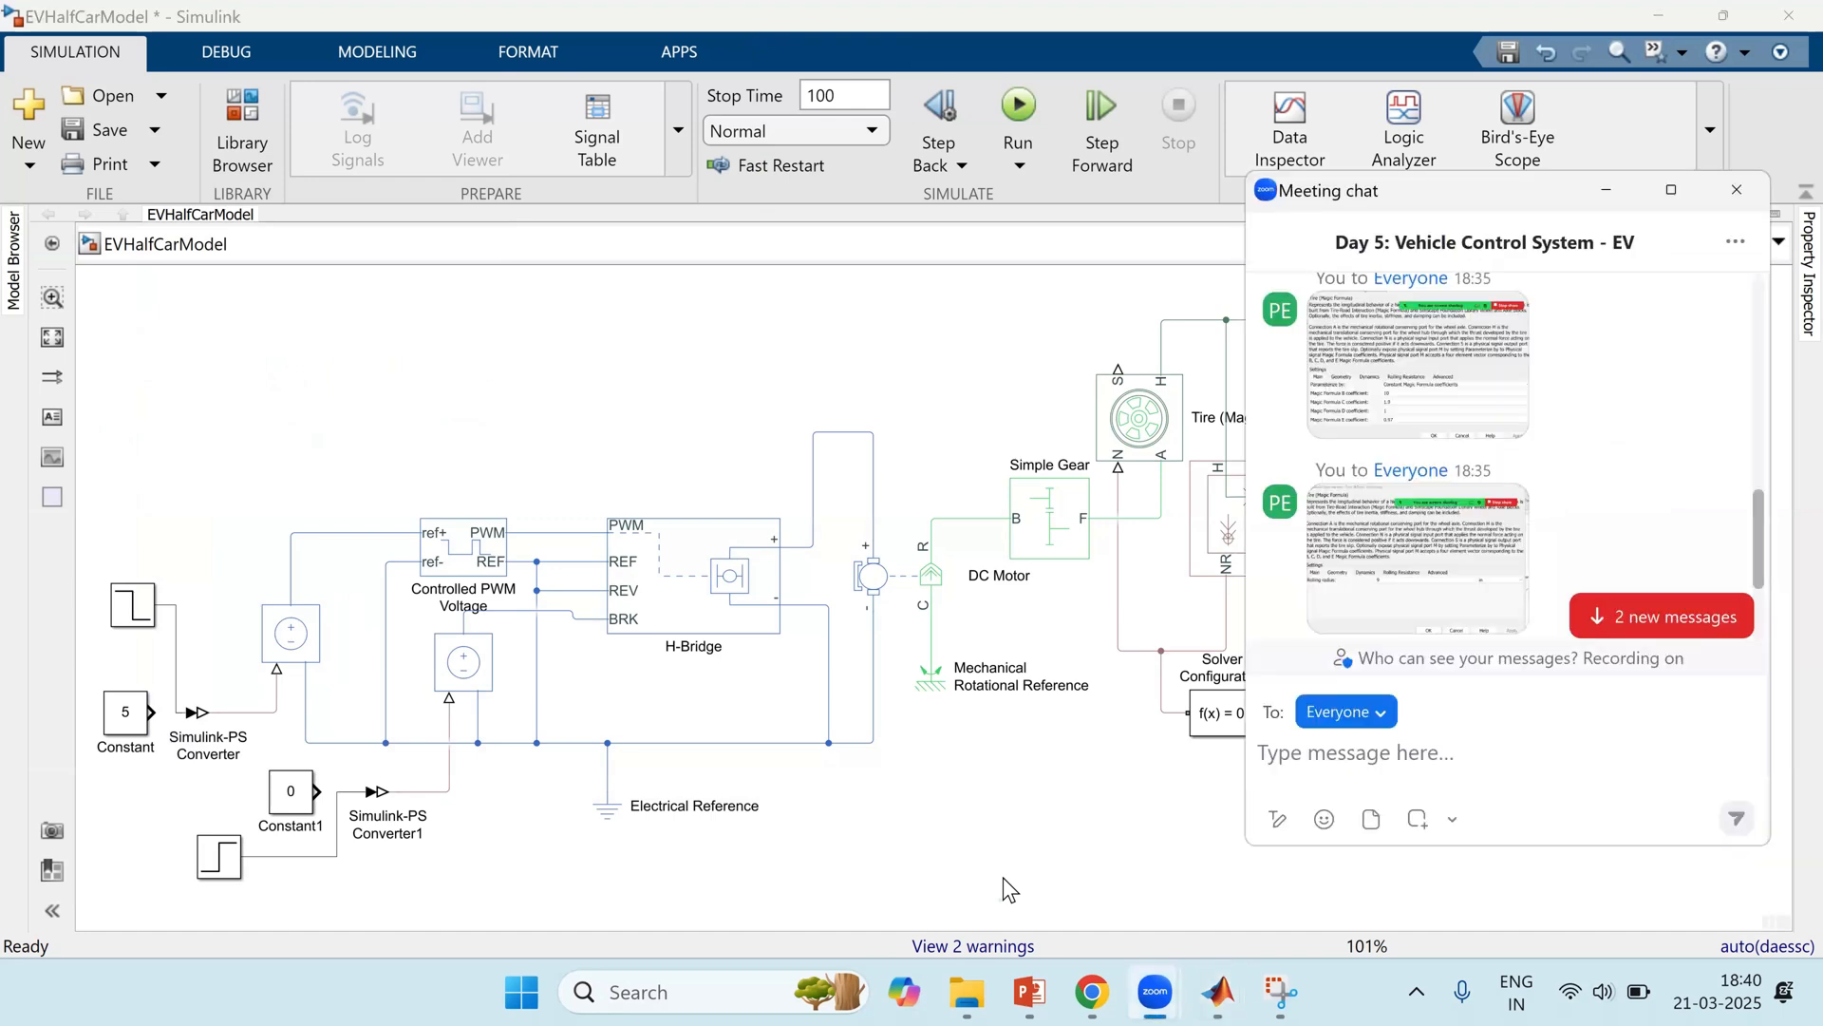
key("alt+Tab")
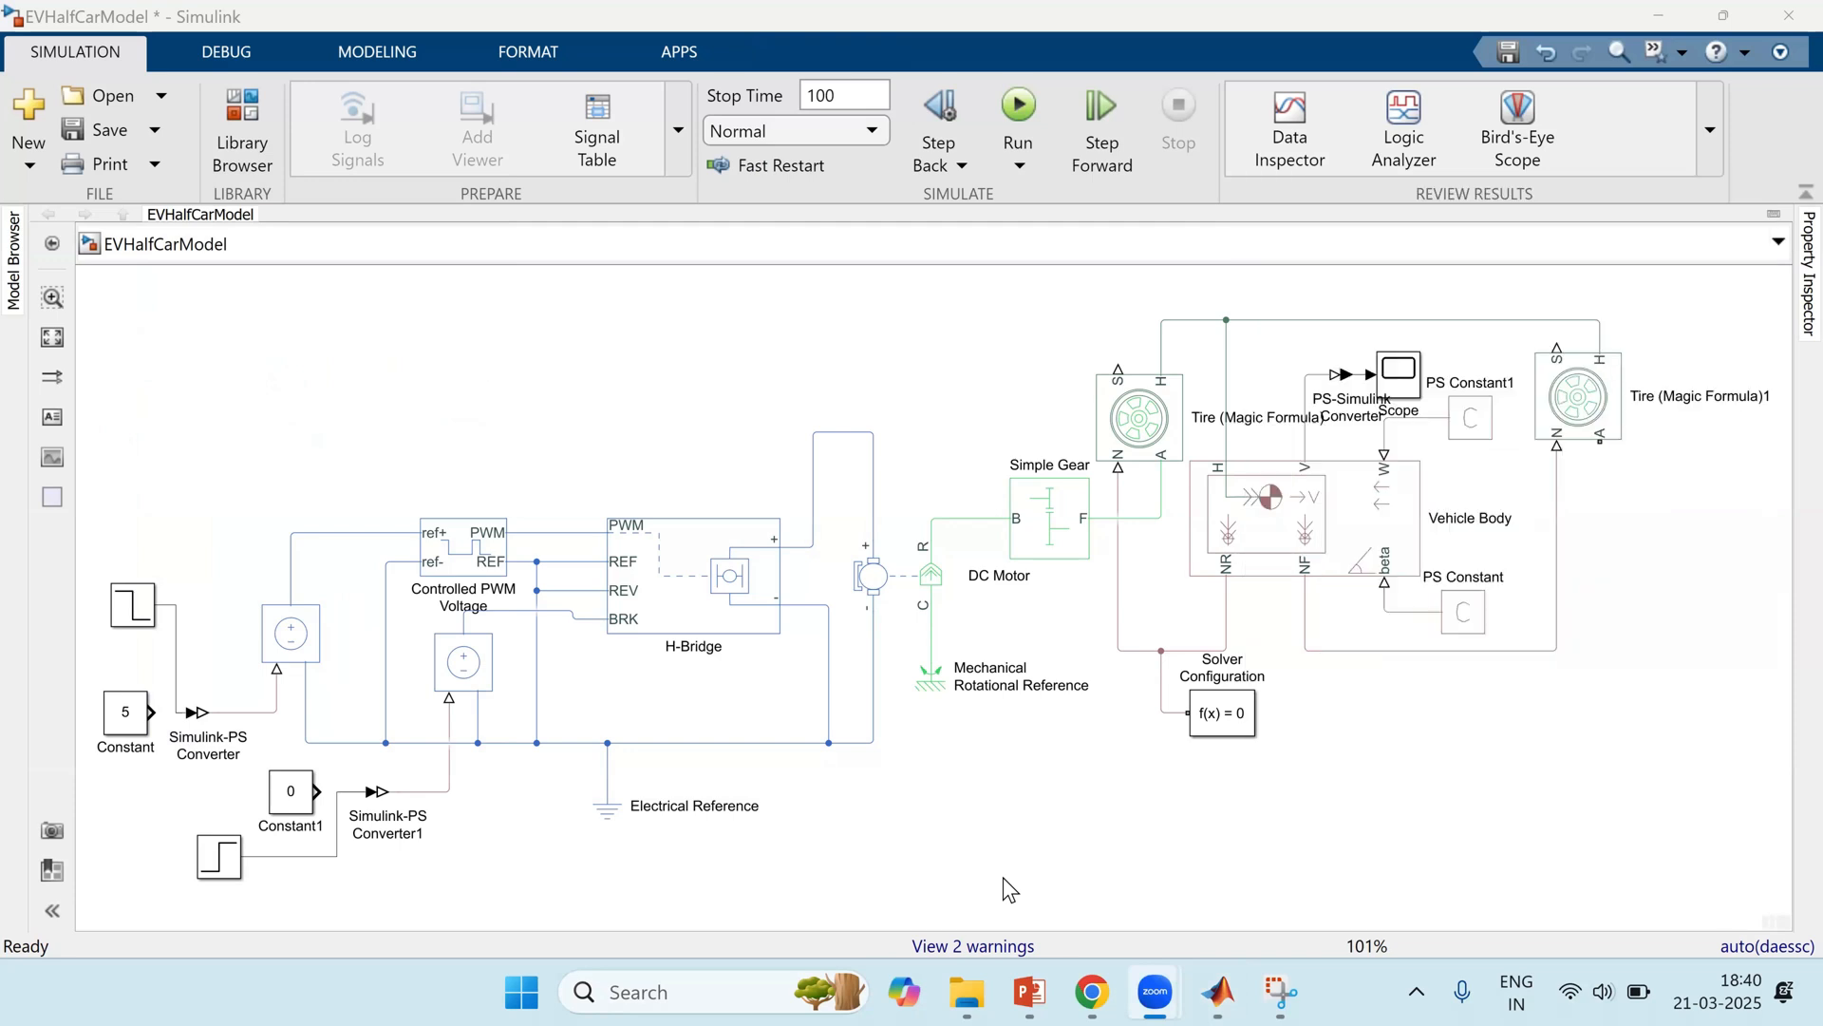
left_click(1115, 805)
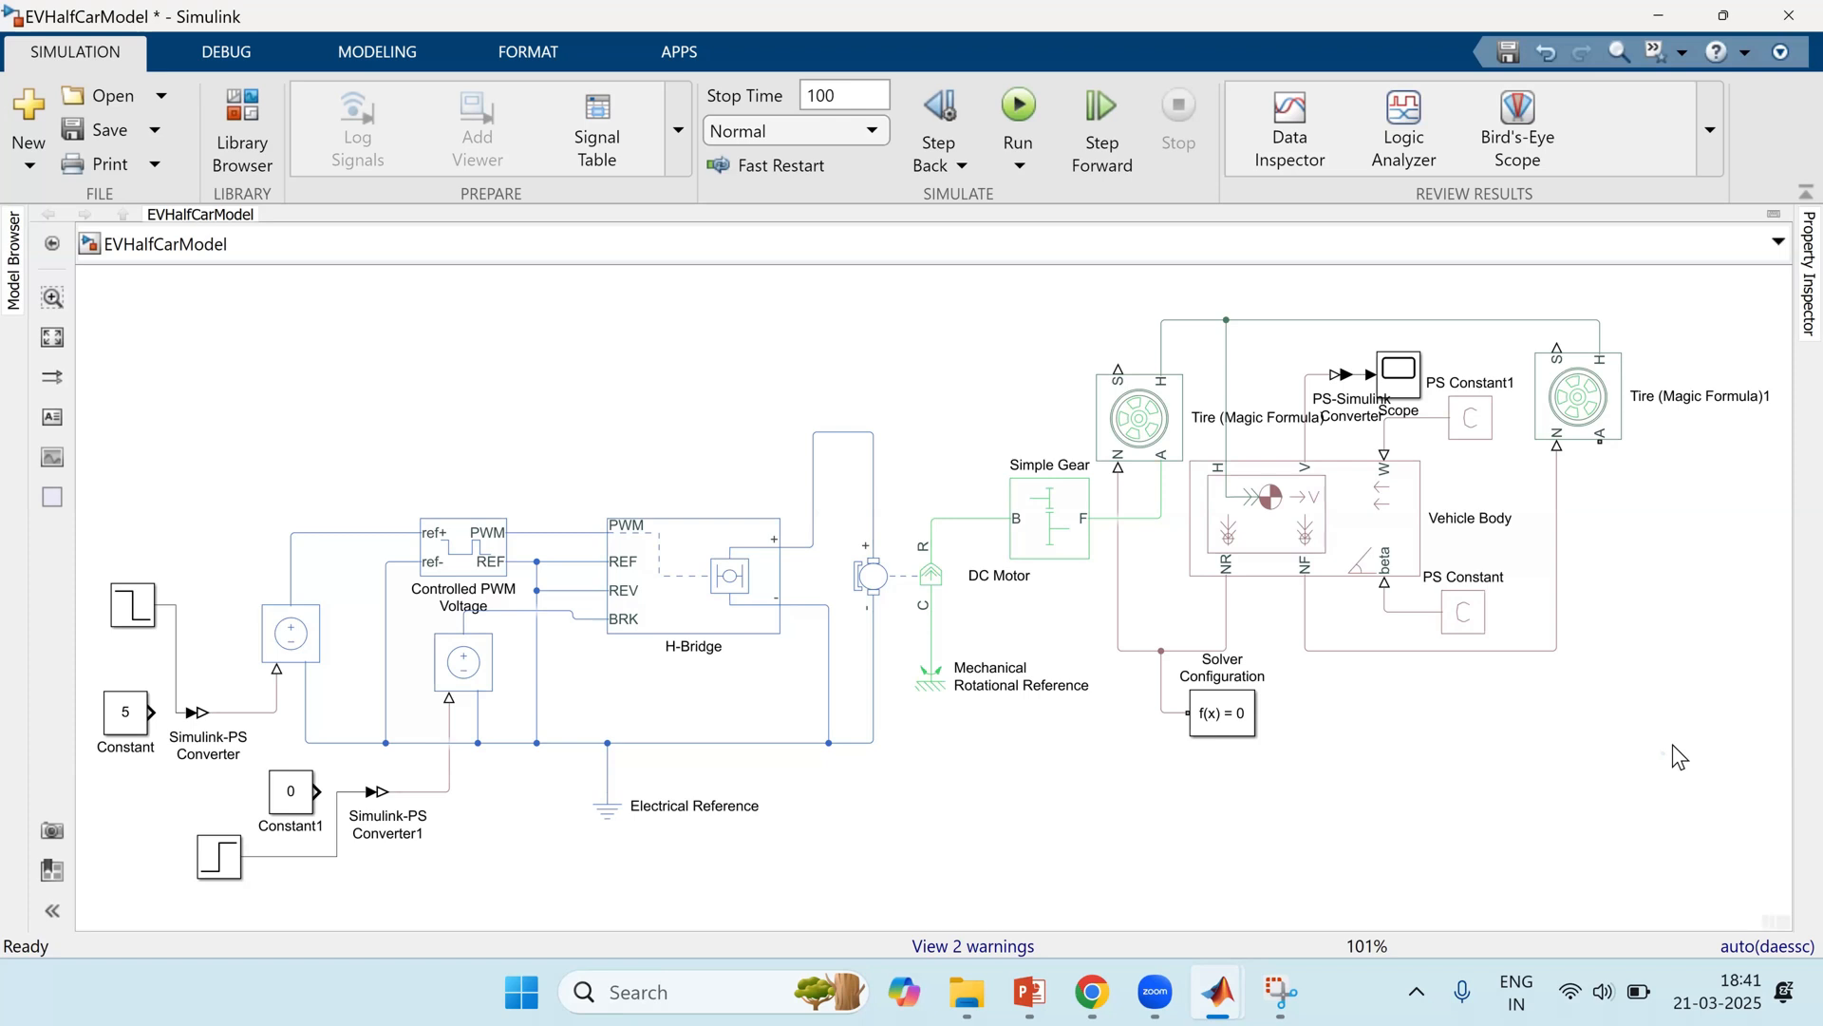
Step: Tidy the wires between the H-Bridge and the DC Motor by lowering the positive line and moving both vertical segments closer to the H-Bridge
left_click_drag(839, 431, 842, 520)
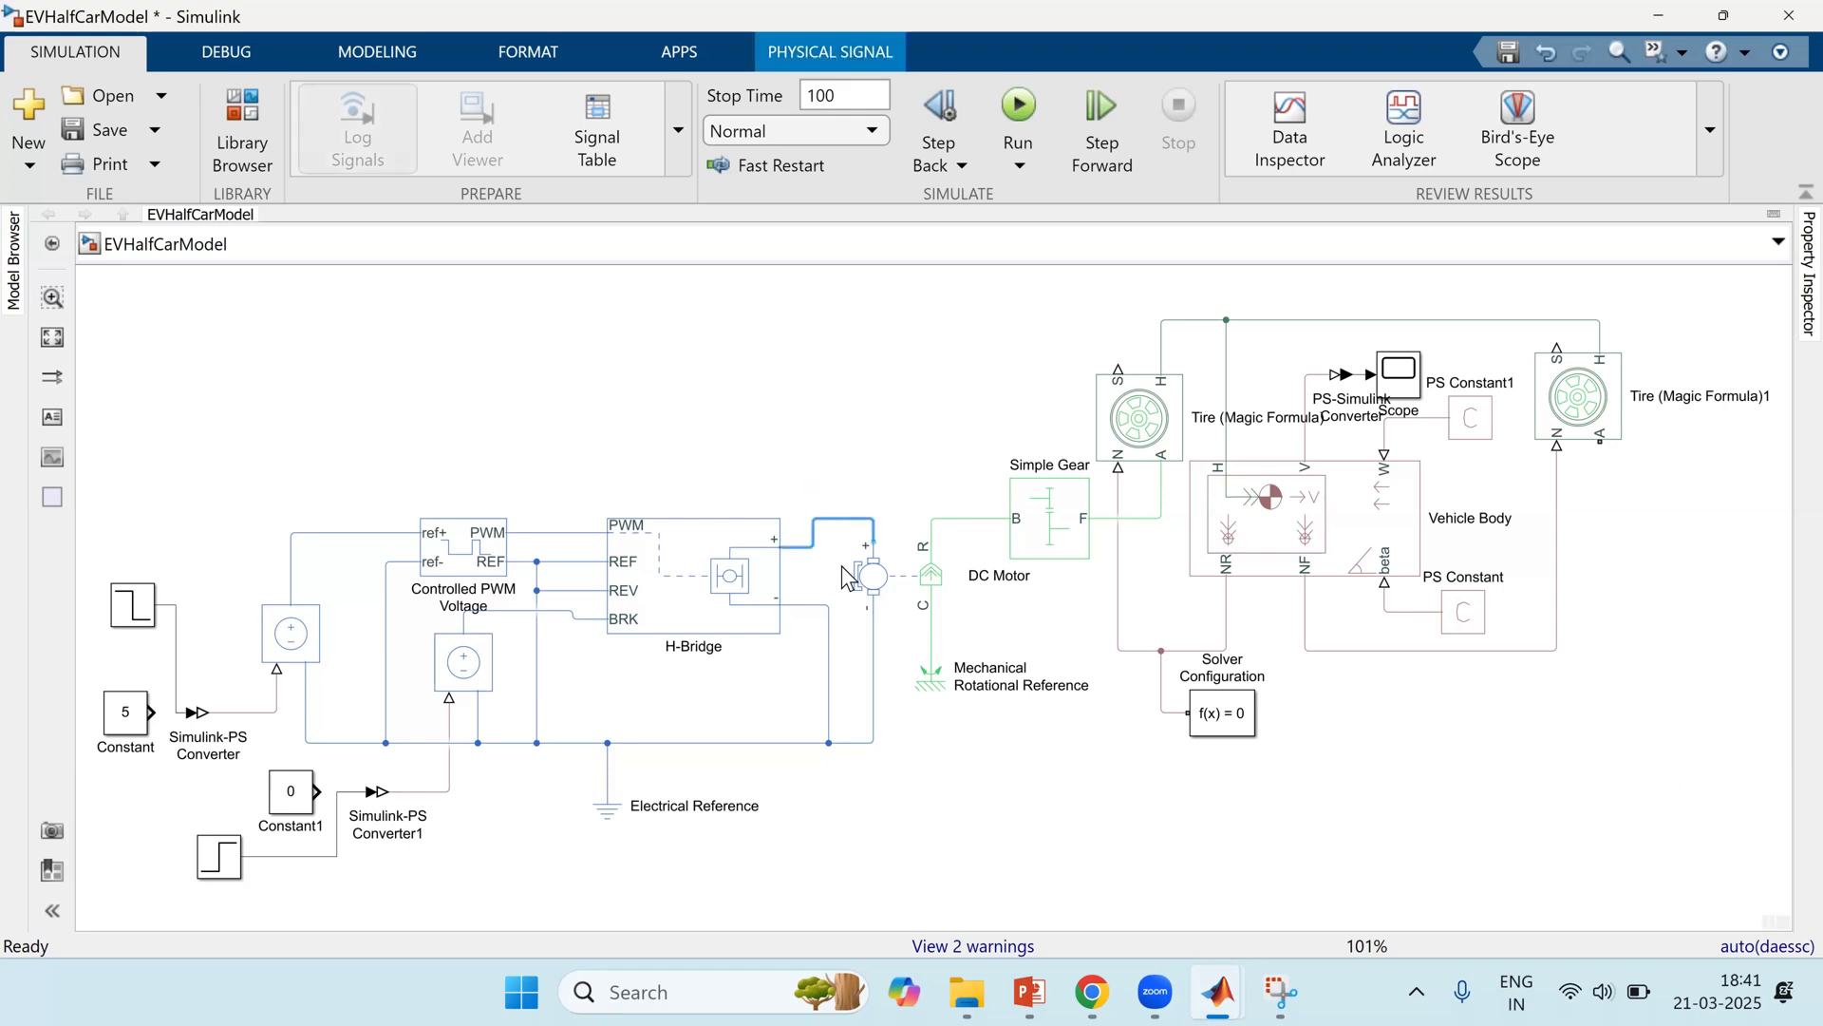
left_click(819, 704)
left_click_drag(829, 705, 801, 703)
left_click(814, 537)
left_click_drag(815, 538, 795, 534)
left_click(847, 395)
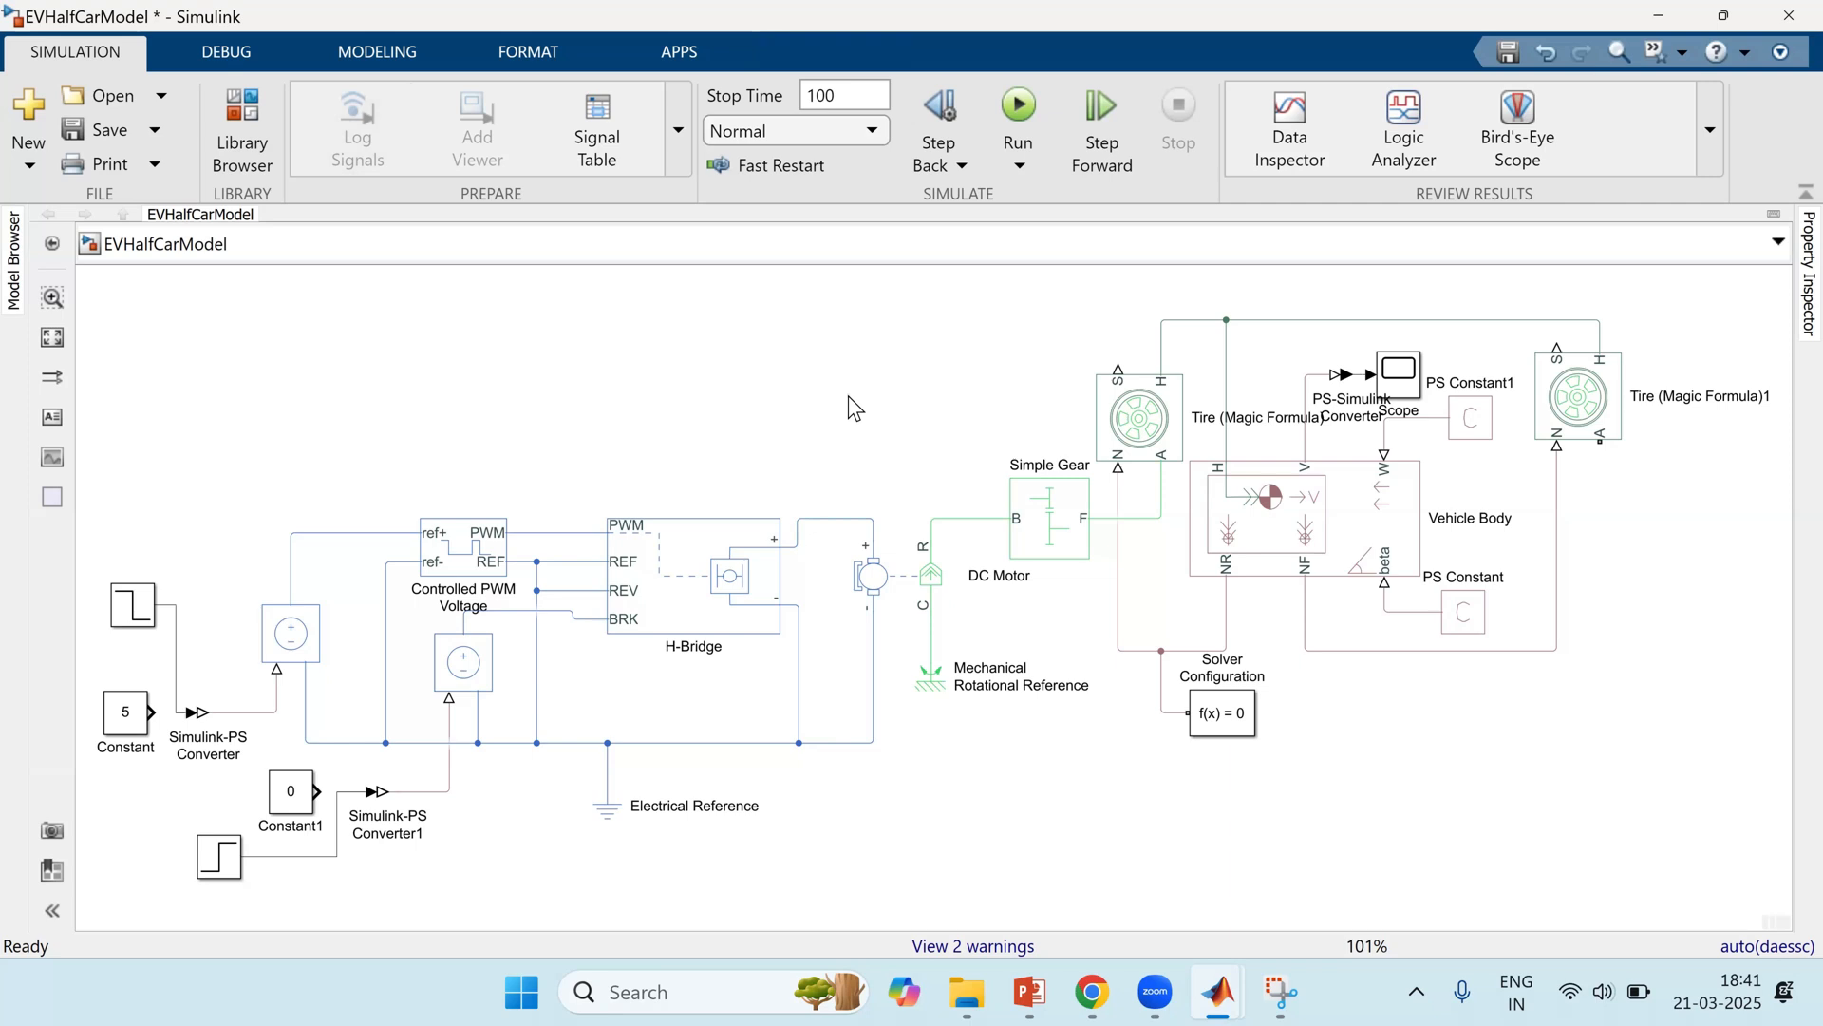
Step: Shift the tires, Vehicle Body, Scope, PS Constants and Solver Configuration together to the right, away from the Simple Gear
left_click(1079, 526)
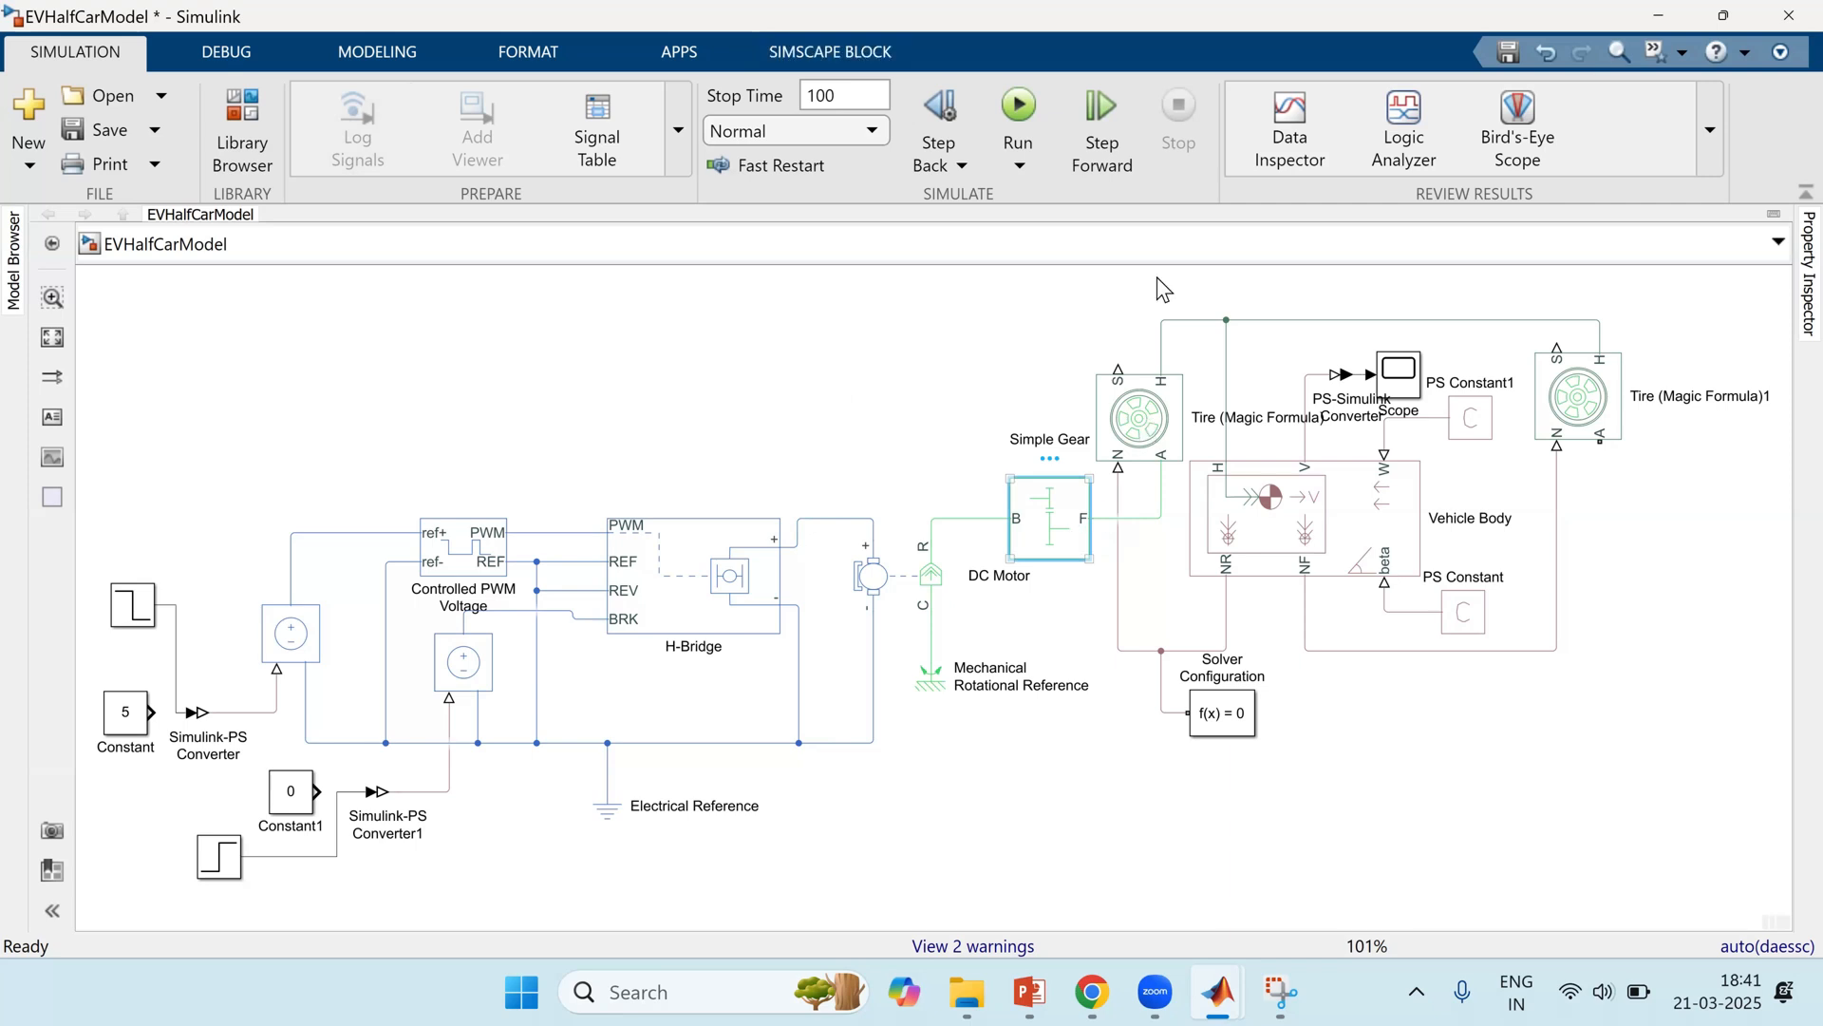
left_click_drag(1102, 282, 1648, 754)
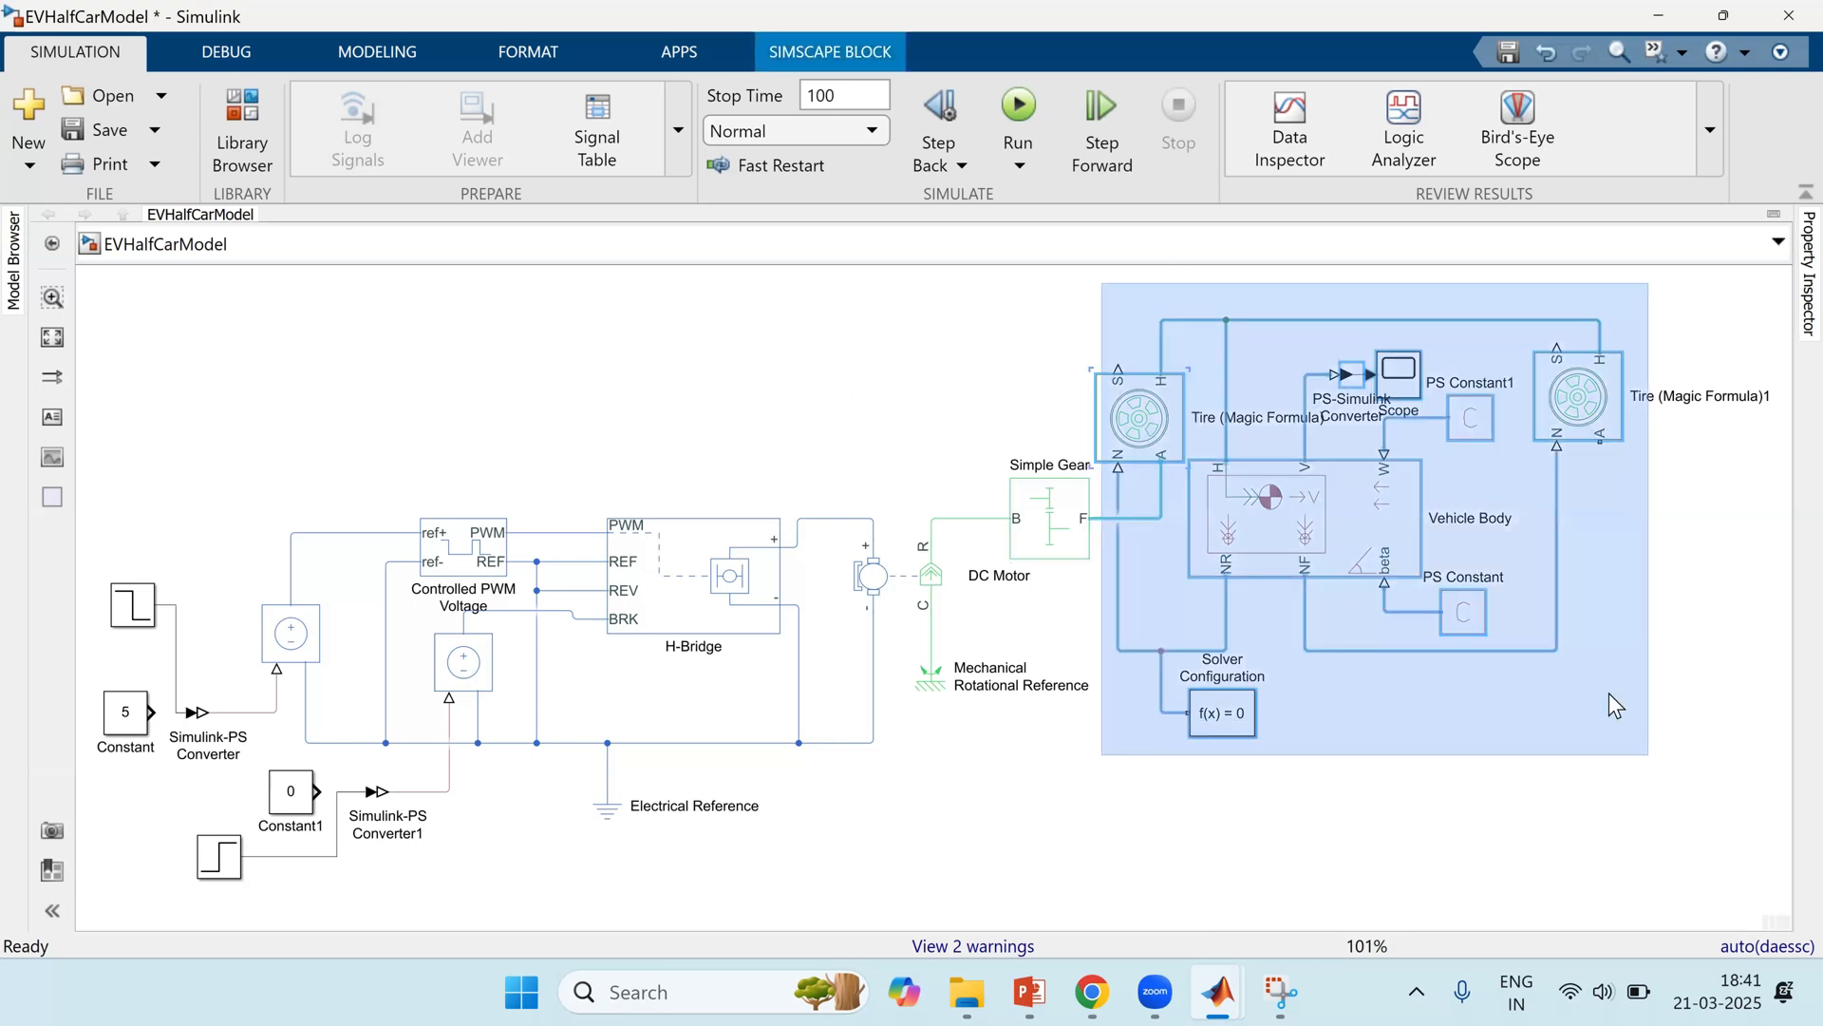
left_click_drag(1456, 539, 1491, 537)
key("Right")
key("Right")
key("Right")
key("Right")
key("Right")
key("Right")
key("Right")
key("Right")
key("Right")
key("Right")
key("Right")
key("Right")
key("Right")
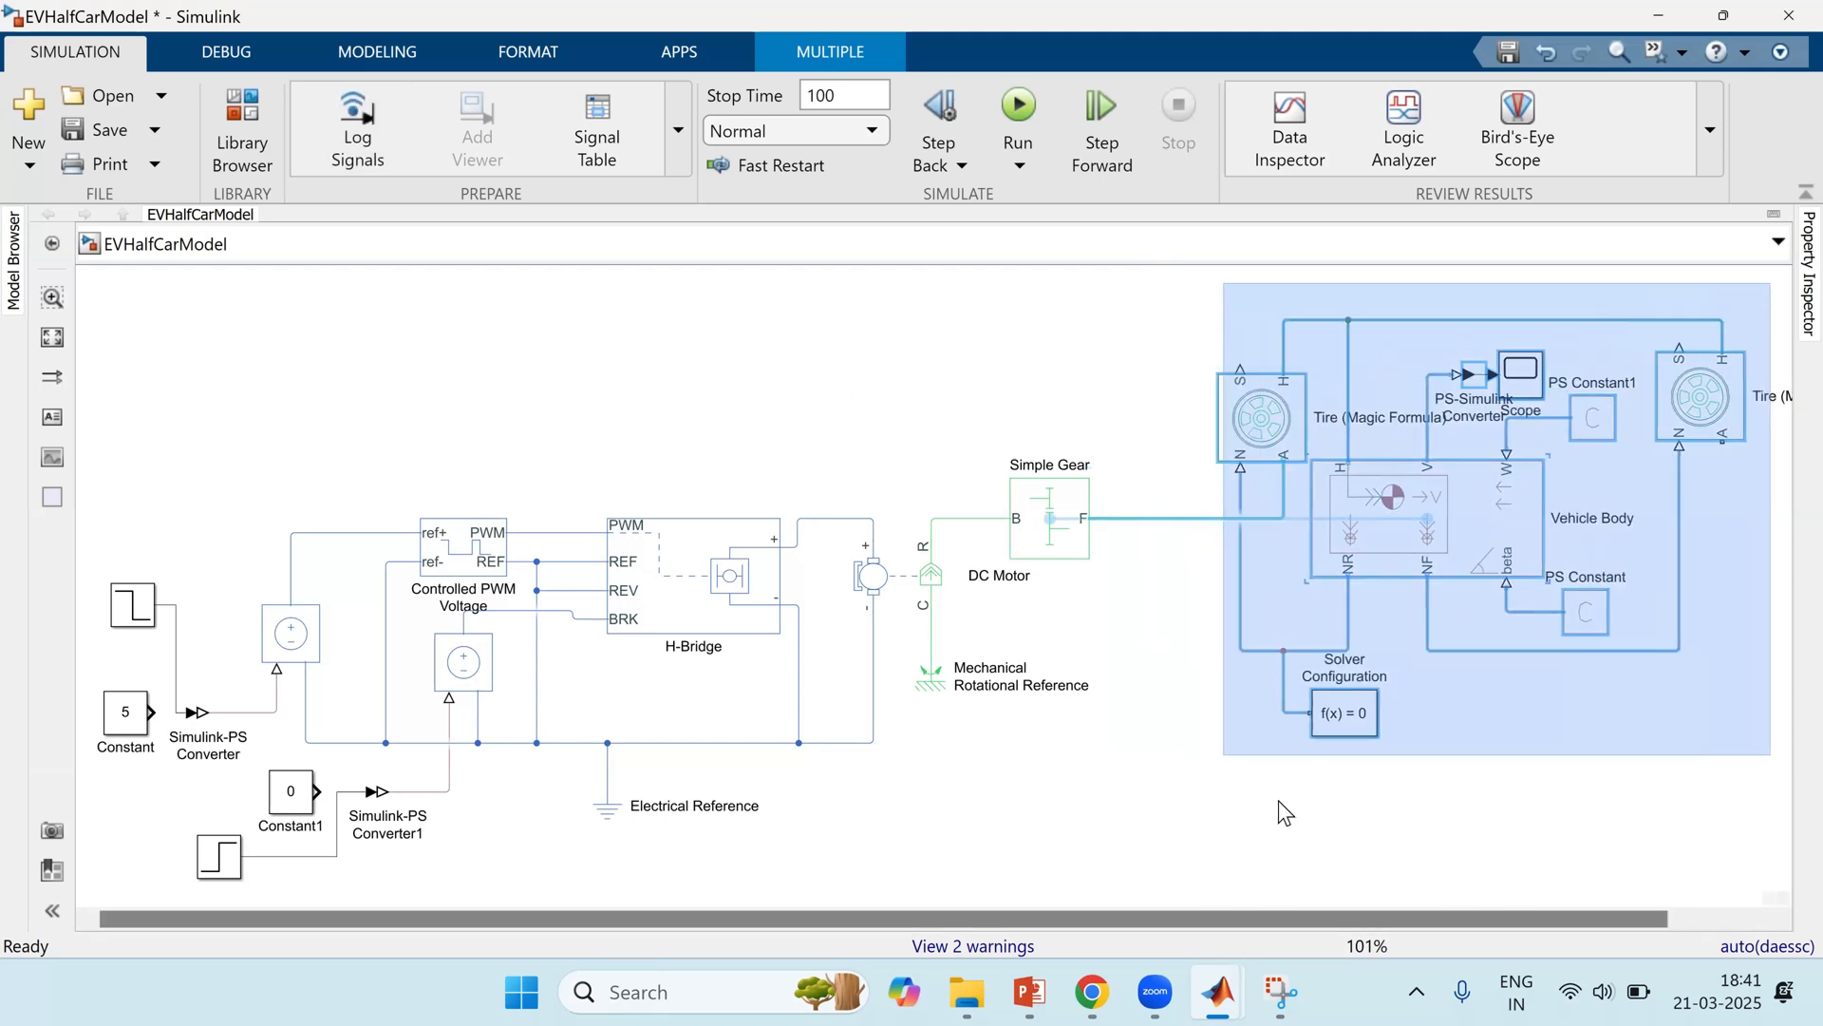
left_click(1092, 719)
Step: Move the first Tire (Magic Formula) block's name label to the left side of the block
left_click(931, 581)
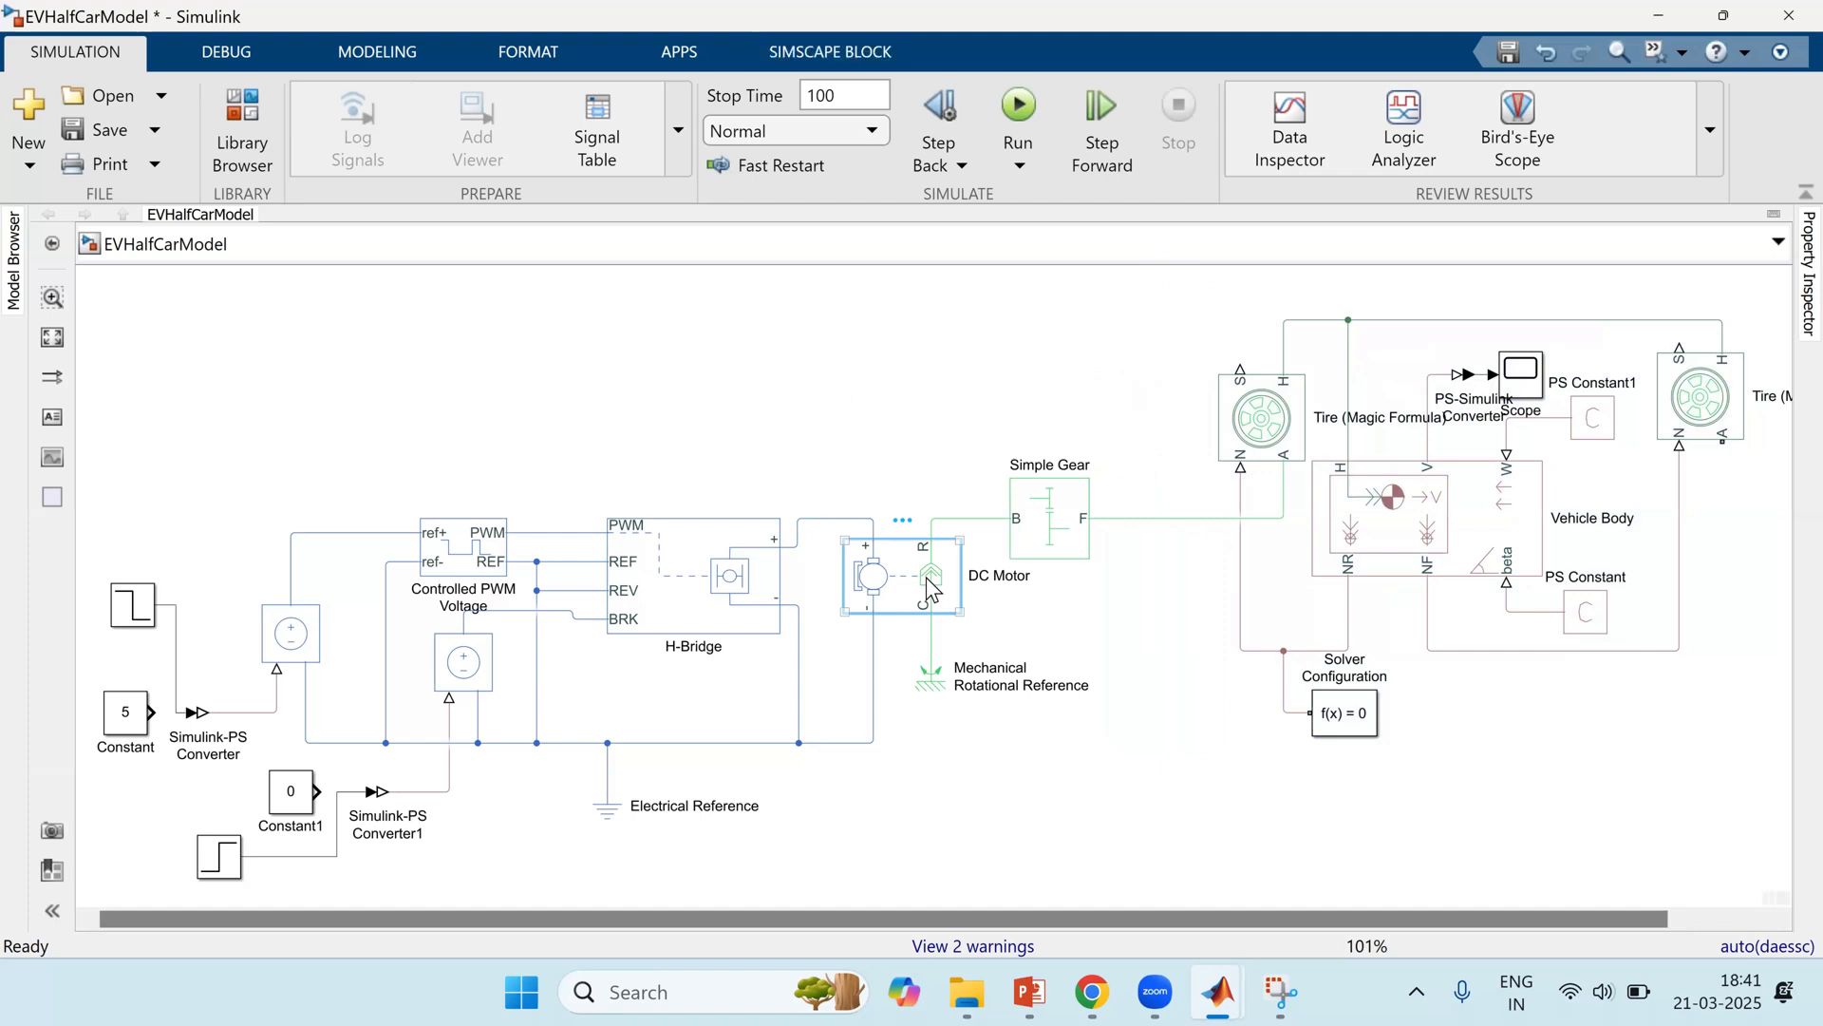
left_click(1459, 554)
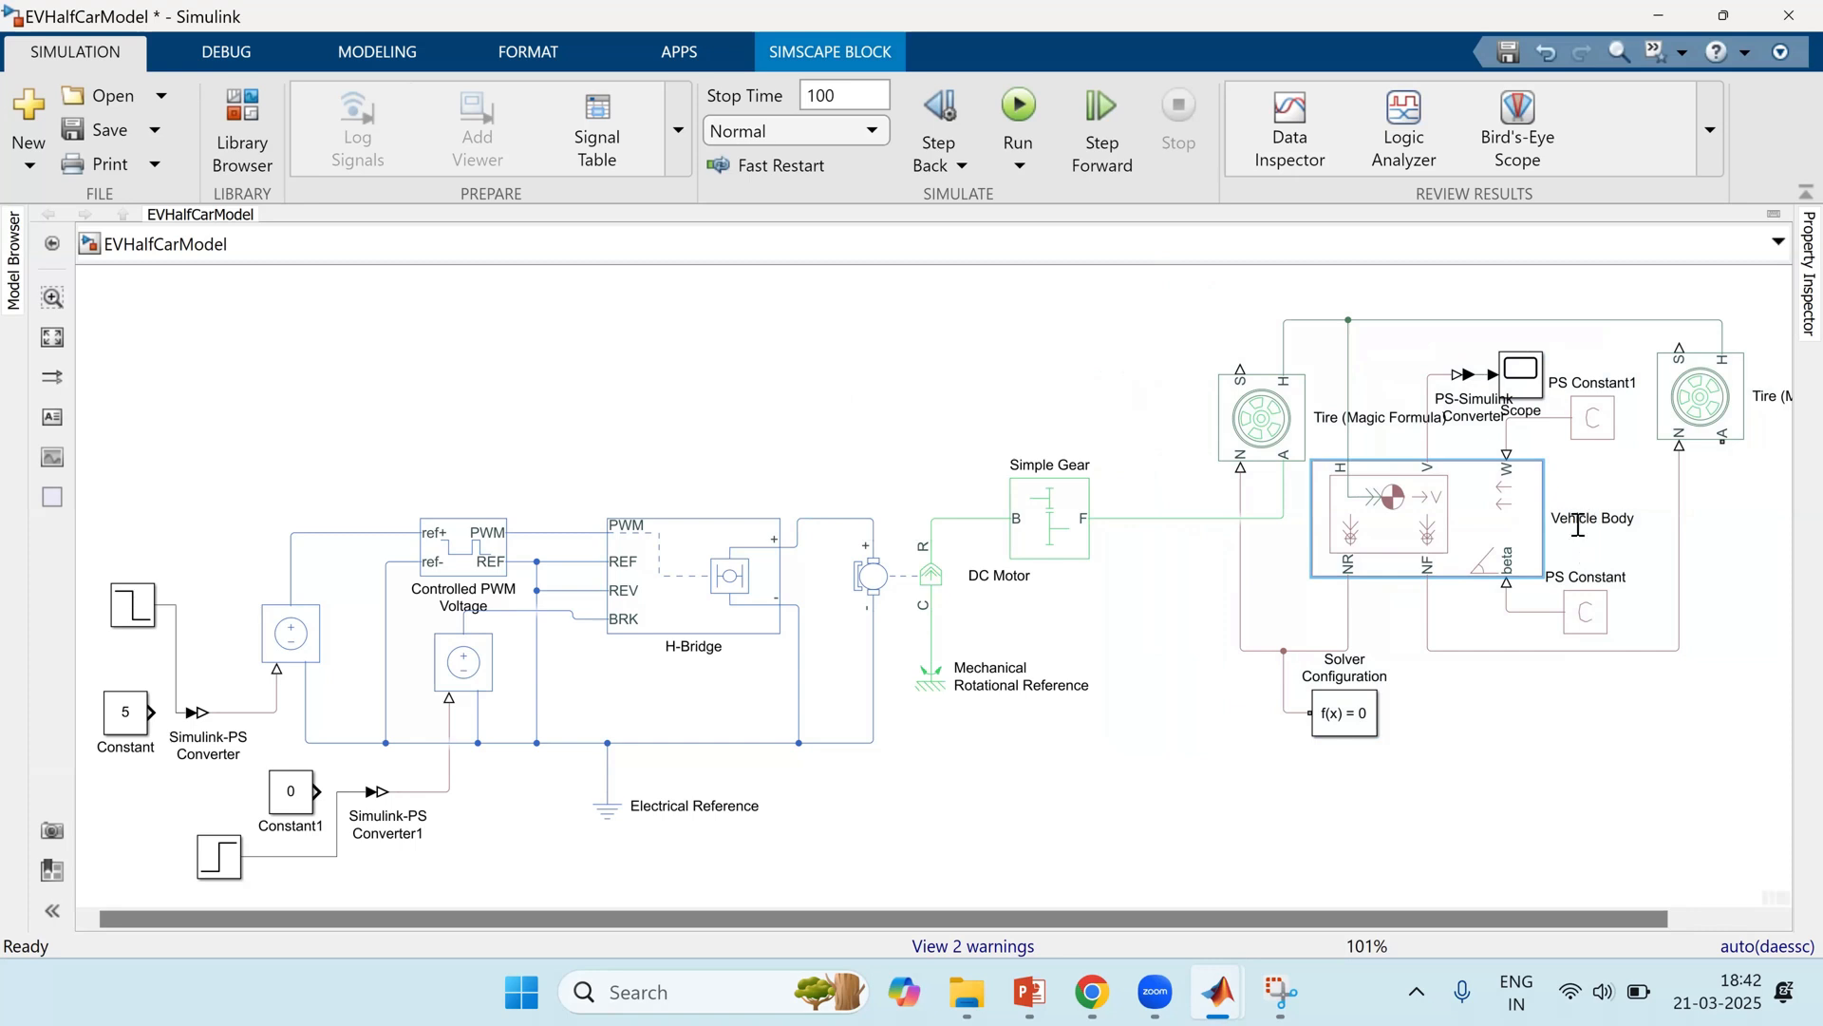
left_click(1650, 522)
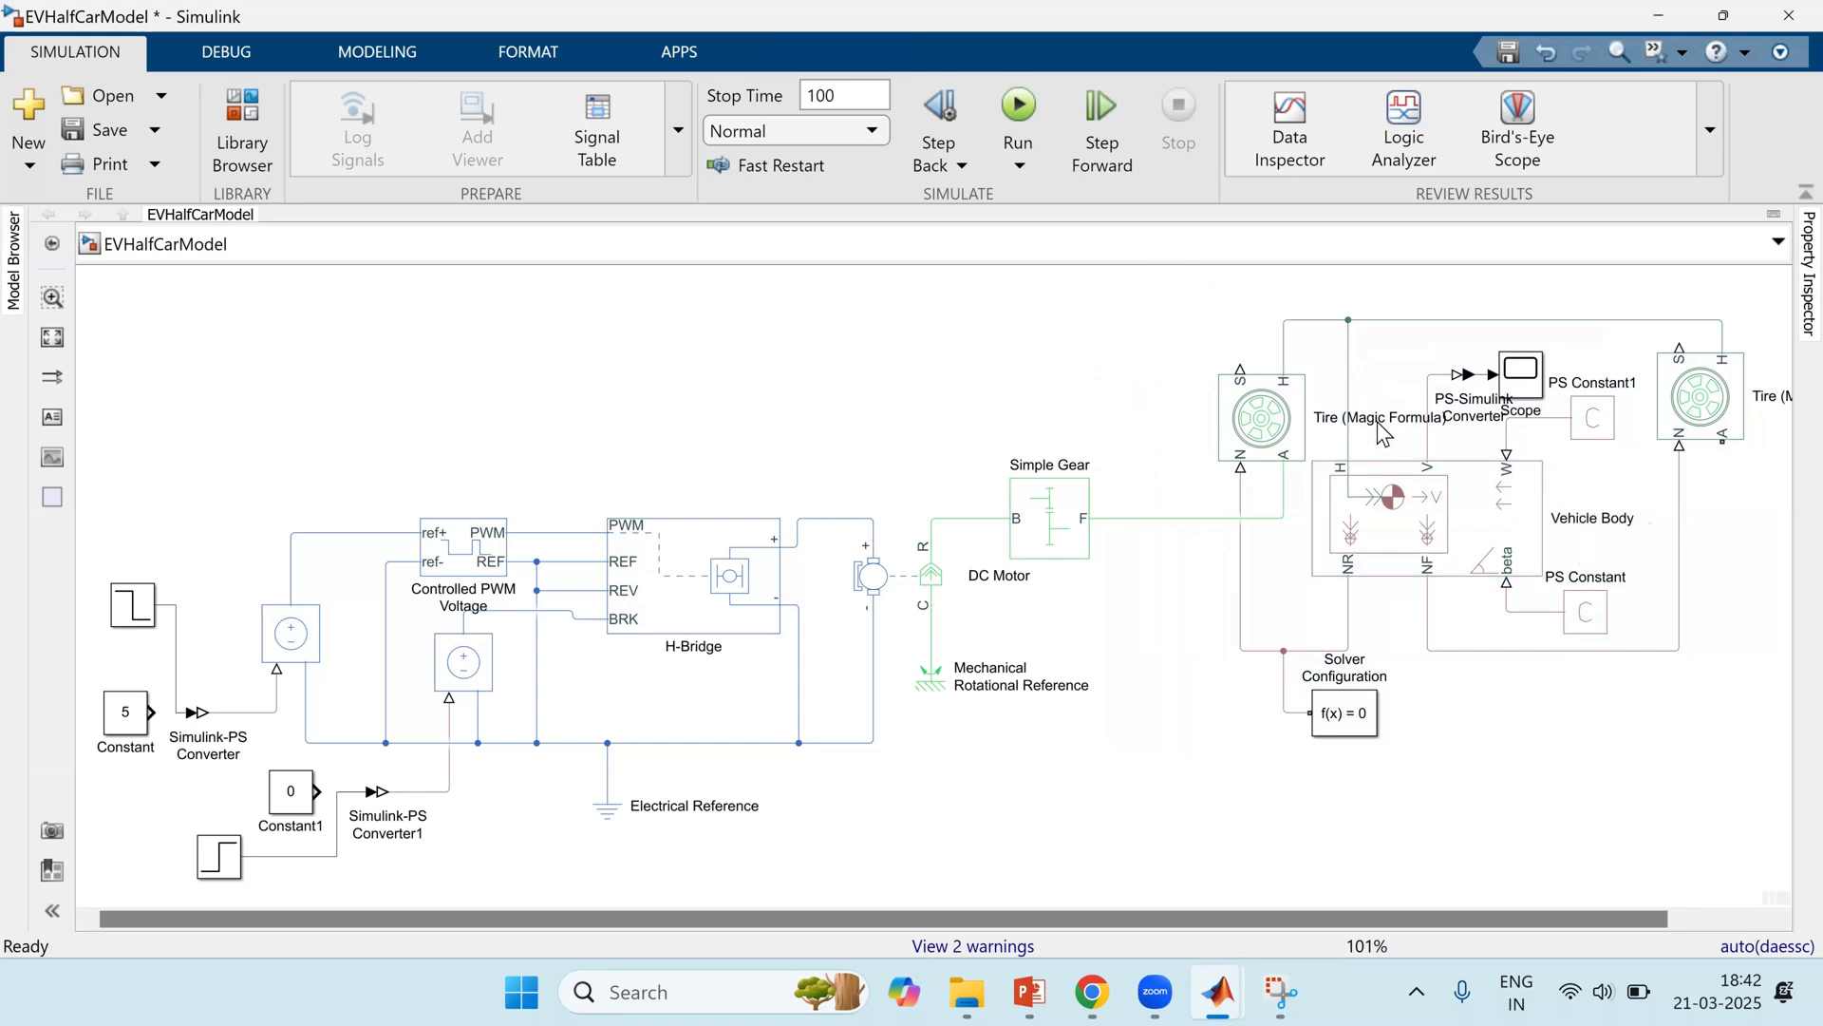
left_click_drag(1327, 424, 1169, 415)
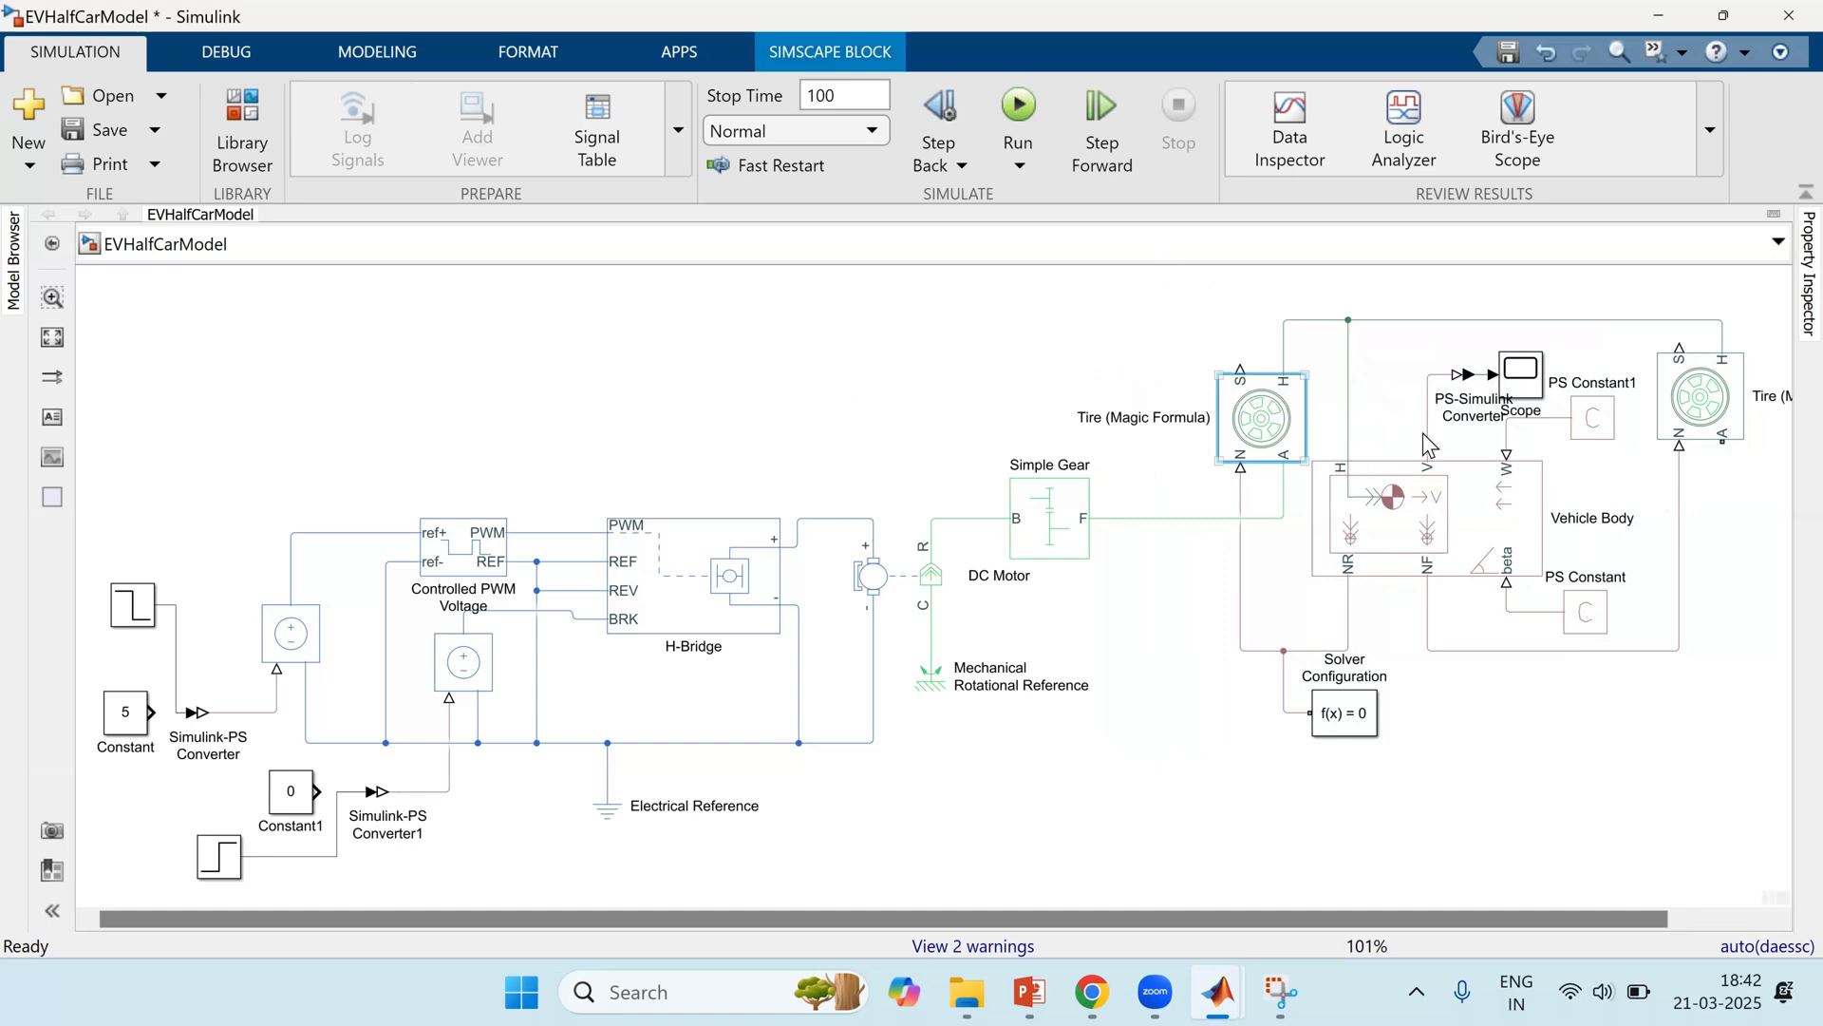
Step: Move the Scope upward, align PS Constant1 vertically above PS Constant, and fit the whole model in view
left_click(1529, 385)
mouse_move(1530, 330)
left_mouse_down()
mouse_move(1477, 376)
mouse_move(1472, 341)
mouse_move(1544, 340)
left_mouse_up()
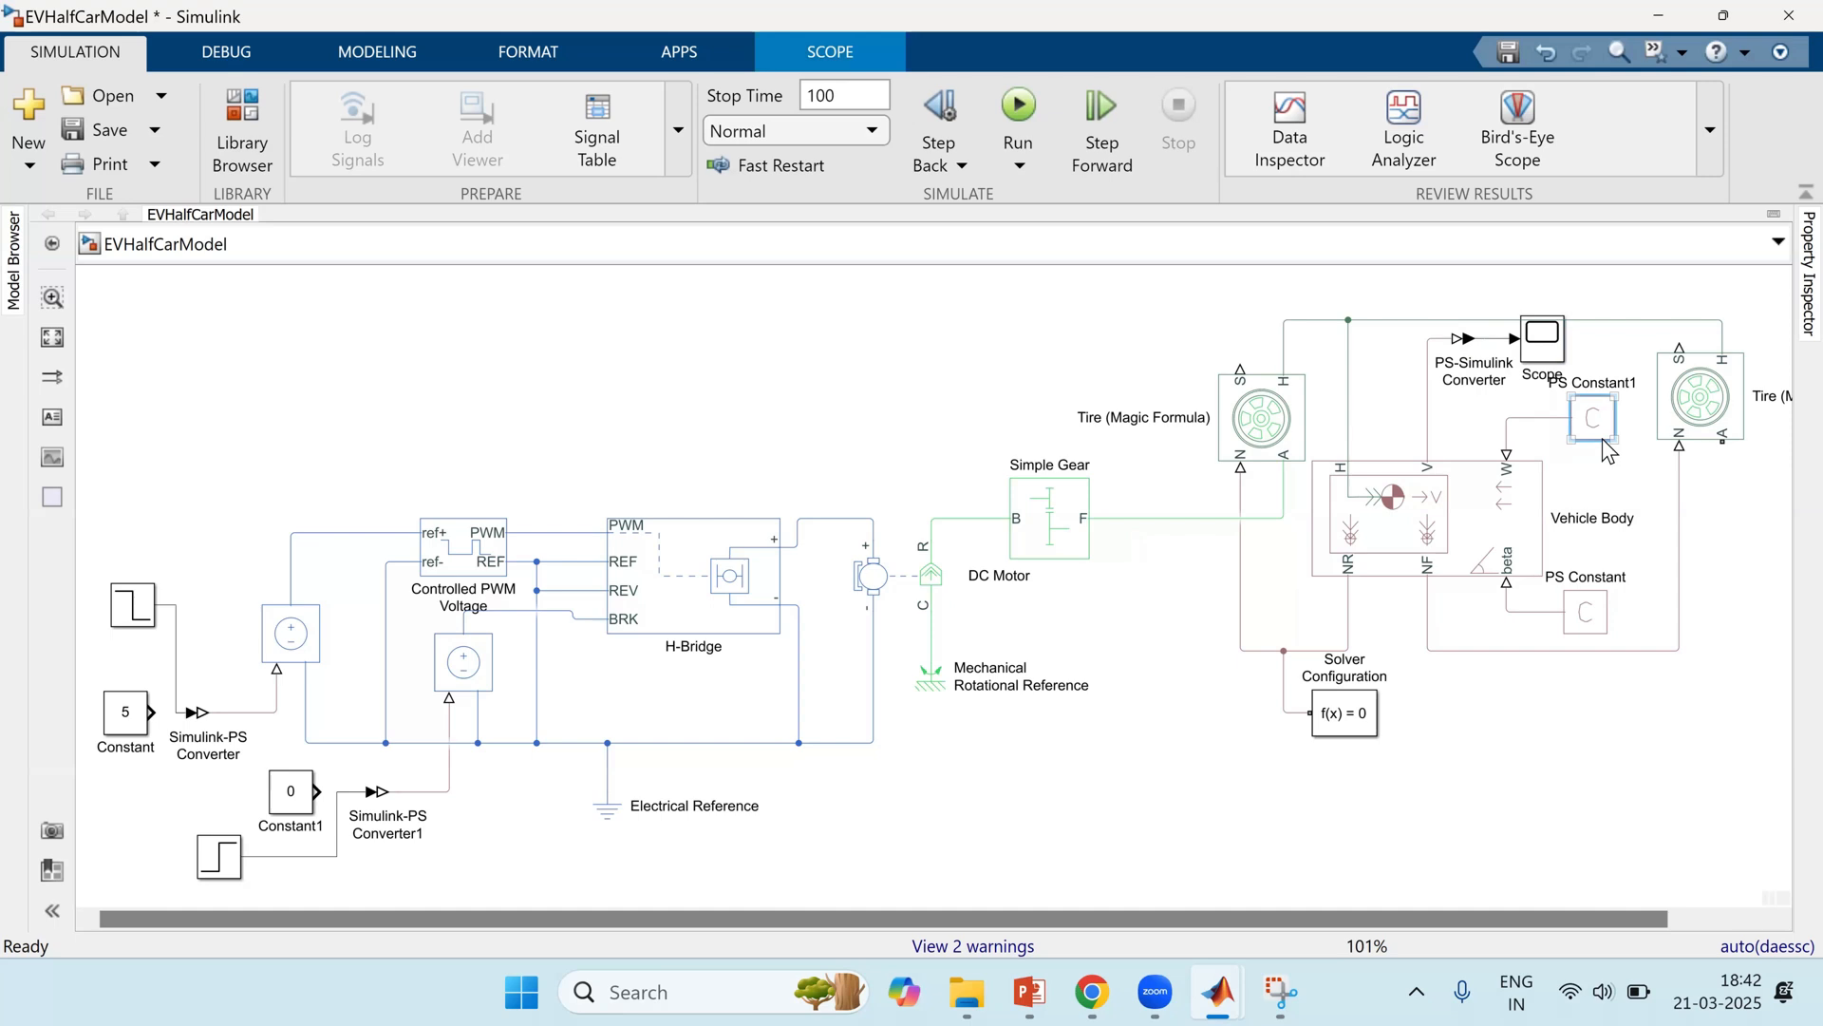
left_click_drag(1603, 441, 1595, 455)
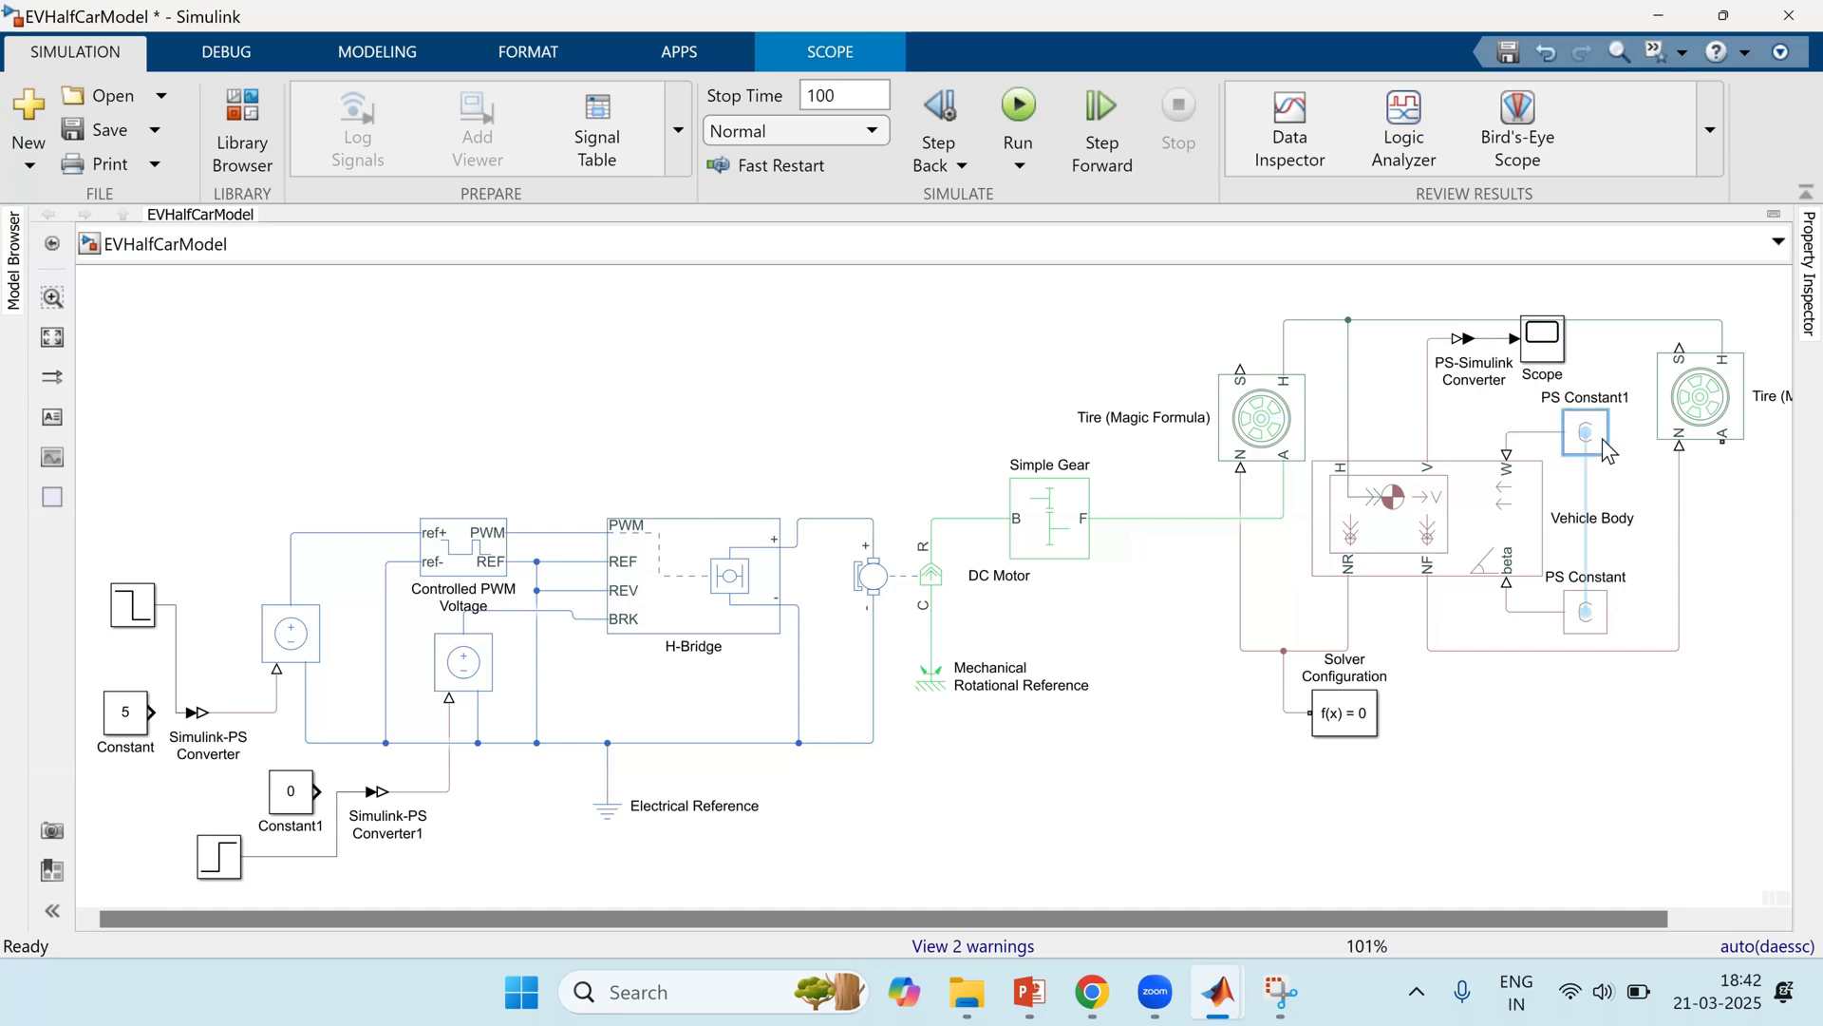
left_click(1783, 689)
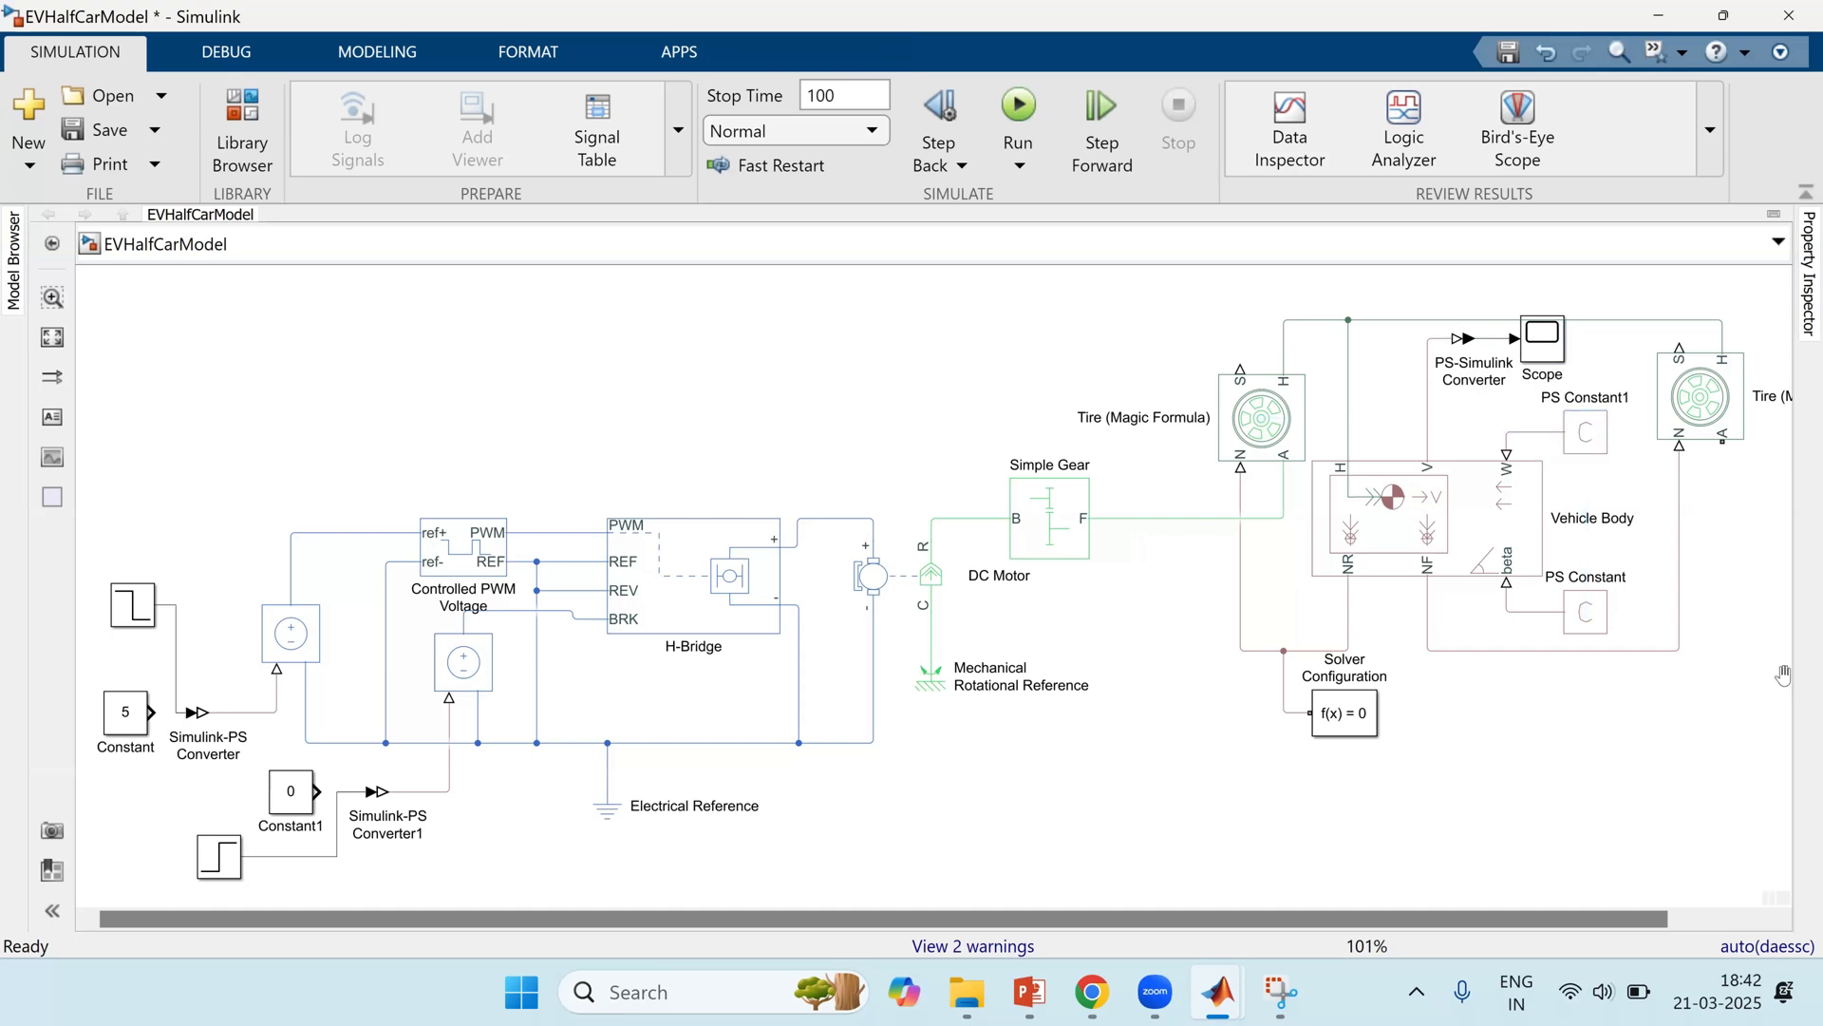
key("space")
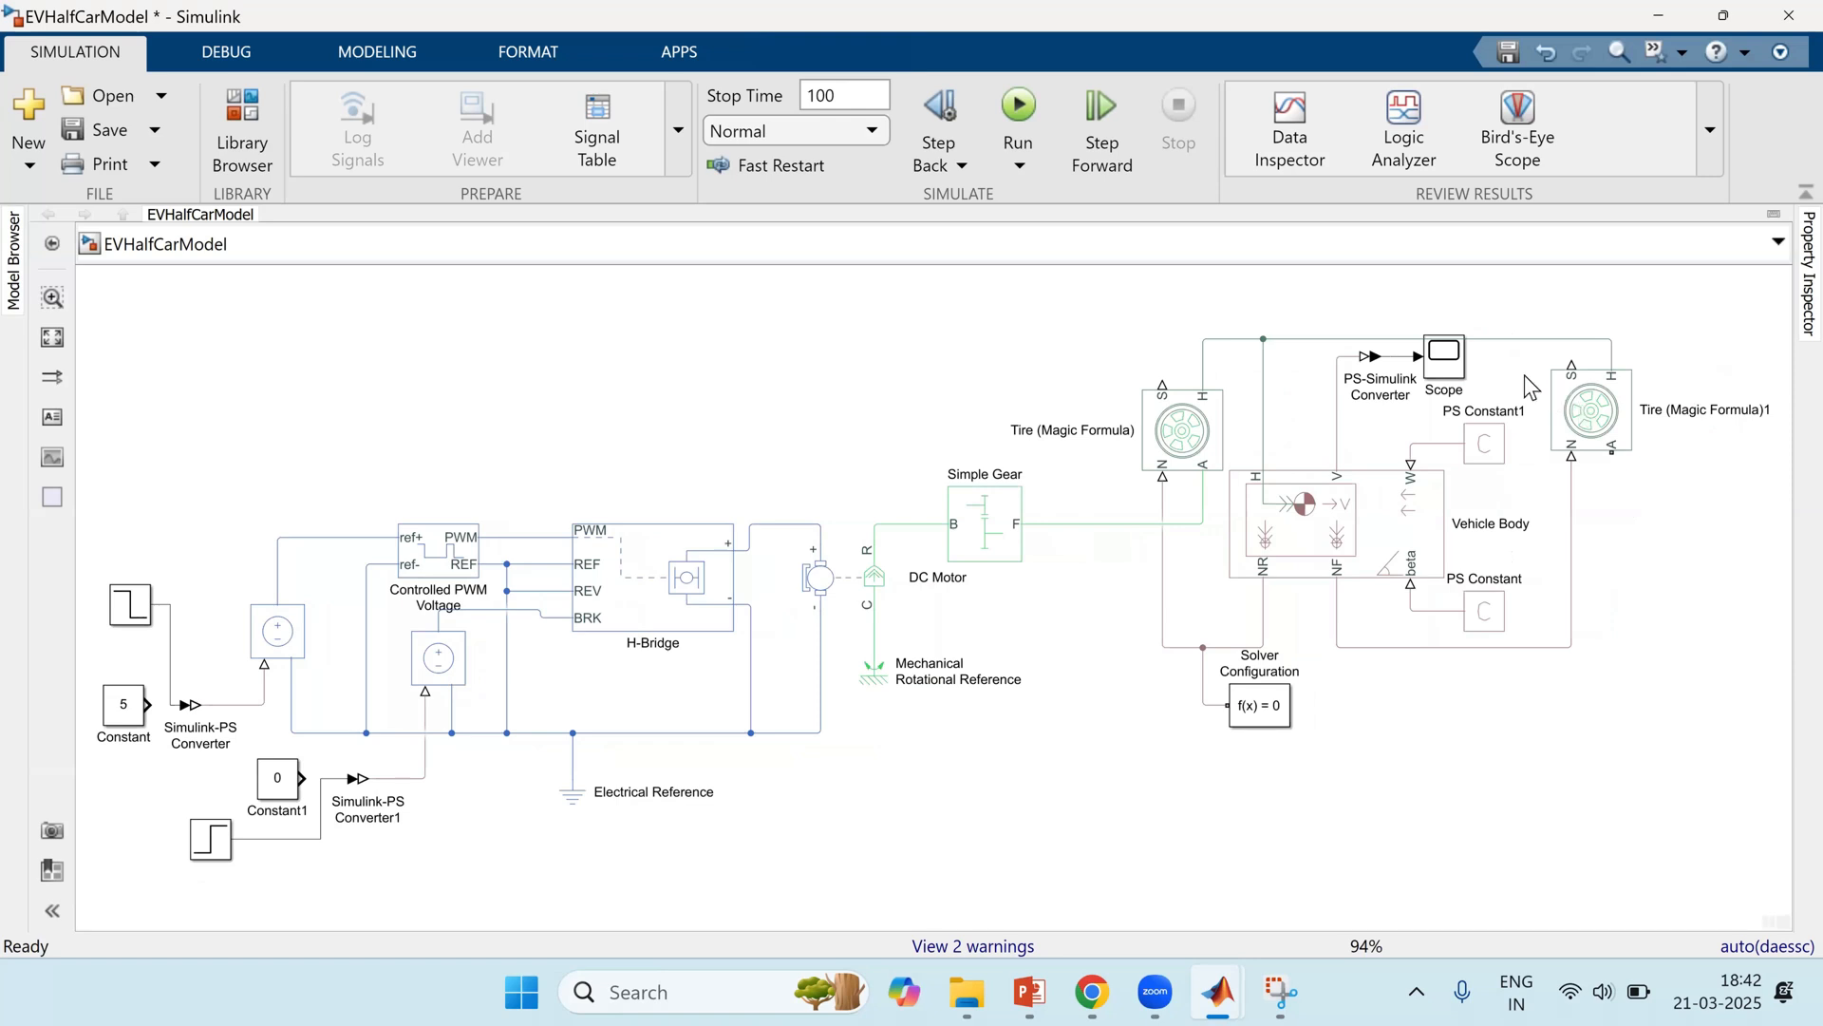
Step: Review the vehicle velocity curve in the Scope and the parameters of the Step1 block feeding Simulink-PS Converter1
double_click(1440, 366)
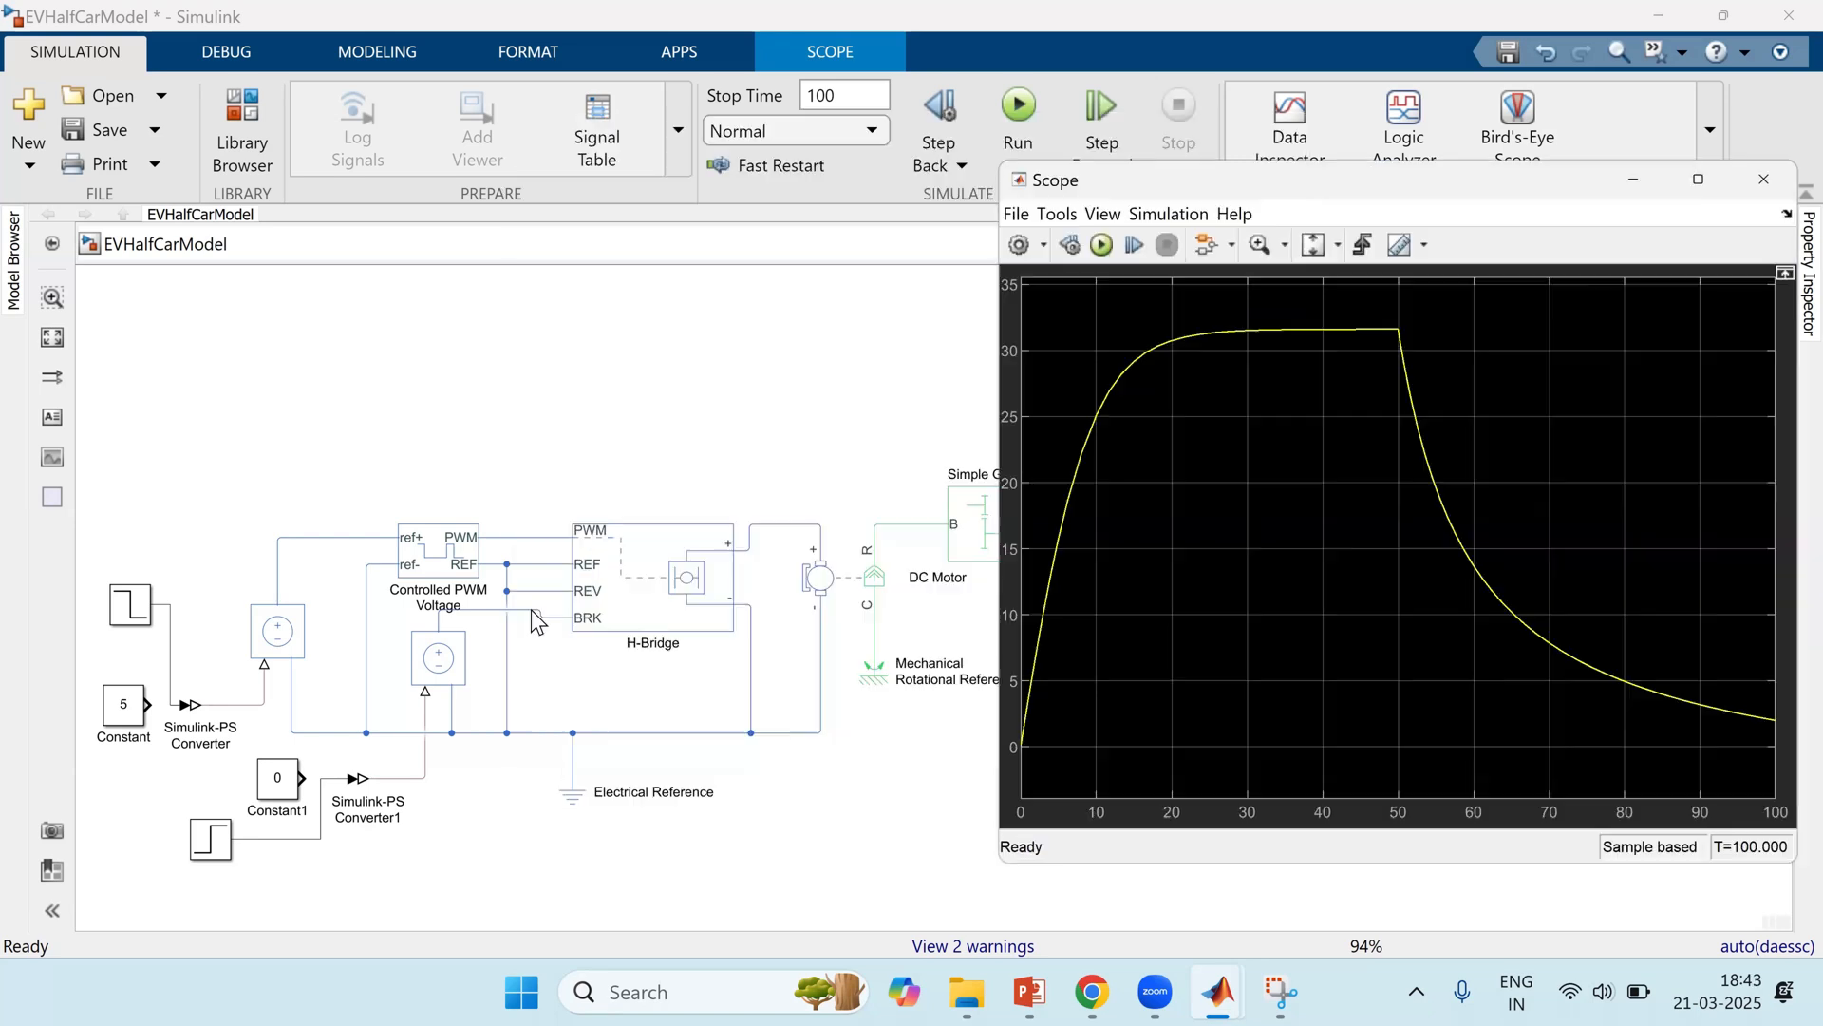
left_click(532, 609)
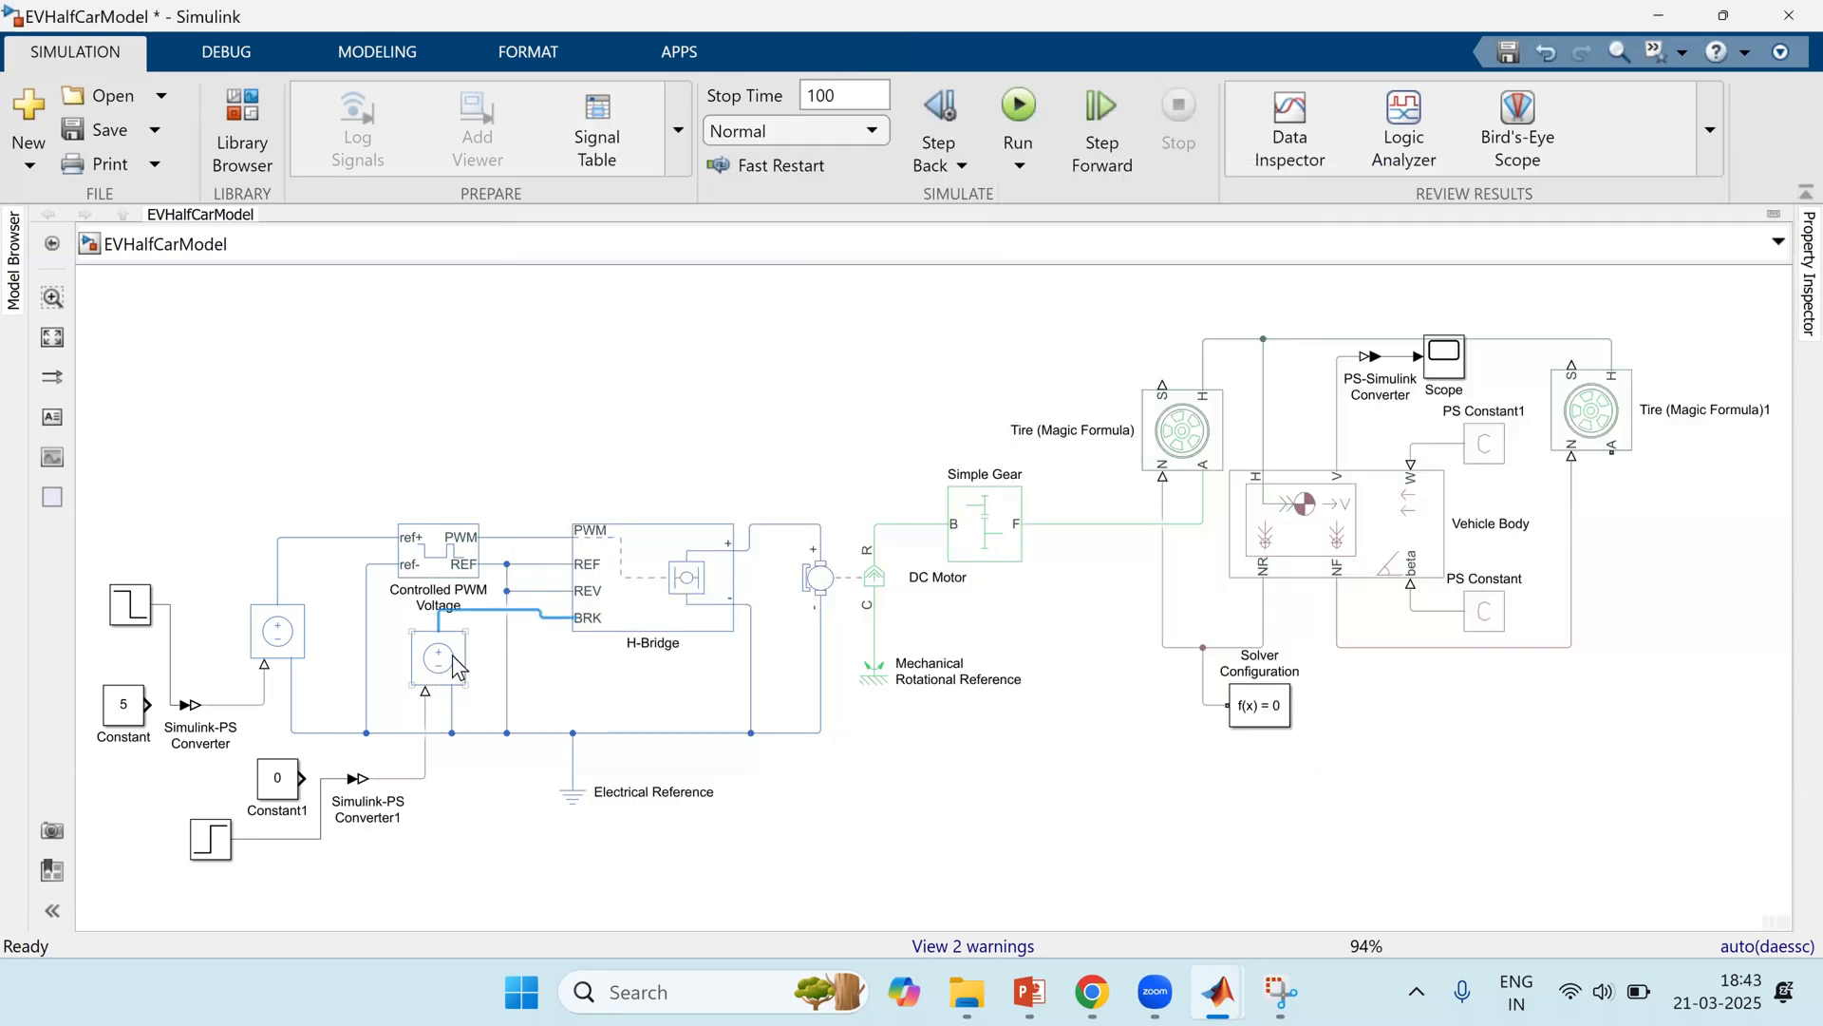
left_click(210, 840)
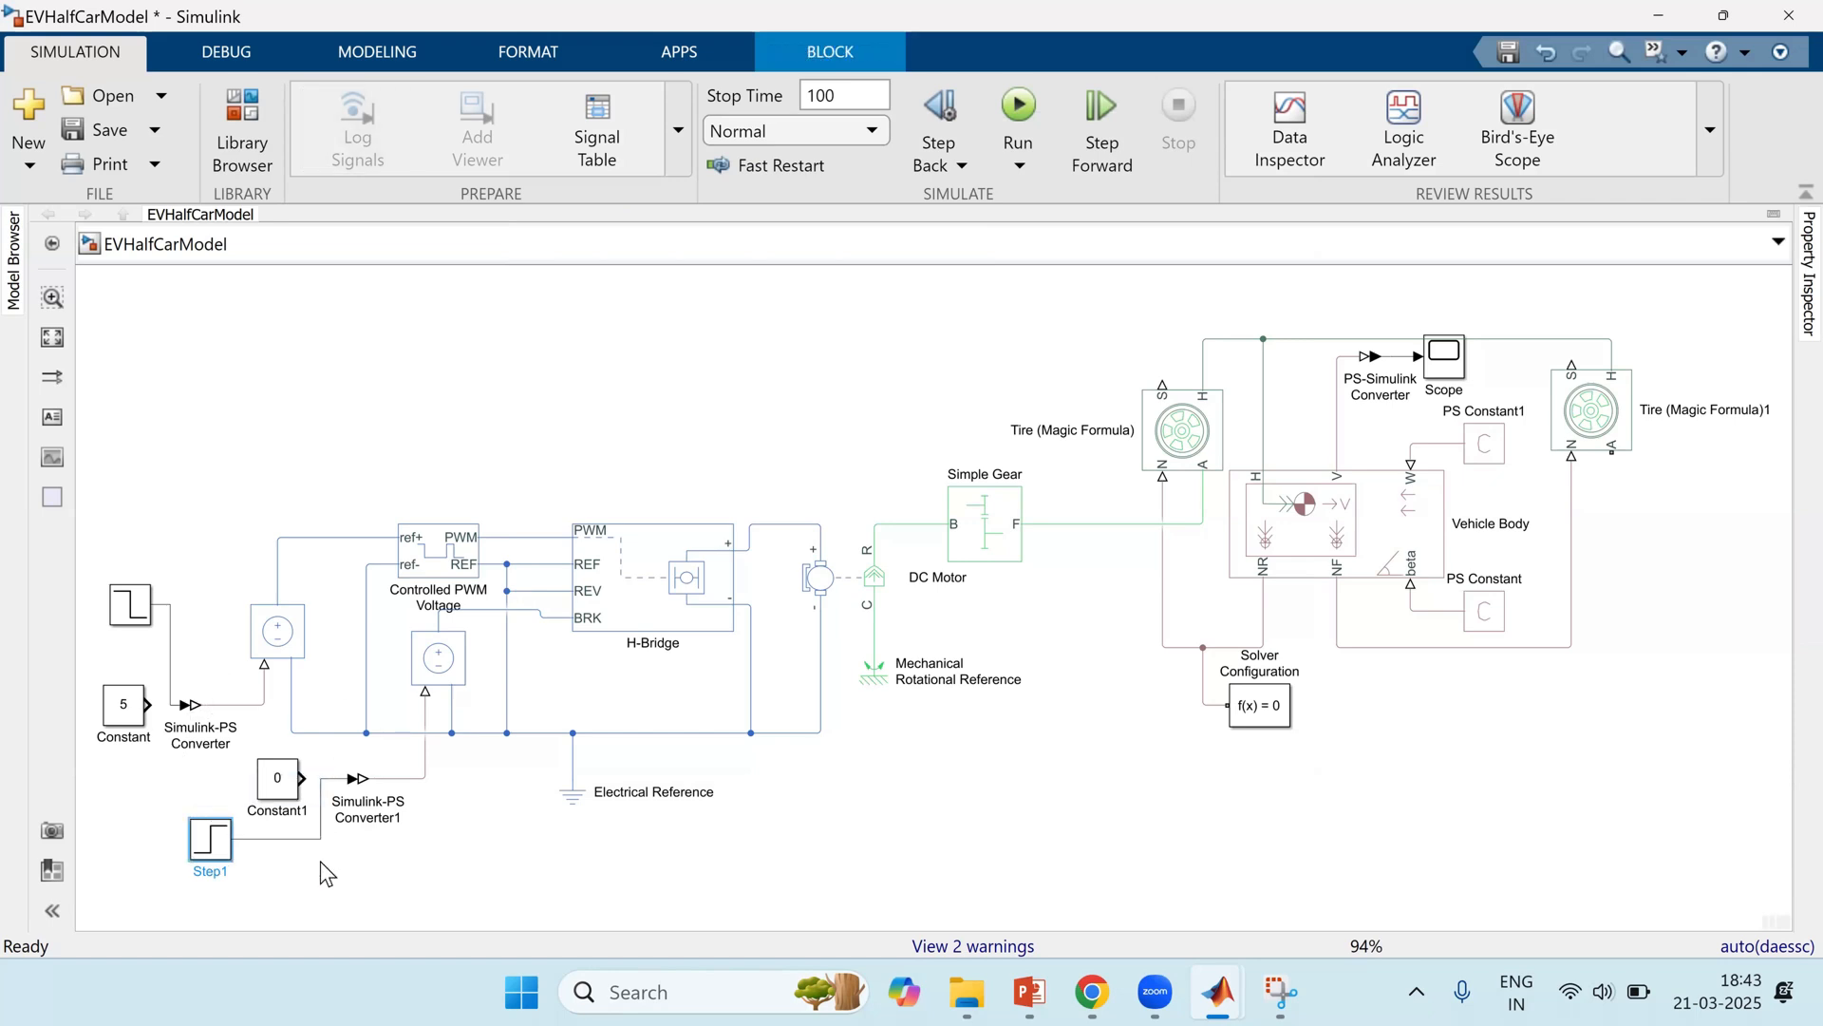
left_click(350, 827)
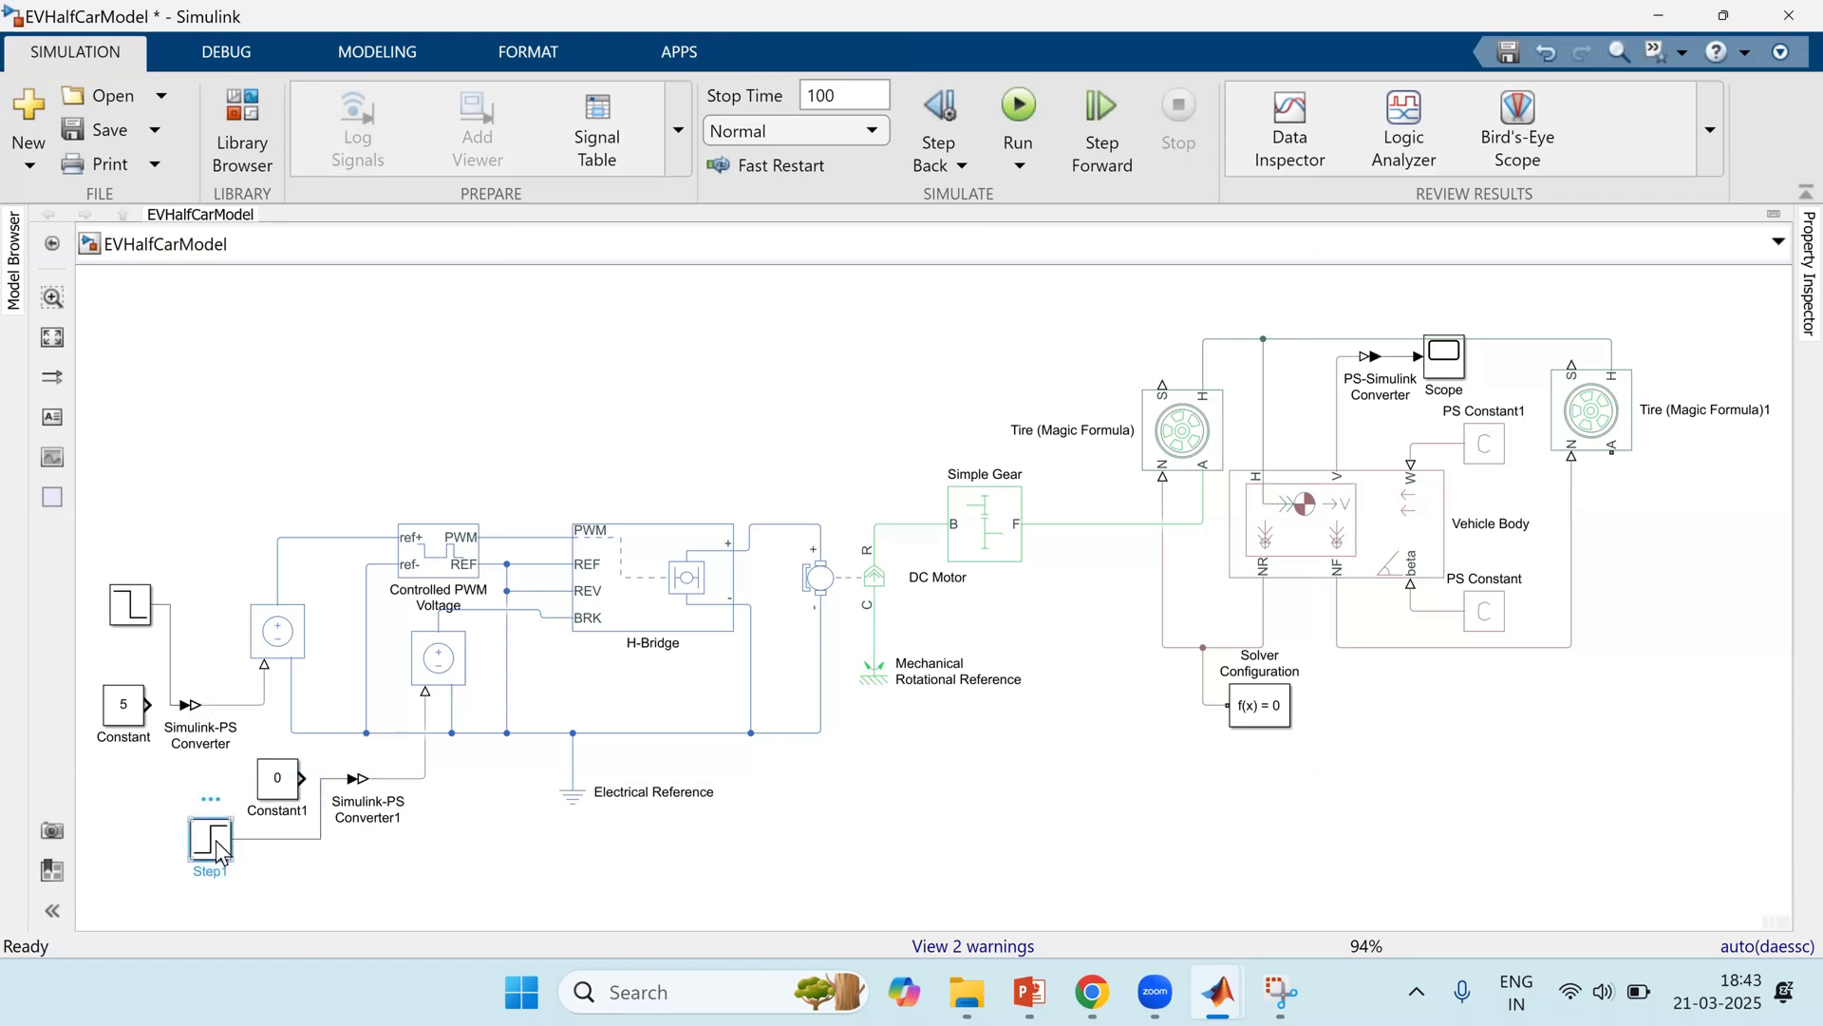
double_click(213, 839)
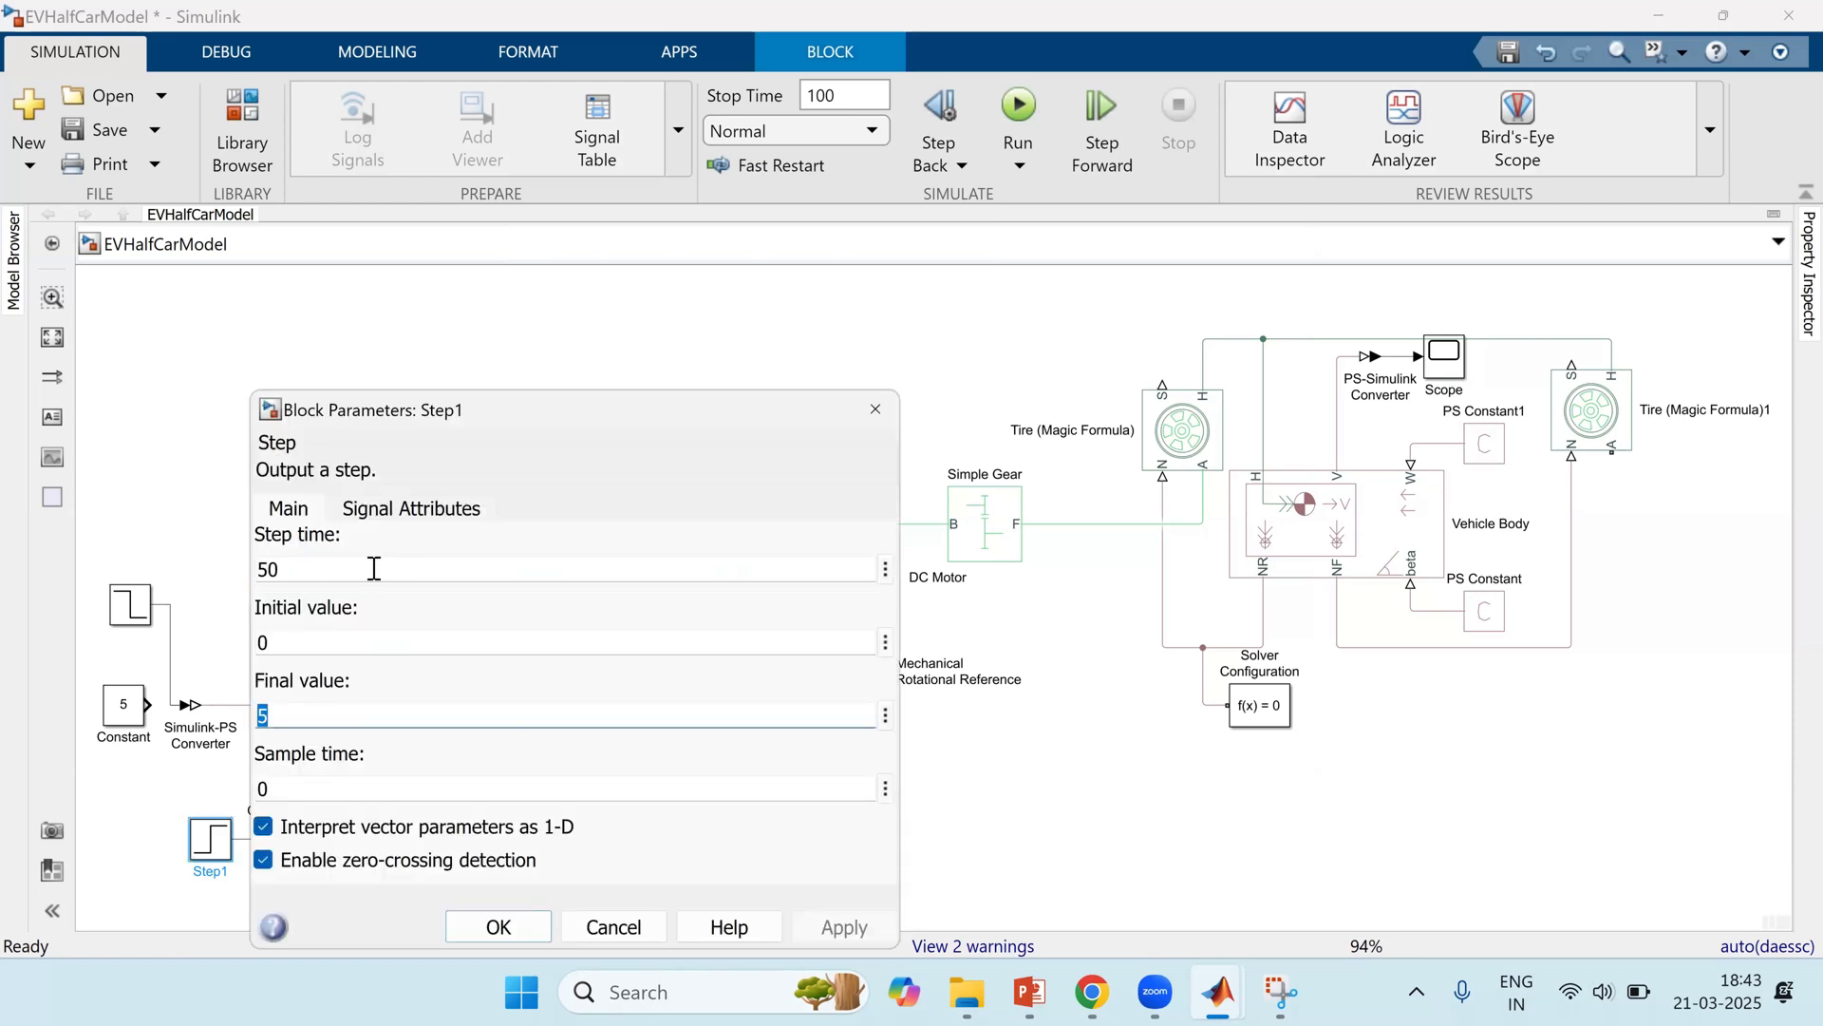
left_click(568, 921)
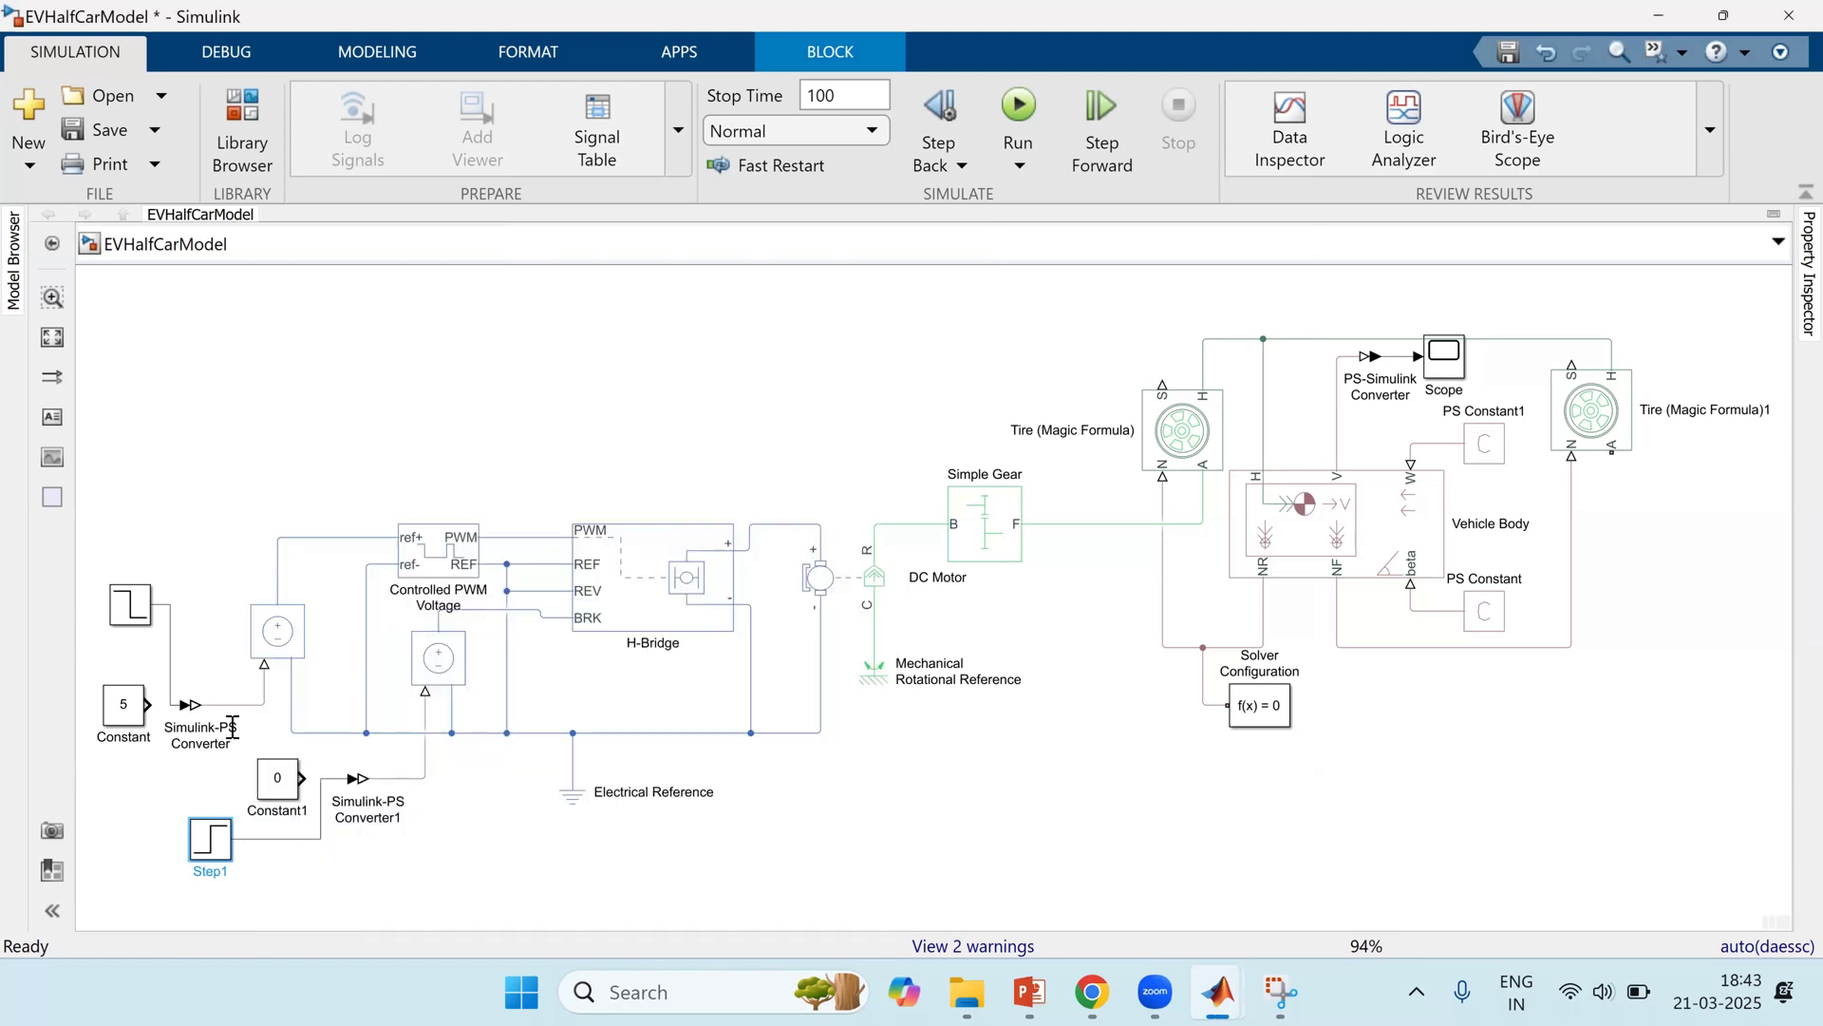
Step: Review the Step block's step time, initial value and final value, along with the blocks of the acceleration and braking inputs
left_click(137, 612)
double_click(137, 612)
left_click(271, 573)
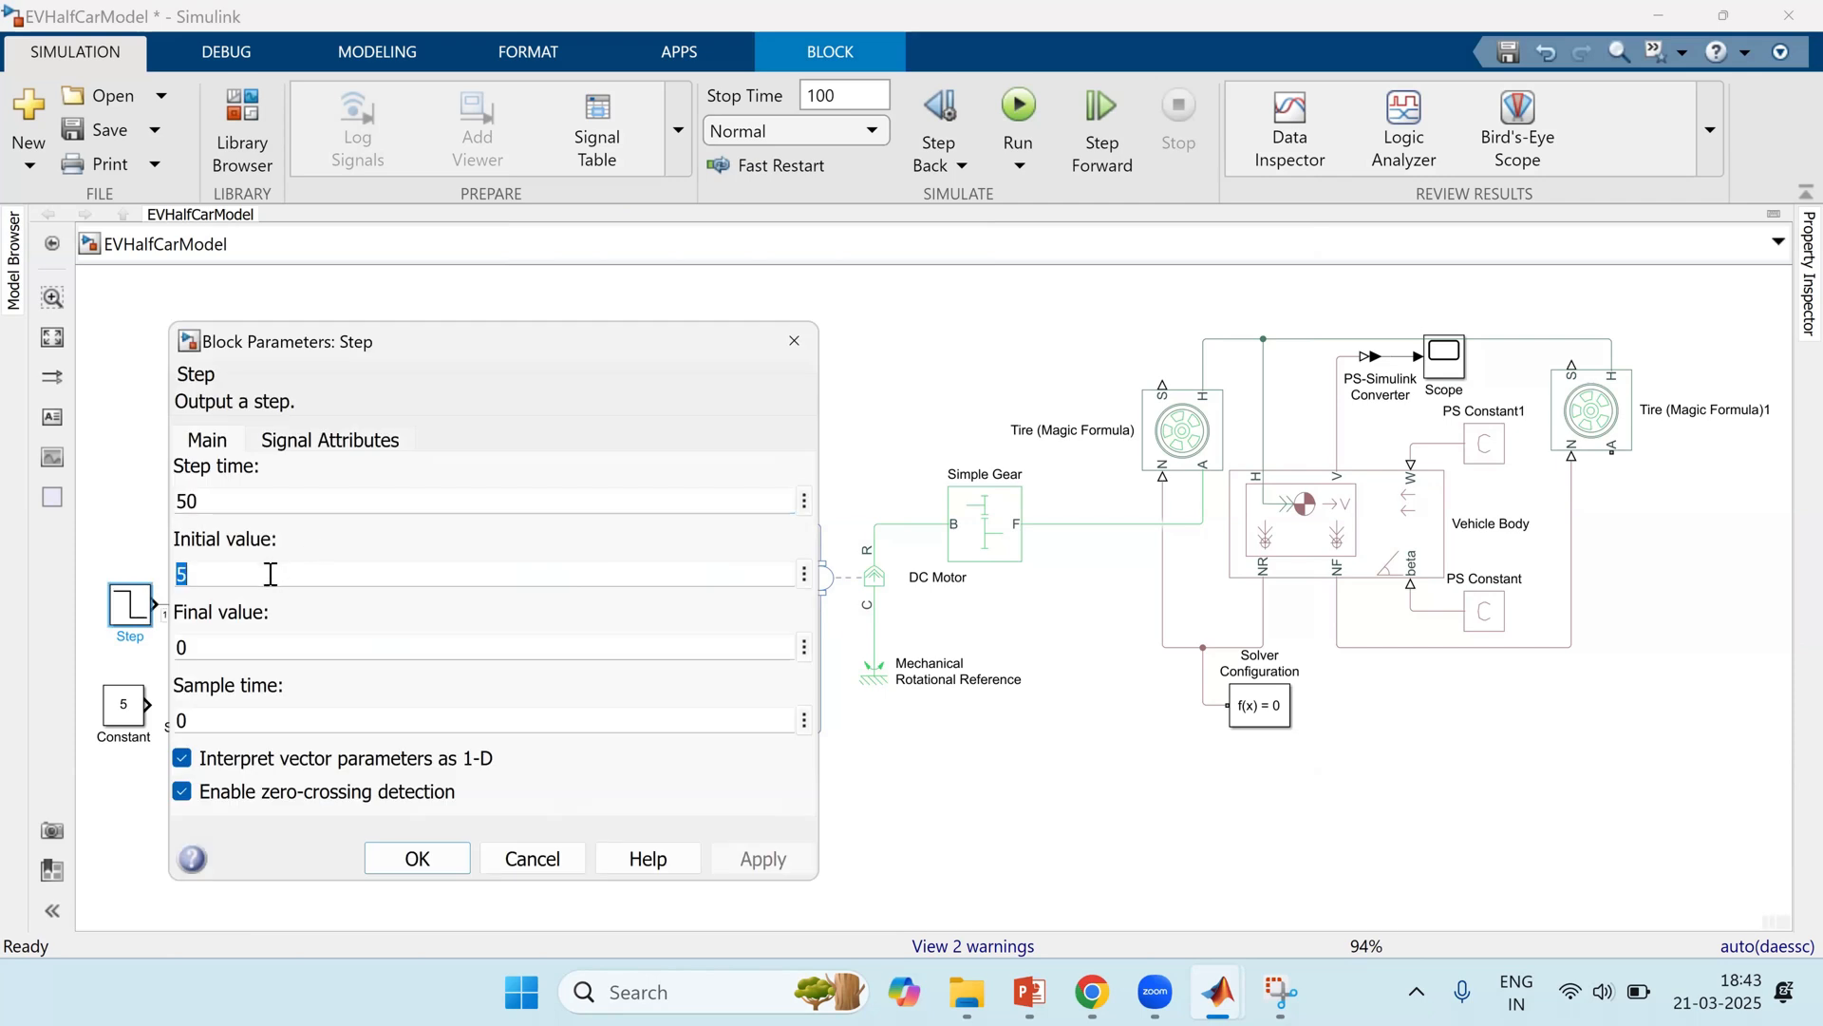
left_click(271, 638)
left_click(296, 513)
left_click(483, 866)
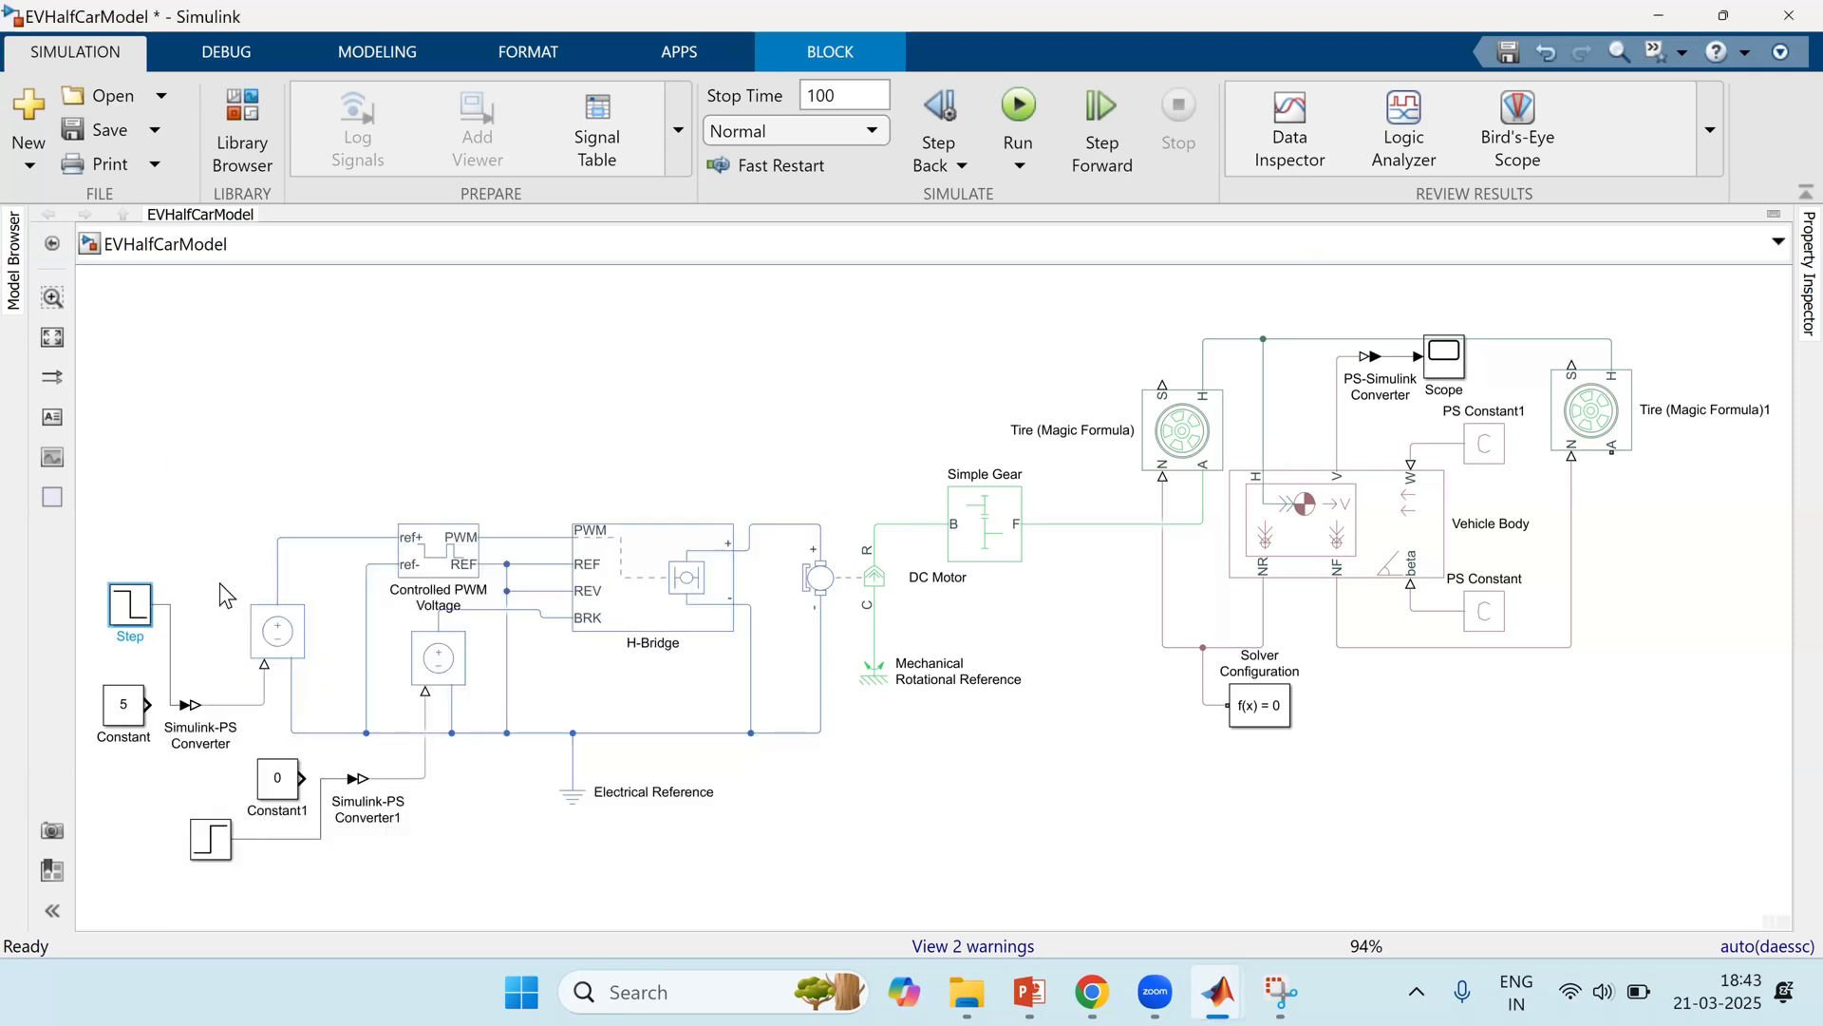
left_click_drag(152, 539, 253, 695)
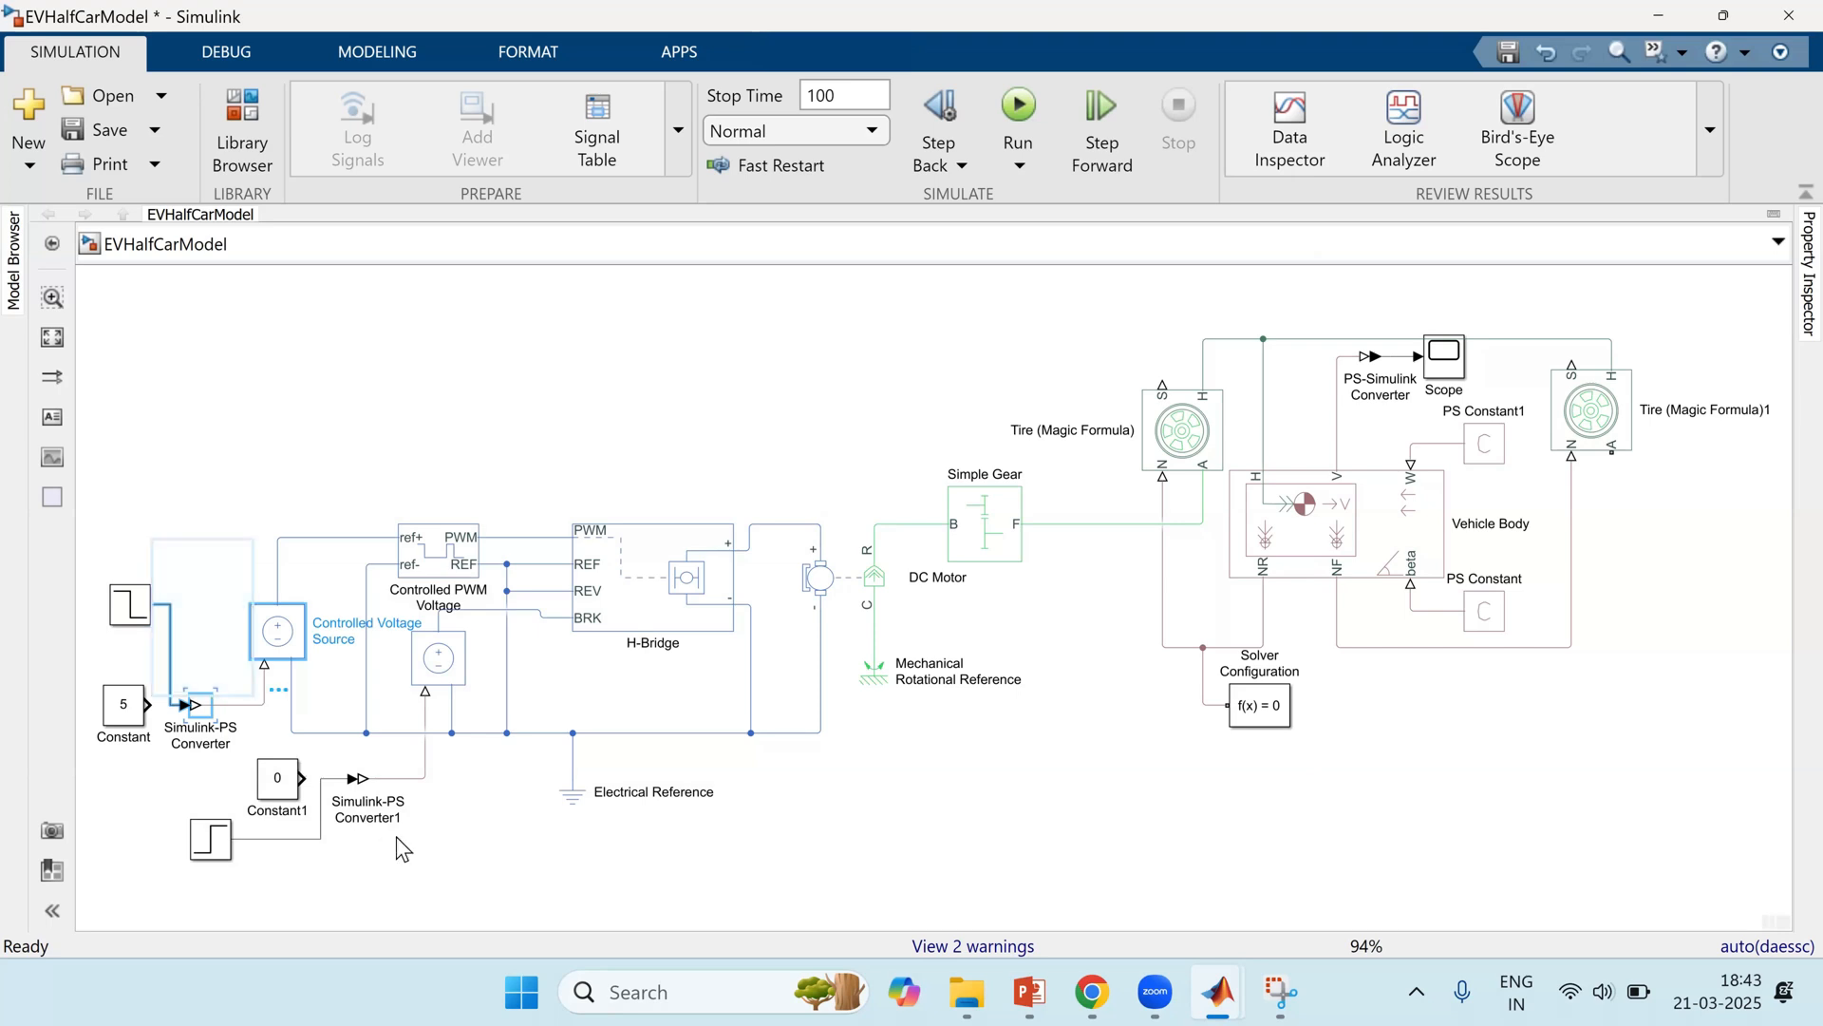
left_click(211, 859)
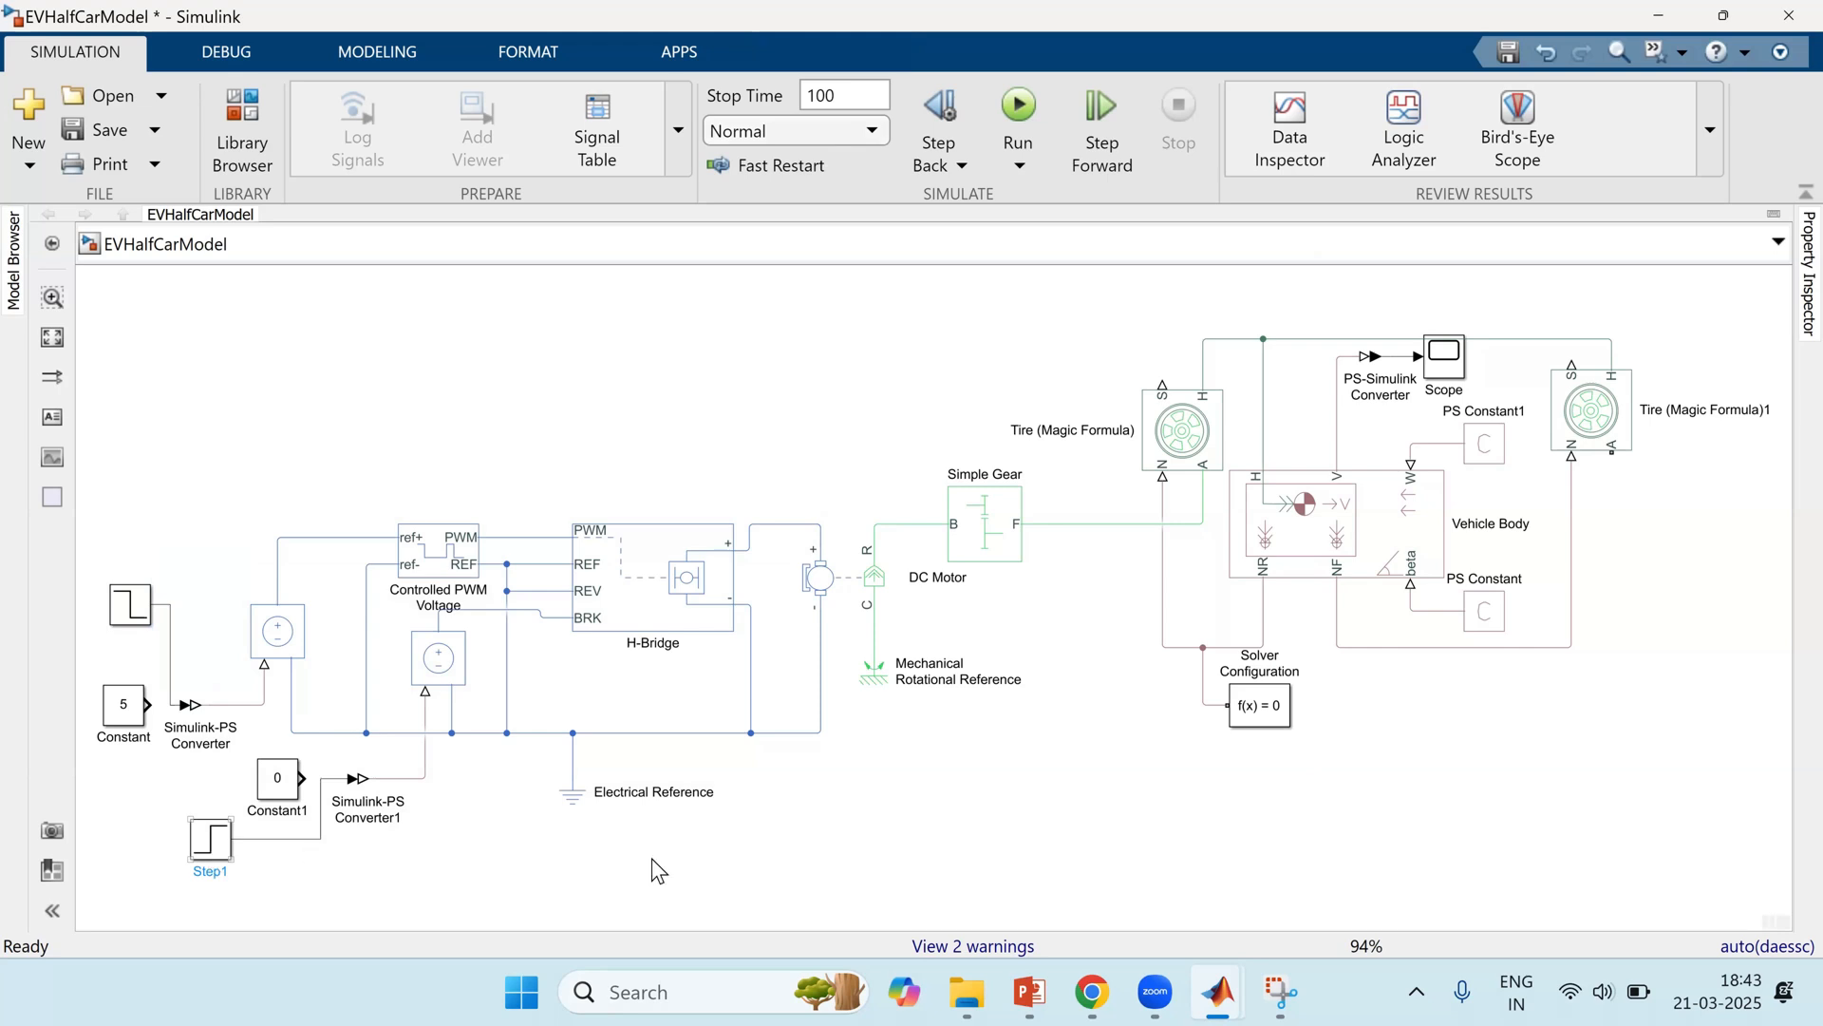
left_click(586, 862)
left_click_drag(488, 848, 902, 831)
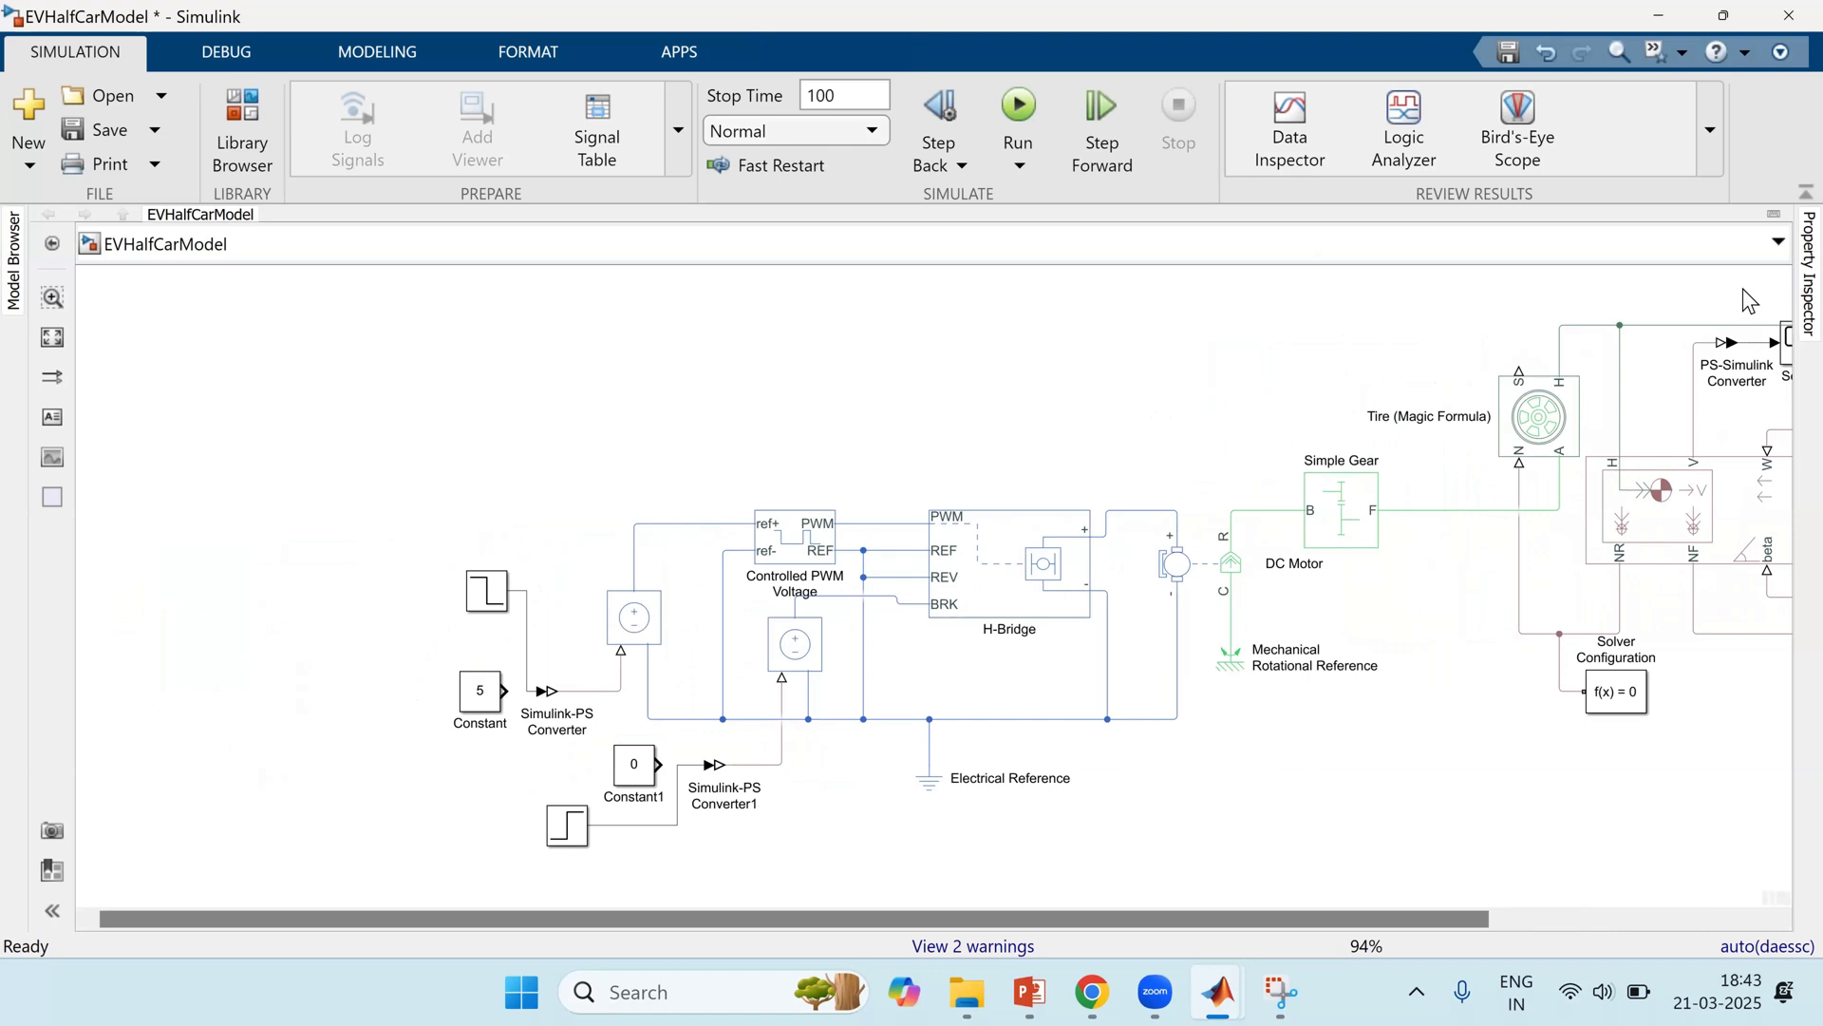
scroll(1741, 288, "up", 1)
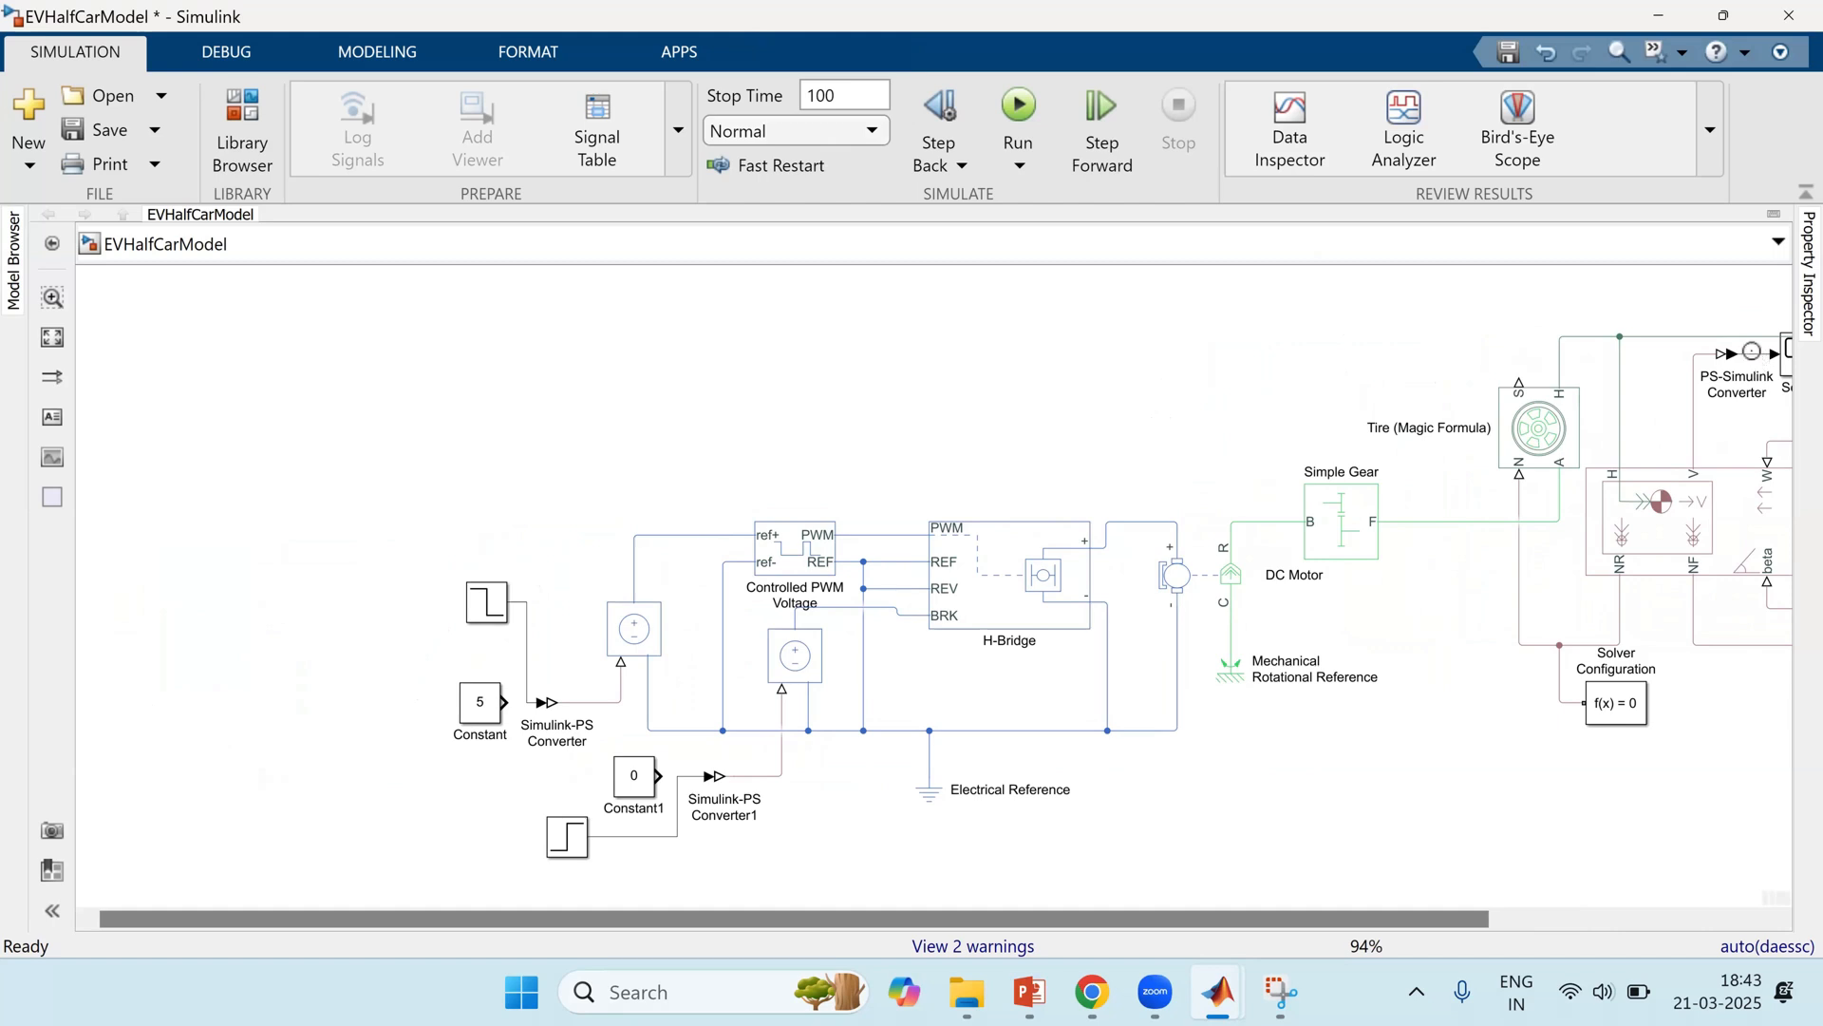
left_click(1762, 323)
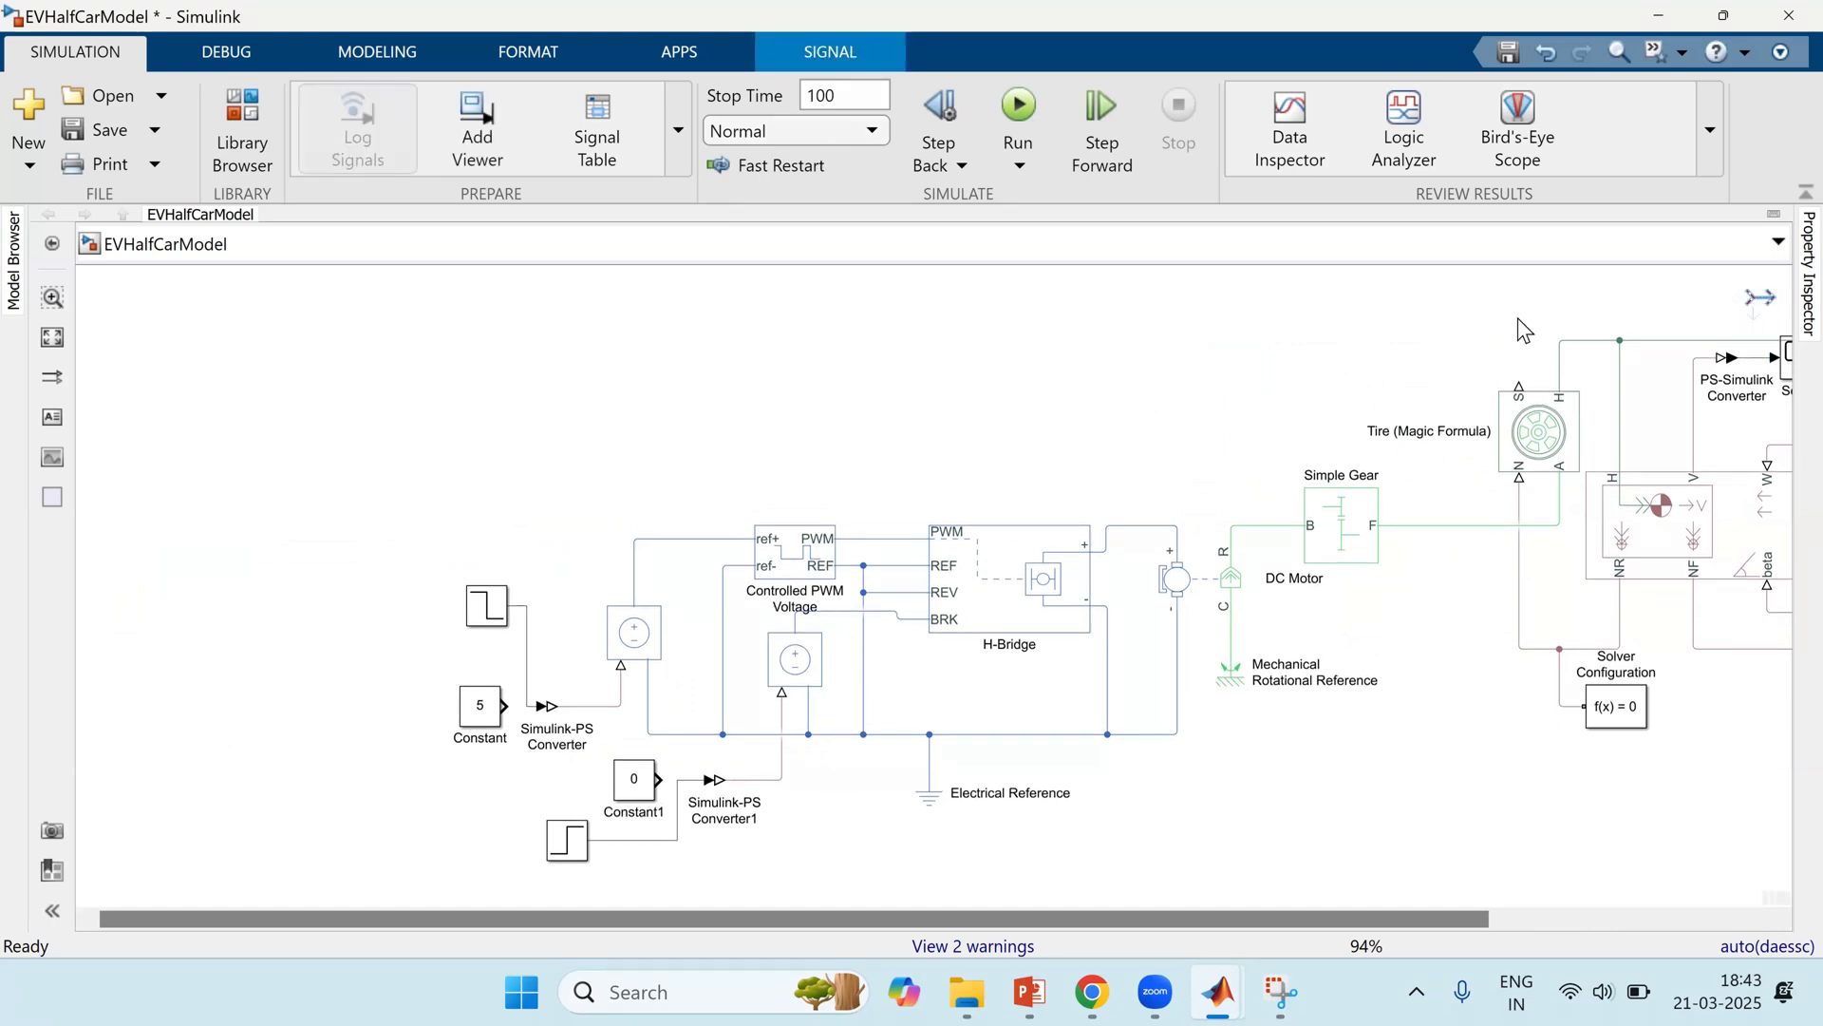
left_click(1683, 330)
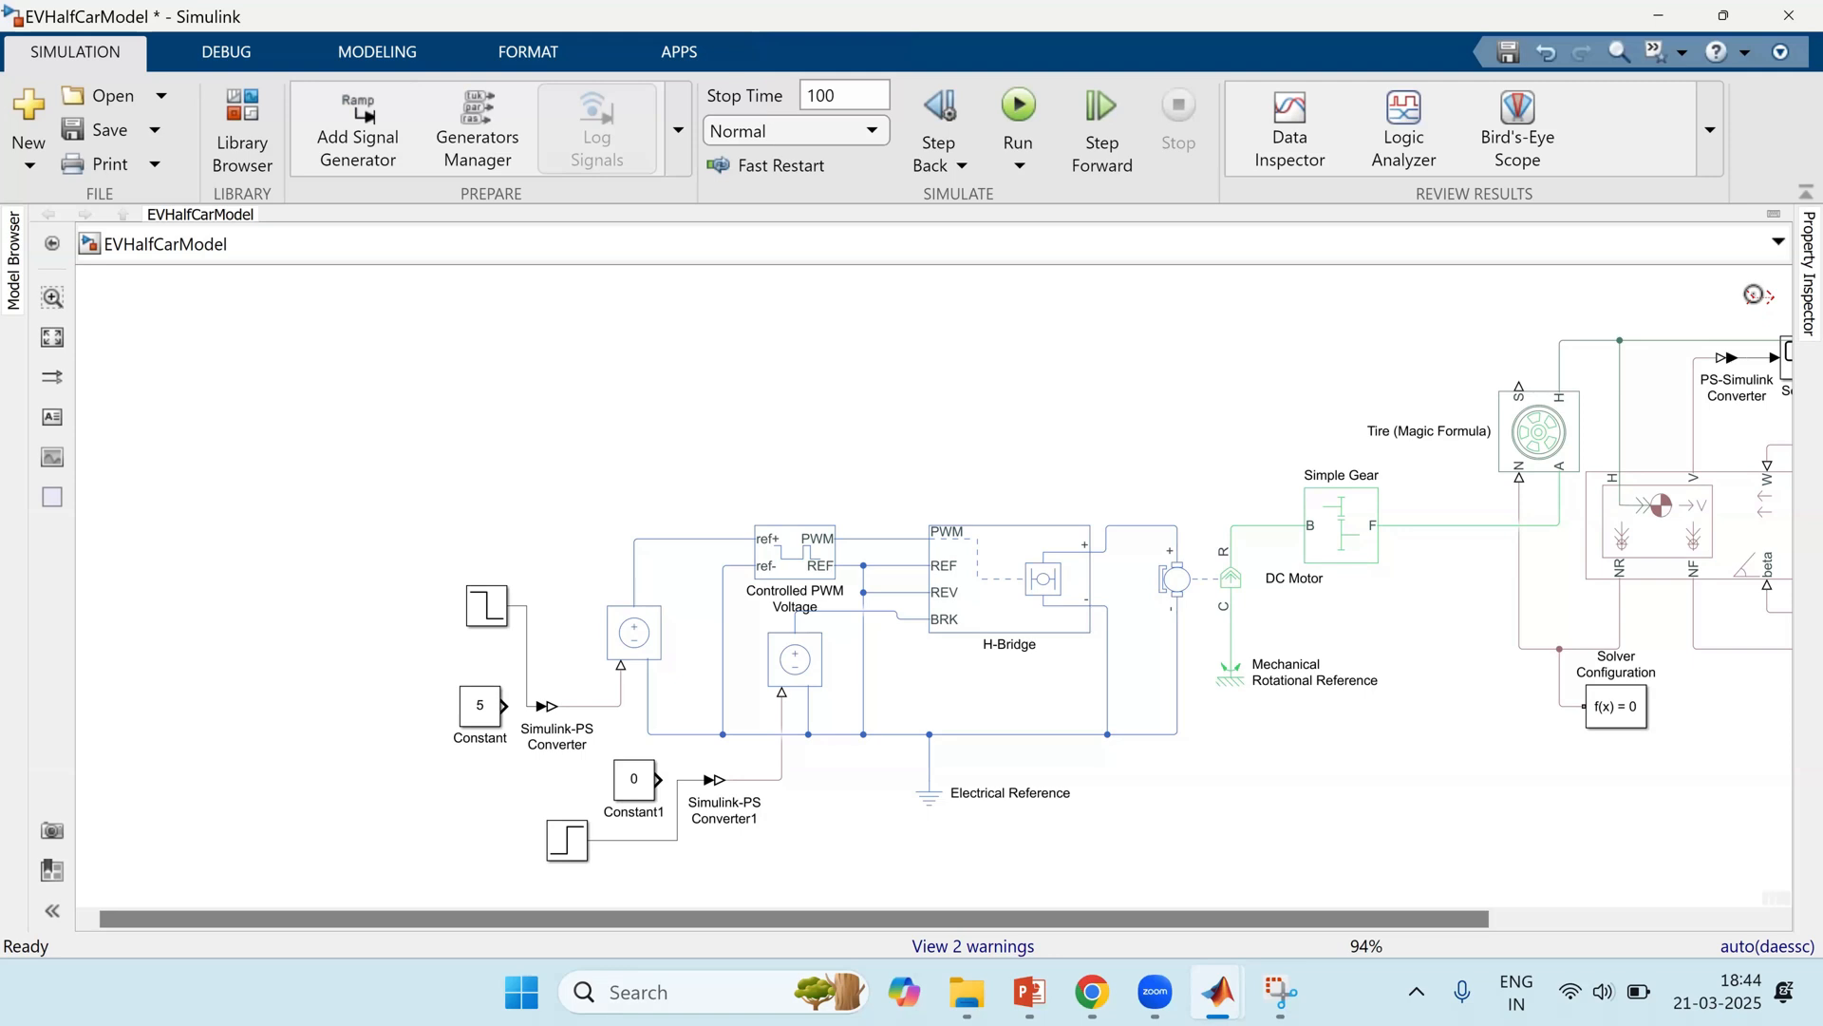
scroll(1466, 316, "right", 3)
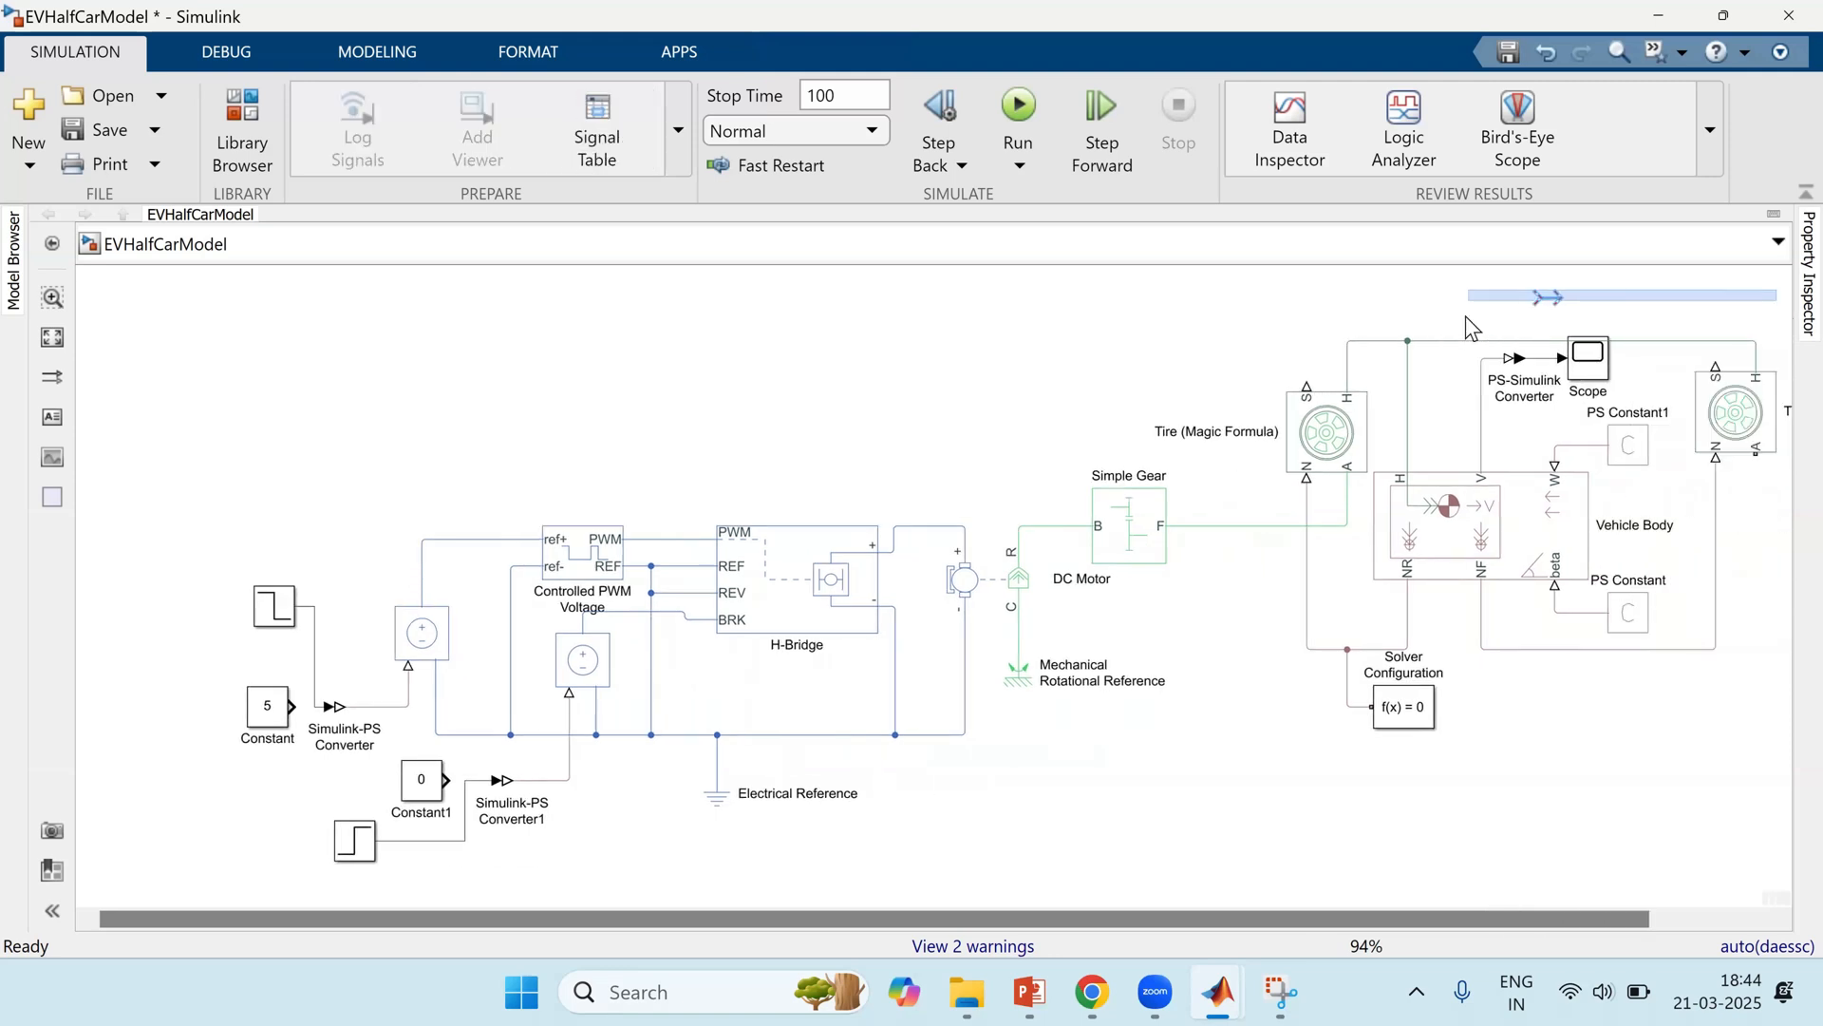
left_click_drag(1525, 317, 1525, 317)
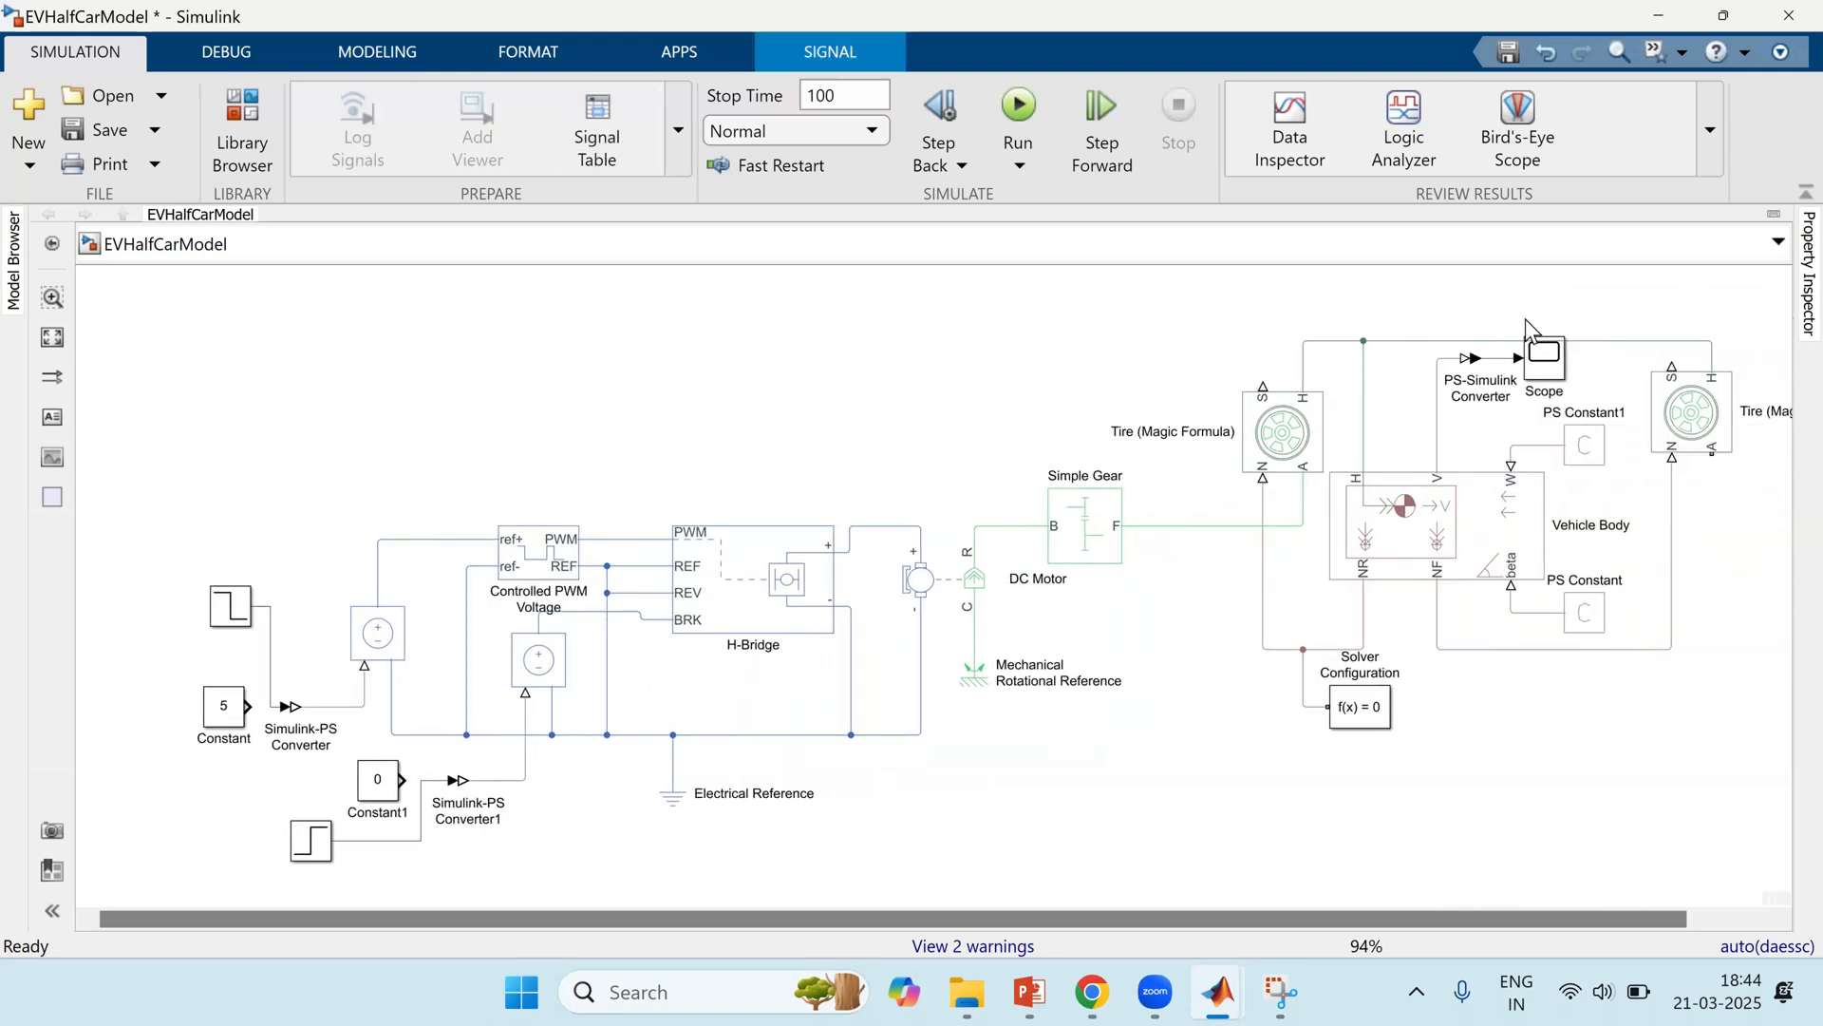
key("Delete")
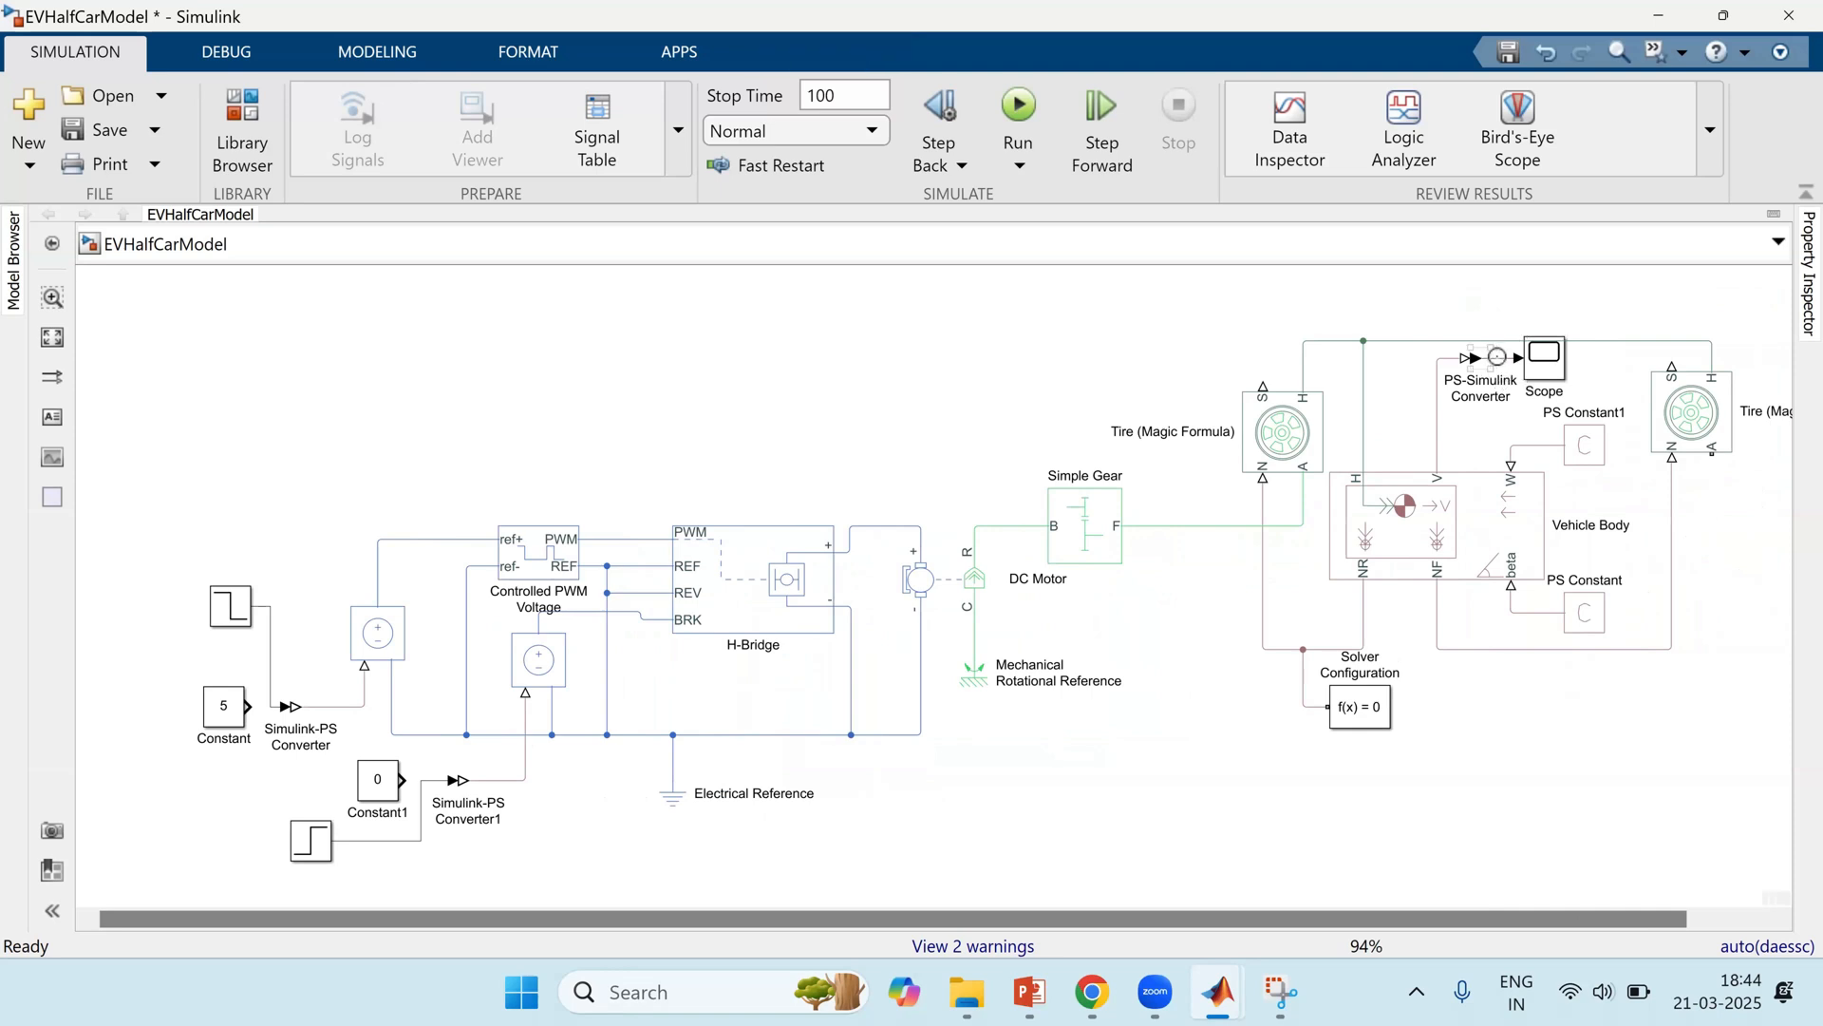
Step: Branch the velocity signal off the line entering the Scope and route it over the model to its far left side
double_click(1547, 358)
mouse_move(1548, 358)
left_mouse_down()
mouse_move(1587, 358)
mouse_move(1525, 287)
mouse_move(899, 391)
mouse_move(213, 420)
mouse_move(162, 395)
mouse_move(145, 442)
left_mouse_up()
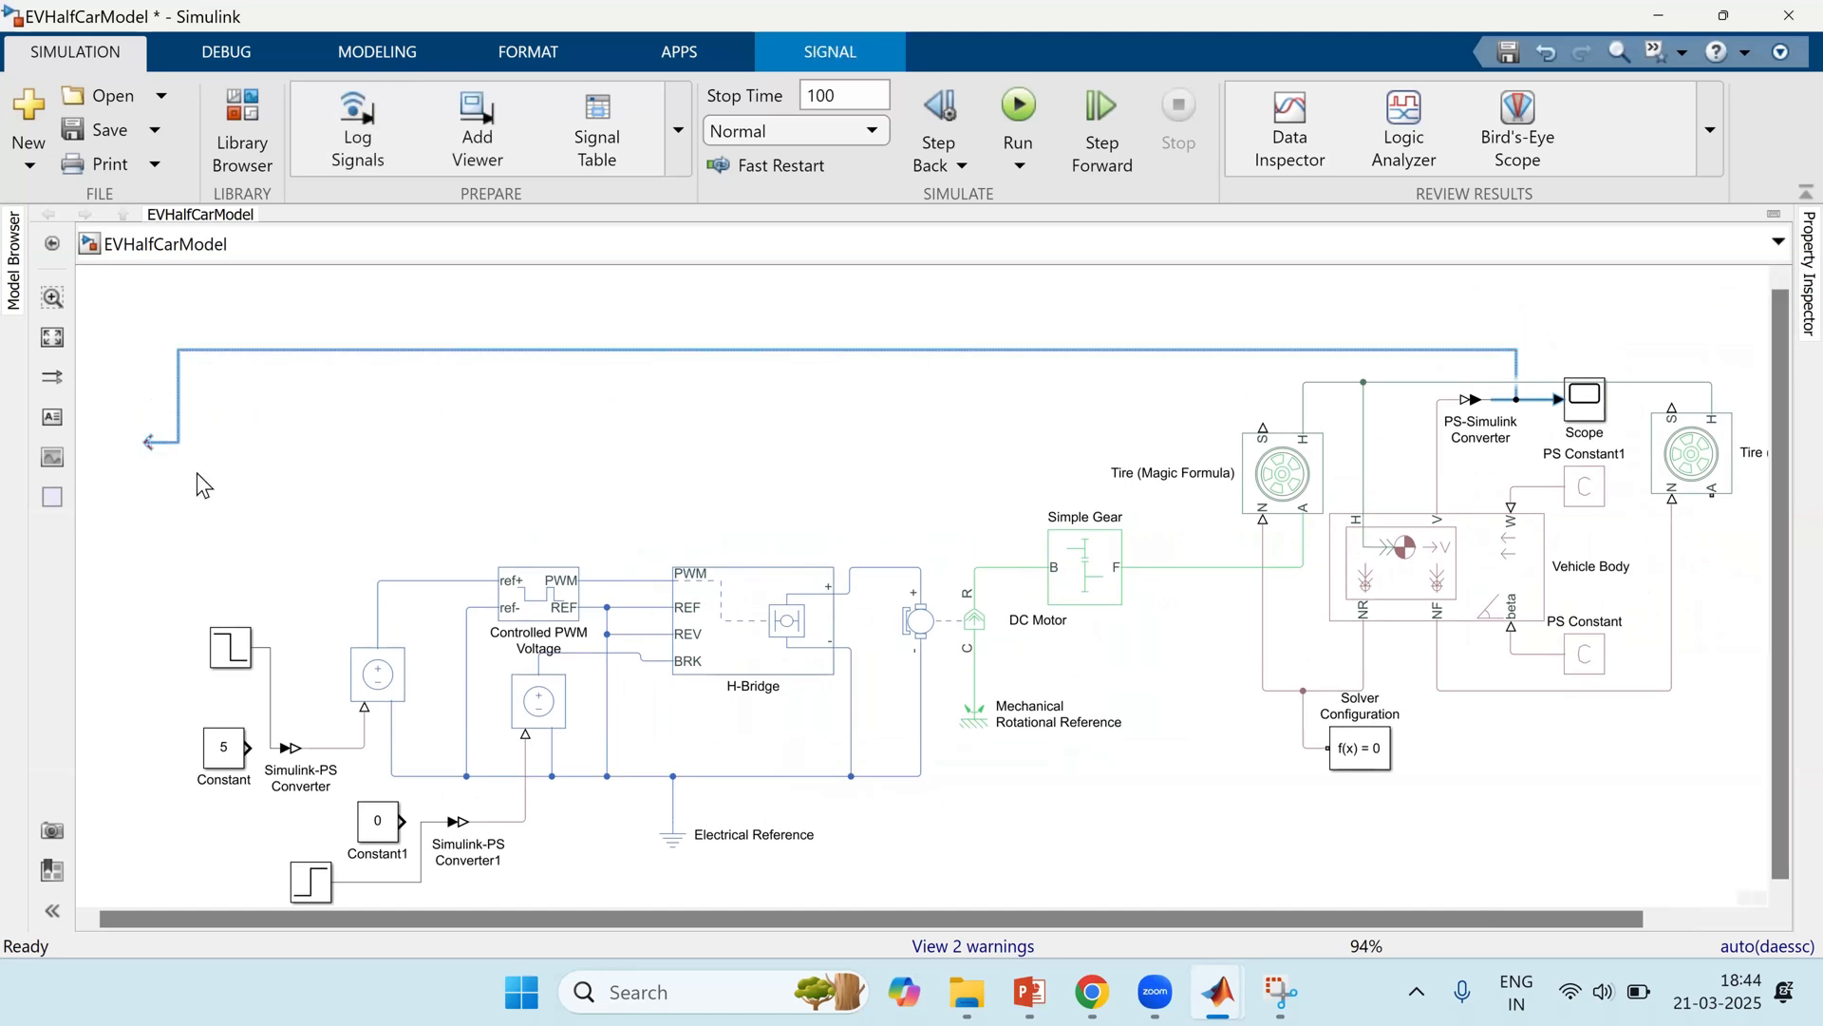
left_click(261, 490)
Step: Insert a Longitudinal Driver block from the Powertrain Blockset left of the Step block and enlarge it
left_click_drag(492, 502, 750, 496)
double_click(487, 643)
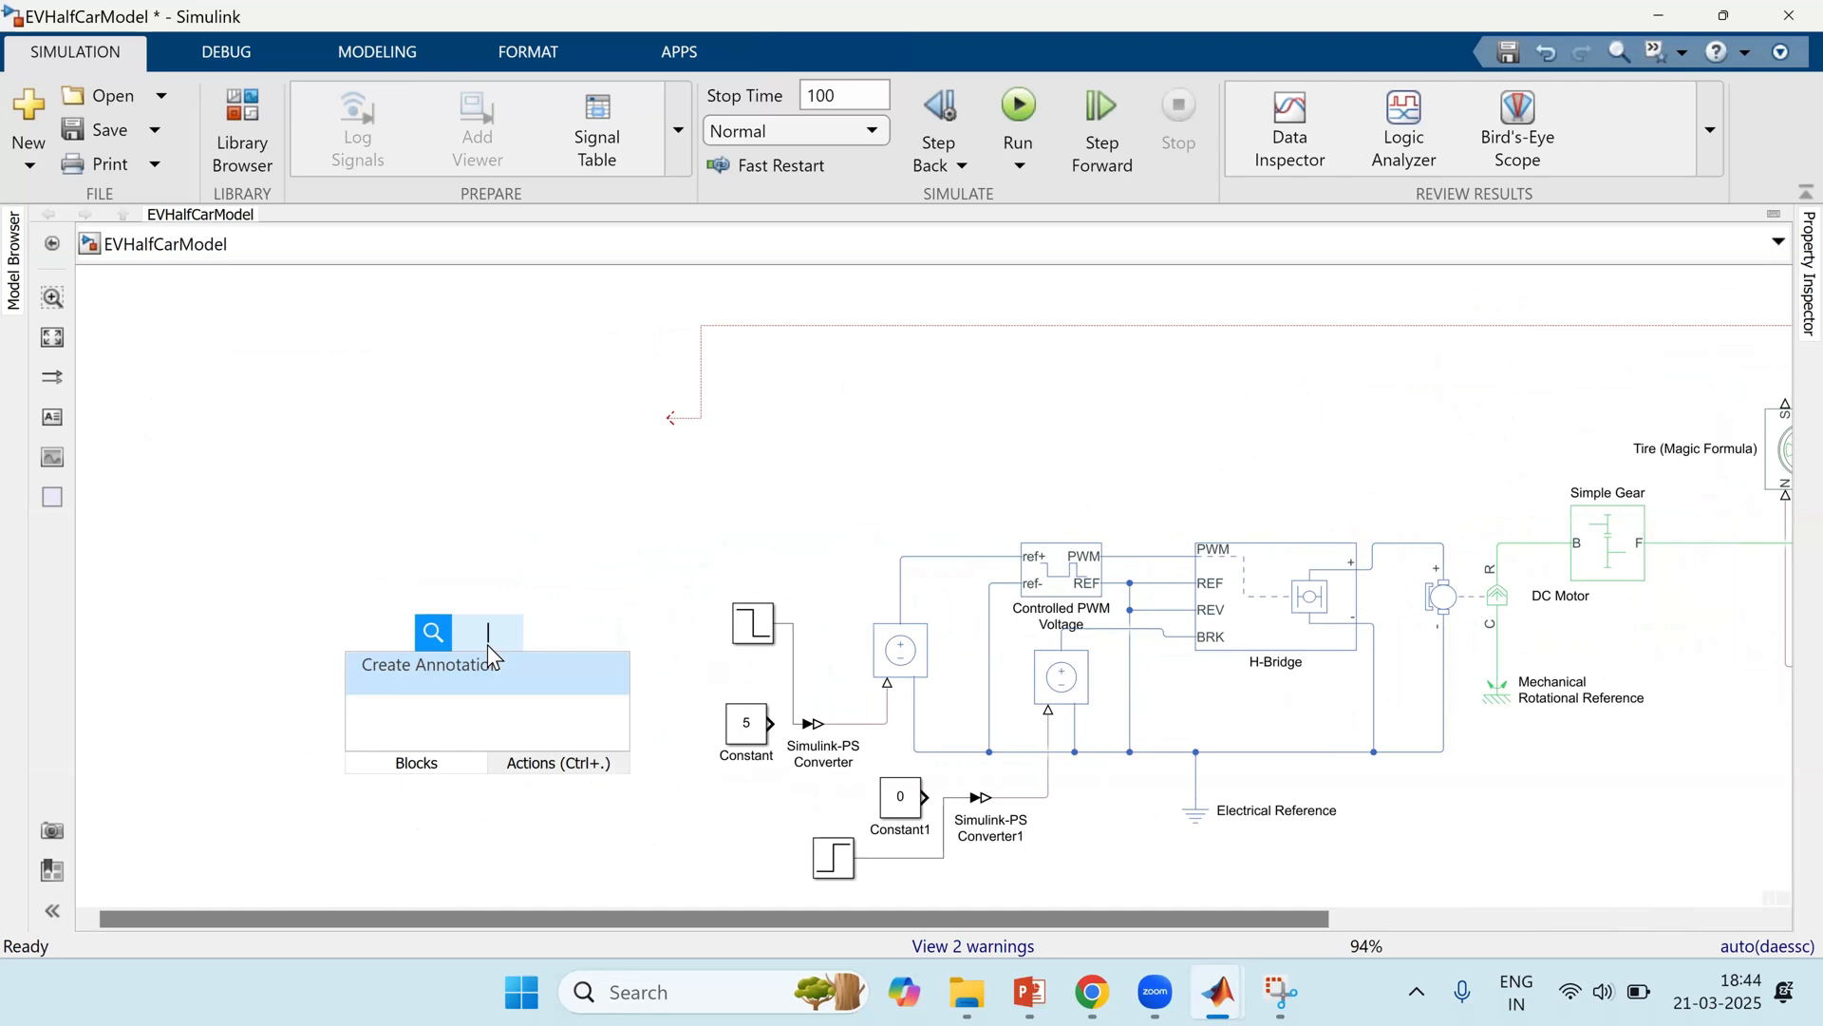
type("logn")
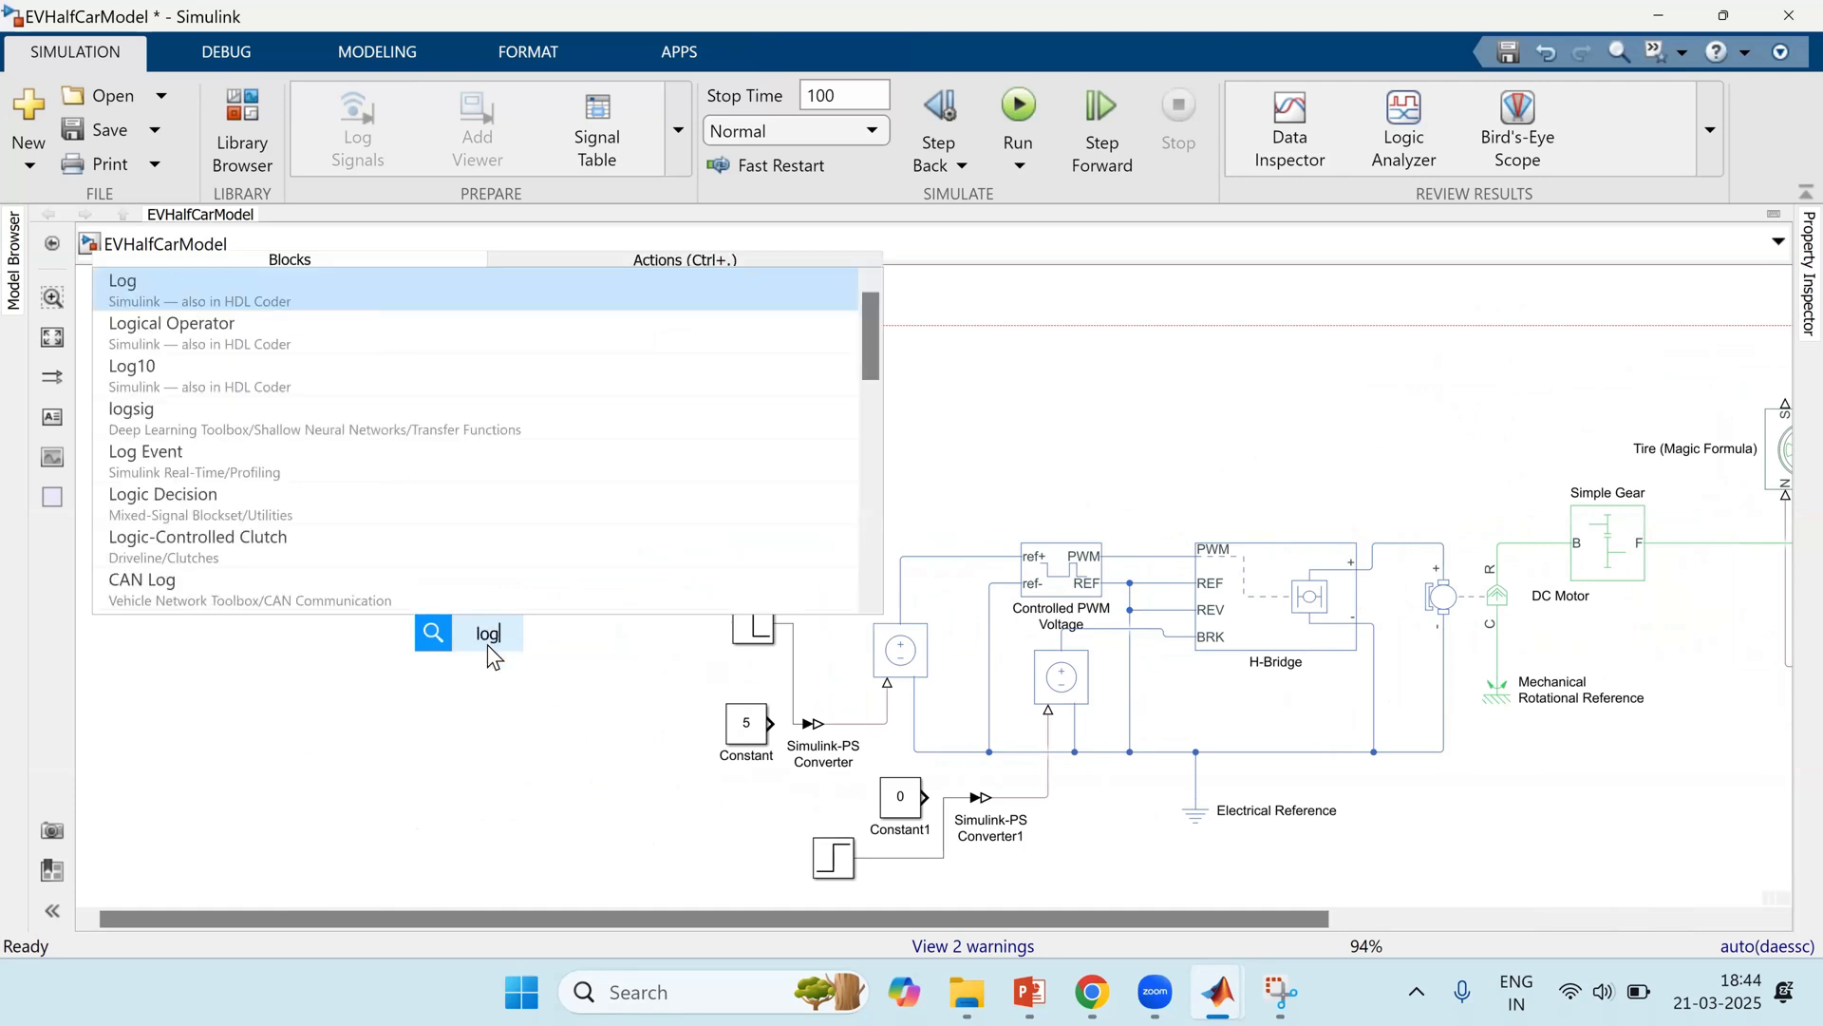
key("BackSpace")
key("BackSpace")
type("ng")
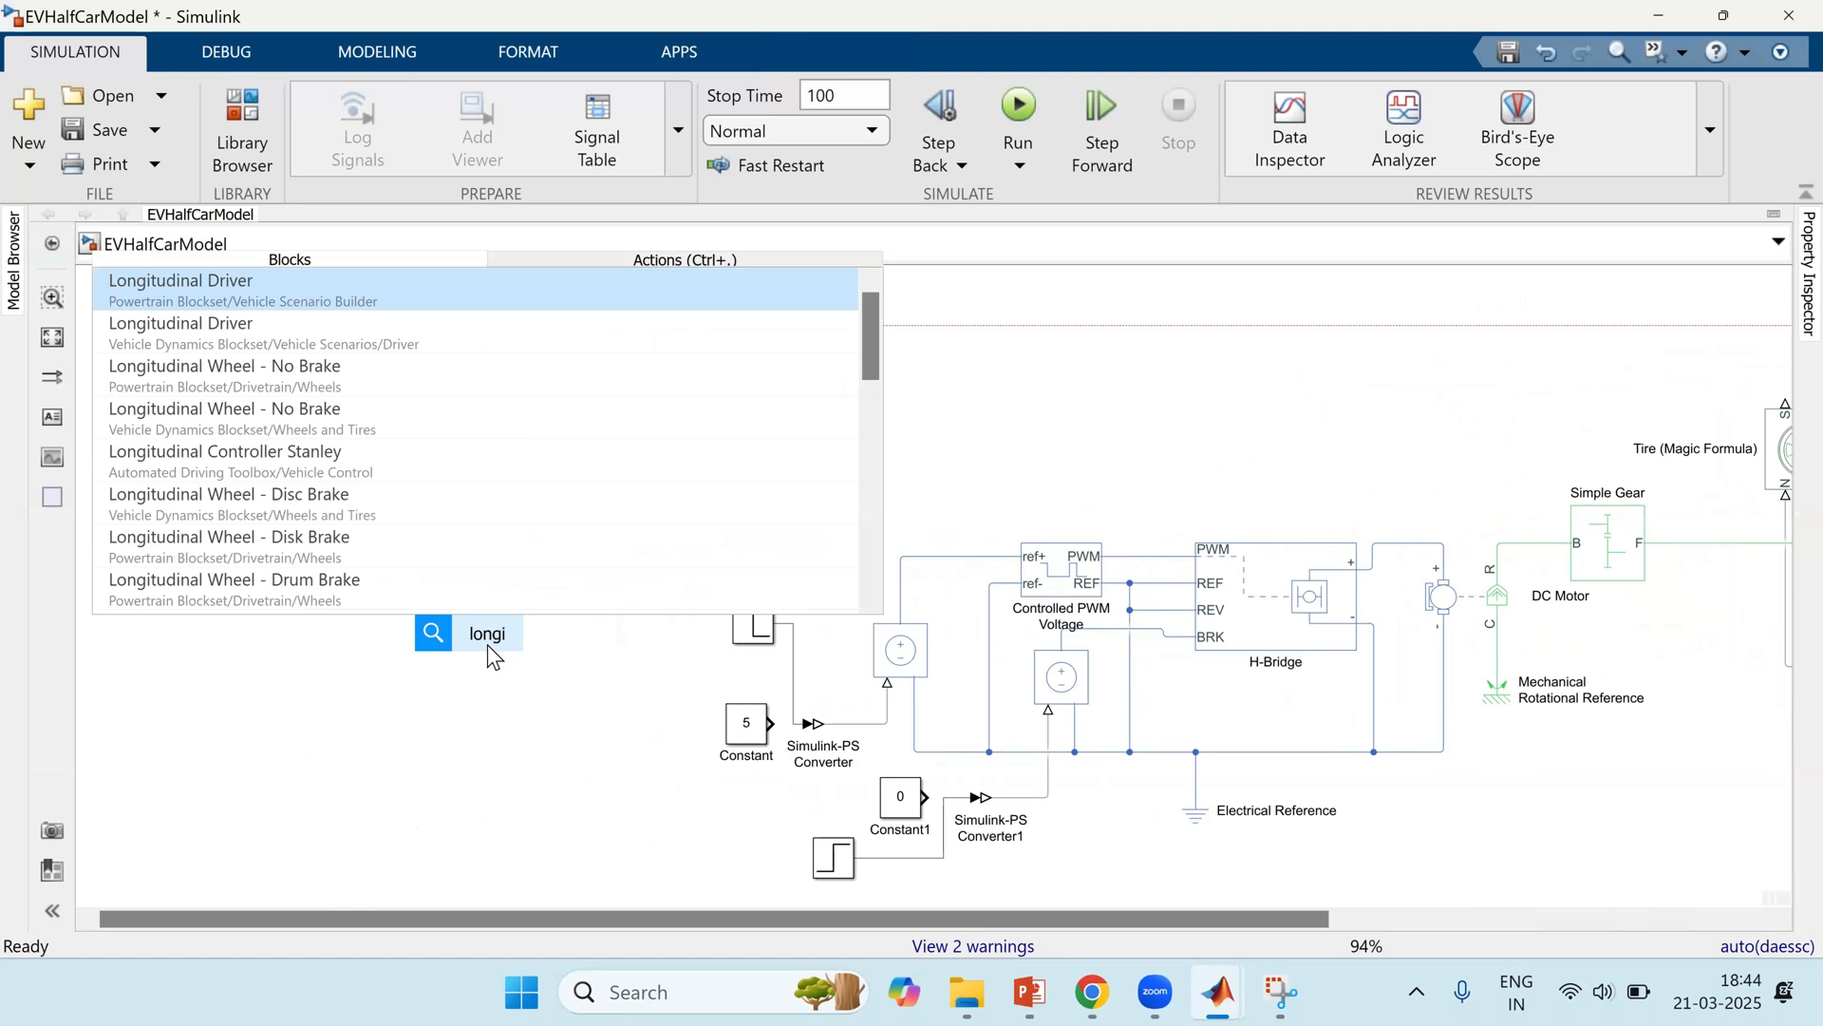
type("i")
key("Return")
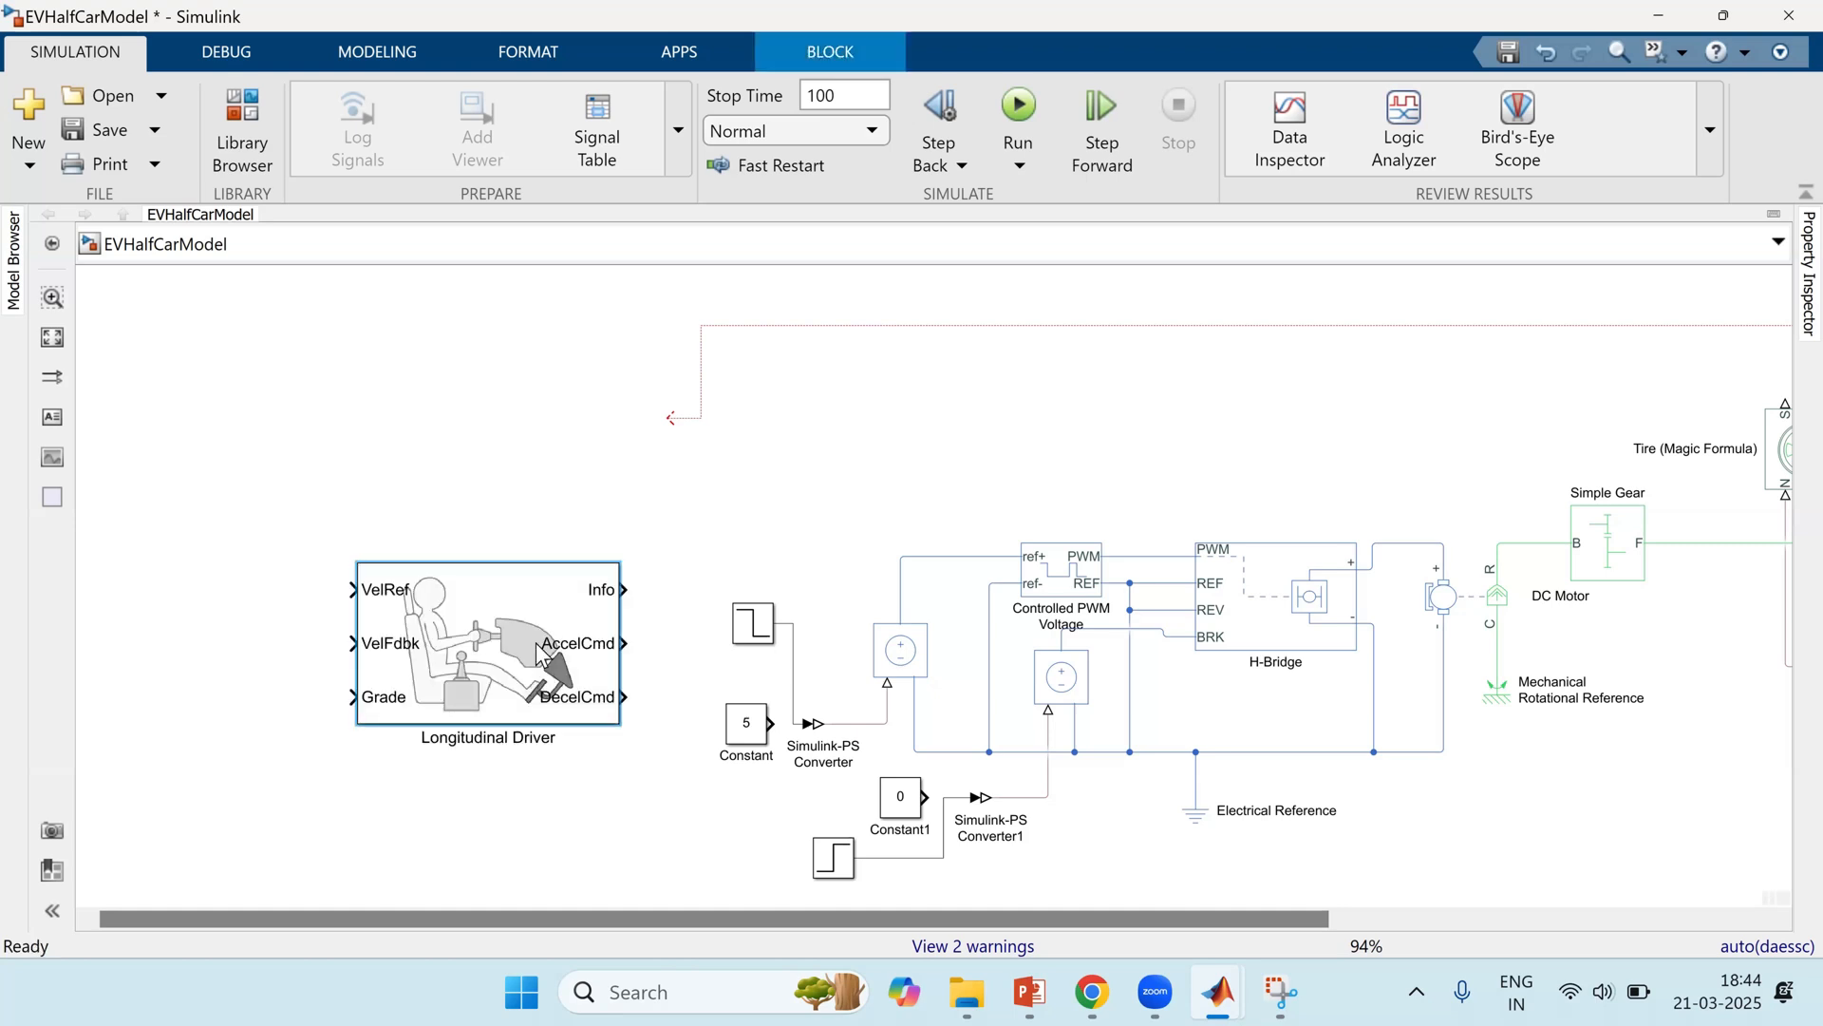
left_click(620, 727)
left_click_drag(675, 806, 680, 805)
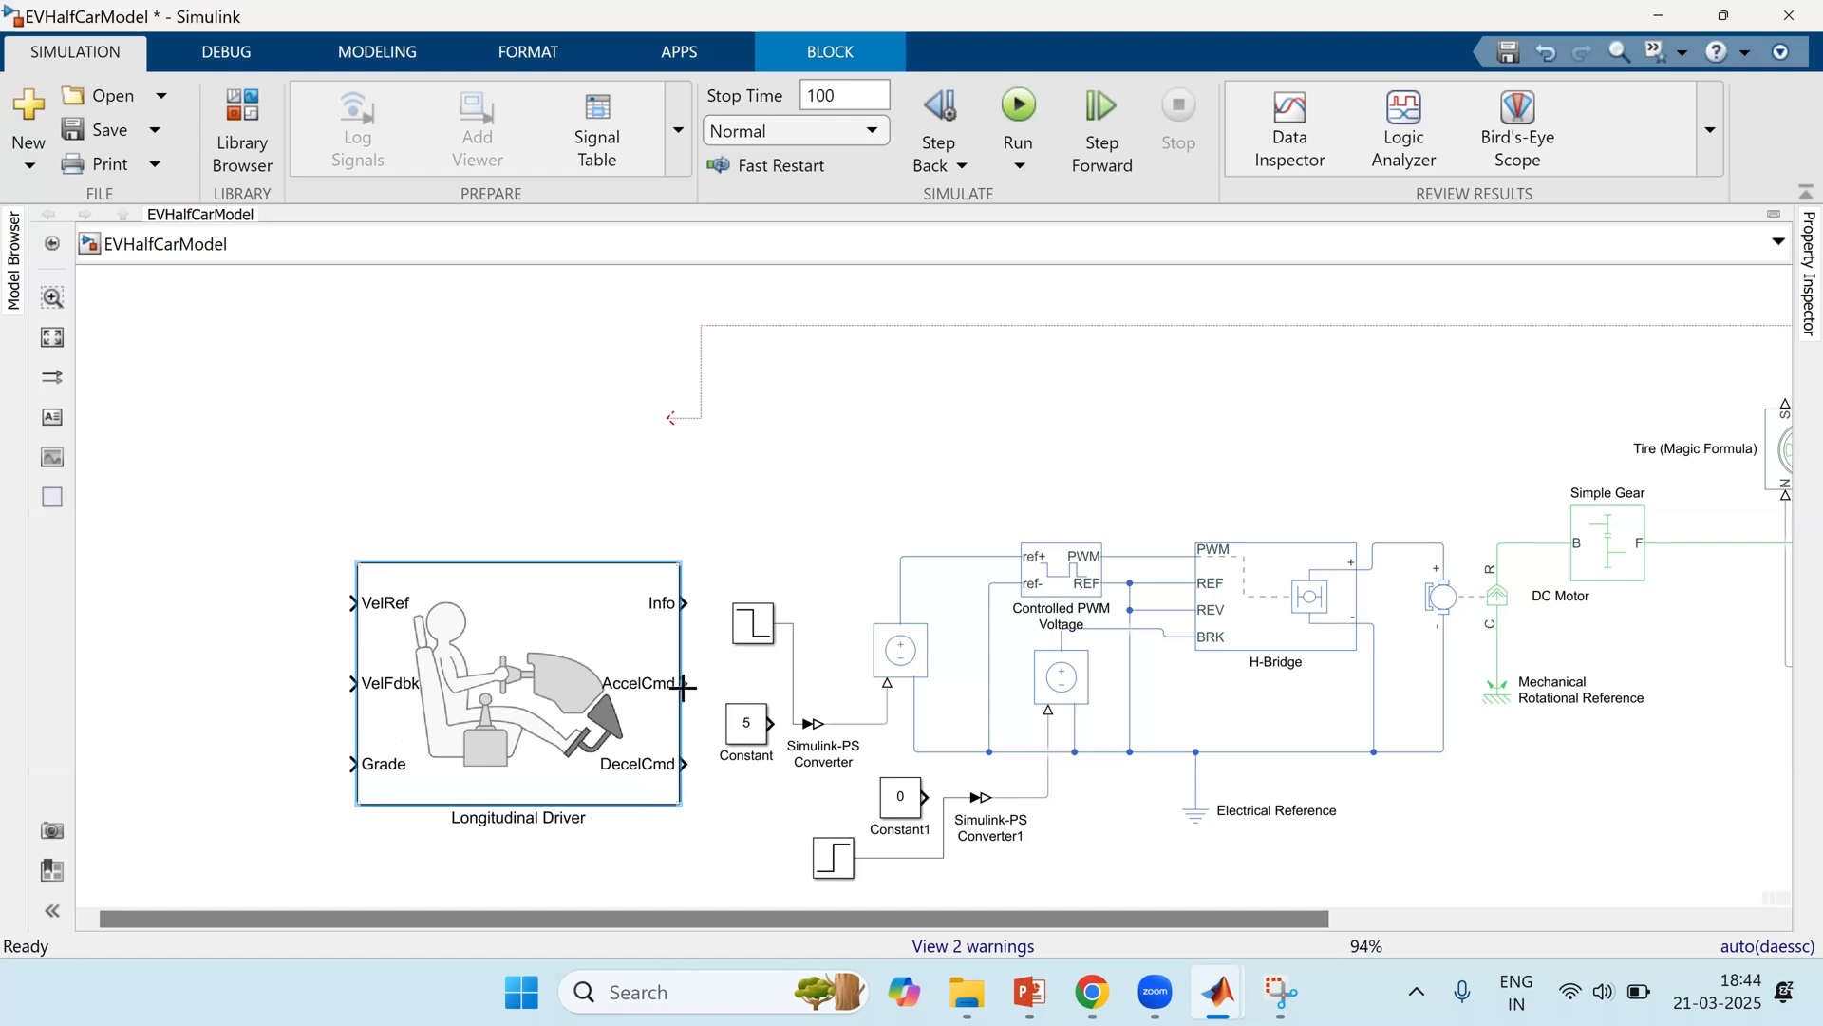
Step: Connect the open end of the velocity feedback line to the Longitudinal Driver's VelFdbk input
left_click(687, 763)
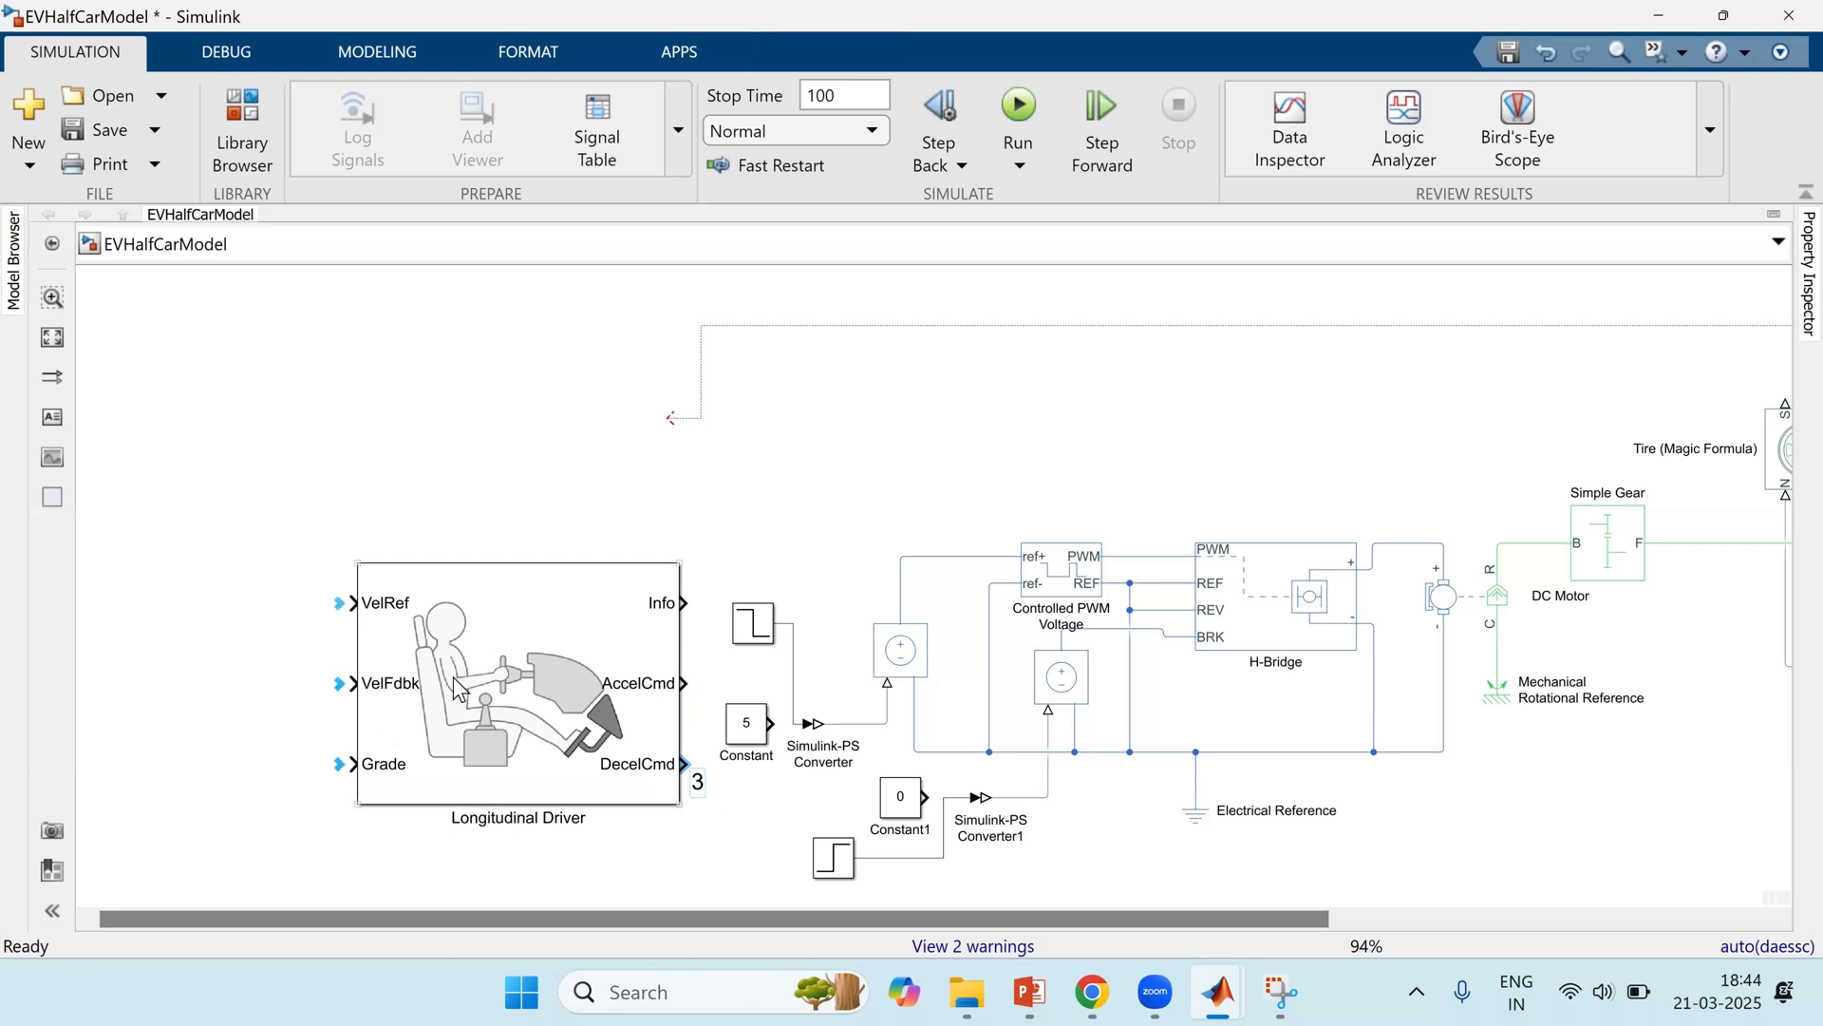
left_click(304, 612)
left_click_drag(1270, 914, 1529, 900)
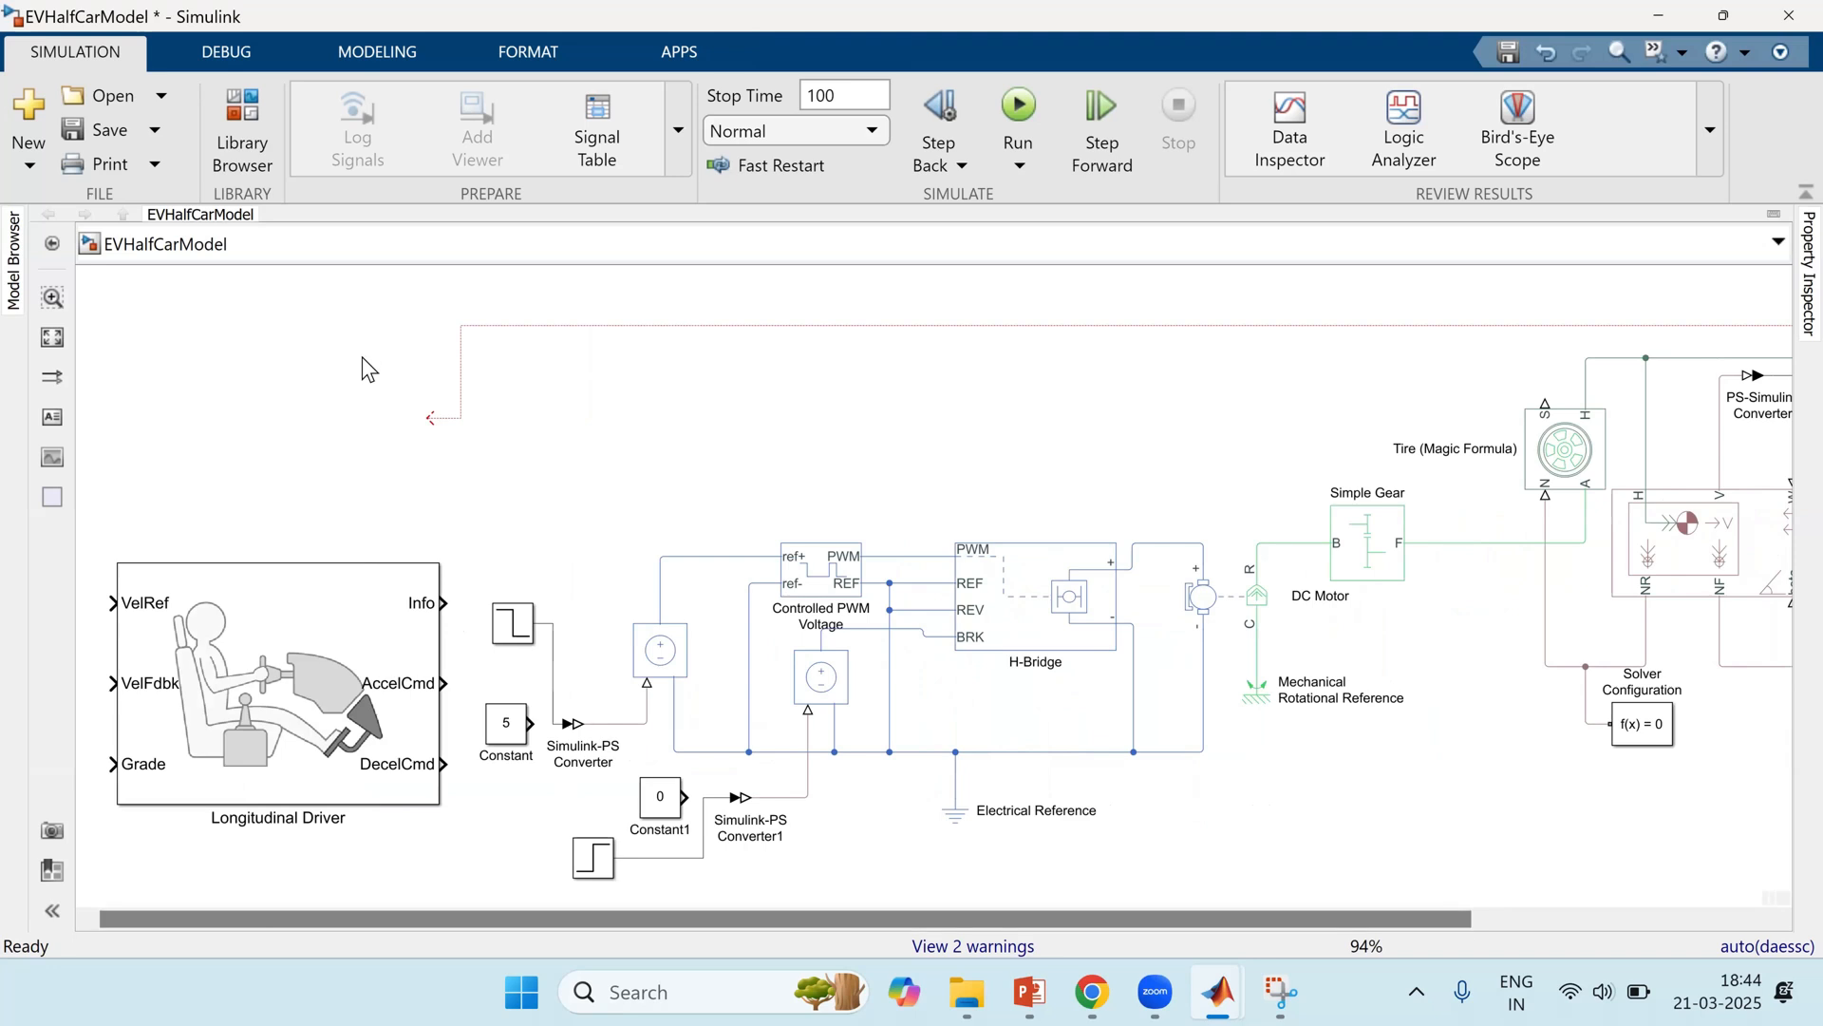
left_click_drag(436, 418, 203, 684)
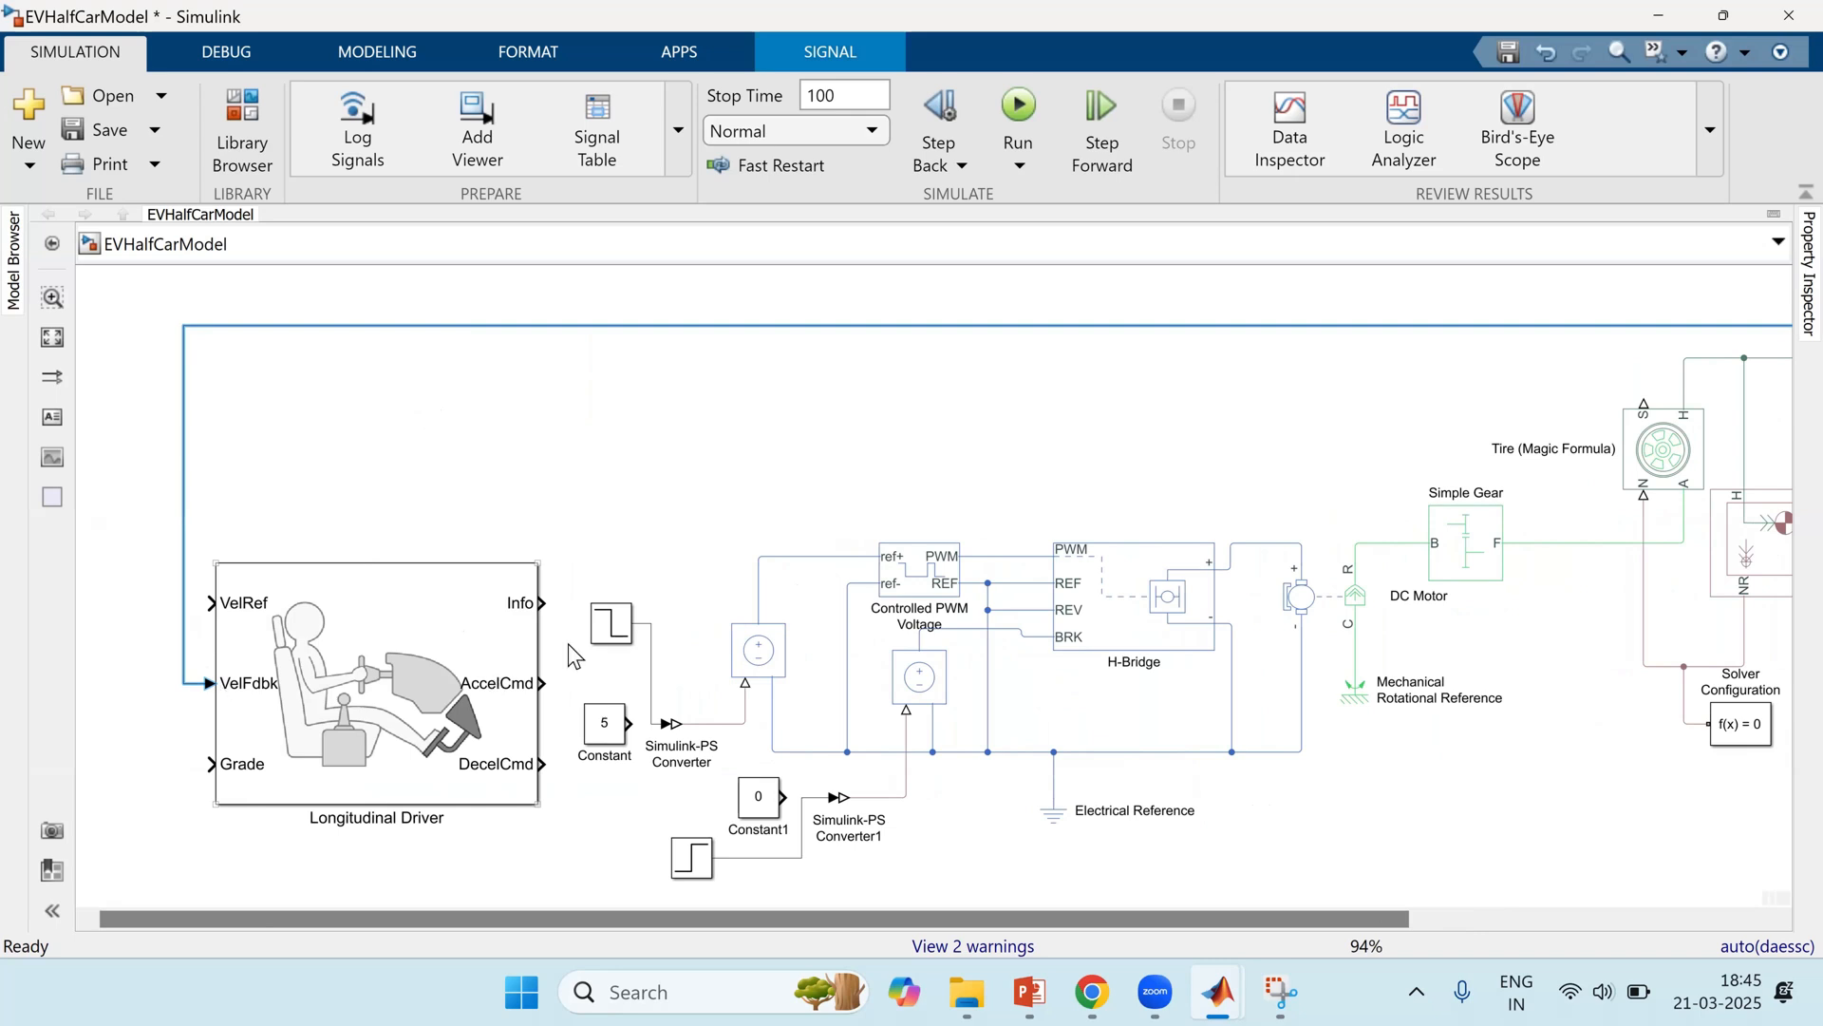
Step: Disconnect both Step blocks and wire AccelCmd to Simulink-PS Converter and DecelCmd to Simulink-PS Converter1 instead
left_click(650, 668)
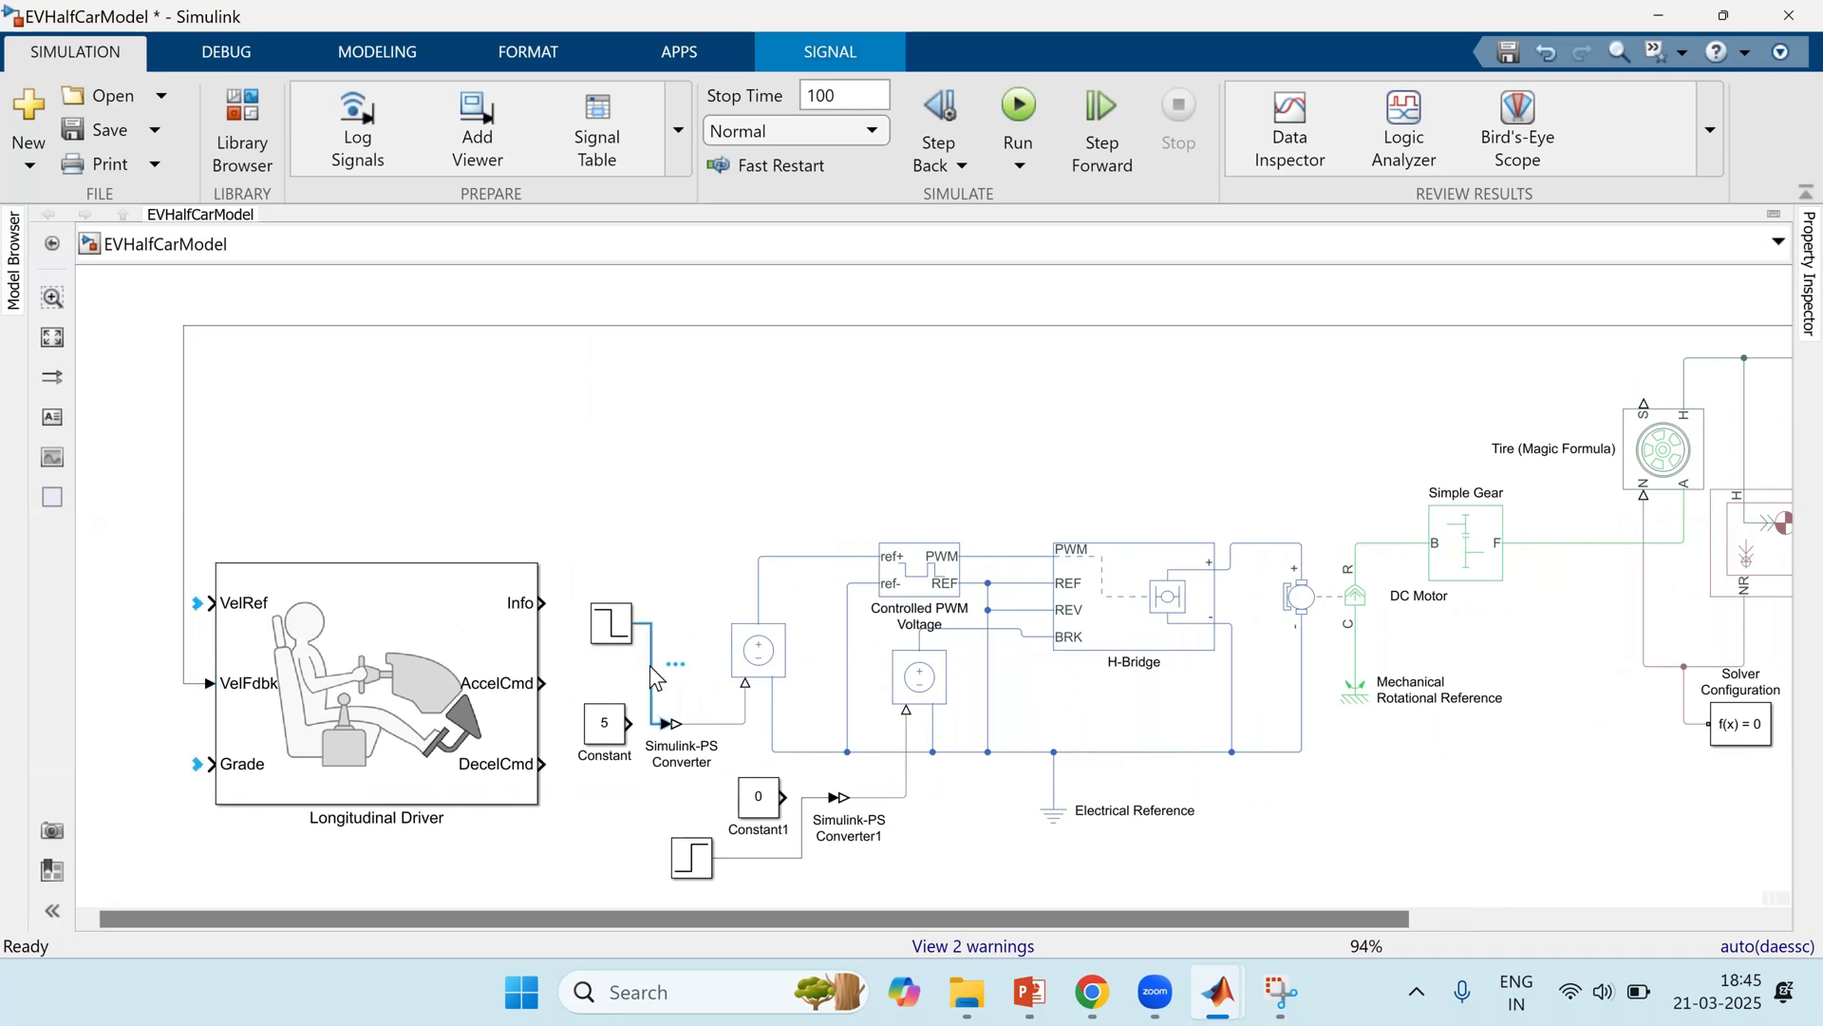
left_click_drag(546, 684, 667, 723)
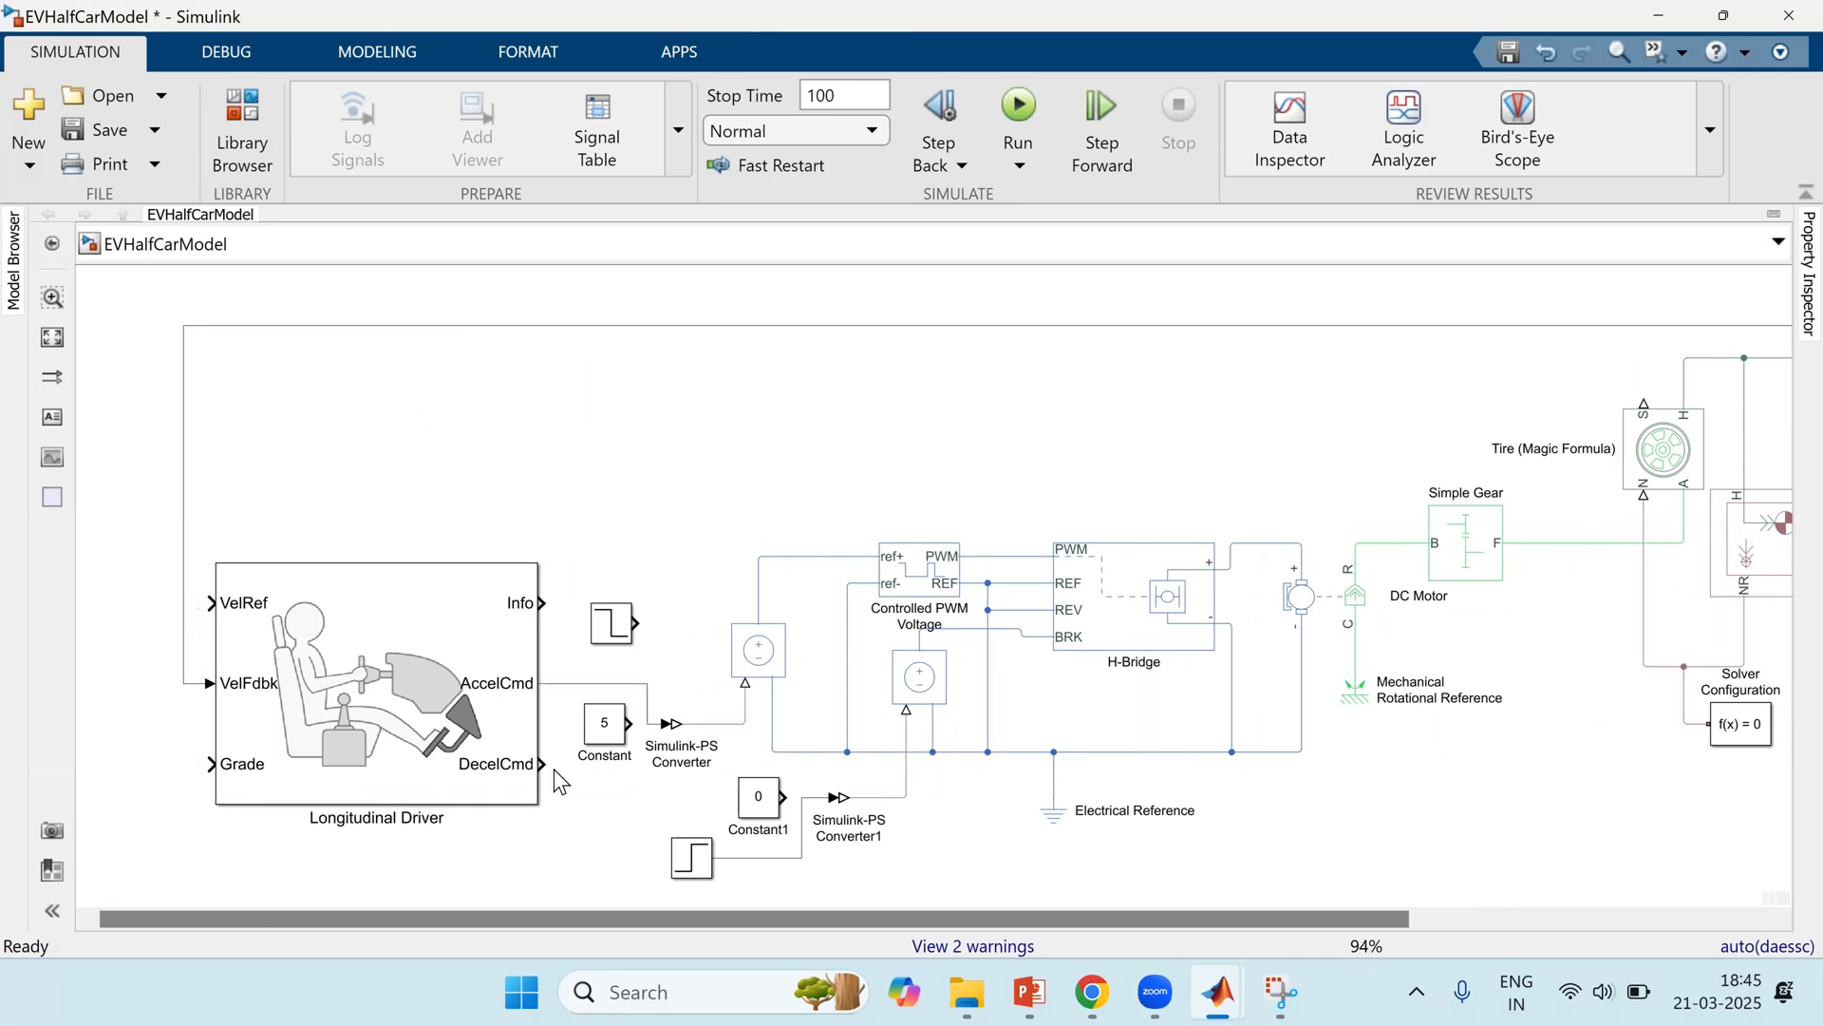
left_click(737, 857)
key("Delete")
left_click_drag(551, 767, 840, 797)
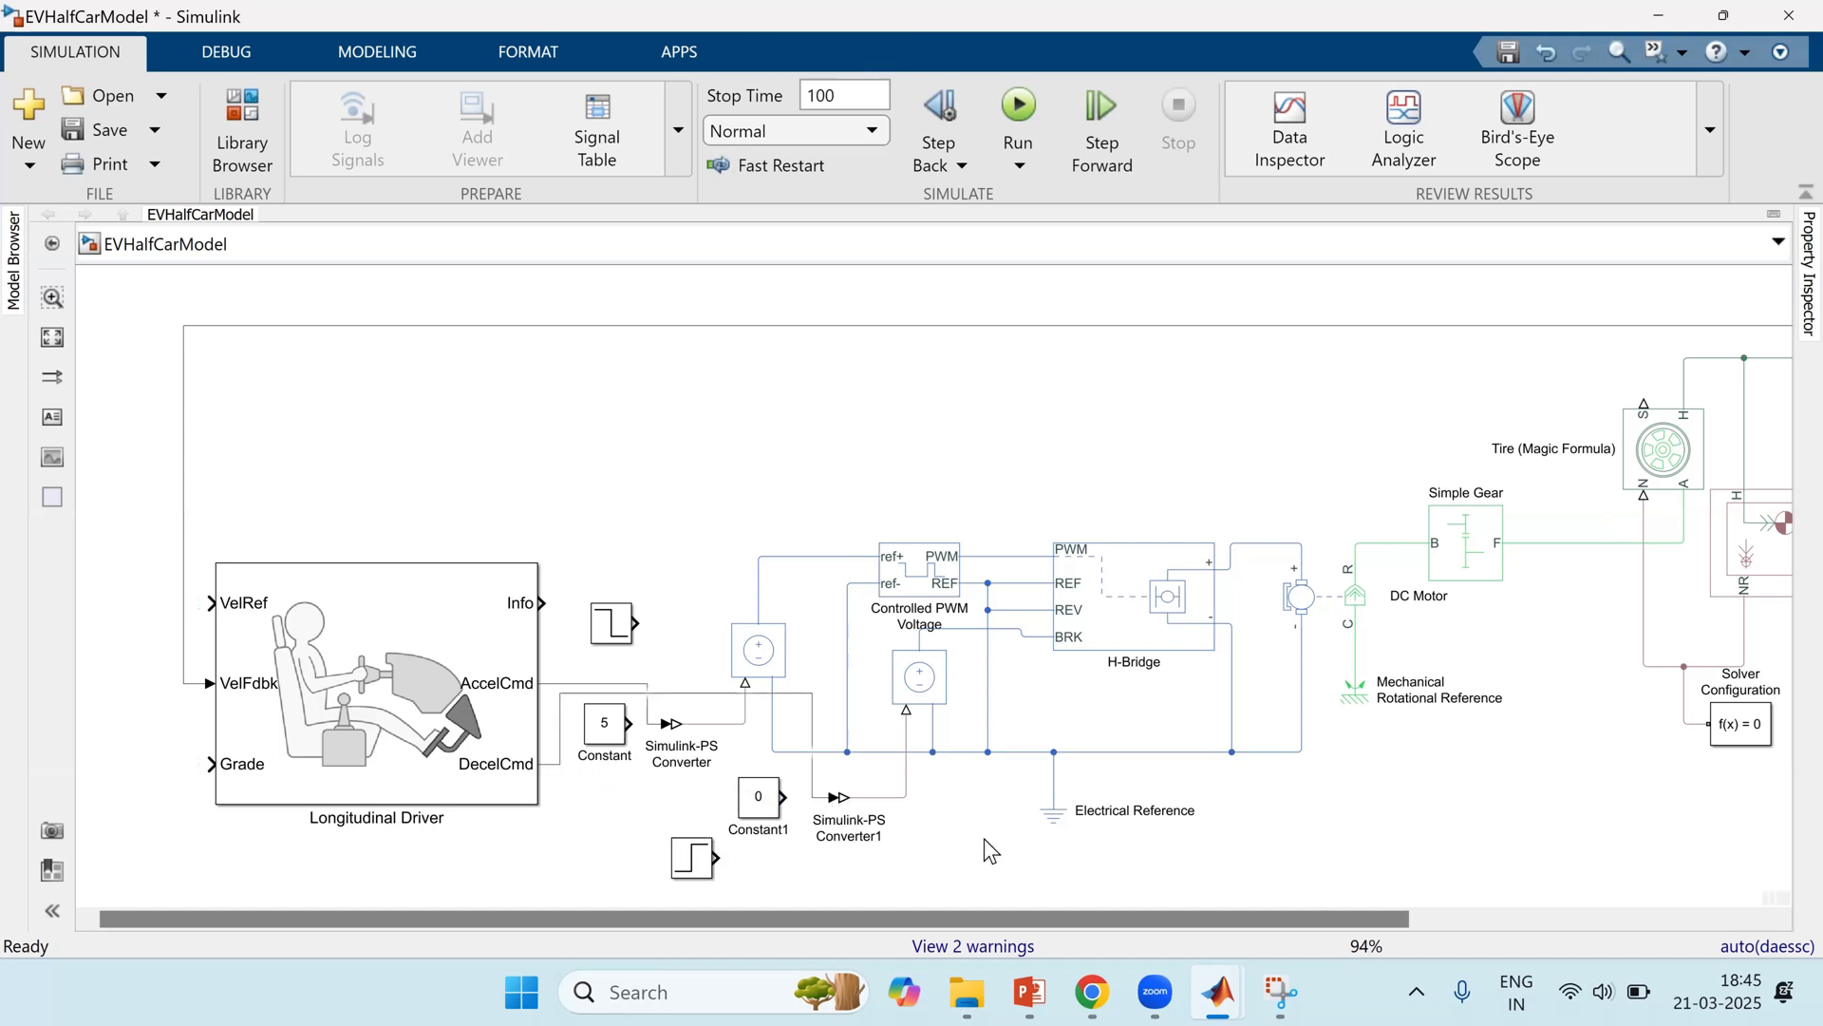
Step: Move Constant1 down beside the Step1 block and reroute the DecelCmd line straight into Simulink-PS Converter1
left_click_drag(693, 694, 757, 856)
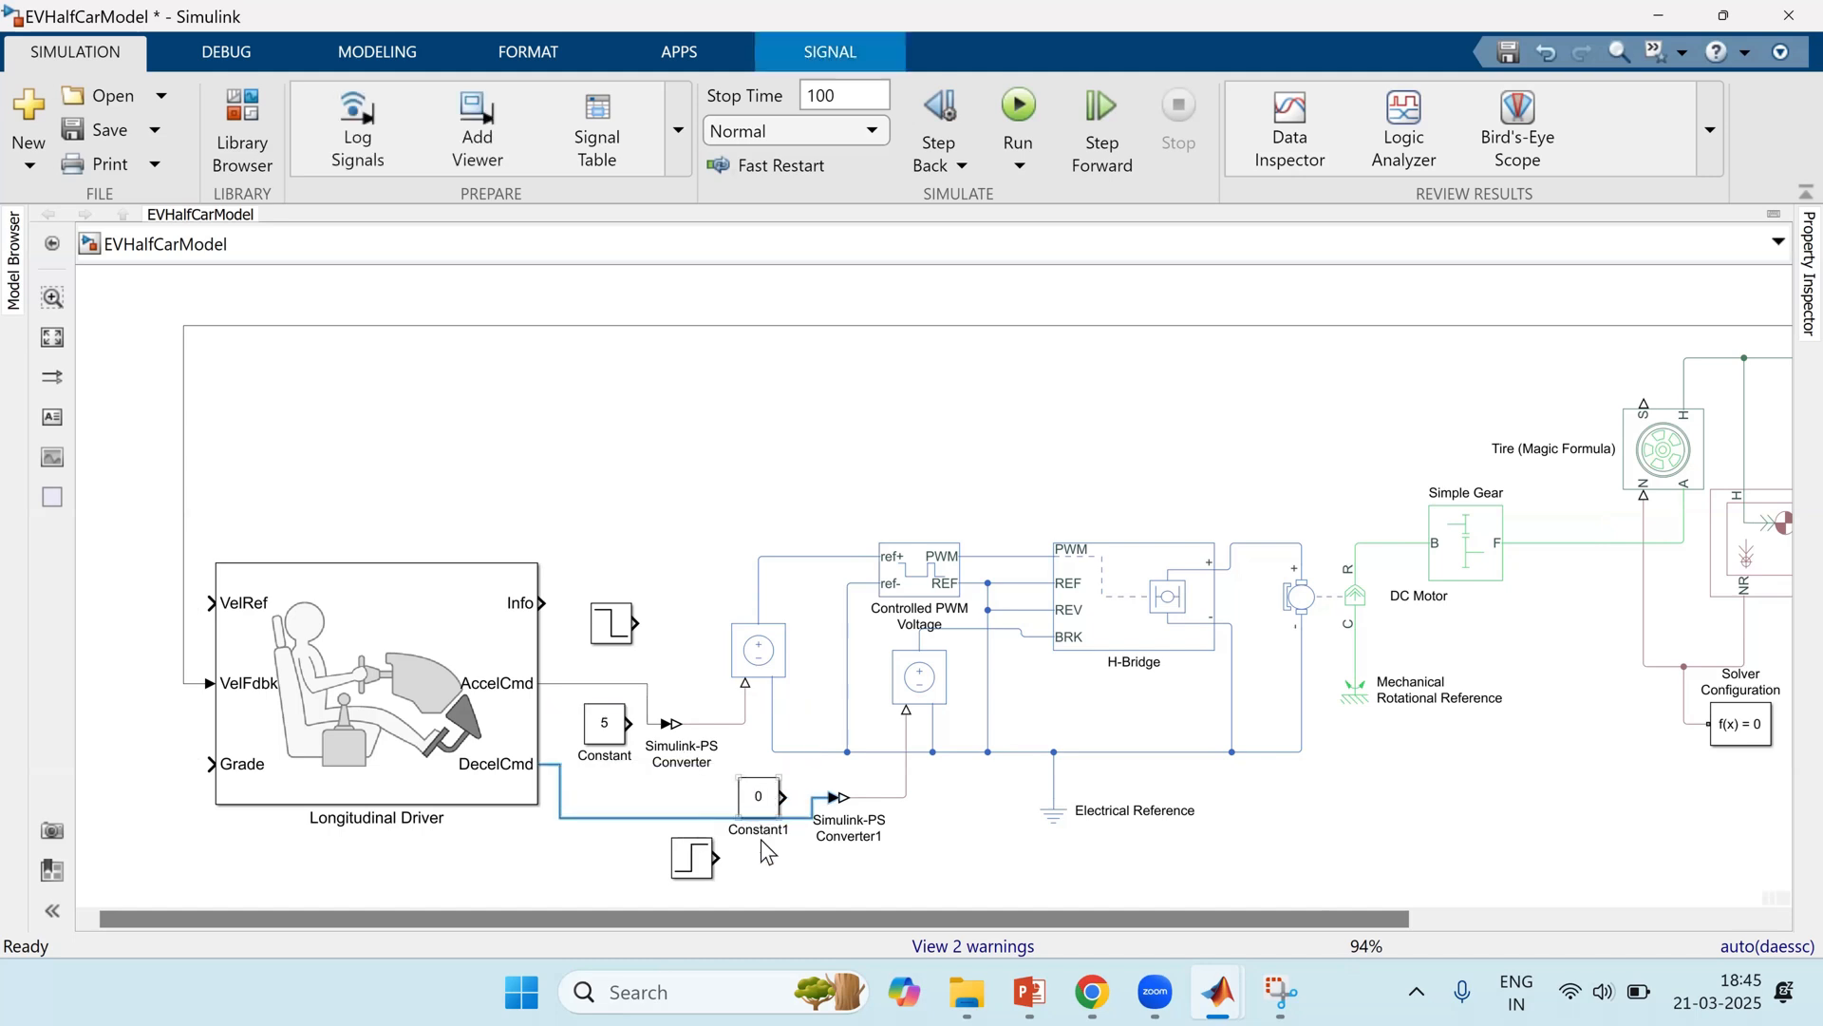
left_click(904, 857)
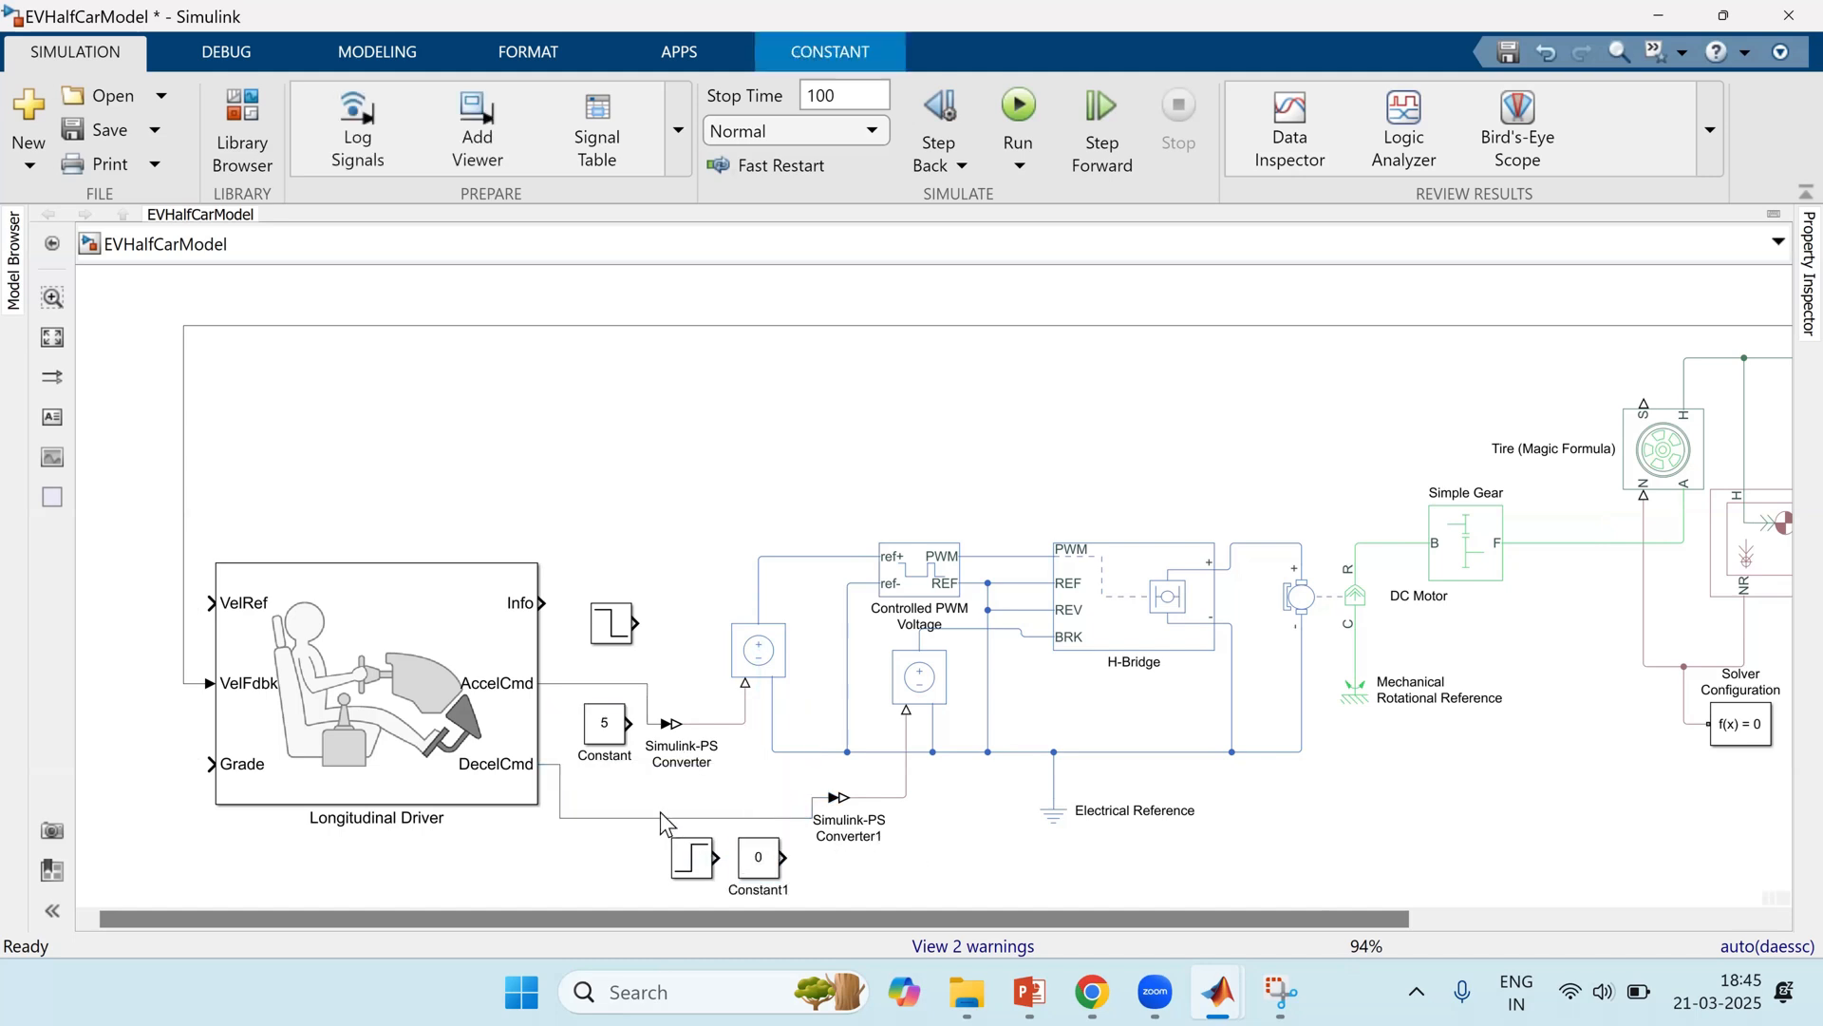
left_click_drag(659, 818, 659, 796)
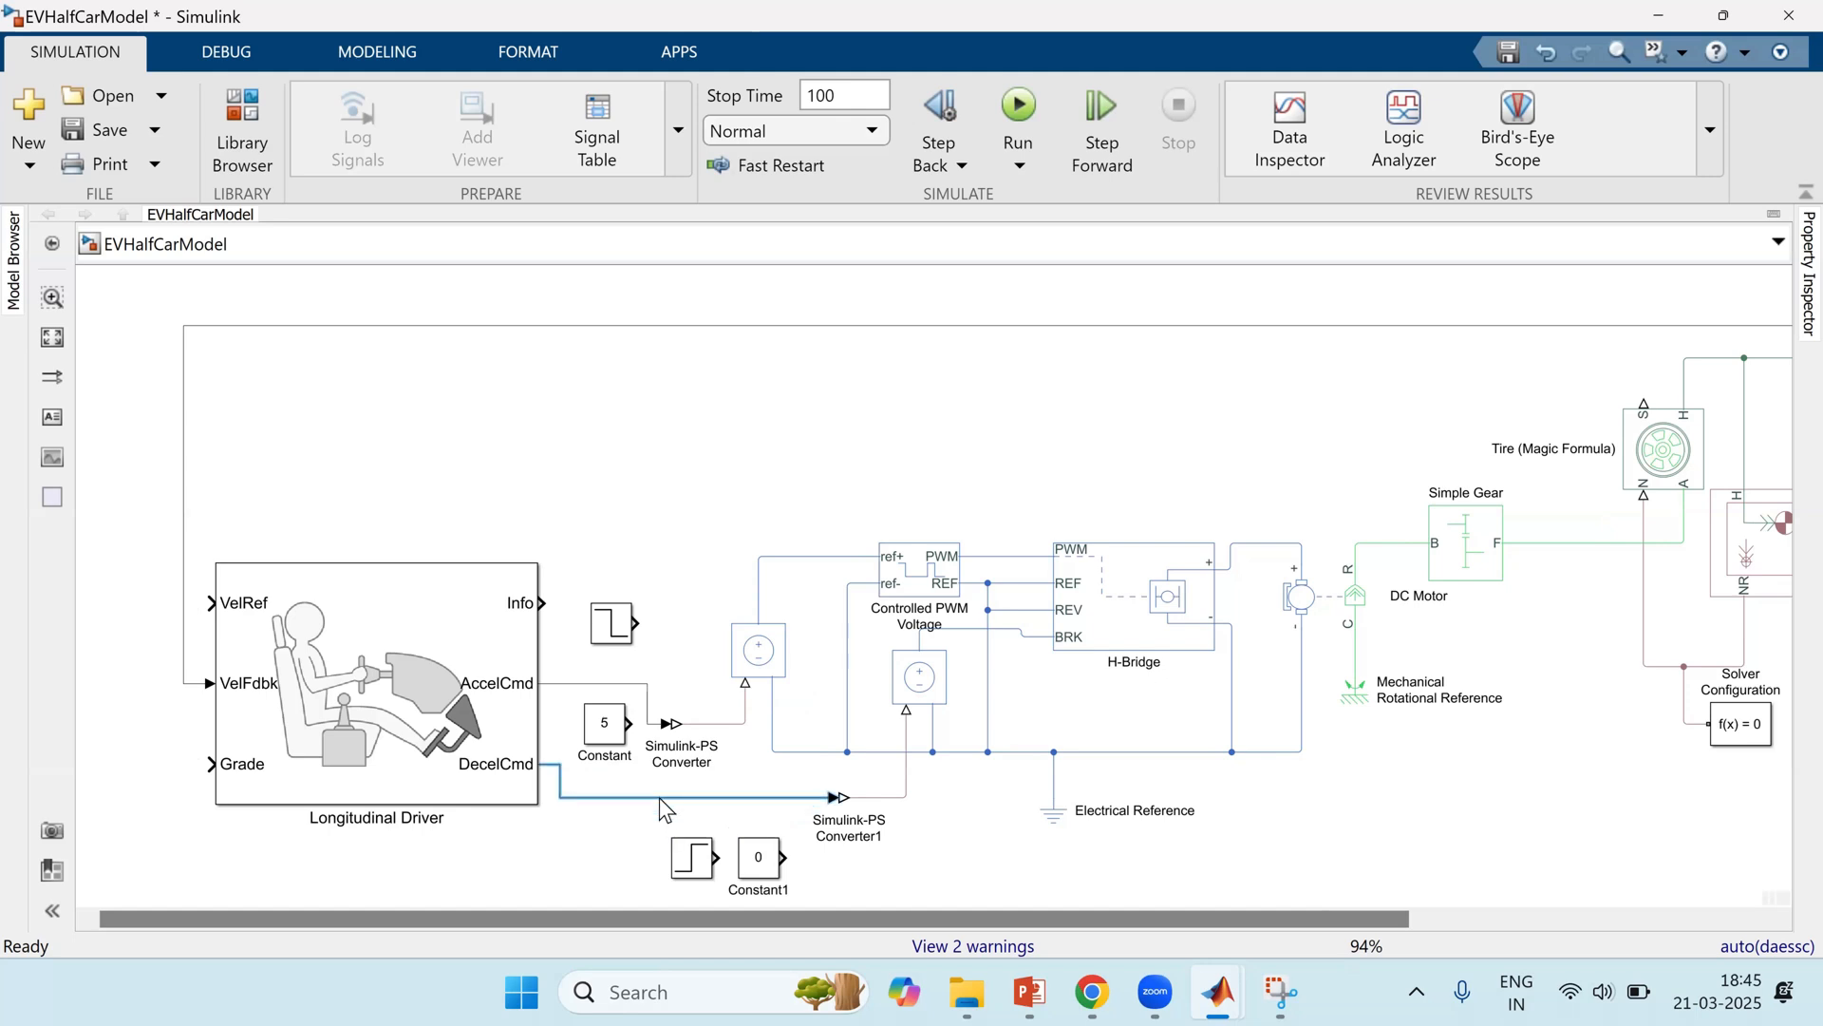
left_click(918, 696)
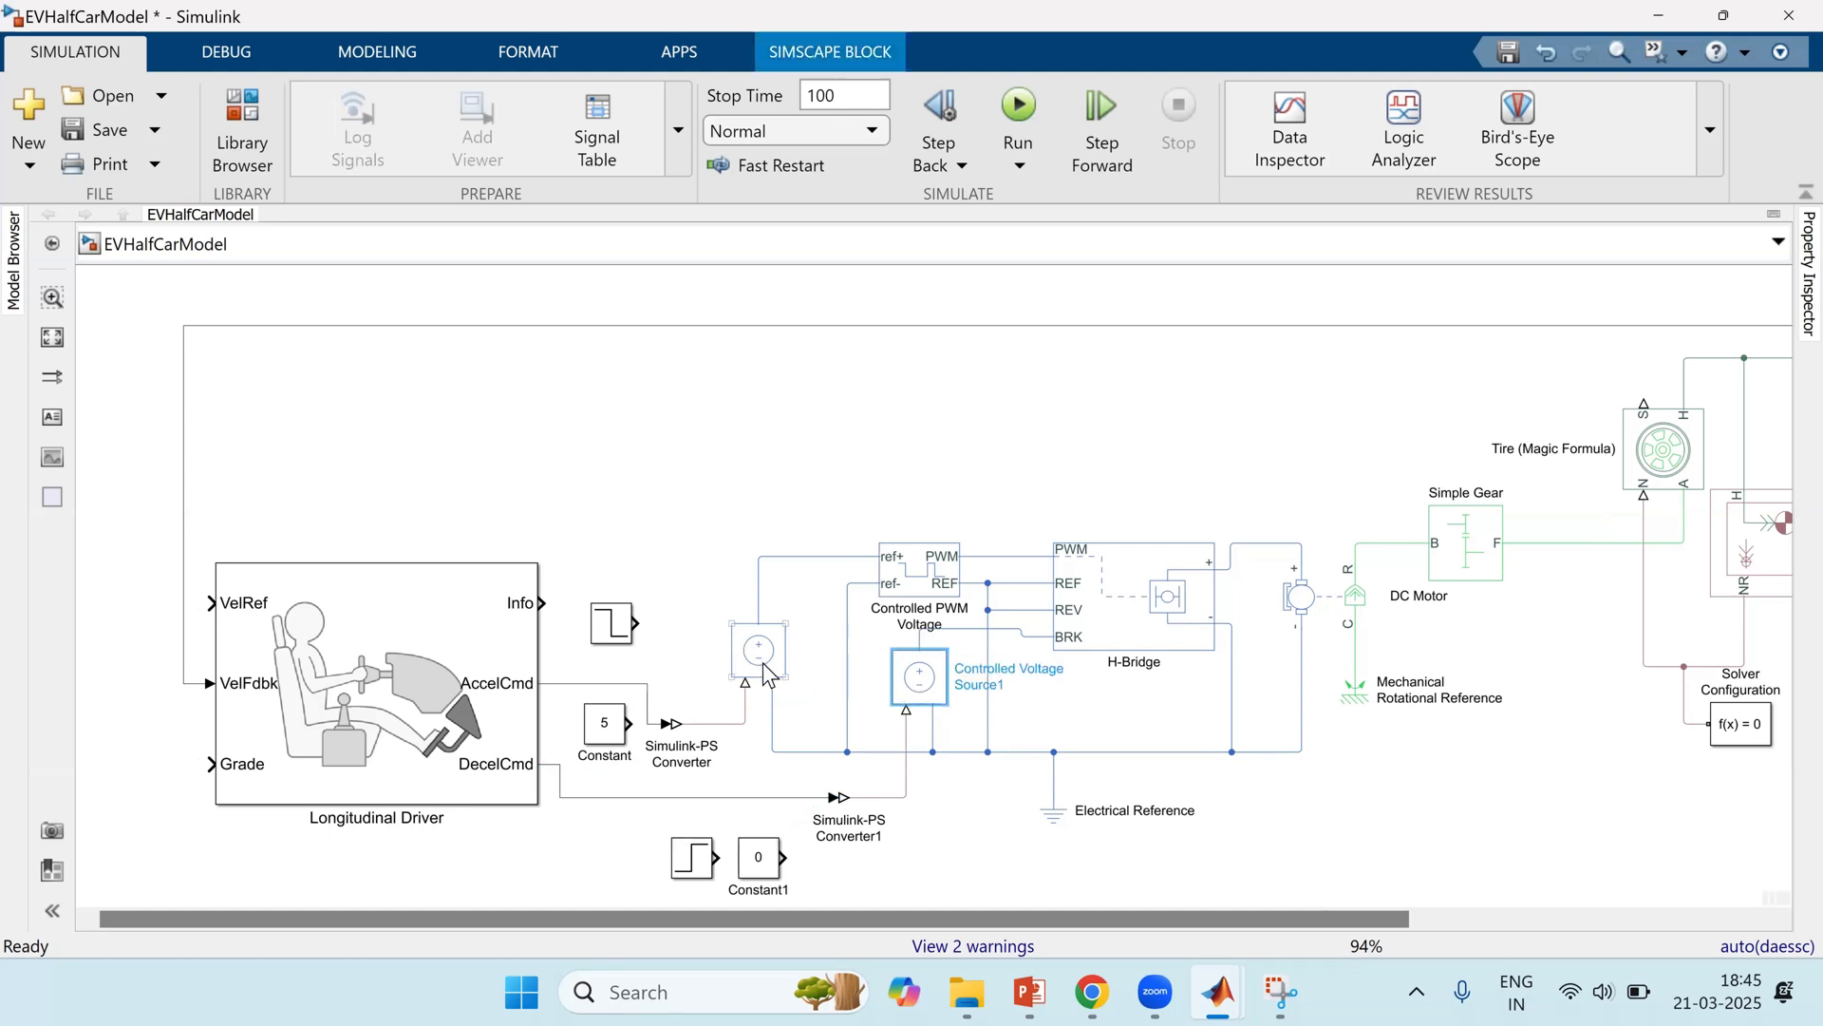
left_click_drag(693, 618, 904, 689)
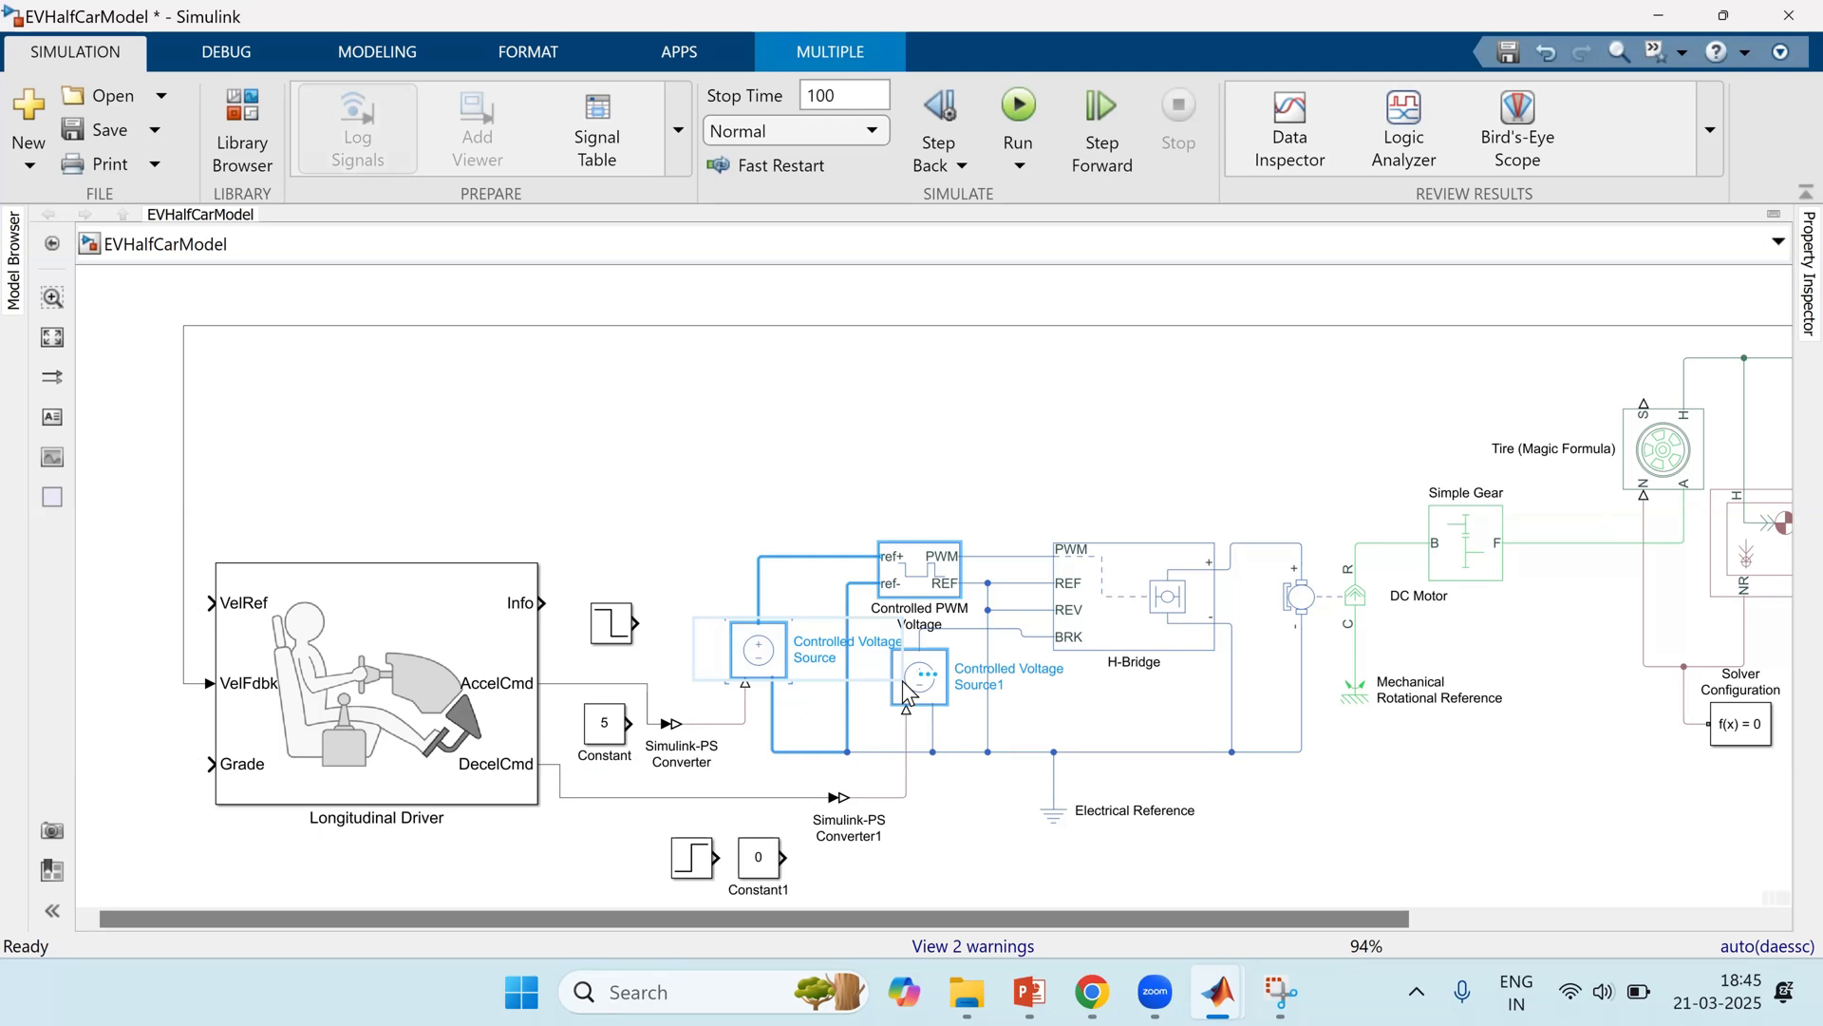
left_click(746, 627)
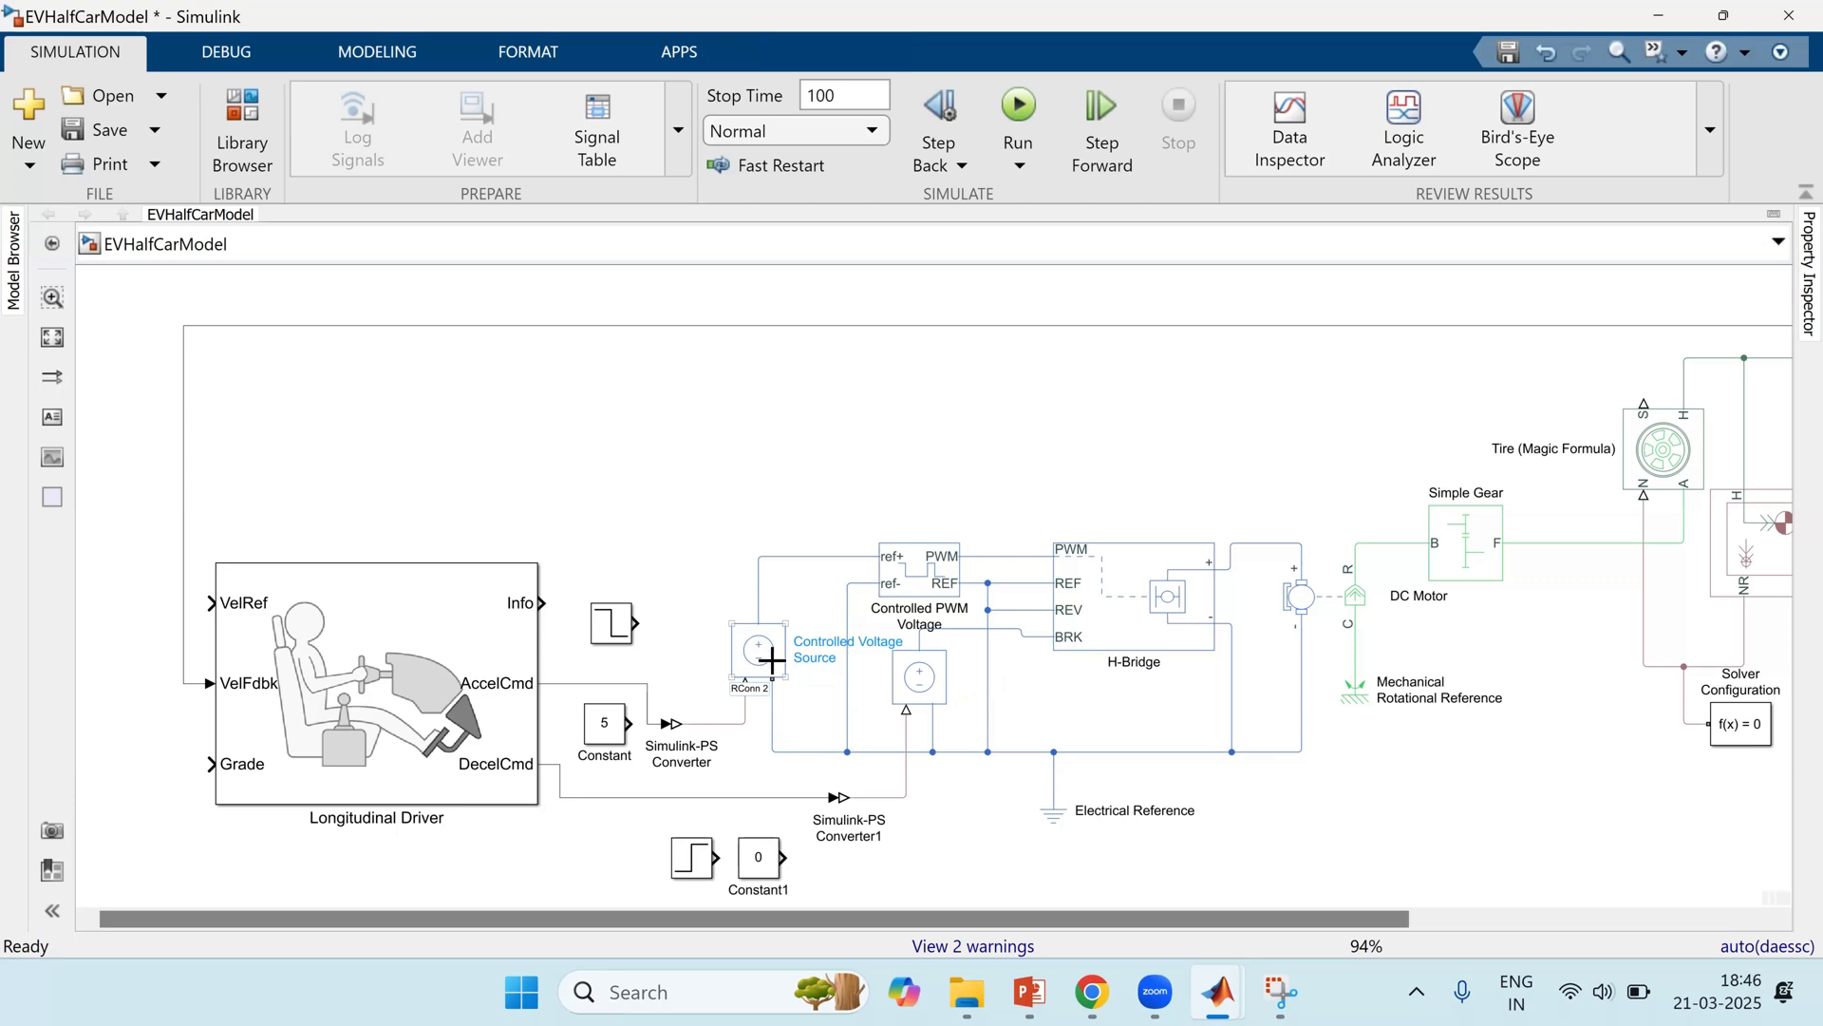
Step: Move the Constant block with value 5 directly above the unconnected Step block beside the Longitudinal Driver
left_click_drag(609, 753, 615, 584)
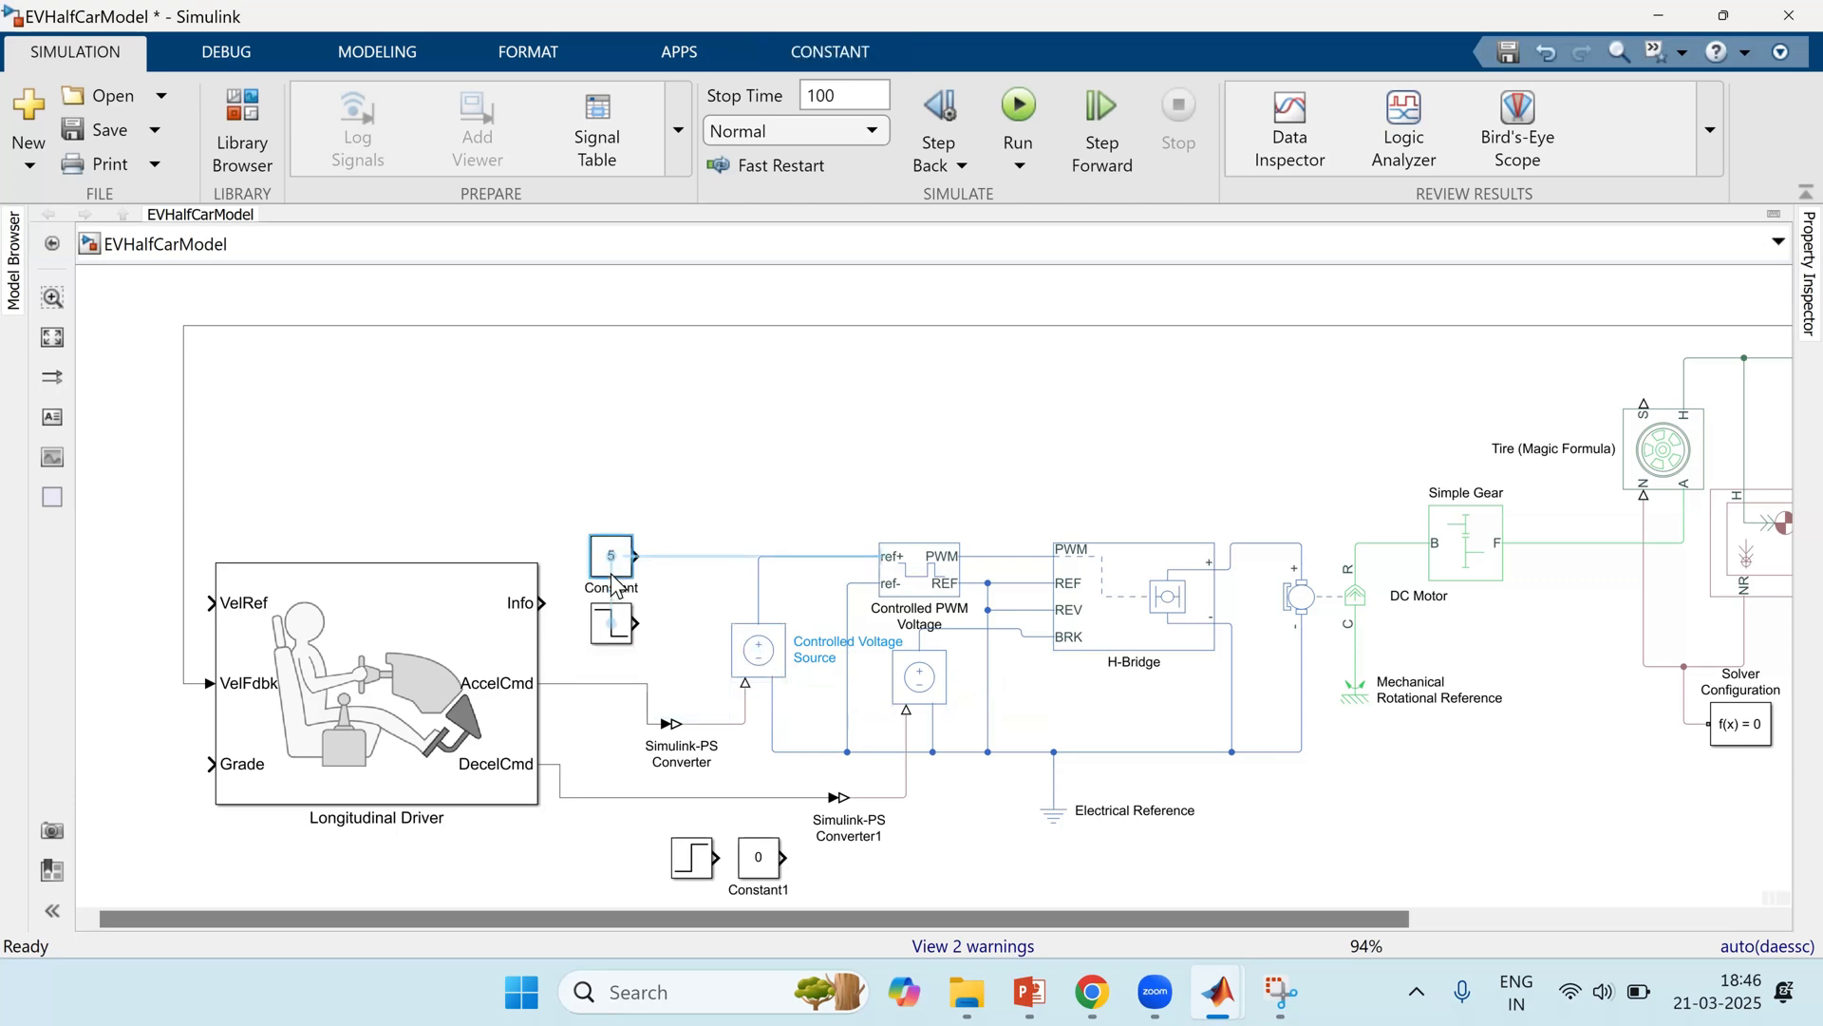
left_click(667, 643)
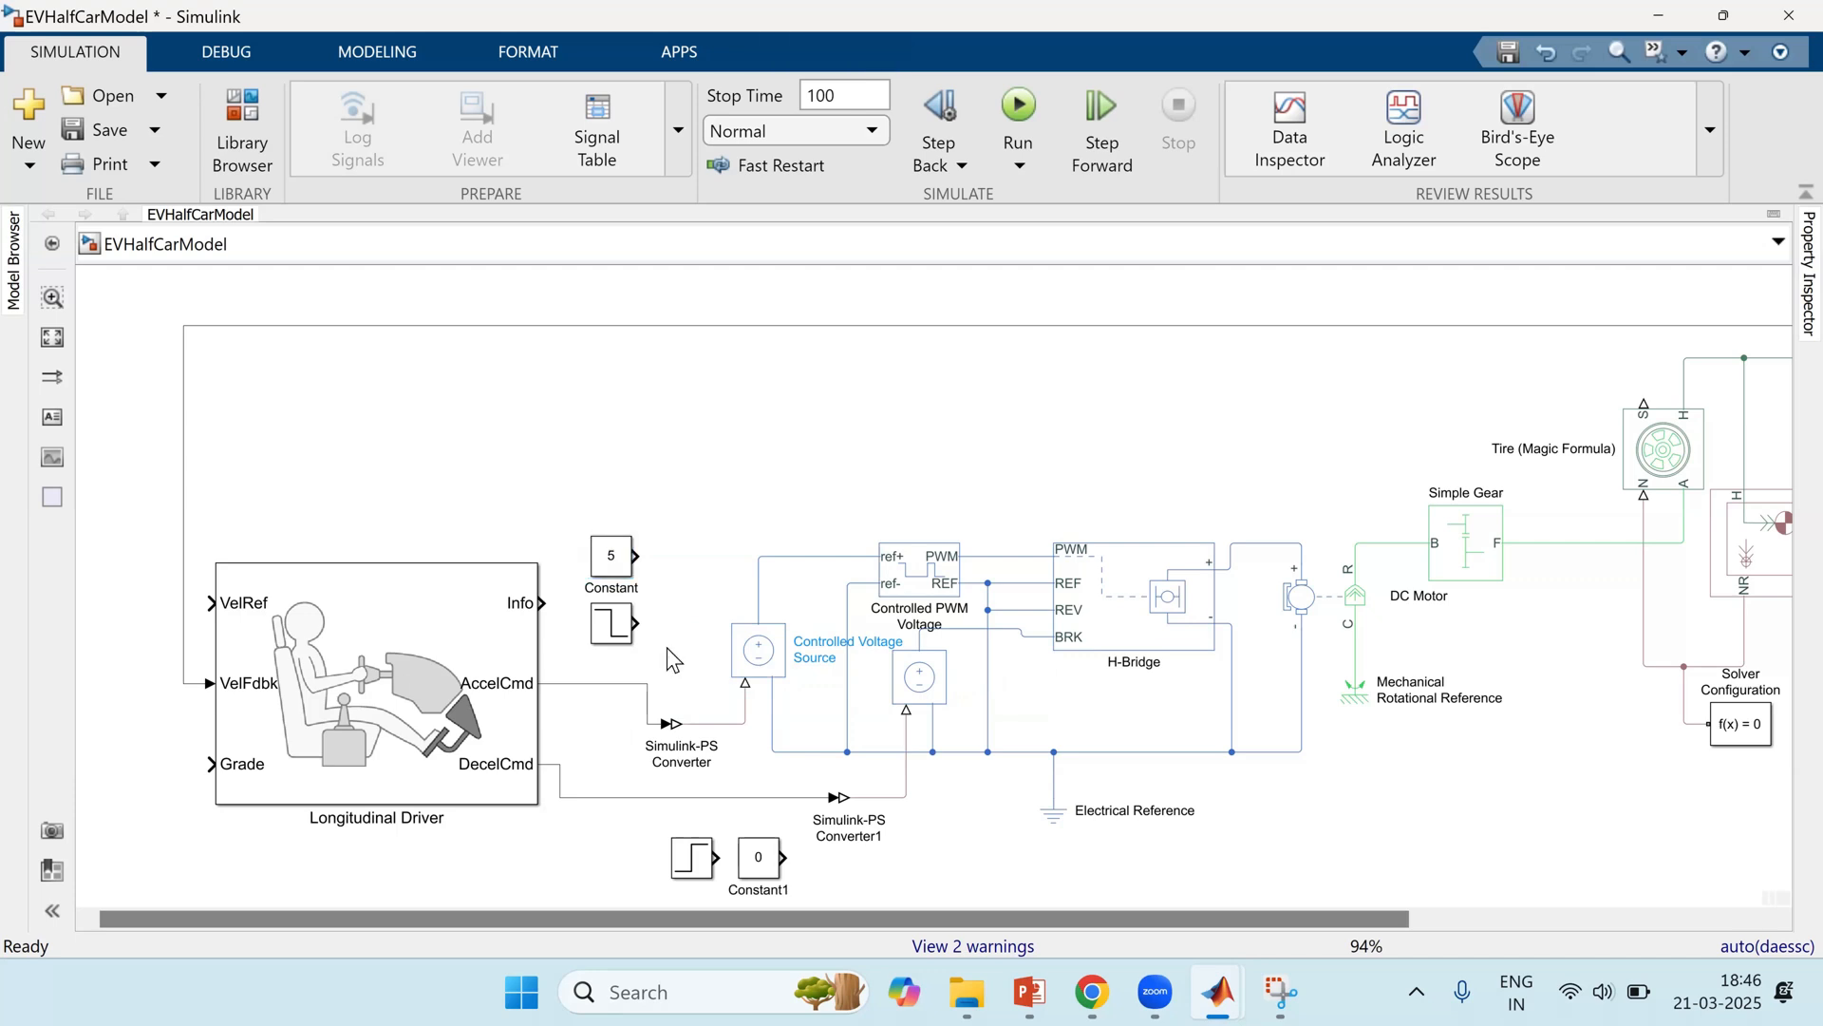
Step: Draw an open line from the Longitudinal Driver's VelRef input and insert a Powertrain Blockset Drive Cycle Source block beside it
scroll(667, 646, "down", 2)
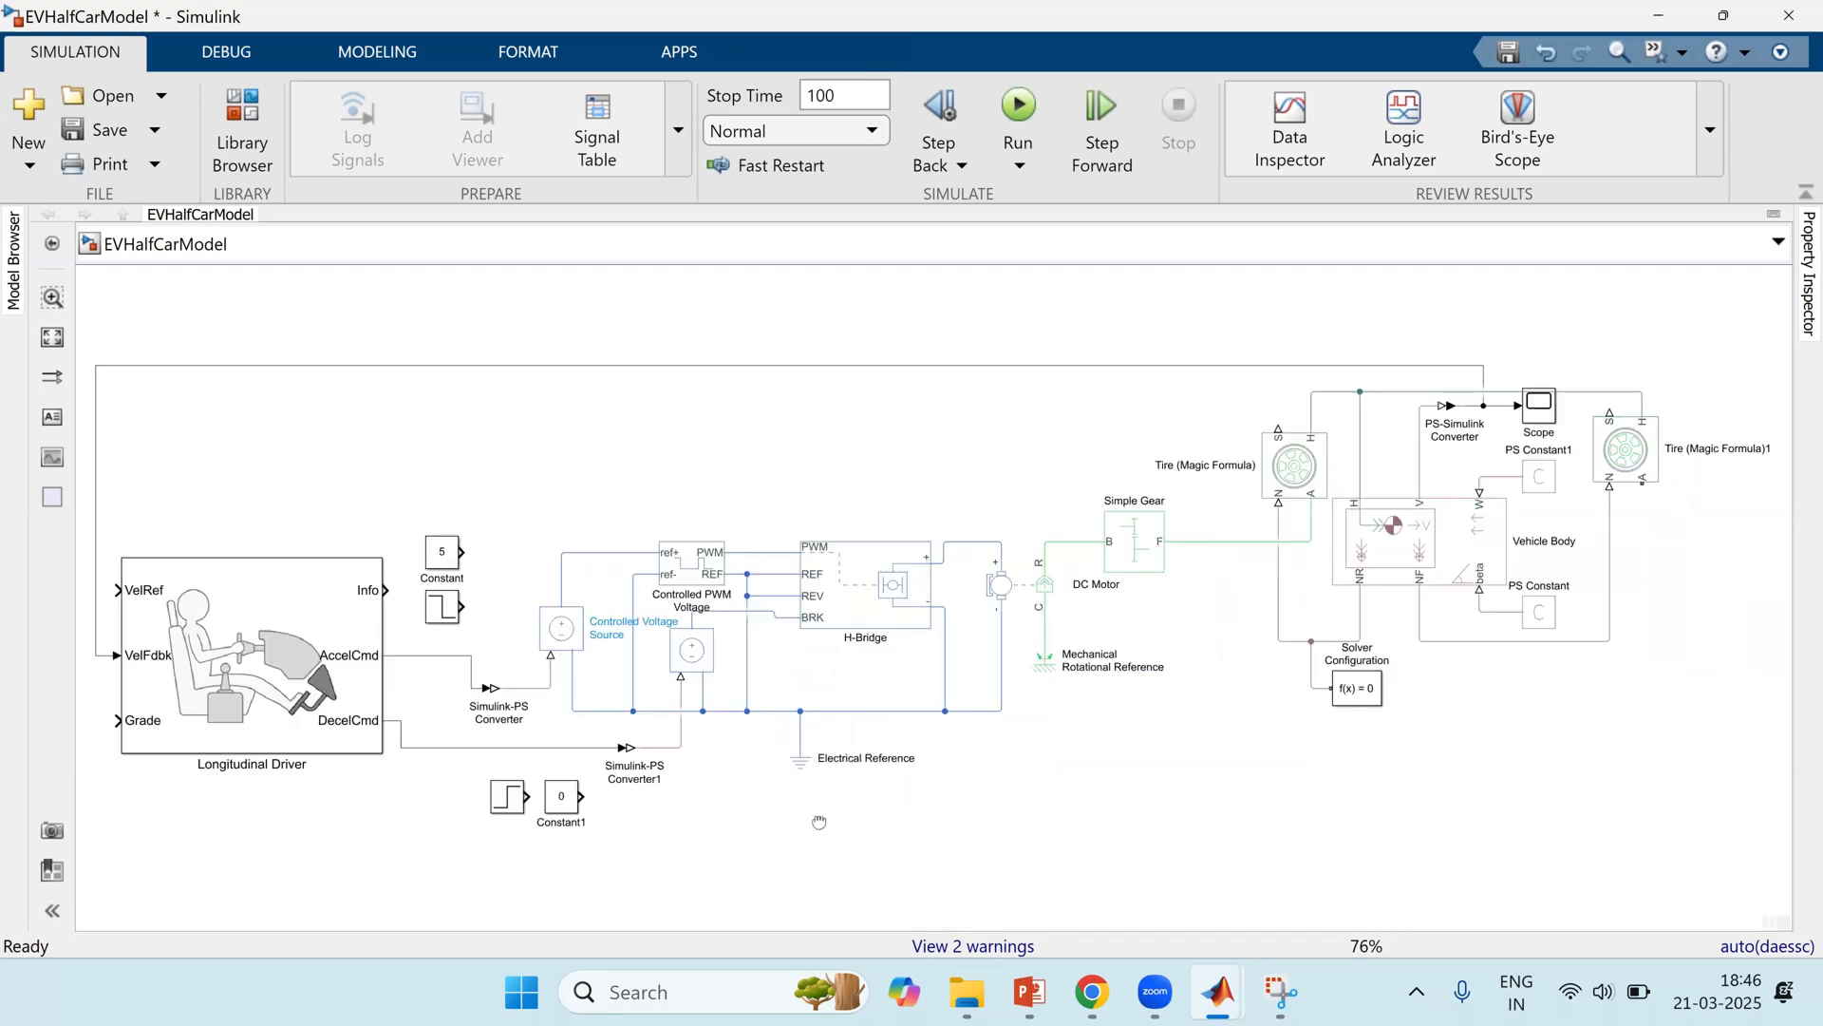
scroll(1315, 819, "left", 6)
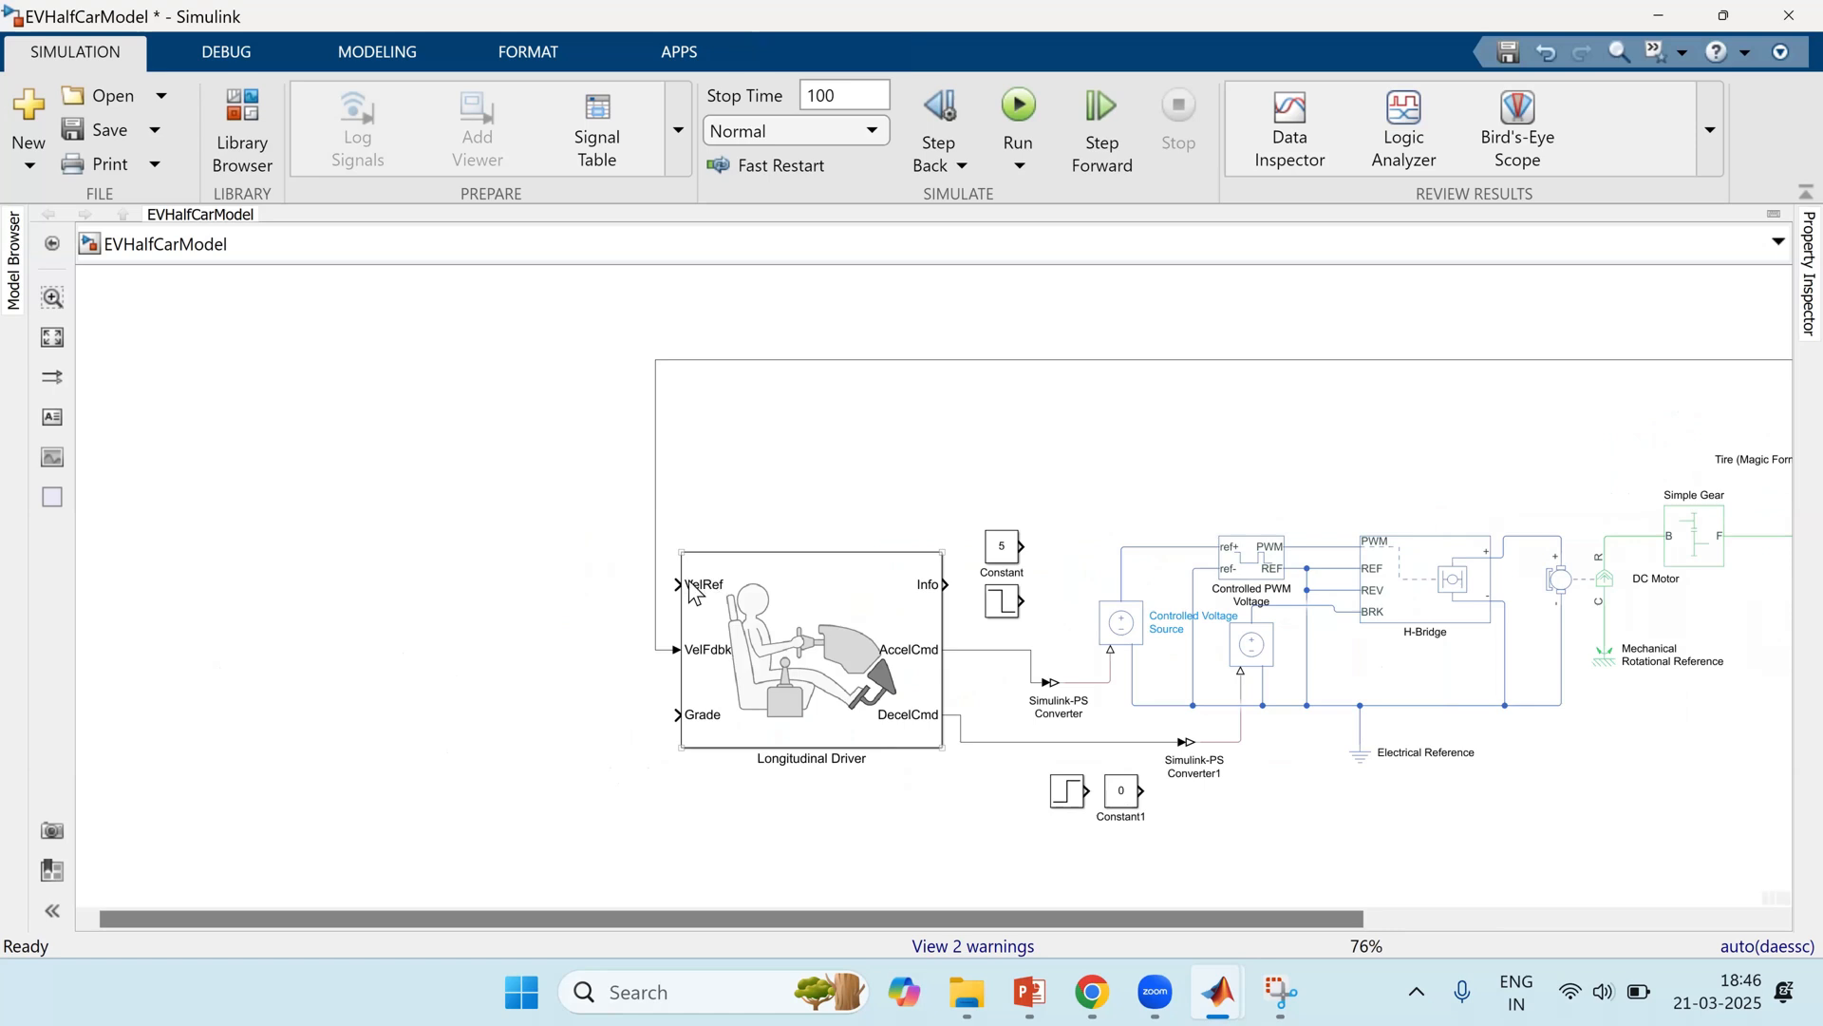
left_click_drag(676, 584, 519, 582)
double_click(354, 614)
type("drive")
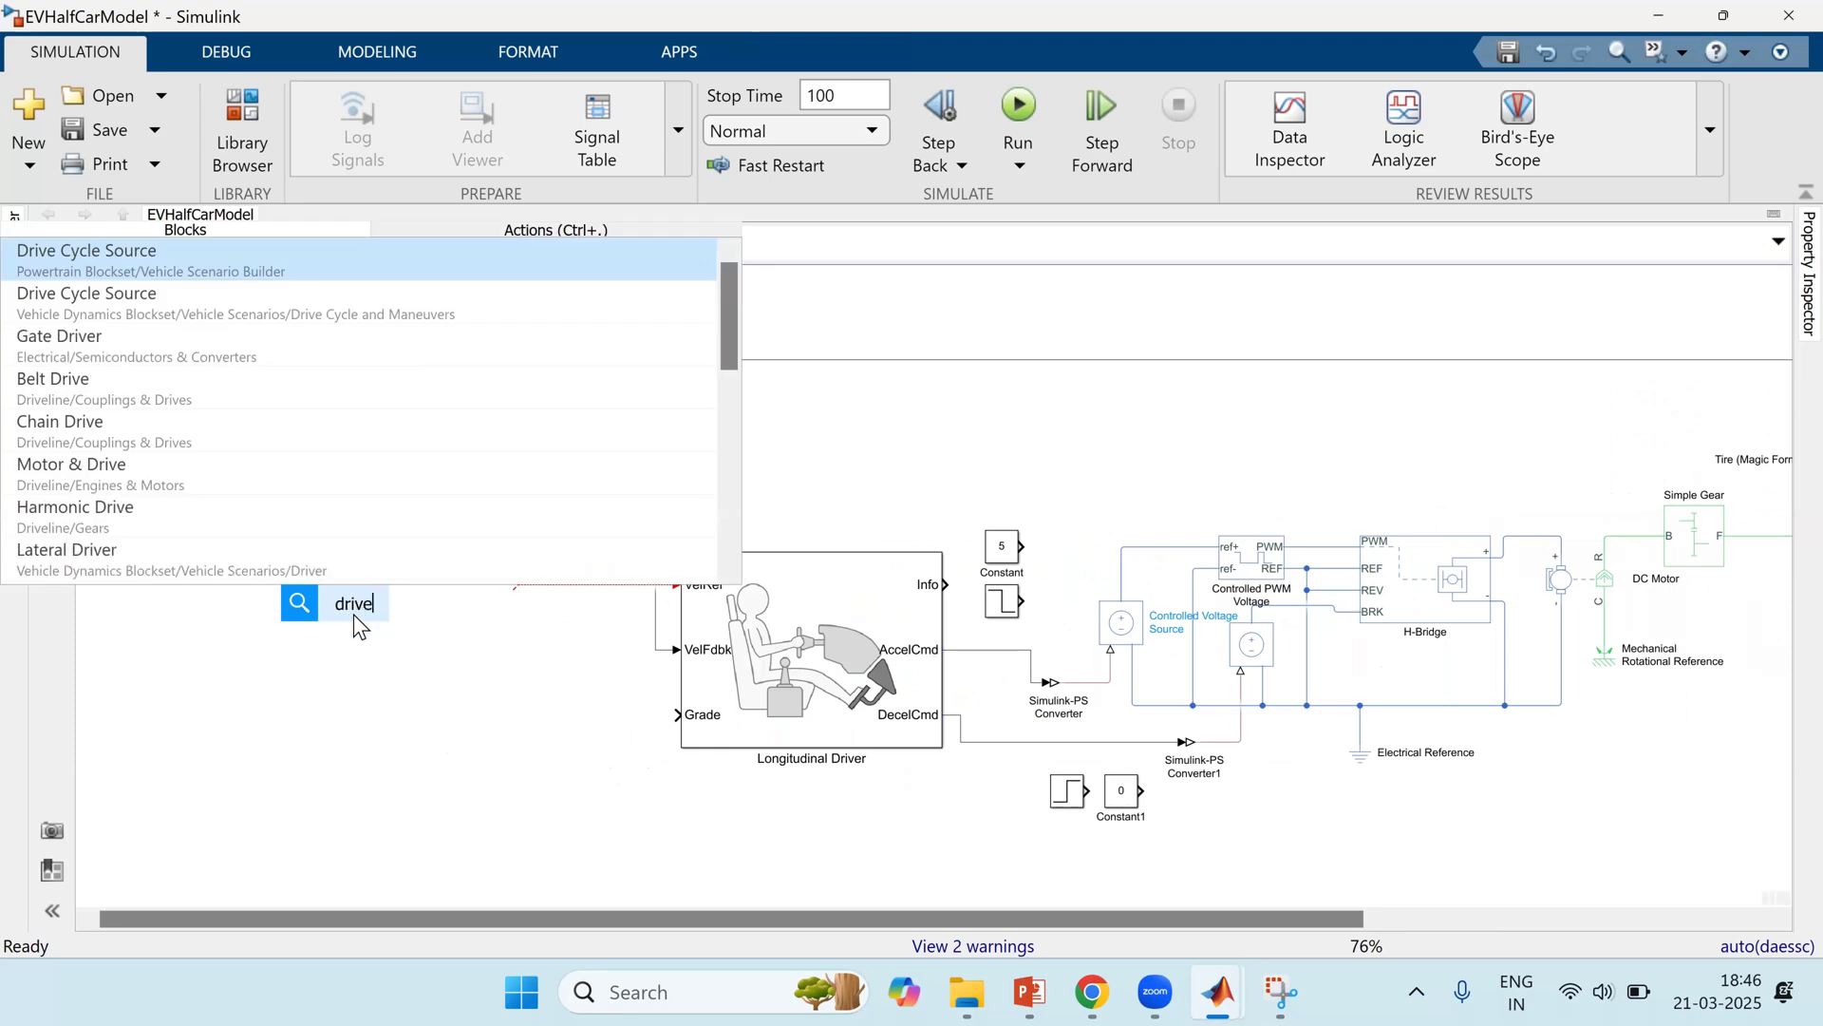
key("Return")
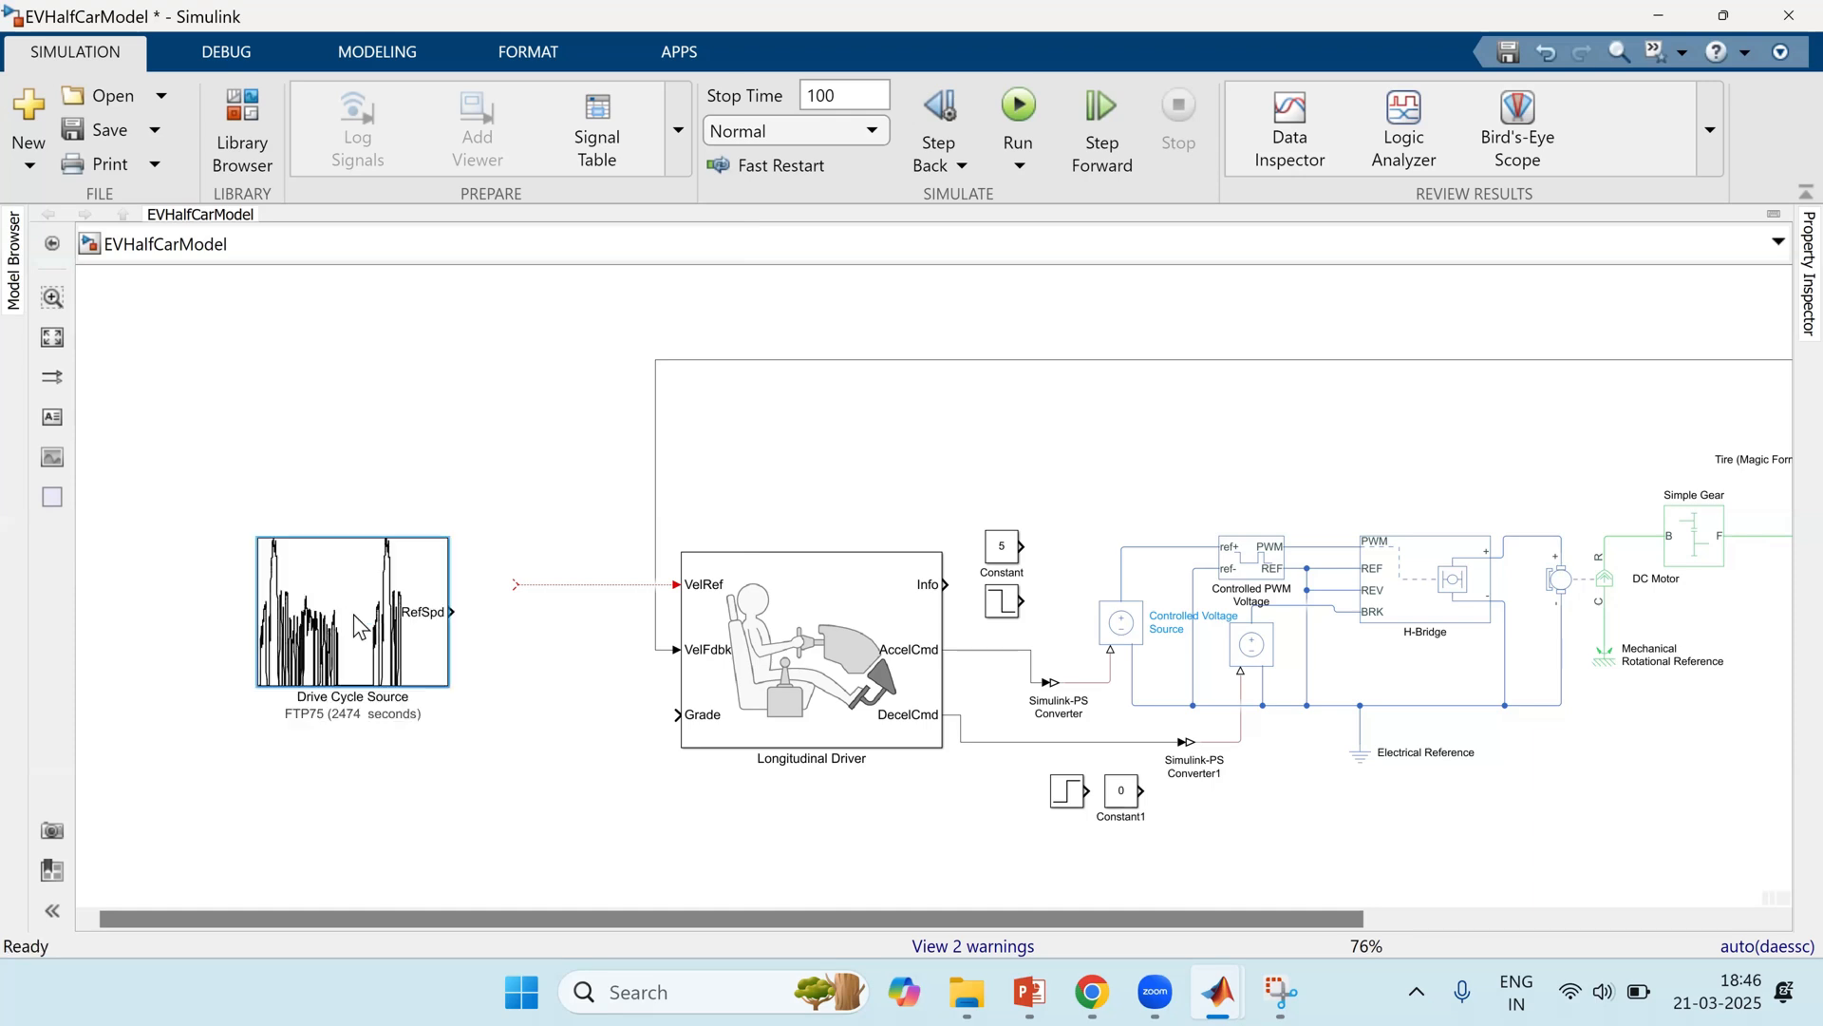
Step: Align the Drive Cycle Source so RefSpd joins the VelRef line, and shift the block closer to the Longitudinal Driver
left_click_drag(397, 643, 461, 616)
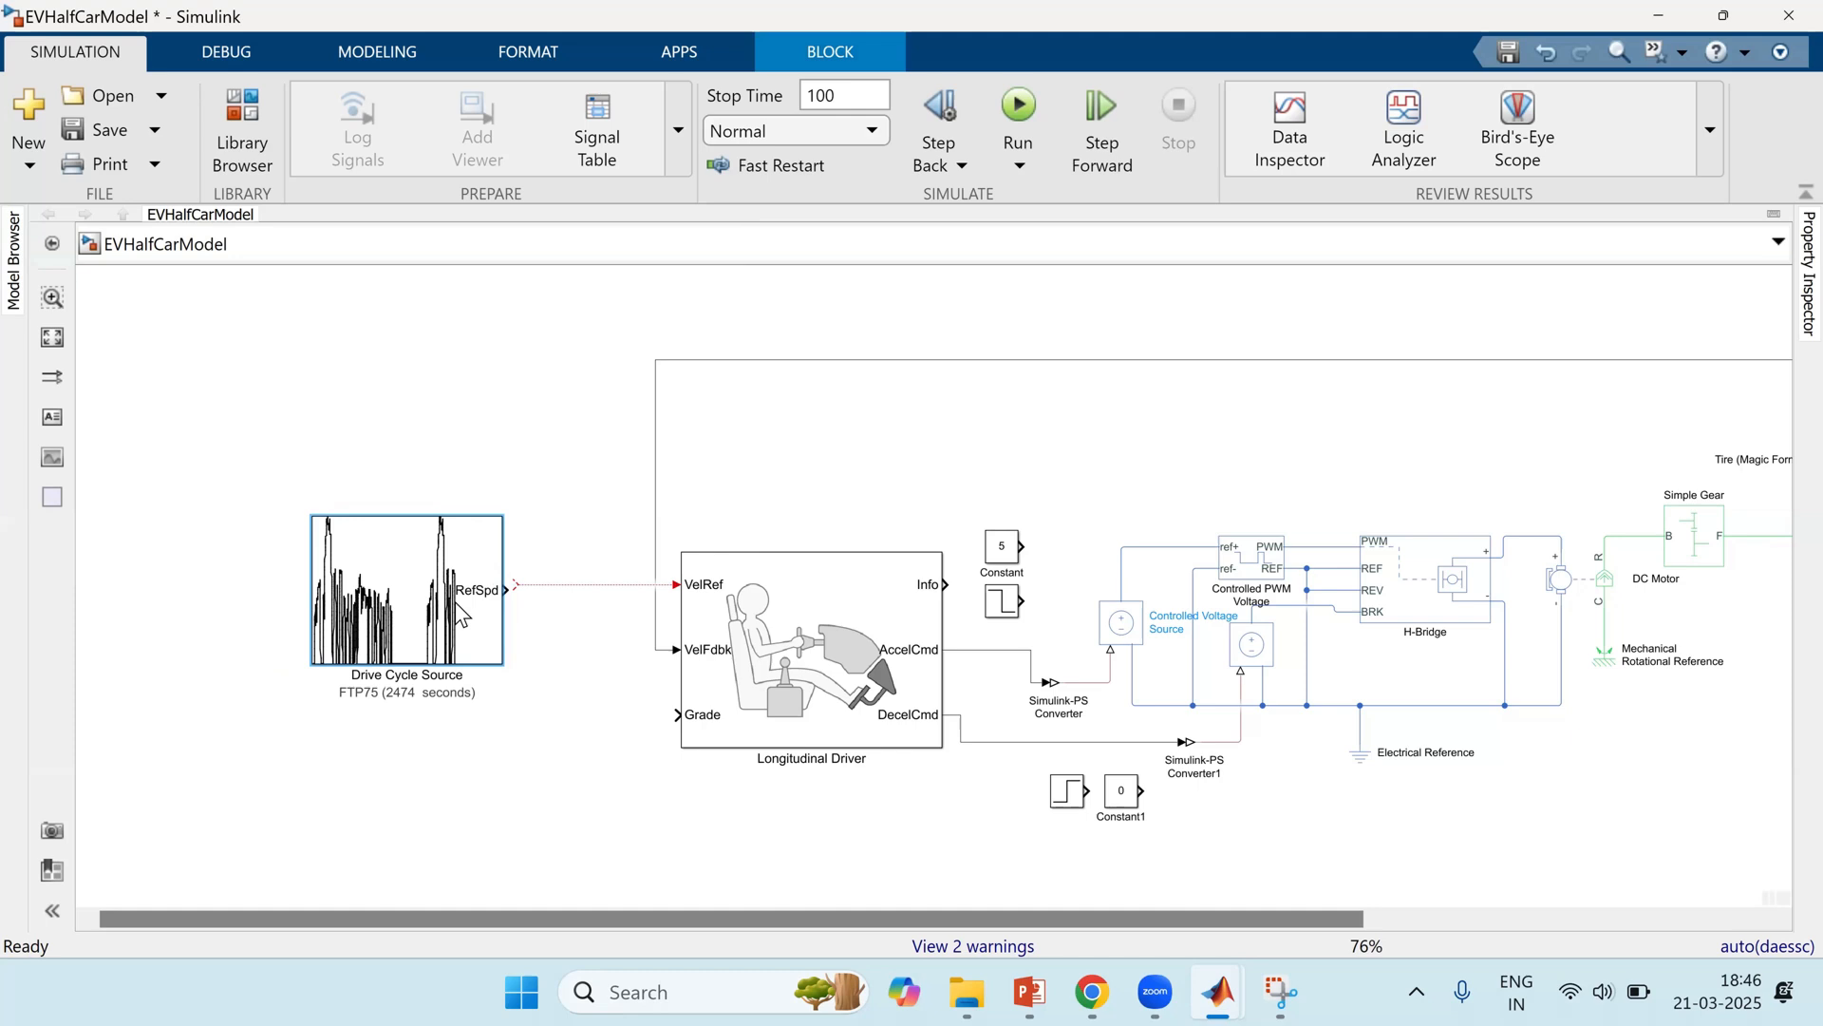
key("Up")
key("Right")
key("Right")
key("Right")
key("Right")
key("Right")
key("Right")
key("Right")
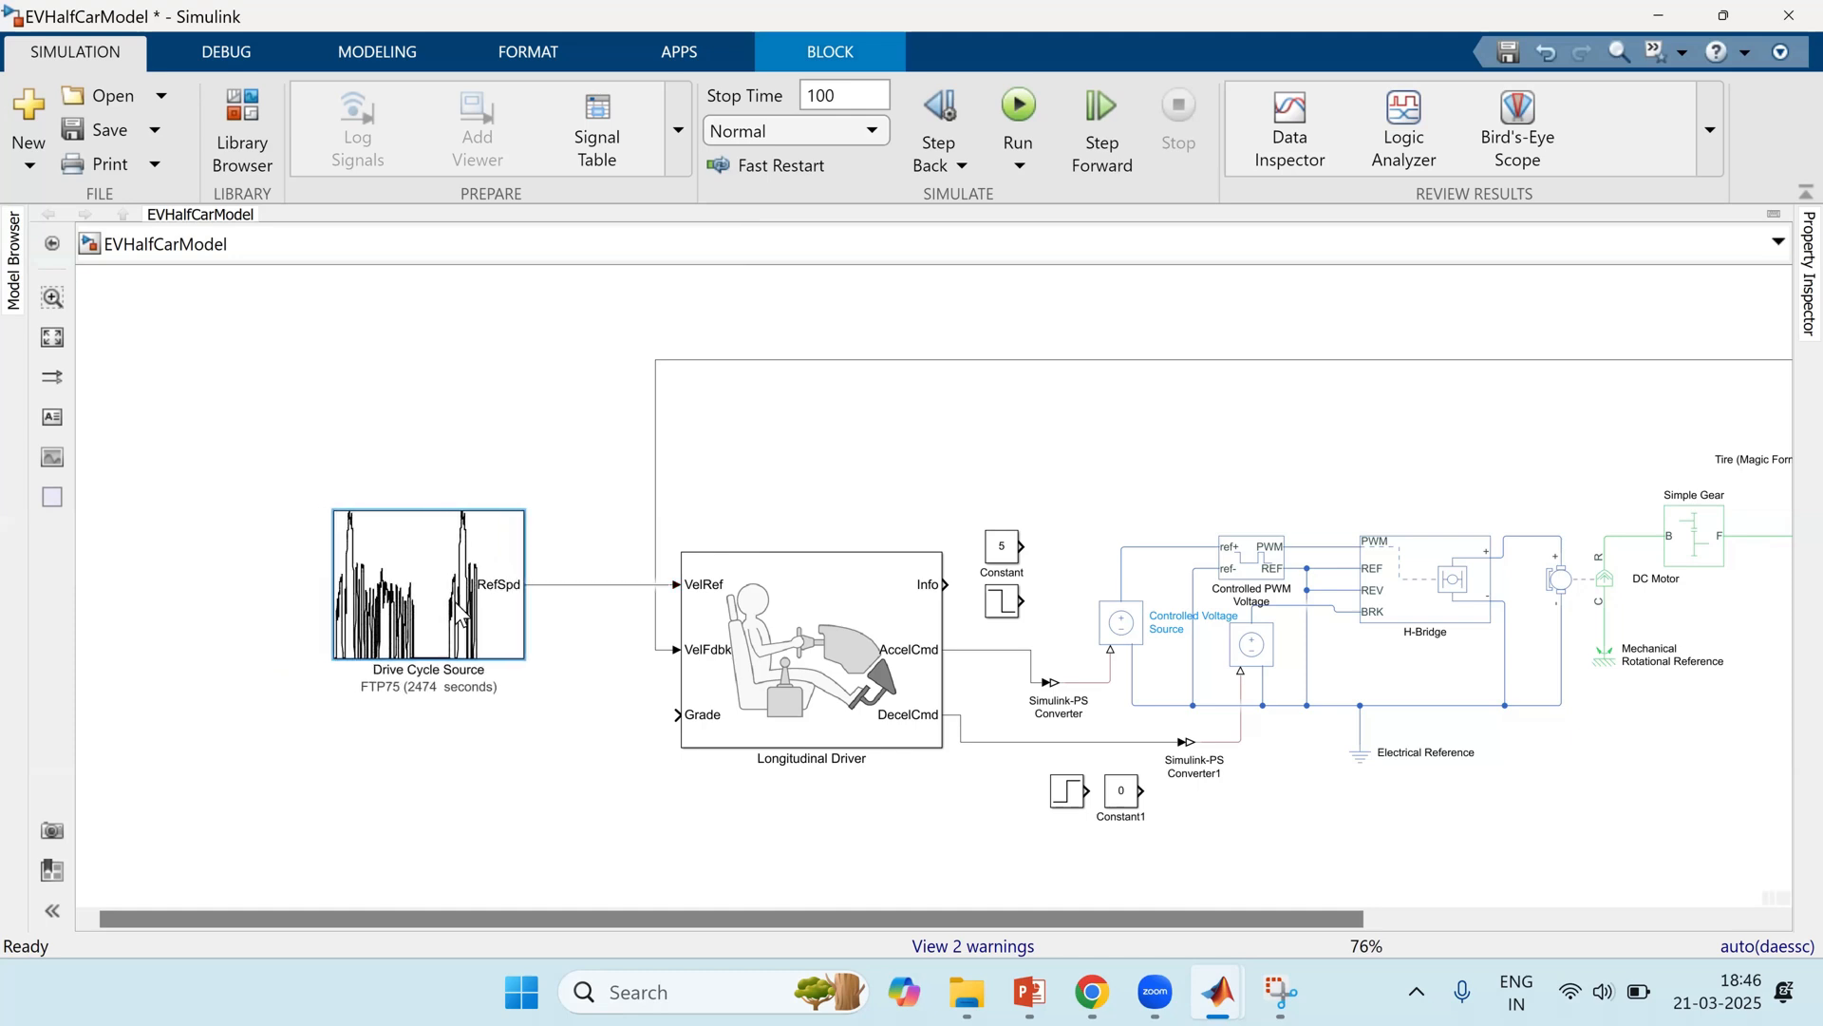
key("Right")
key("Right")
key("Right")
key("Right")
key("Right")
key("Right")
key("Right")
key("Right")
key("Right")
key("Right")
key("Right")
key("Right")
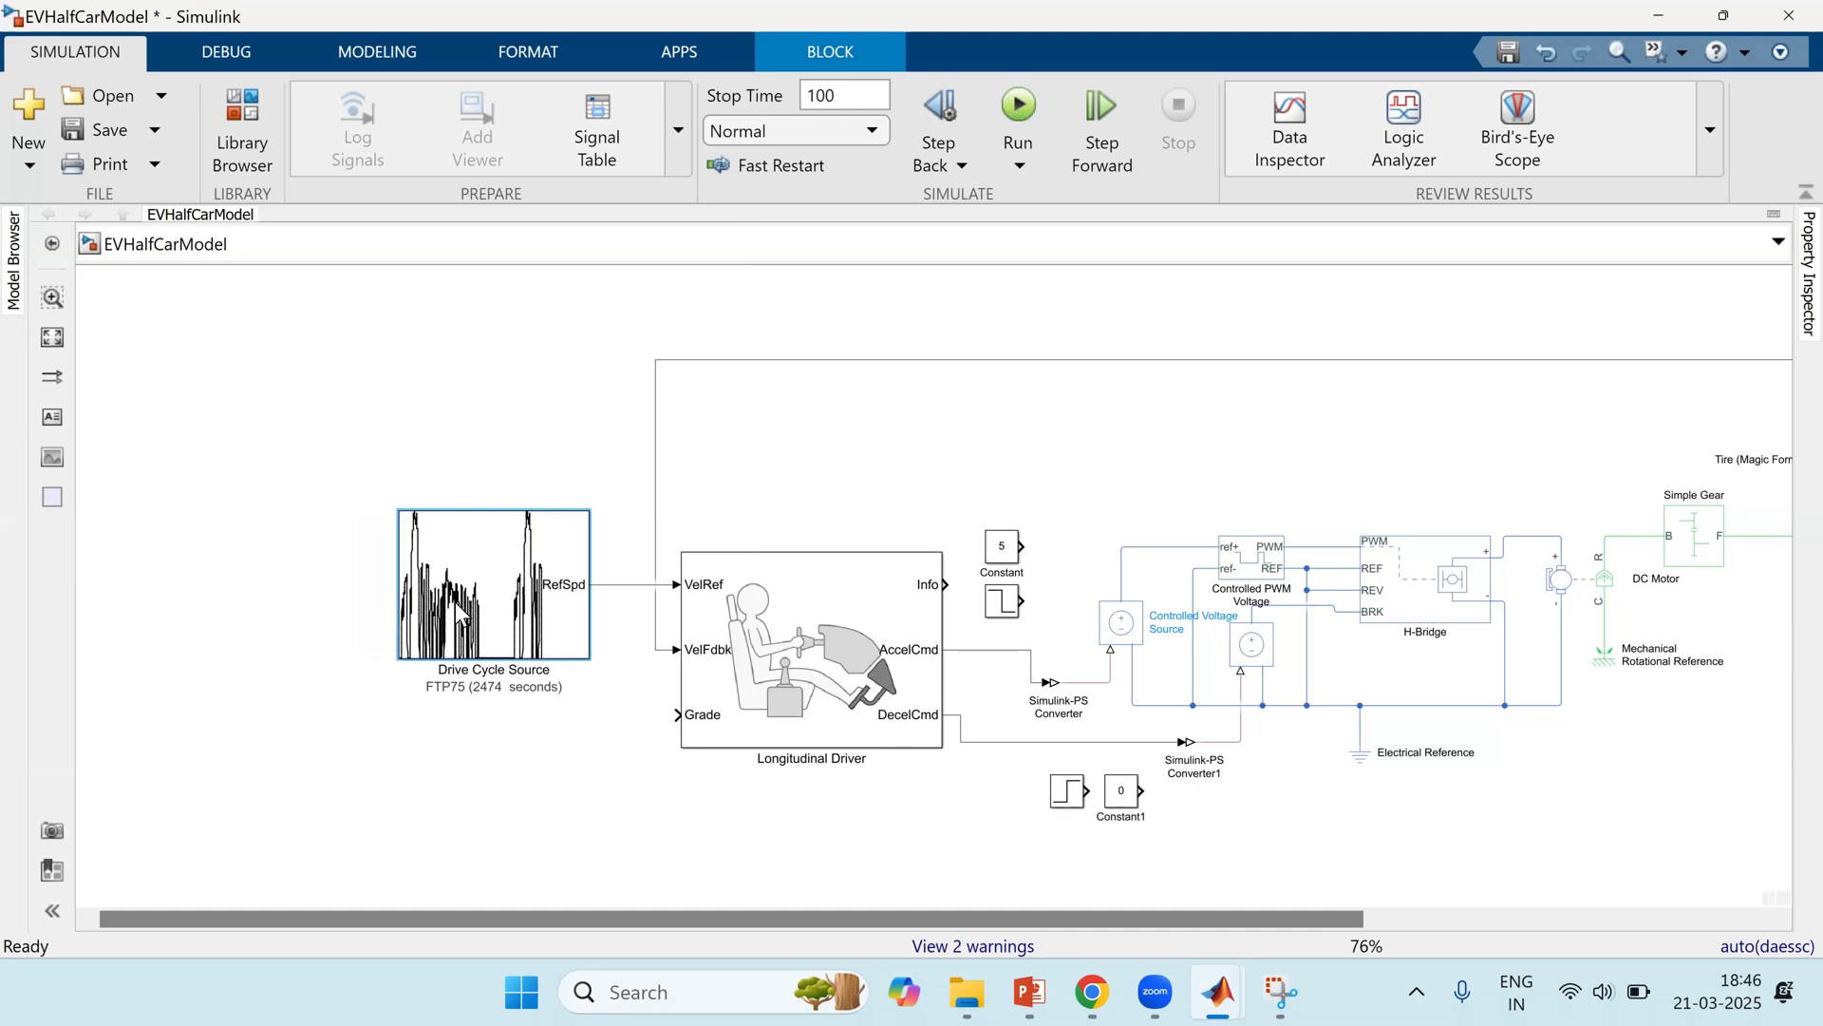
Step: Plot the FTP75 drive cycle from the Drive Cycle Source parameters and examine its velocity profile in full screen
double_click(525, 627)
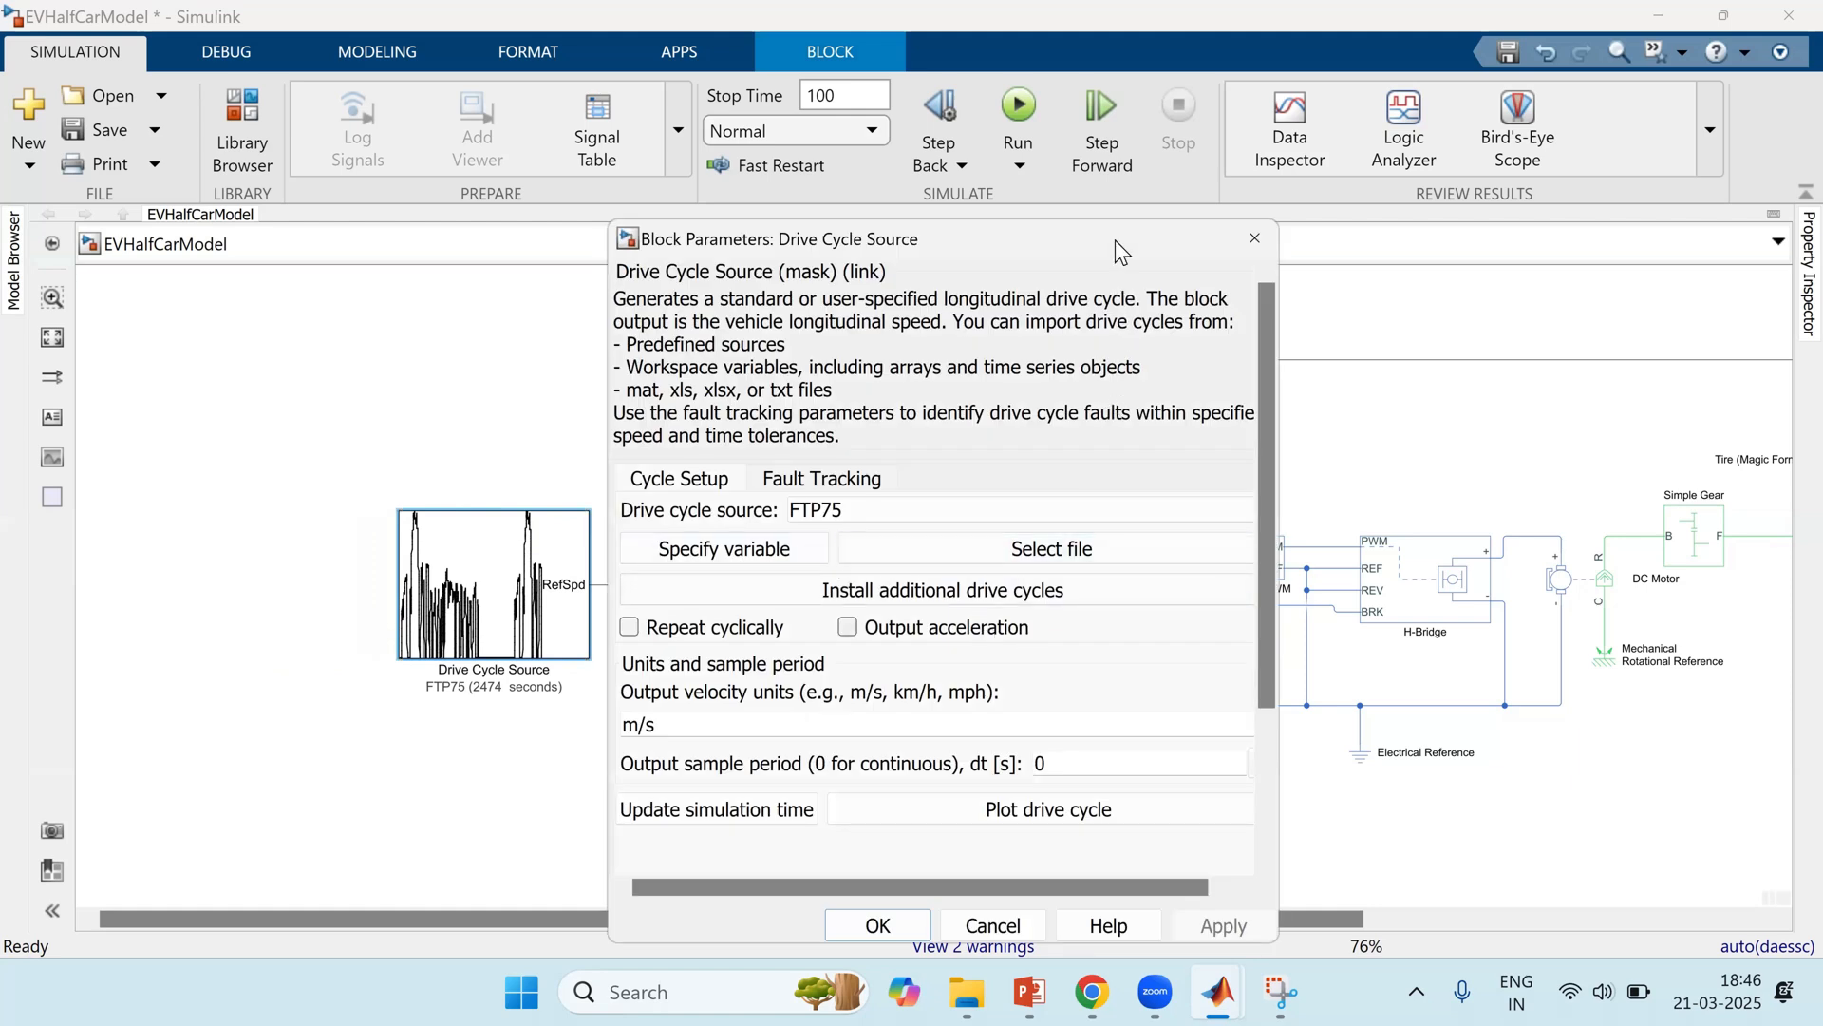
left_click_drag(1115, 240, 1107, 97)
left_click(1065, 676)
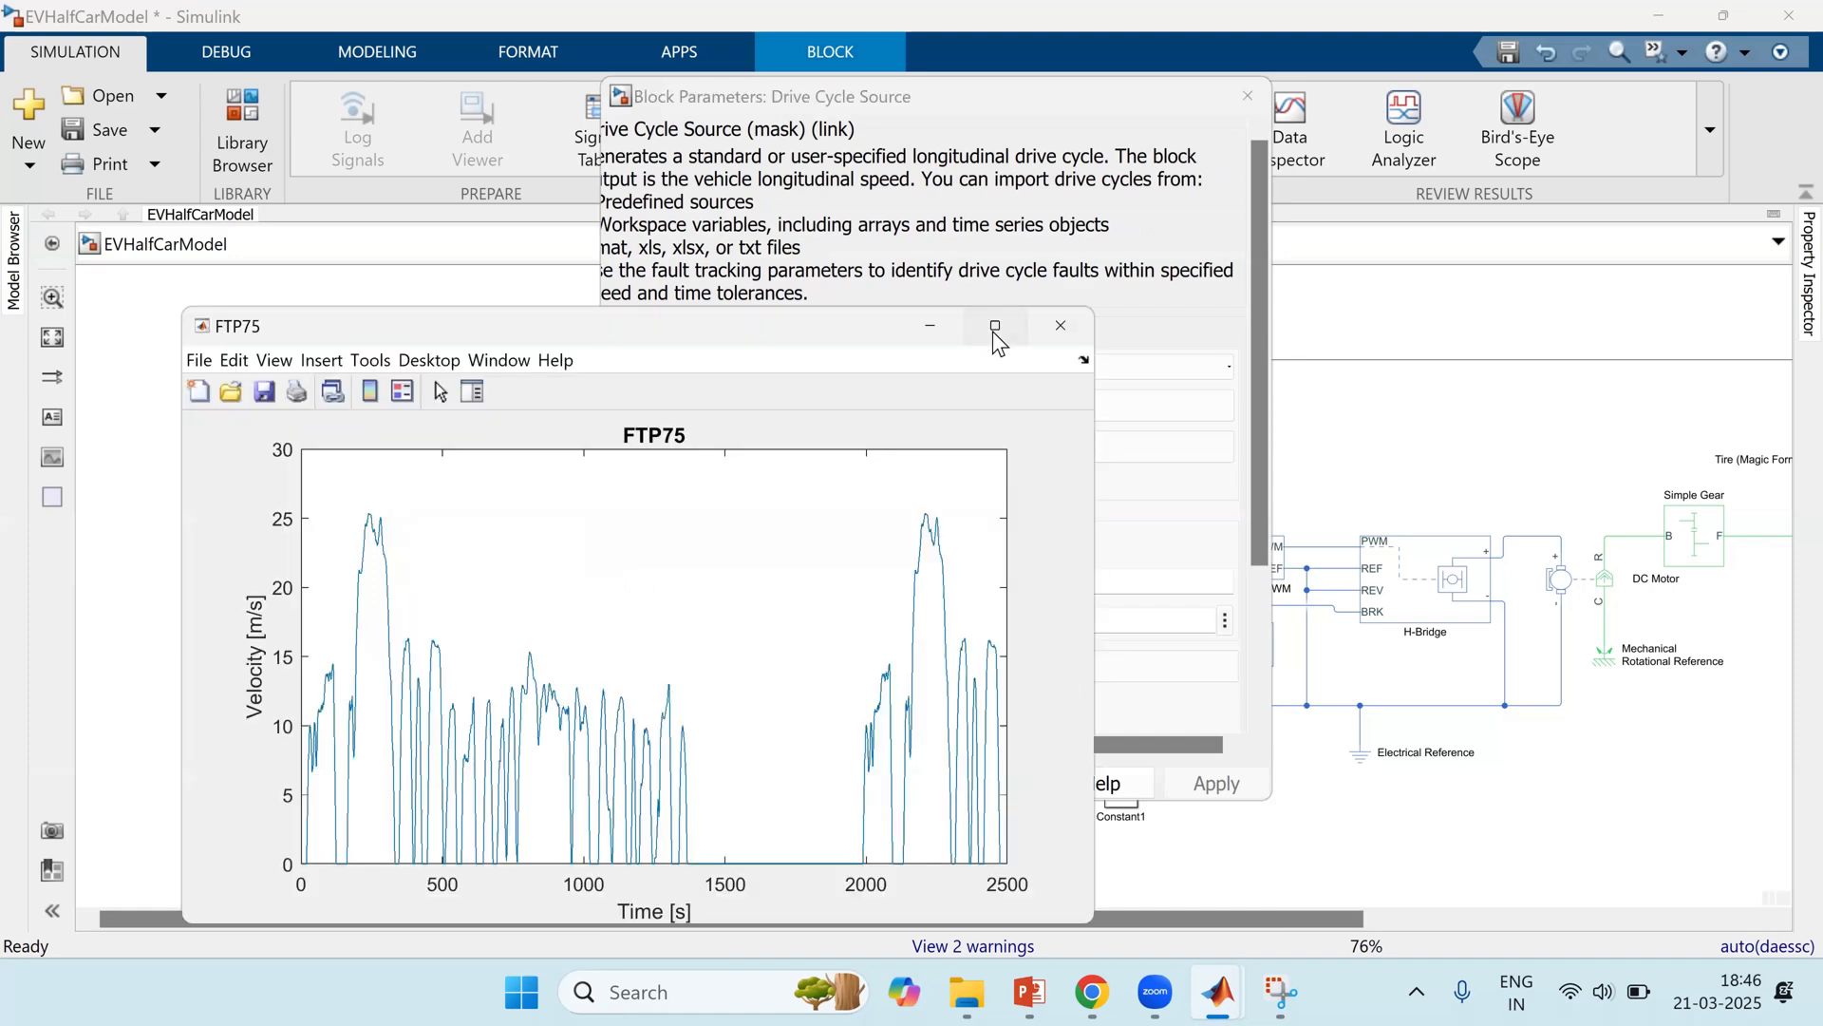
key("super+Up")
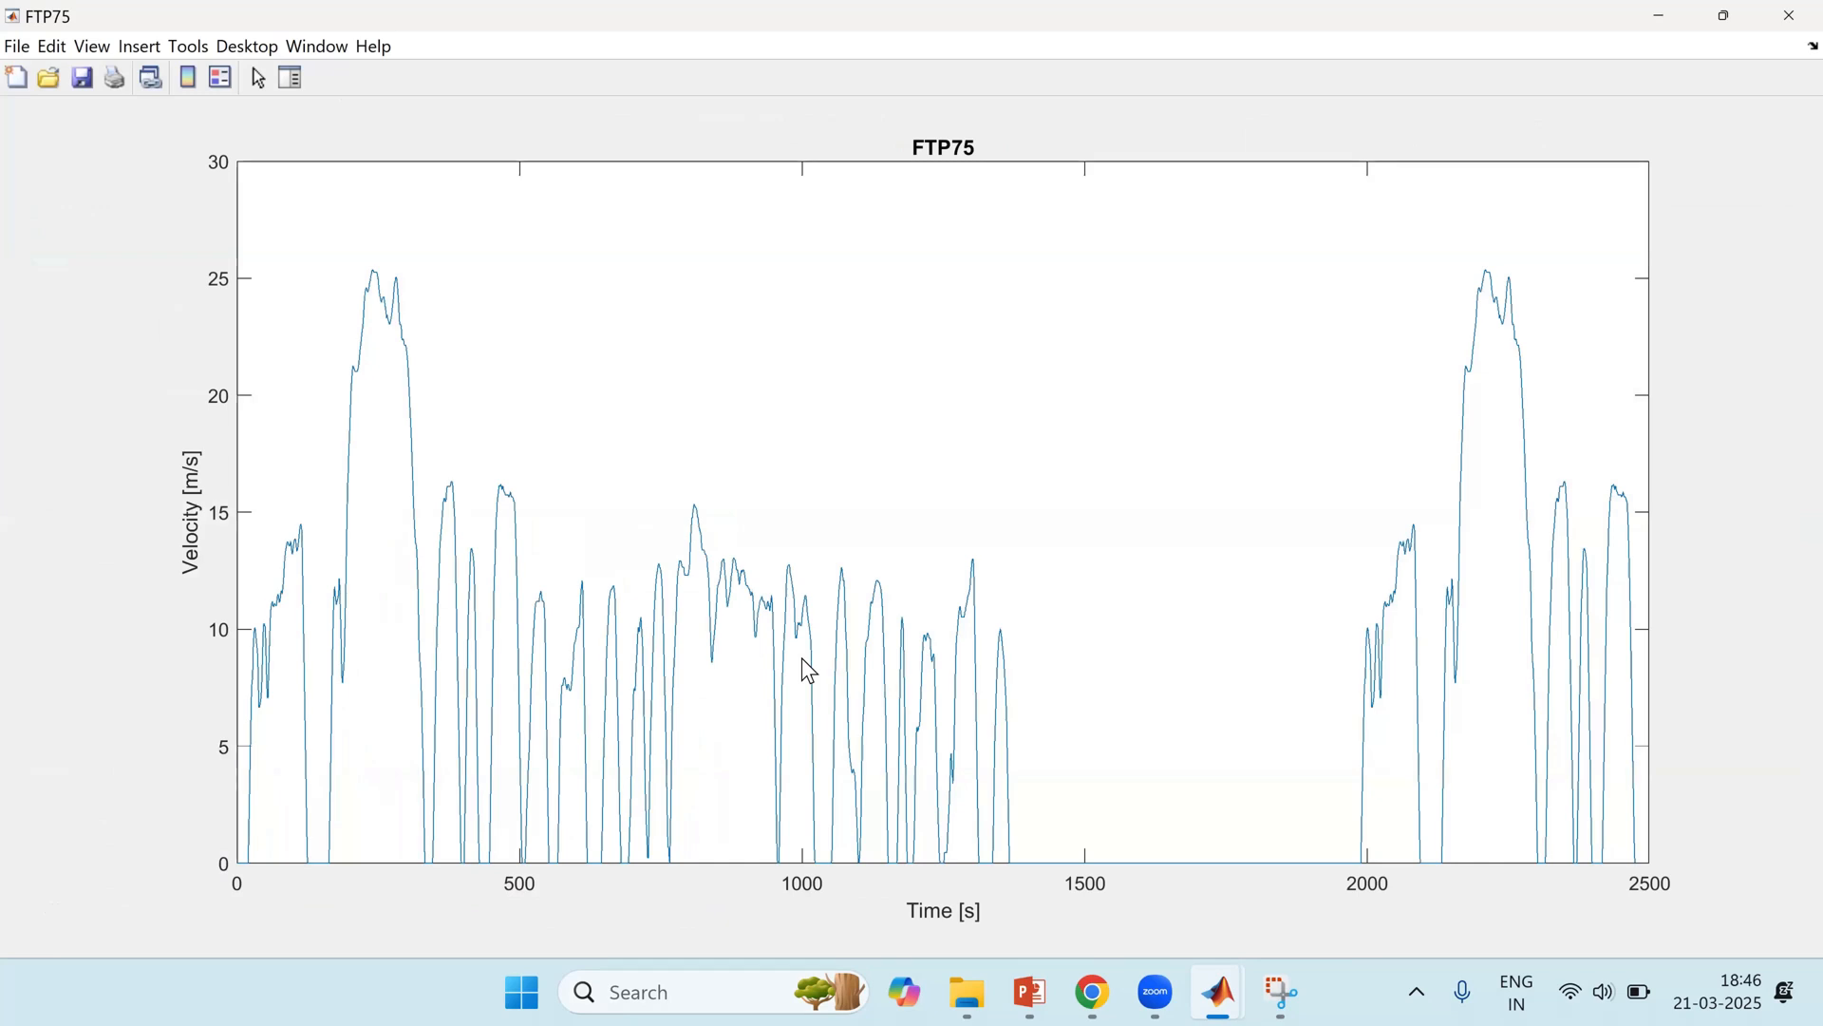
mouse_move(802, 658)
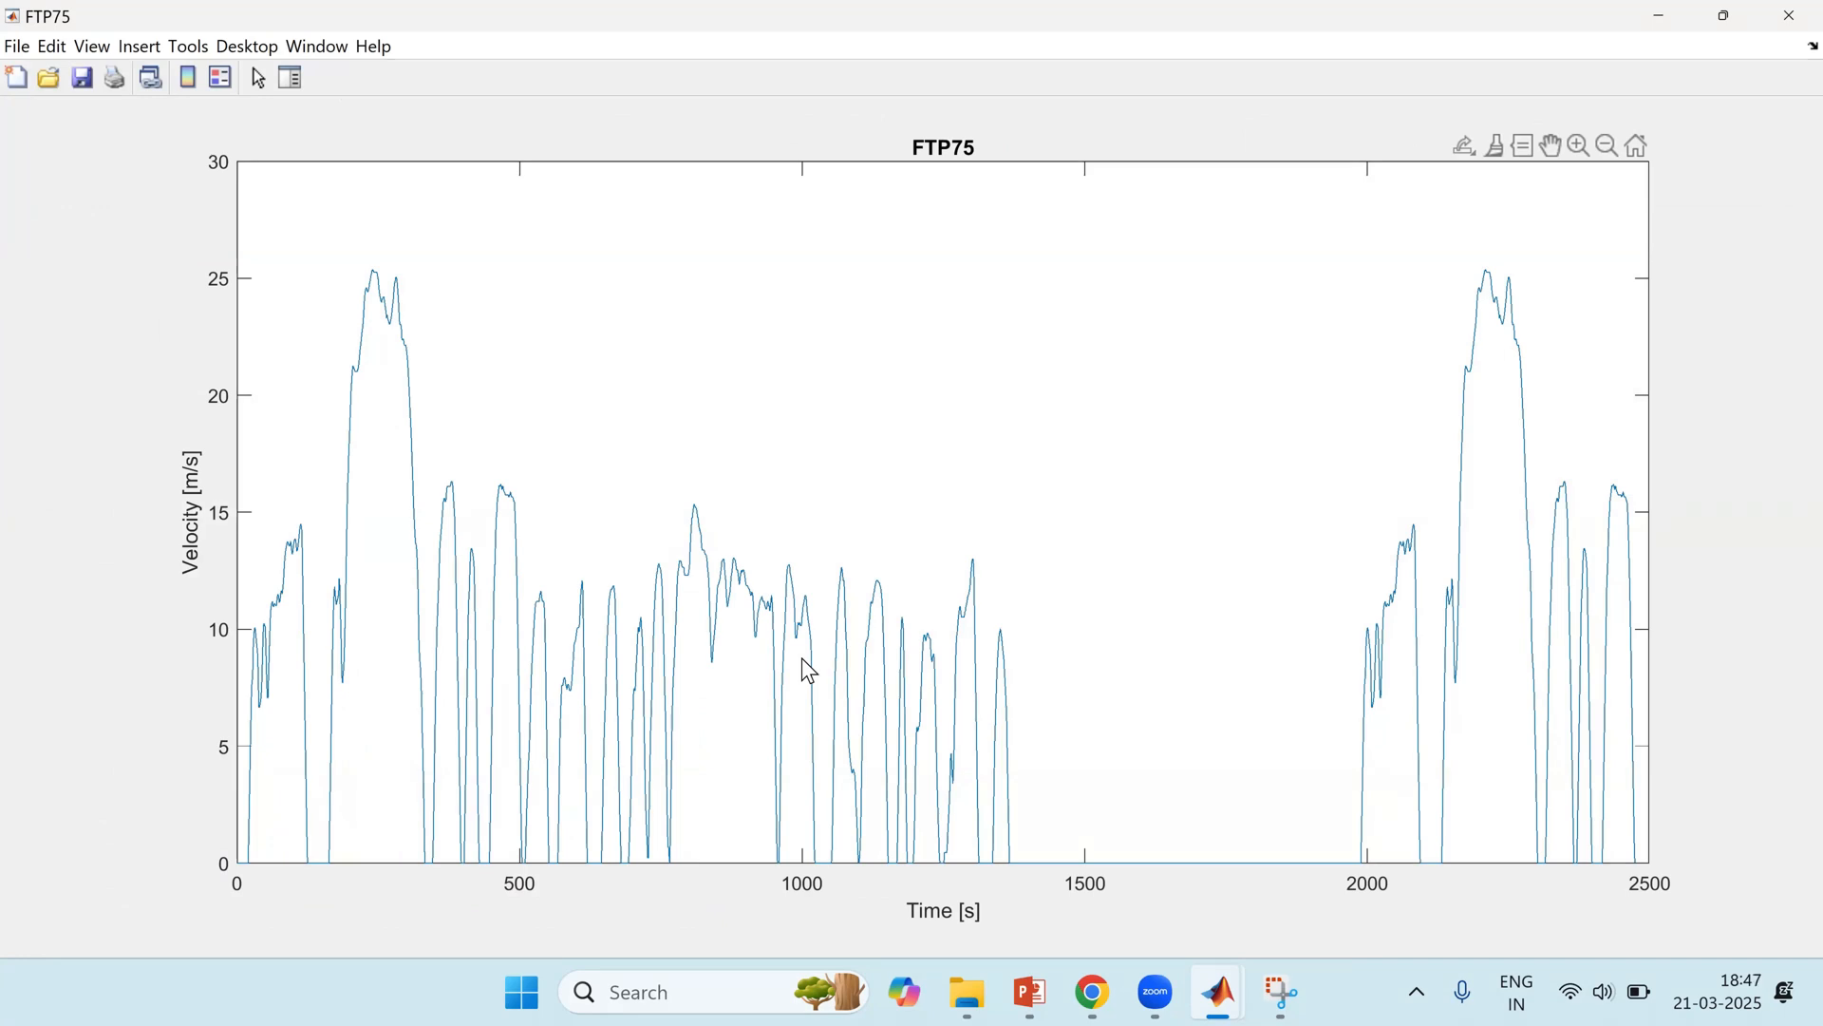
left_click(1678, 27)
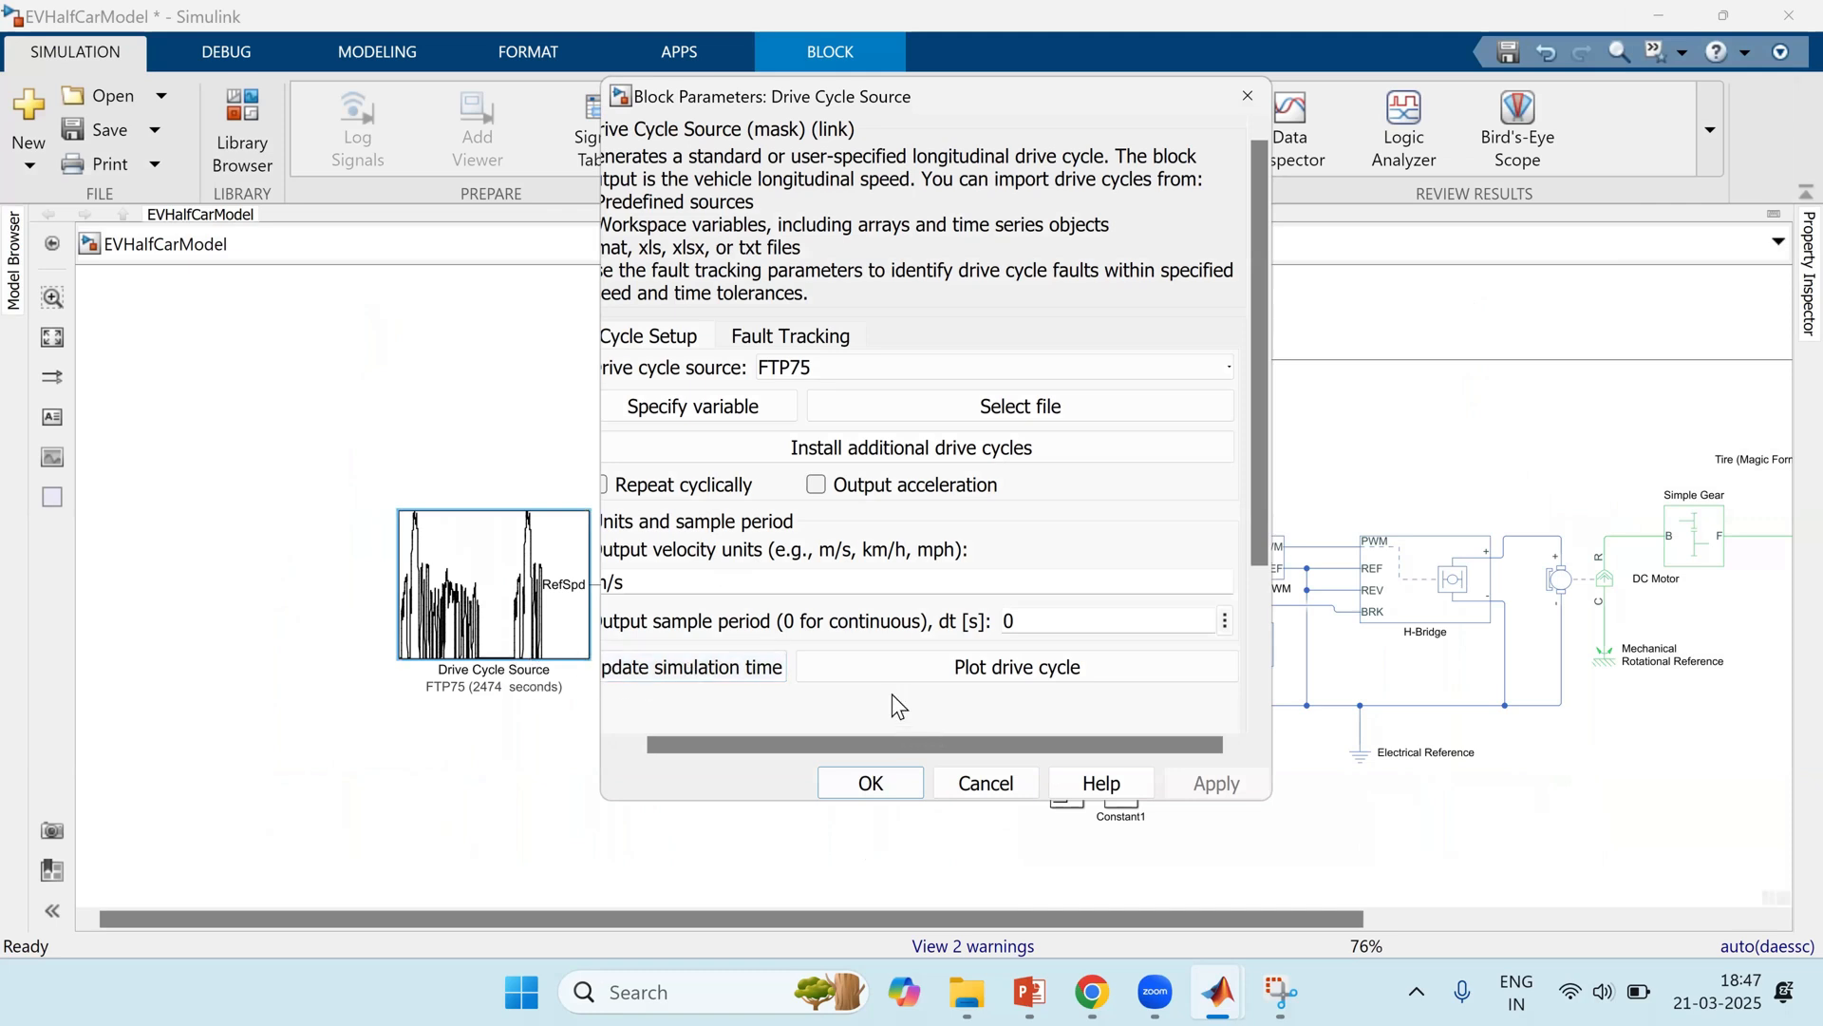
Step: Update the simulation time from the FTP75 drive cycle so the stop time is 2474 seconds, and accept the parameters
left_click(761, 670)
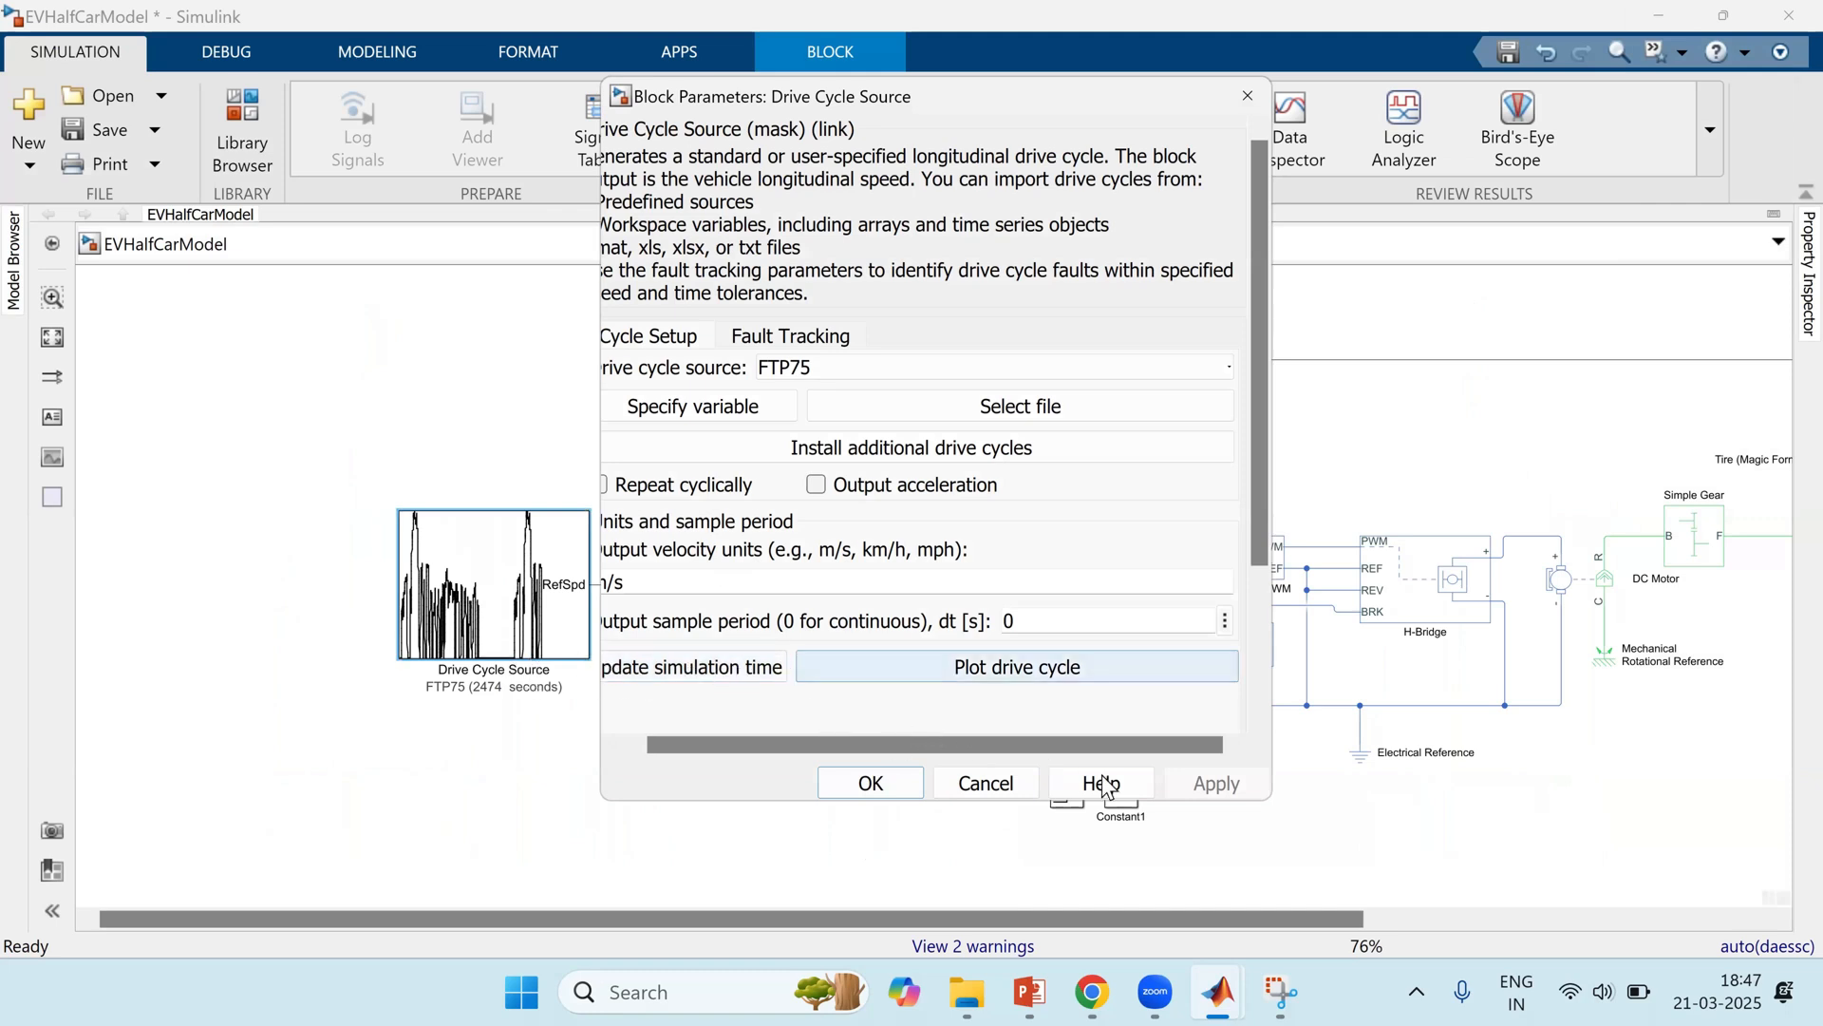
left_click(823, 784)
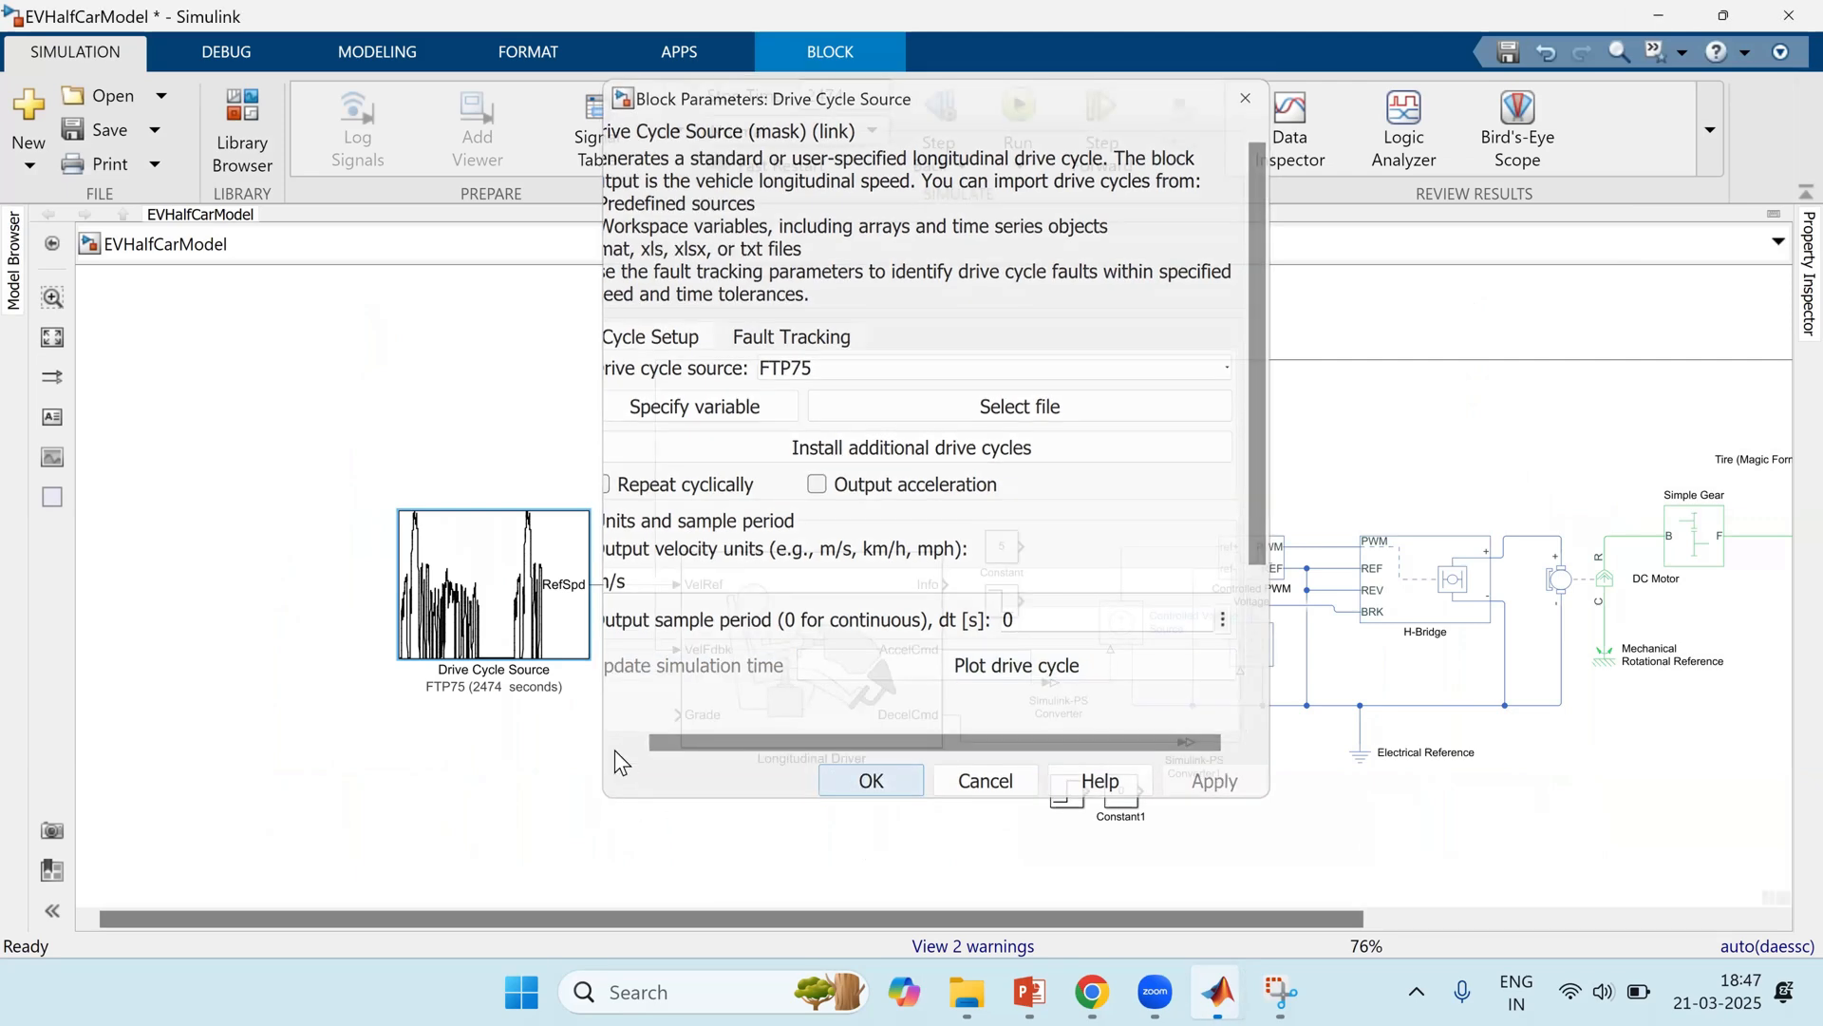
left_click(616, 757)
Step: Insert a Constant block below the Drive Cycle Source and connect it to the Longitudinal Driver's Grade input
left_click_drag(673, 714, 651, 715)
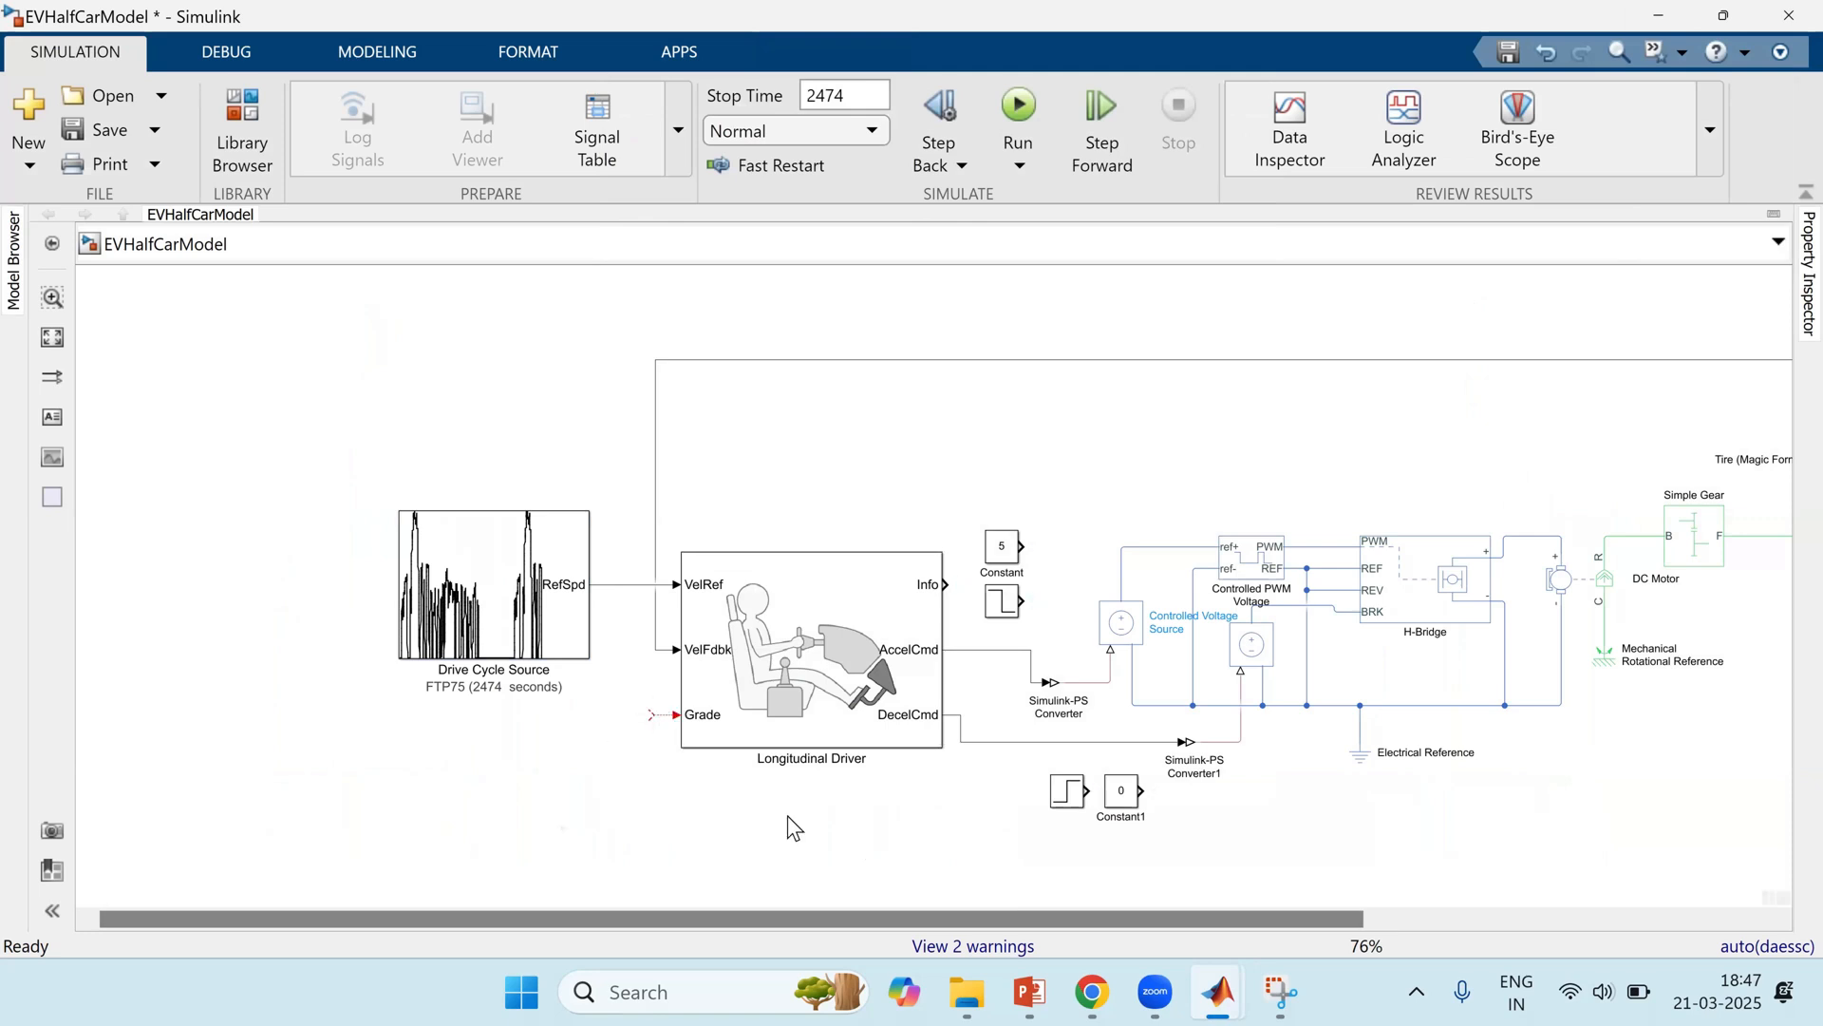
left_click_drag(1279, 917, 1570, 898)
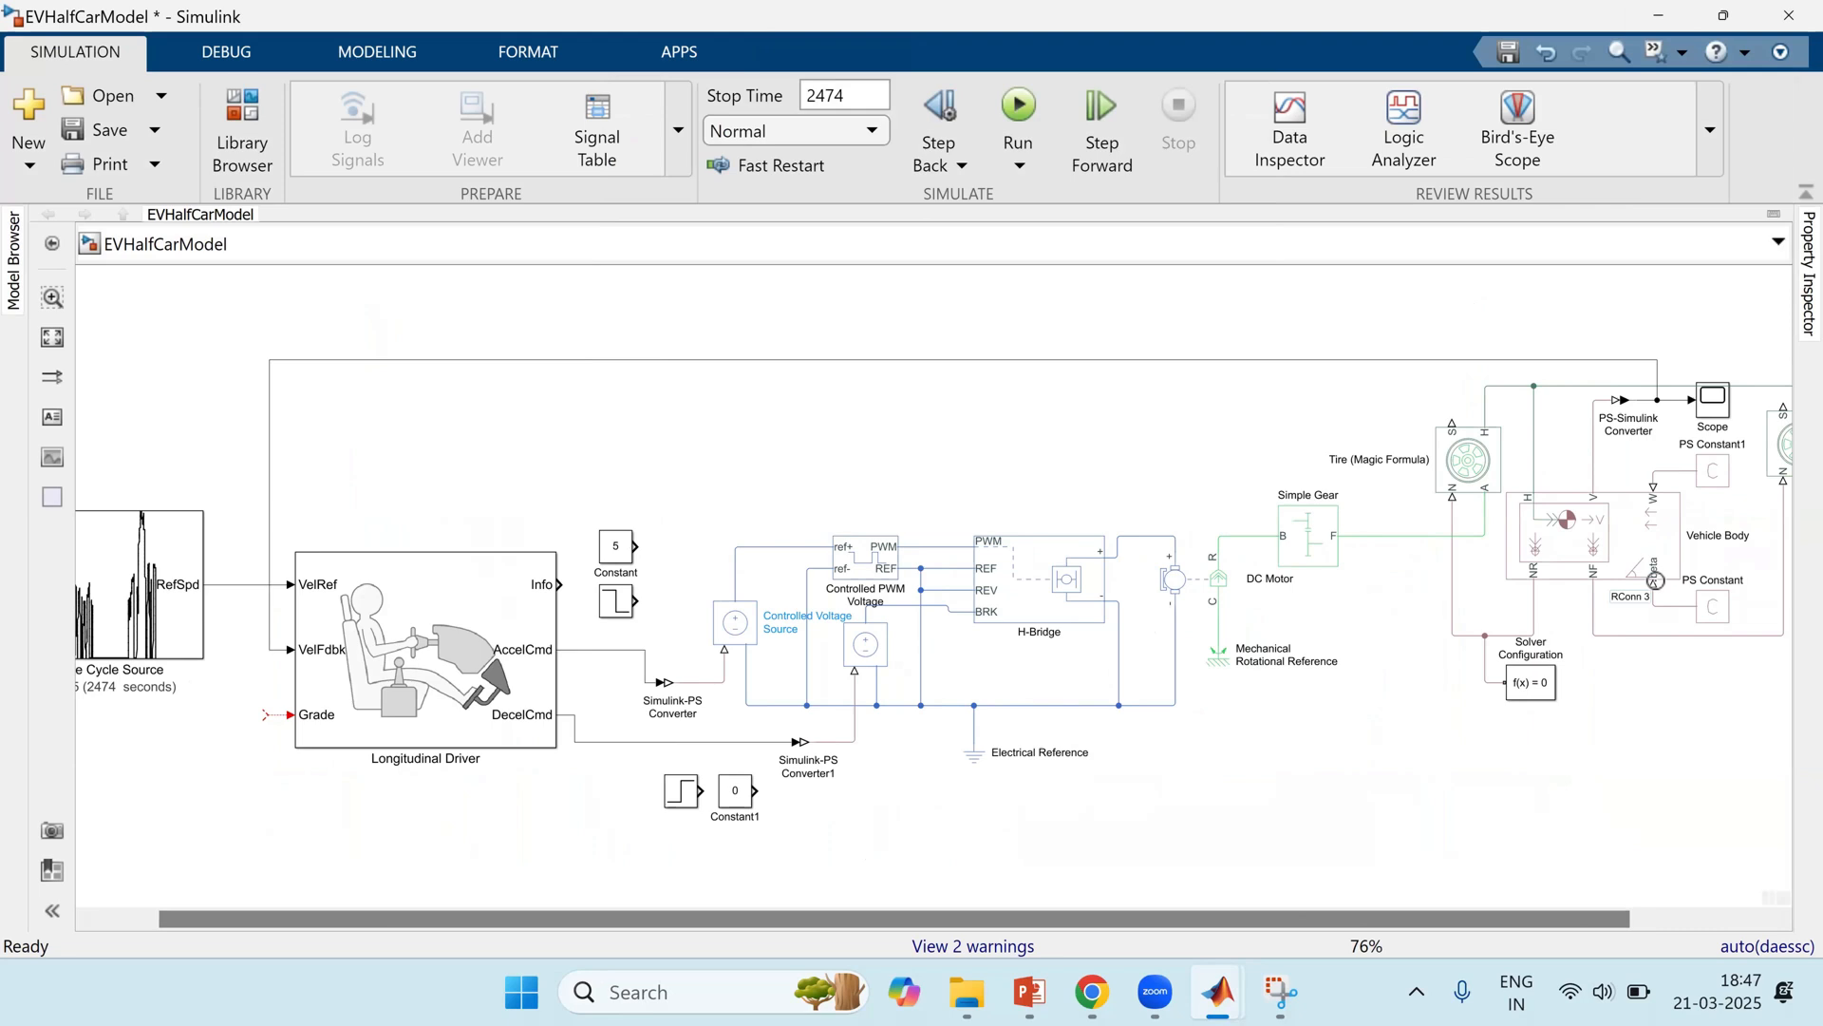
left_click(1719, 615)
left_click_drag(1525, 917, 813, 907)
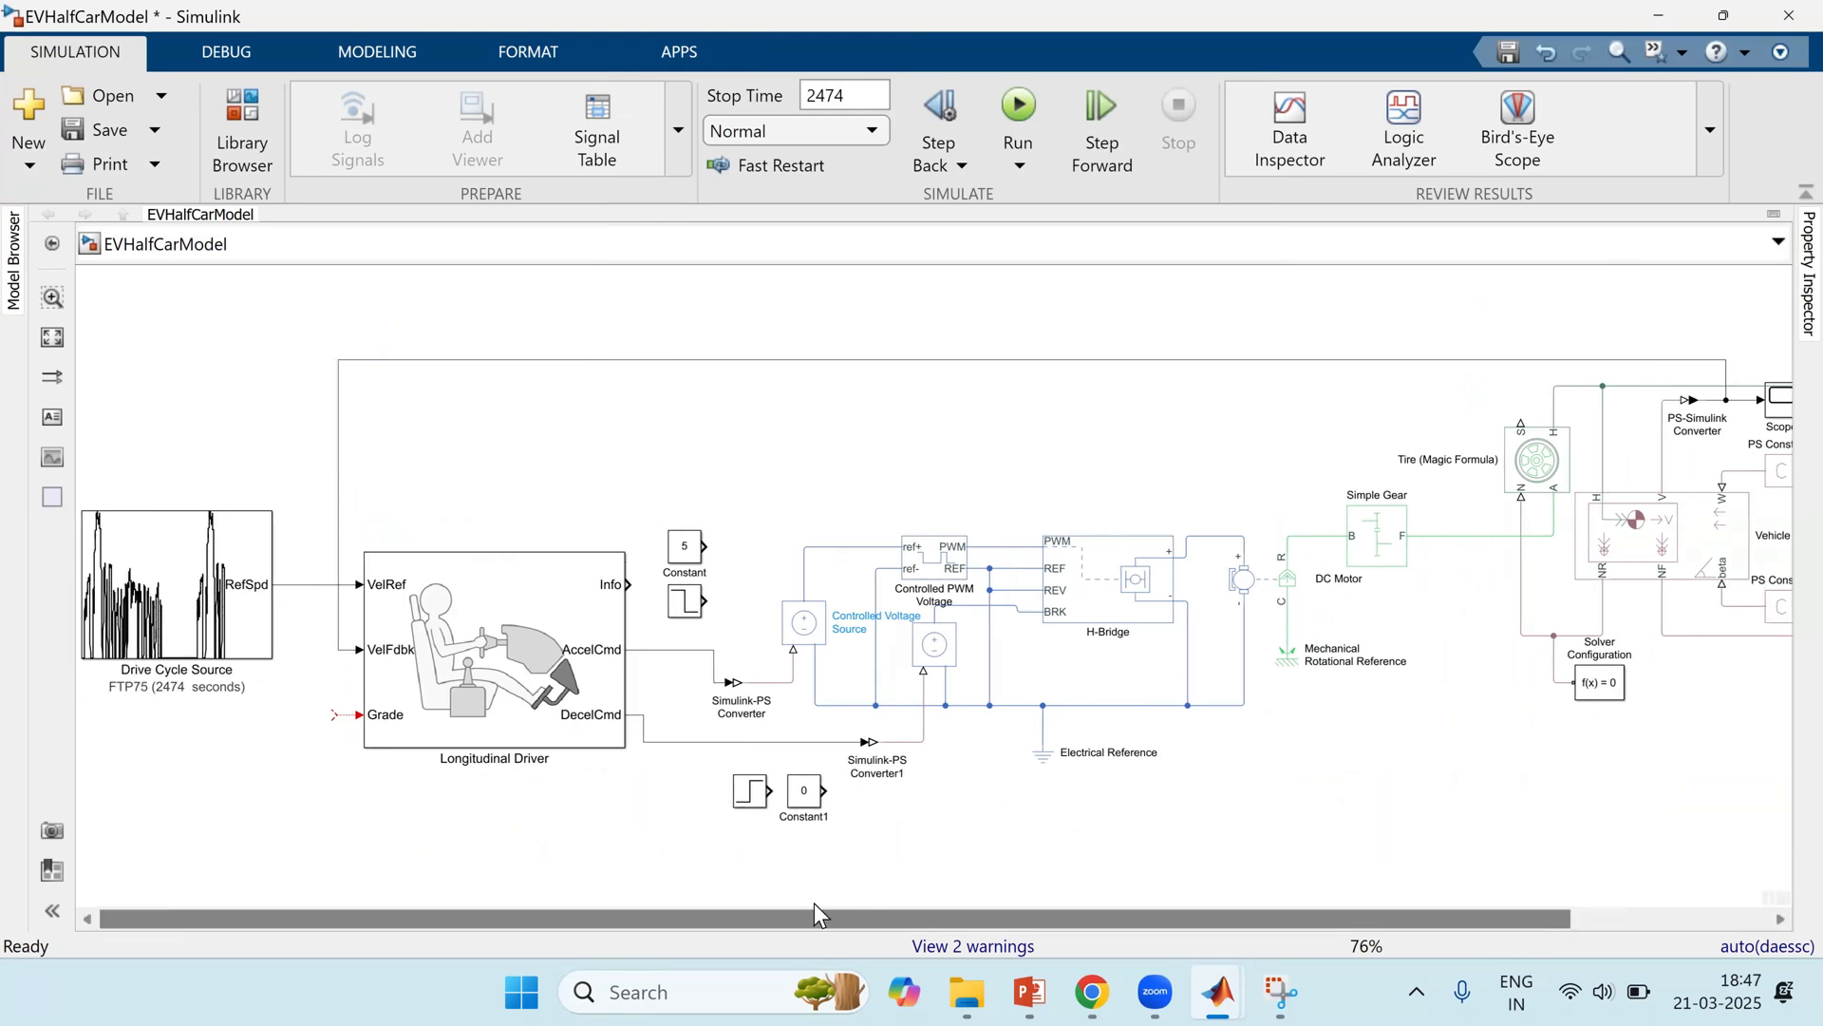
double_click(230, 723)
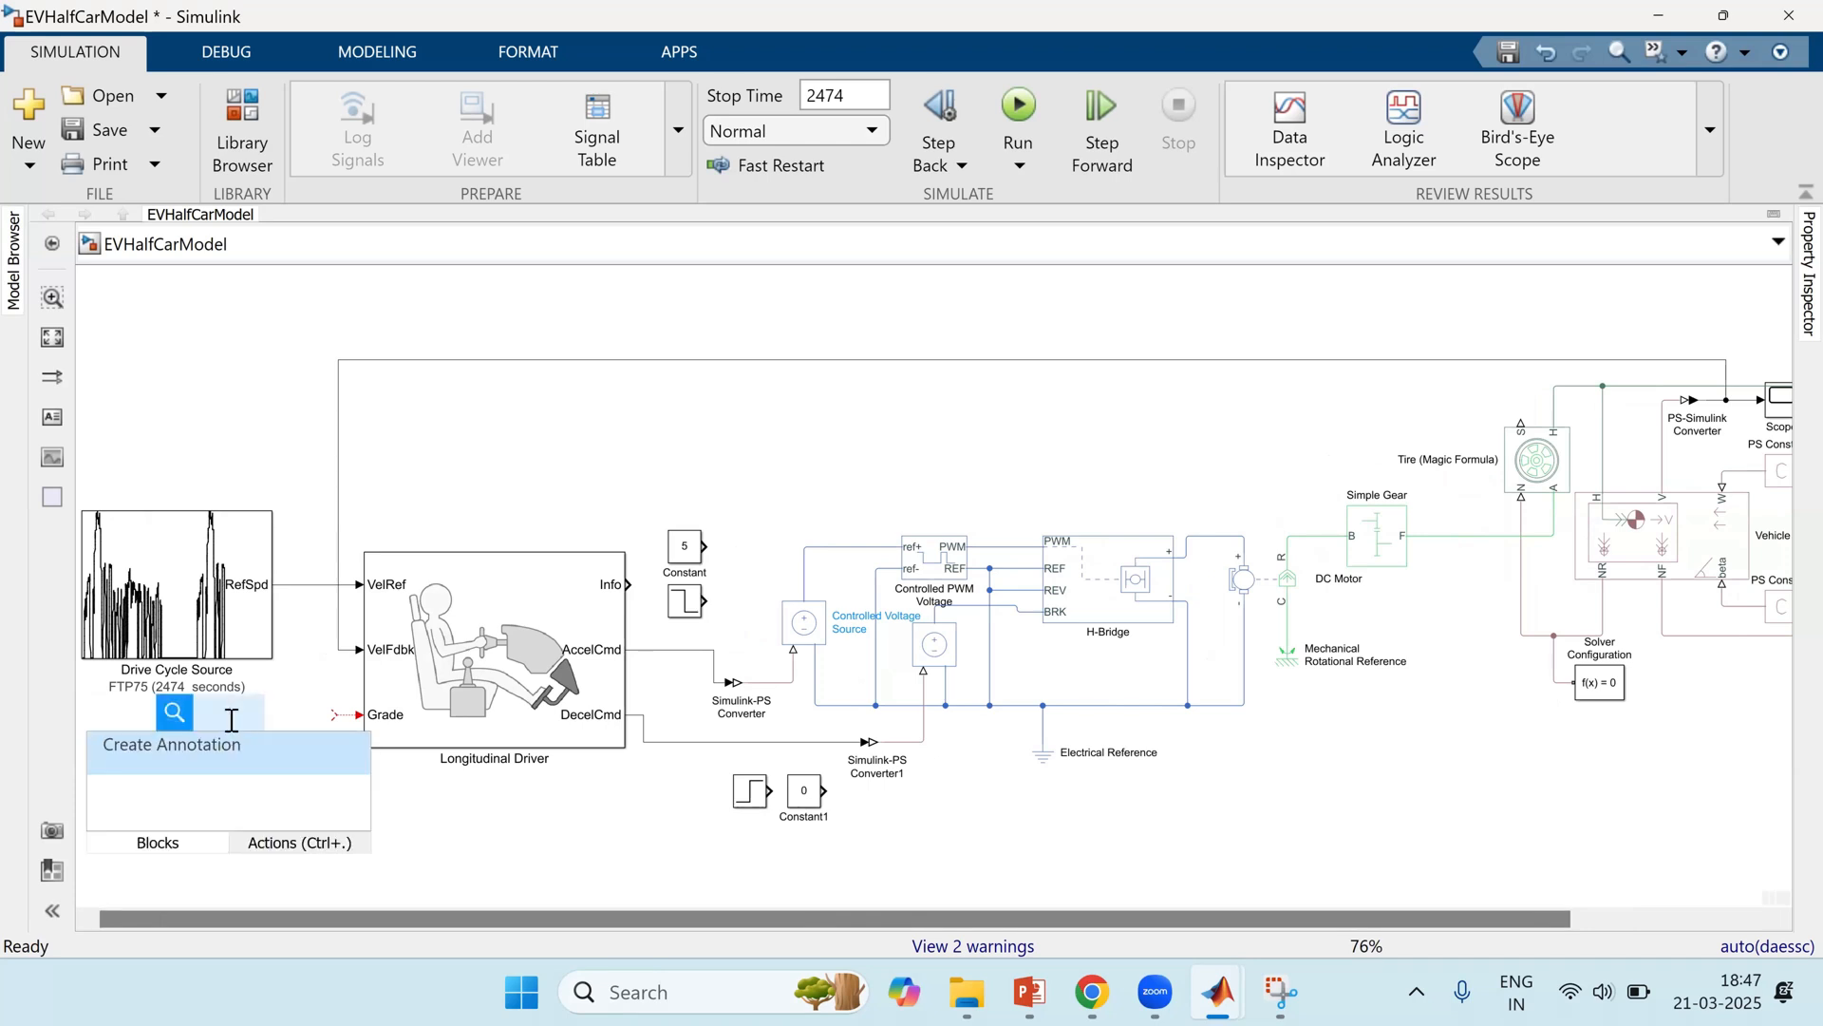
type("con")
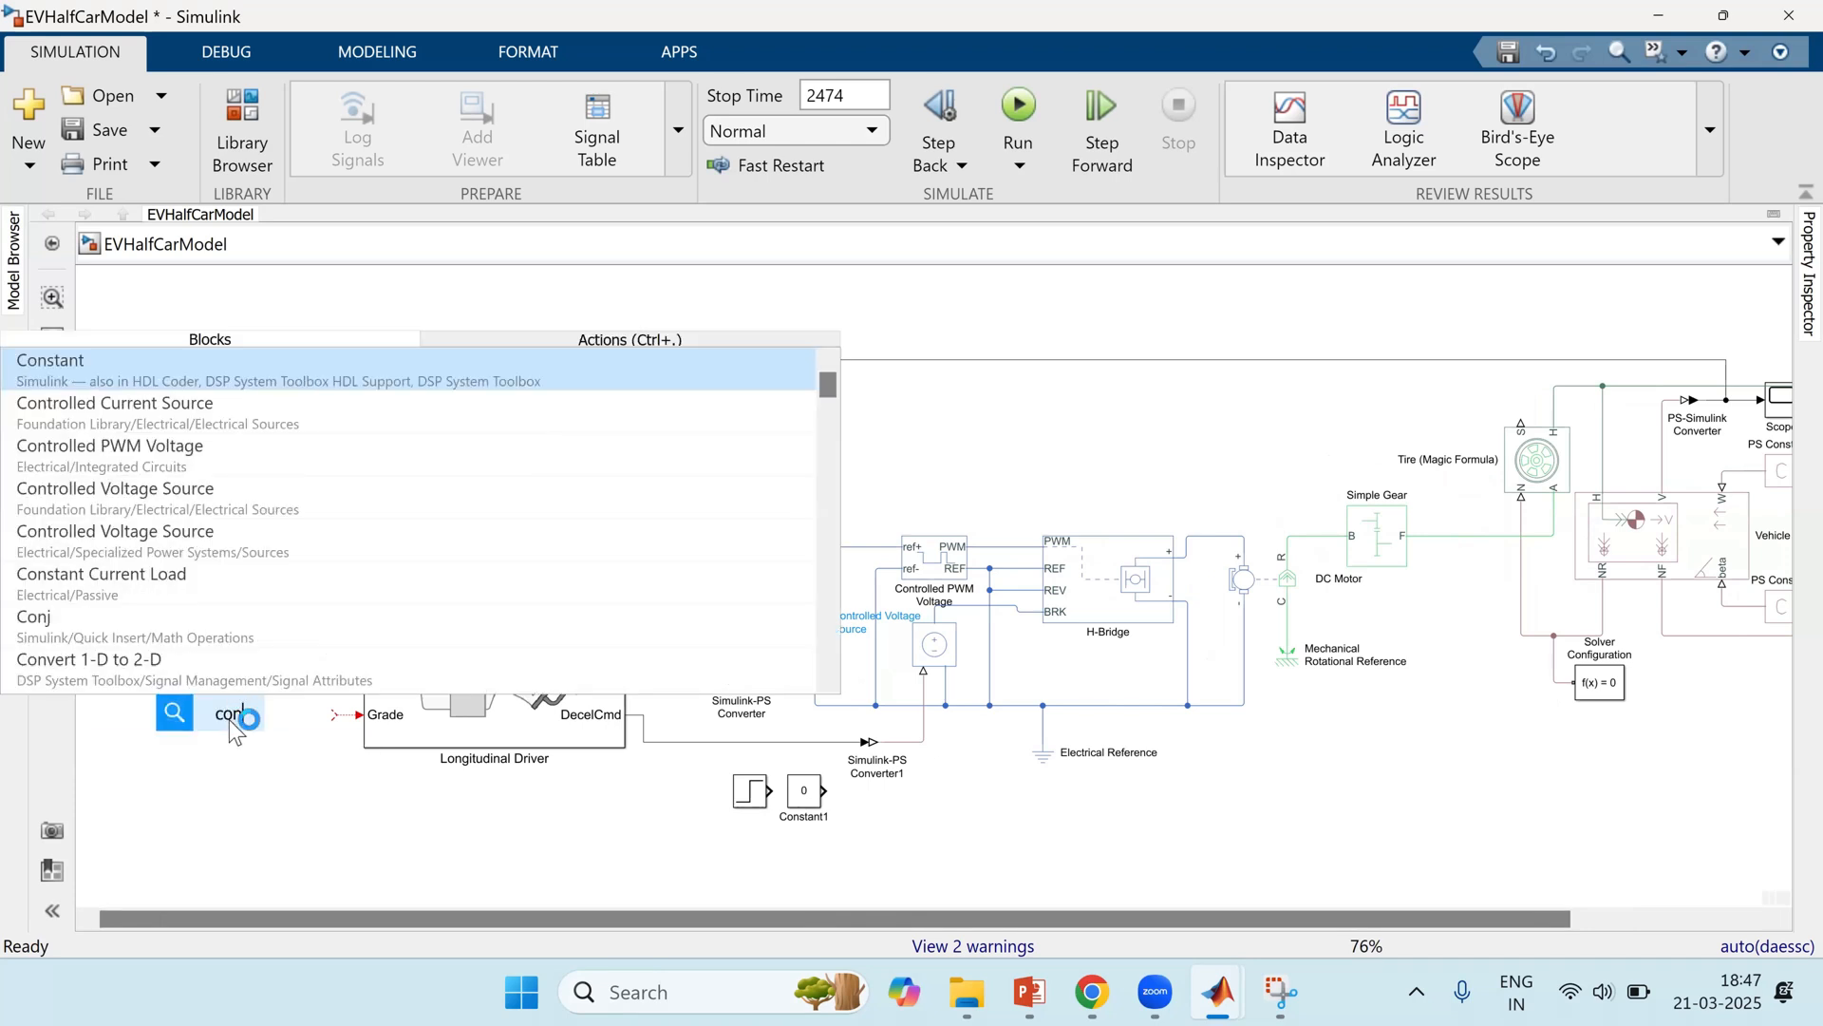
key("Return")
left_click_drag(247, 721, 324, 712)
left_click(328, 714)
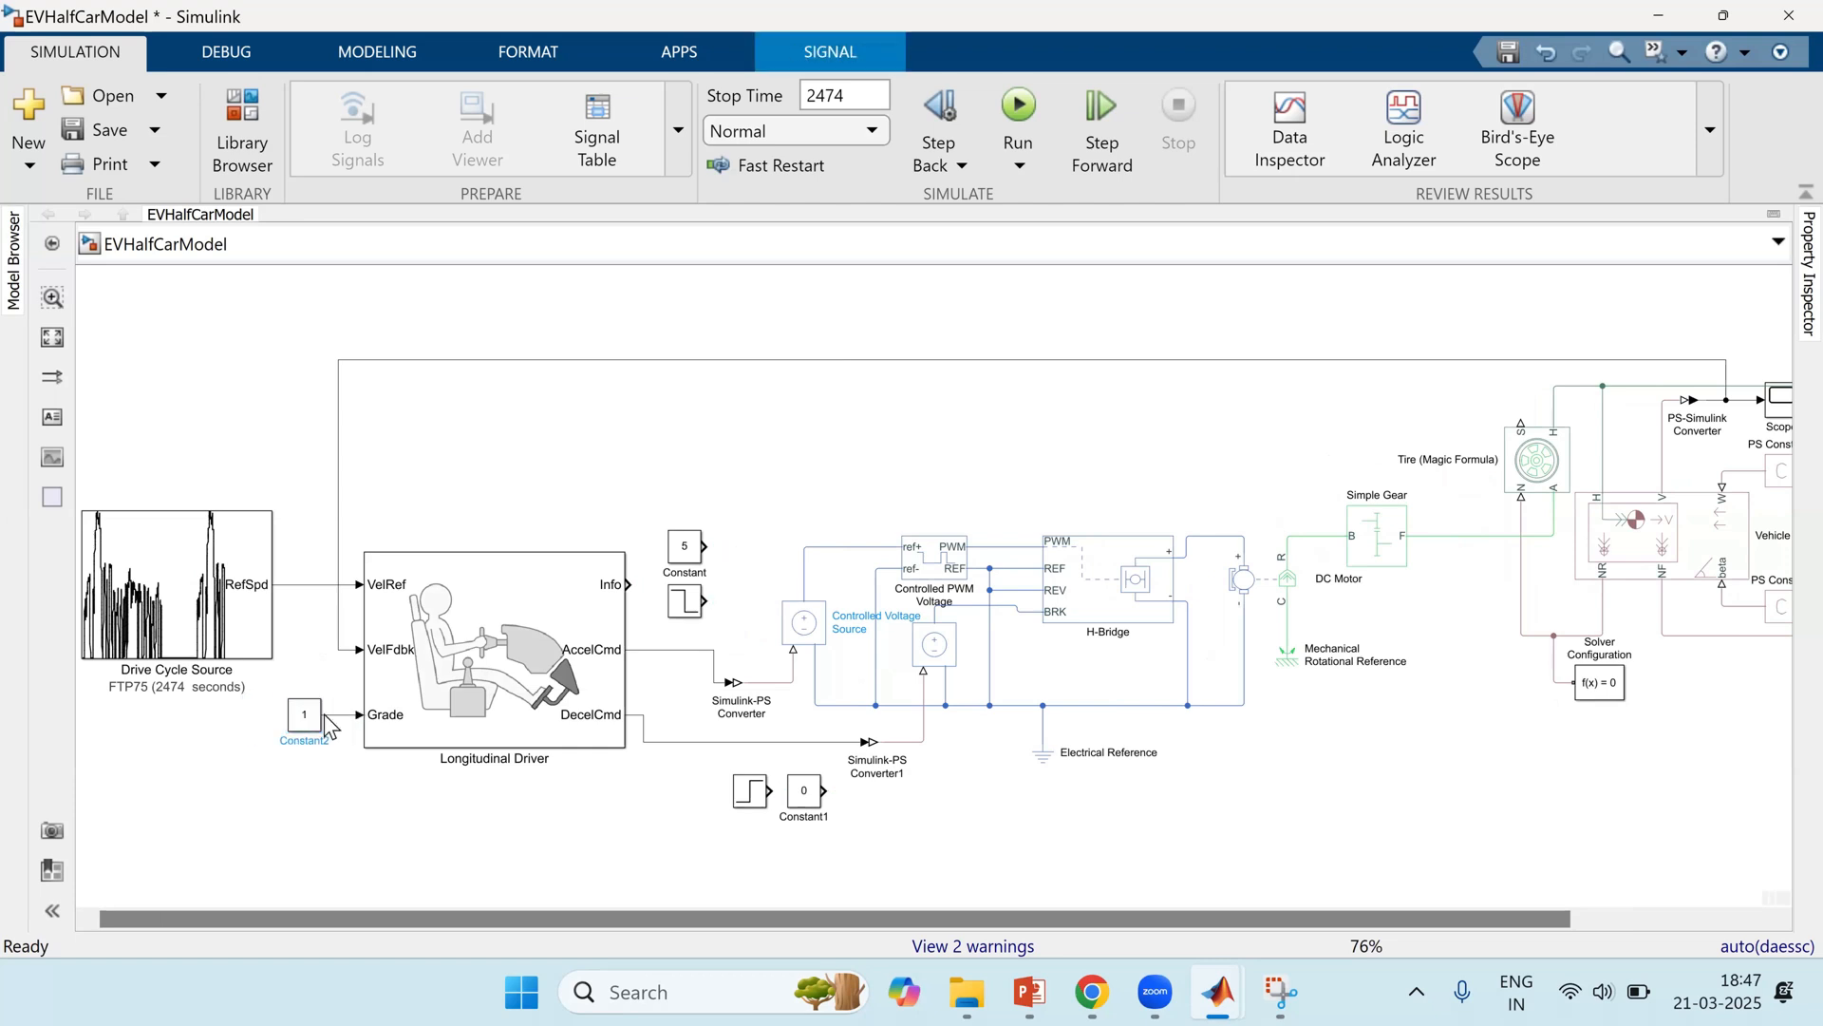
Step: Set the value of the Constant feeding the Grade input to 0
double_click(300, 719)
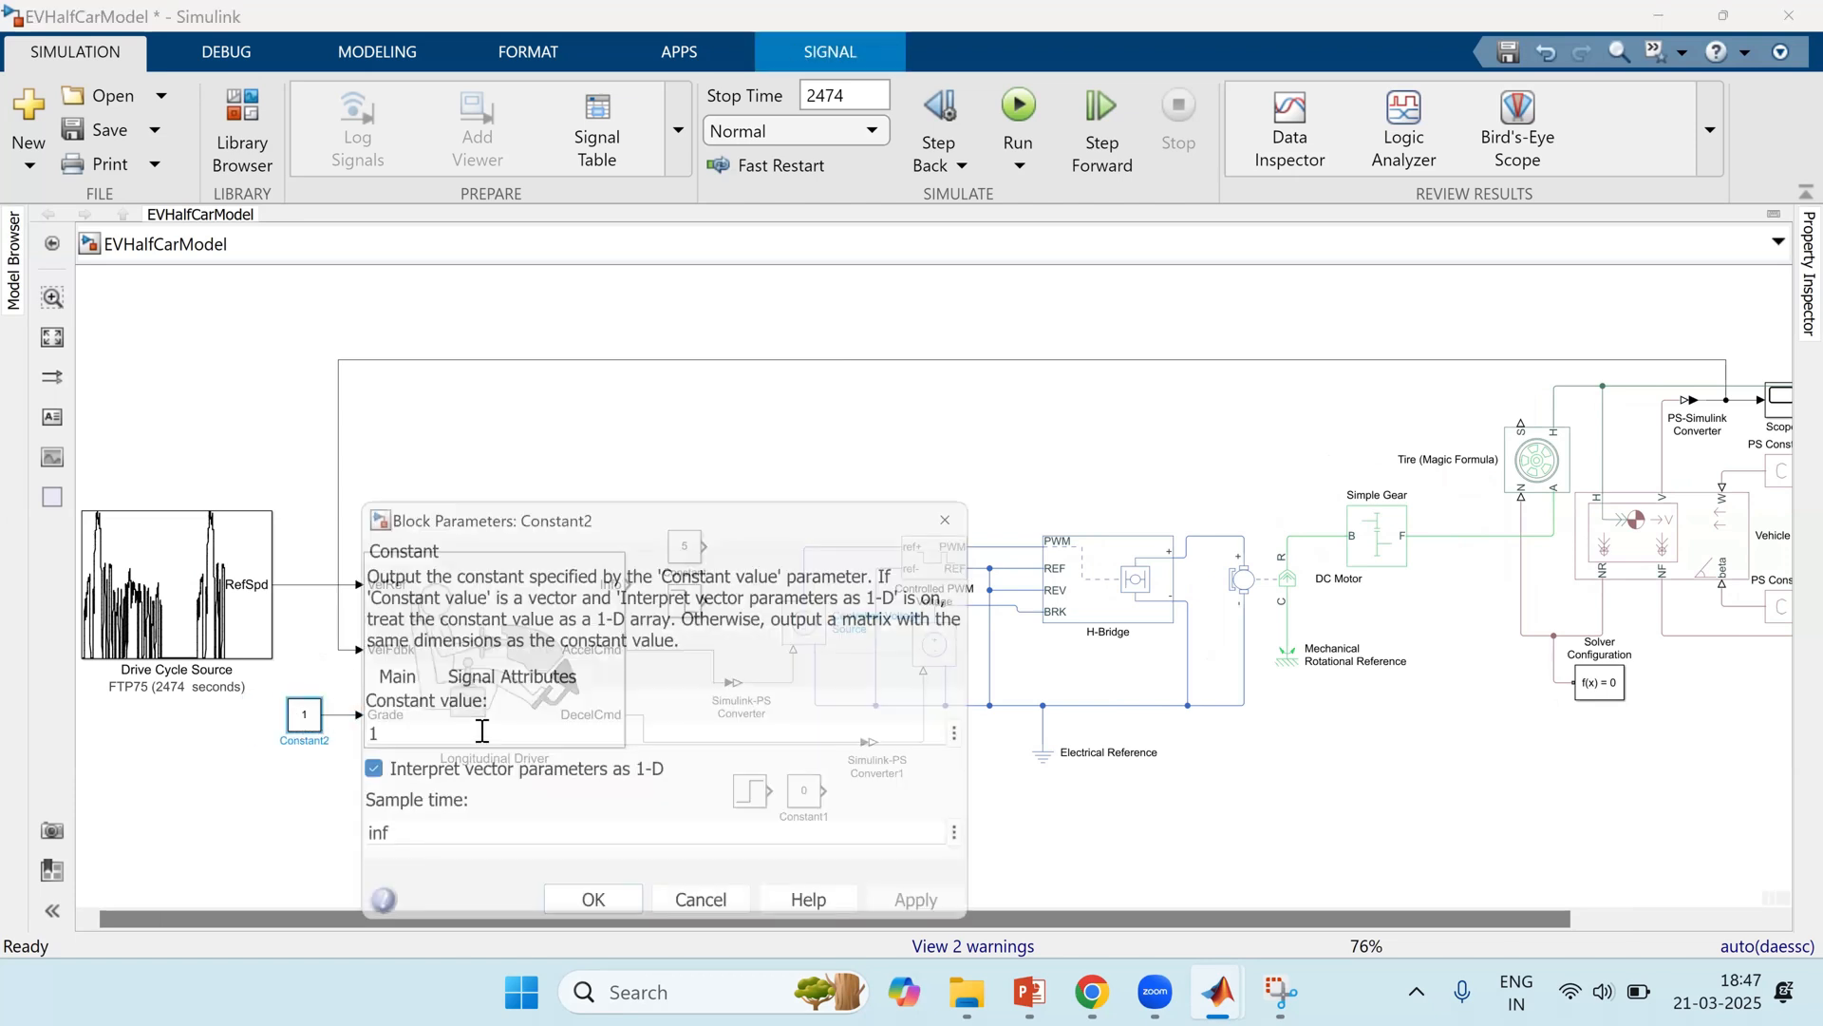
double_click(480, 729)
type("0")
key("Return")
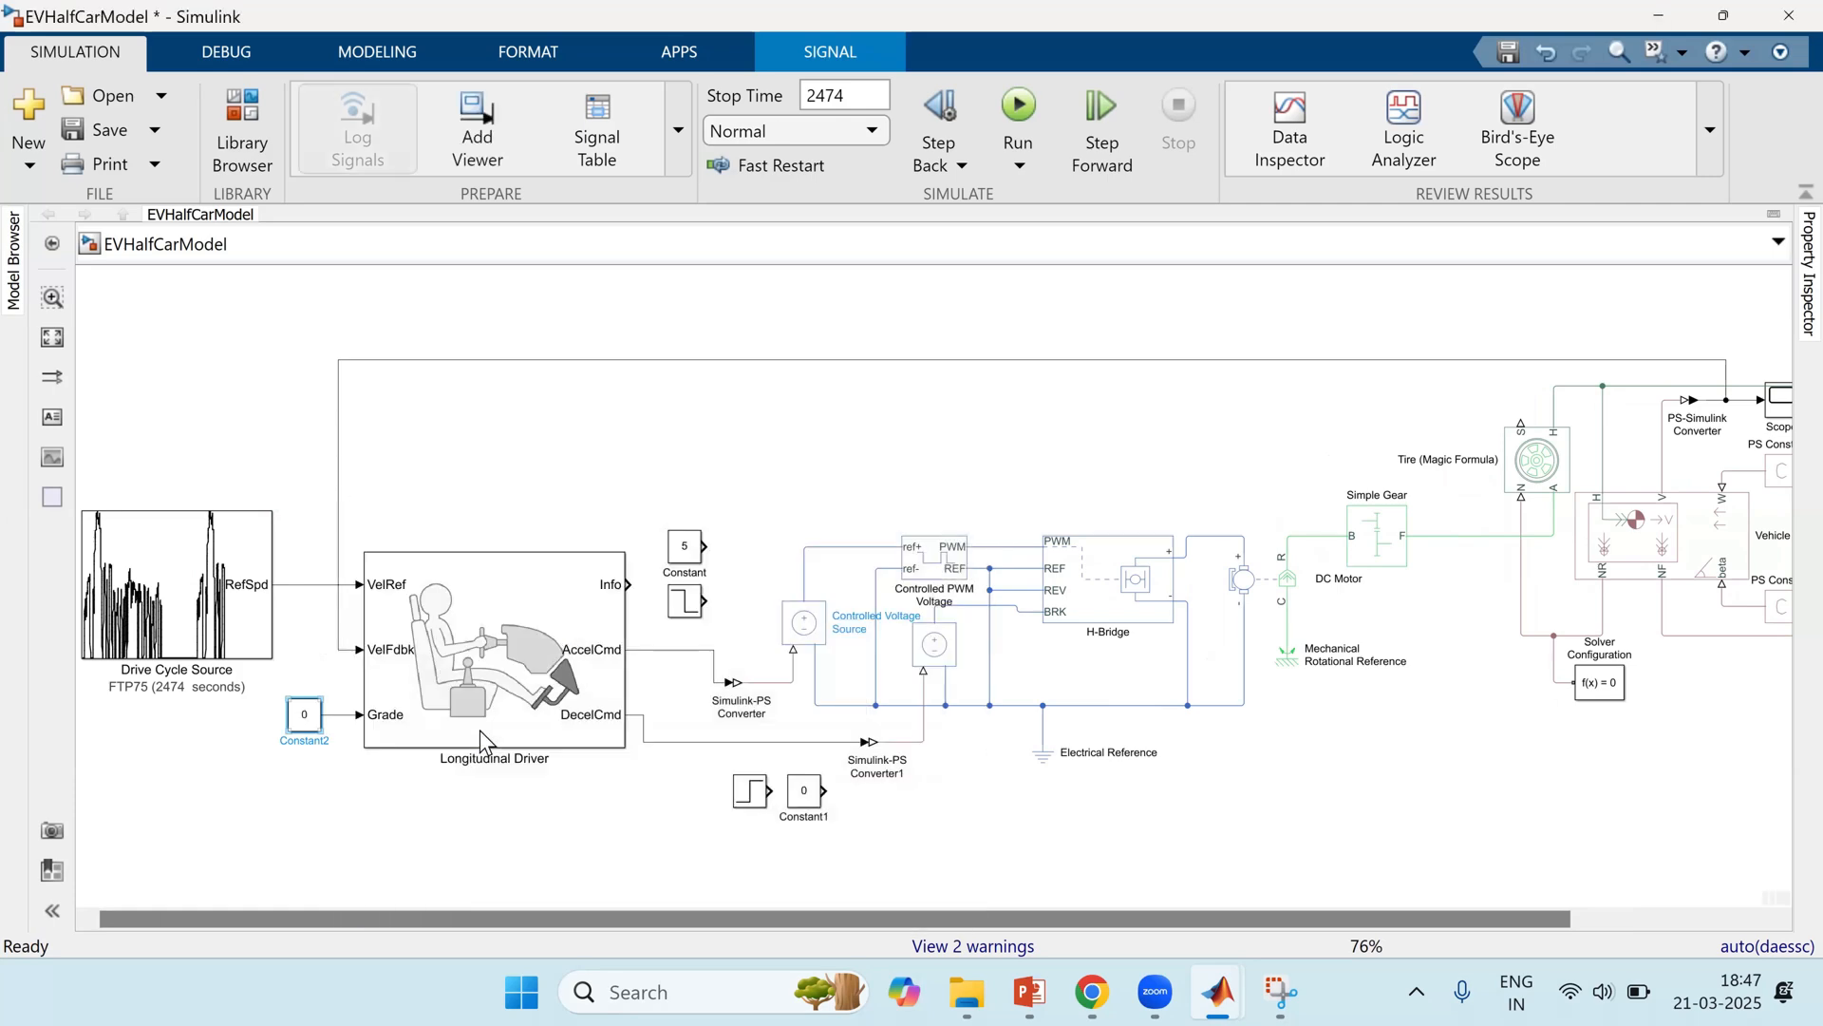
key("space")
left_click(553, 827)
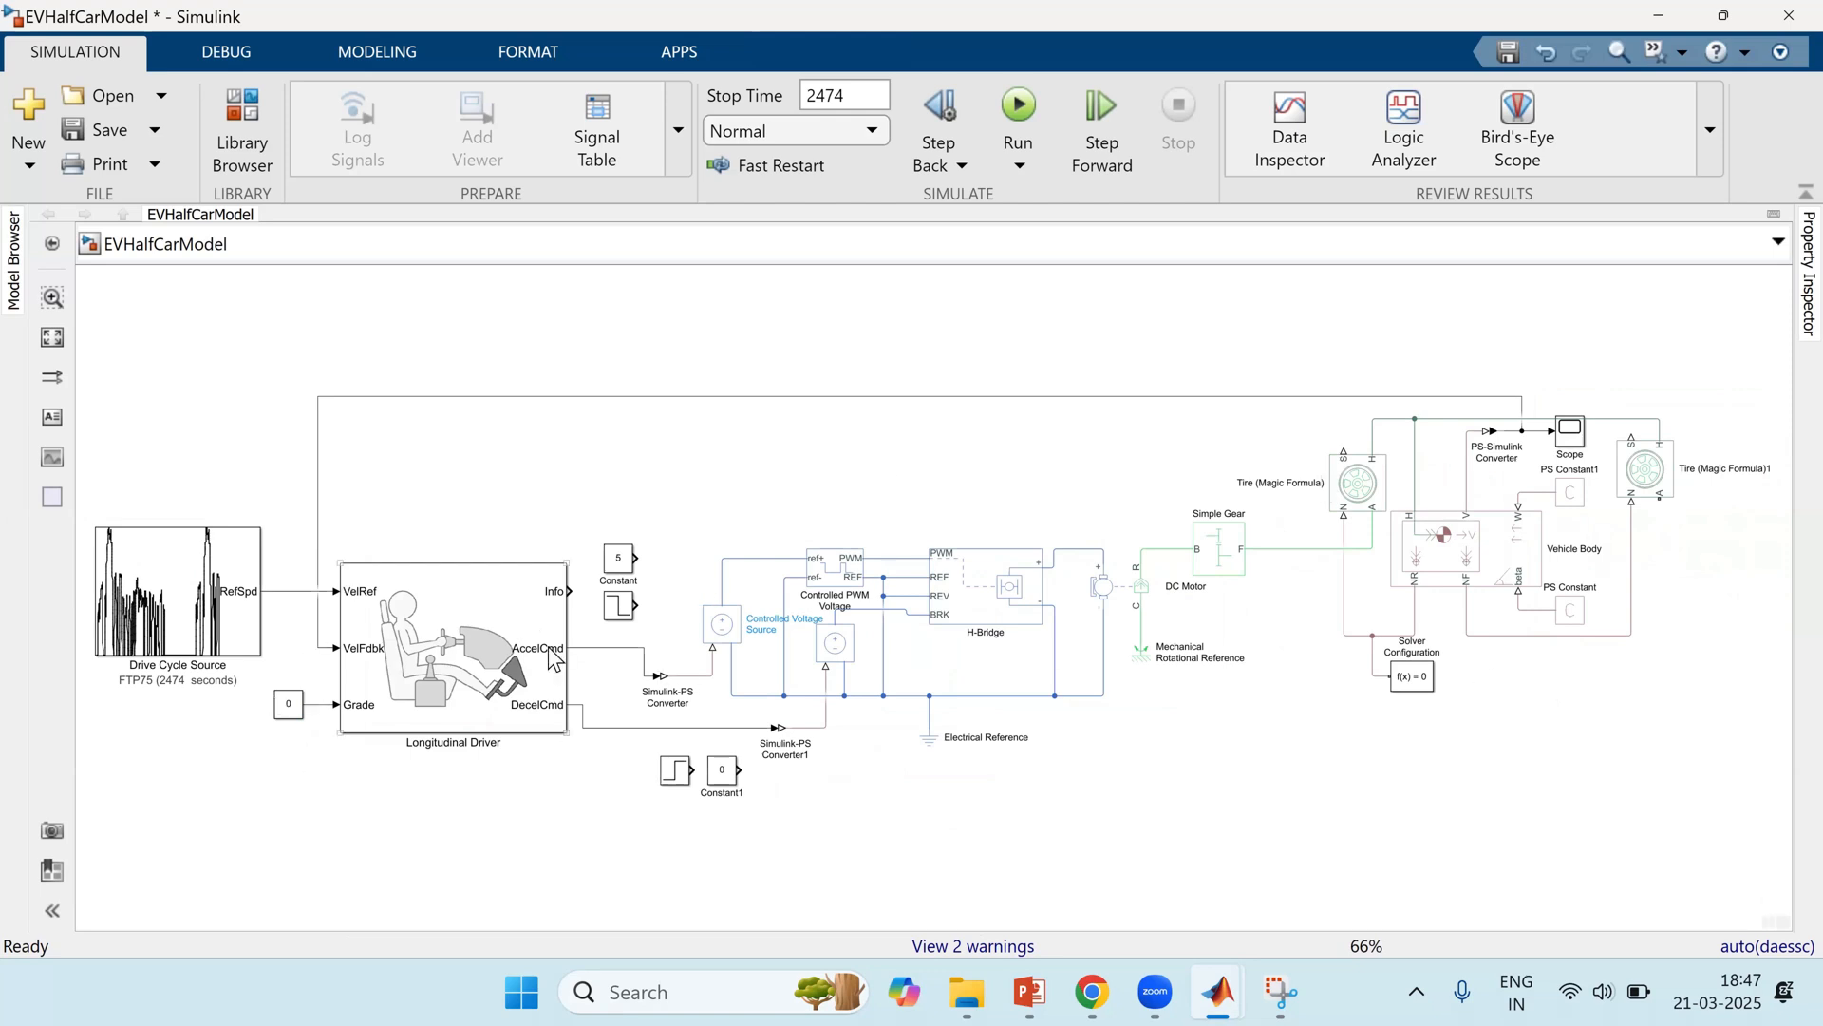
Step: Review the Longitudinal Driver's control type, units, nominal gains and other control parameters without changing them
left_click(418, 678)
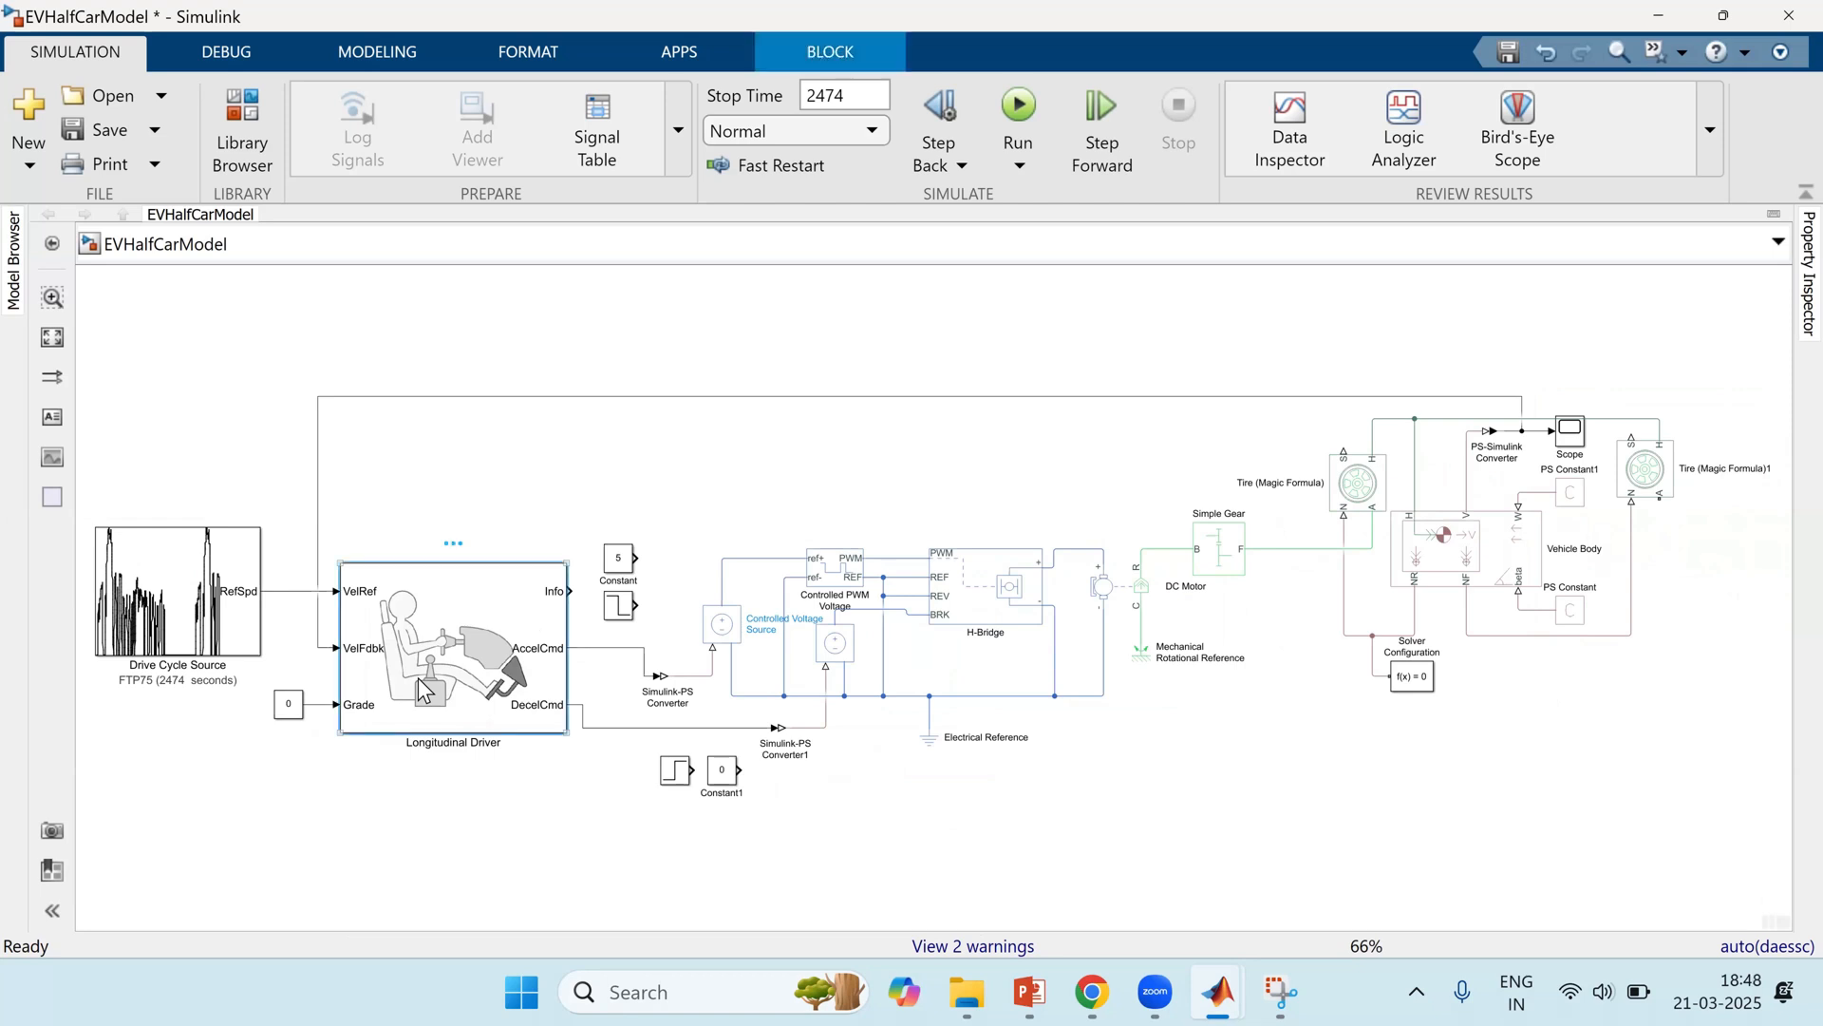
double_click(417, 676)
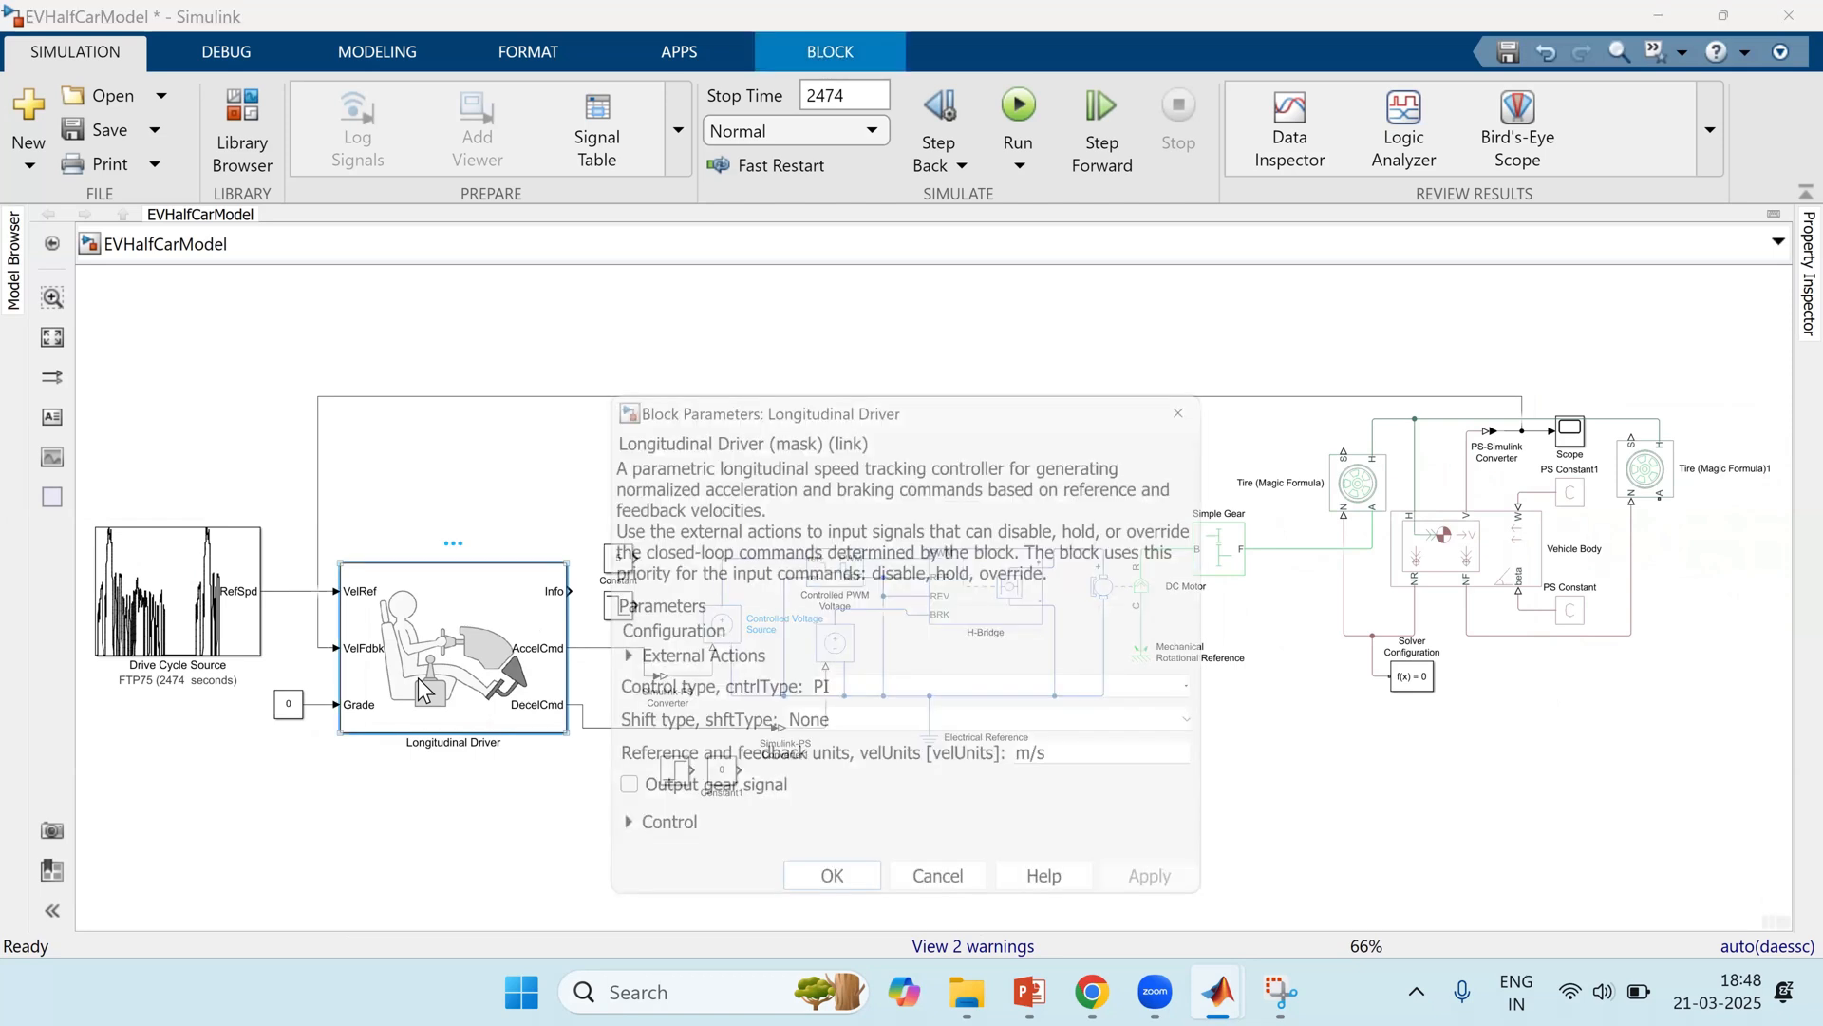
left_click_drag(944, 403, 947, 175)
left_click(608, 610)
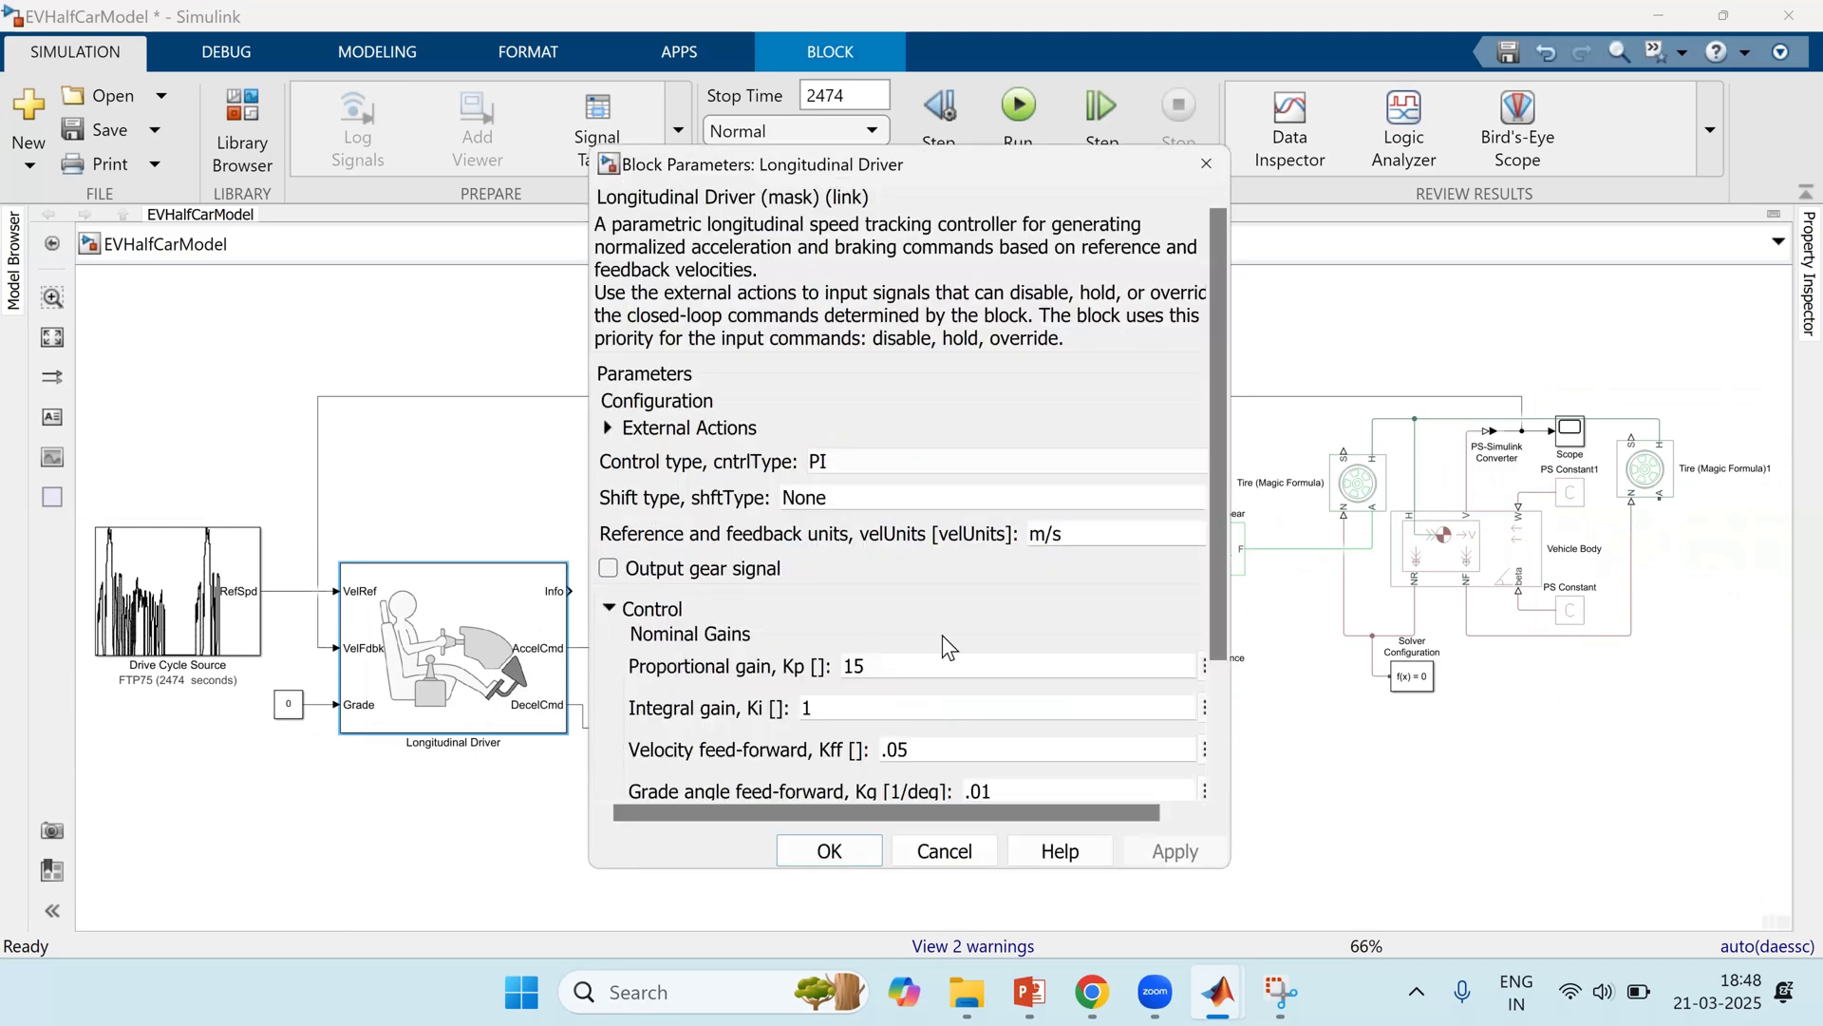
left_click_drag(1212, 441, 1211, 577)
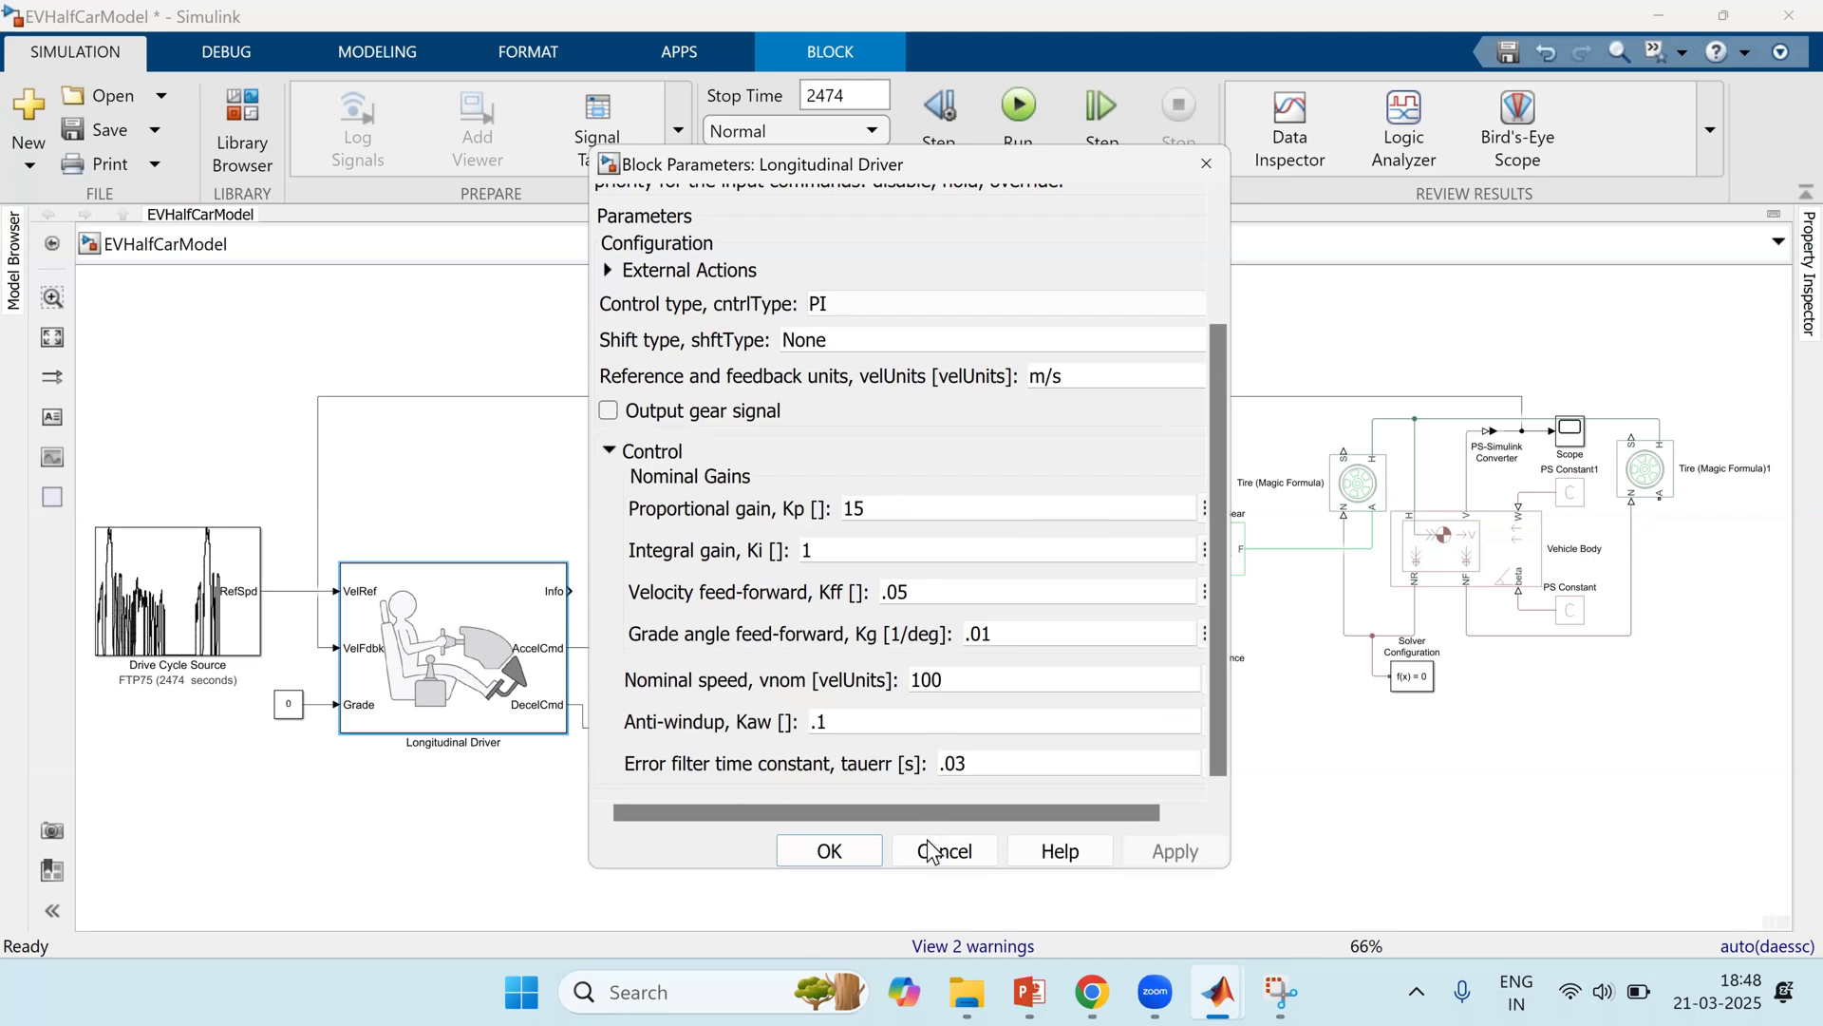
left_click(828, 849)
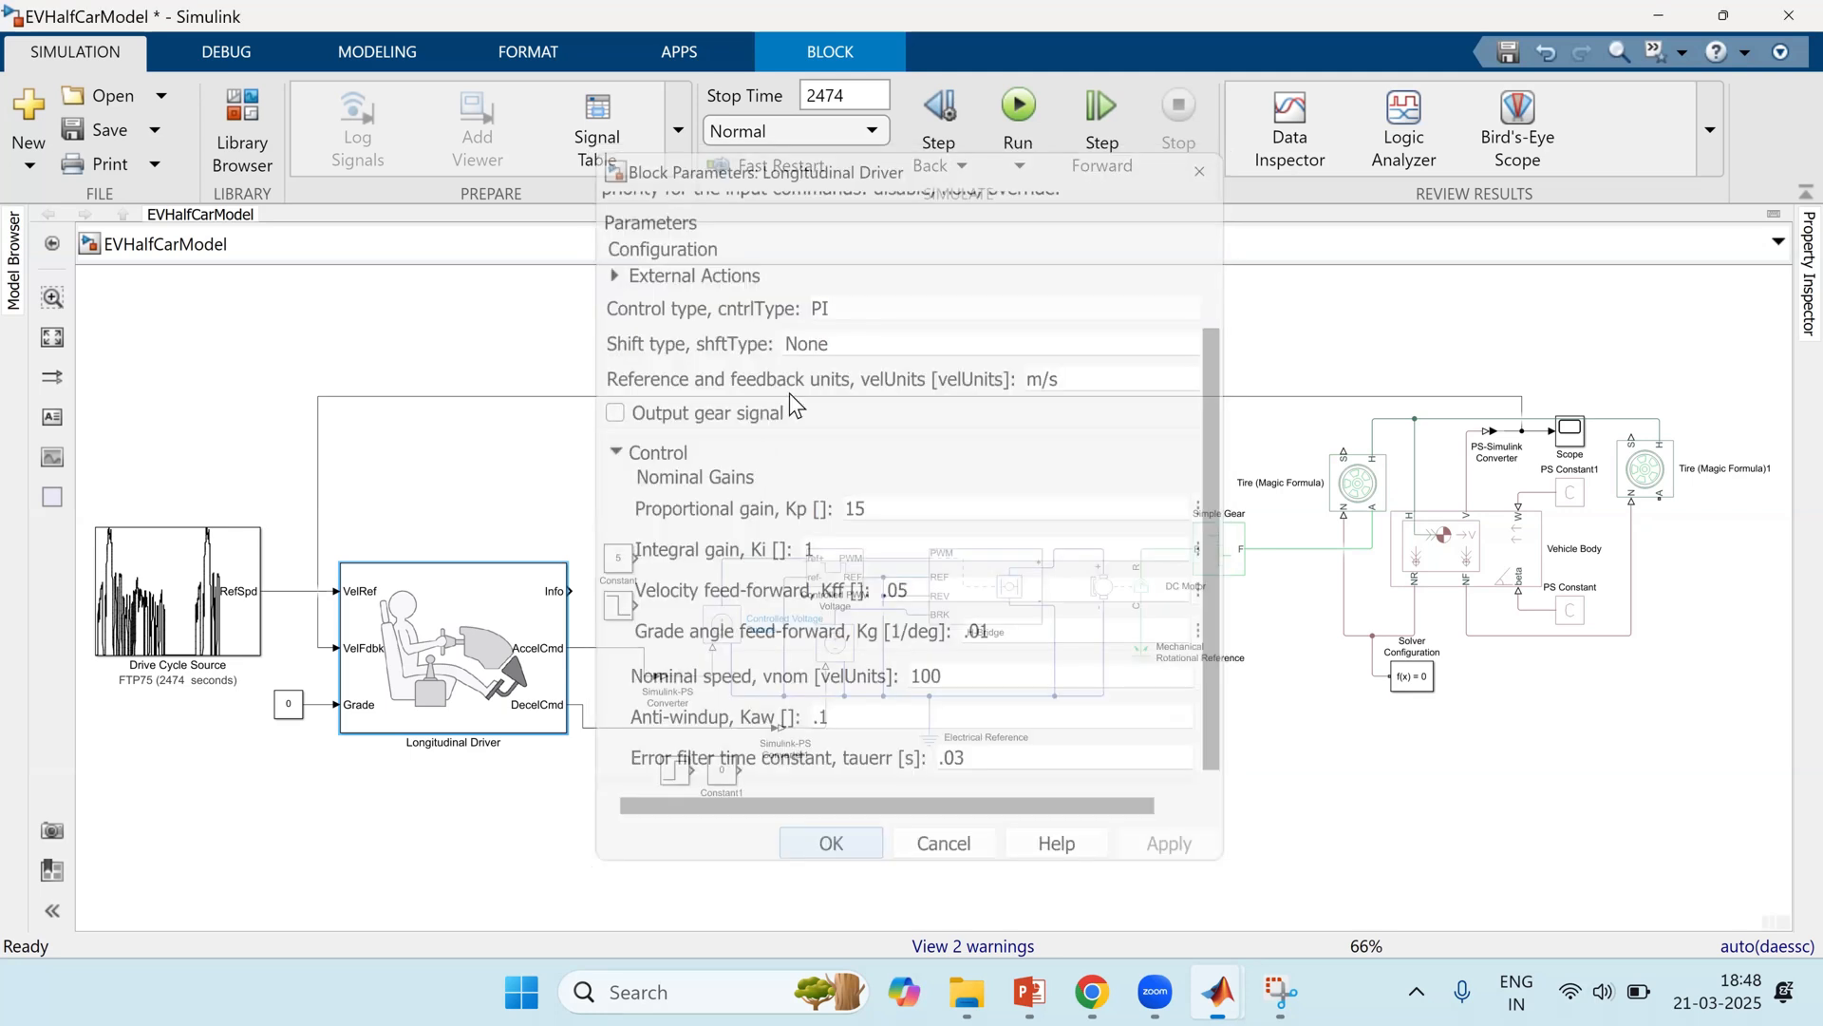
left_click(798, 322)
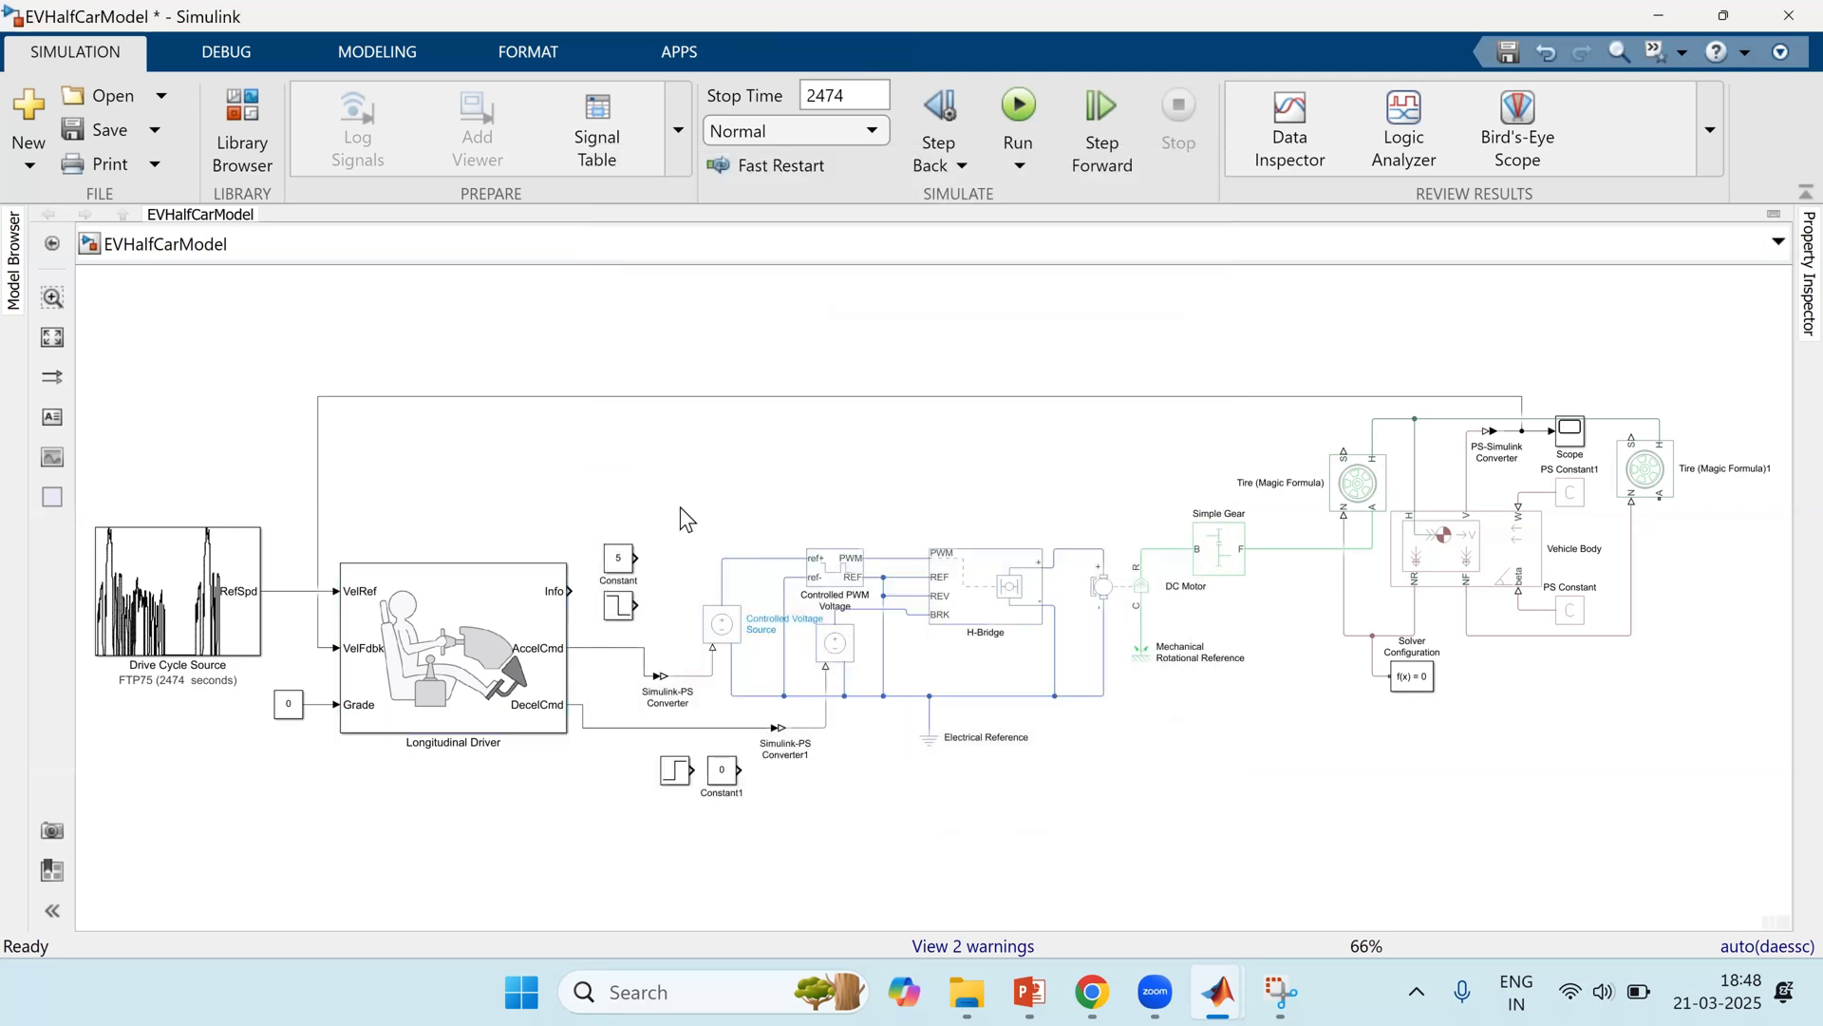
Step: Branch the RefSpd reference line into an additional Scope input alongside the vehicle velocity signal, with the Scope placed above the vehicle
left_click(793, 488)
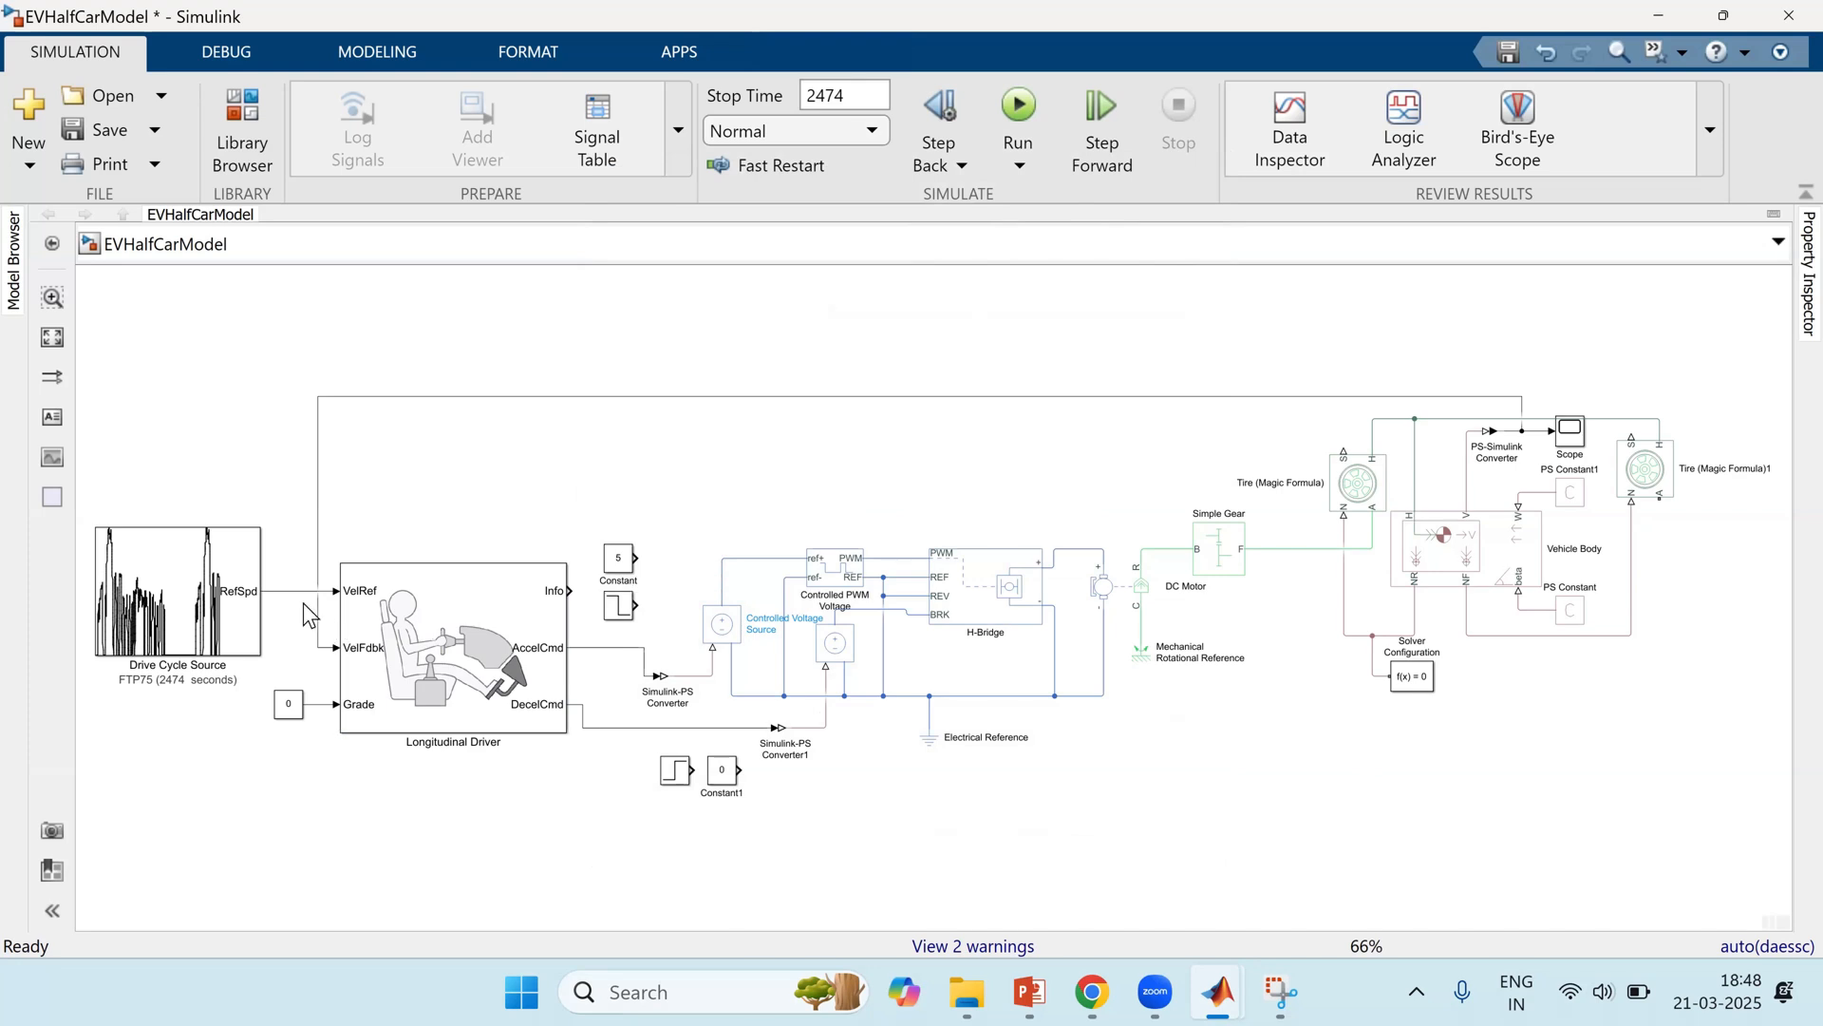
left_click_drag(299, 591, 1569, 350)
left_click(1688, 347)
left_click(1717, 323)
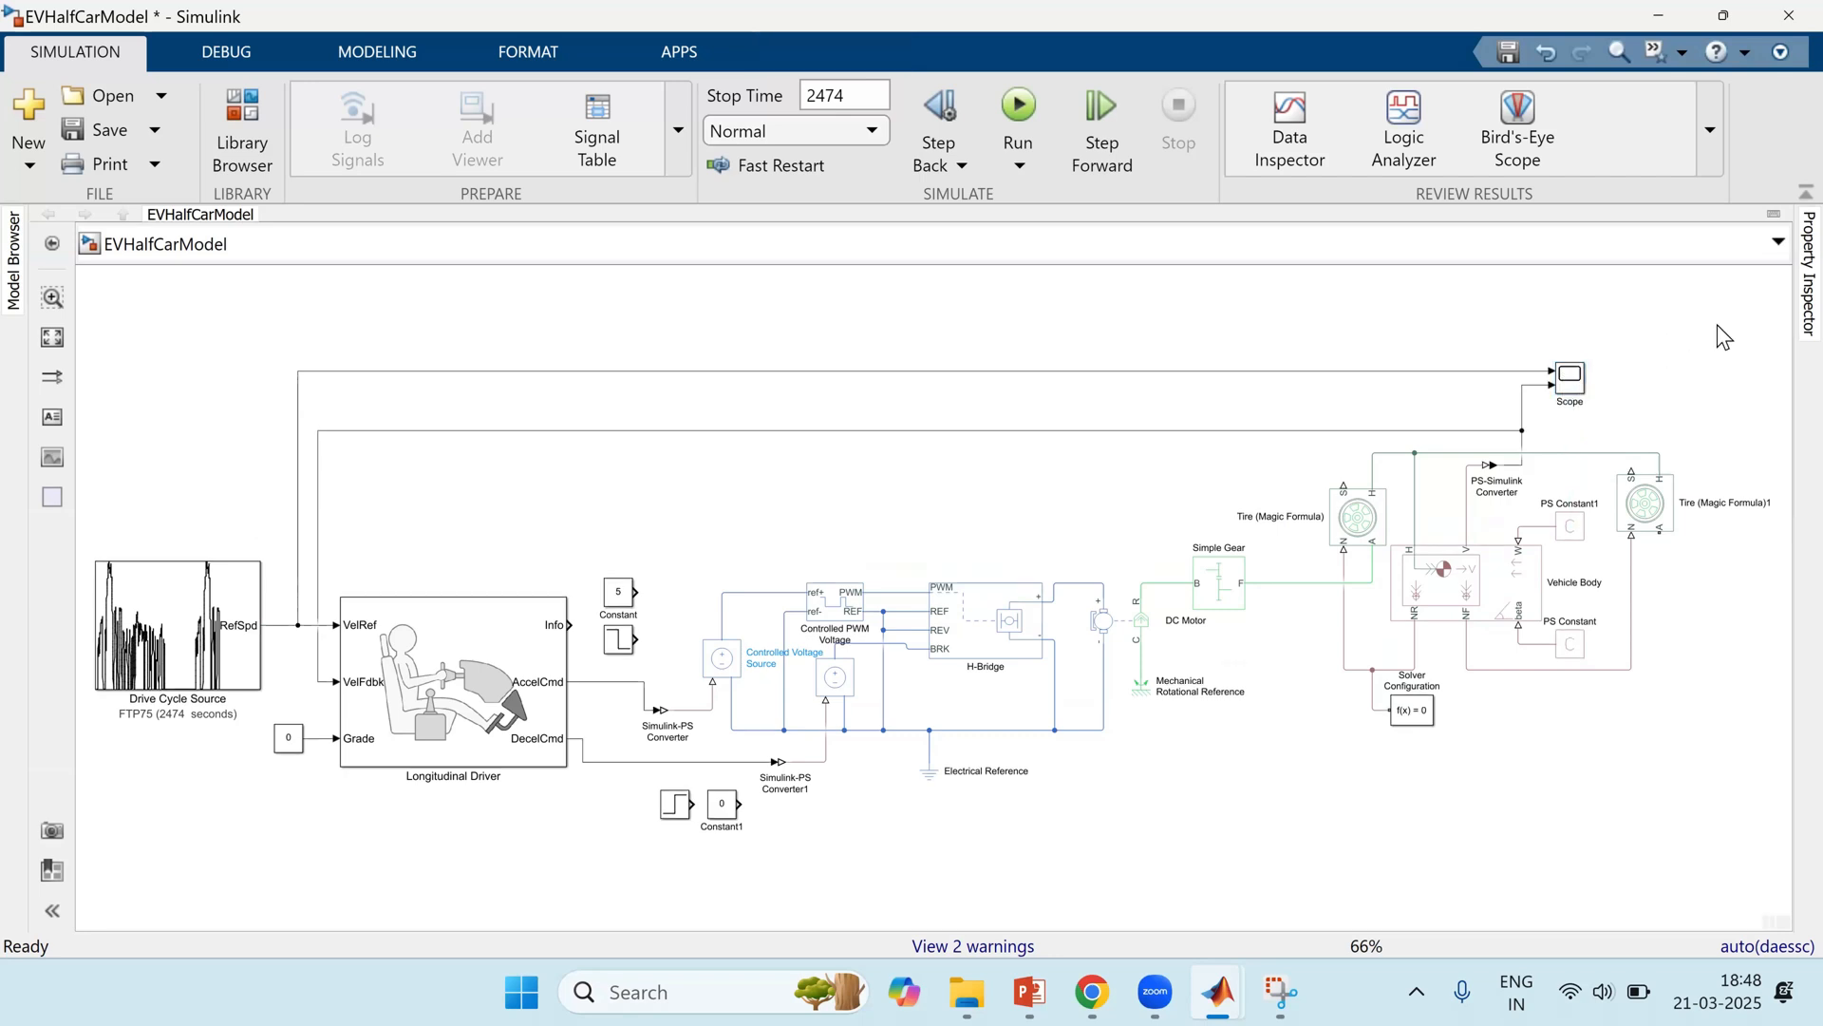
Step: Run the simulation and open the Scope to compare the reference and actual vehicle velocities
left_click(1026, 93)
double_click(1567, 380)
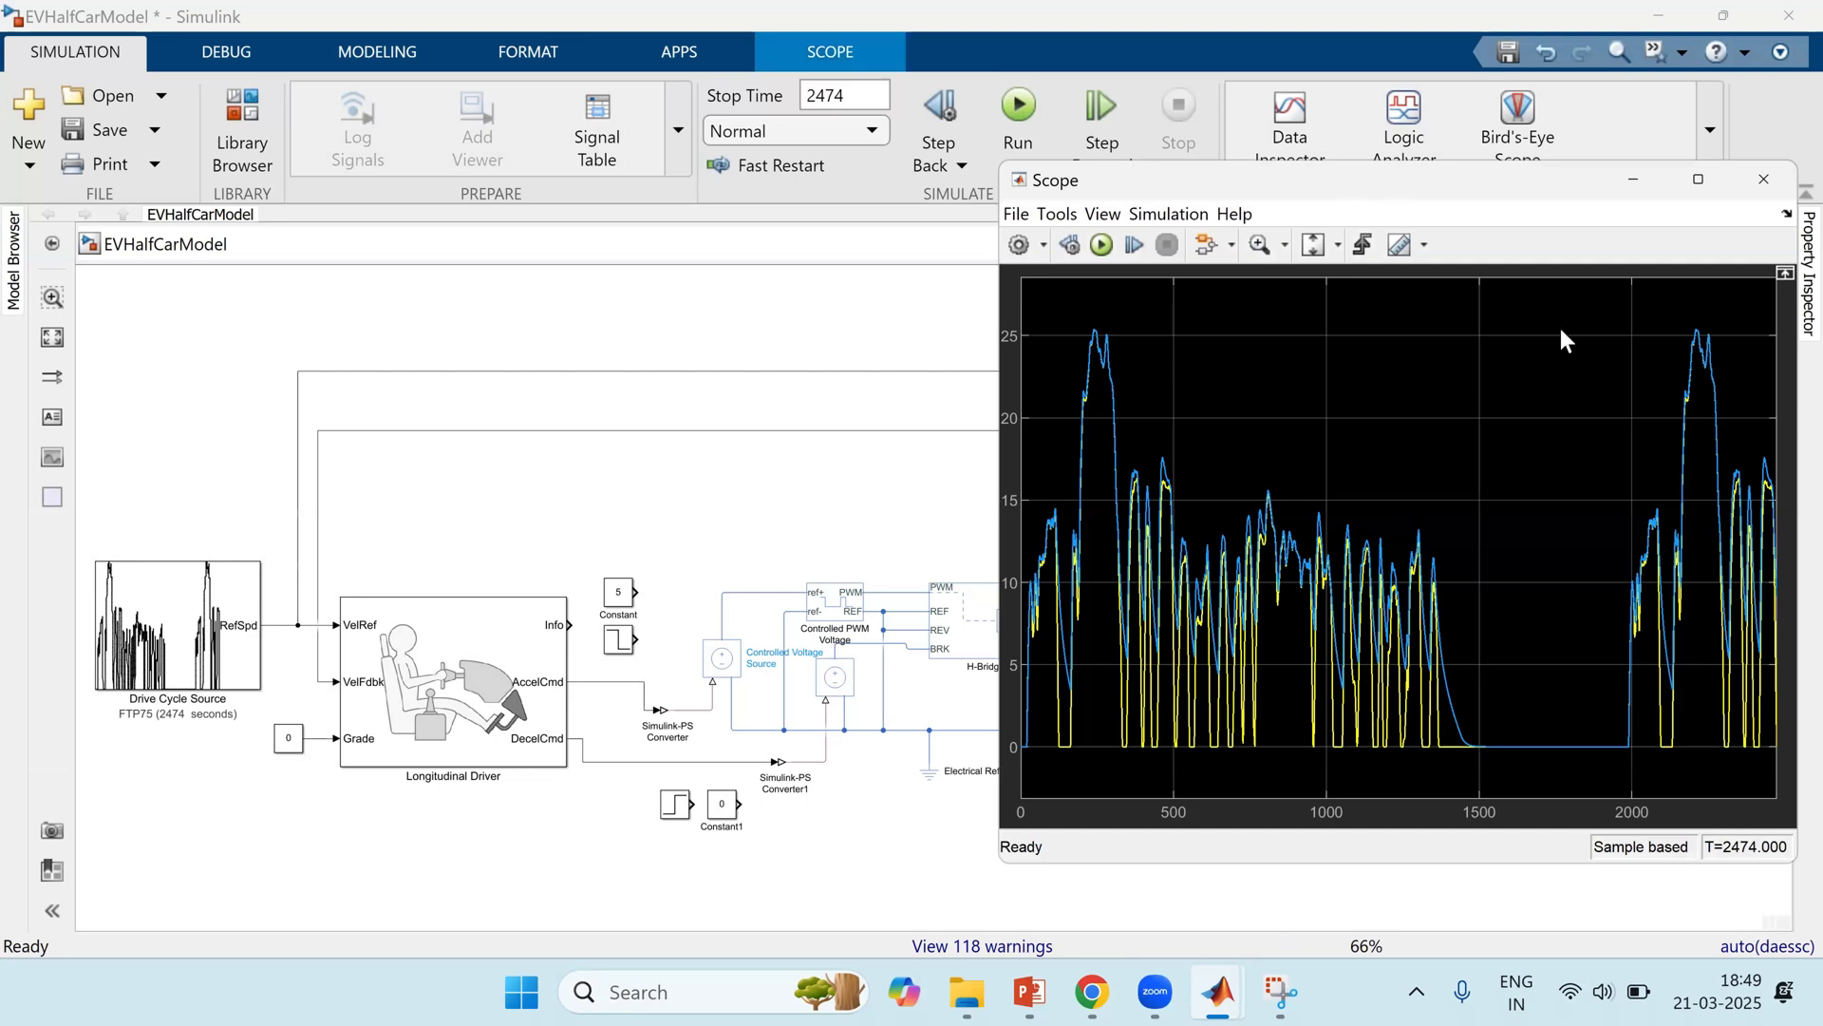
left_click_drag(1195, 181, 695, 175)
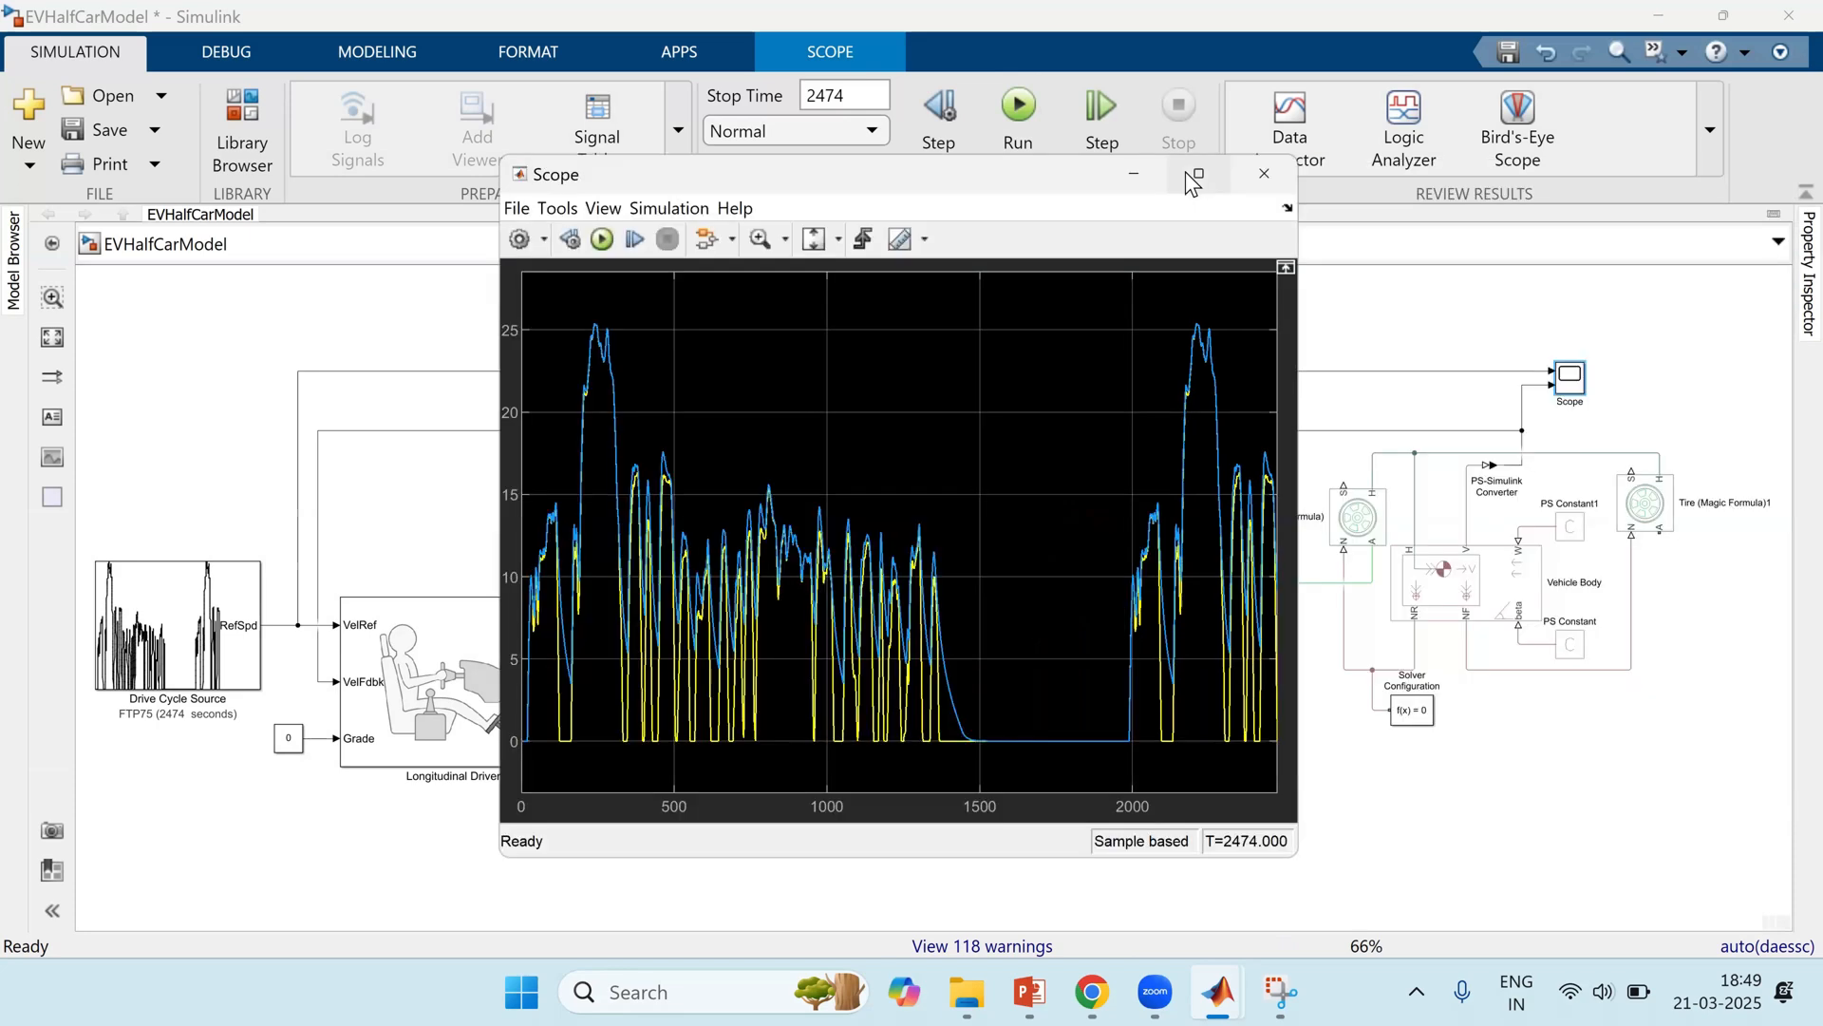
Step: Maximize the Scope and style its plot with a white figure color, white axes background and black ticks, labels and grid
key("super+Up")
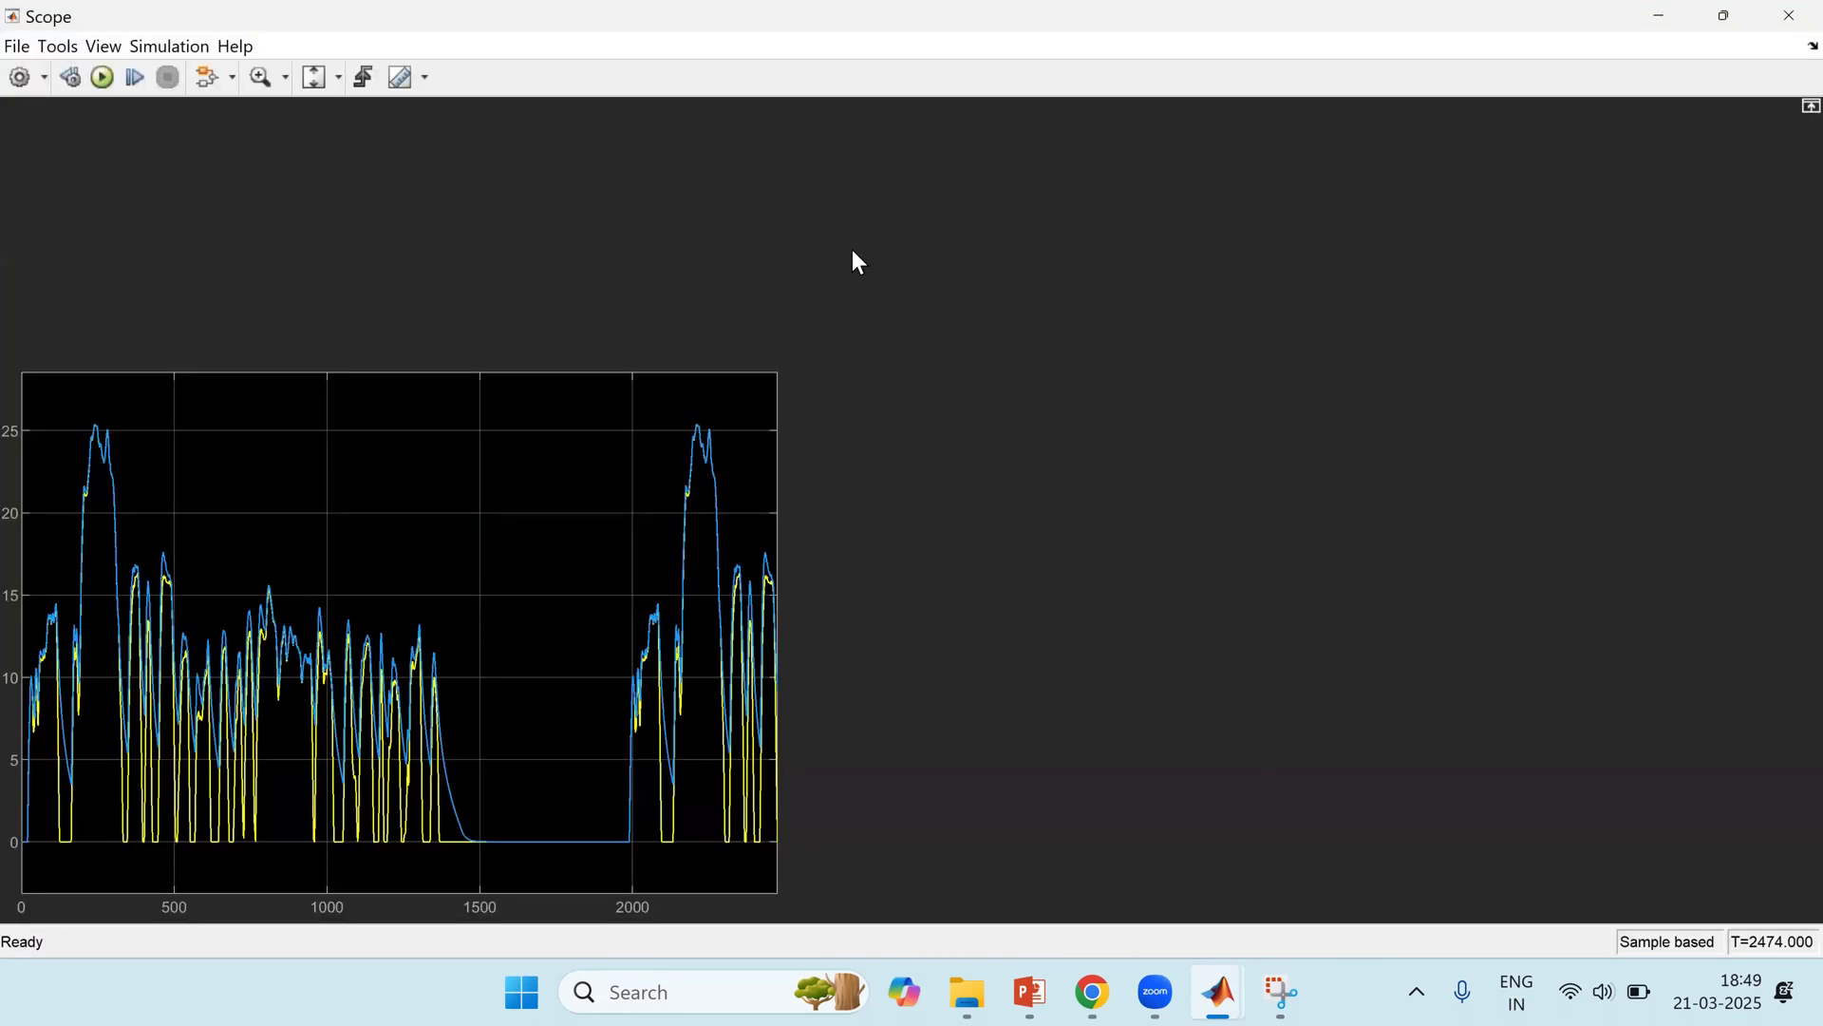
right_click(852, 249)
left_click(959, 321)
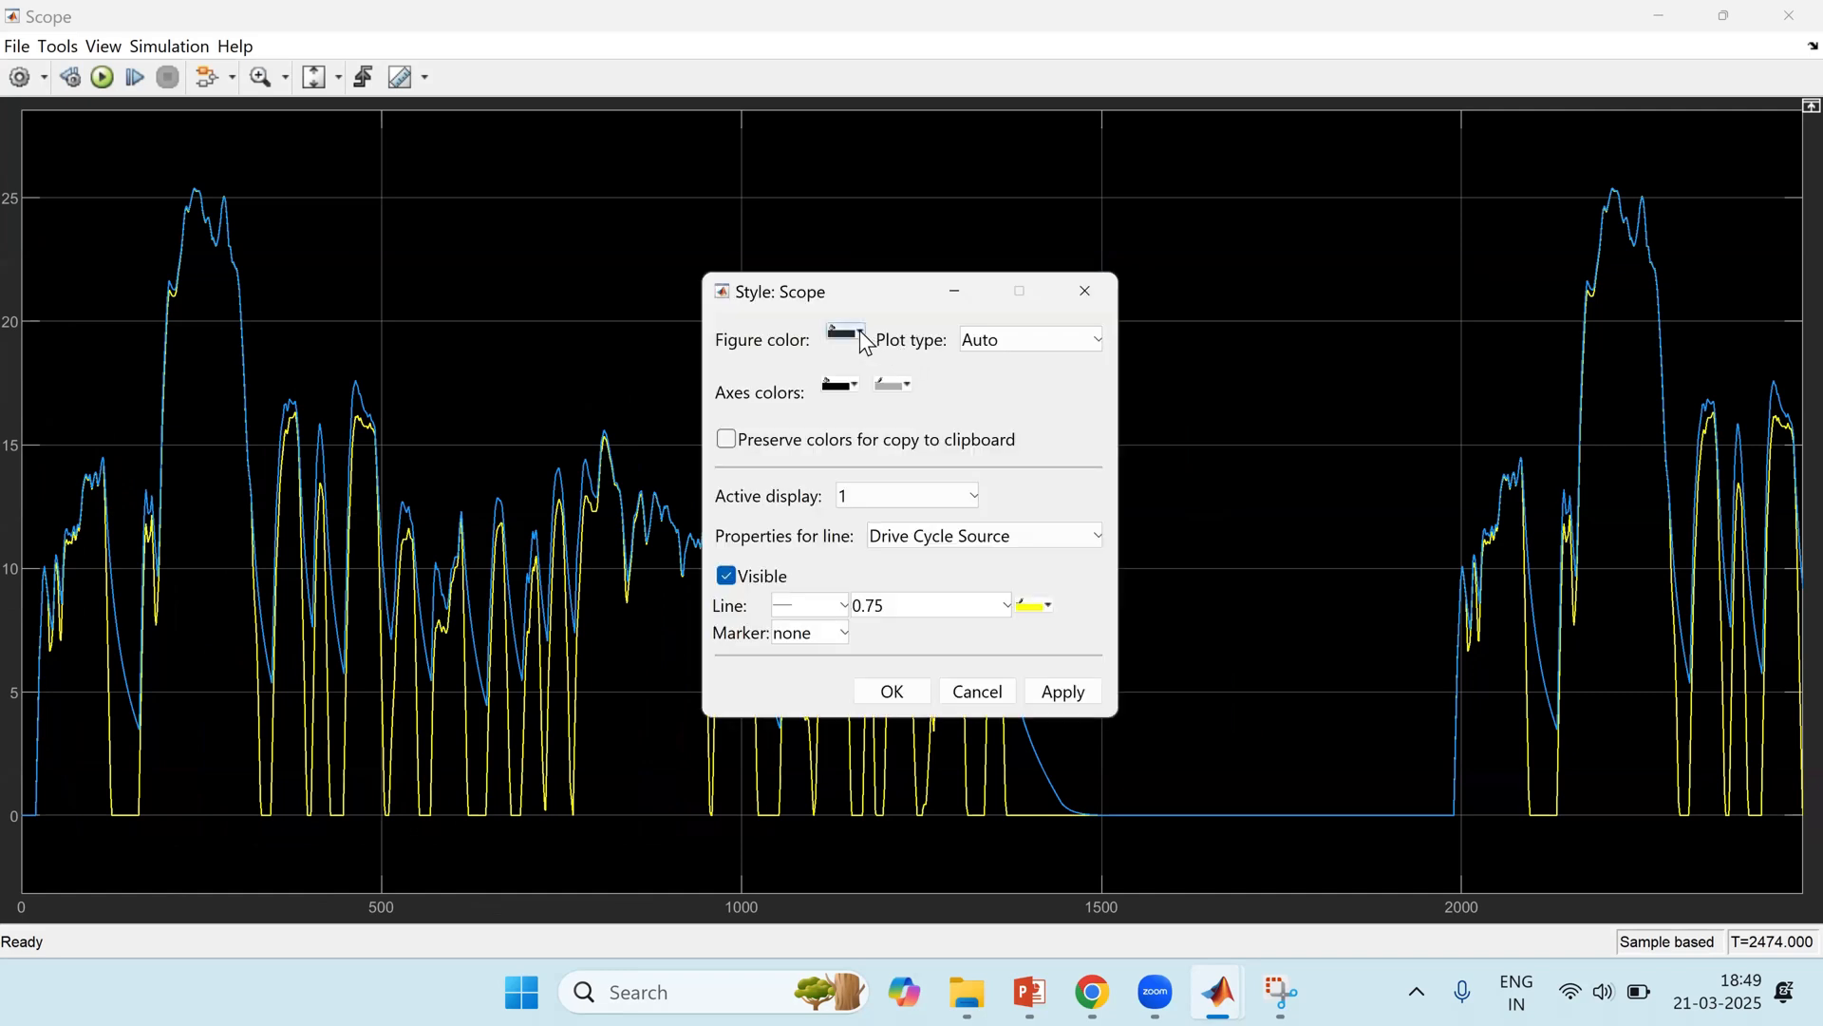
left_click(862, 332)
left_click(865, 358)
left_click(853, 383)
left_click(863, 412)
left_click(904, 384)
left_click(887, 404)
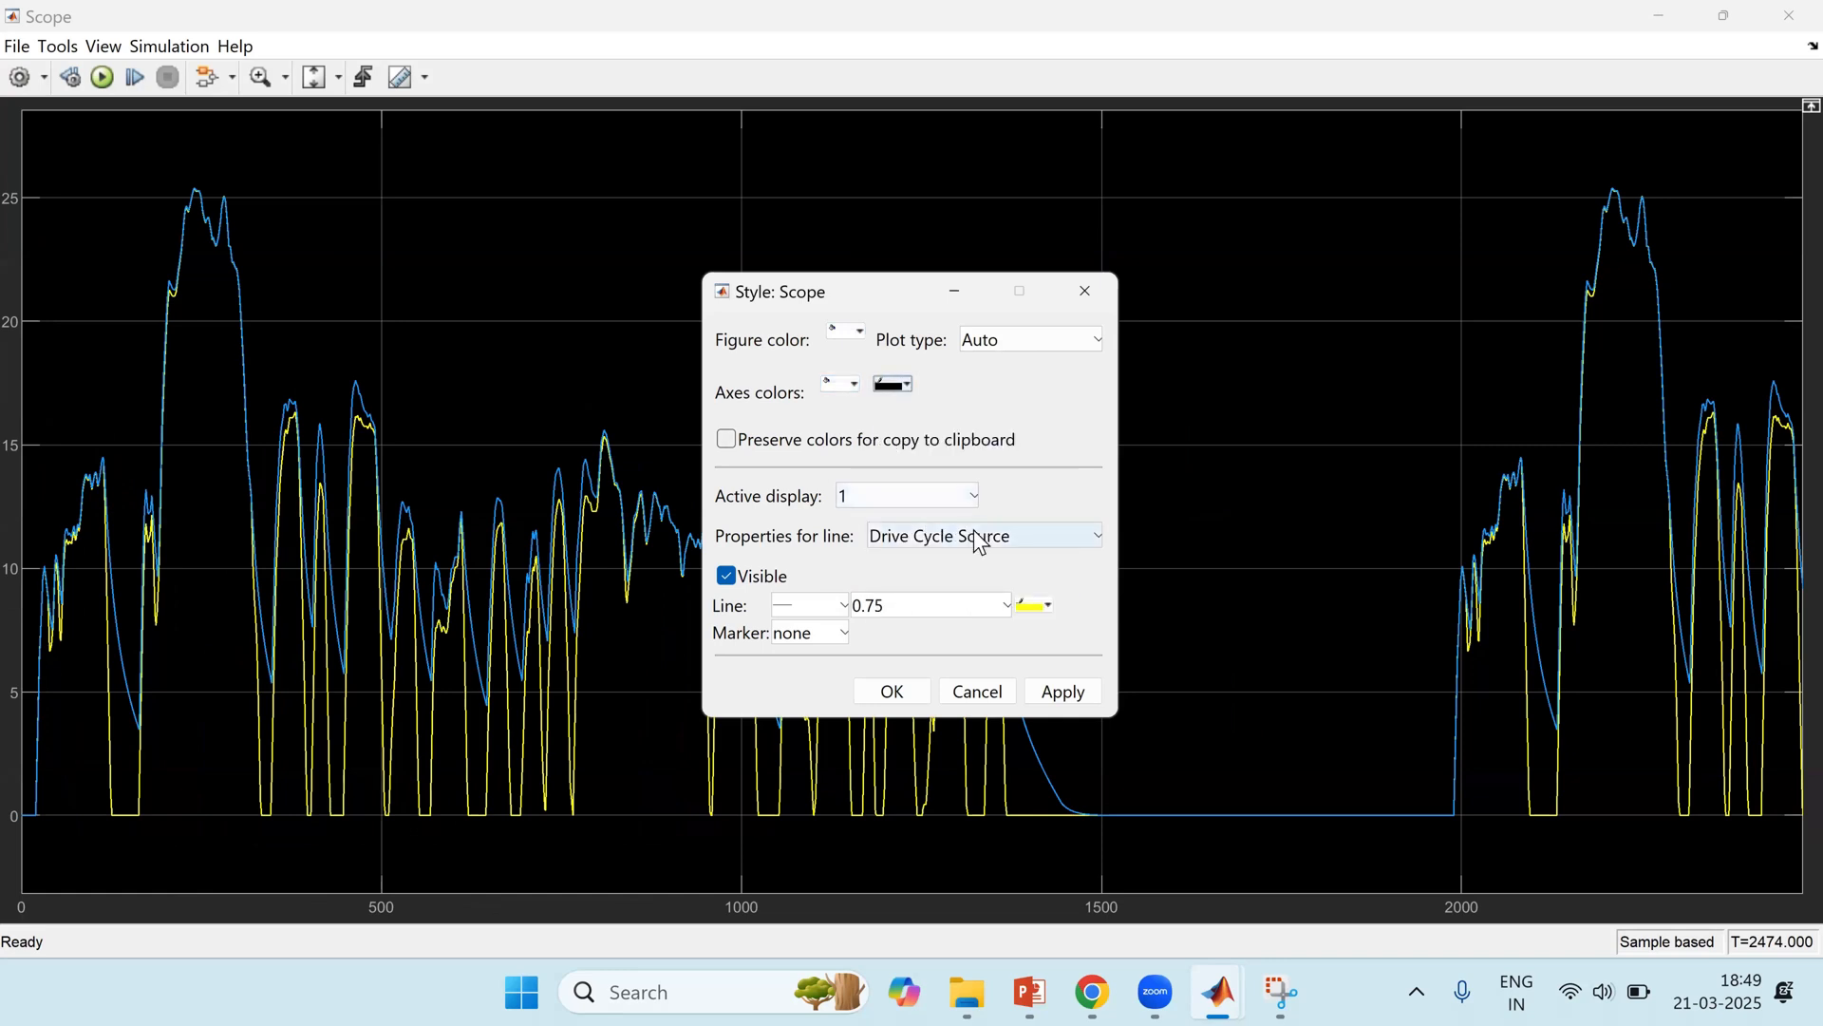
Step: Set the Drive Cycle Source line to width 2.0 and red, and apply the style
left_click(1007, 606)
left_click(926, 678)
left_click(1037, 607)
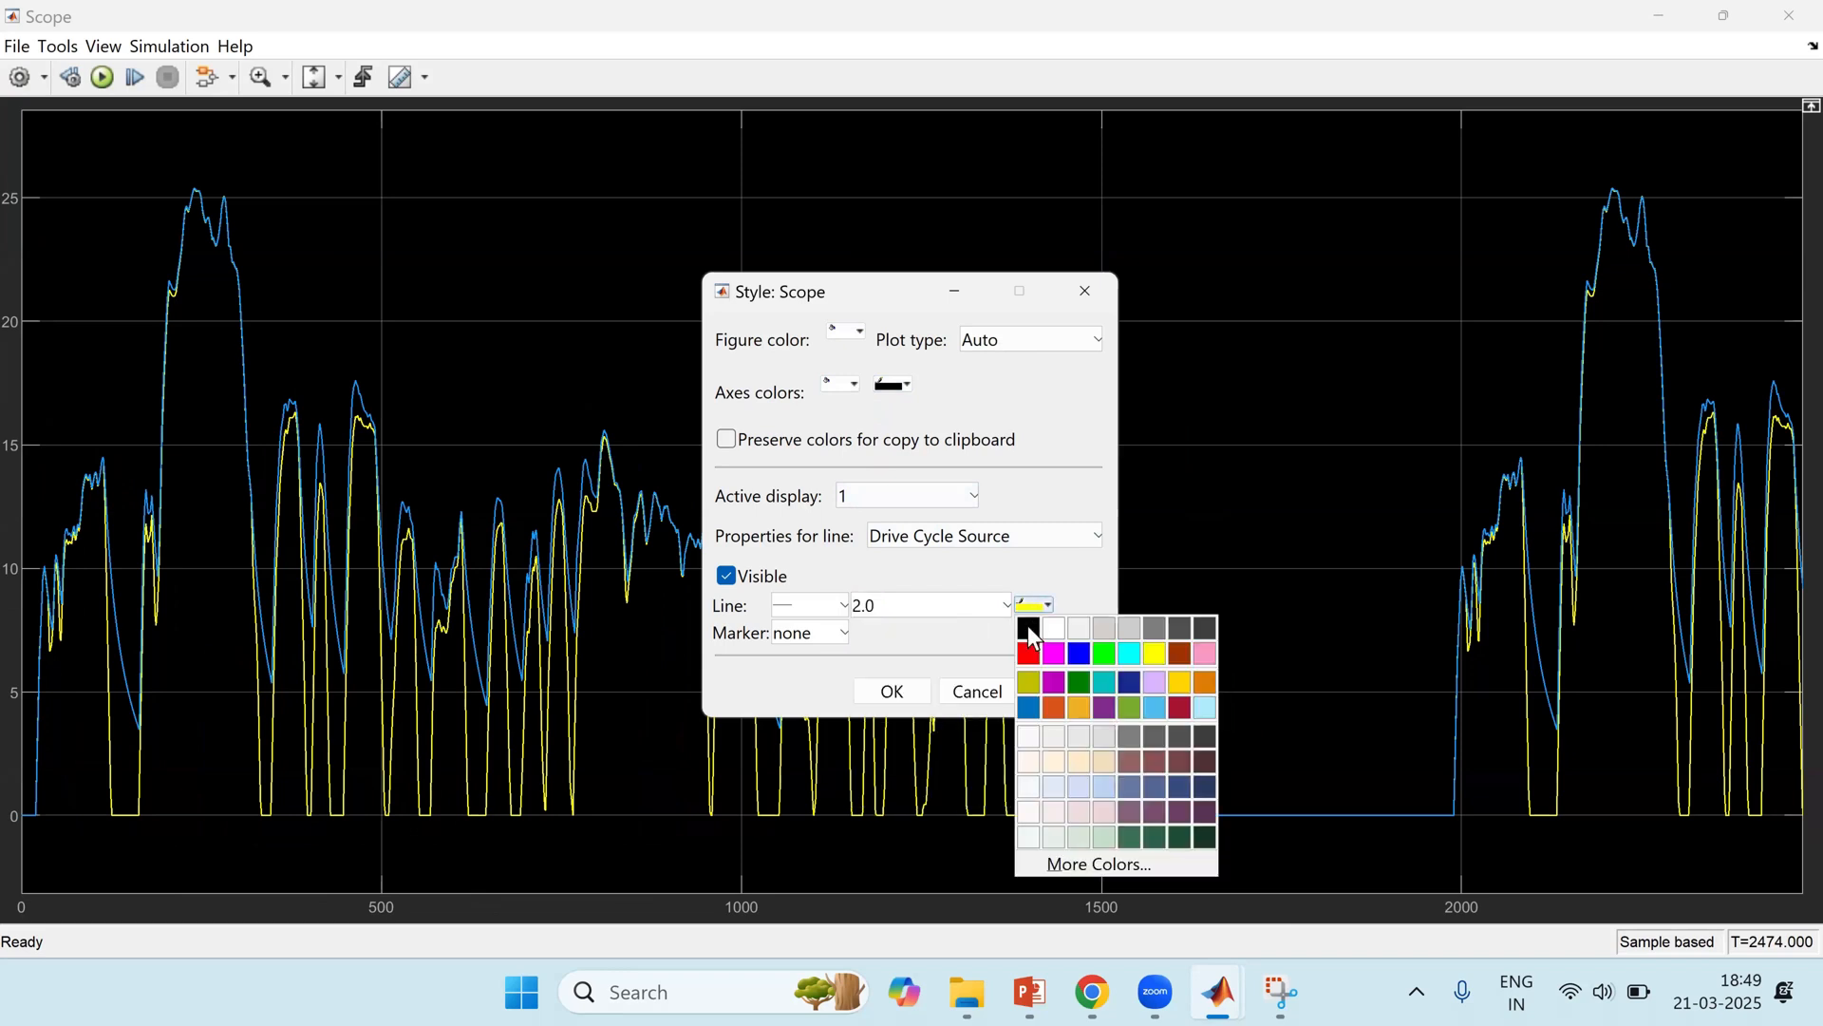
left_click(1028, 654)
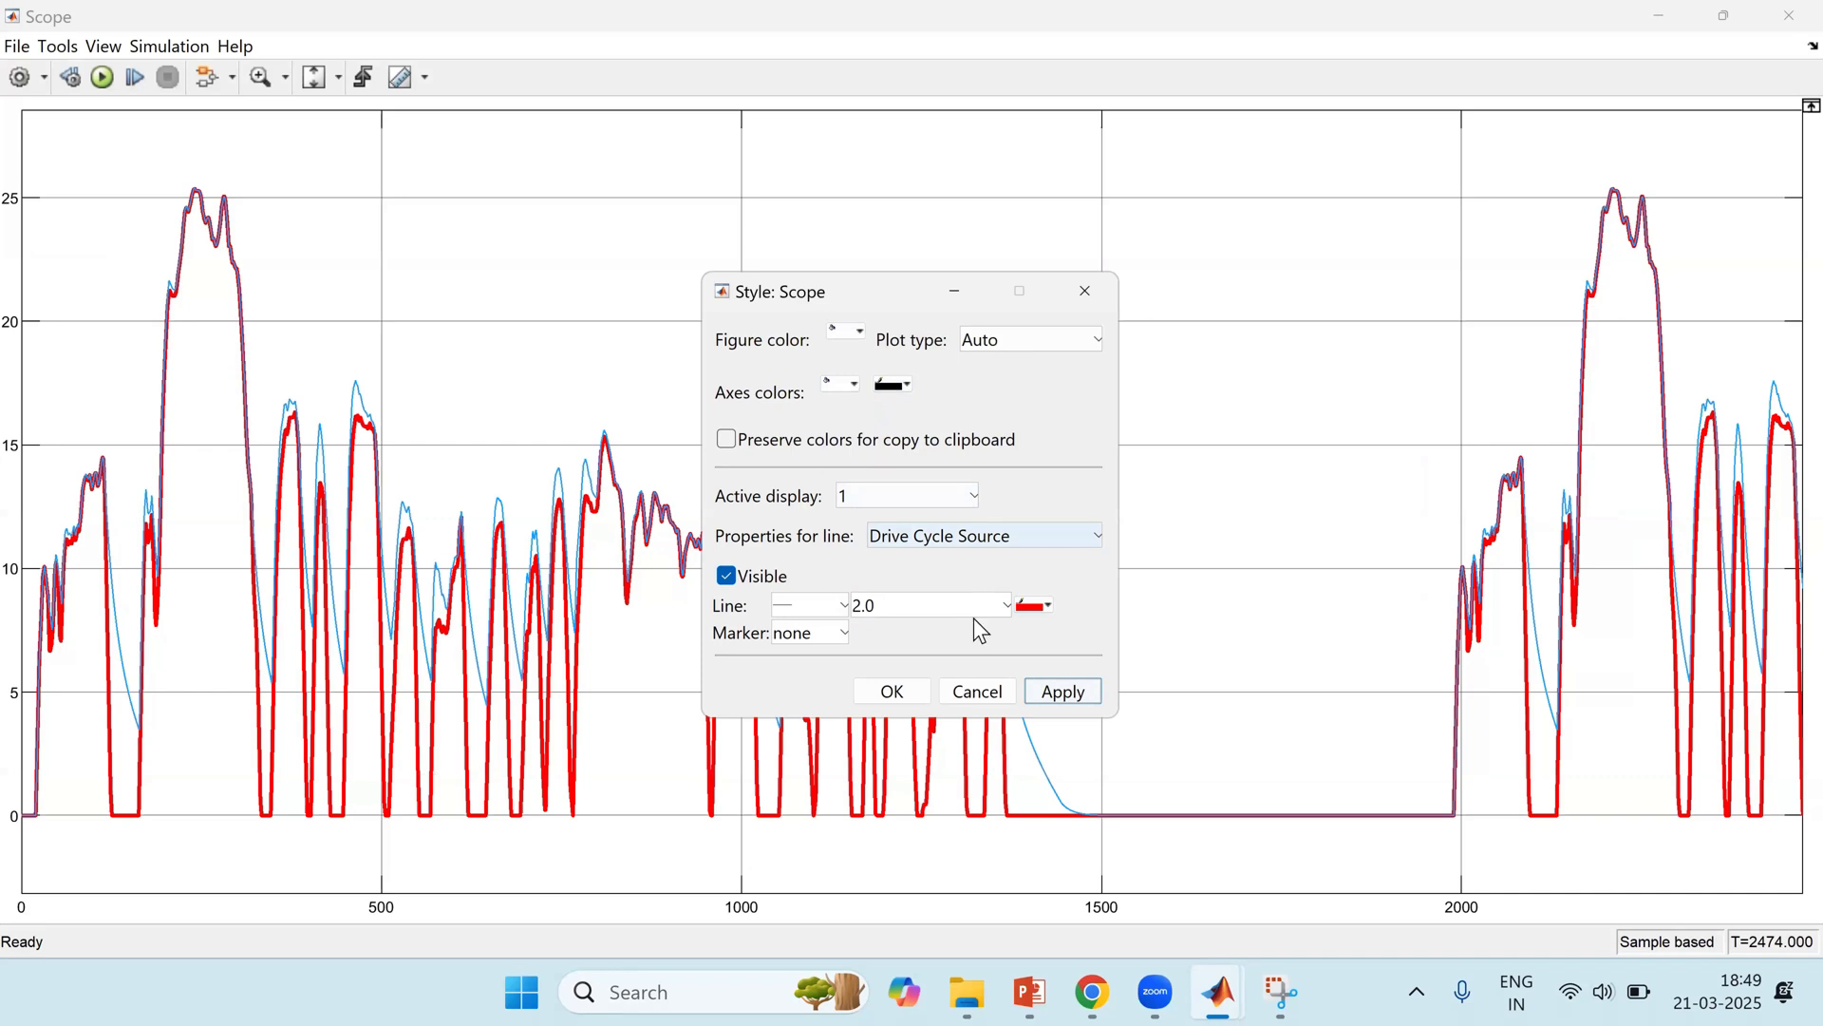
Step: Set the PS-Simulink Converter line's width to 2.0 and accept the Scope style settings
left_click(978, 535)
left_click(979, 578)
left_click(1004, 604)
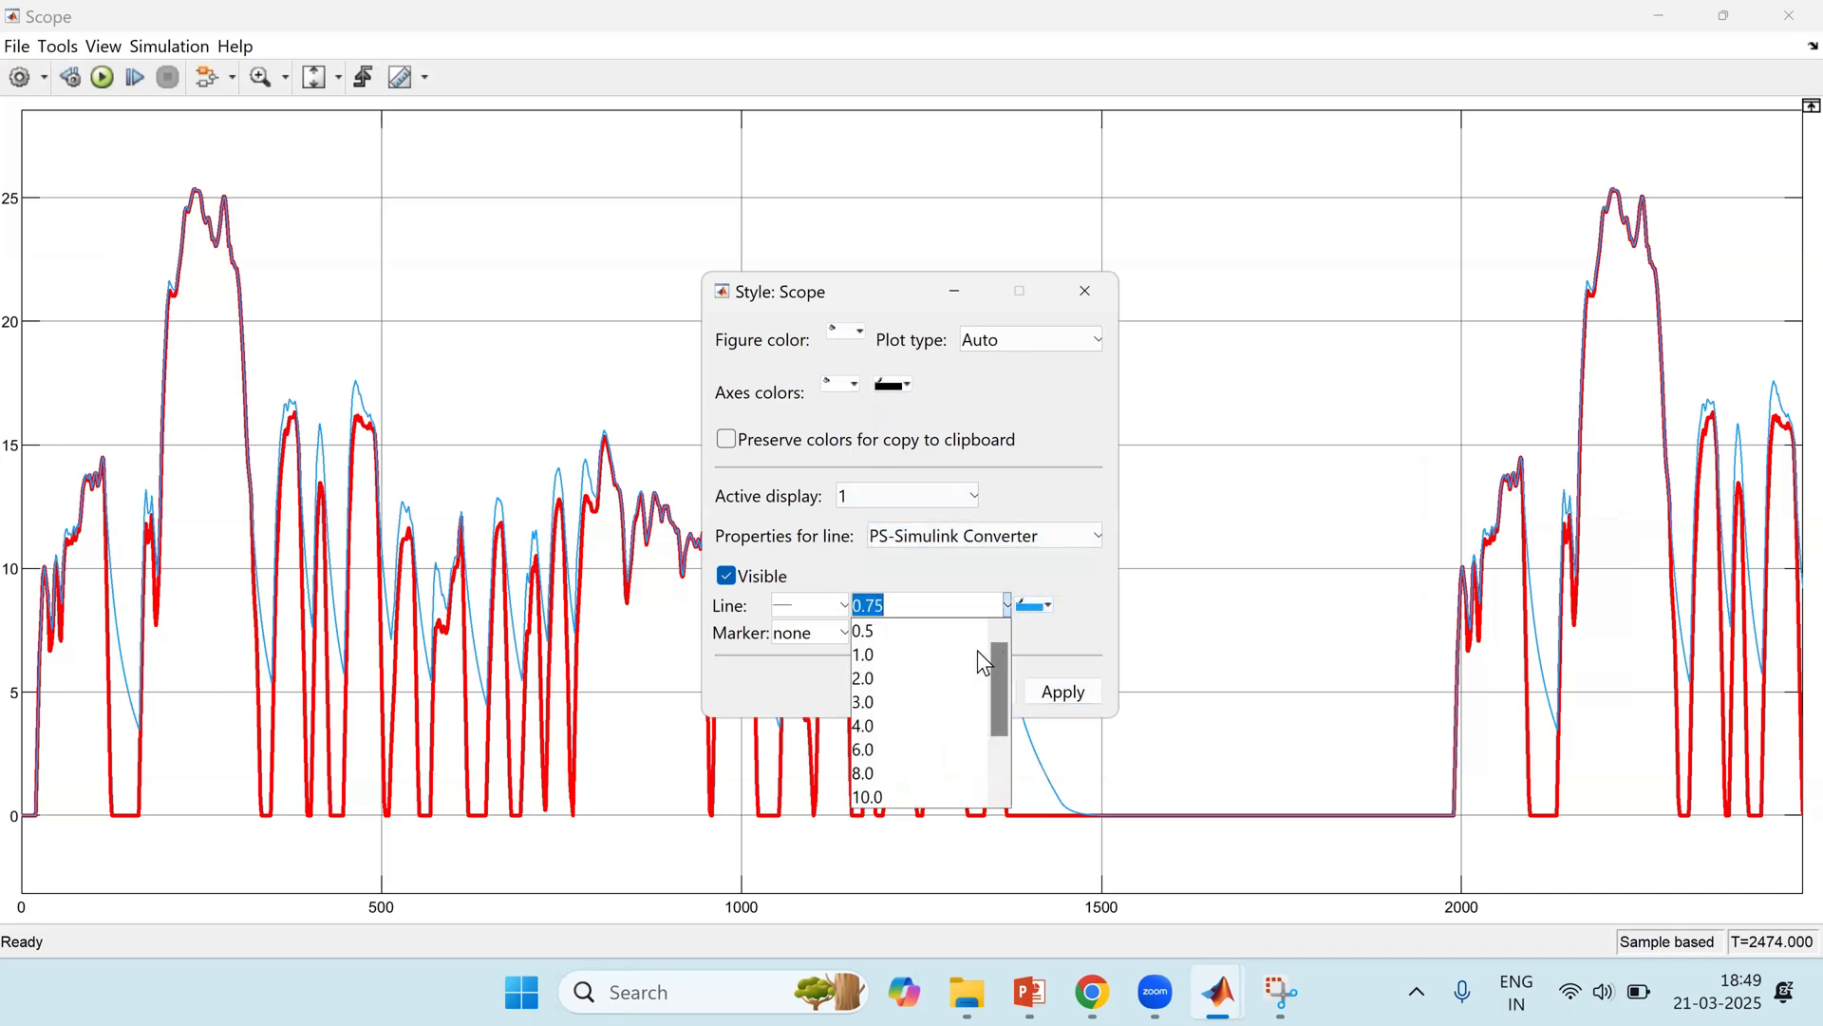
left_click(959, 676)
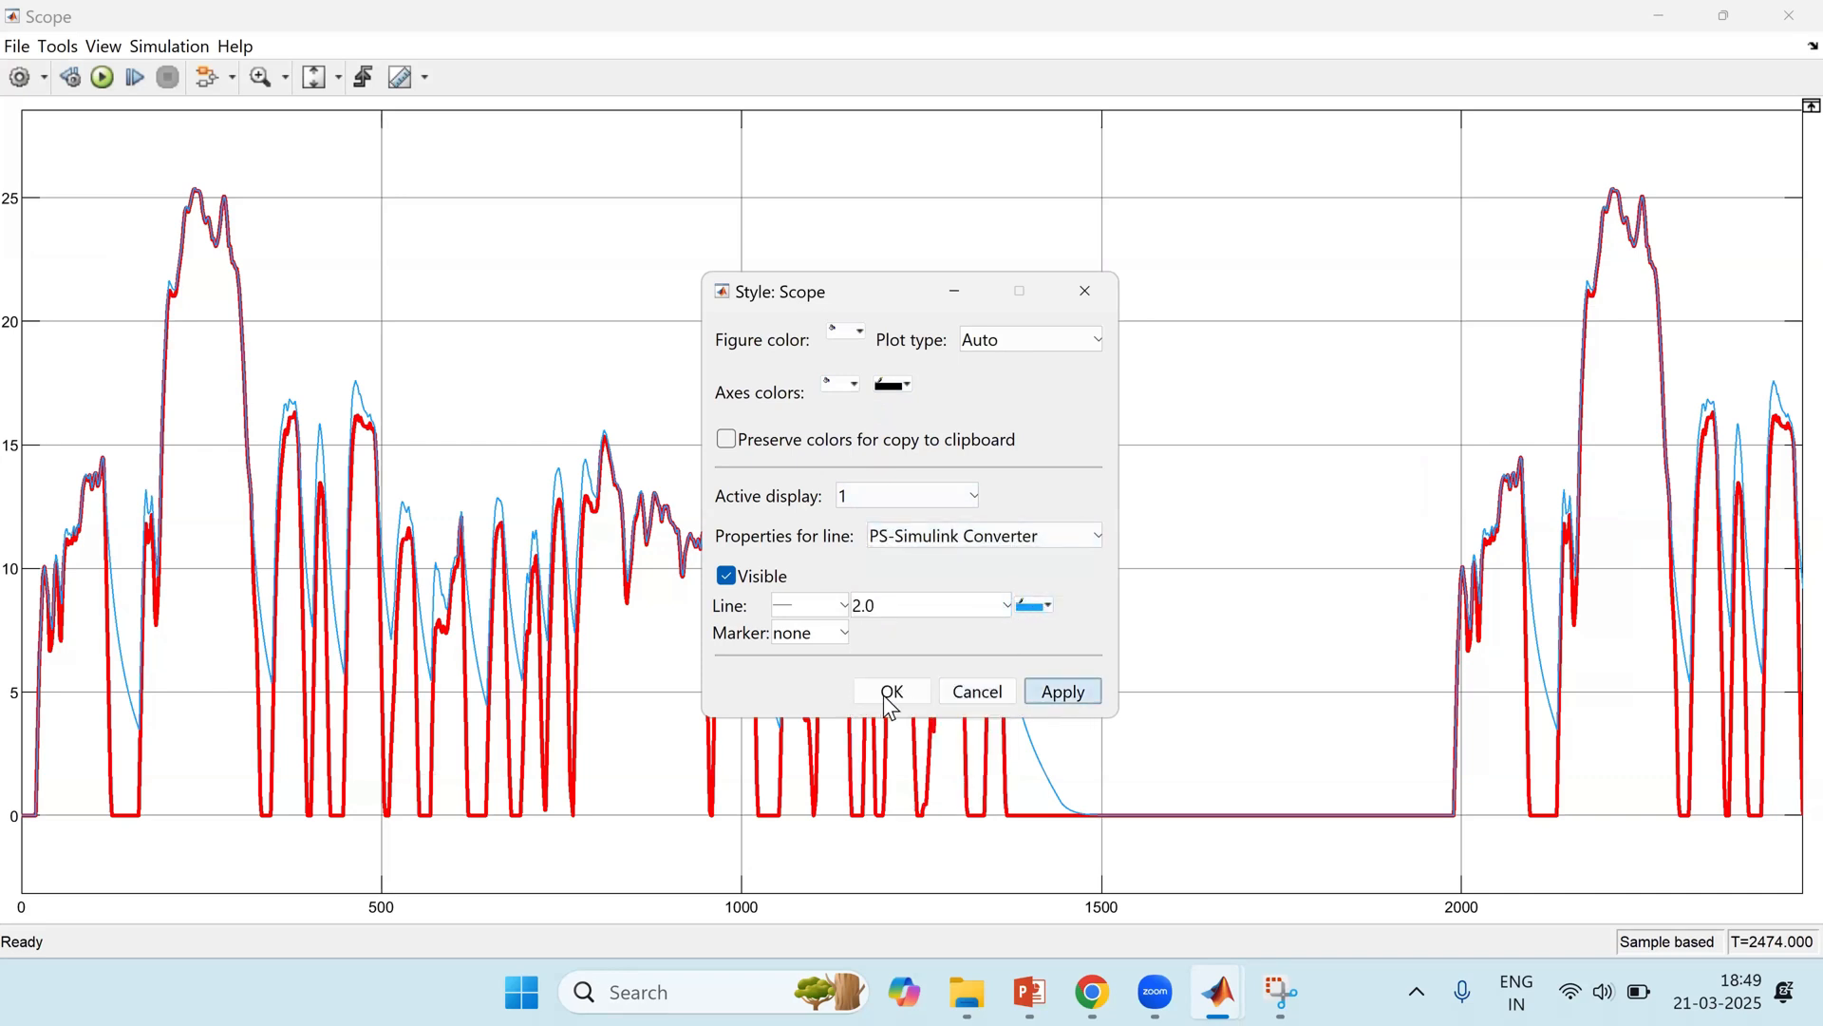
left_click(890, 698)
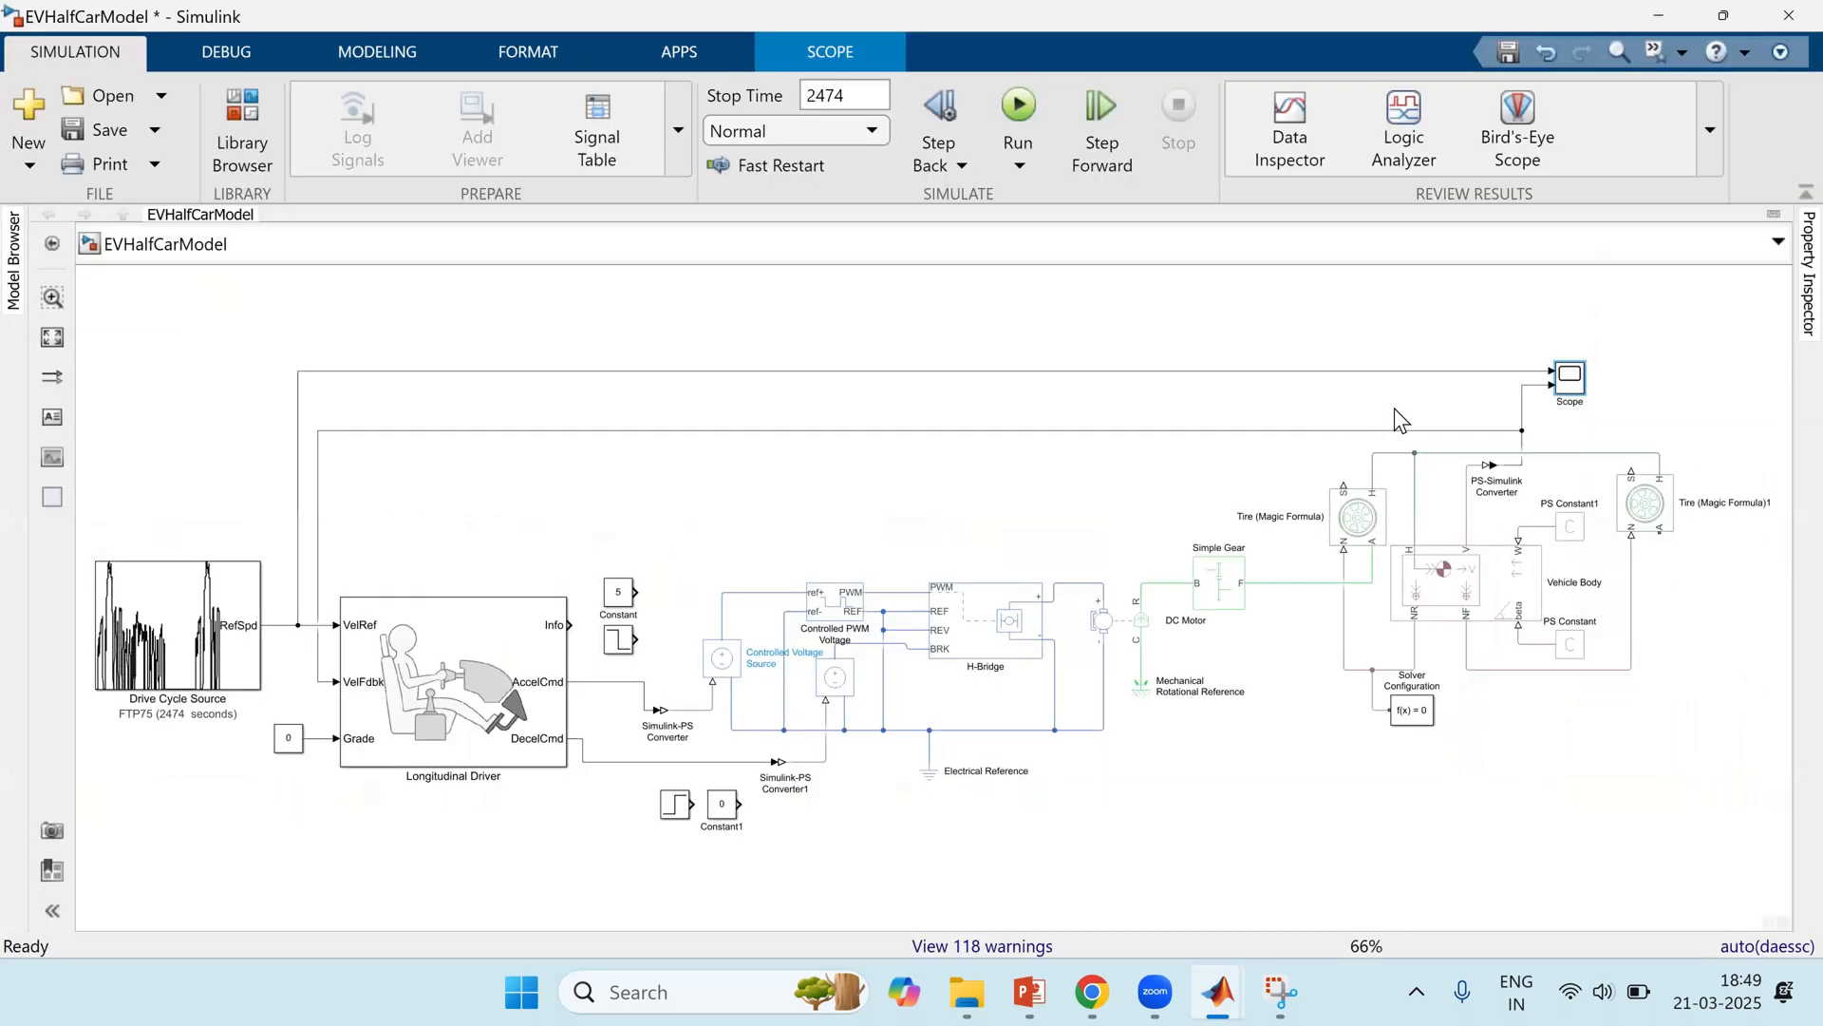
Step: Compare the reference and actual velocity traces in the Scope, relating their differences to the Longitudinal Driver in the model
left_click(1394, 407)
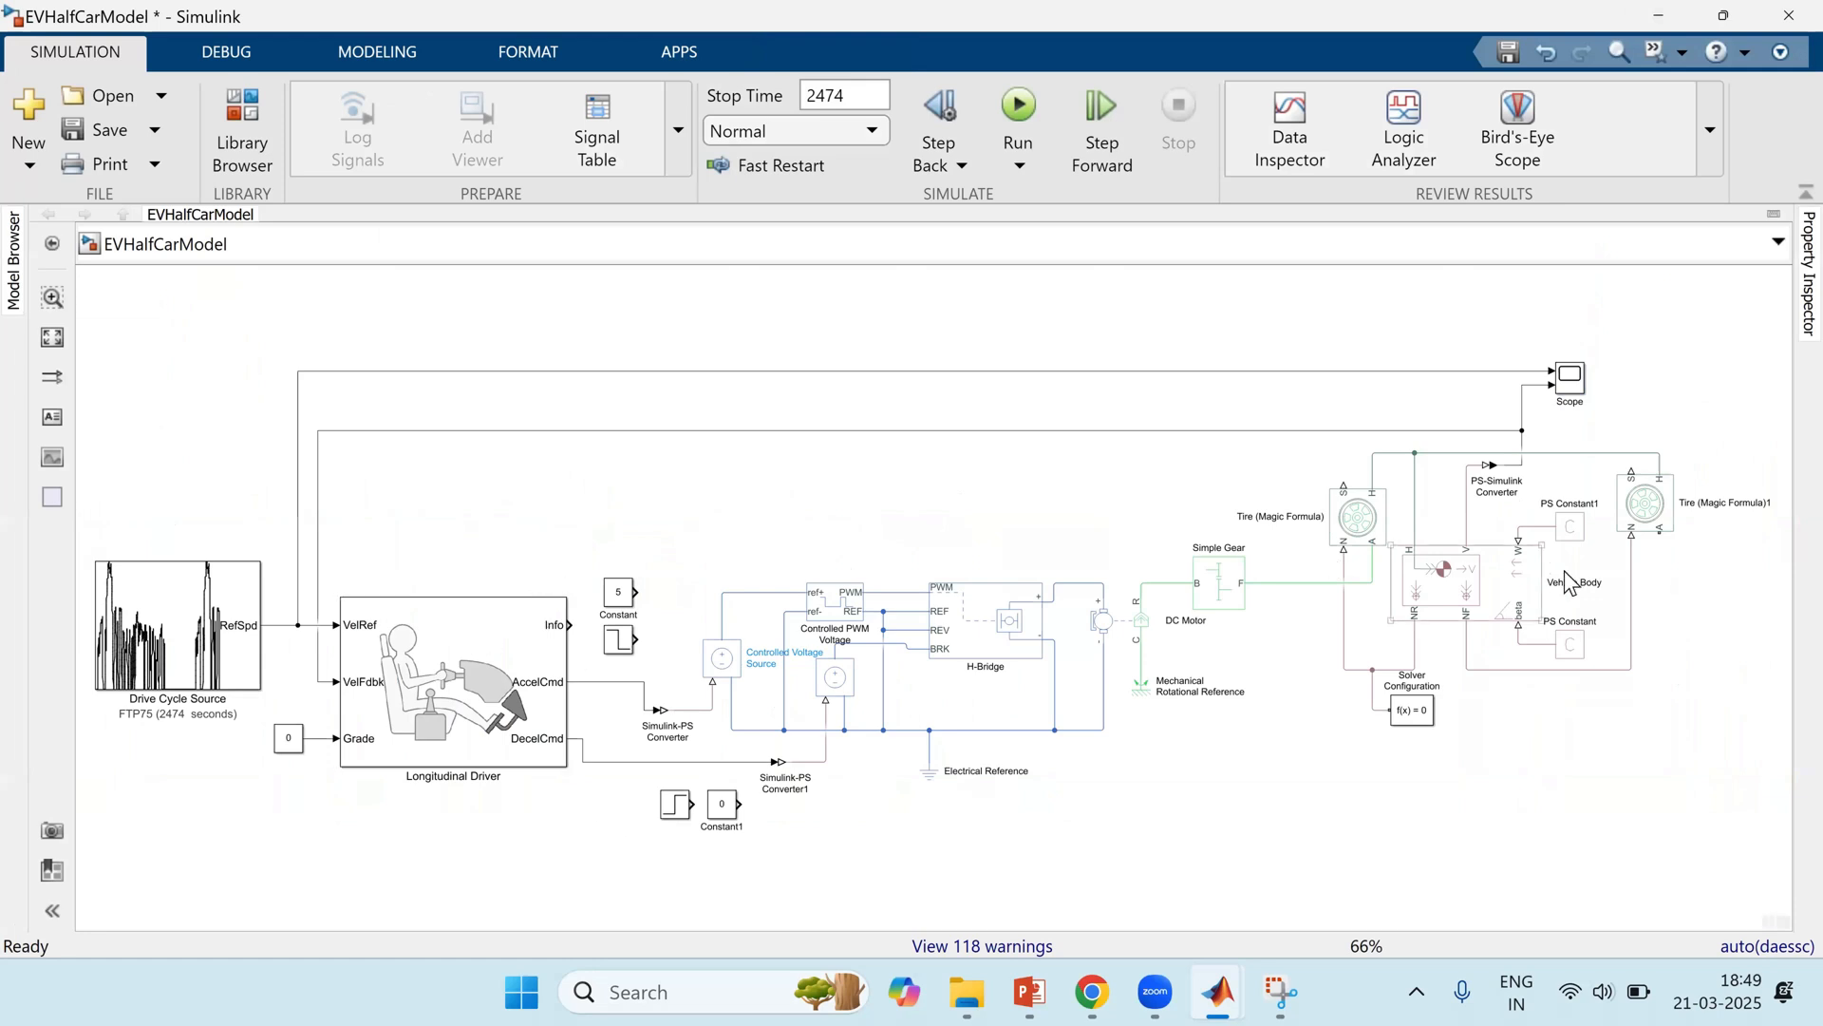
left_click(188, 628)
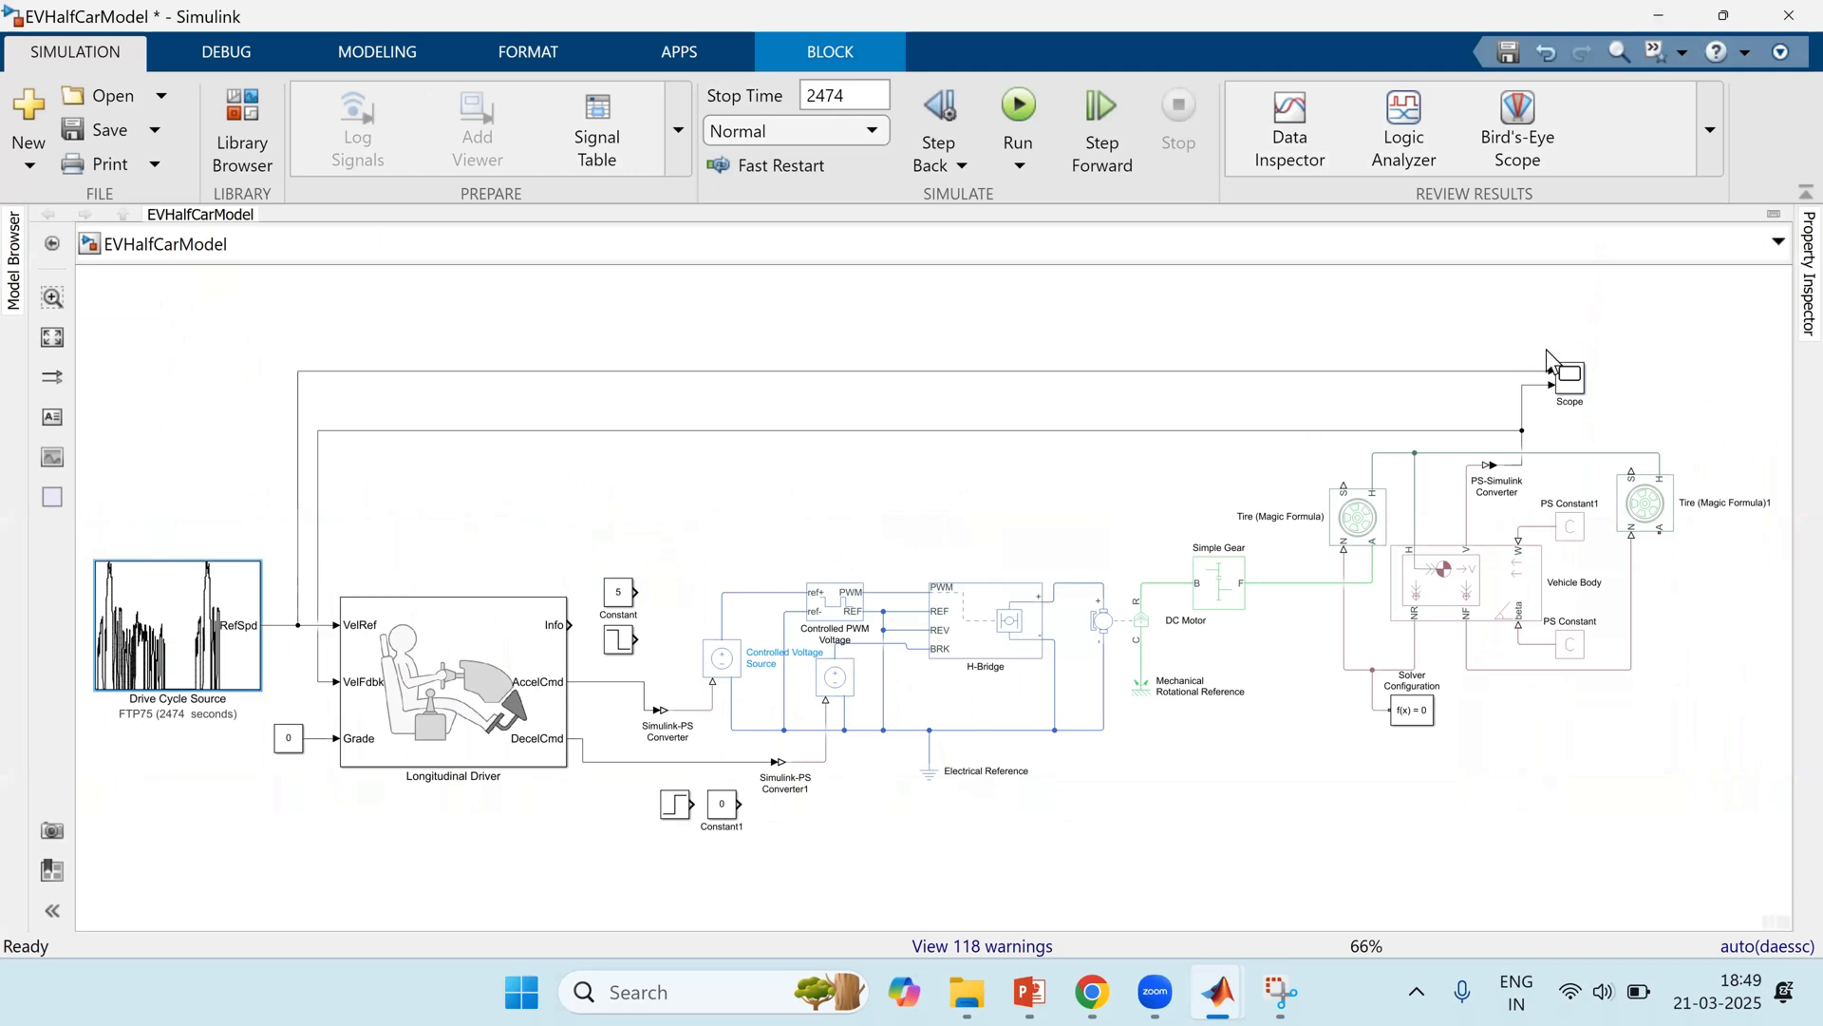
double_click(1573, 380)
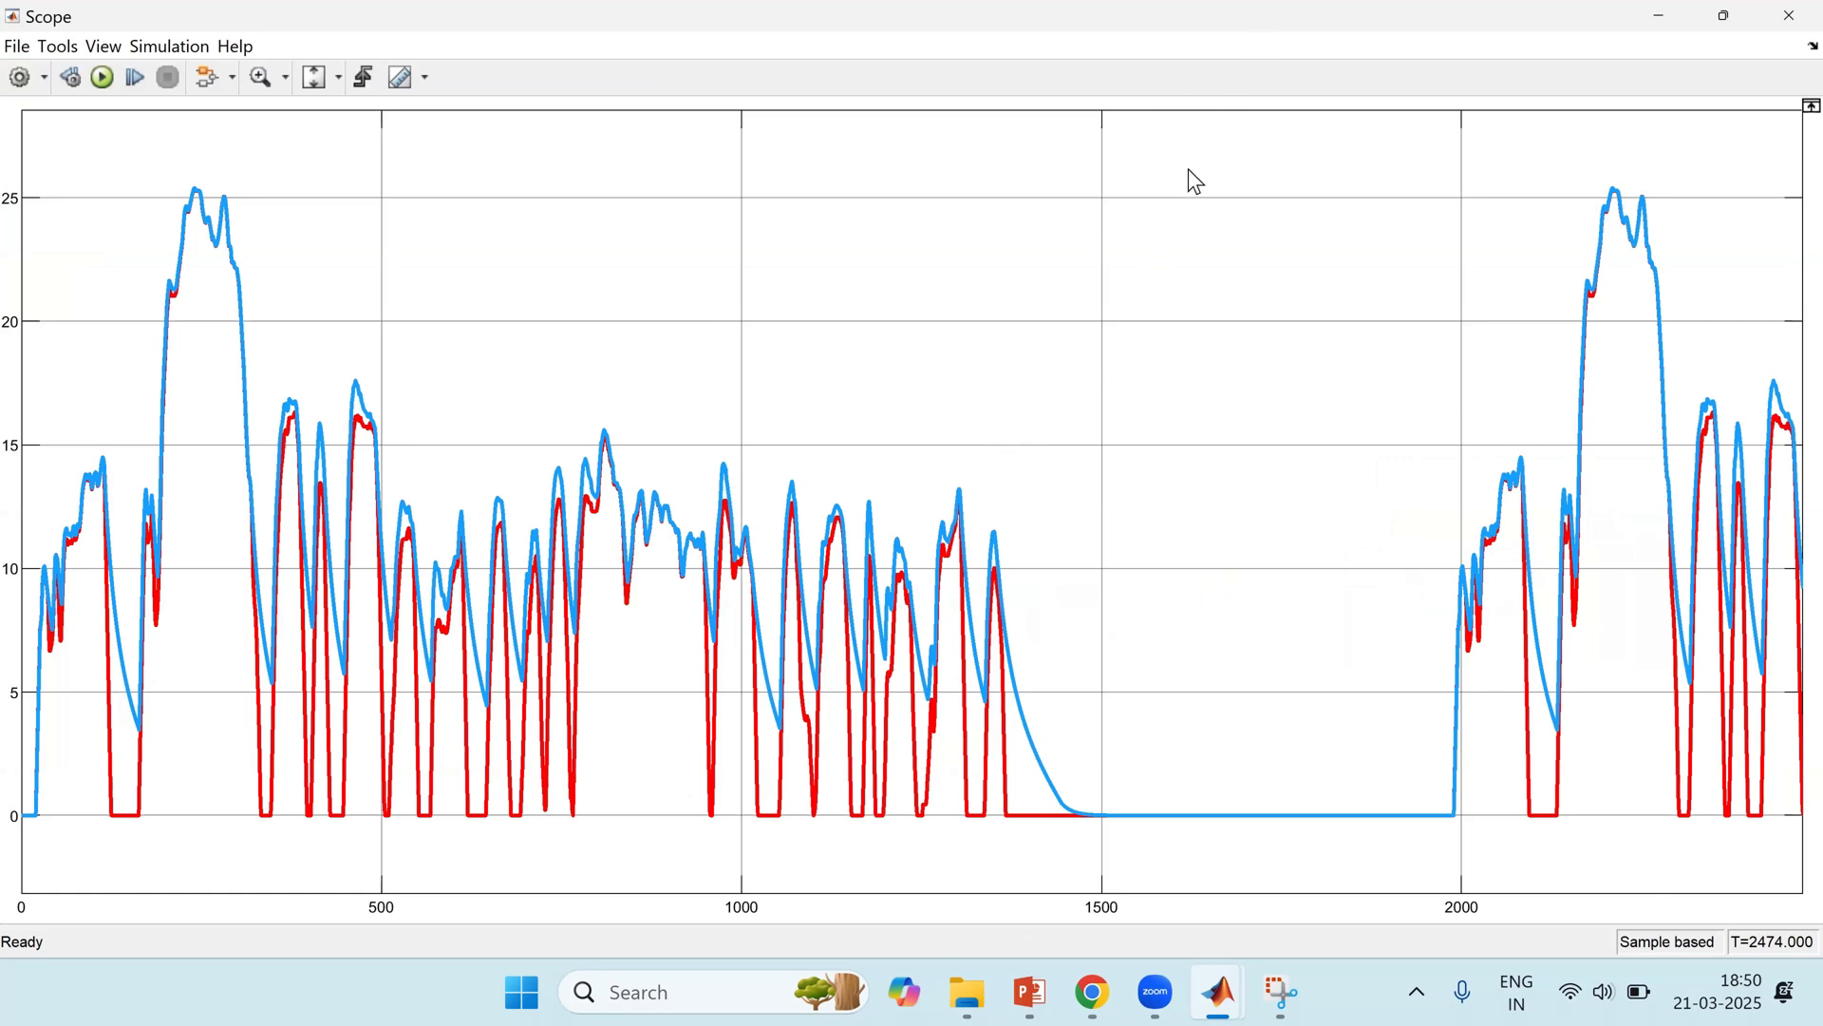
left_click(1337, 980)
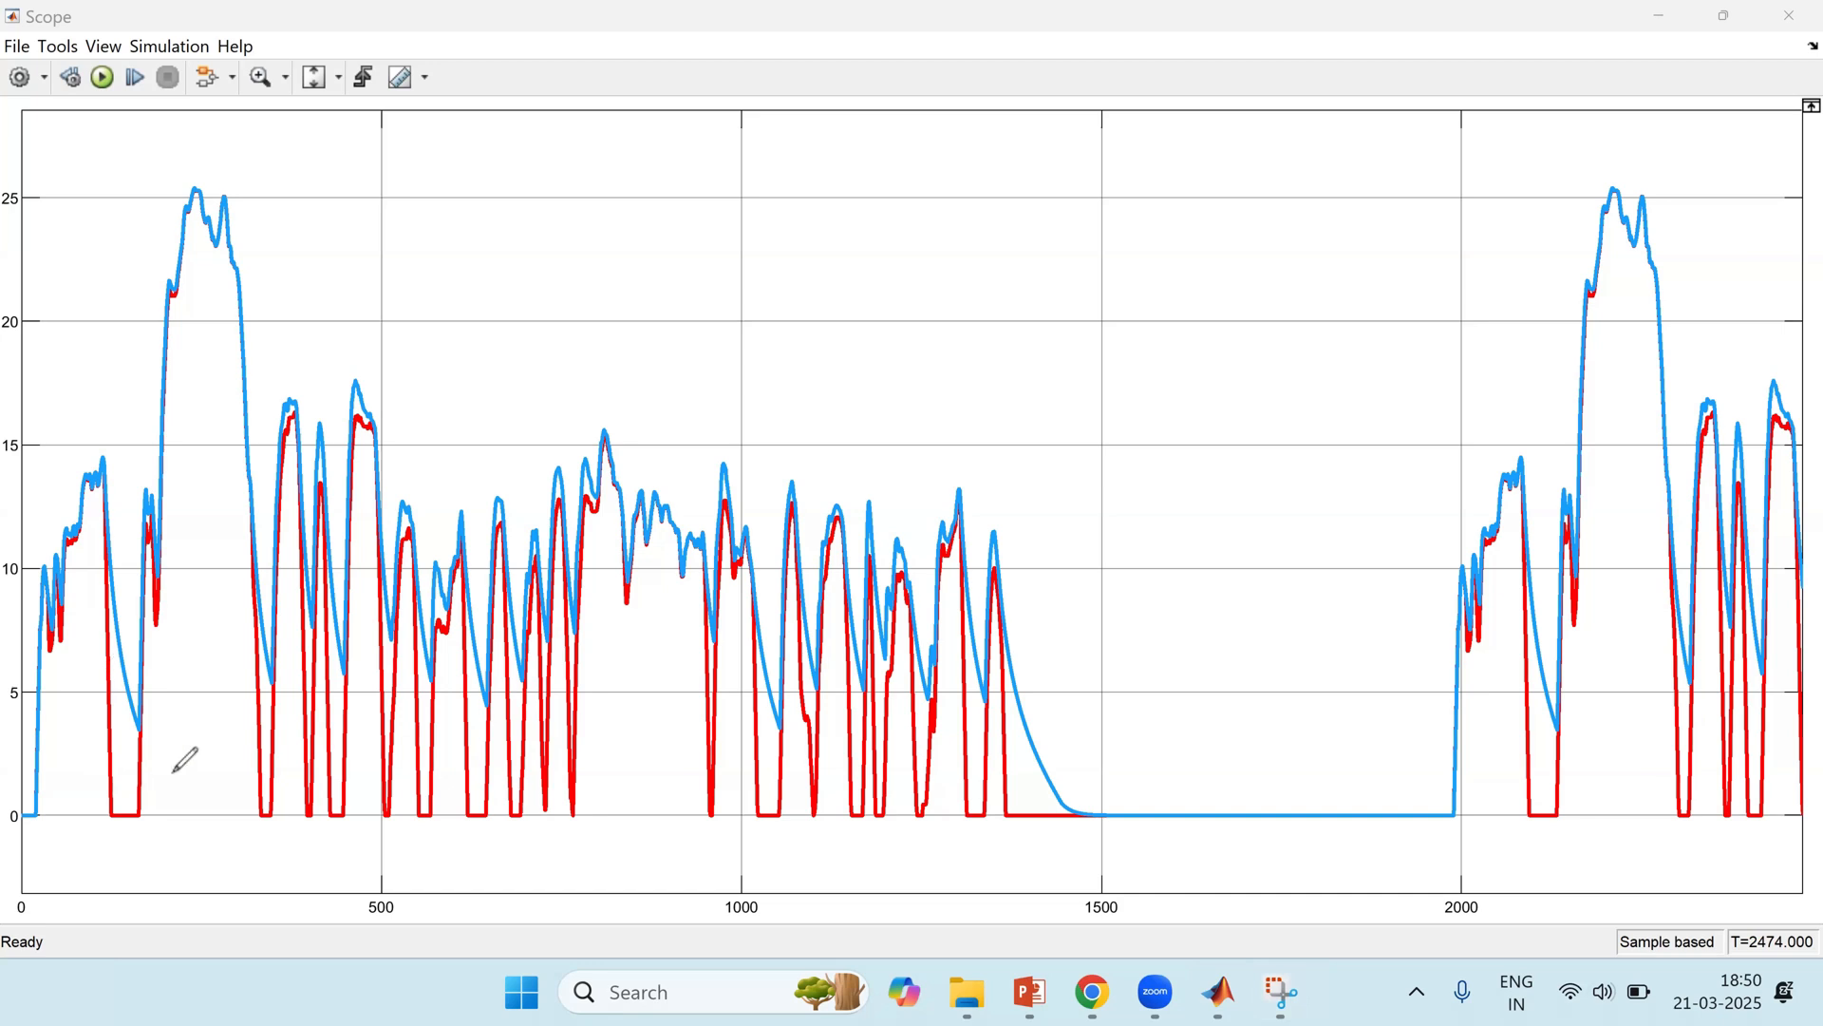
left_click_drag(179, 284, 158, 248)
mouse_move(304, 197)
left_mouse_down()
mouse_move(249, 276)
mouse_move(176, 269)
left_mouse_up()
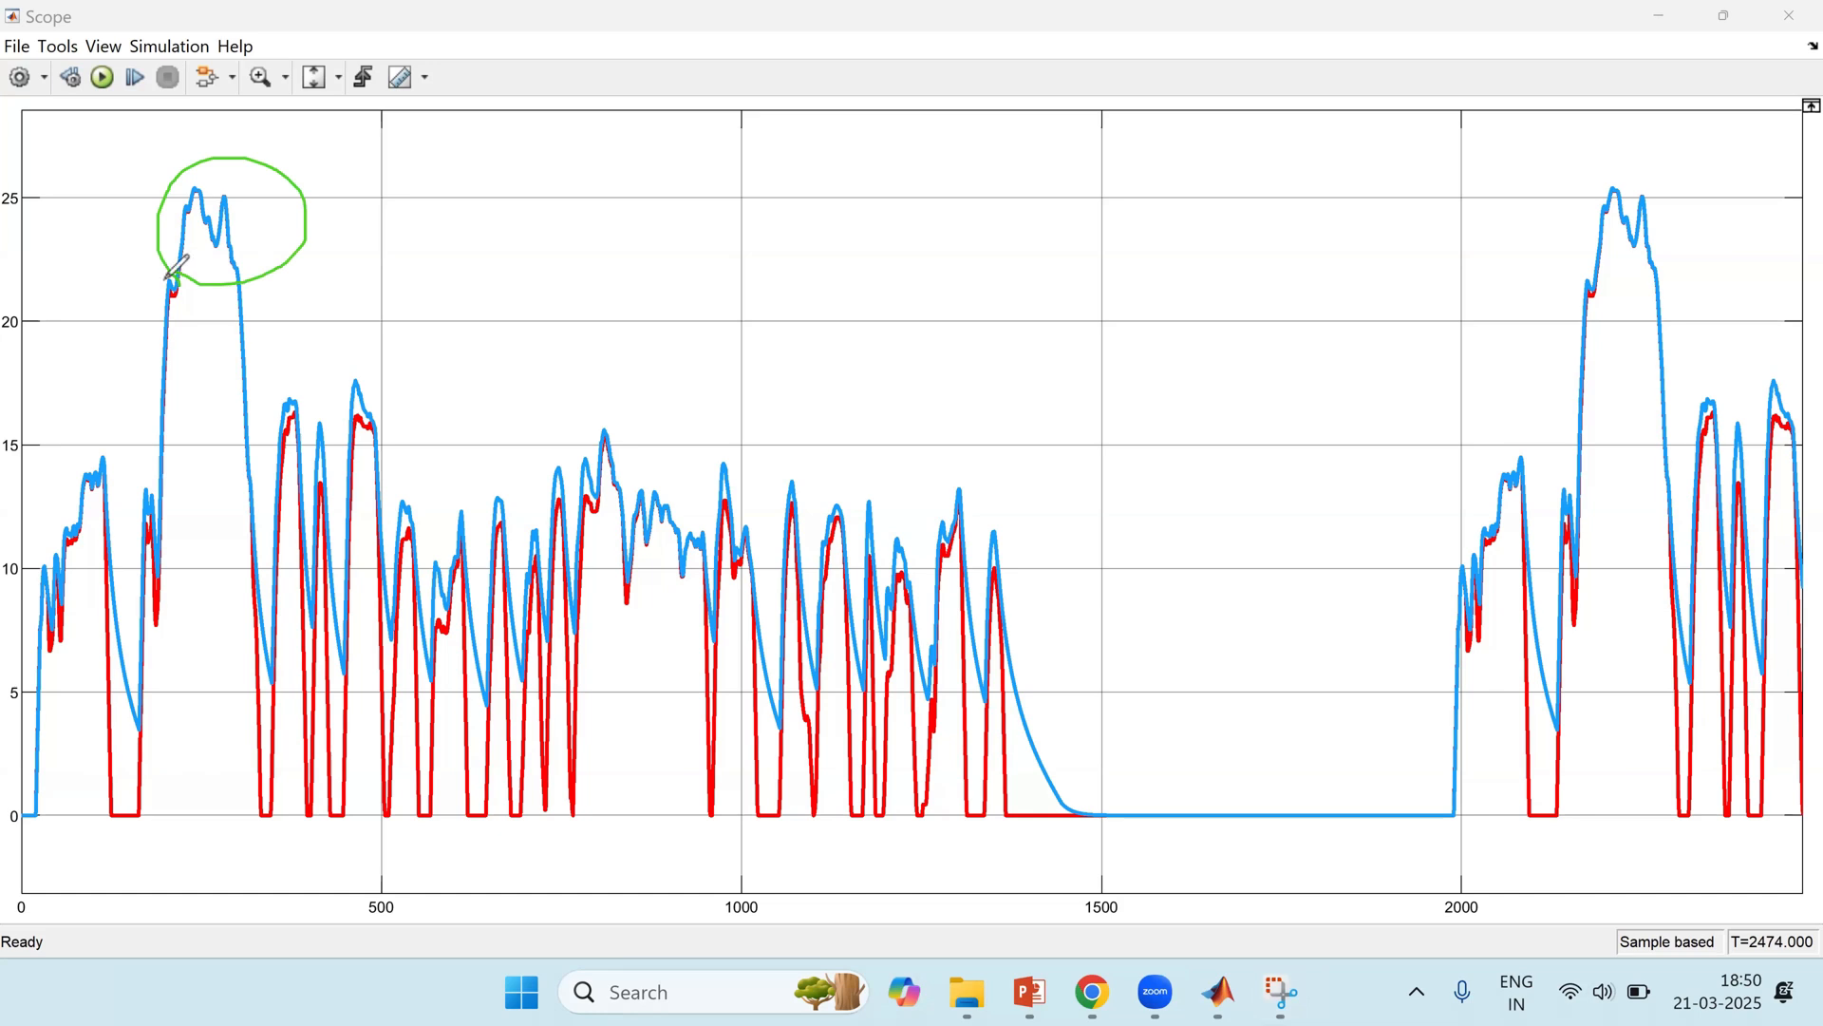
mouse_move(240, 815)
left_mouse_down()
mouse_move(270, 820)
mouse_move(248, 794)
left_mouse_up()
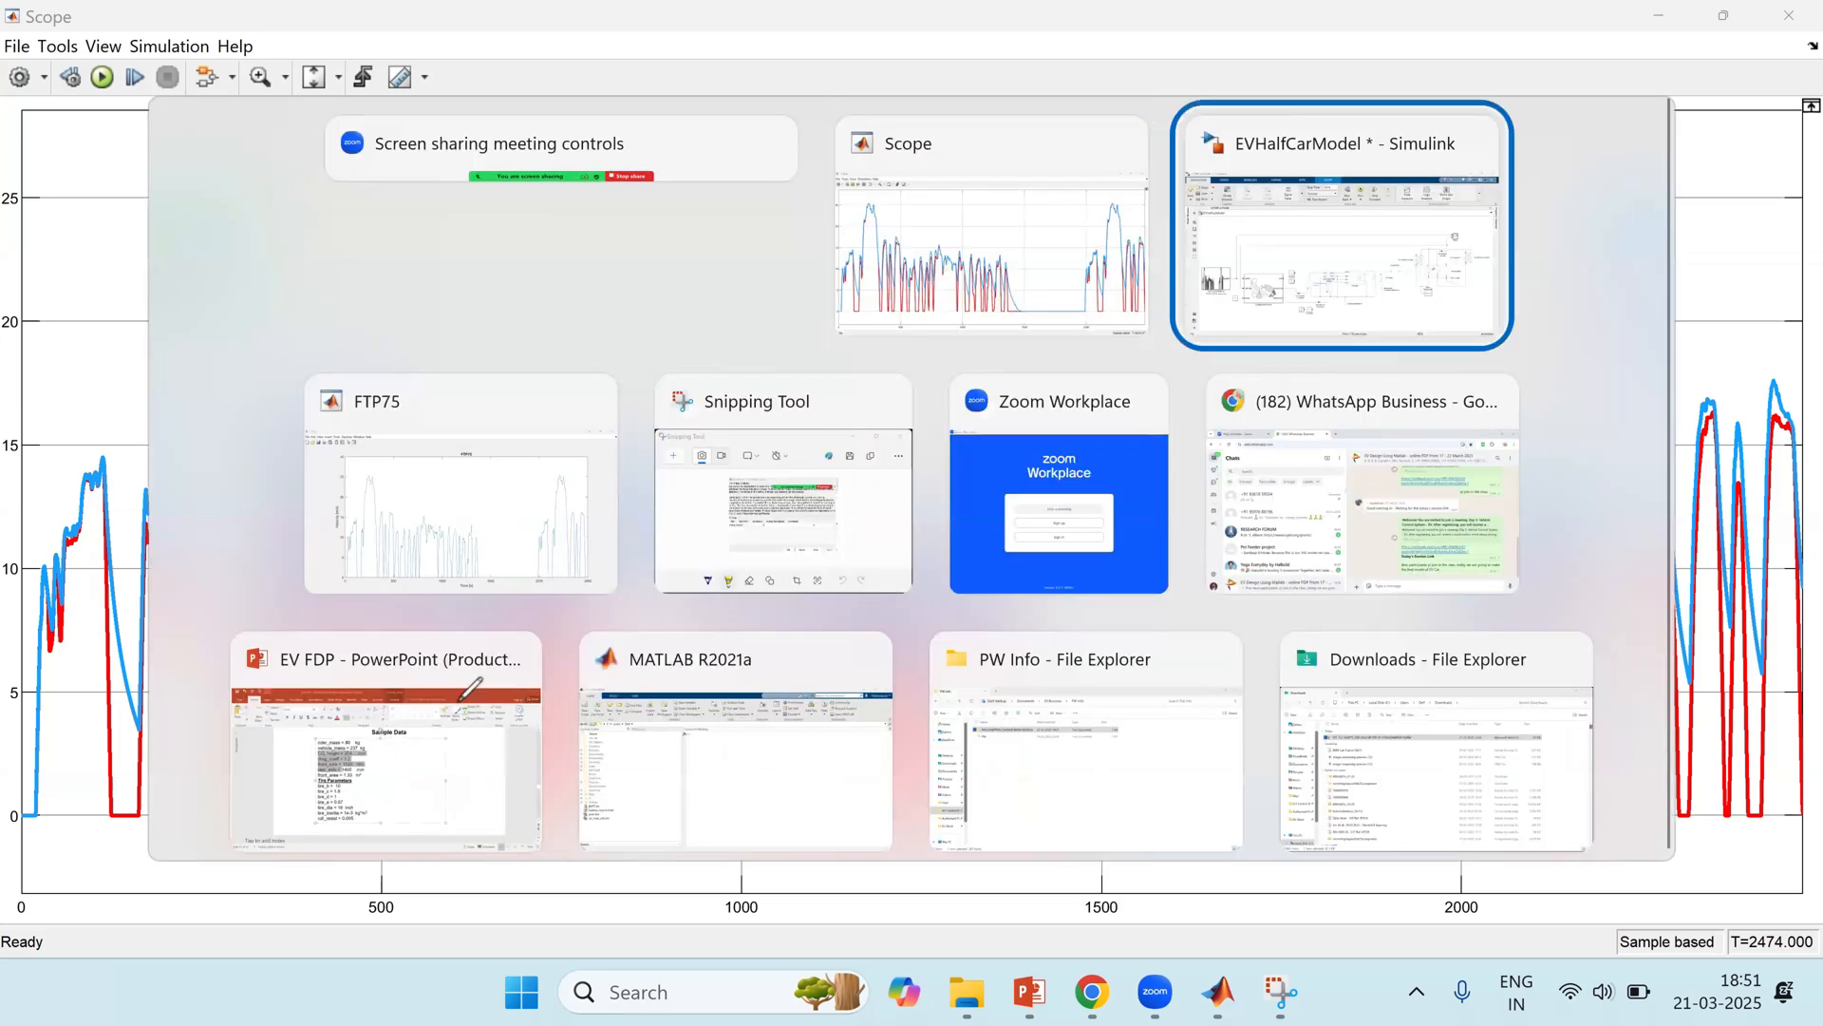
key("alt+Tab")
mouse_move(447, 608)
left_mouse_down()
mouse_move(517, 664)
mouse_move(494, 765)
mouse_move(424, 788)
left_mouse_up()
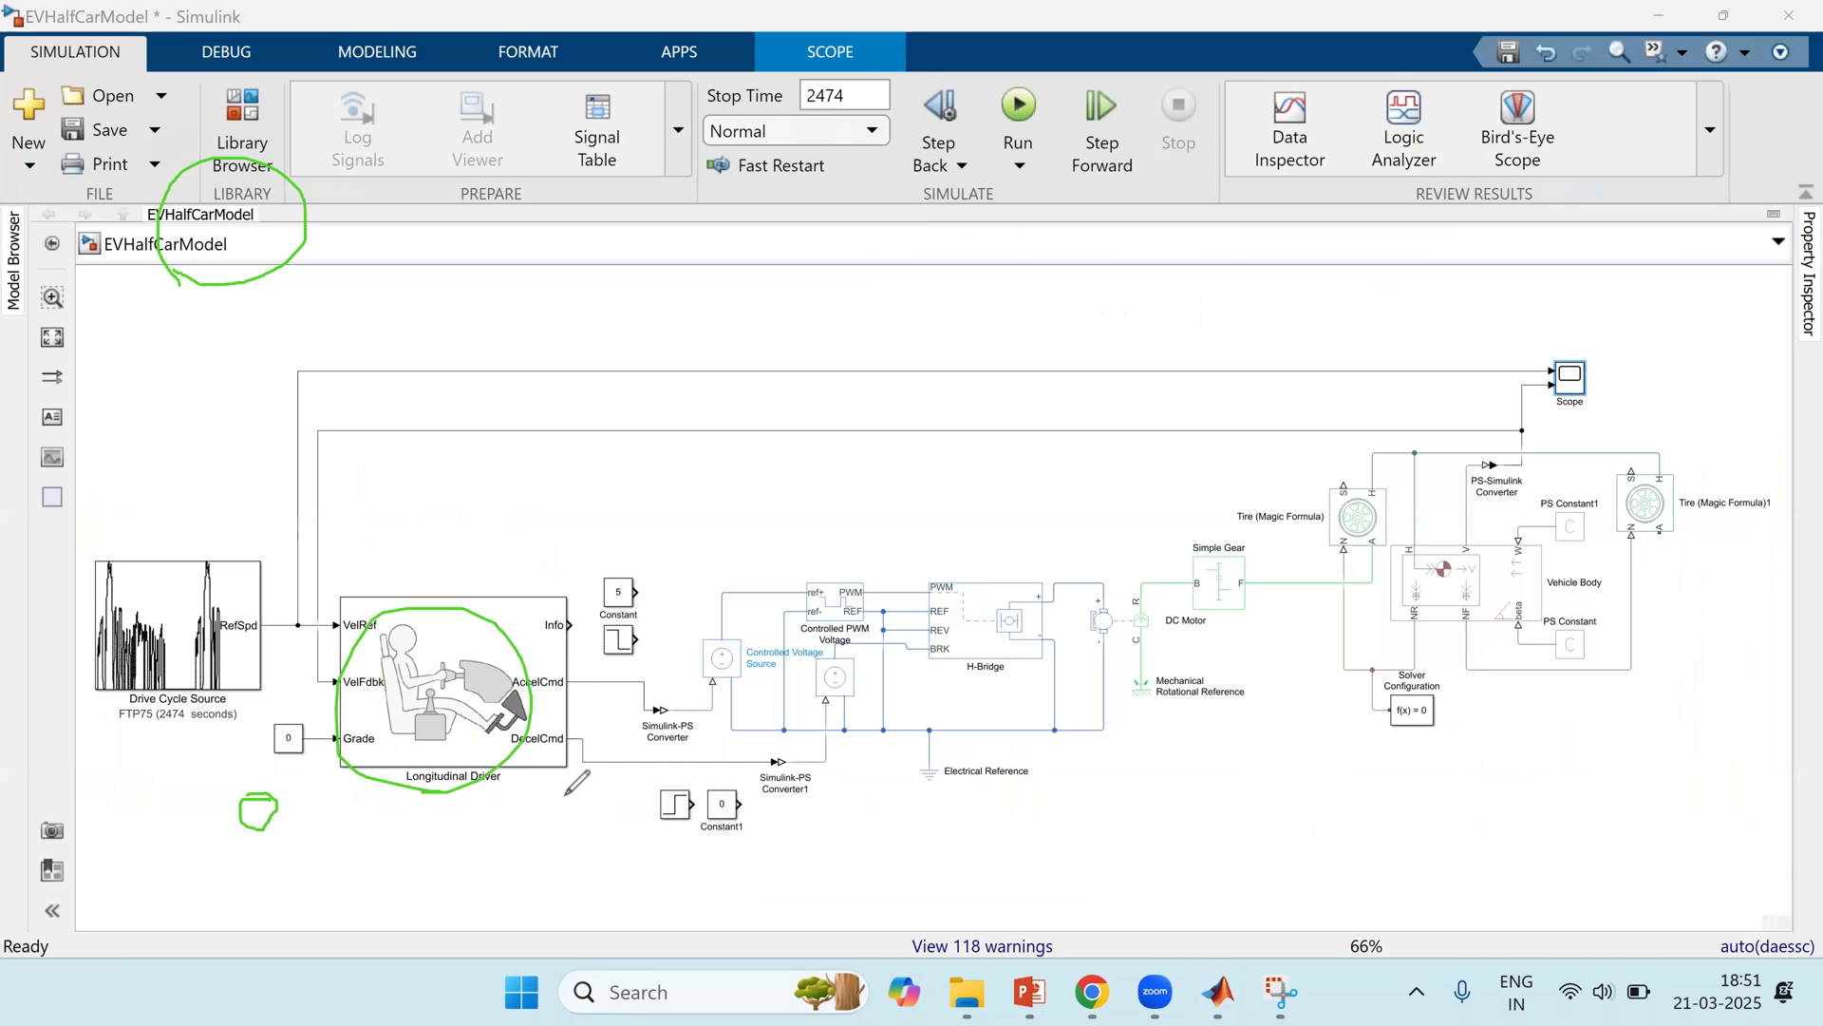
key("alt+Tab")
key("alt+Tab")
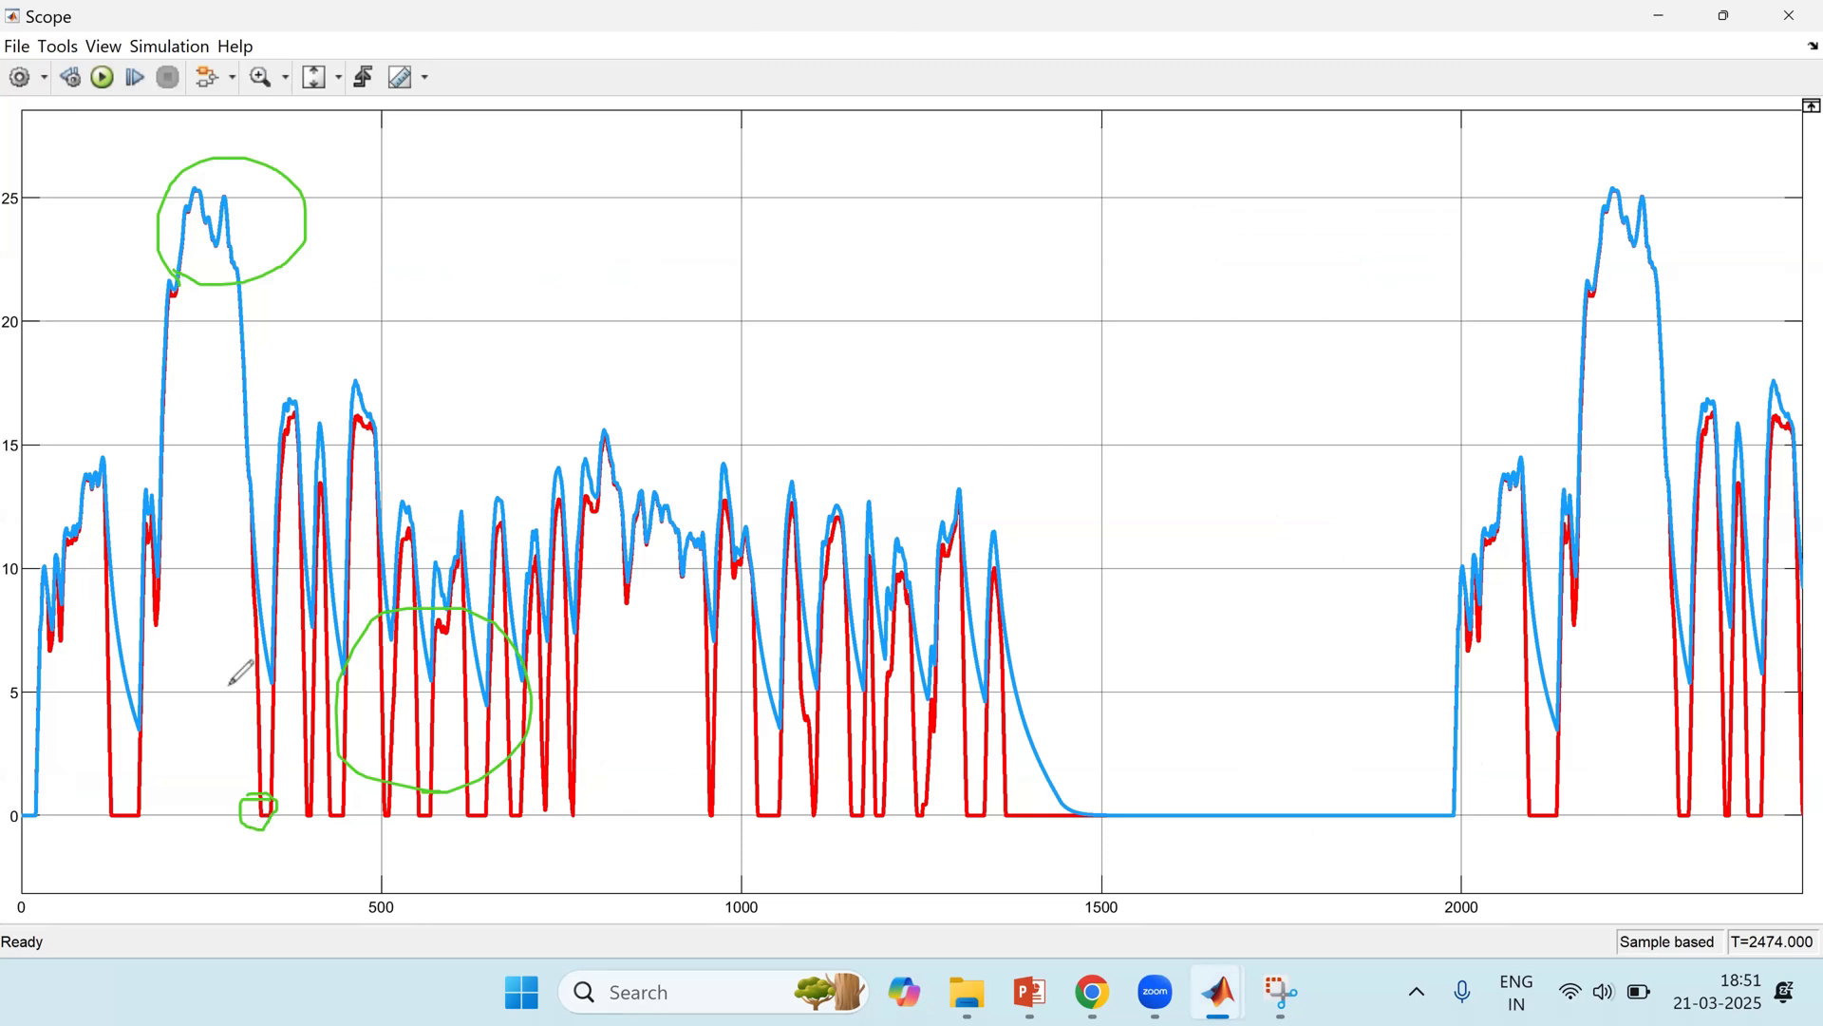
right_click(722, 554)
key("alt+Tab")
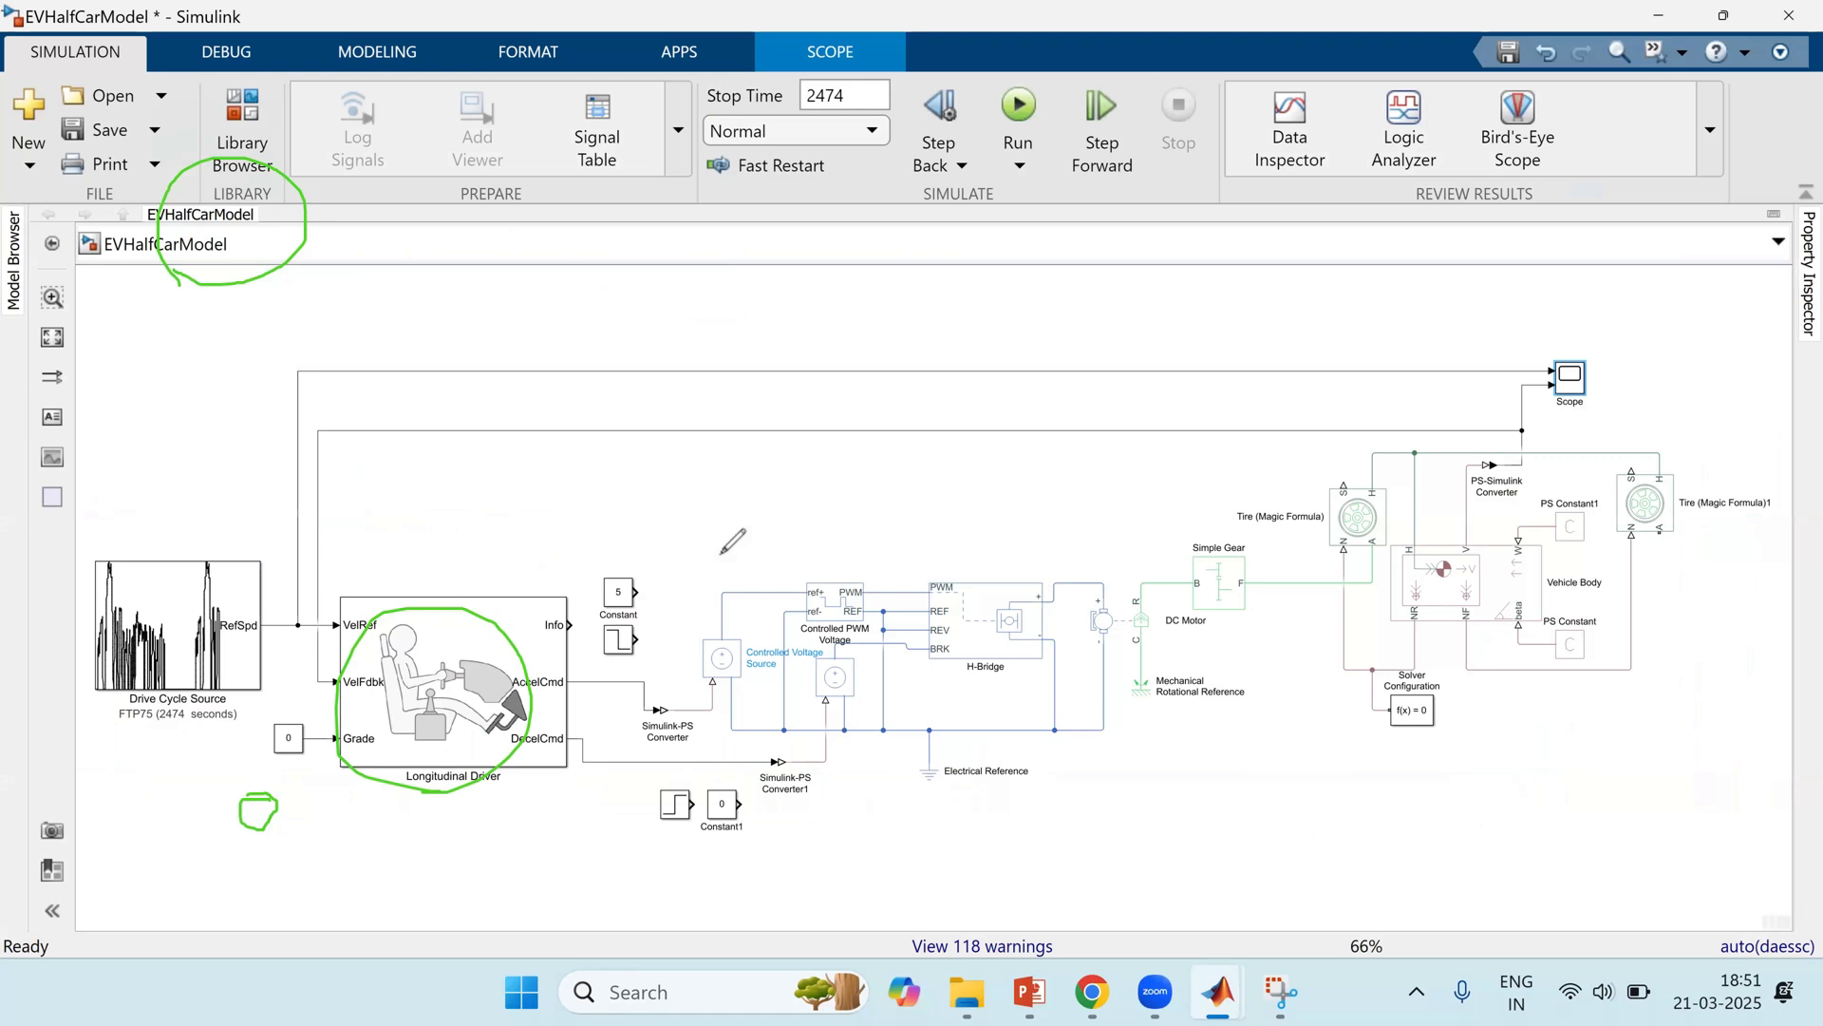
right_click(137, 662)
left_click(188, 657)
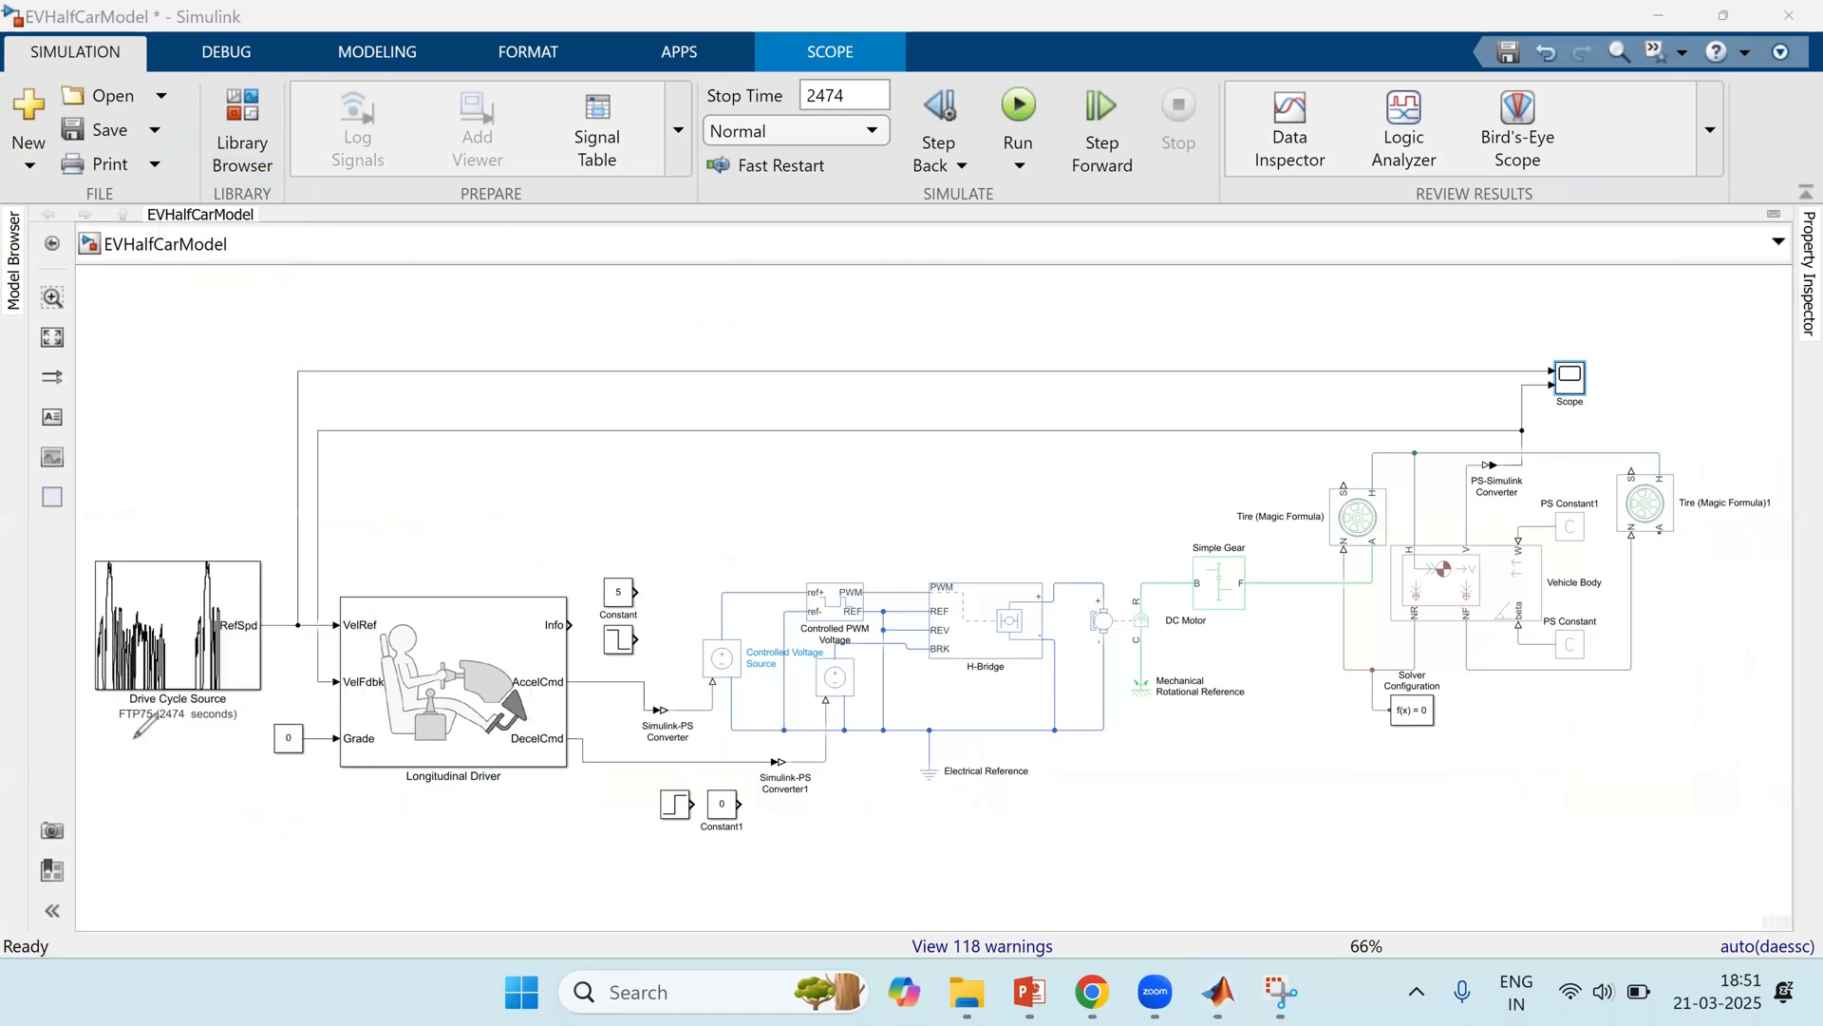
left_click(1077, 864)
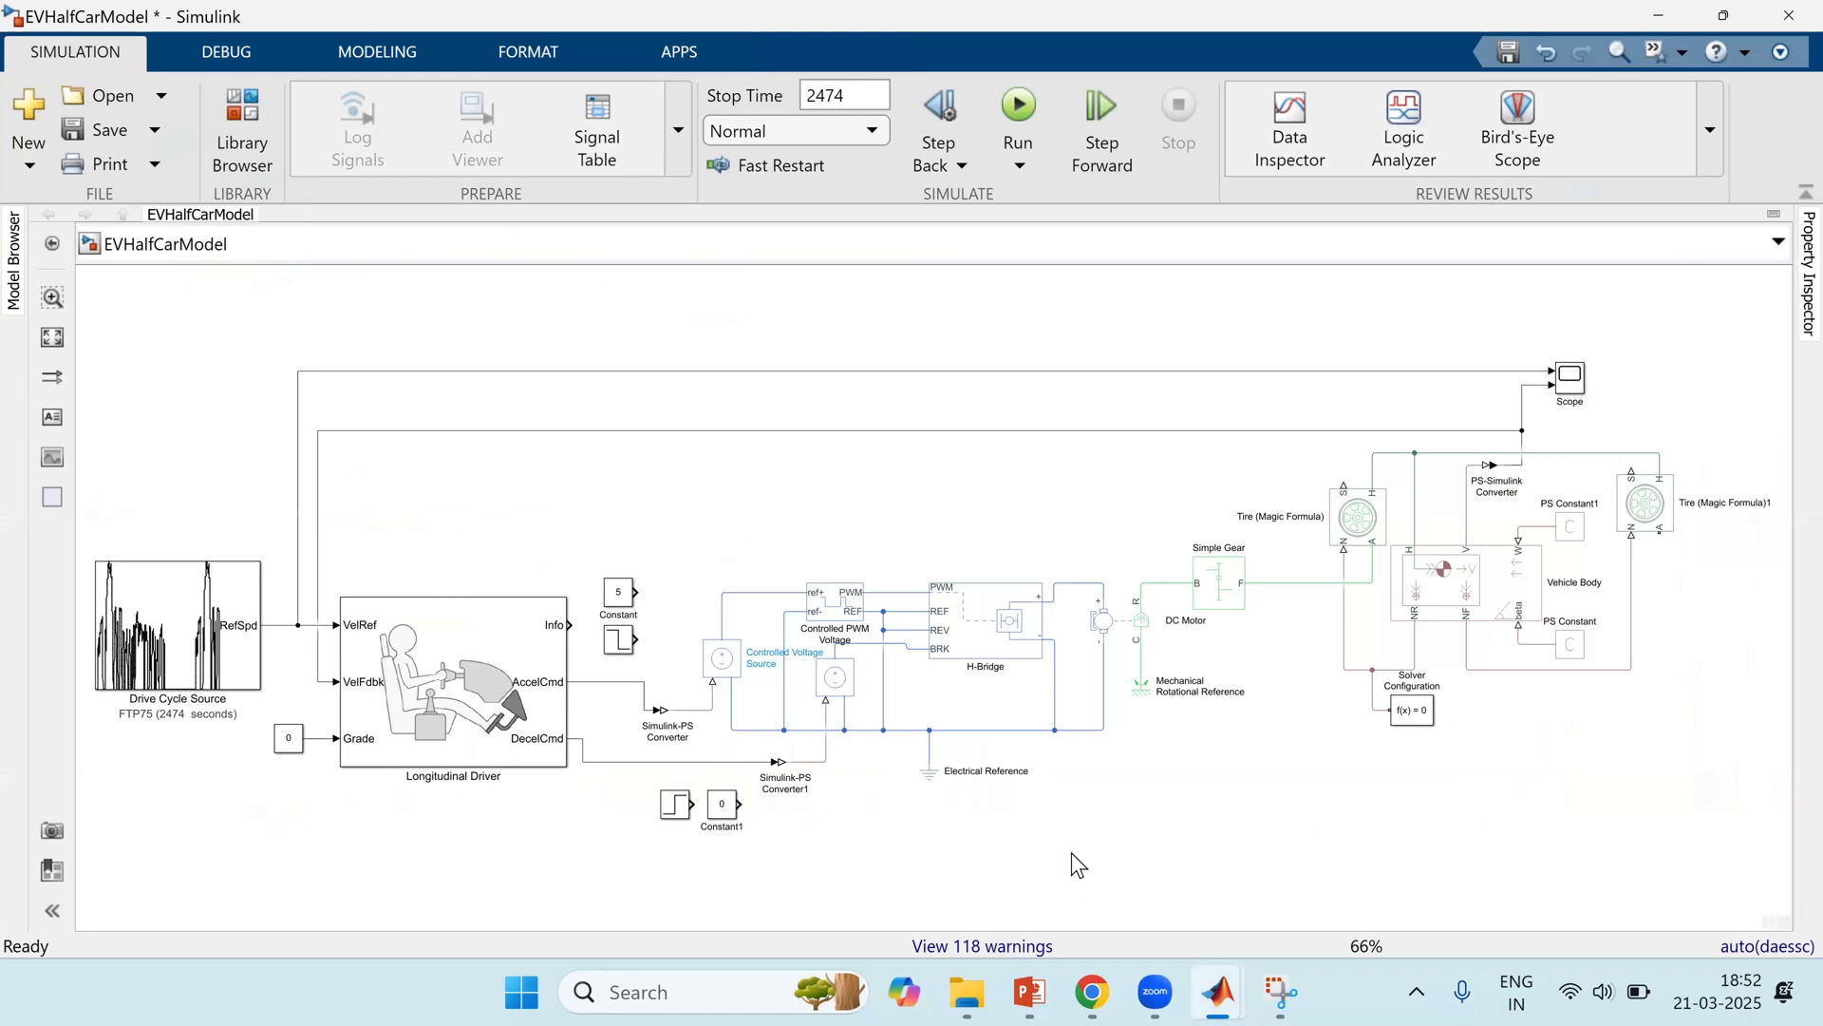
left_click(984, 626)
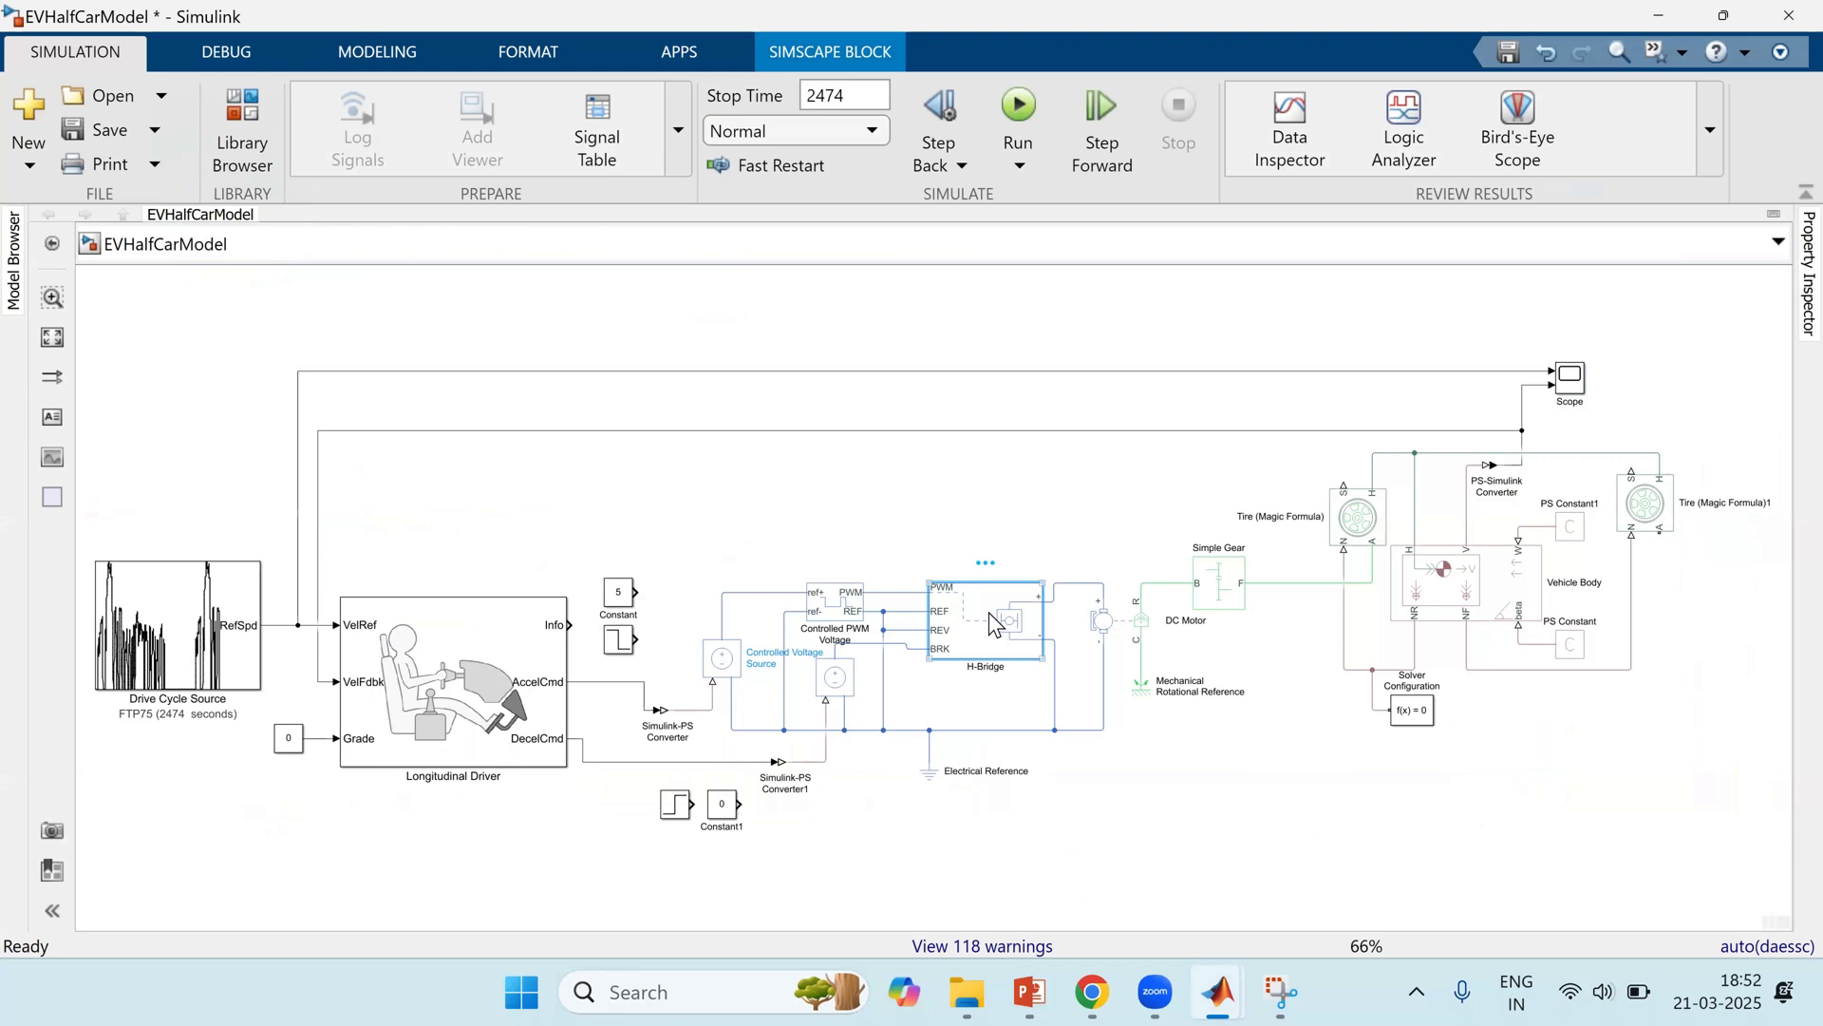
left_click(999, 347)
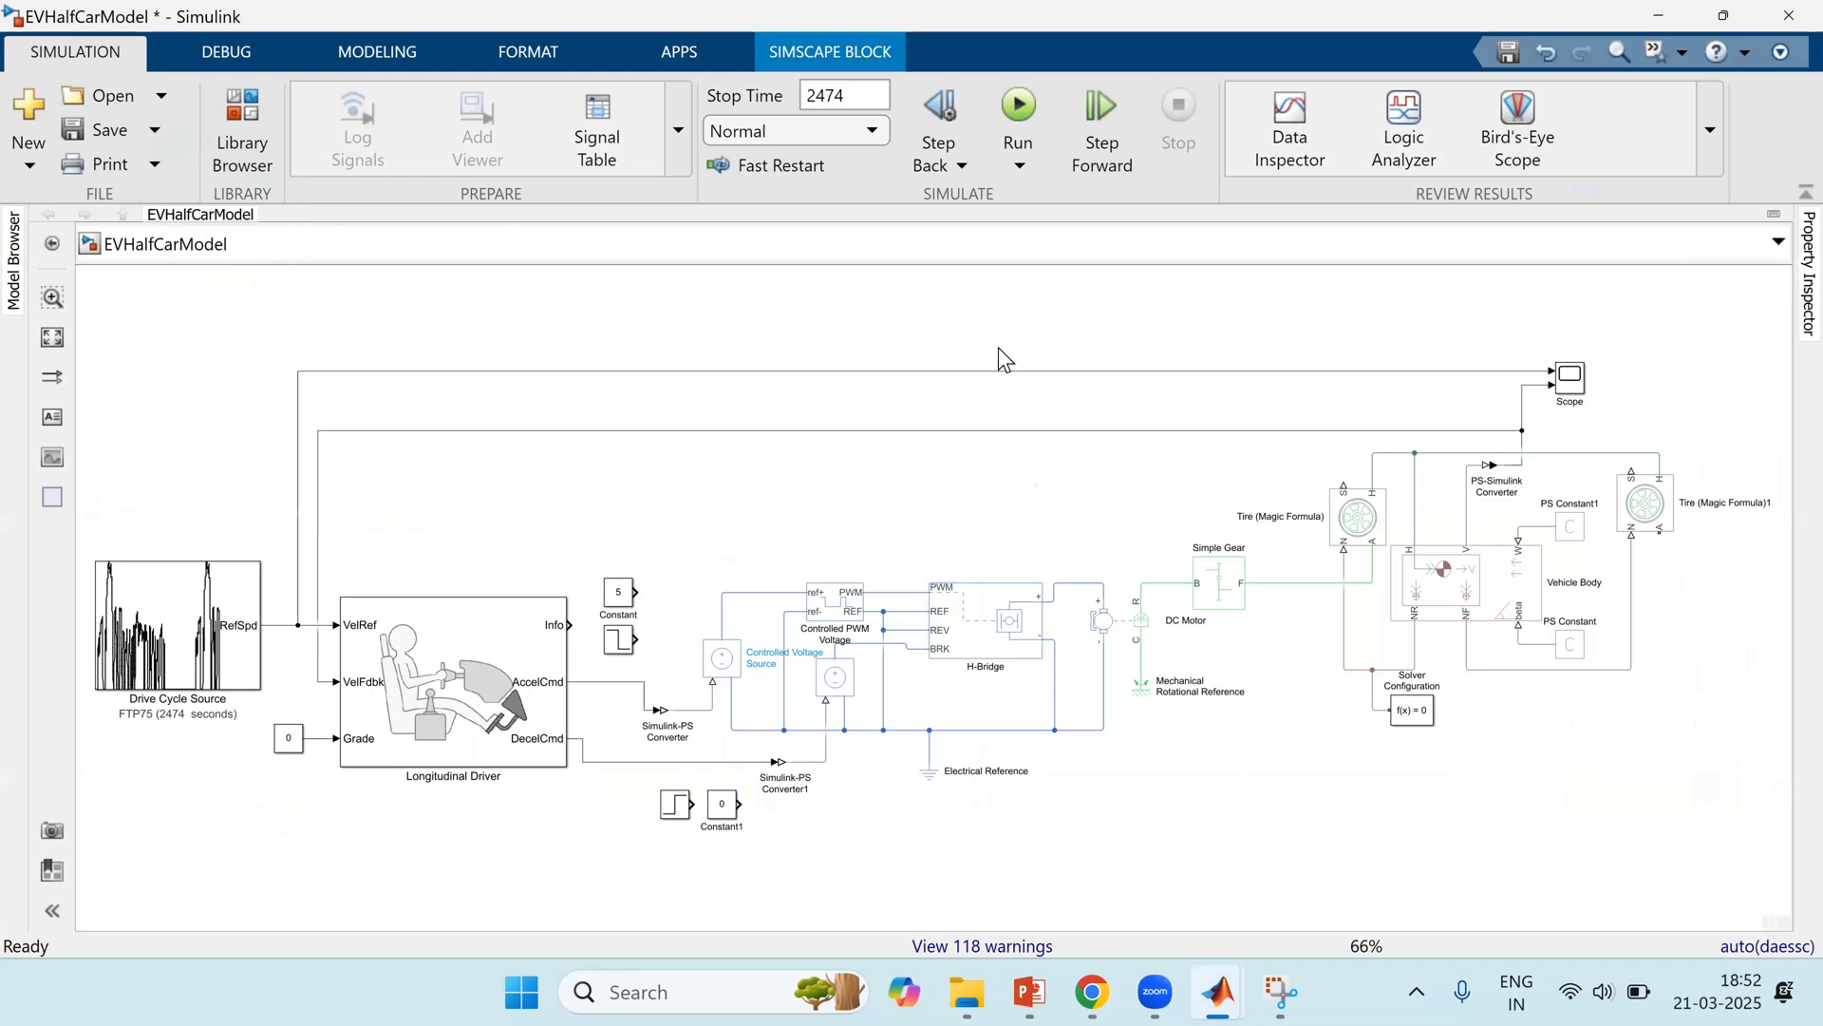
Step: Add a Battery block to the model in the free area above the Controlled PWM Voltage block
double_click(829, 487)
type("v")
key("BackSpace")
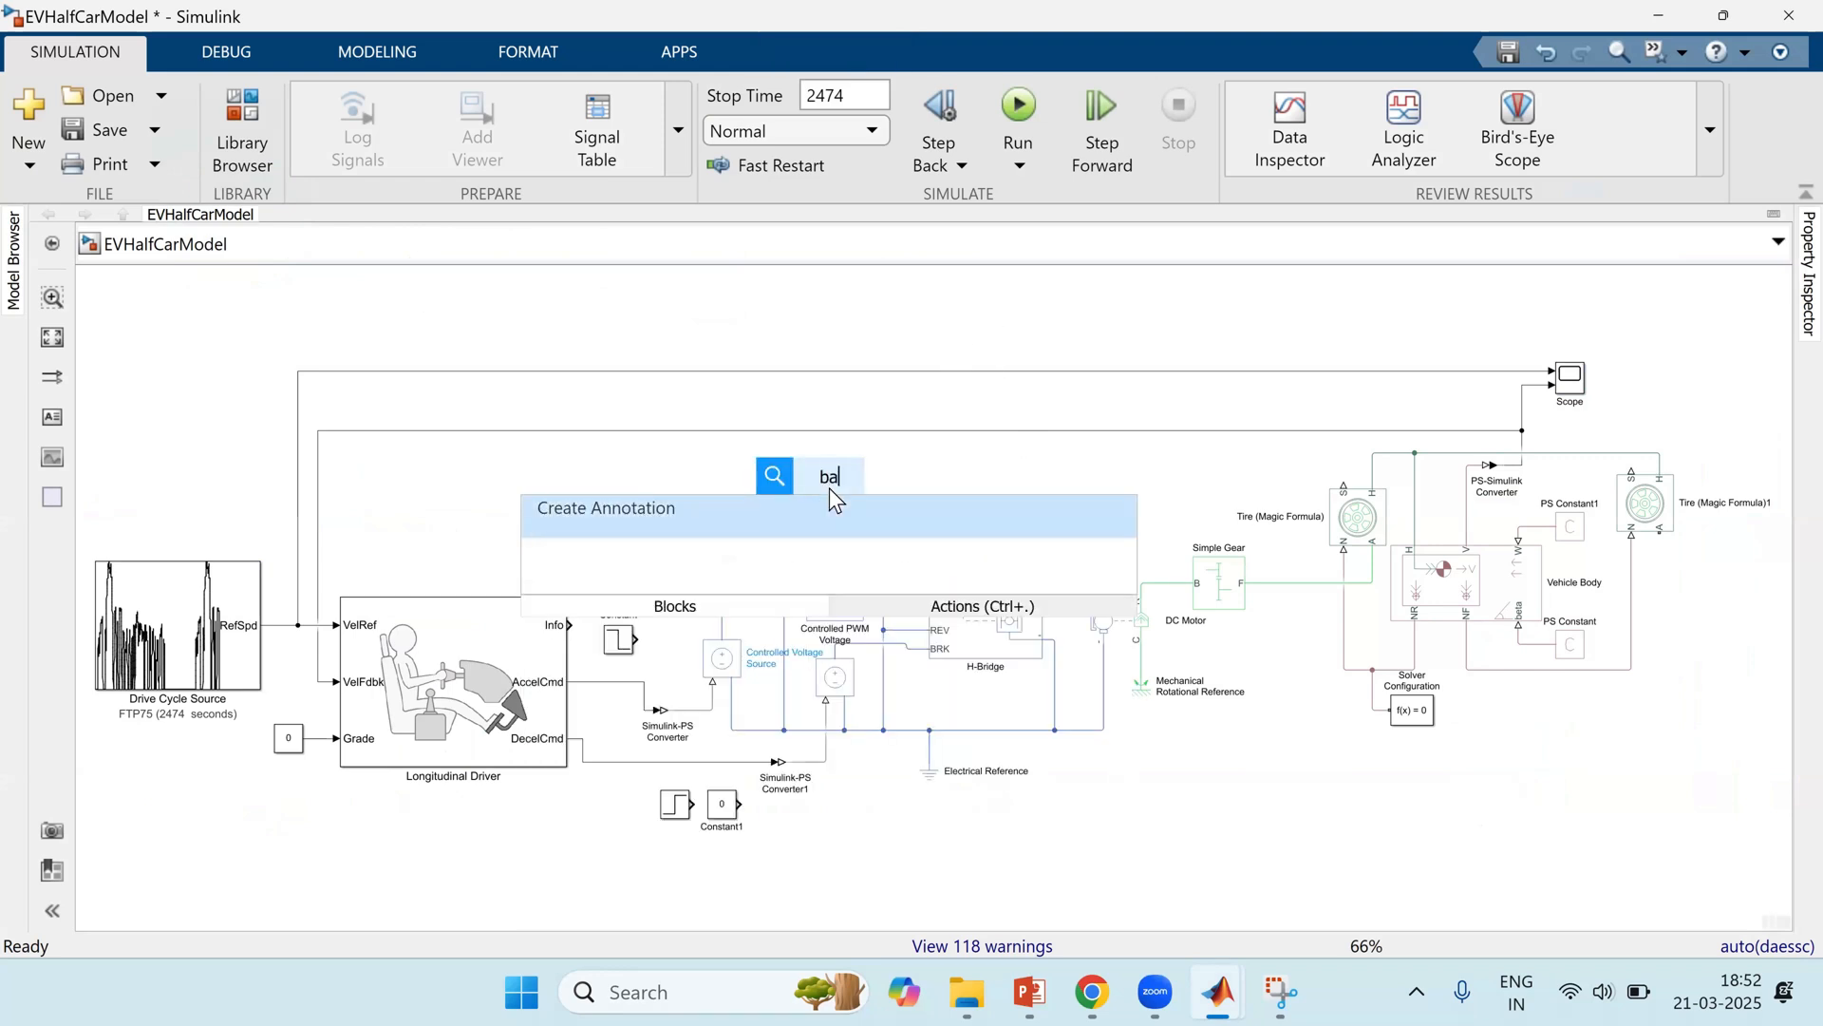
type("batter")
key("Return")
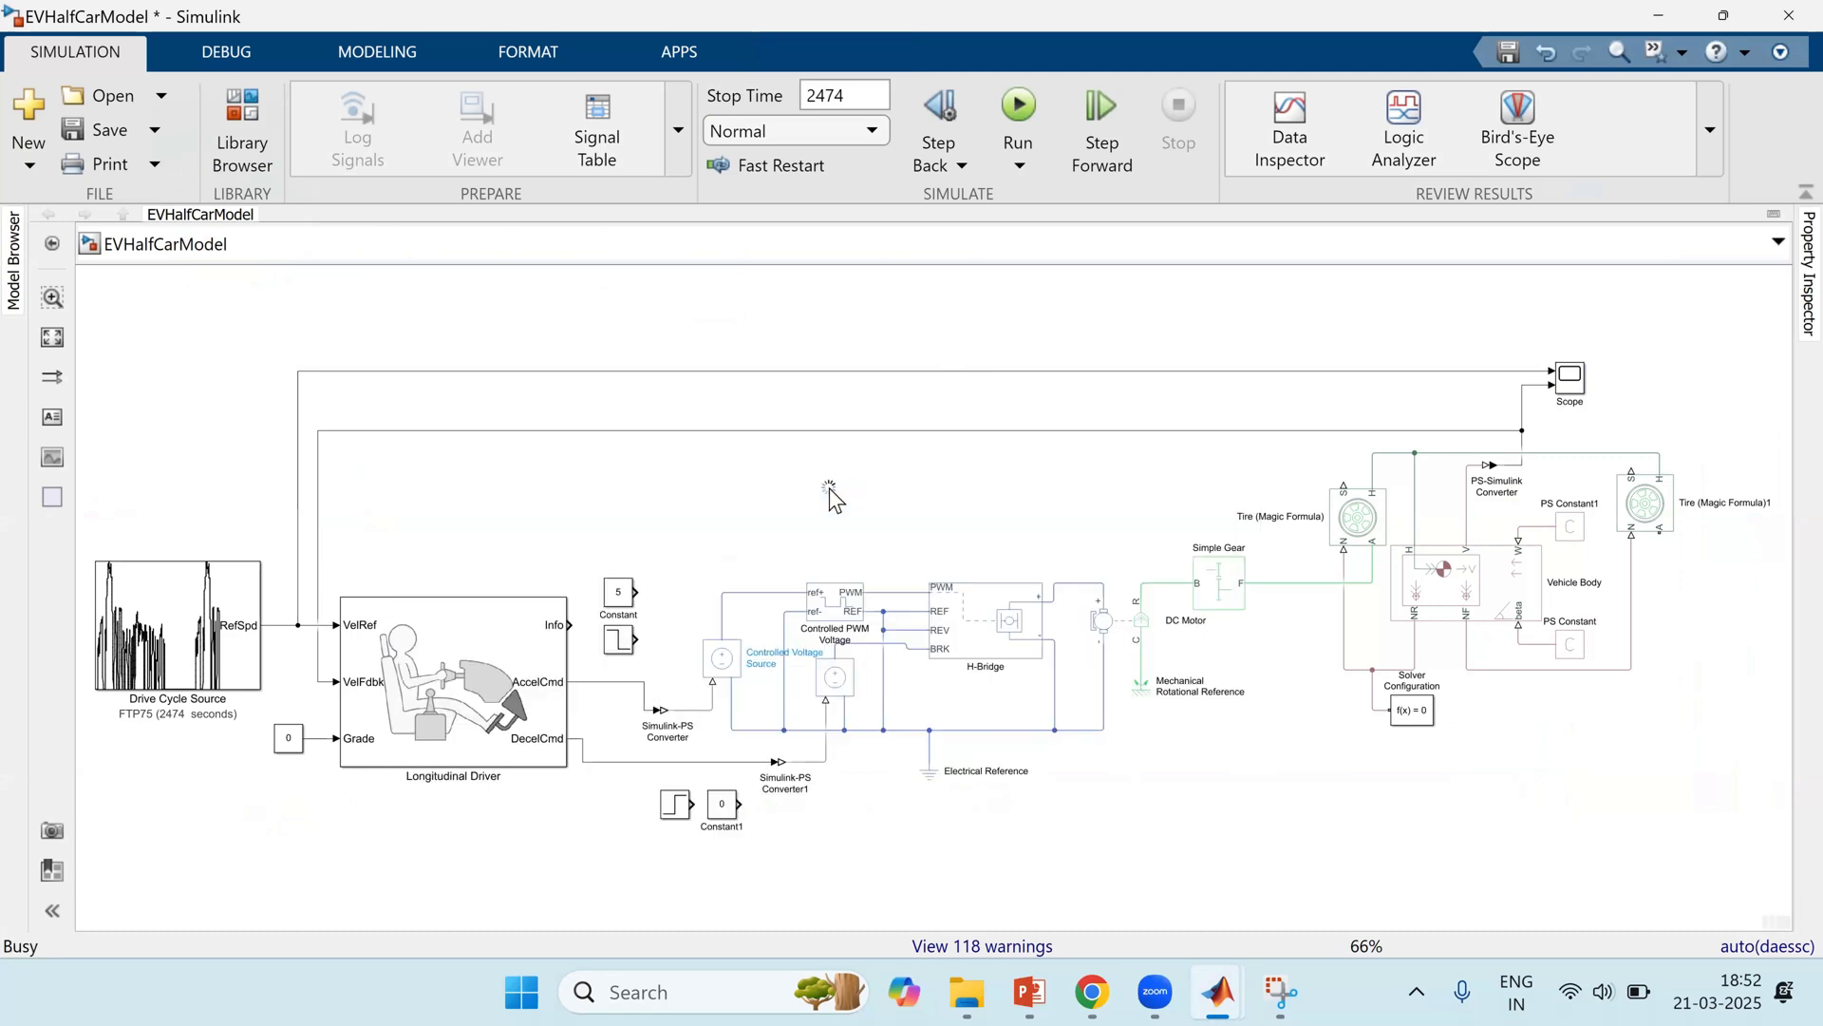
left_click(838, 341)
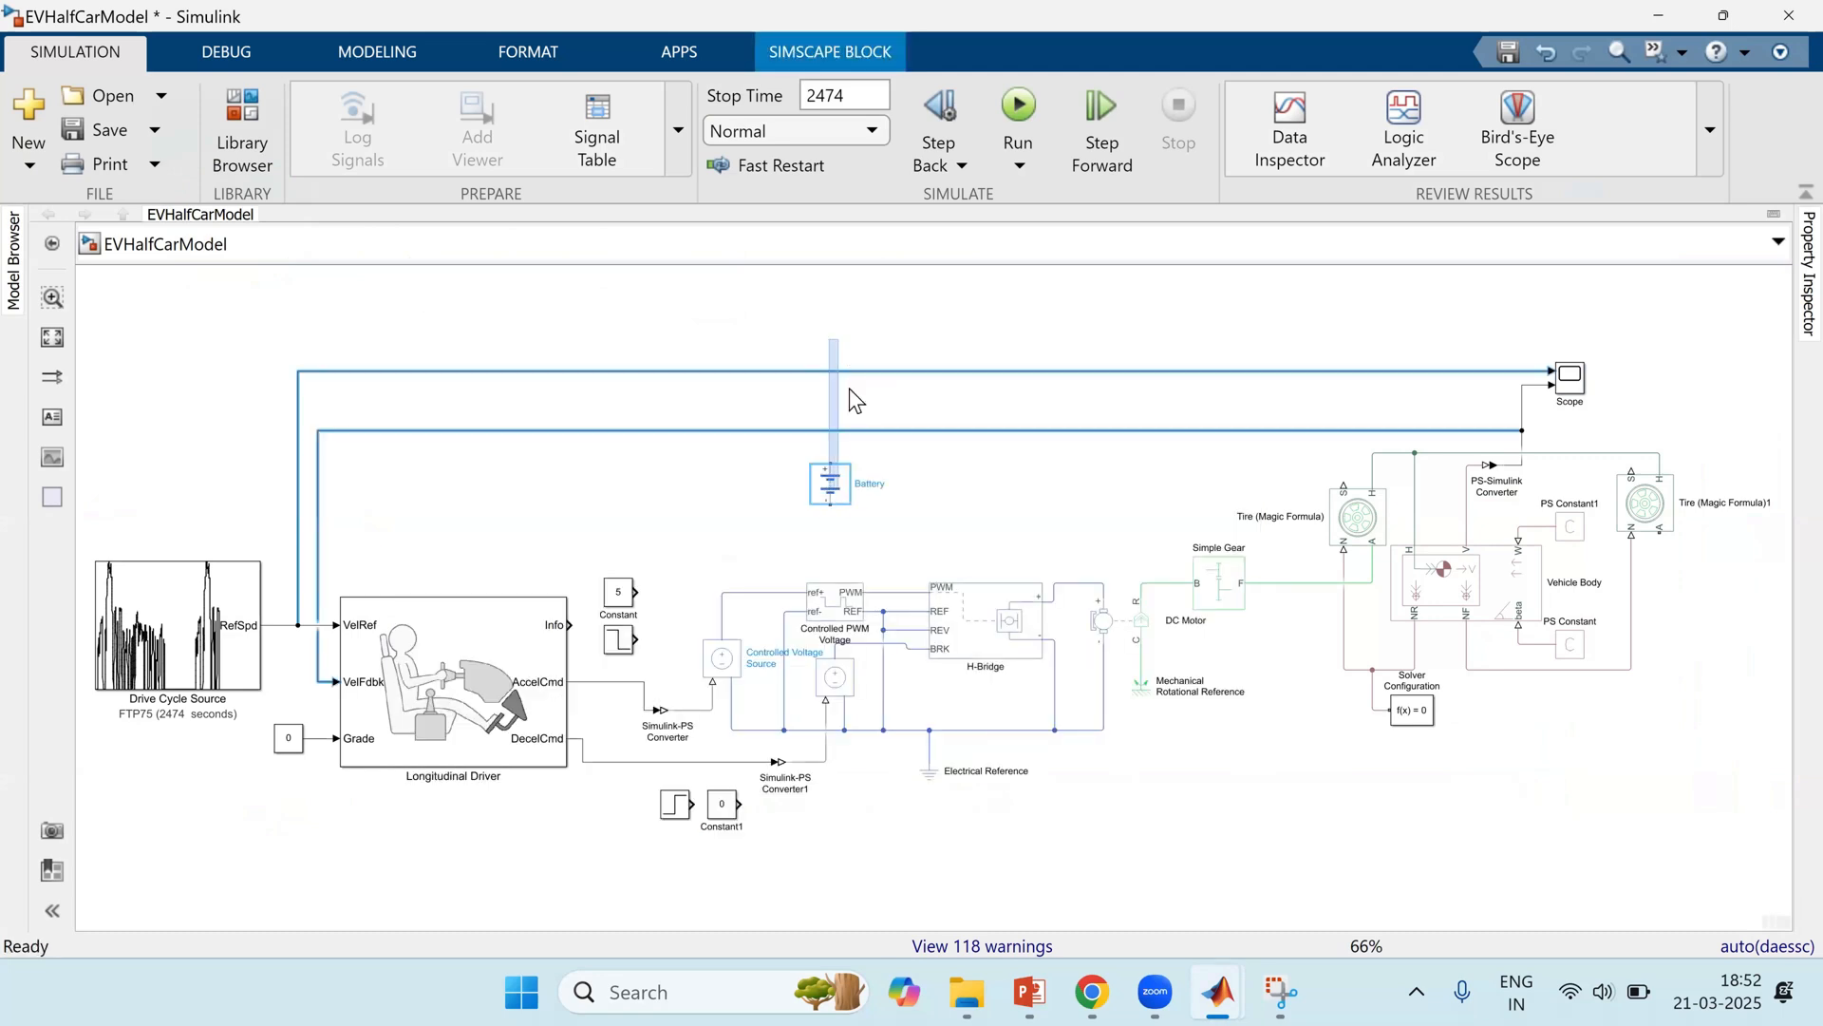
left_click(908, 511)
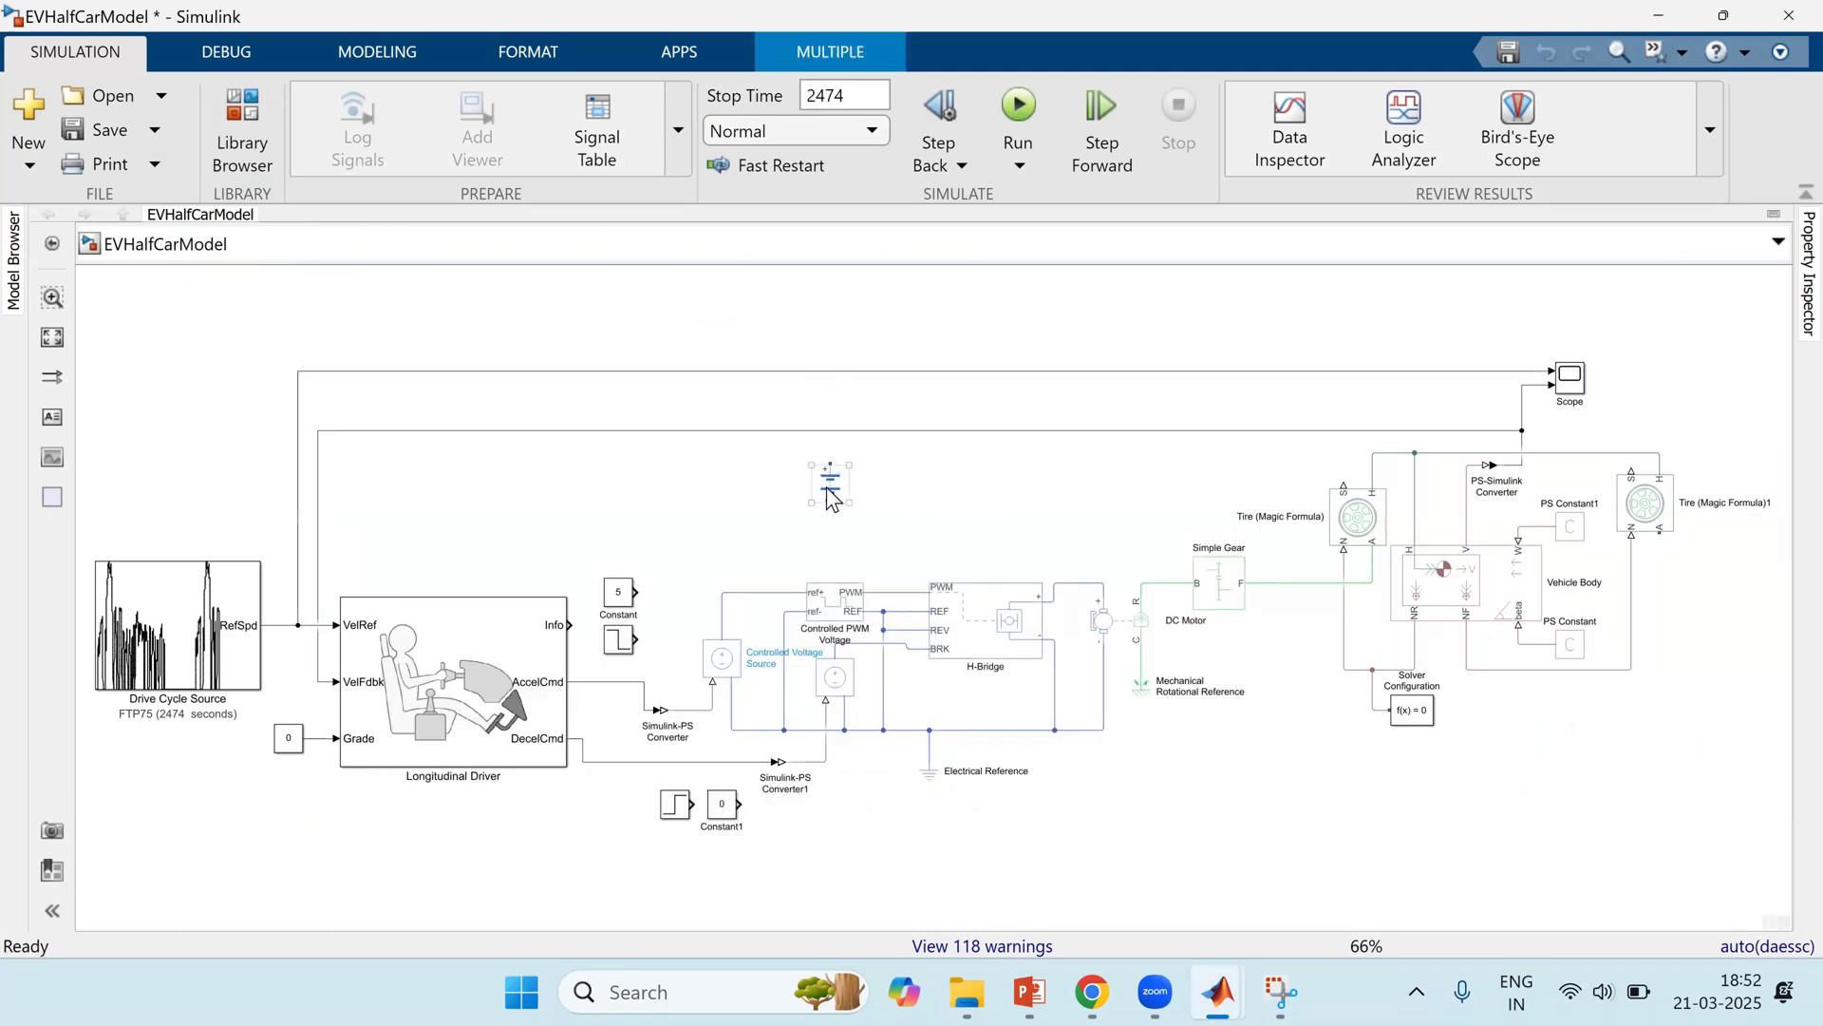
left_click_drag(824, 484, 801, 486)
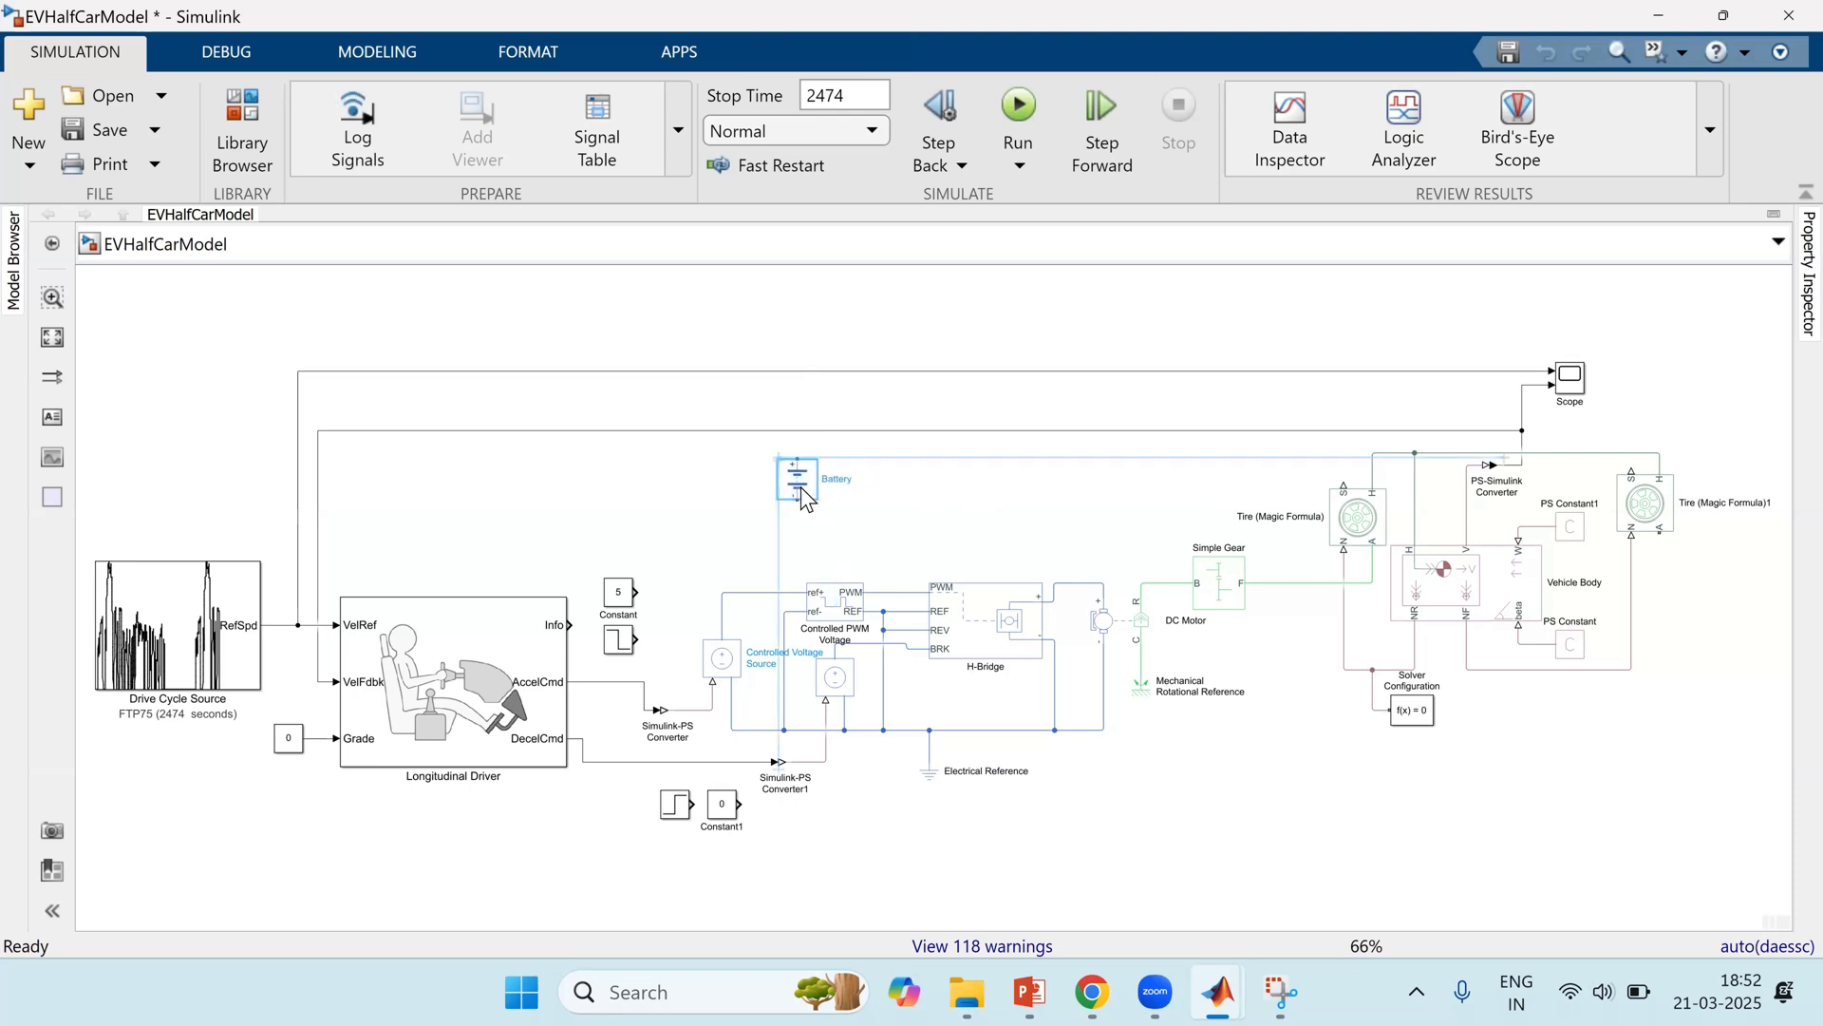
Step: Insert a Current Sensor in series between the H-Bridge's positive output and the DC Motor, replacing their direct connection
double_click(1079, 532)
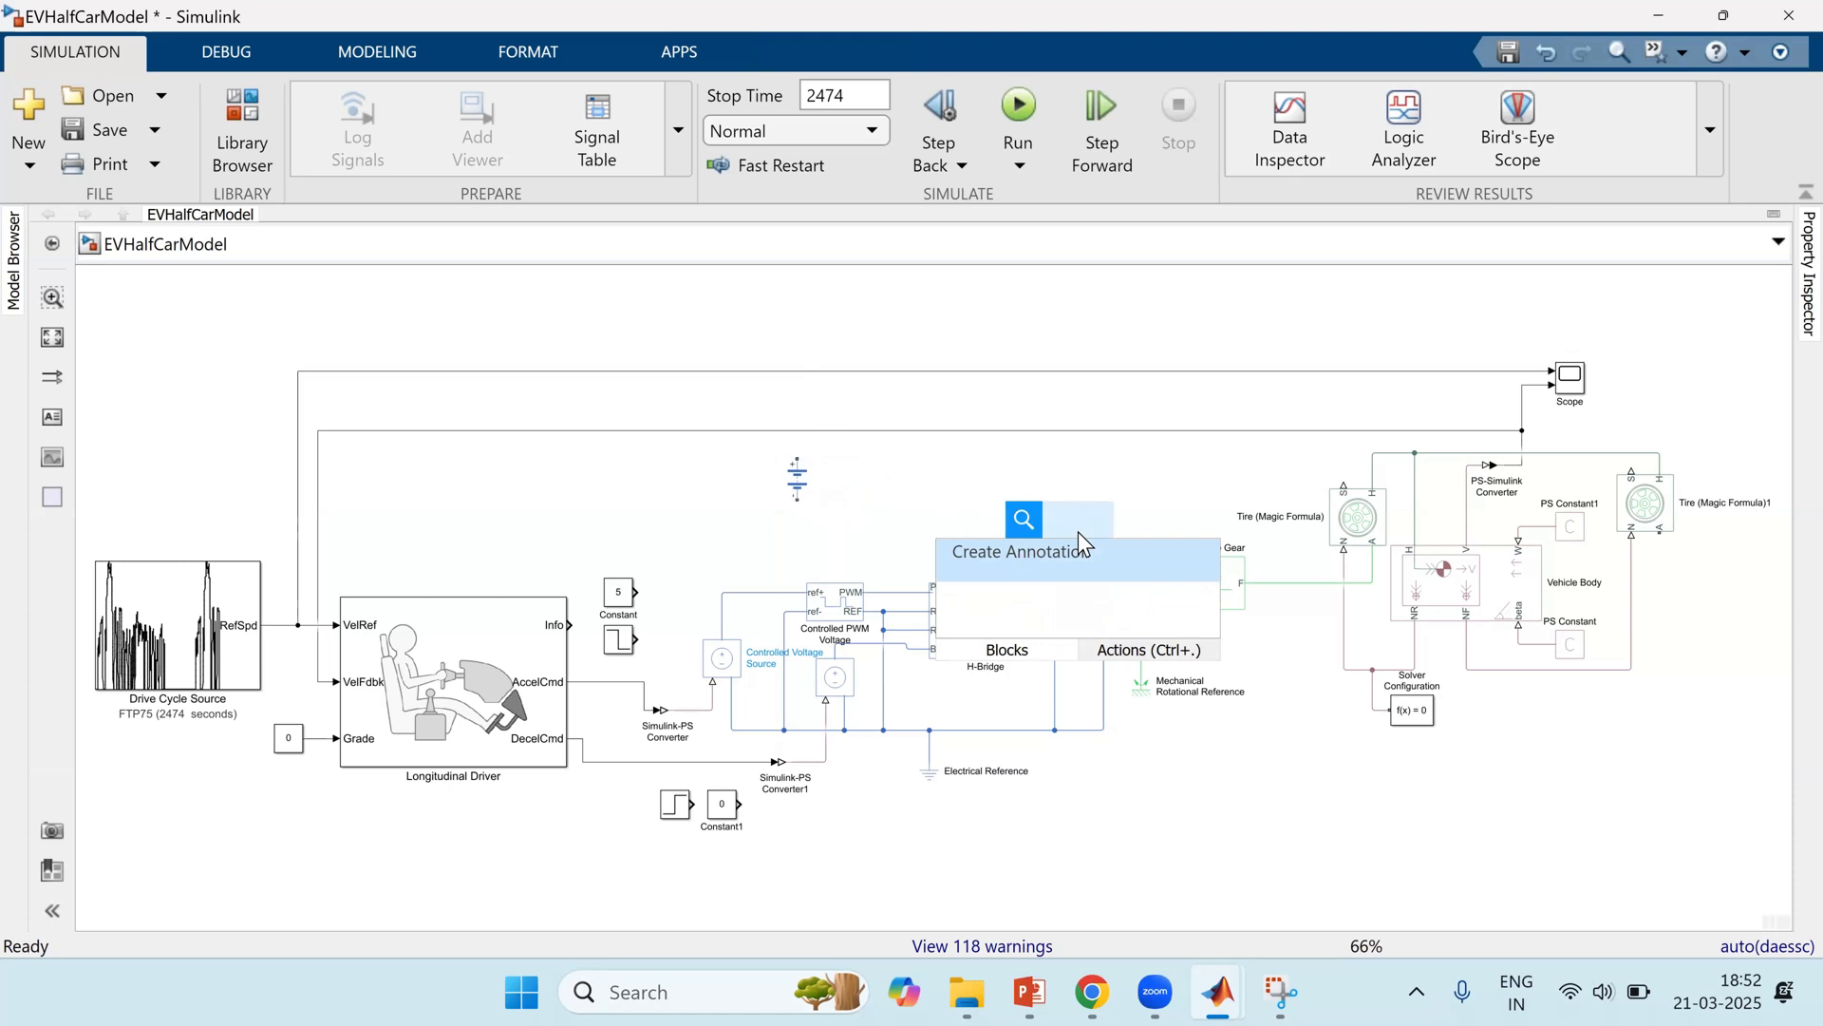
type("current")
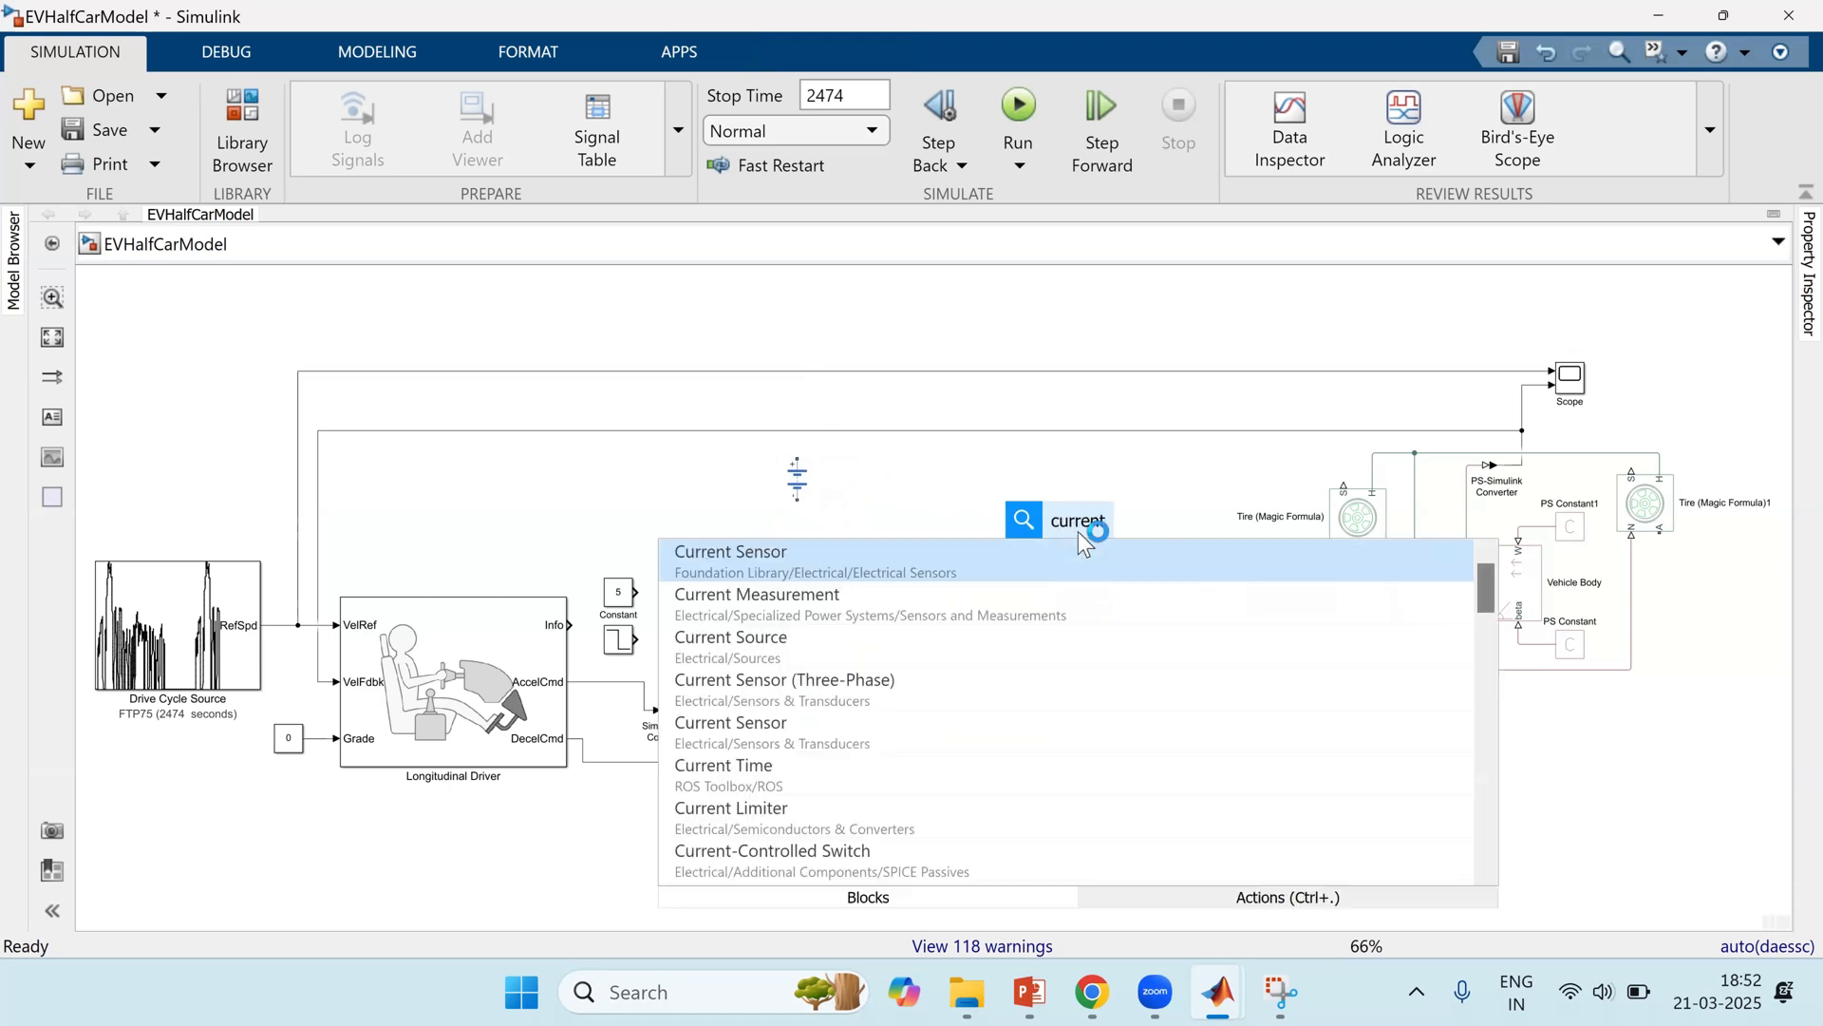
key("Return")
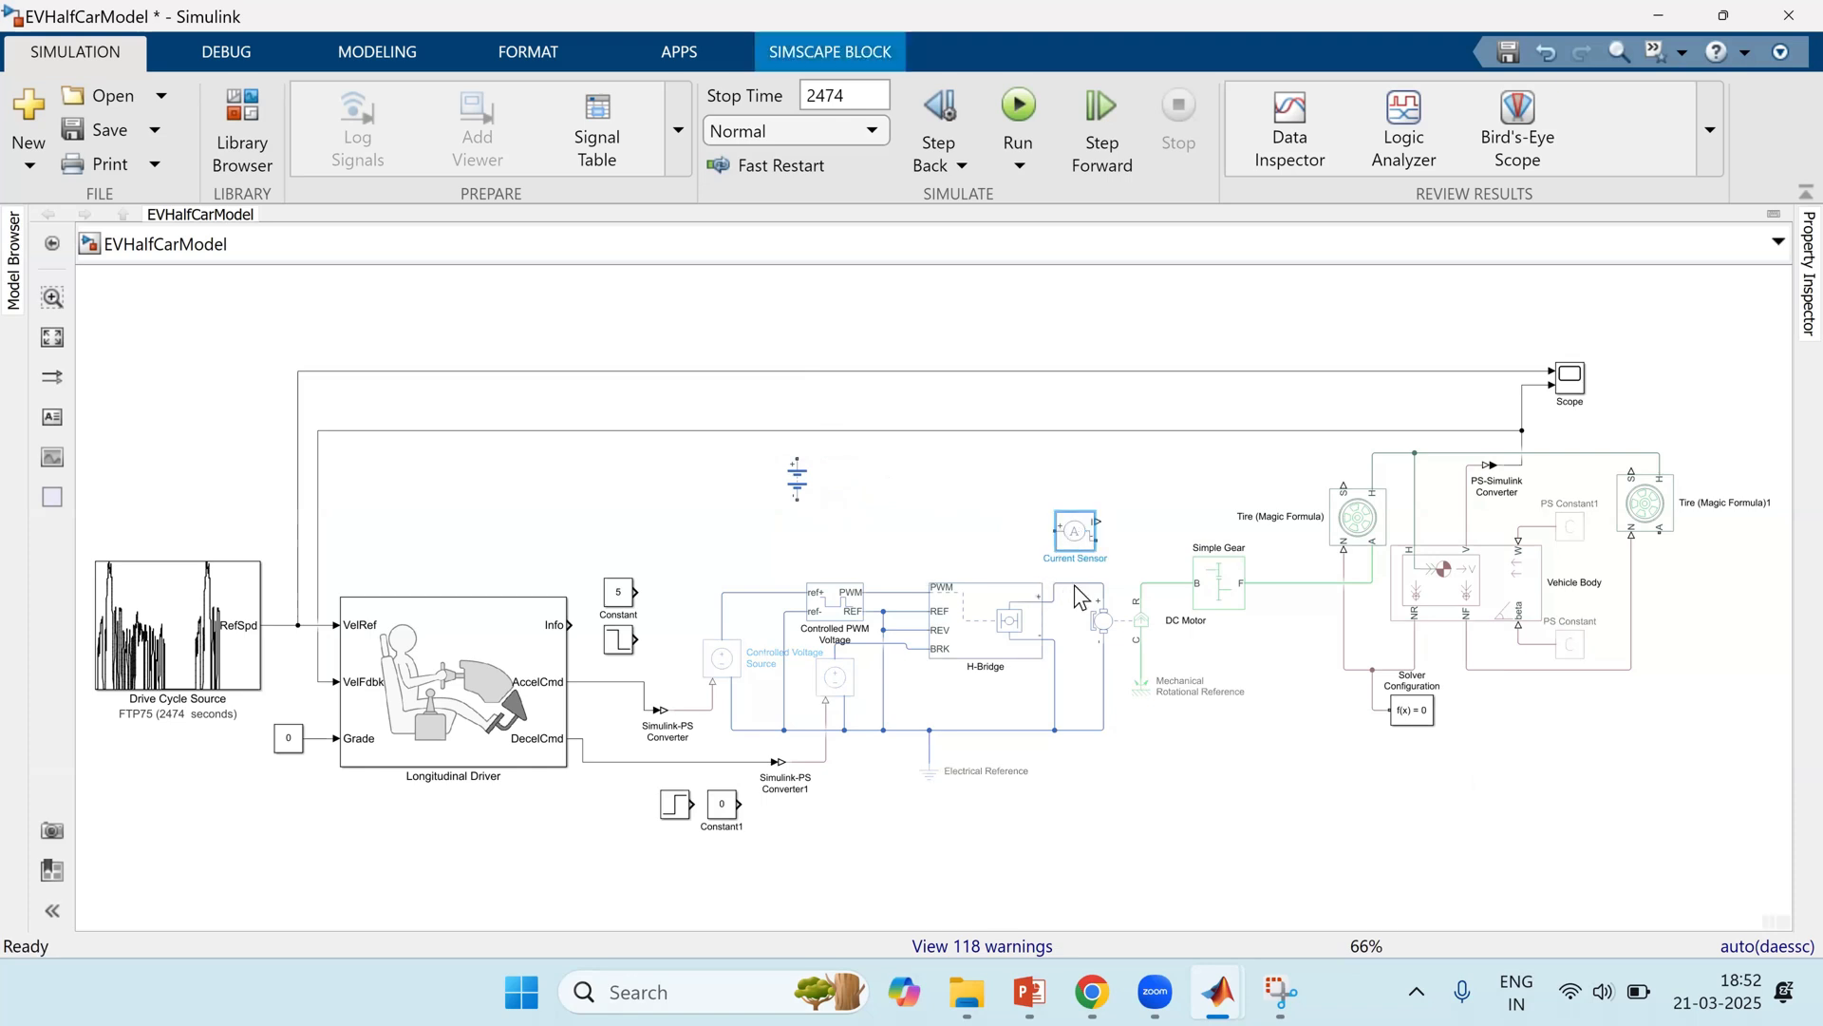
left_click(1079, 586)
key("Delete")
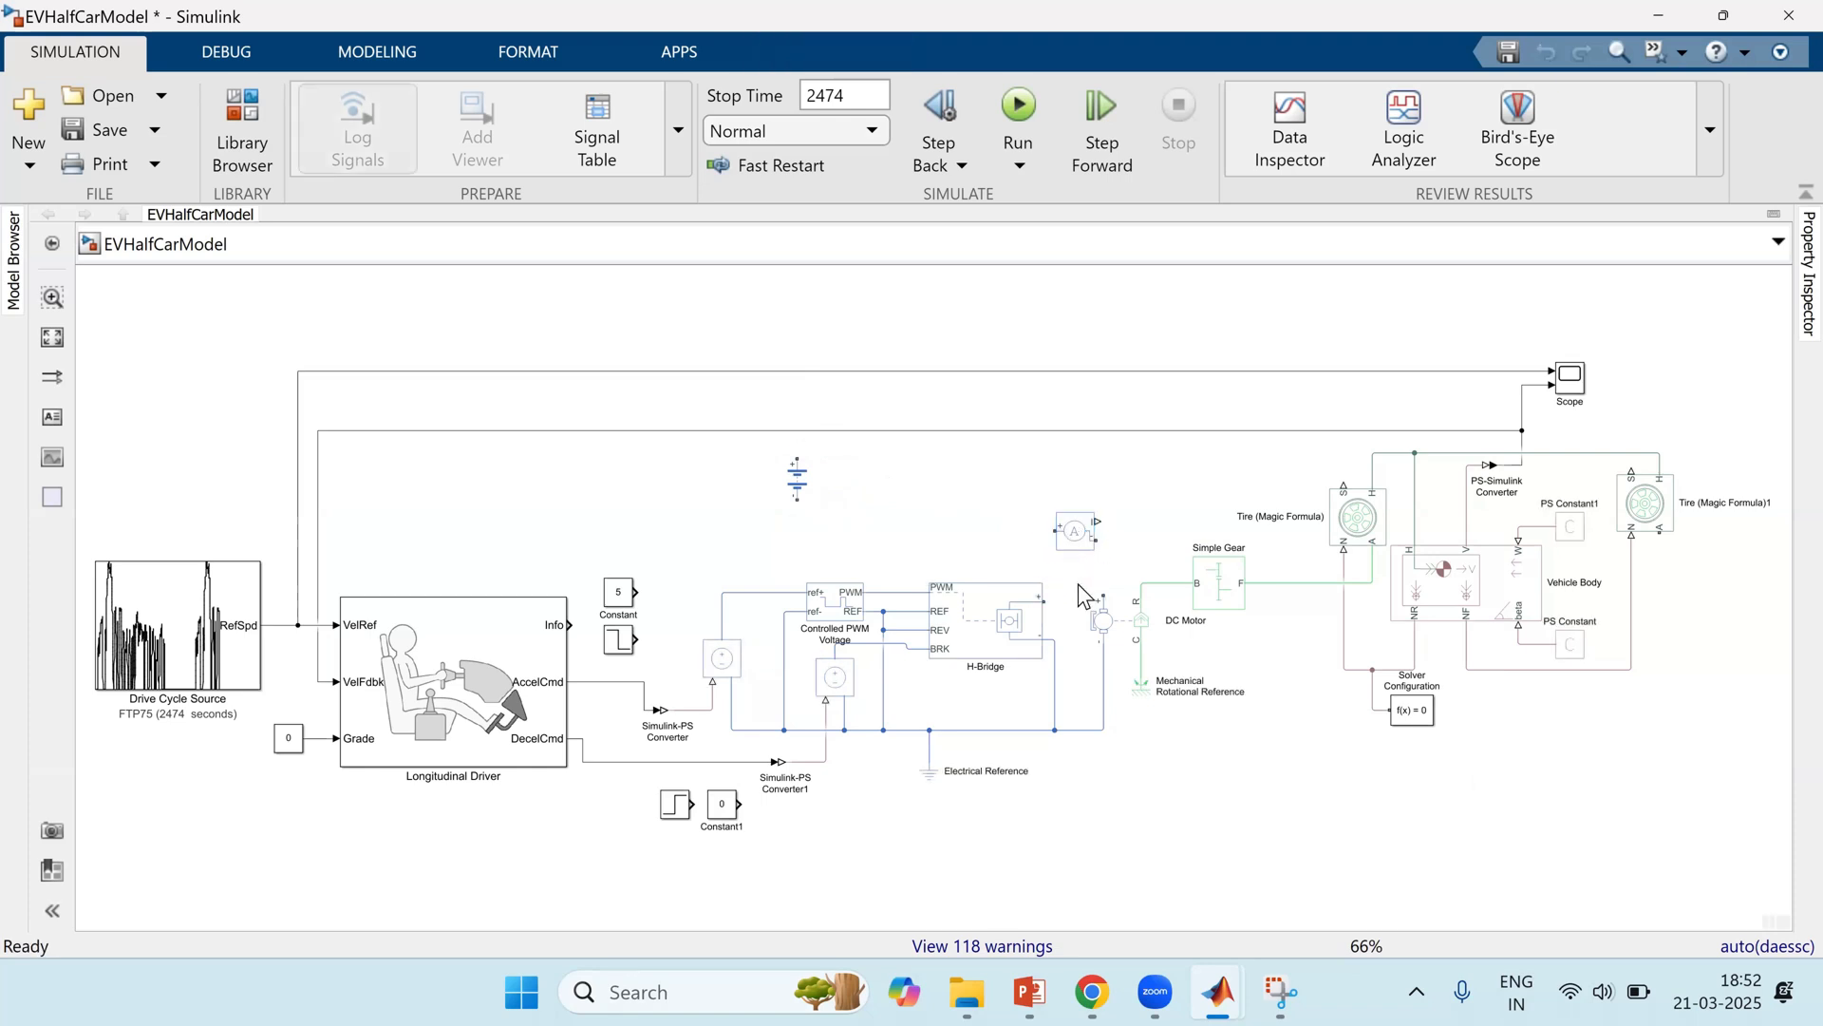
left_click_drag(1053, 524, 1100, 594)
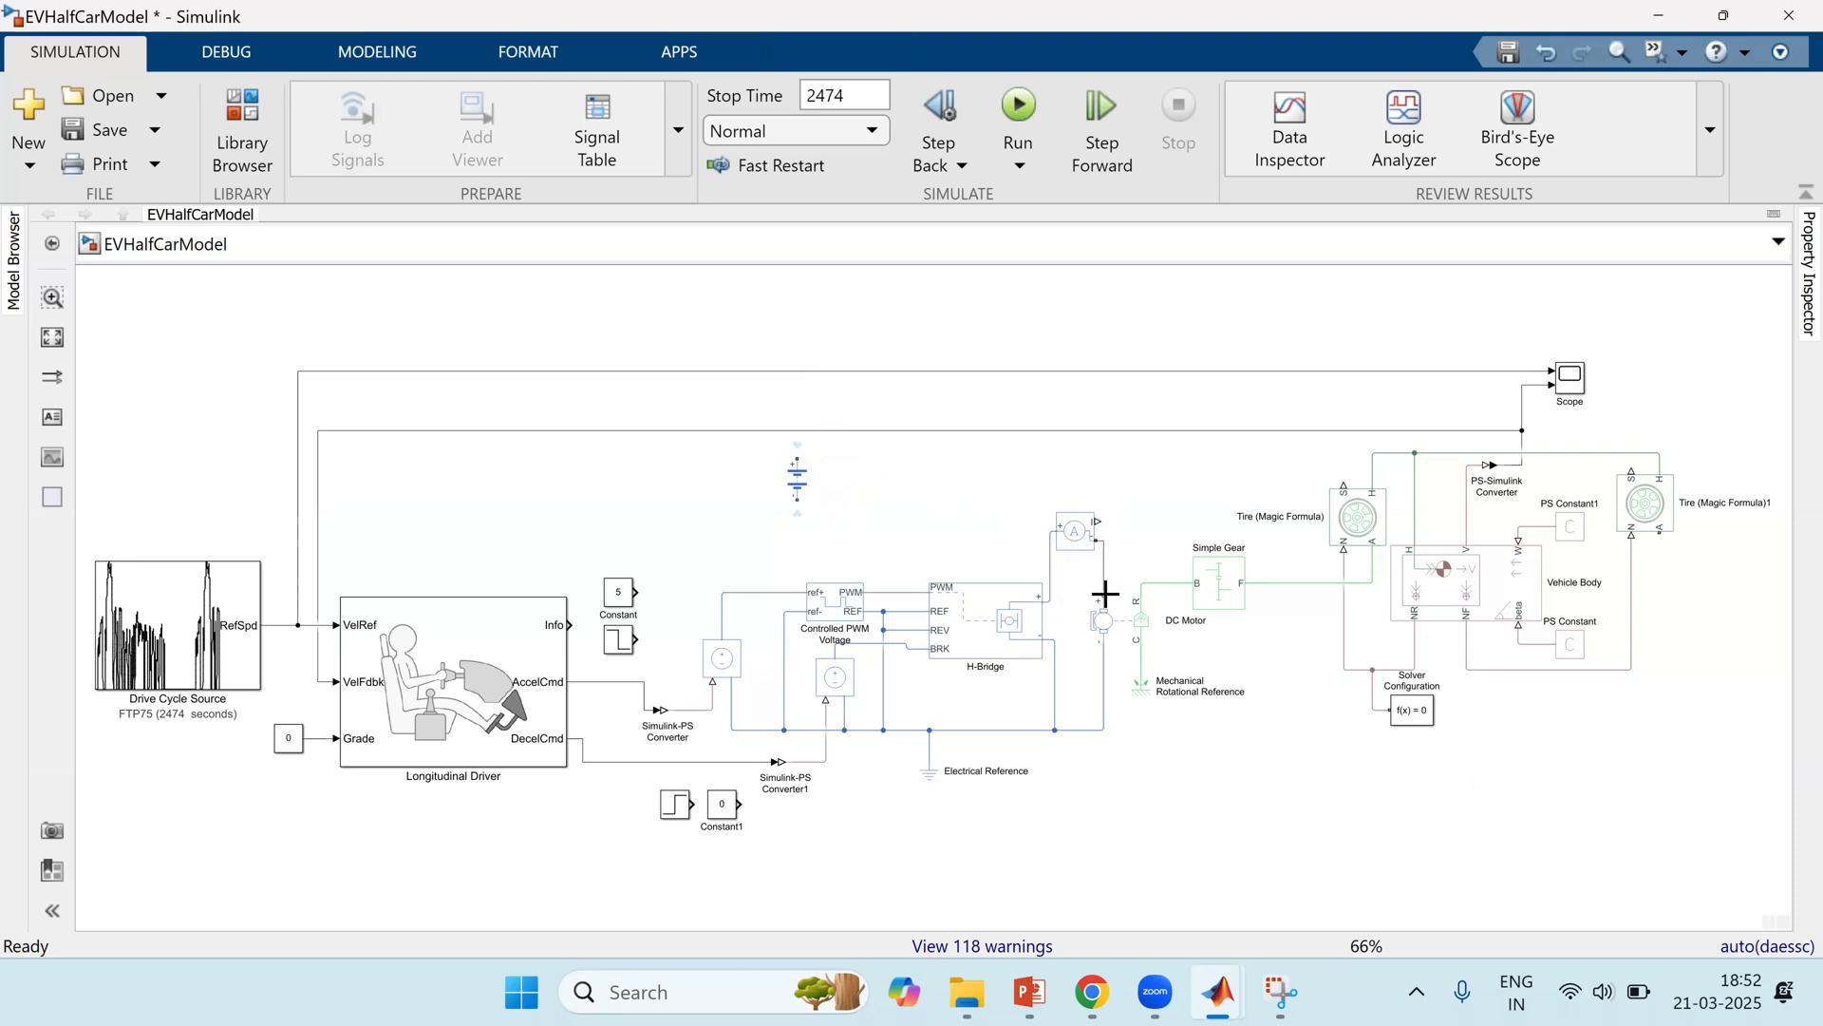
Step: Add a Controlled Current Source beside the Battery and rotate it by 180 degrees
double_click(904, 495)
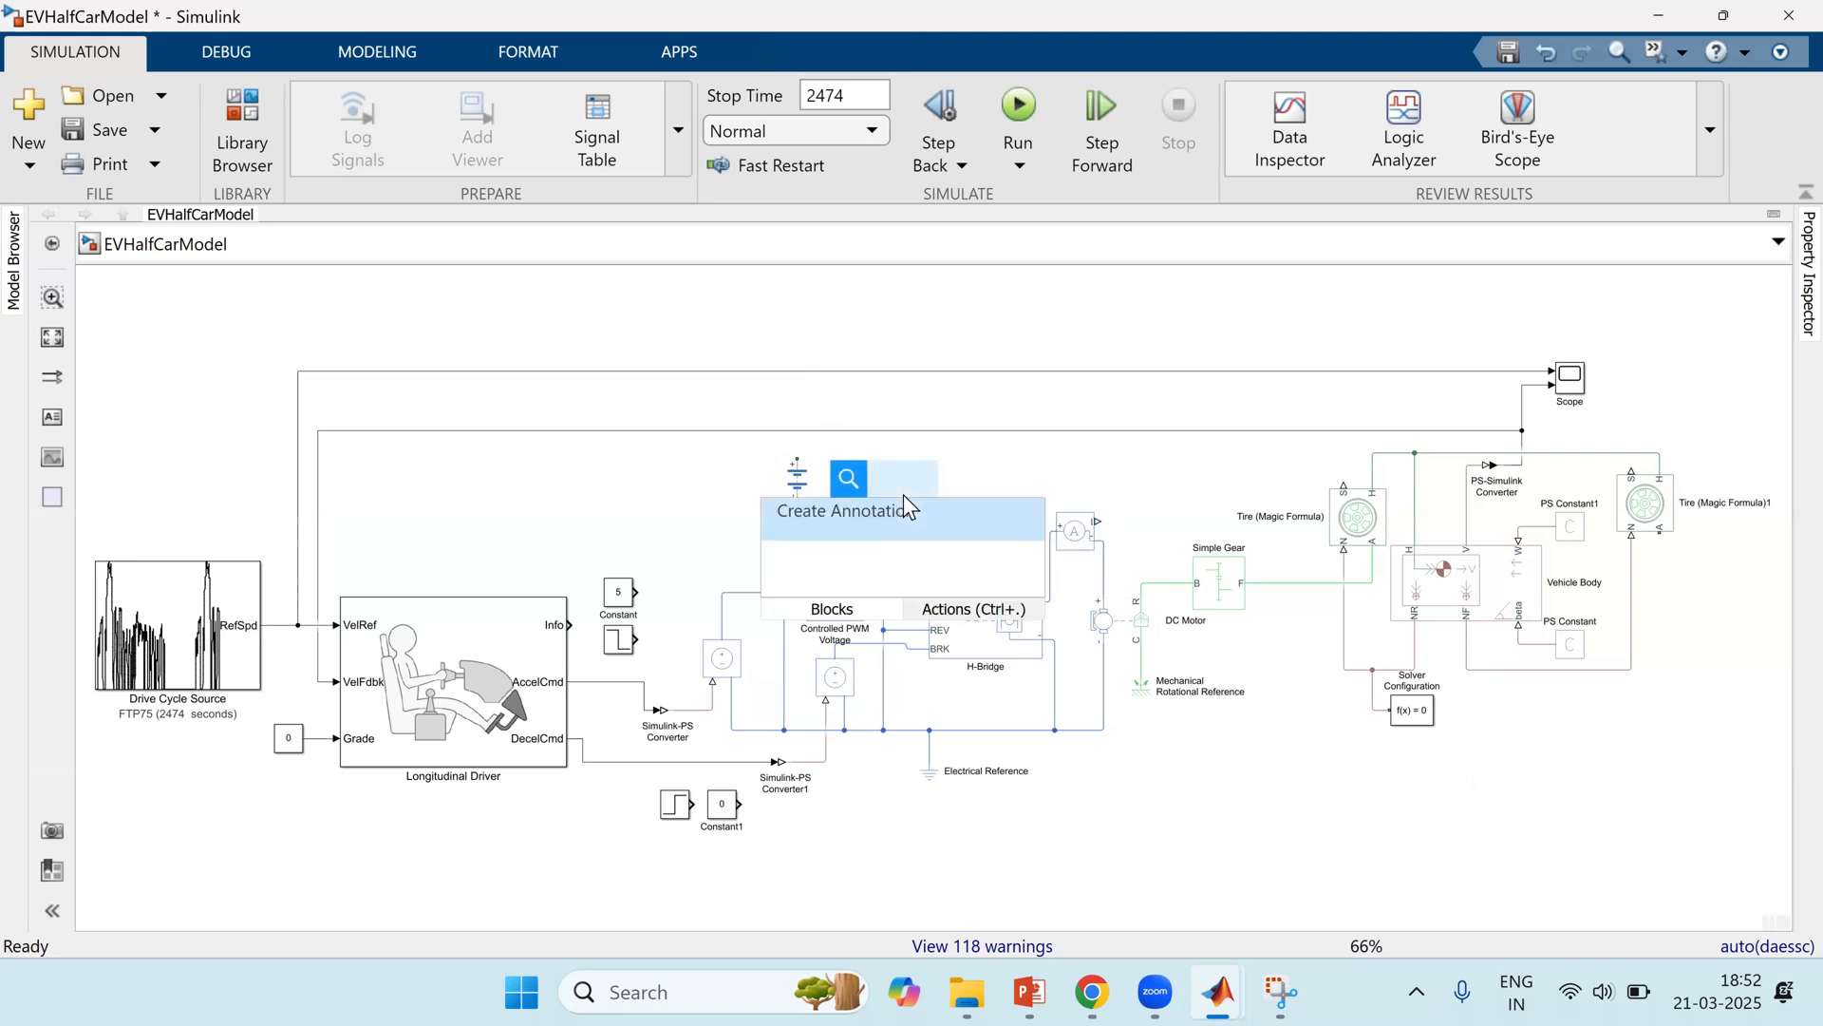
type("d")
key("BackSpace")
type("controlled")
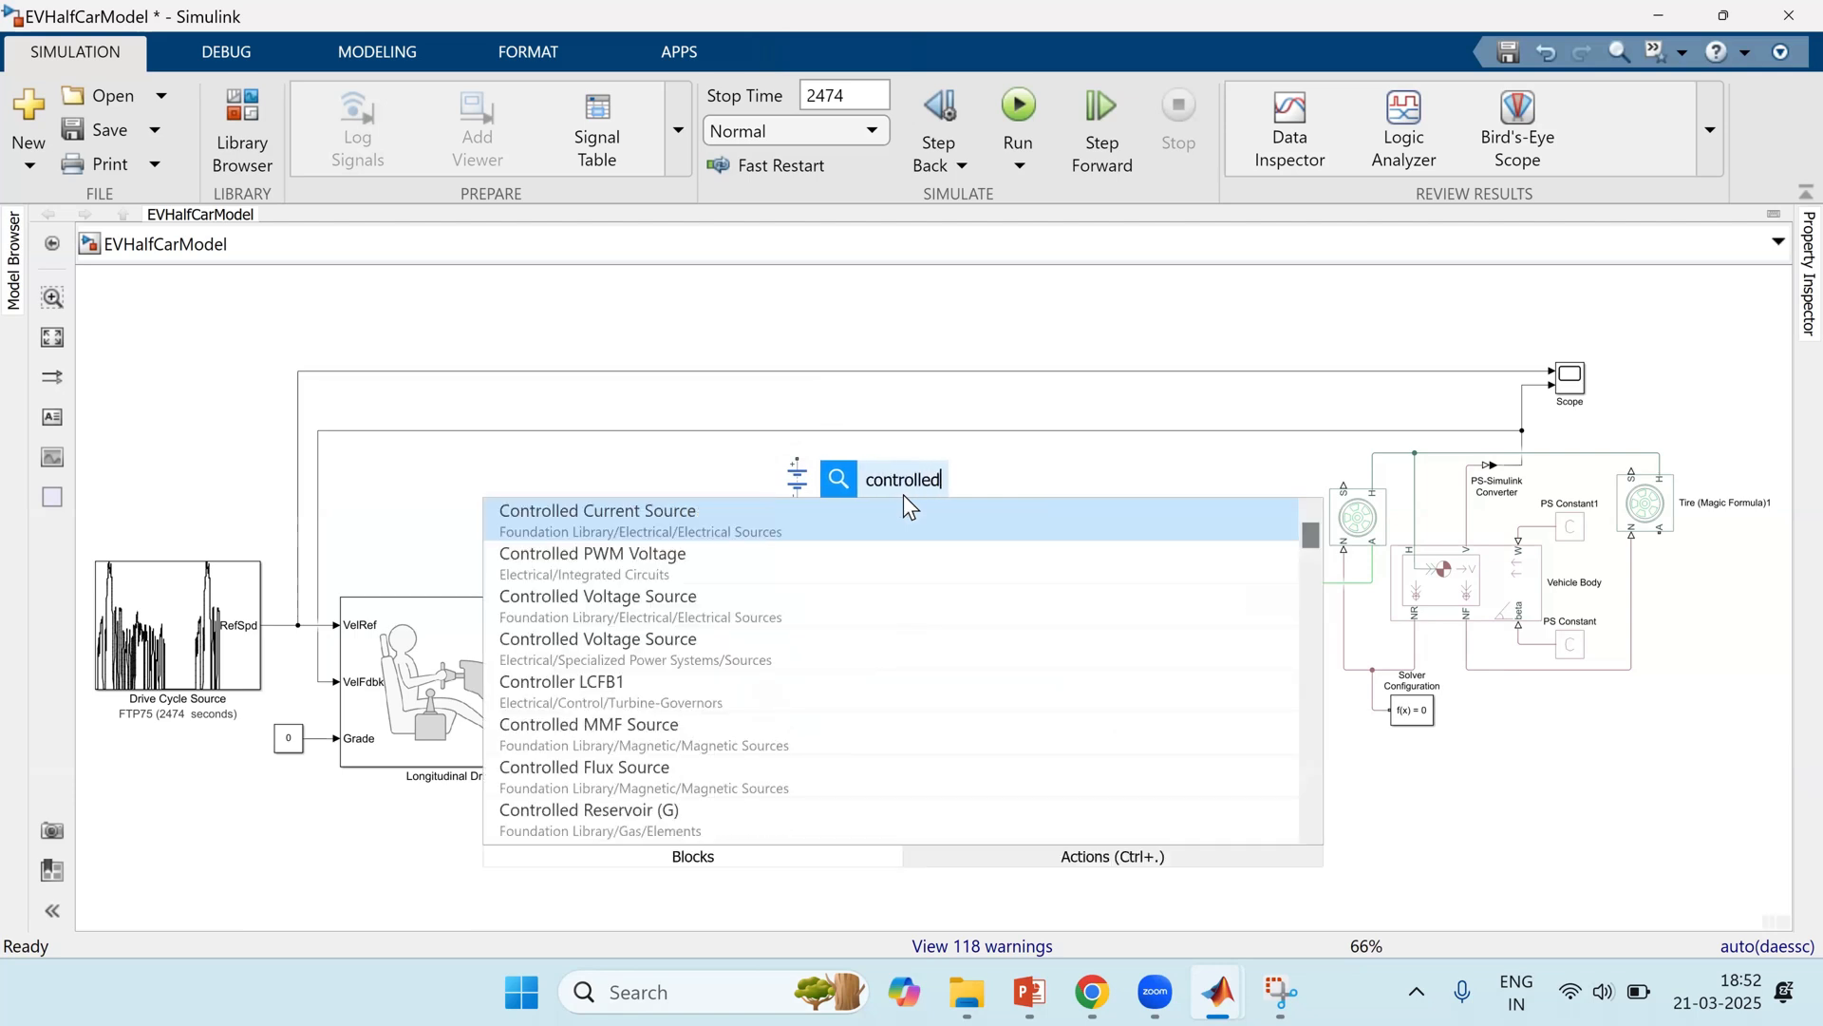
key("Return")
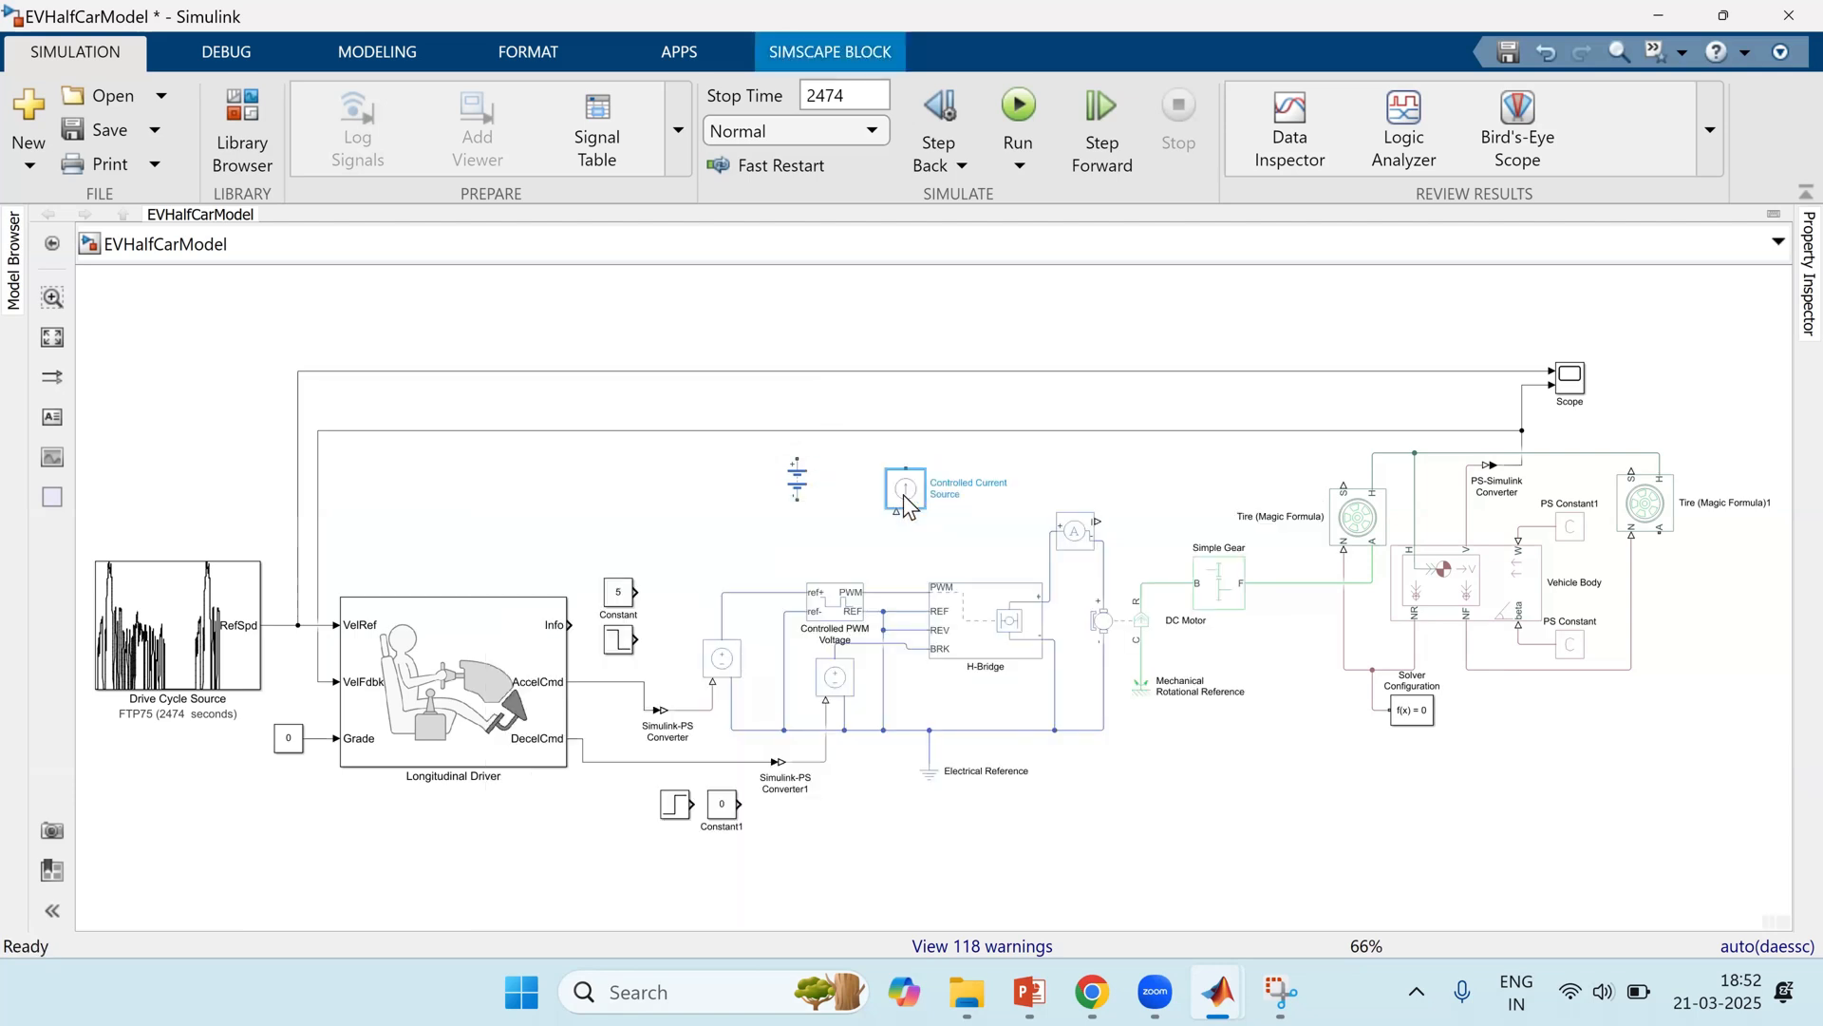
key("ctrl+r")
key("ctrl+r")
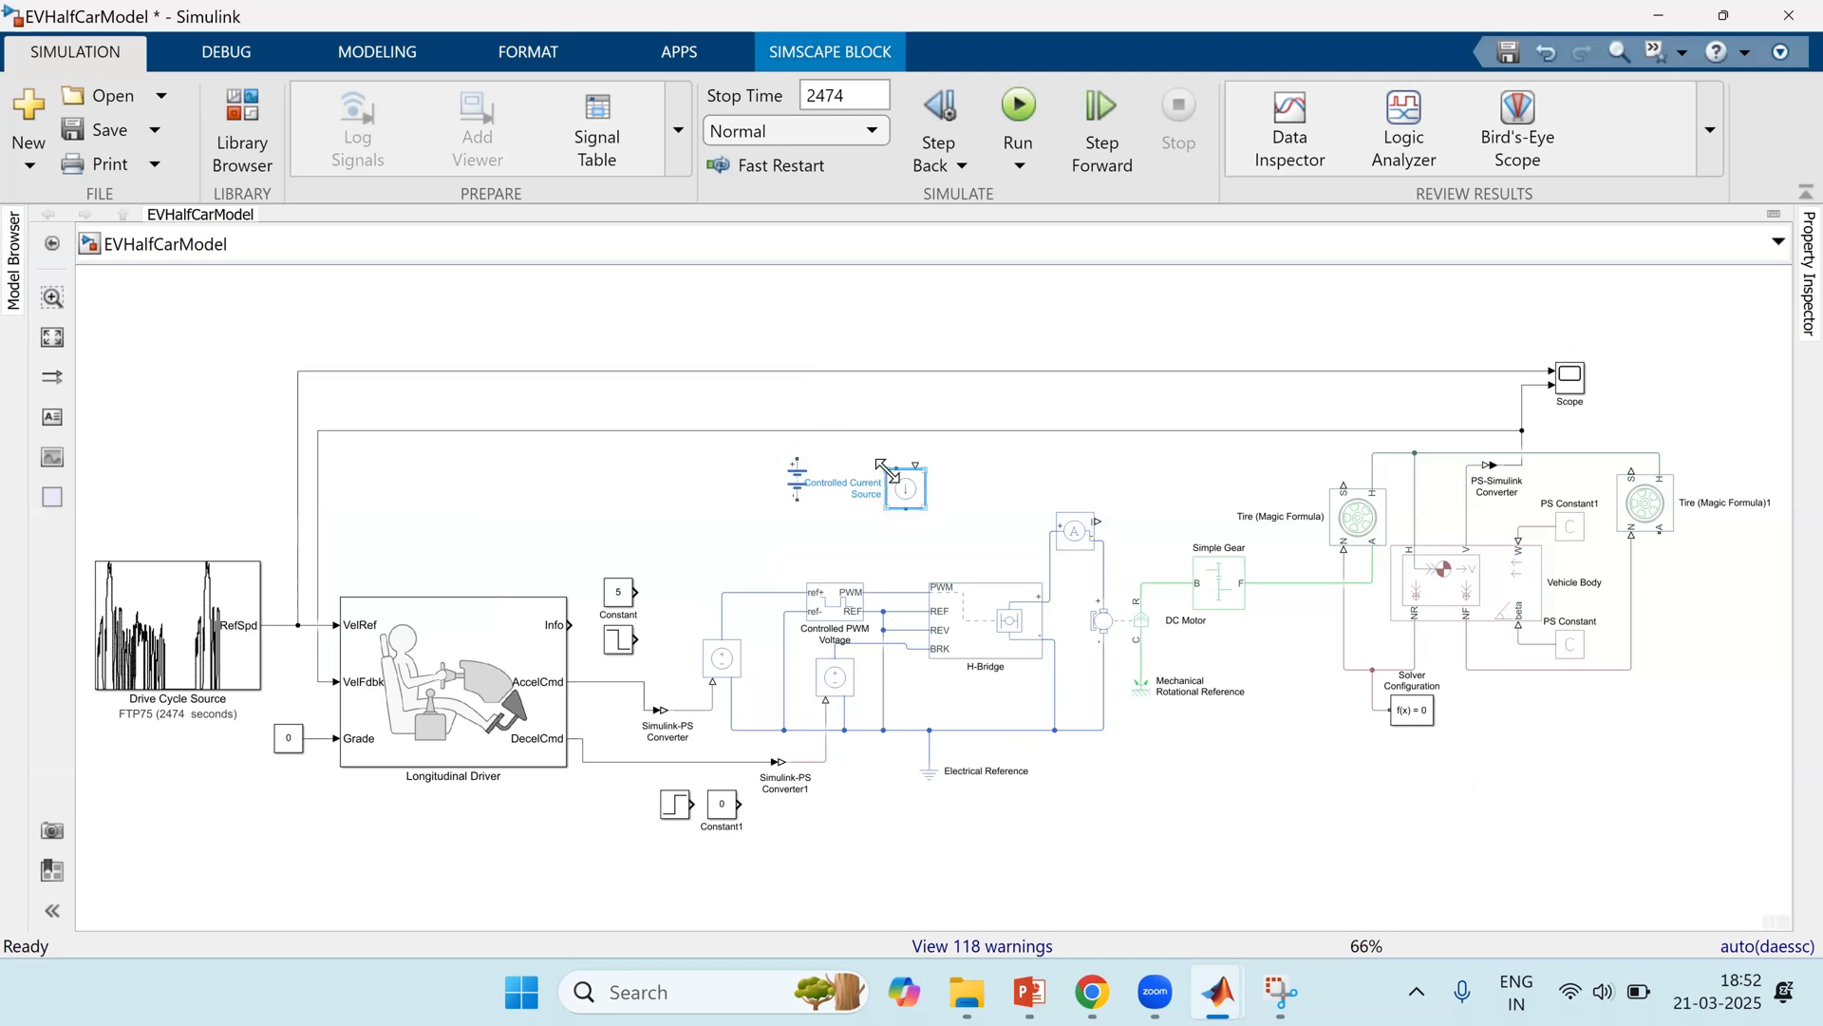
Step: Copy the Current Sensor above the Battery and wire it in a series loop with the Battery and Controlled Current Source
left_click_drag(1074, 530, 860, 311)
left_click_drag(797, 458, 834, 306)
left_click(867, 336)
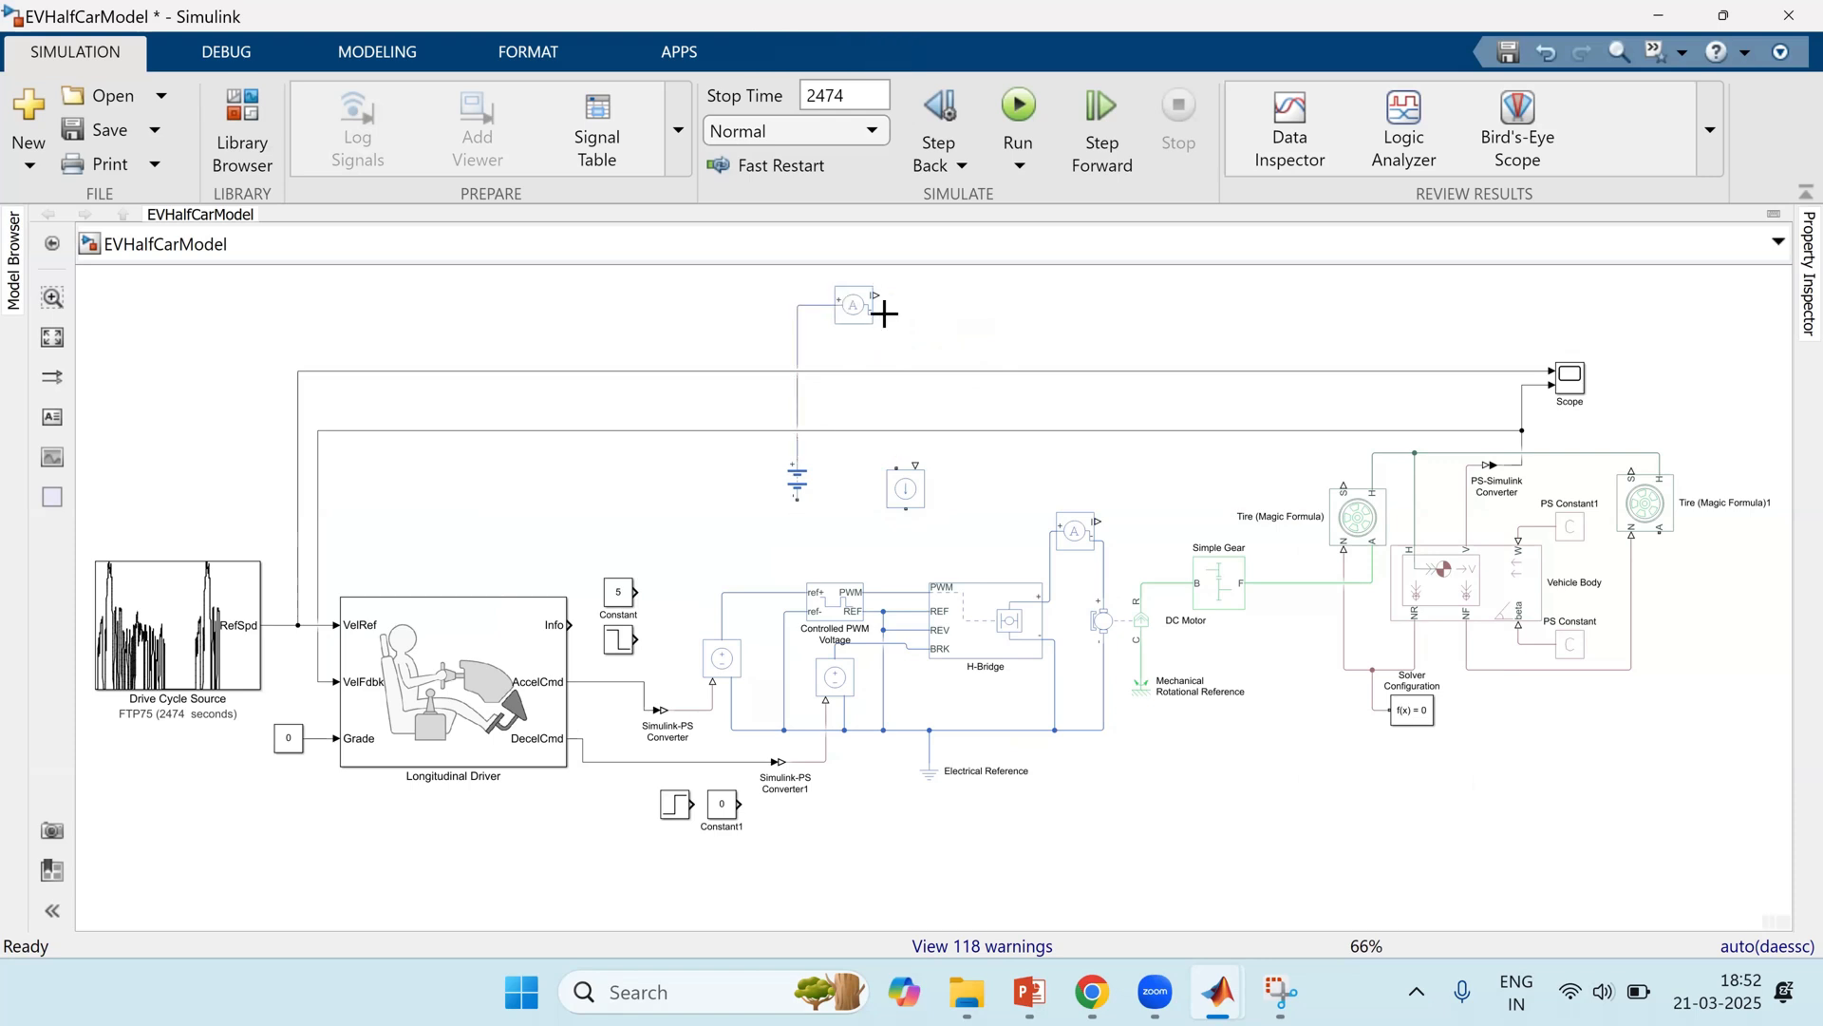
left_click_drag(895, 367, 798, 498)
Step: Set the Battery's nominal voltage to 100
left_click(796, 484)
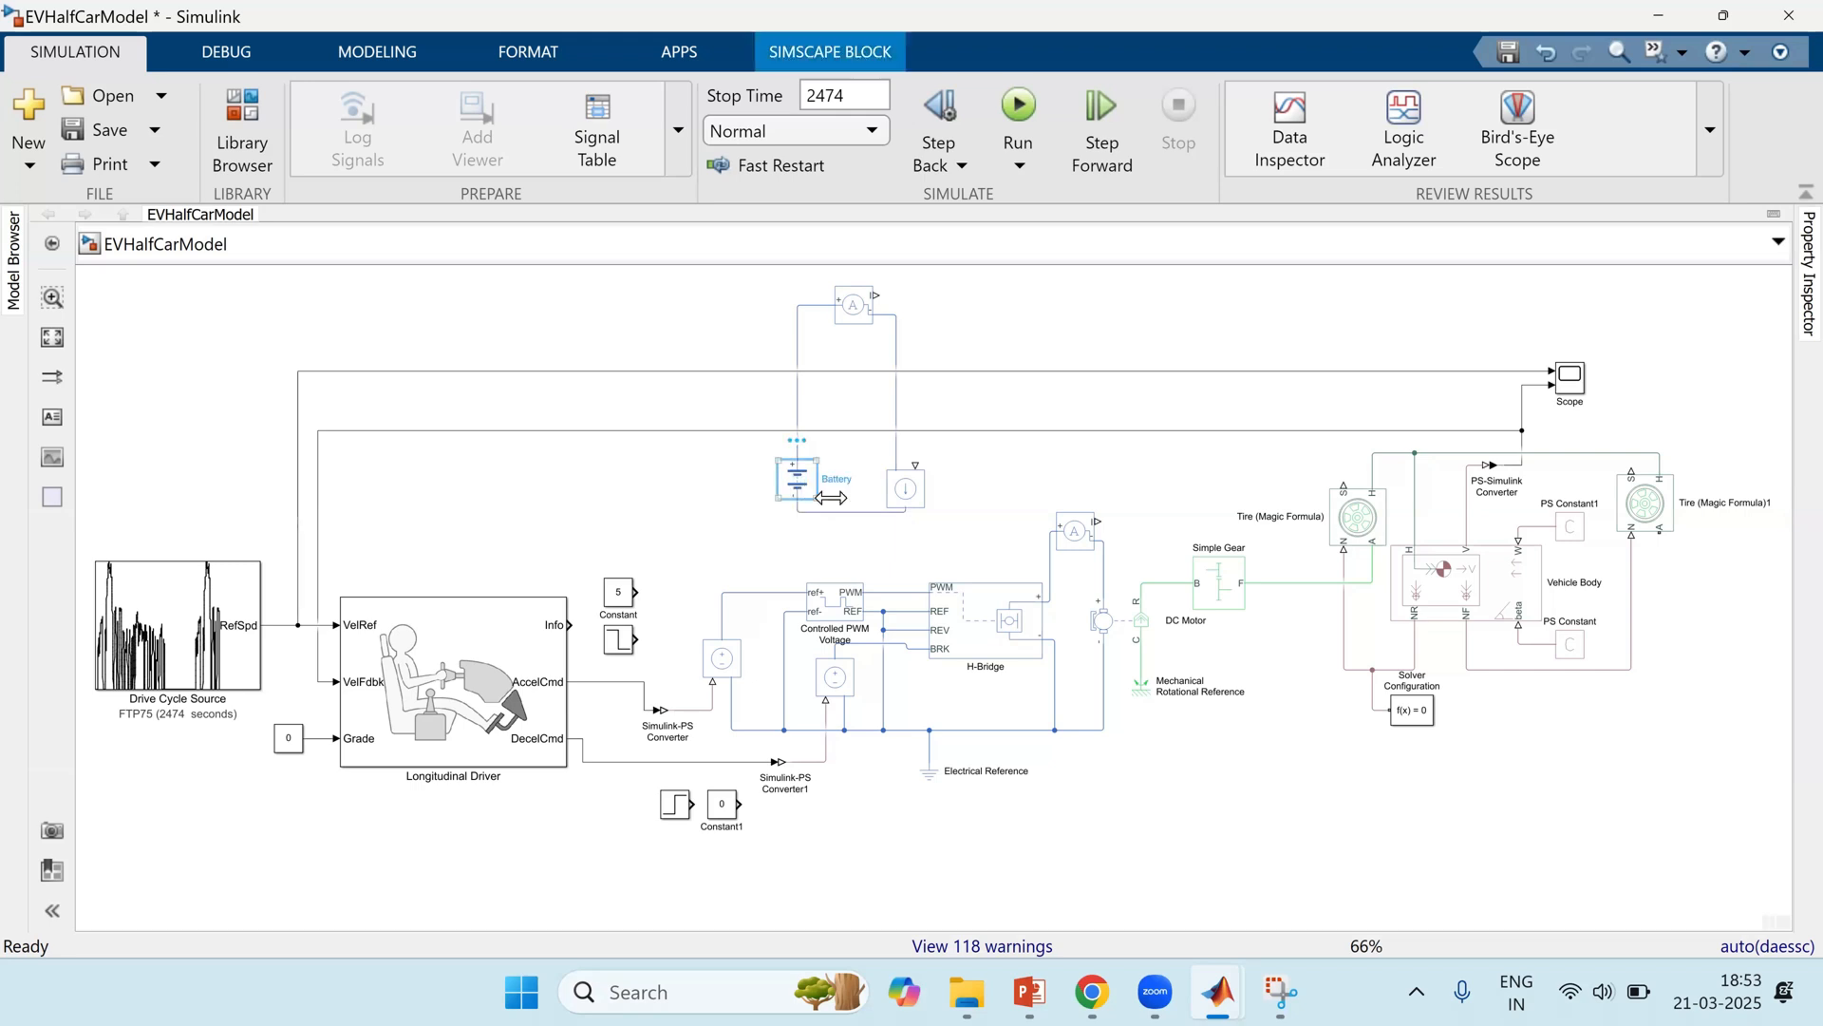
double_click(1188, 516)
type("100")
key("Return")
Step: Add an Electrical Reference below the battery circuit and connect it to the line joining the Battery and Controlled Current Source
double_click(884, 545)
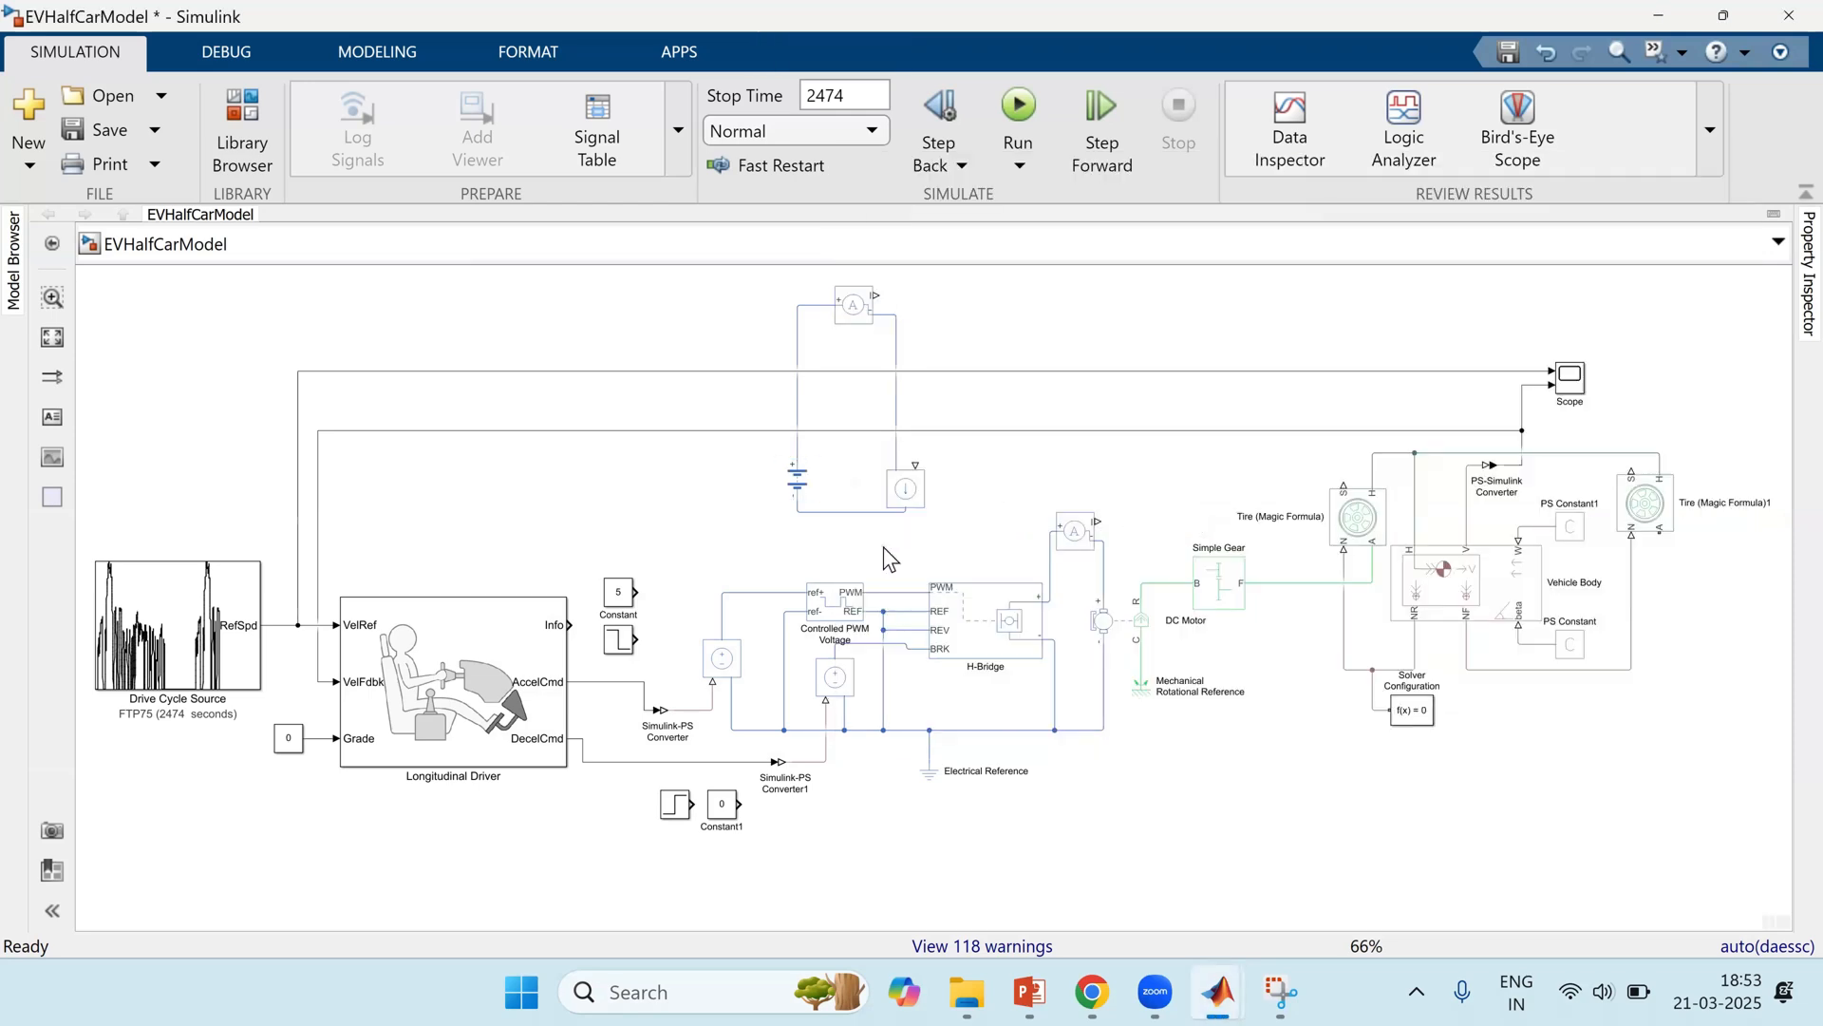
type("electrical")
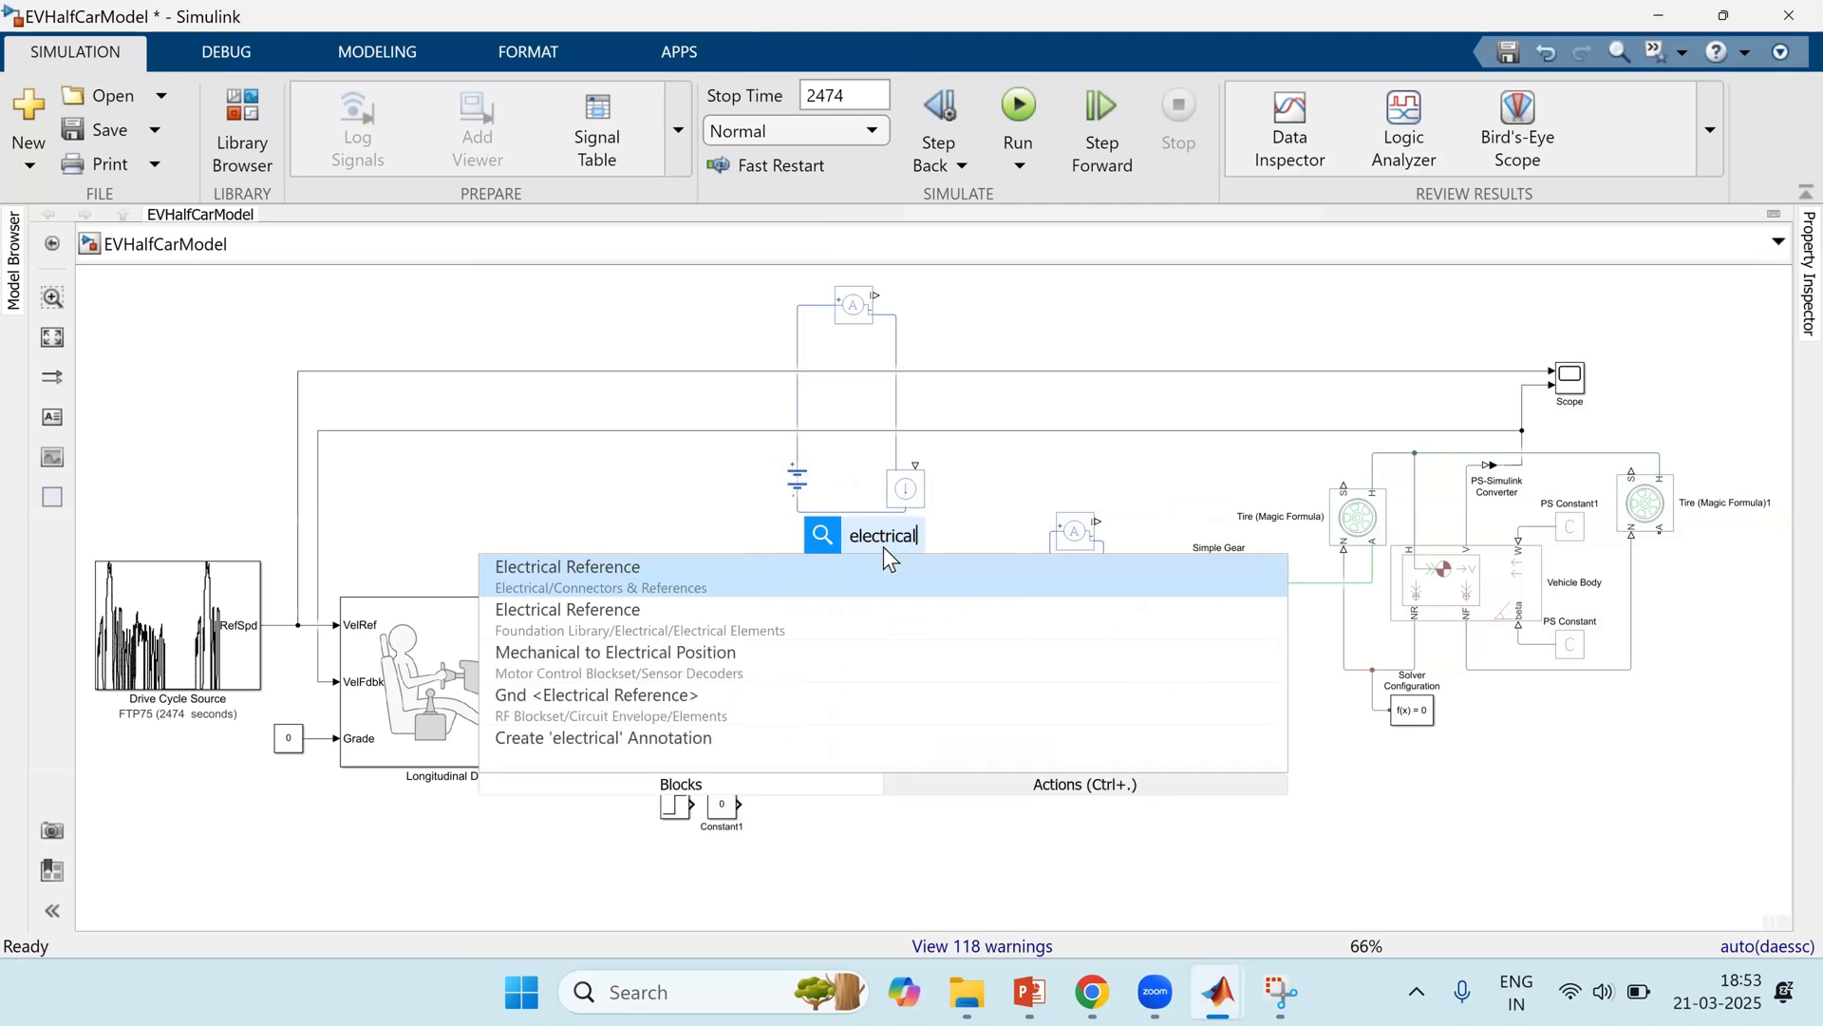
key("Return")
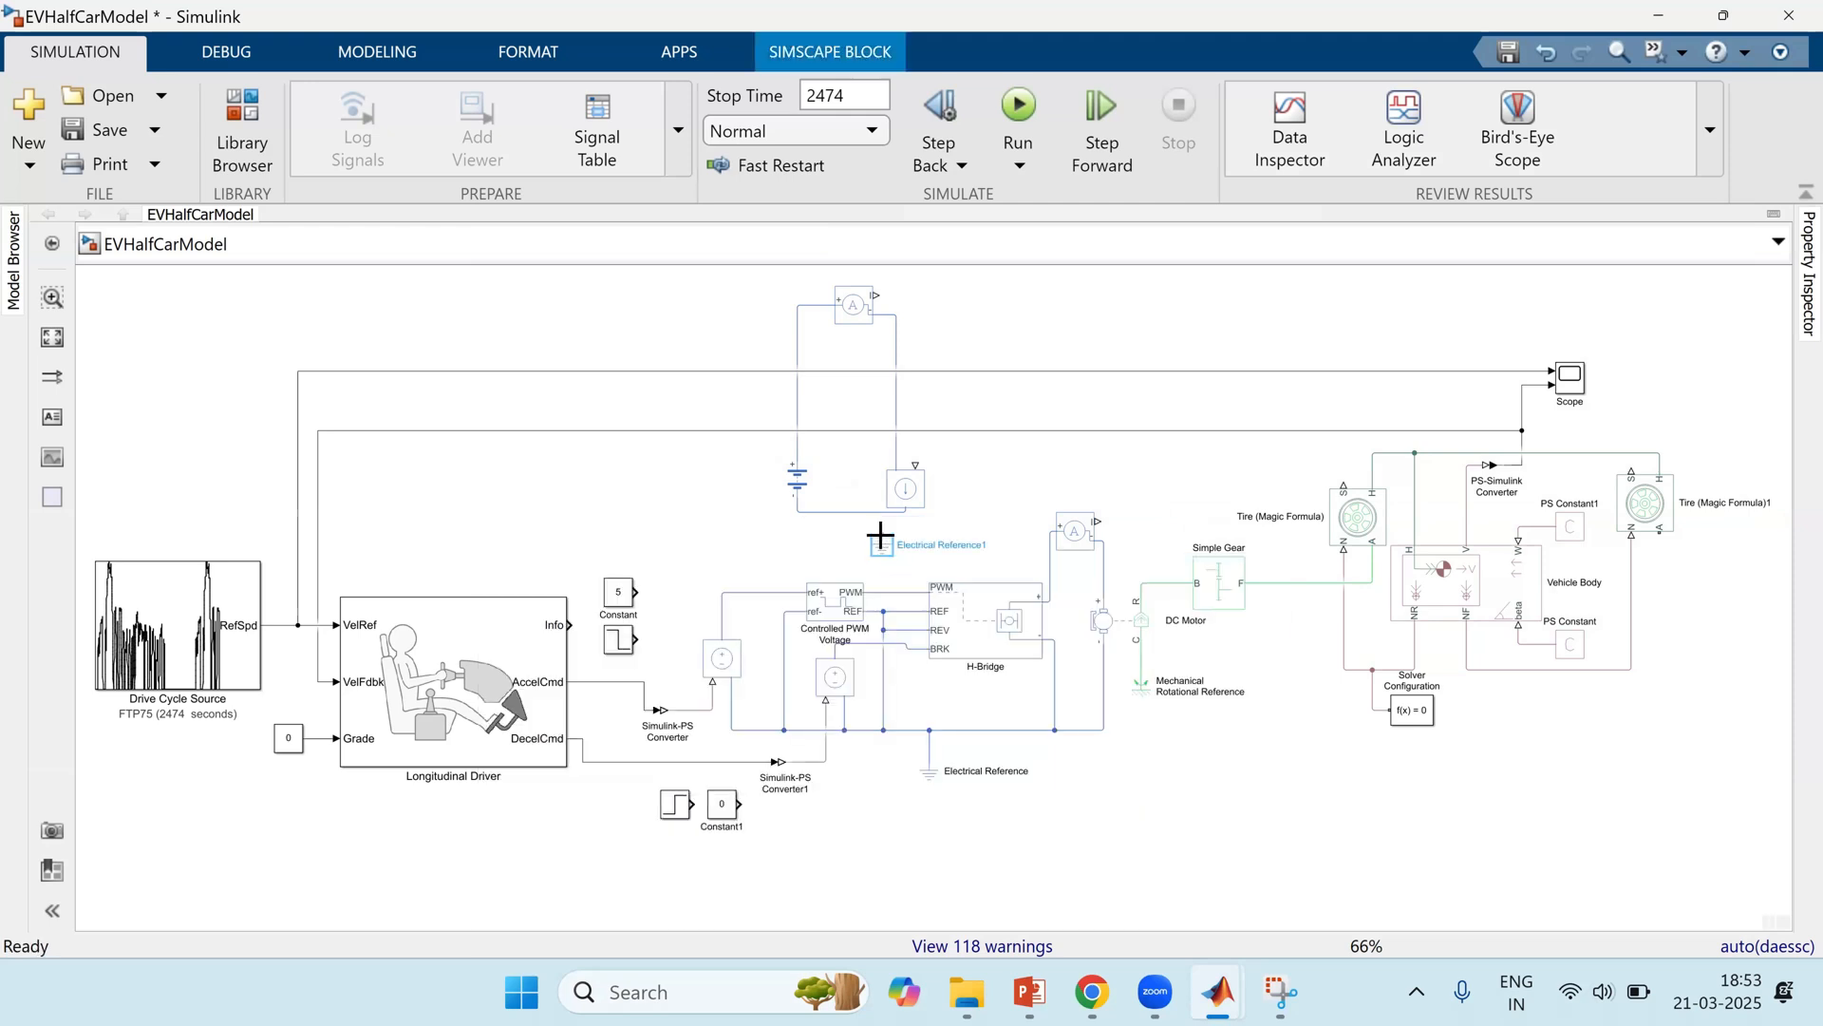
left_click_drag(883, 534, 859, 516)
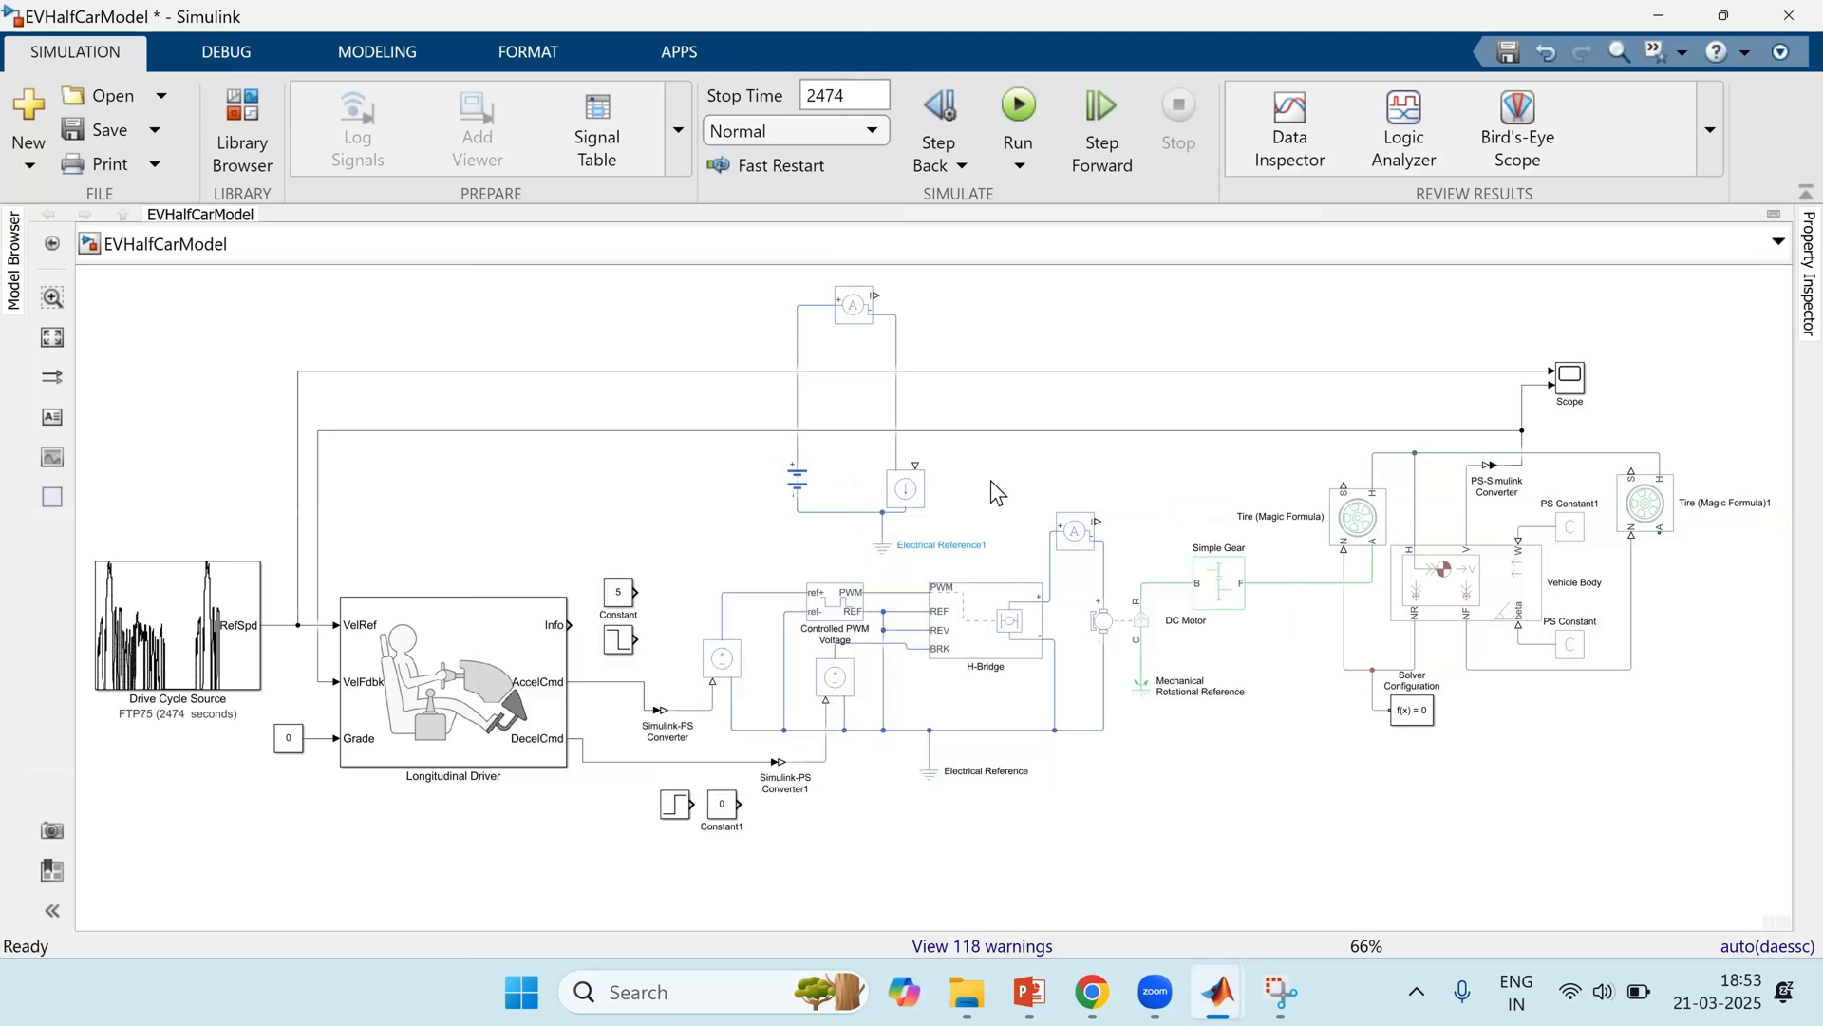
Step: Connect the motor Current Sensor's output to the Controlled Current Source's control input and tidy the positions of the battery circuit's blocks
scroll(995, 494, "up", 1)
left_click_drag(906, 533, 906, 524)
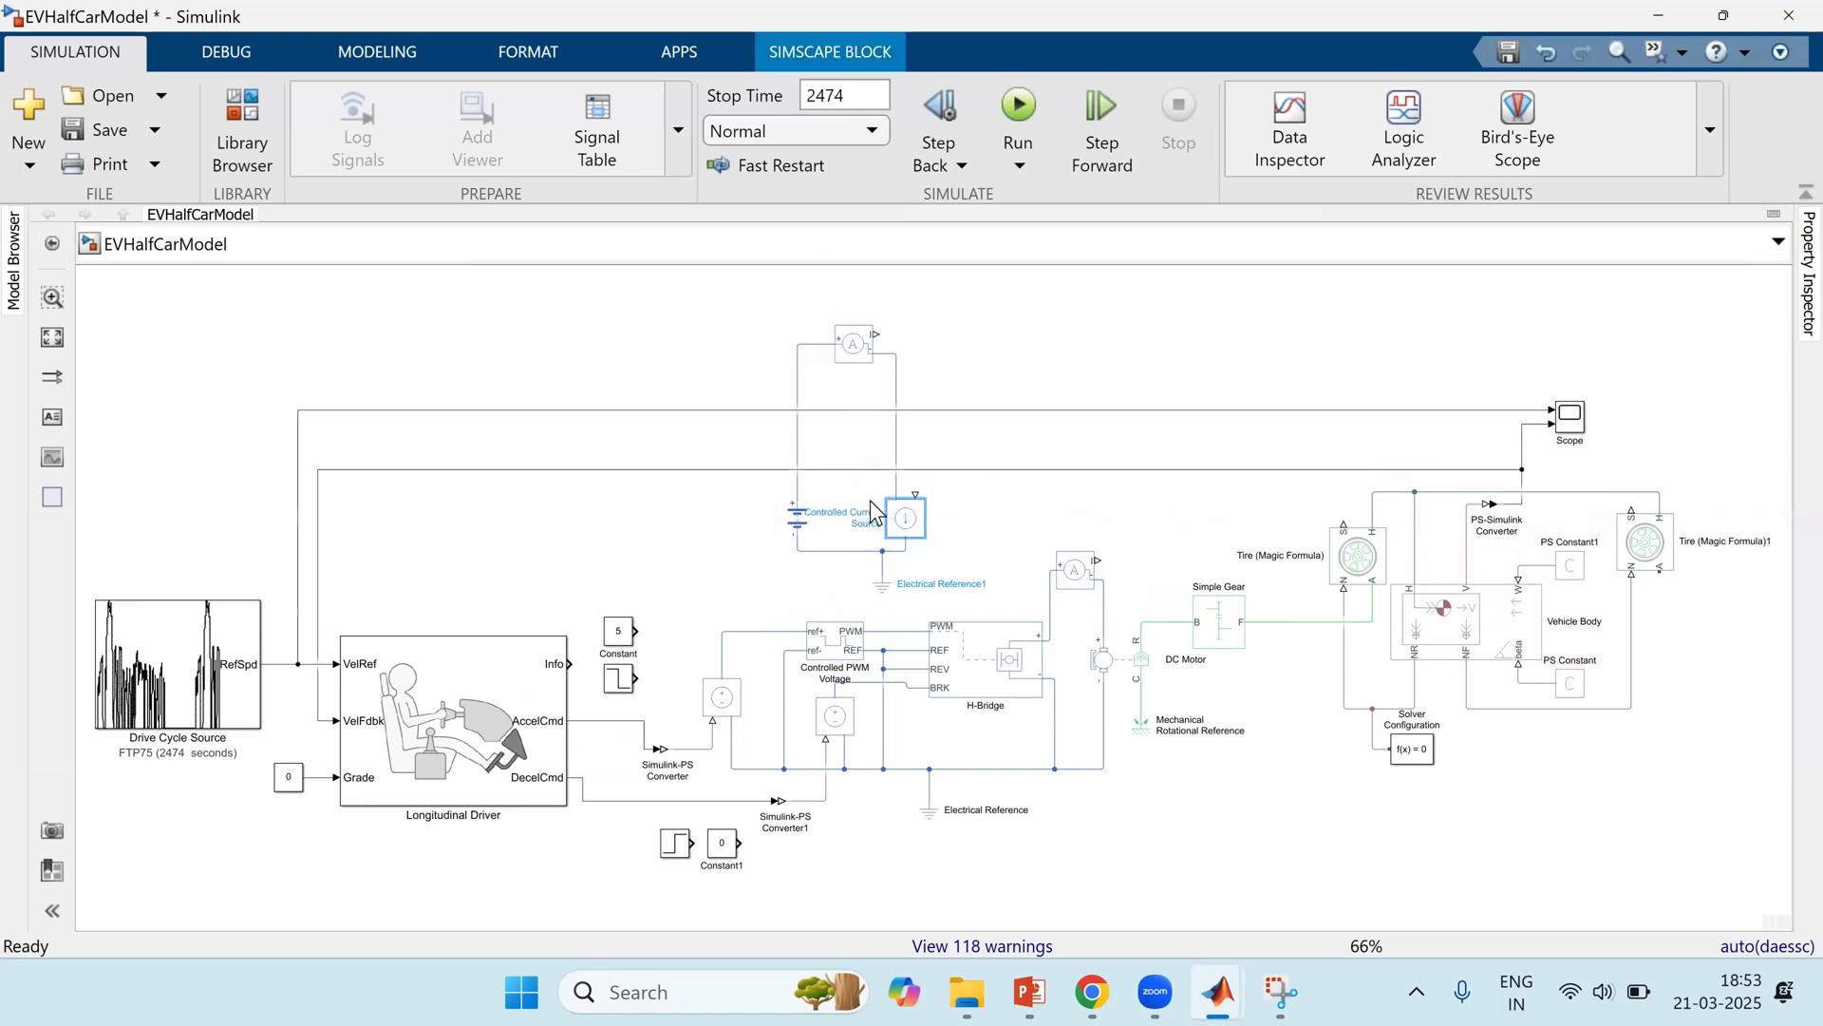
left_click_drag(1100, 558, 915, 493)
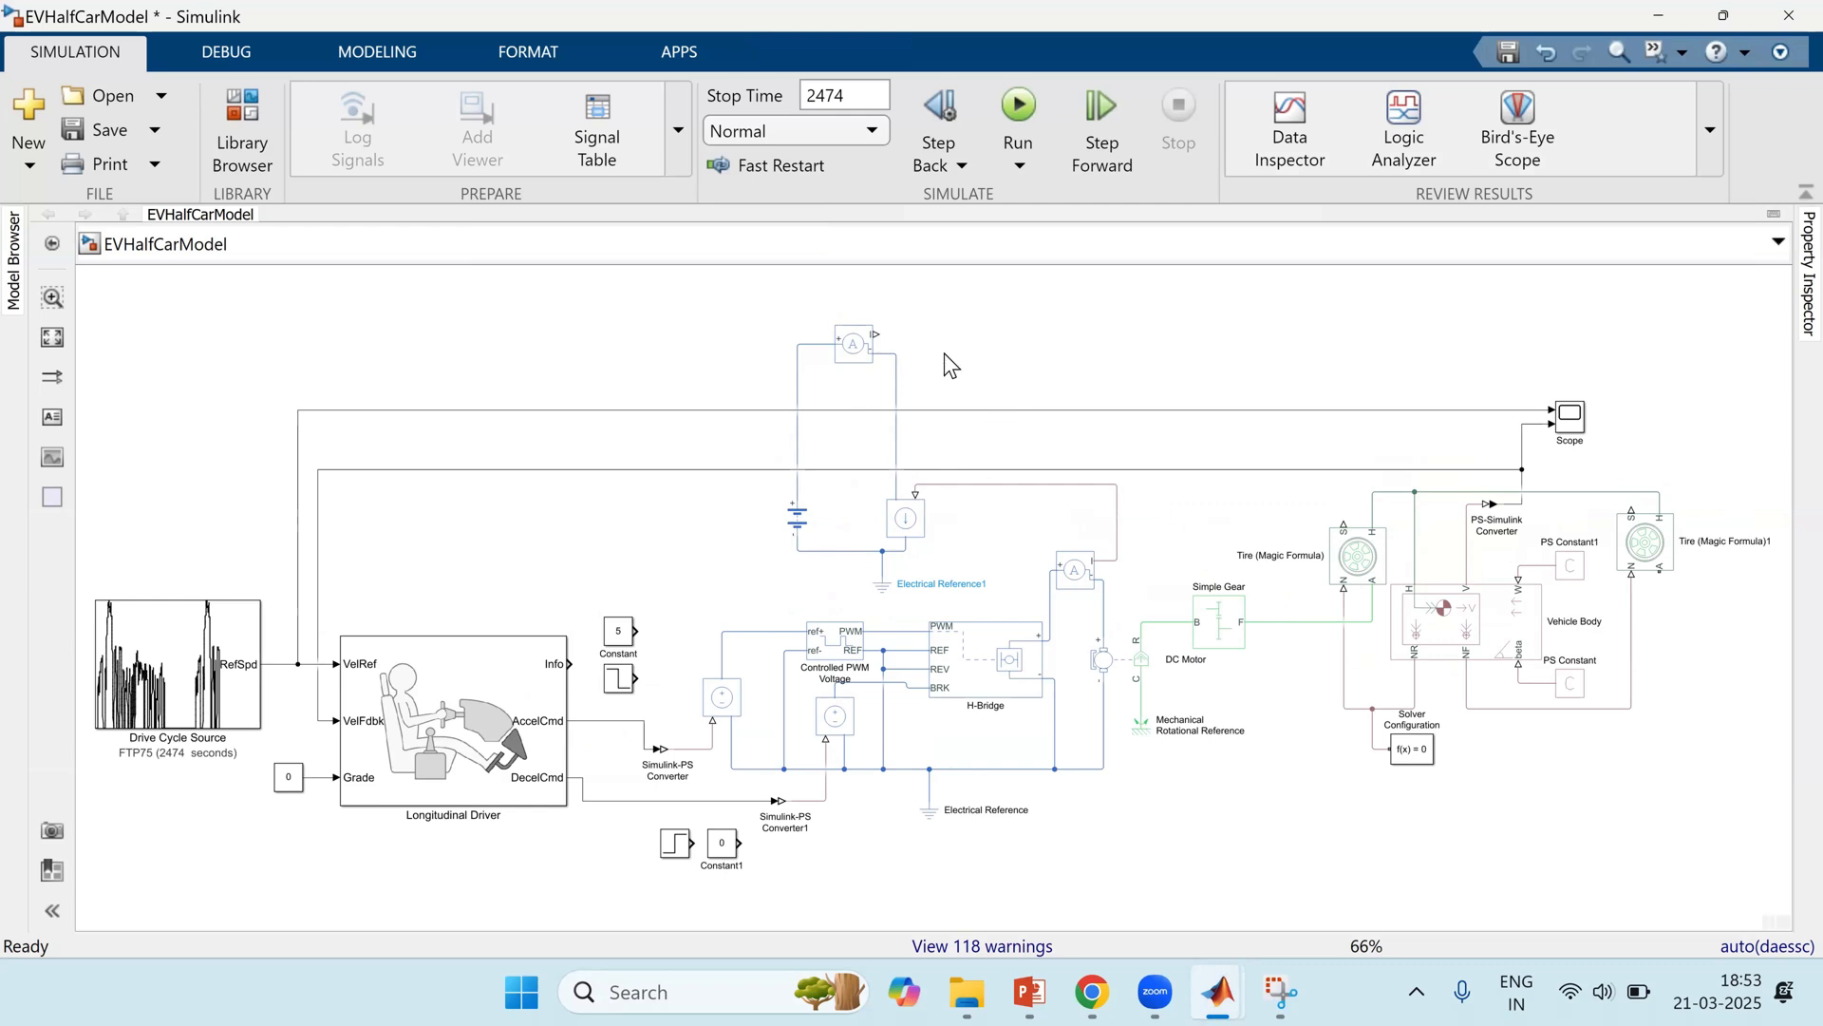
left_click(848, 362)
left_click_drag(848, 363, 848, 382)
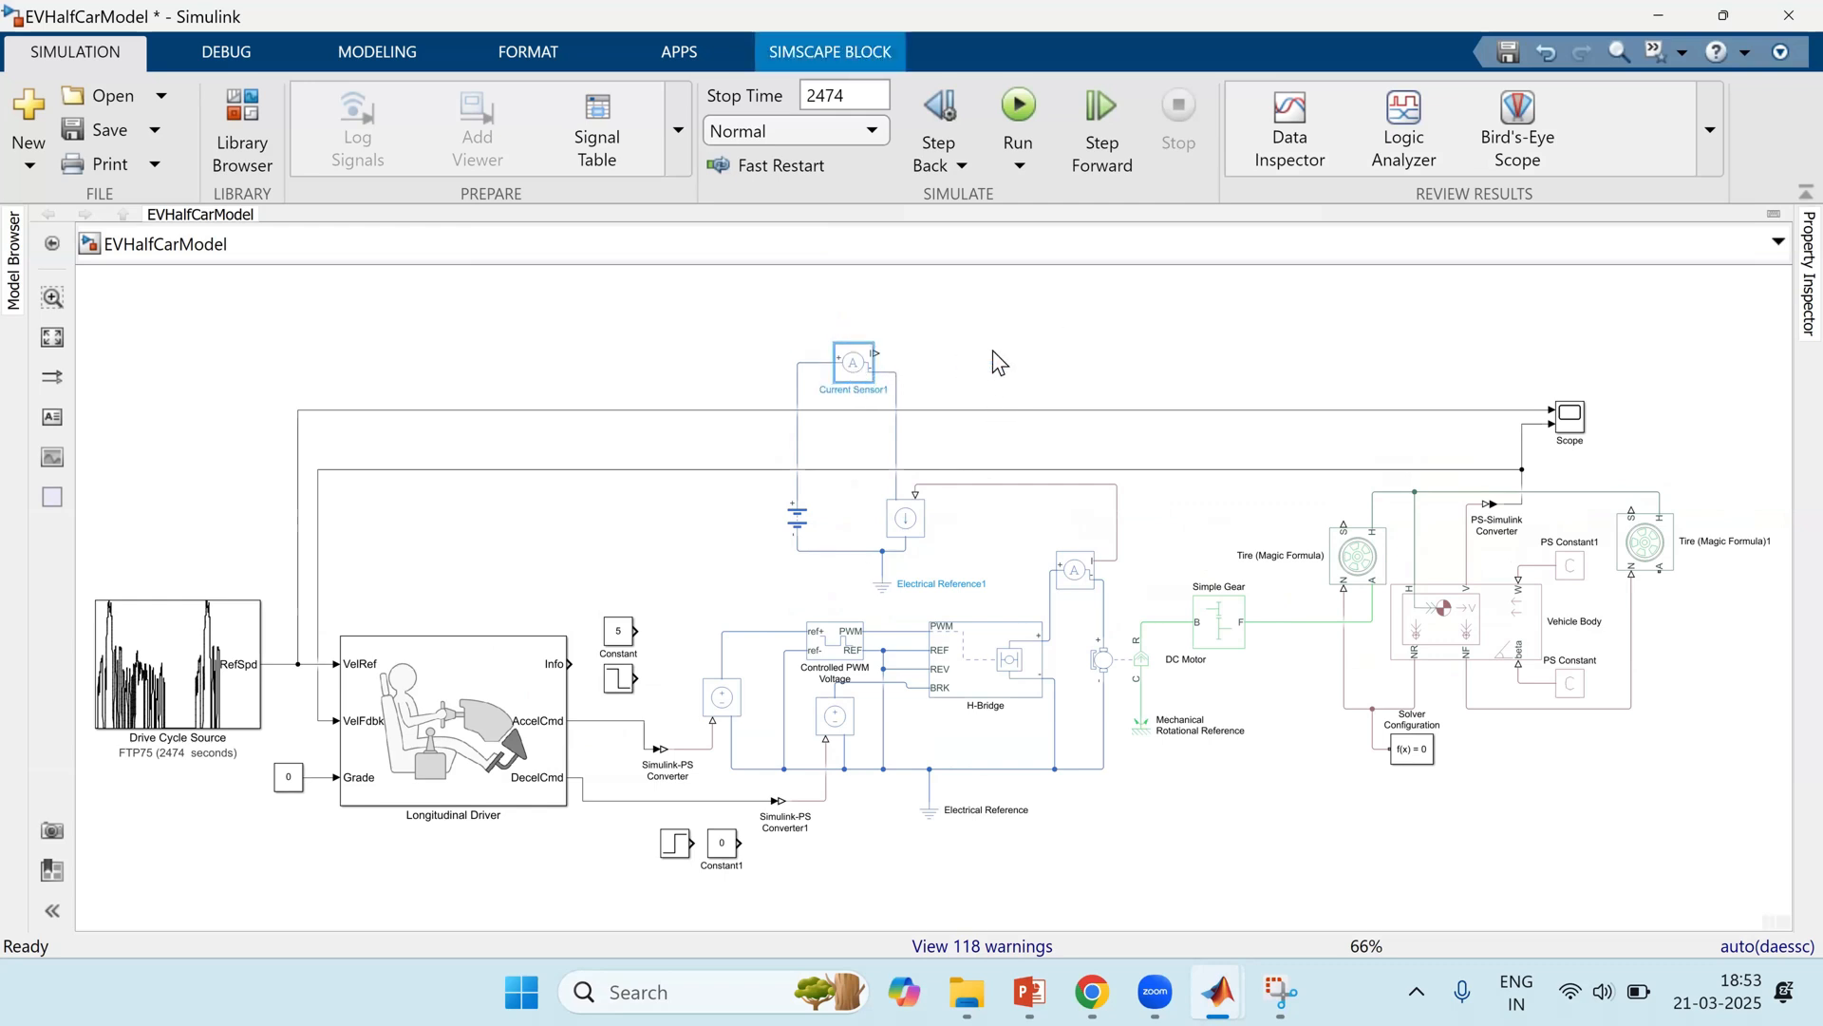
Step: Add a Gain block beside the battery circuit's Current Sensor and set its gain to 1/(50*3600)
double_click(1040, 338)
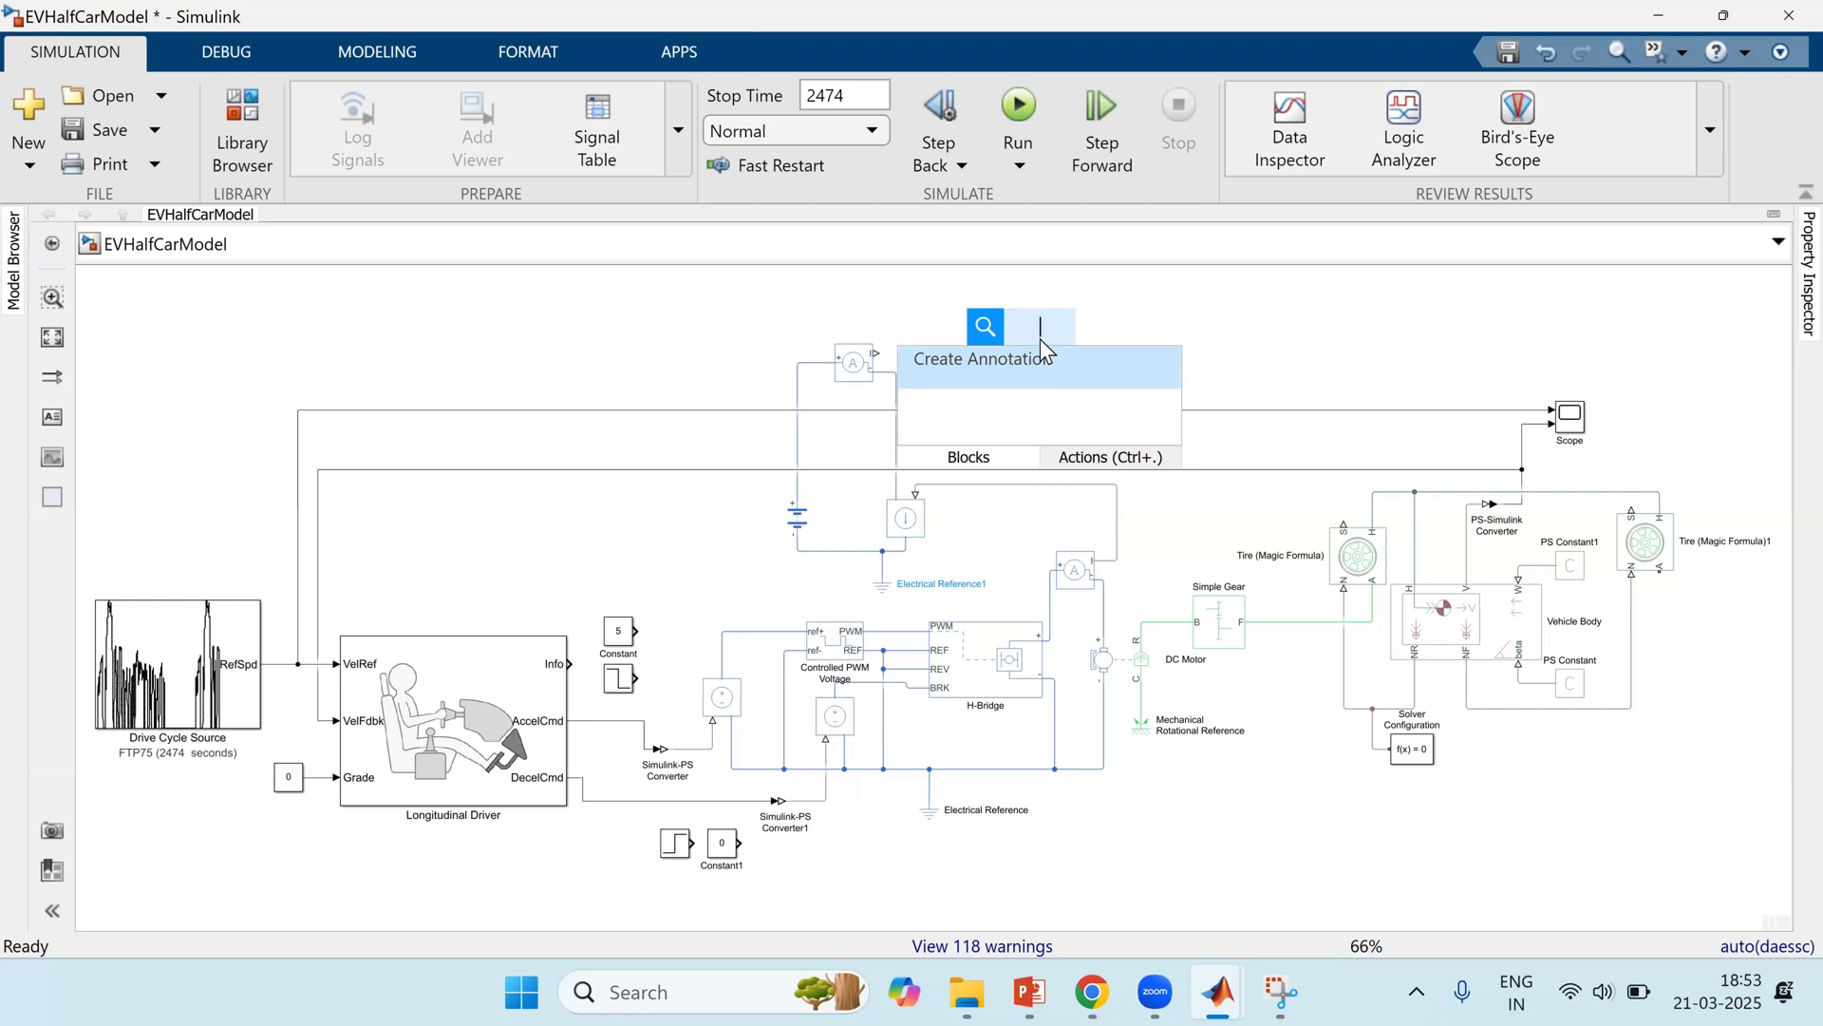
type("gain")
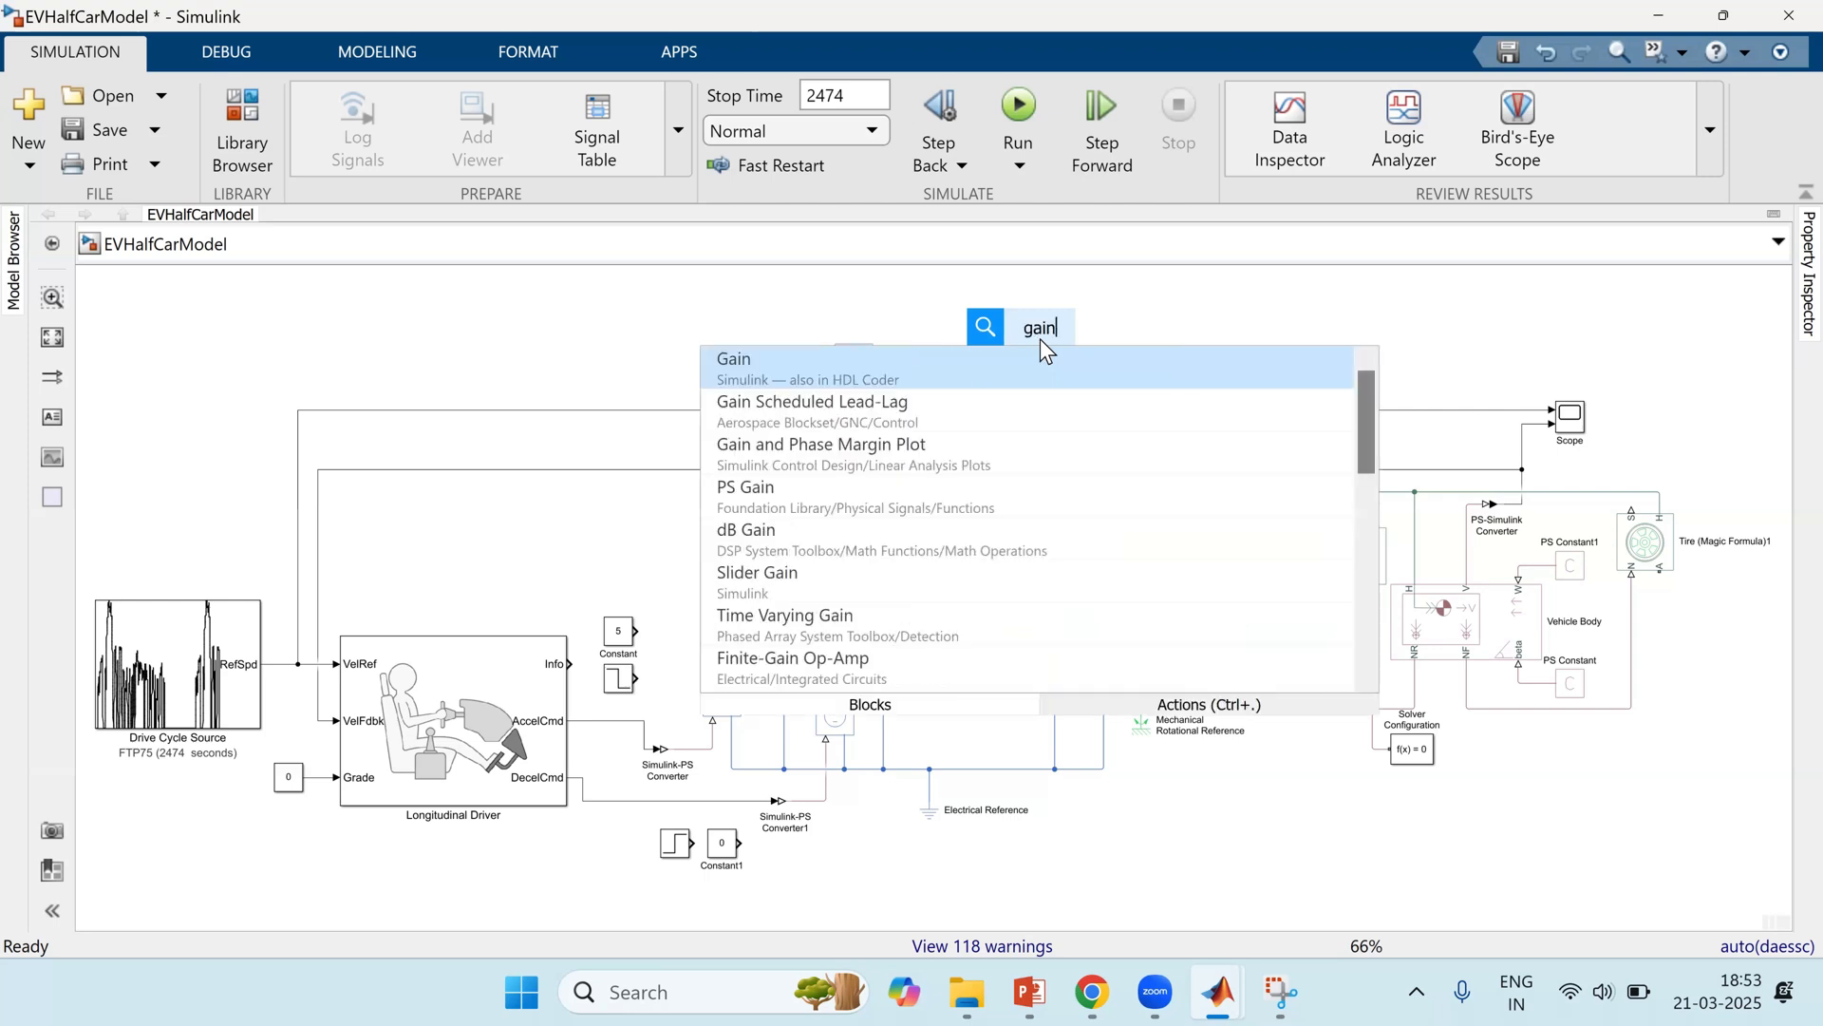
key("Return")
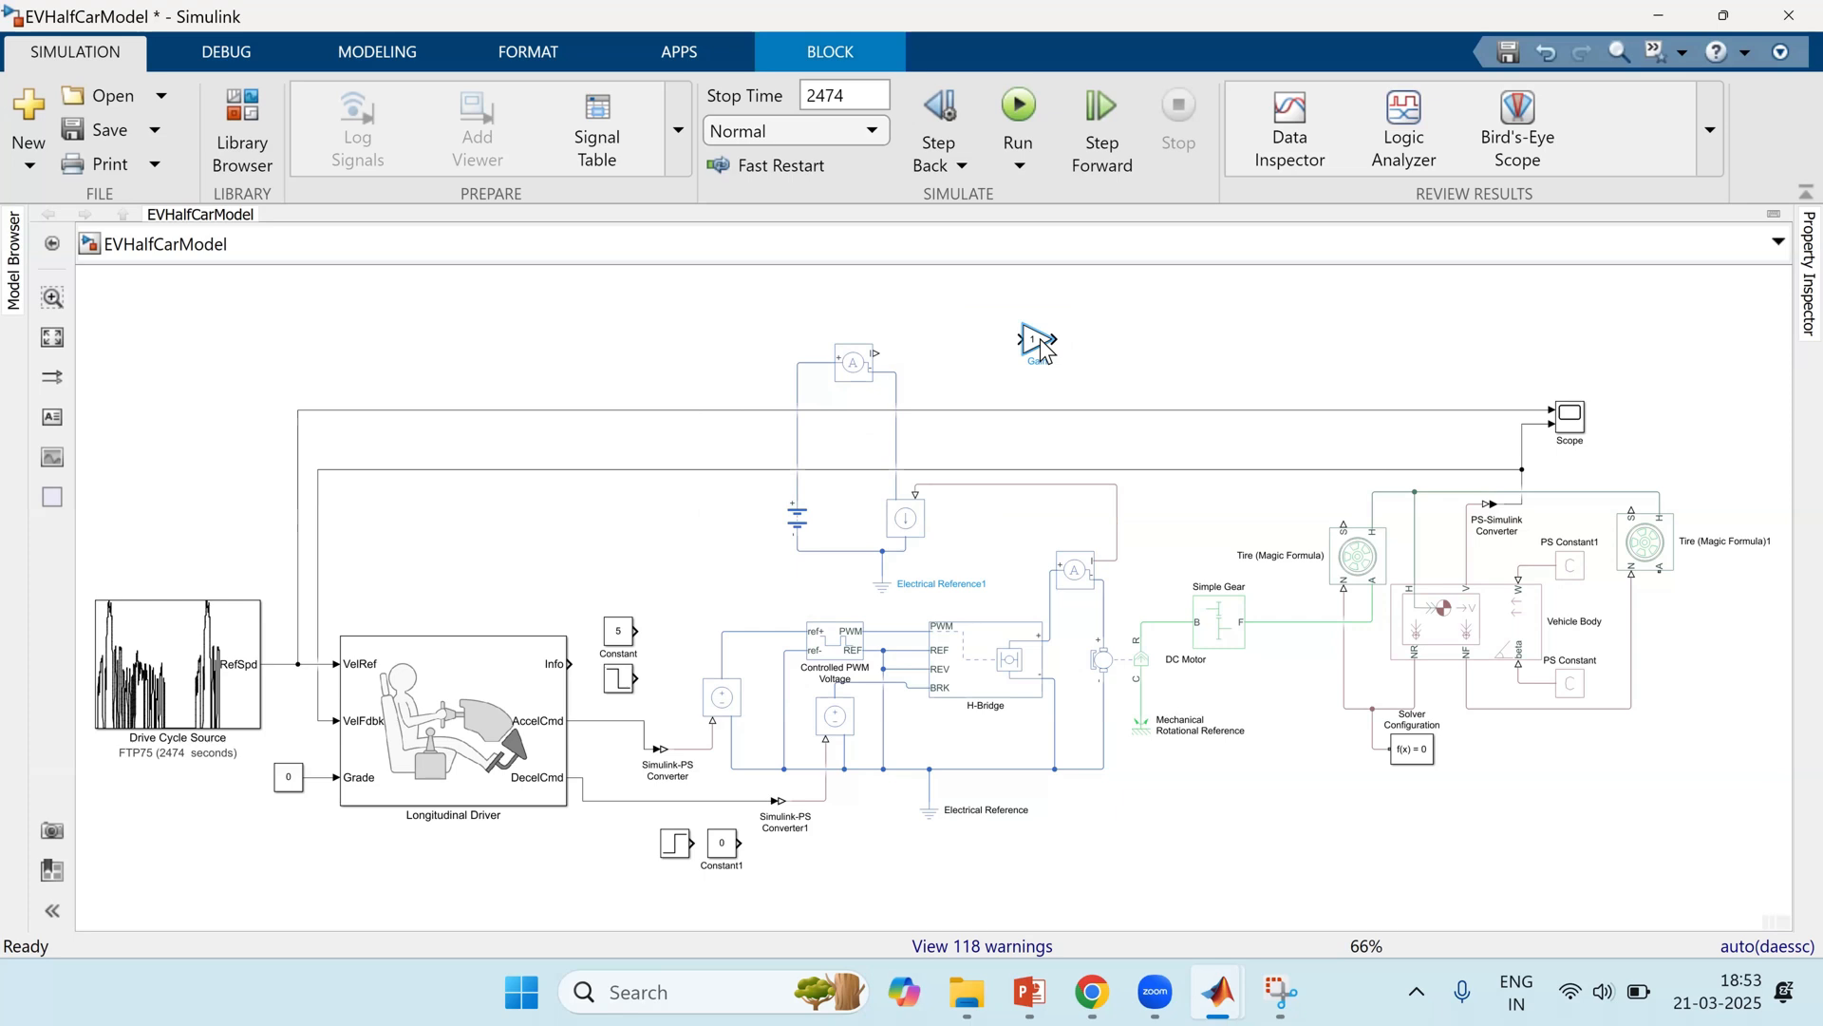
double_click(1039, 342)
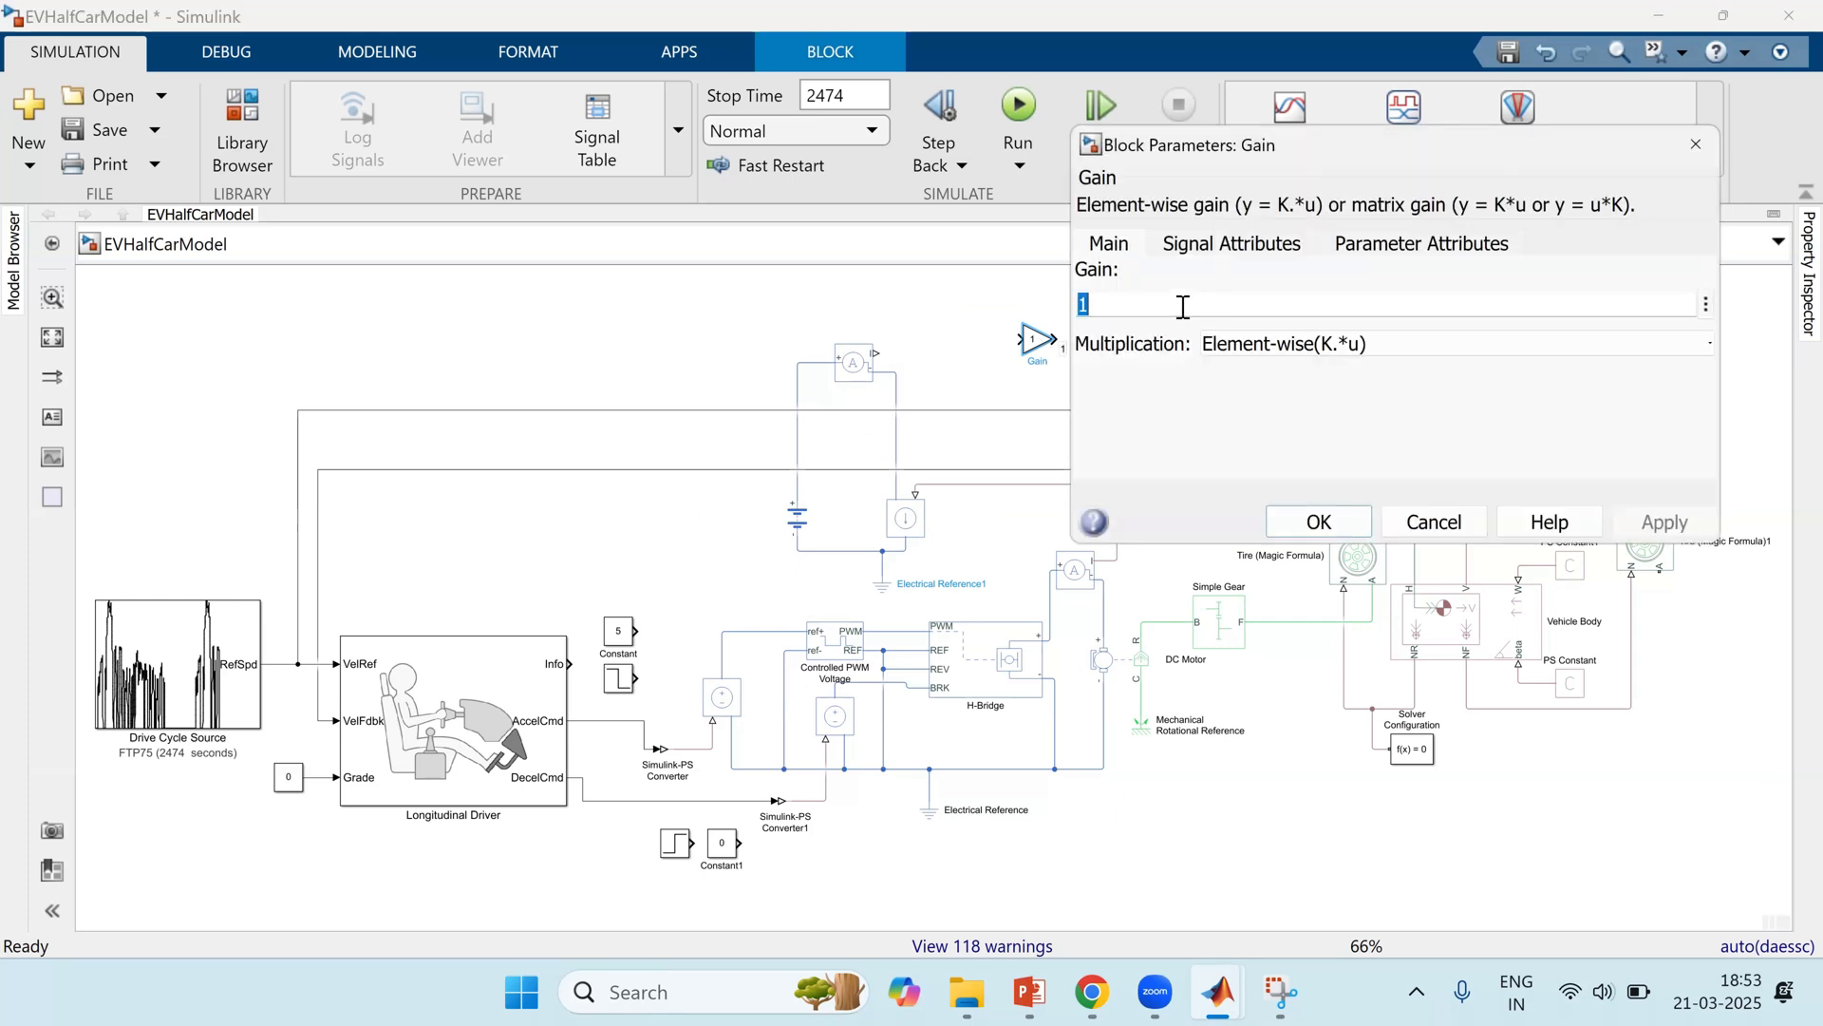
type("1/(50*")
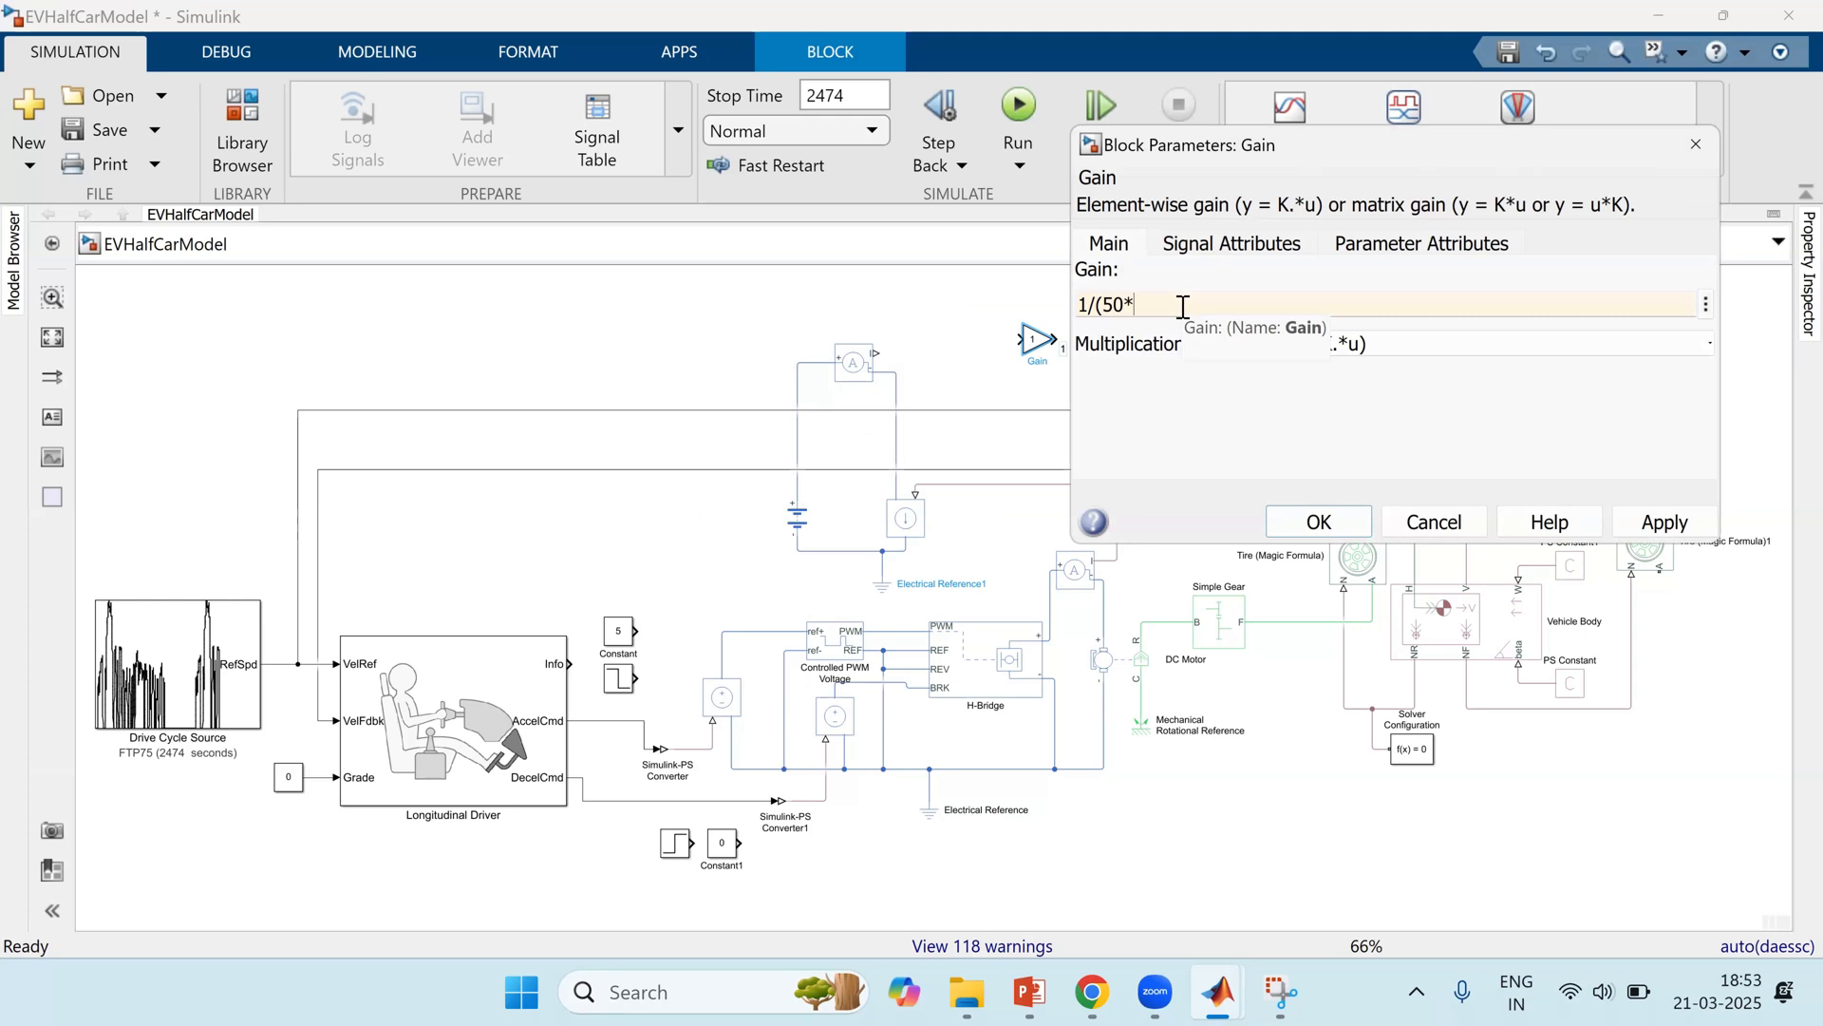
type("3600)")
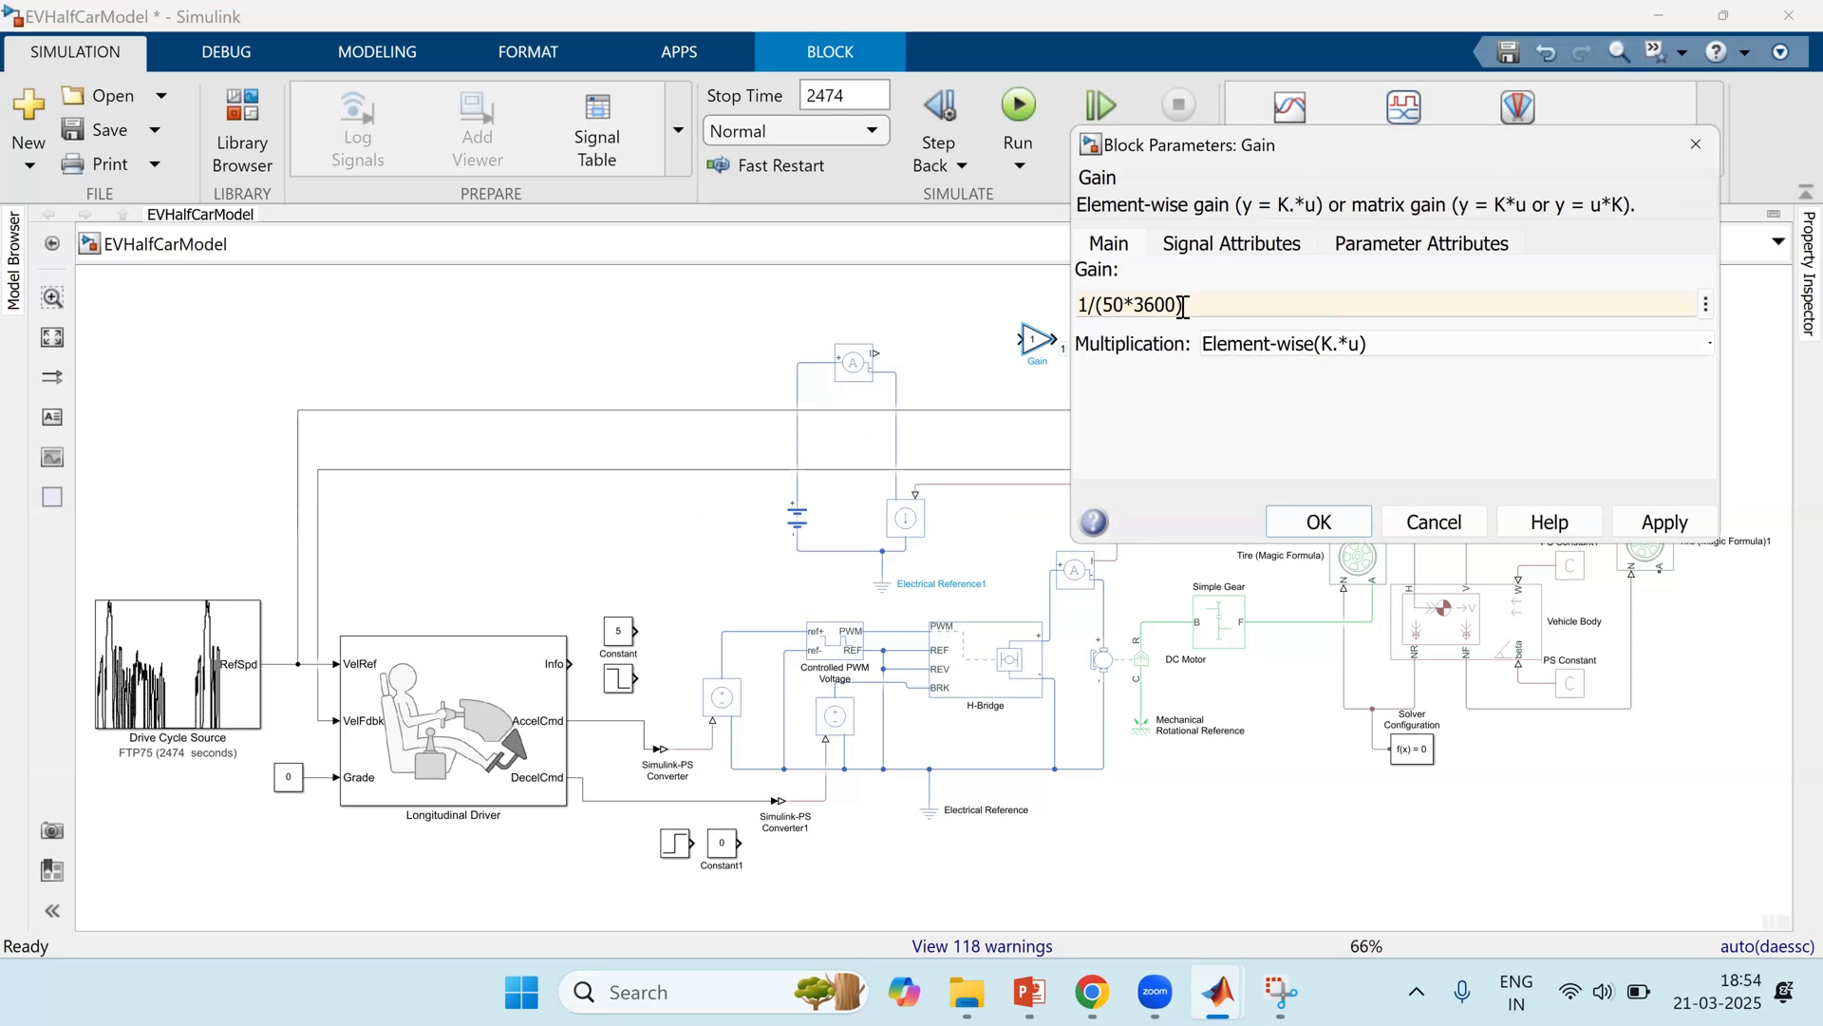
left_click(1671, 523)
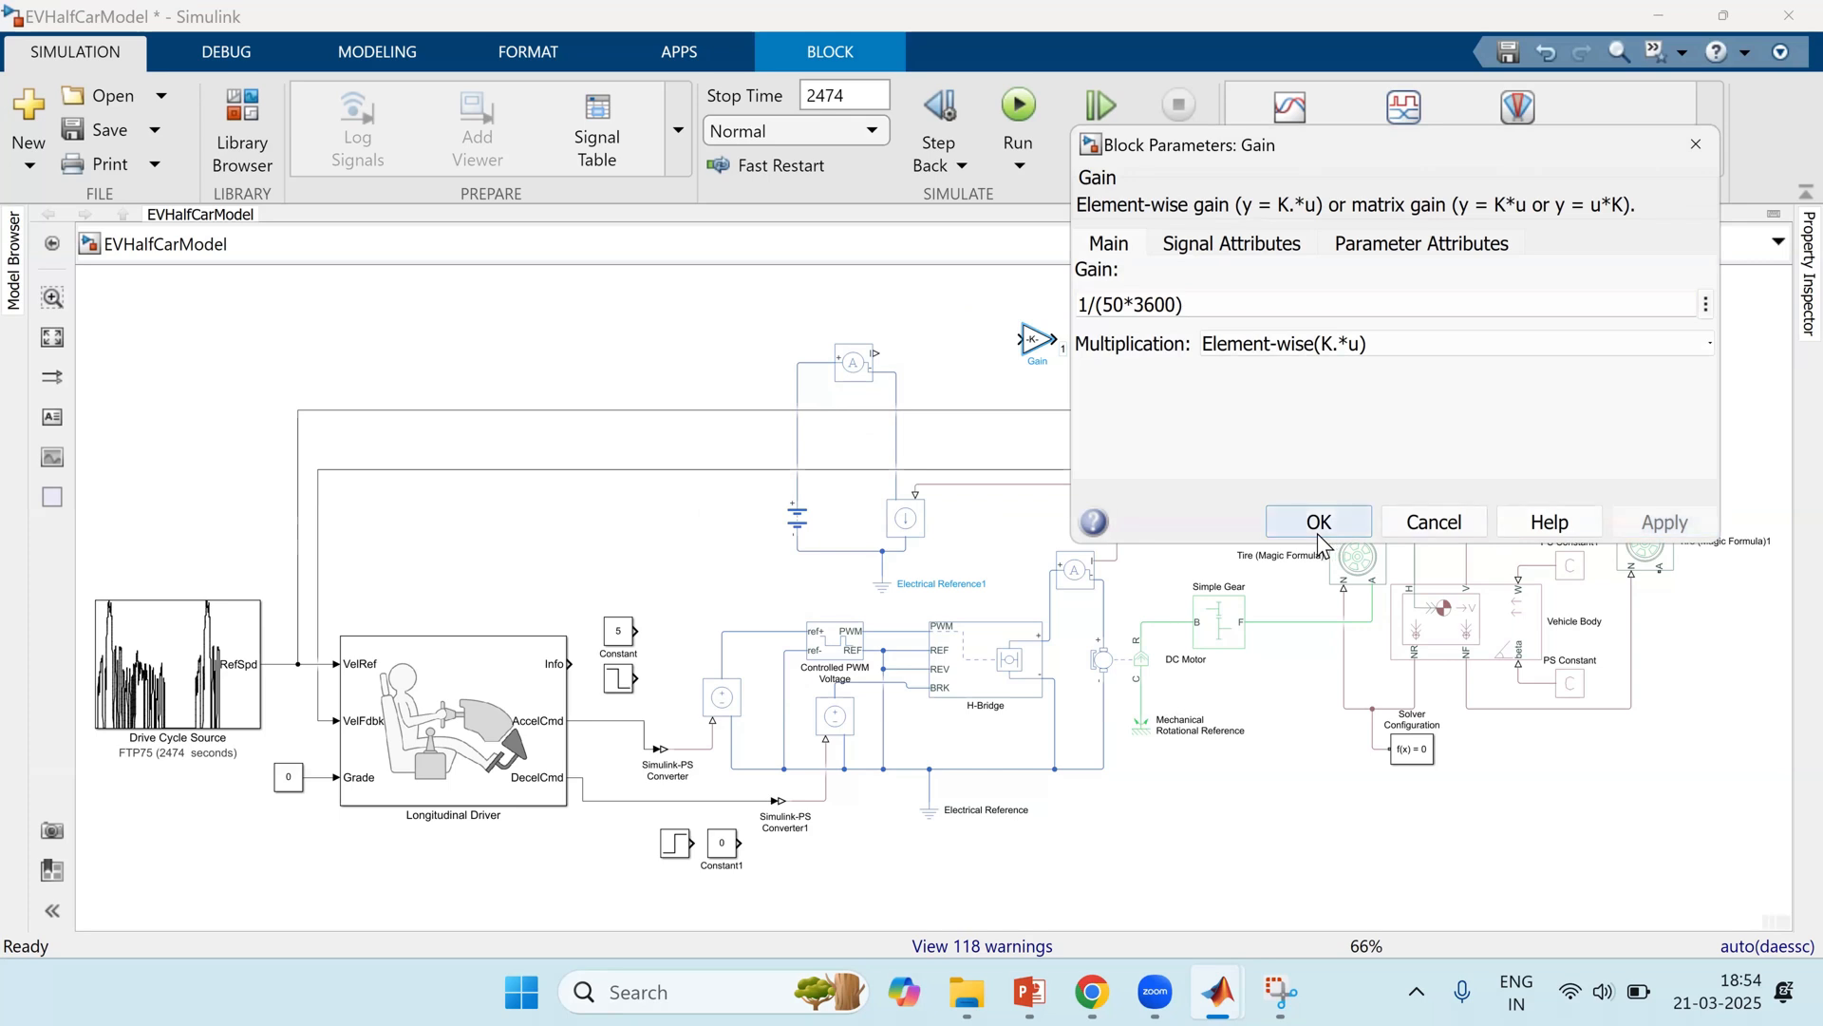
left_click(1320, 522)
Step: Add a Discrete-Time Integrator beside the Gain block and feed it from the Gain's output
double_click(1135, 323)
type("dis")
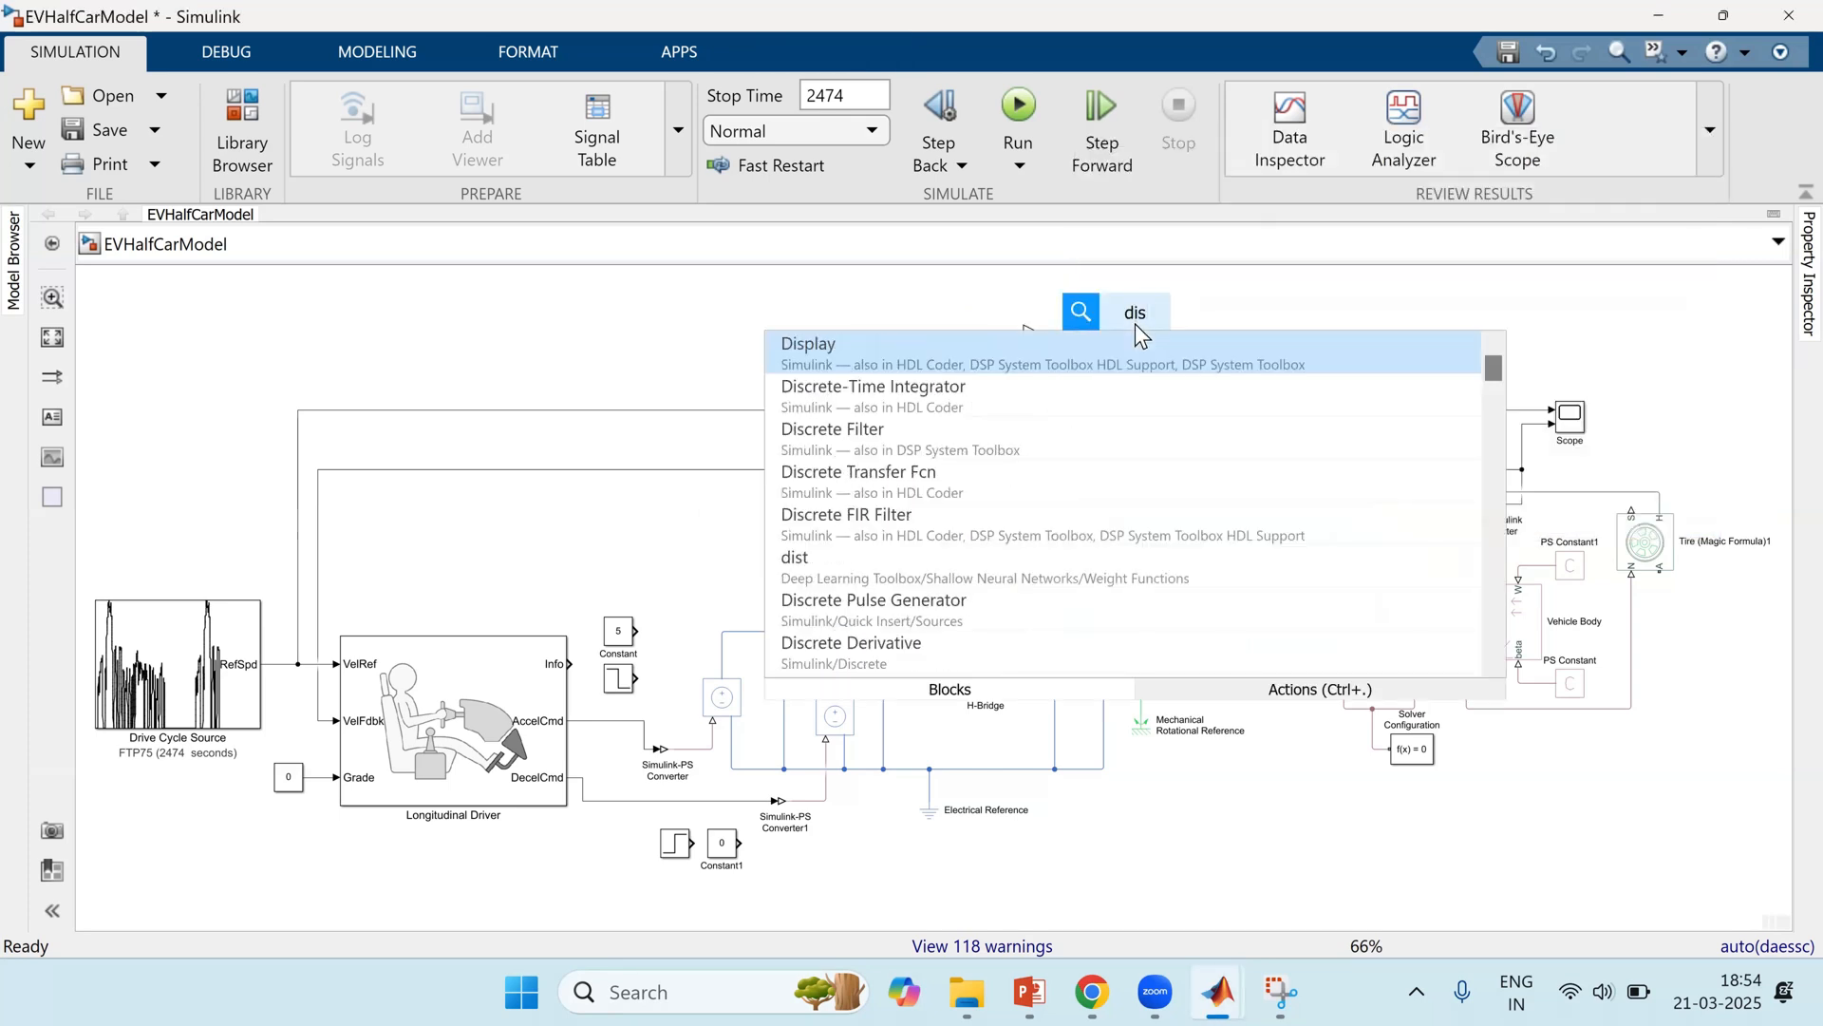
key("Down")
key("Return")
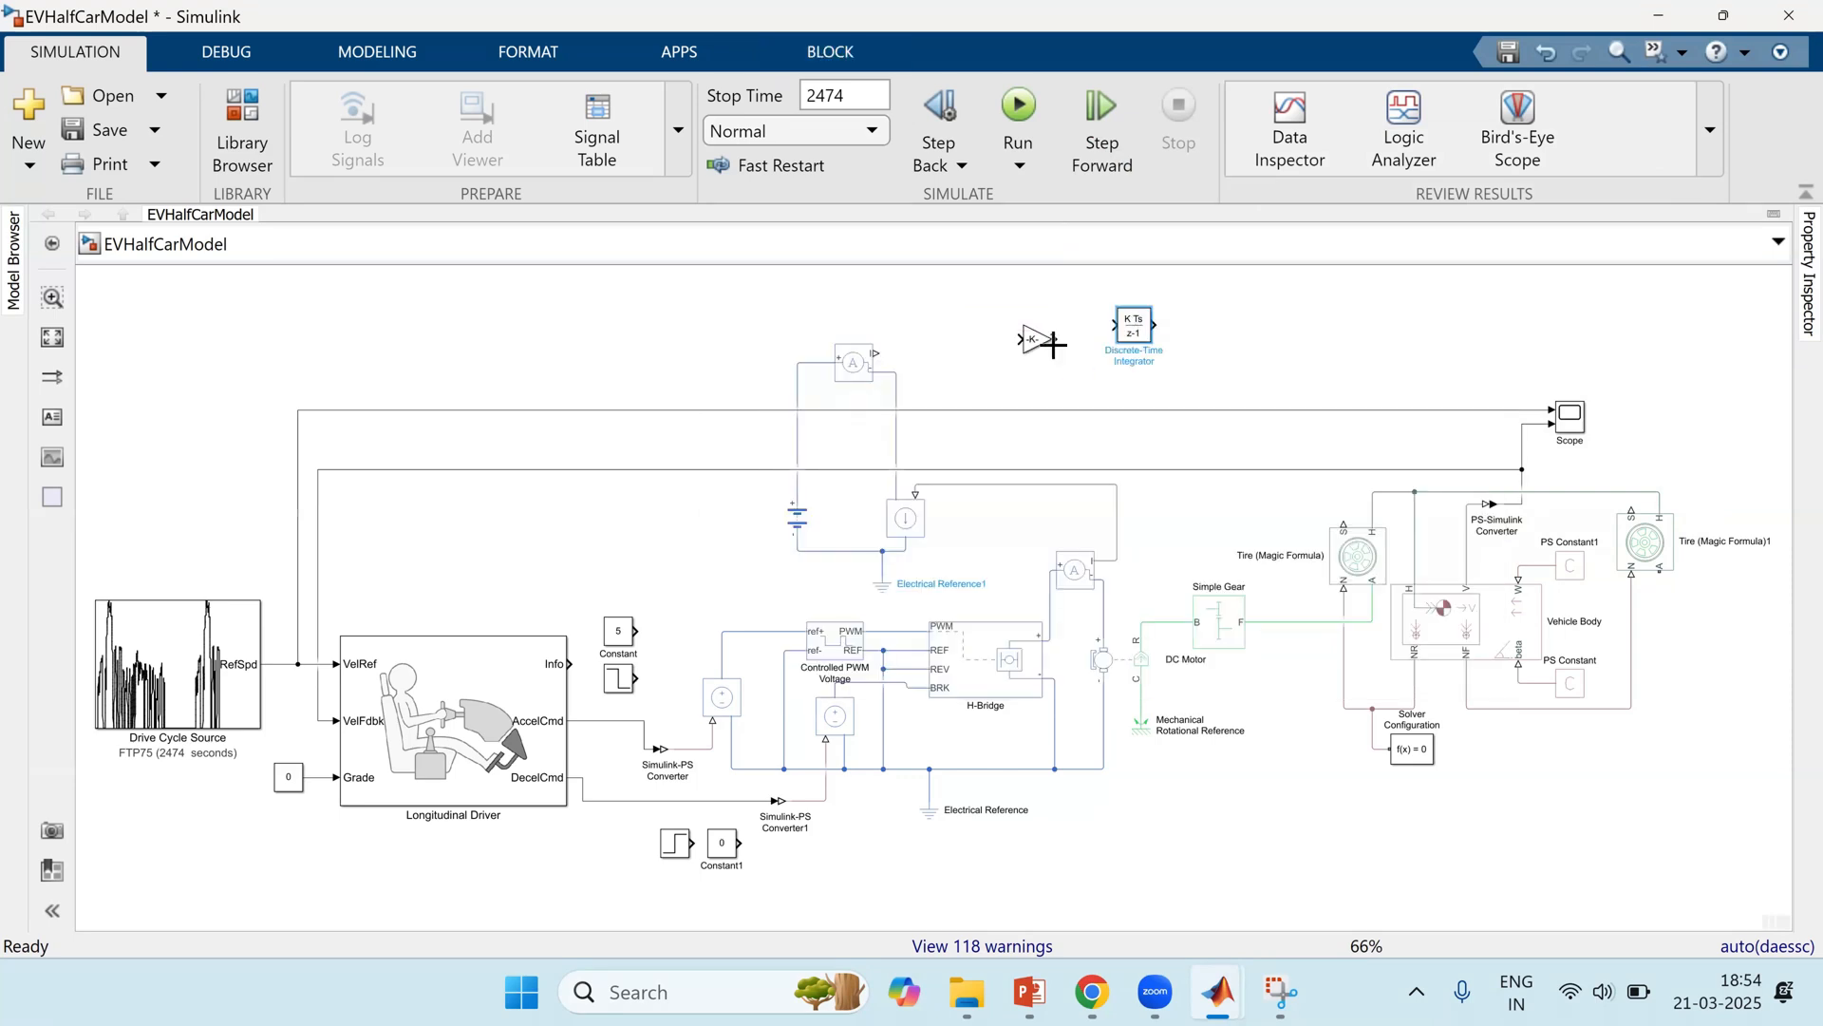
left_click_drag(1092, 338, 1113, 324)
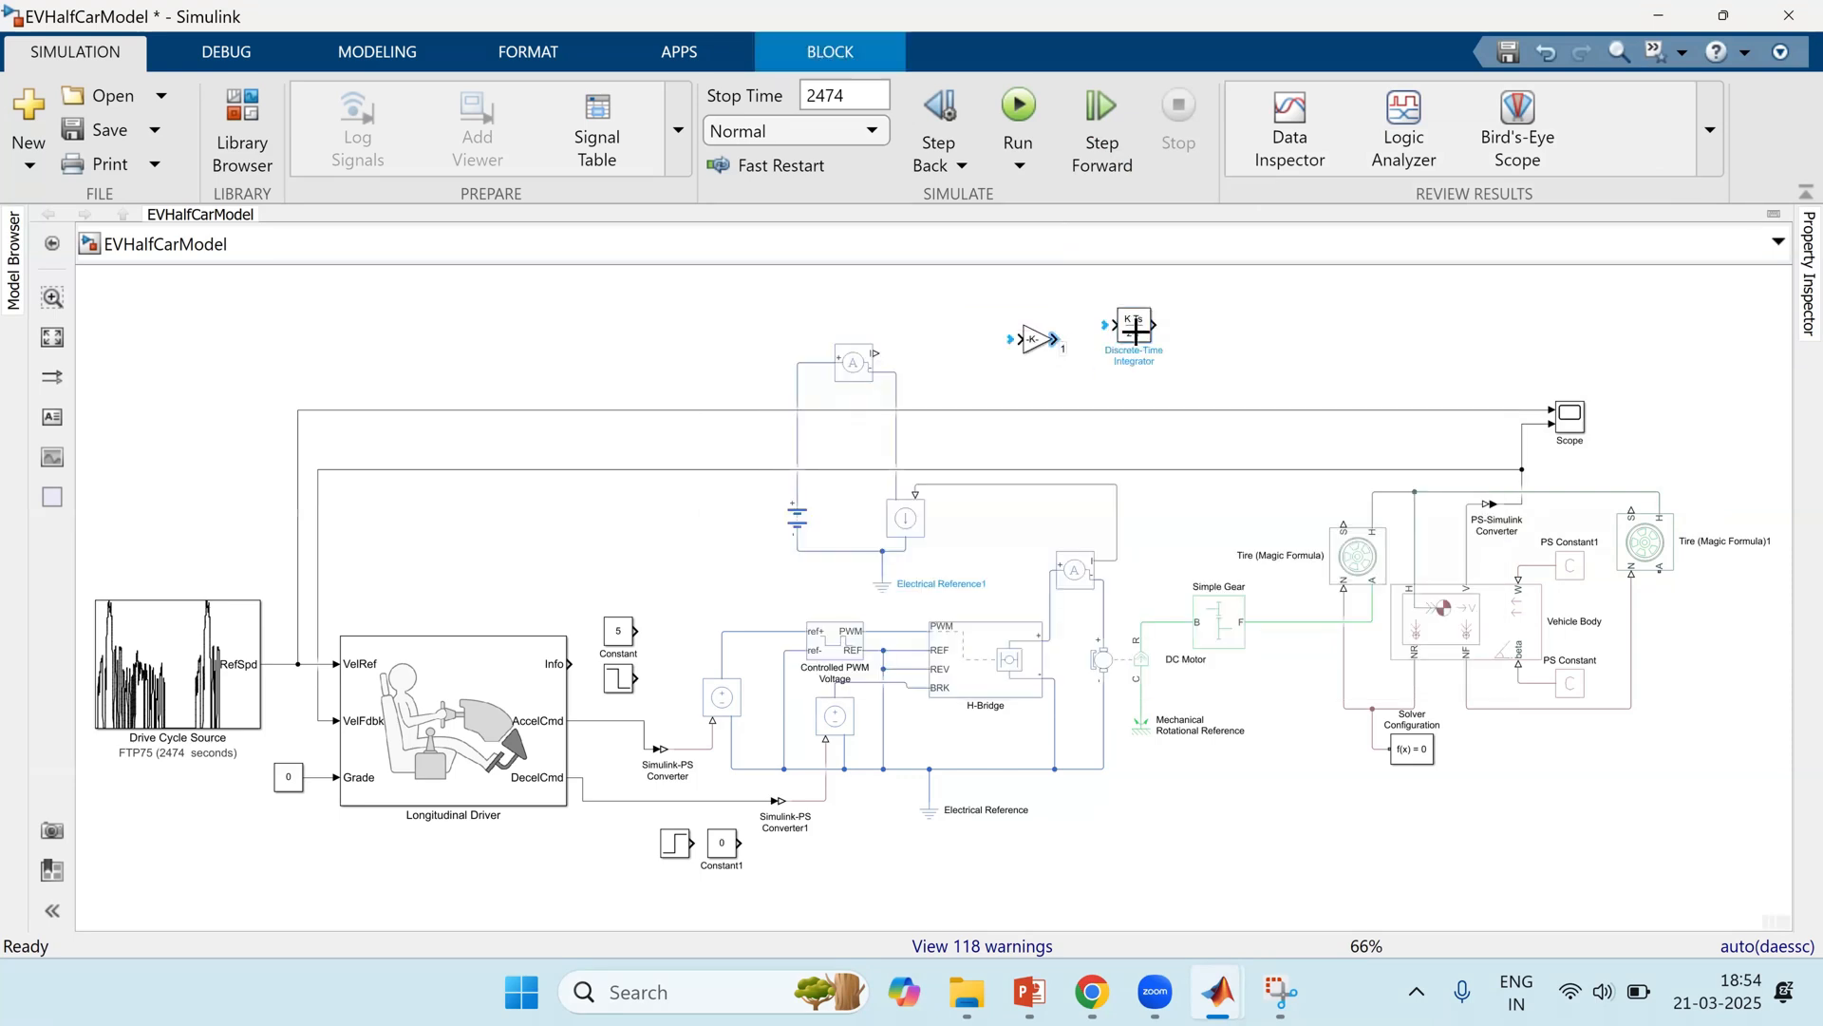
Step: Add a PS-Simulink Converter and connect the battery circuit's Current Sensor output to its input
double_click(927, 347)
type("ps")
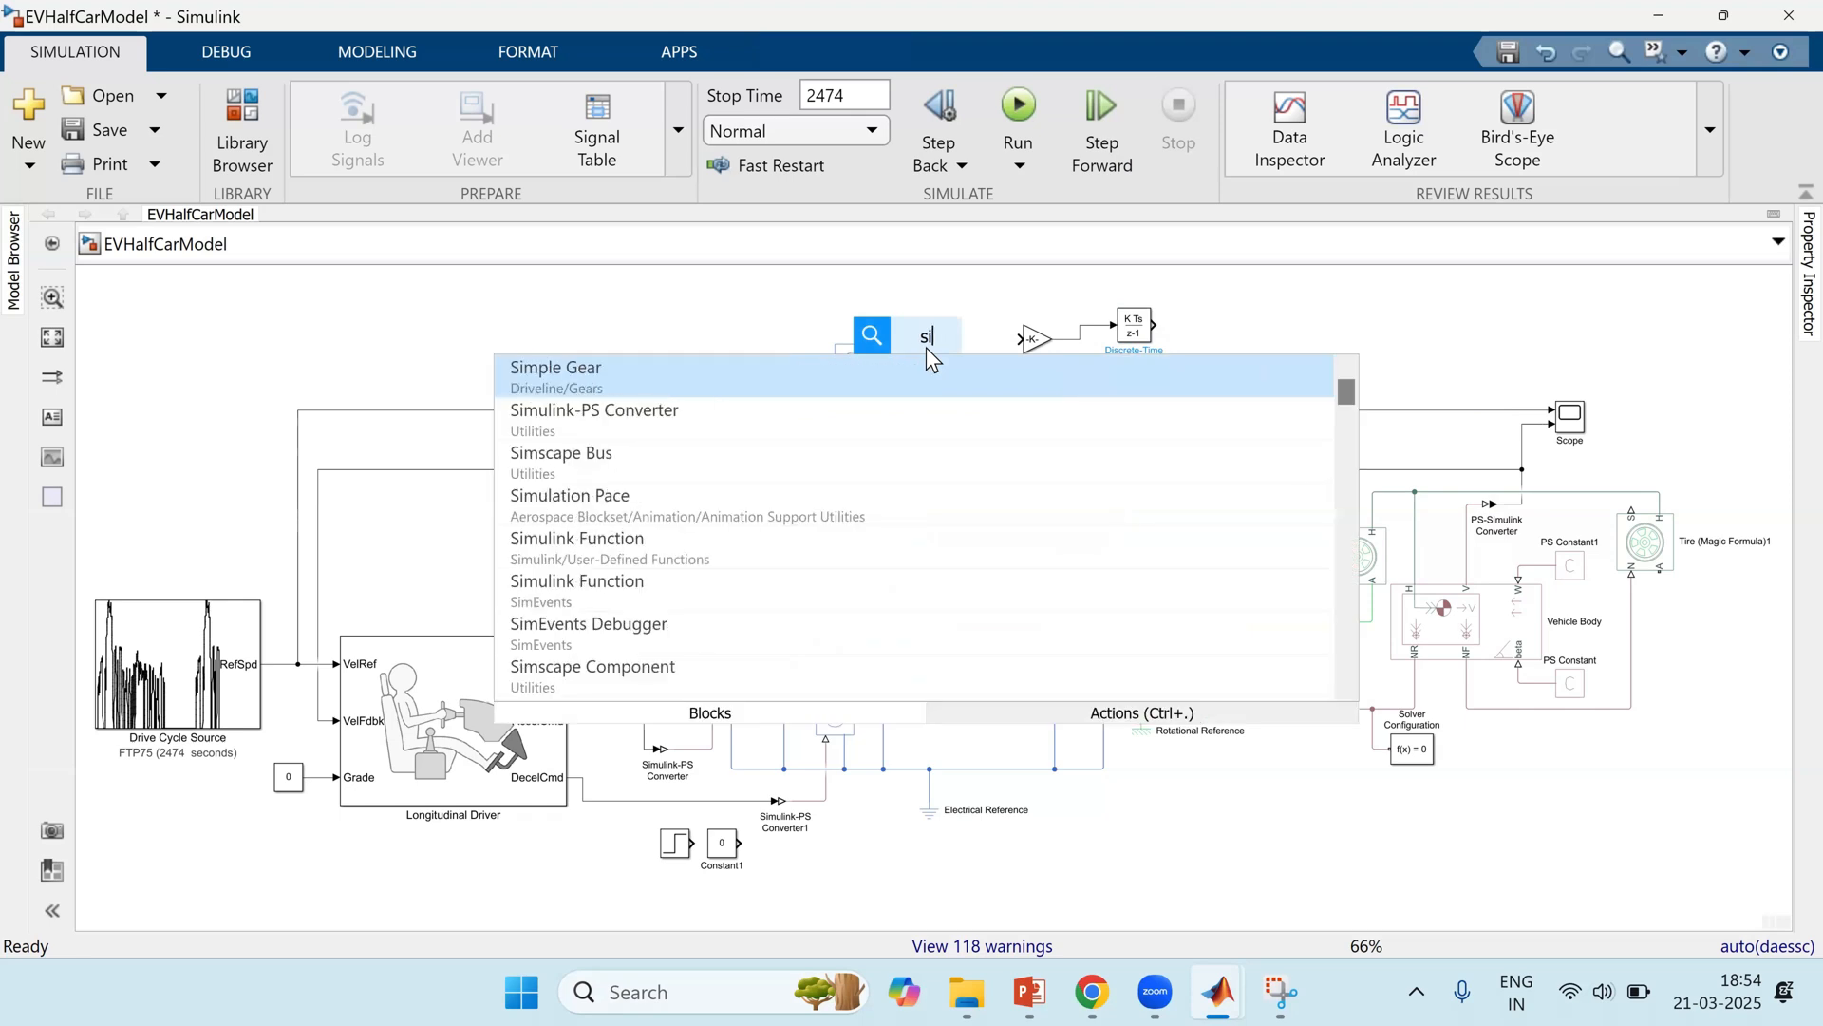
key("Return")
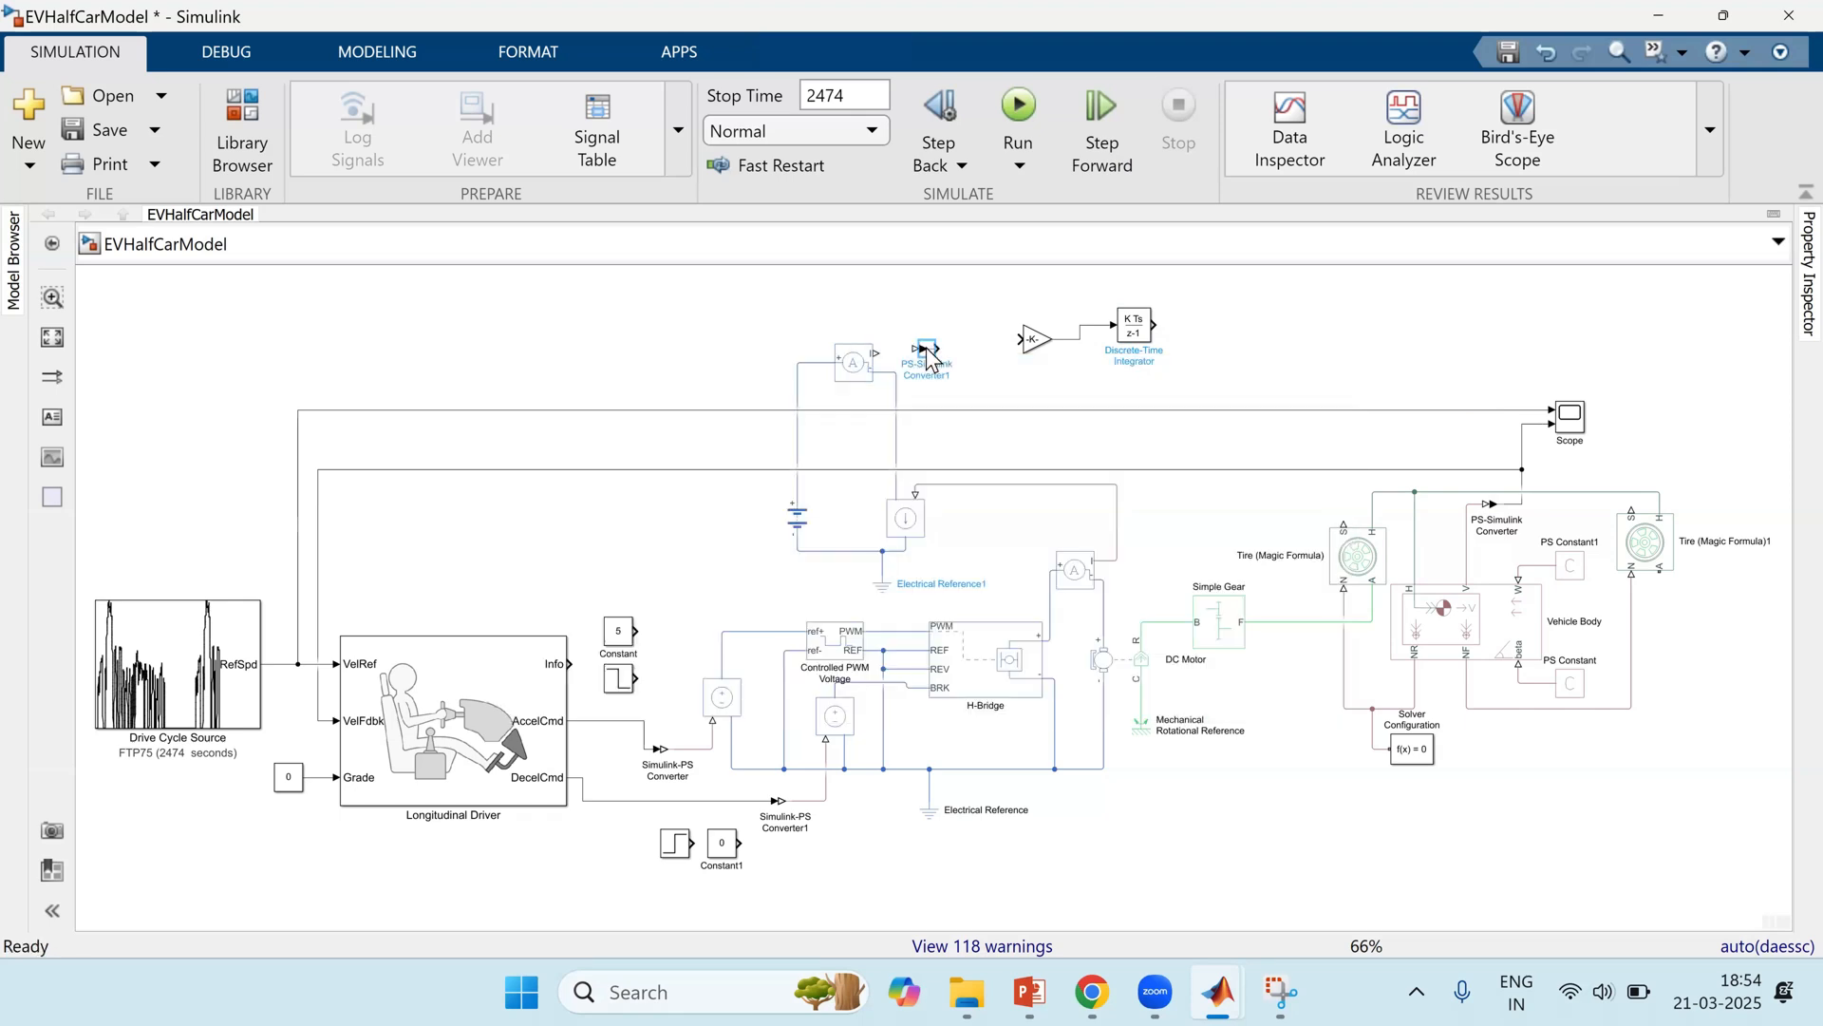
left_click_drag(883, 354, 941, 342)
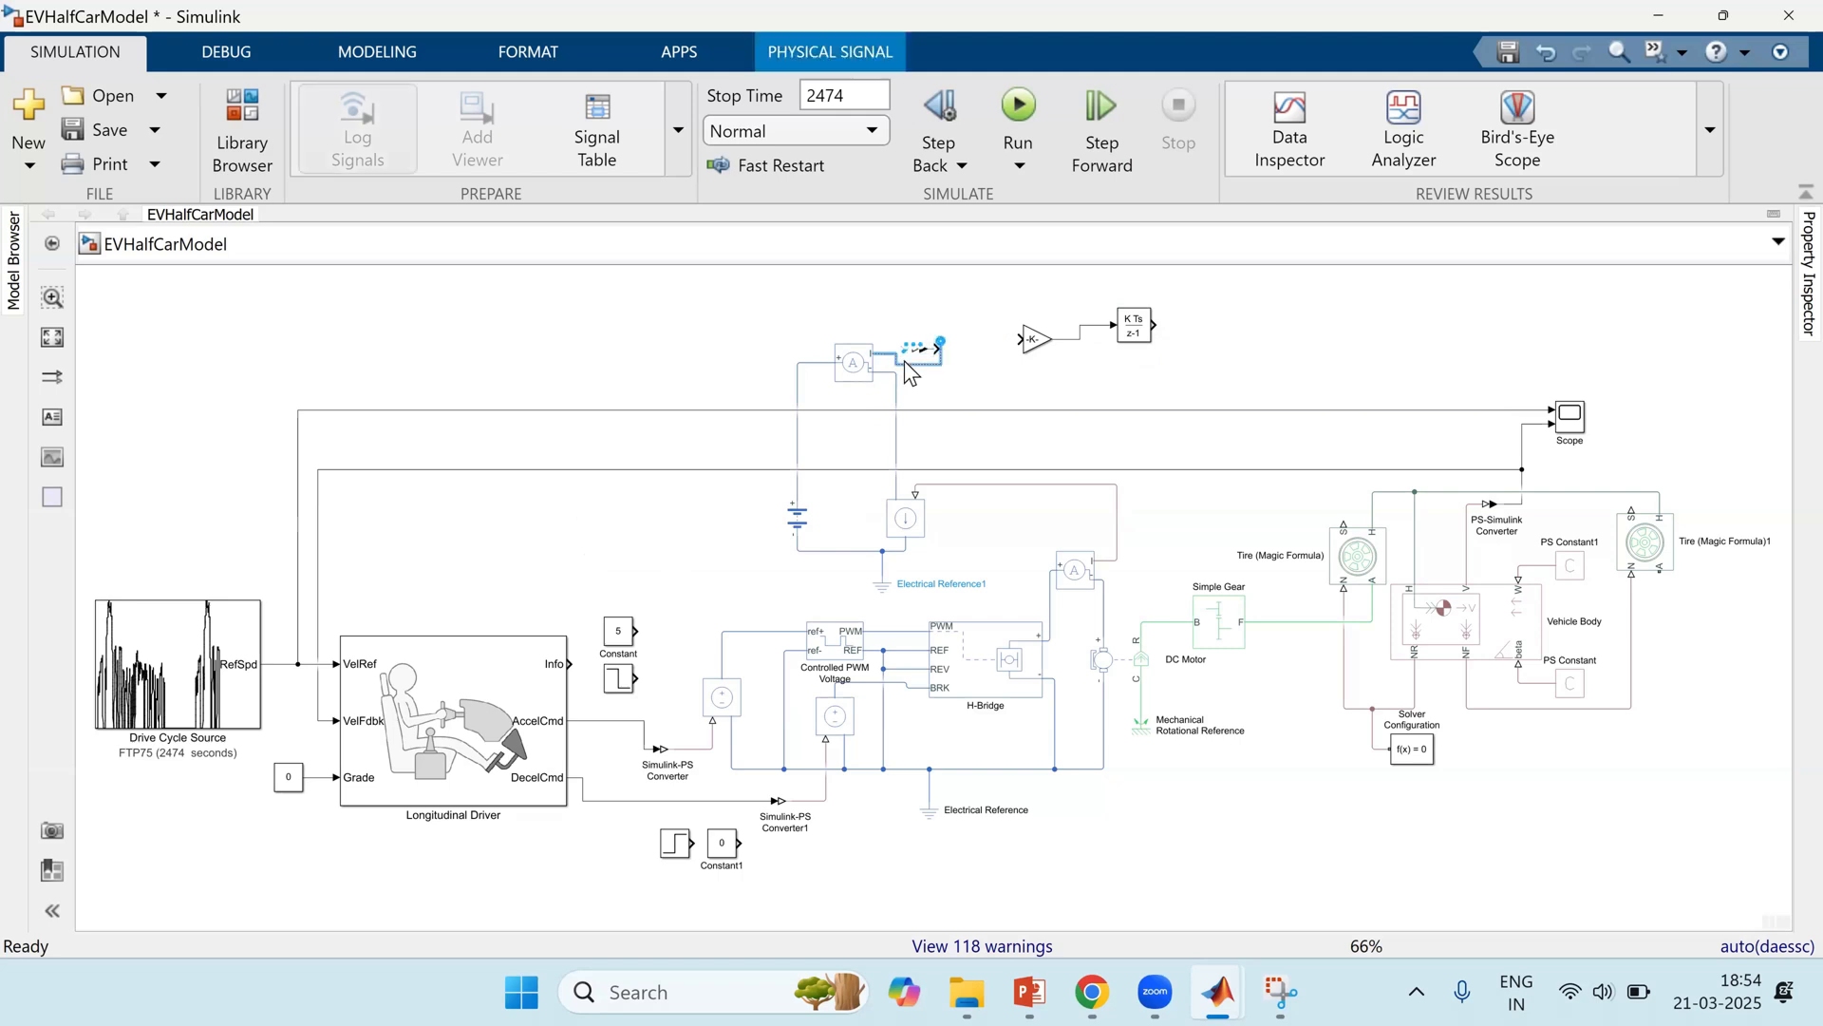
scroll(907, 463, "up", 4)
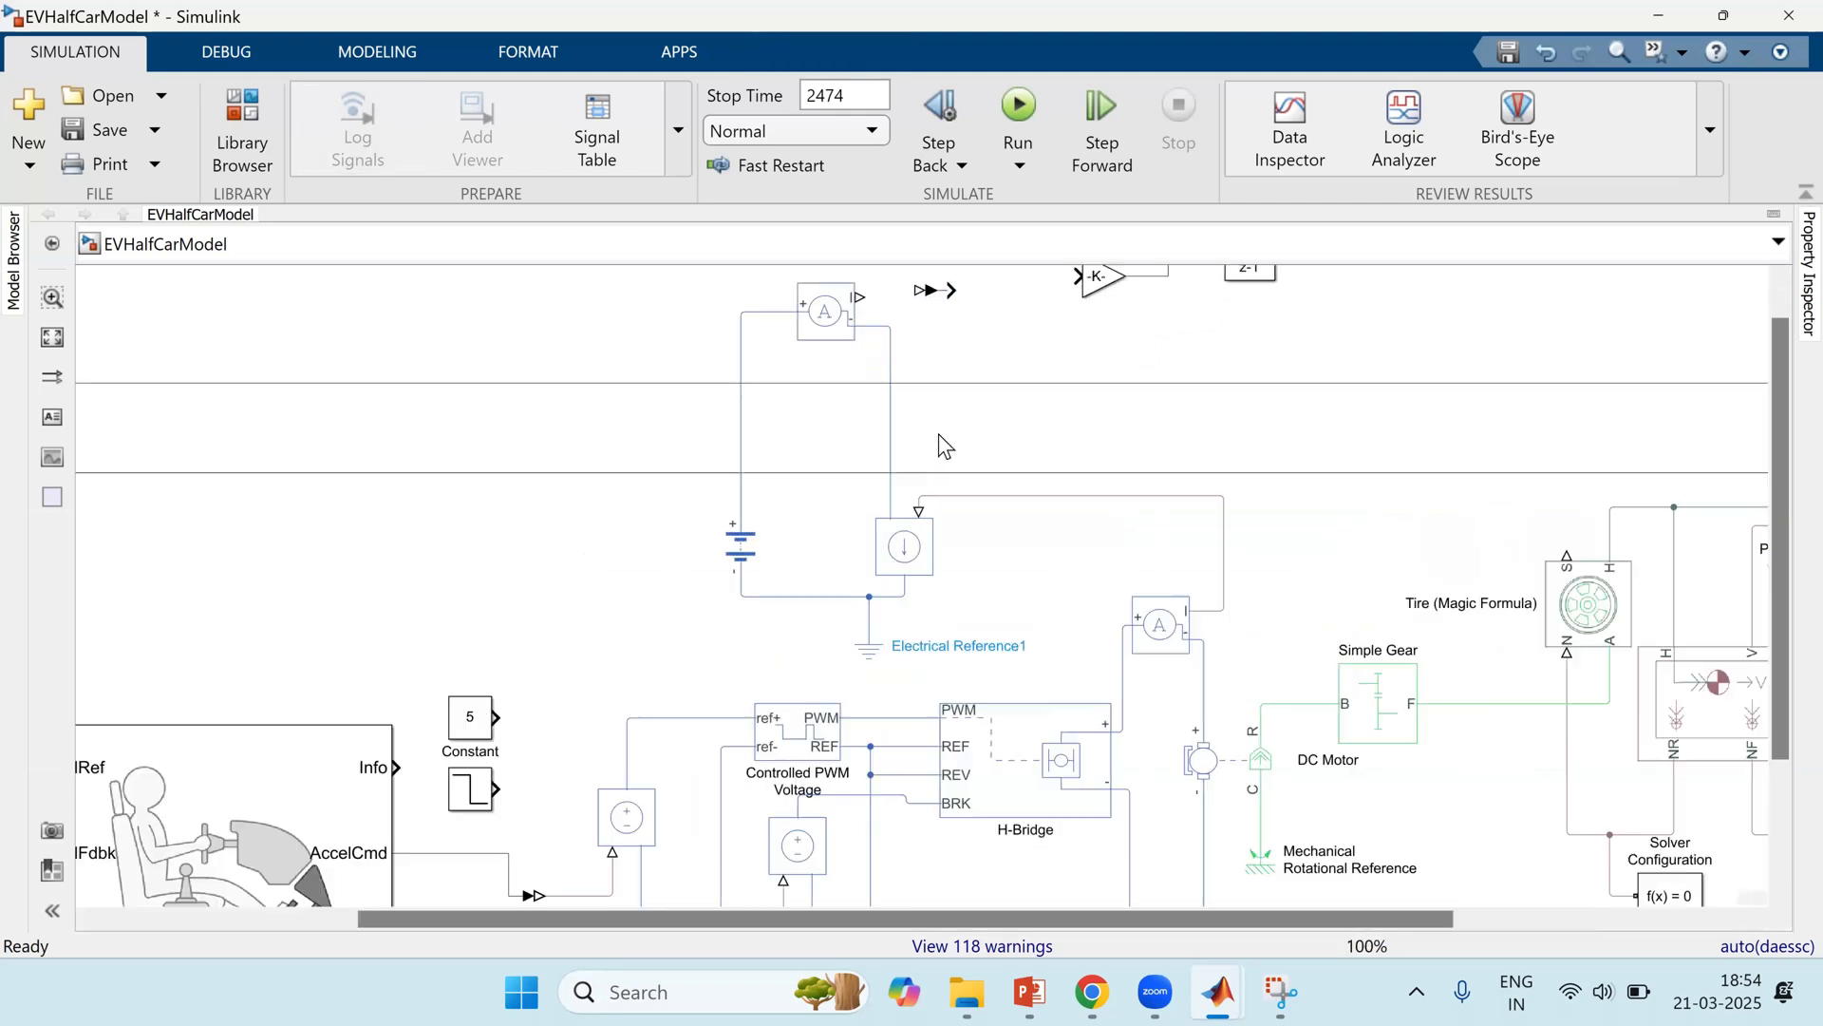
left_click_drag(1027, 410, 1026, 657)
left_click_drag(903, 476, 856, 490)
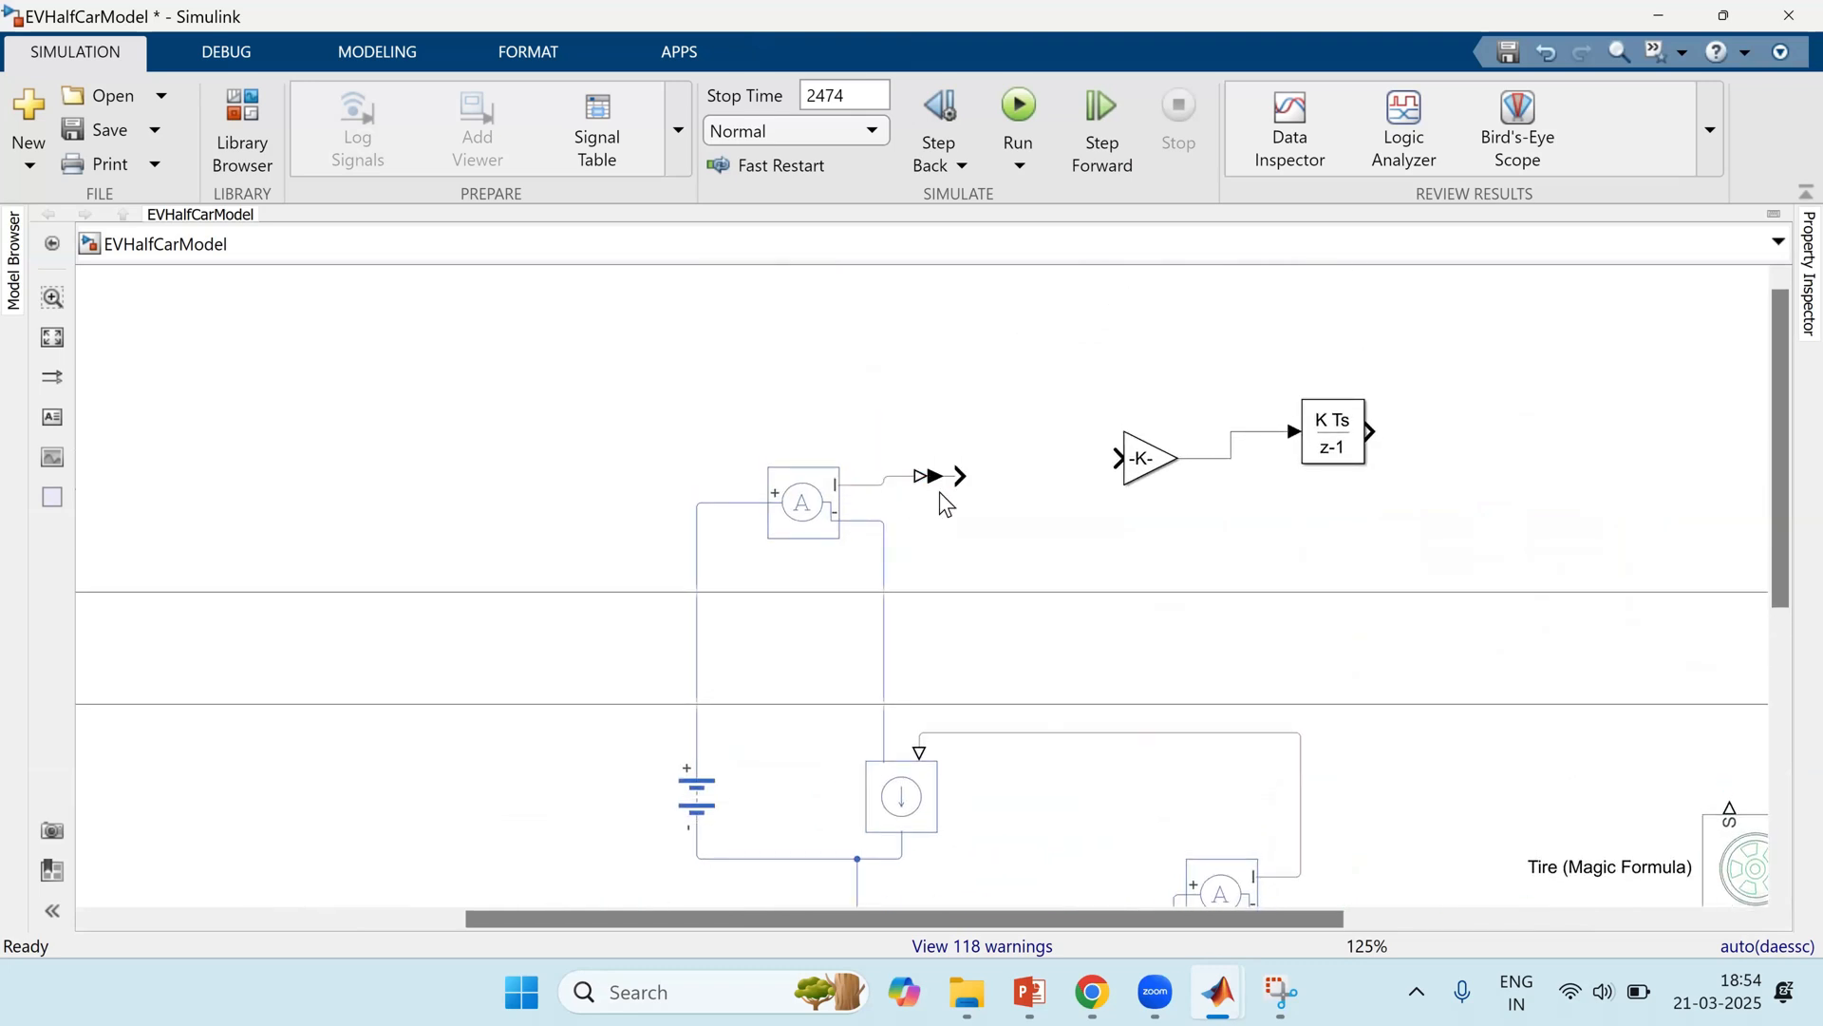
Step: Wire the PS-Simulink Converter's output to the Gain block, aligning the converter and placing the Discrete-Time Integrator directly beside the Gain
left_click(943, 483)
left_click_drag(961, 476, 1121, 459)
left_click_drag(1336, 436, 1229, 462)
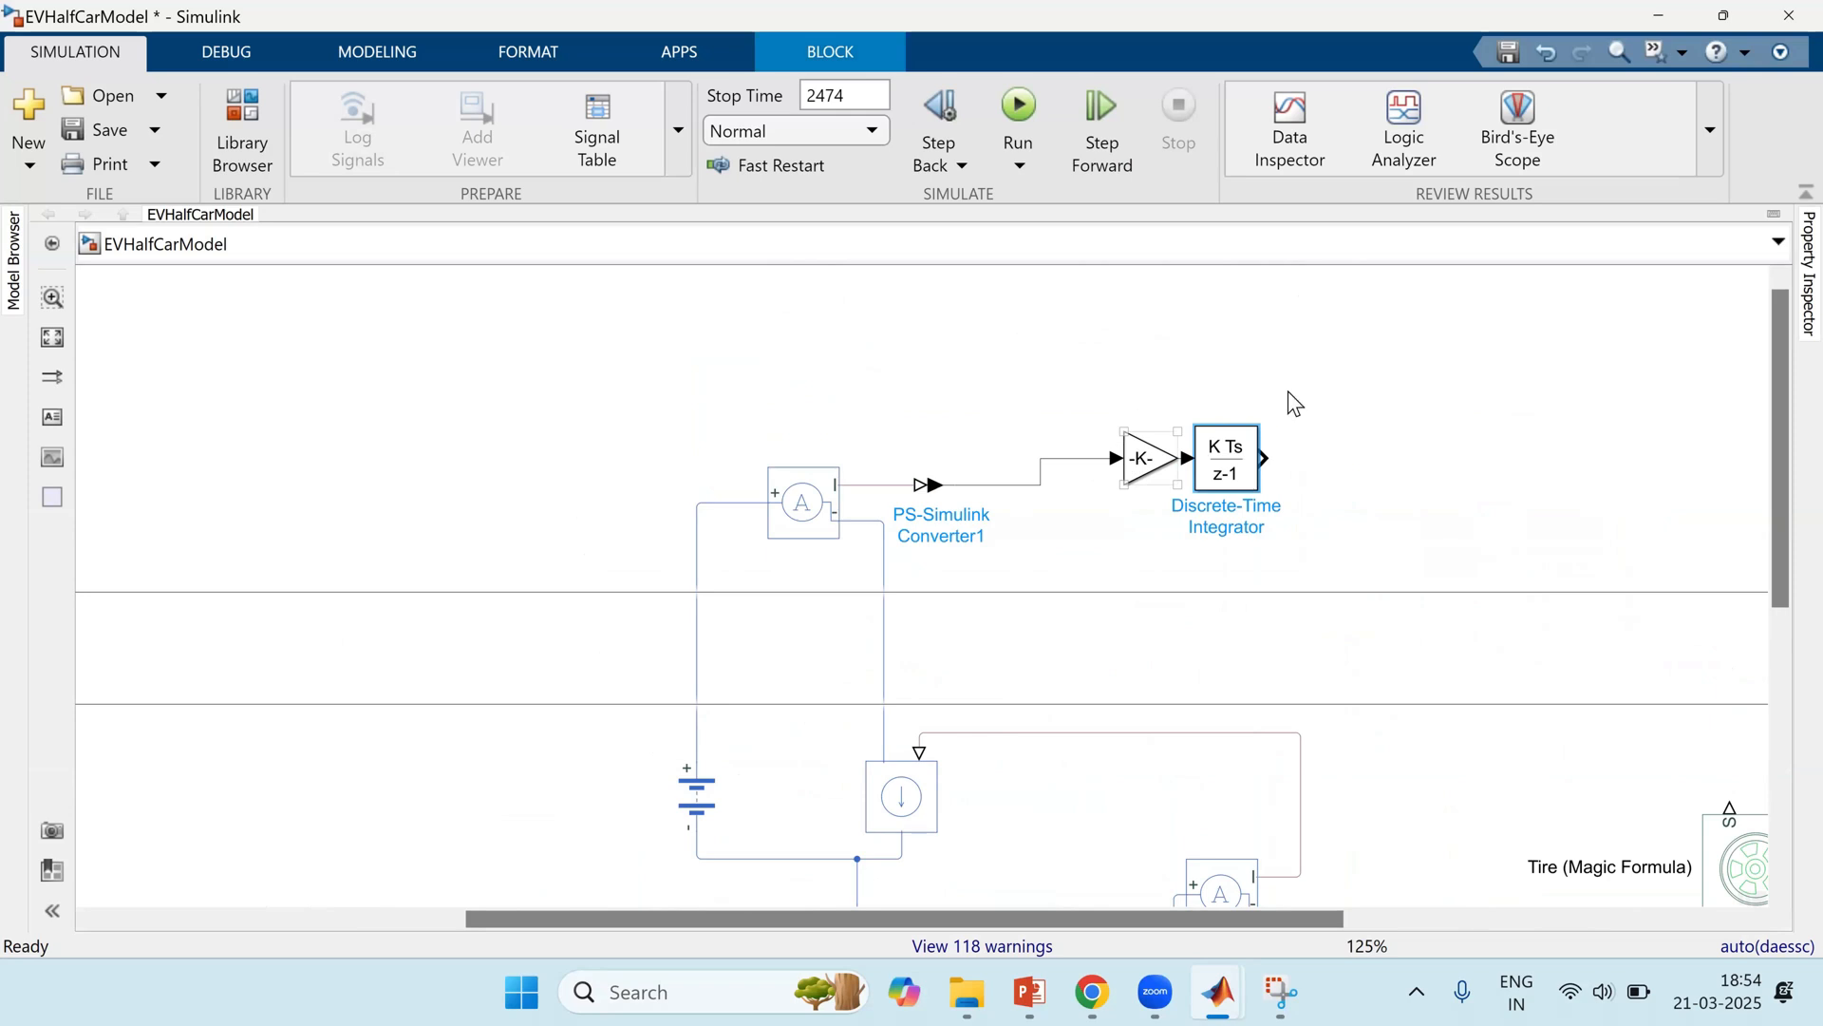
Step: Add a Constant block with value 1 and place it above the Discrete-Time Integrator
left_click(1339, 334)
double_click(1340, 335)
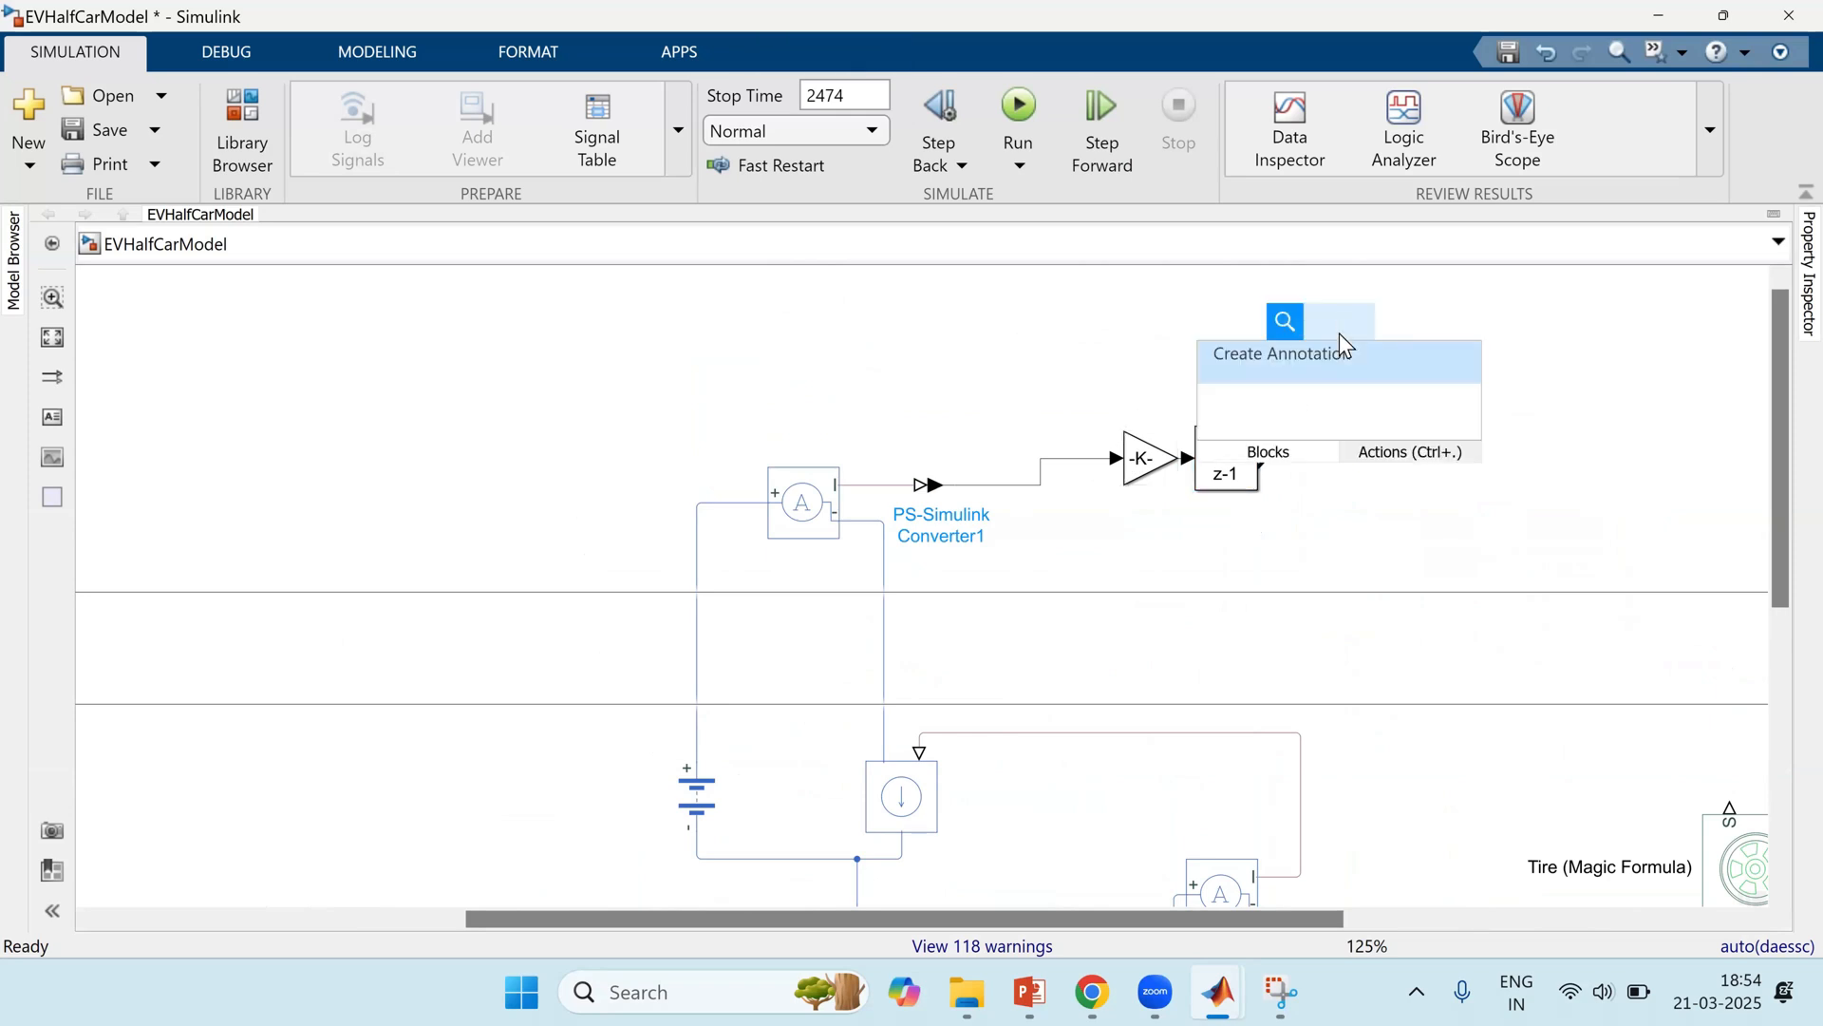
type("con")
key("Return")
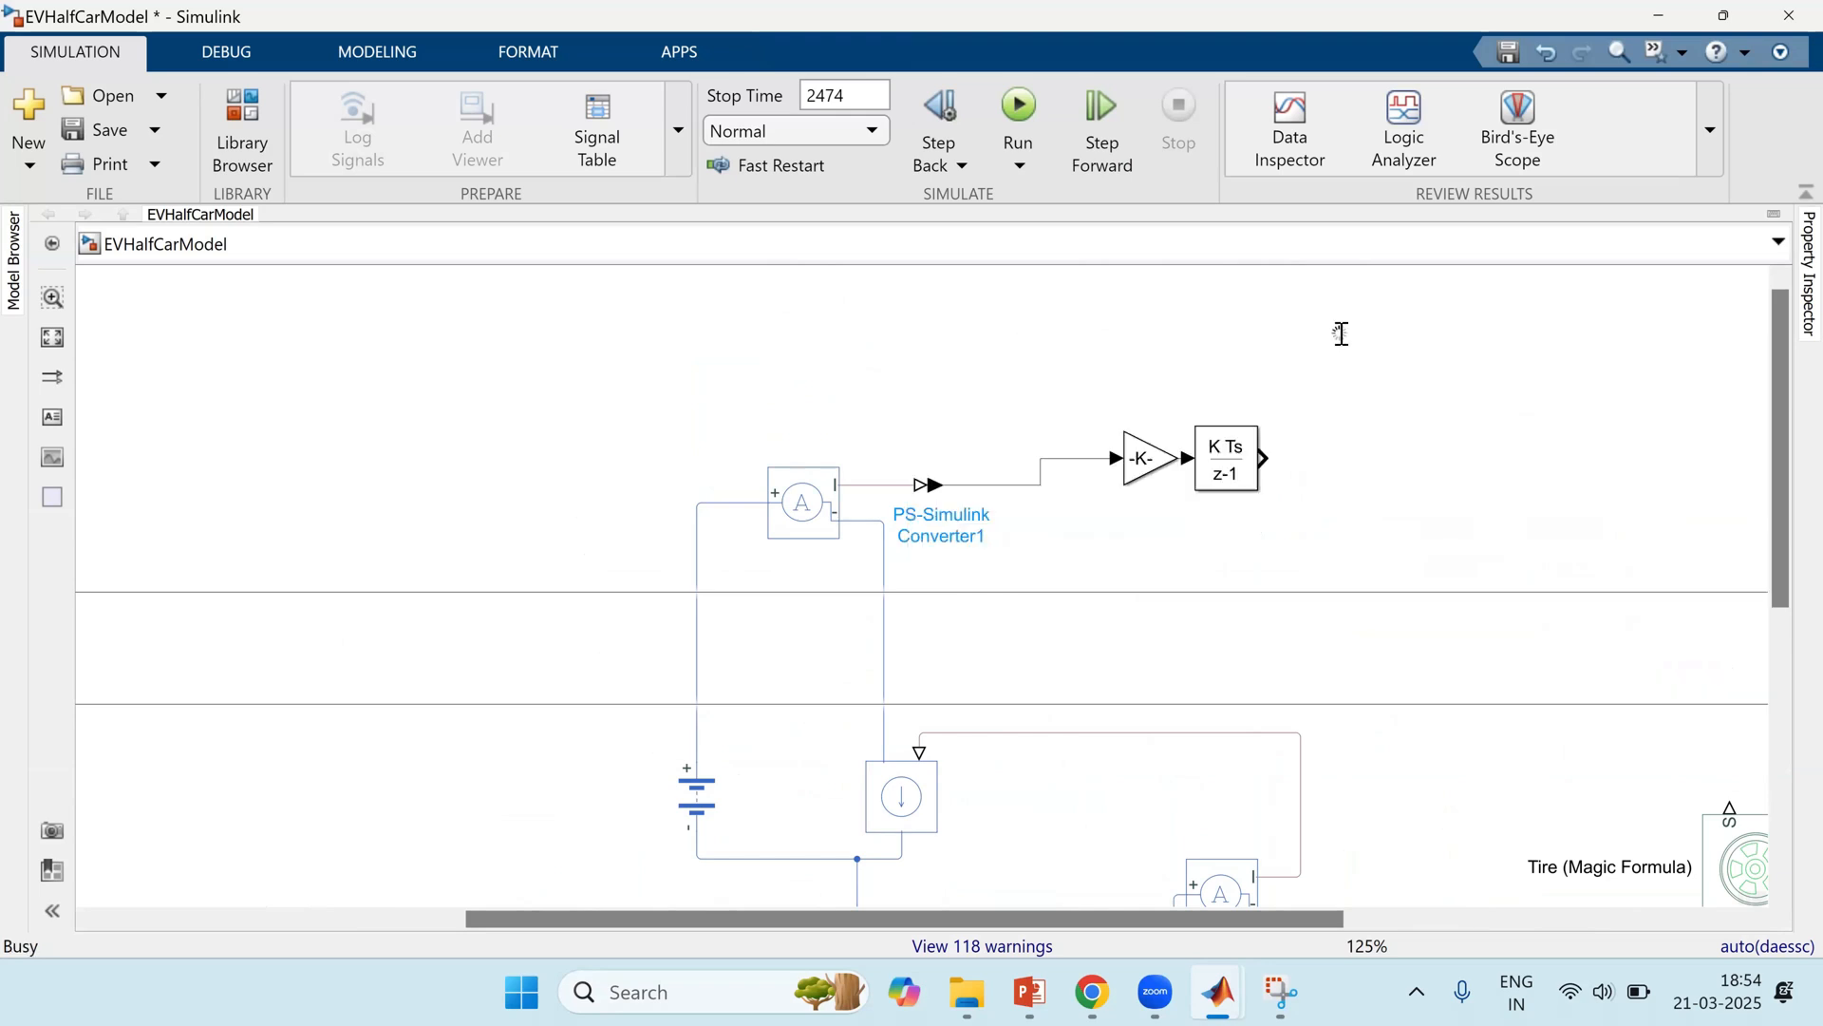
left_click(1423, 431)
left_click_drag(1347, 342, 1239, 327)
Step: Add a Sum block and connect the Constant and Discrete-Time Integrator outputs to its two inputs
double_click(1379, 385)
type("sum")
key("Return")
left_click_drag(1349, 387, 1265, 333)
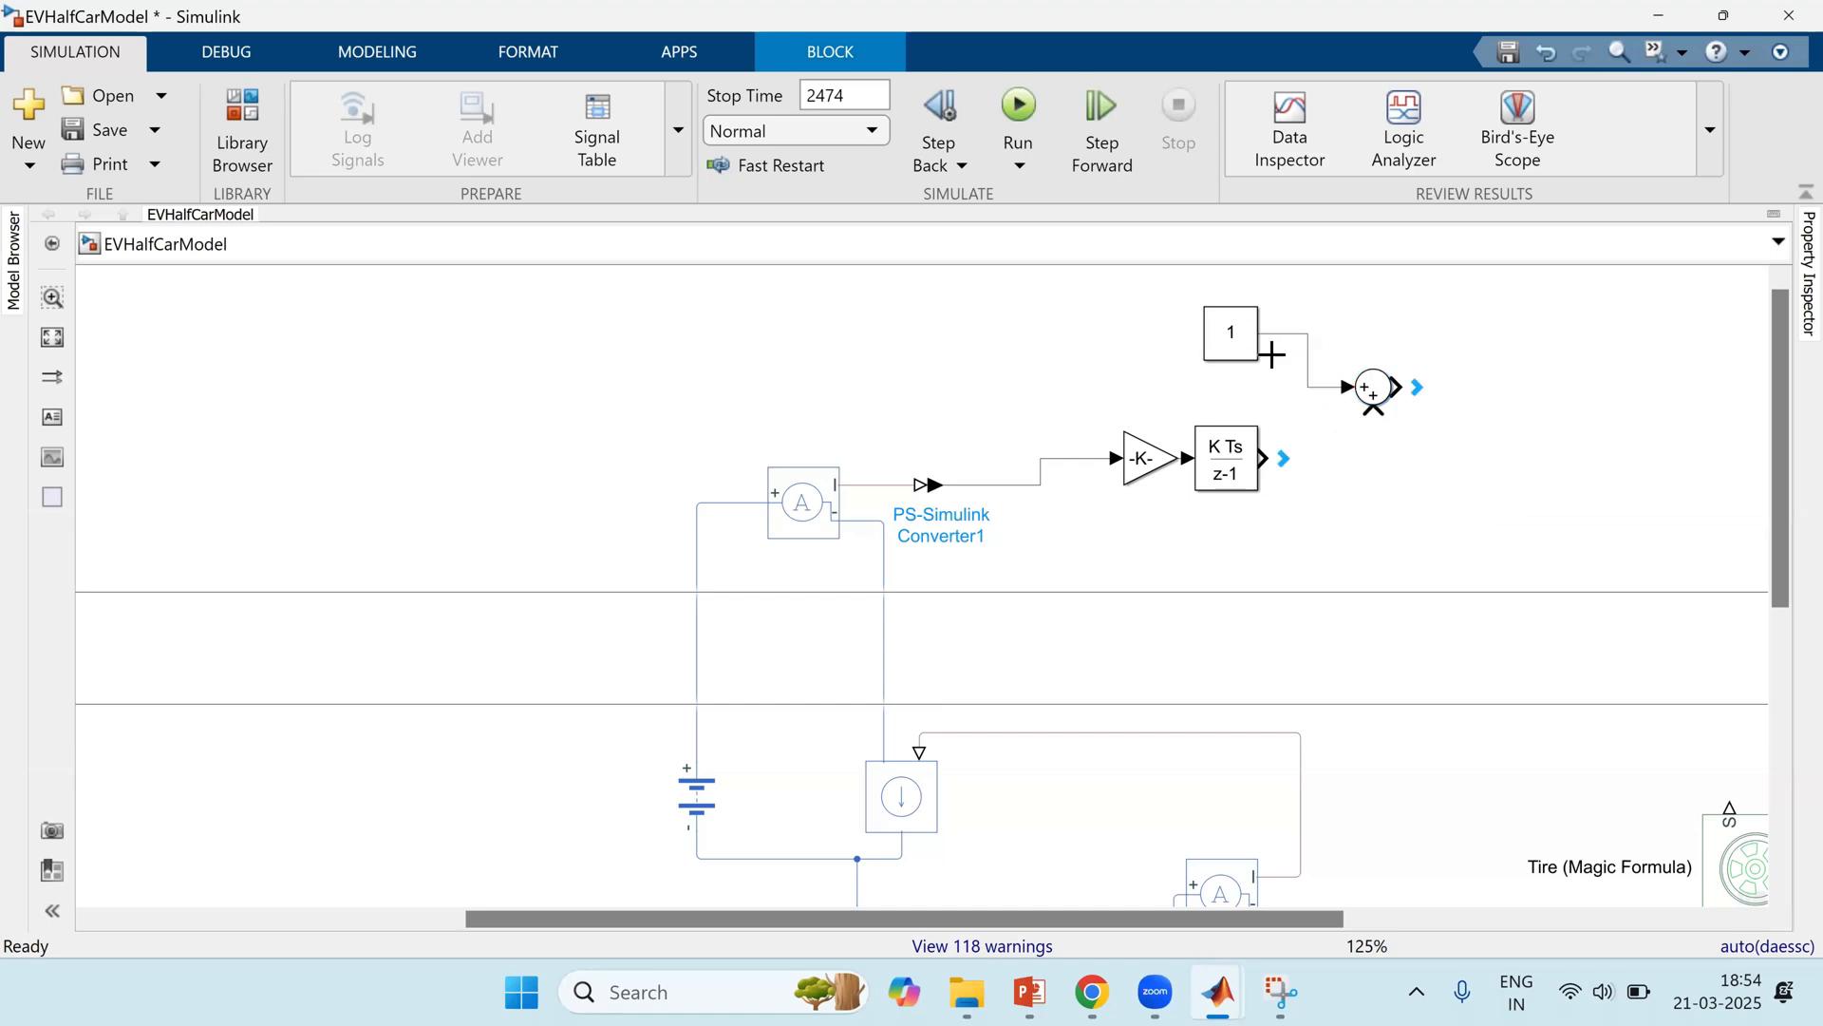
left_click_drag(1265, 459, 1374, 410)
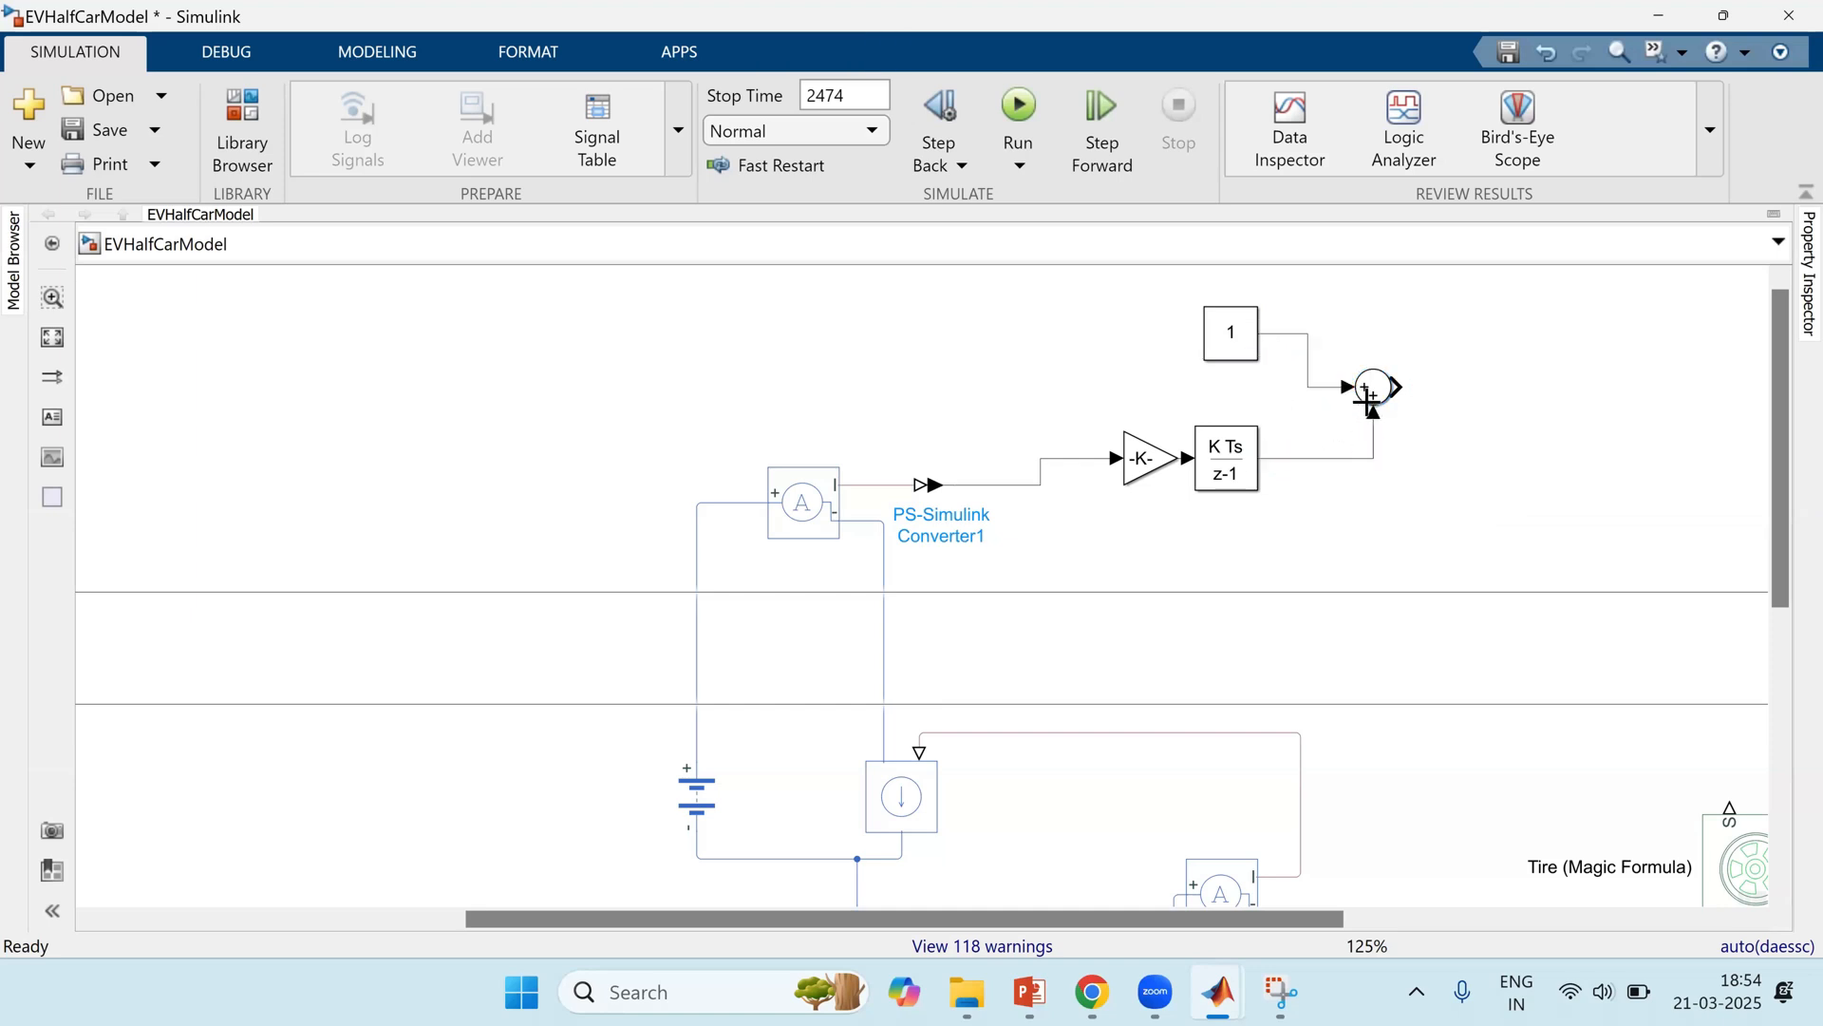
Step: Set the Sum block's list of signs to |+- so the integrator output is subtracted from the constant
double_click(1377, 396)
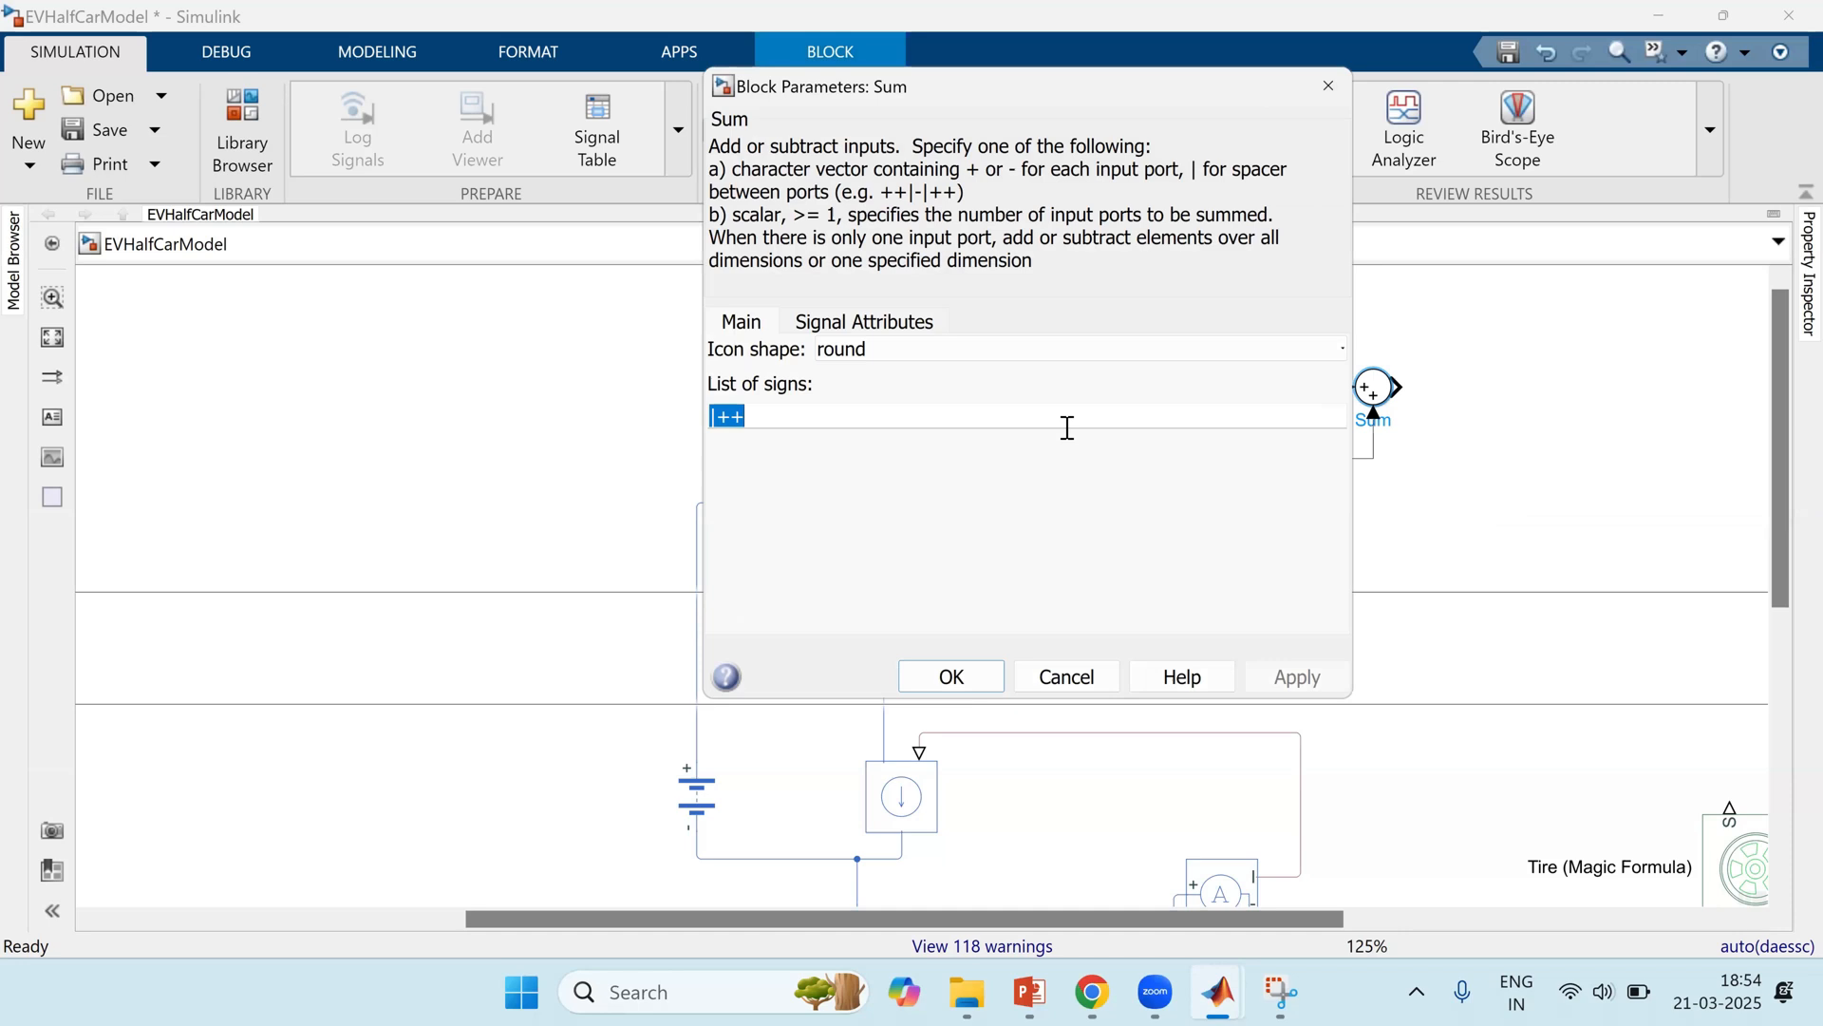
type("|+-")
key("Return")
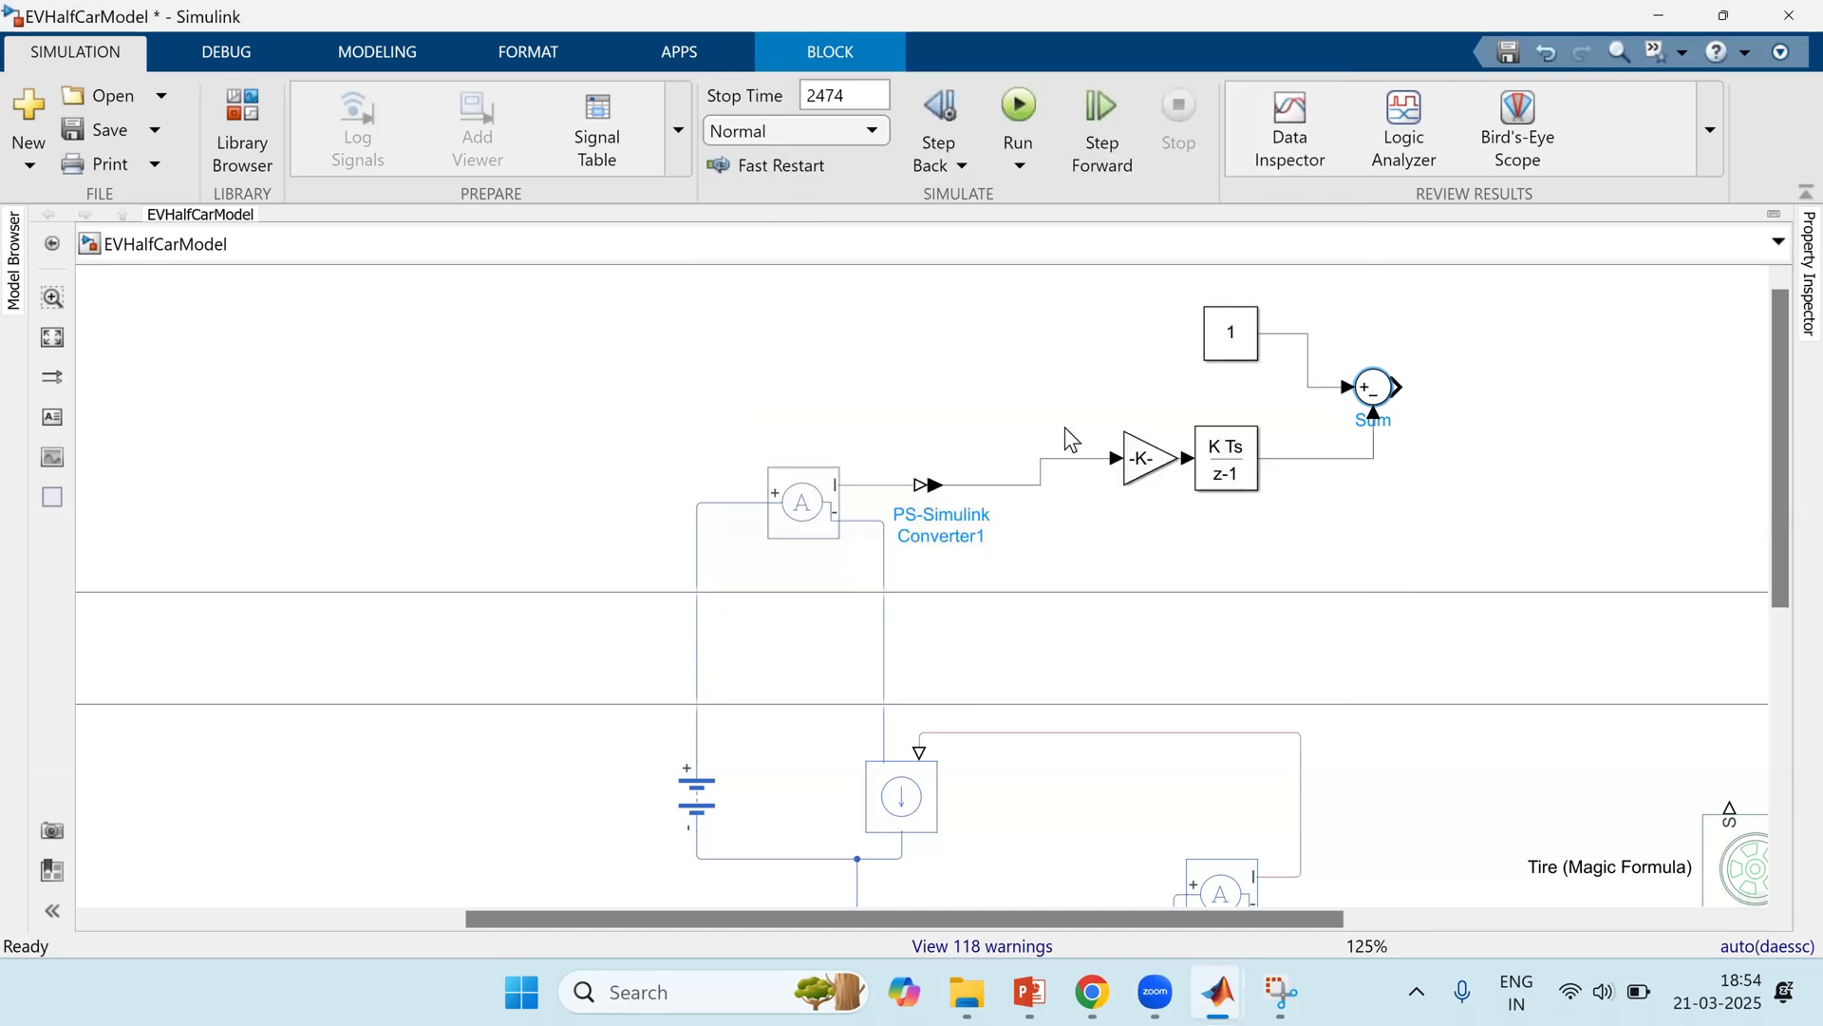
Step: Add a second Scope block beside the Sum block's output
key("space")
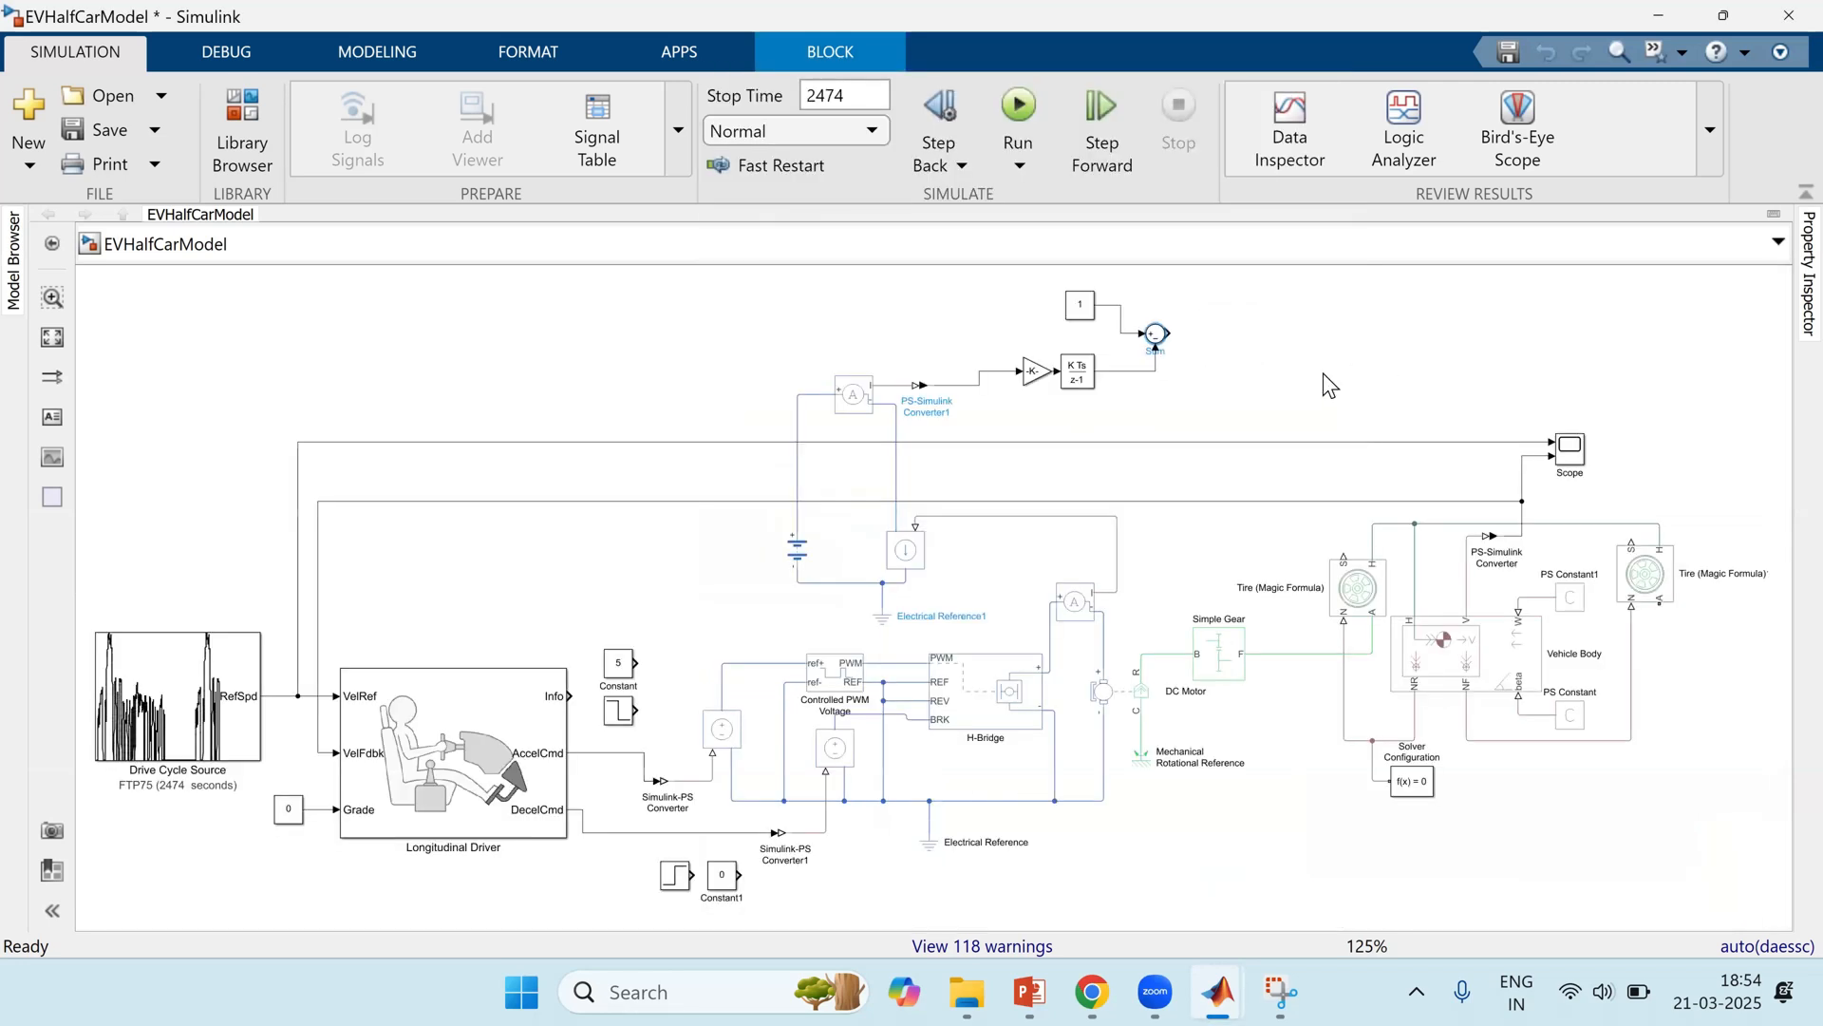
left_click(1328, 385)
left_click(1088, 317)
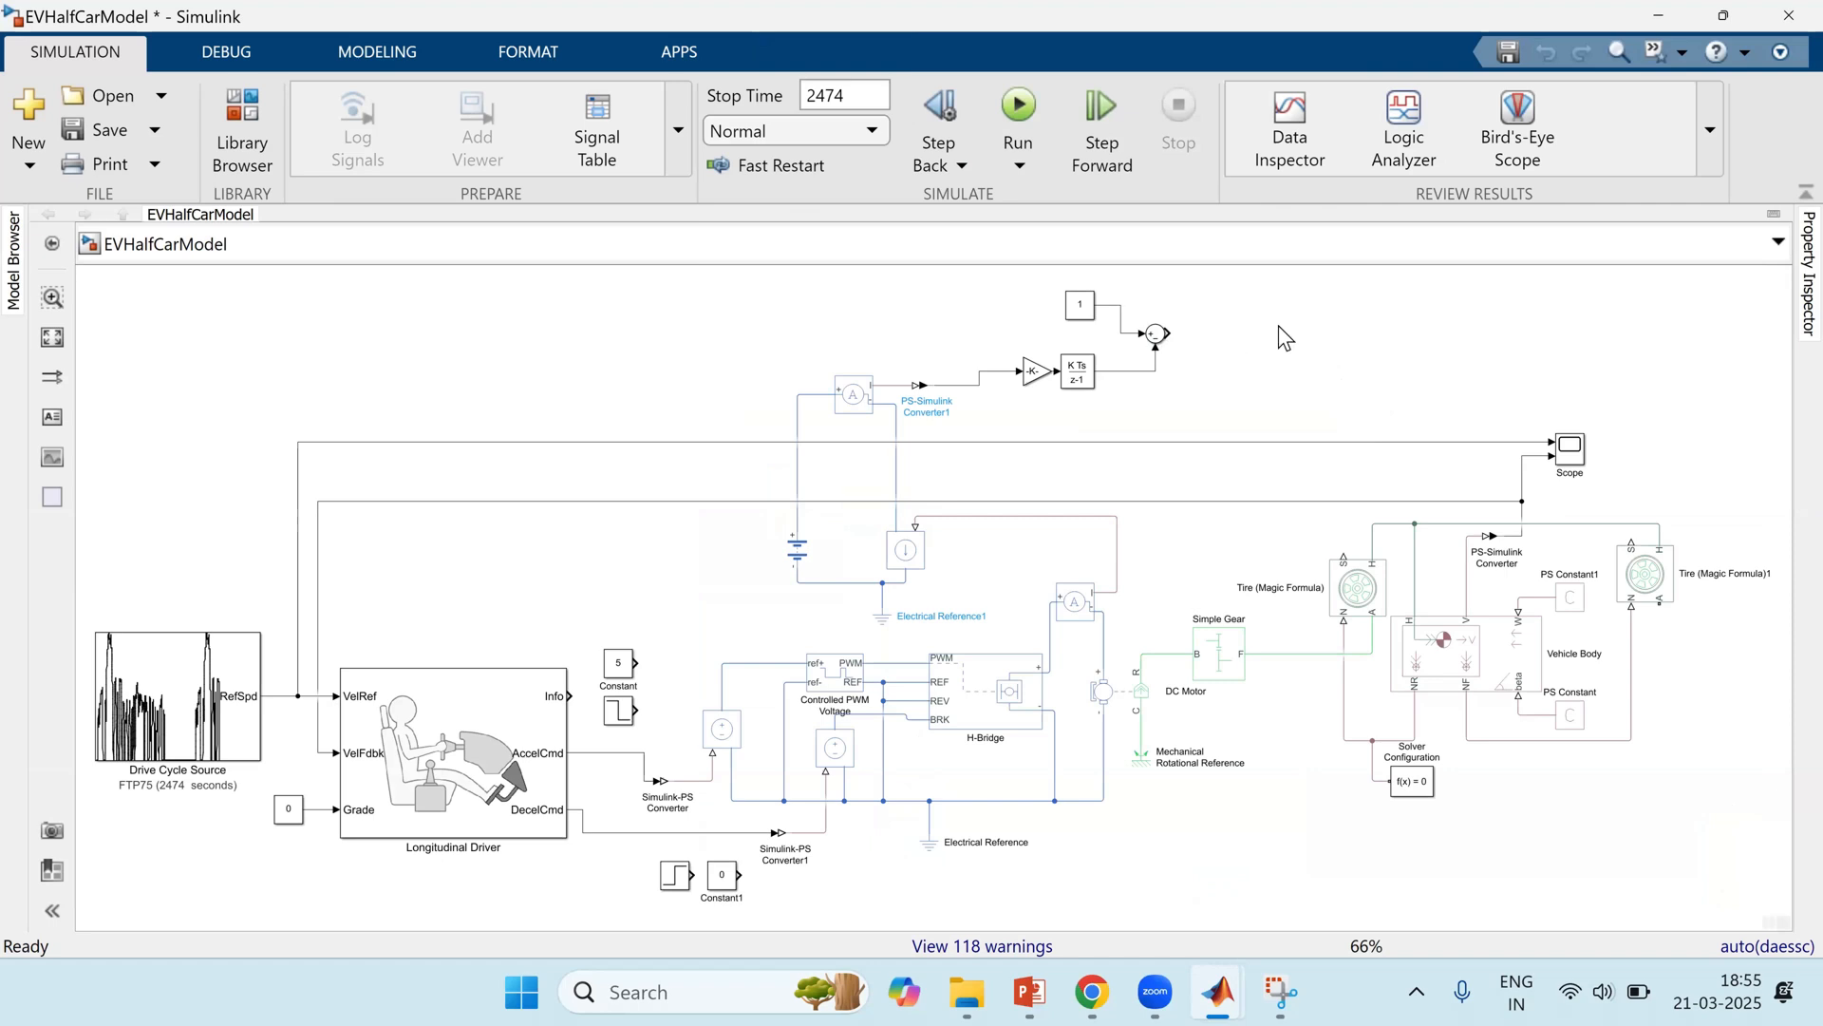
double_click(1262, 338)
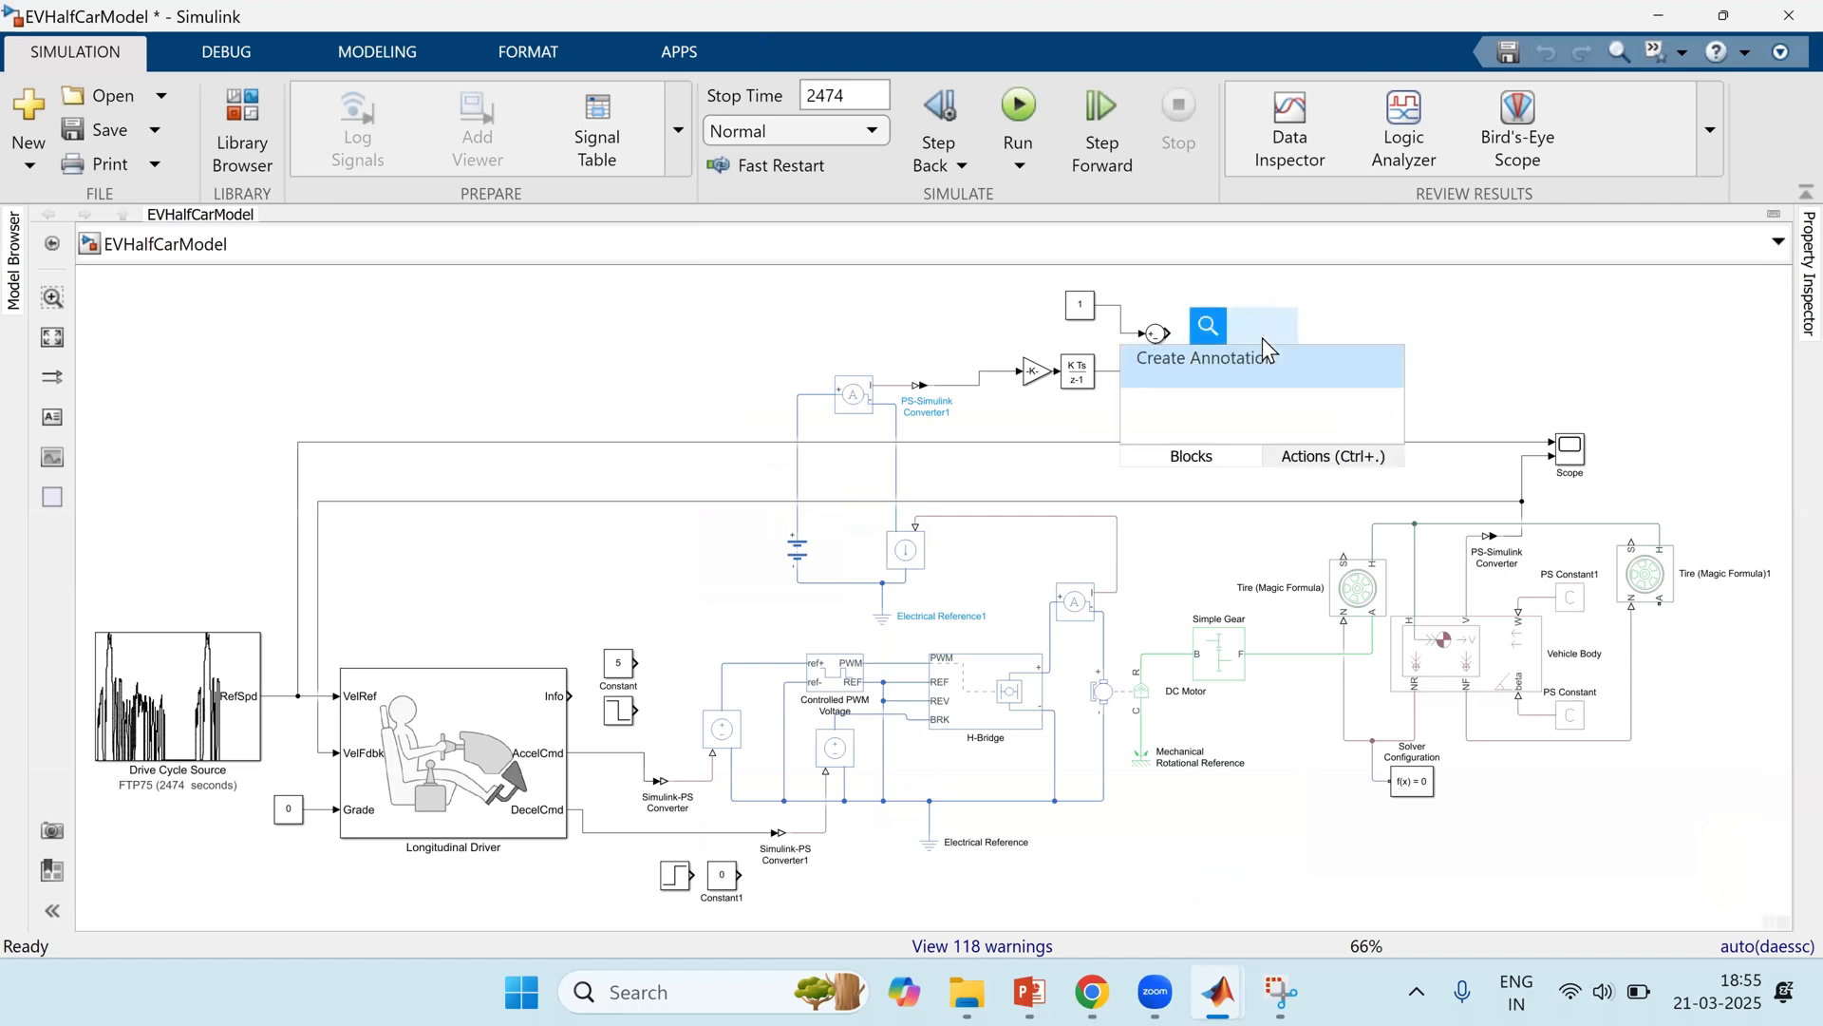
type("scop")
key("Return")
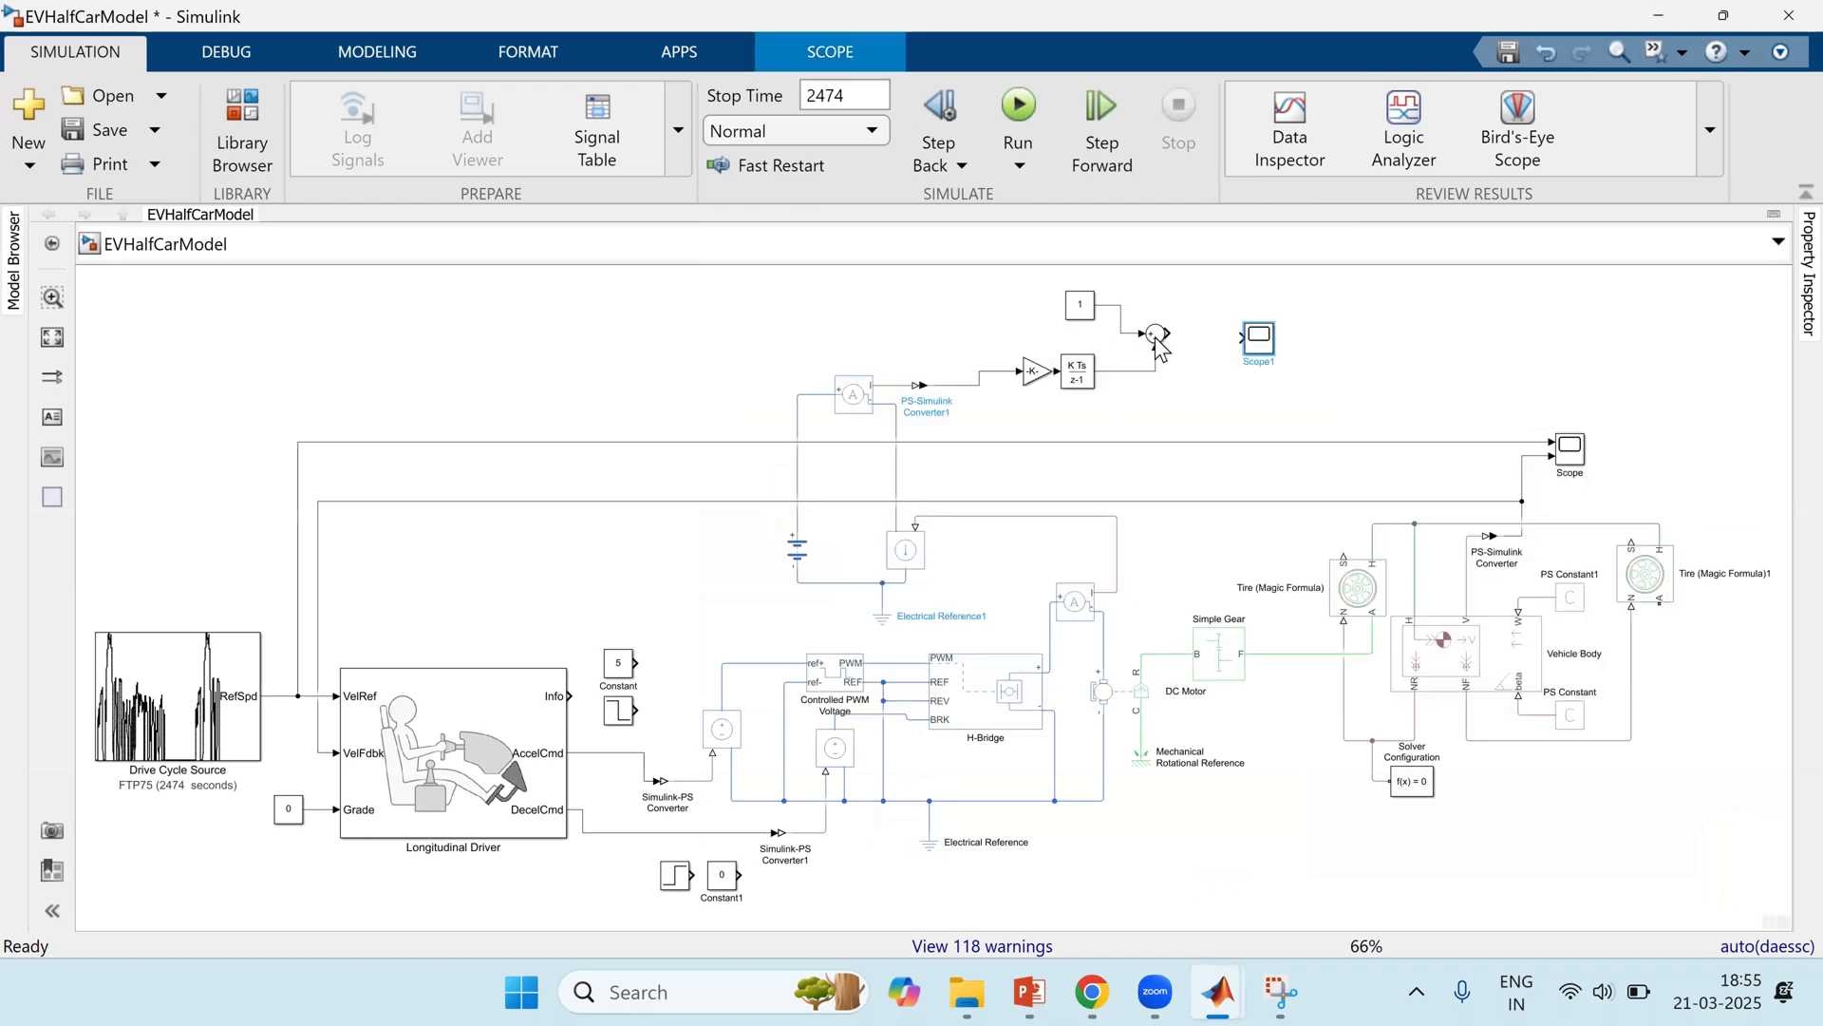
Step: Connect the Sum block's output to the second Scope and group the Gain, Discrete-Time Integrator, Constant and Sum blocks into a subsystem
left_click_drag(1168, 333, 1244, 338)
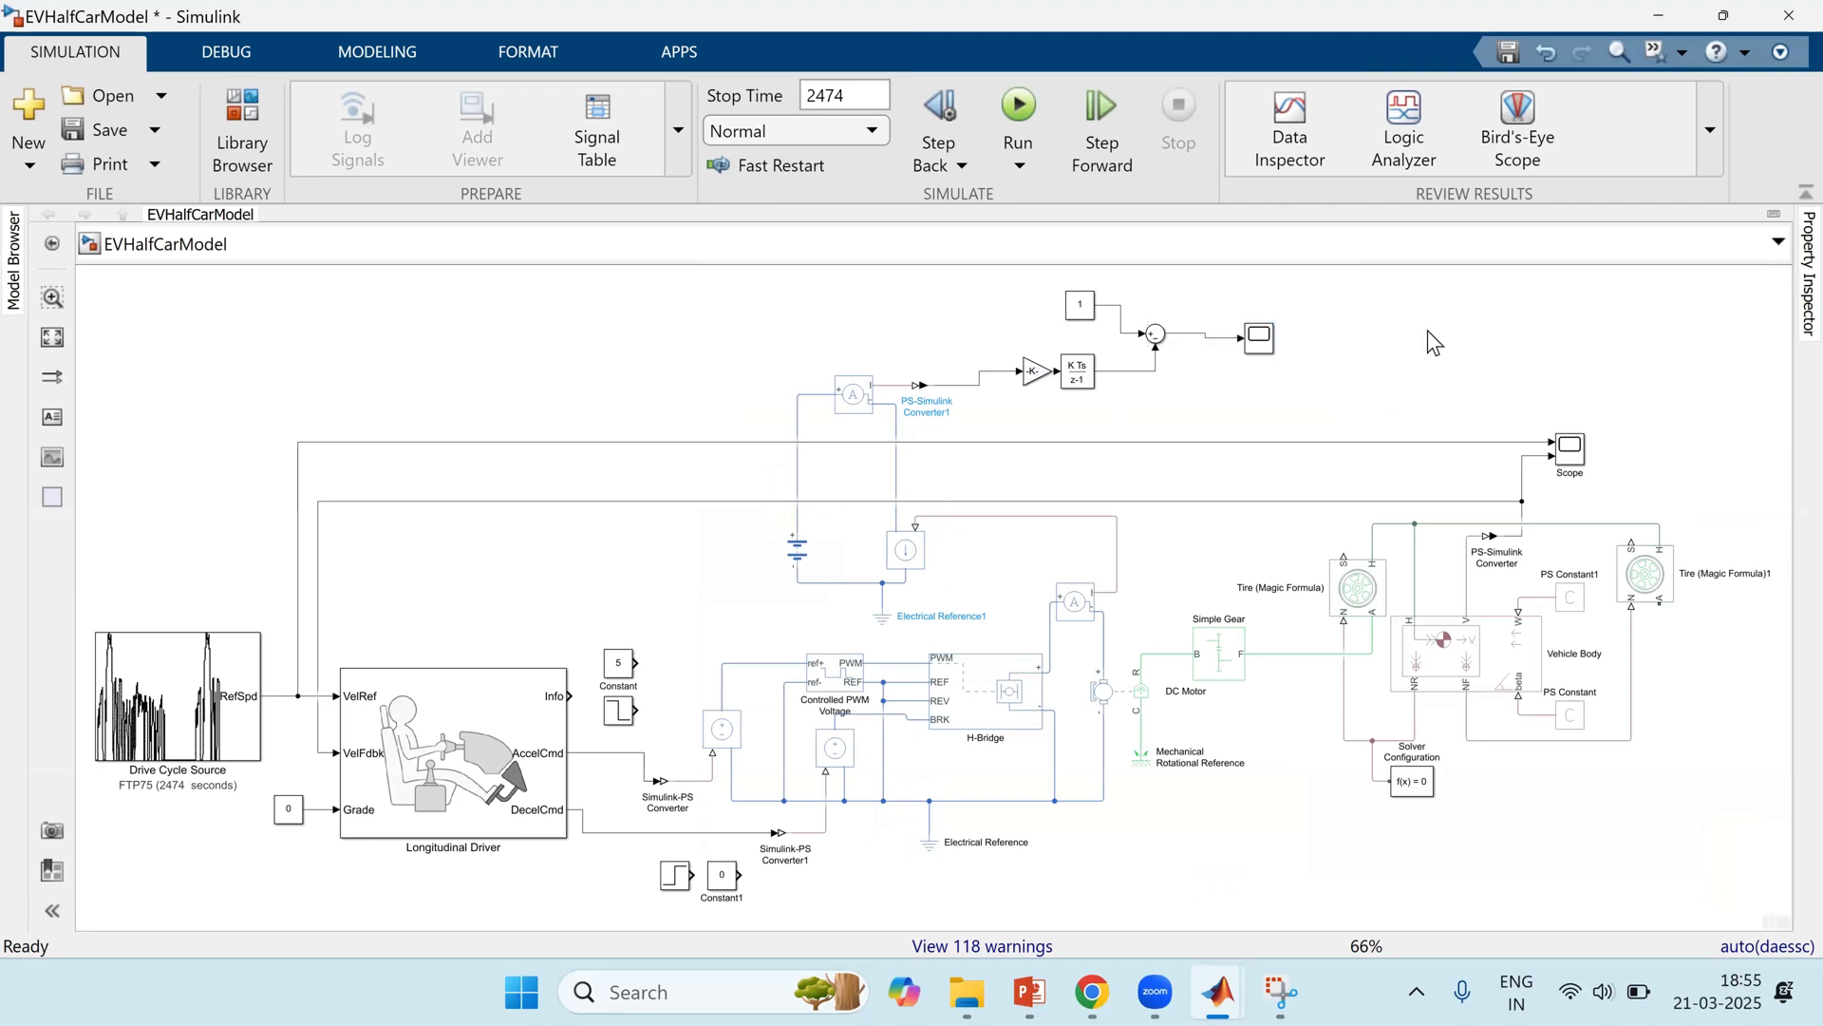
left_click(1073, 378)
left_click_drag(985, 284, 1183, 395)
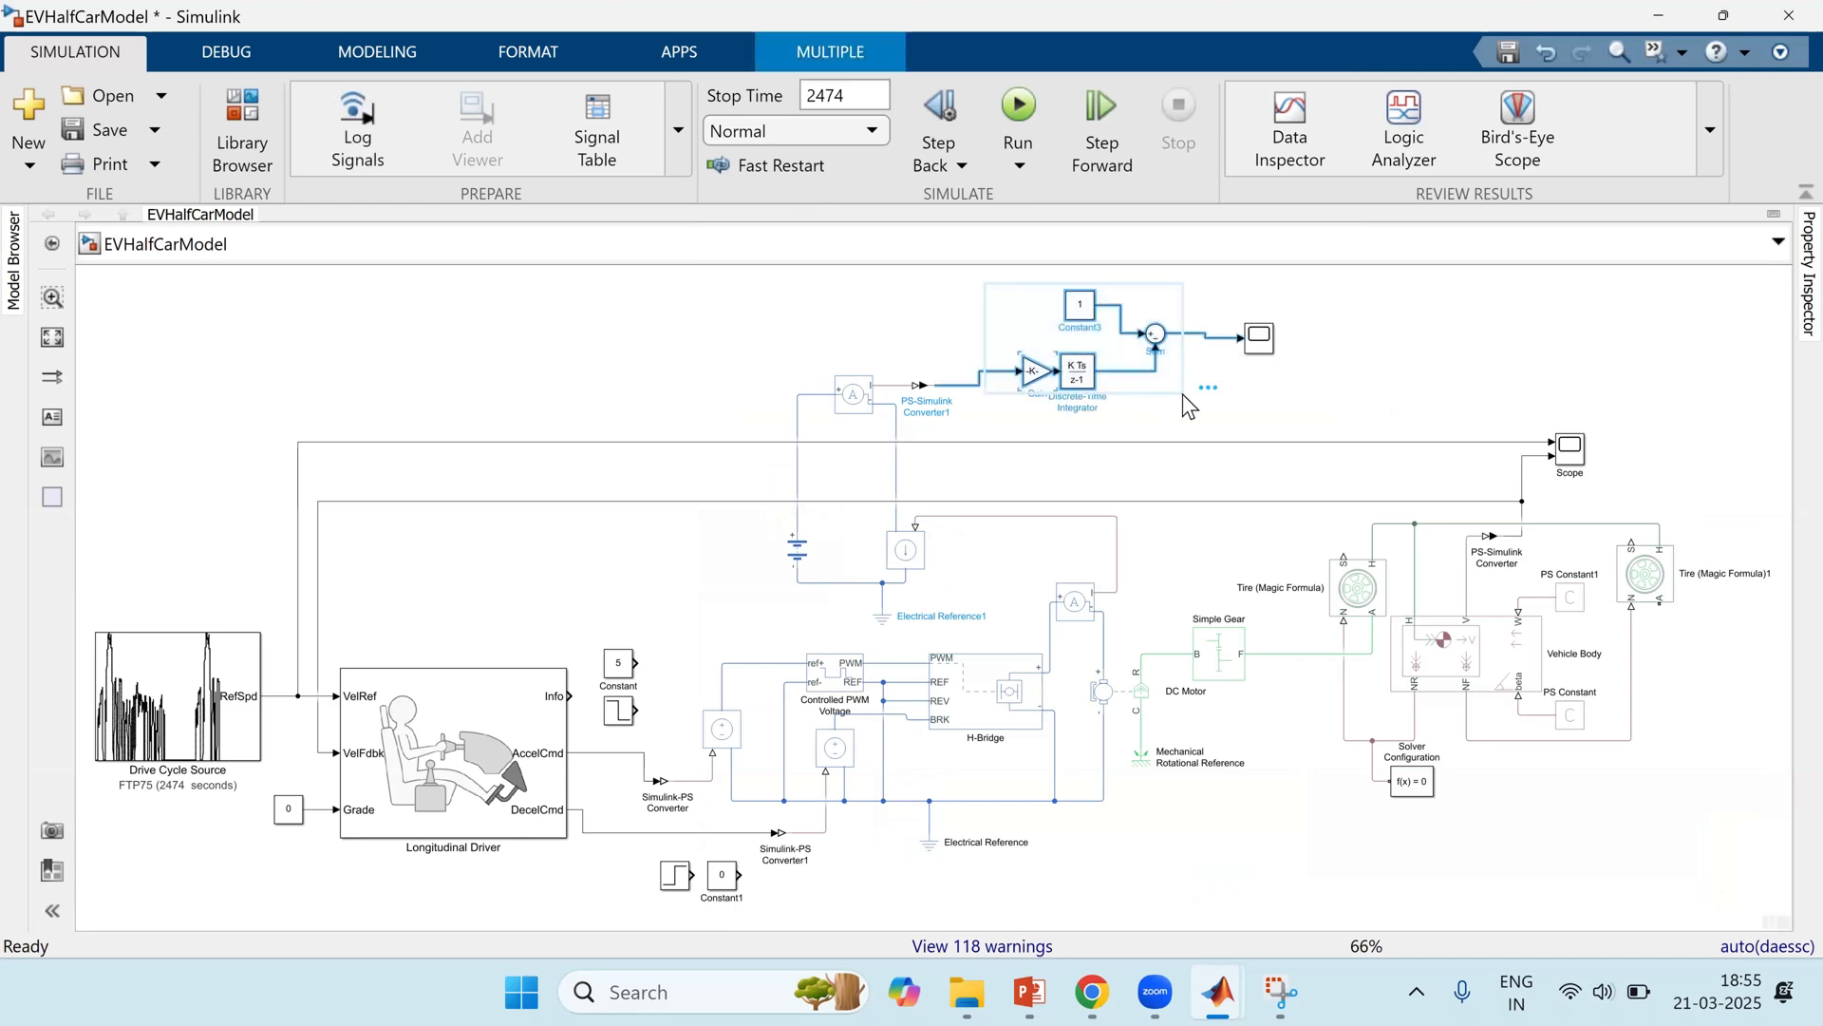
key("ctrl+g")
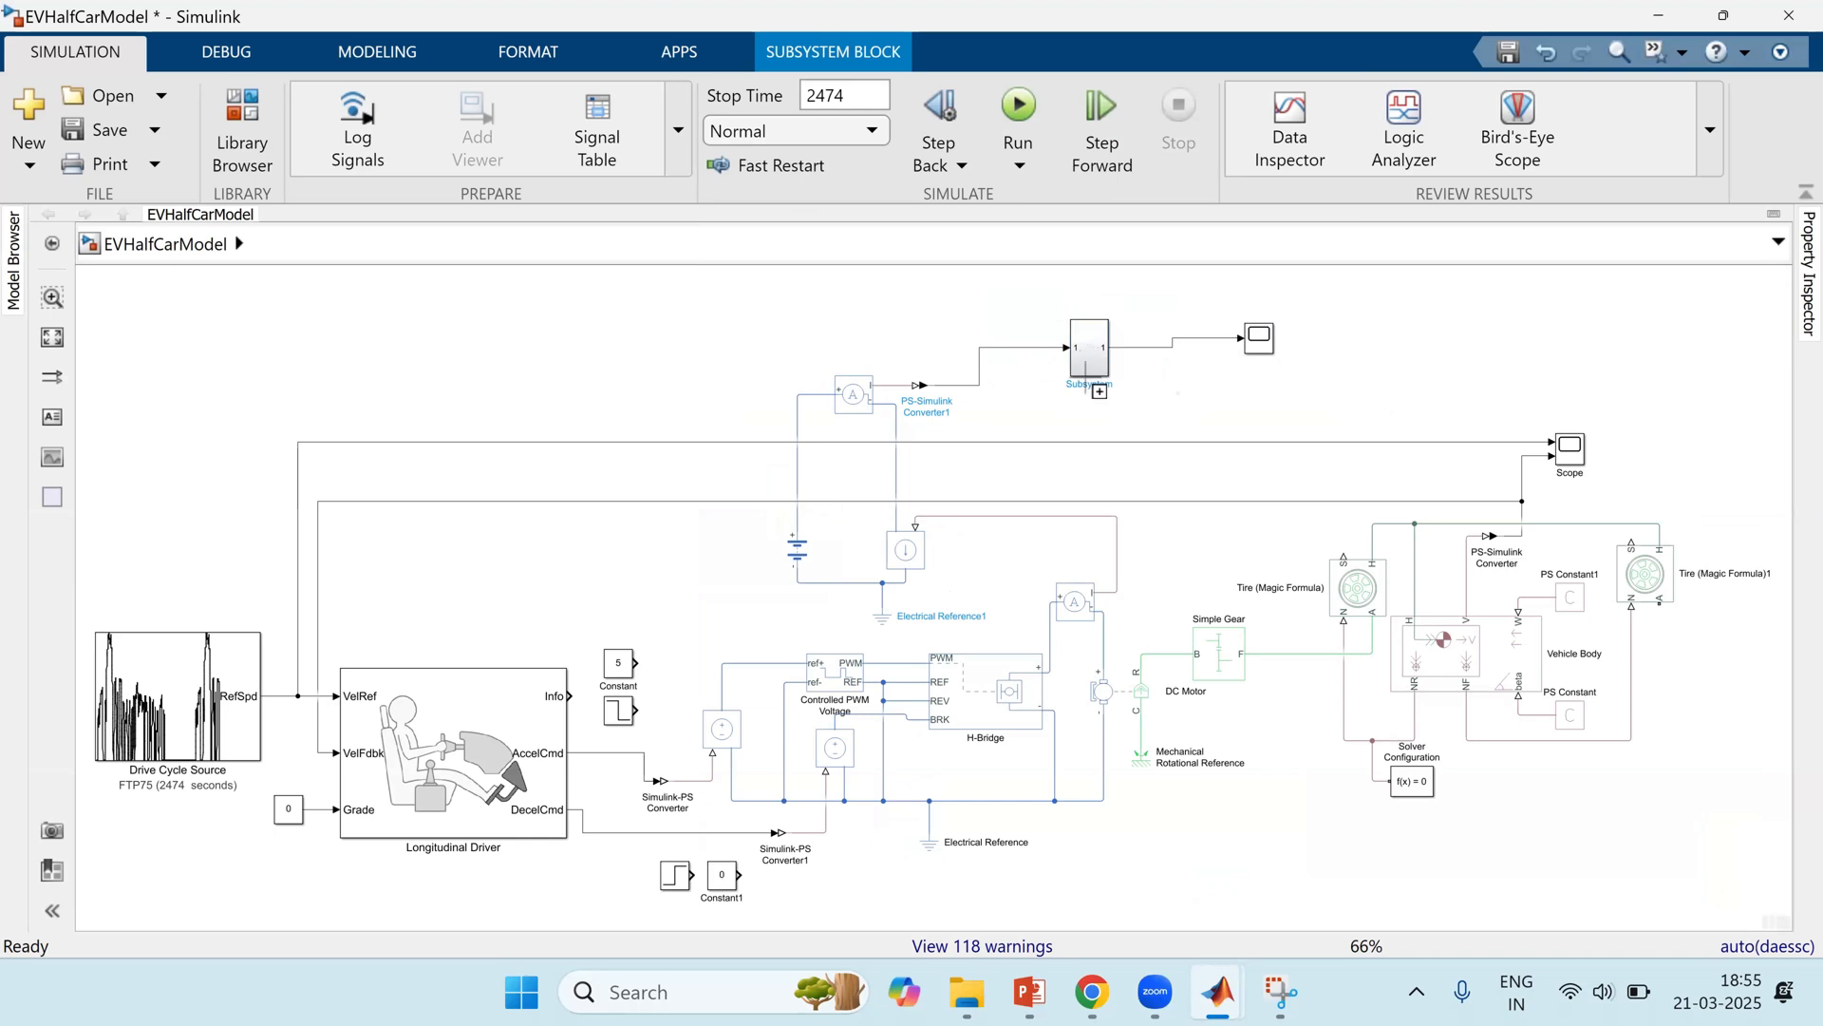
Step: Rename the new subsystem to SoC
left_click(1087, 388)
double_click(1084, 383)
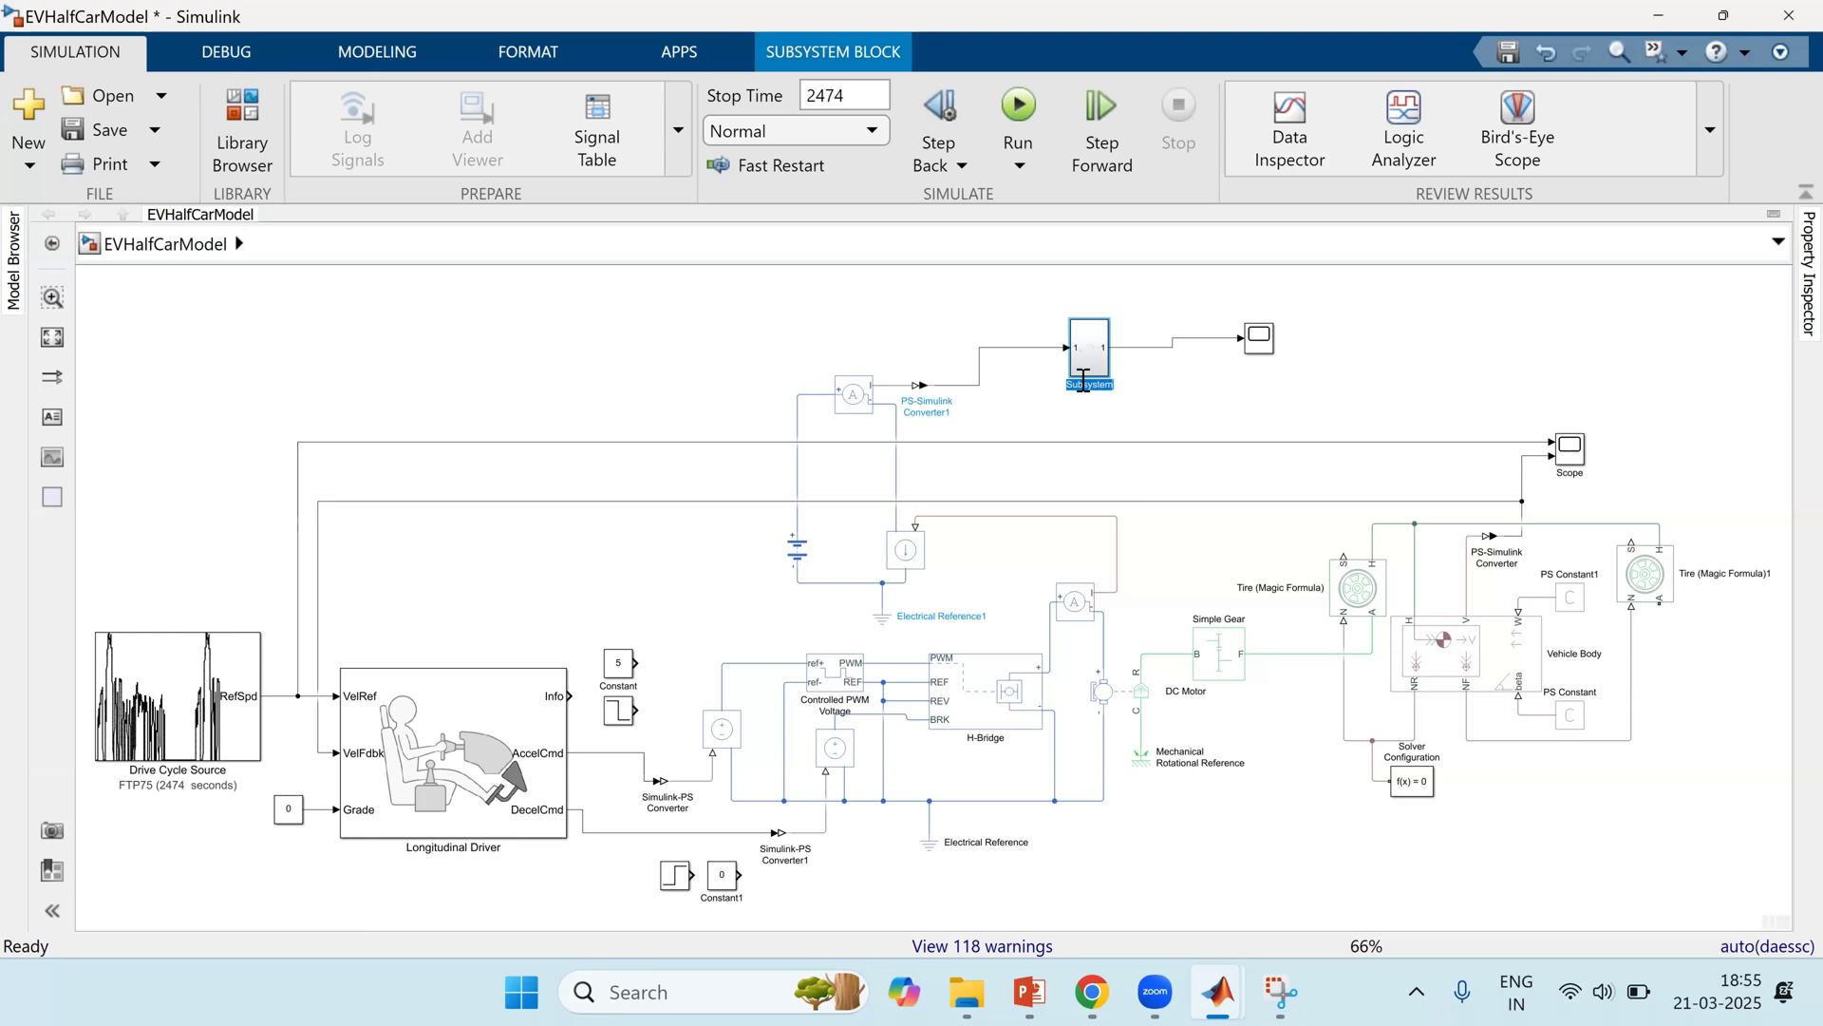
type("SoC")
left_click(1166, 416)
Step: Align the SoC subsystem and its Scope closely with PS-Simulink Converter1's output and place the converter's name above its block
scroll(1221, 357, "down", 1)
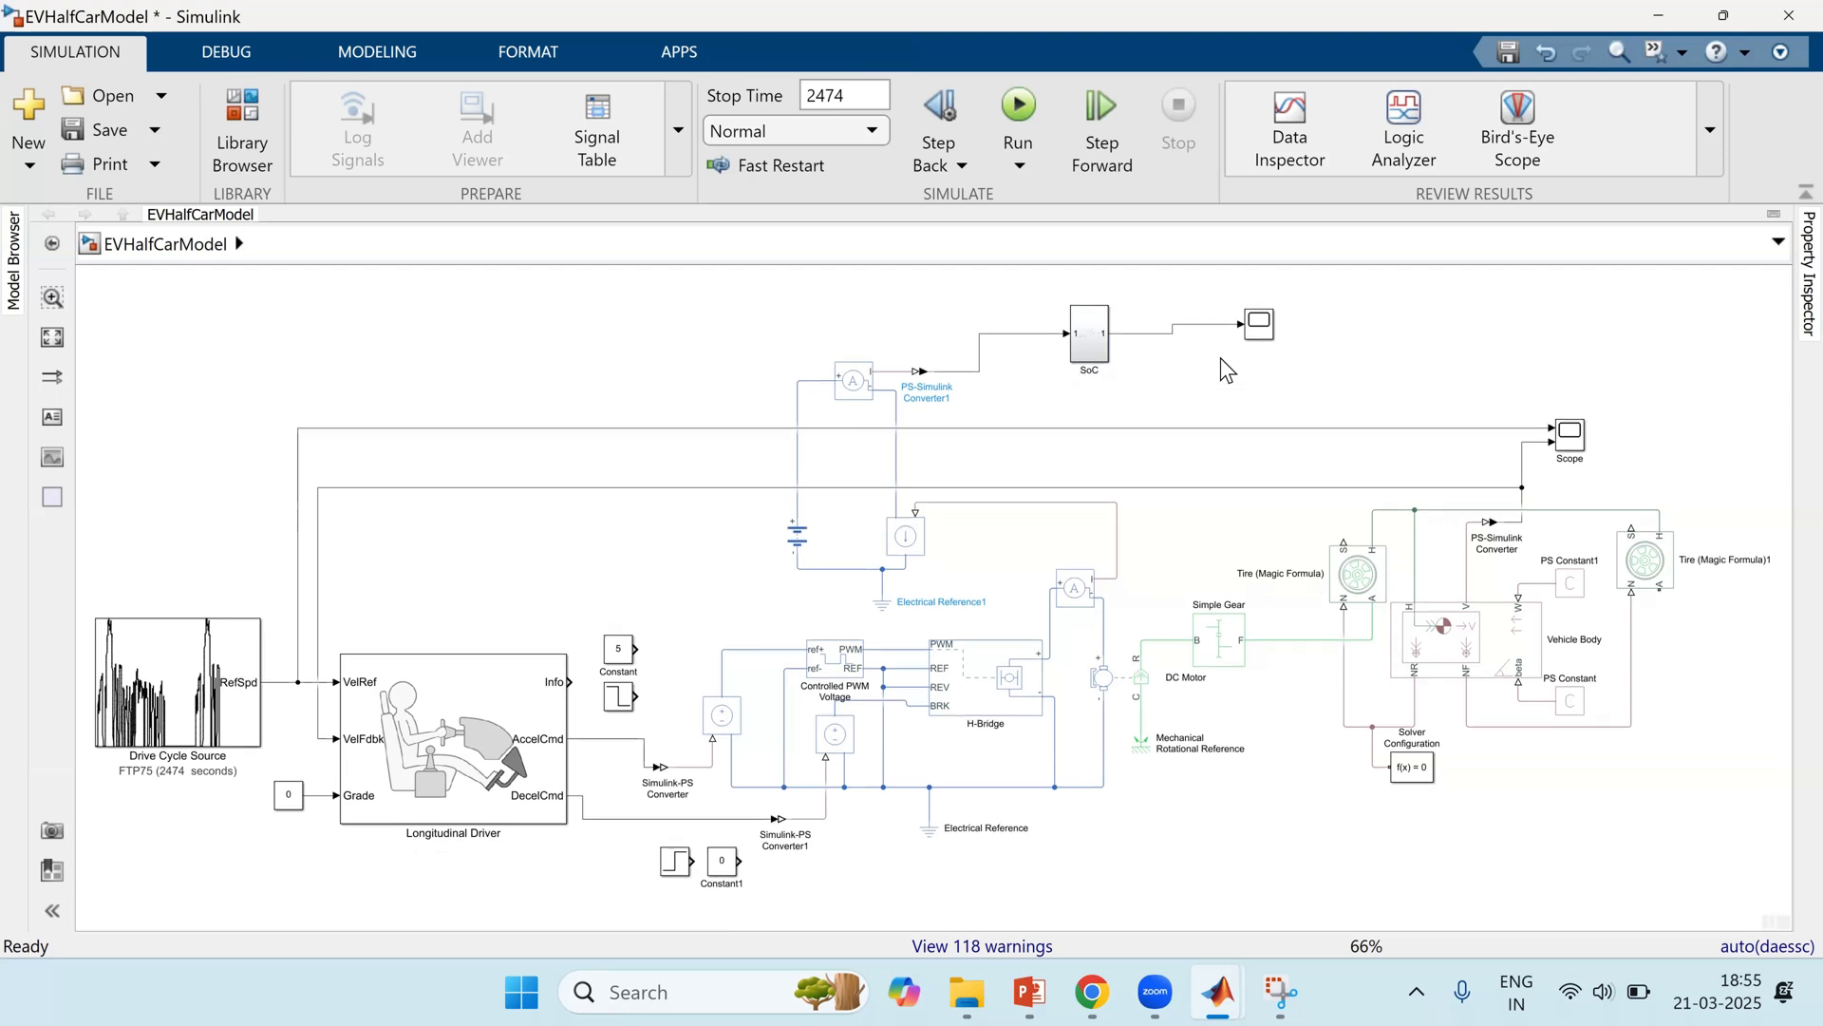
left_click_drag(1242, 333, 1128, 340)
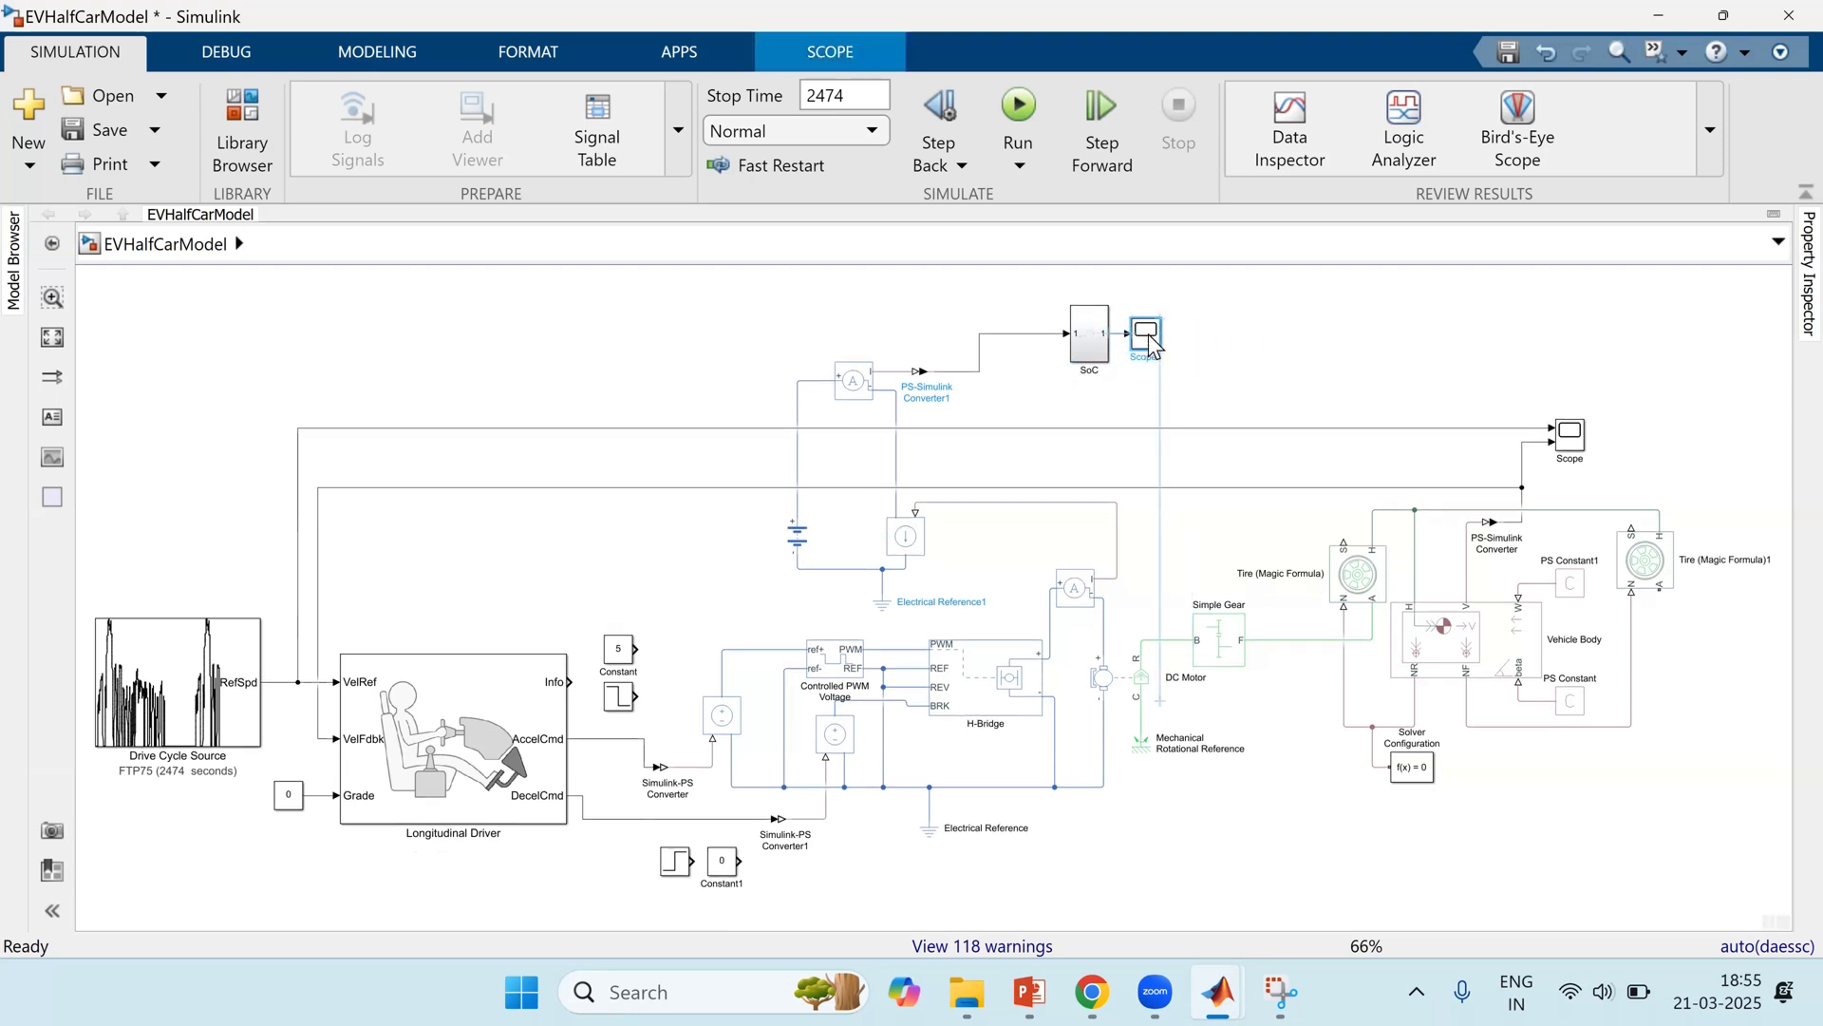
mouse_move(1065, 278)
left_mouse_down()
mouse_move(1151, 361)
mouse_move(1040, 356)
mouse_move(993, 378)
left_mouse_up()
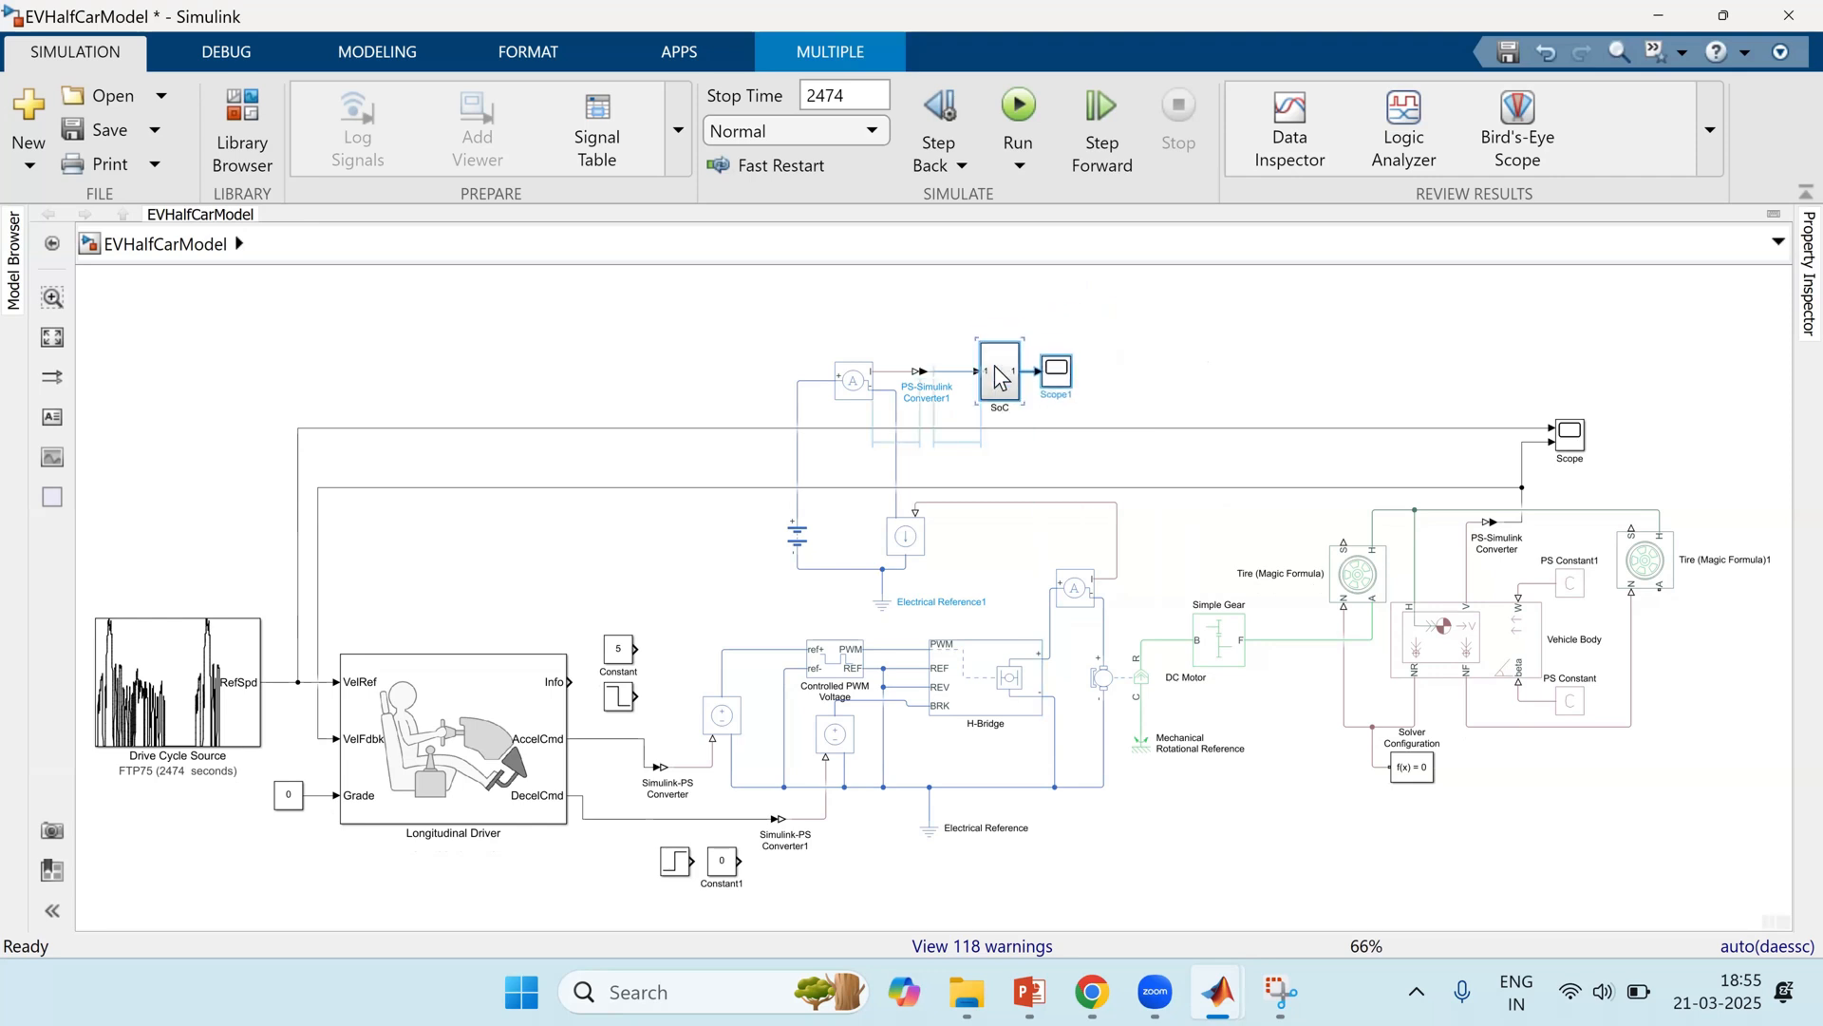
left_click(1307, 300)
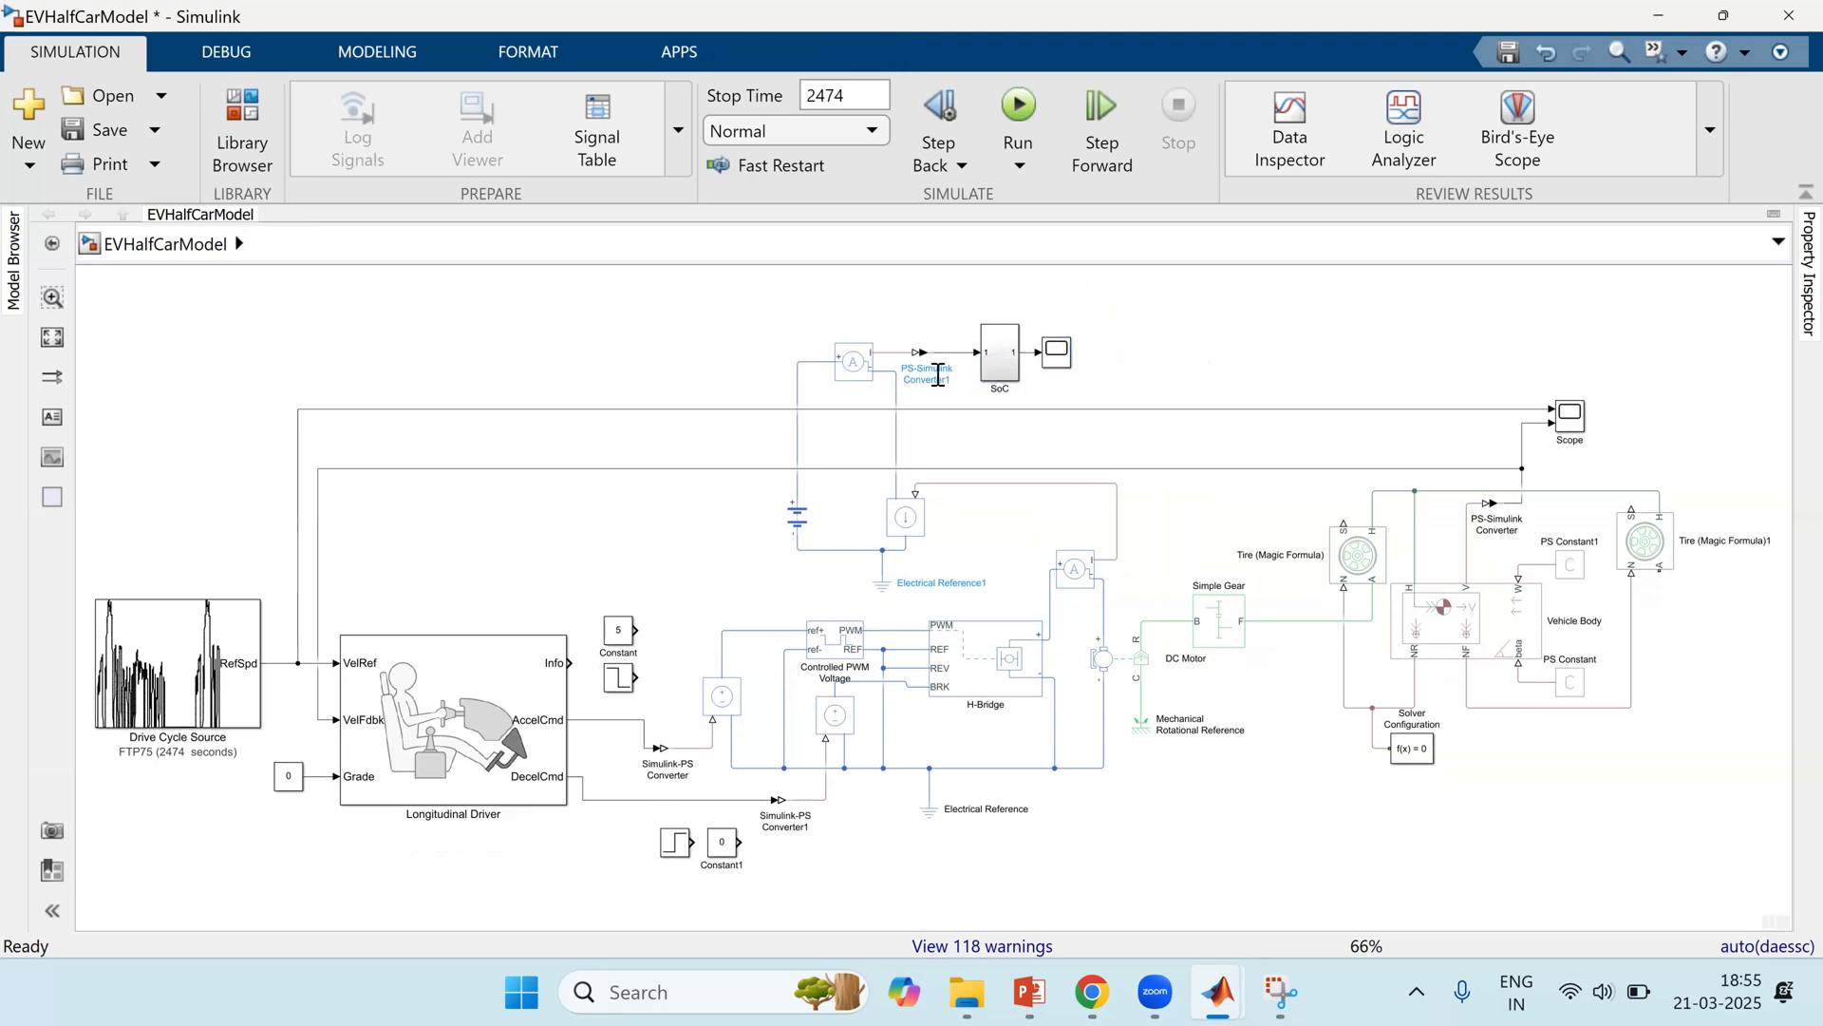
left_click_drag(931, 372, 935, 316)
left_click(1320, 329)
Step: Run the simulation and examine the state-of-charge curve in an enlarged Scope1 window
key("space")
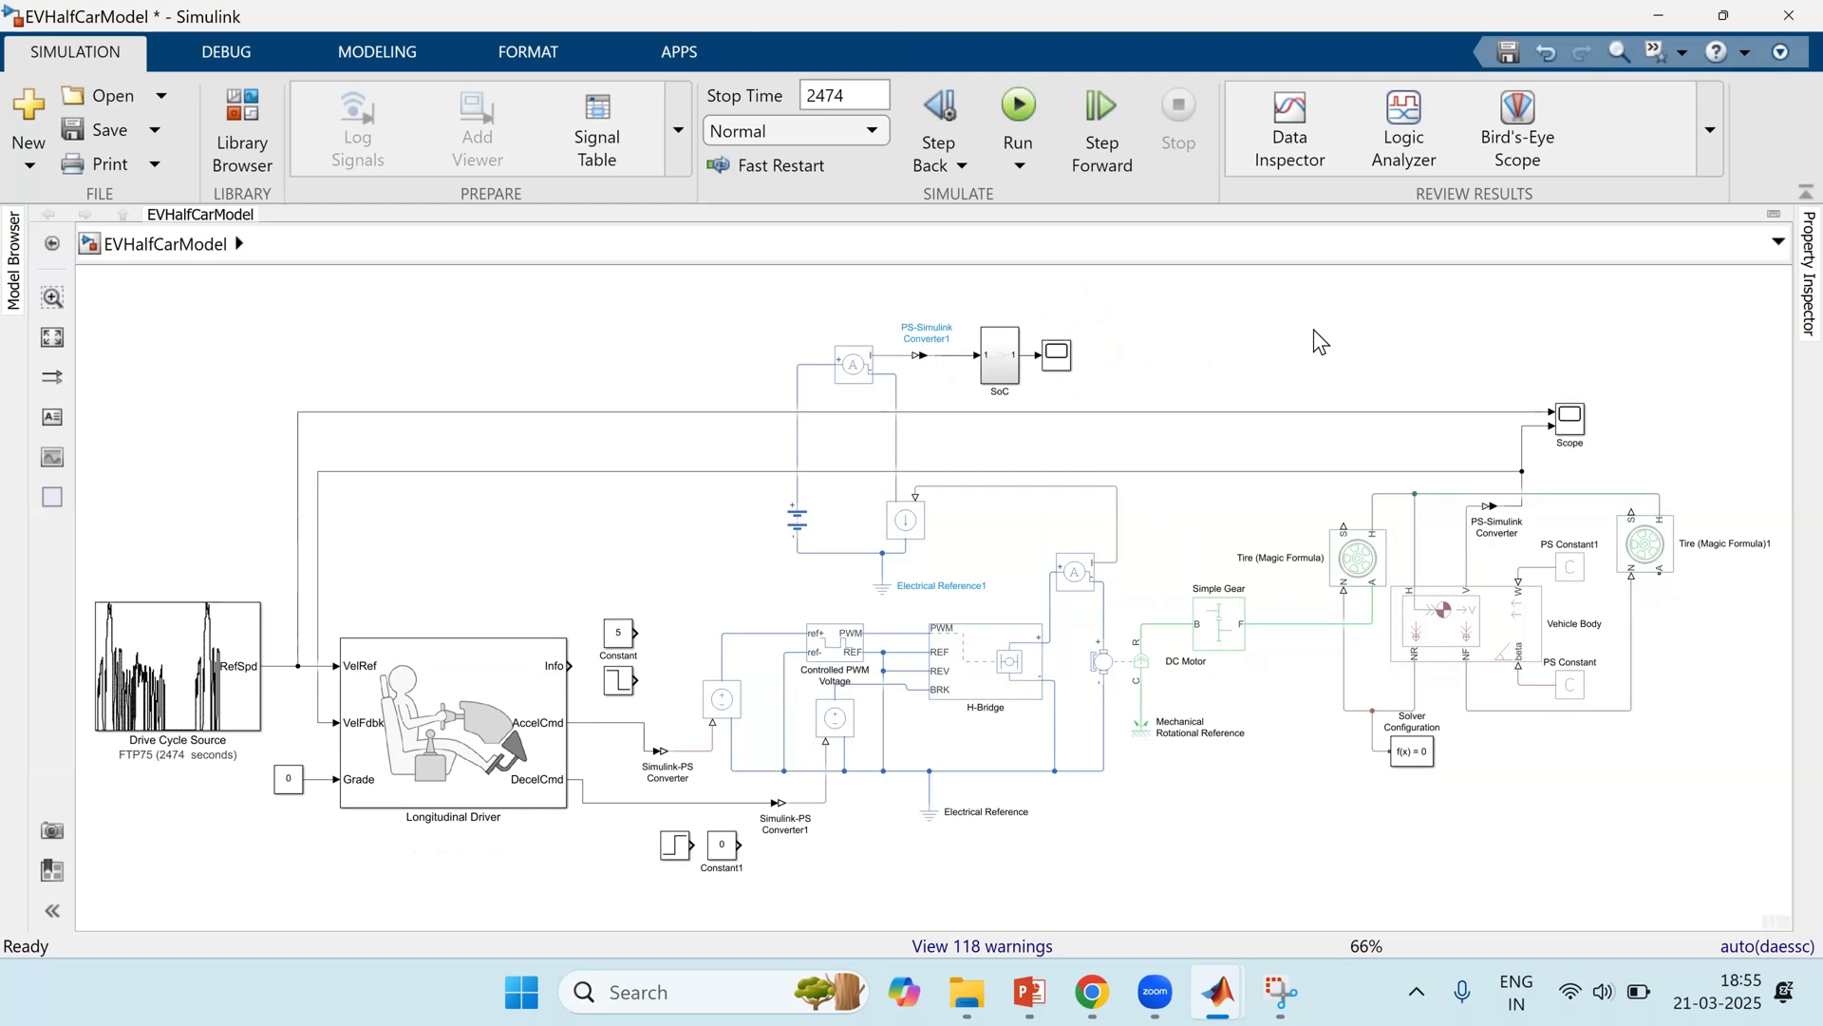
left_click(1014, 108)
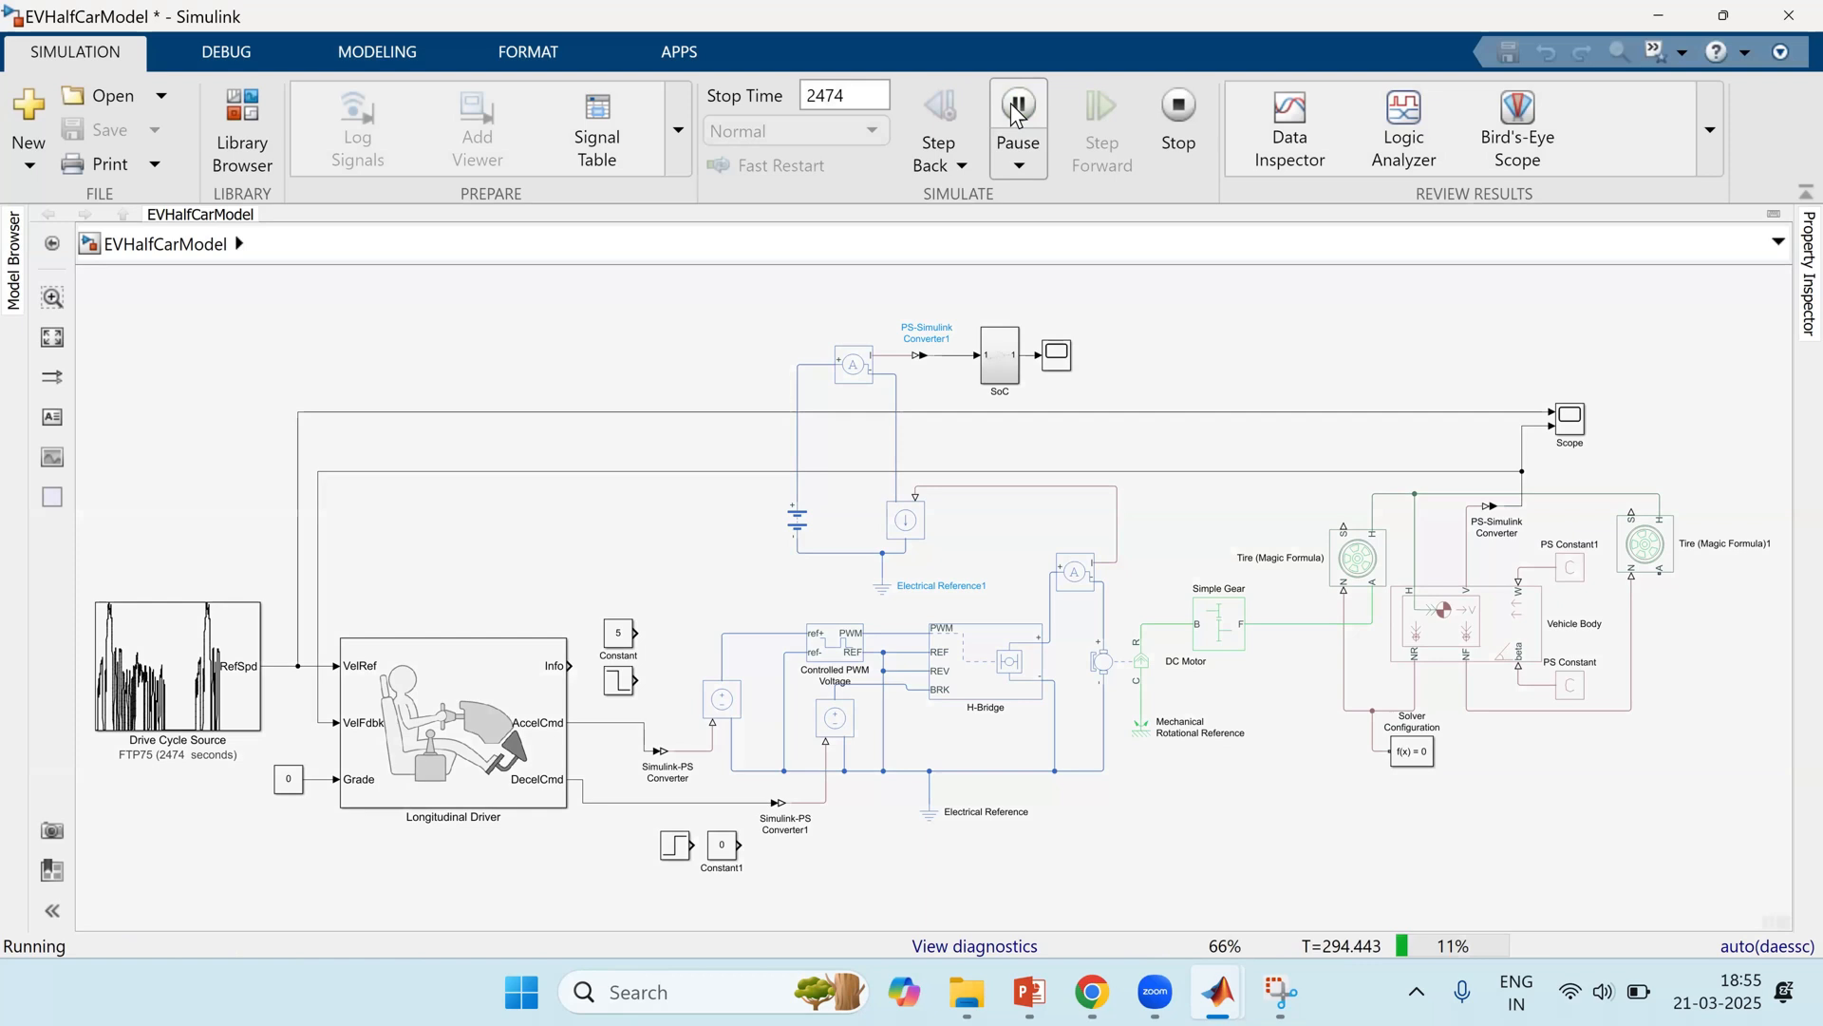
double_click(1063, 348)
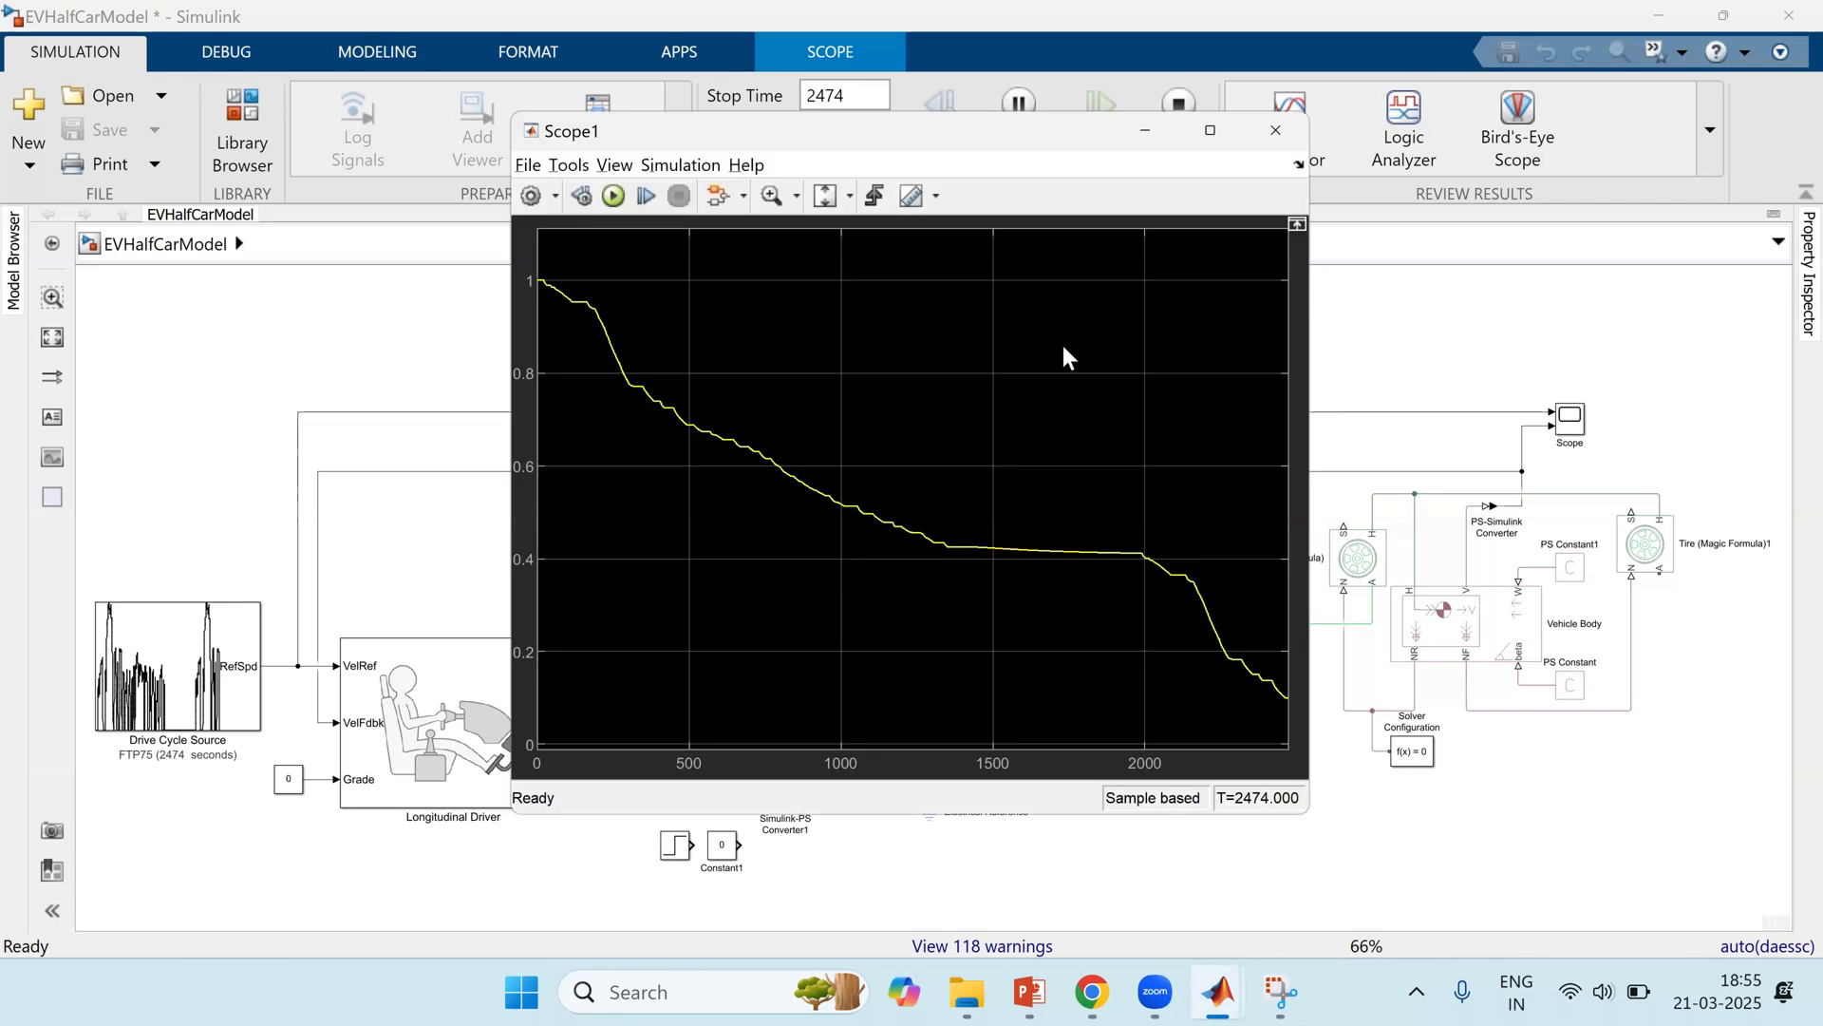
left_click(1212, 132)
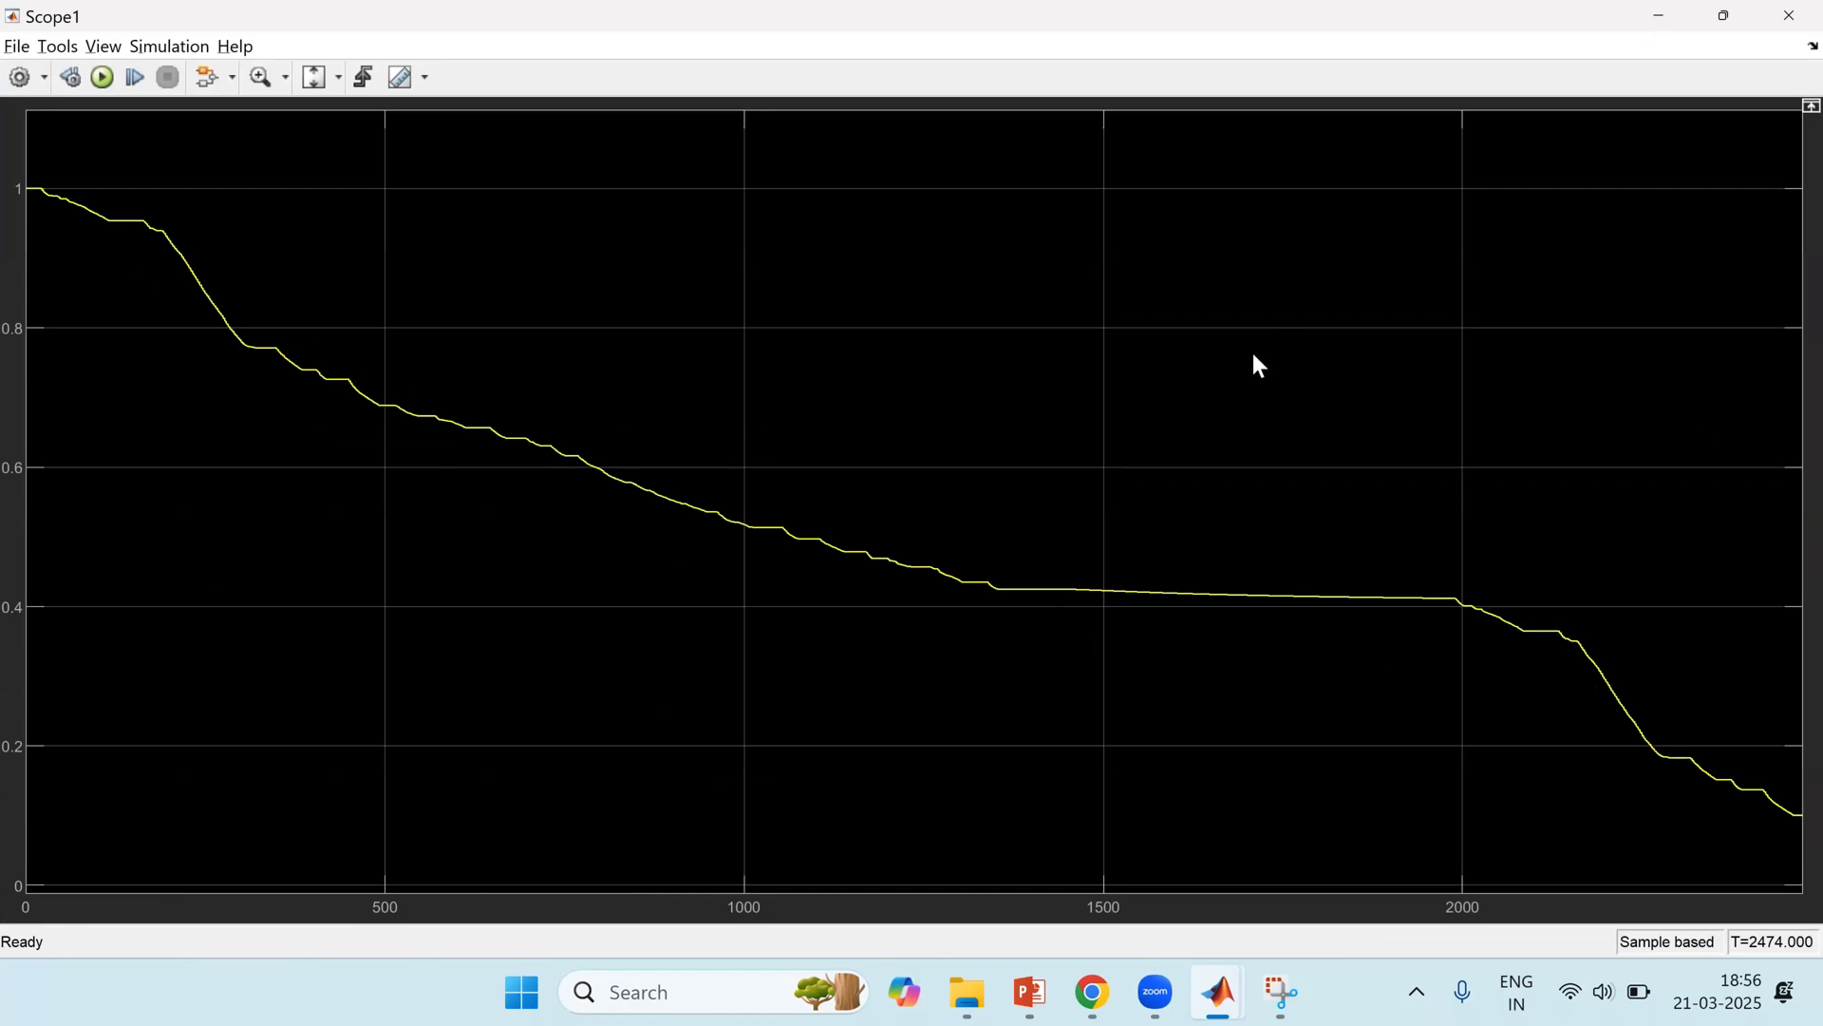
key("alt+Tab")
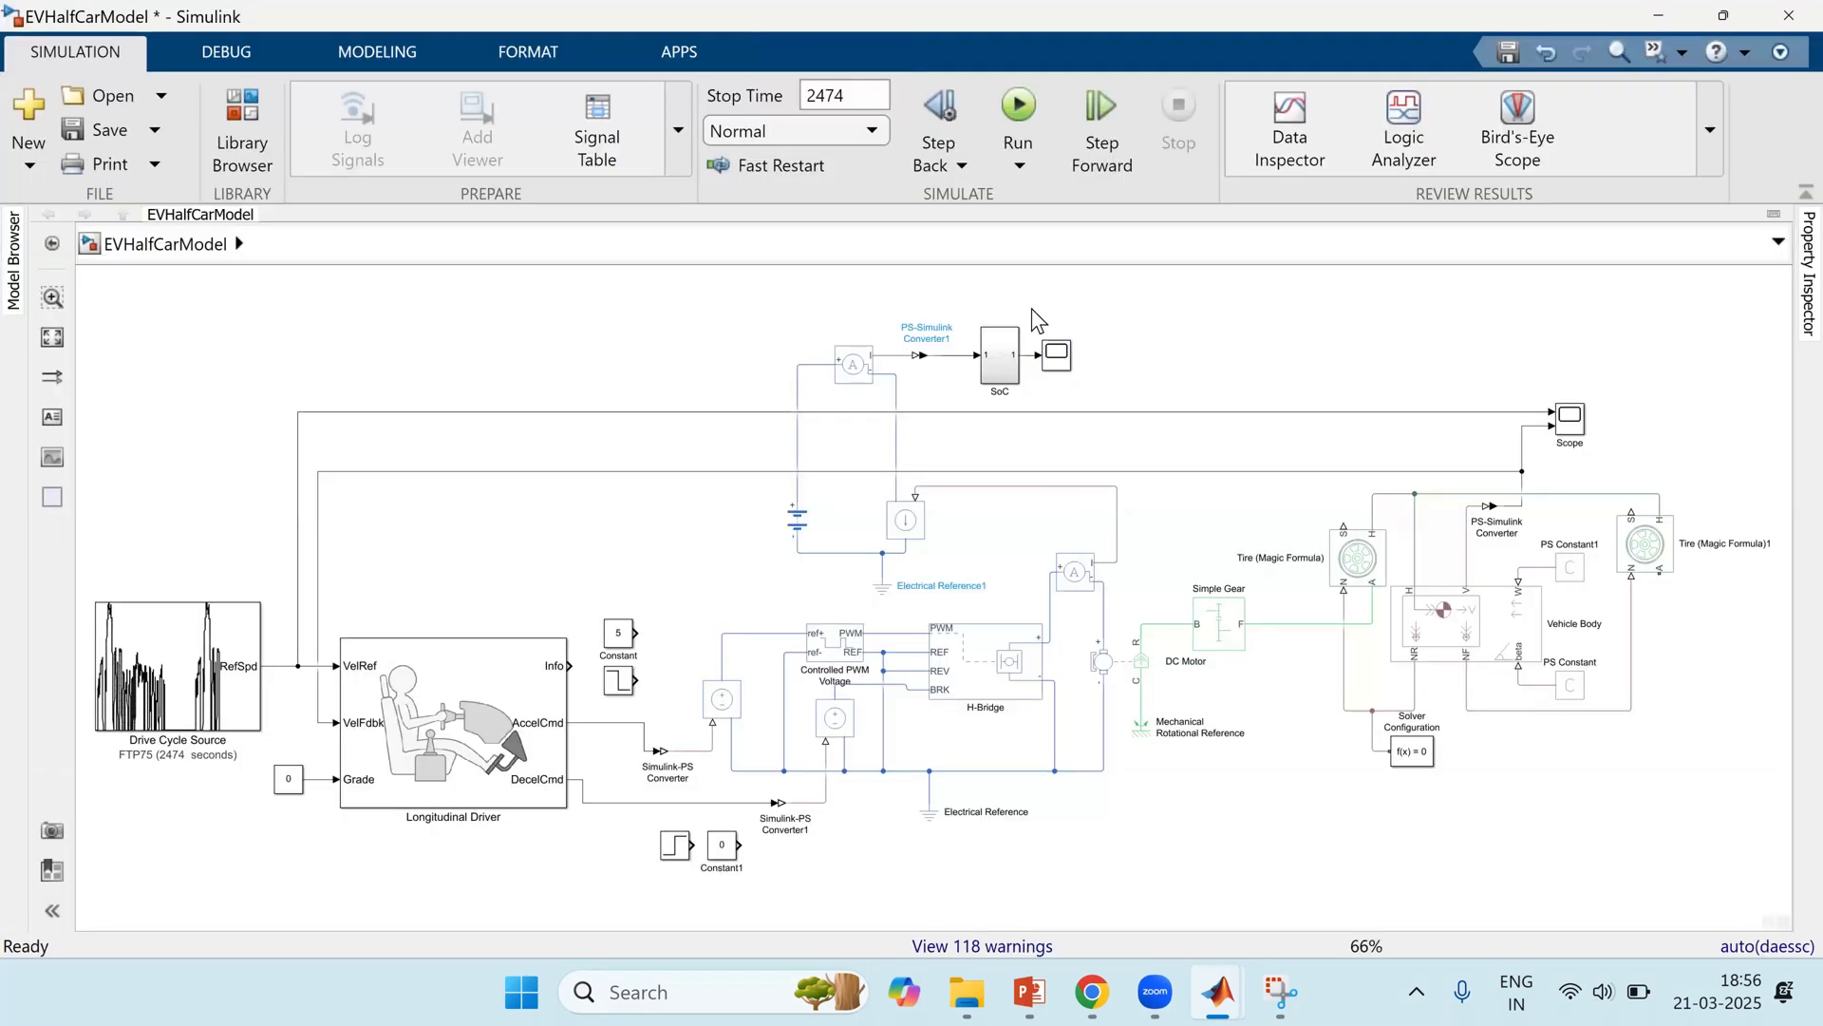
Step: Add a Display block above Scope1 and connect it to the SoC subsystem's output
double_click(1058, 298)
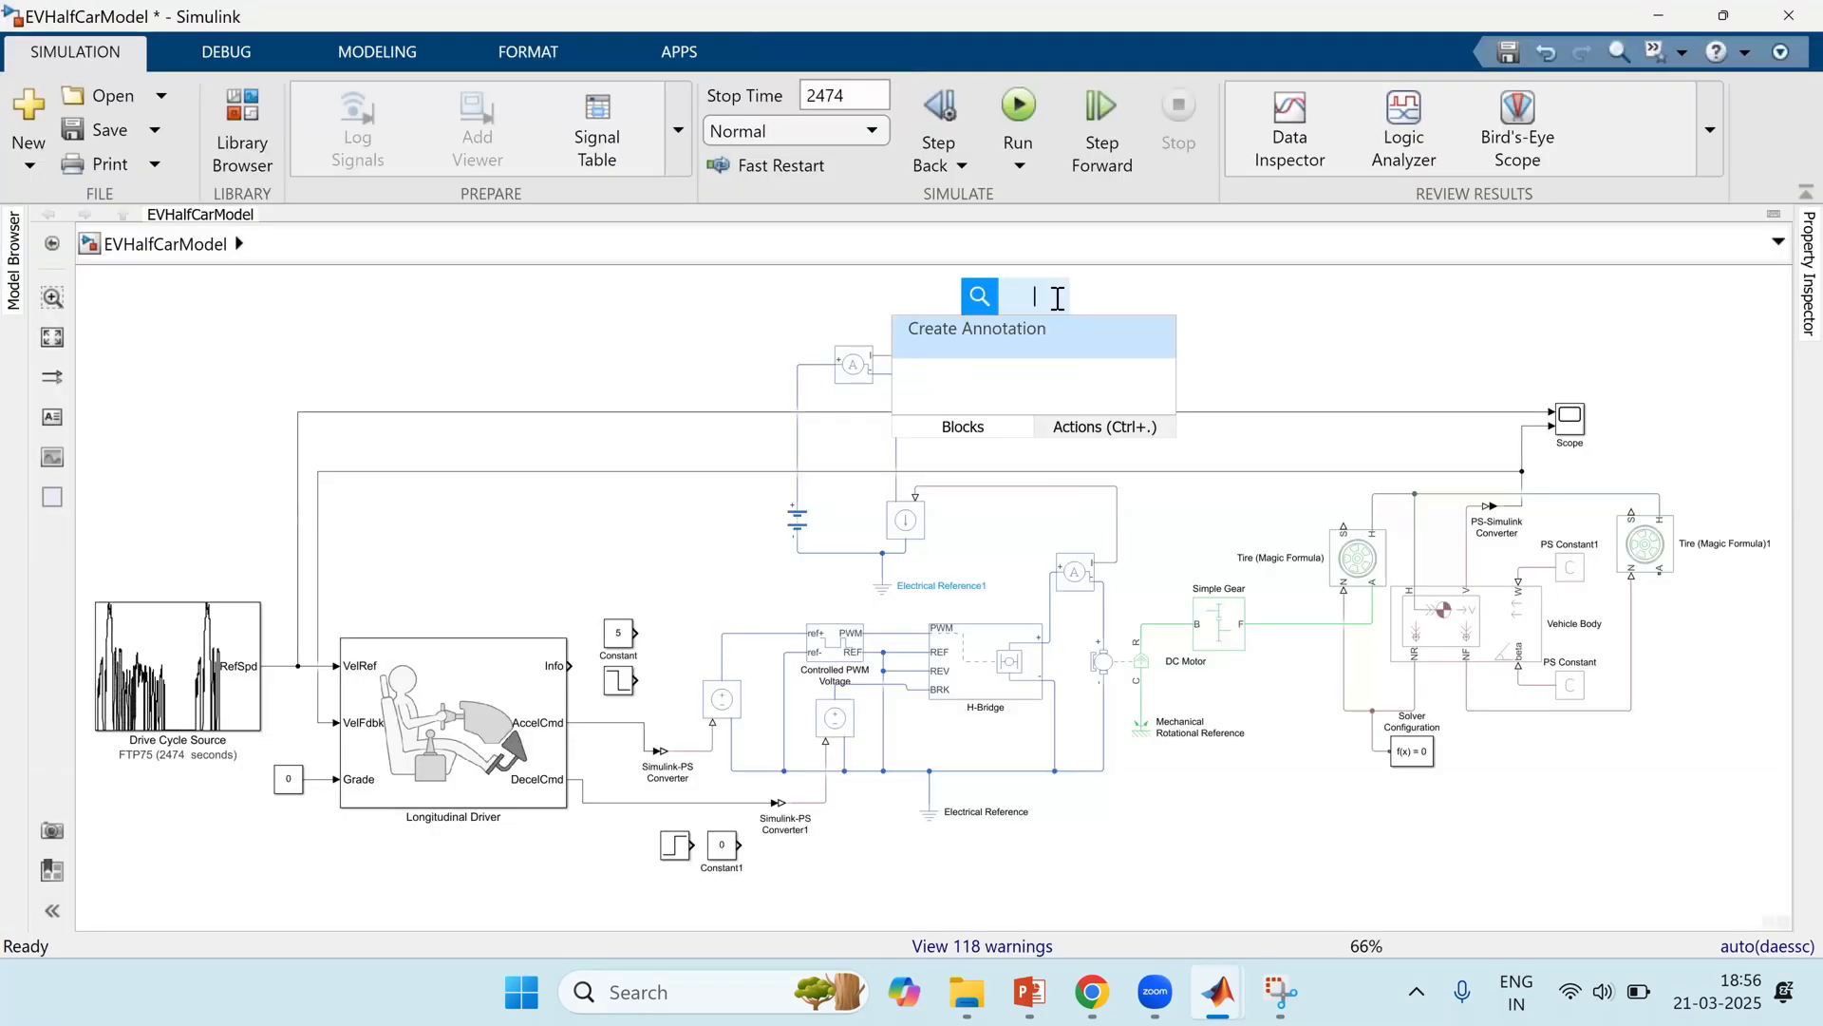
type("disp")
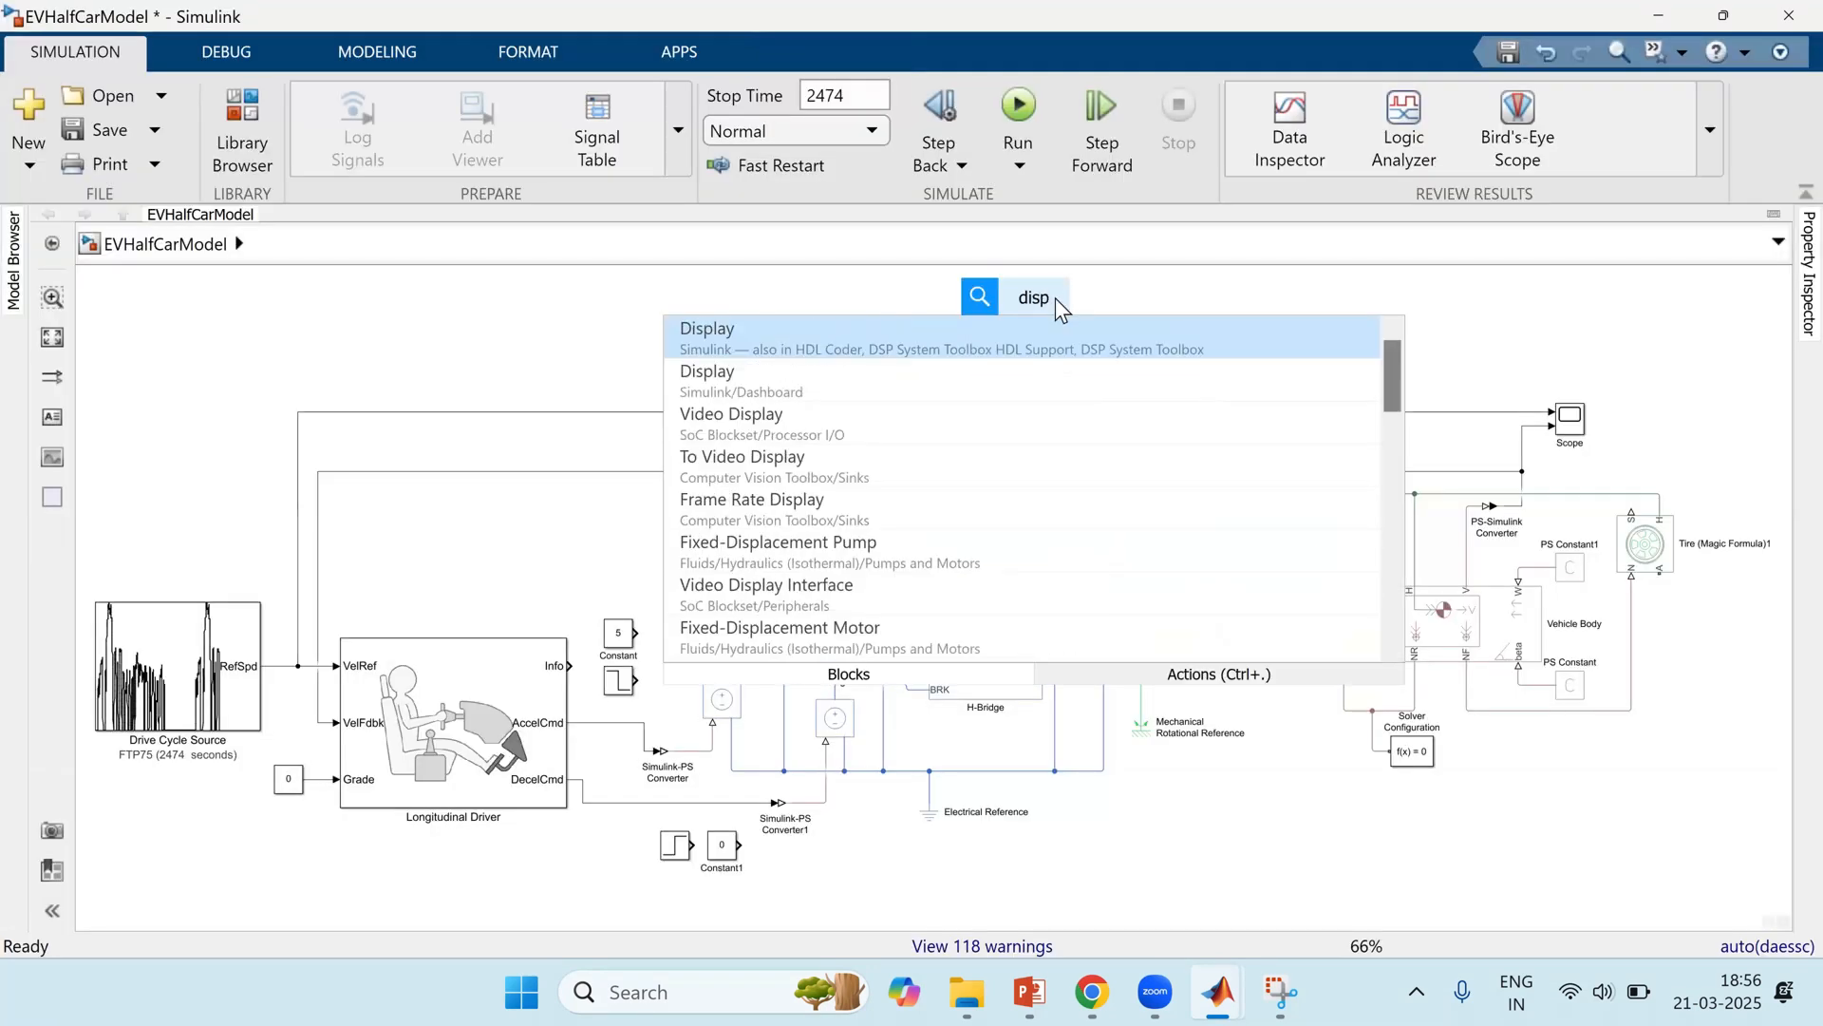
key("Return")
left_click_drag(1055, 308, 1139, 308)
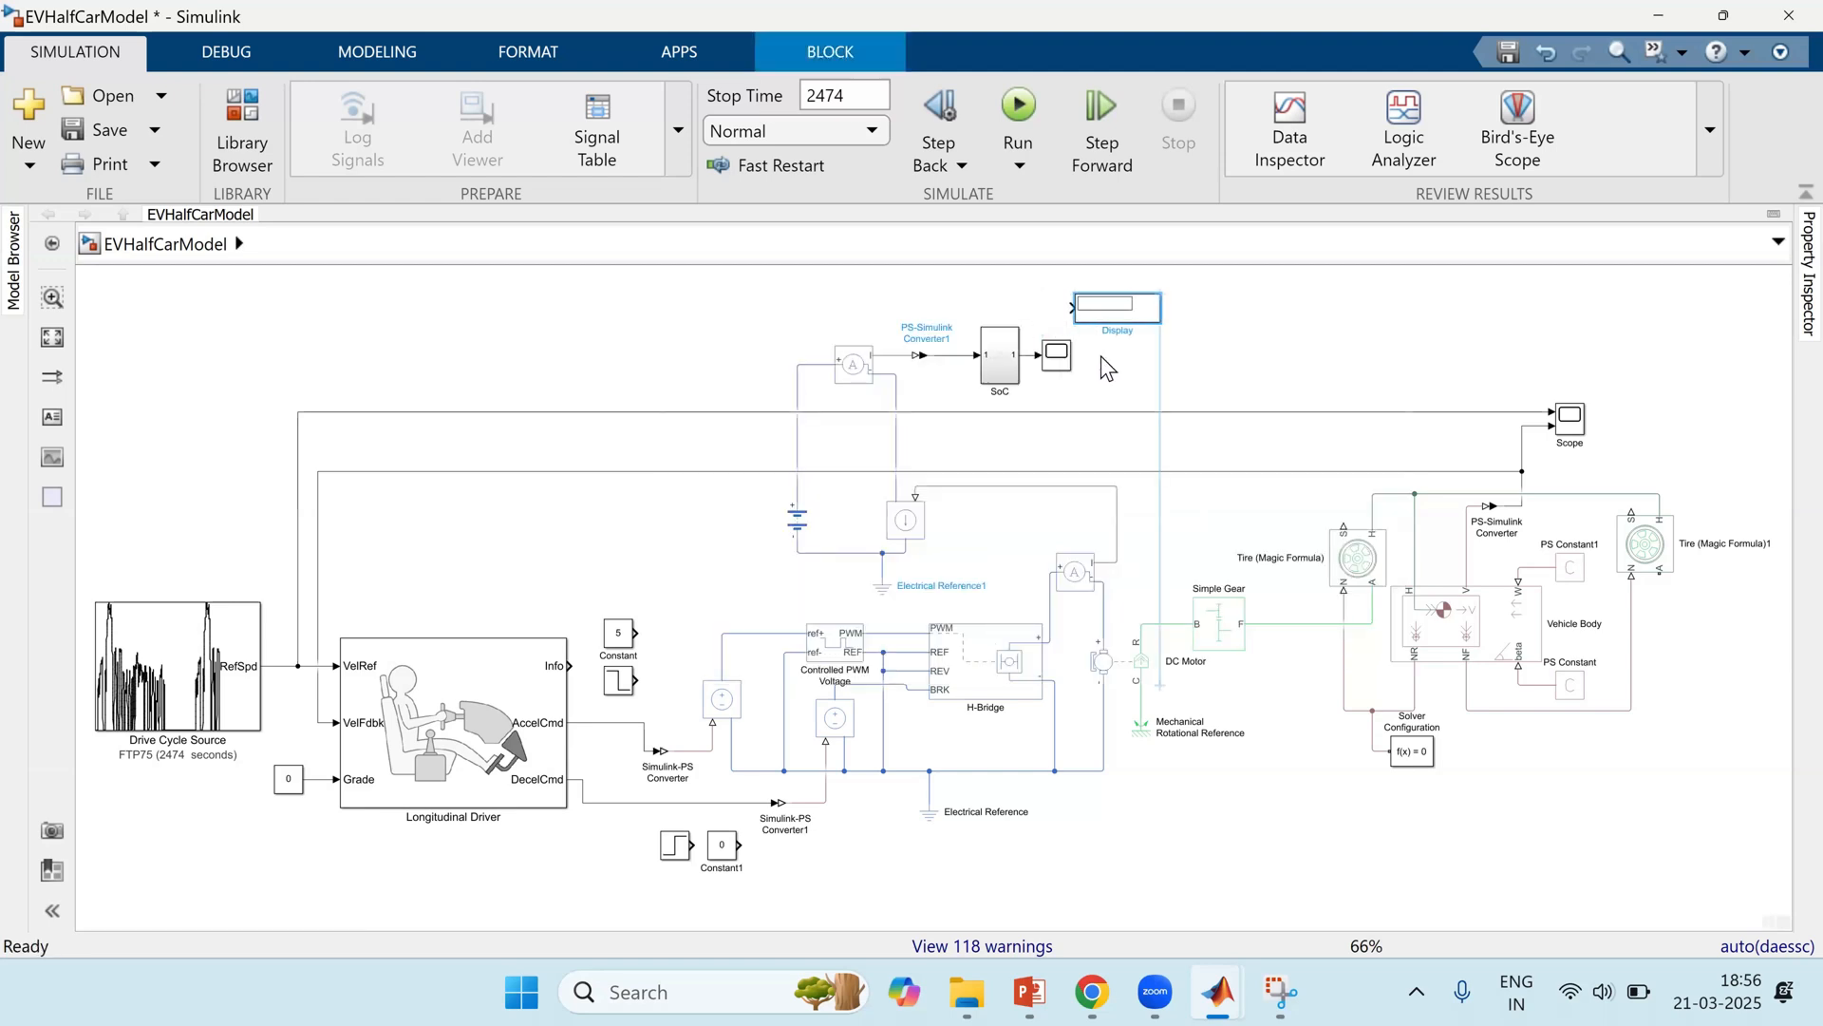
left_click_drag(1056, 354, 1072, 307)
Step: Rerun the simulation and check the final state of charge on the Display and in Scope1
left_click(1018, 110)
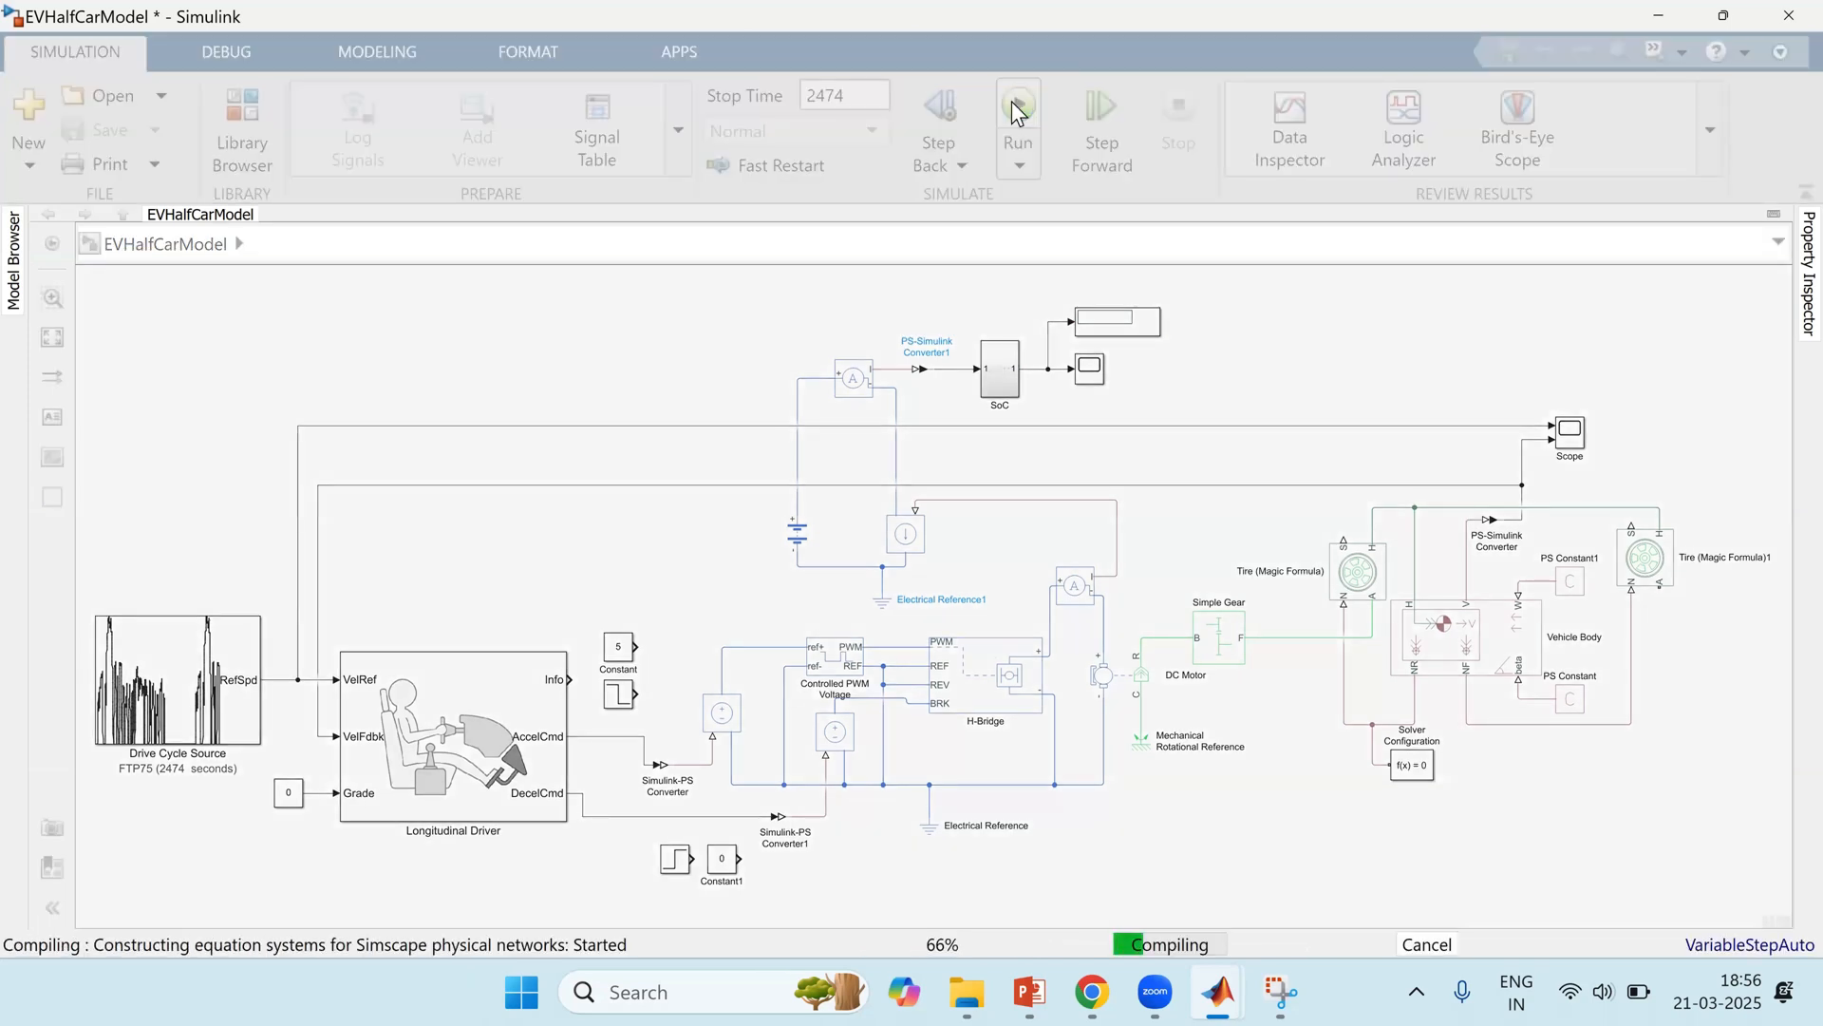
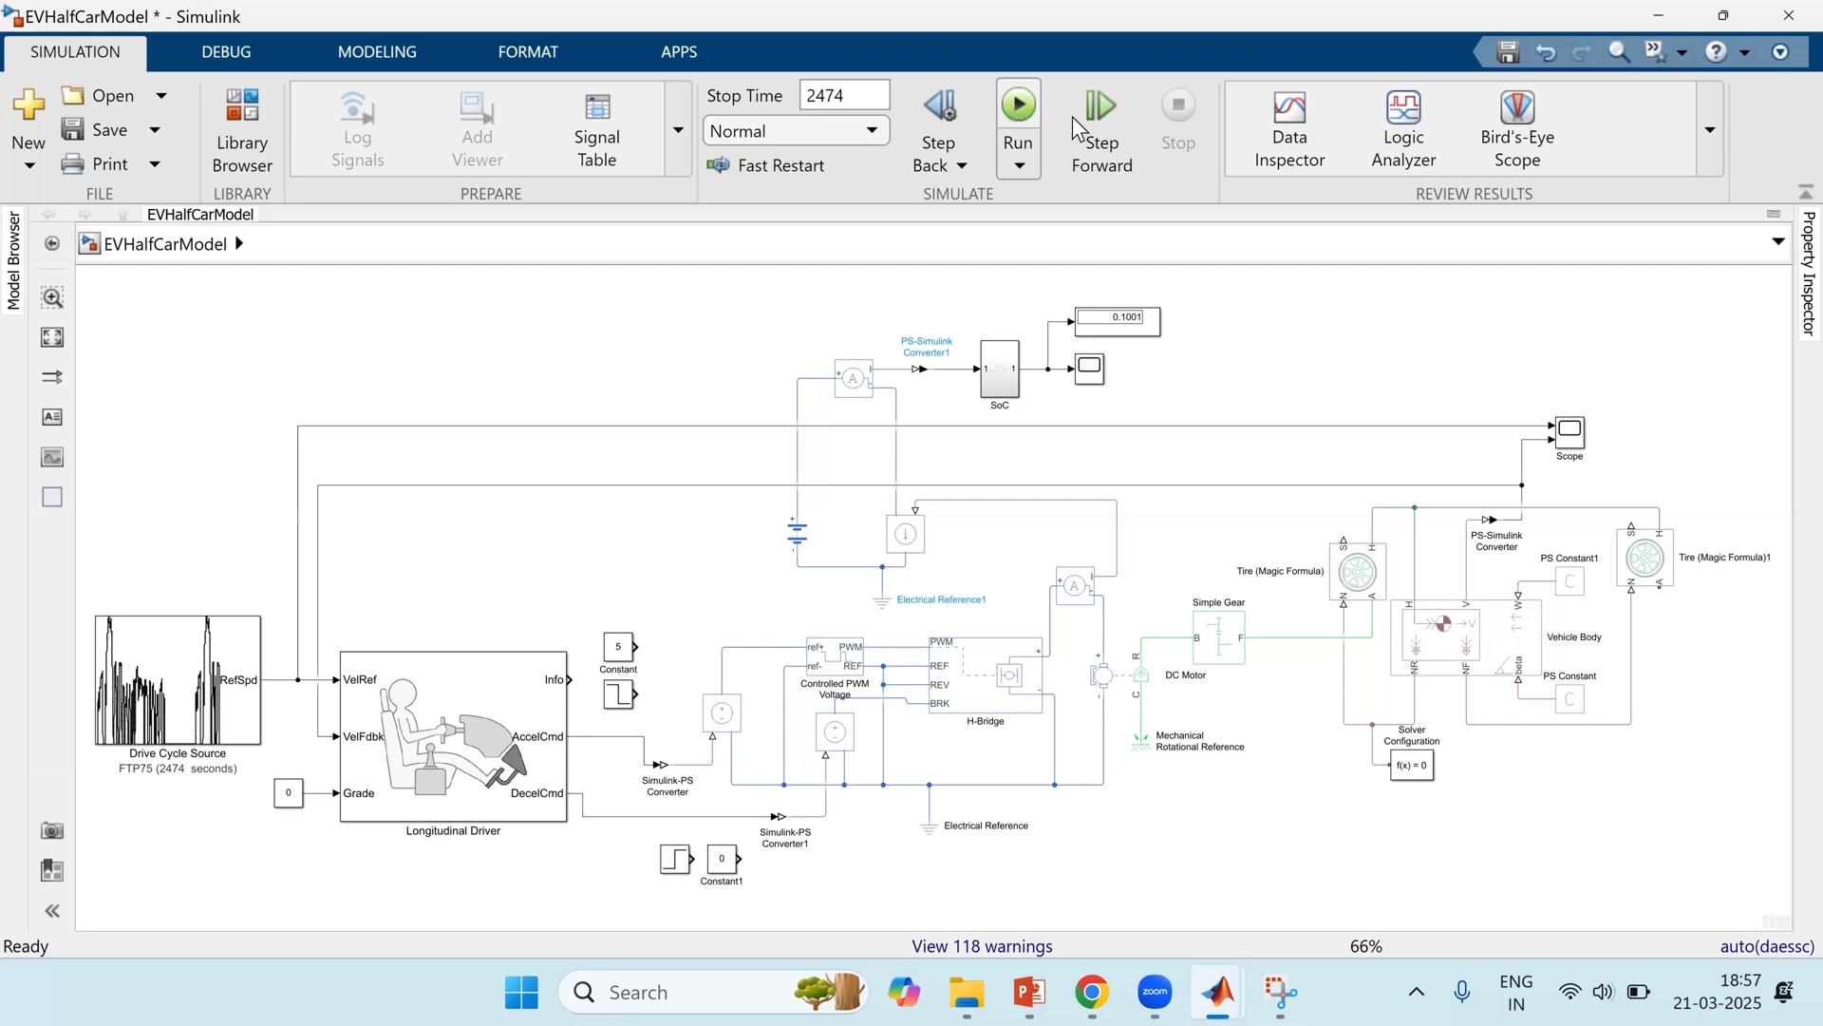
left_click(1092, 375)
double_click(1093, 378)
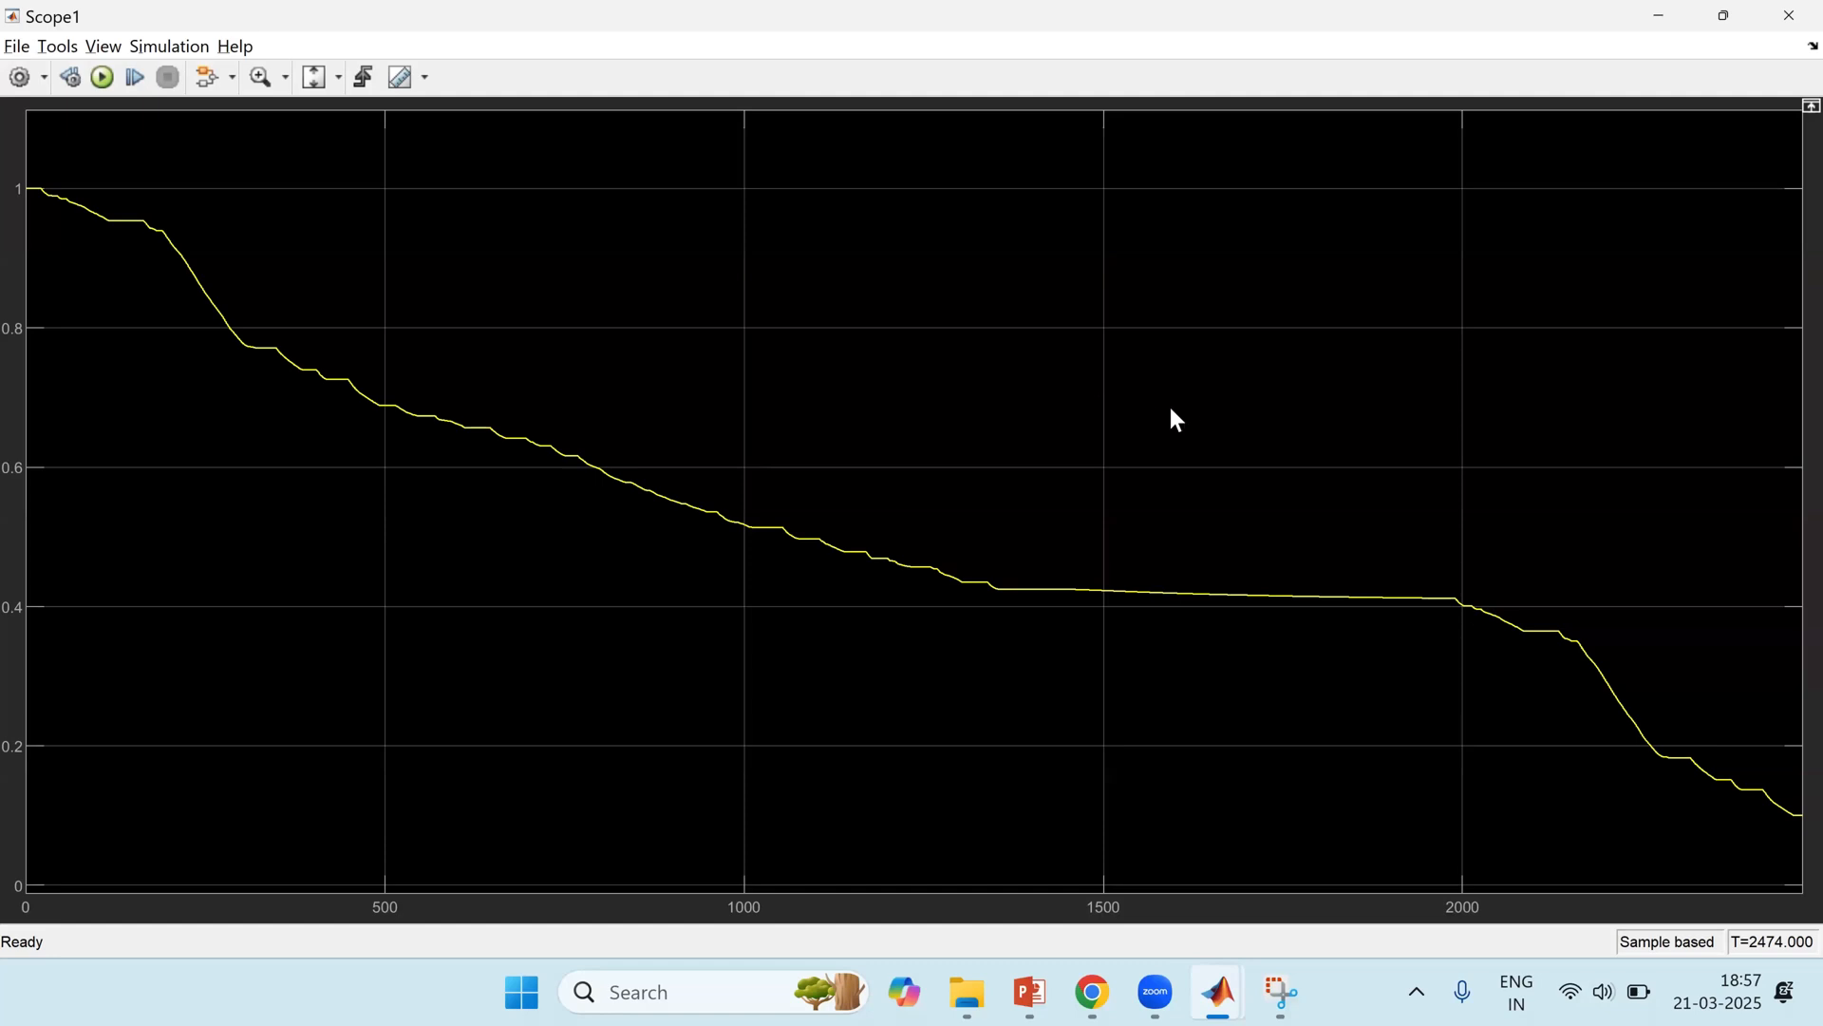
left_click(1661, 13)
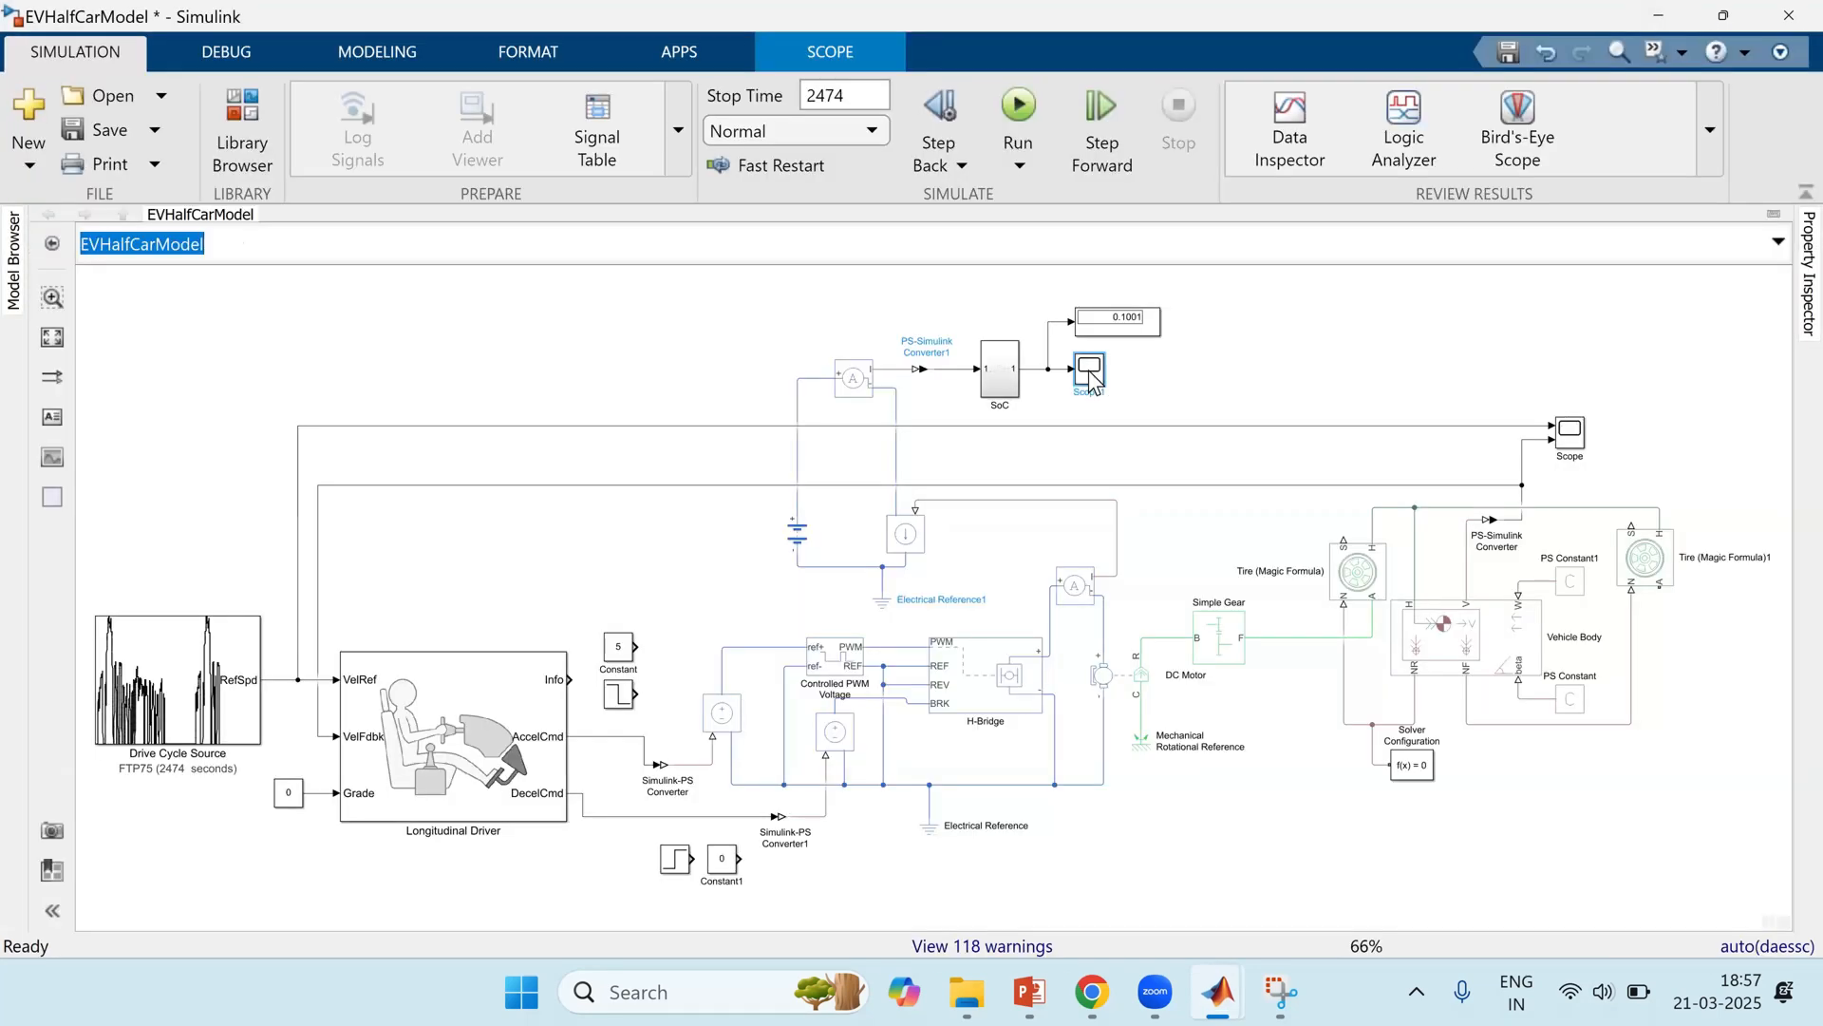
Step: Add a Gain block beside the Scope of the reference and vehicle velocities and set its gain to 25
double_click(1421, 389)
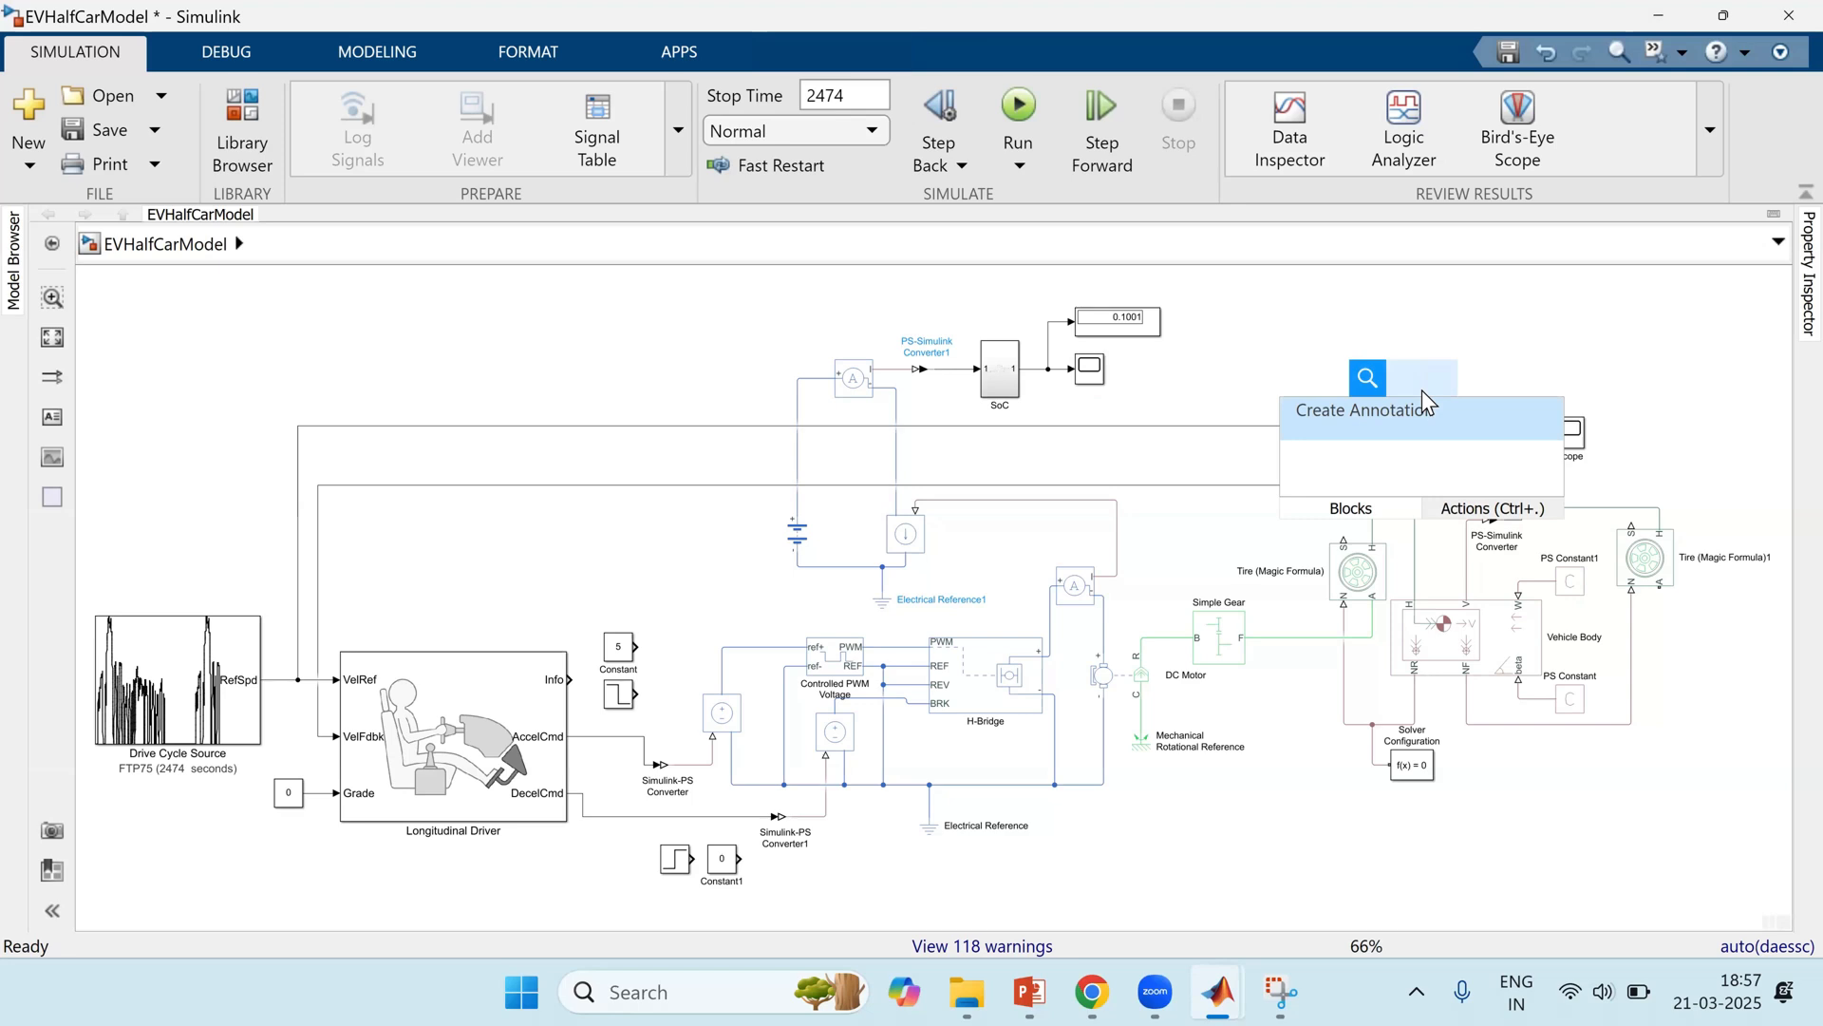
type("gain")
key("Return")
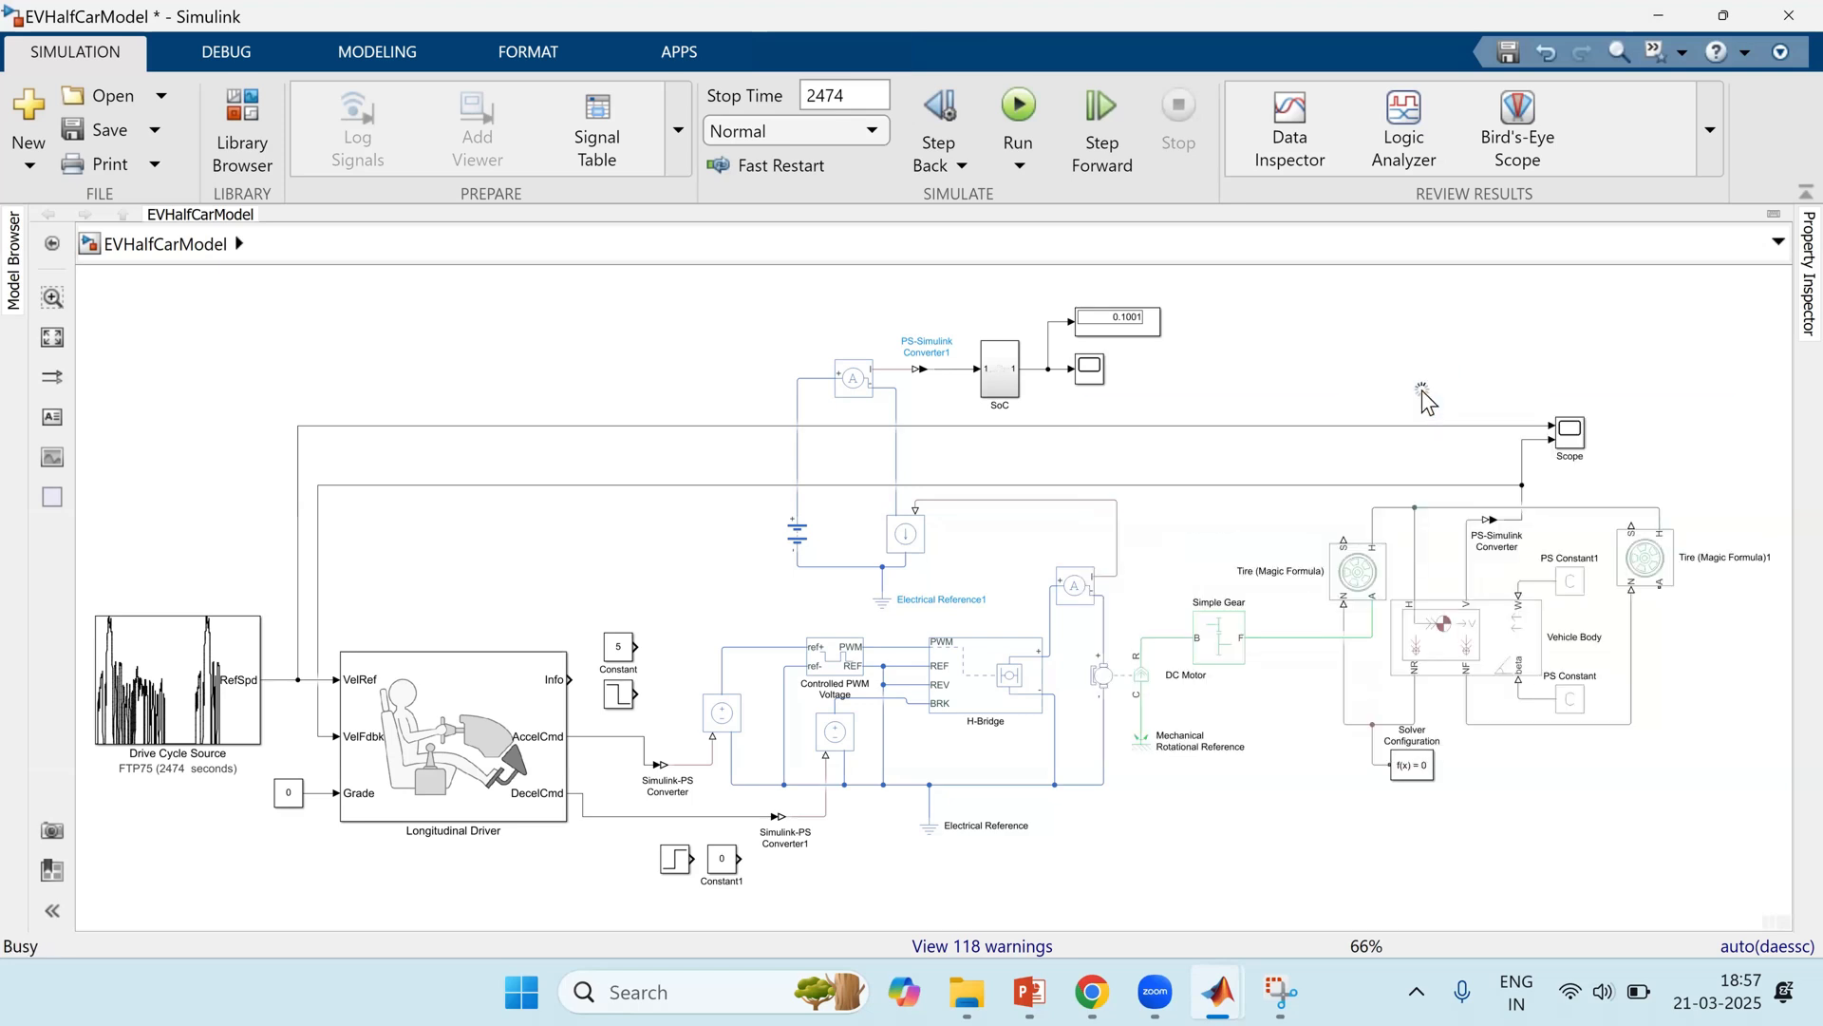
left_click(1572, 435)
double_click(1572, 435)
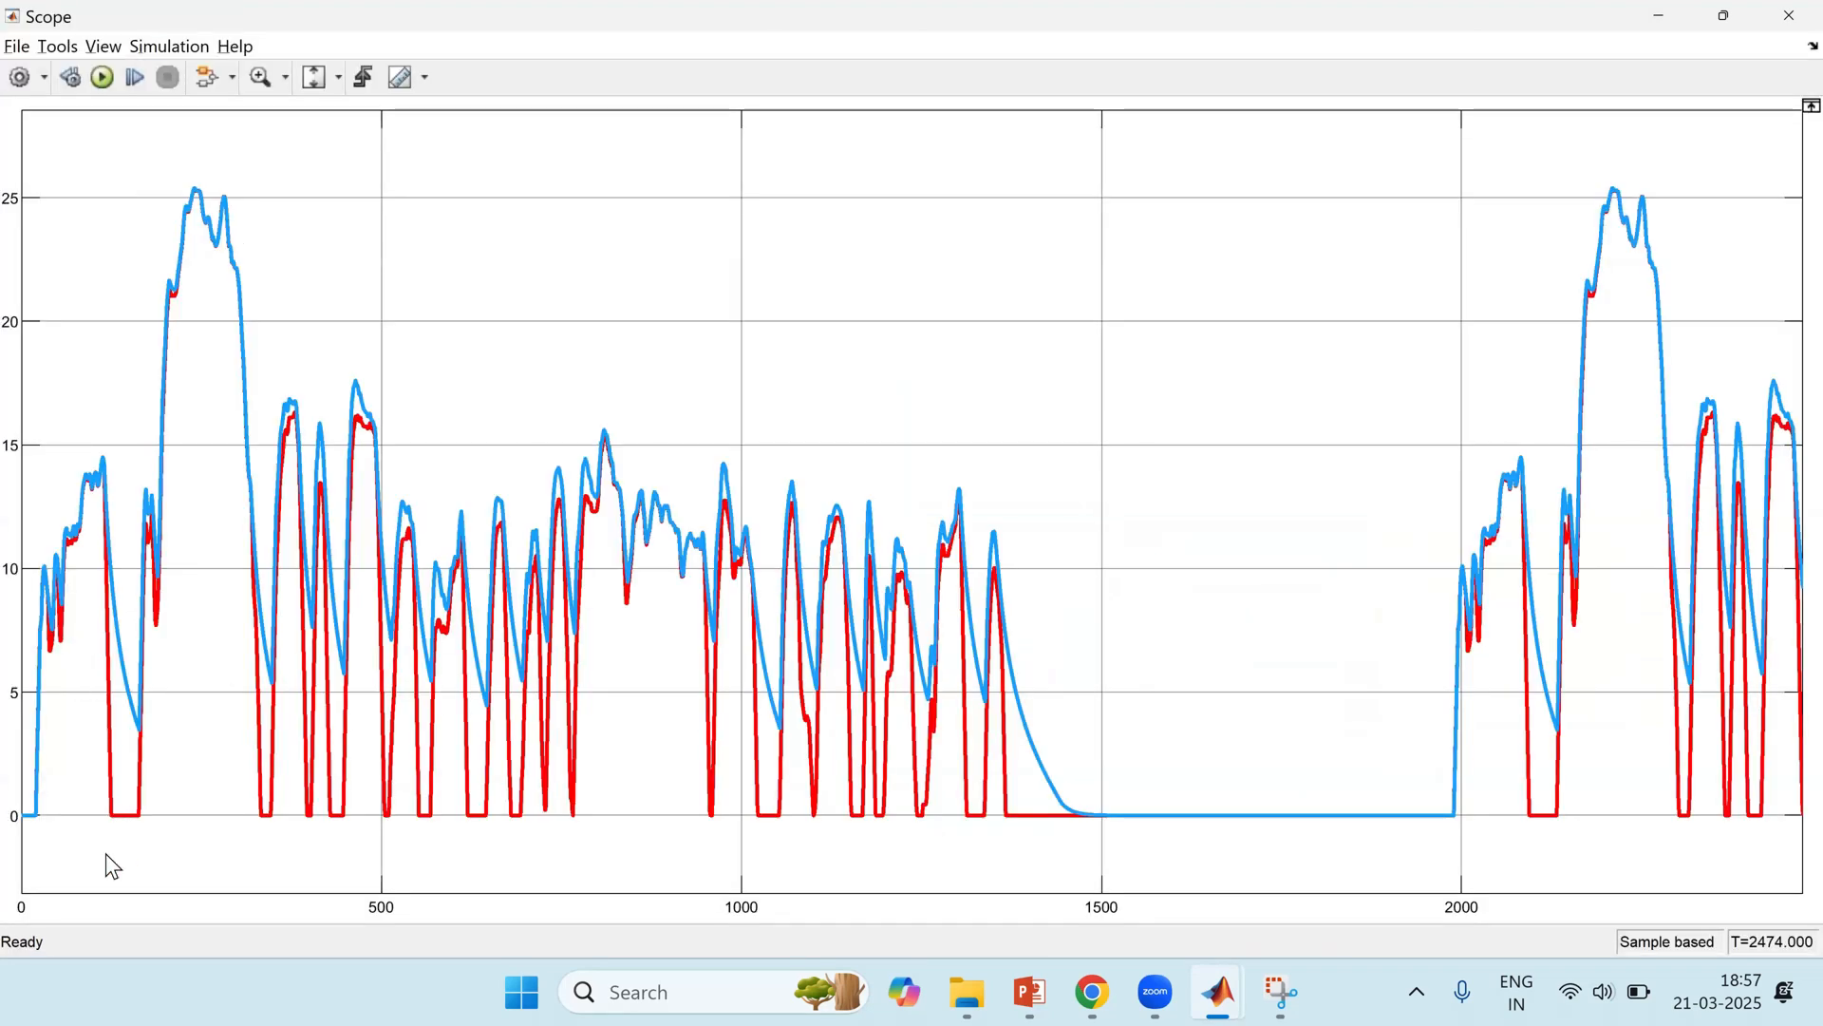
key("alt+Tab")
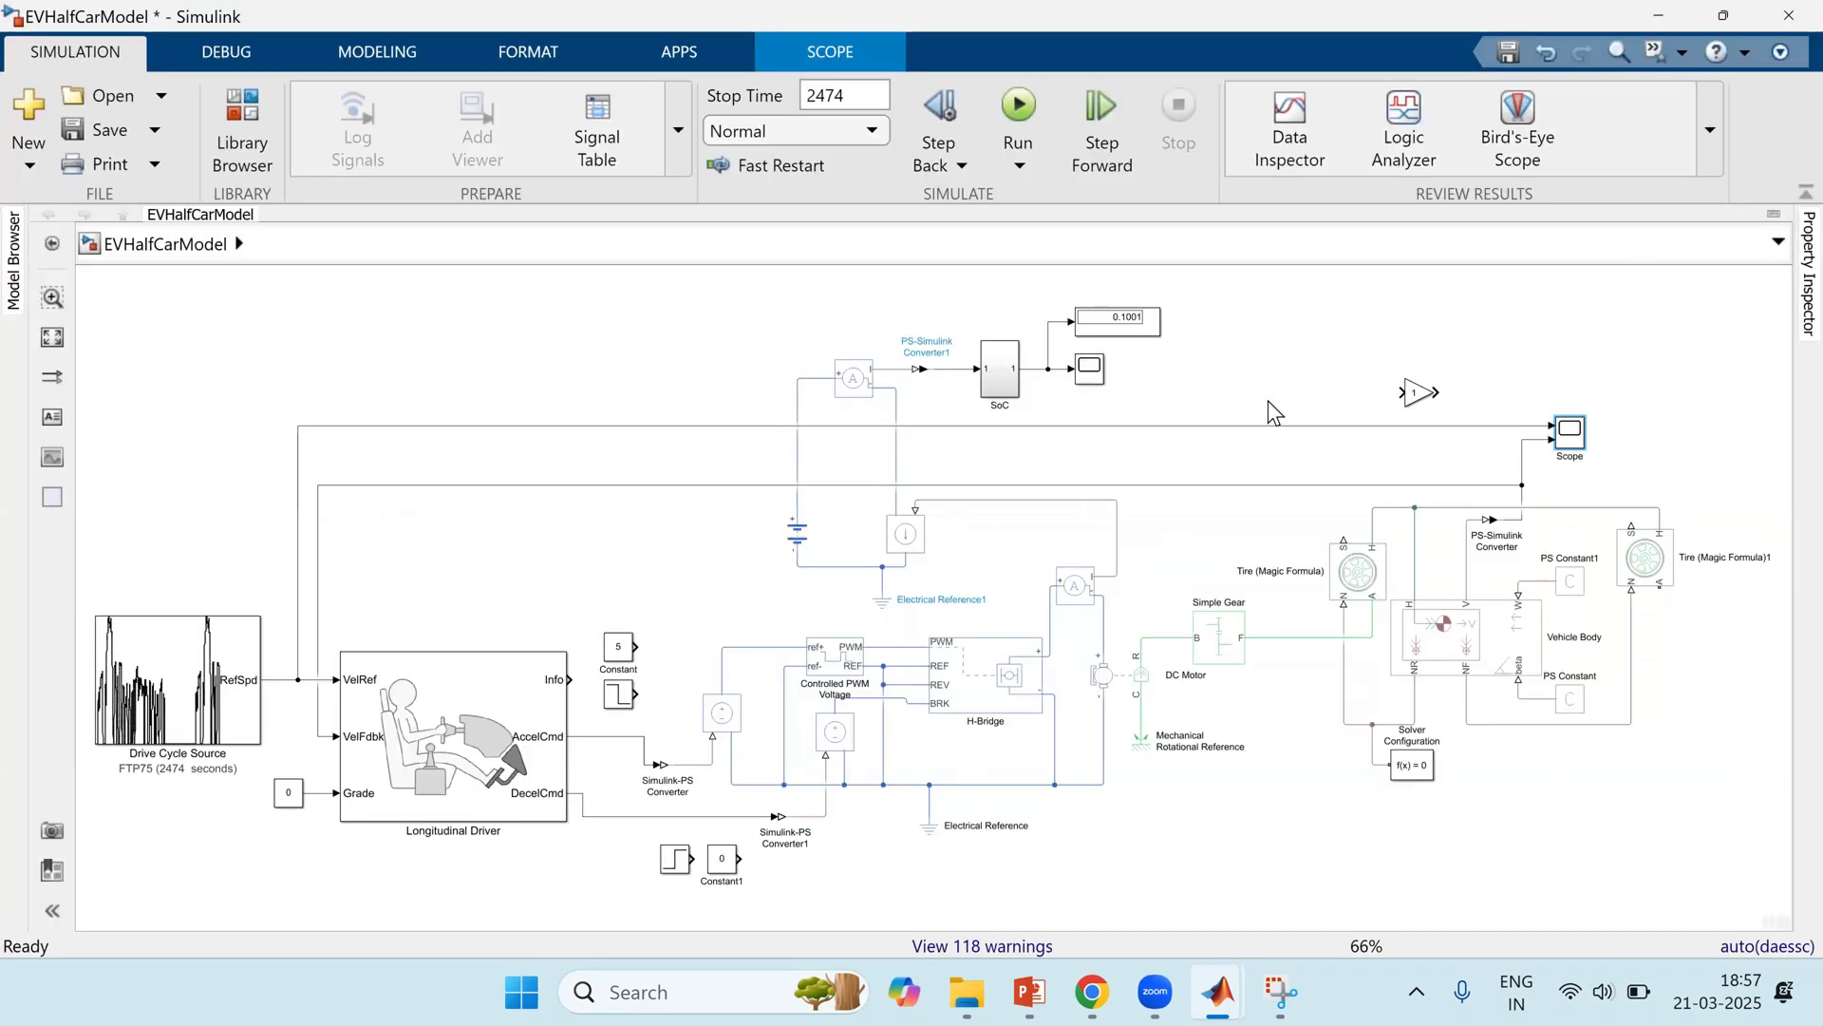
double_click(1418, 393)
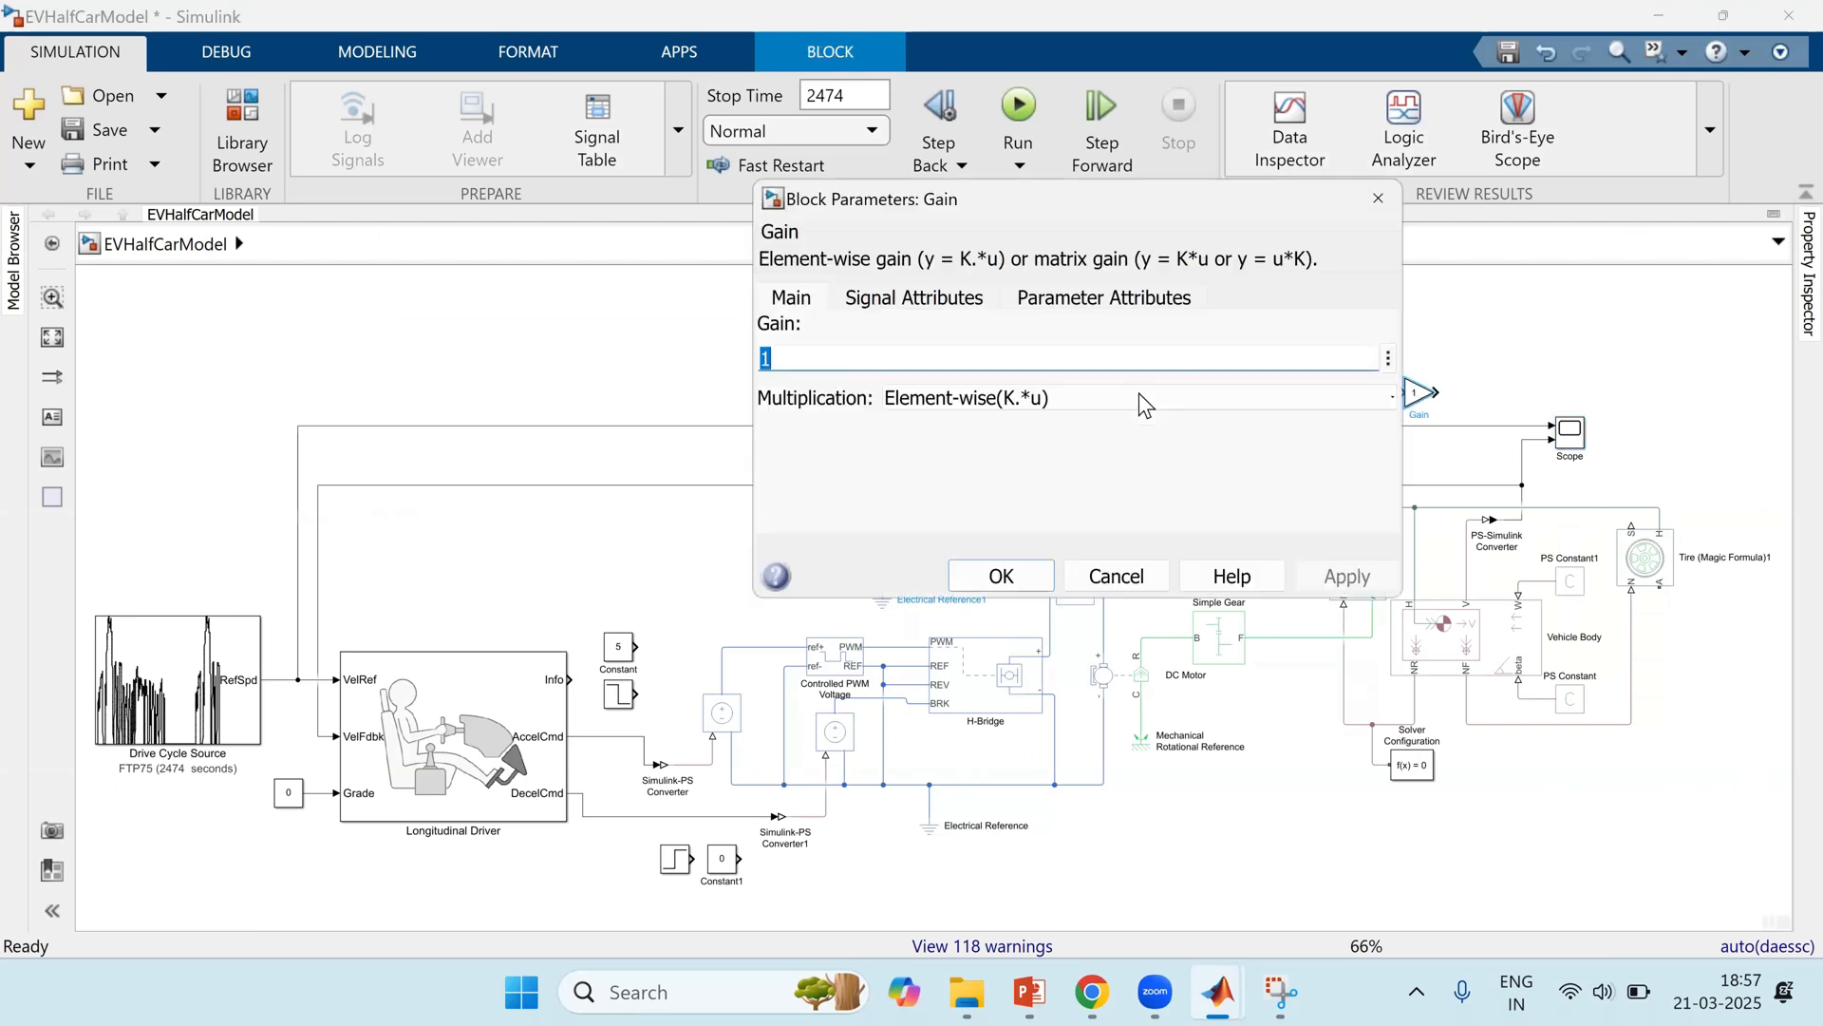
type("25")
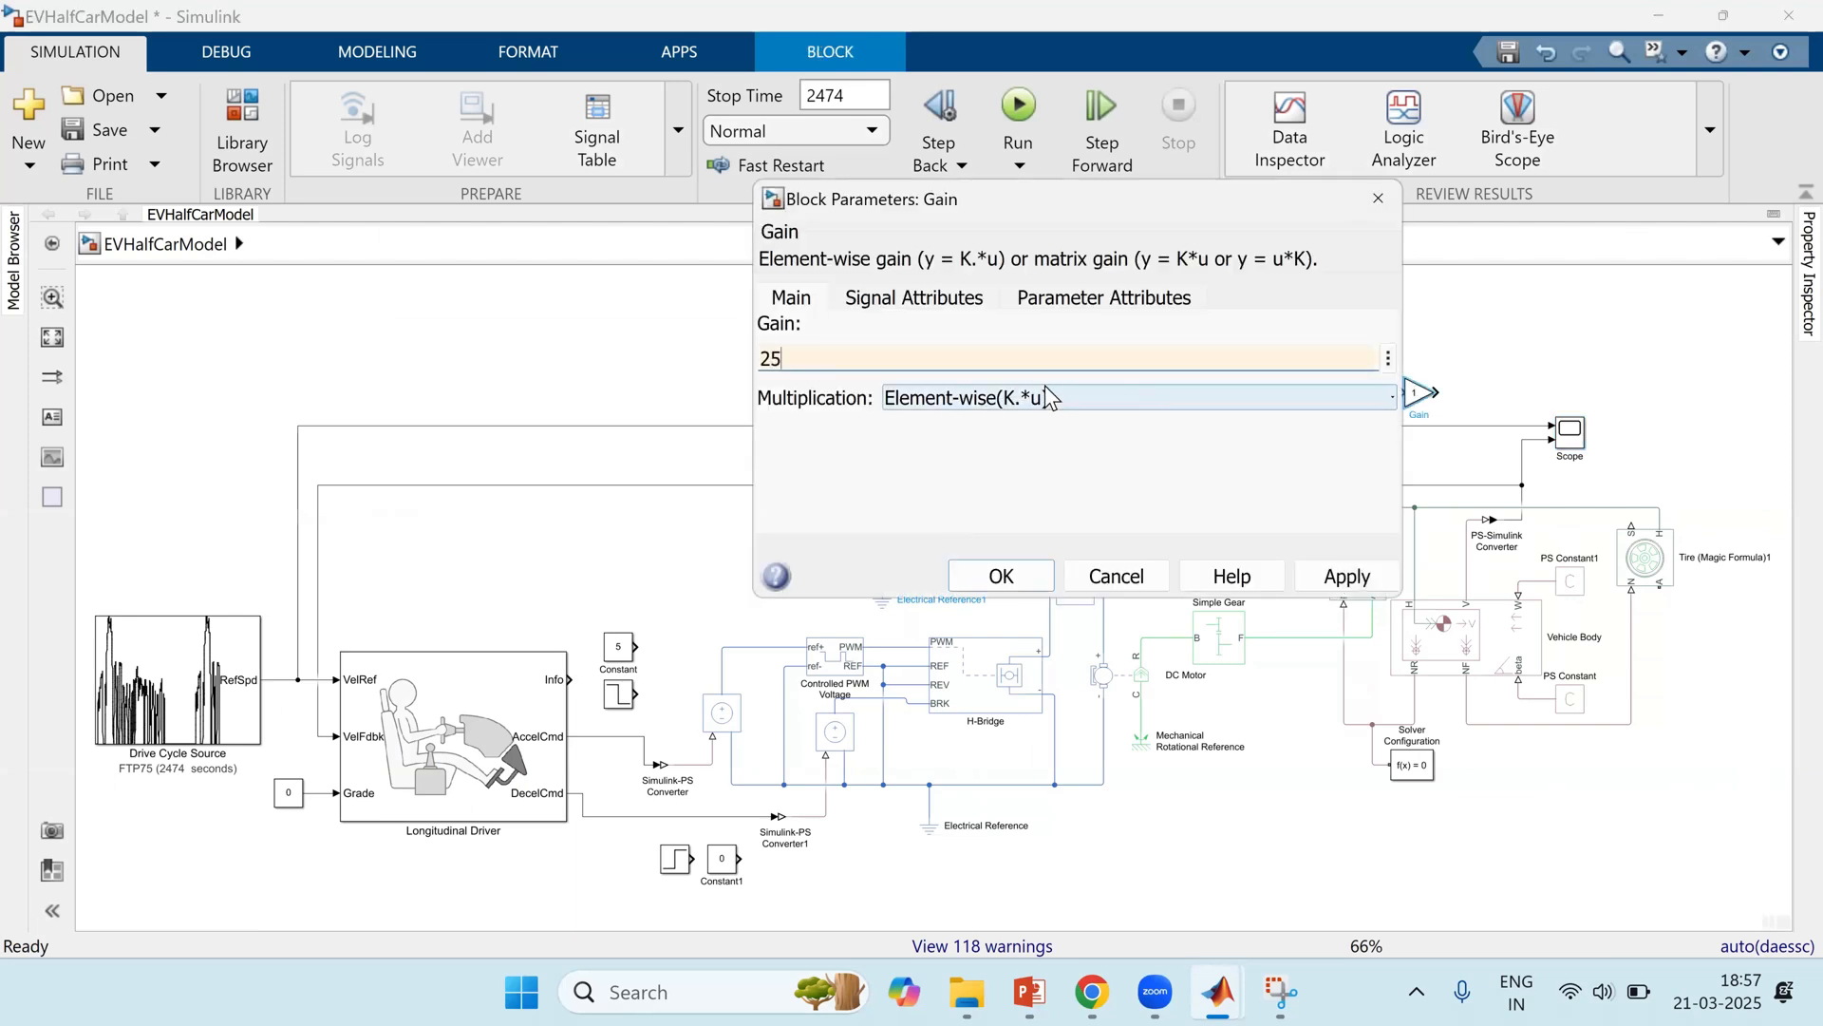
key("Return")
Step: Compare the scaled state-of-charge curve with the reference and vehicle velocity curves in the Scope
key("alt+Tab")
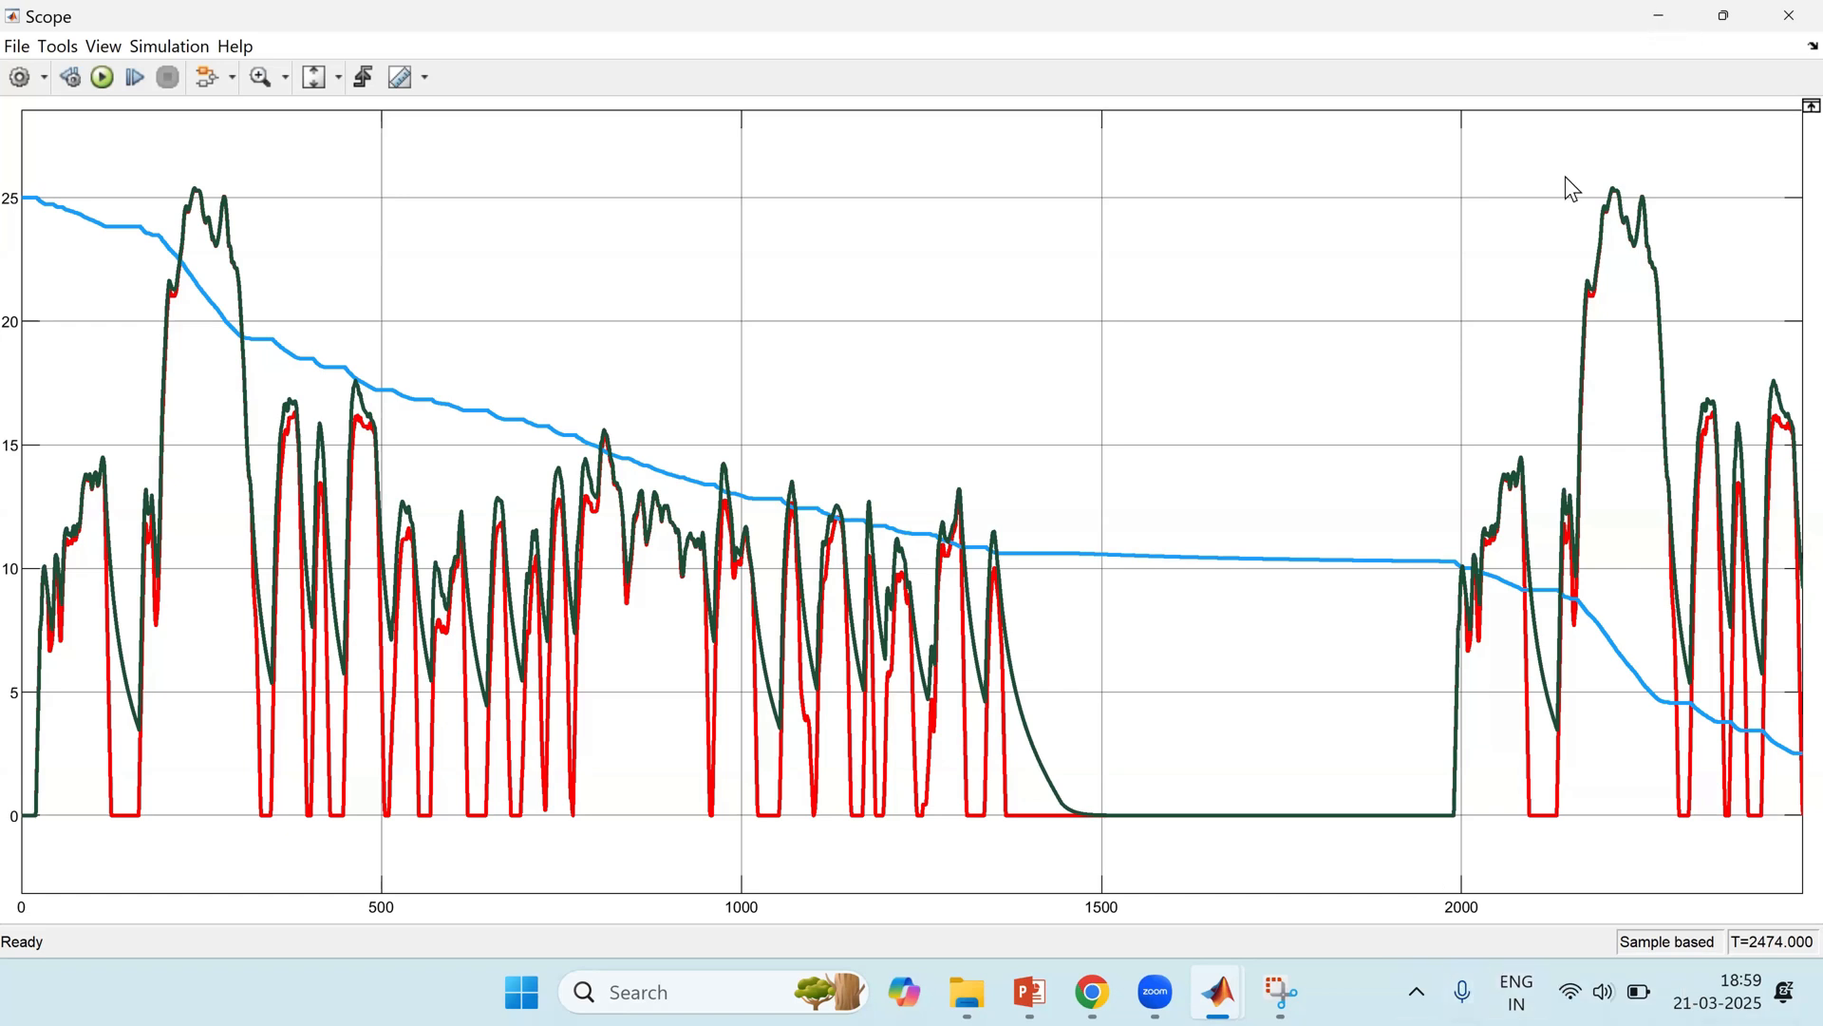
left_click_drag(593, 720, 609, 810)
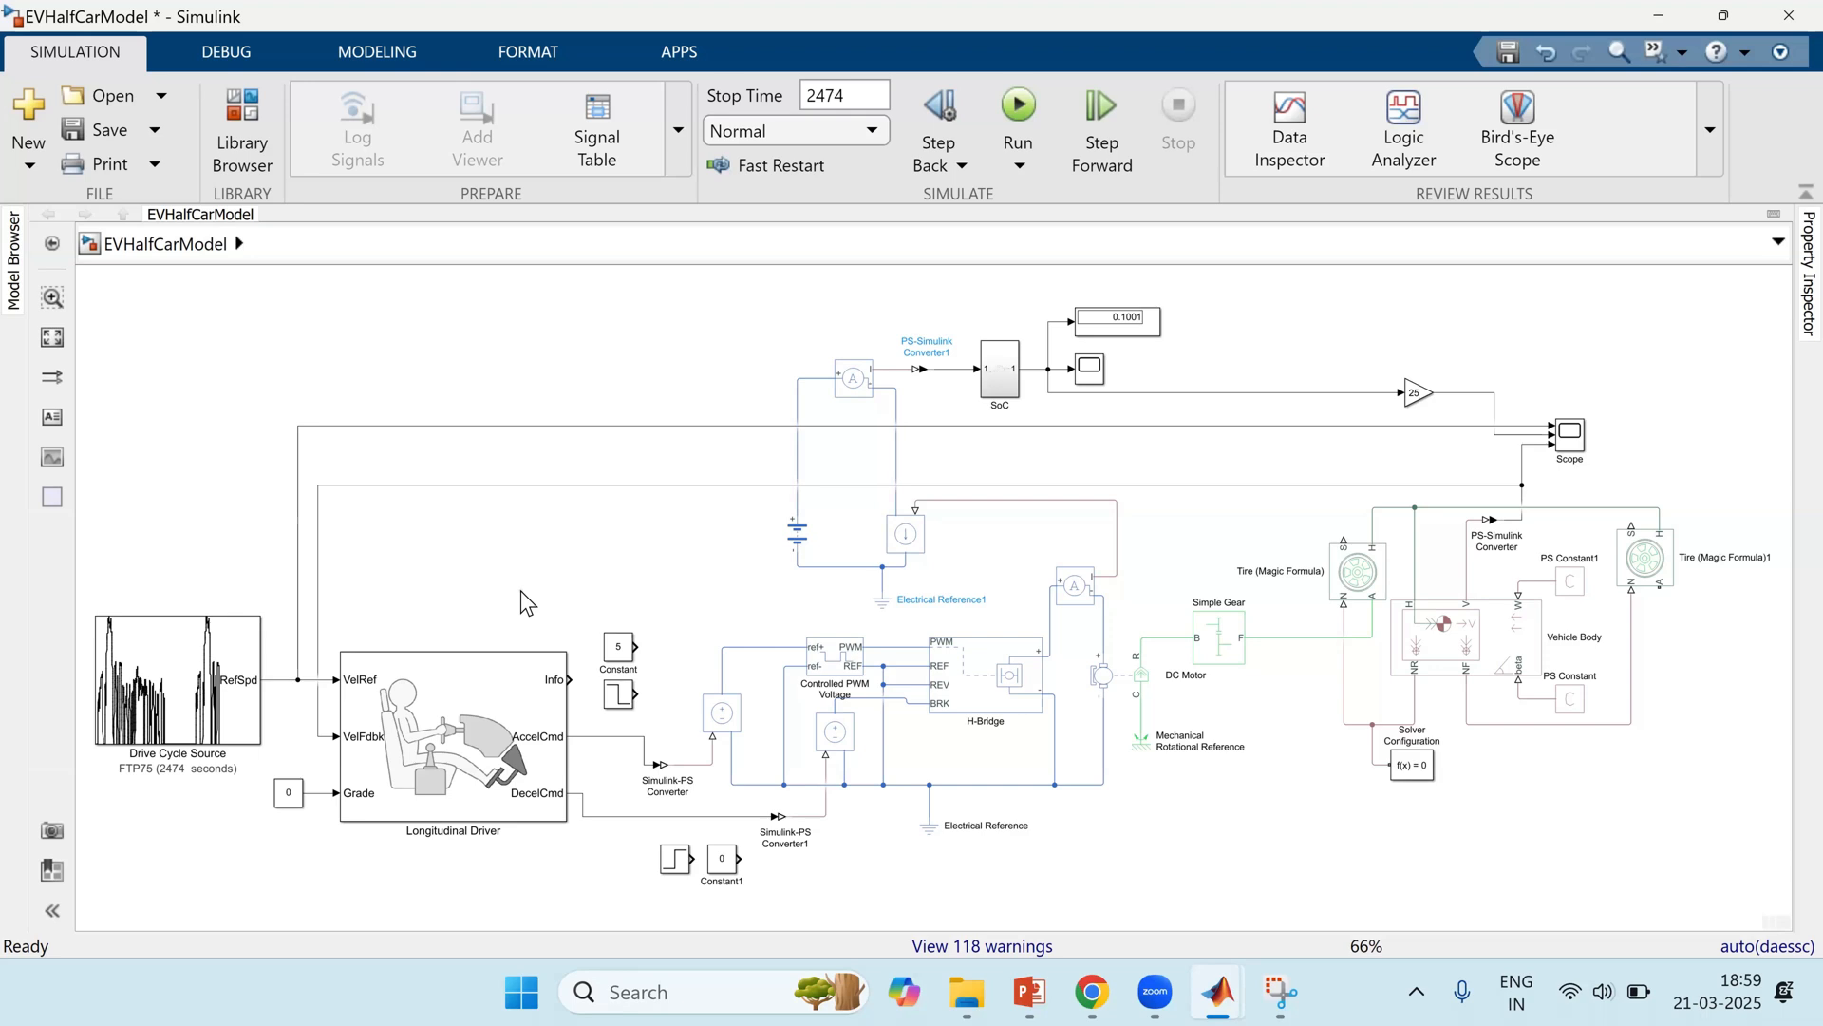
Step: Place the Solver Configuration block's name below the block
left_click_drag(1401, 737, 1409, 798)
left_click(1508, 829)
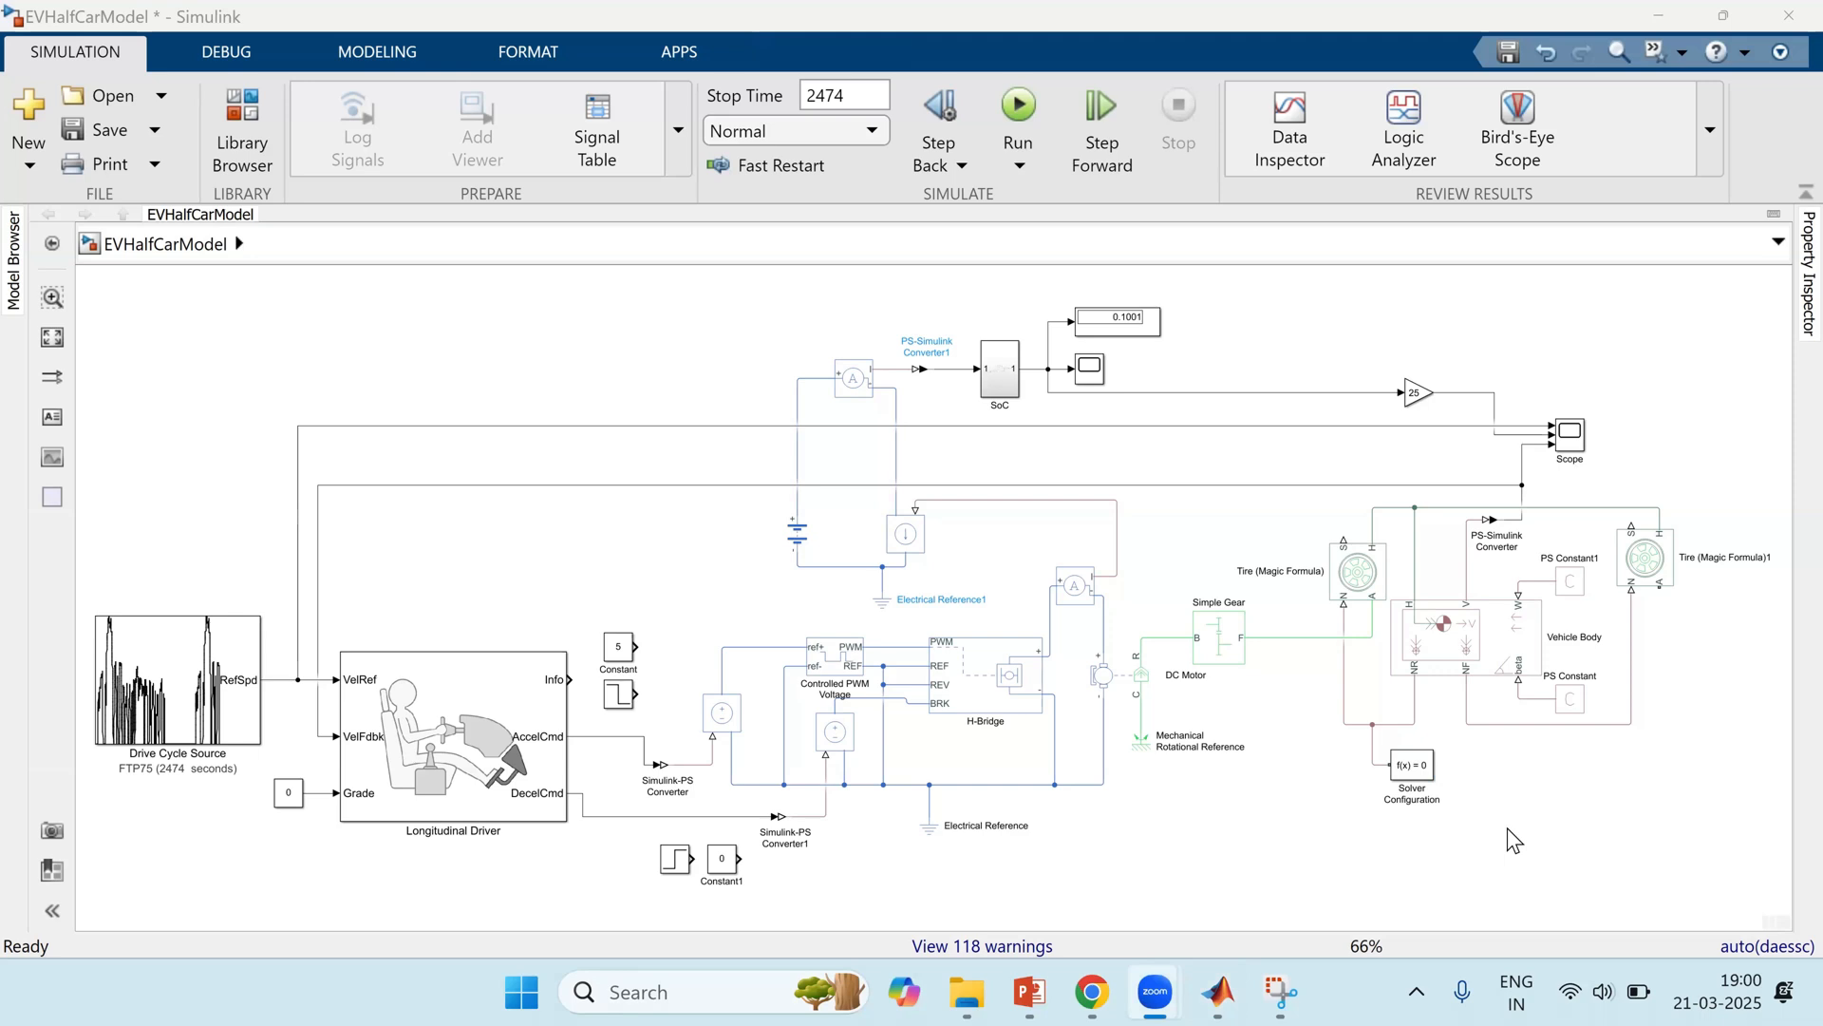
left_click(1132, 463)
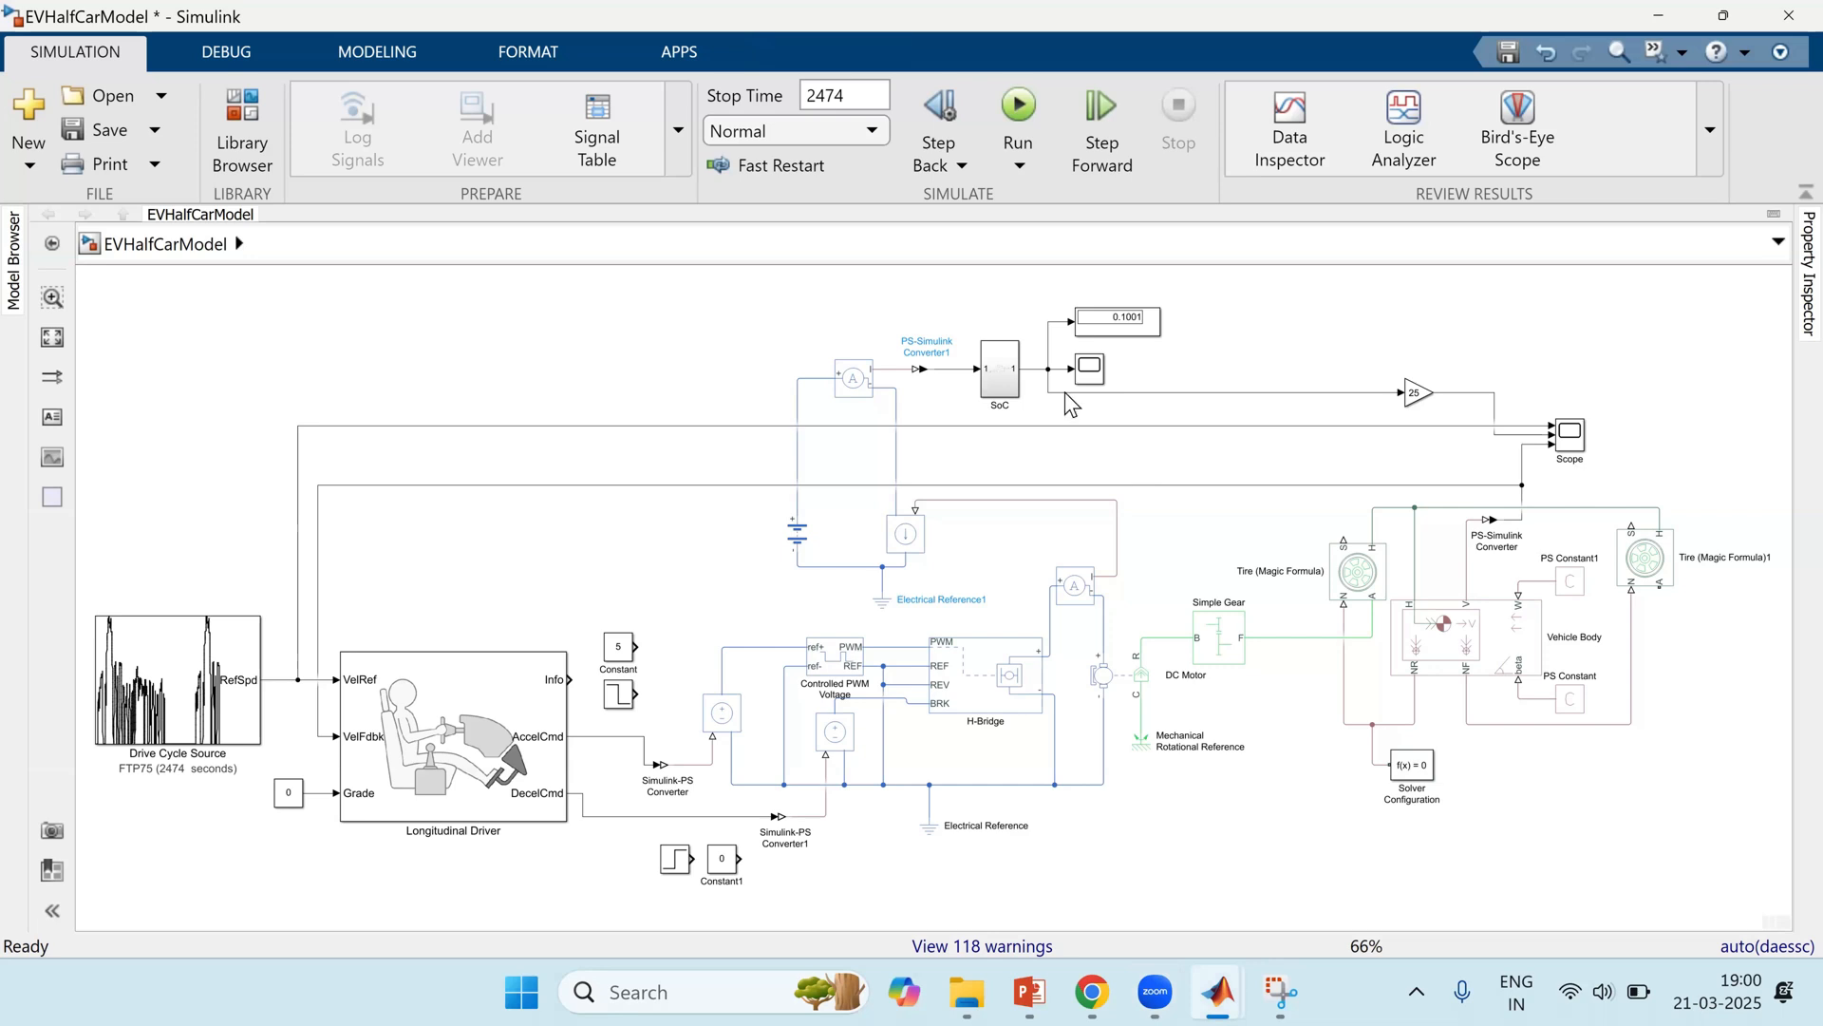
left_click(999, 384)
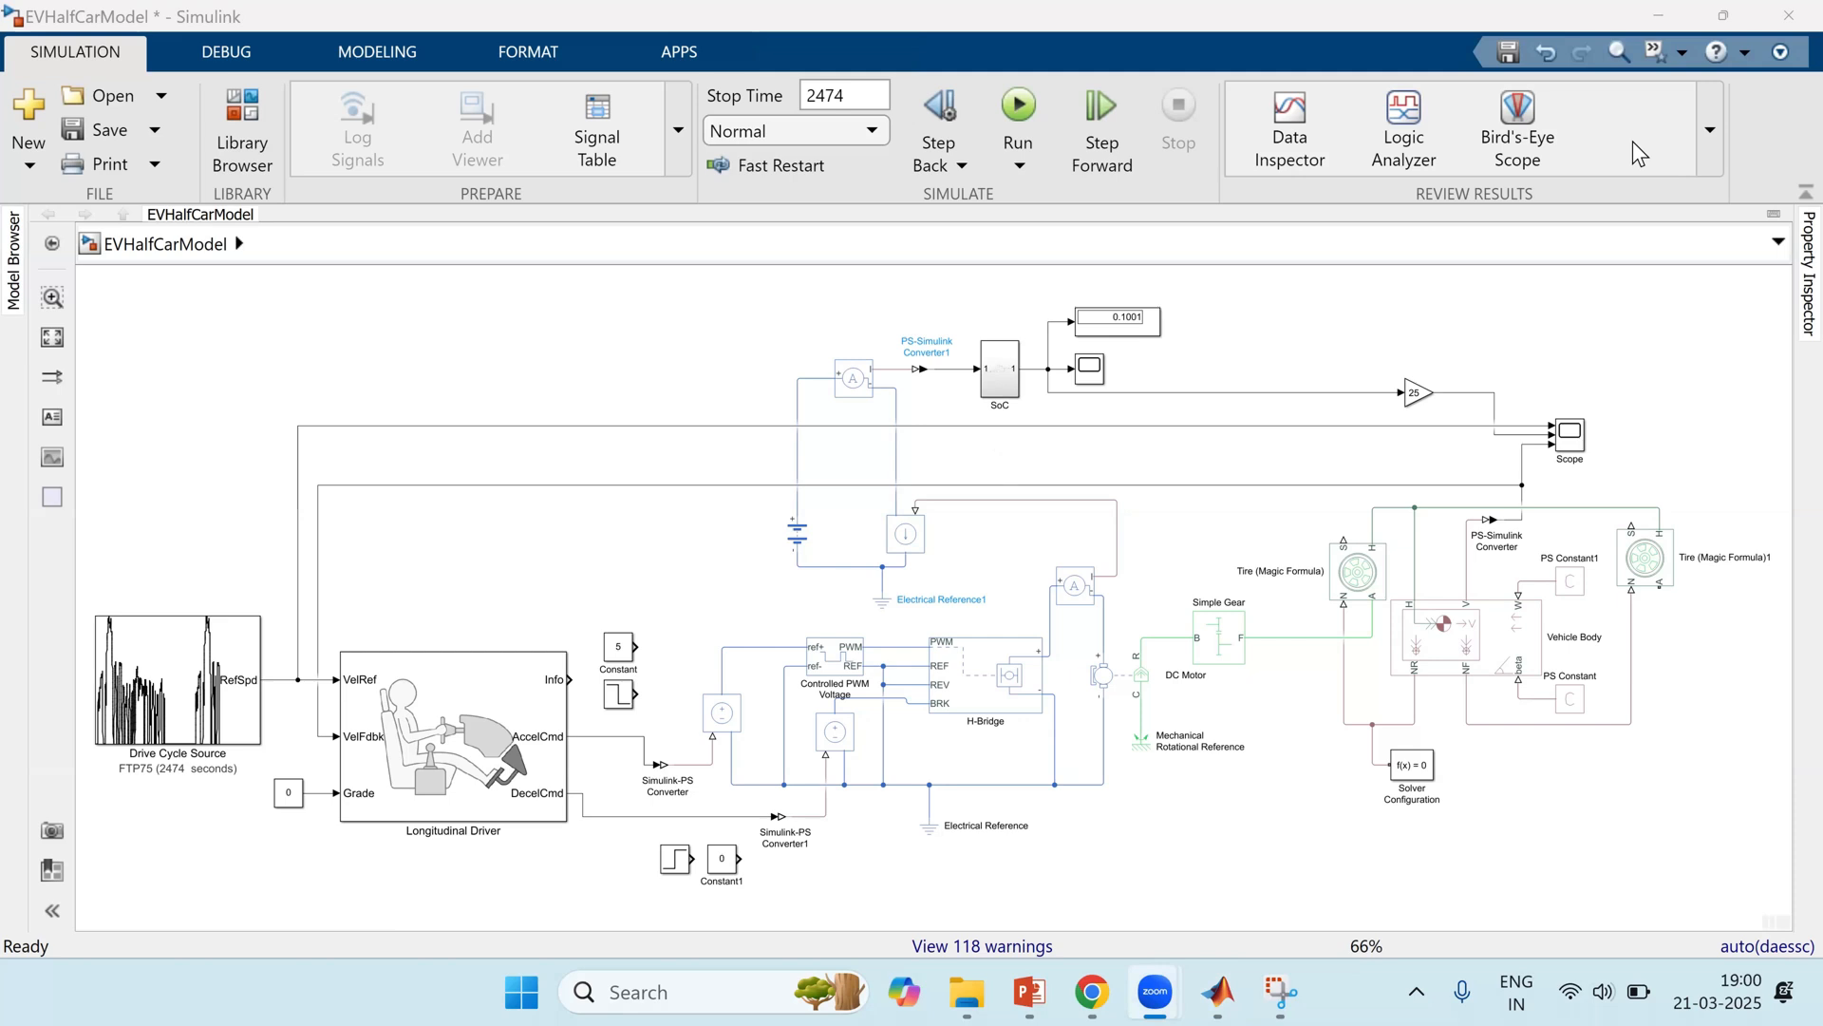
left_click(1626, 384)
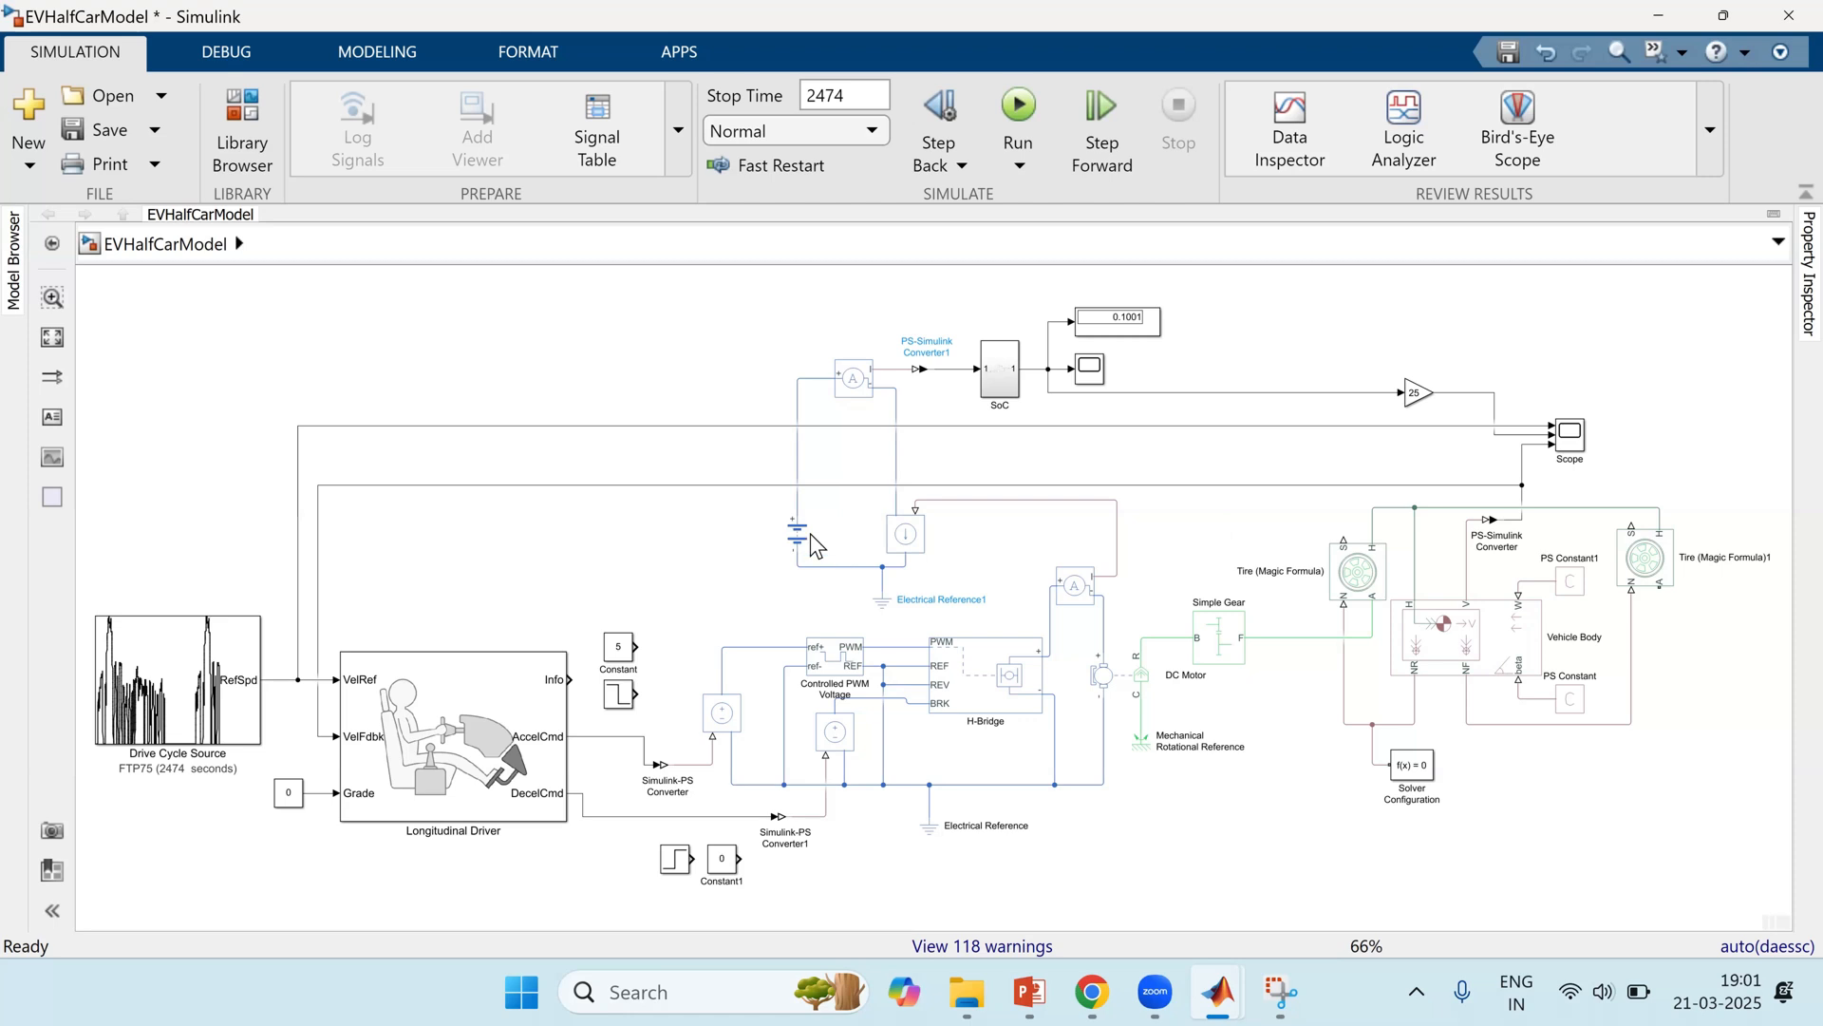
Step: Insert a Battery (Table-Based) block above the Longitudinal Driver for a look and delete it again
double_click(567, 558)
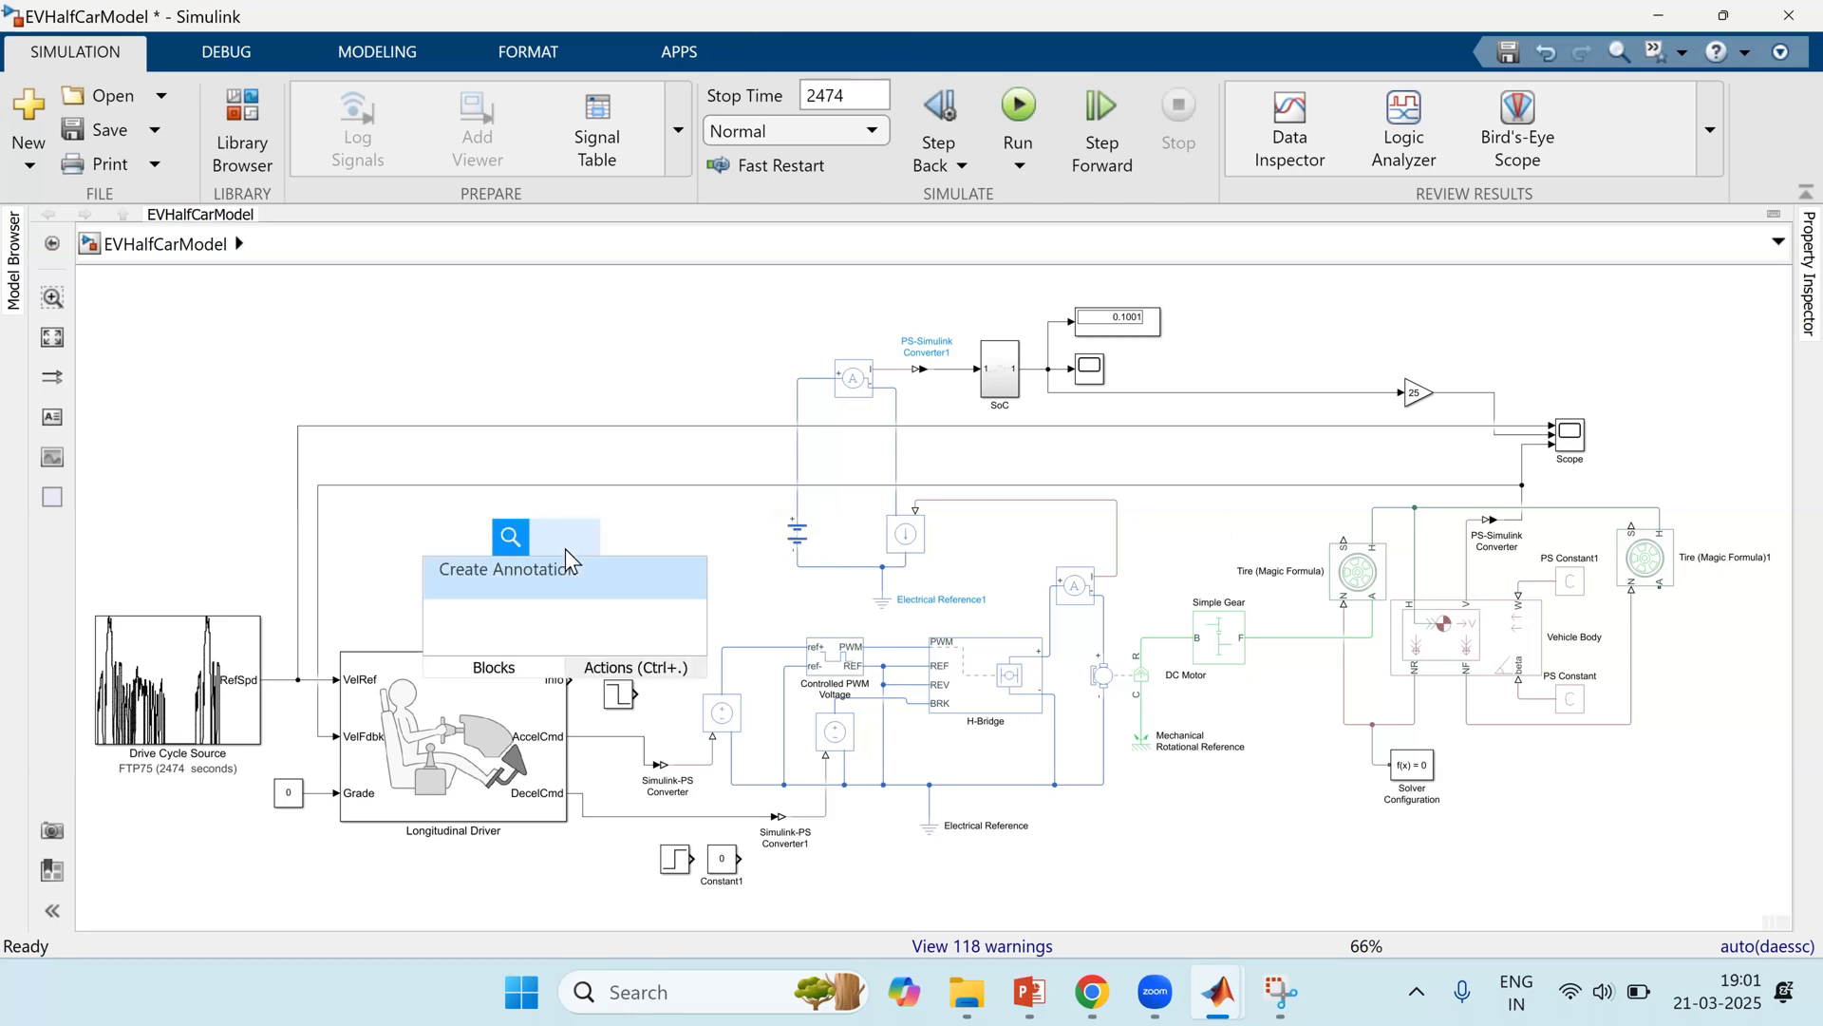
type("batter")
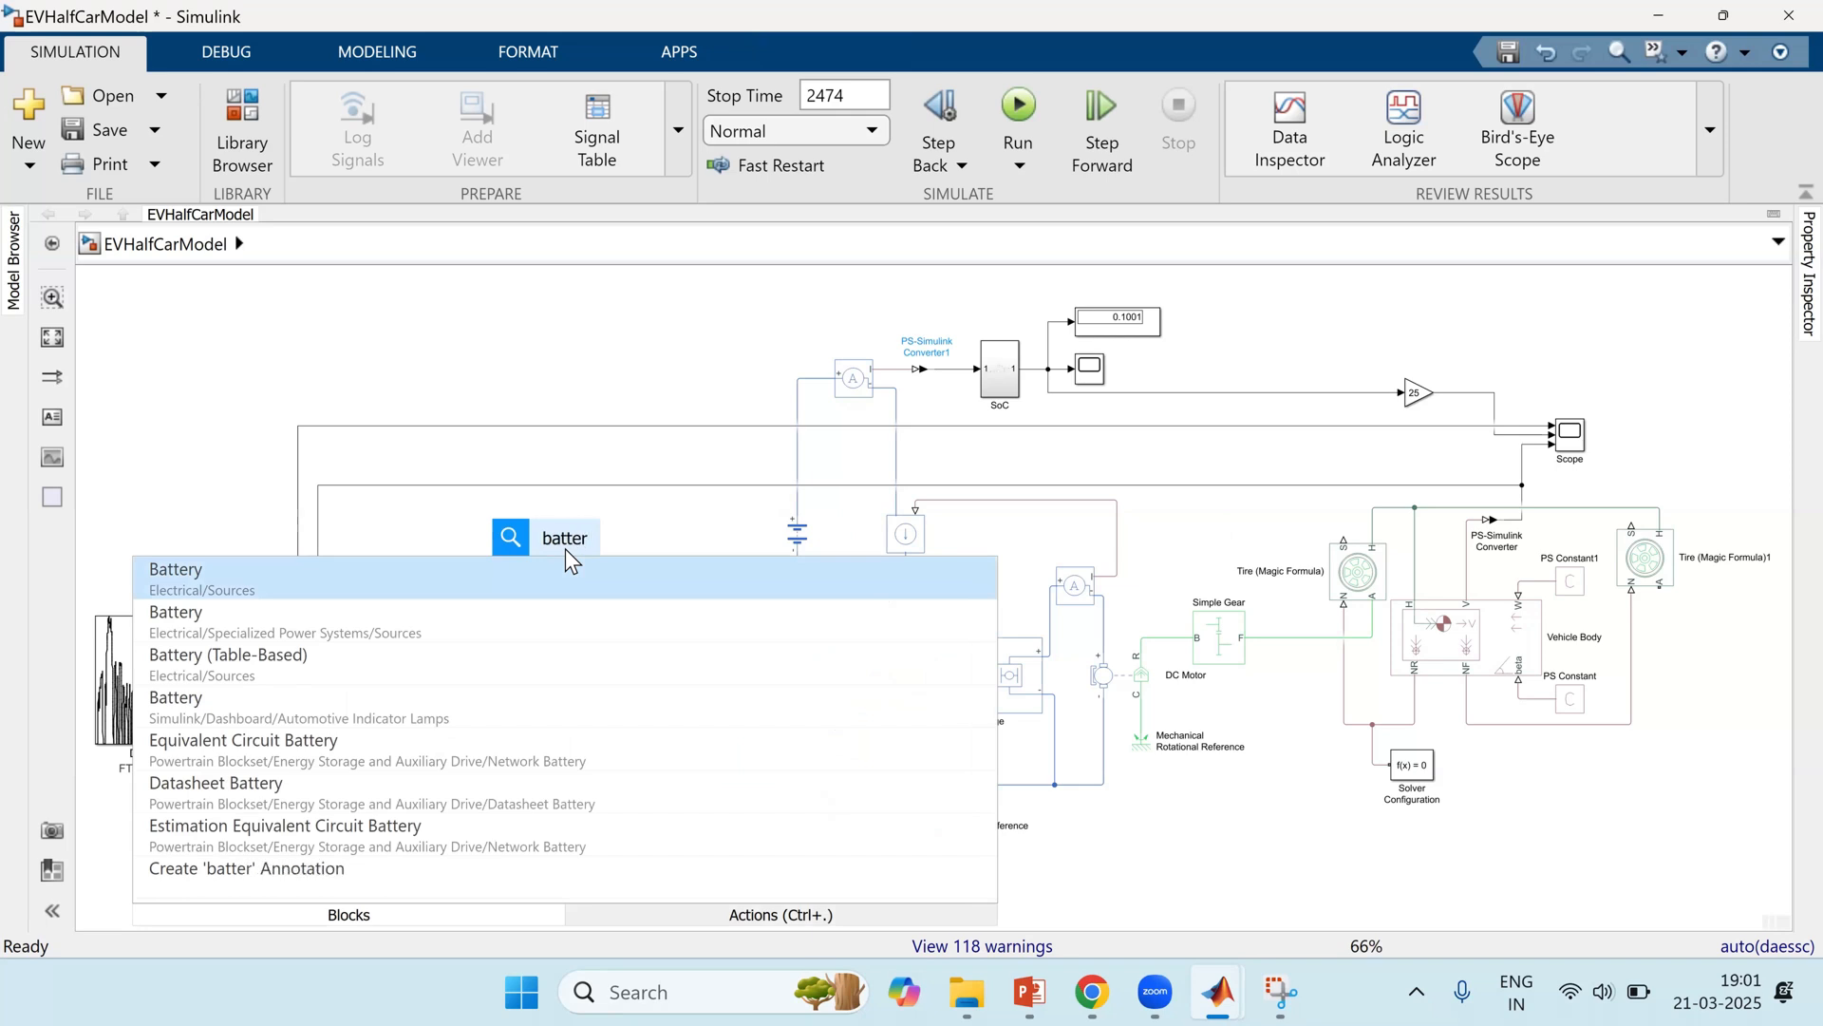
key("Down")
key("Down")
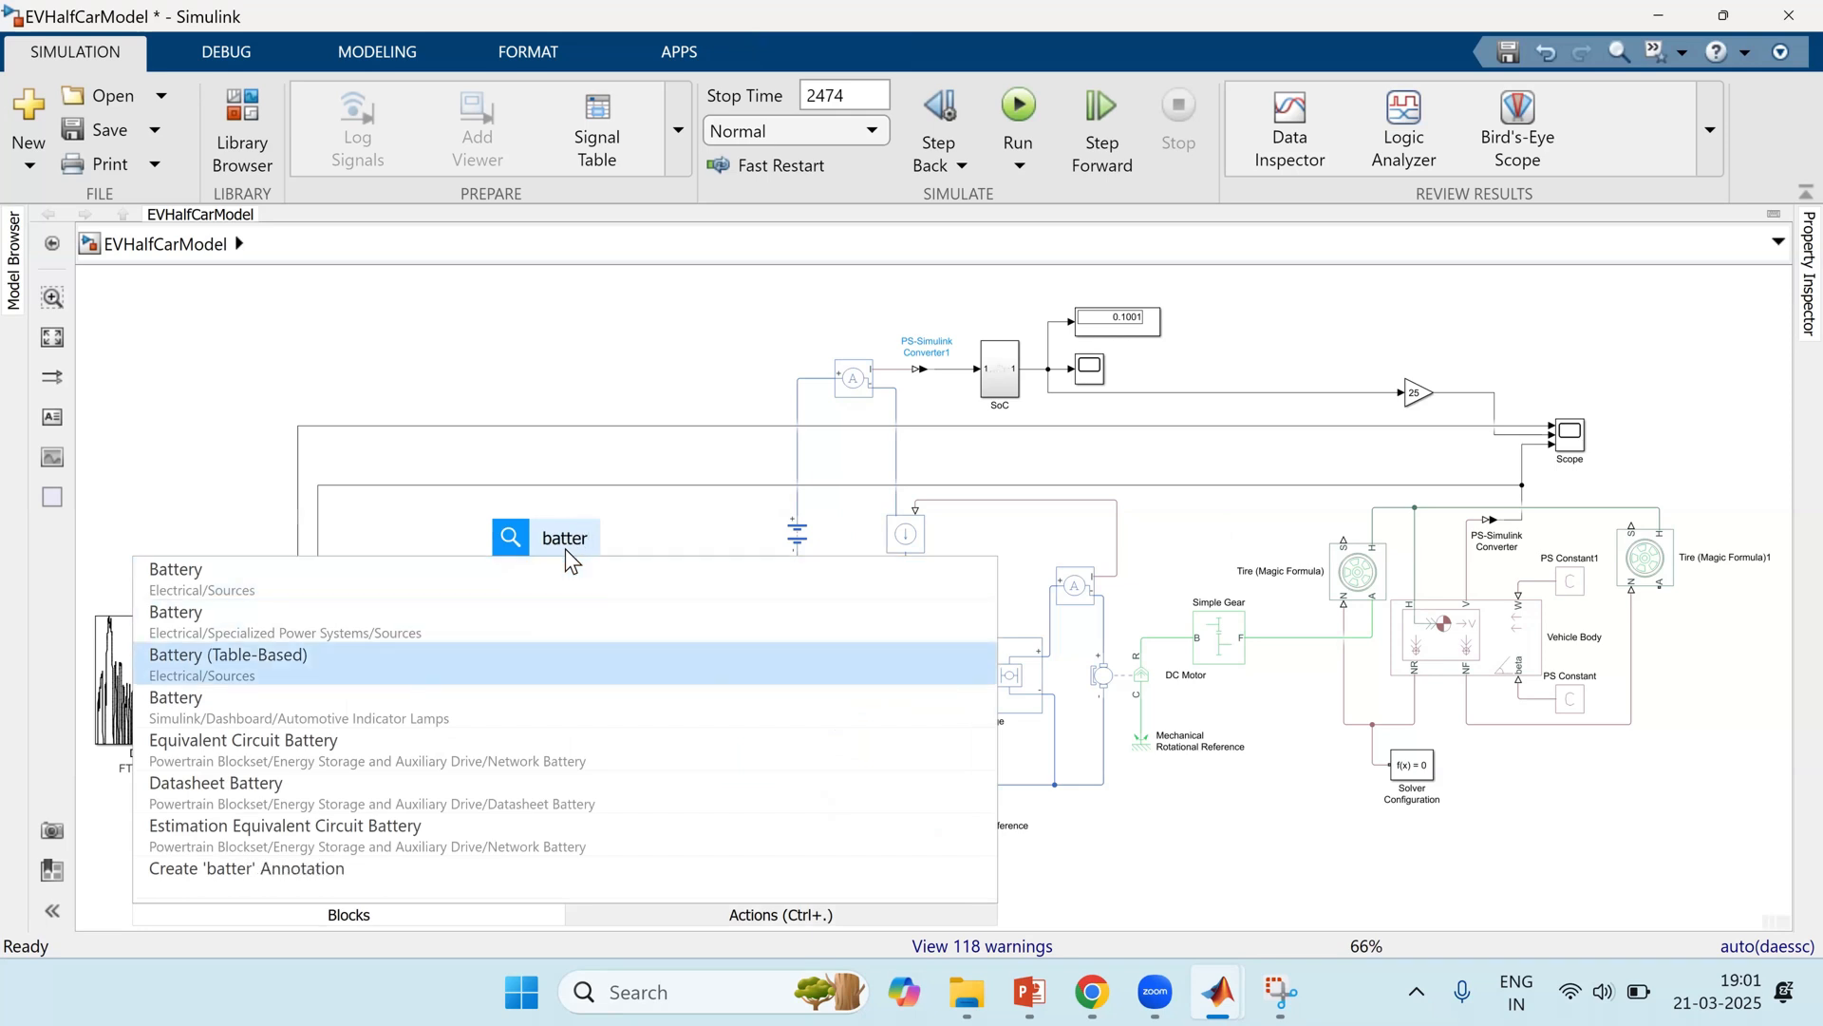
key("Return")
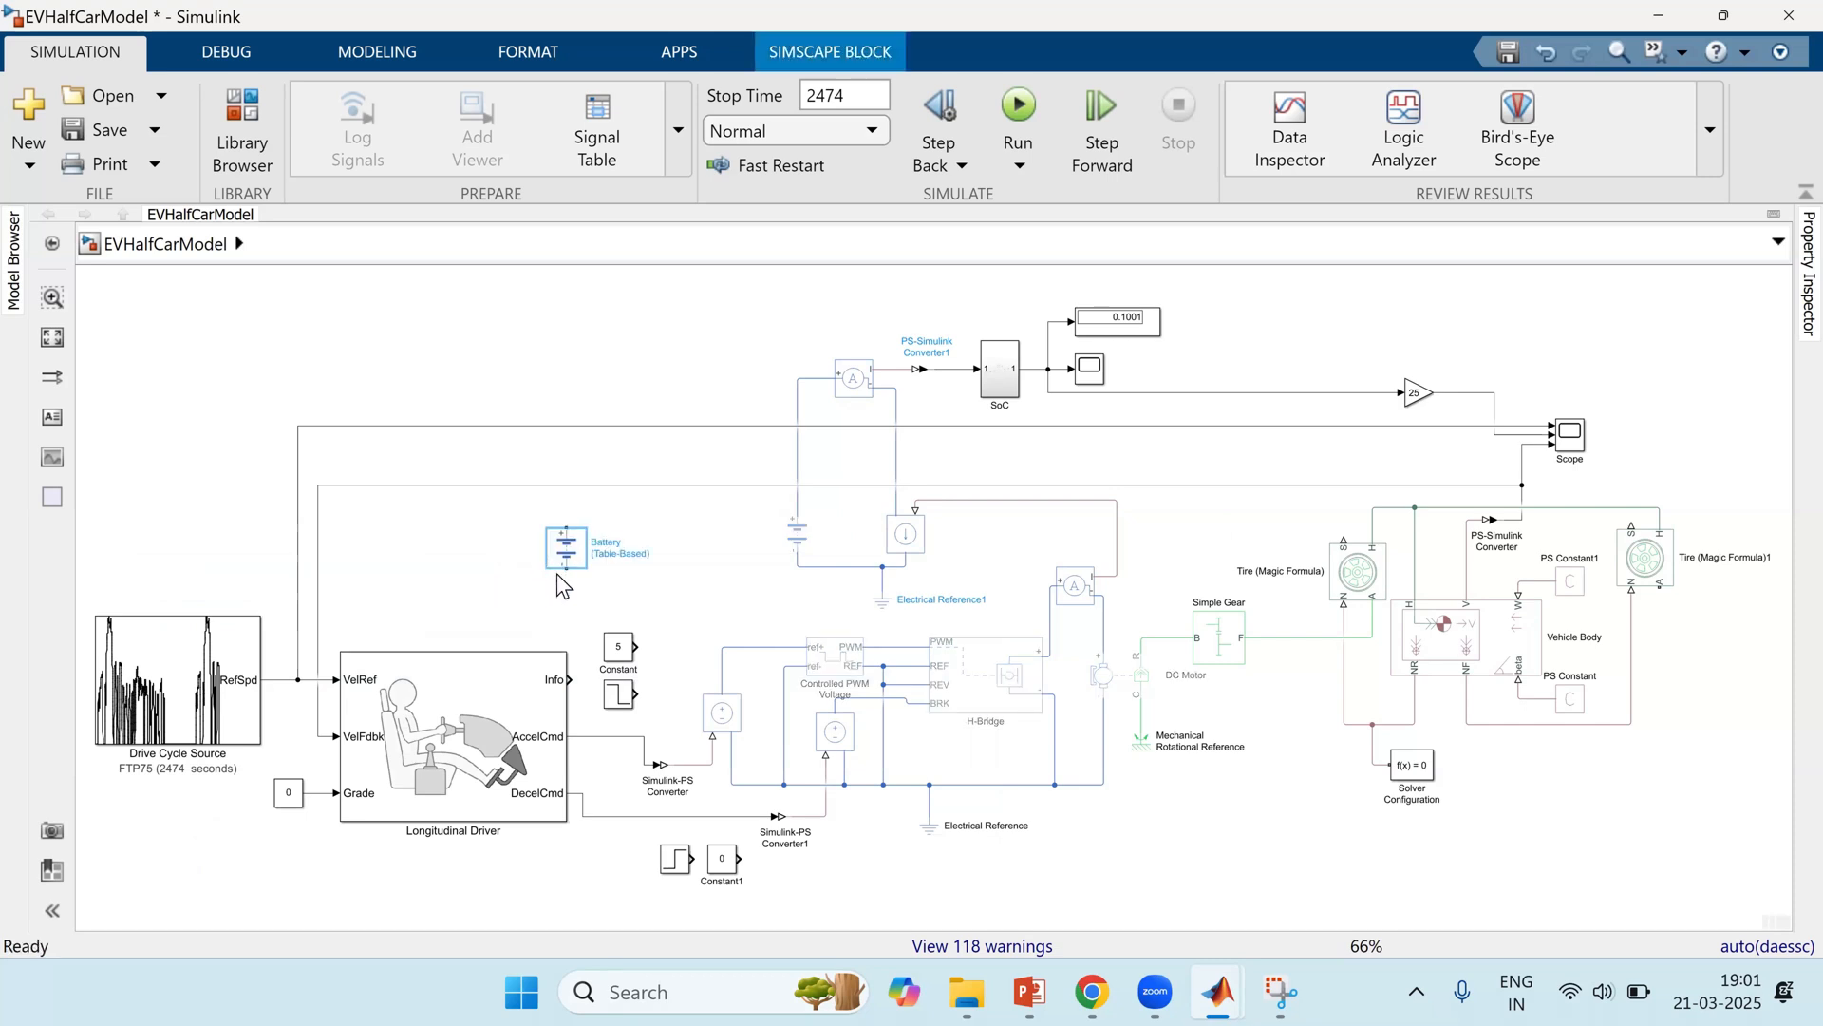
scroll(567, 588, "up", 5)
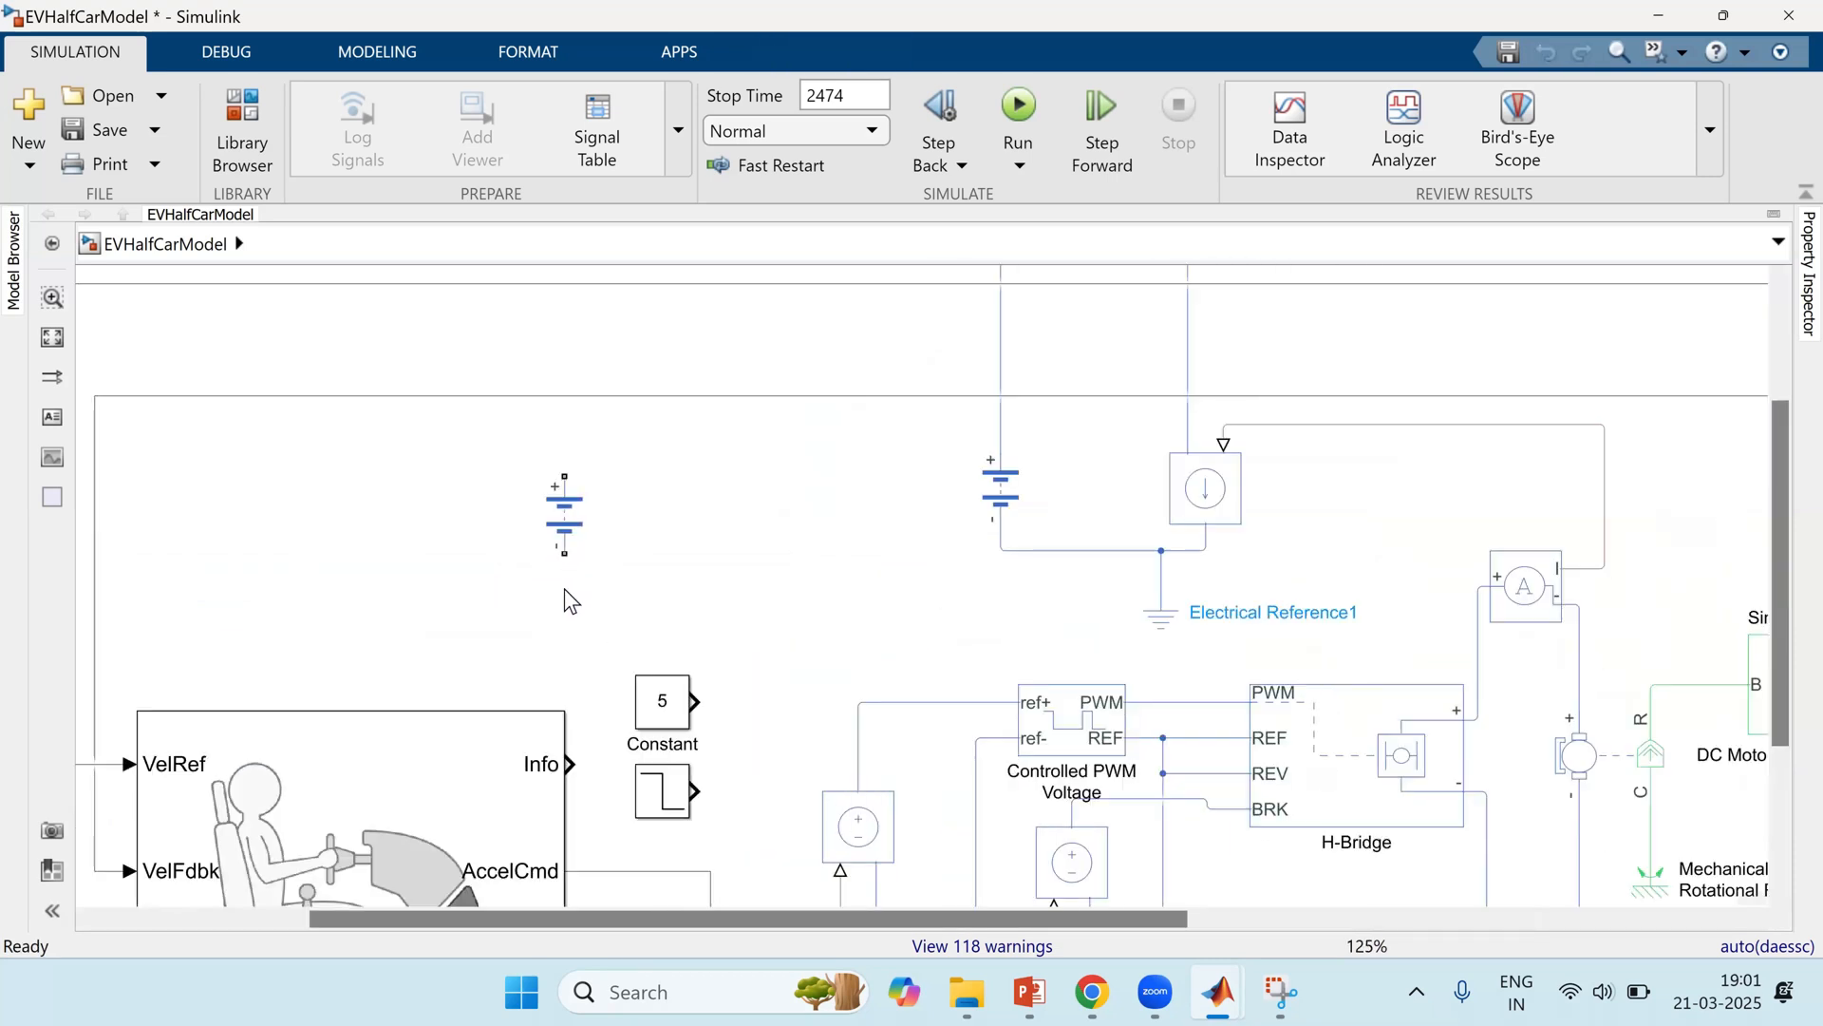
key("Delete")
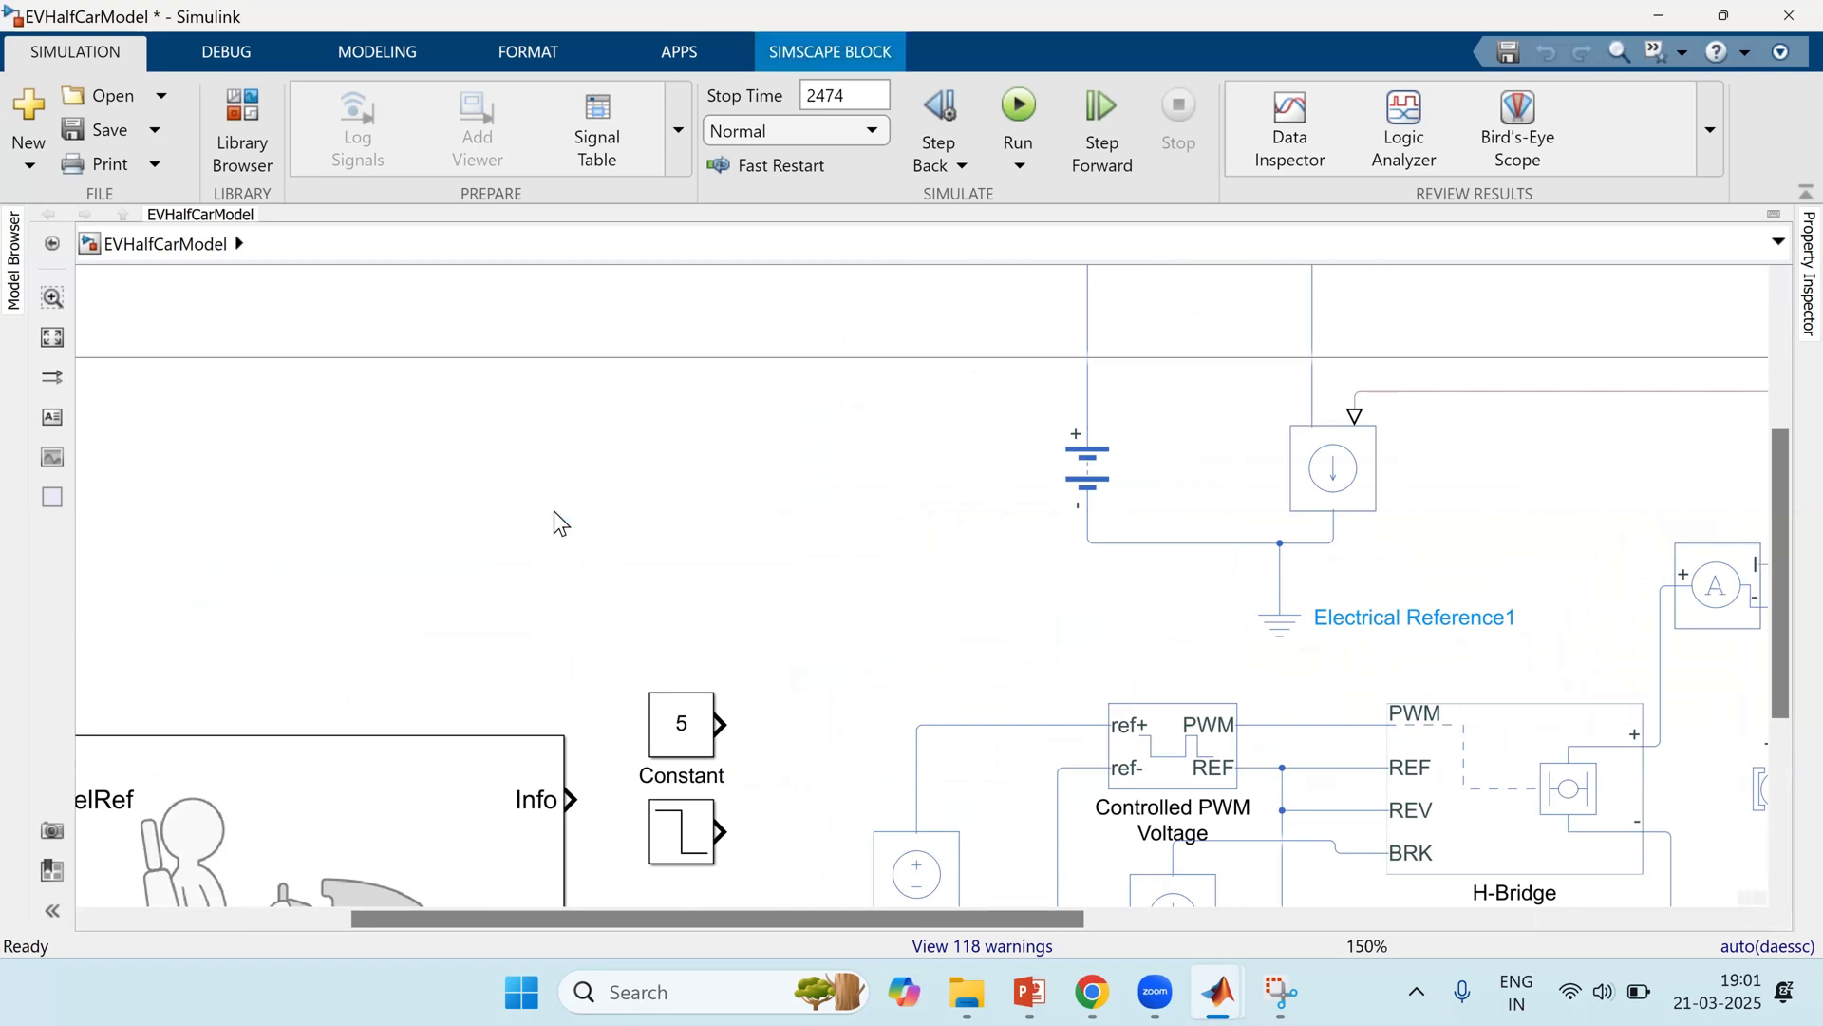
Step: Insert the Powertrain Blockset's Estimation Equivalent Circuit Battery block above the Longitudinal Driver, look at its ports and delete it
double_click(554, 510)
type("ba")
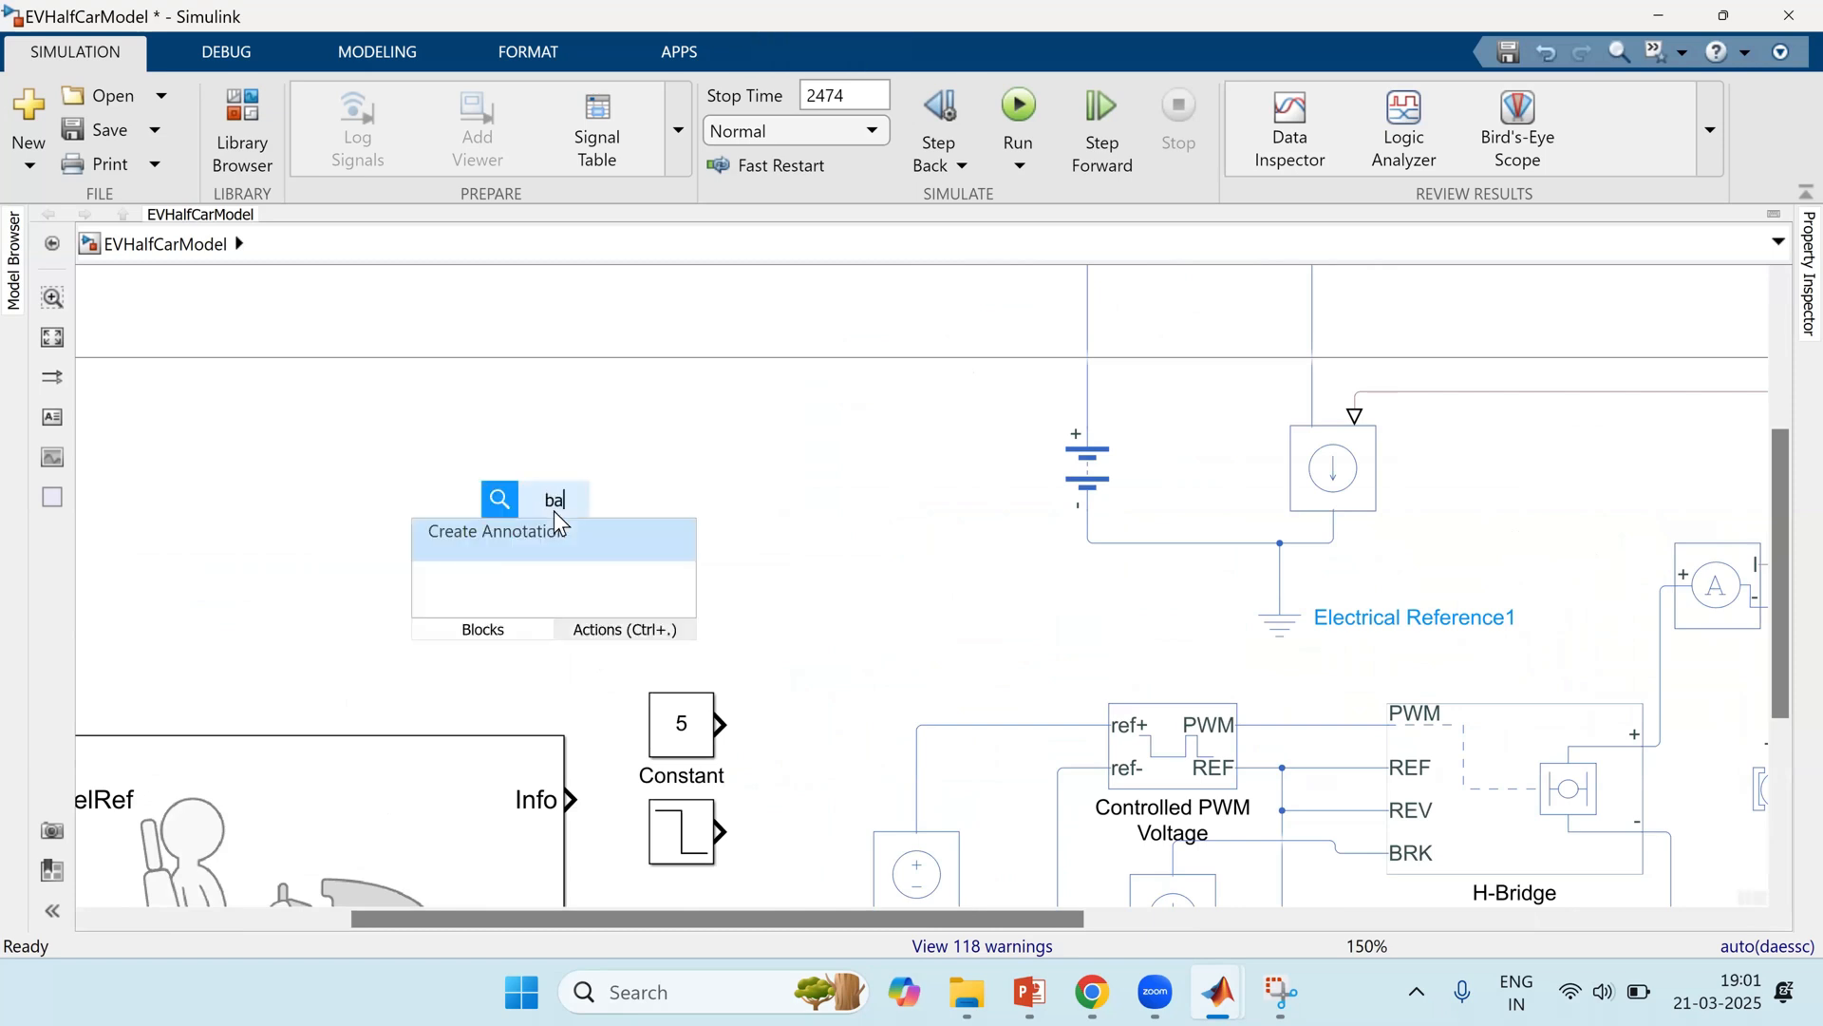
type("tter")
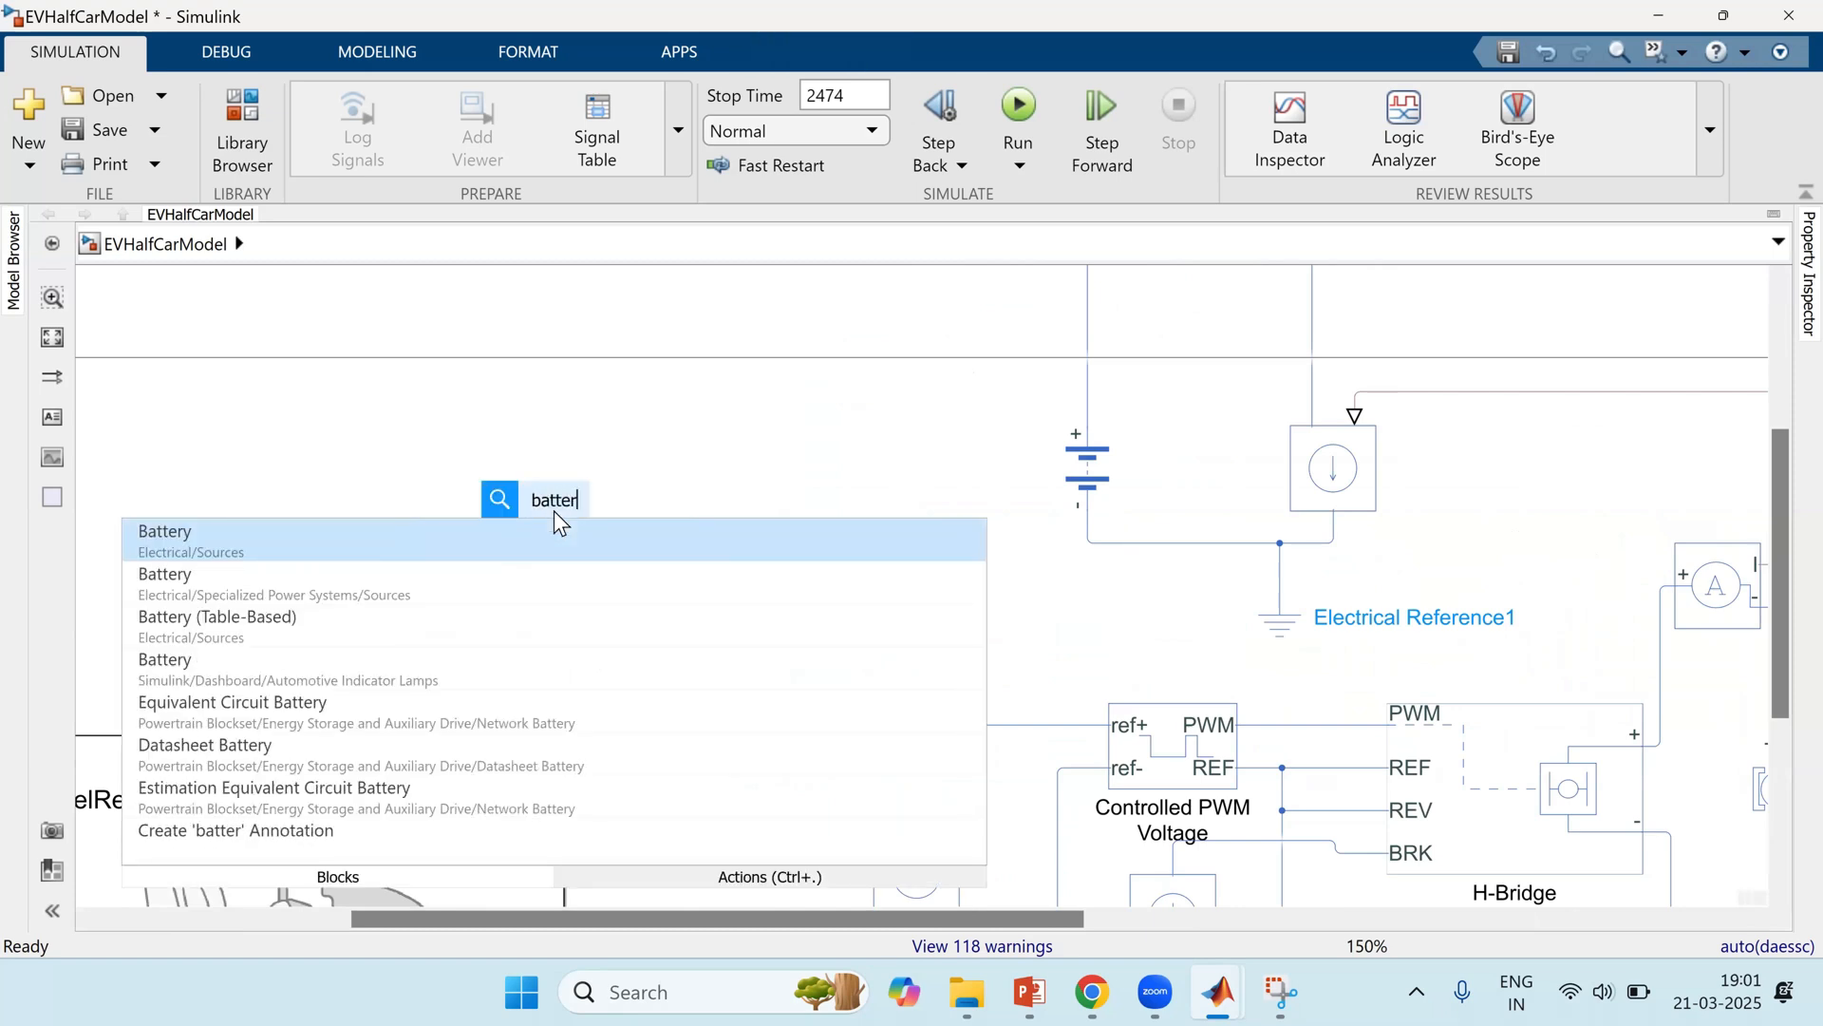
key("Down")
key("Down")
key("Down")
key("Down")
key("Down")
key("Down")
key("Up")
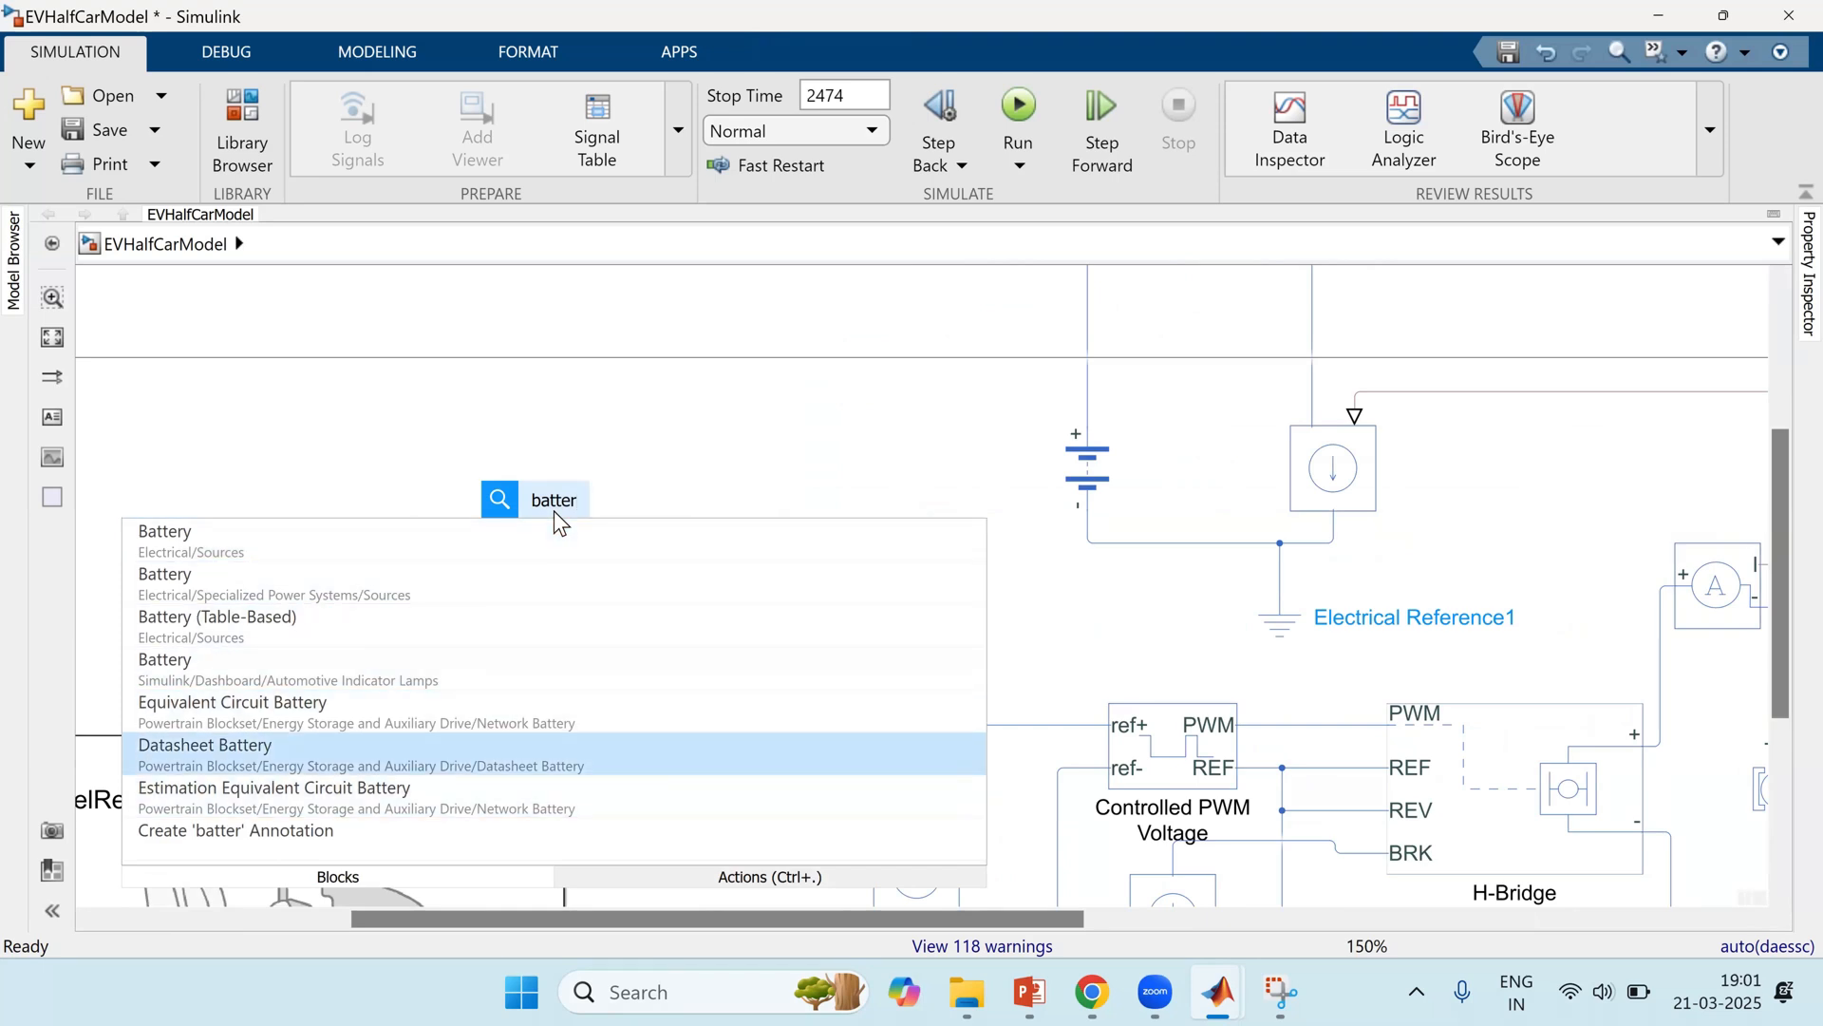
key("Up")
key("Down")
key("Up")
key("Up")
key("Down")
key("Down")
key("Down")
key("Return")
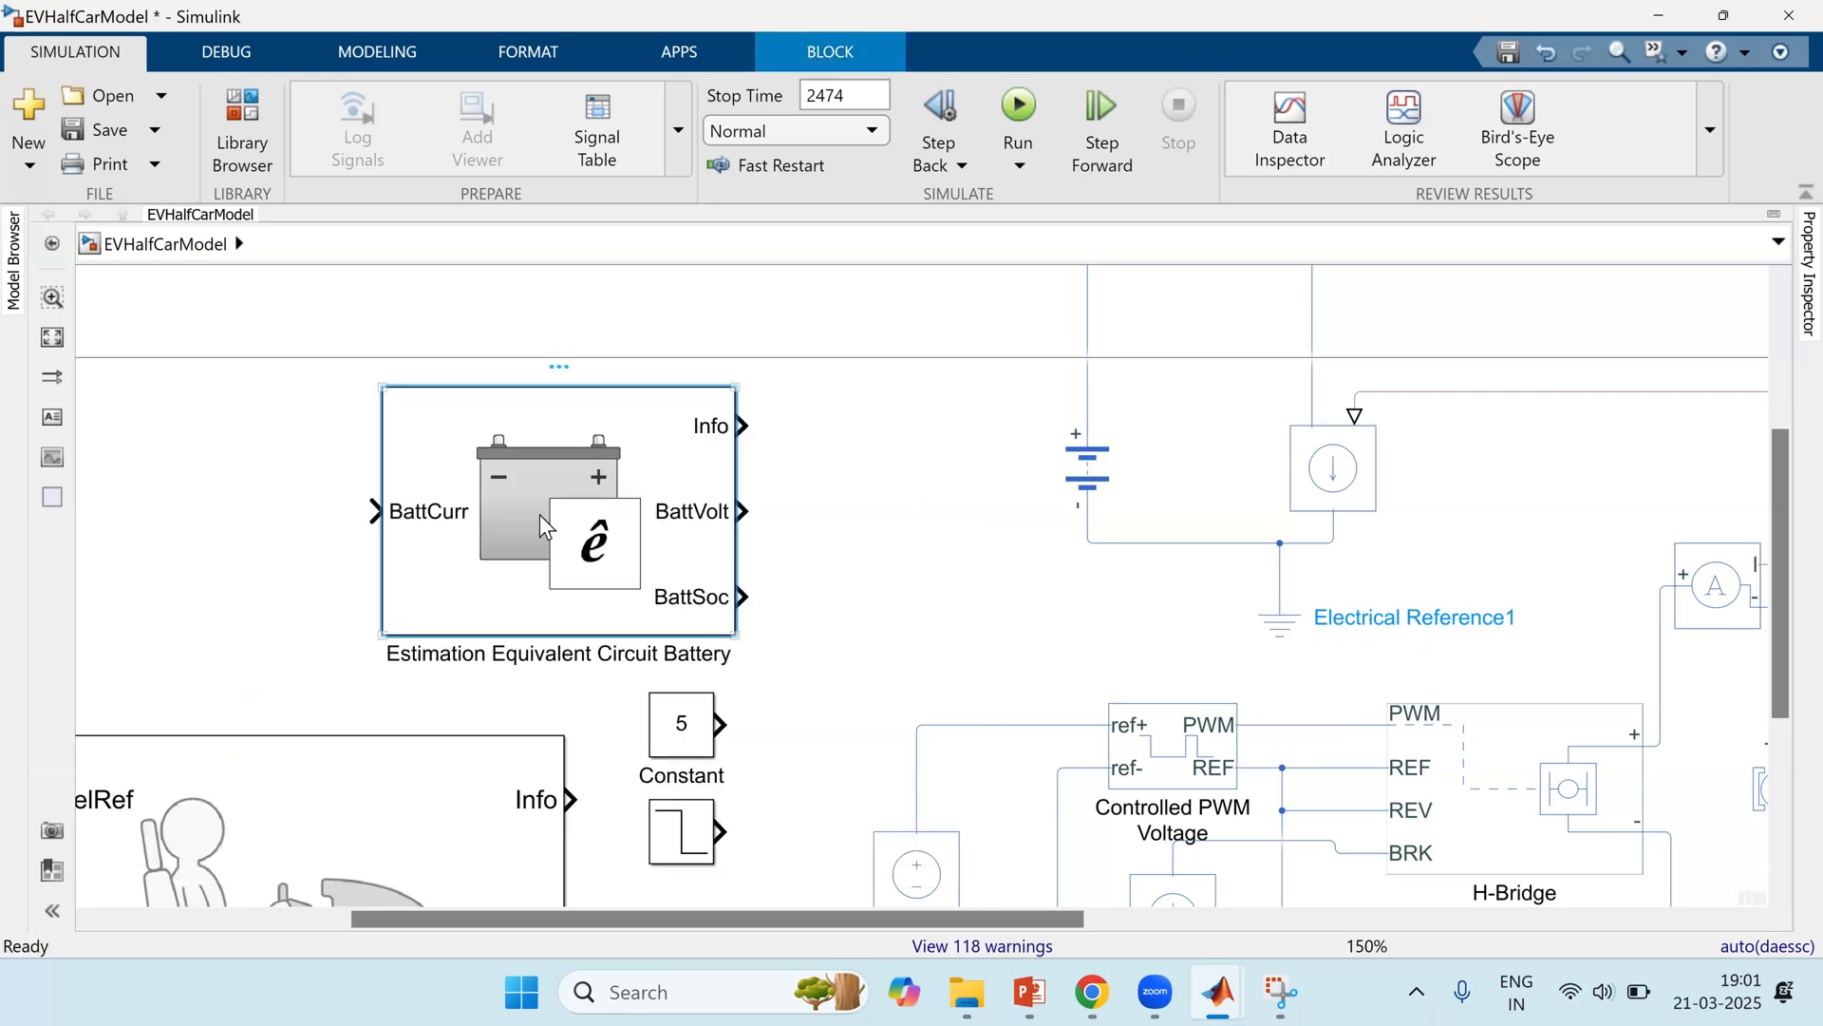
key("Delete")
Step: Insert an Equivalent Circuit Battery block above the Longitudinal Driver and draw open-ended signal lines from its BattCurr and BattTemp inputs
double_click(540, 515)
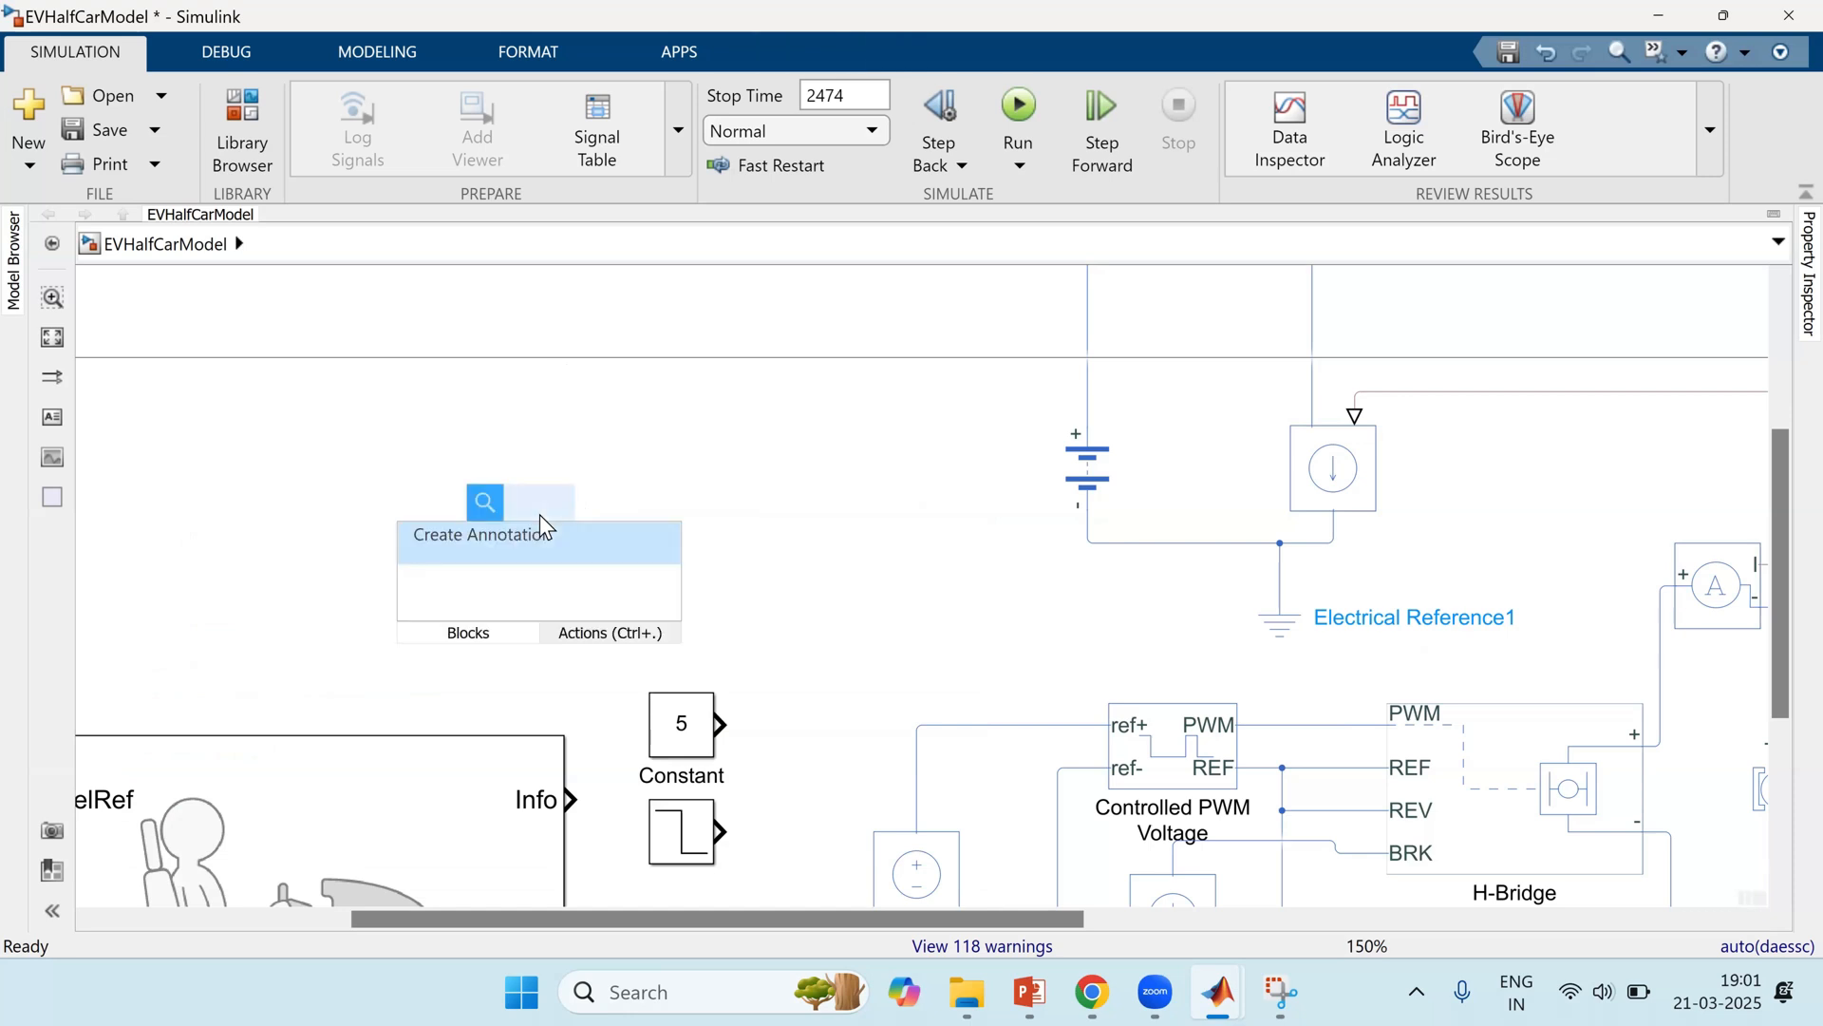
type("battery")
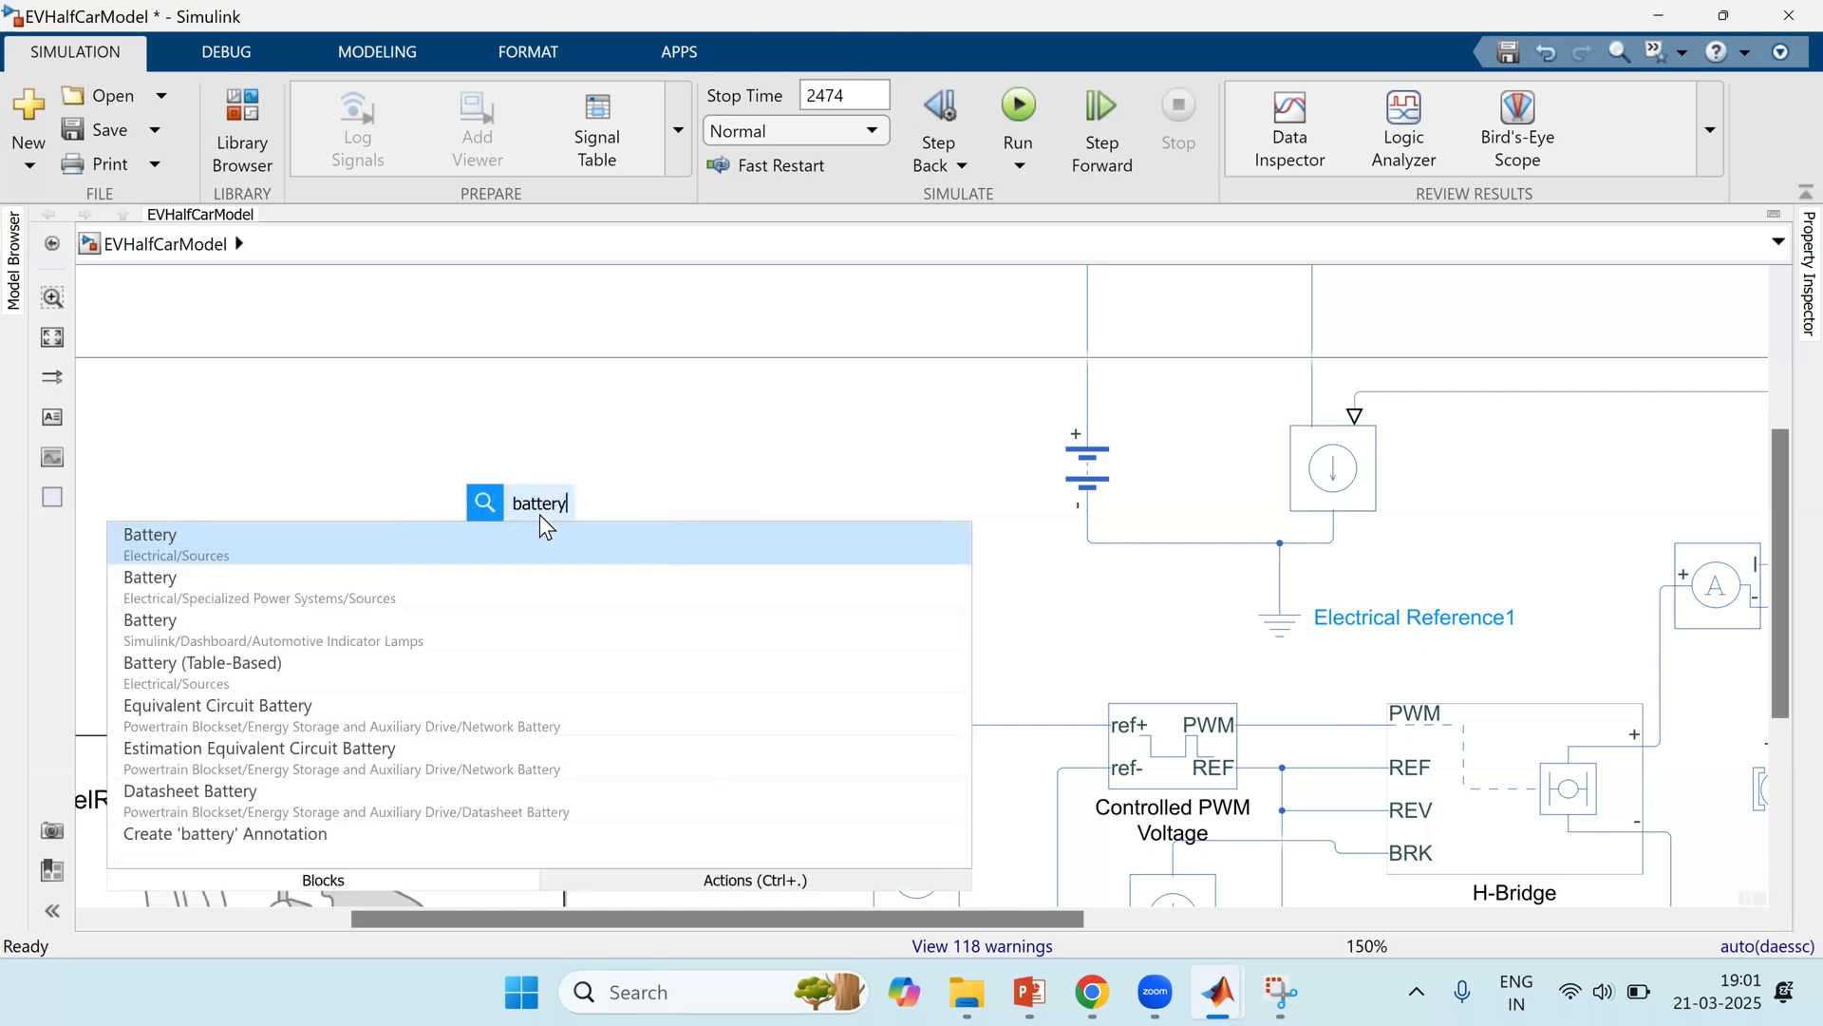
key("Down")
key("Down")
key("Down")
key("Down")
key("Down")
key("Down")
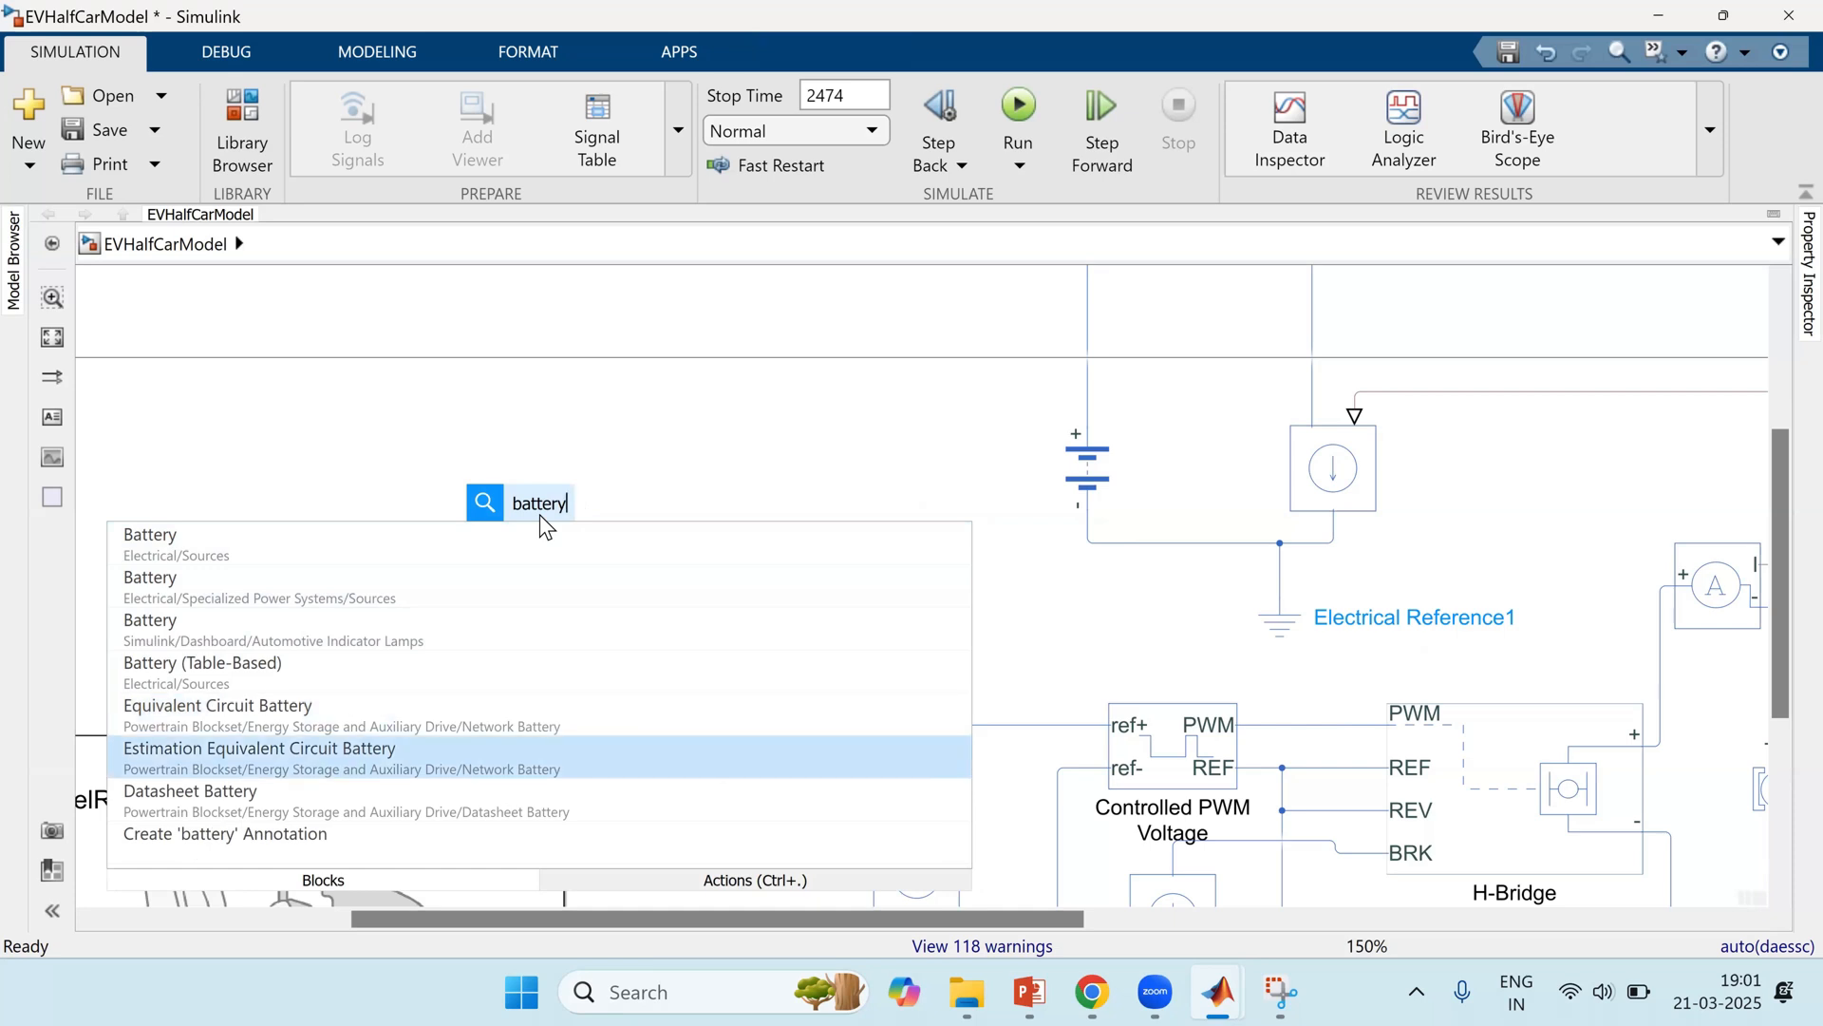
key("Up")
key("Up")
key("Return")
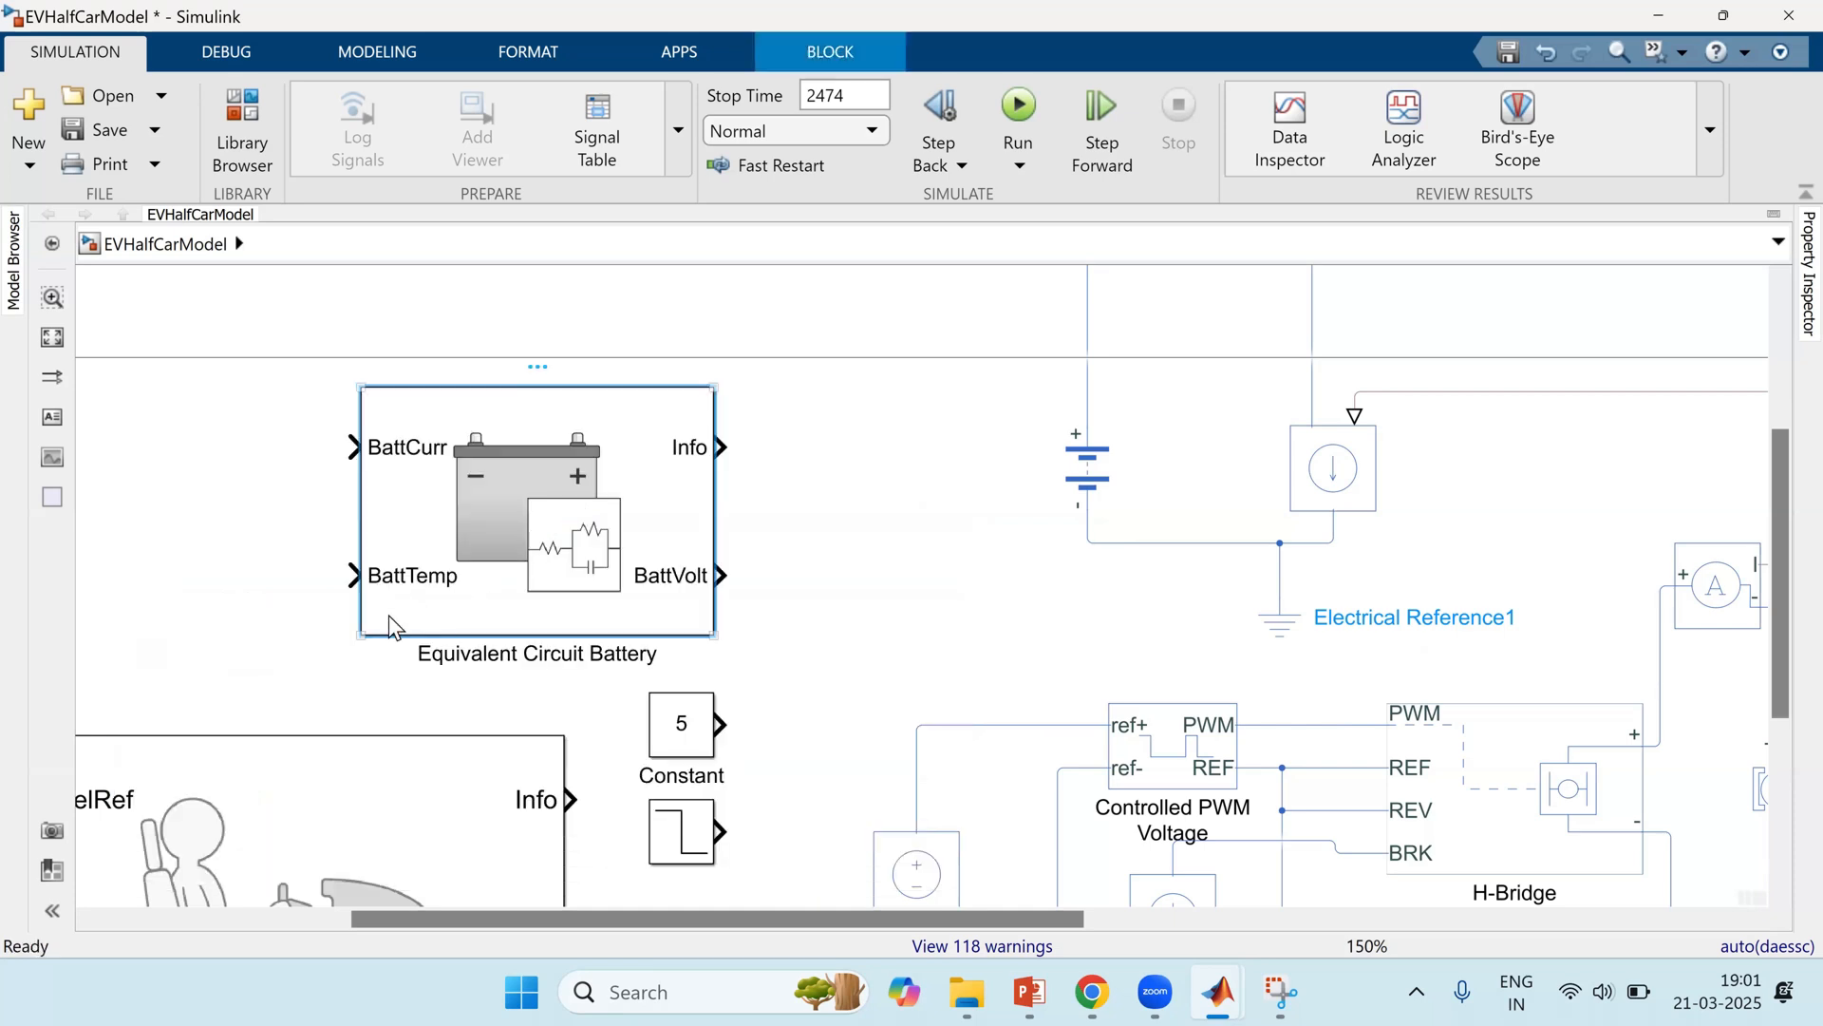
left_click_drag(352, 575, 242, 591)
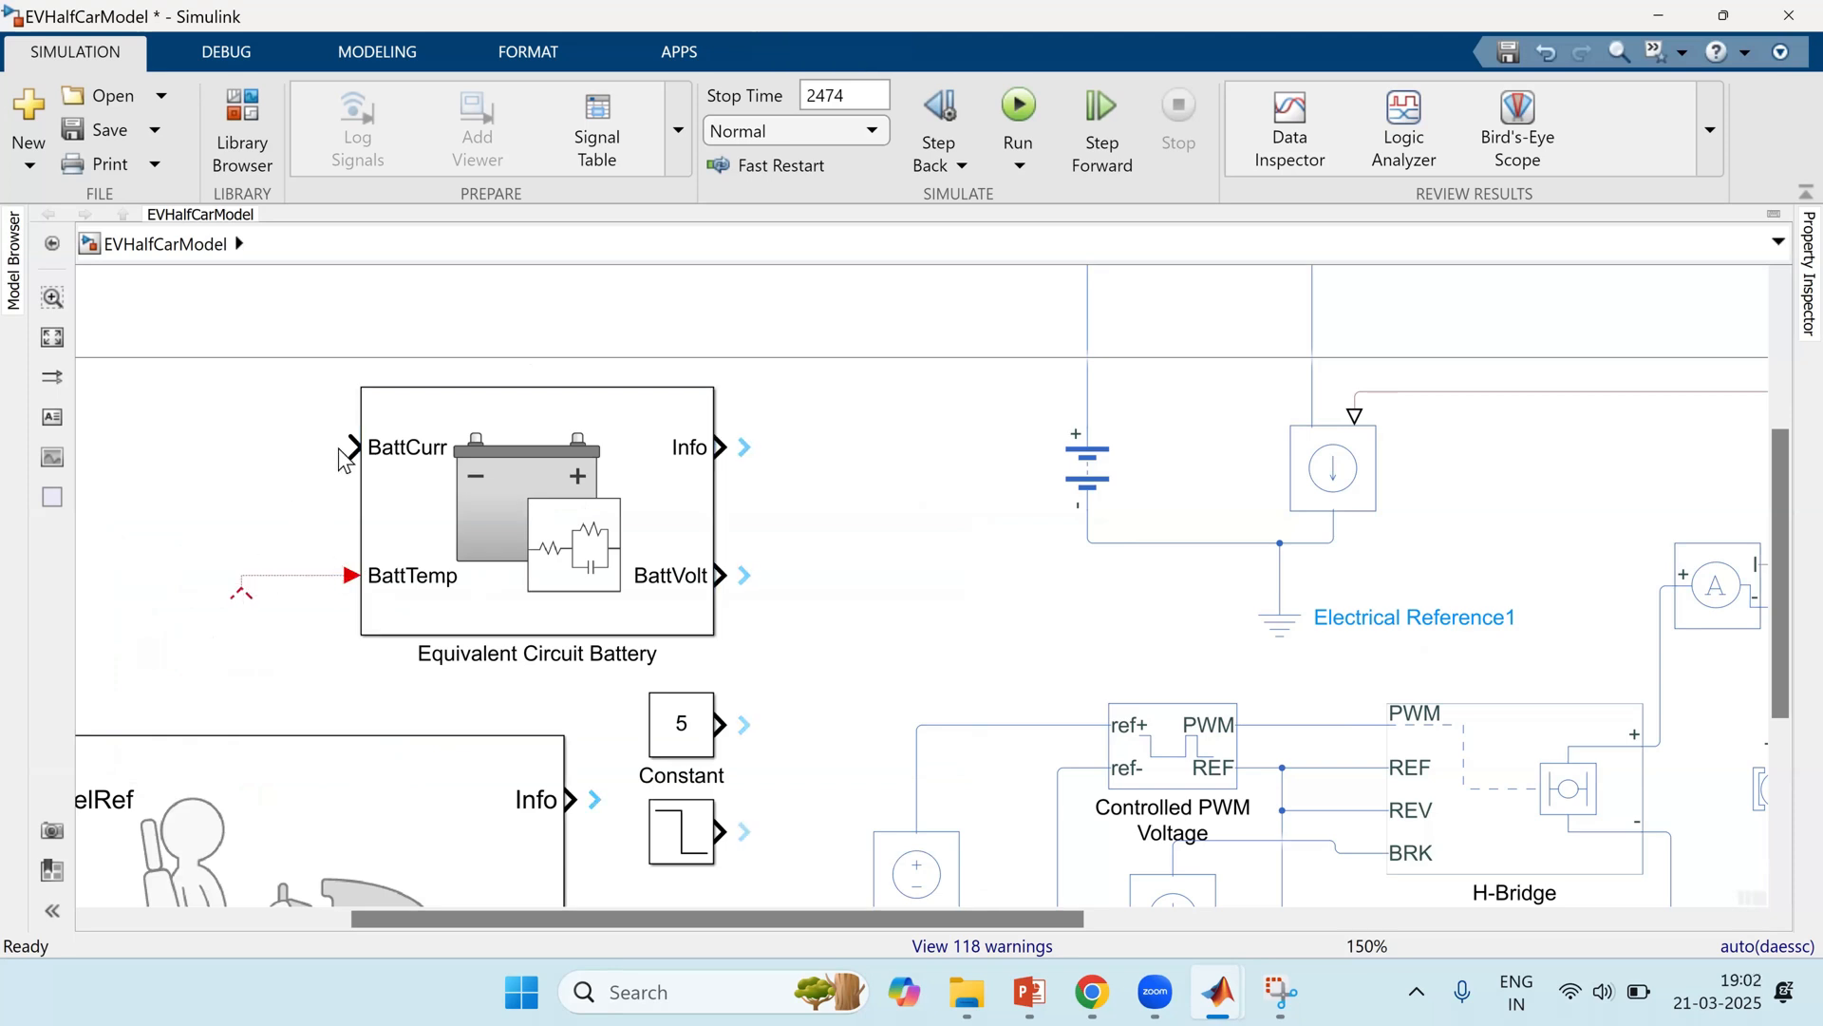
left_click_drag(284, 451, 282, 450)
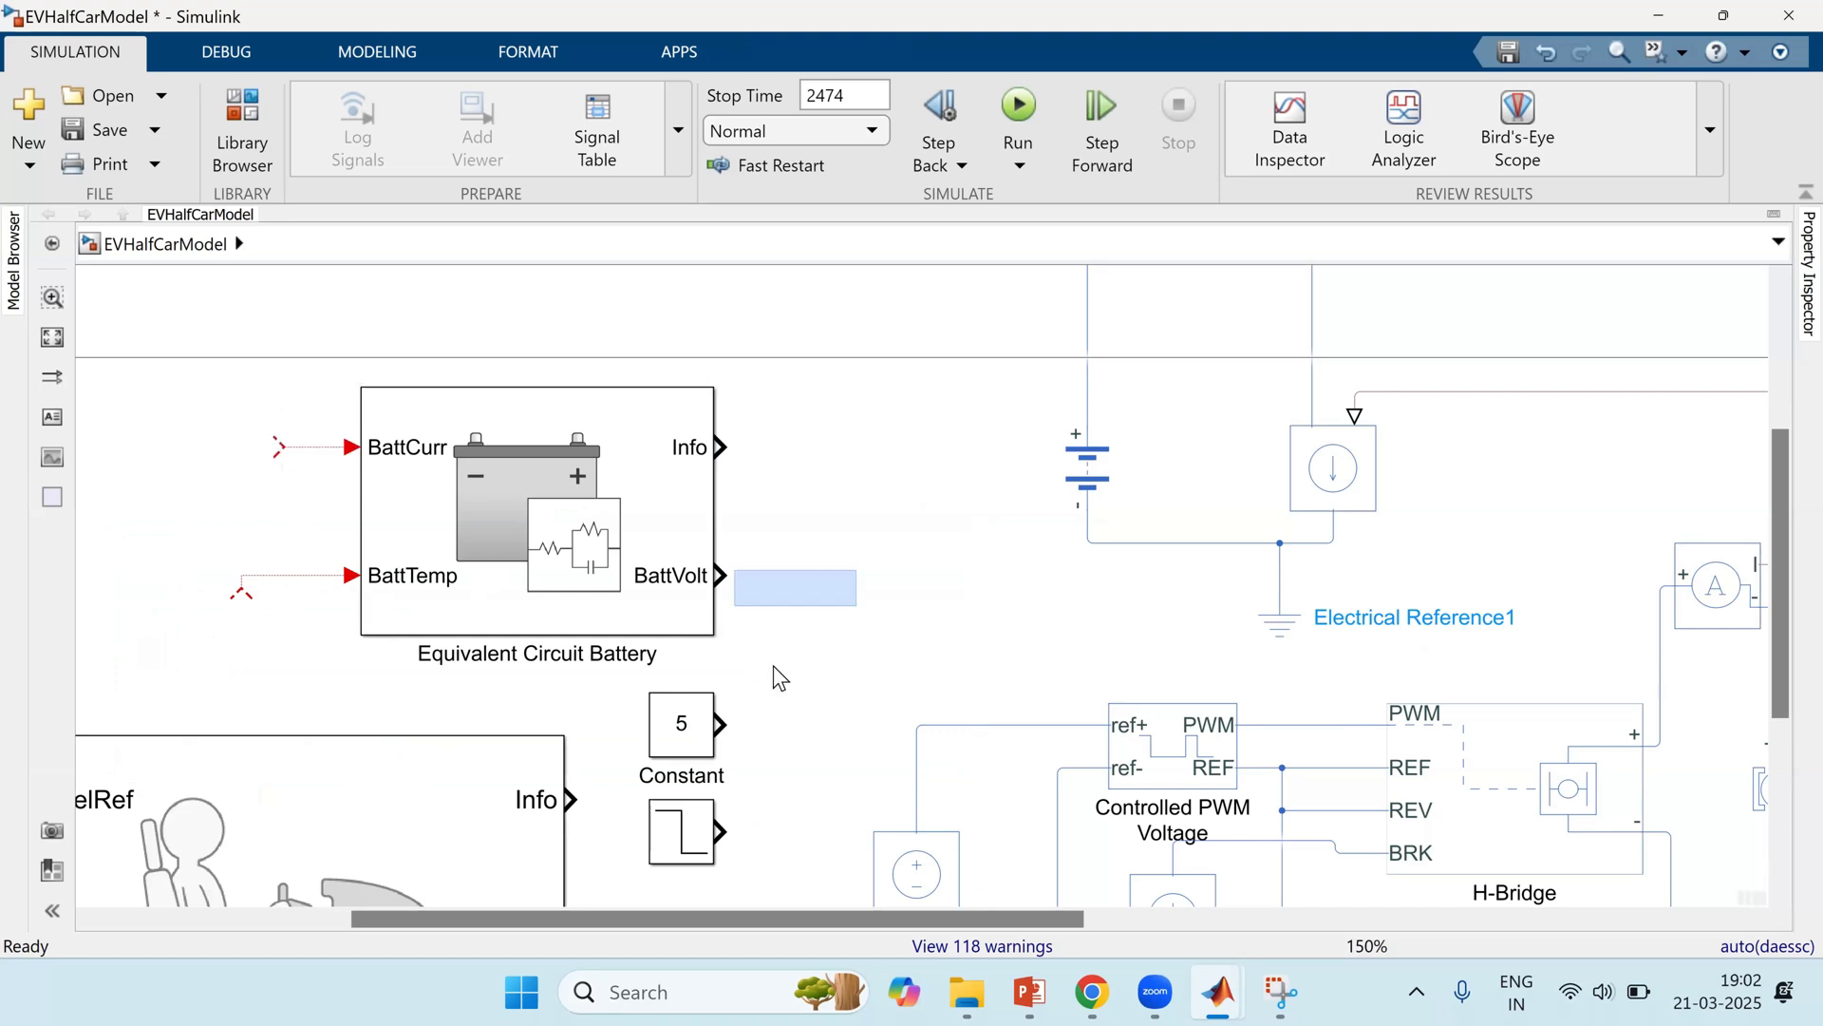
Step: Delete the Equivalent Circuit Battery block together with its two leftover unconnected lines
left_click(465, 469)
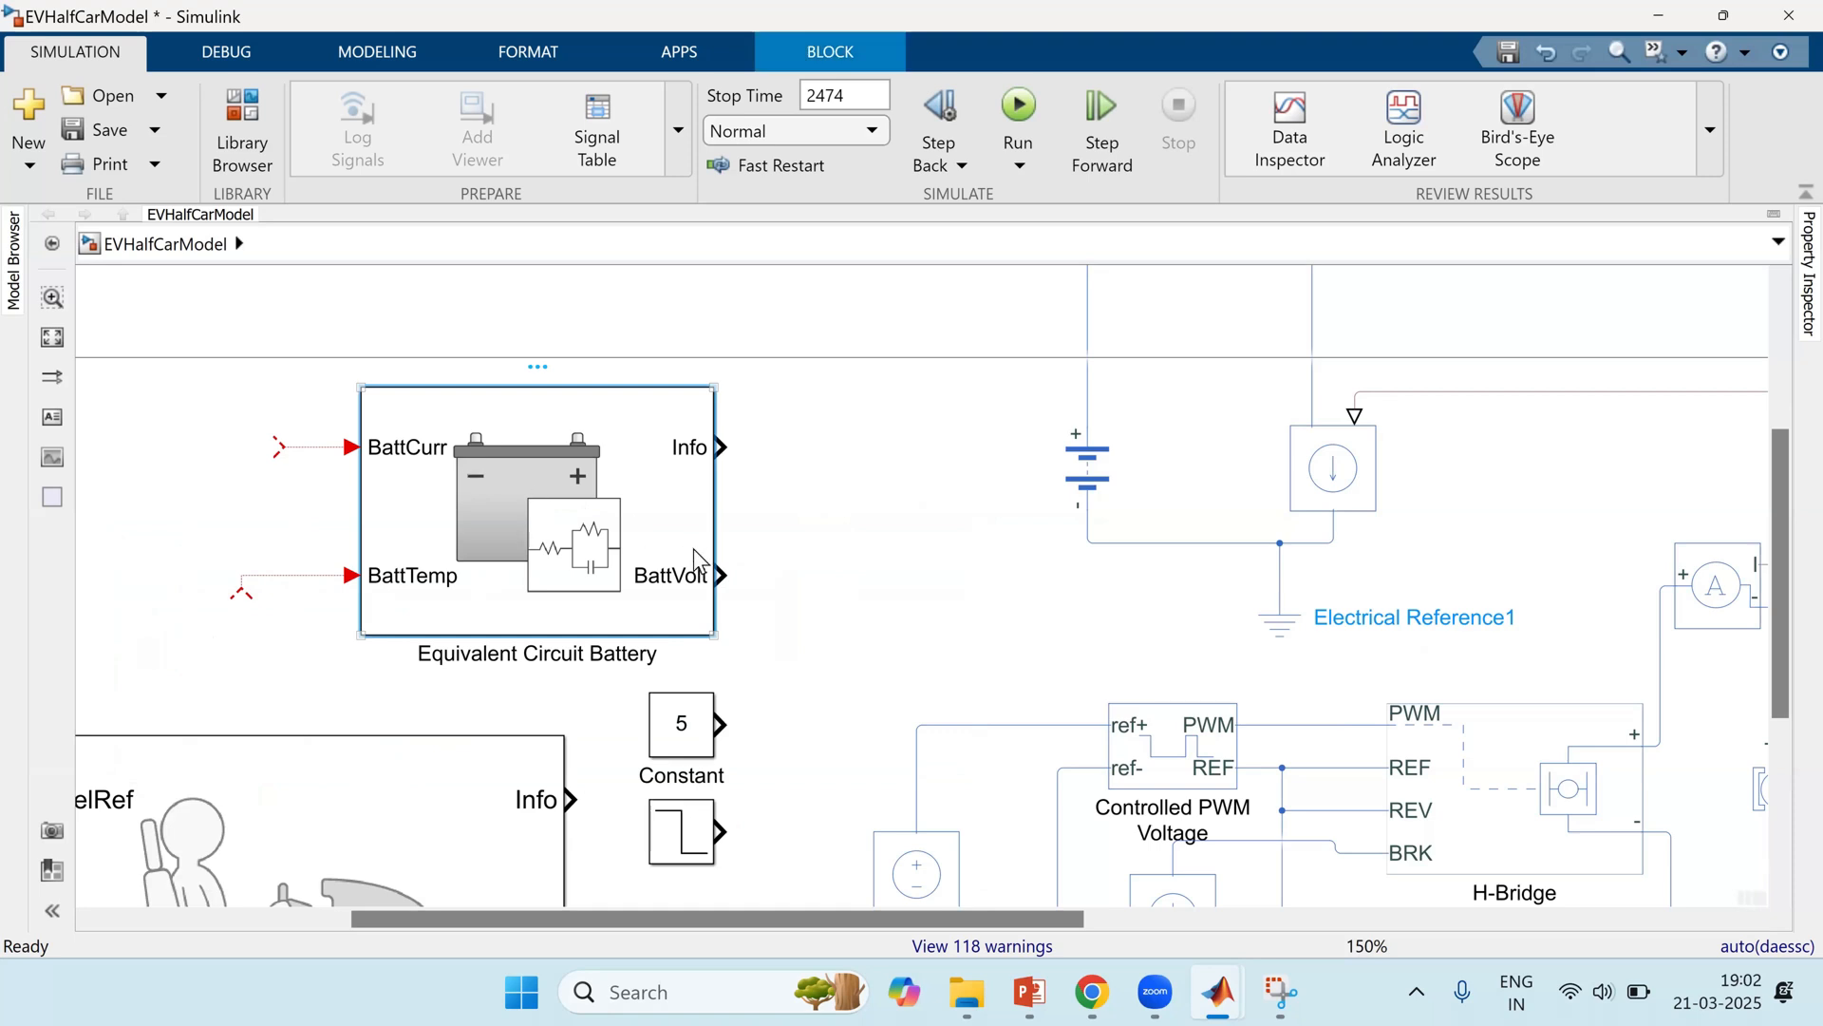
key("Delete")
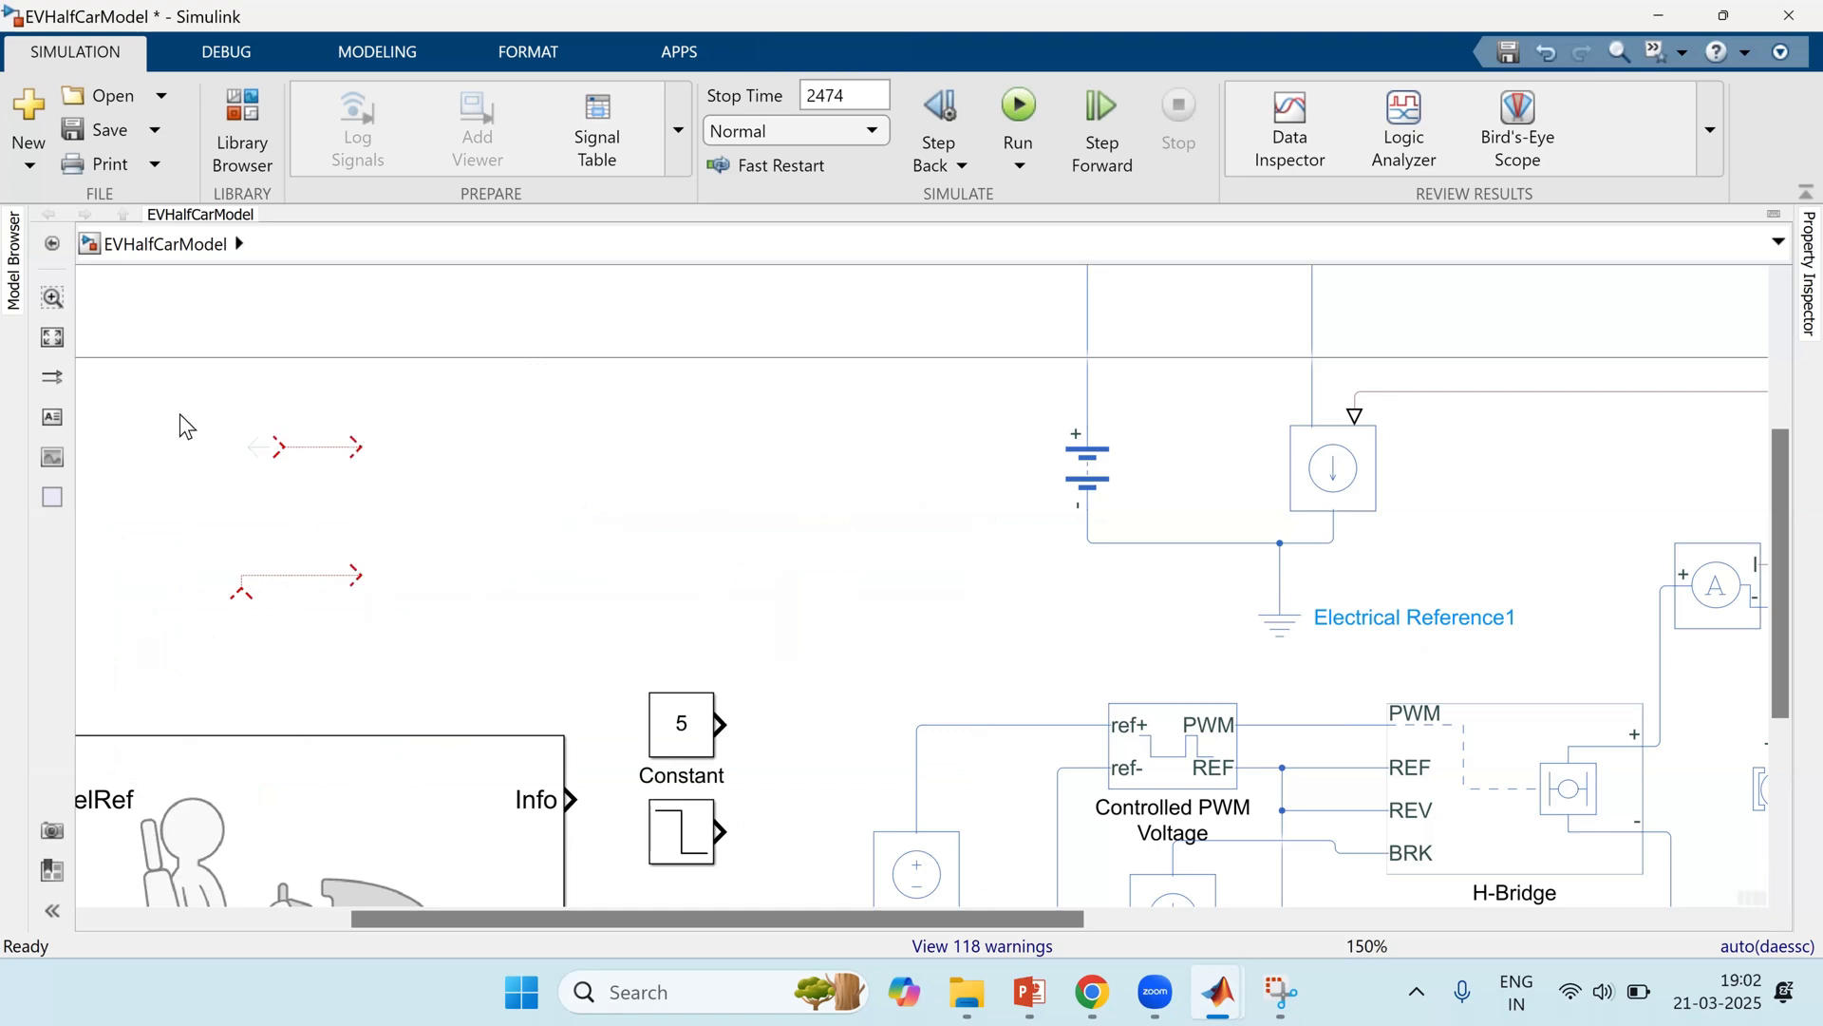
left_click_drag(174, 410, 477, 628)
key("Delete")
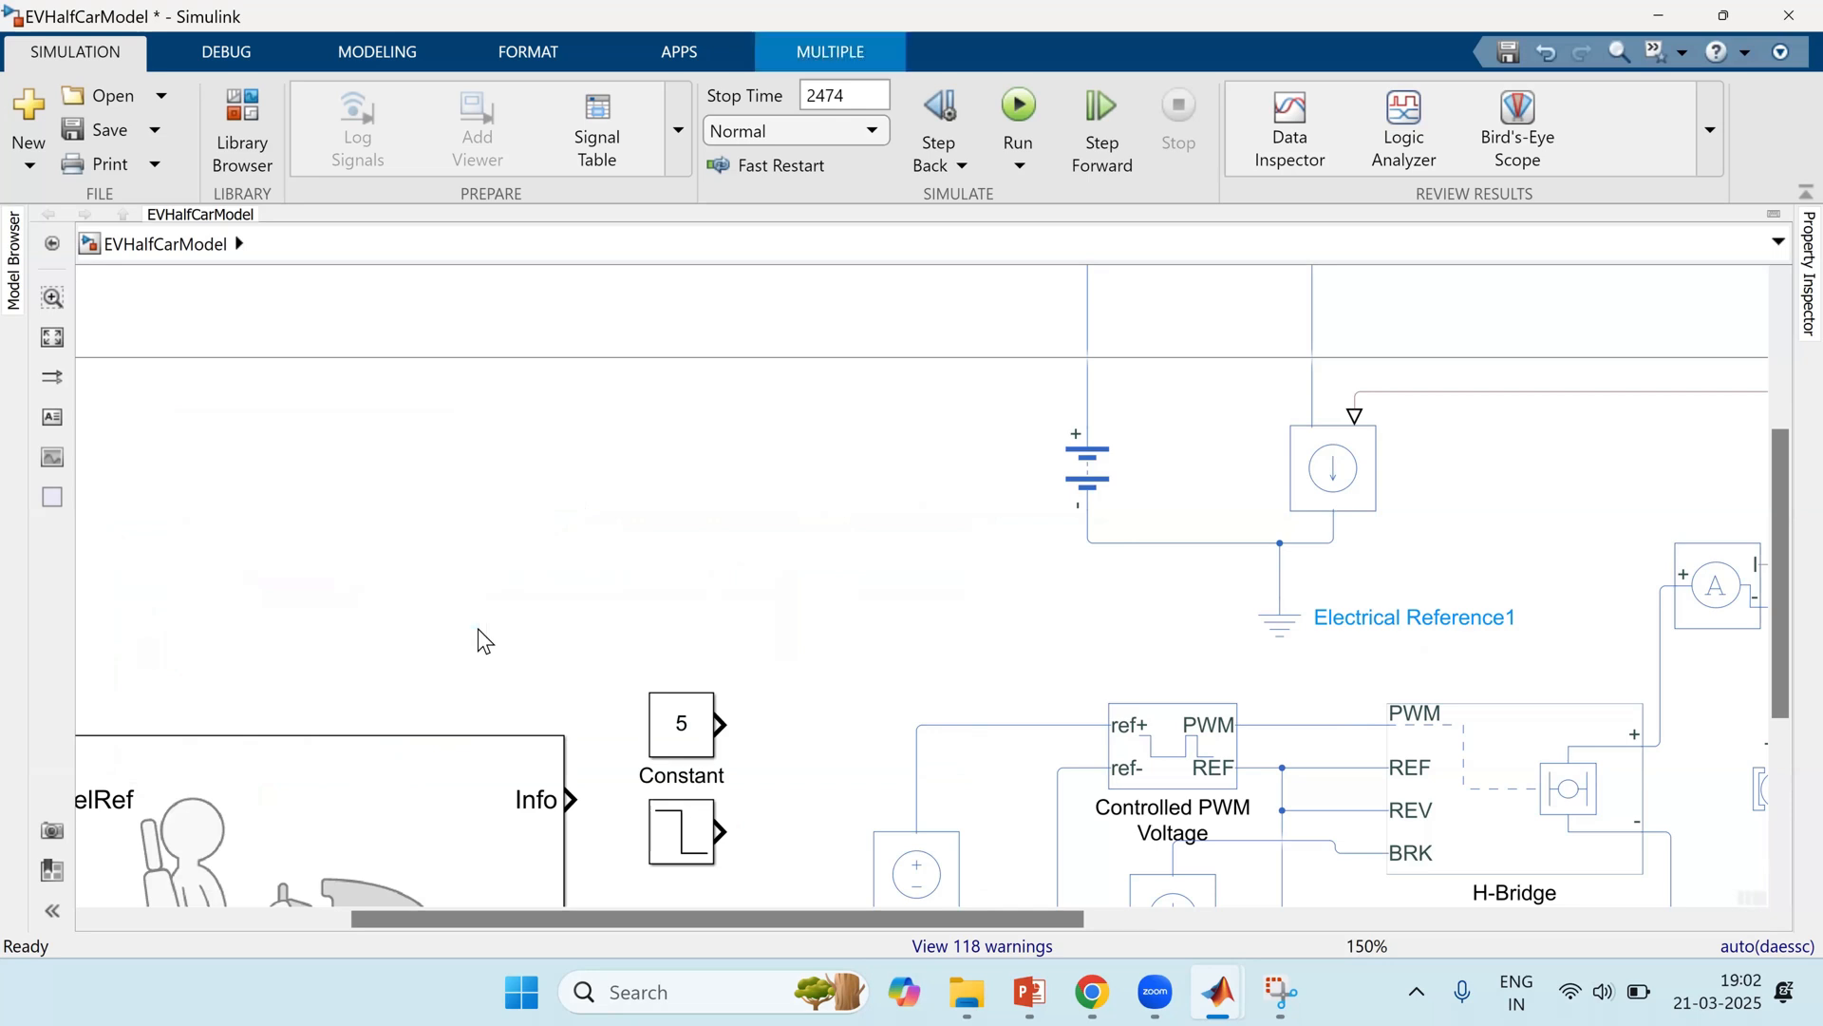
Step: Select all blocks in the model and set Show Block Name to On for all of them
left_click(819, 611)
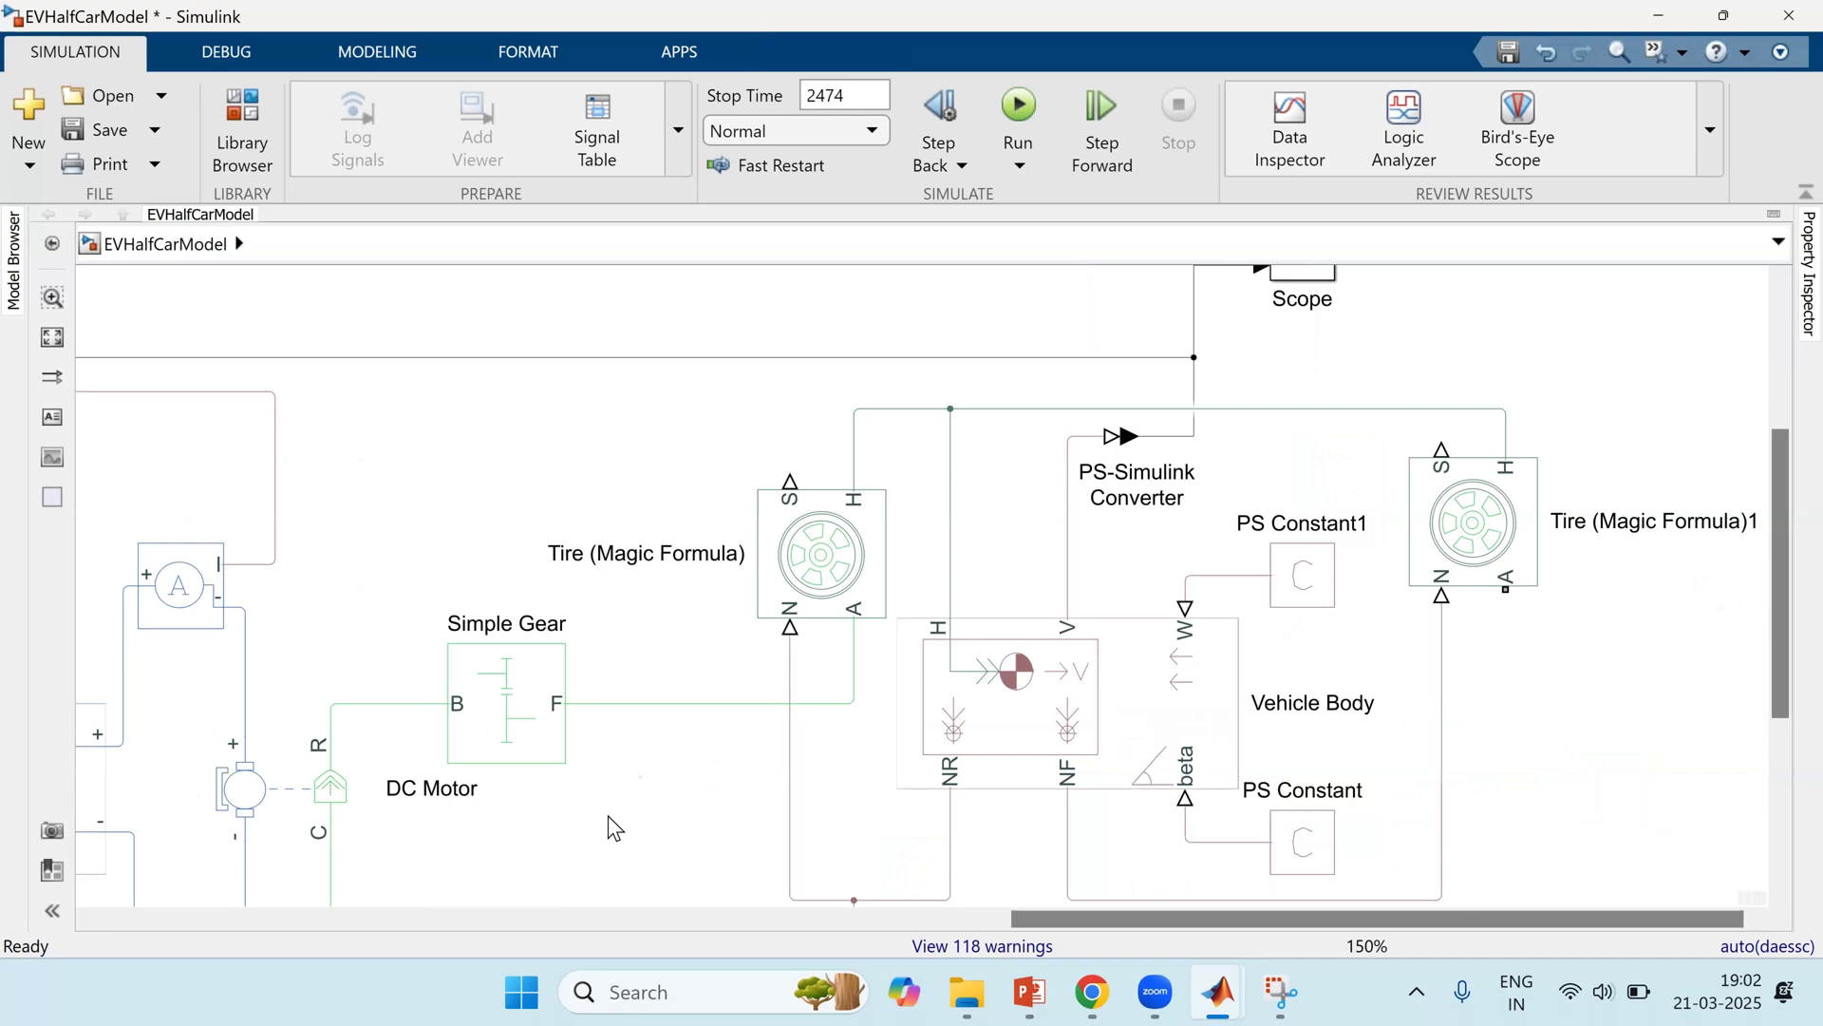
key("space")
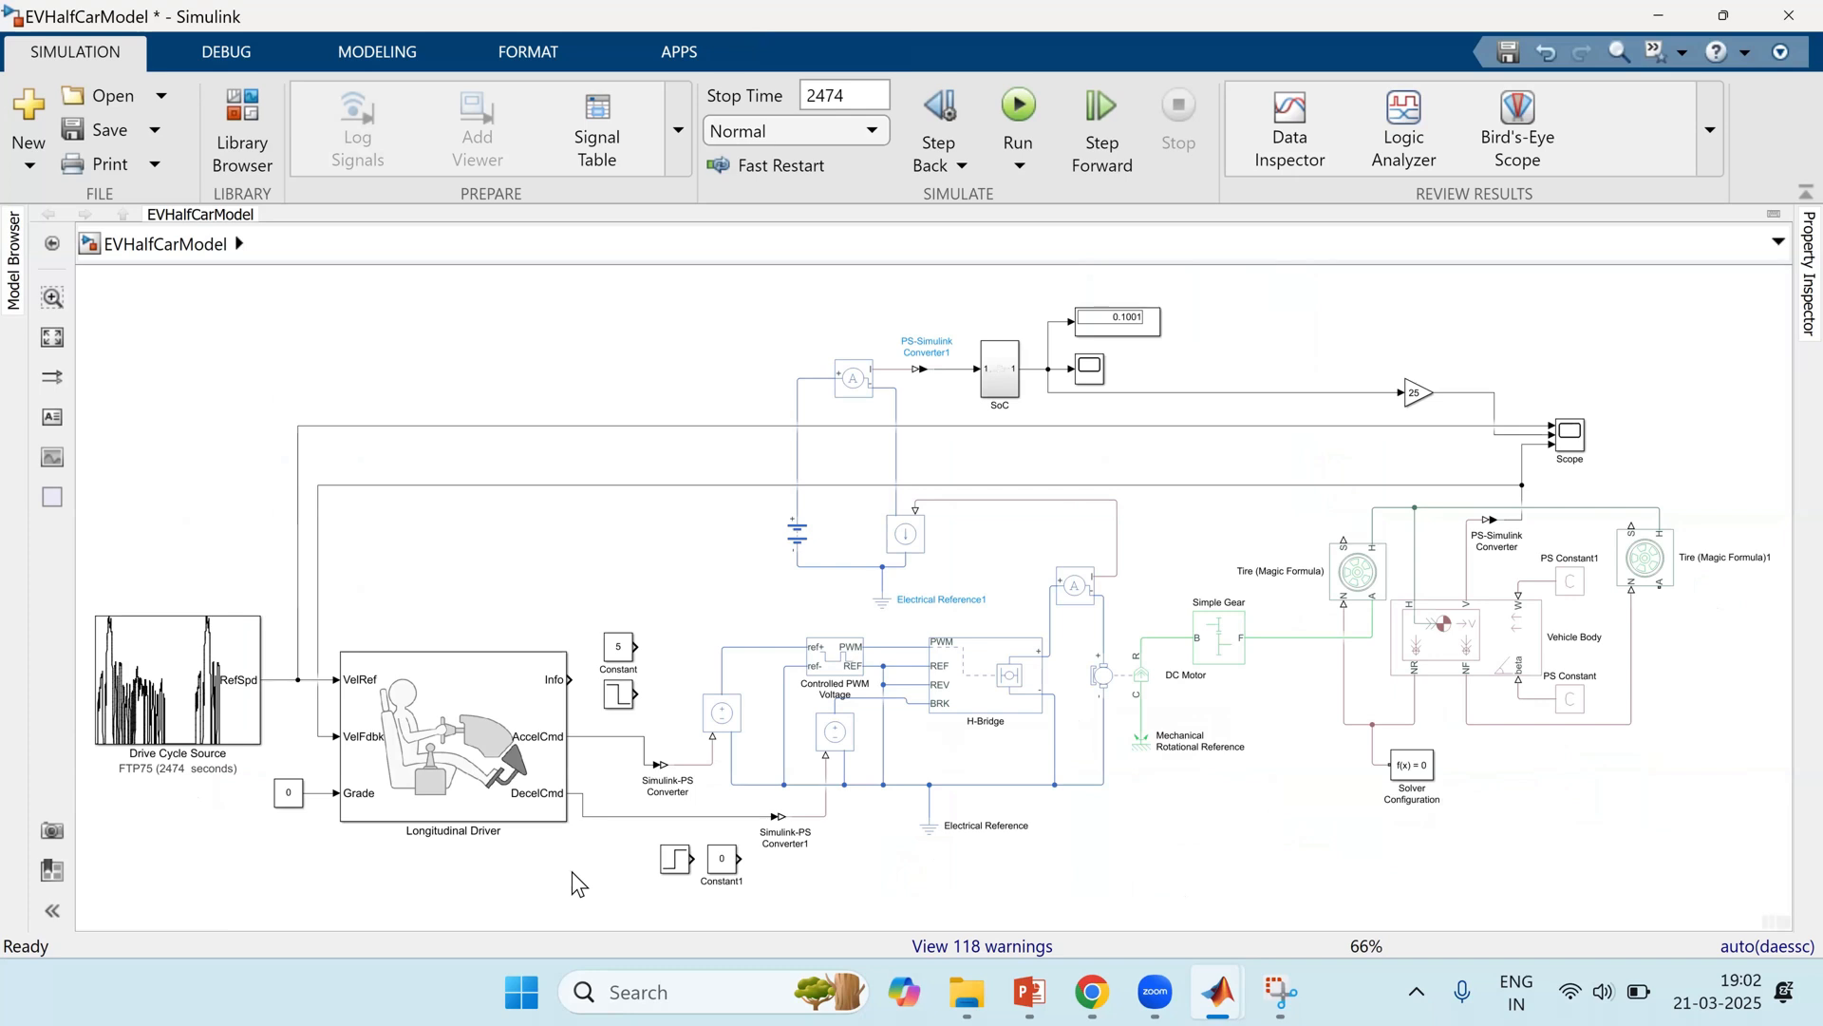
key("super+r")
key("Return")
key("ctrl+a")
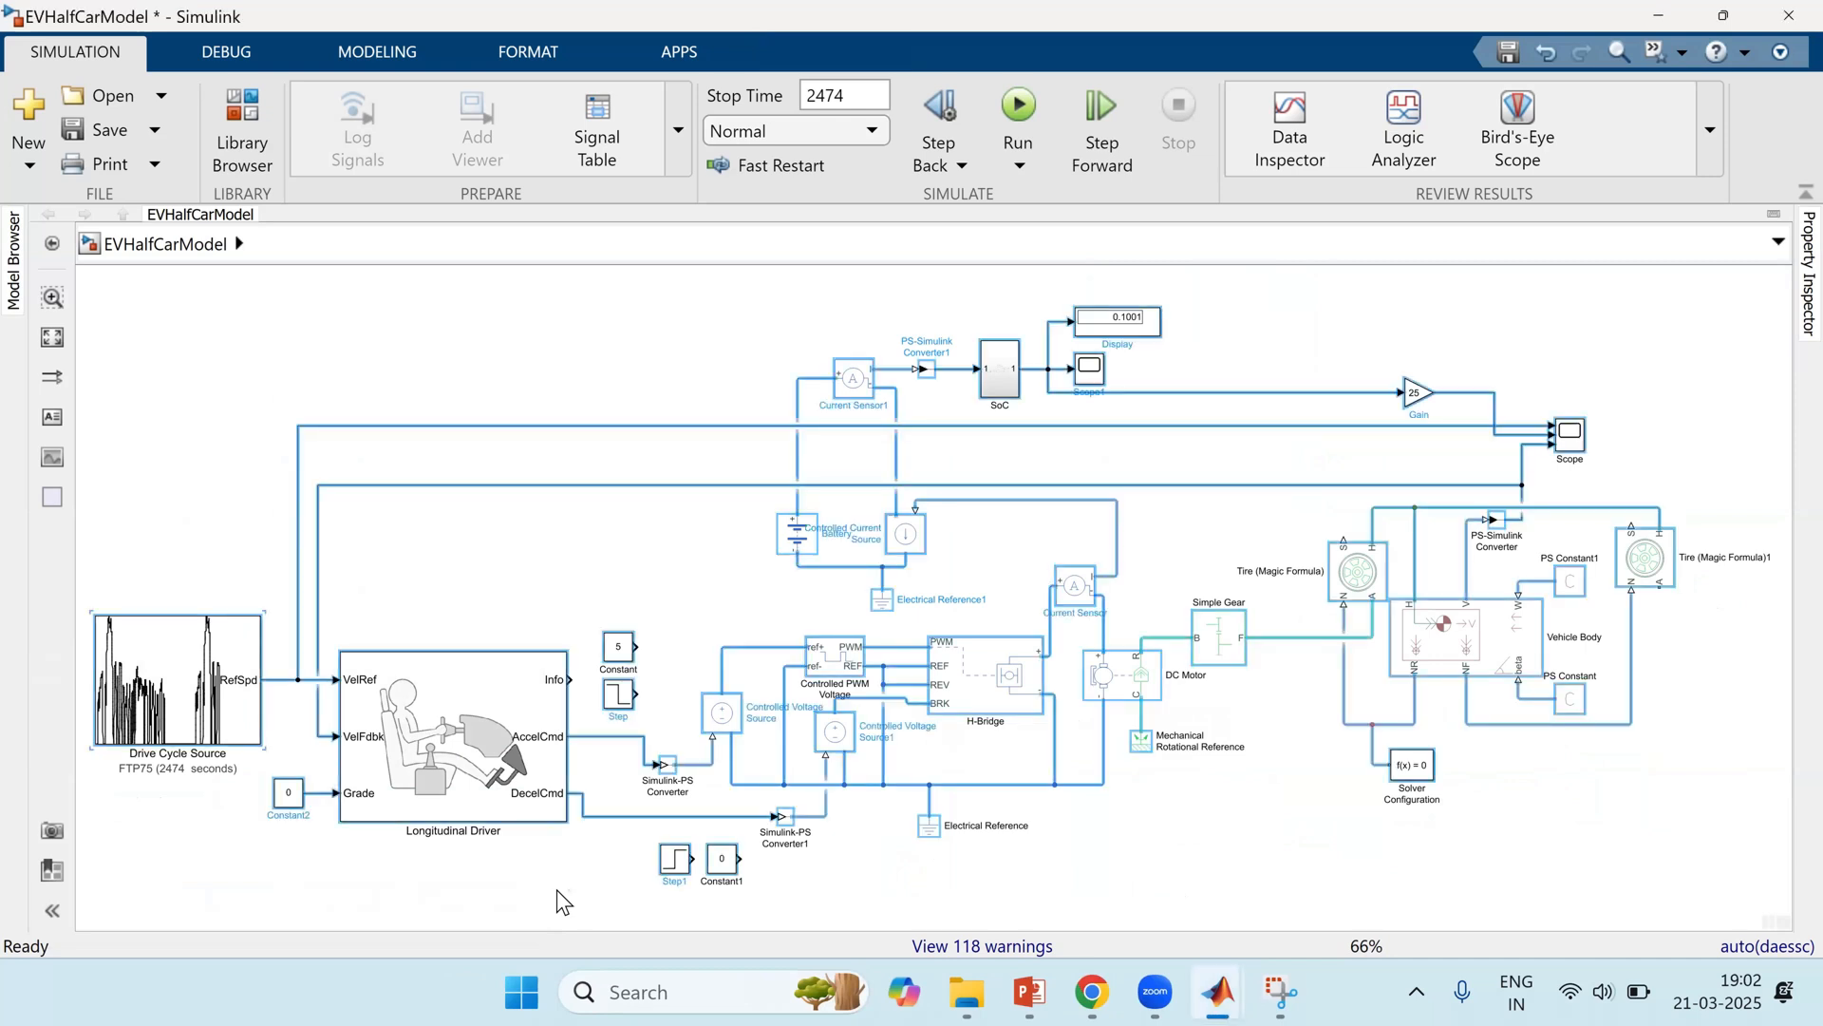
right_click(494, 711)
key("Escape")
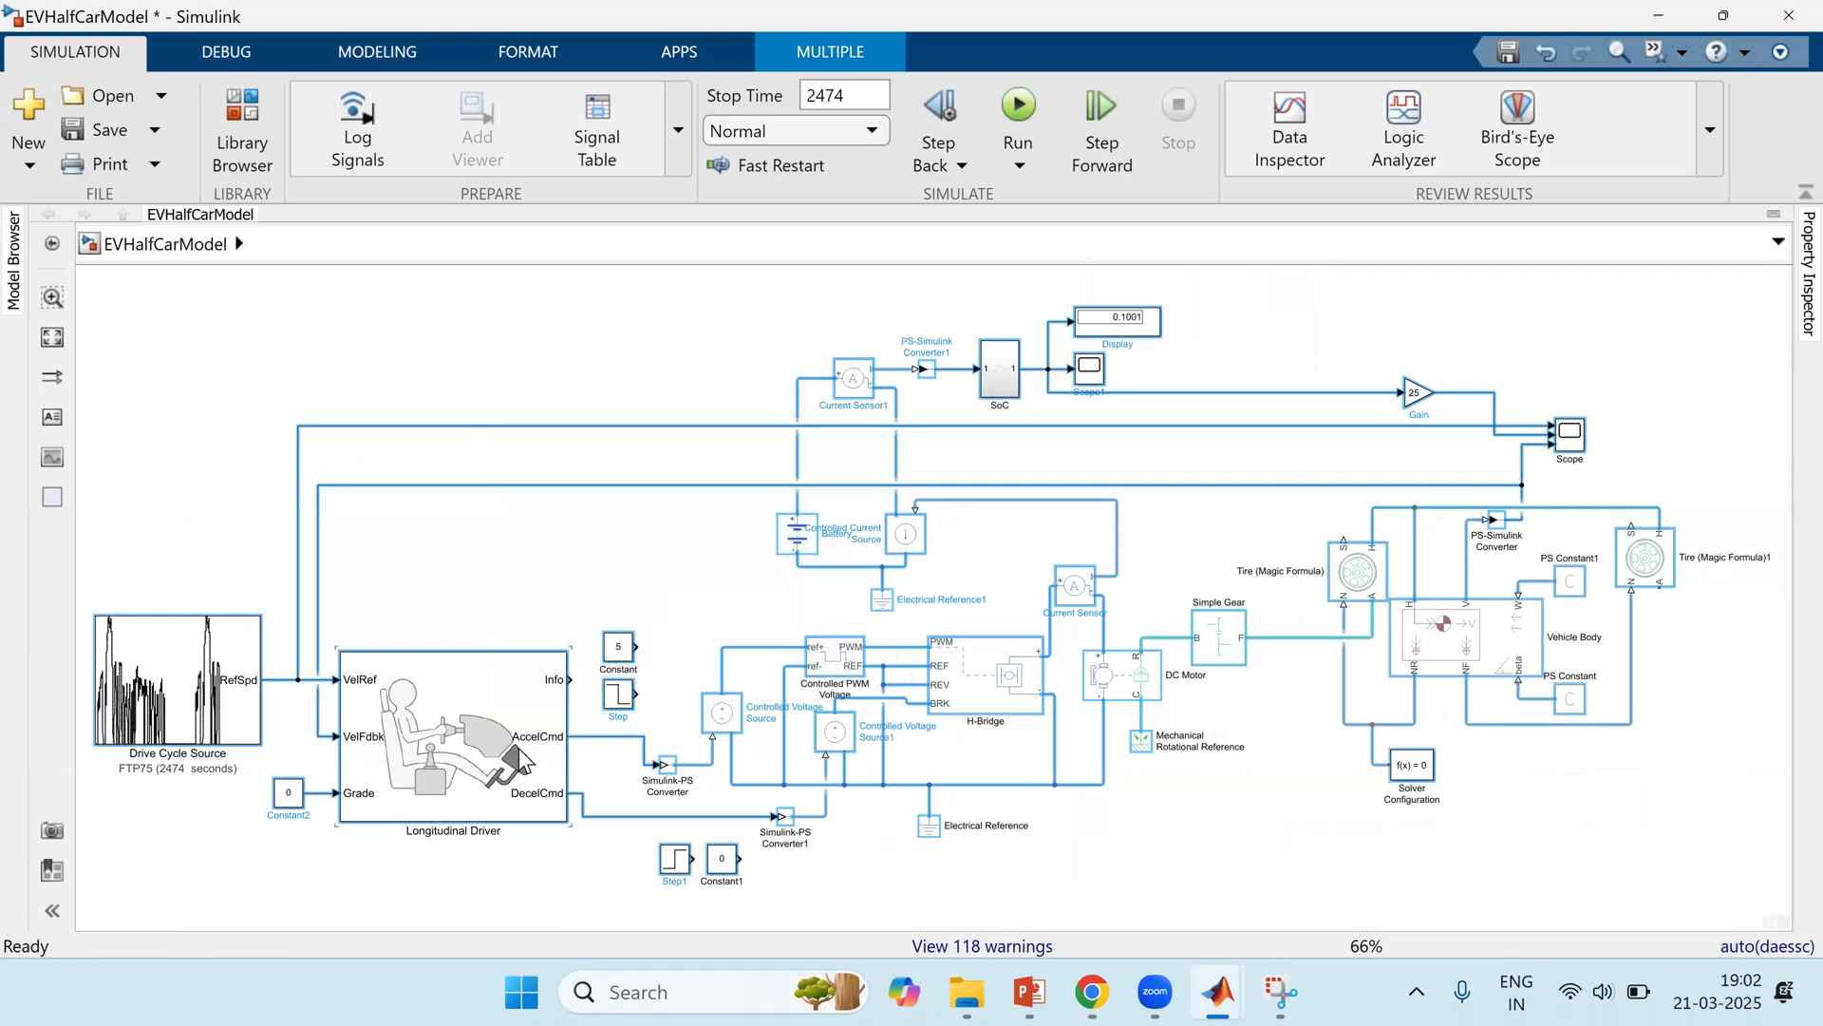
right_click(512, 747)
mouse_move(883, 620)
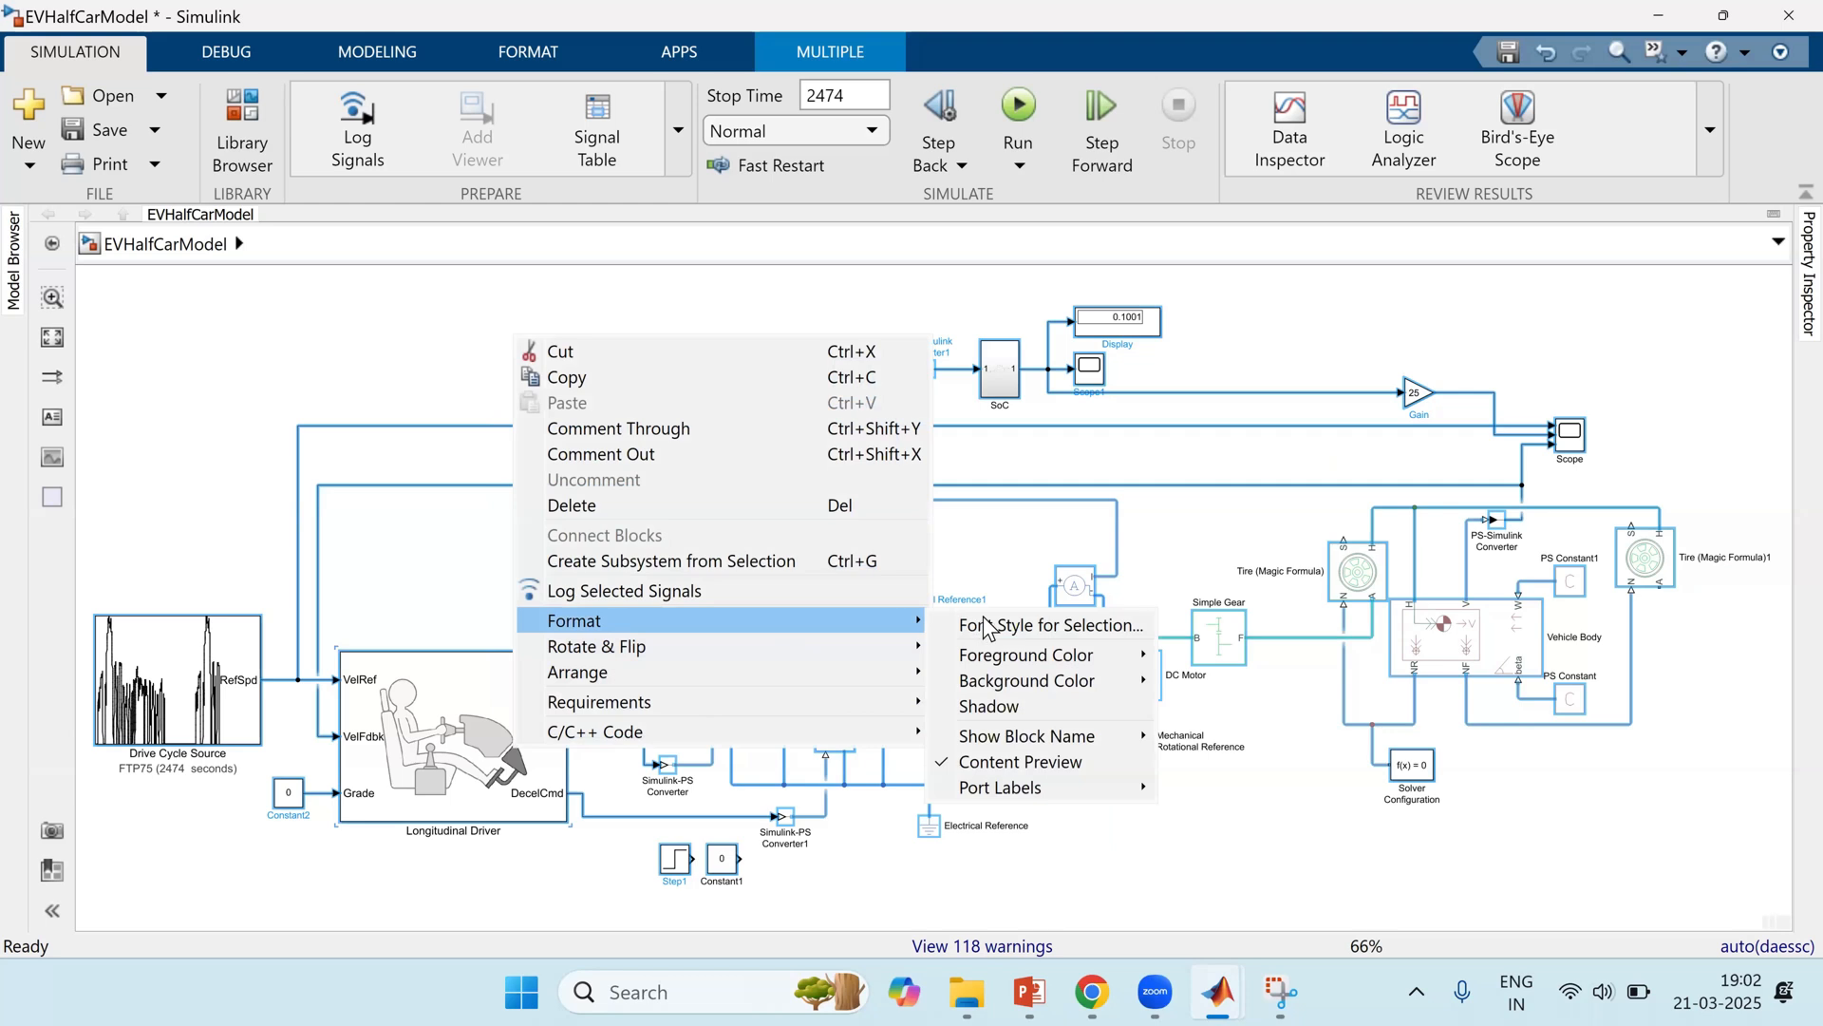
mouse_move(1031, 739)
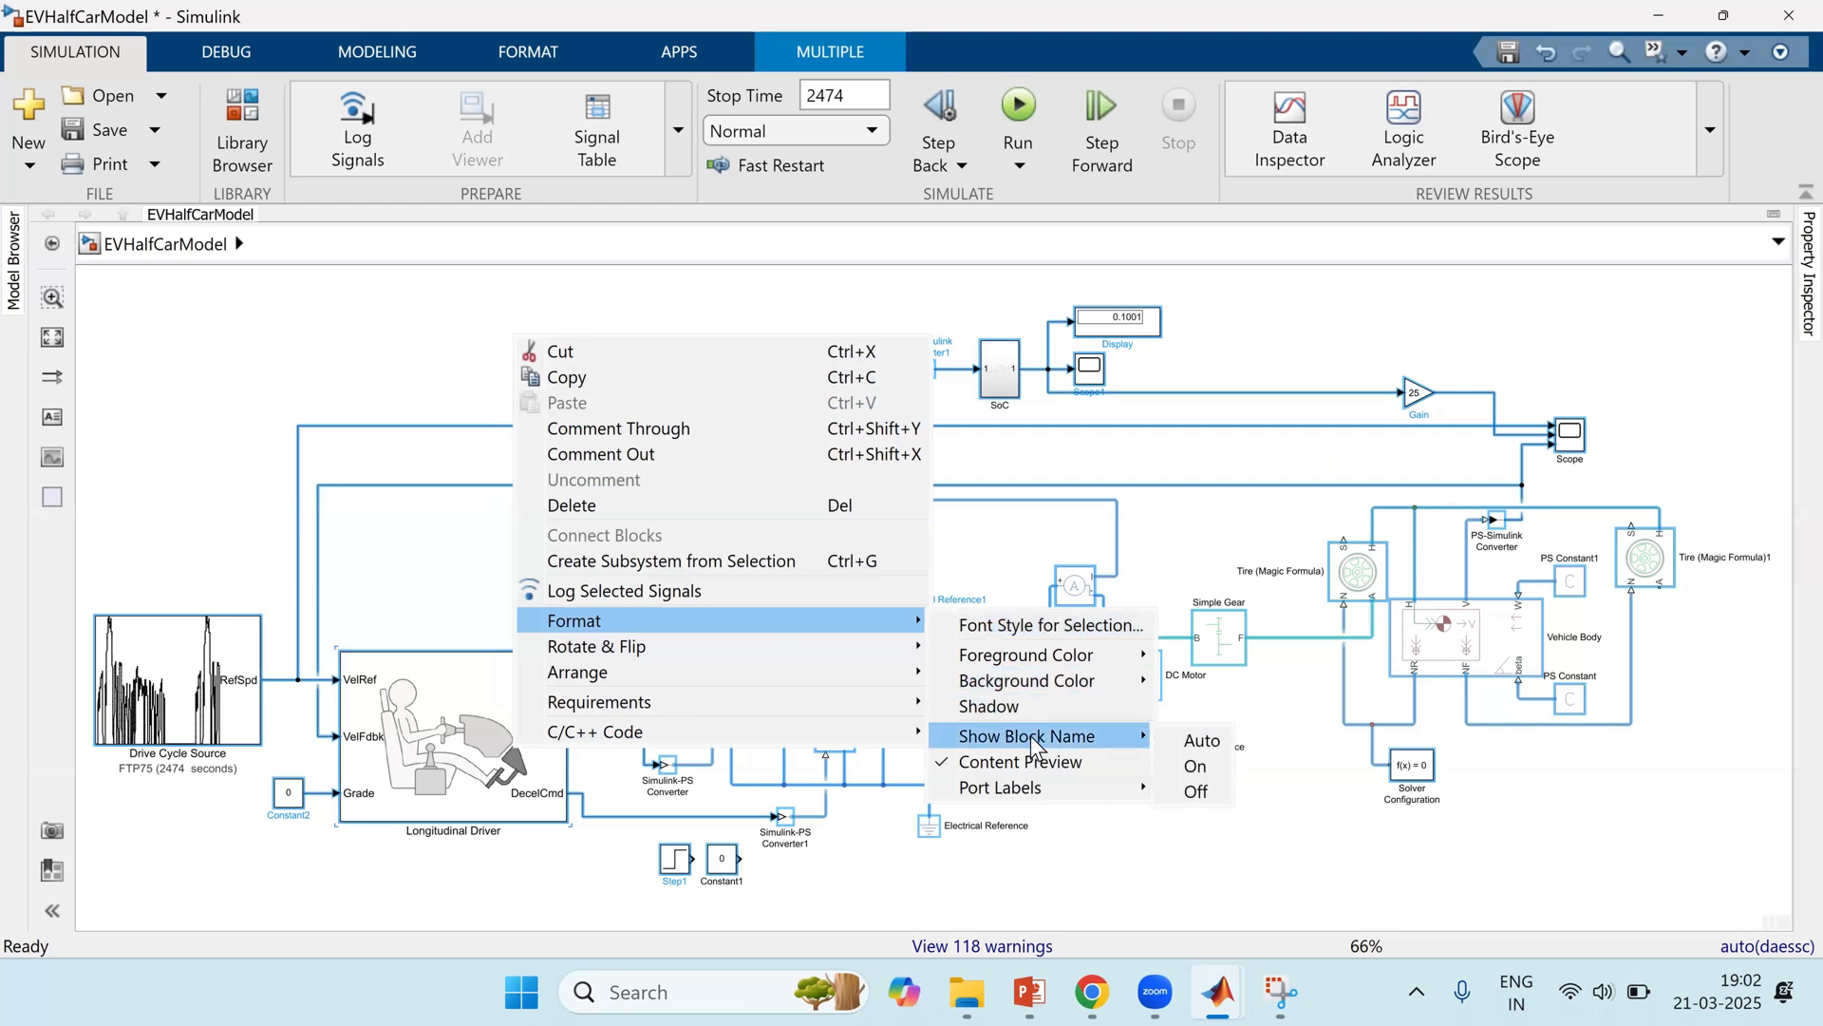
left_click(1206, 764)
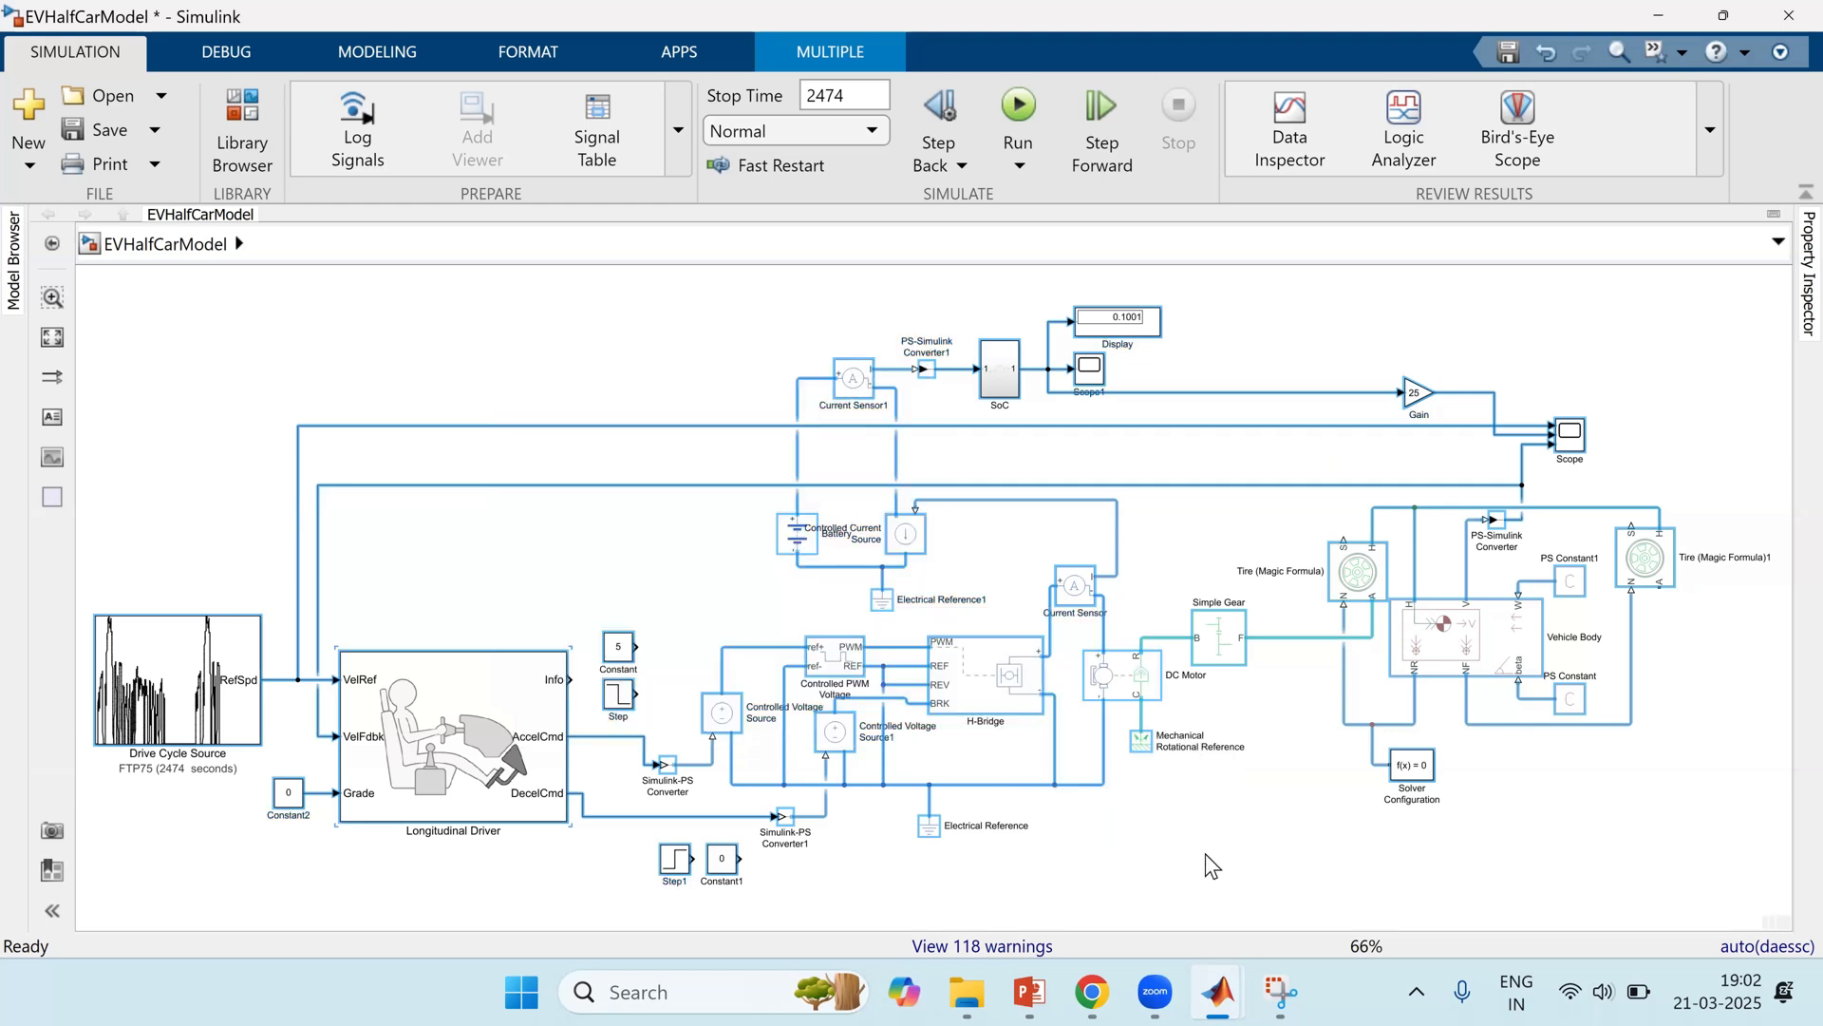
left_click(1205, 853)
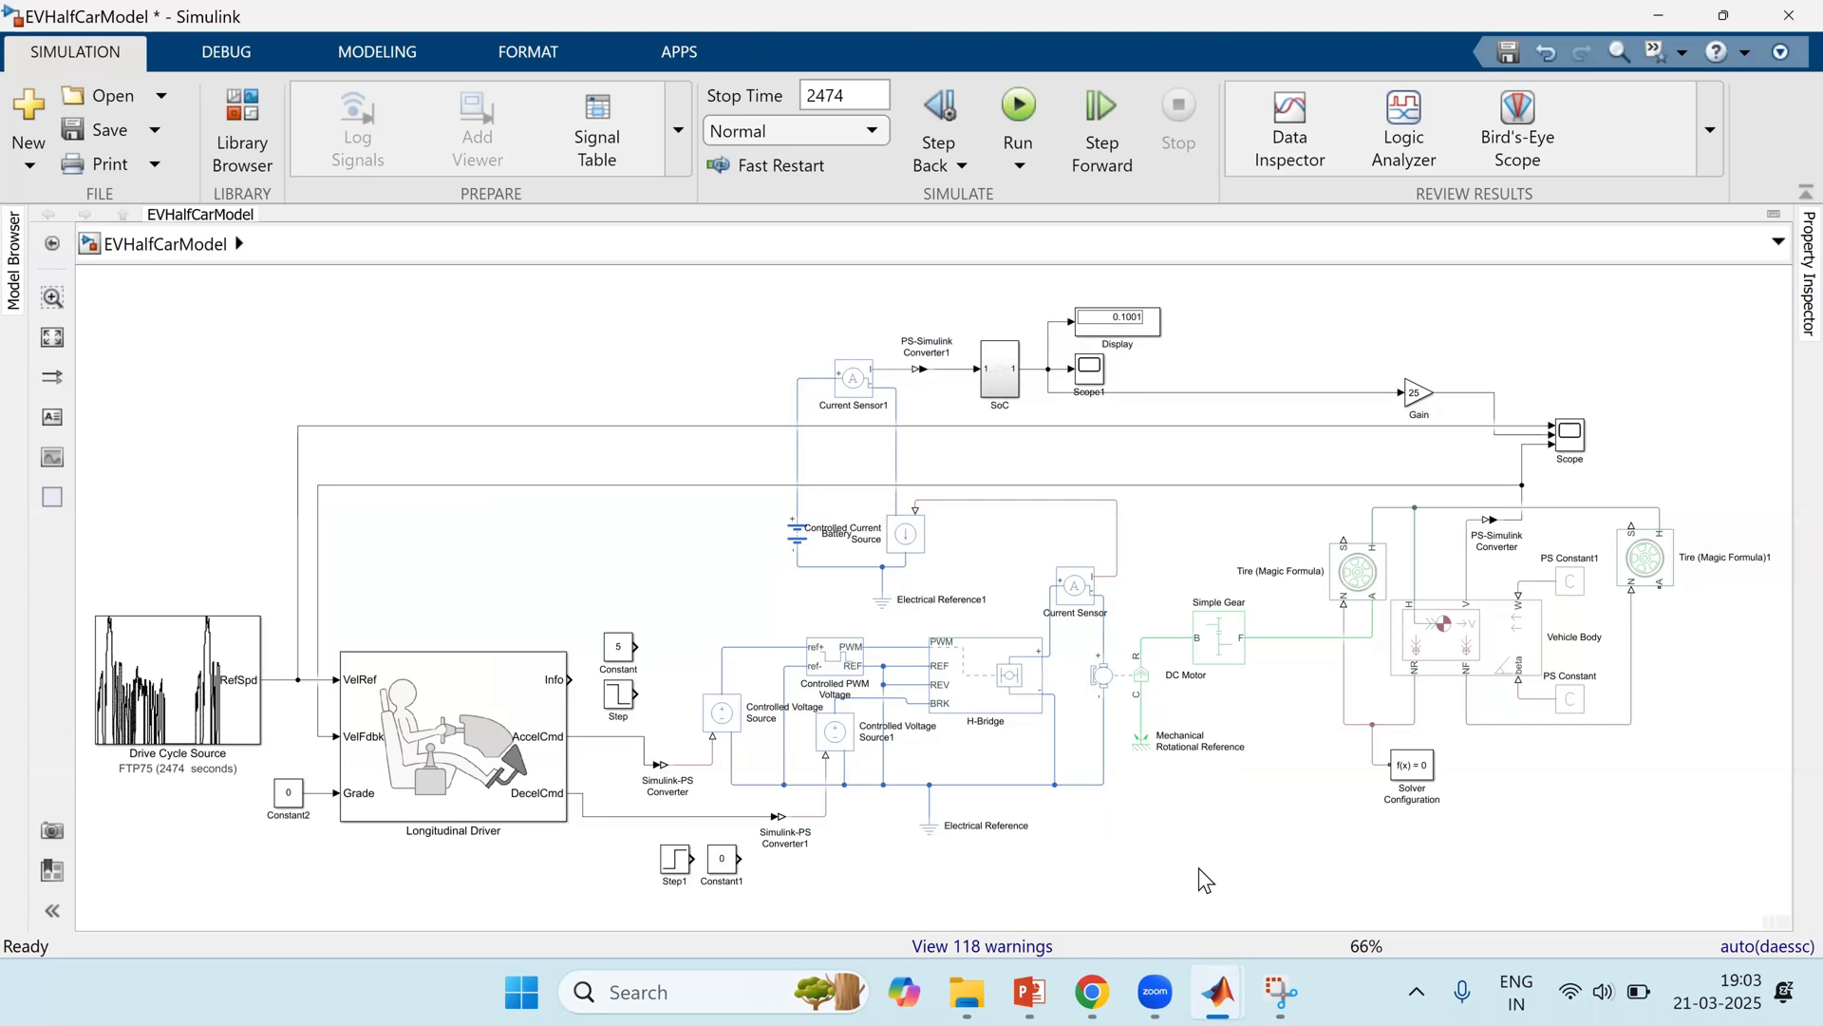
Step: Capture the entire model canvas with the Snipping Tool and maximize the window showing the capture
key("super+r")
key("Return")
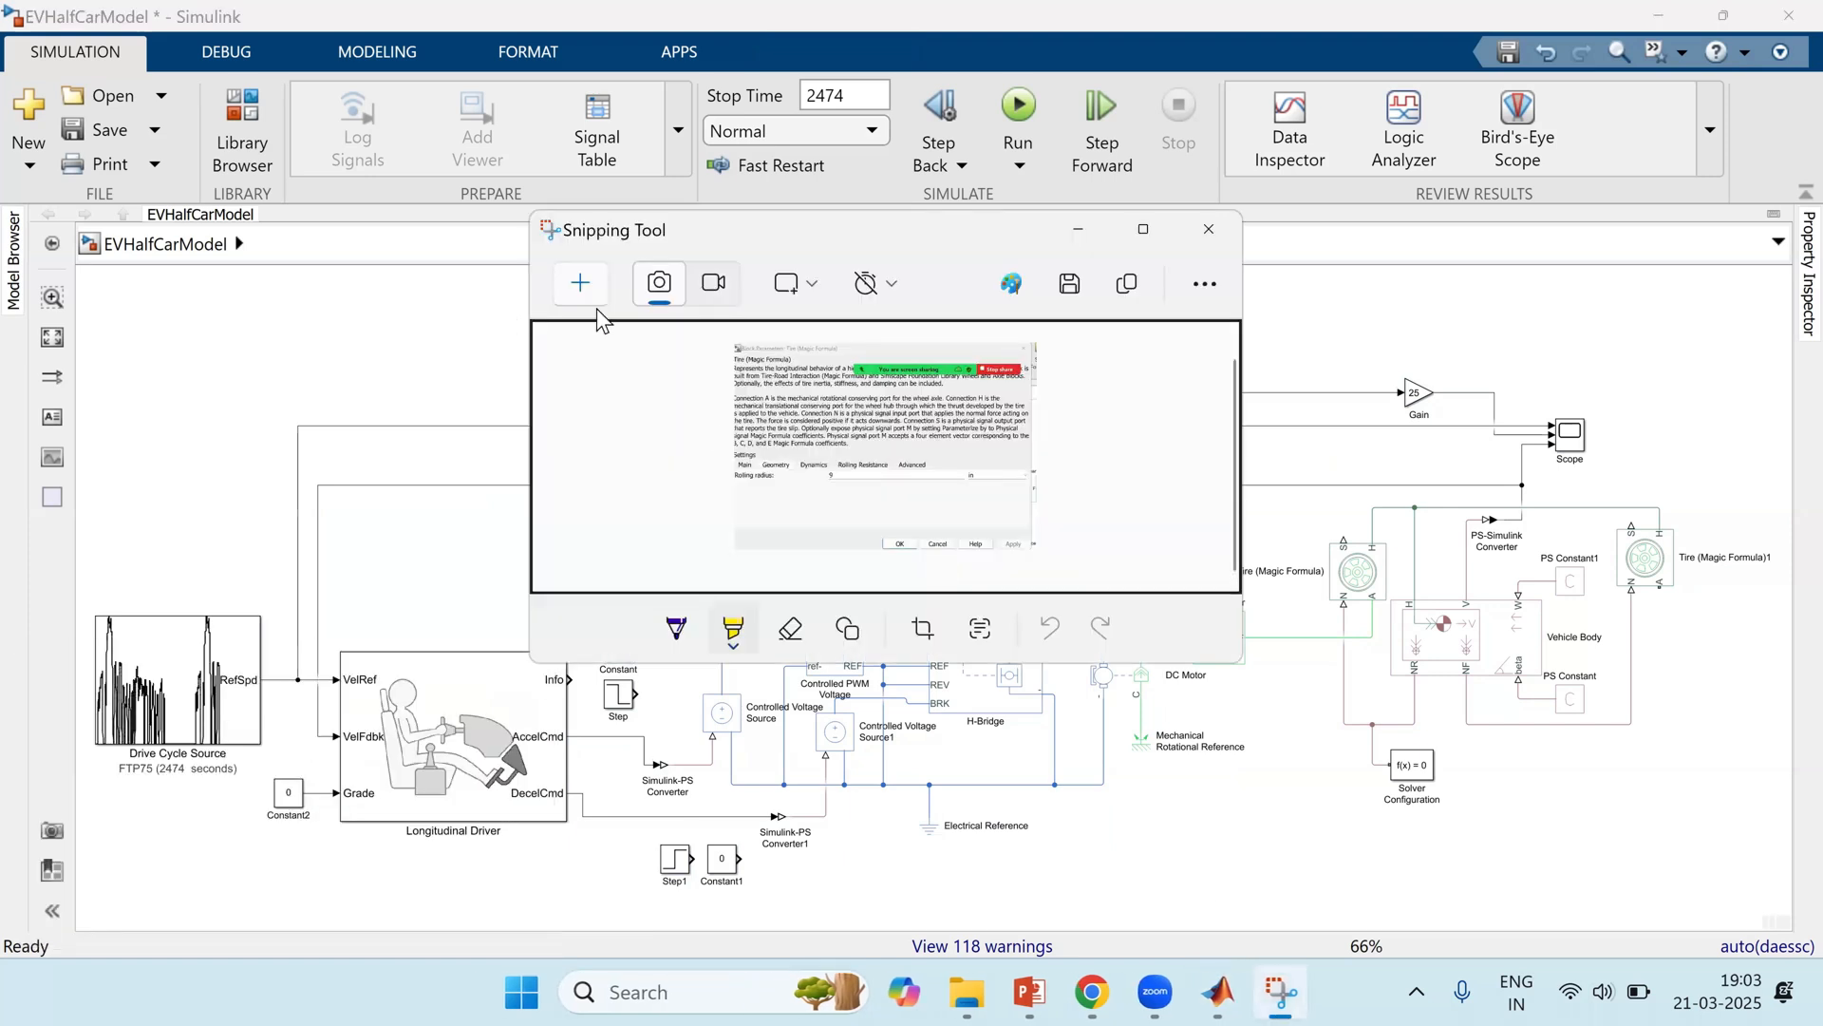
left_click(587, 284)
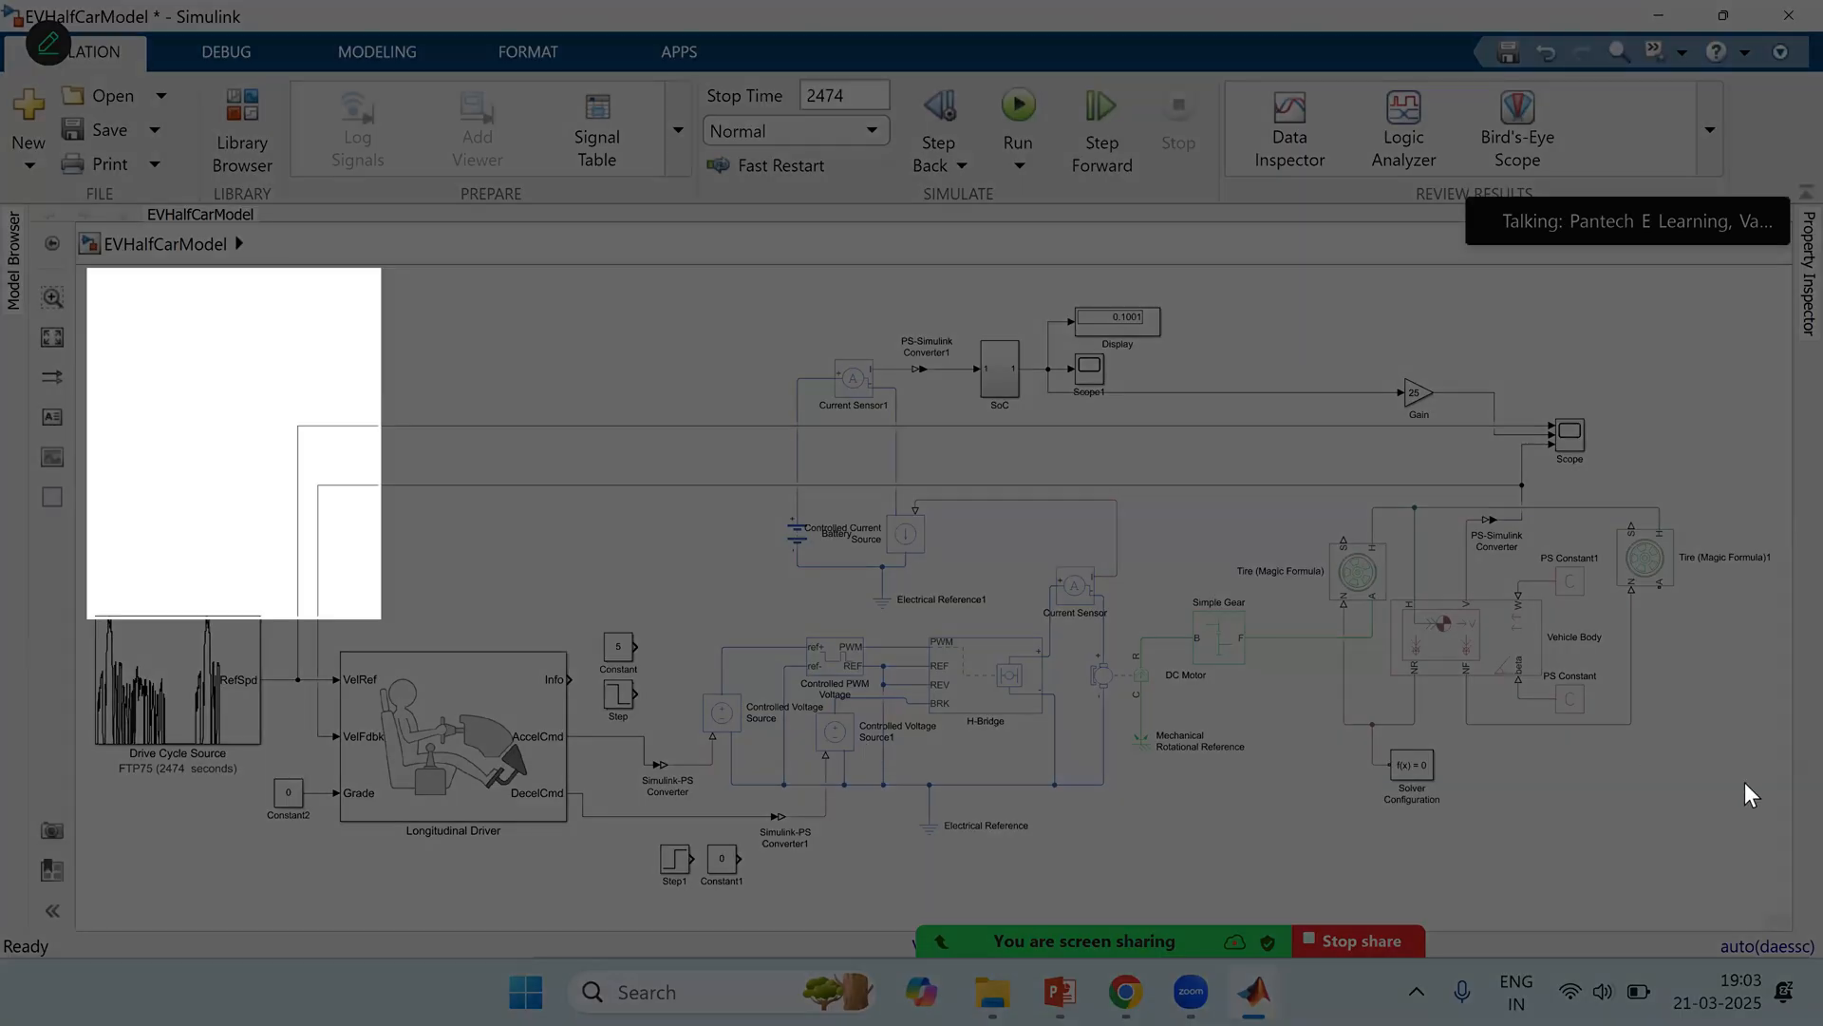
left_click_drag(1745, 785, 1779, 897)
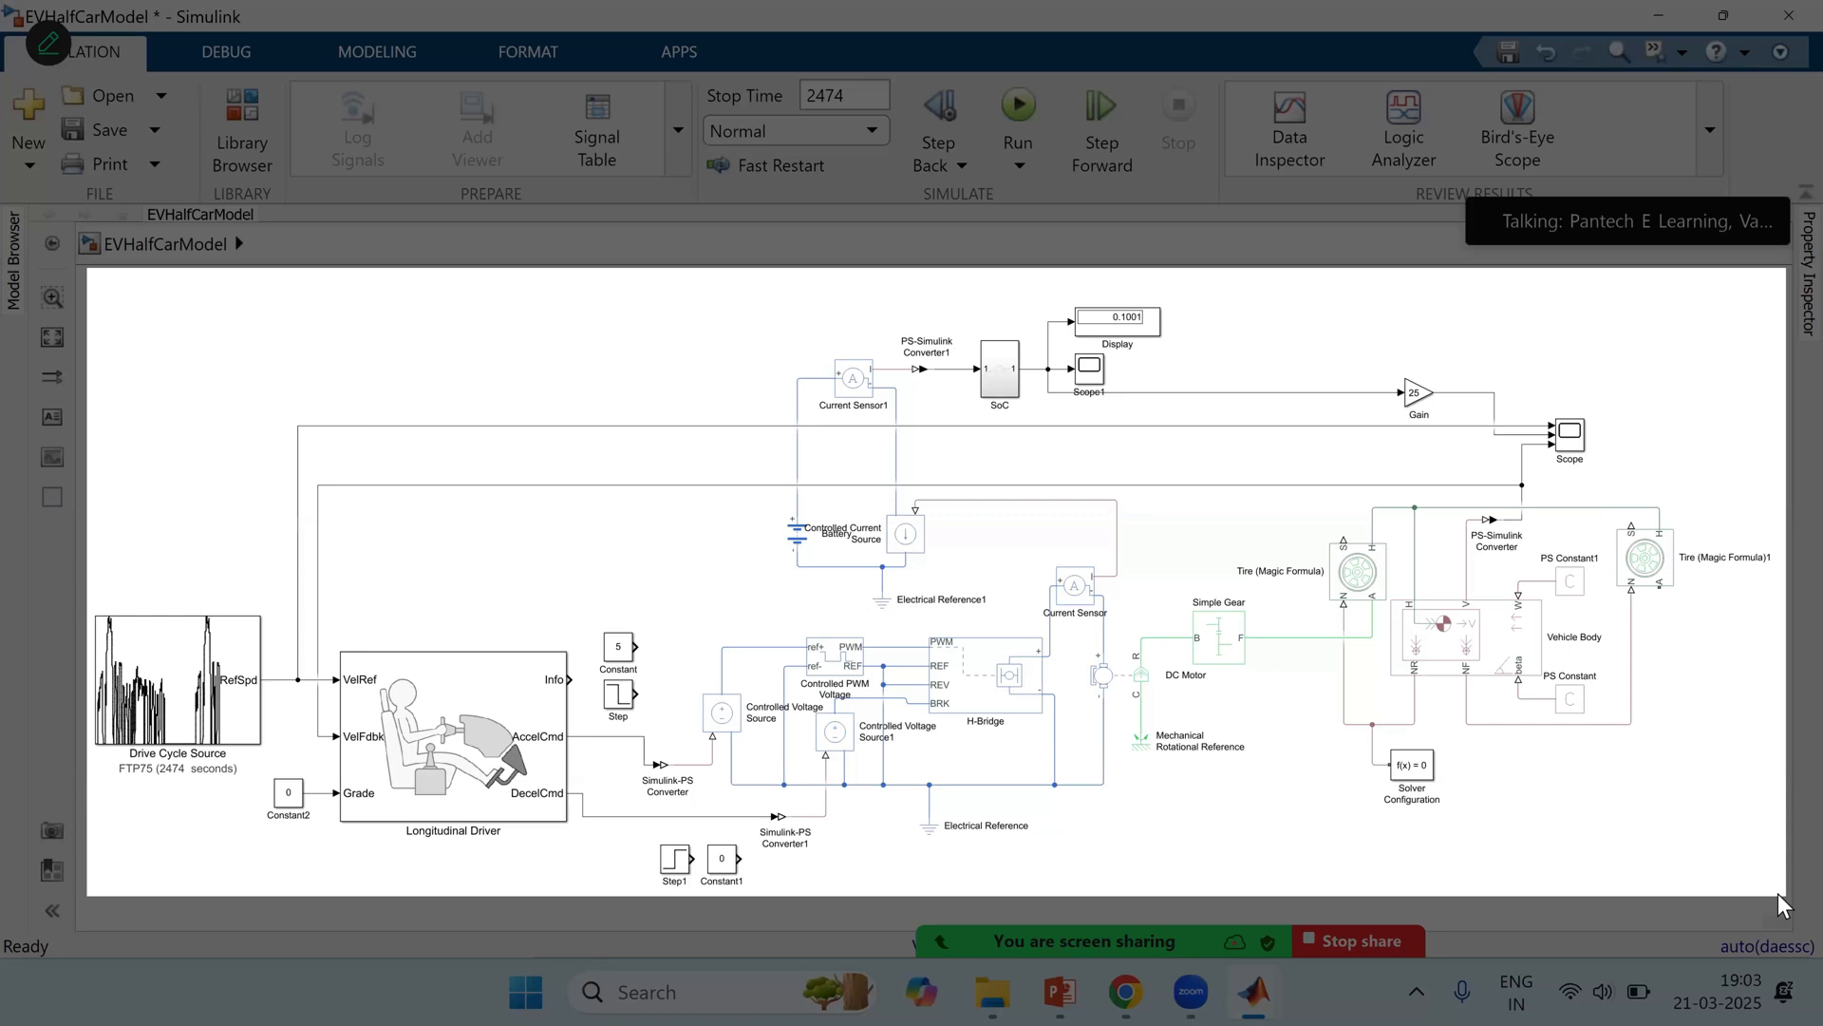
left_click_drag(1777, 892, 1777, 892)
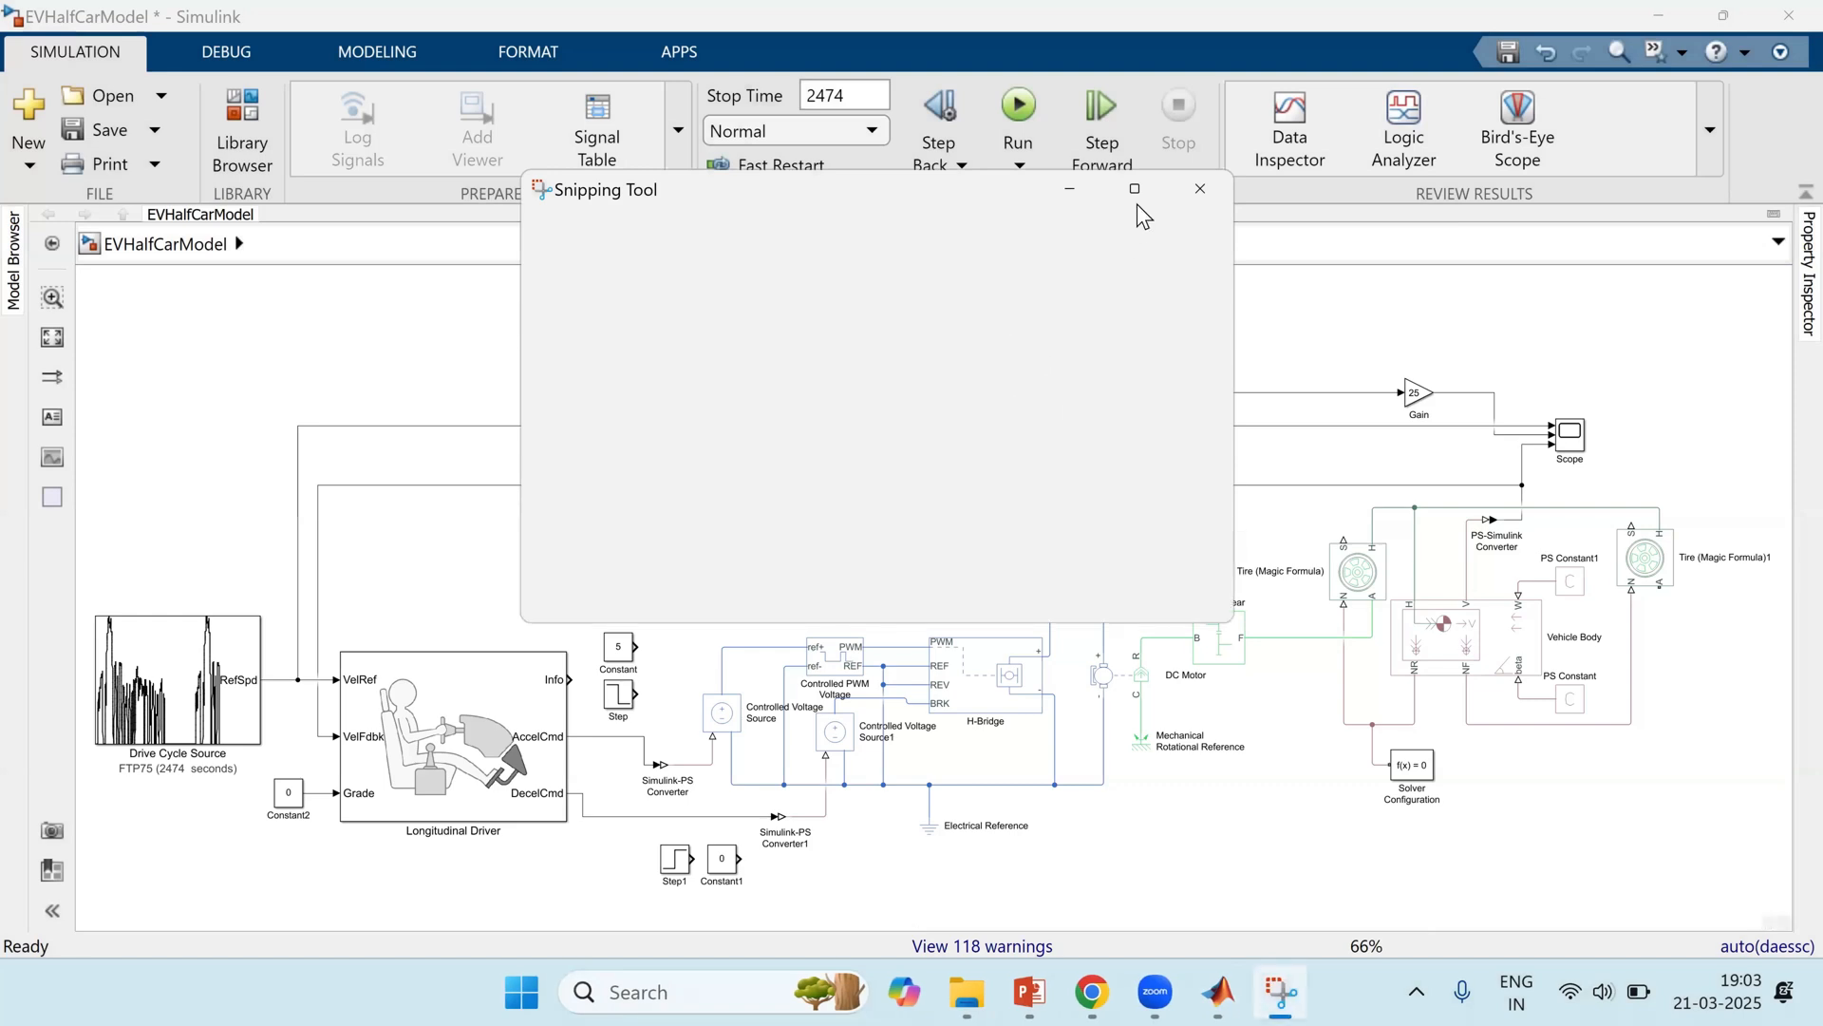
left_click(1139, 191)
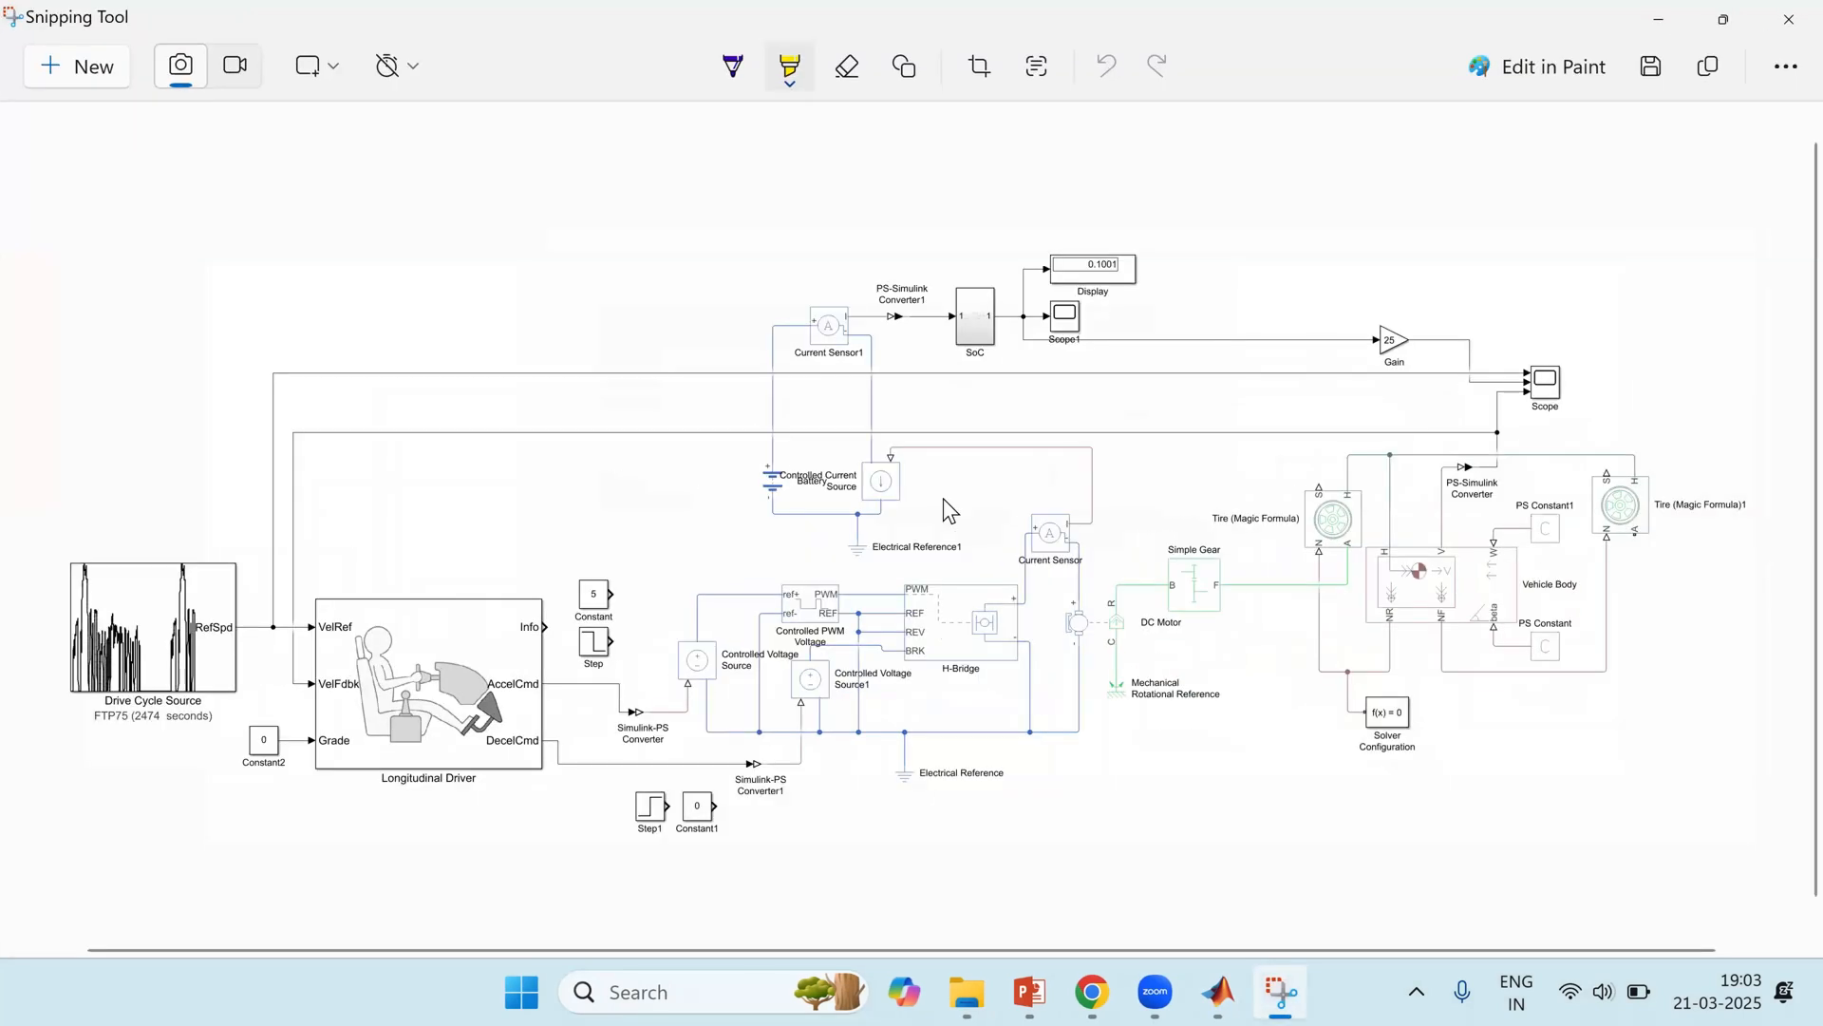
Step: Copy the captured model image and switch back to the EVHalfCarModel window in Simulink
key("ctrl+c")
key("alt+Tab")
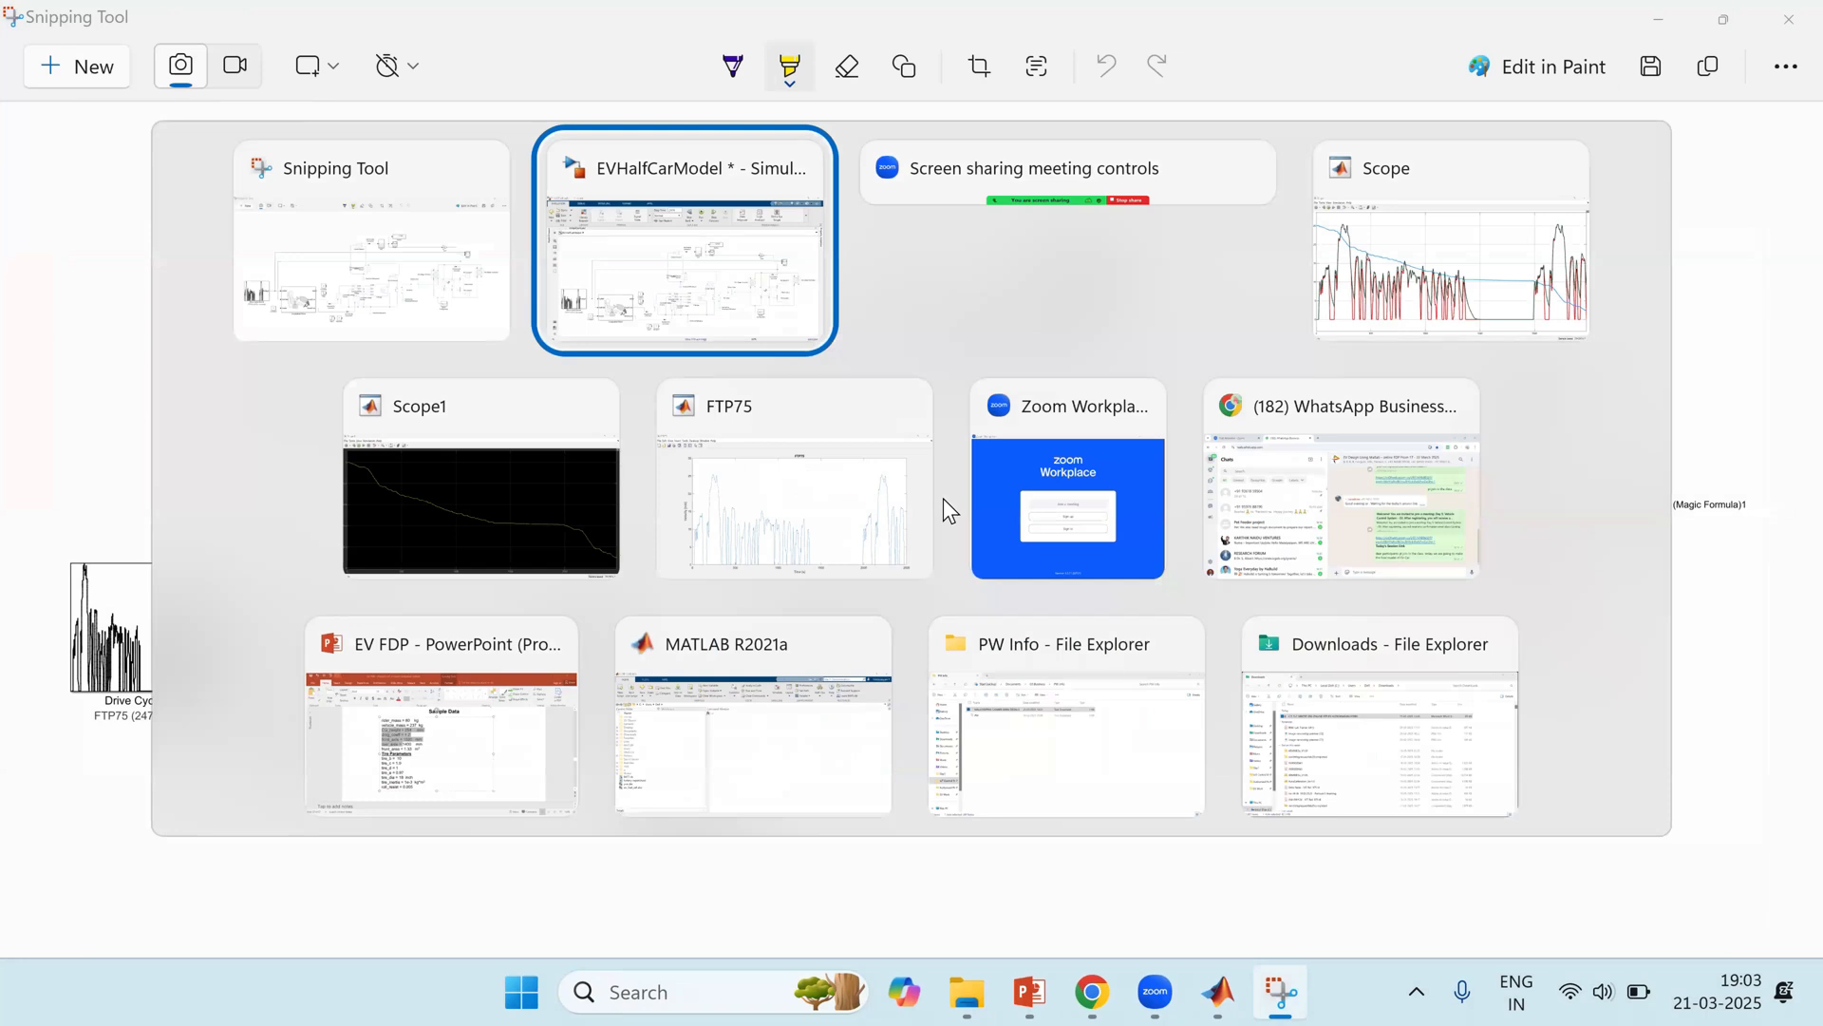
left_click(410, 228)
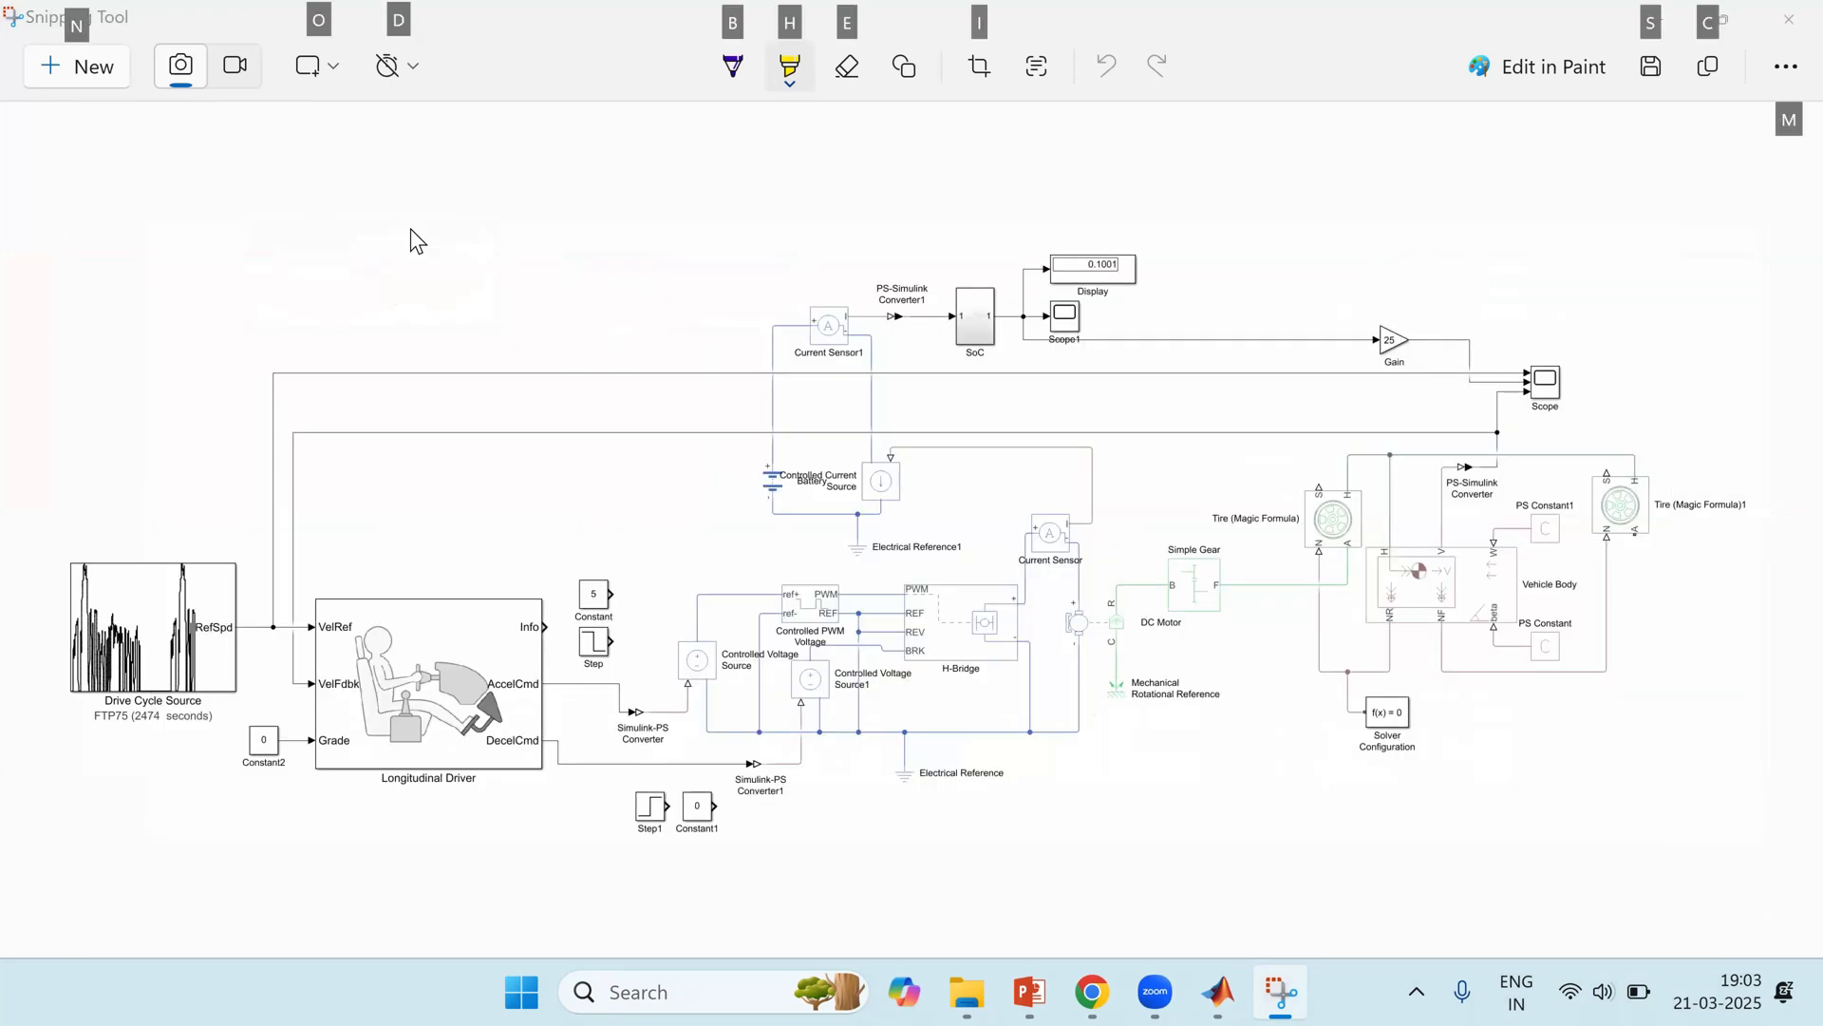
key("alt+Tab")
left_click(596, 232)
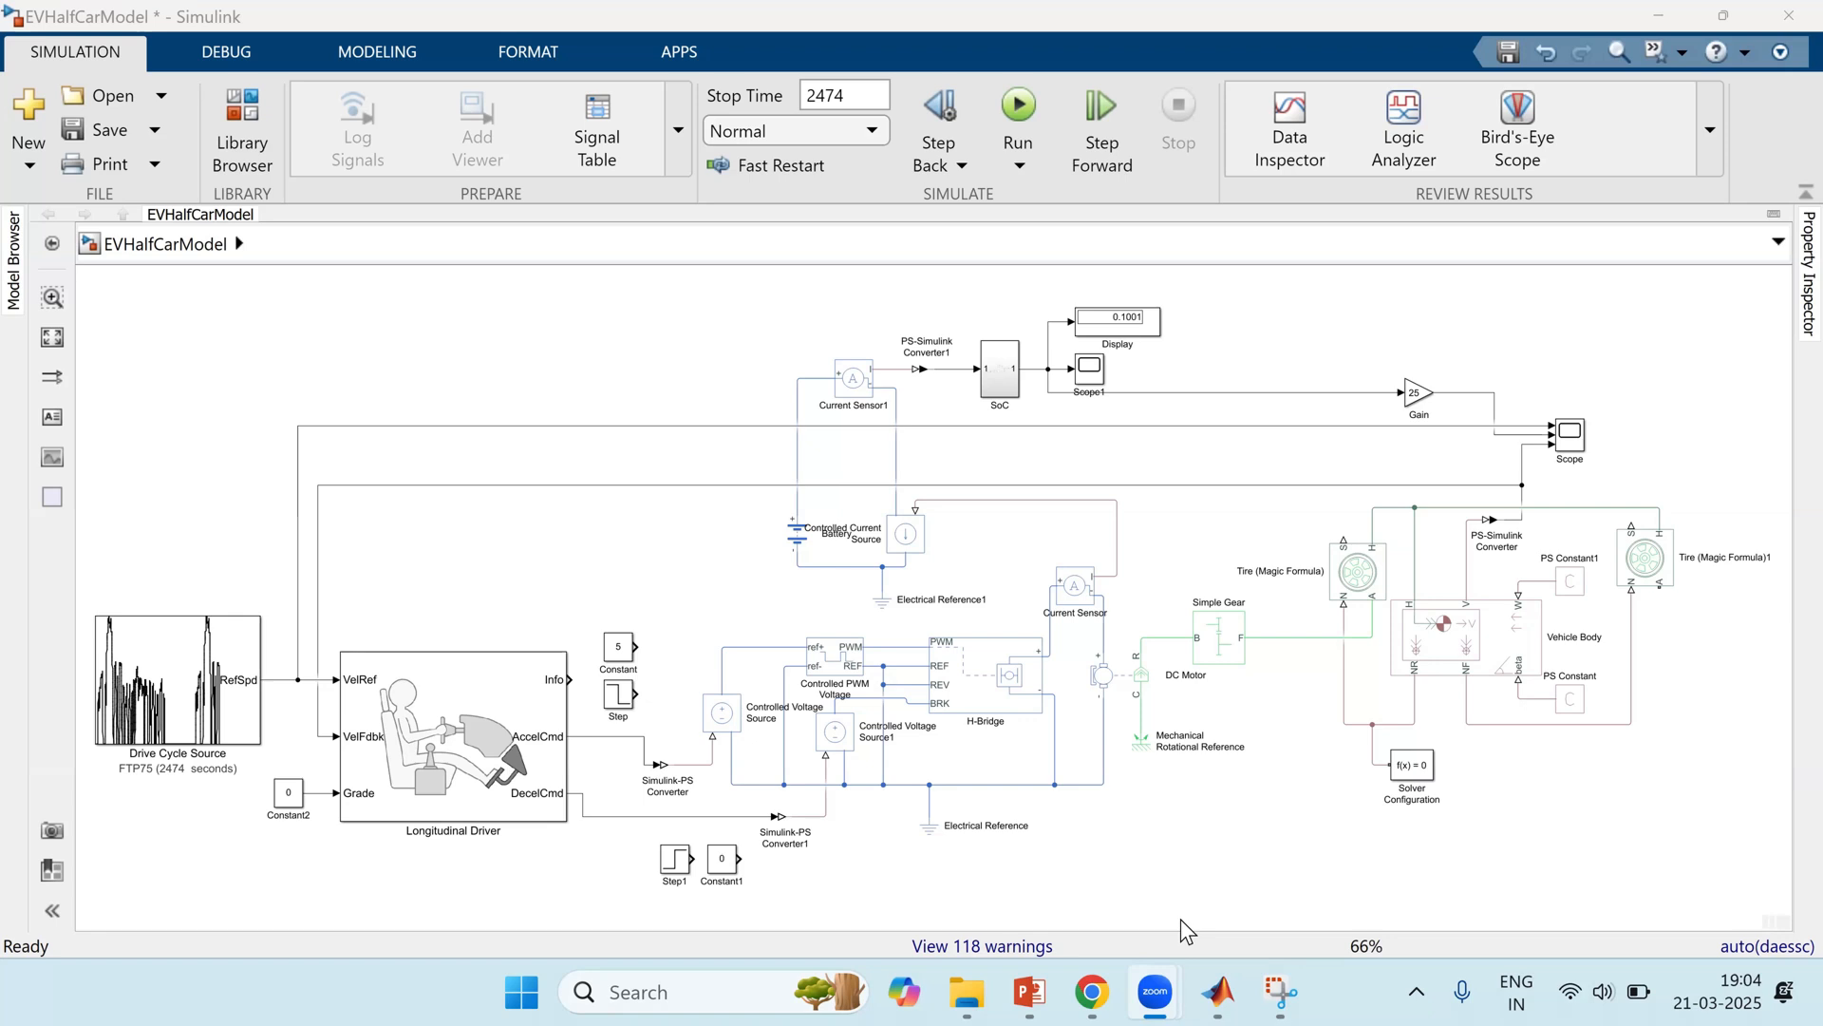
Step: Show the desktop and open the saved model image Image20250321190415.png
left_click(157, 316)
left_click(664, 651)
left_click(660, 682)
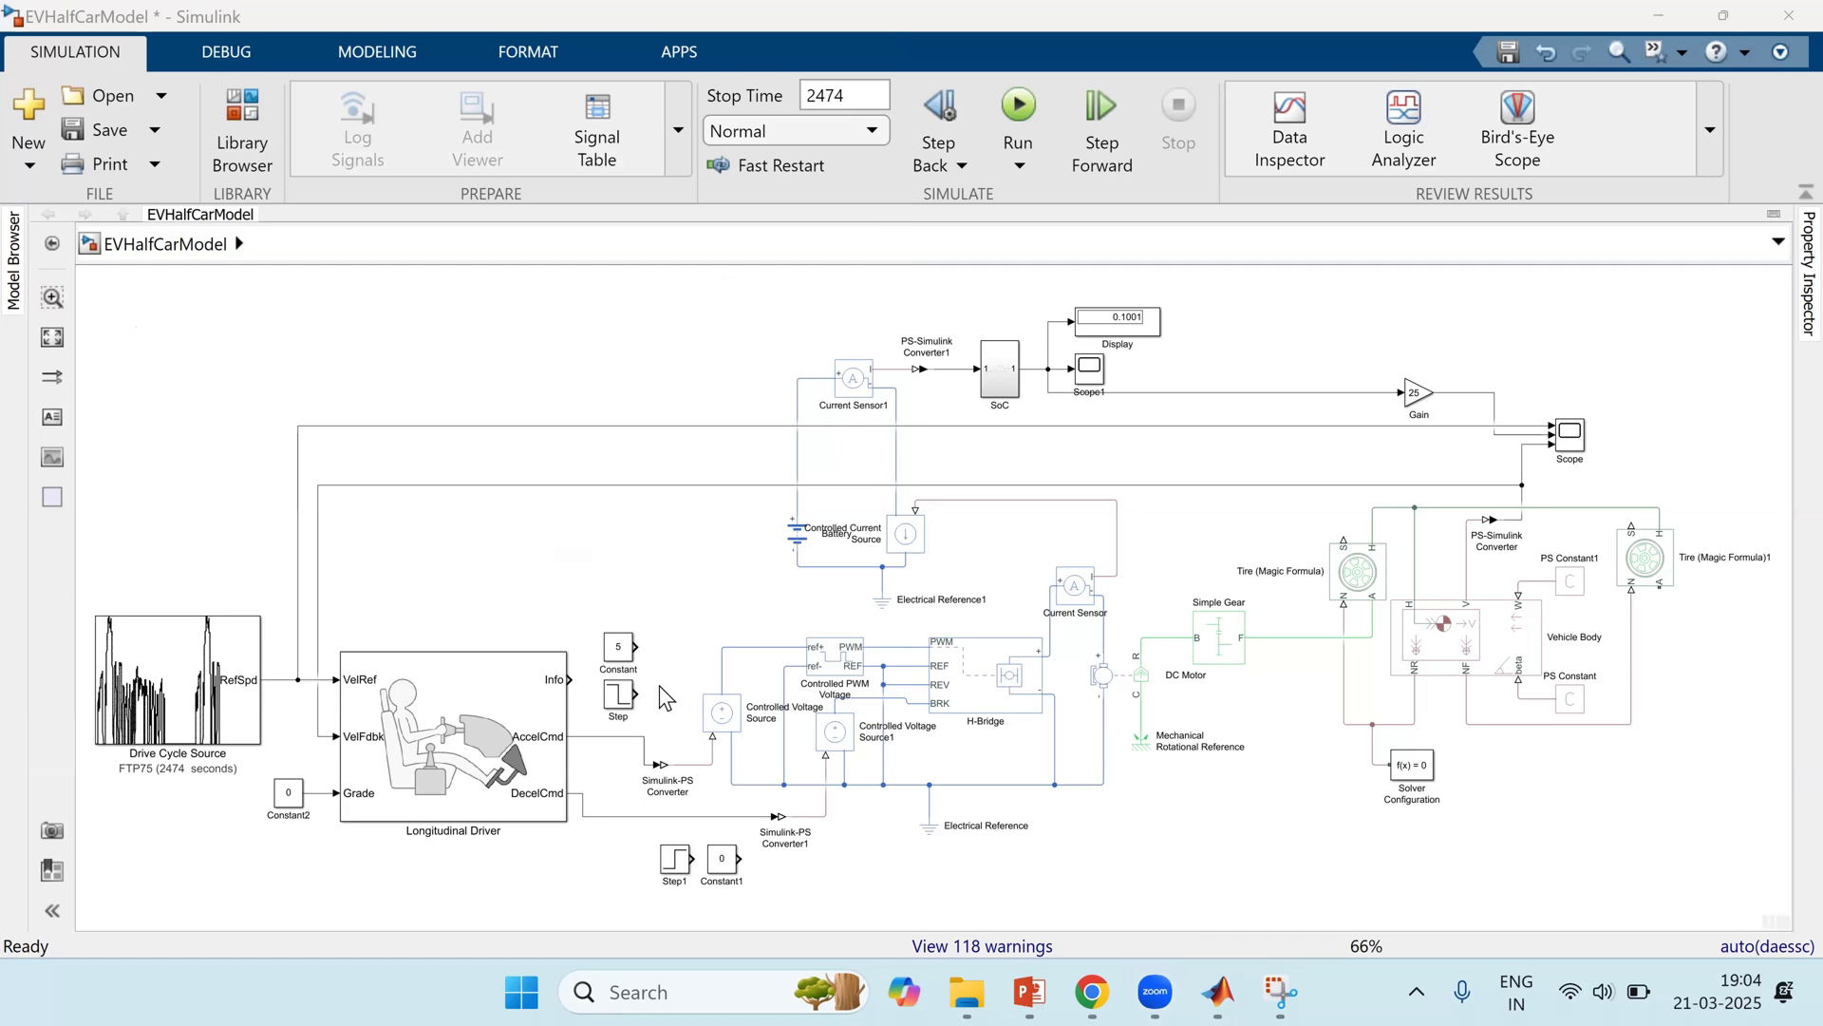
left_click(1655, 11)
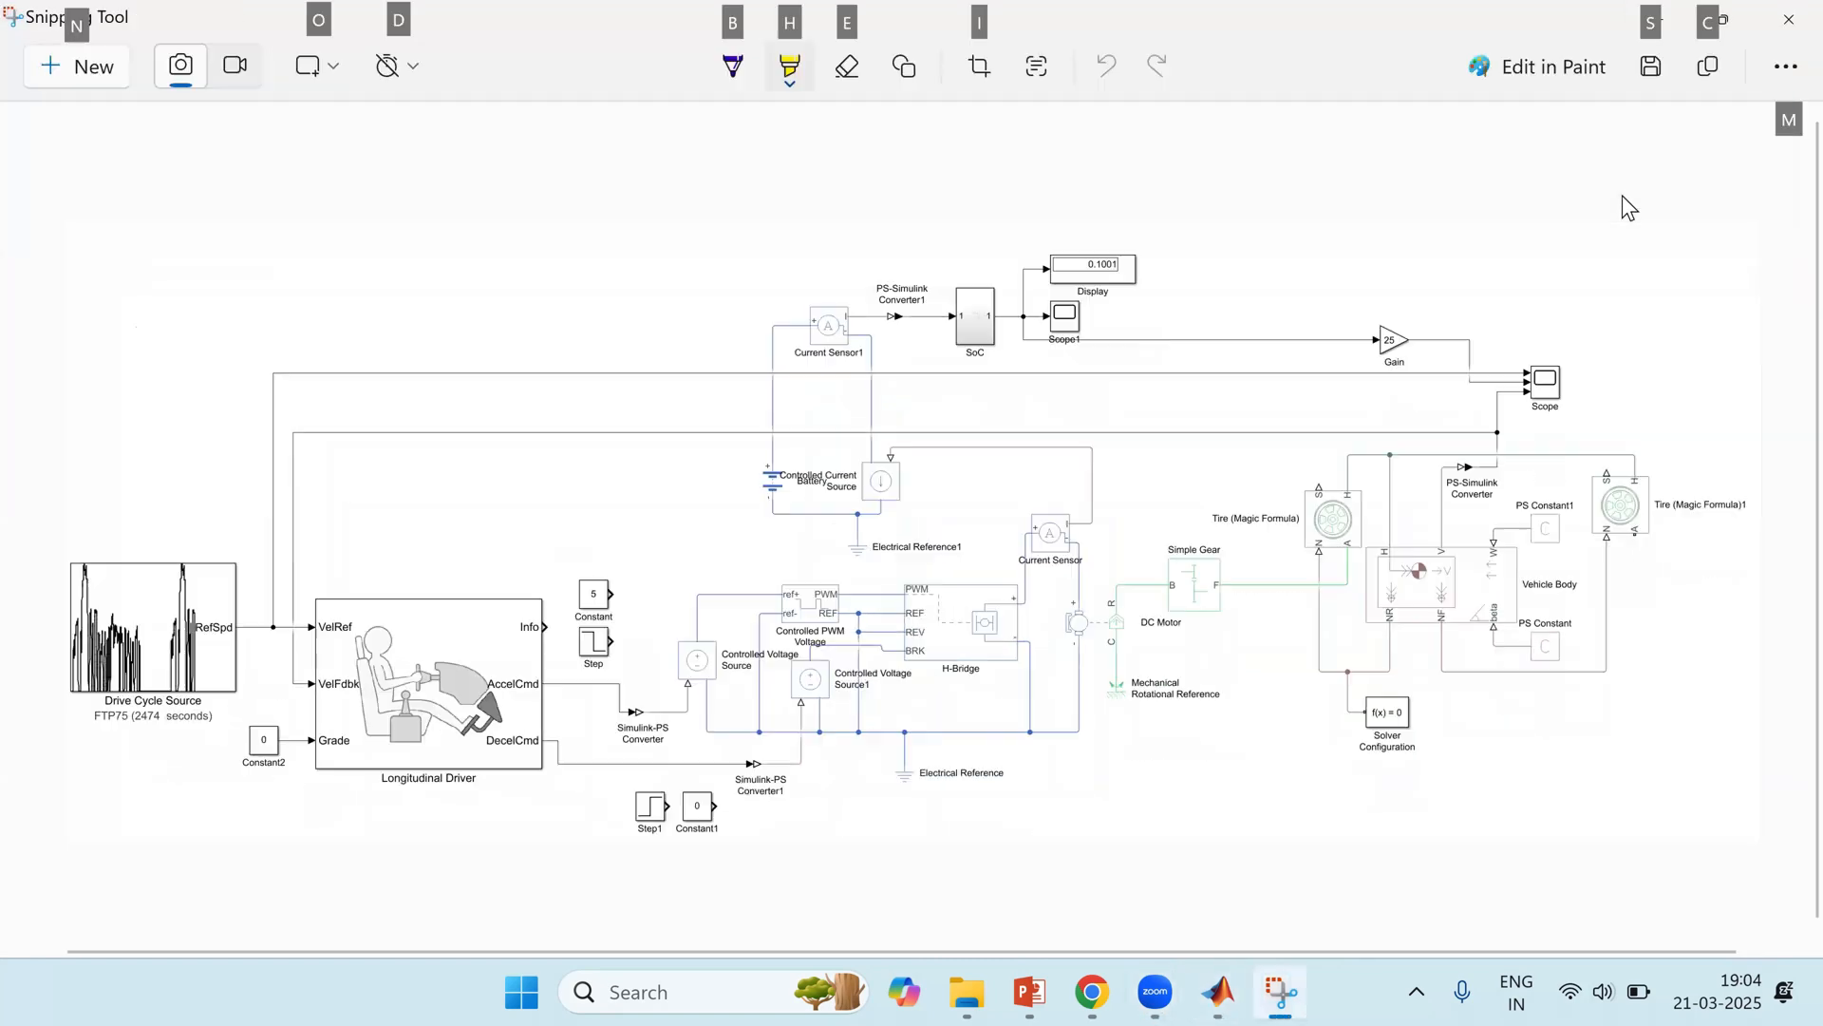
key("super+d")
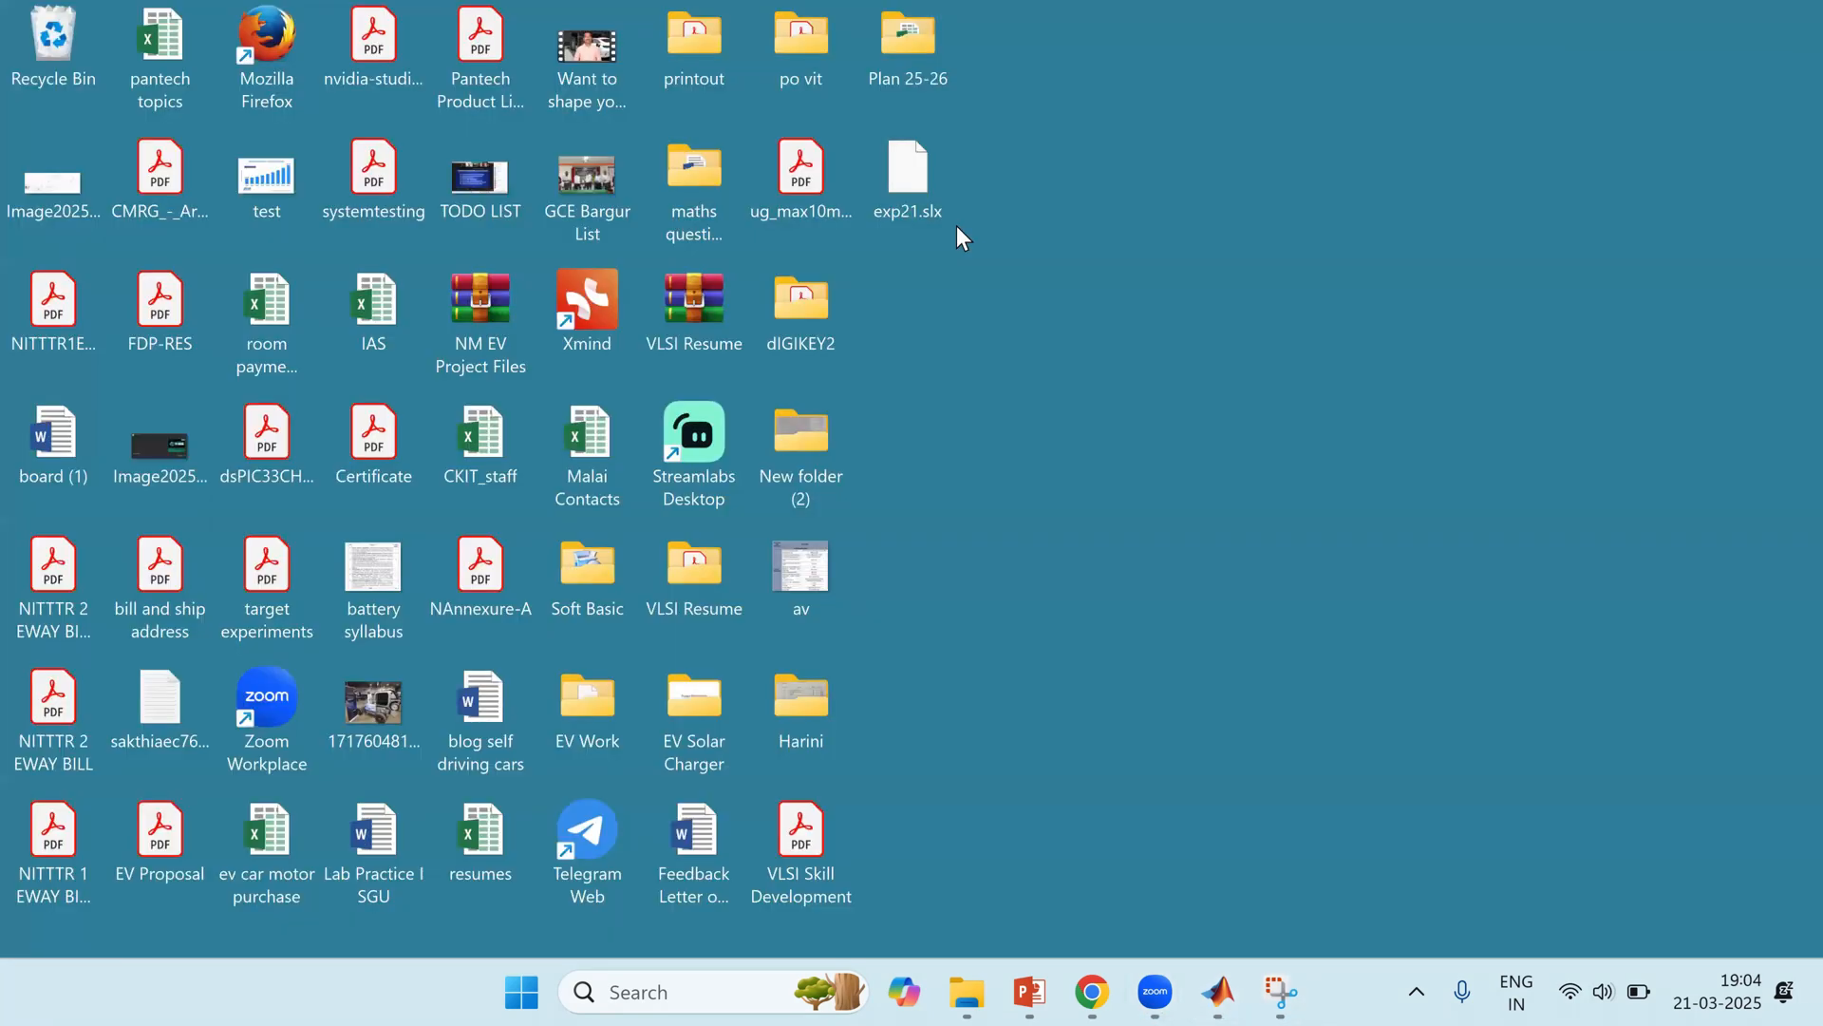
left_click(70, 192)
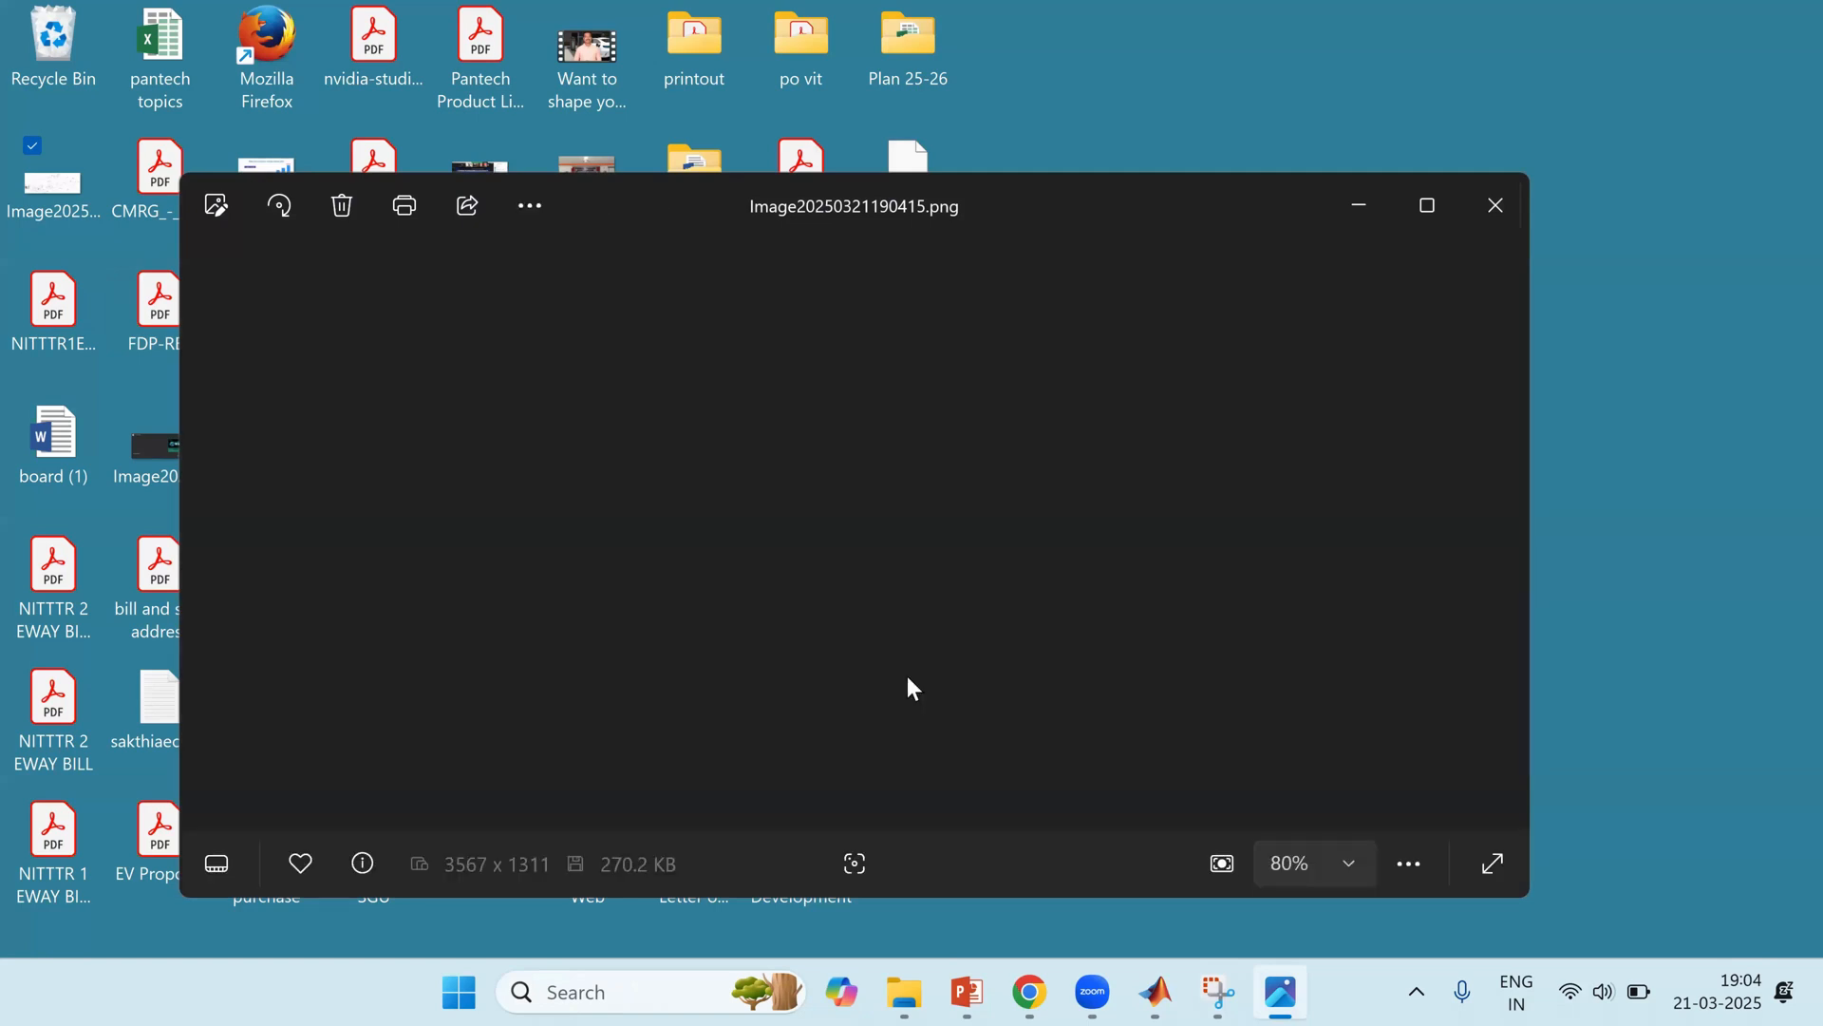
Step: Examine the model image up close, covering the driver input, H-bridge, battery and SoC circuit, motor, gear and vehicle body
scroll(910, 688, "up", 3)
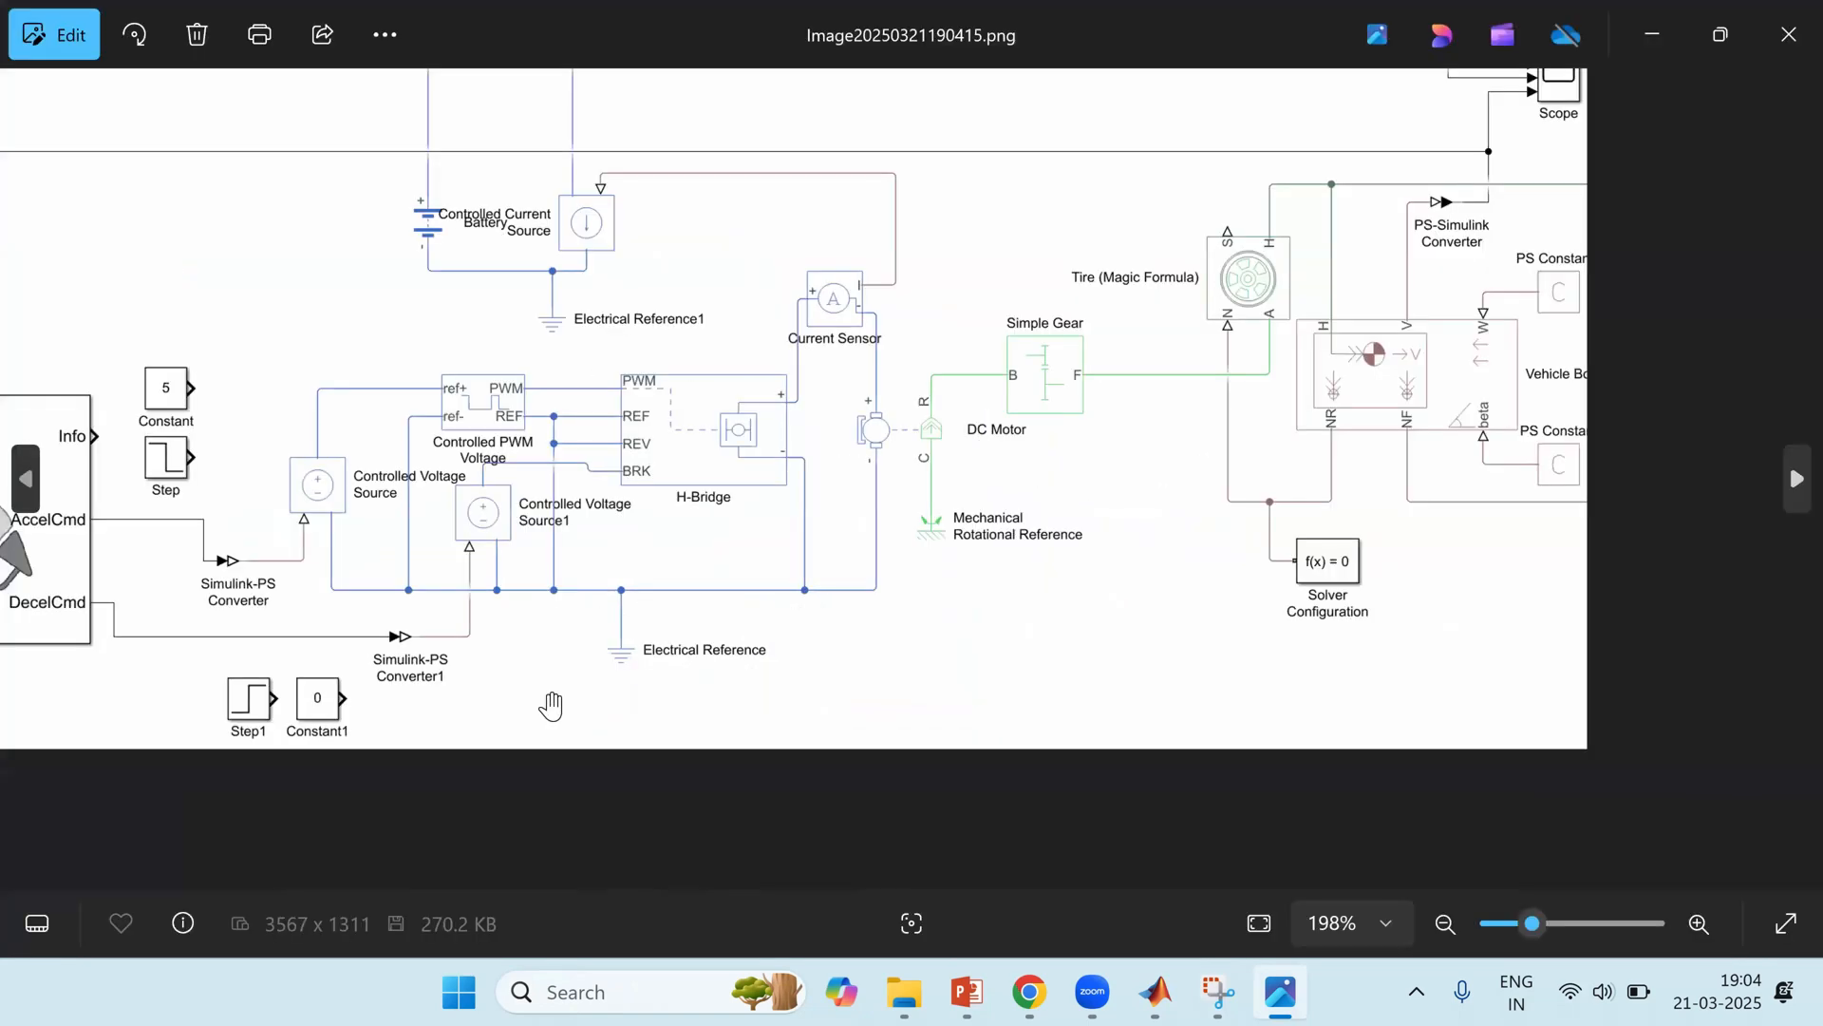
scroll(551, 705, "up", 4)
scroll(549, 693, "down", 6)
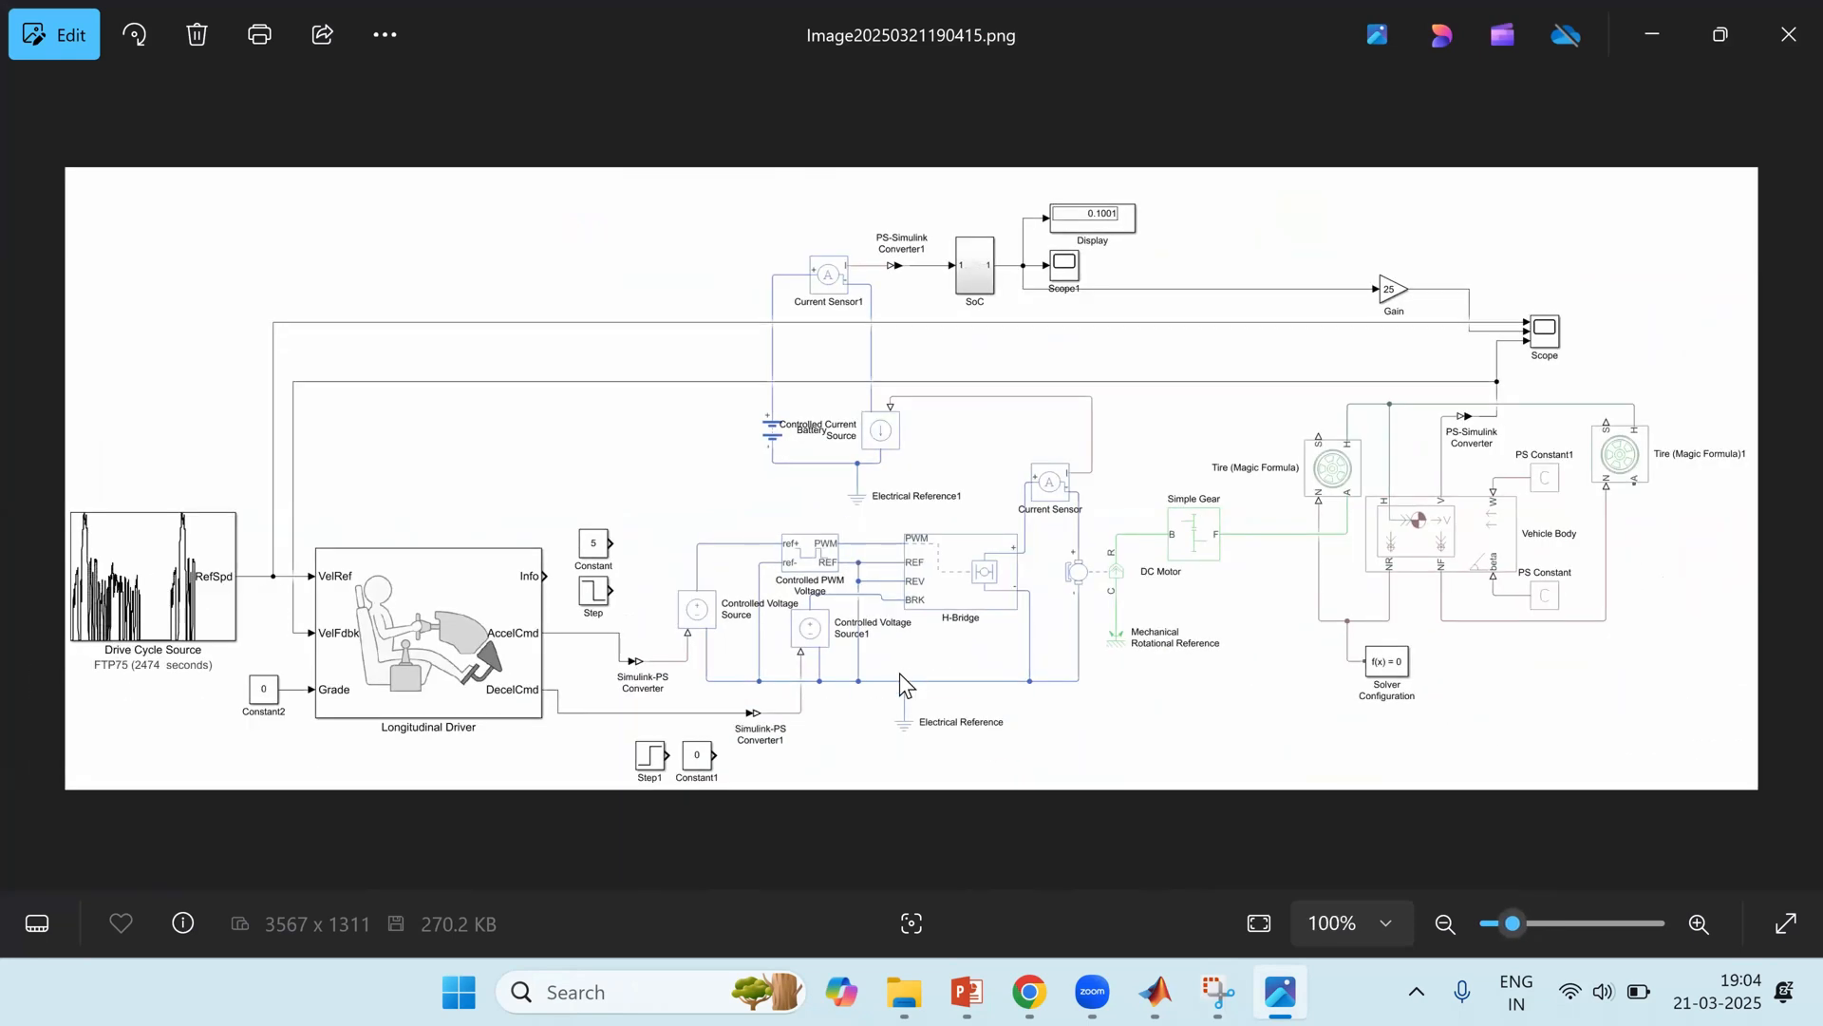
scroll(841, 733, "up", 3)
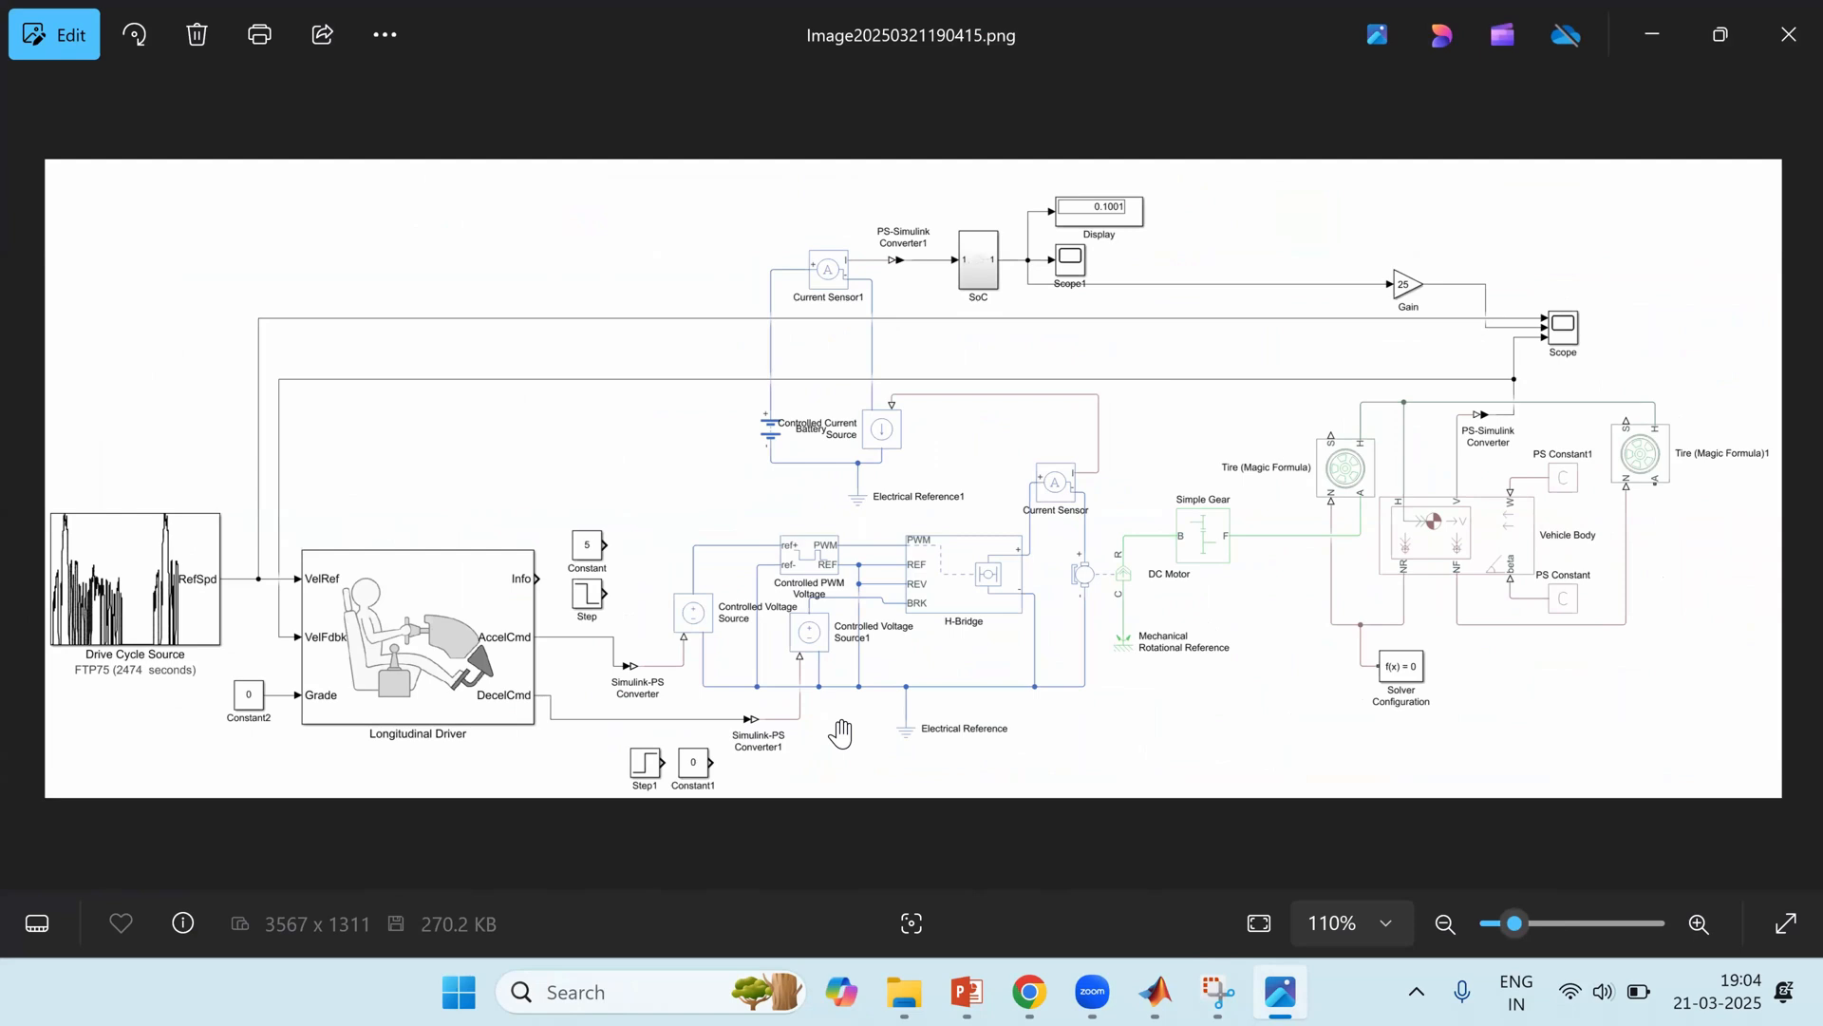
left_click_drag(839, 731, 450, 646)
left_click_drag(1645, 564, 1040, 719)
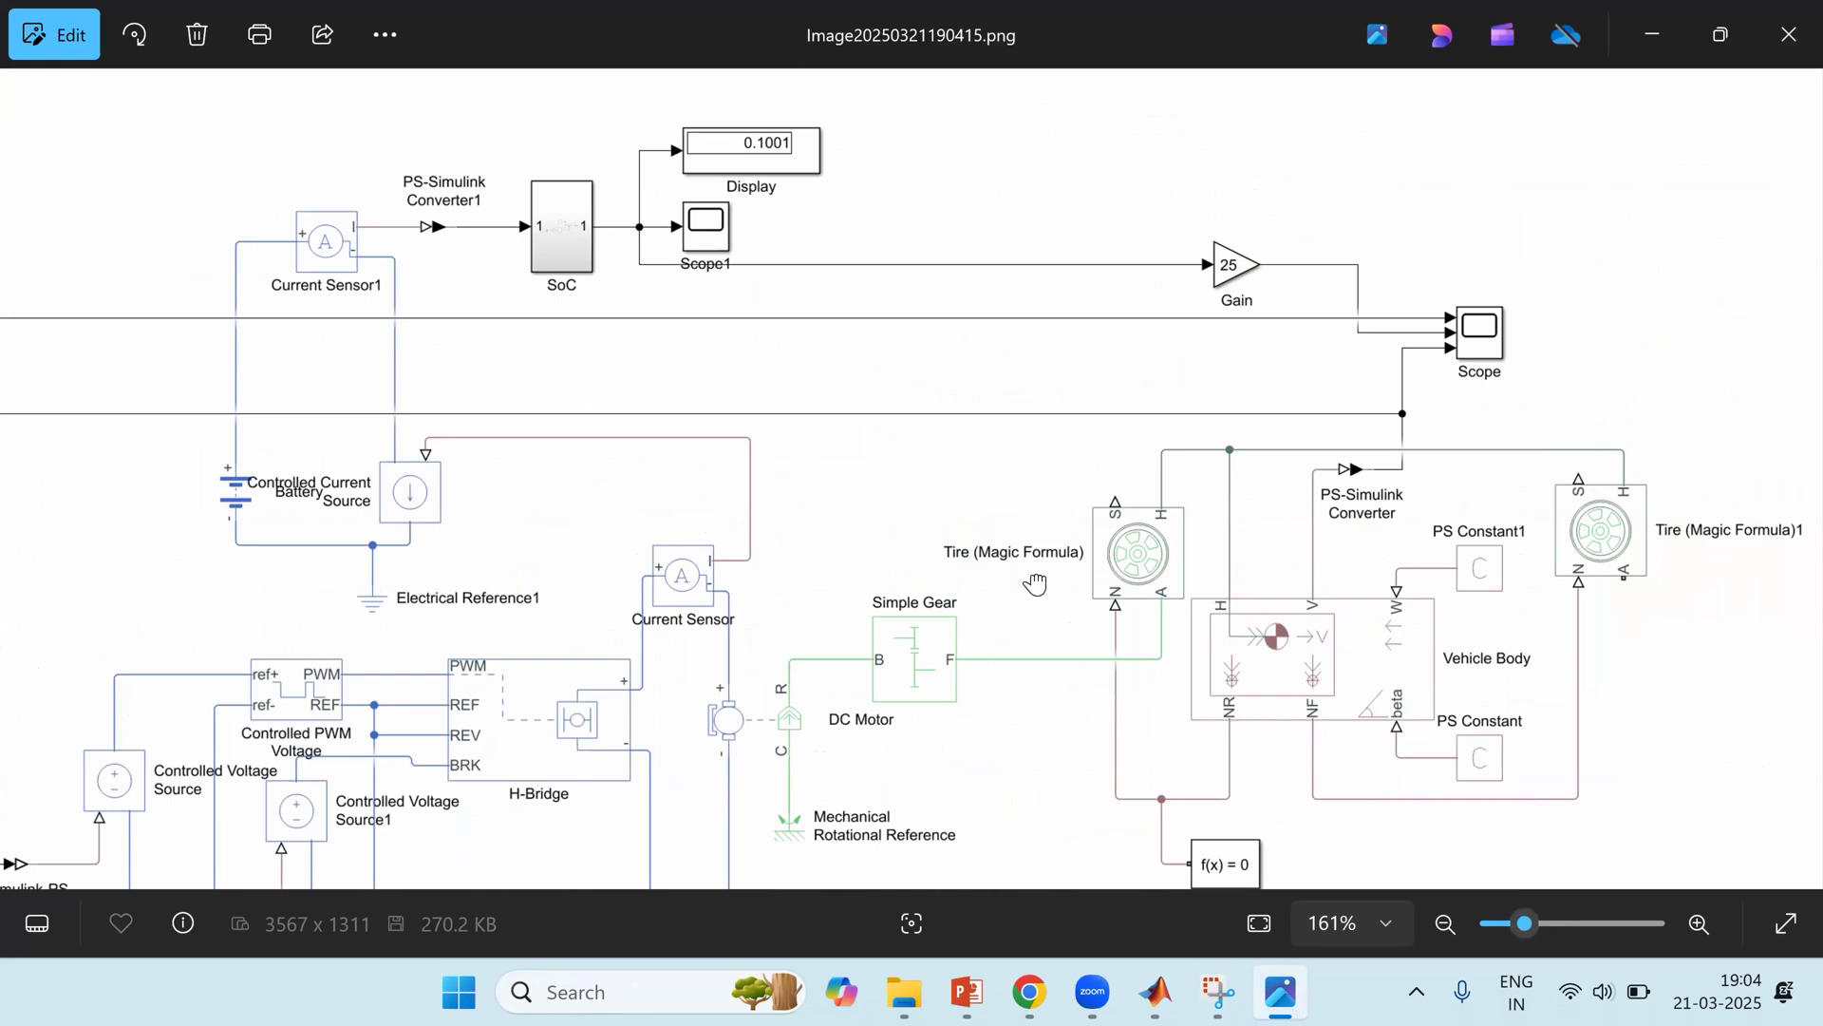
left_click_drag(1088, 359, 1092, 297)
left_click_drag(826, 795, 885, 676)
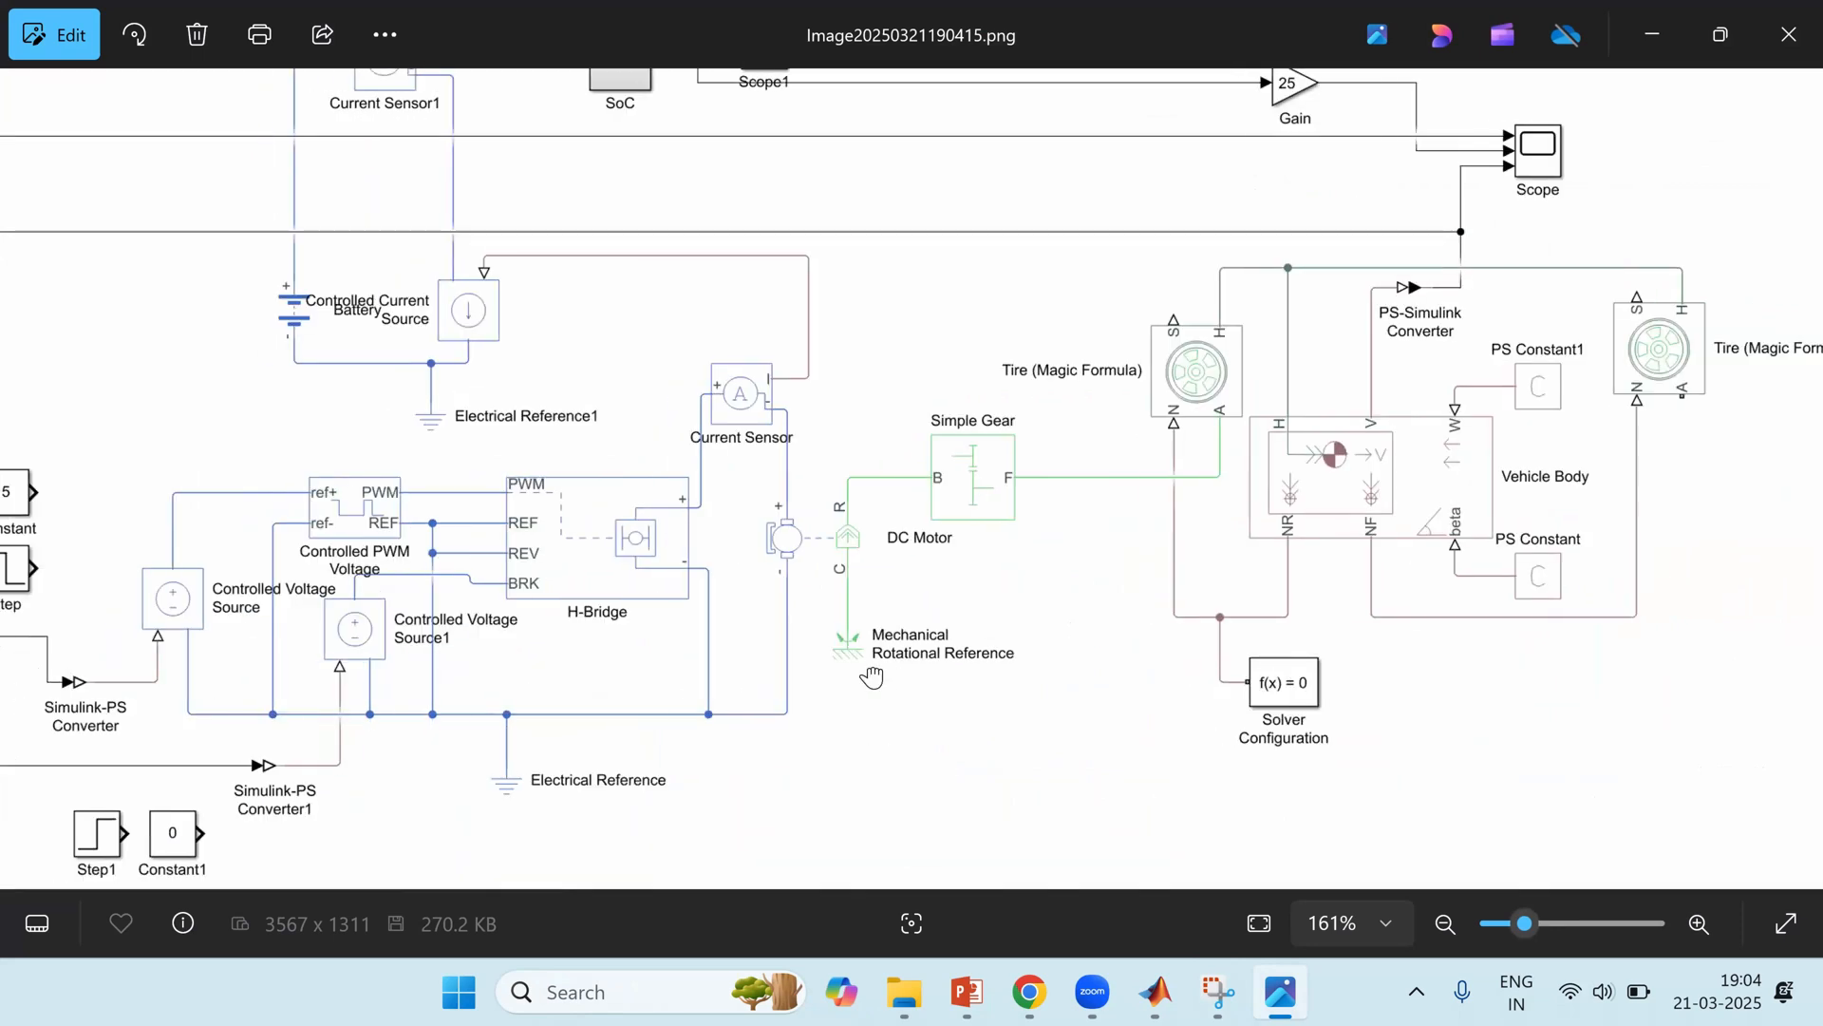
left_click_drag(757, 773, 699, 777)
left_click_drag(746, 520, 1306, 500)
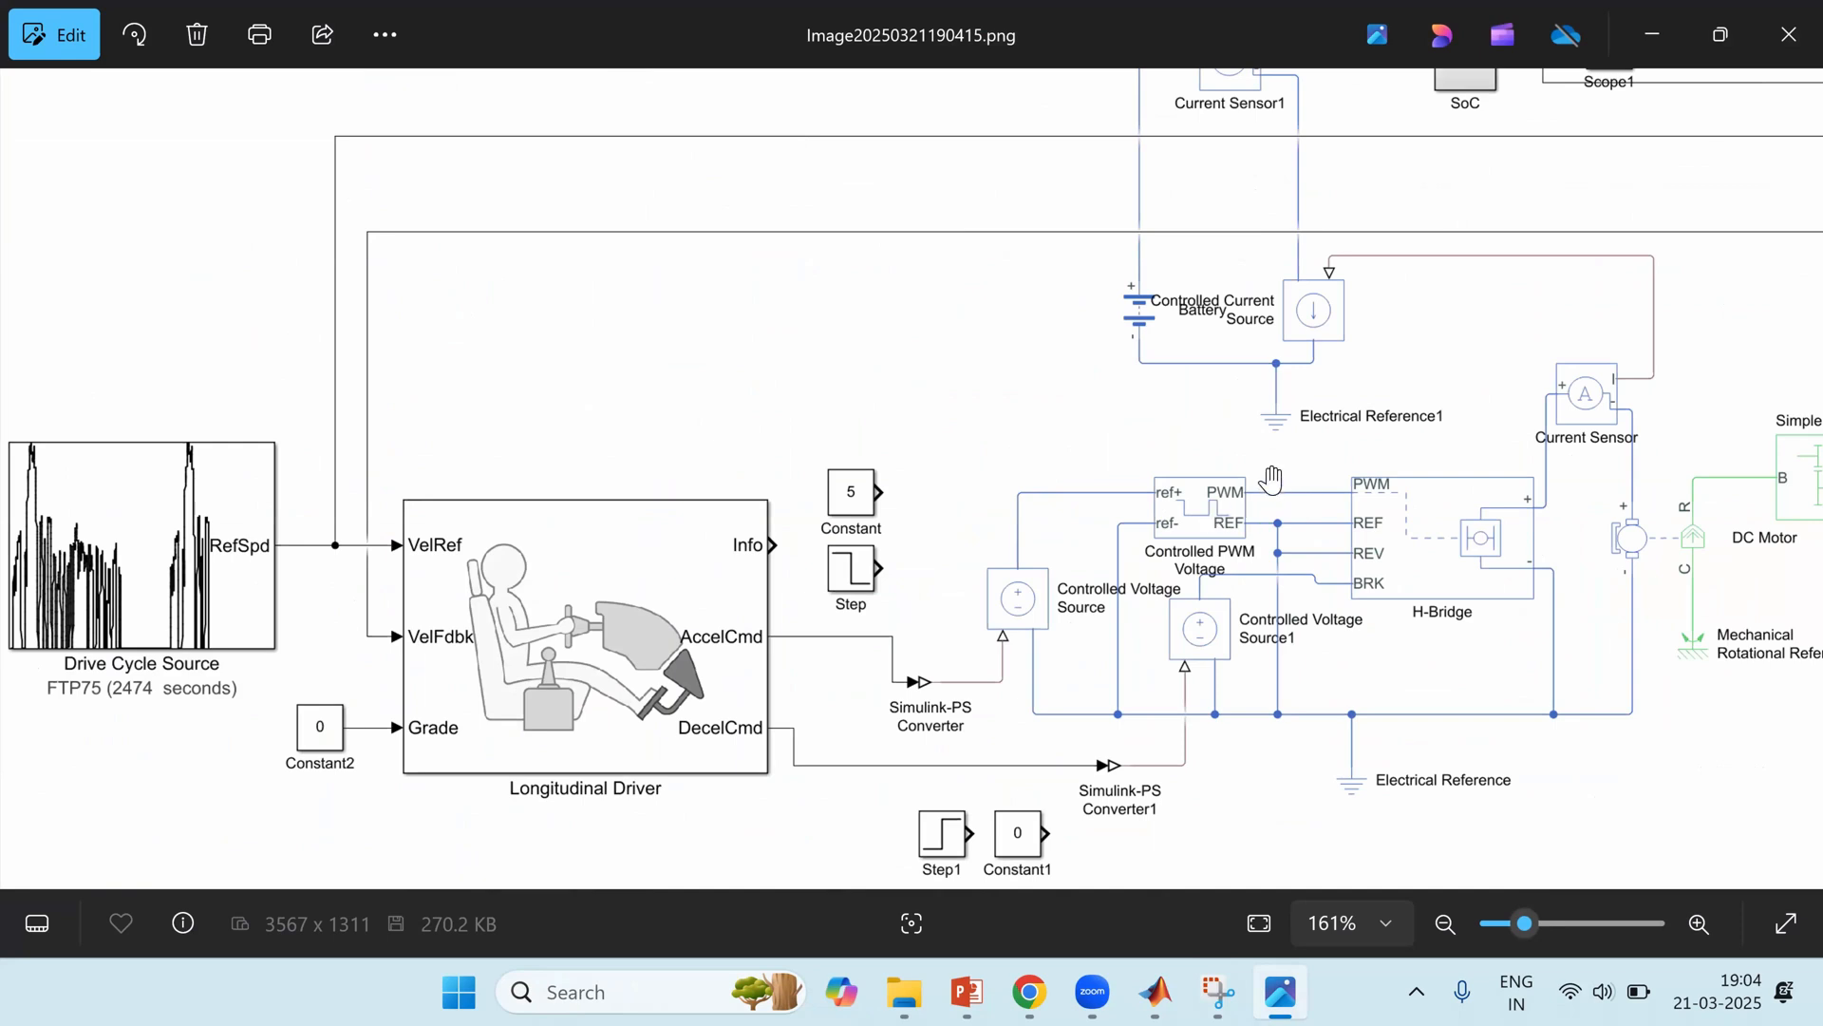
left_click_drag(1073, 589, 328, 869)
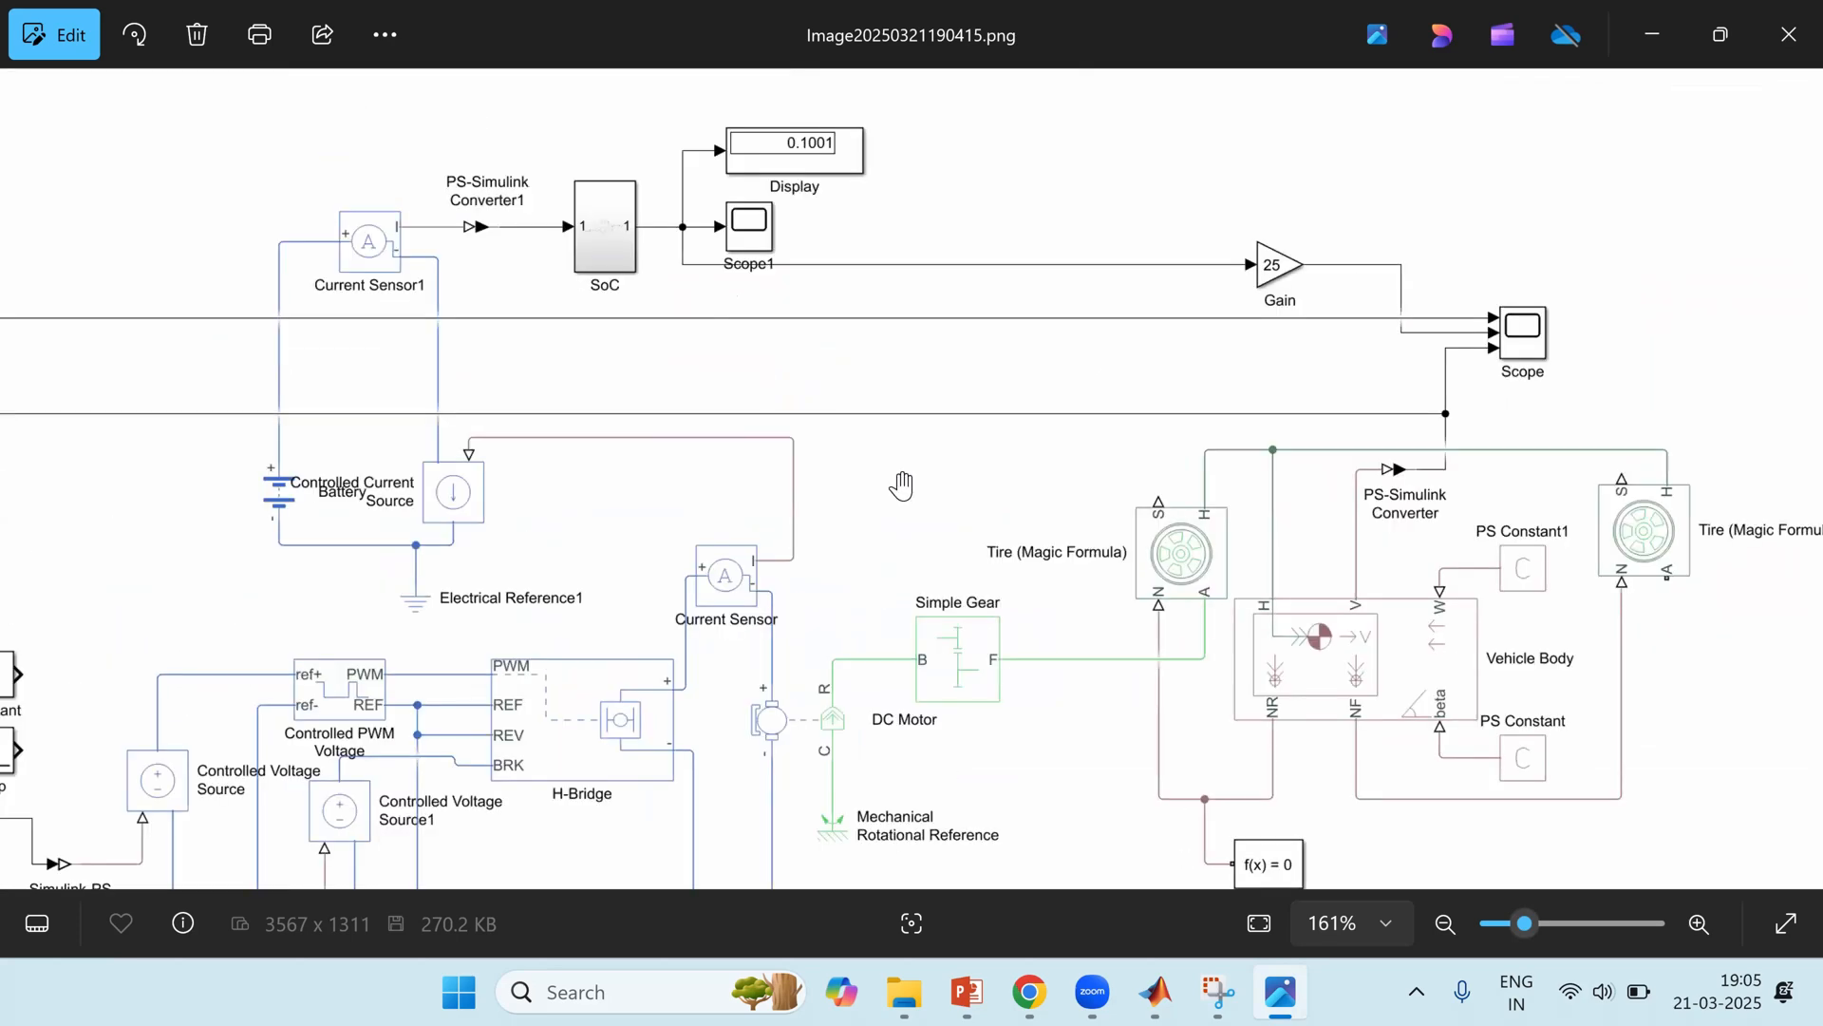
scroll(919, 501, "down", 3)
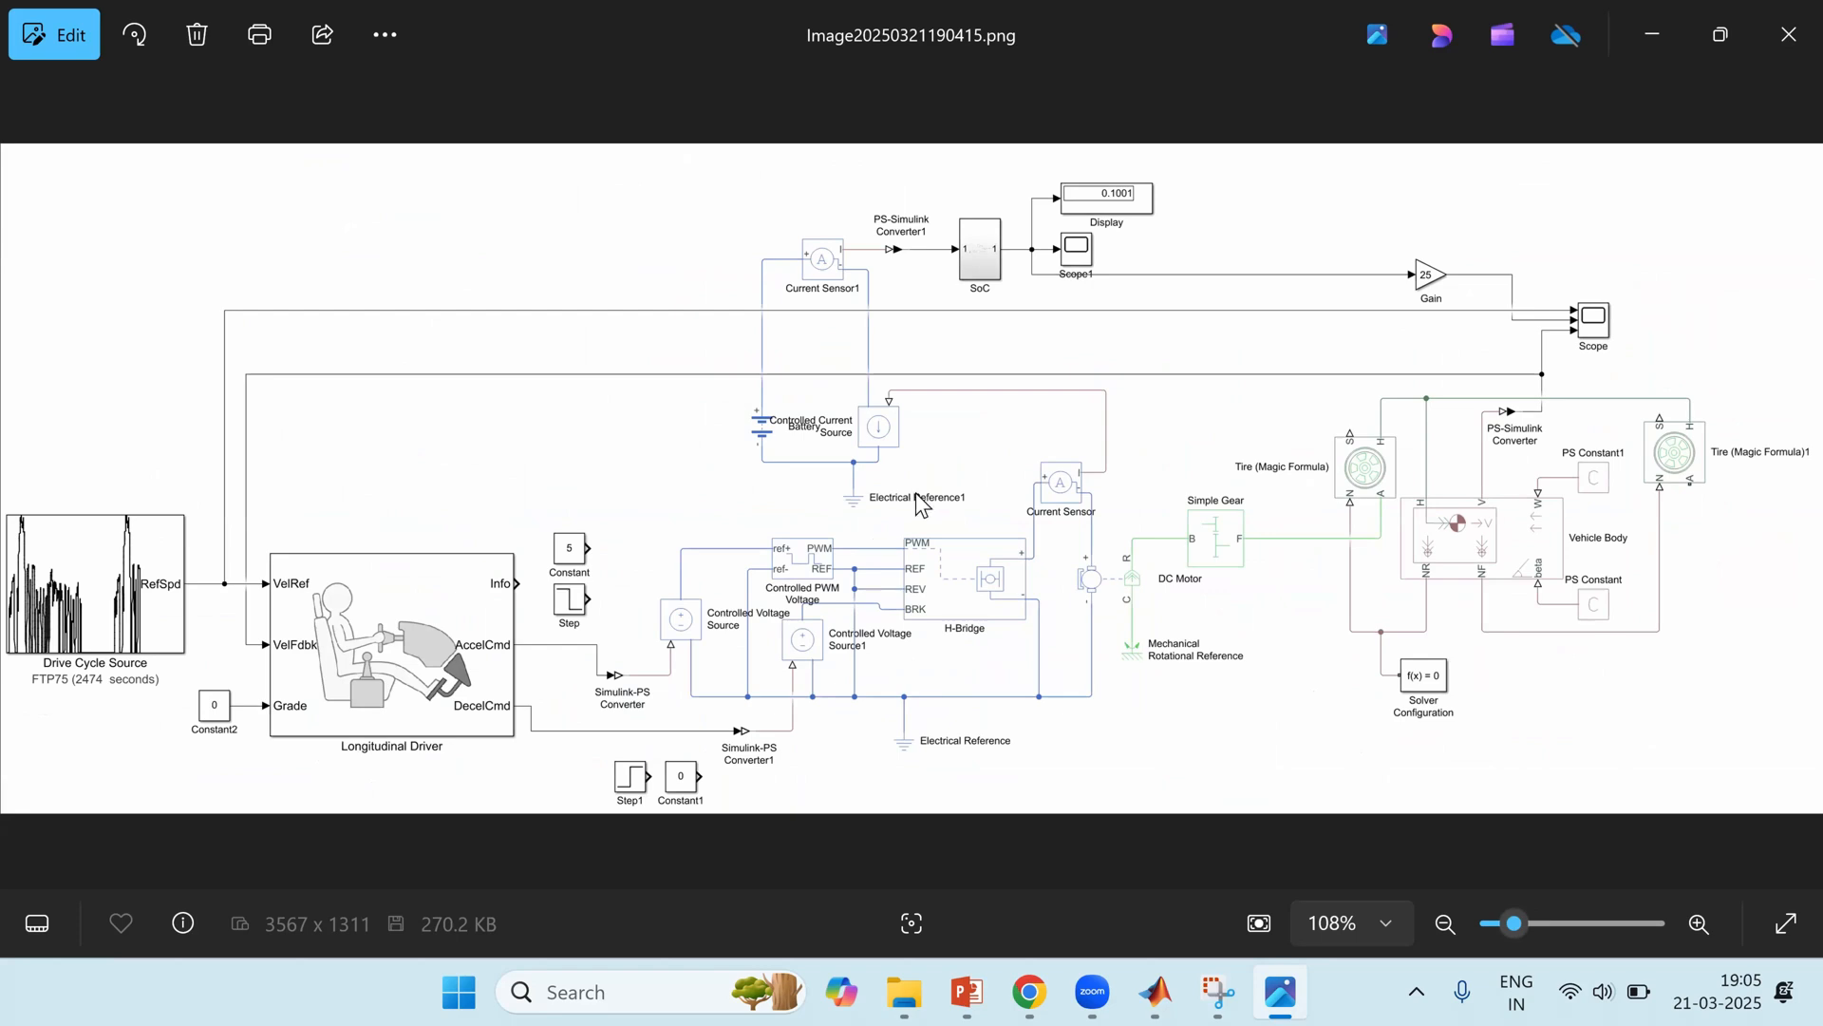
Step: Switch back to the EVHalfCarModel window in Simulink and open the SoC subsystem
key("alt+Tab")
key("Tab")
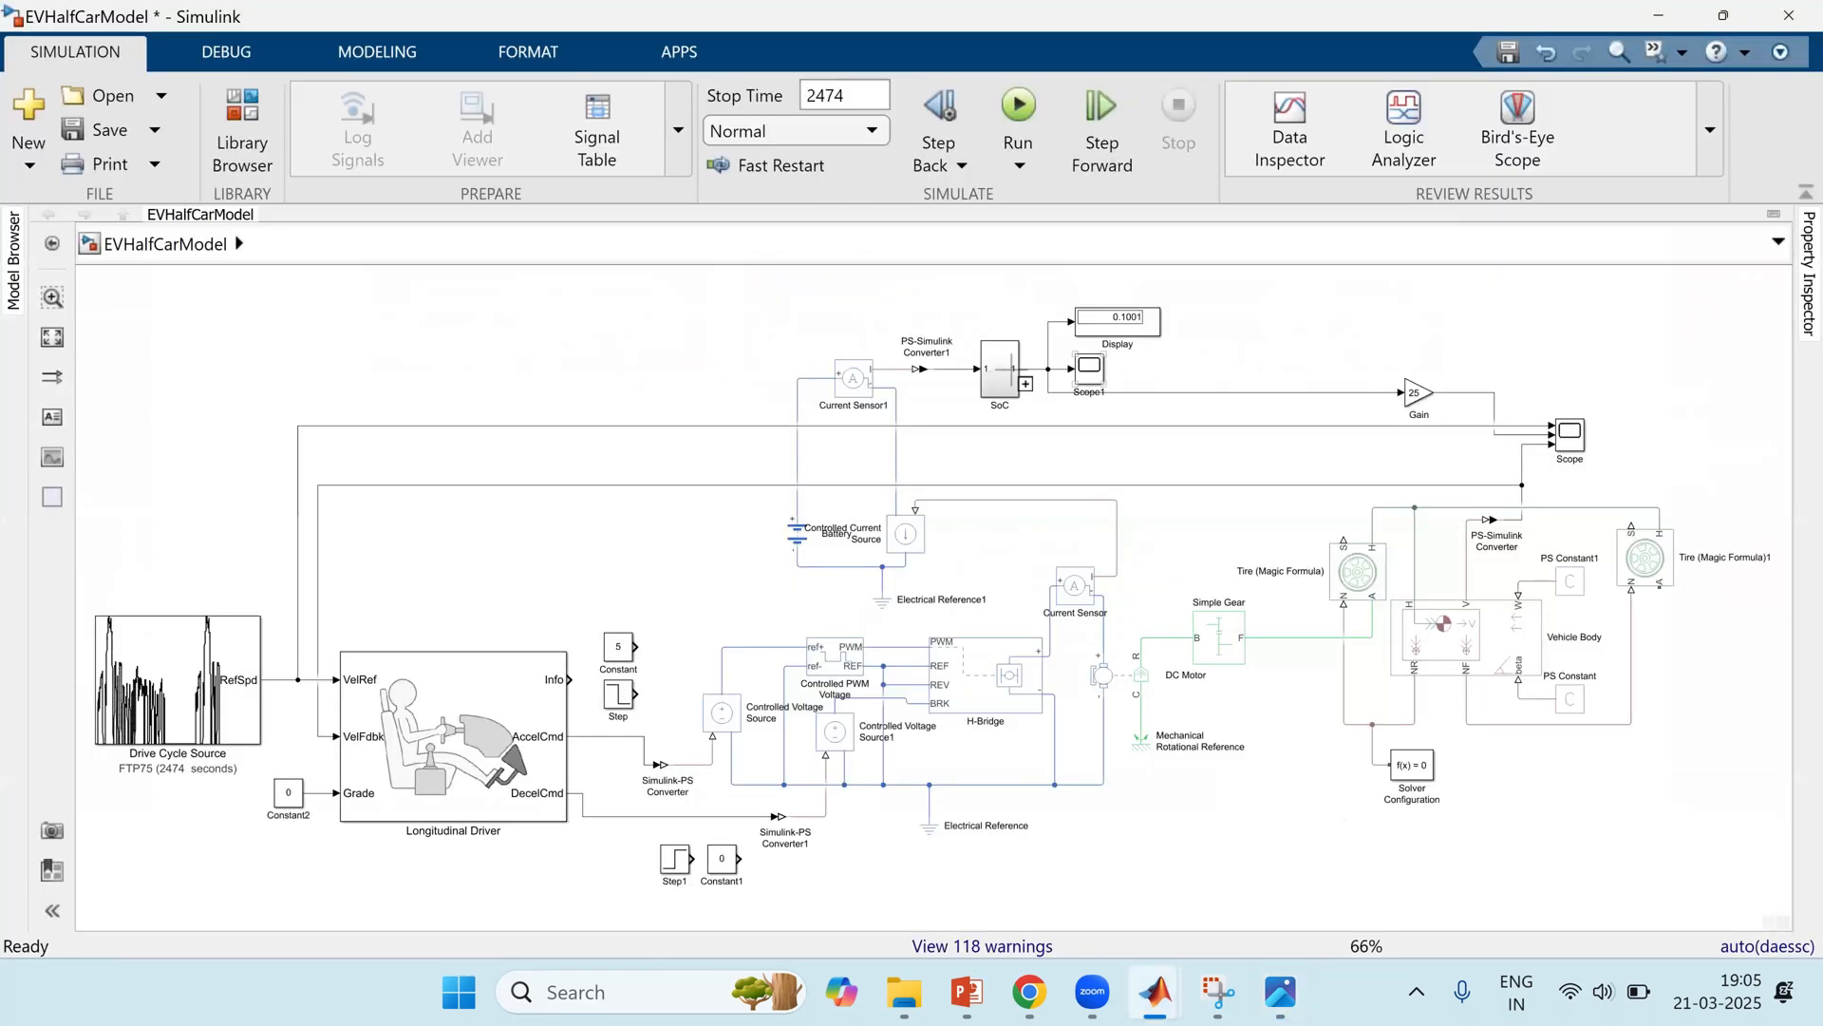
double_click(985, 366)
key("space")
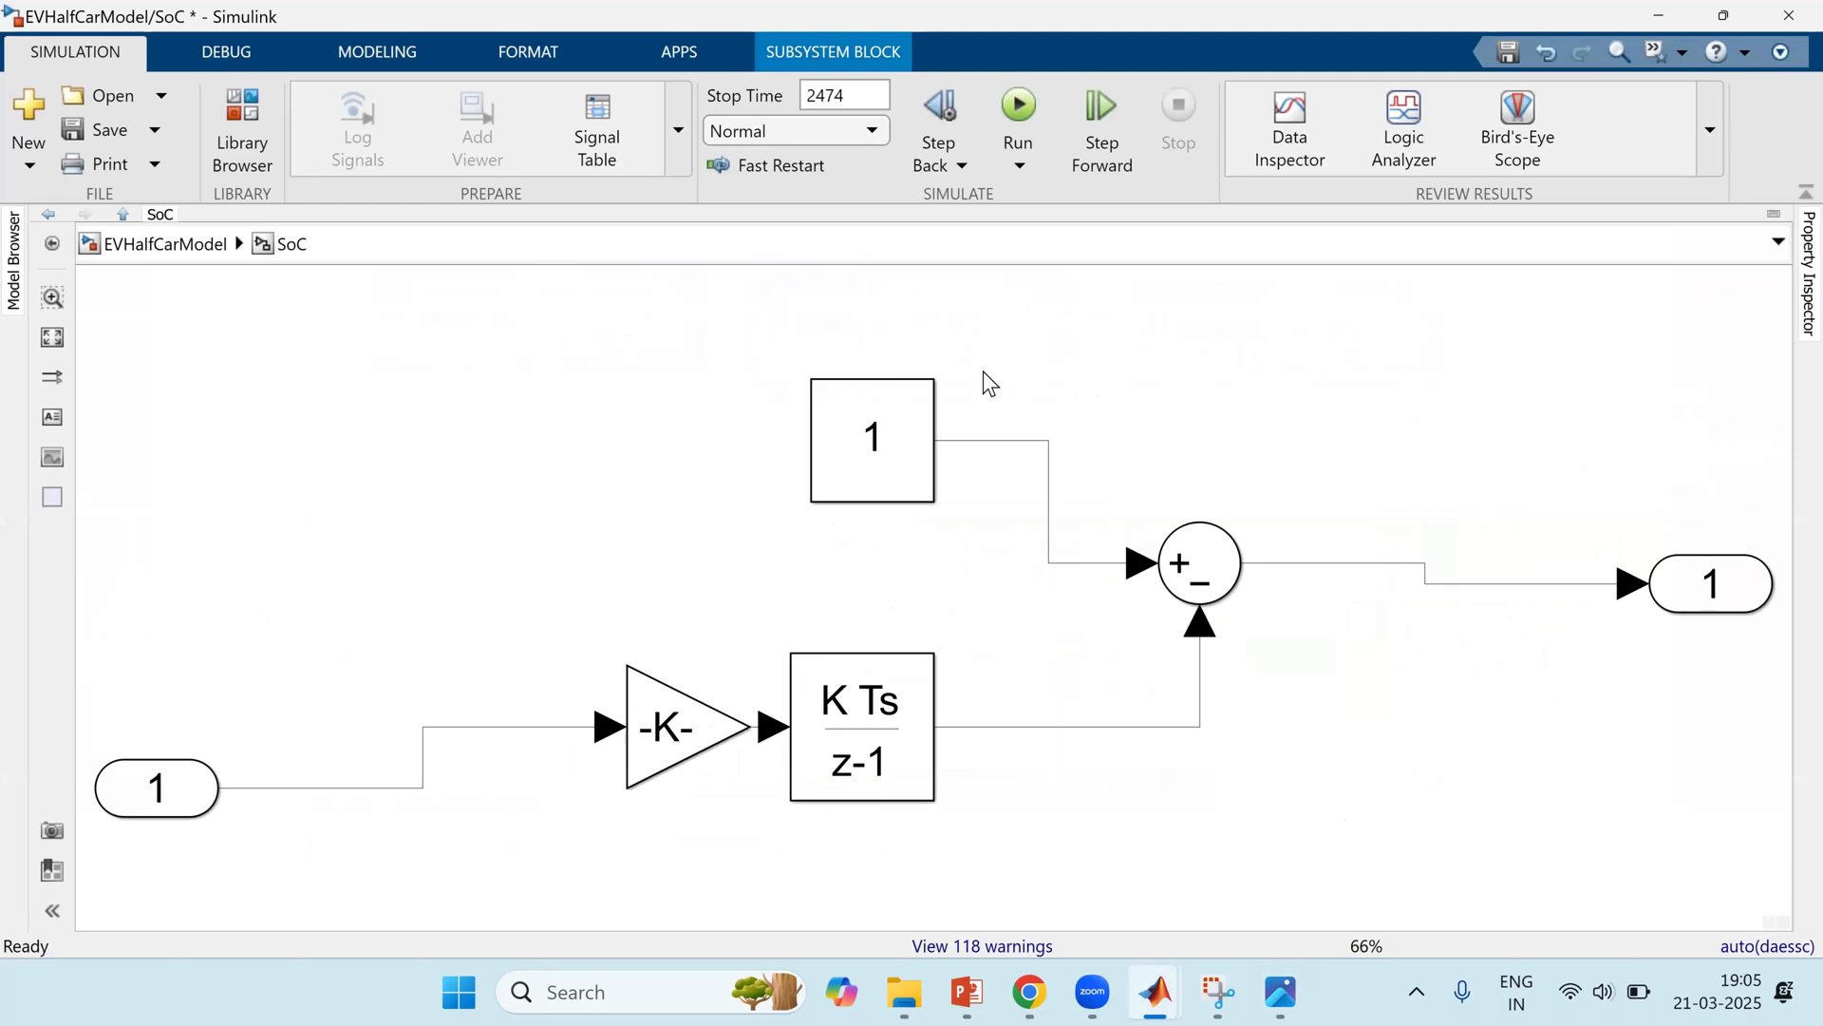
Step: Align the input port with the Gain block and the Constant block with the Sum block so their lines run straight
left_click(176, 791)
left_click_drag(176, 791, 443, 730)
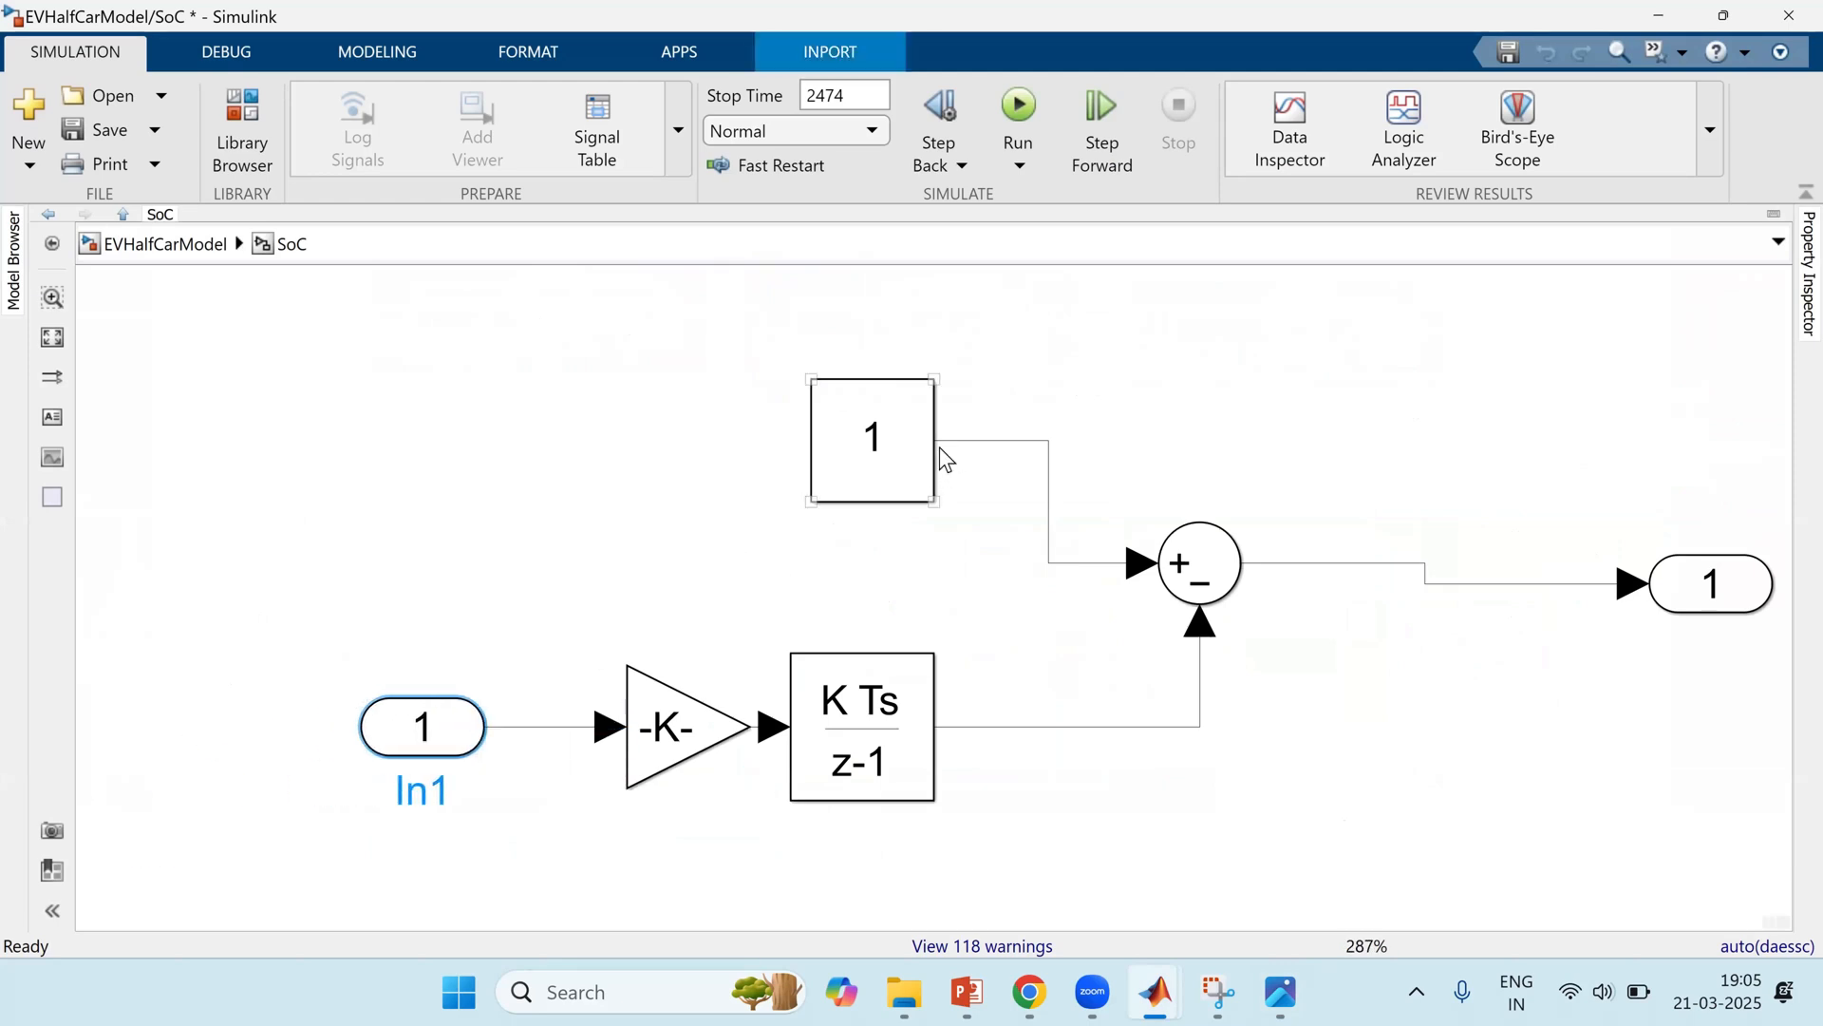
left_click_drag(933, 474, 1034, 549)
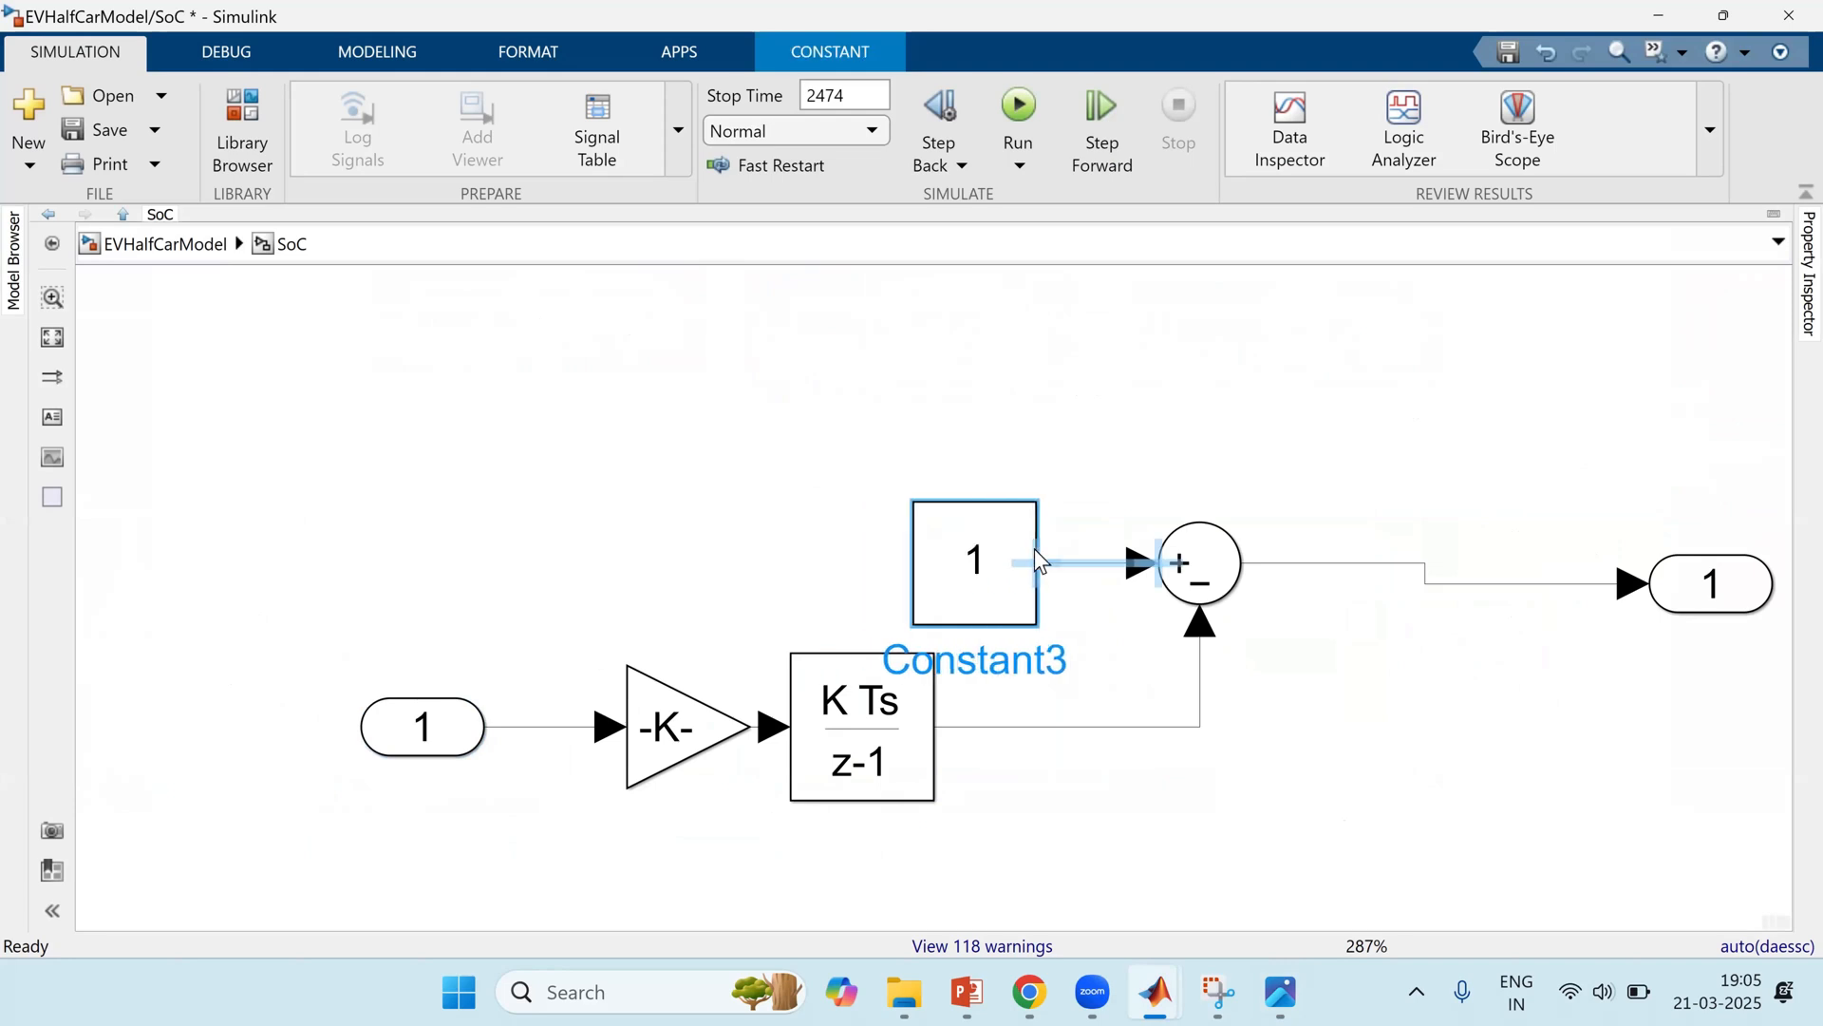
left_click(1081, 395)
key("space")
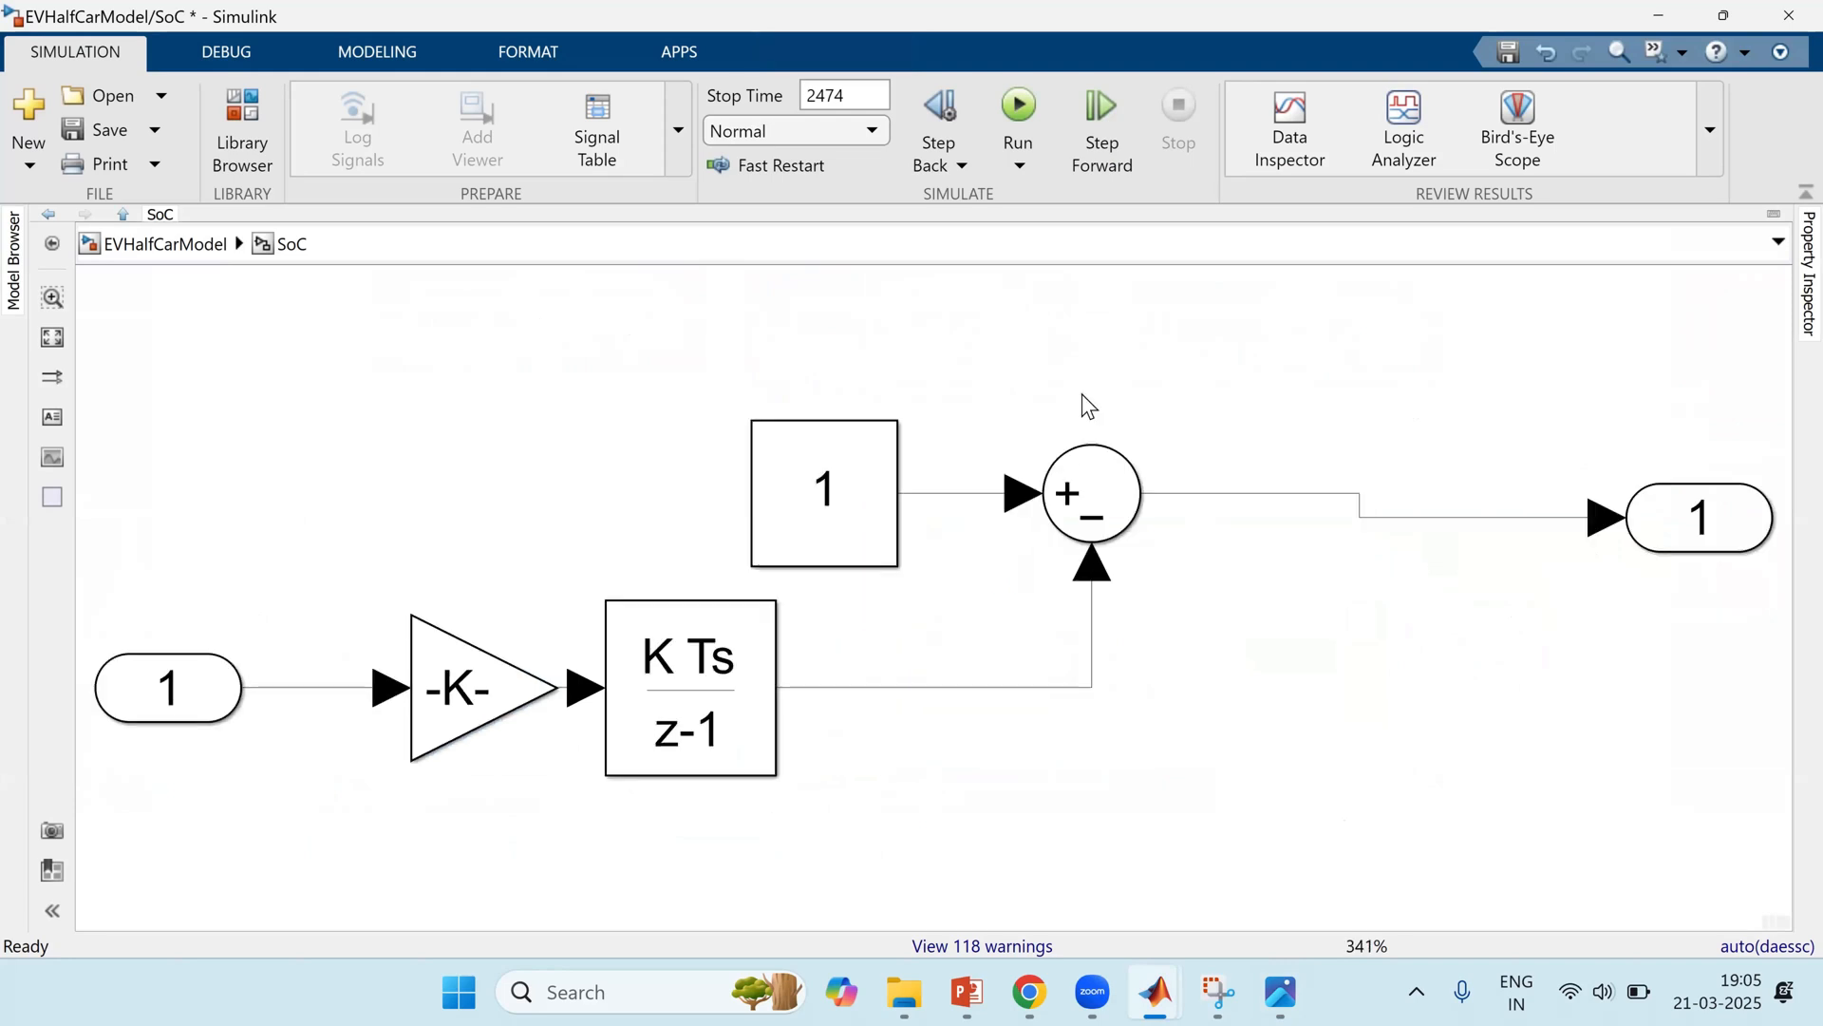
Step: Place the Constant block's name above the block and rename it SoC(t-1)
left_click(823, 426)
left_click_drag(837, 608, 853, 382)
double_click(855, 372)
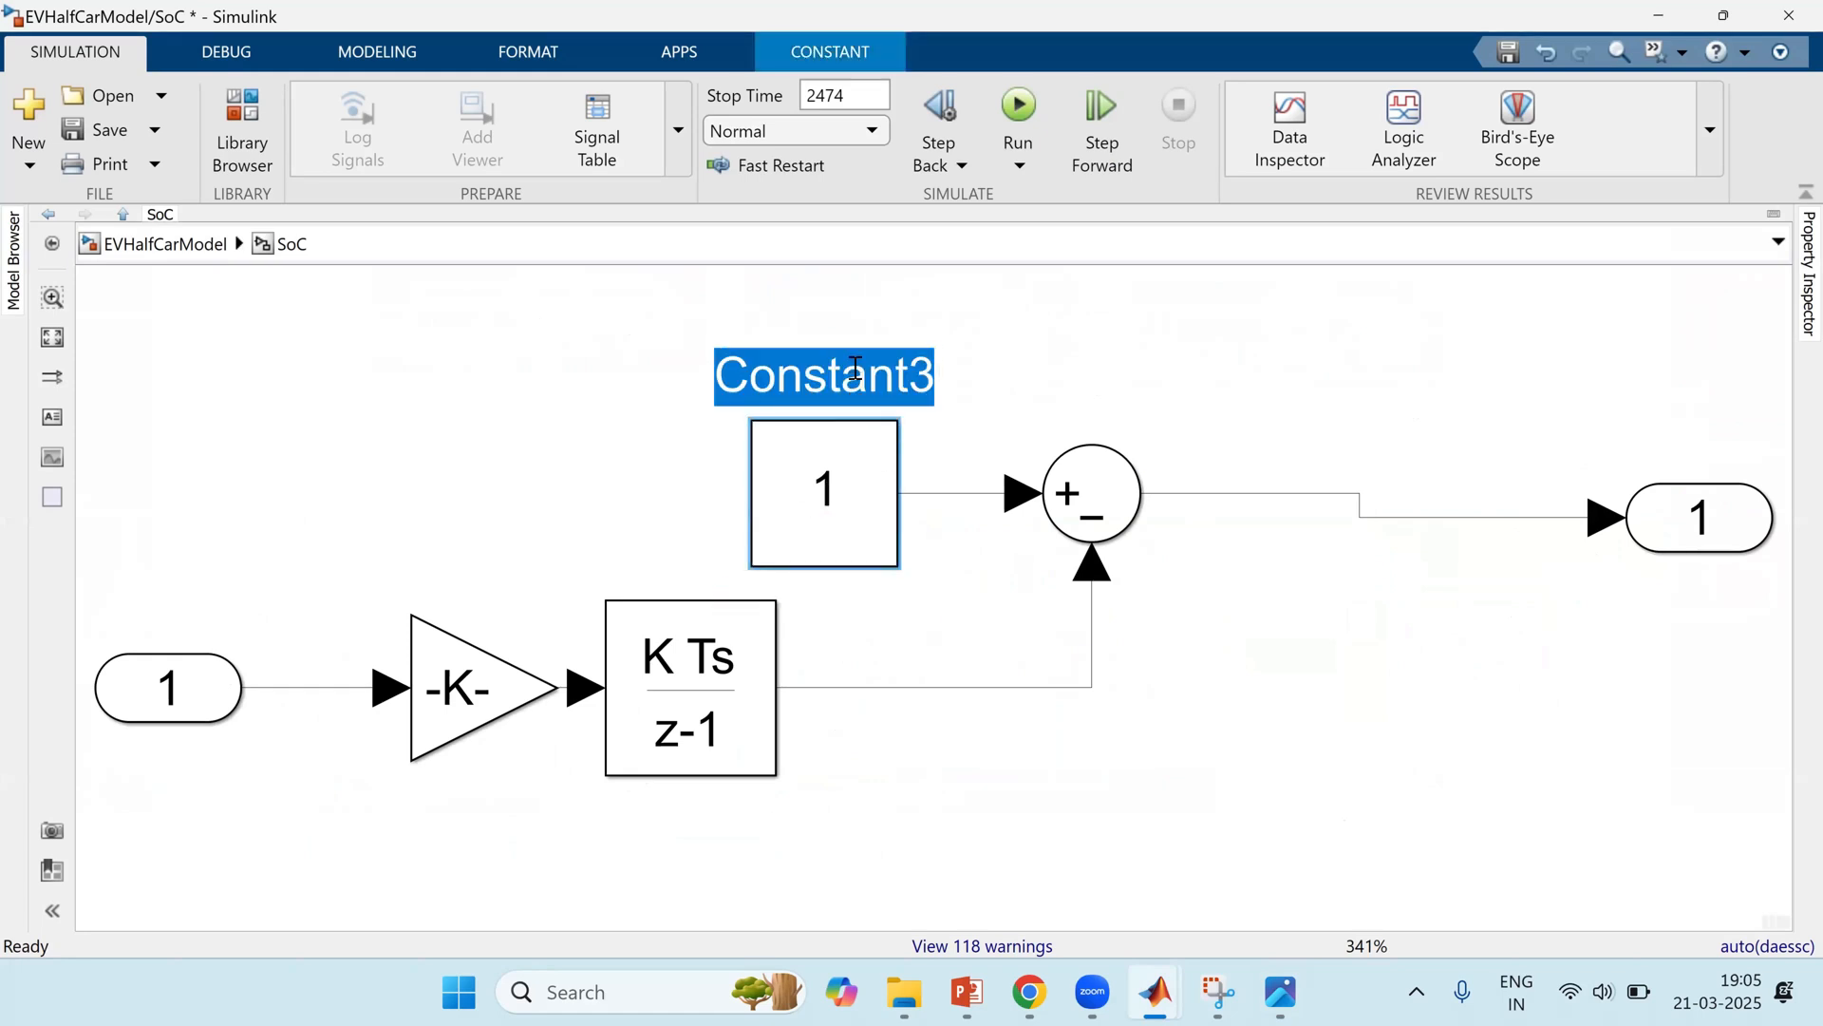
type("SoC")
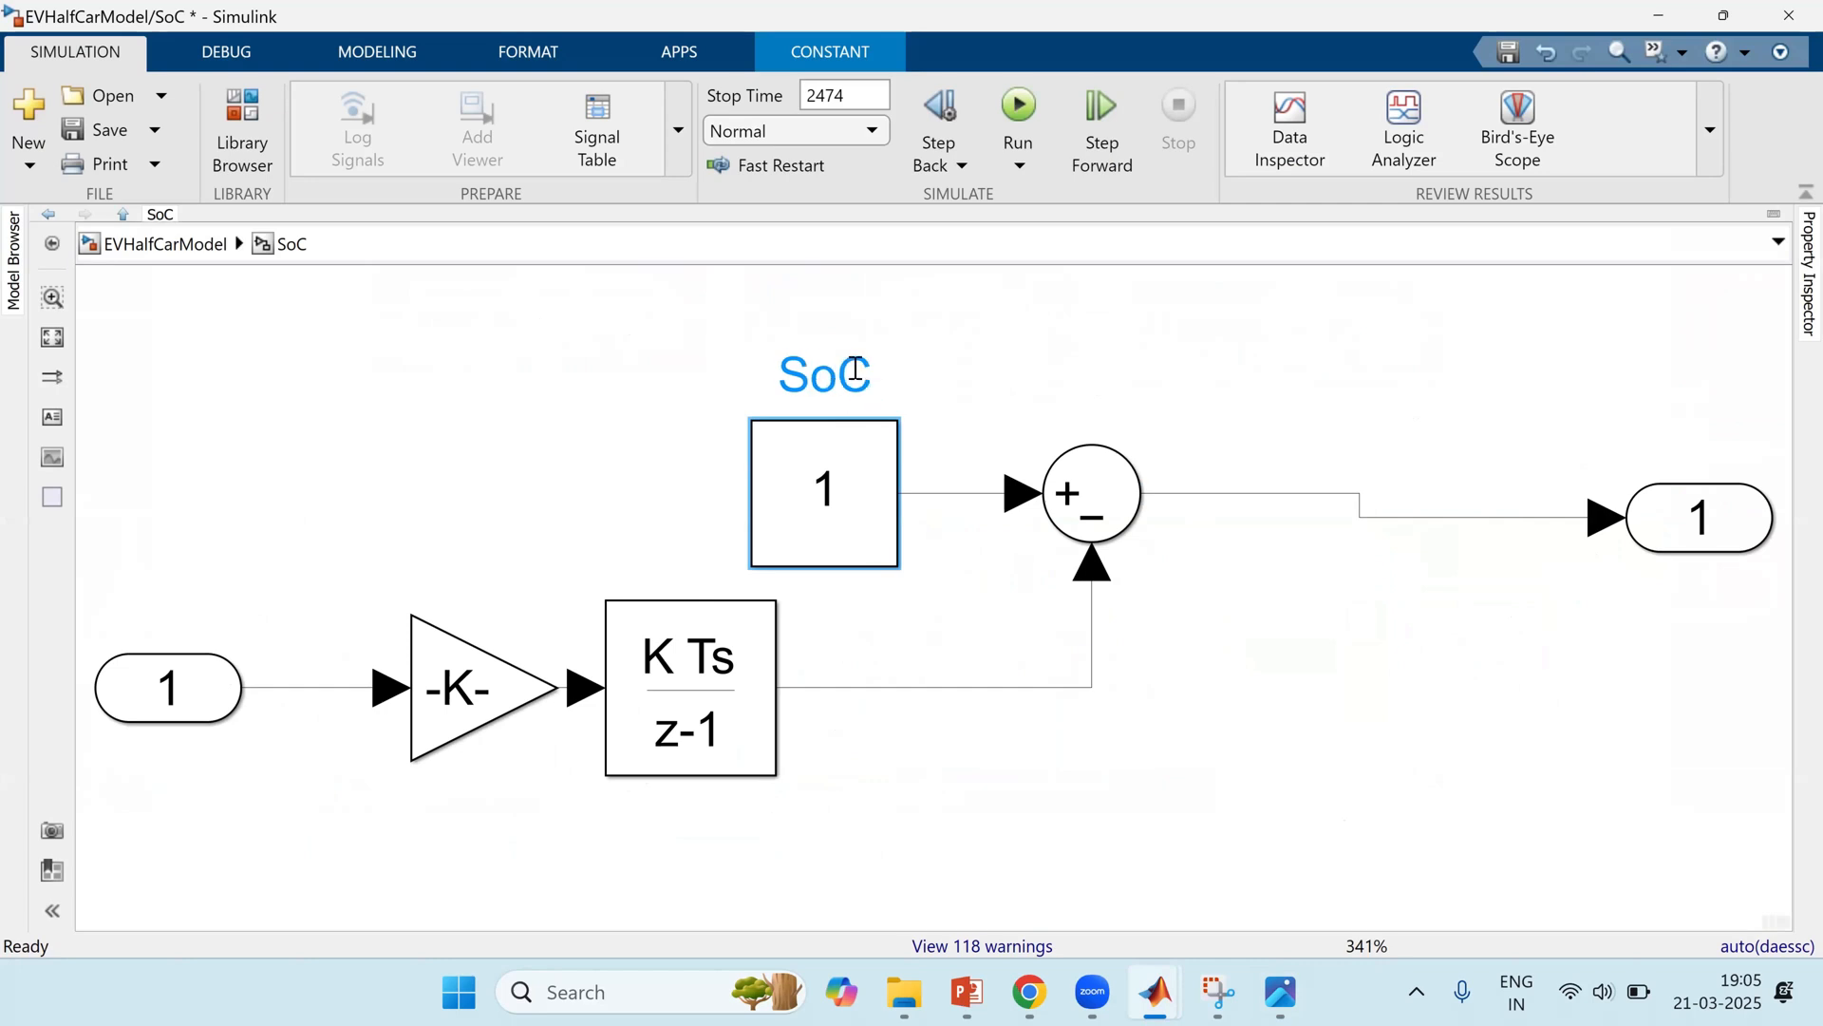
type("(")
type("t-1)")
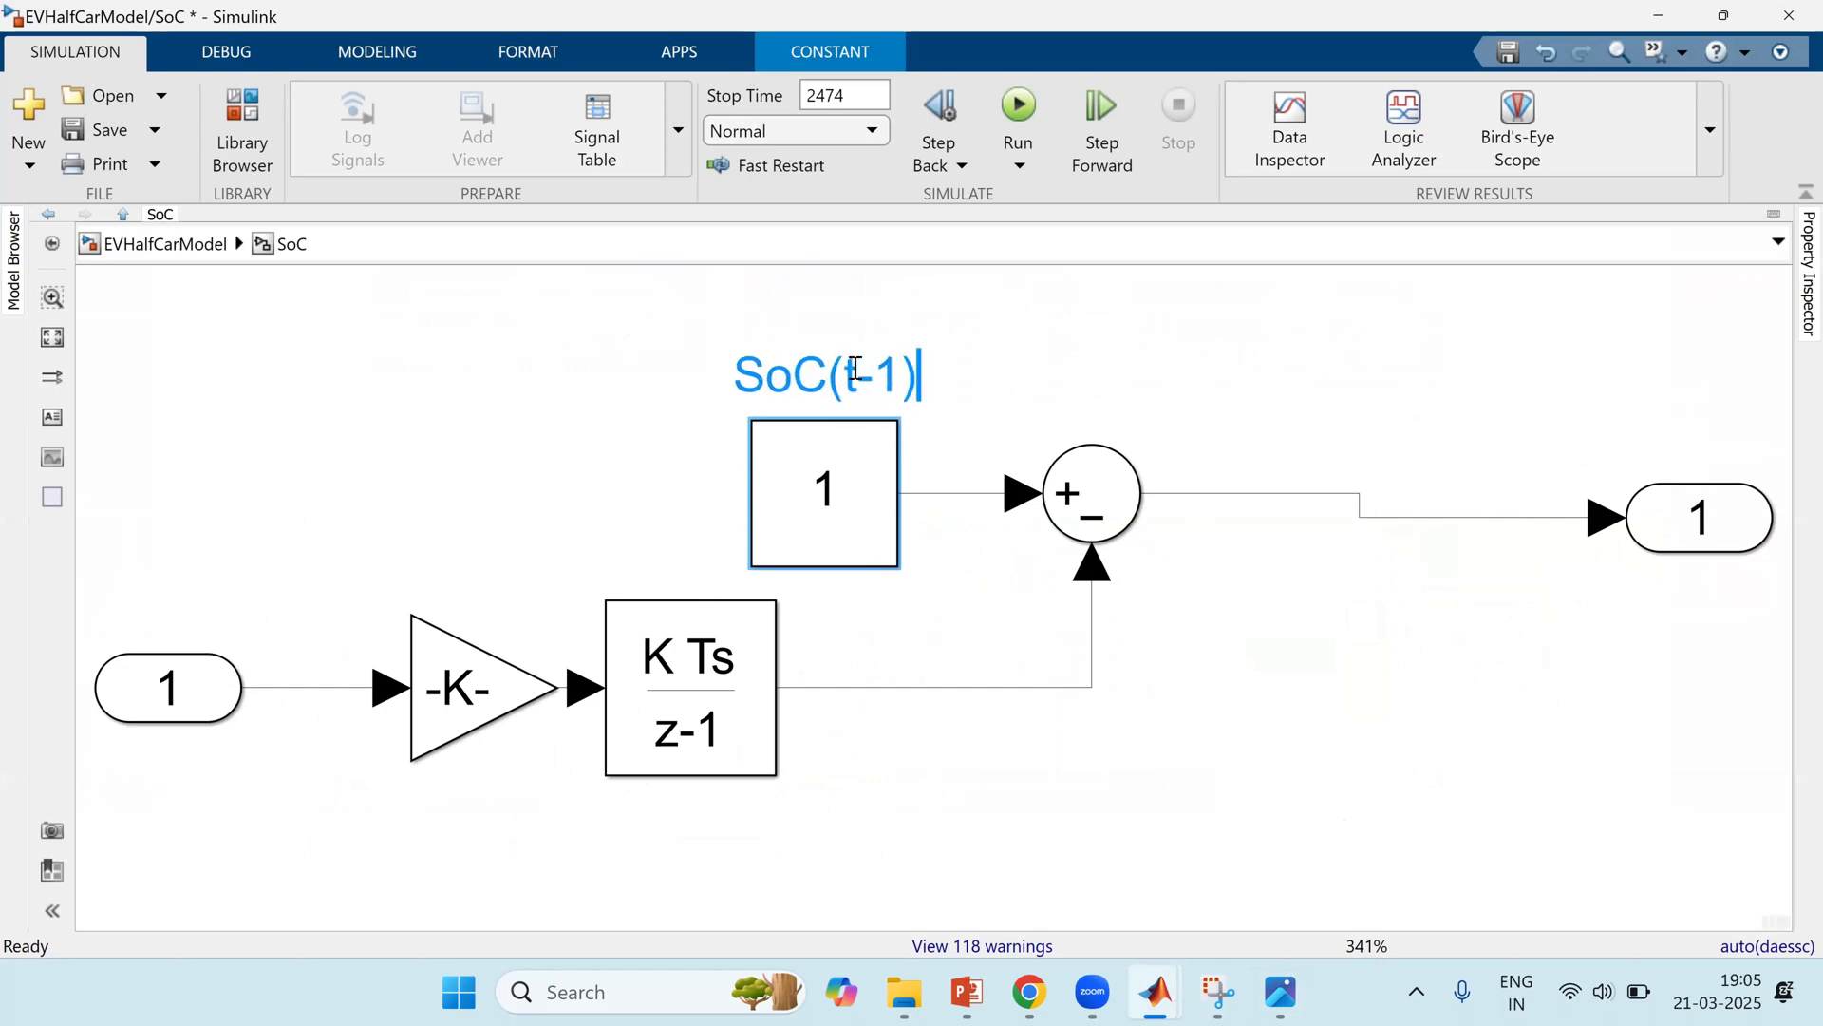
left_click(1316, 348)
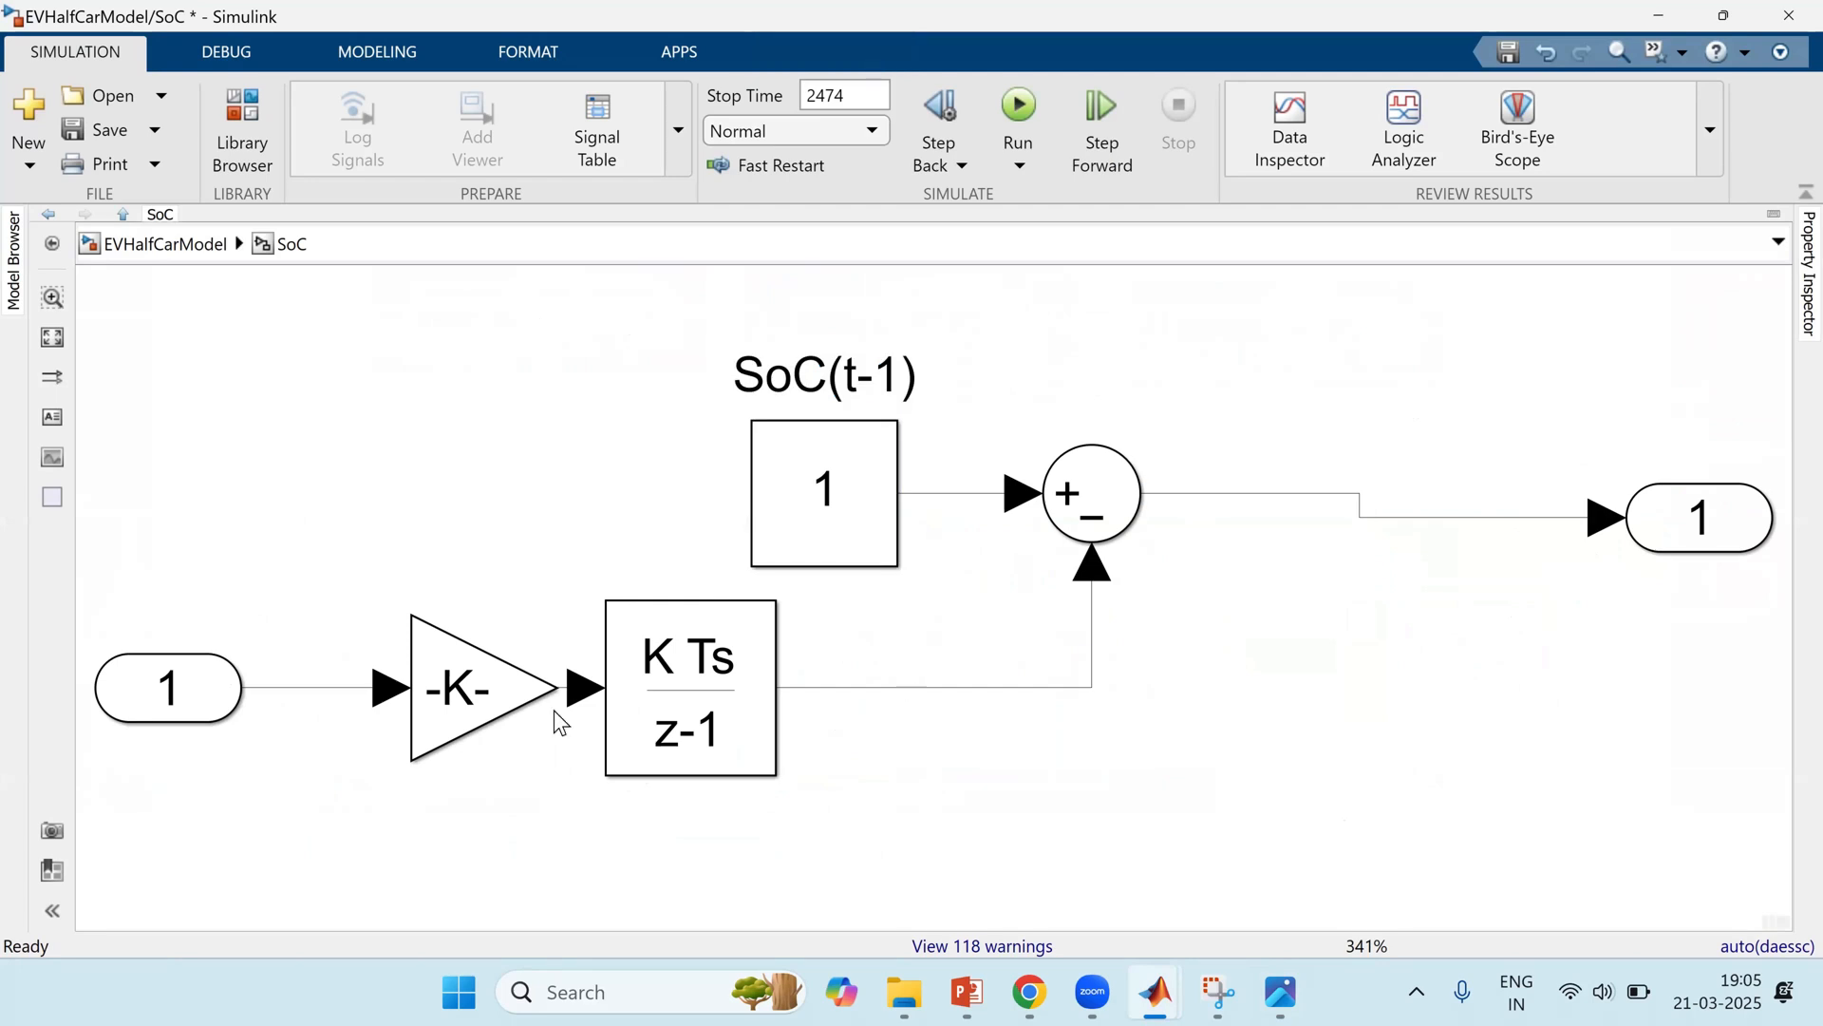
Step: Rename the Gain block in the SoC subsystem as I/C
left_click(455, 707)
double_click(473, 798)
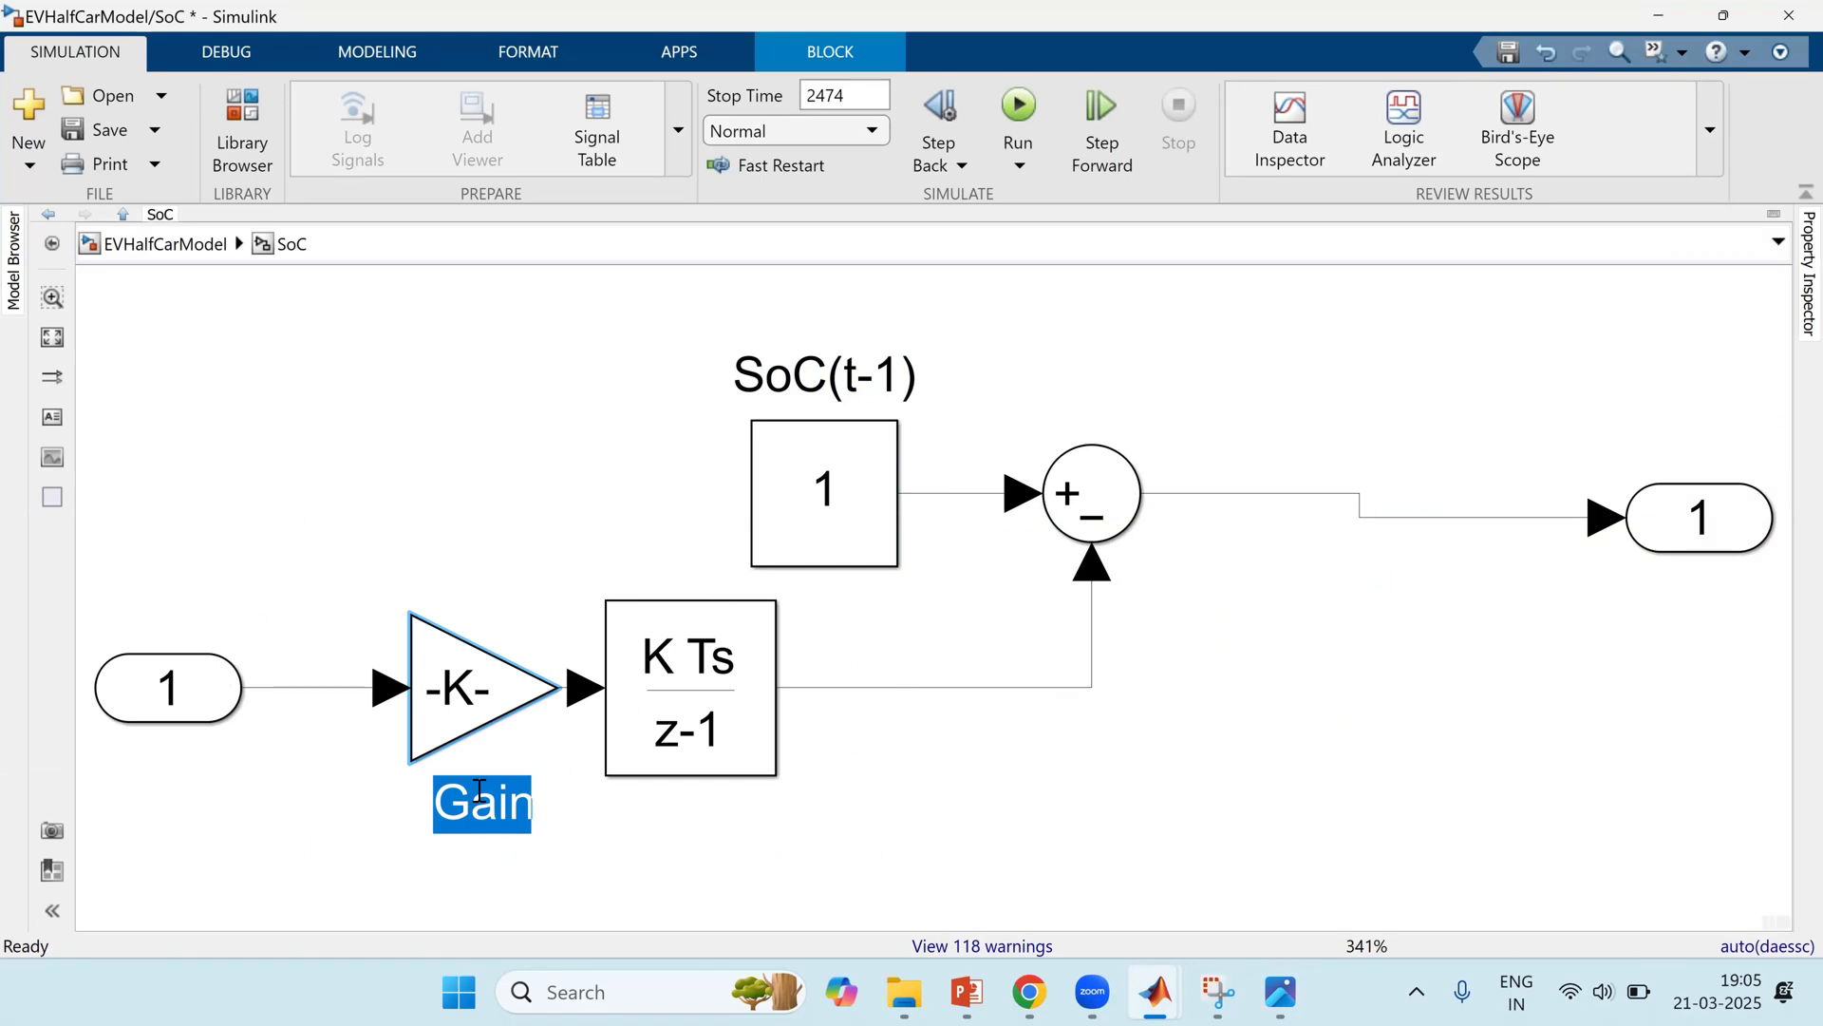
type("I/C")
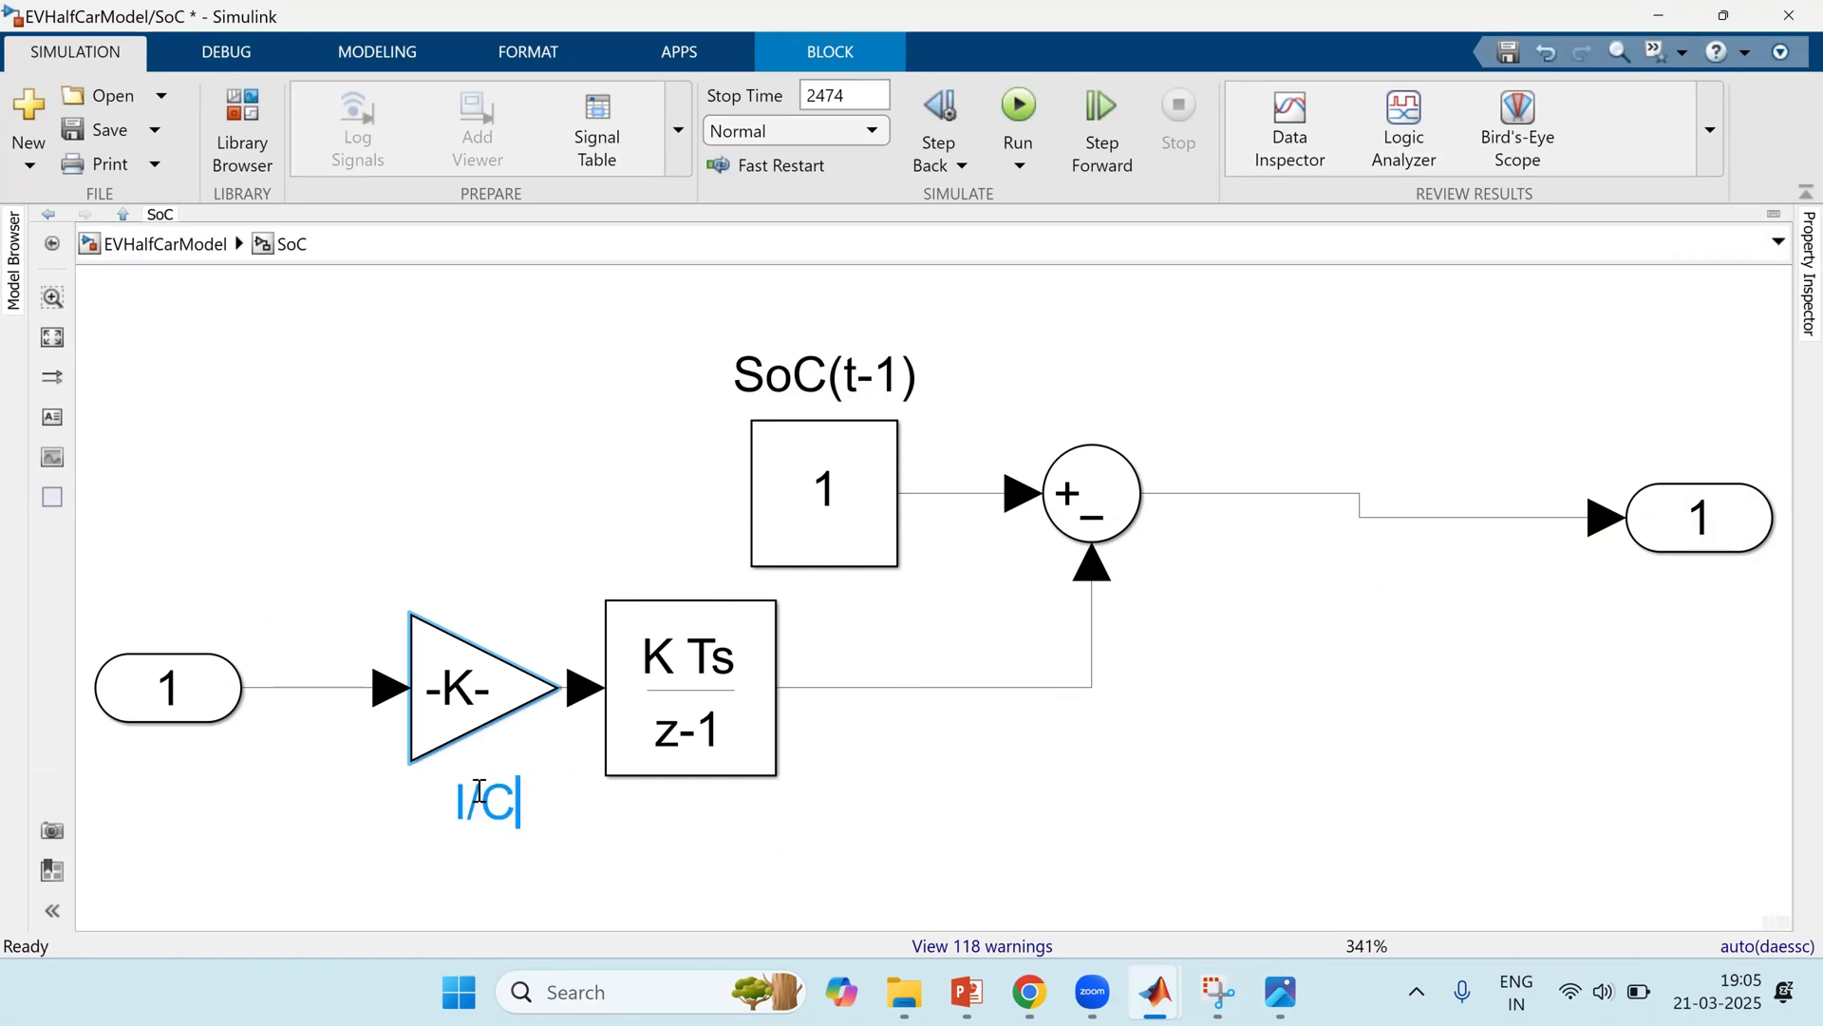
Step: Check the gain expression in the I/C block's parameters and close them without changes
double_click(476, 669)
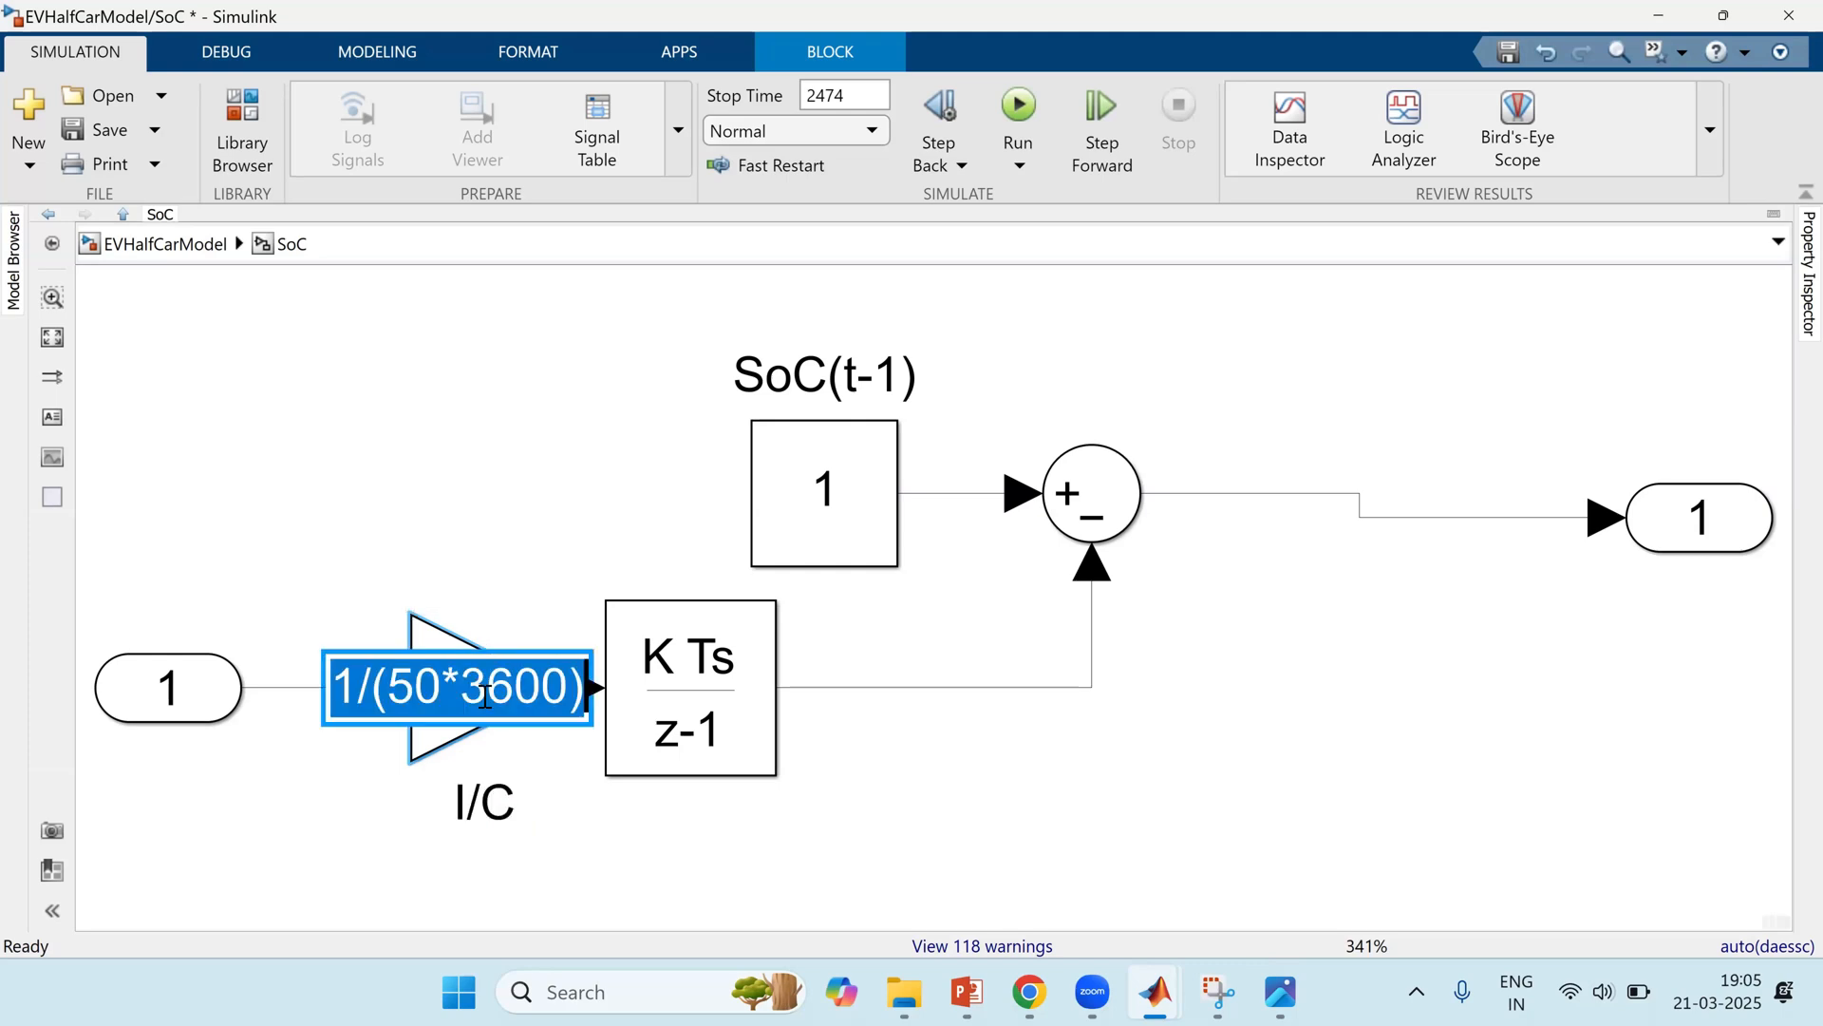
left_click(940, 843)
left_click(927, 784)
left_click(453, 674)
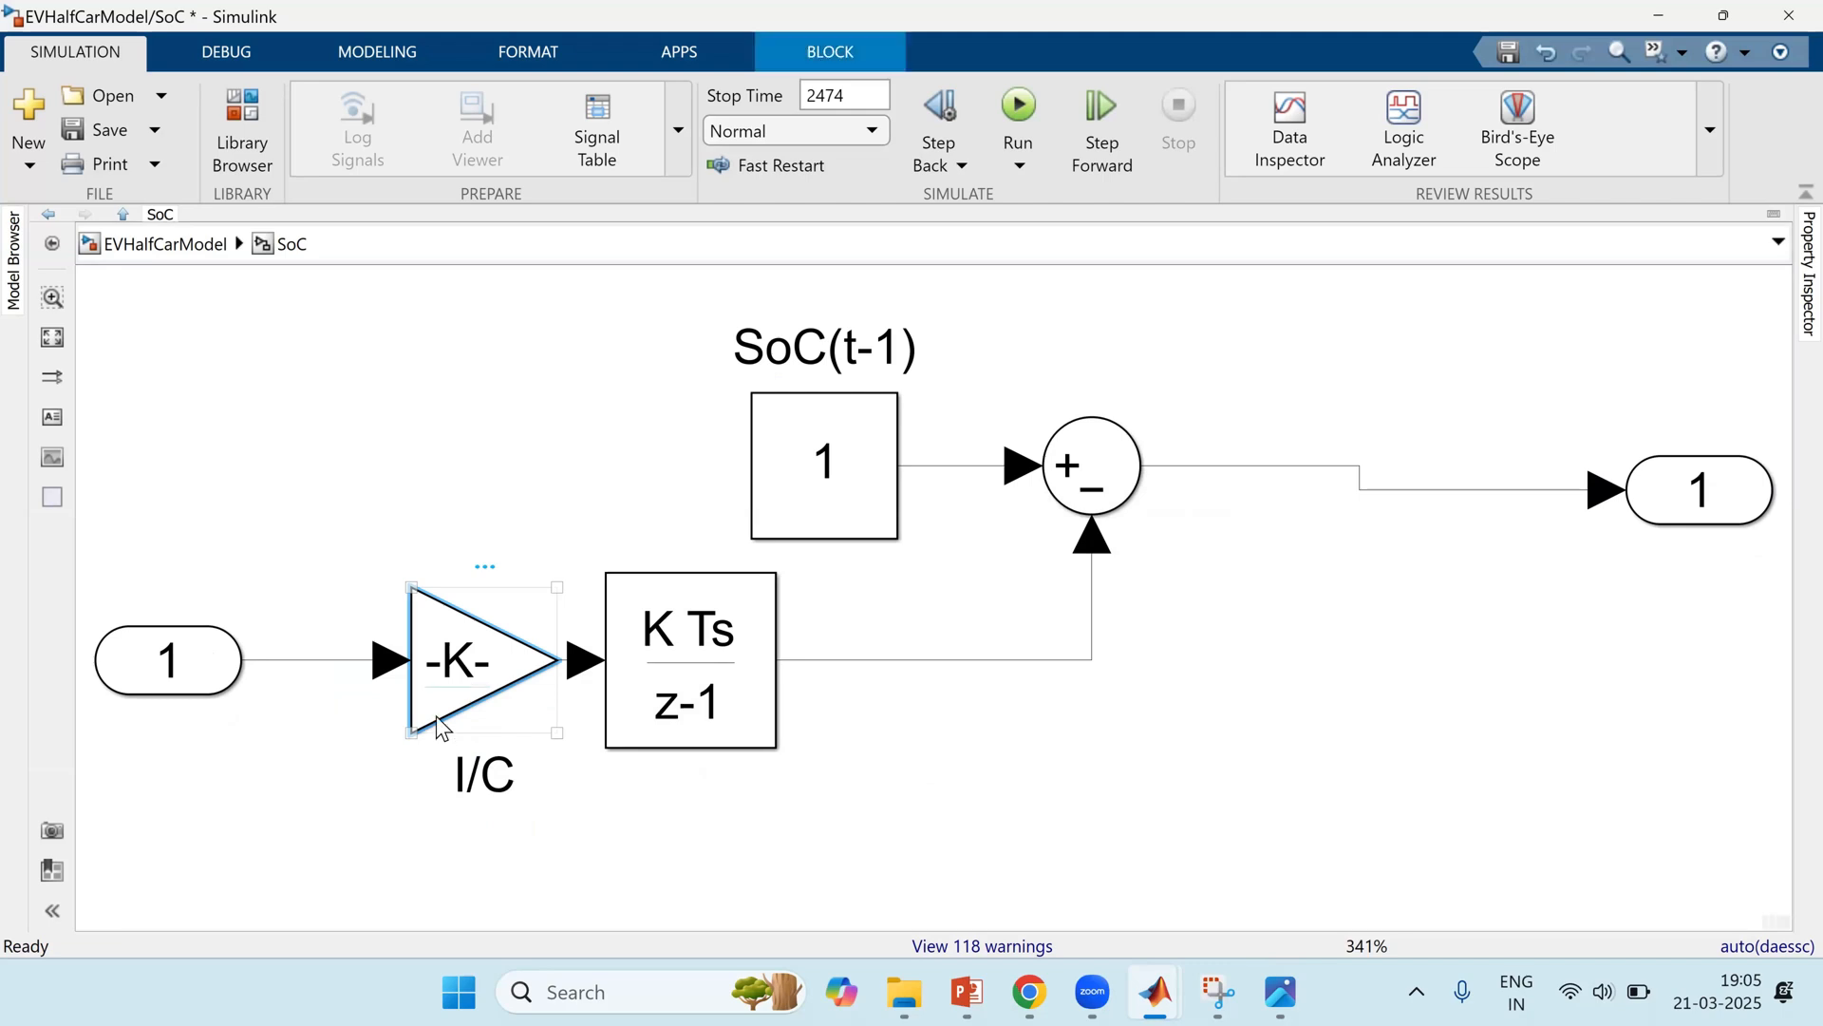
double_click(436, 717)
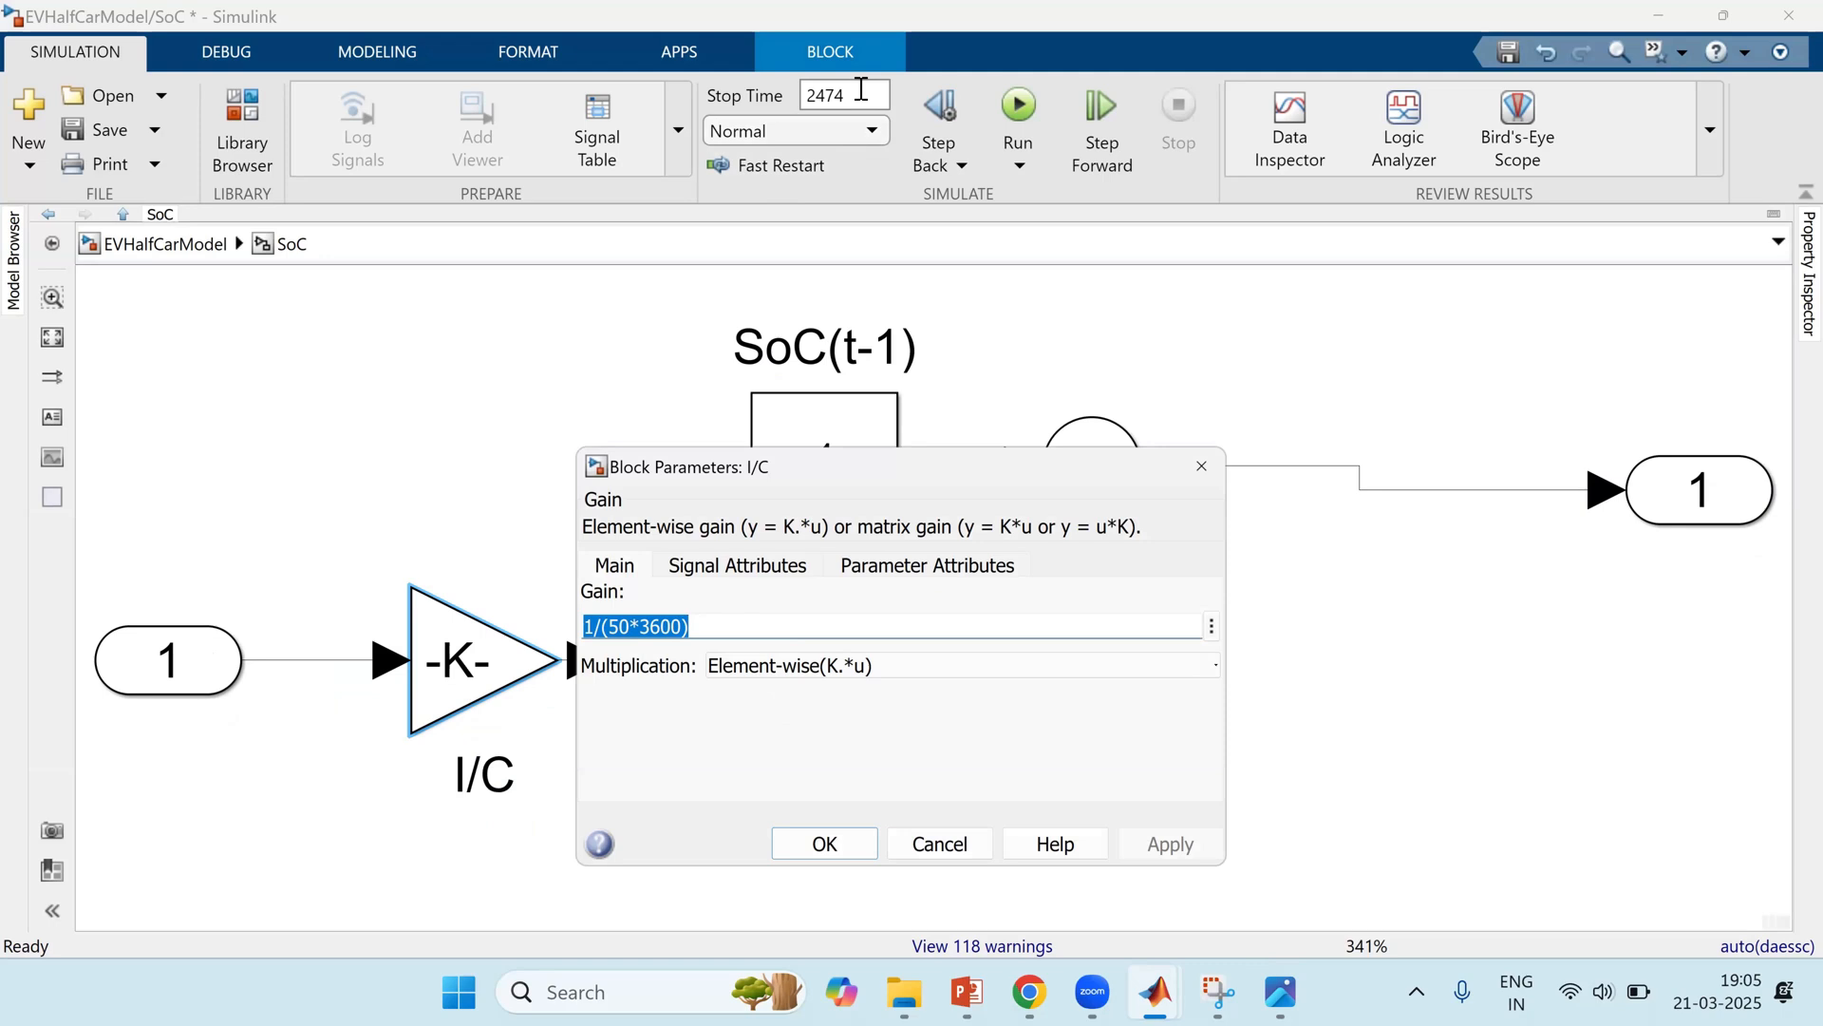
left_click(944, 843)
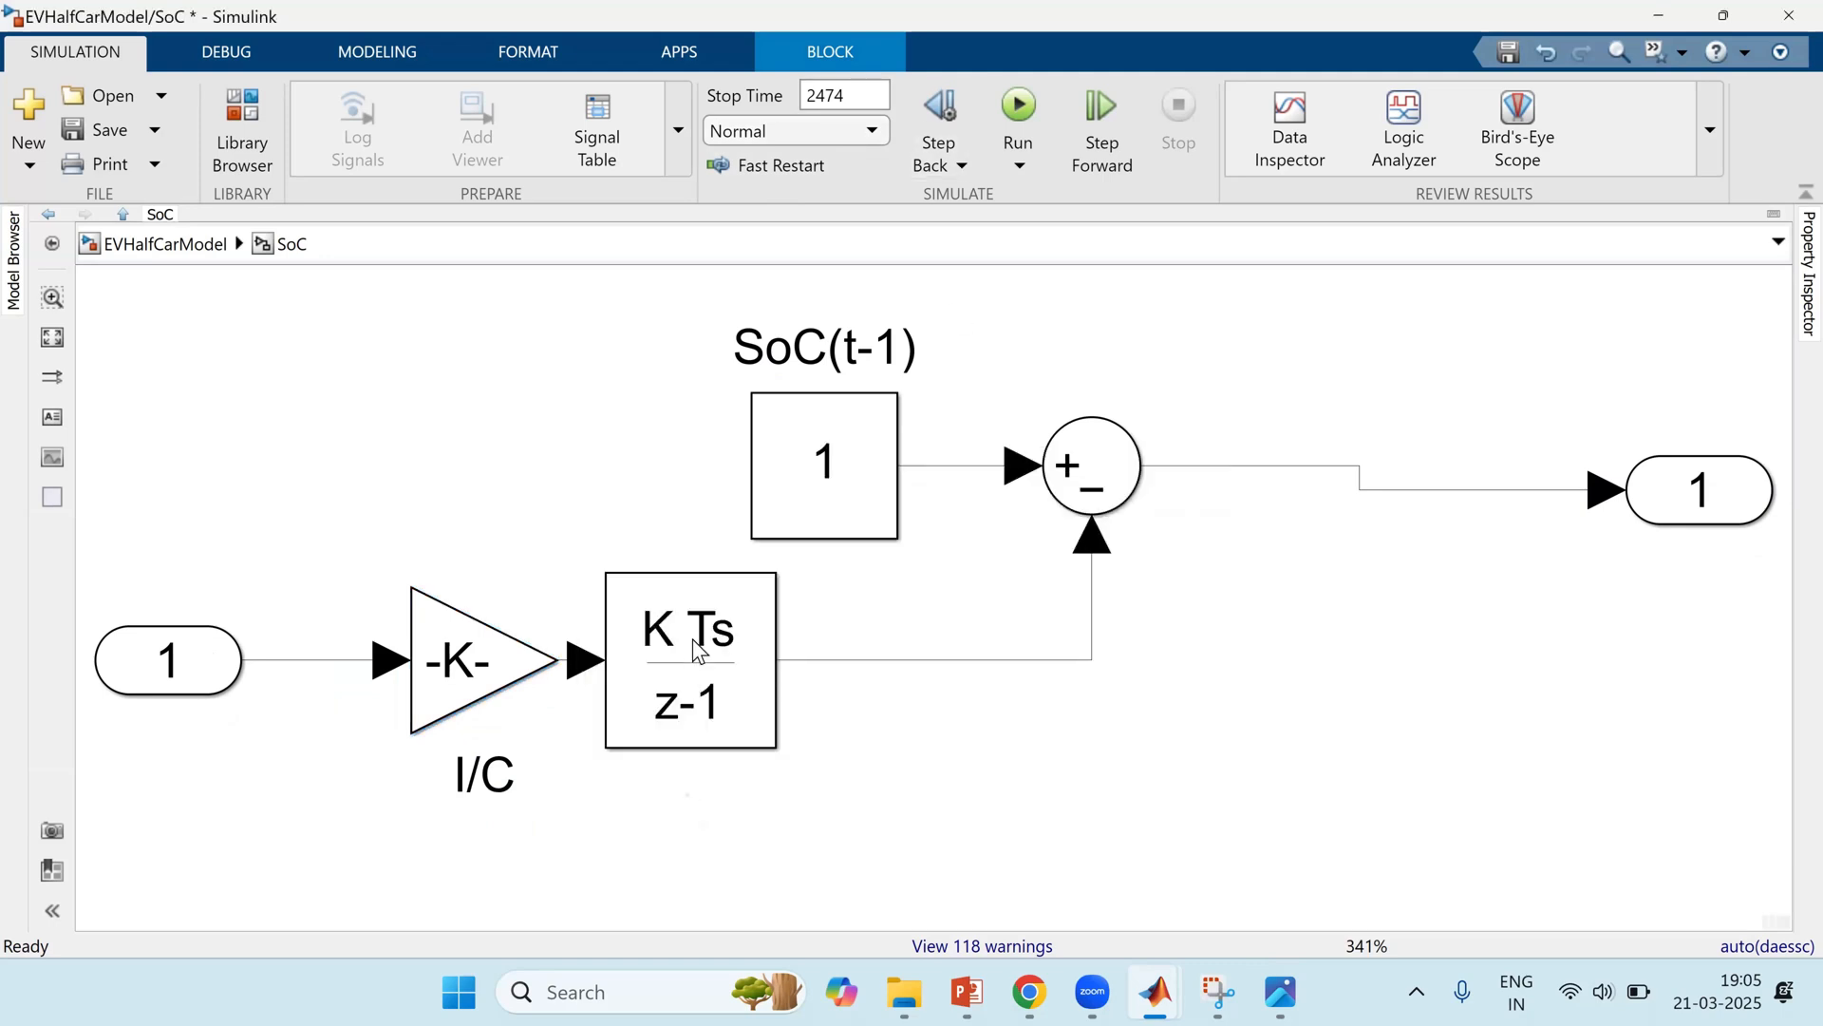
Step: Label the signal line from the Discrete-Time Integrator to the Sum block with the text "1/C integral part of"
left_click(692, 638)
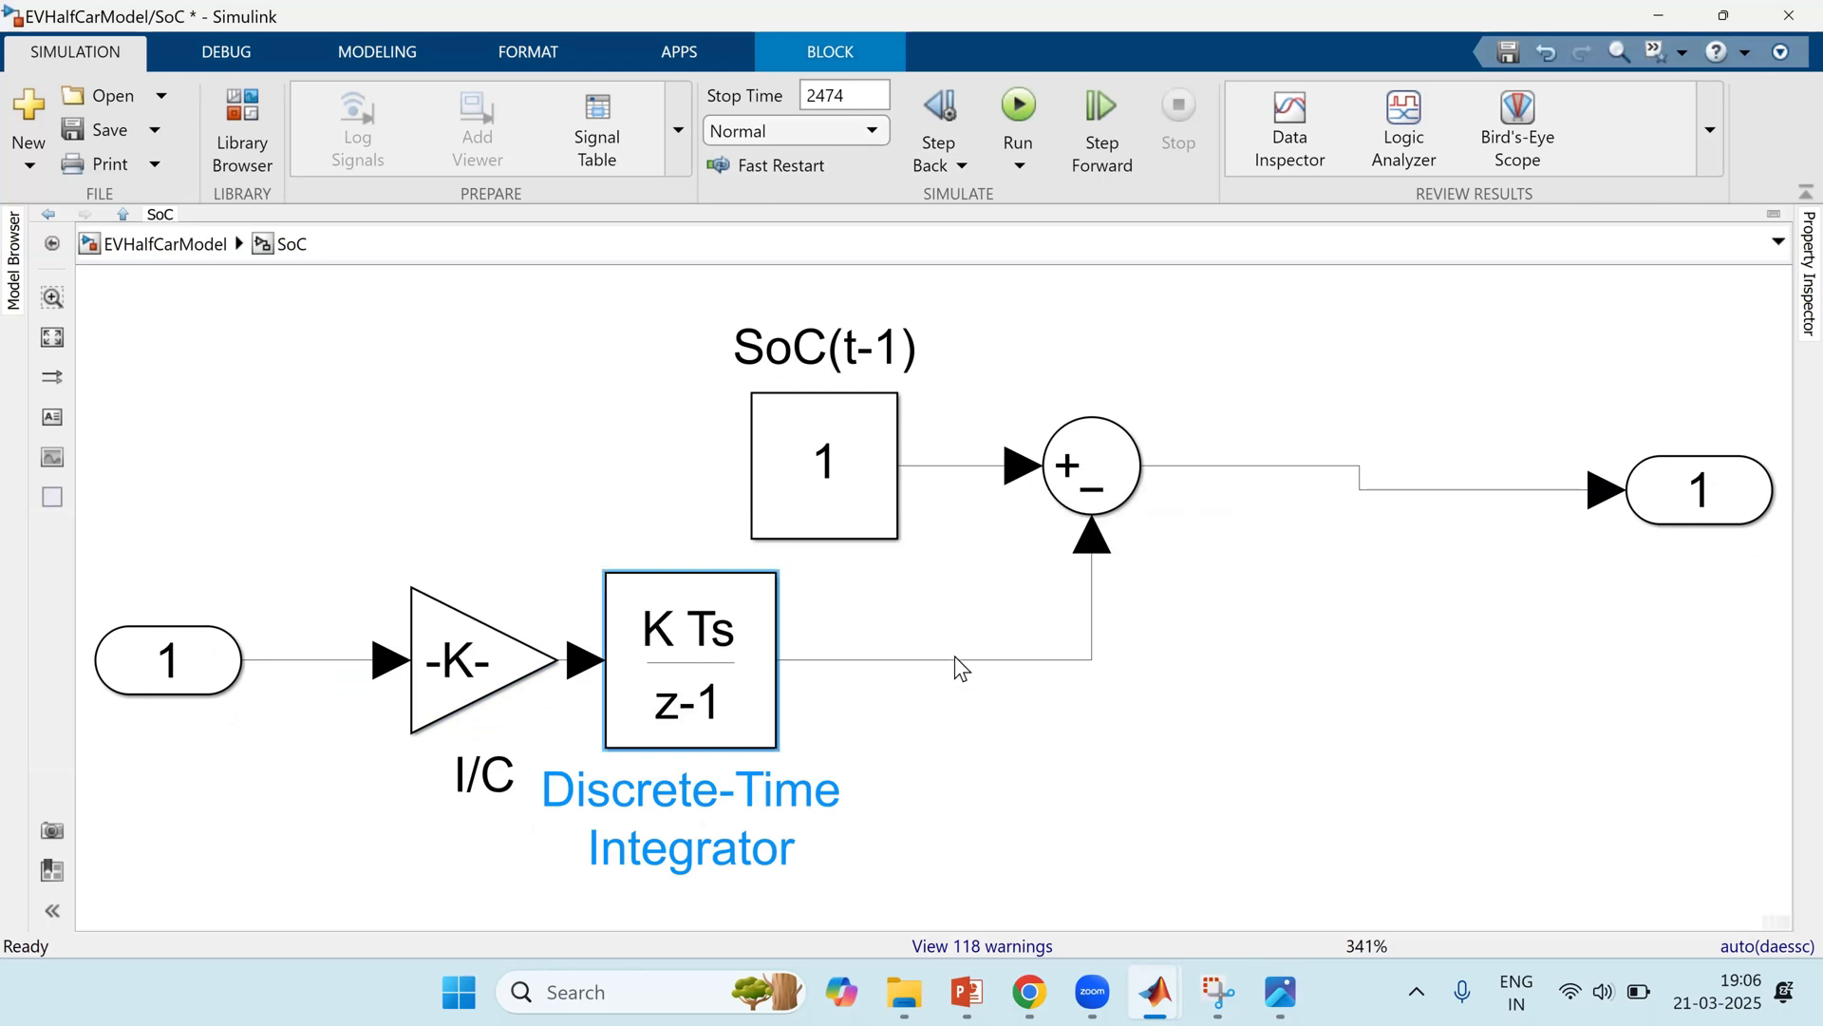
left_click(1018, 661)
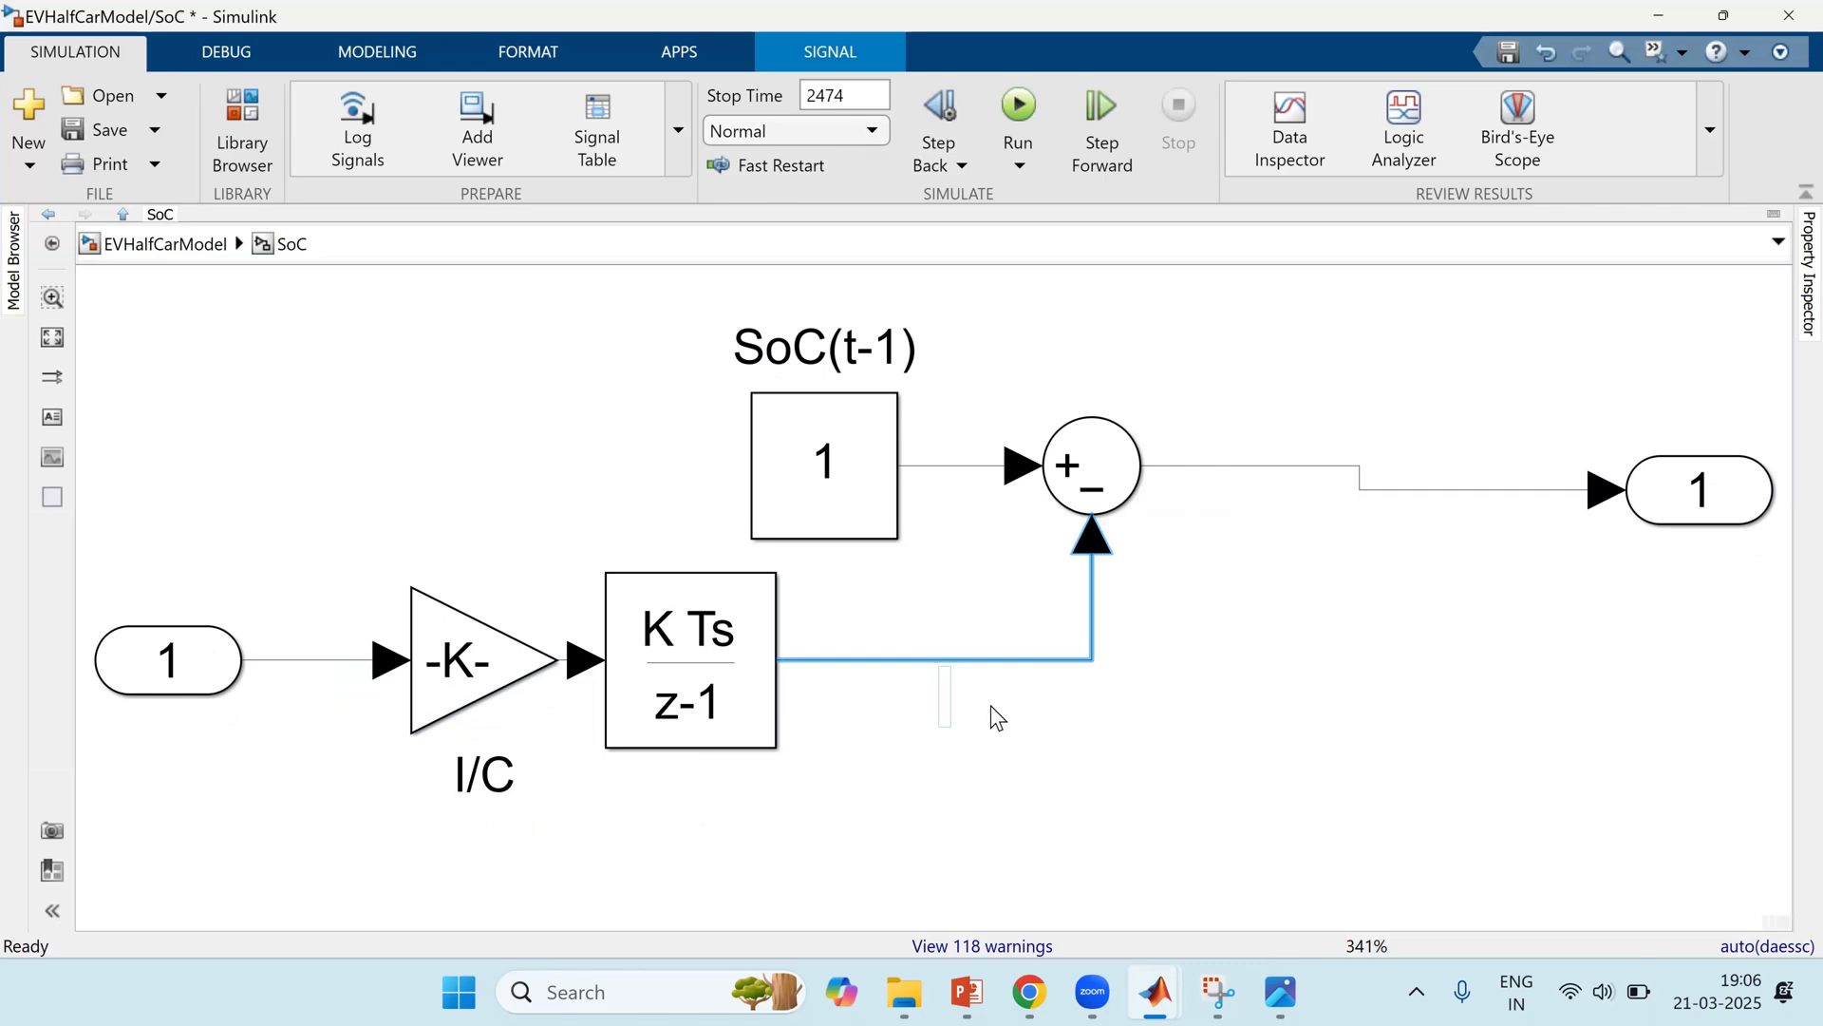
type("1/C in")
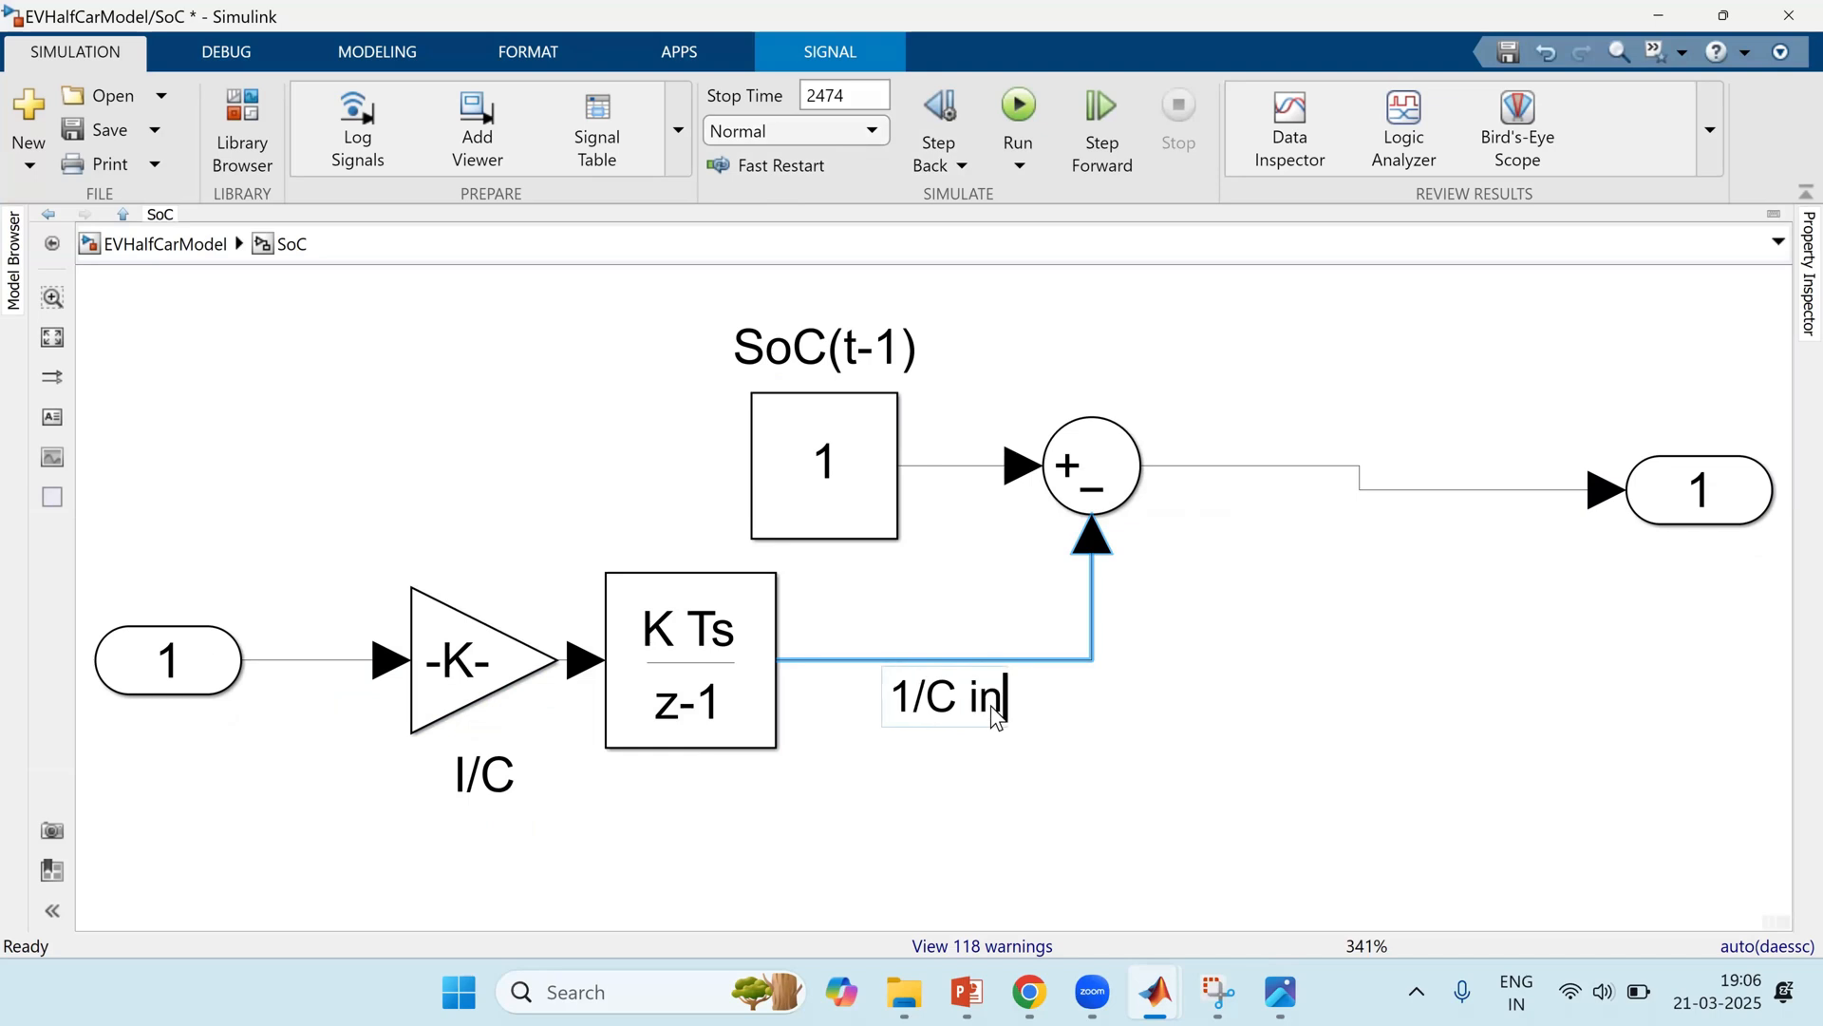
type("tegra")
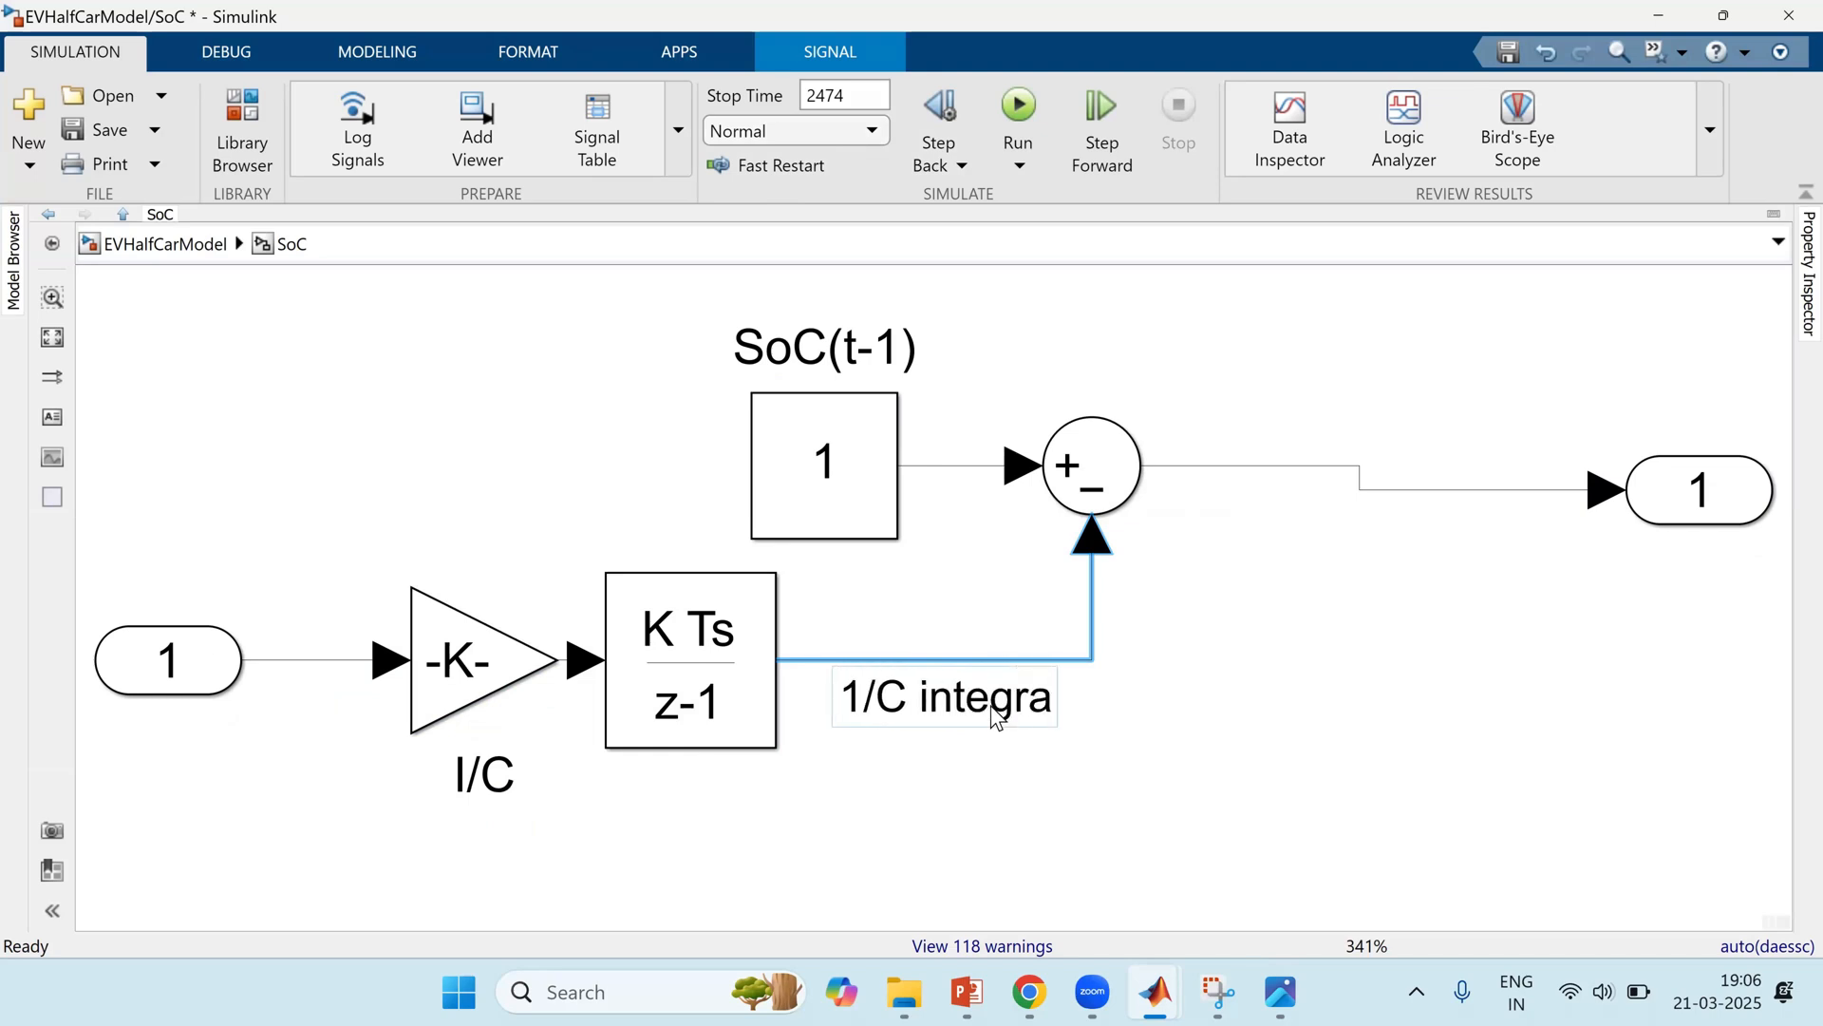
type("l")
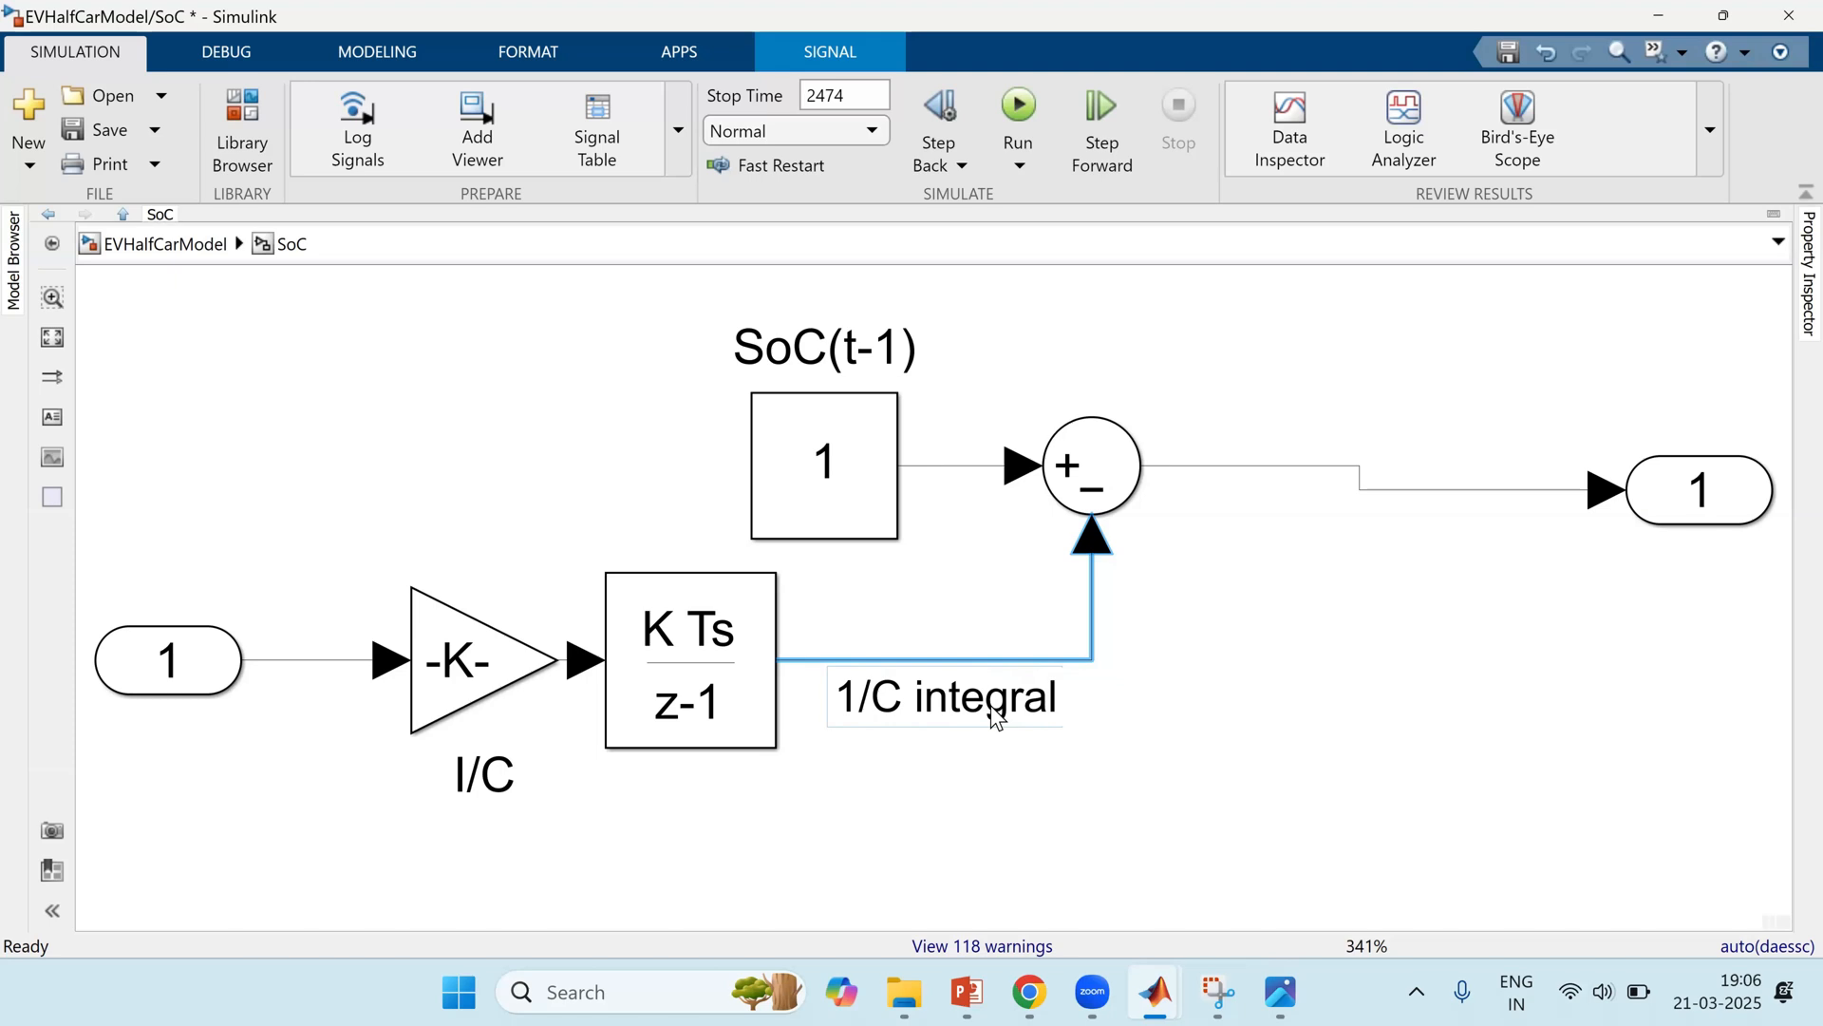
type(" part of")
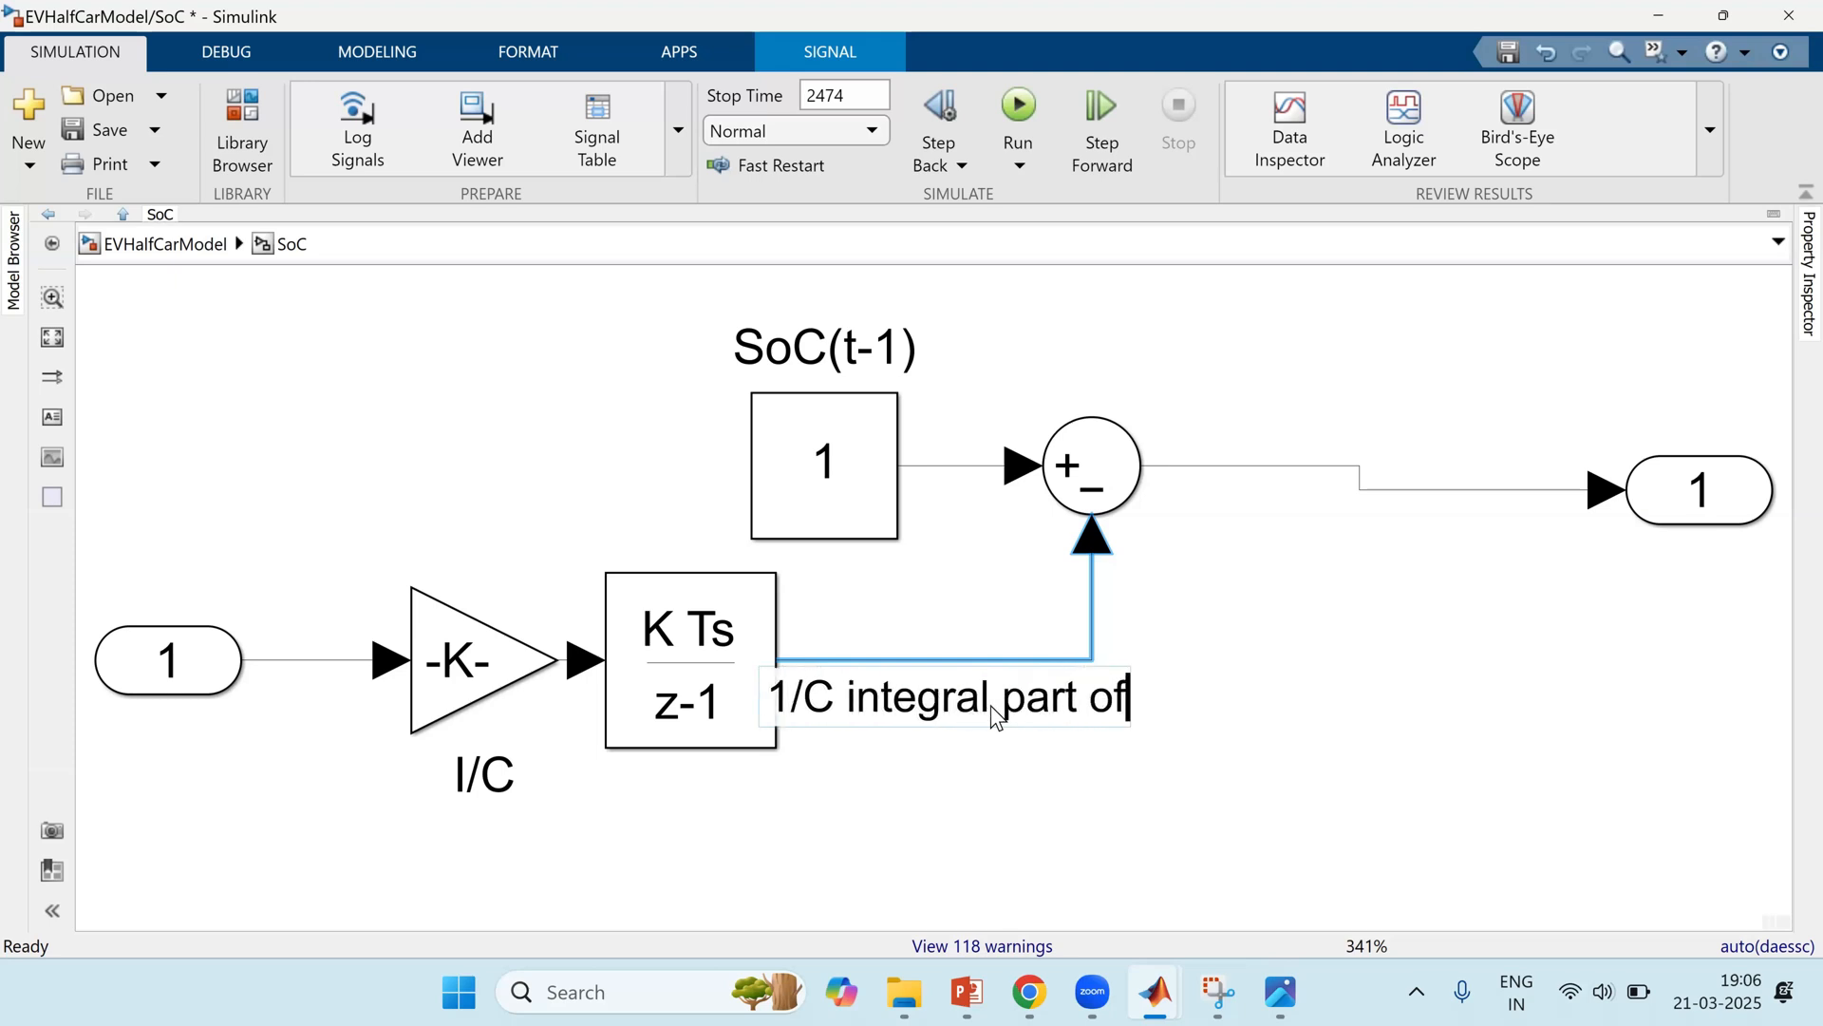